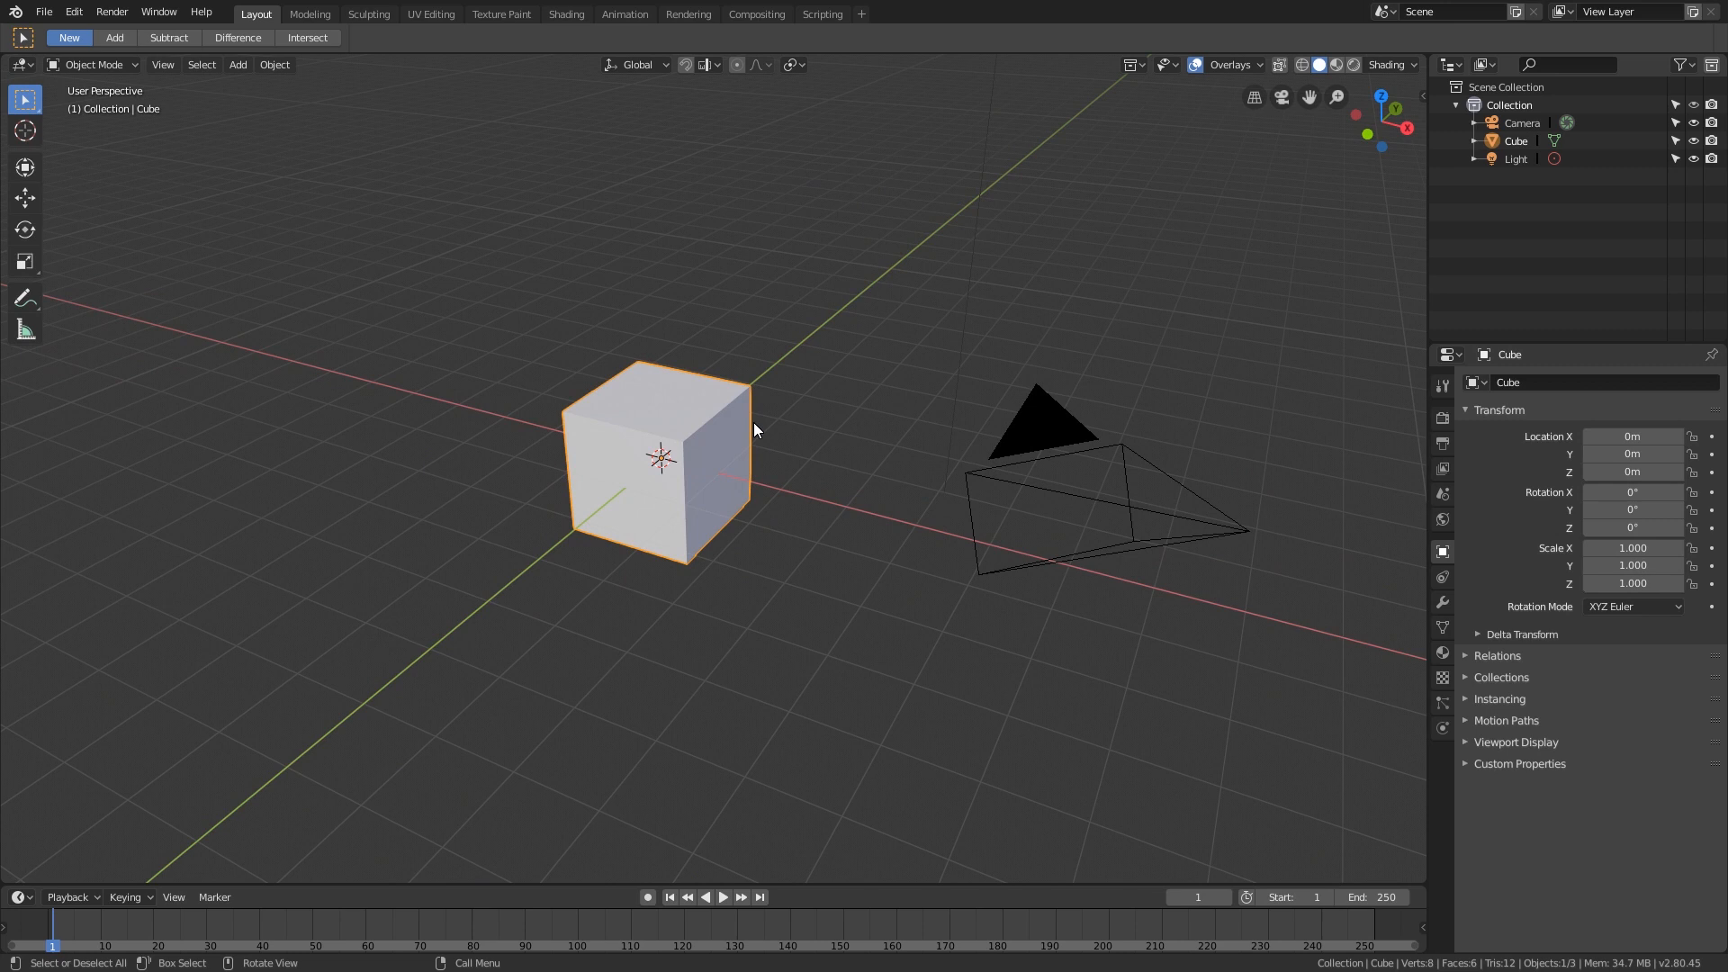
Step: Delete the default cube and add a text object at the scene origin
key("Delete")
key("shift+a")
mouse_move(753, 423)
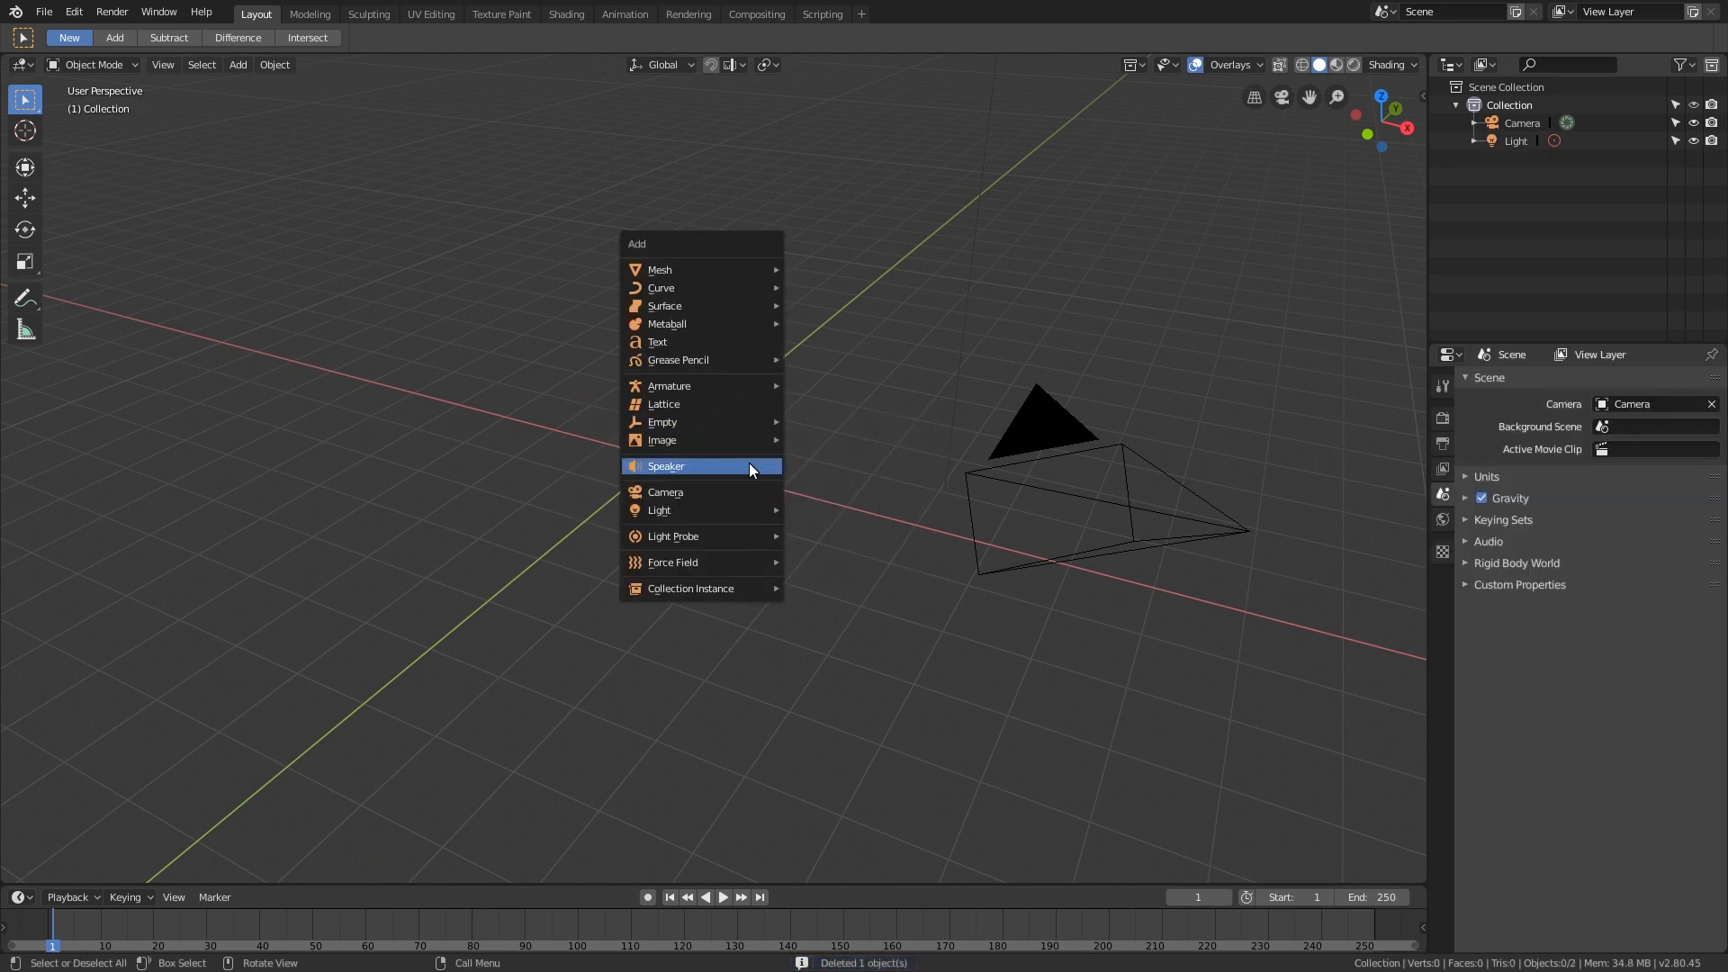
left_click(736, 344)
scroll(754, 445, "up", 6)
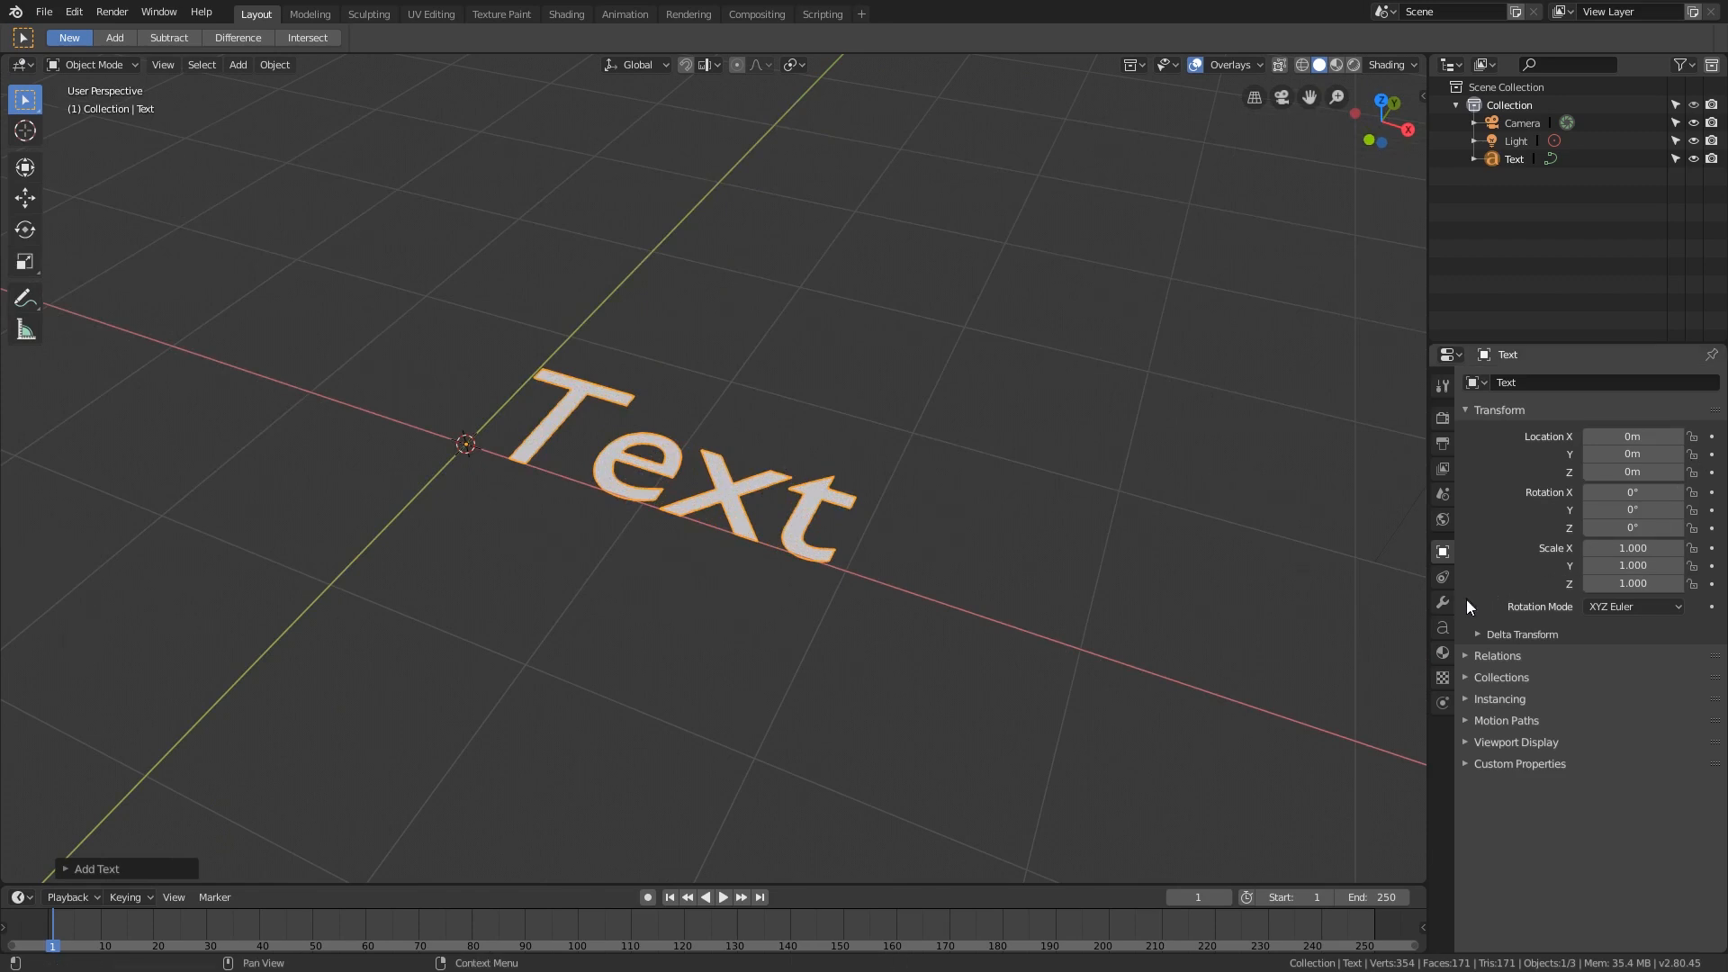
Step: Load Roboto-BlackItalic from C:\Windows\Fonts as the text object's regular font
left_click(1442, 627)
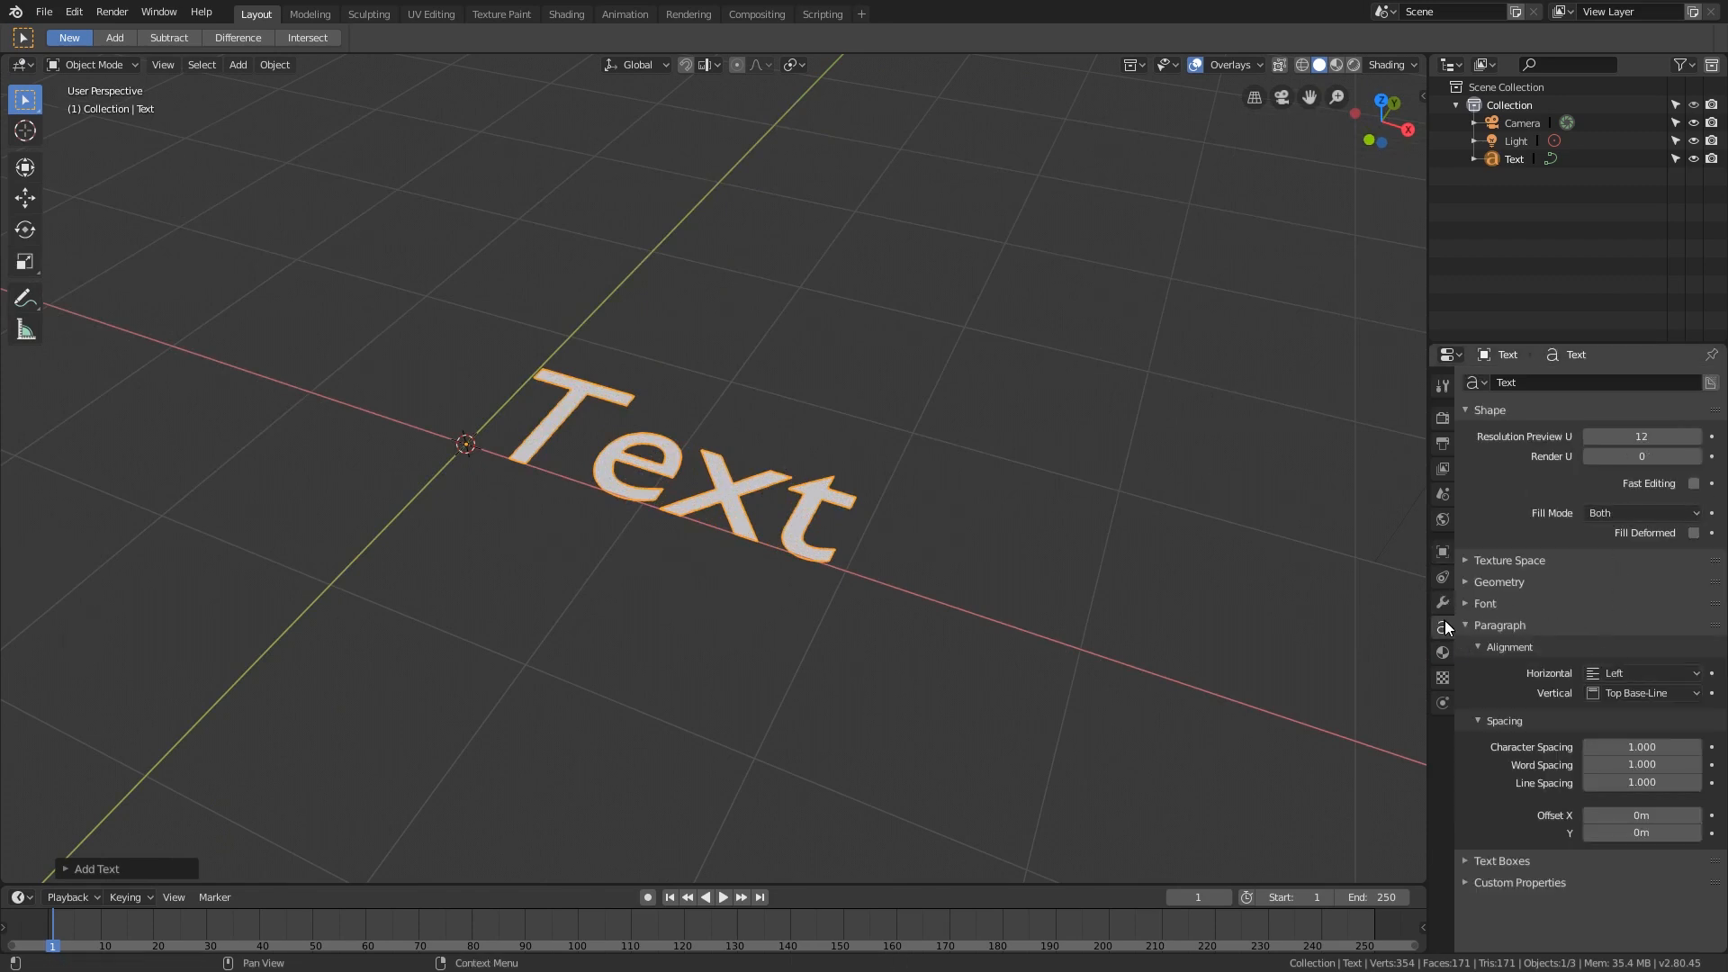
left_click(1484, 605)
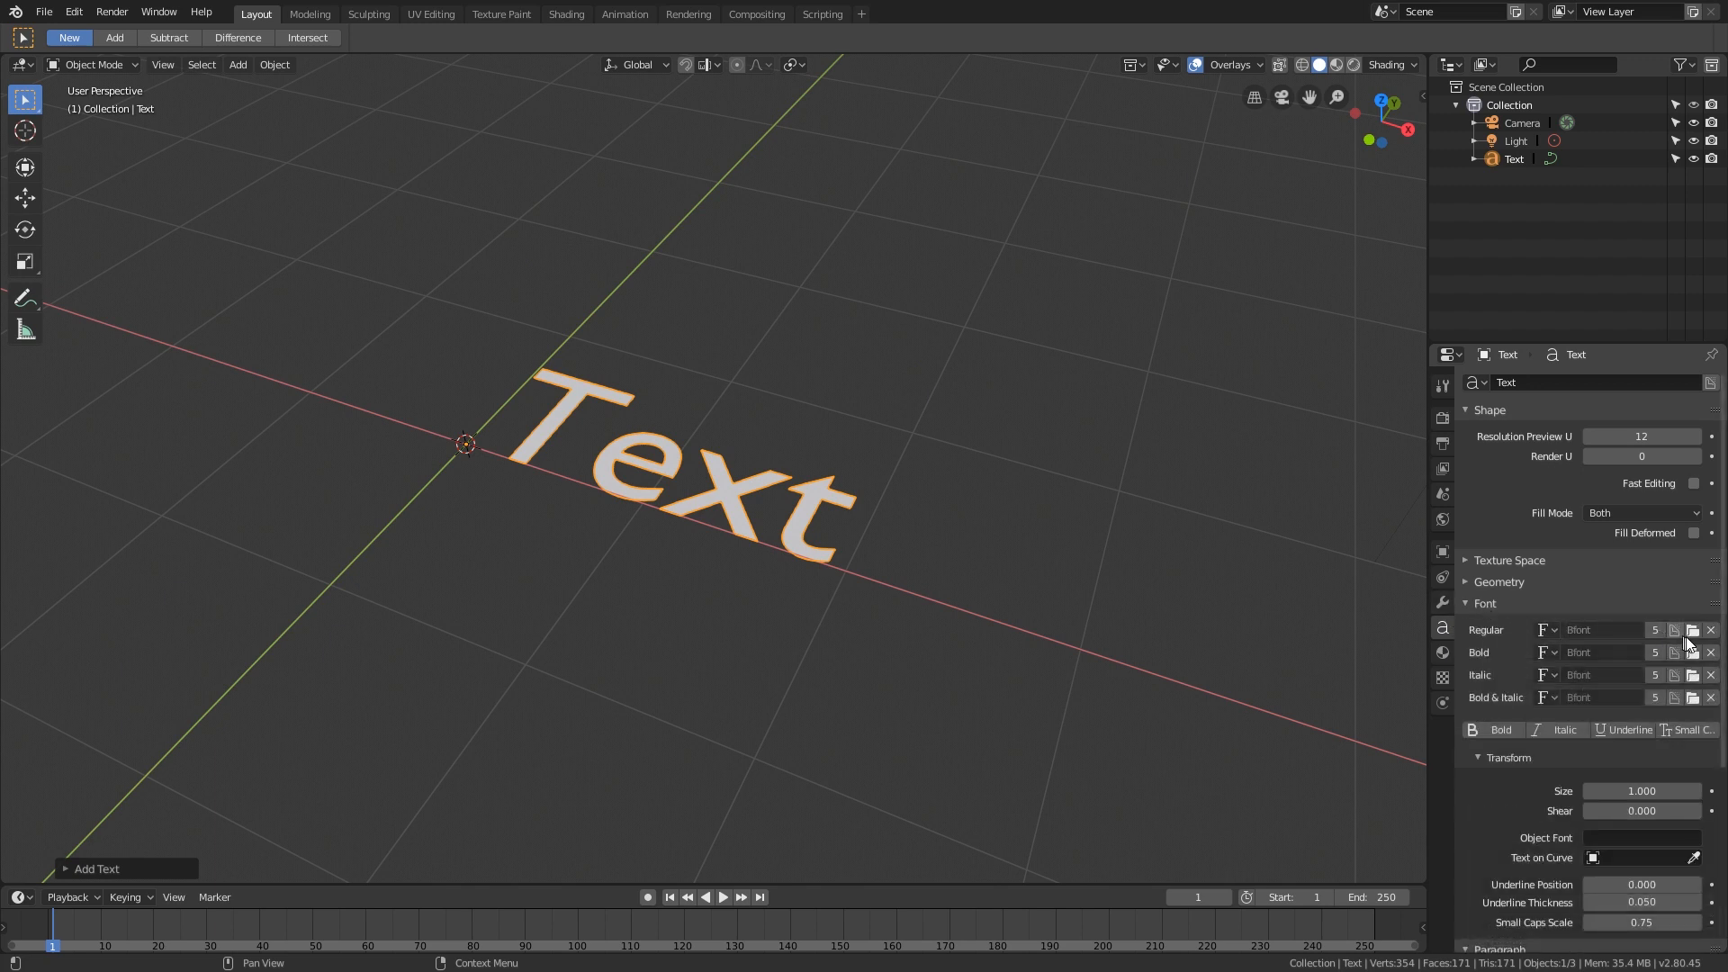
left_click(1690, 631)
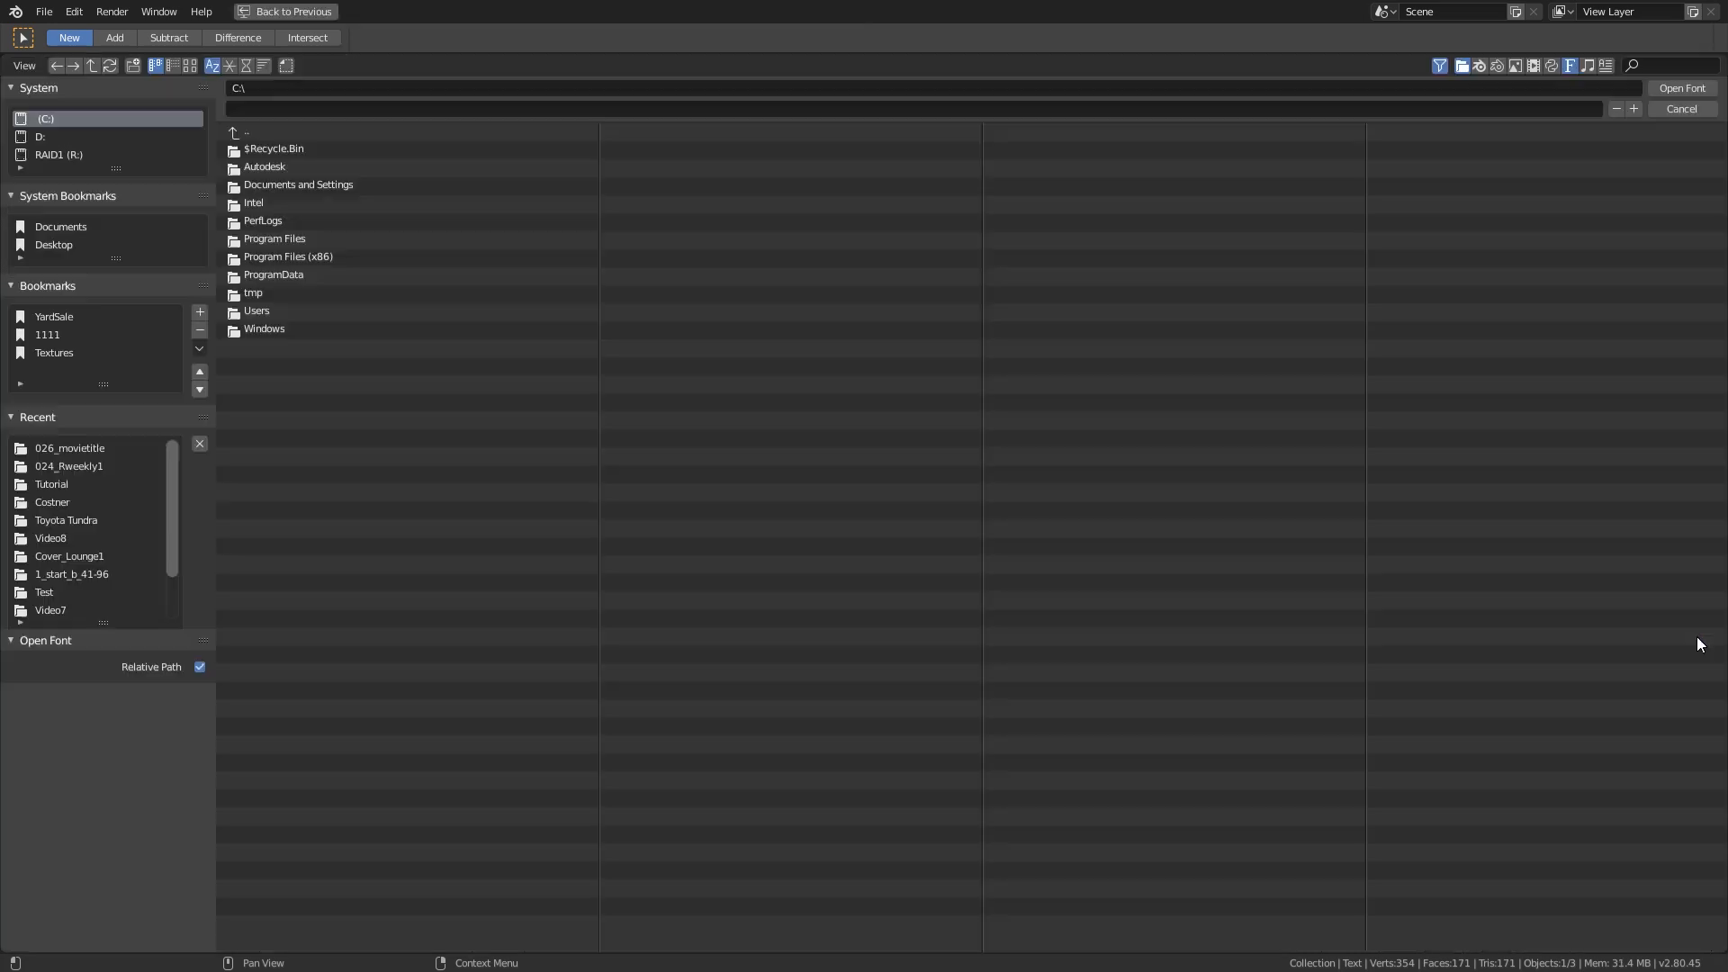
left_click(254, 330)
left_click(268, 436)
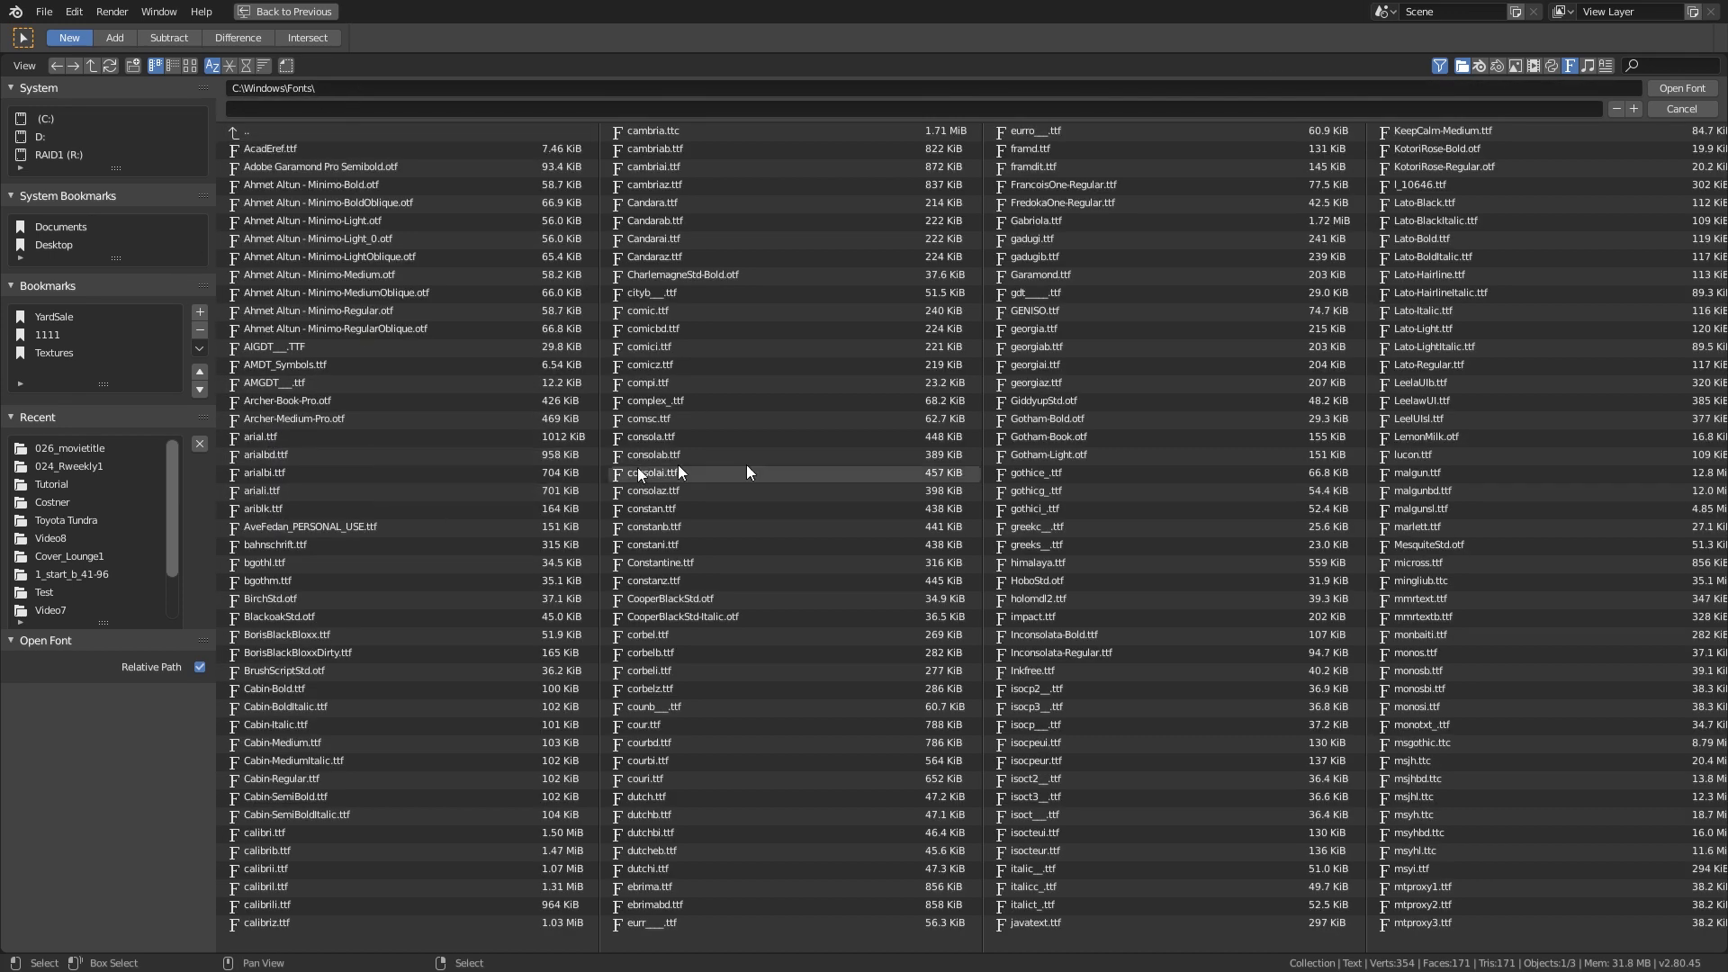
middle_click_drag(1617, 525, 425, 549)
scroll(1458, 459, "down", 3)
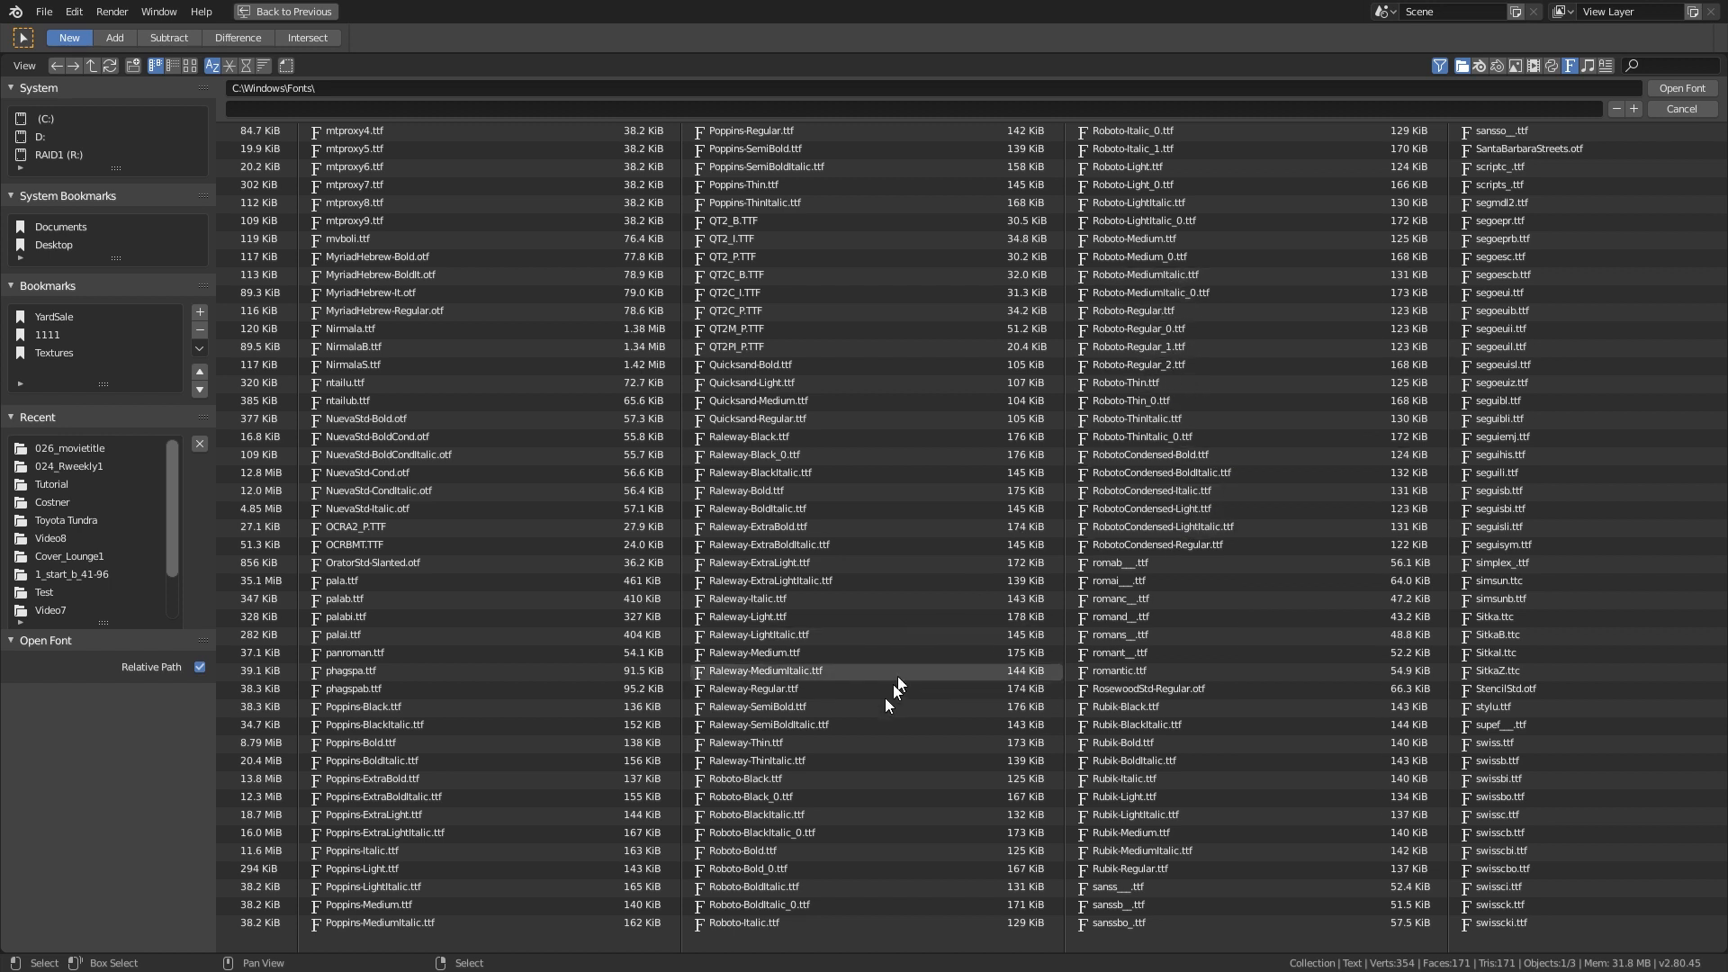
double_click(775, 814)
middle_click_drag(732, 748, 721, 568)
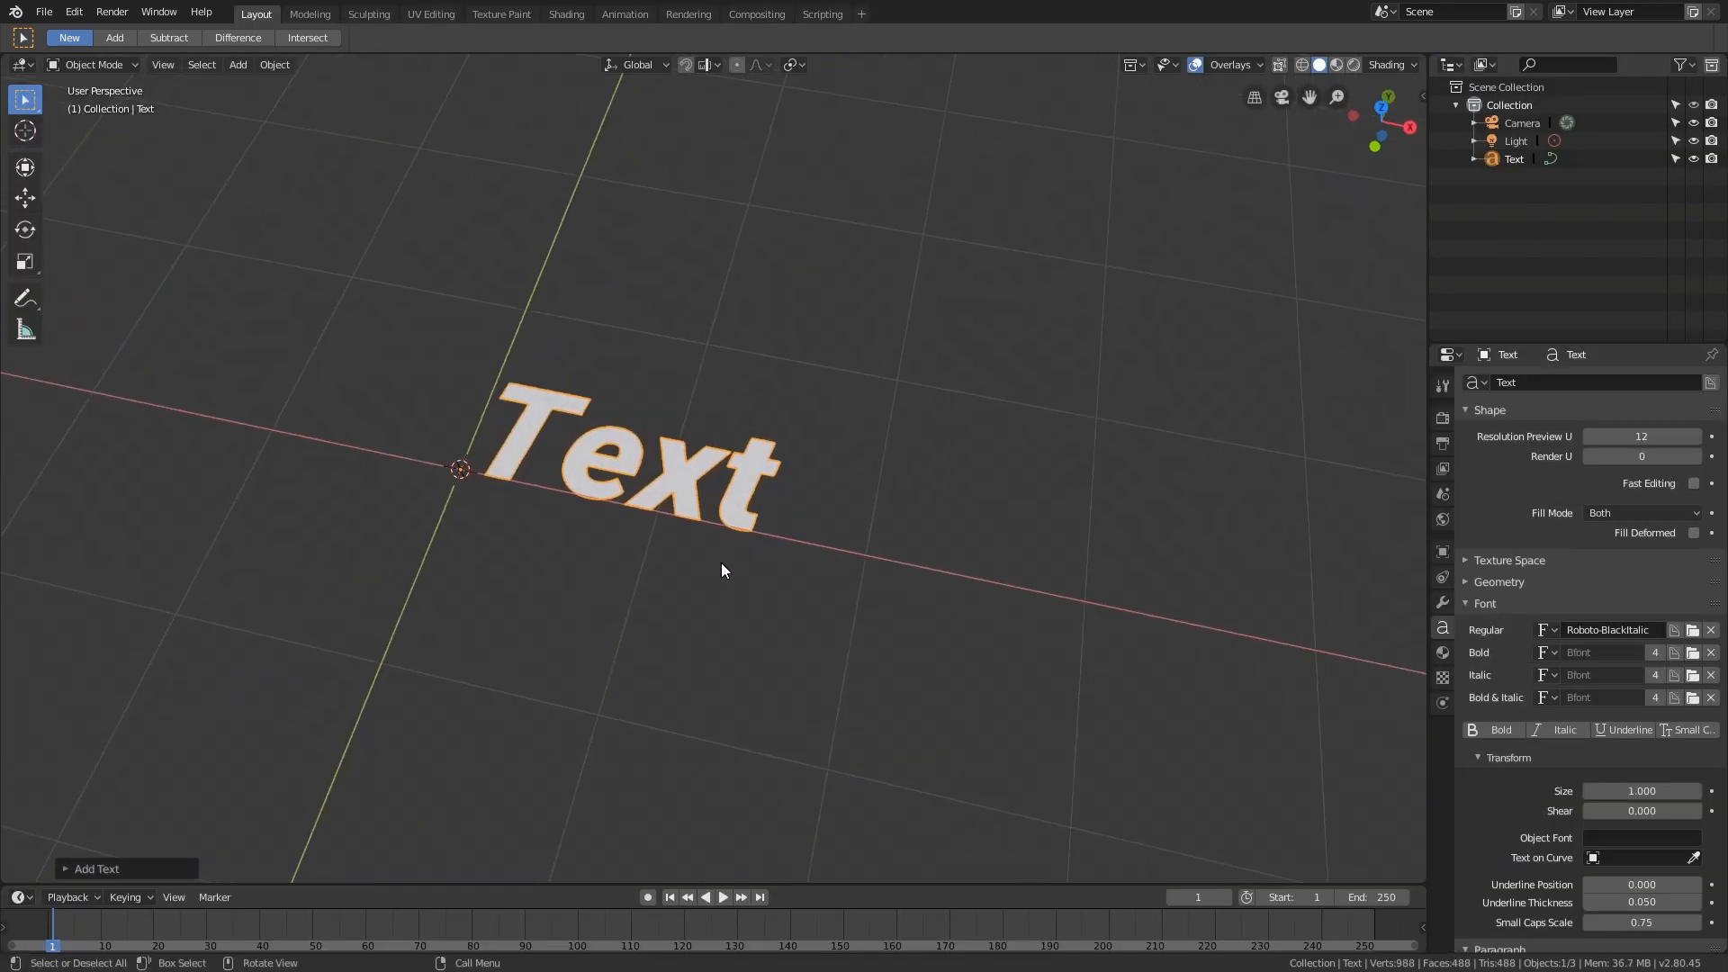
Step: Replace the placeholder text with "DERRK" and return to Object Mode
key("Tab")
key("BackSpace")
key("BackSpace")
key("BackSpace")
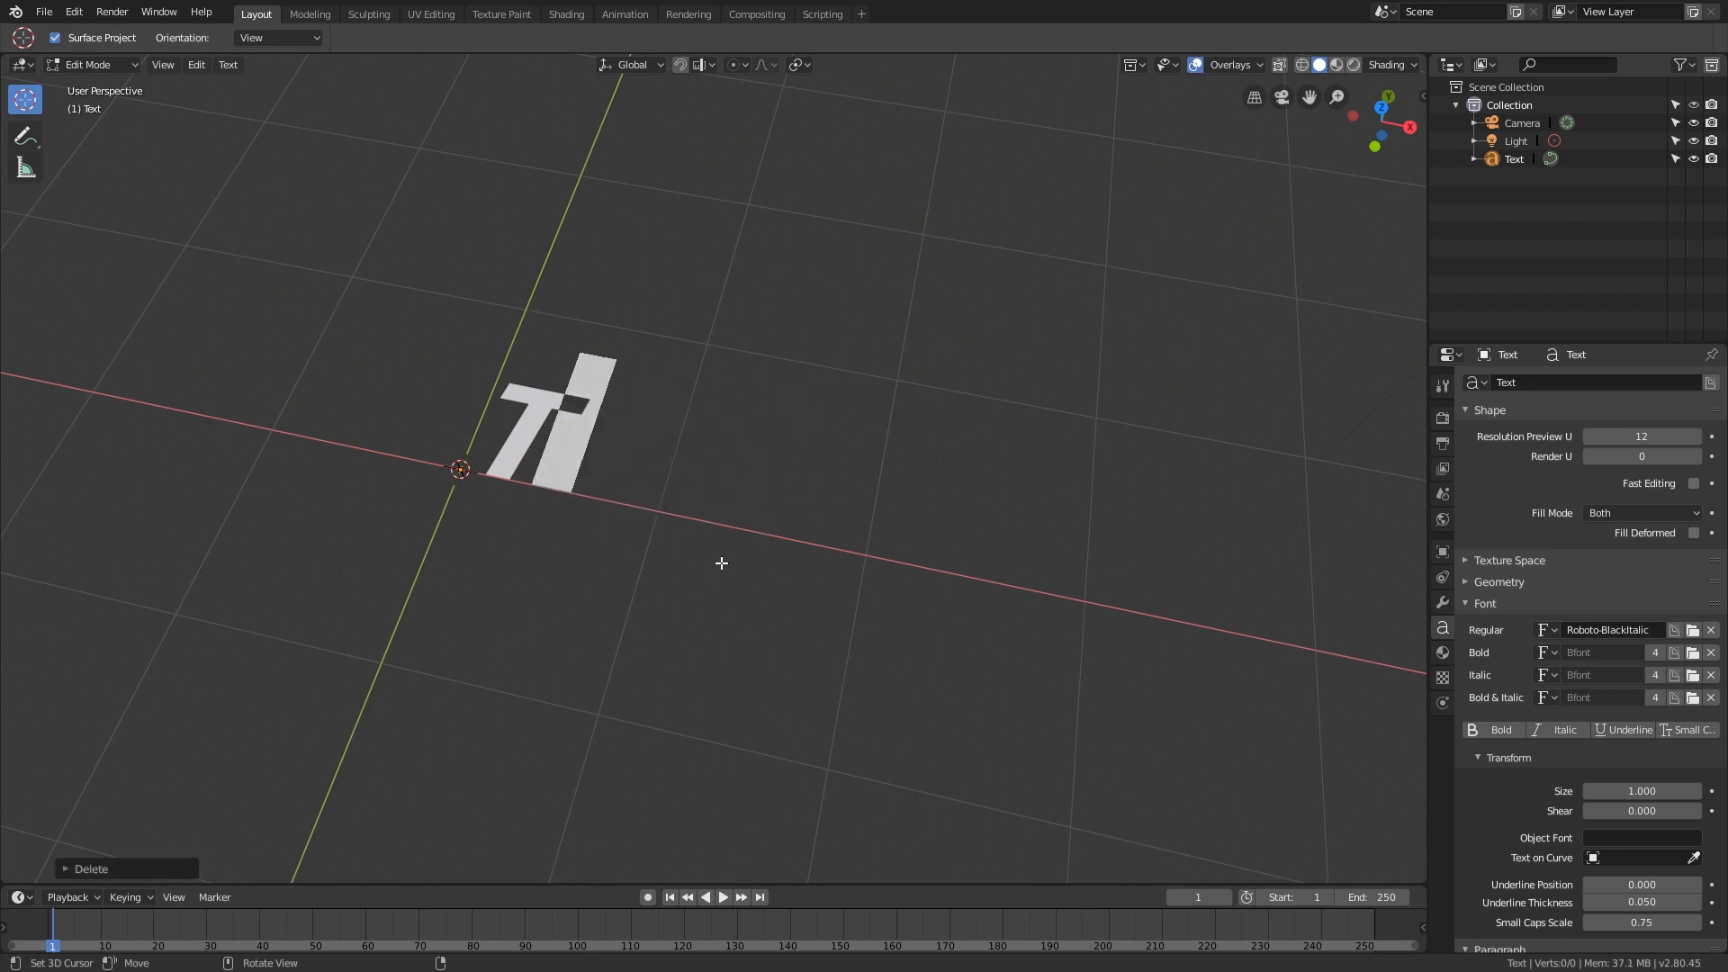
key("BackSpace")
type("DERRK")
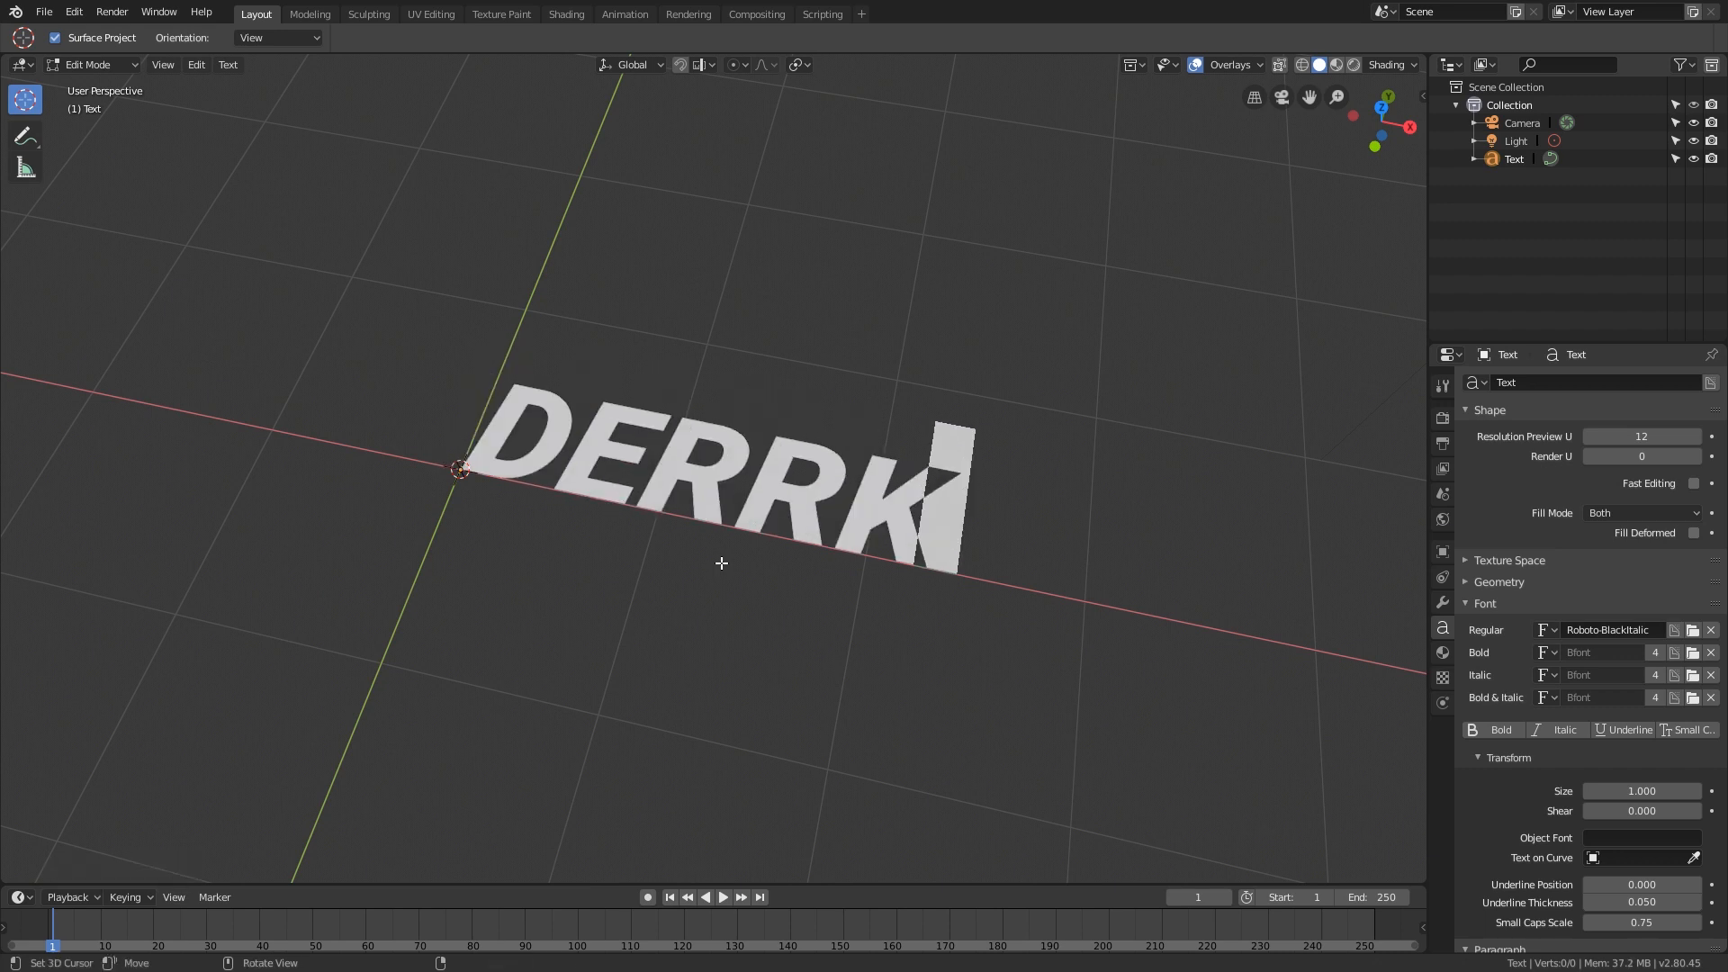
key("Tab")
middle_click_drag(804, 524, 819, 473)
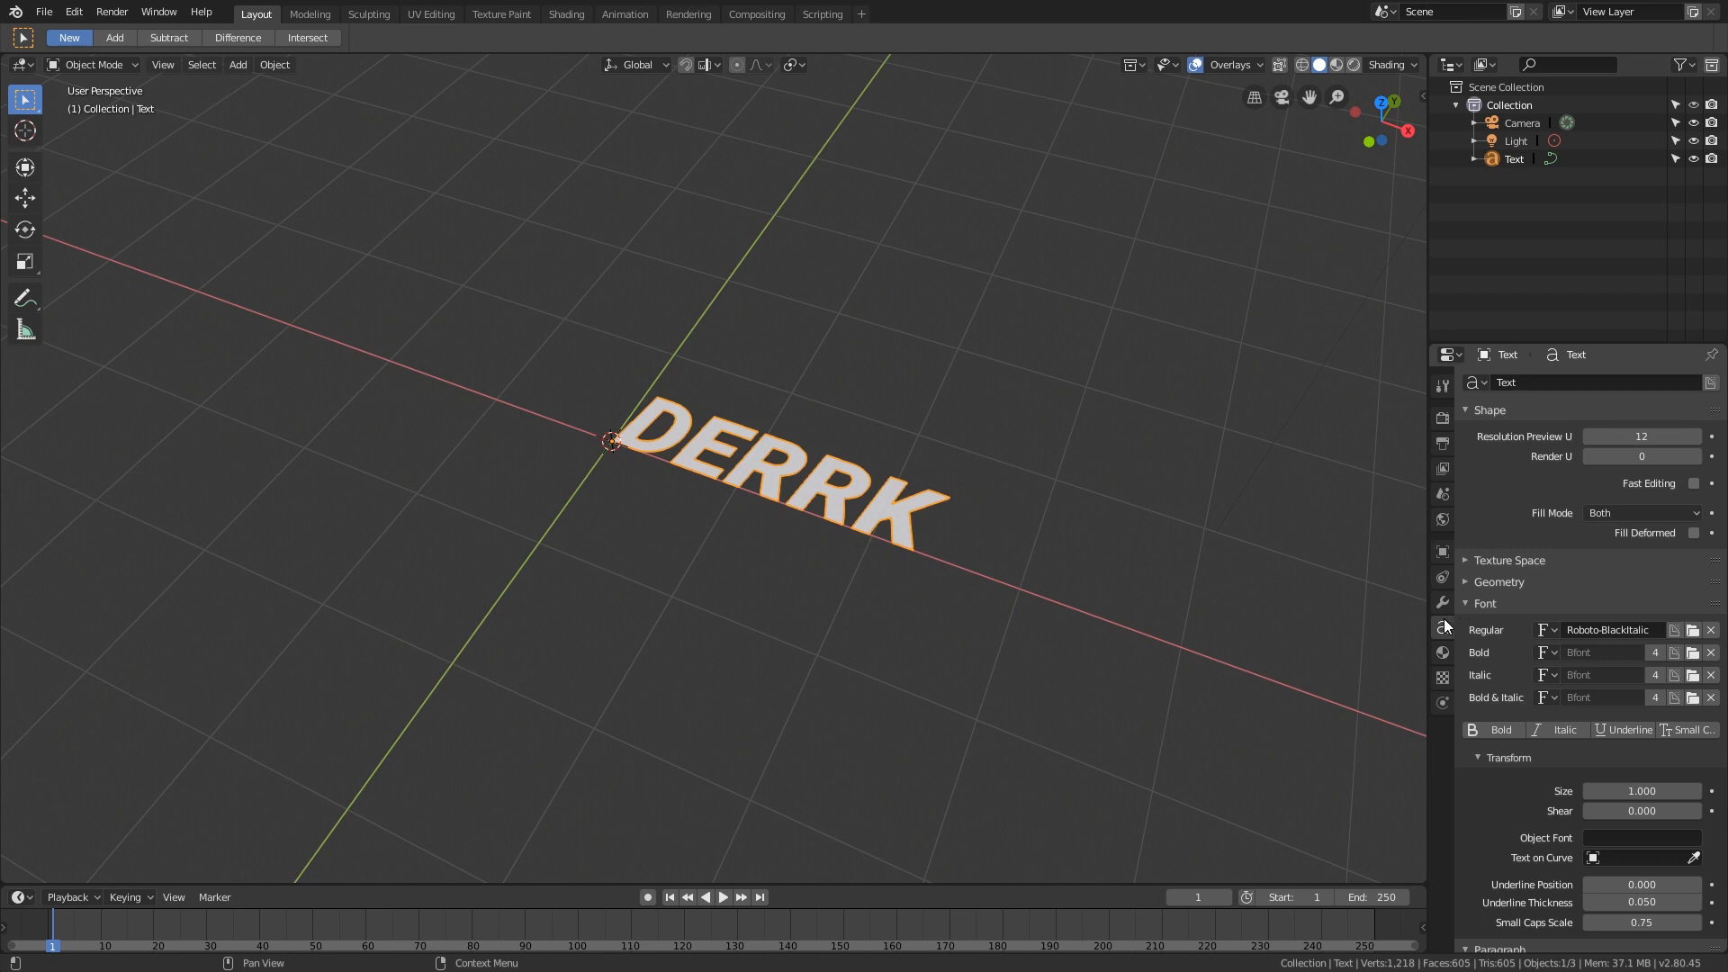
Step: Set the text's horizontal alignment to Center
scroll(1519, 612, "down", 1)
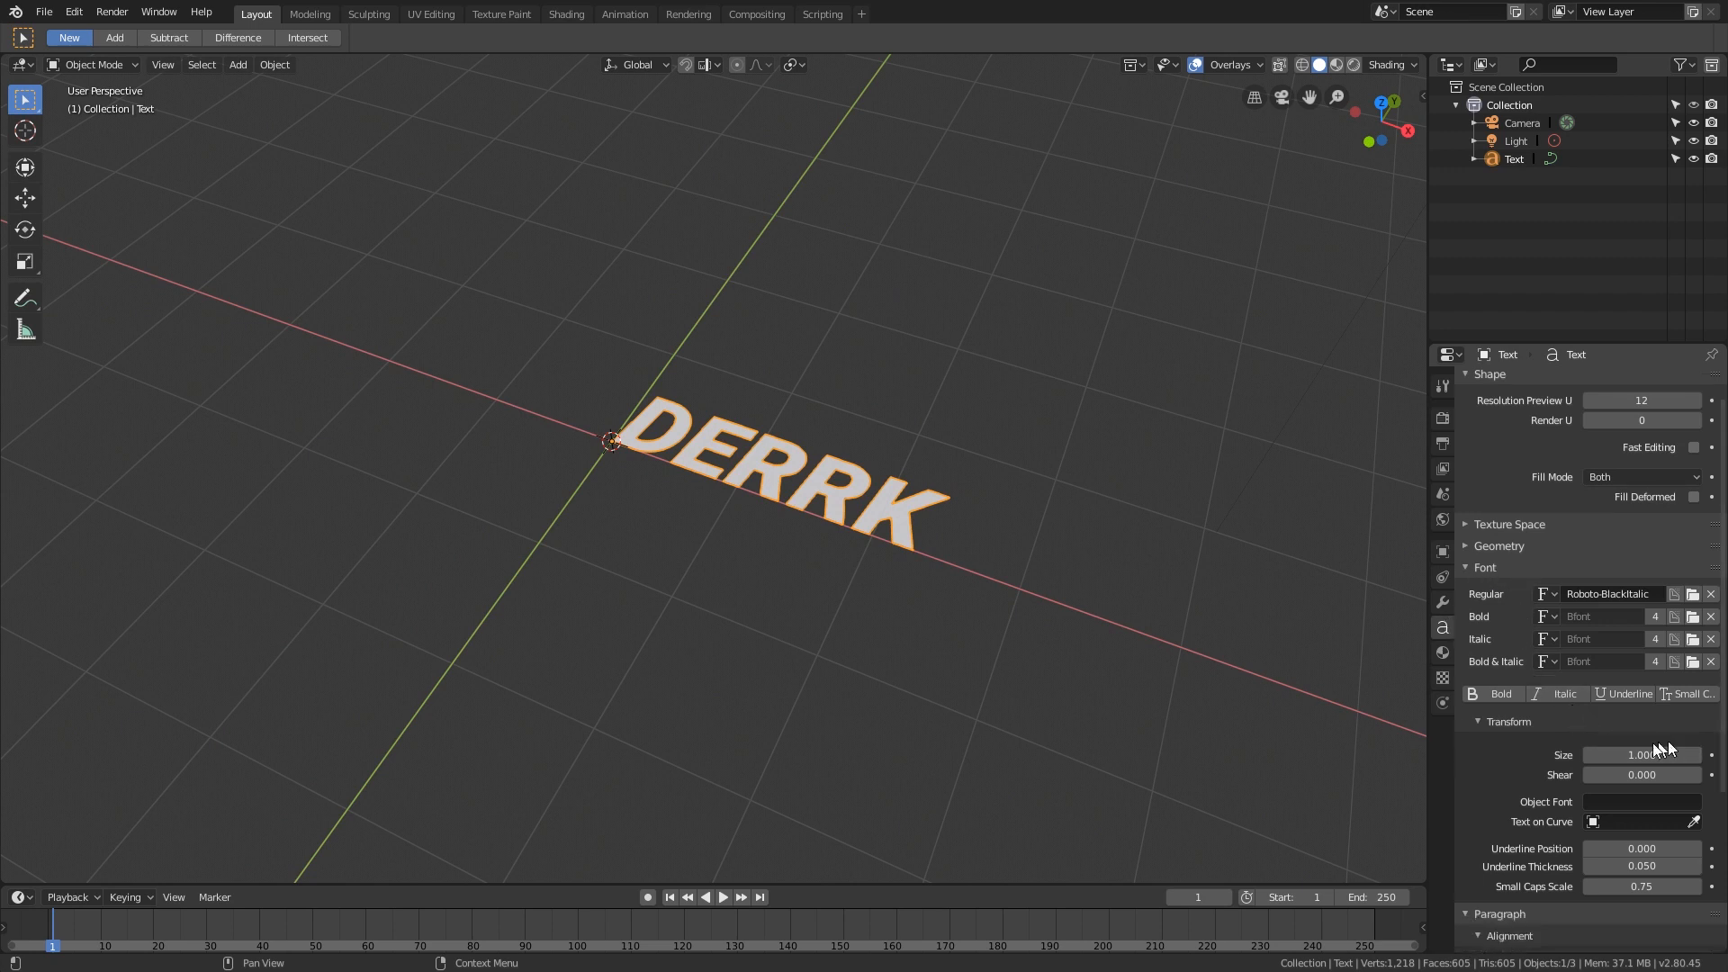
scroll(1552, 824, "down", 2)
scroll(1551, 833, "down", 1)
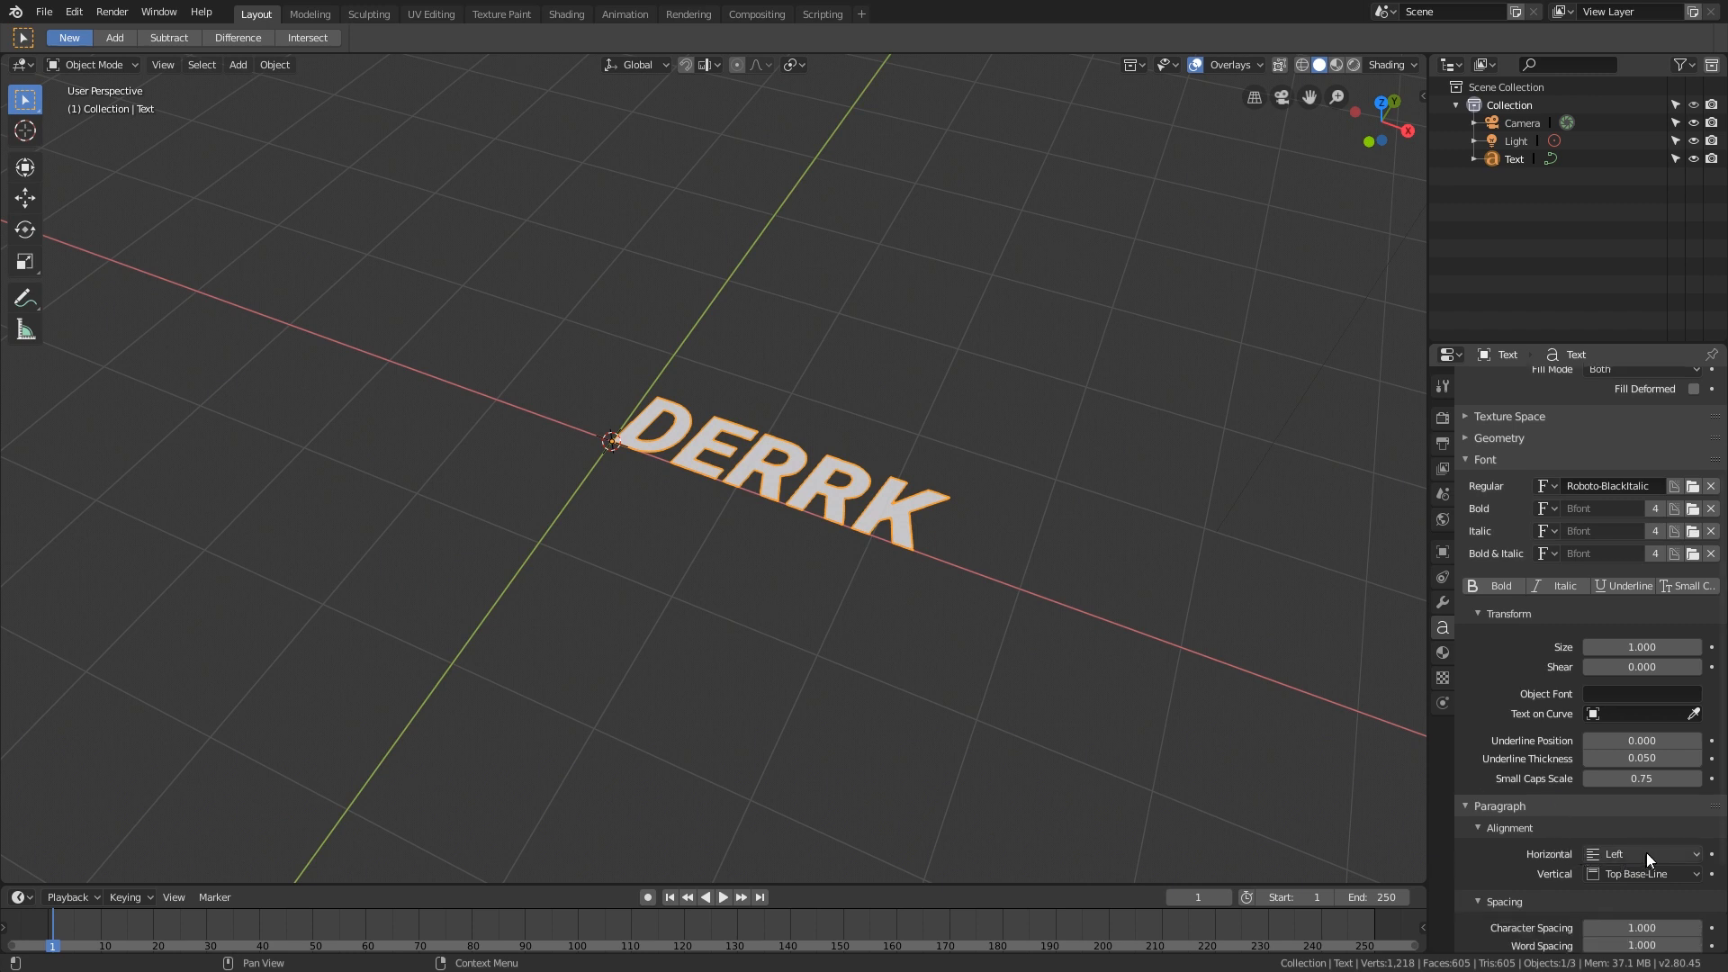
left_click(1647, 854)
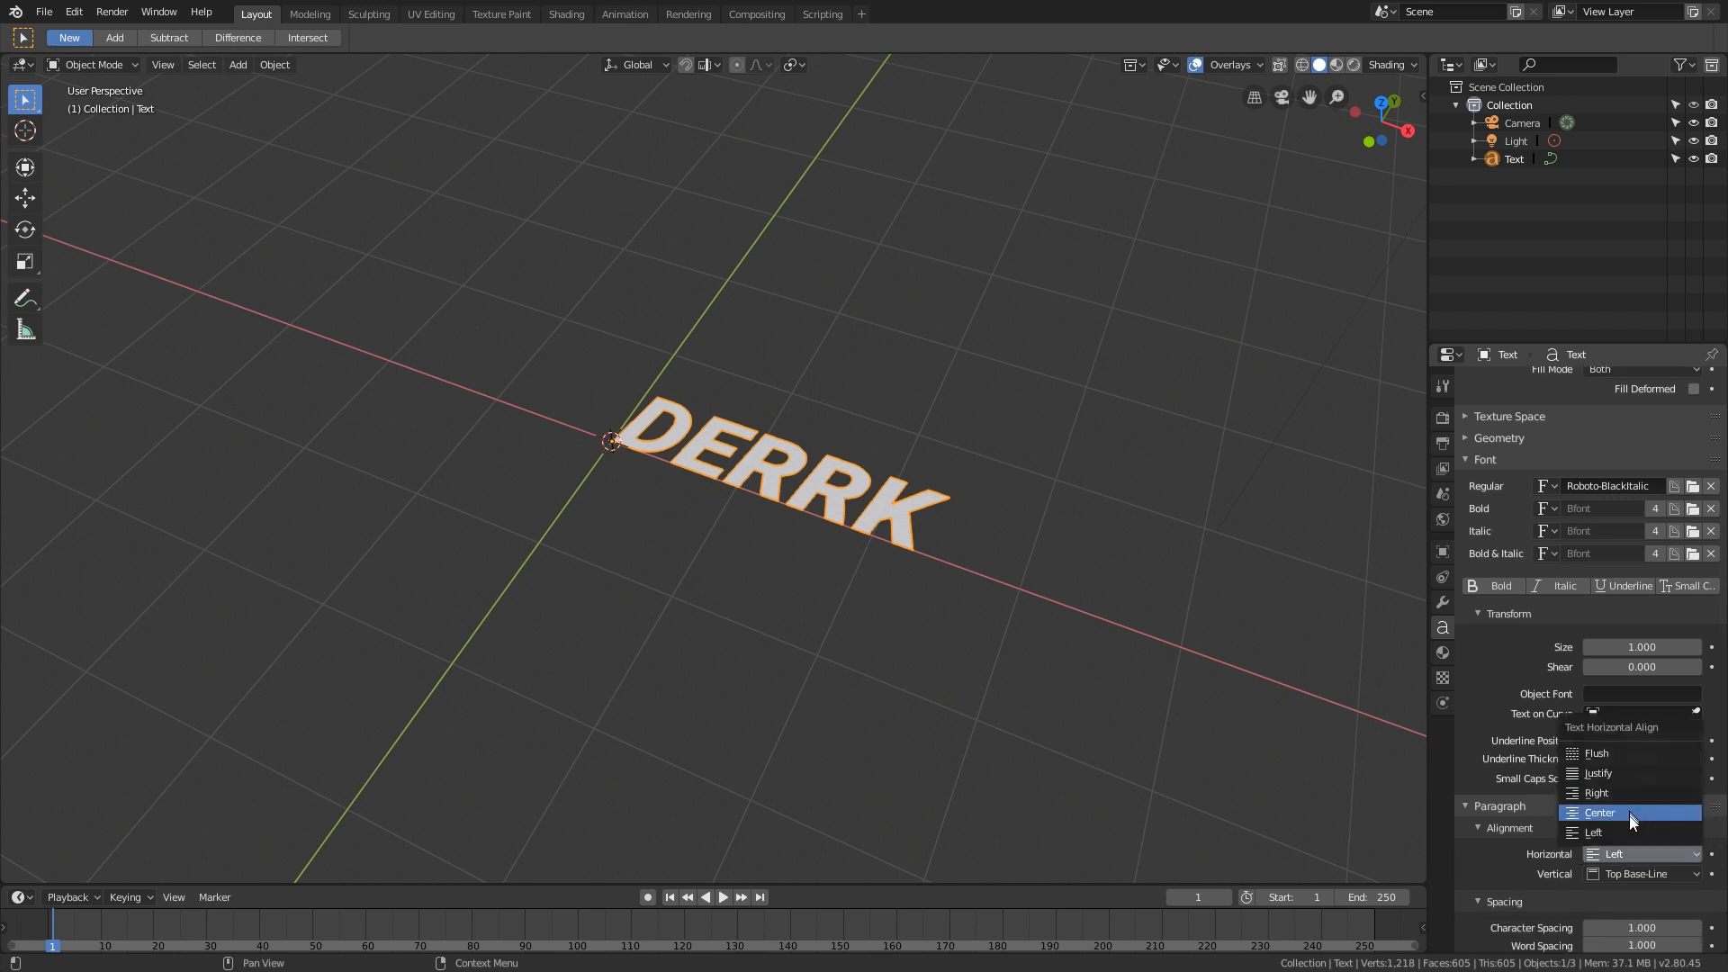
left_click(1629, 814)
Step: Rotate the text 90° about the X axis so it stands upright
middle_click_drag(908, 571, 785, 555)
type("rx")
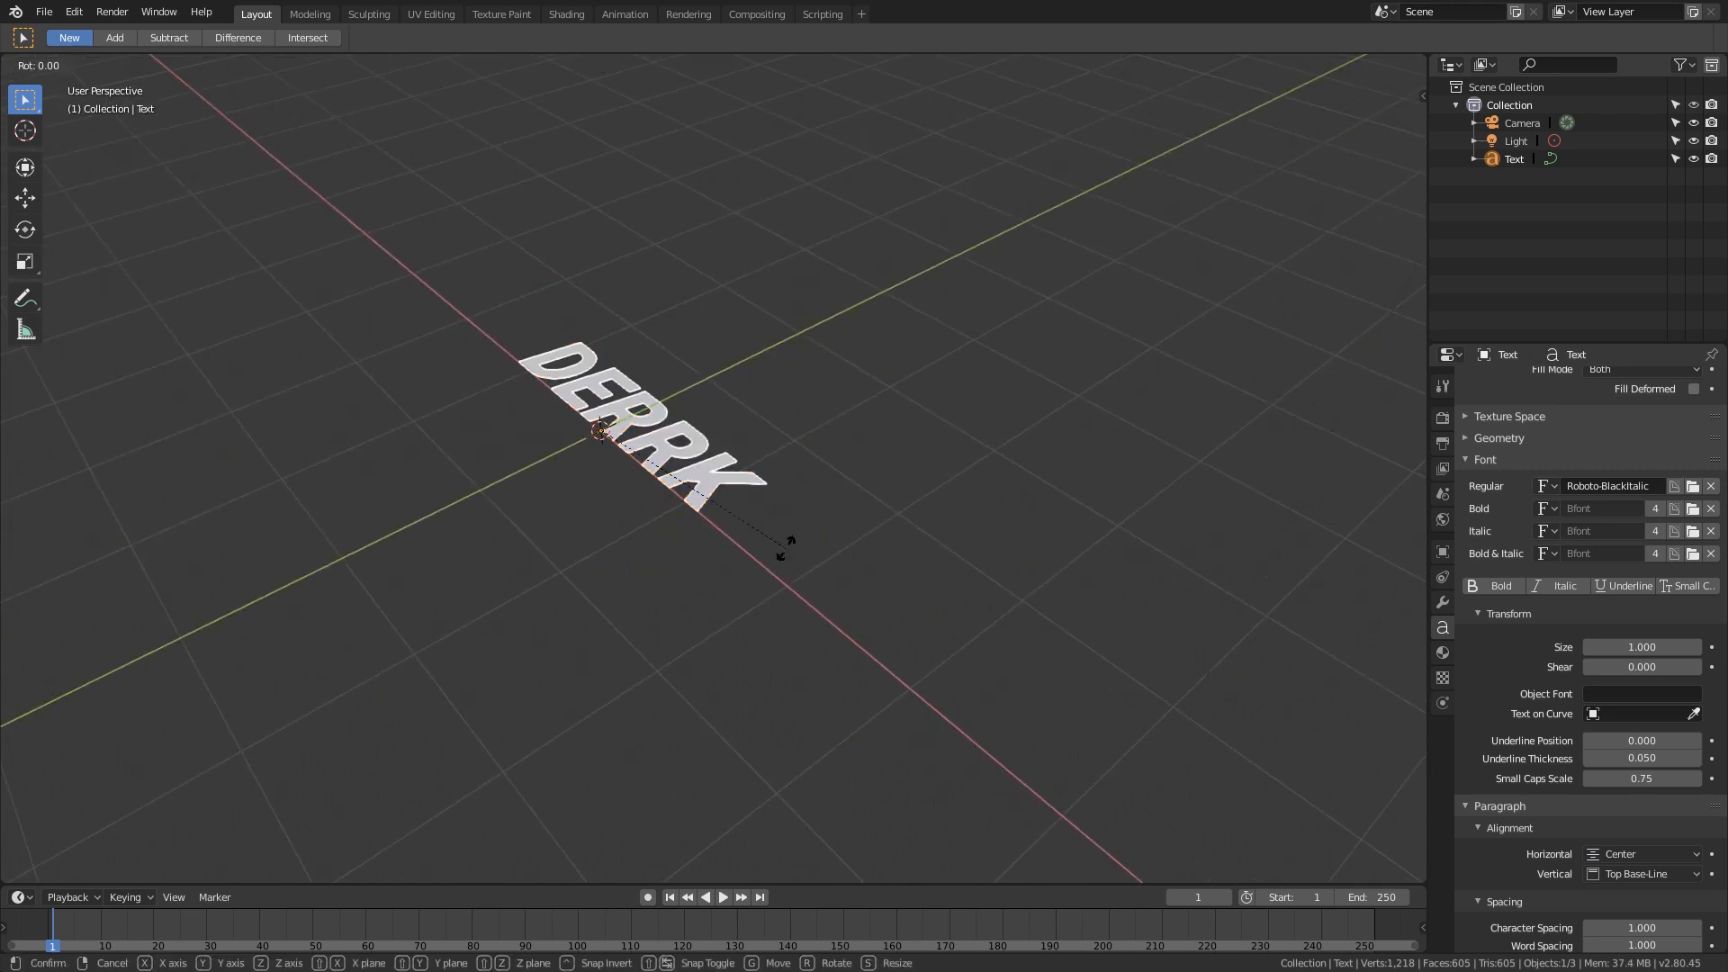
type("90")
key("Return")
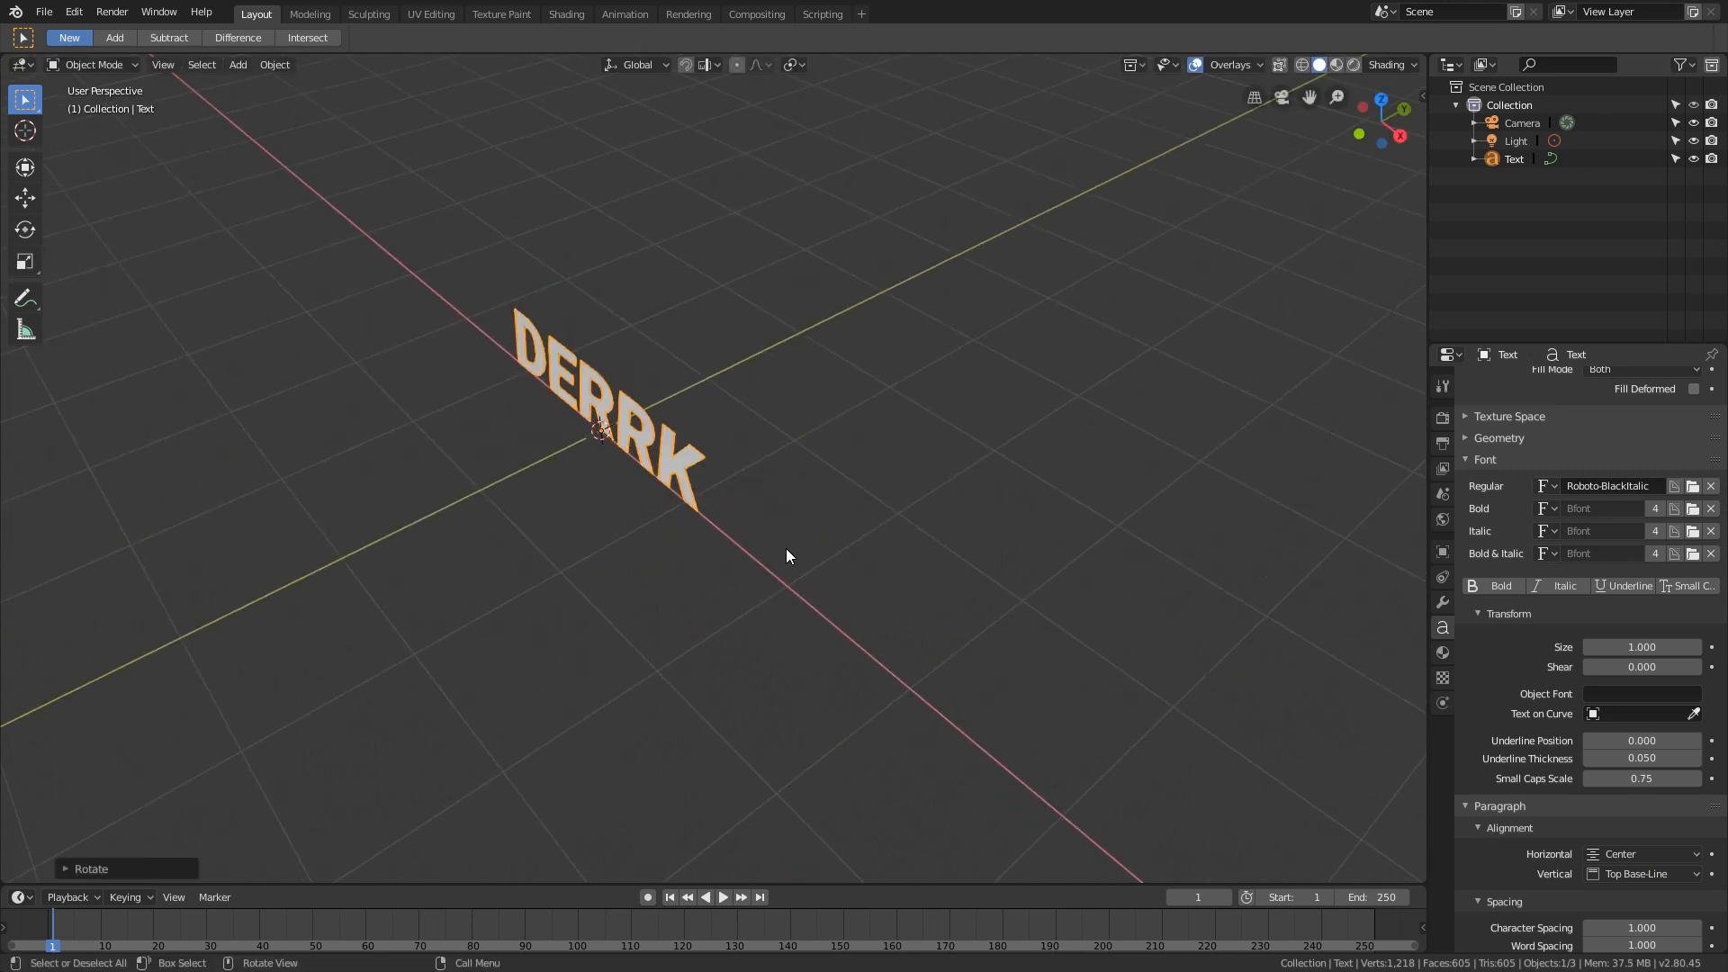
Step: Give the text depth by setting its geometry Extrude value to 0.111 m
middle_click_drag(785, 548, 899, 521)
scroll(1600, 610, "up", 4)
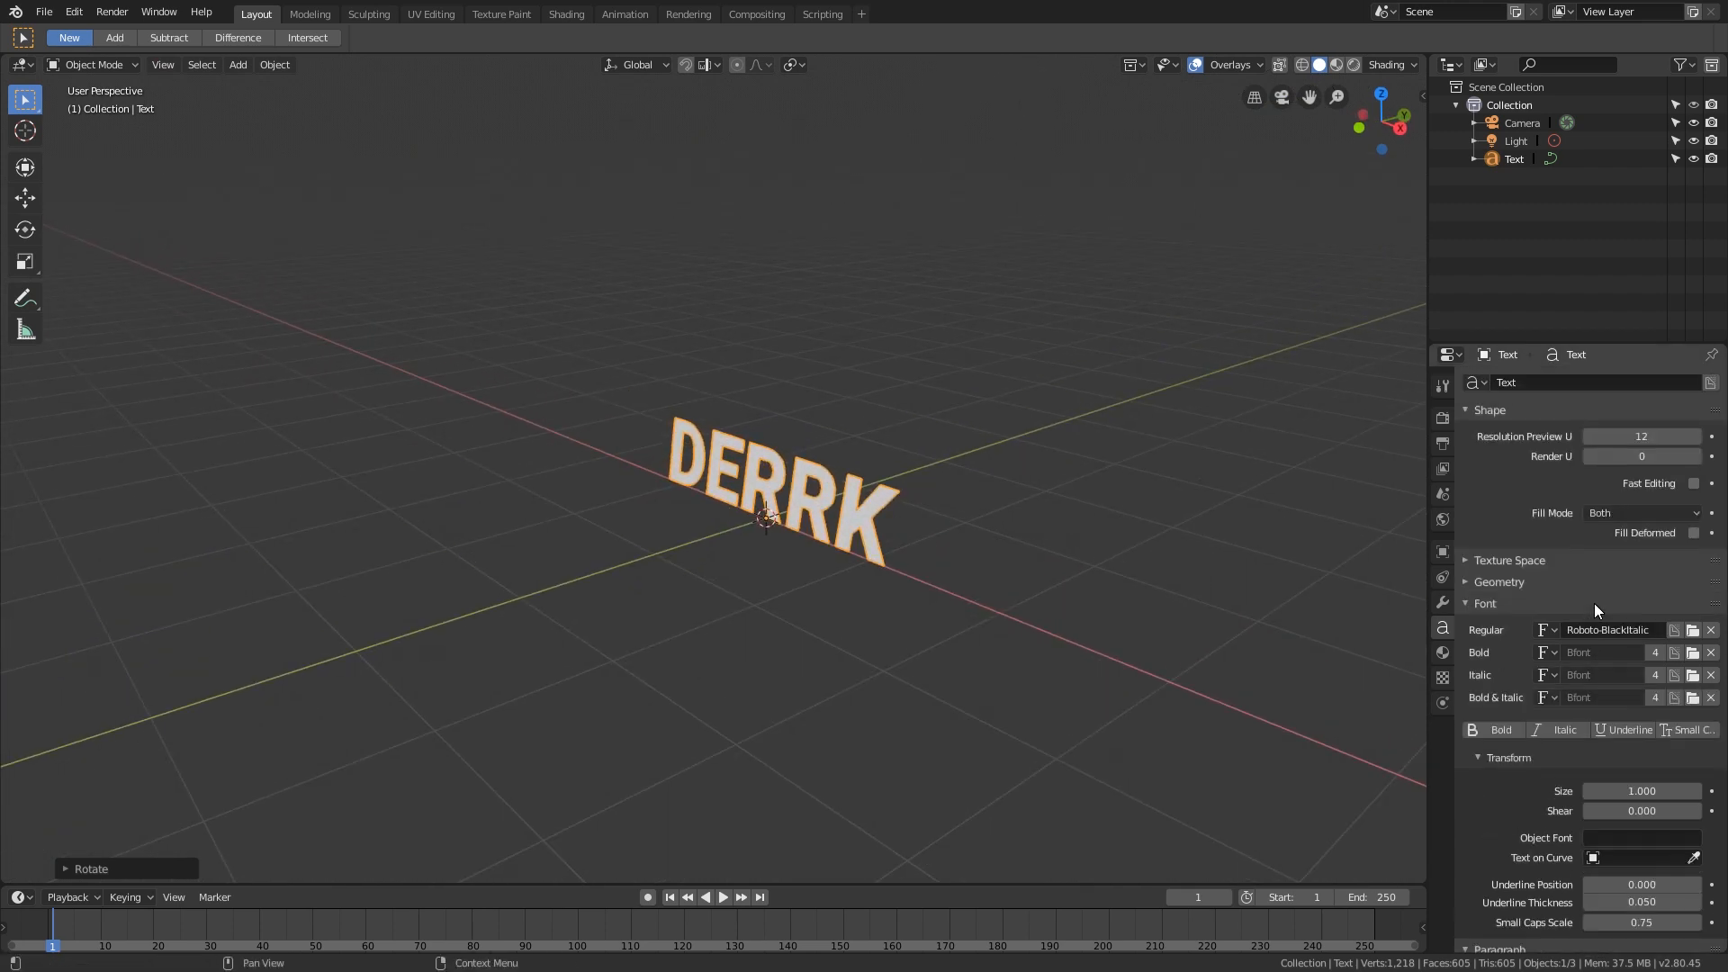
left_click(1490, 606)
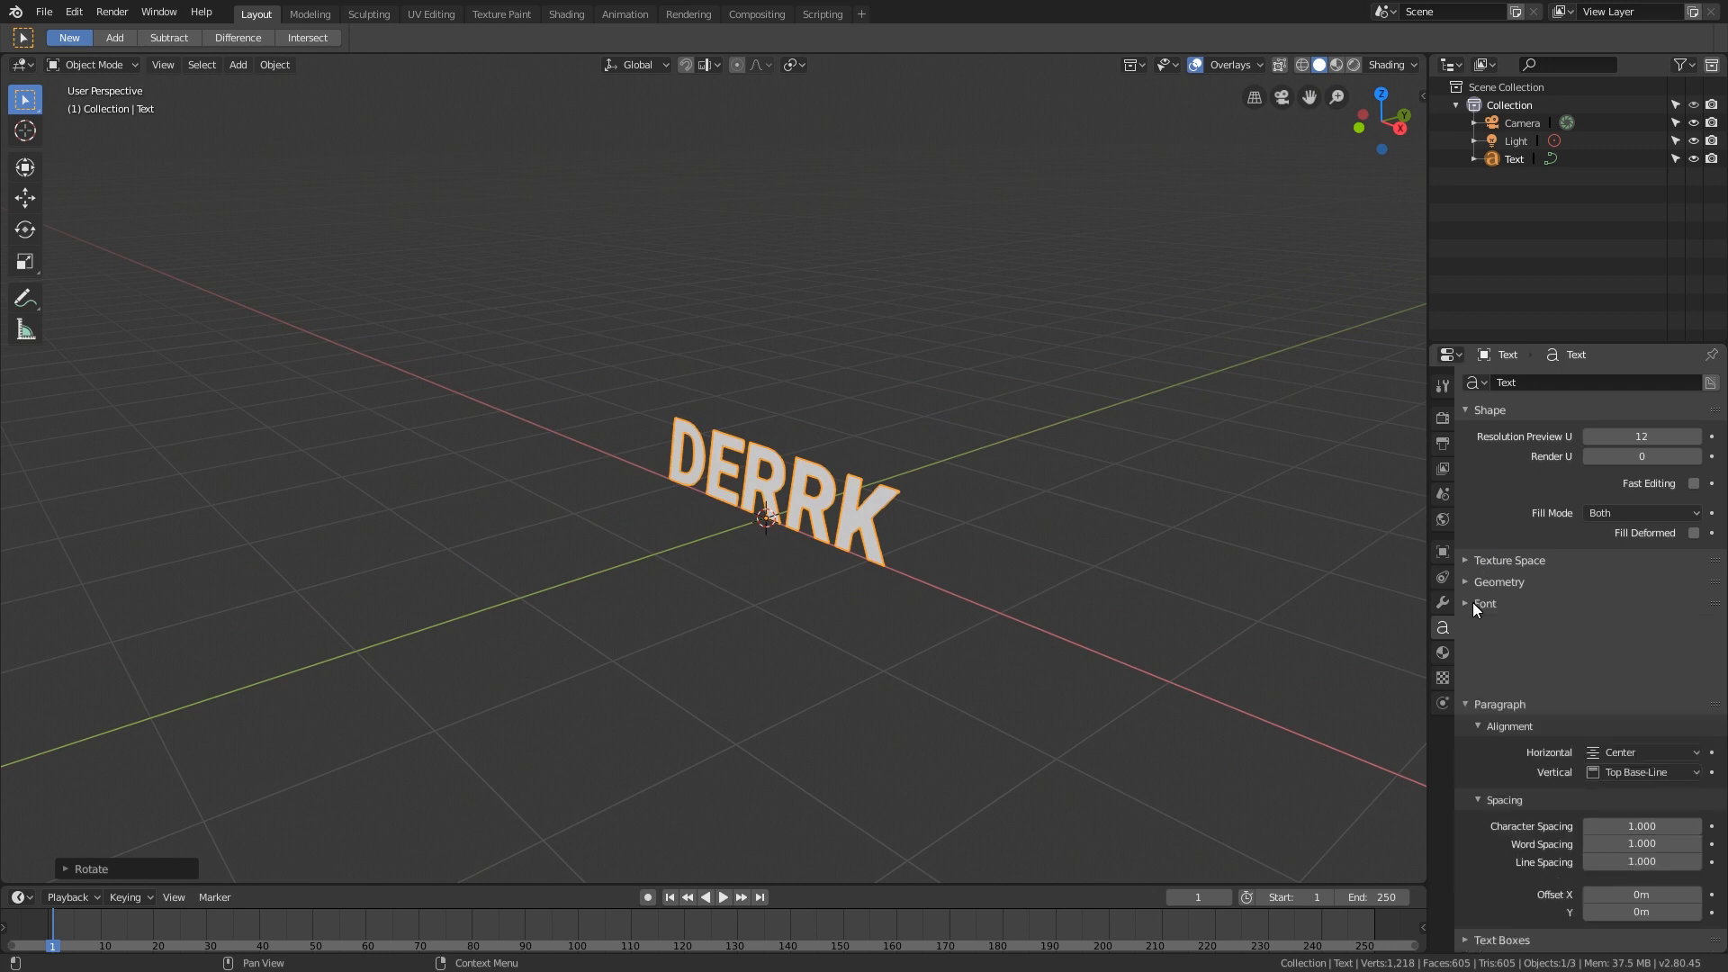
left_click(1485, 583)
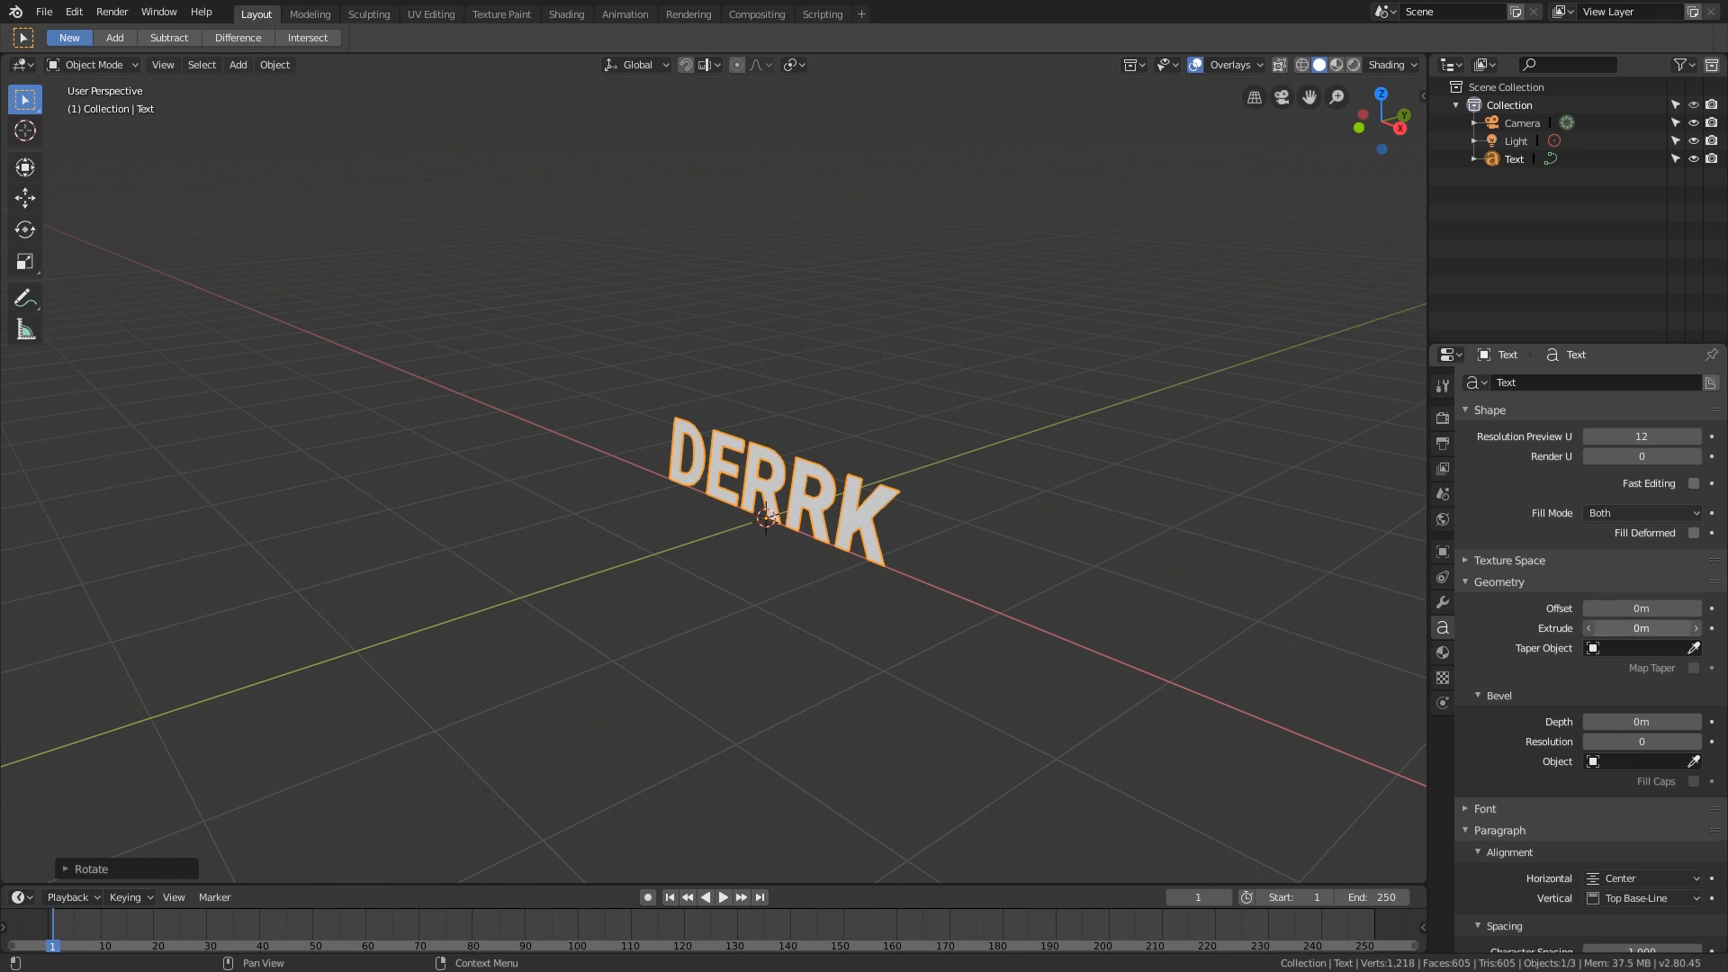
mouse_move(1628, 627)
left_mouse_down()
mouse_move(1674, 628)
mouse_move(1631, 627)
left_mouse_up()
middle_click_drag(1357, 579, 792, 496)
scroll(792, 492, "up", 1)
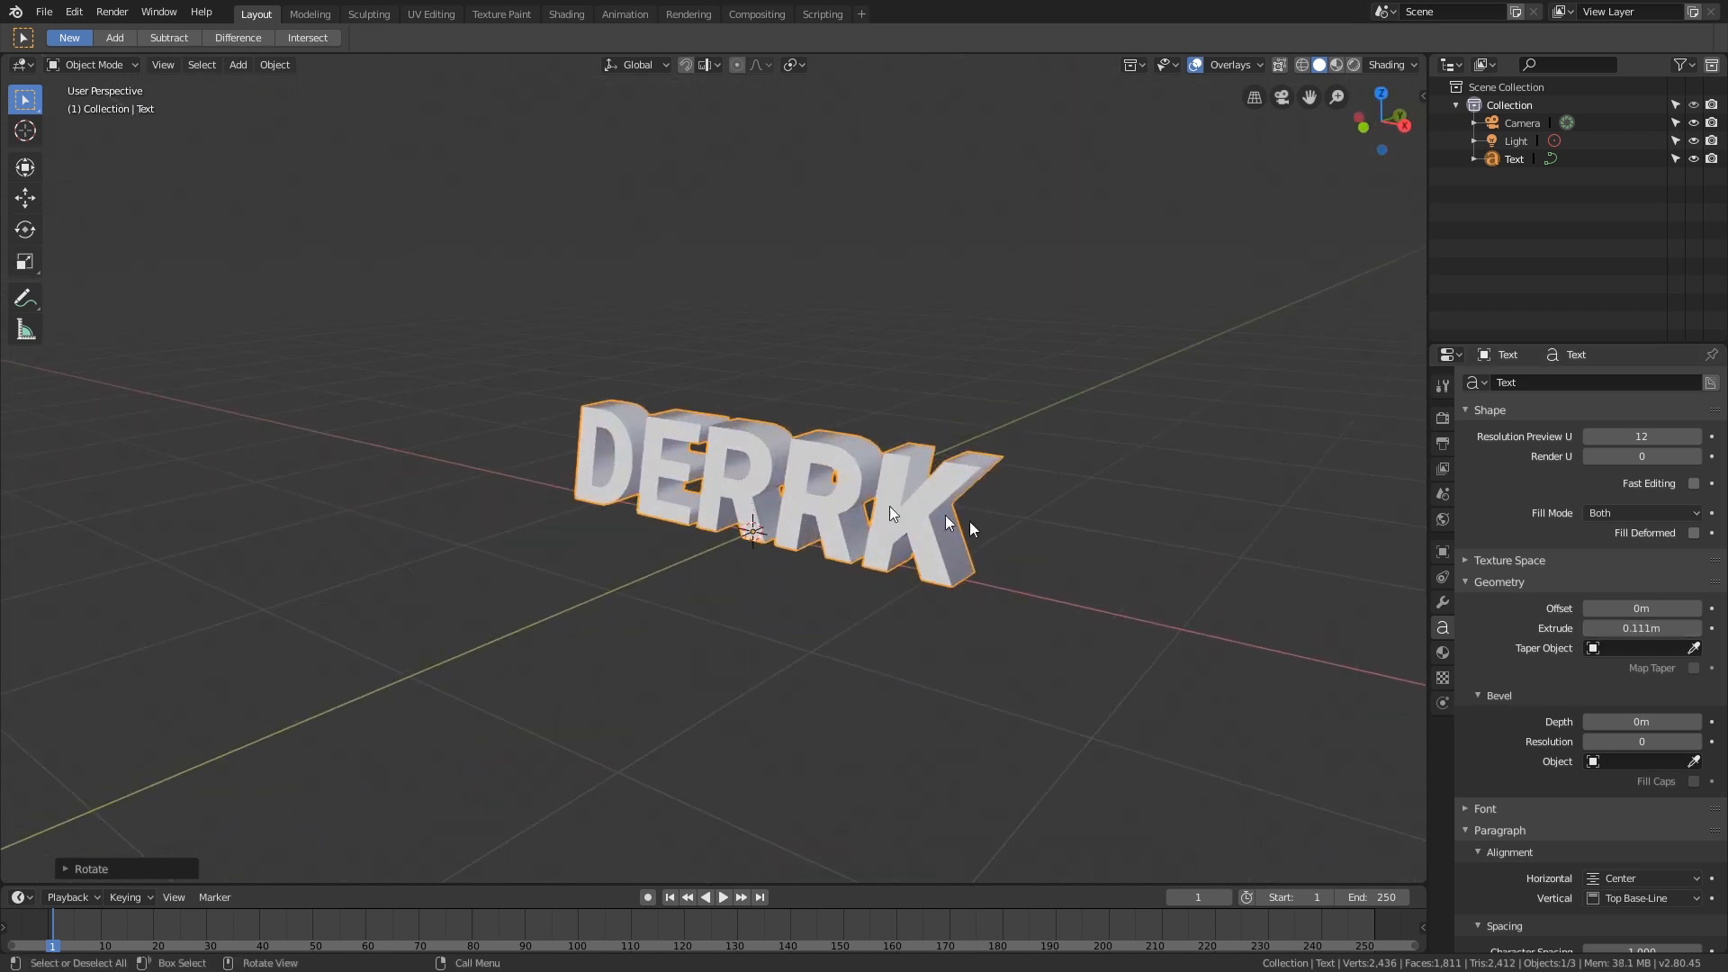
Step: Set the text's vertical alignment to Center
scroll(1644, 806, "down", 3)
left_click(1649, 790)
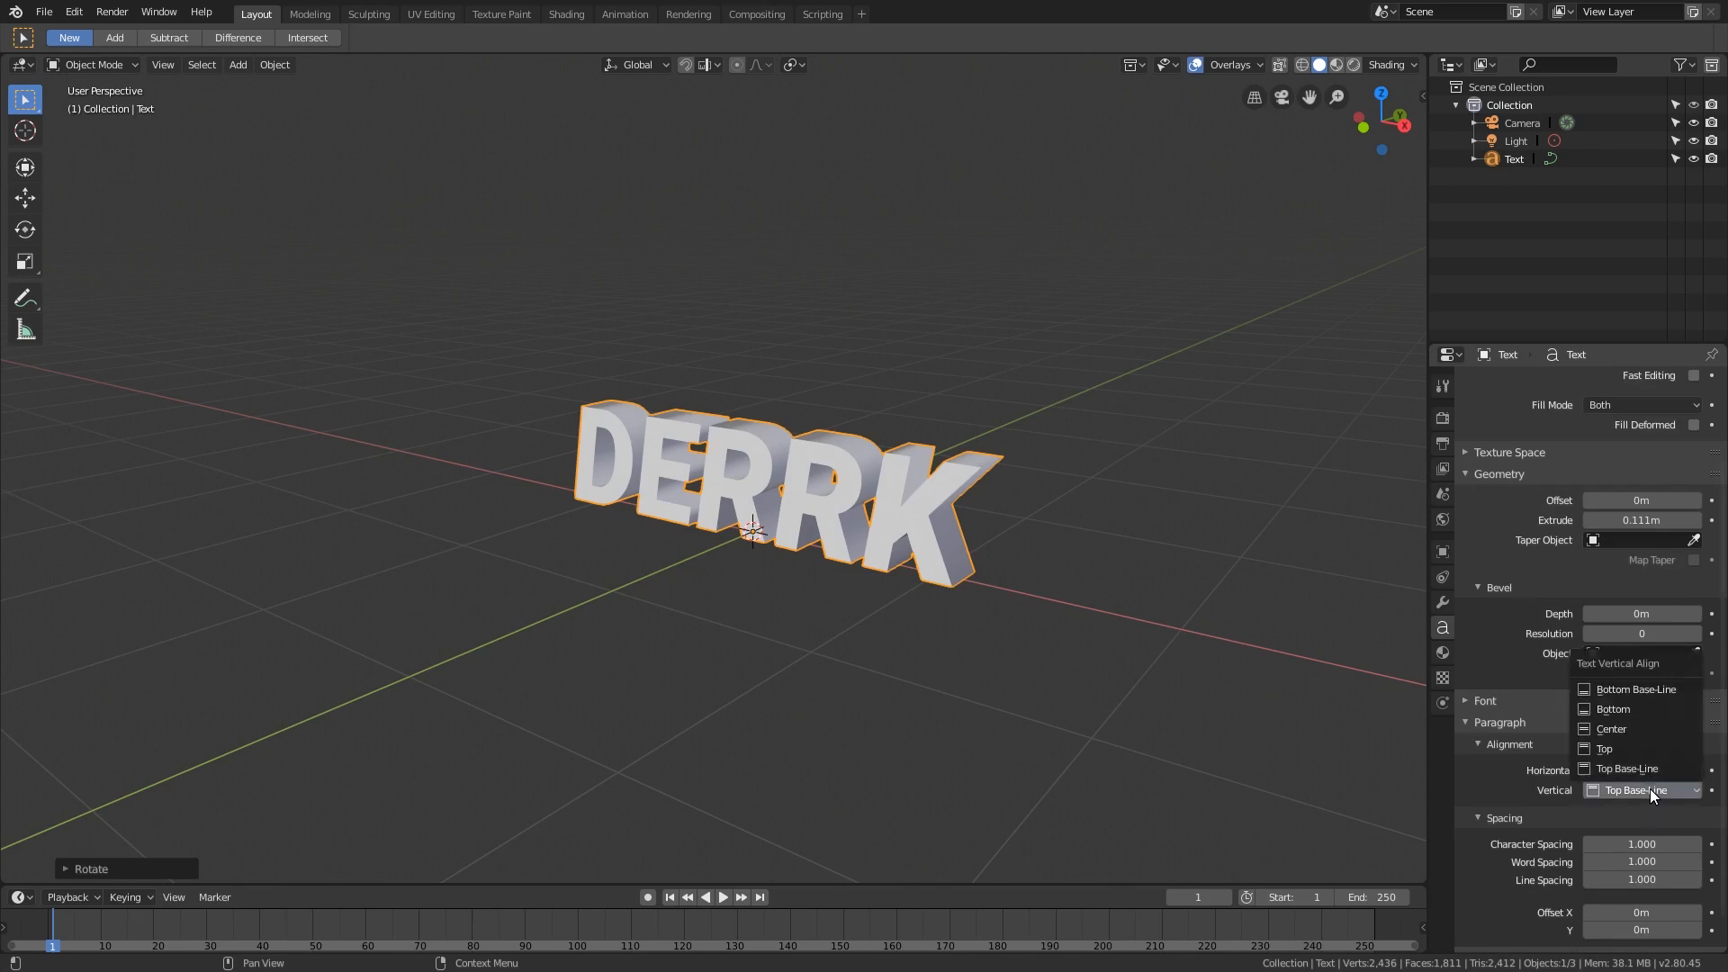
left_click(1646, 727)
middle_click_drag(1124, 558, 961, 494)
key("r")
key("r")
key("Escape")
Step: Convert the extruded text to a mesh and inspect its topology in Edit Mode
right_click(753, 528)
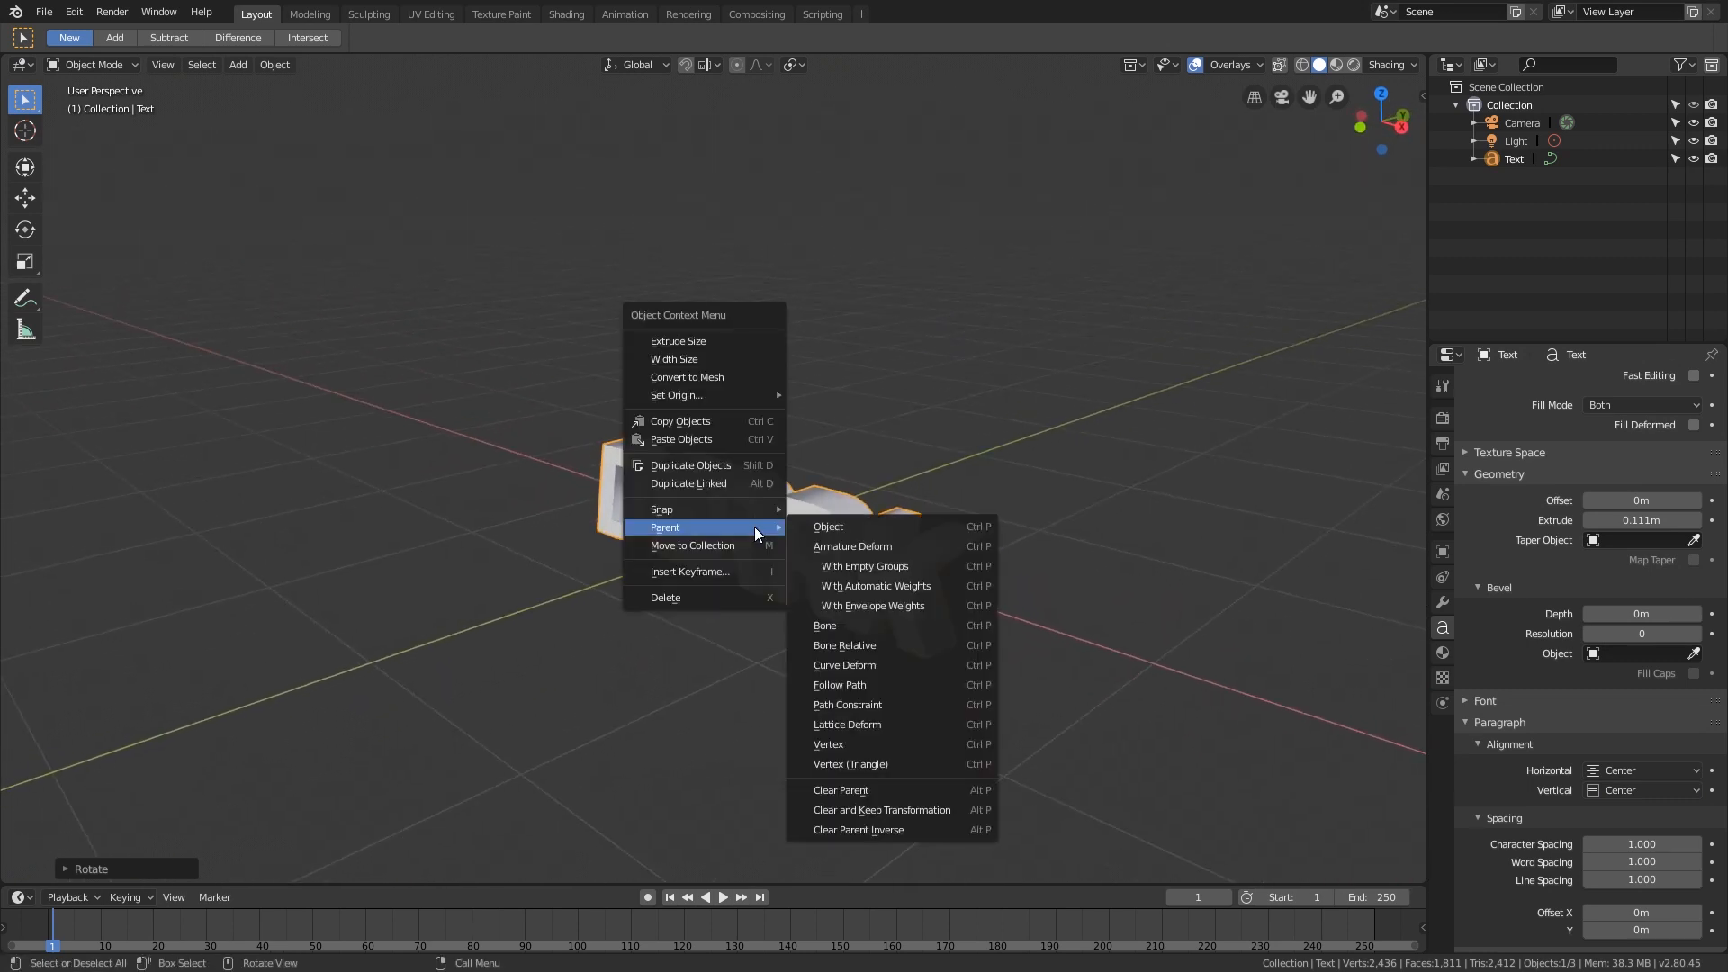
left_click(718, 376)
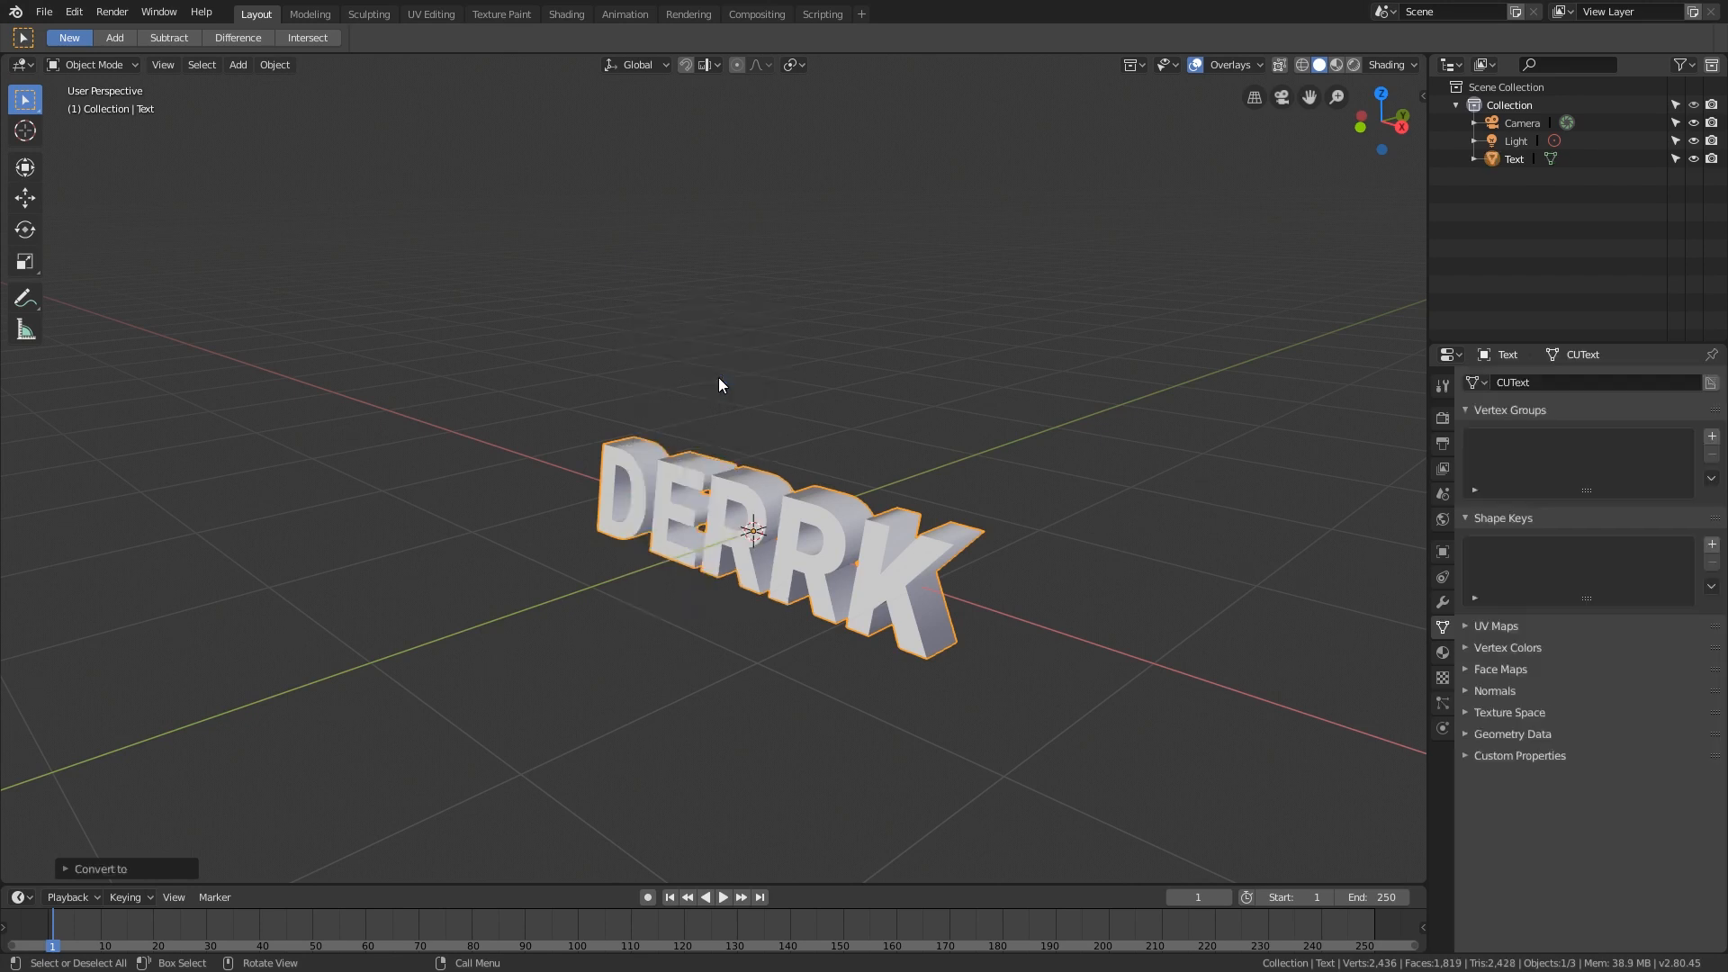
middle_click_drag(844, 527, 876, 580)
key("Tab")
scroll(877, 582, "up", 4)
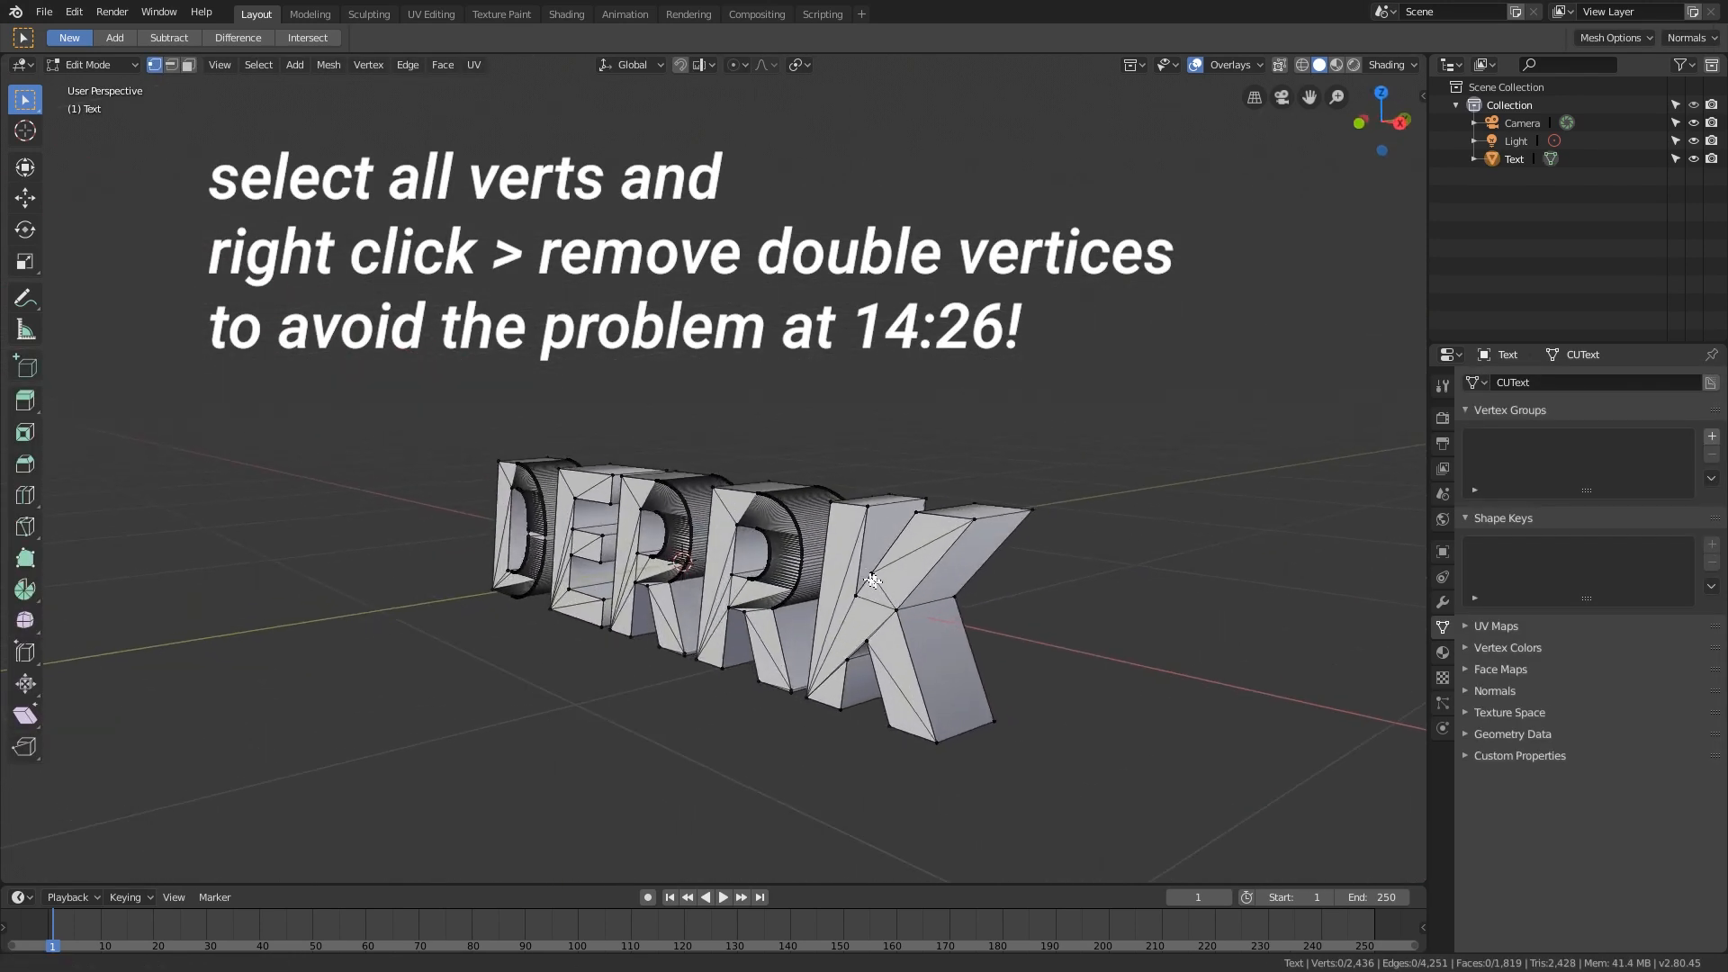
key("Tab")
mouse_move(880, 584)
middle_mouse_down()
mouse_move(1012, 567)
mouse_move(855, 603)
middle_mouse_up()
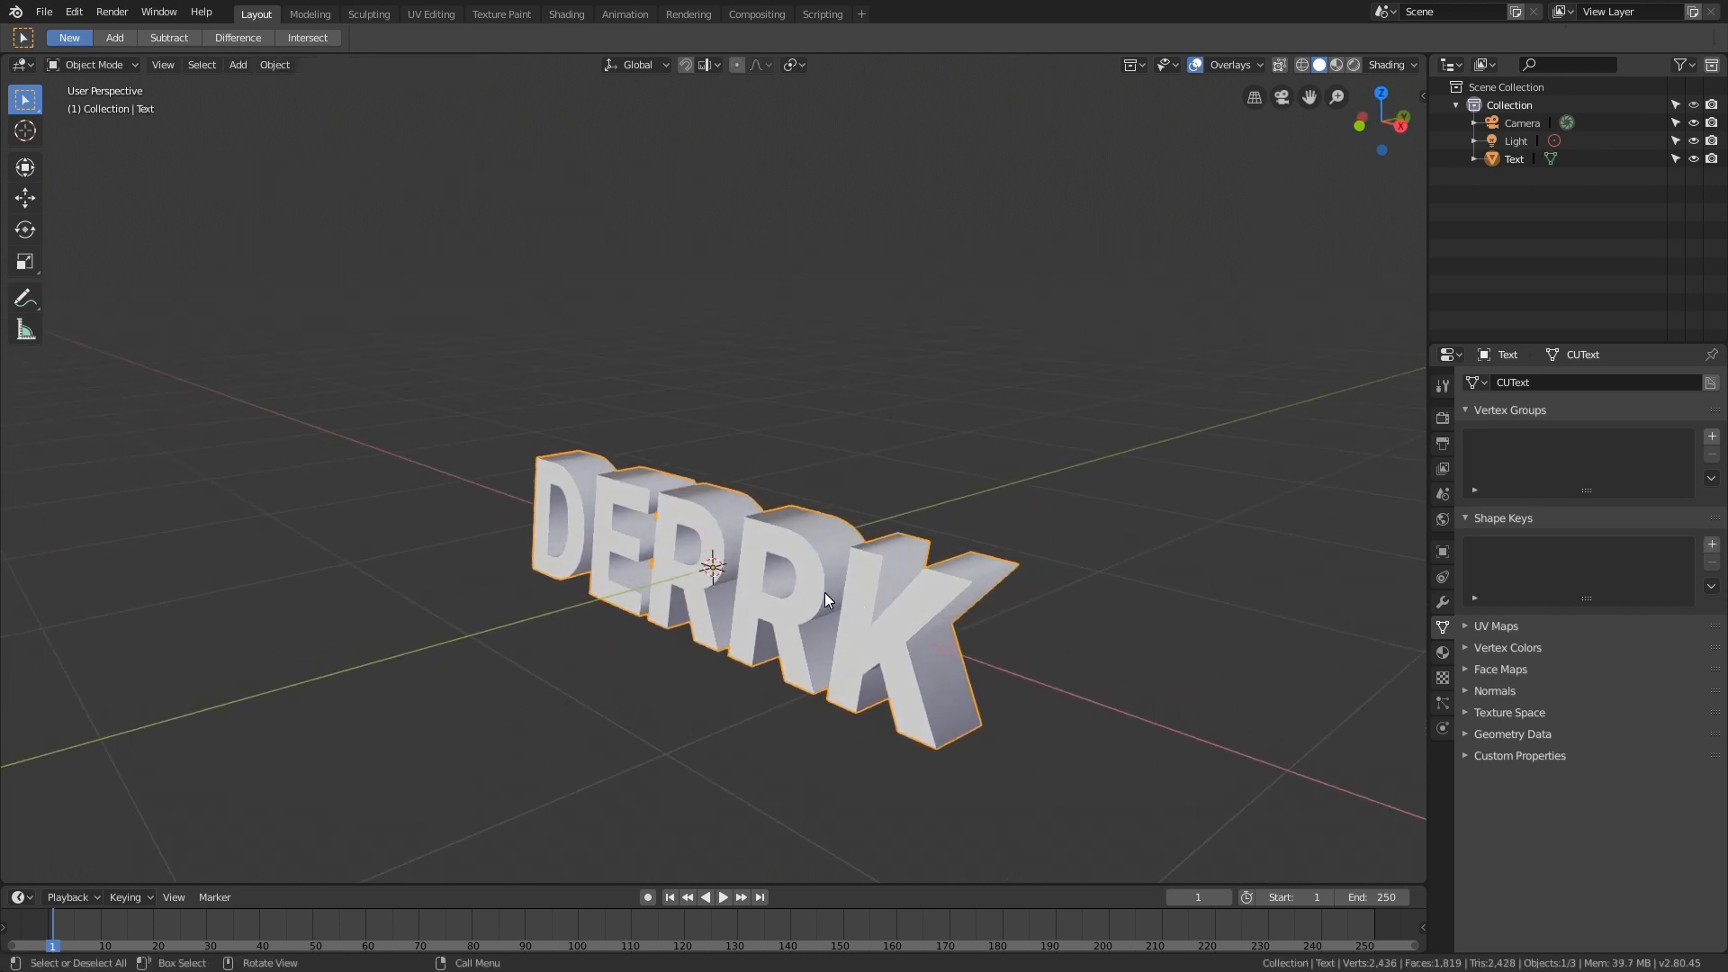
mouse_move(822, 581)
middle_mouse_down()
mouse_move(876, 574)
mouse_move(826, 595)
mouse_move(861, 585)
mouse_move(810, 557)
middle_mouse_up()
Step: Select the side faces running through the letters' depth in Edit Mode, using face selection in the right orthographic wireframe view
key("Tab")
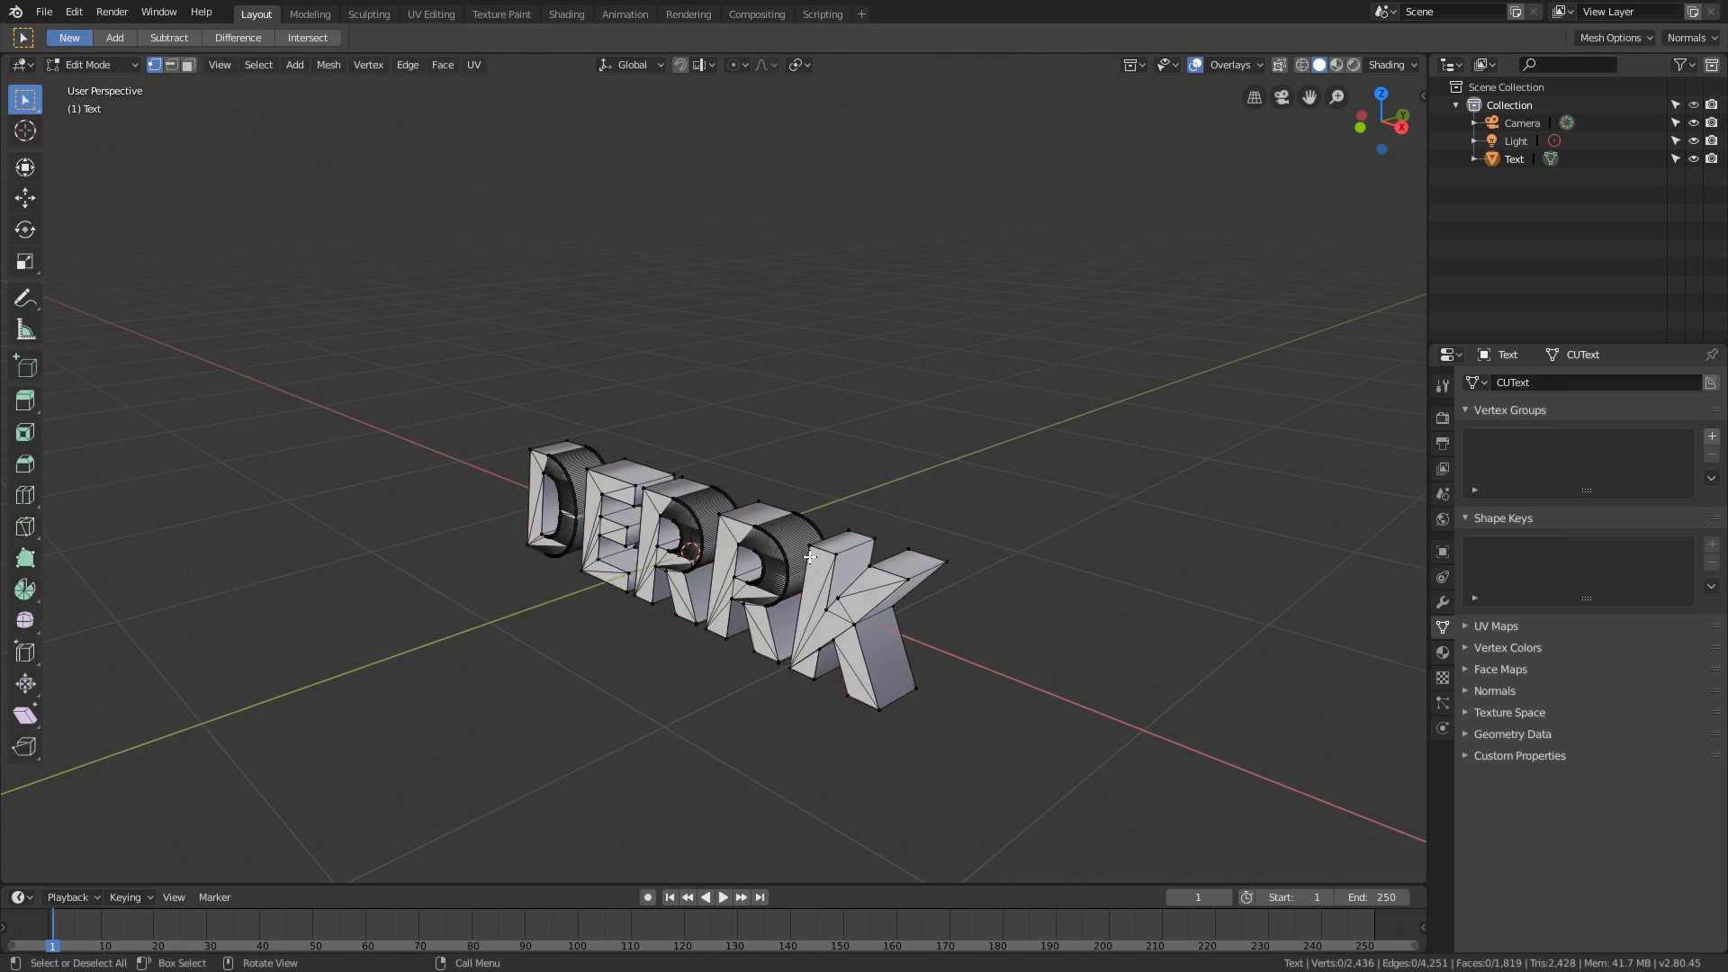
key("KP_3")
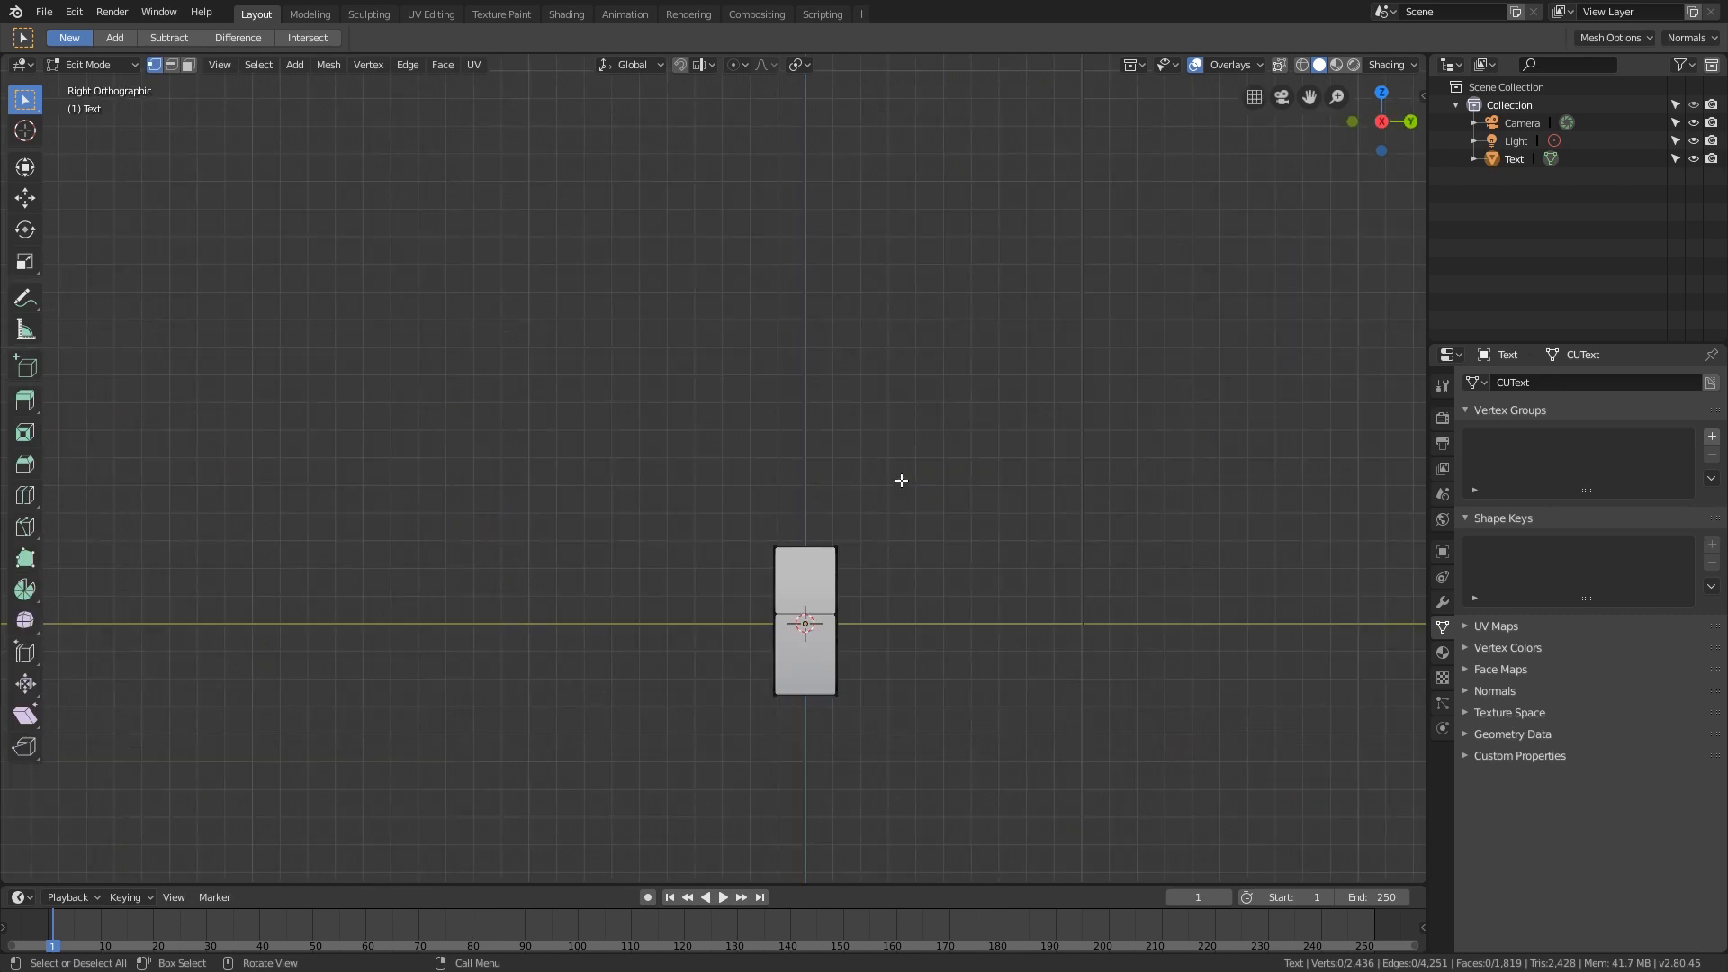
left_click_drag(1378, 120, 1401, 128)
left_click(1391, 126)
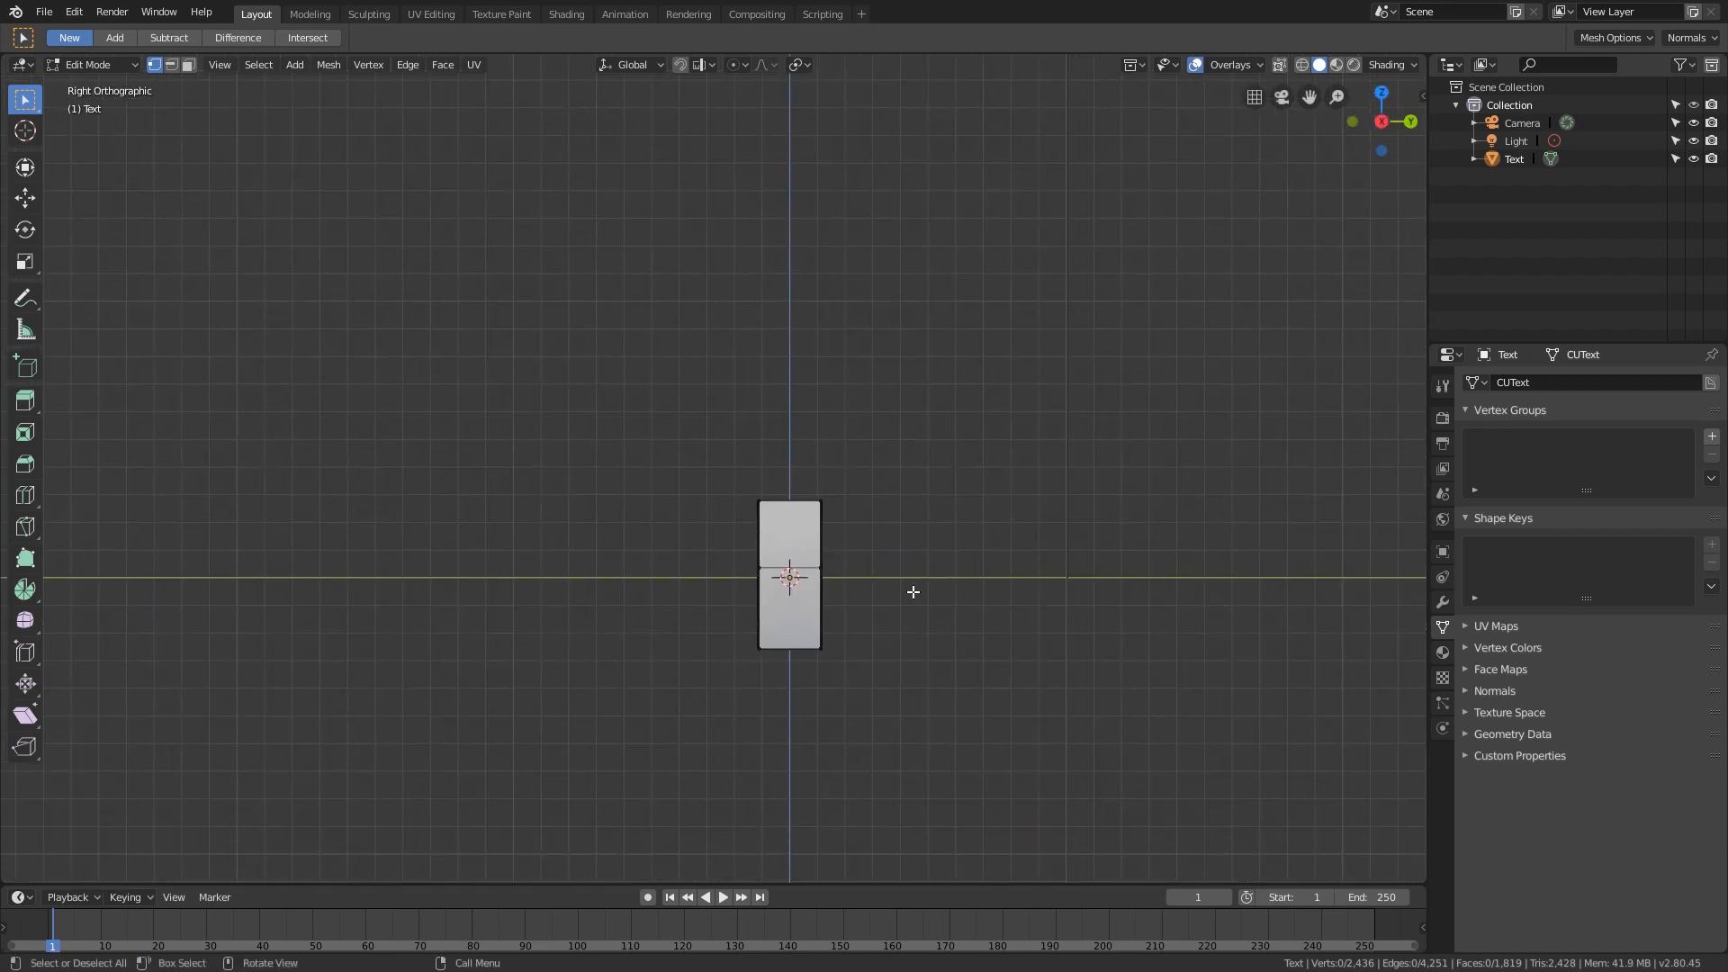
key("z")
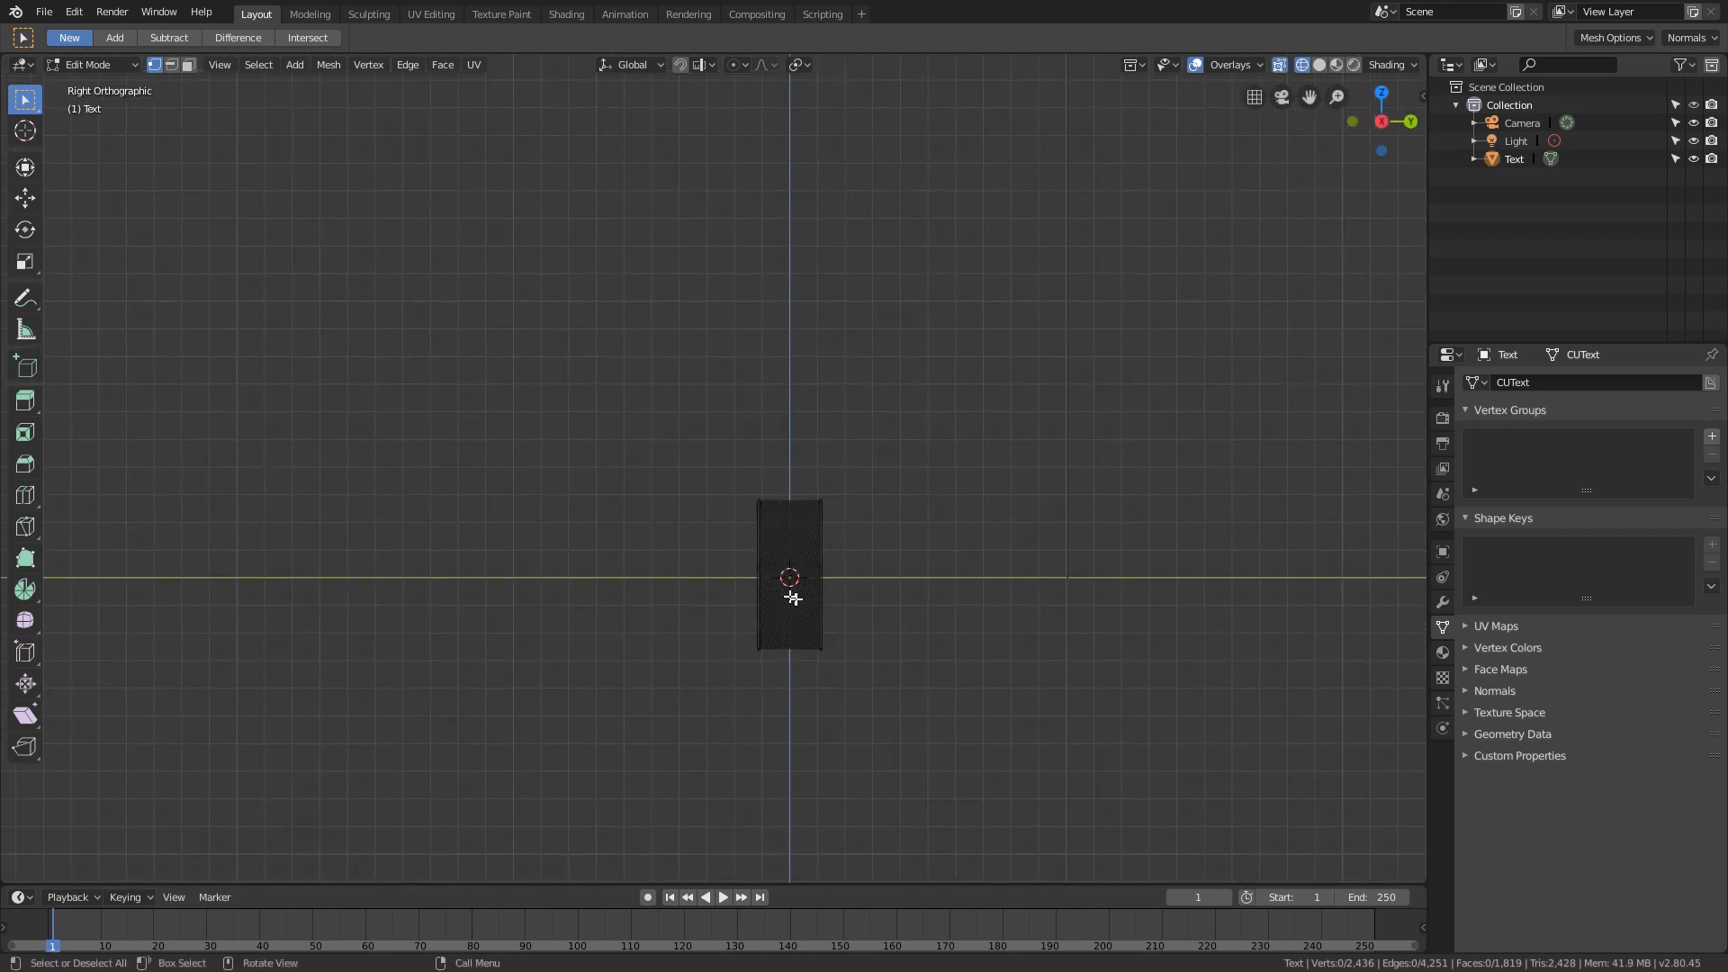
middle_click_drag(819, 583, 764, 581, "shift")
scroll(764, 581, "up", 2)
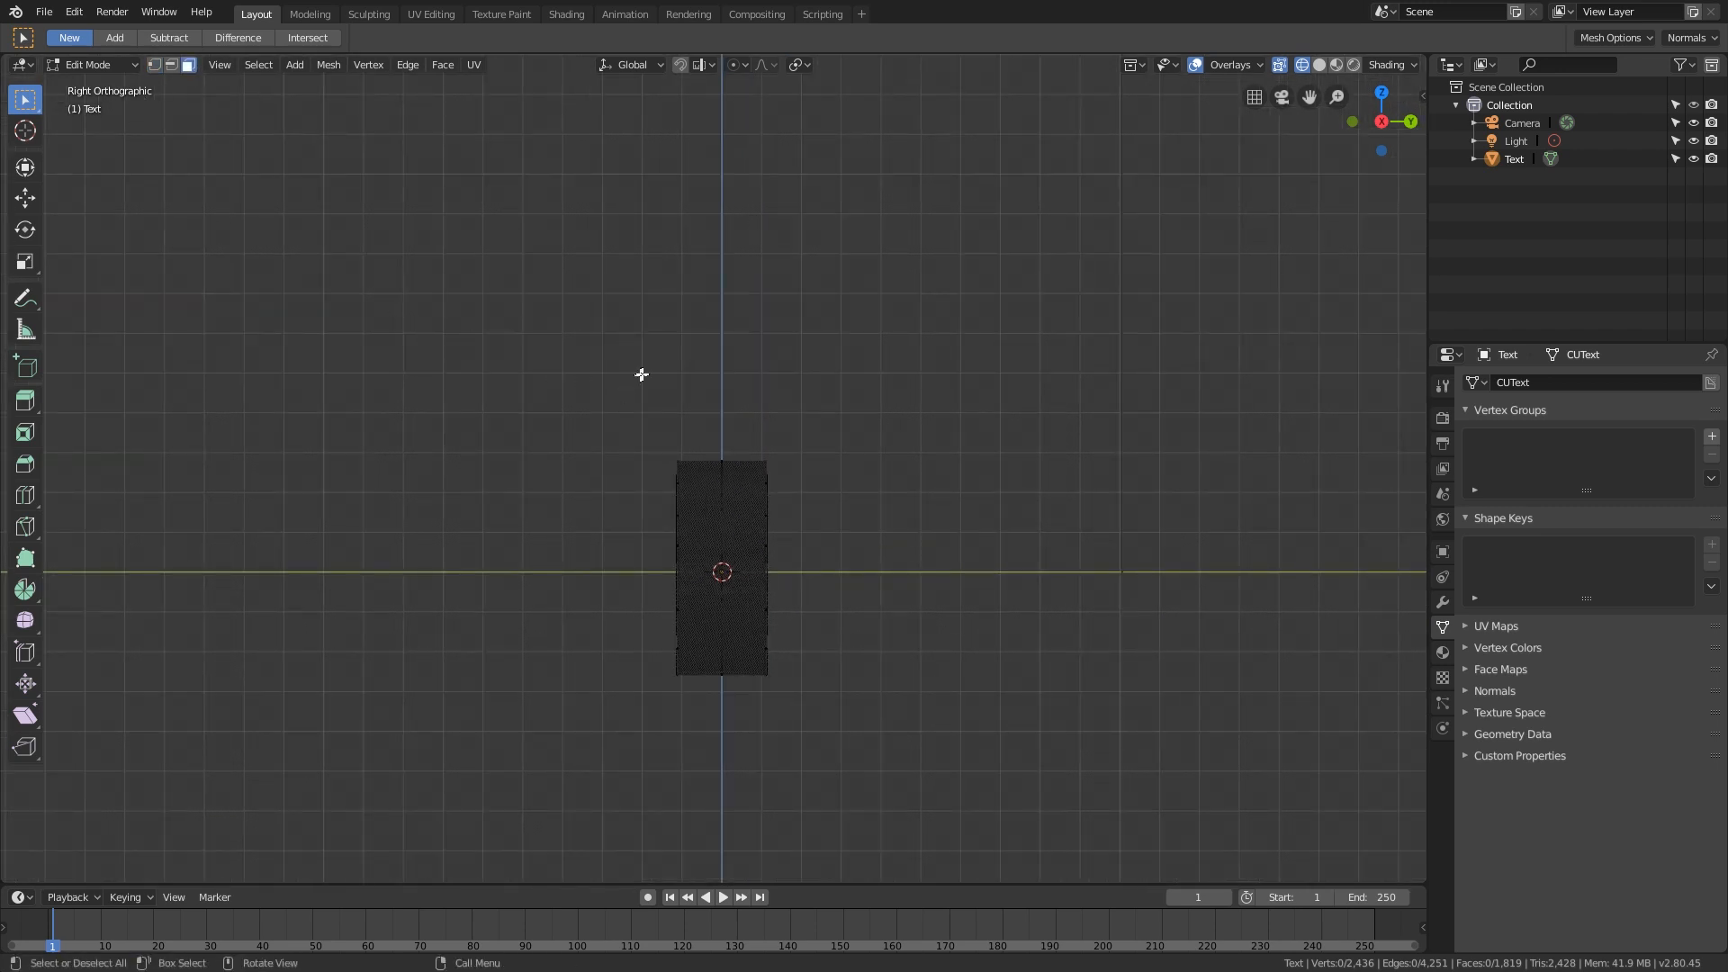
key("b")
left_click_drag(705, 385, 733, 805)
Step: Duplicate the selected side faces in place and separate the selection into its own object
middle_click_drag(586, 559, 679, 602)
key("shift+d")
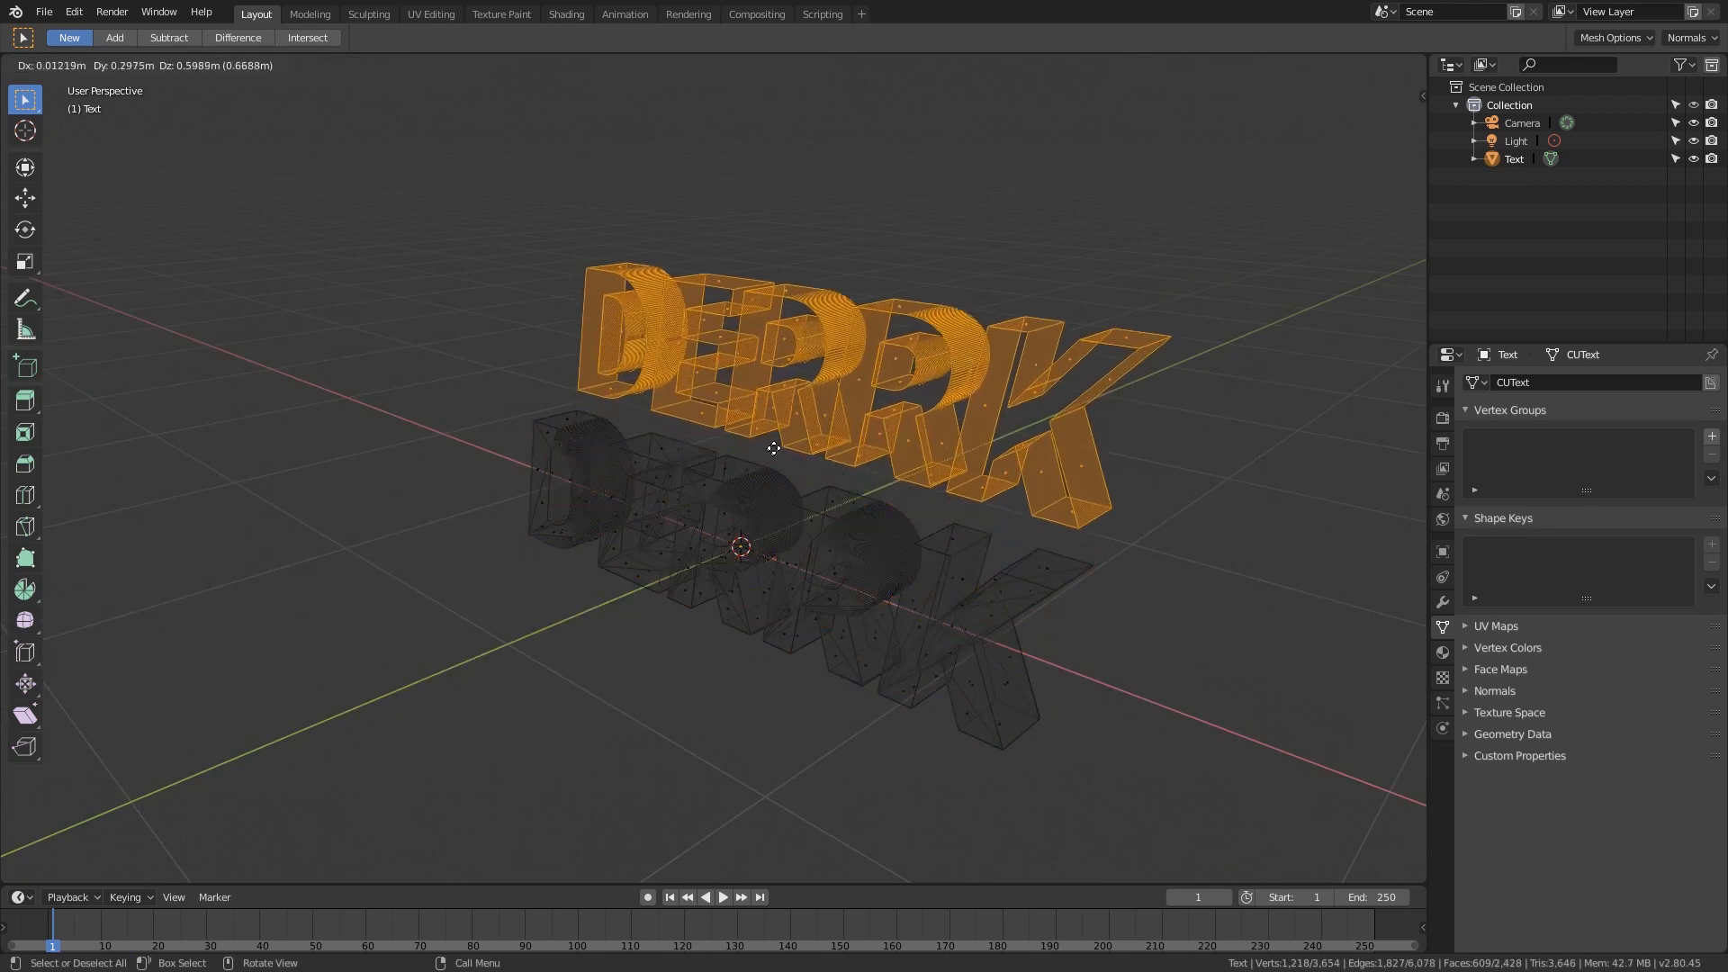
right_click(781, 445)
key("p")
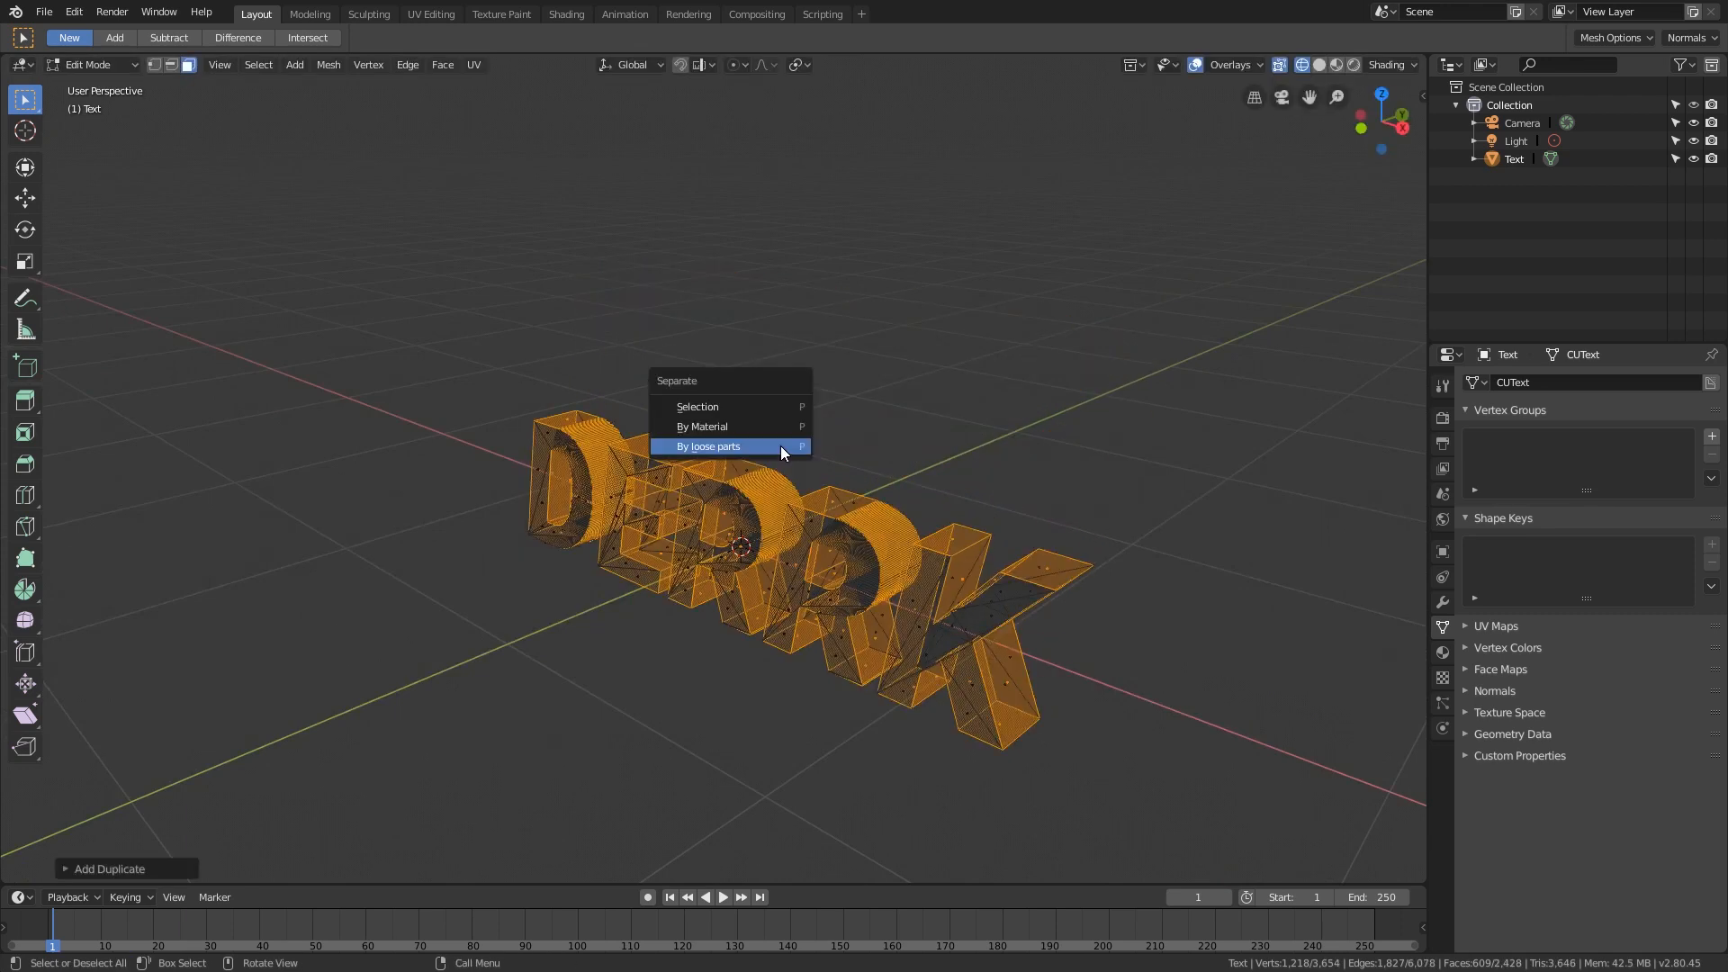
left_click(763, 408)
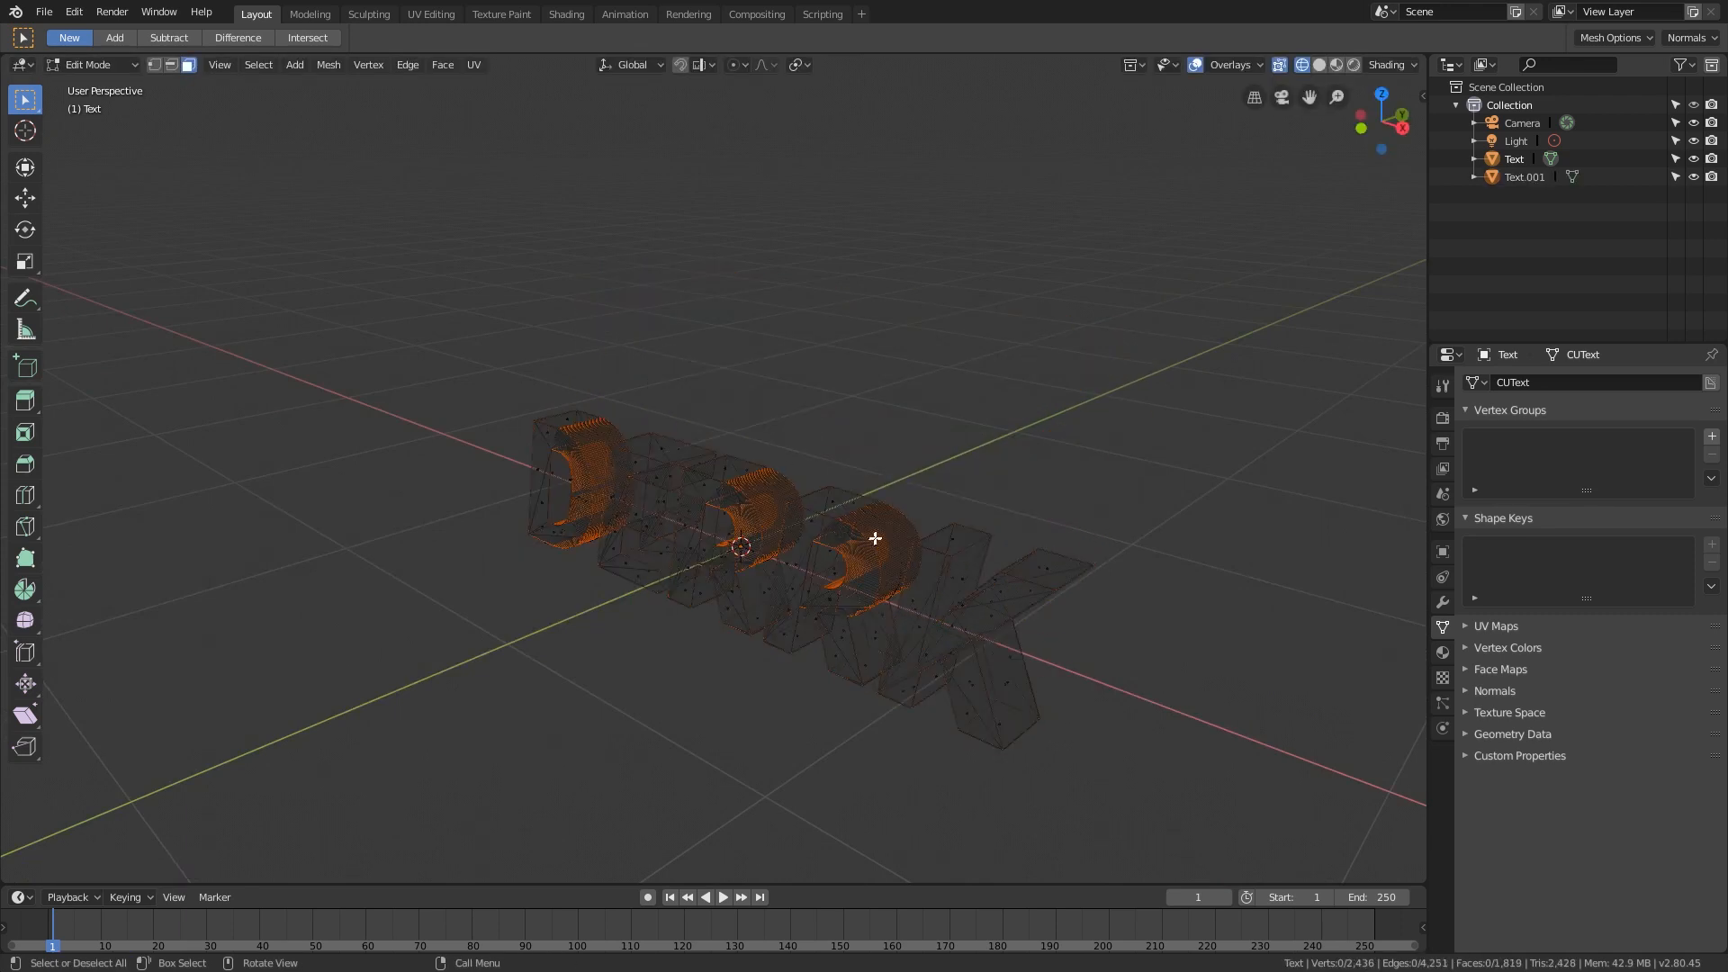
Step: Select the separated side-face object in Object Mode and display the scene in solid shading
key("Tab")
left_click(783, 498)
middle_click_drag(784, 498, 877, 493)
key("g")
key("Escape")
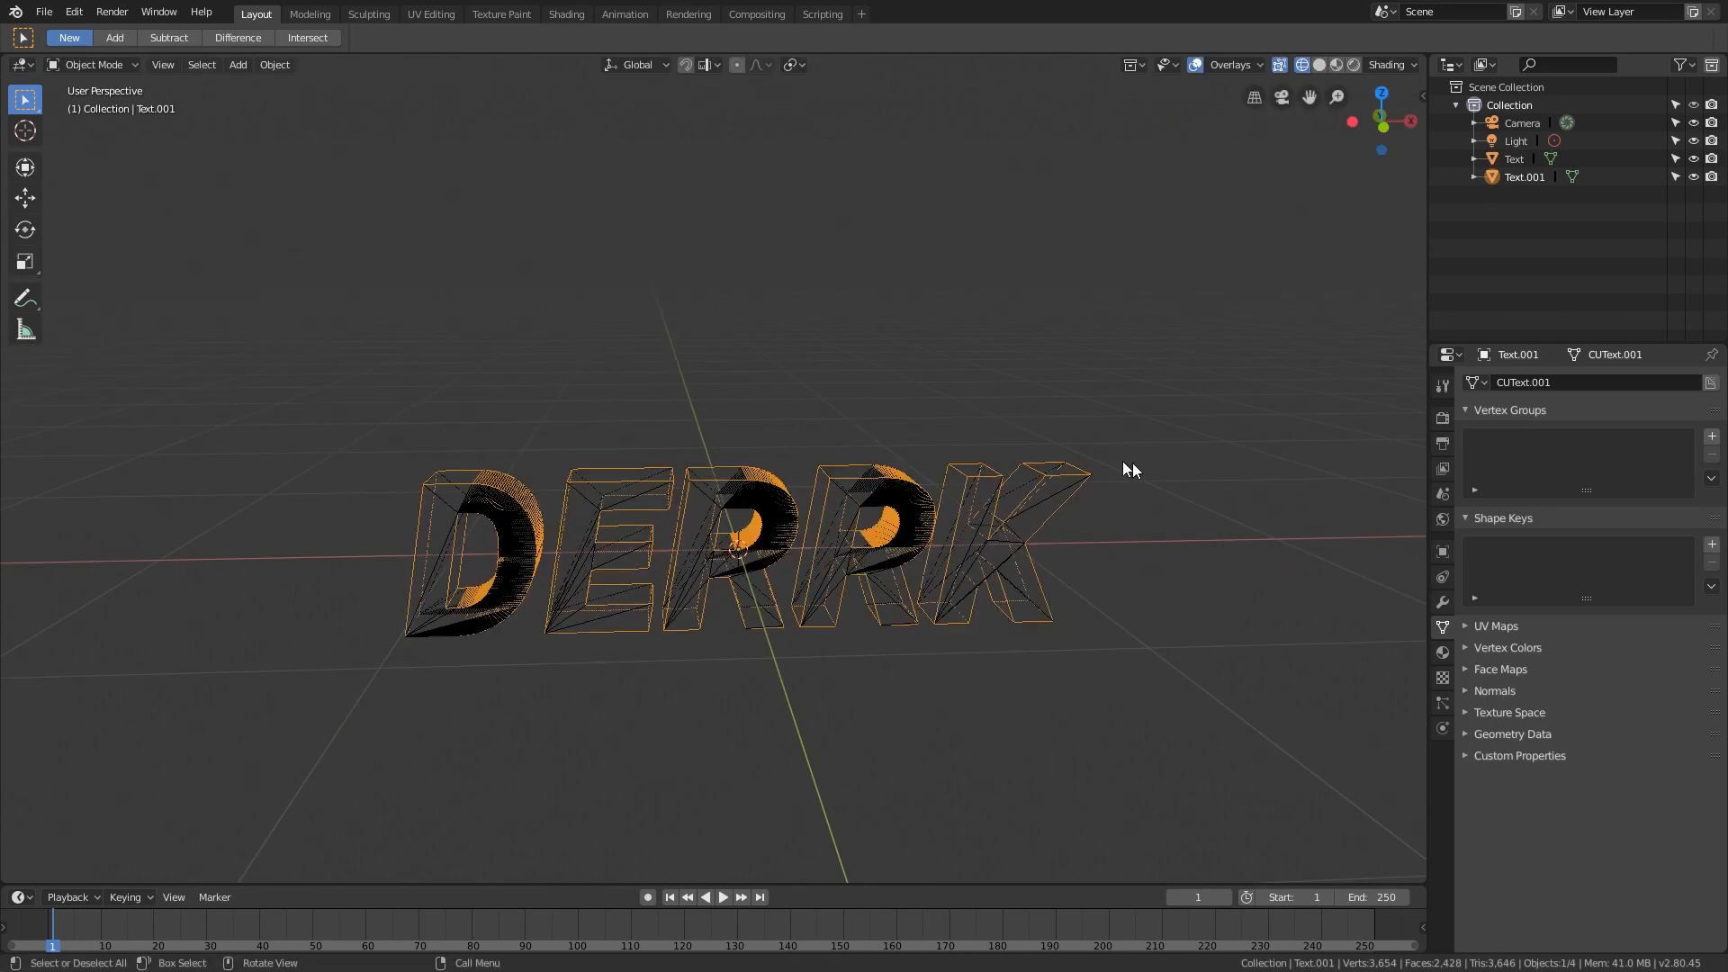
key("z")
left_click(1122, 466)
key("g")
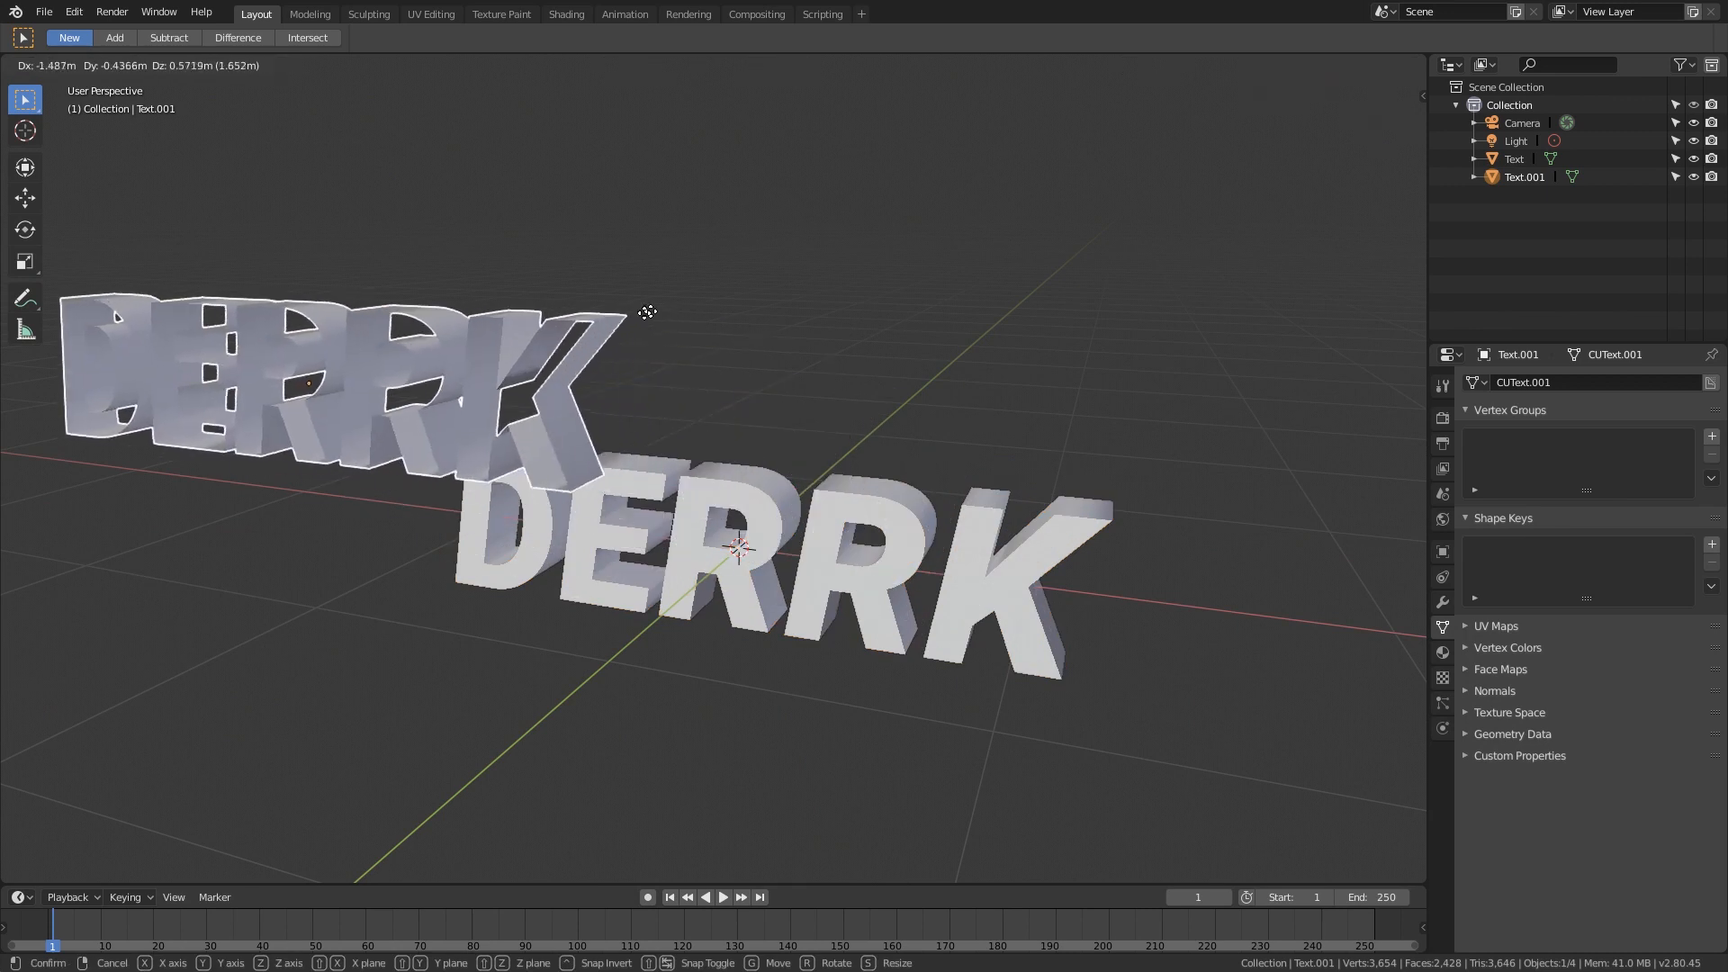
key("Escape")
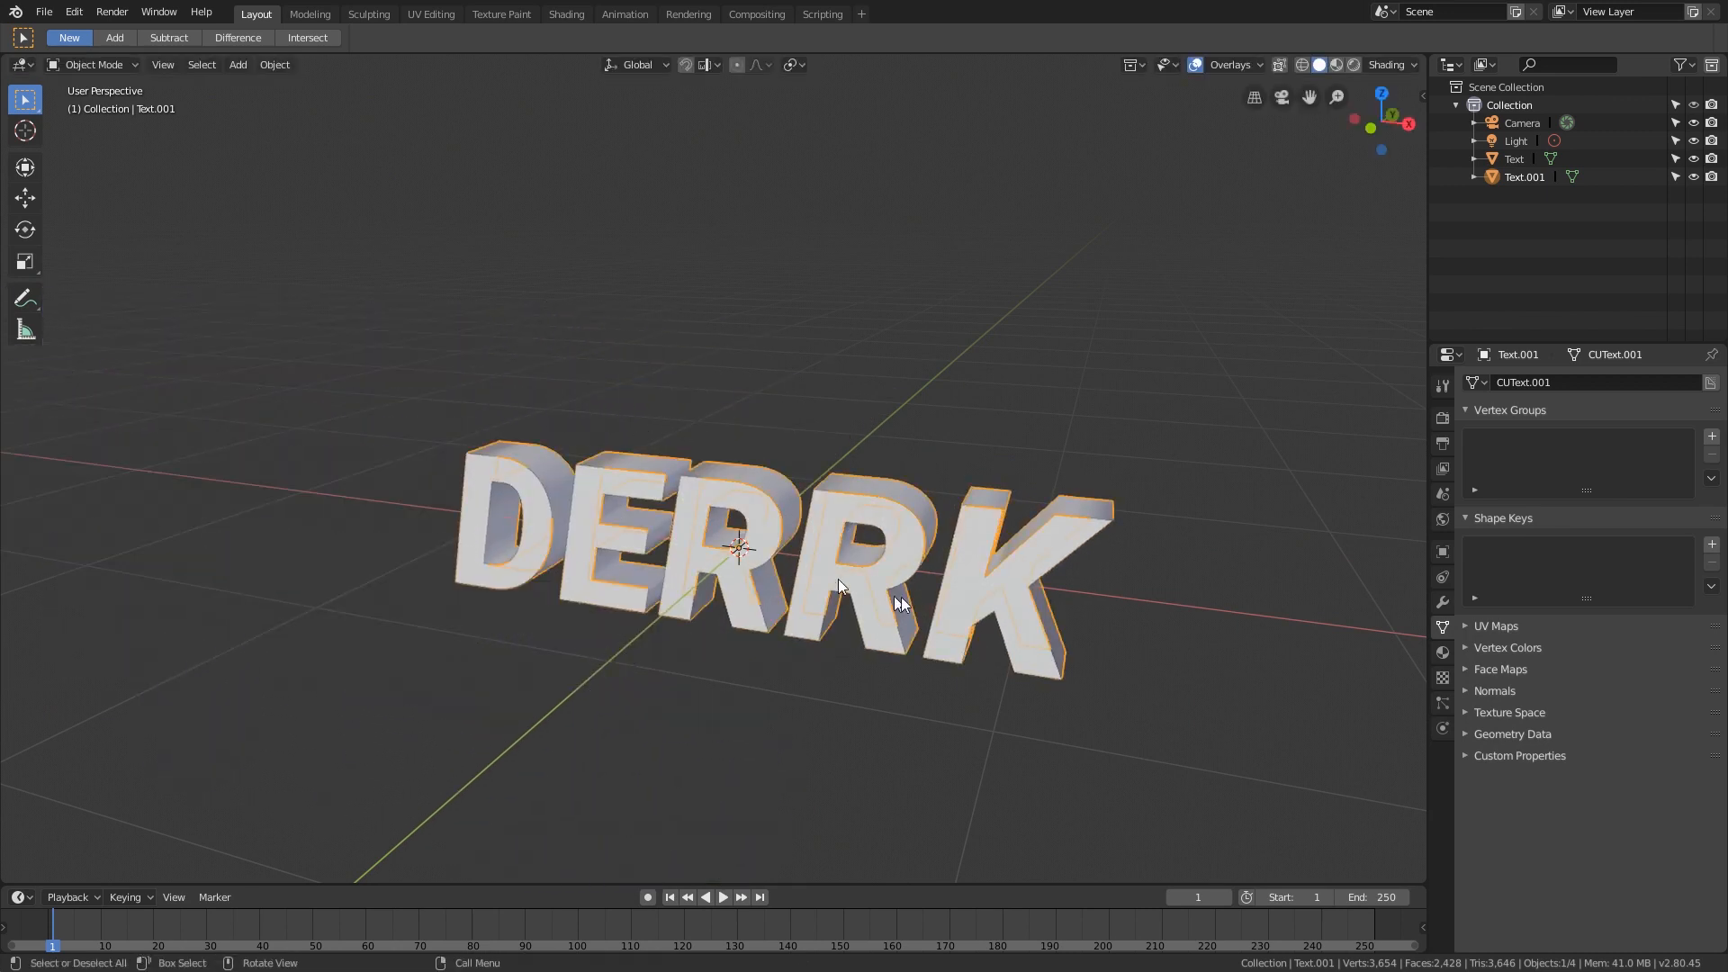
Step: Add a Solidify modifier to the side-face object and set its thickness to about -0.022 m
middle_click_drag(839, 579, 1013, 564)
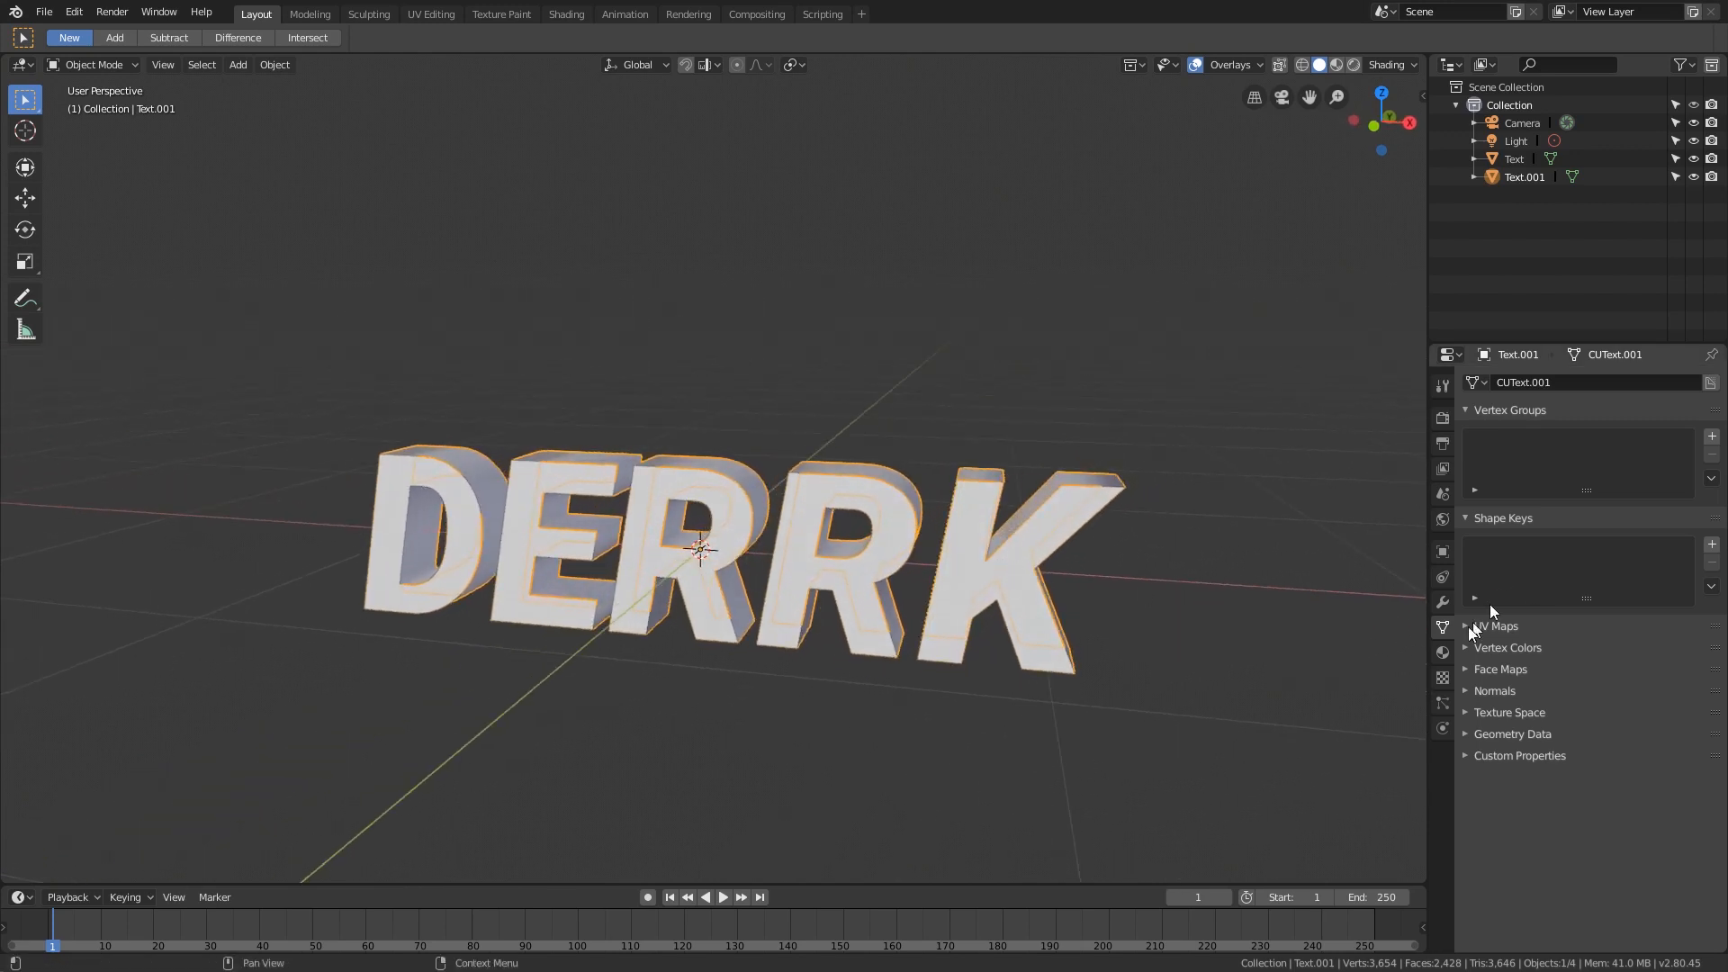
left_click(1442, 602)
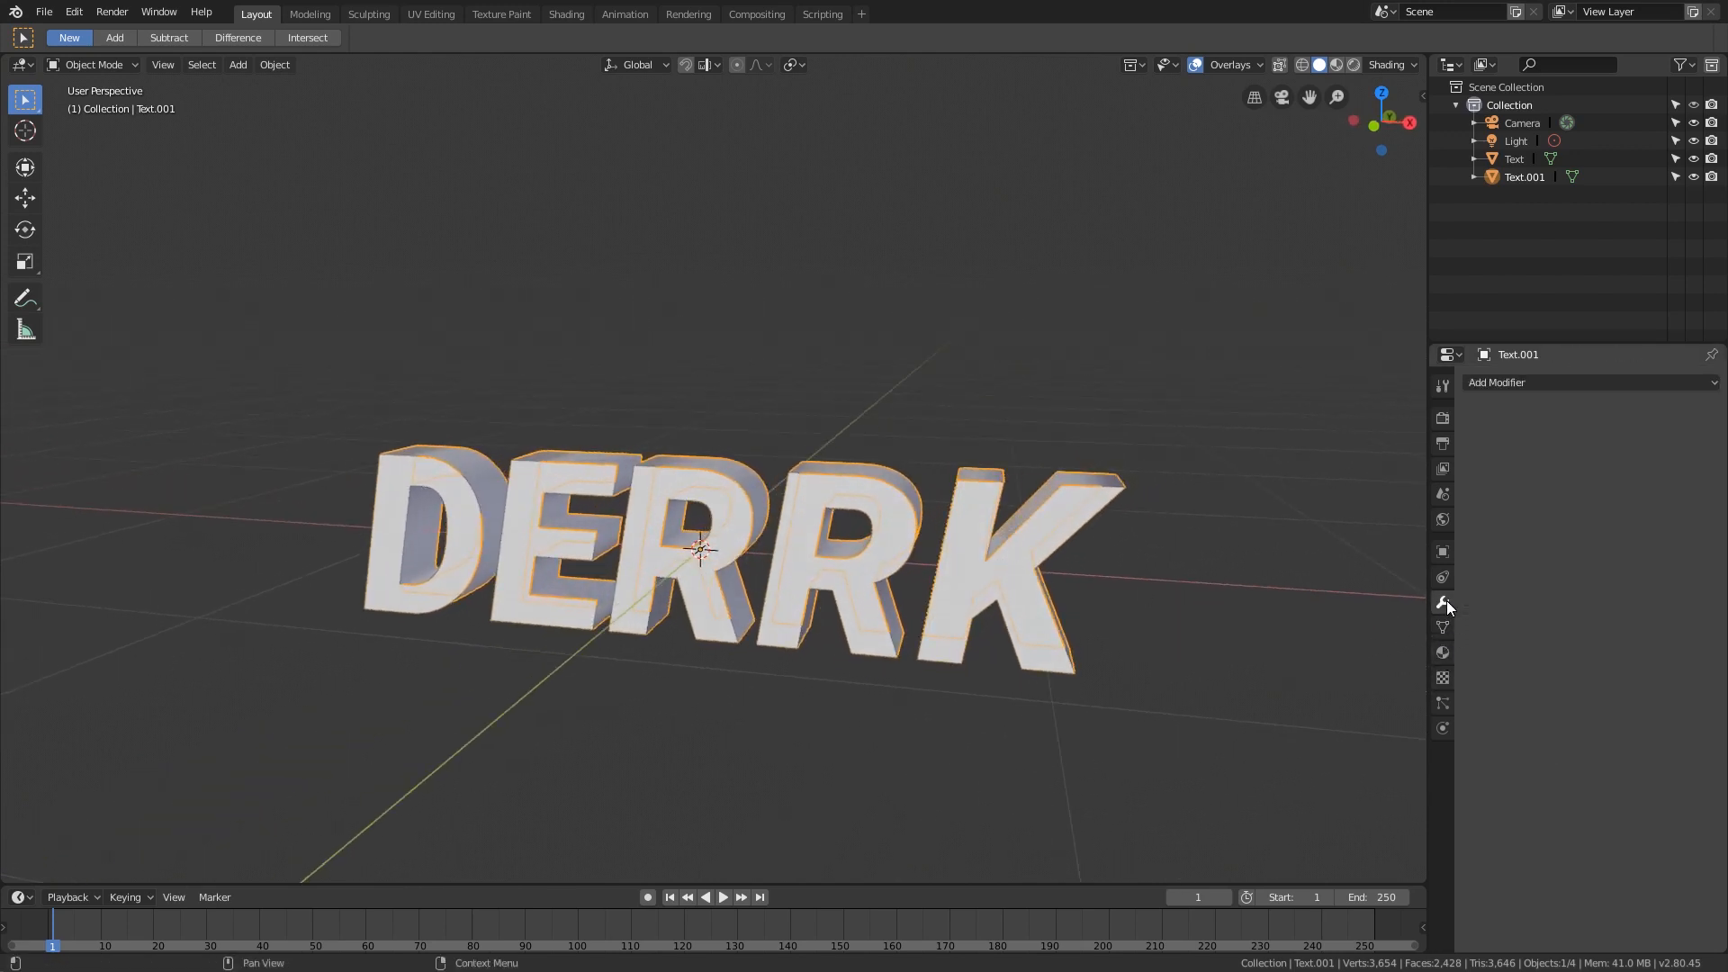
left_click(1510, 382)
left_click(1355, 657)
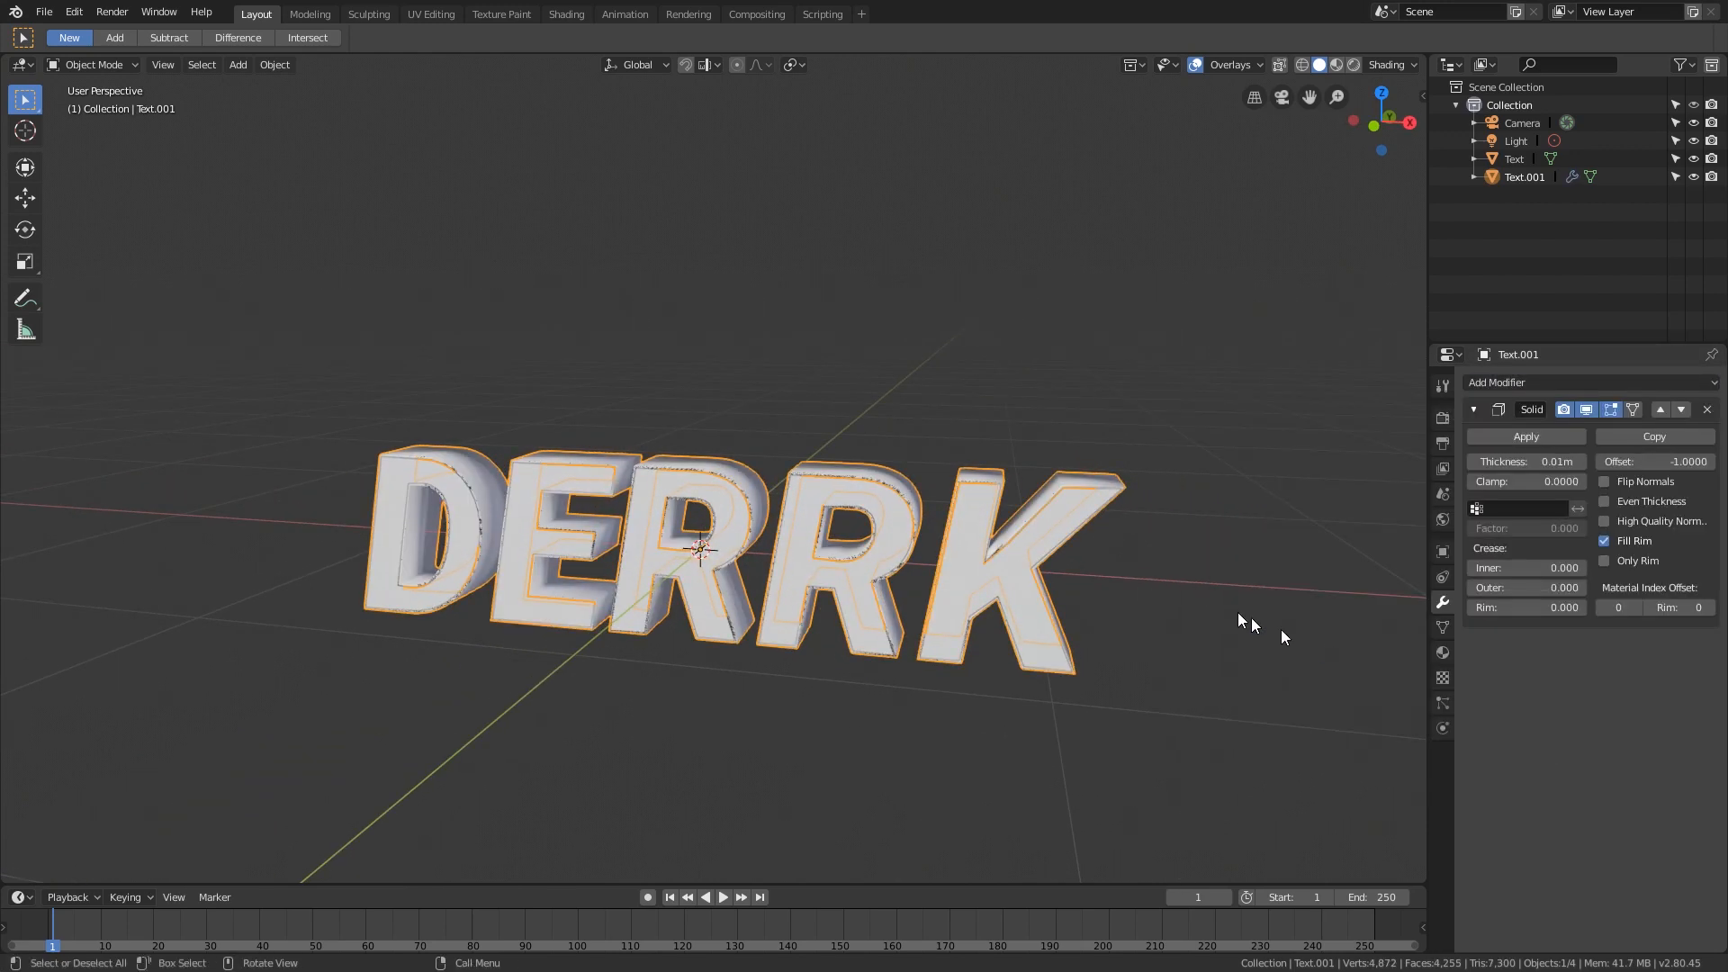
middle_click_drag(1281, 629, 860, 521)
scroll(860, 515, "up", 3)
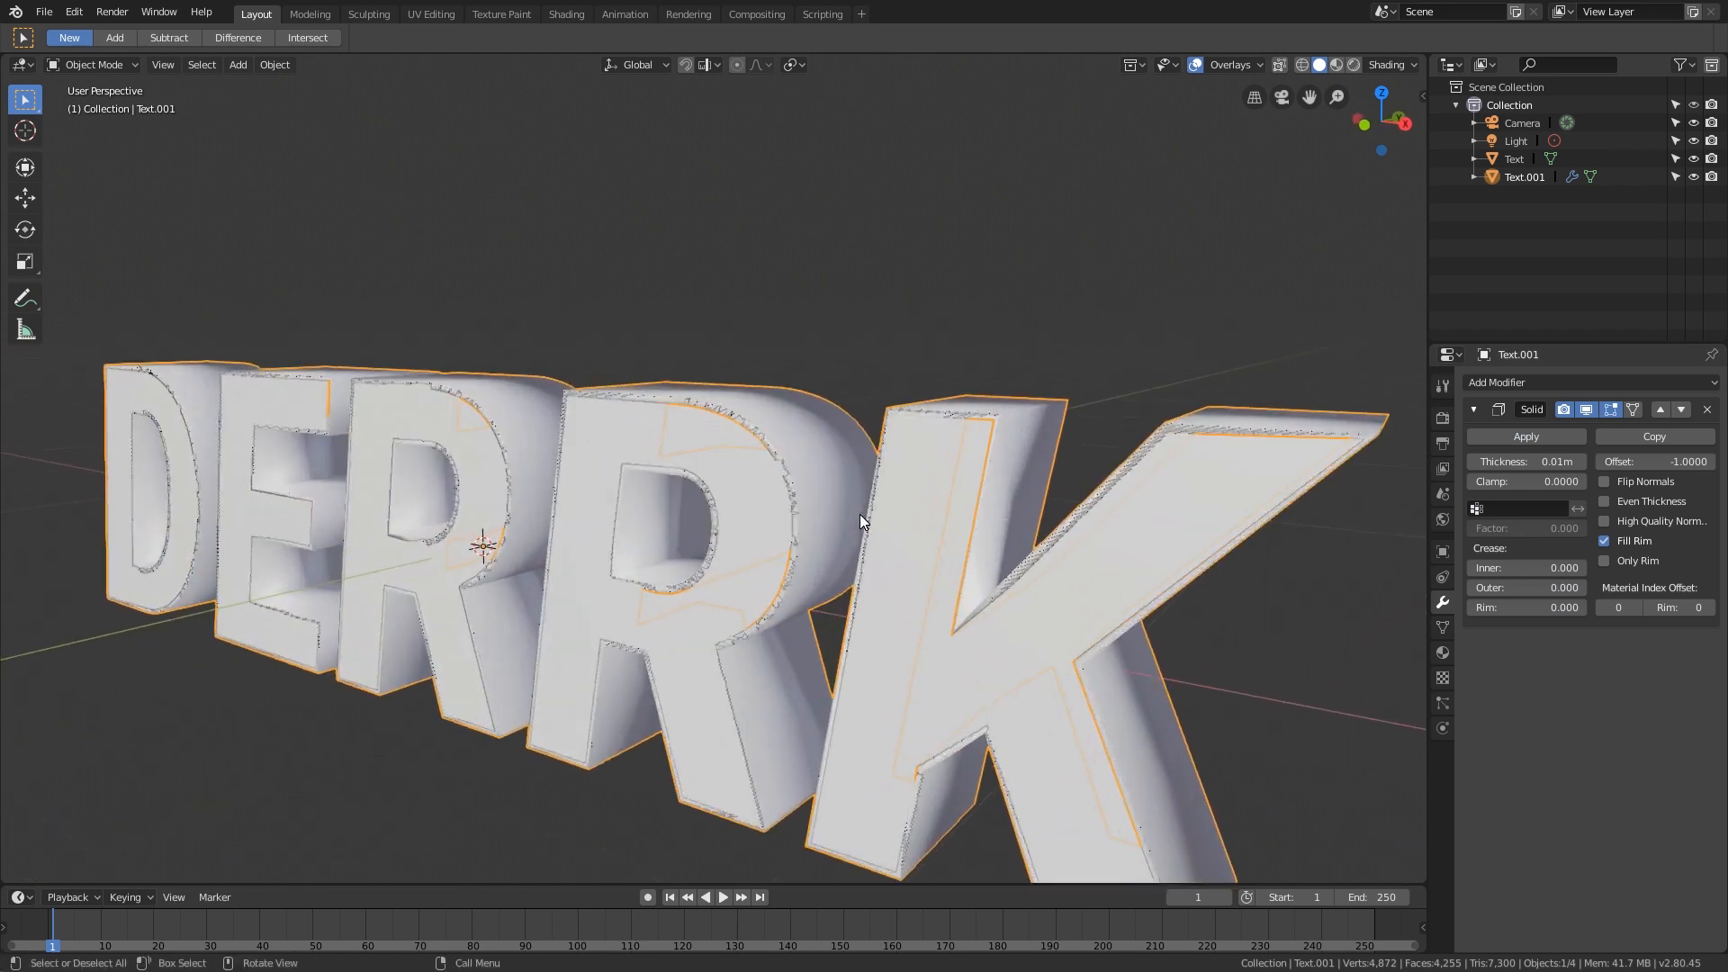
left_click_drag(1525, 461, 1471, 460)
middle_click_drag(909, 693, 633, 538)
middle_click_drag(740, 541, 714, 542)
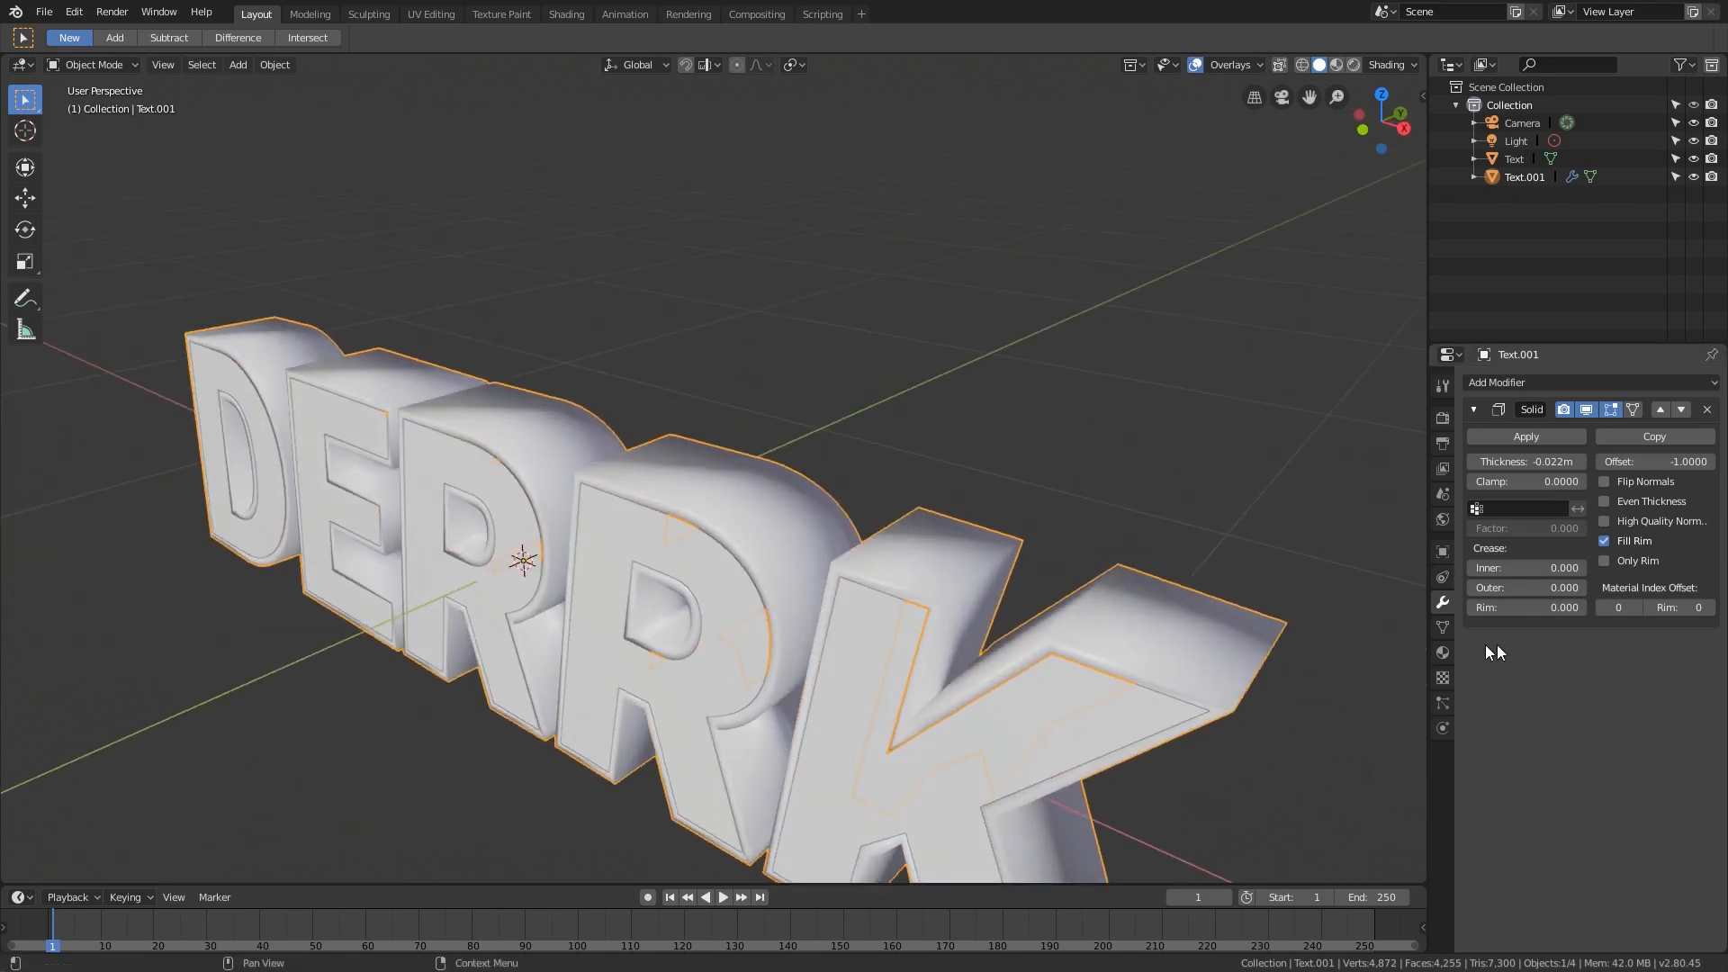
Step: Enable Auto Smooth in the side shell's normals settings and check the shading around the letters
left_click(1443, 629)
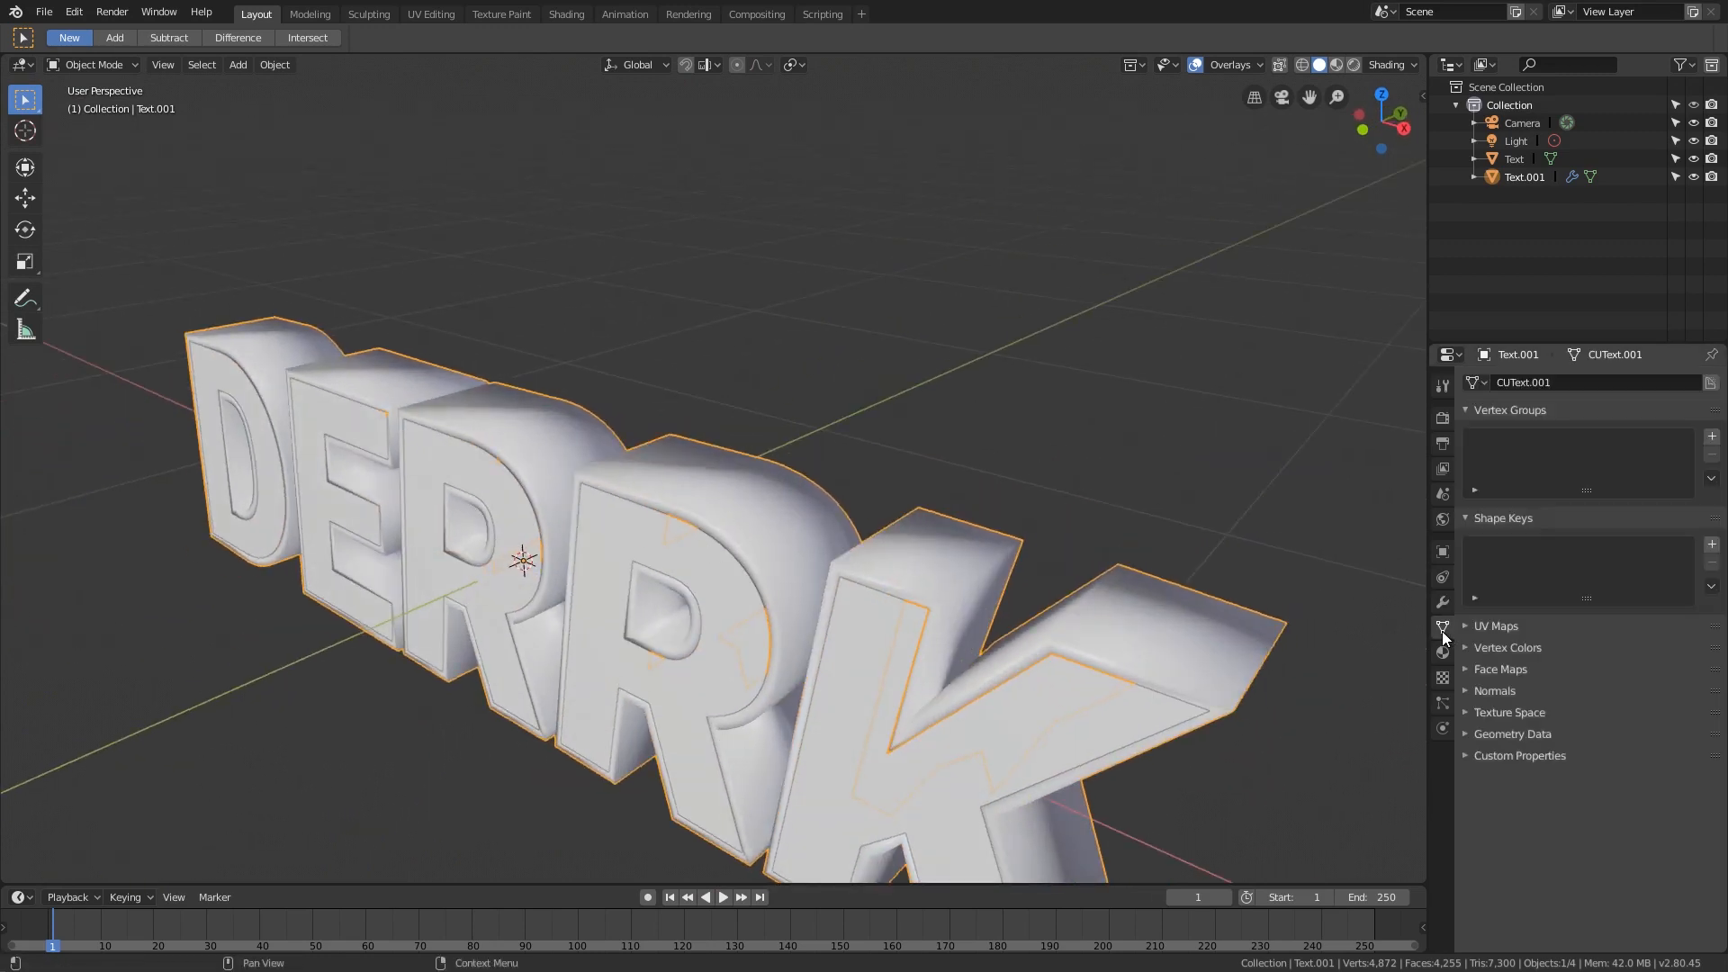
left_click(1483, 691)
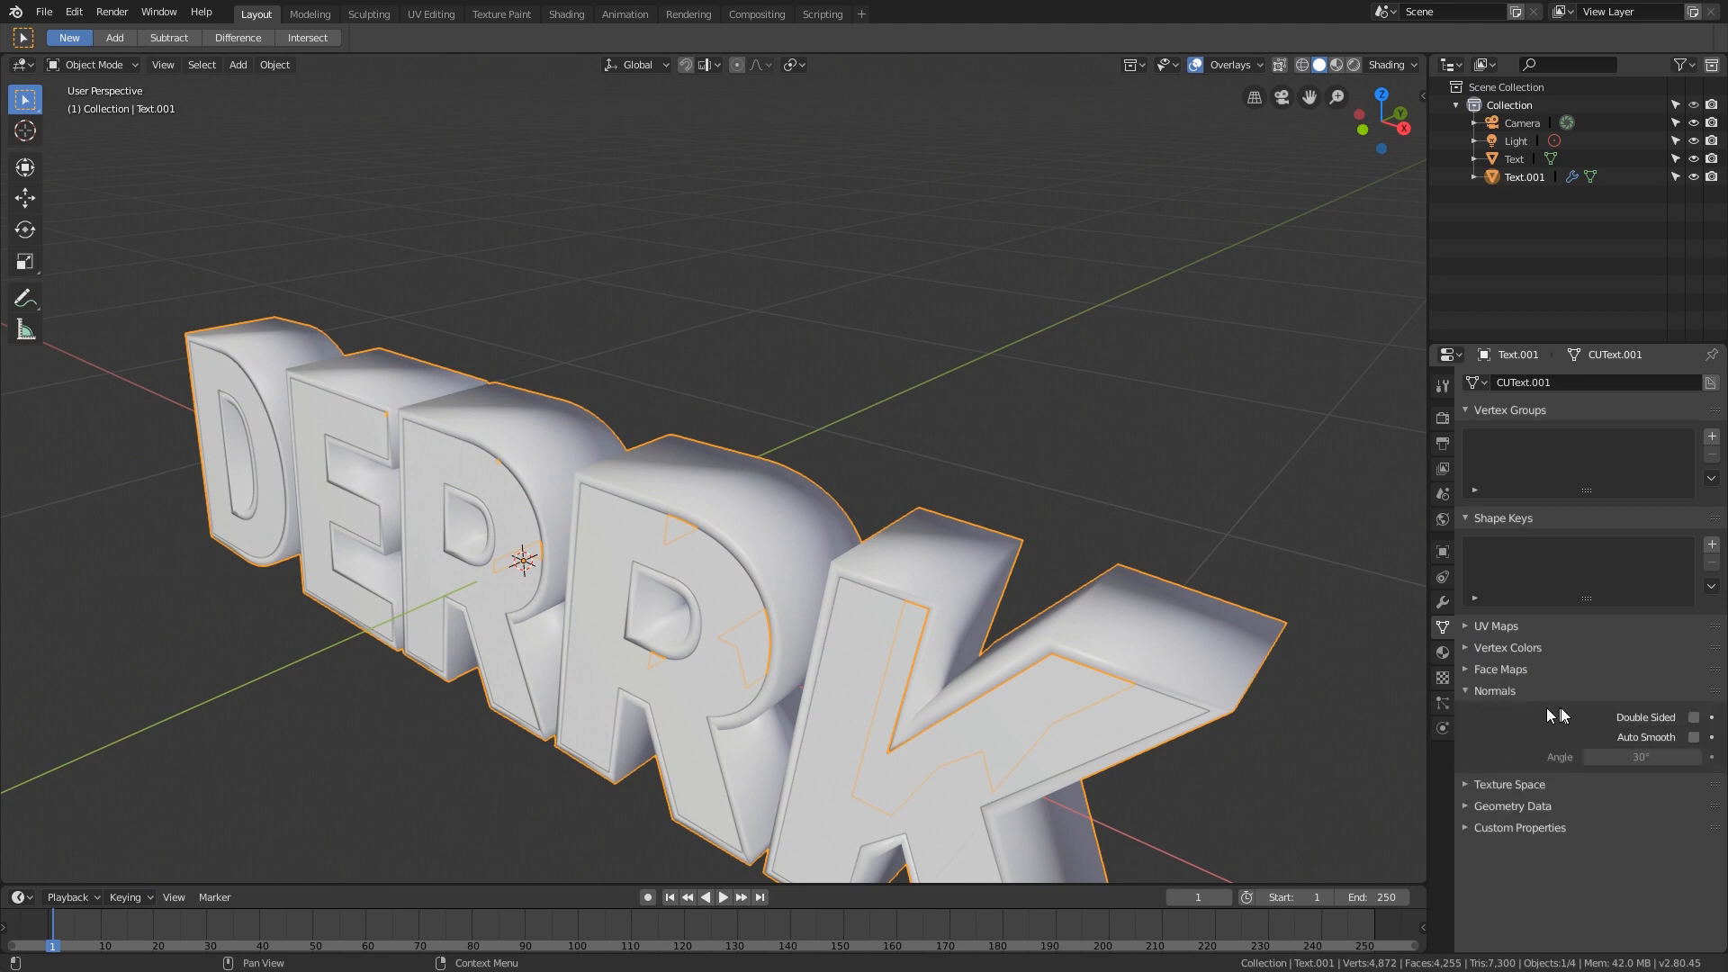
left_click(1693, 737)
middle_click_drag(1380, 663, 944, 606)
middle_click_drag(871, 514, 994, 513)
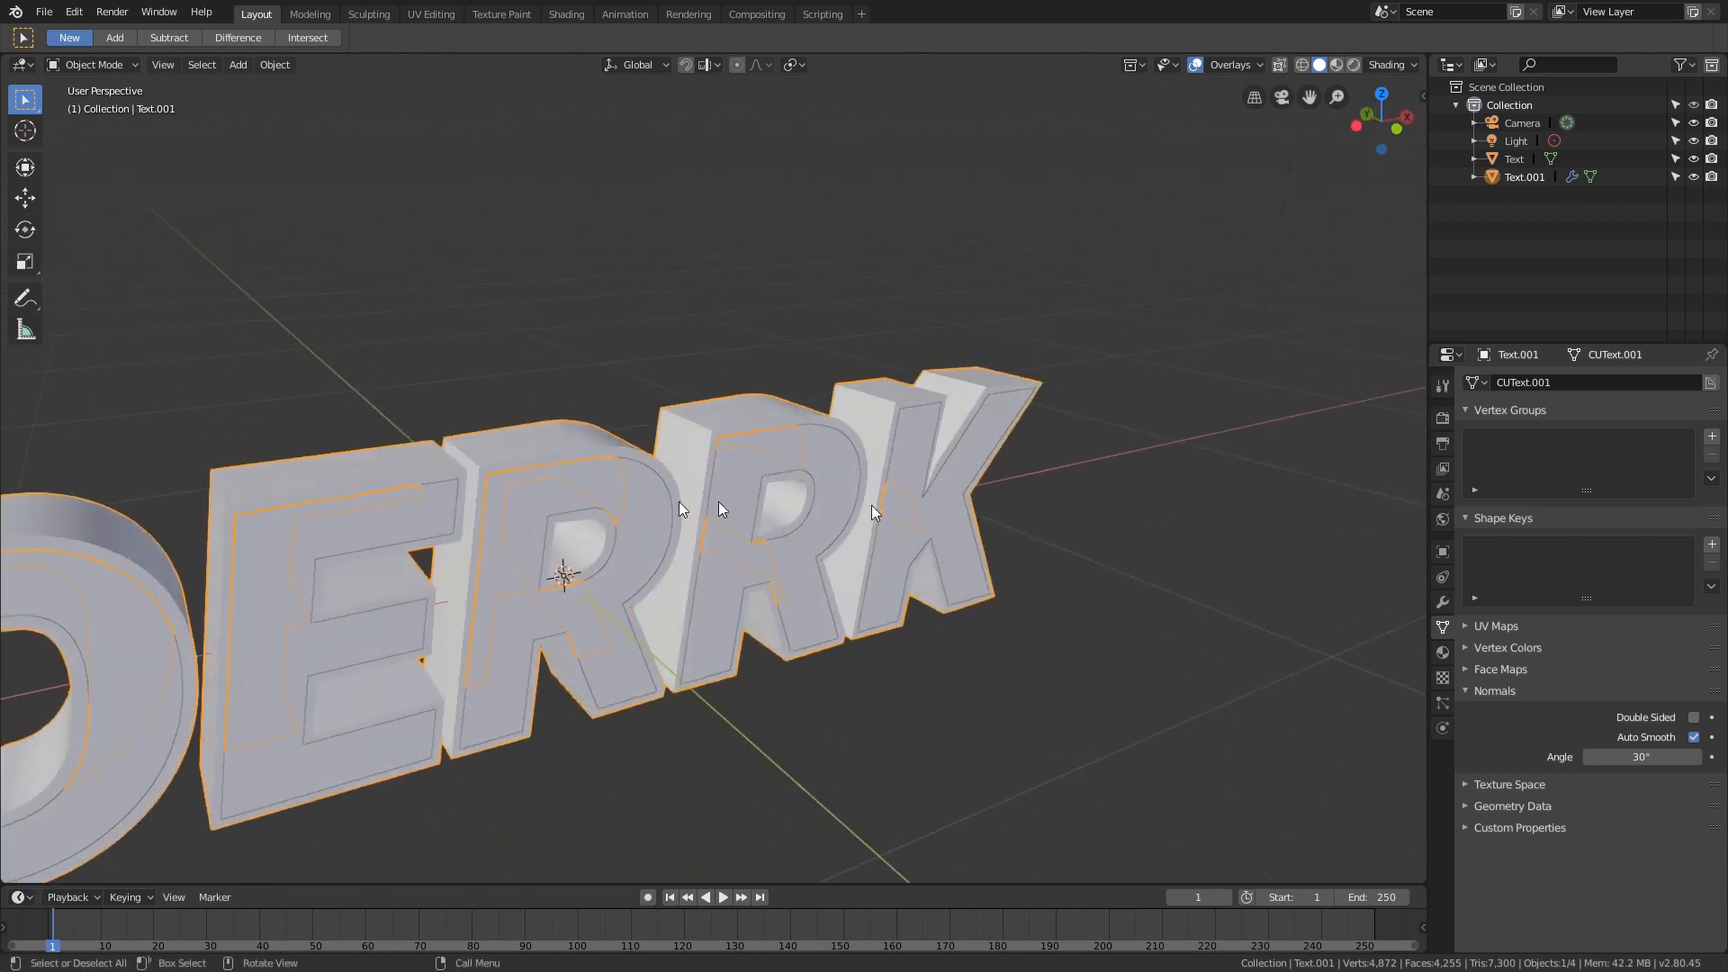
scroll(466, 441, "up", 2)
middle_click_drag(801, 461, 937, 515)
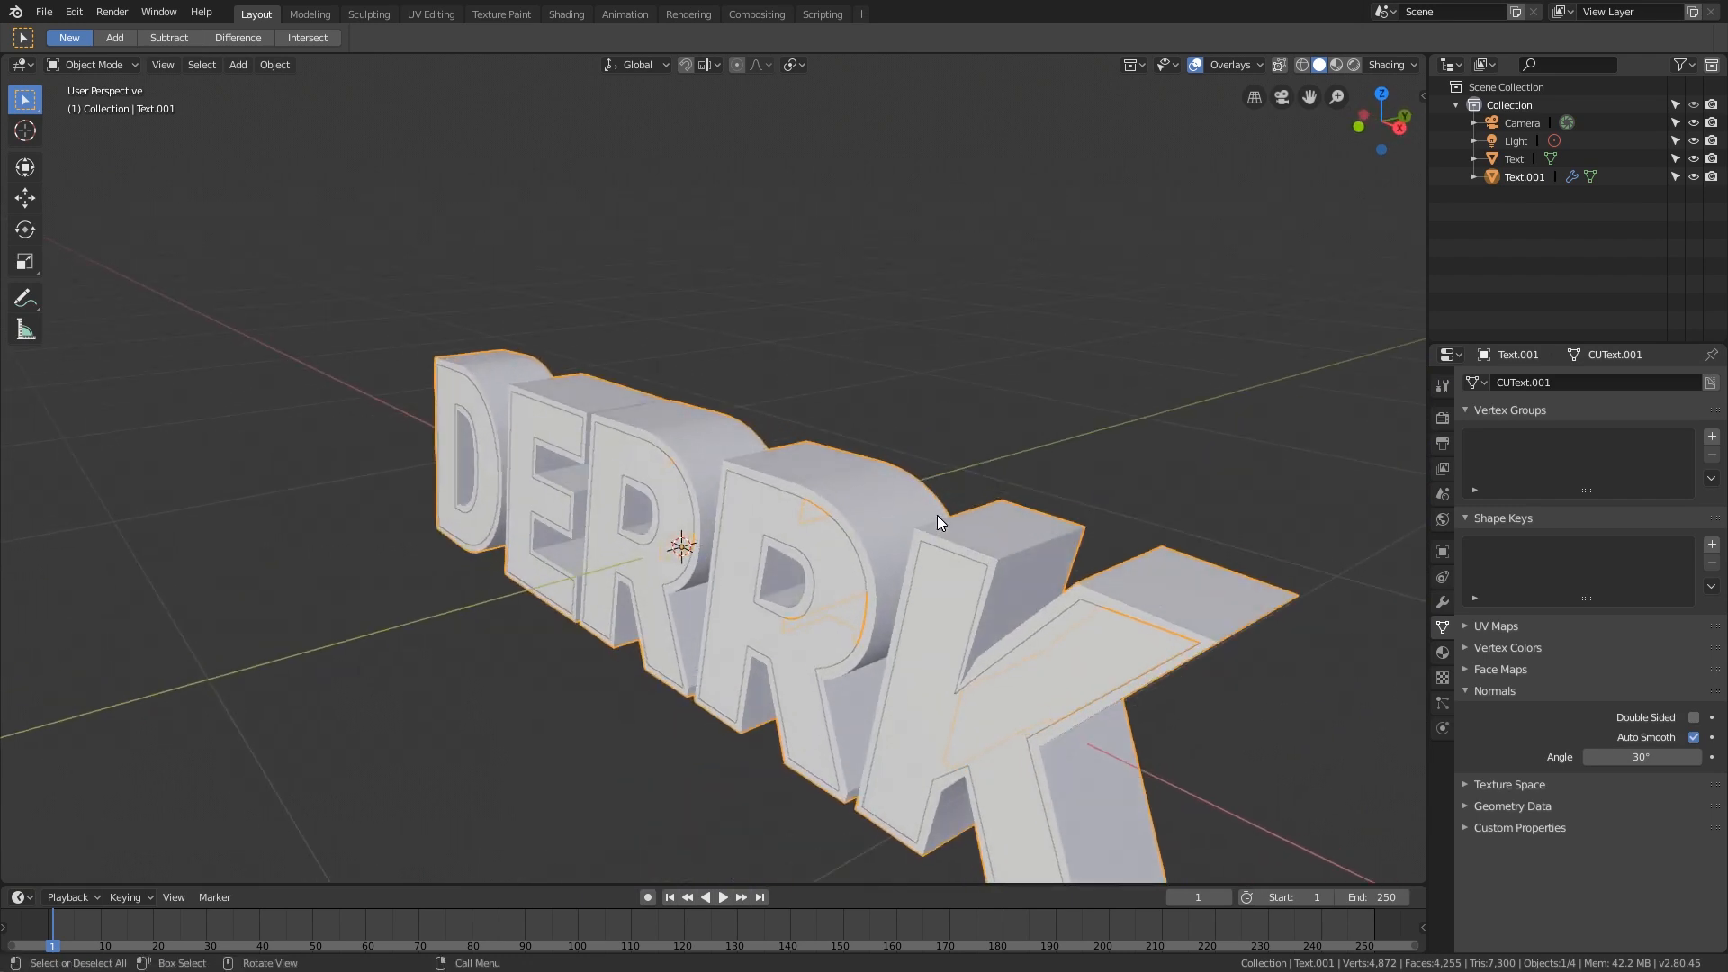
Step: Scale the side shell along the global Y axis by about 1.16 so it extends past the letter faces
key("s")
key("y")
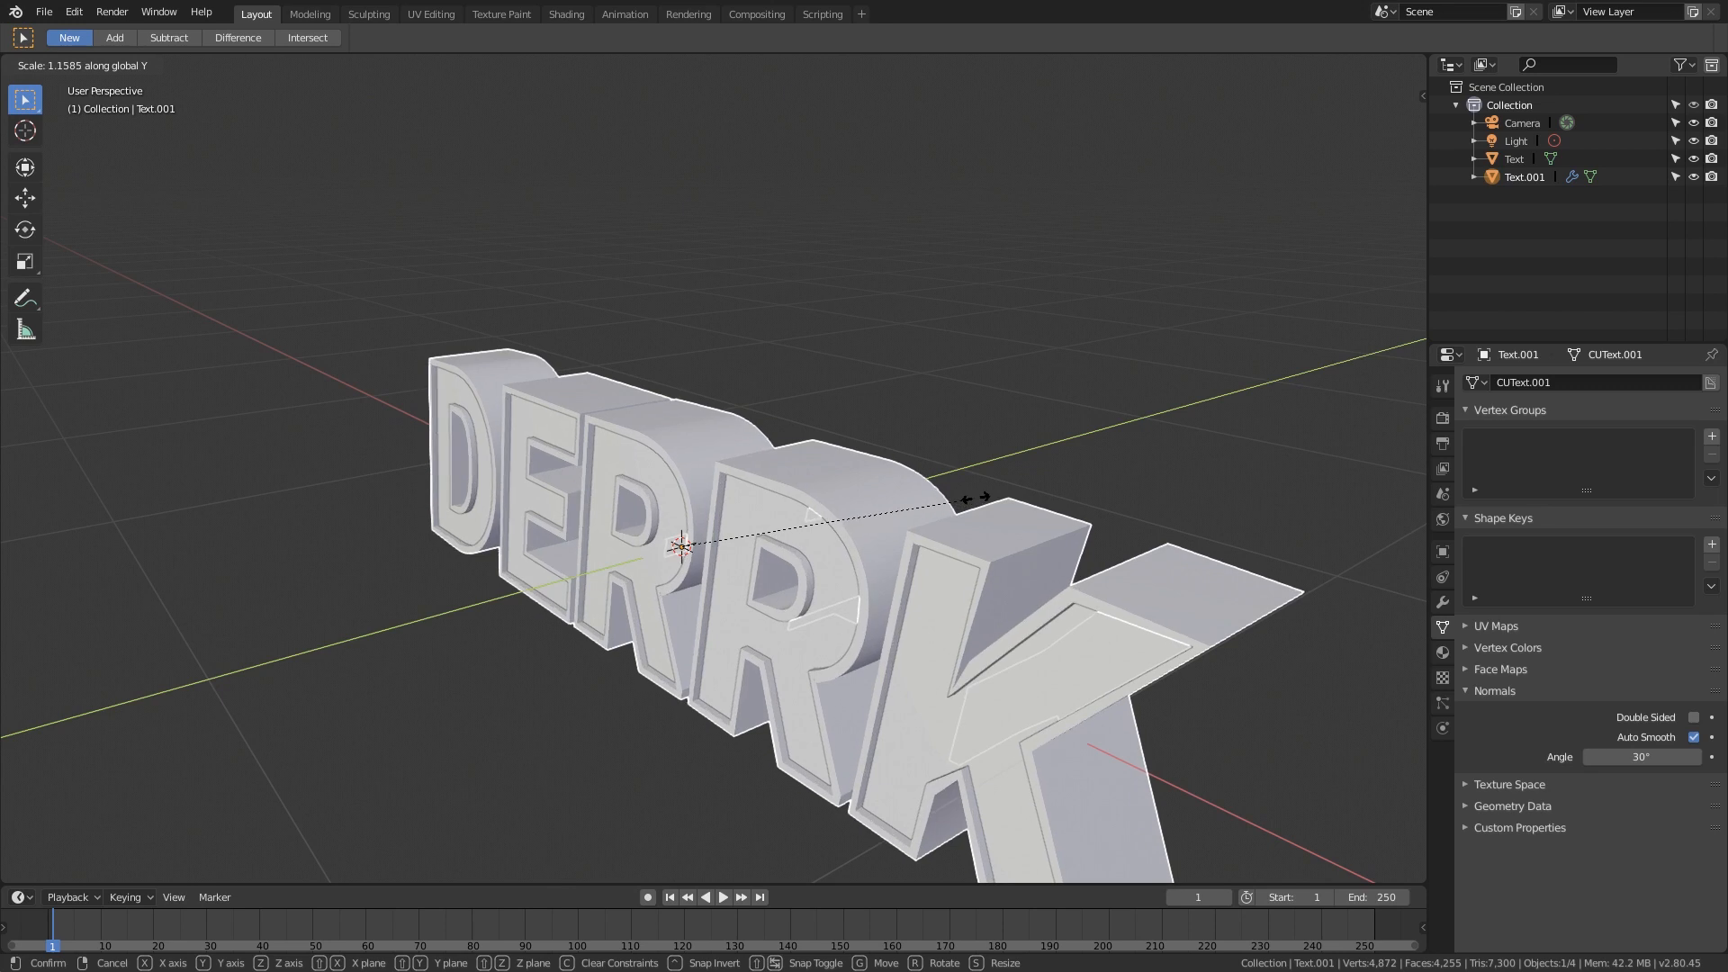
left_click(977, 501)
key("Tab")
middle_click_drag(972, 506, 1017, 499)
key("Tab")
middle_click_drag(887, 590, 824, 603)
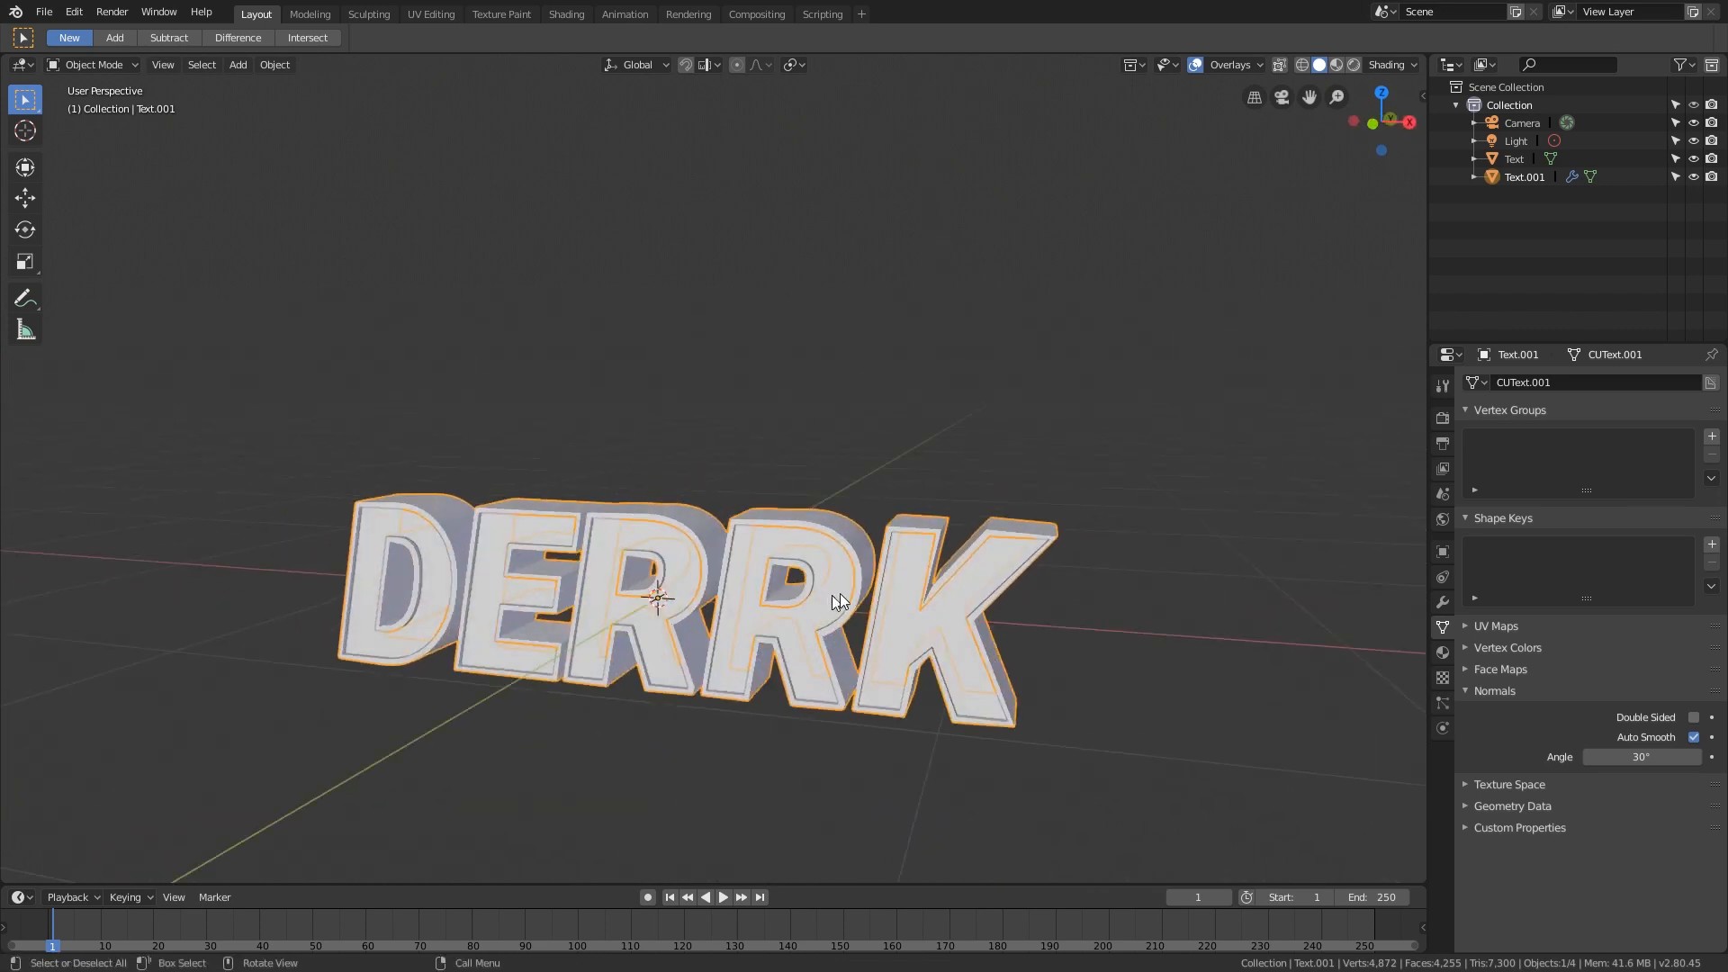
middle_click_drag(840, 592, 876, 591)
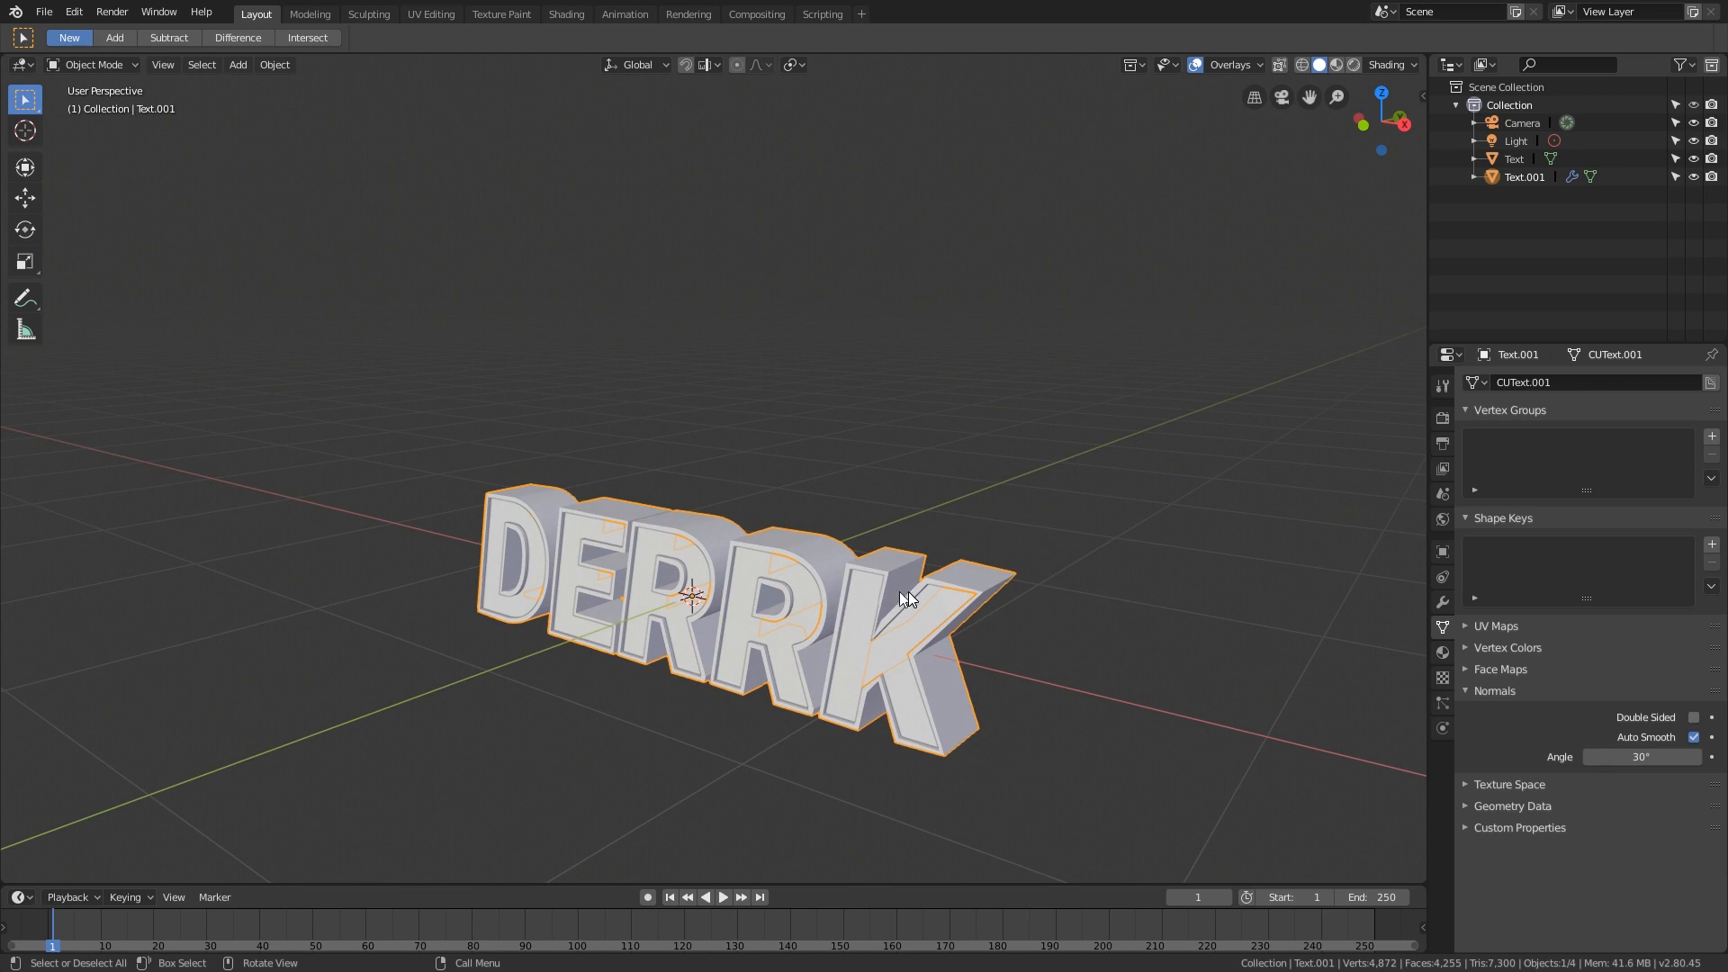
Step: Separate the whole side shell into individual objects by loose parts and return to Object Mode
scroll(907, 608, "up", 4)
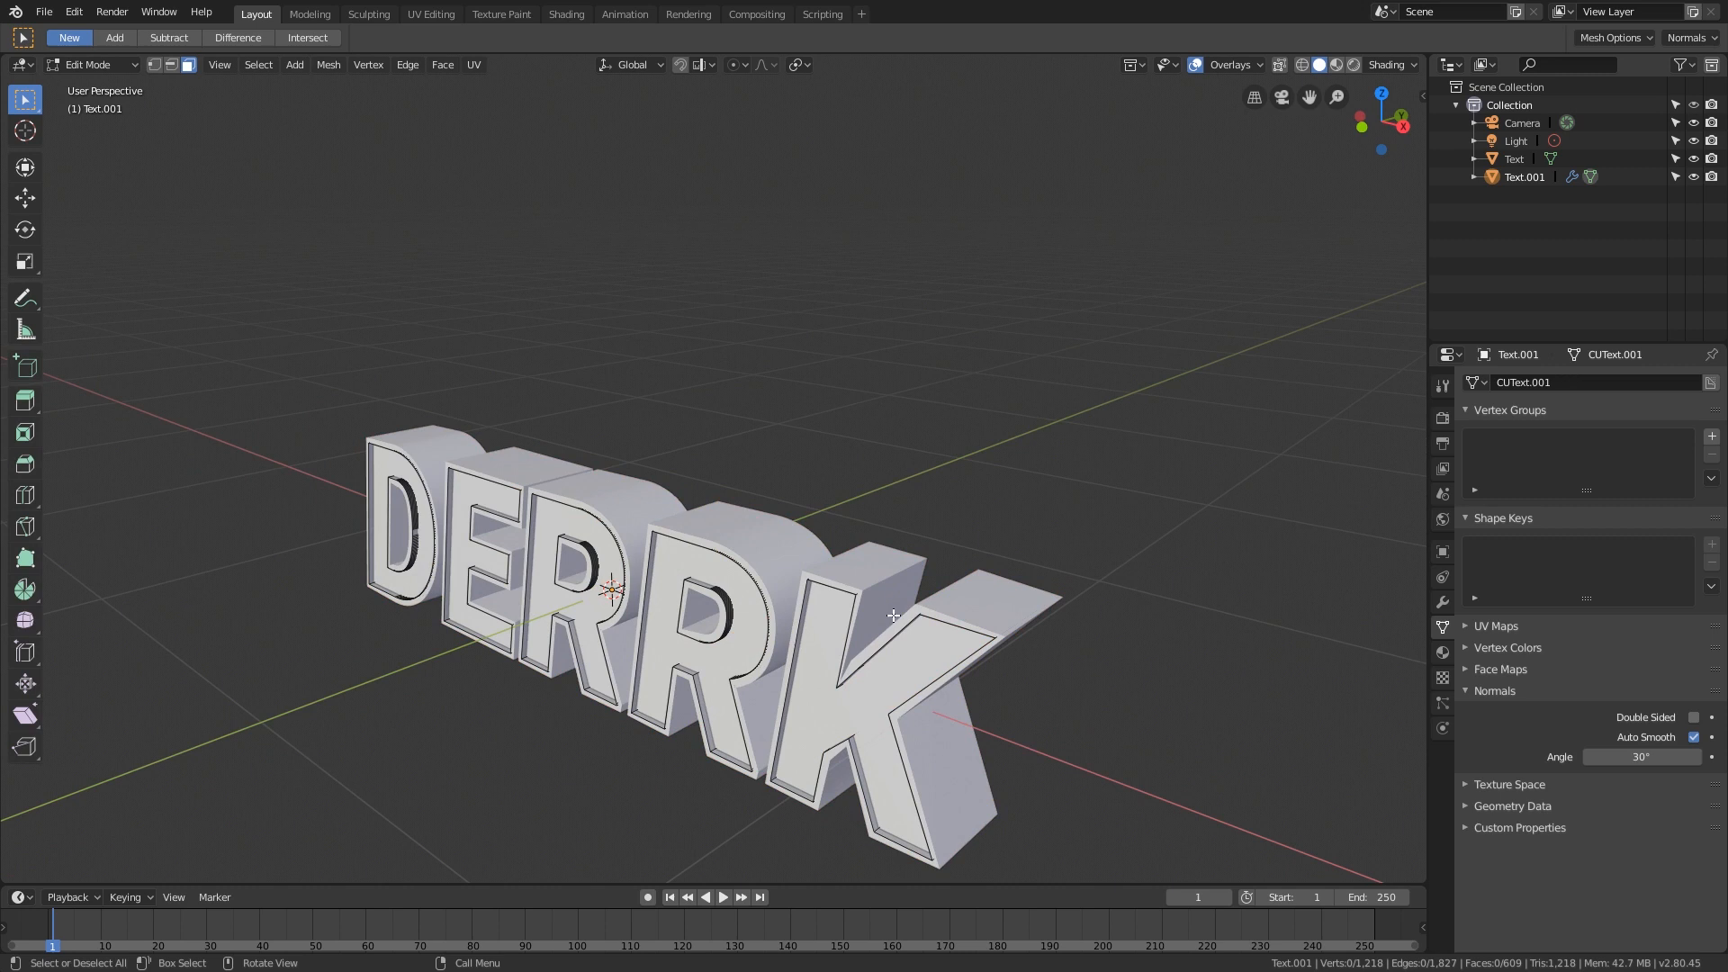
scroll(953, 600, "up", 3)
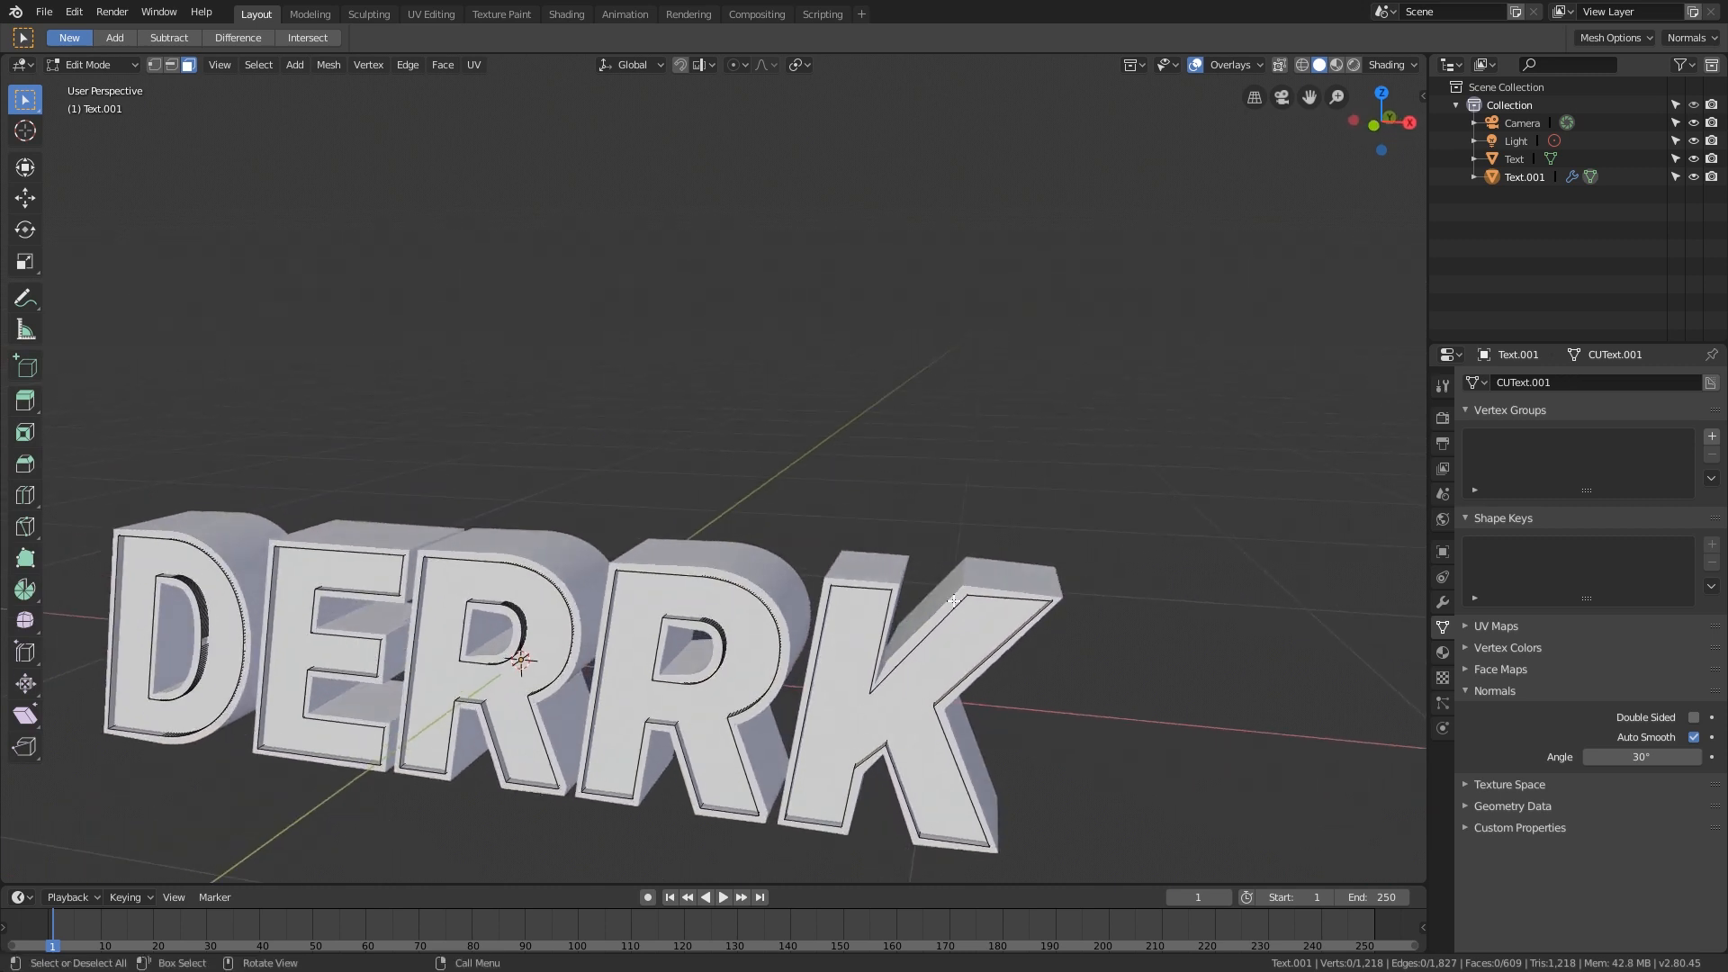
scroll(936, 601, "down", 1)
key("a")
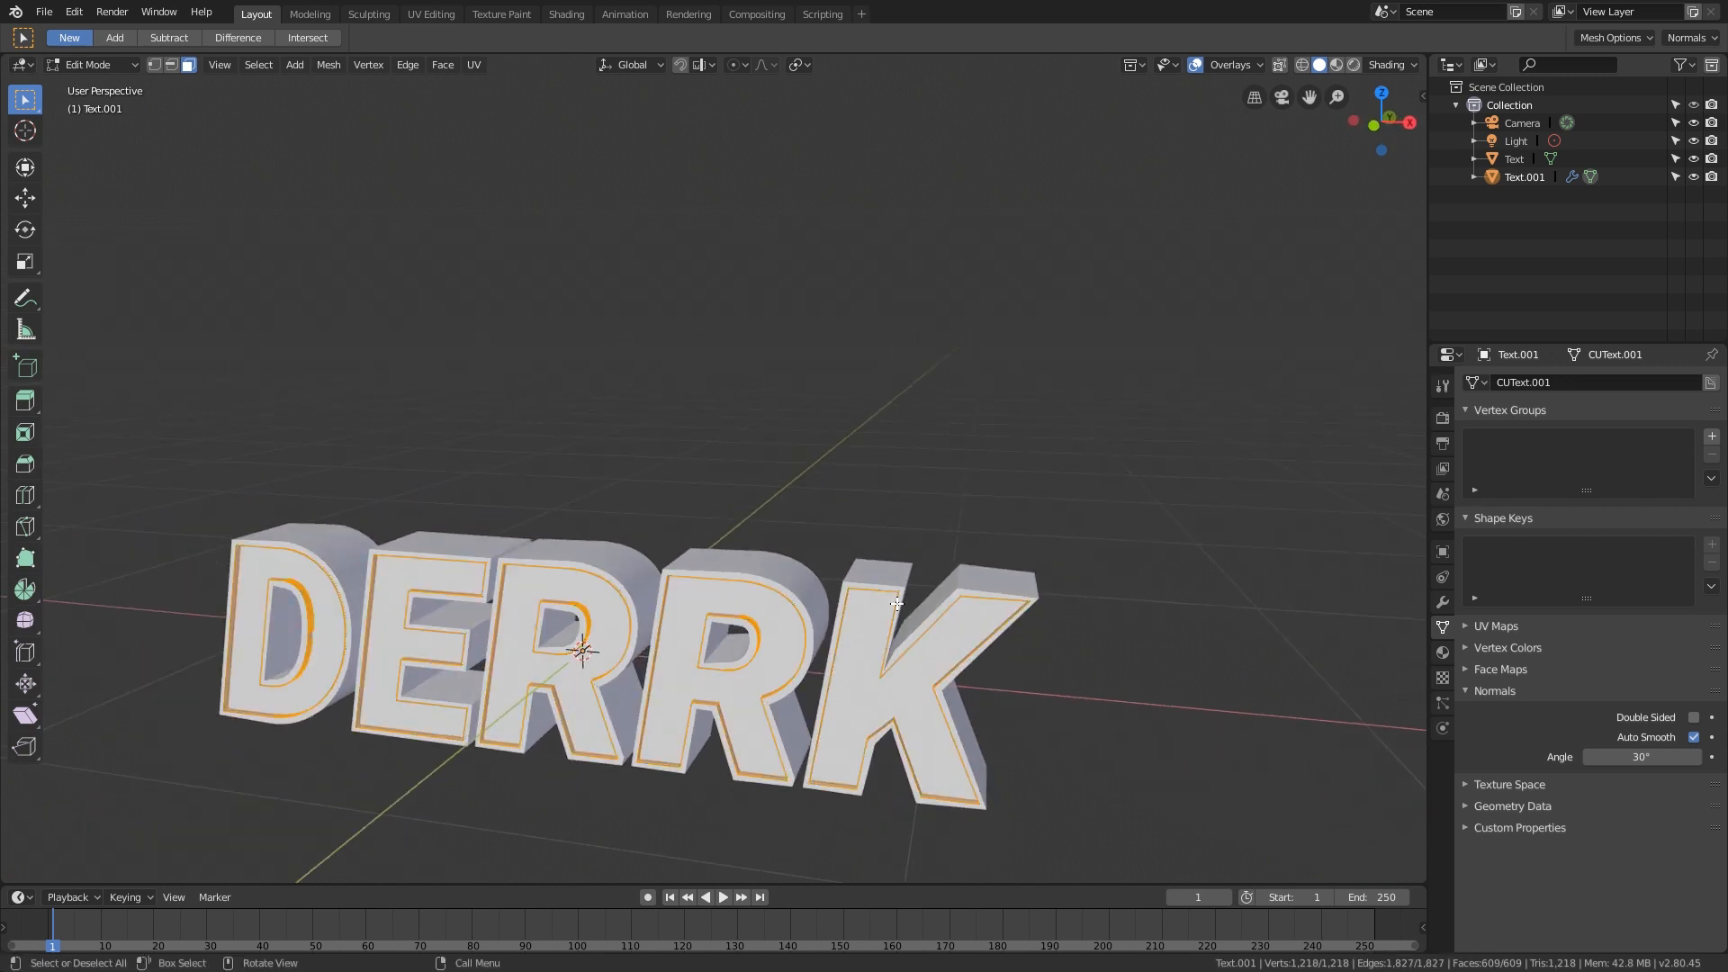
key("p")
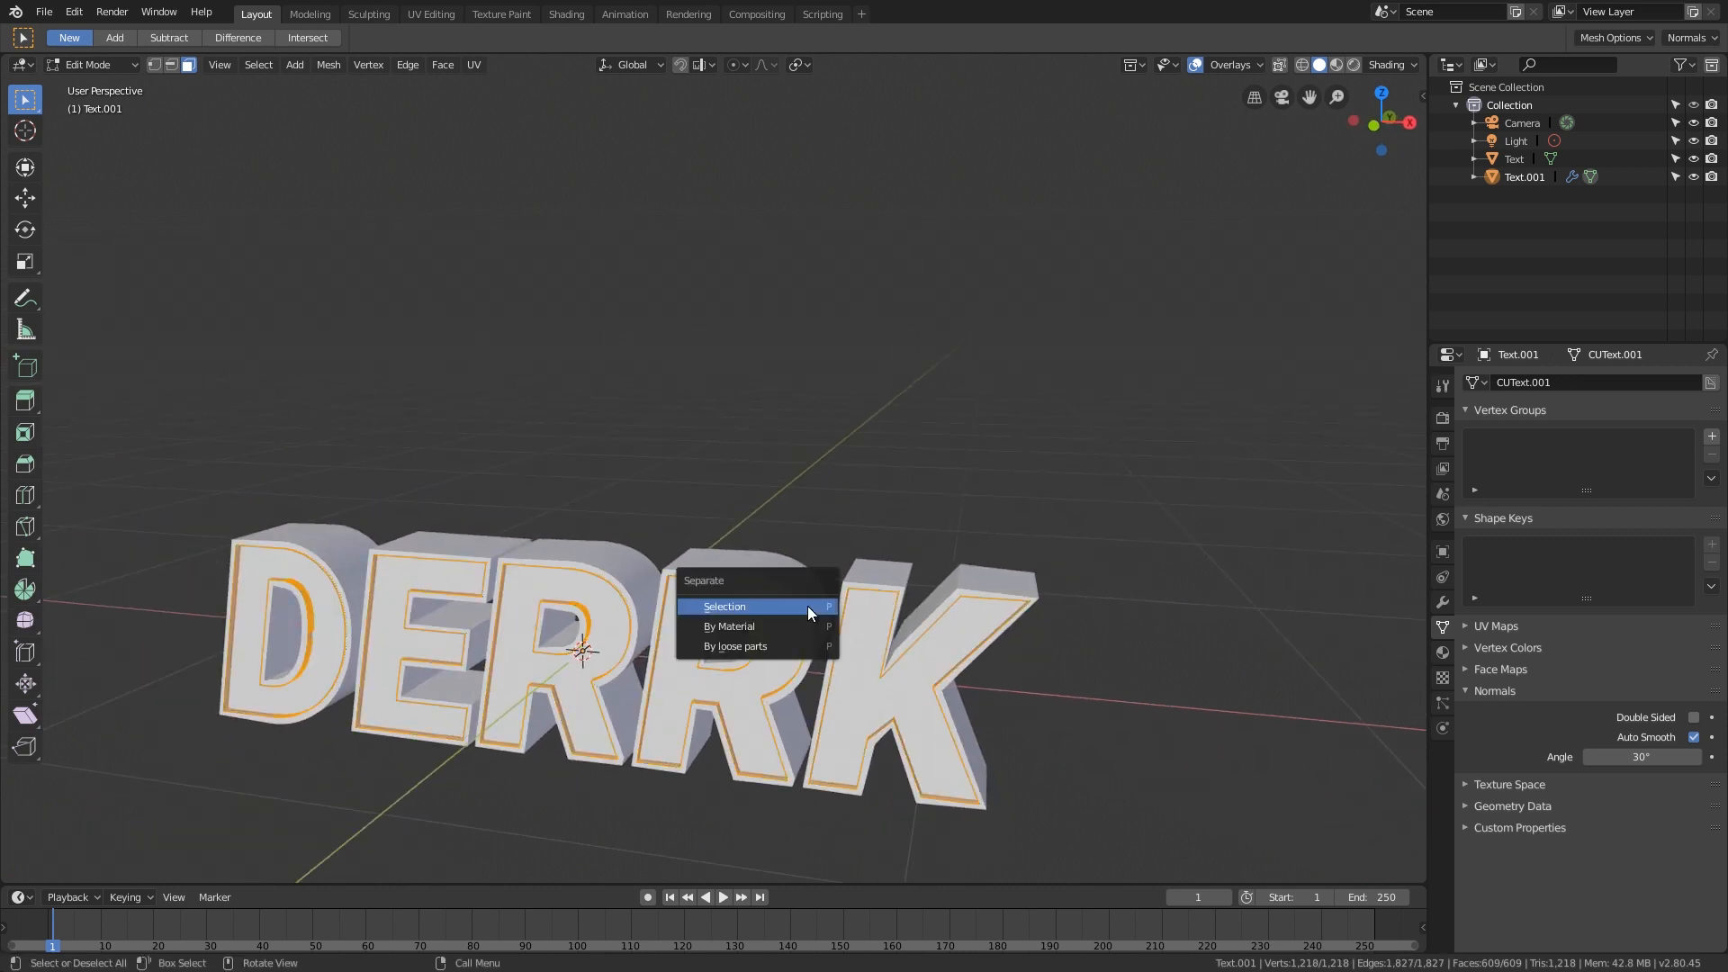
left_click(785, 646)
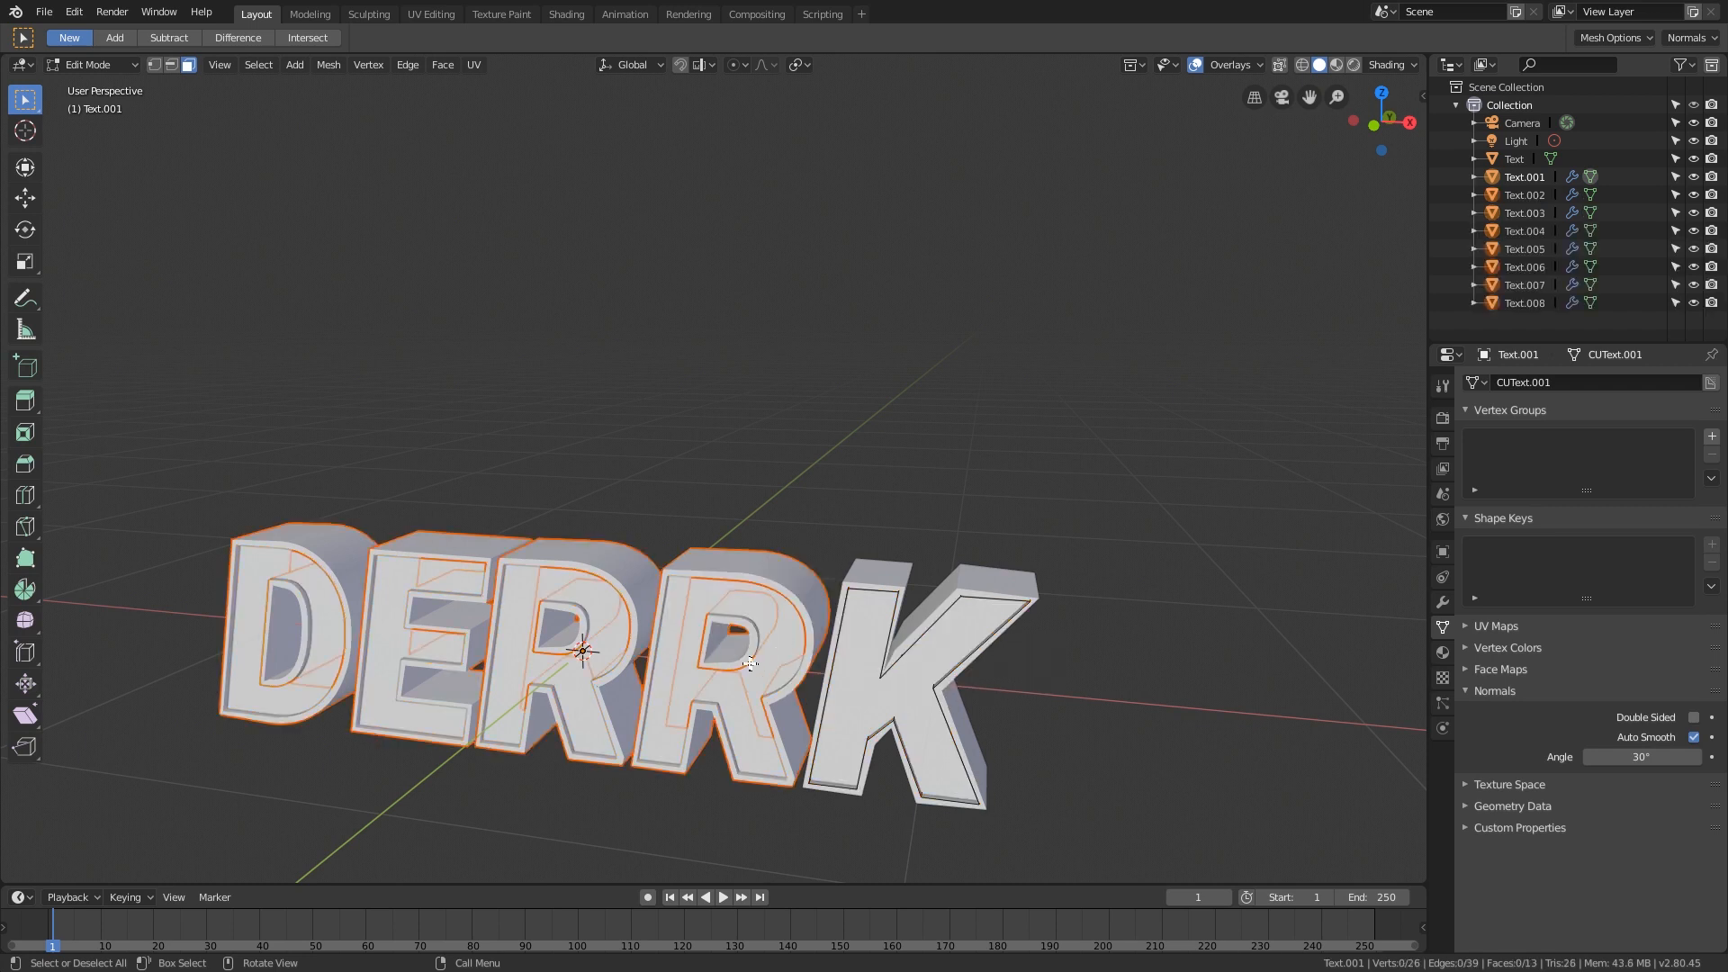
key("Tab")
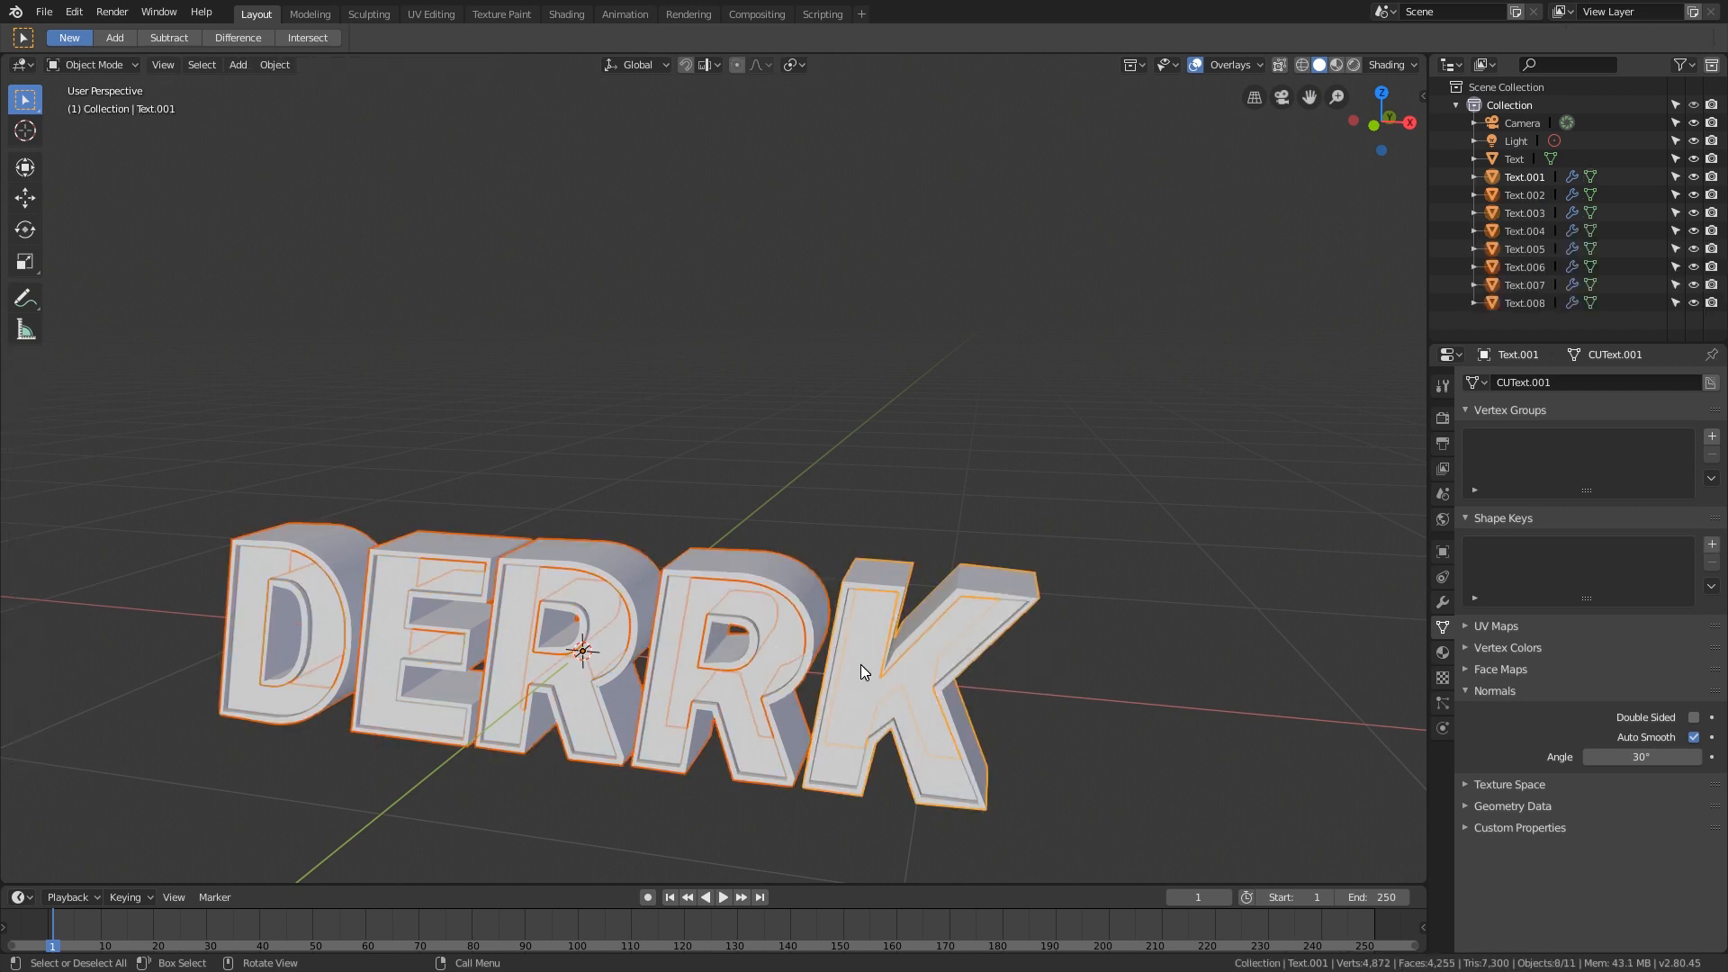
Step: Check that the K's side shell is independent by temporarily hiding it and test-moving it
left_click(860, 664)
left_click(879, 575)
key("h")
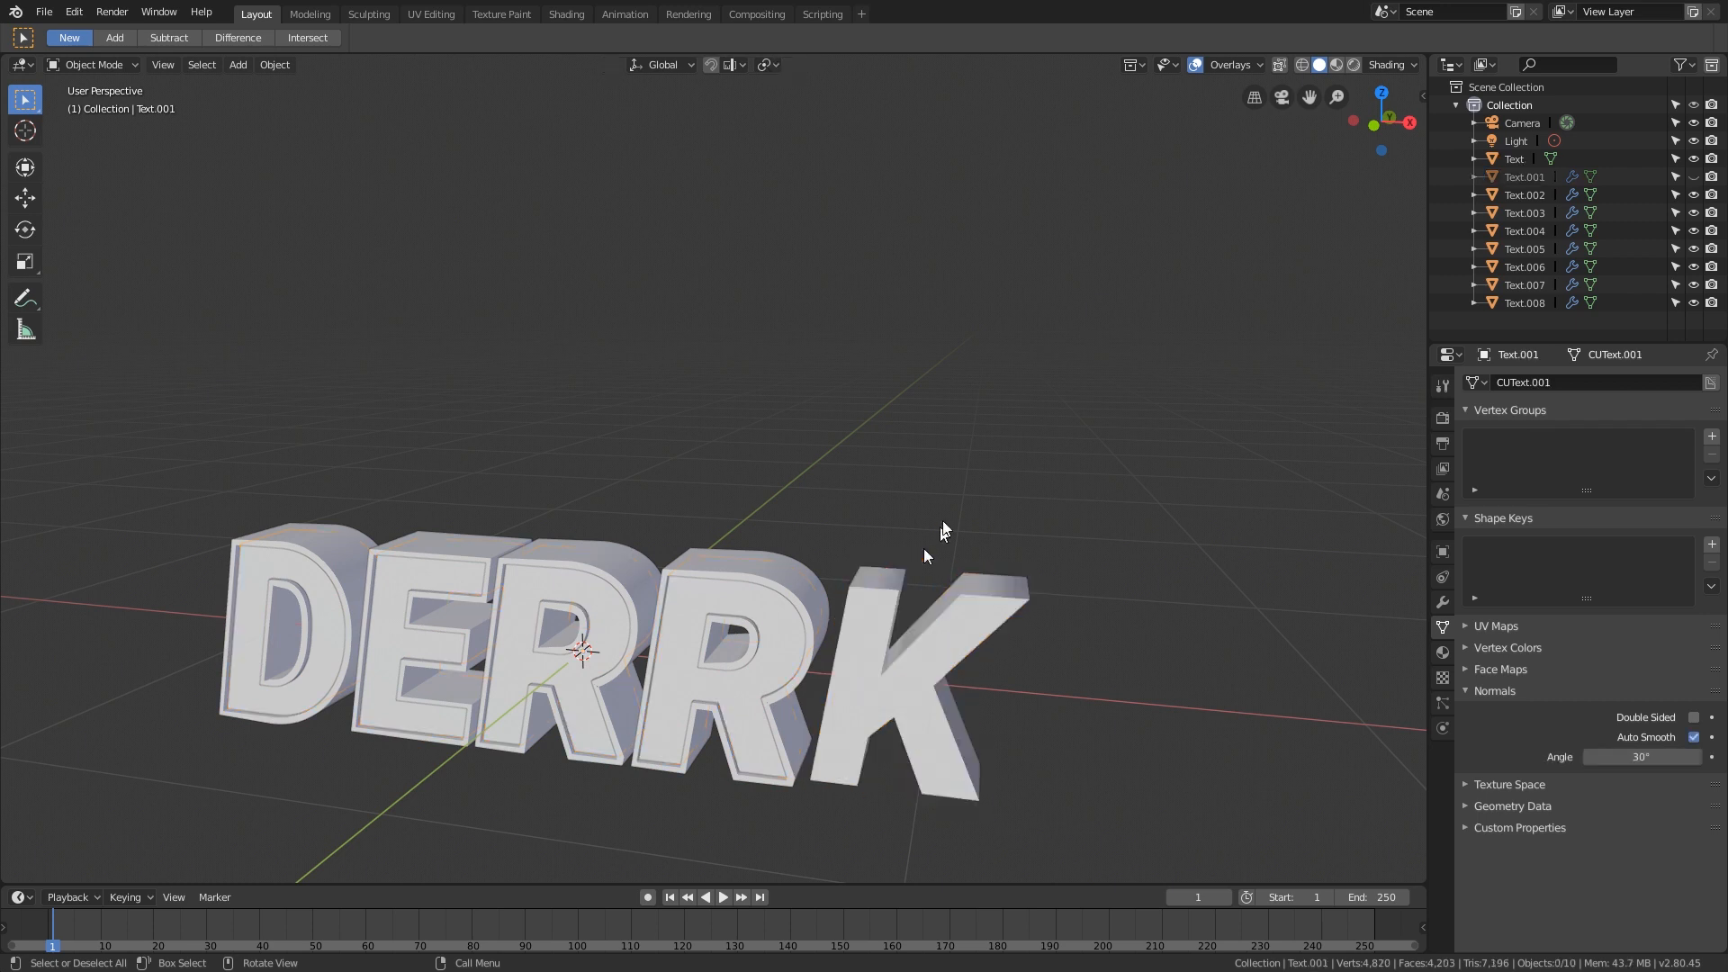
key("alt+h")
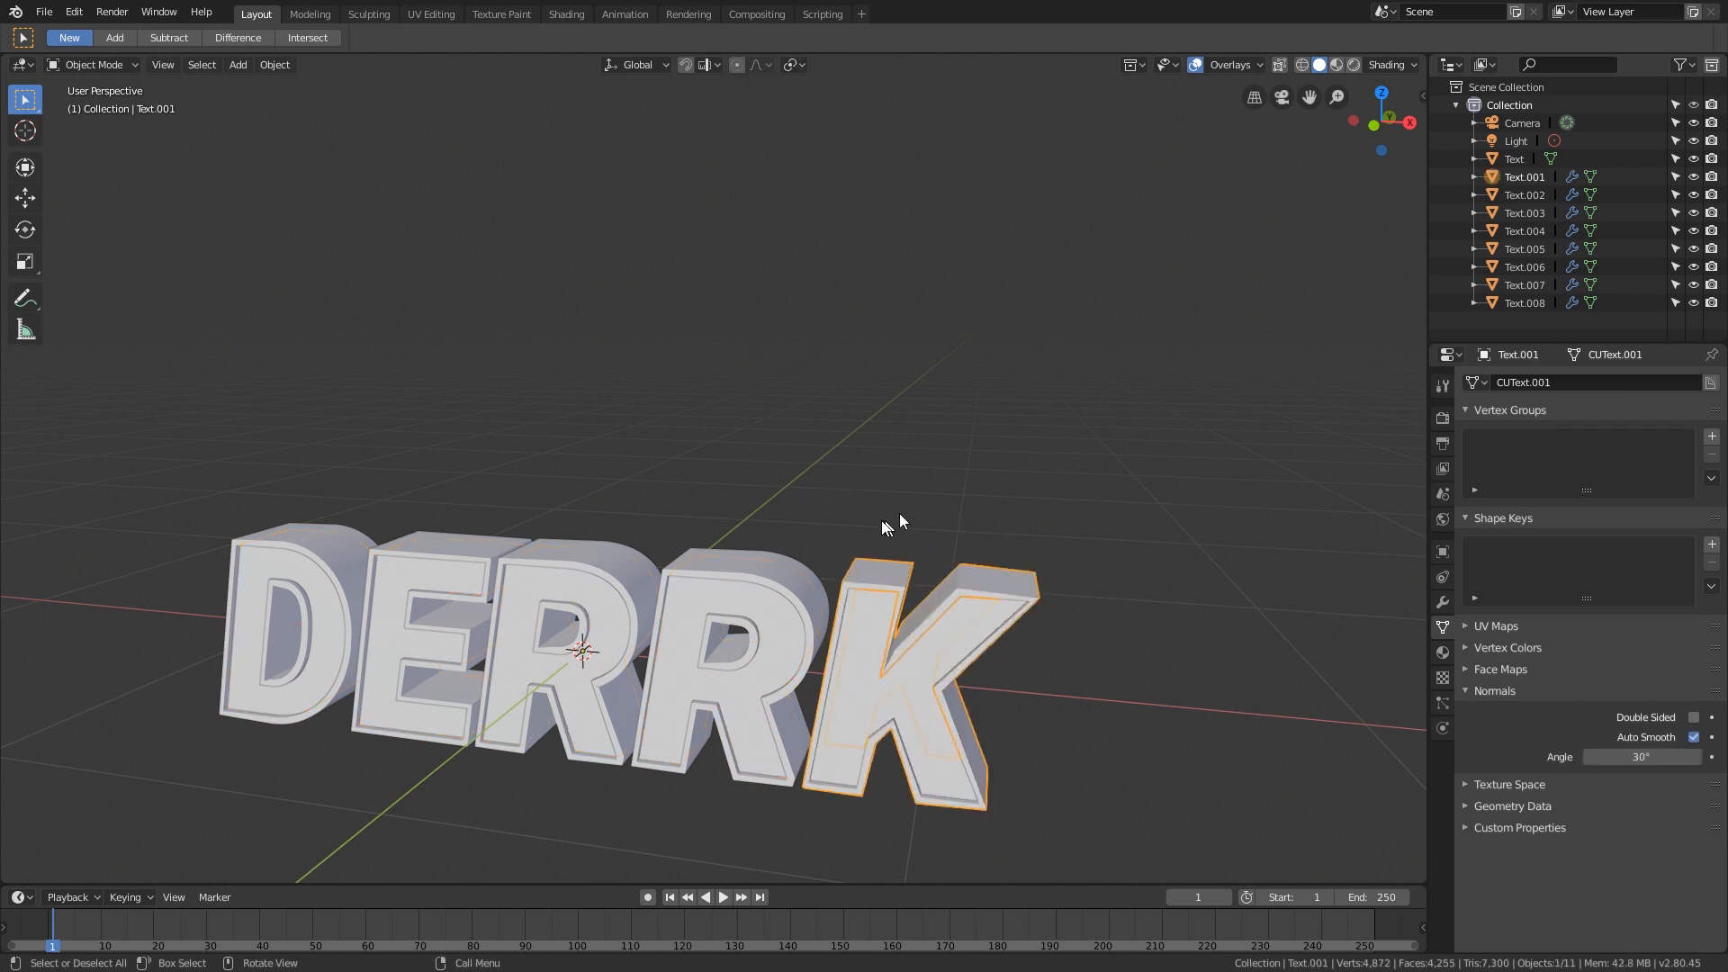
key("g")
right_click(880, 142)
Step: Separate the original text mesh into individual objects by loose parts and return to Object Mode
left_click(779, 626)
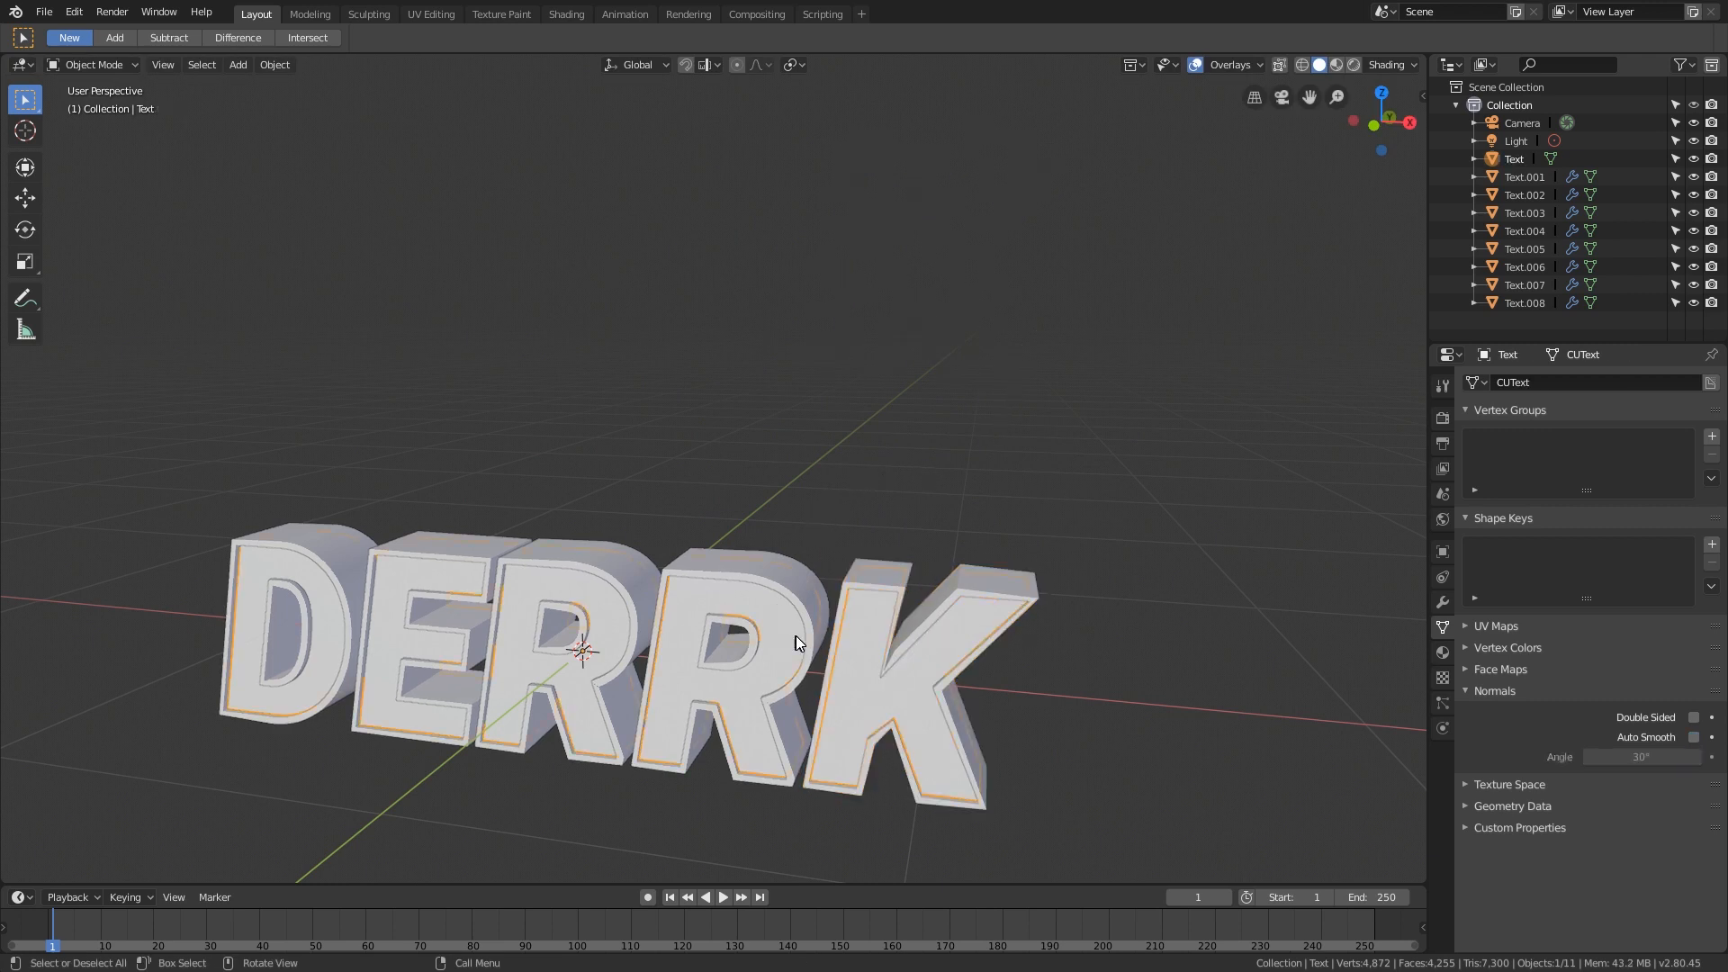
key("g")
right_click(788, 340)
key("Tab")
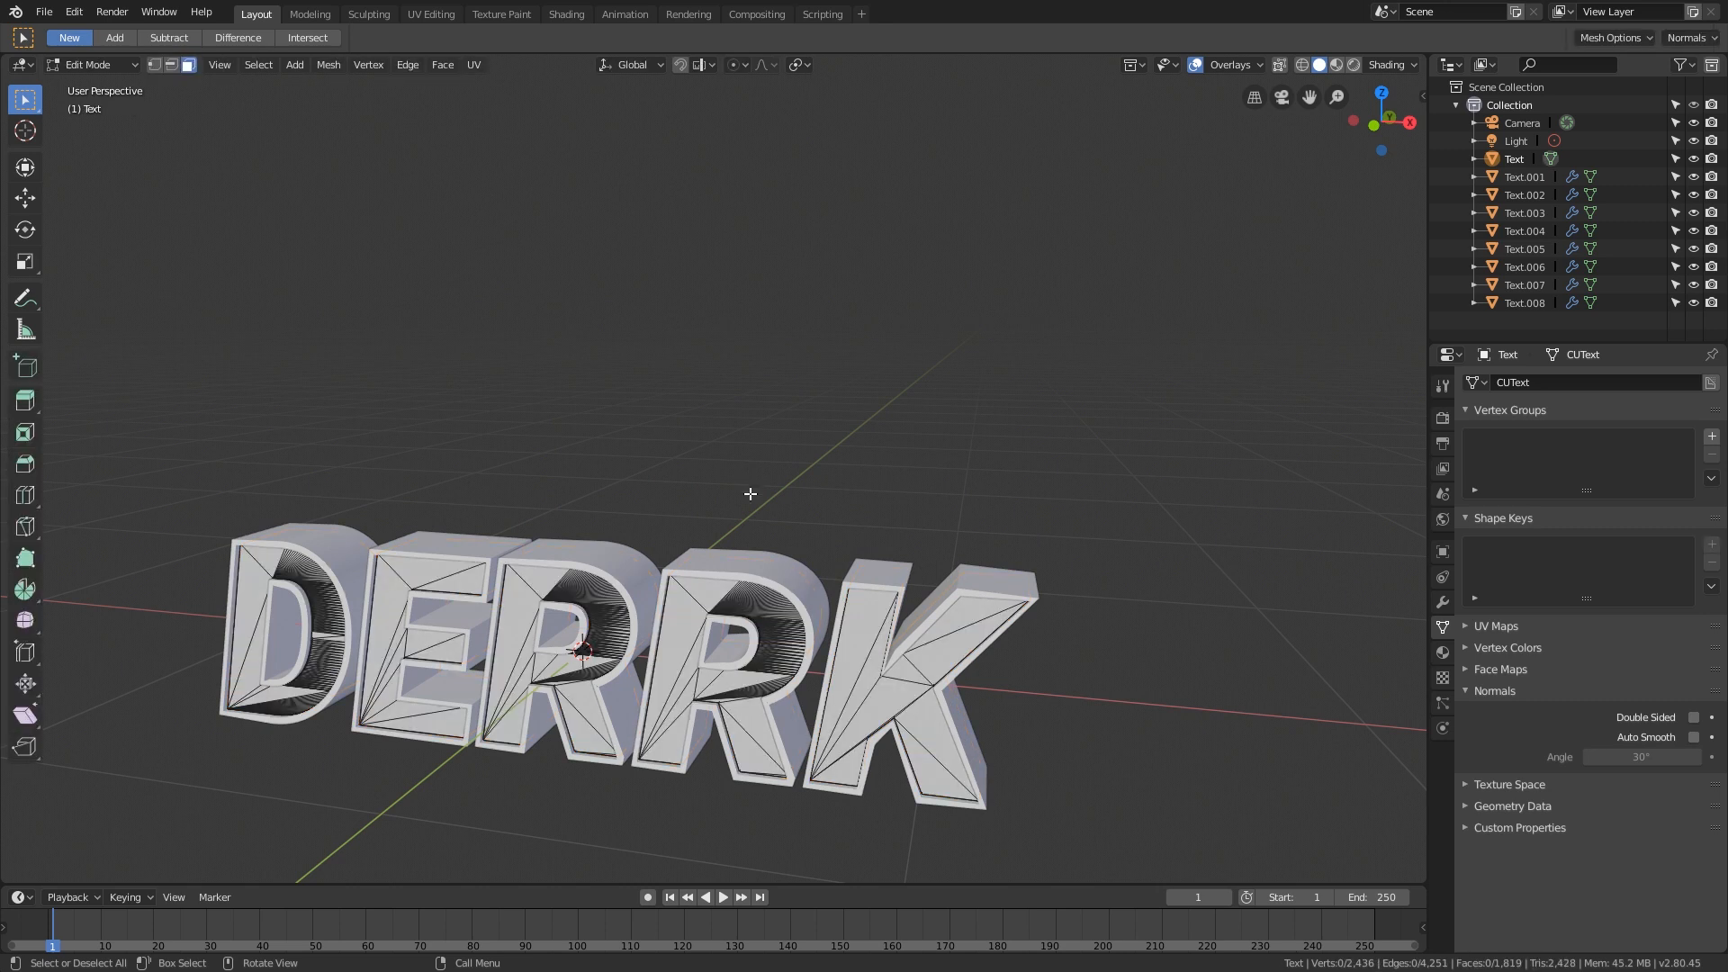
key("a")
key("p")
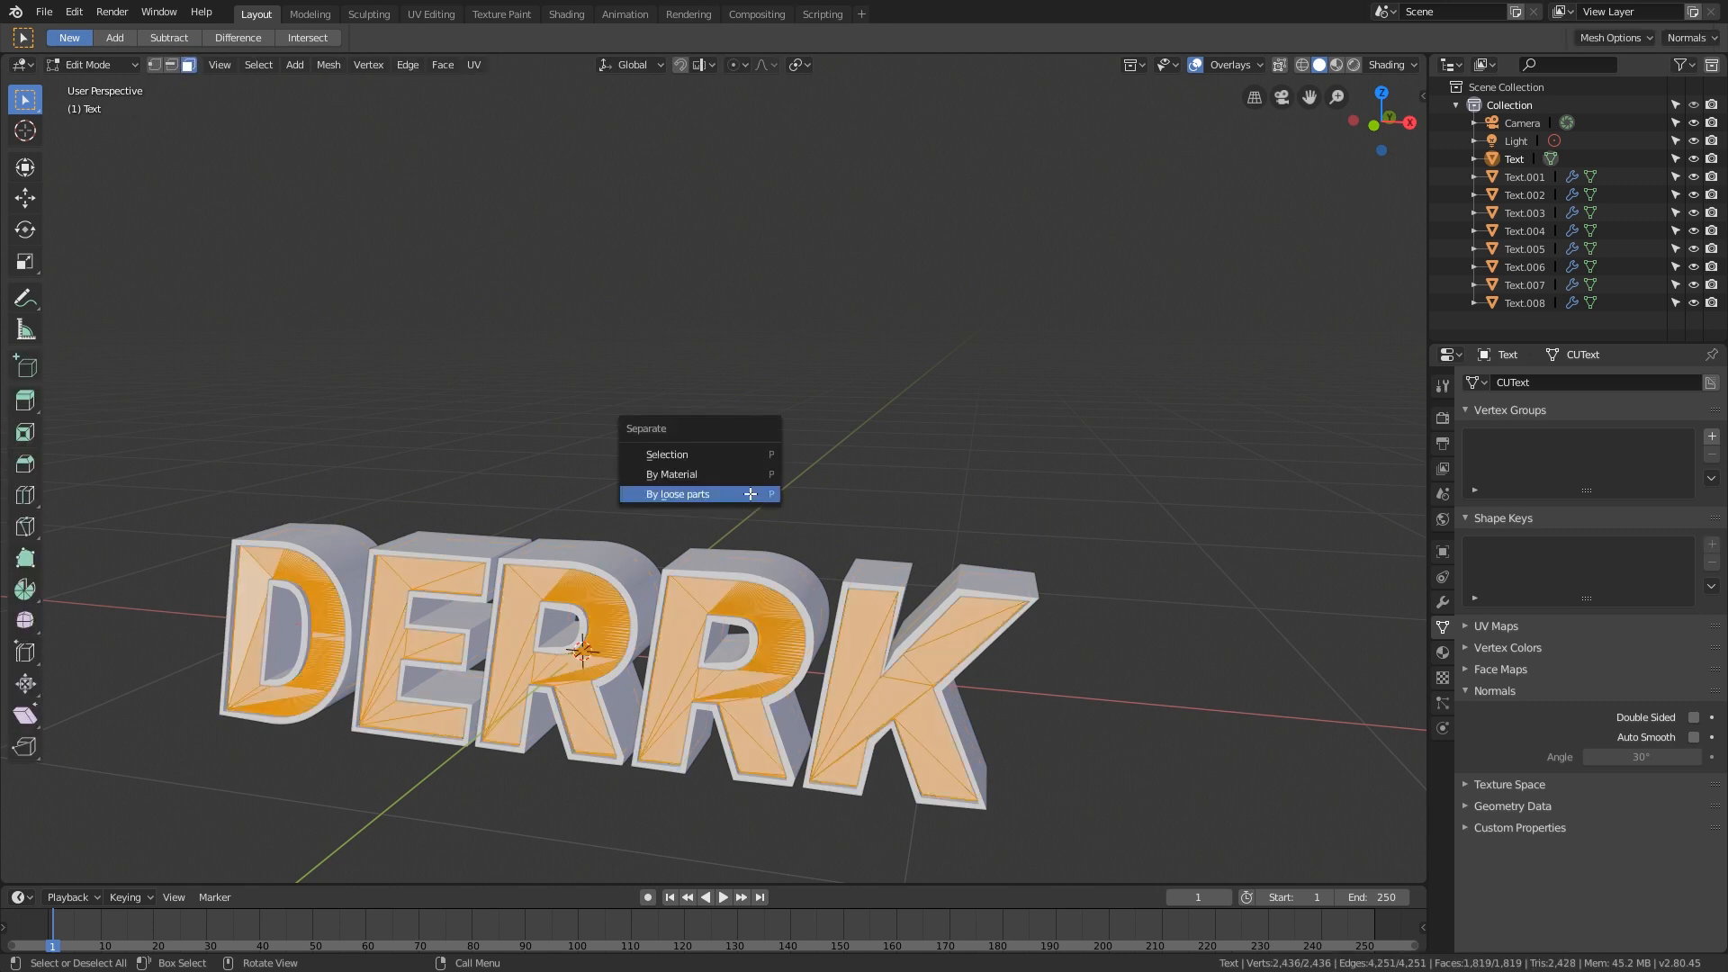
left_click(750, 493)
mouse_move(765, 544)
middle_mouse_down()
mouse_move(711, 550)
mouse_move(763, 551)
middle_mouse_up()
scroll(759, 626, "up", 3)
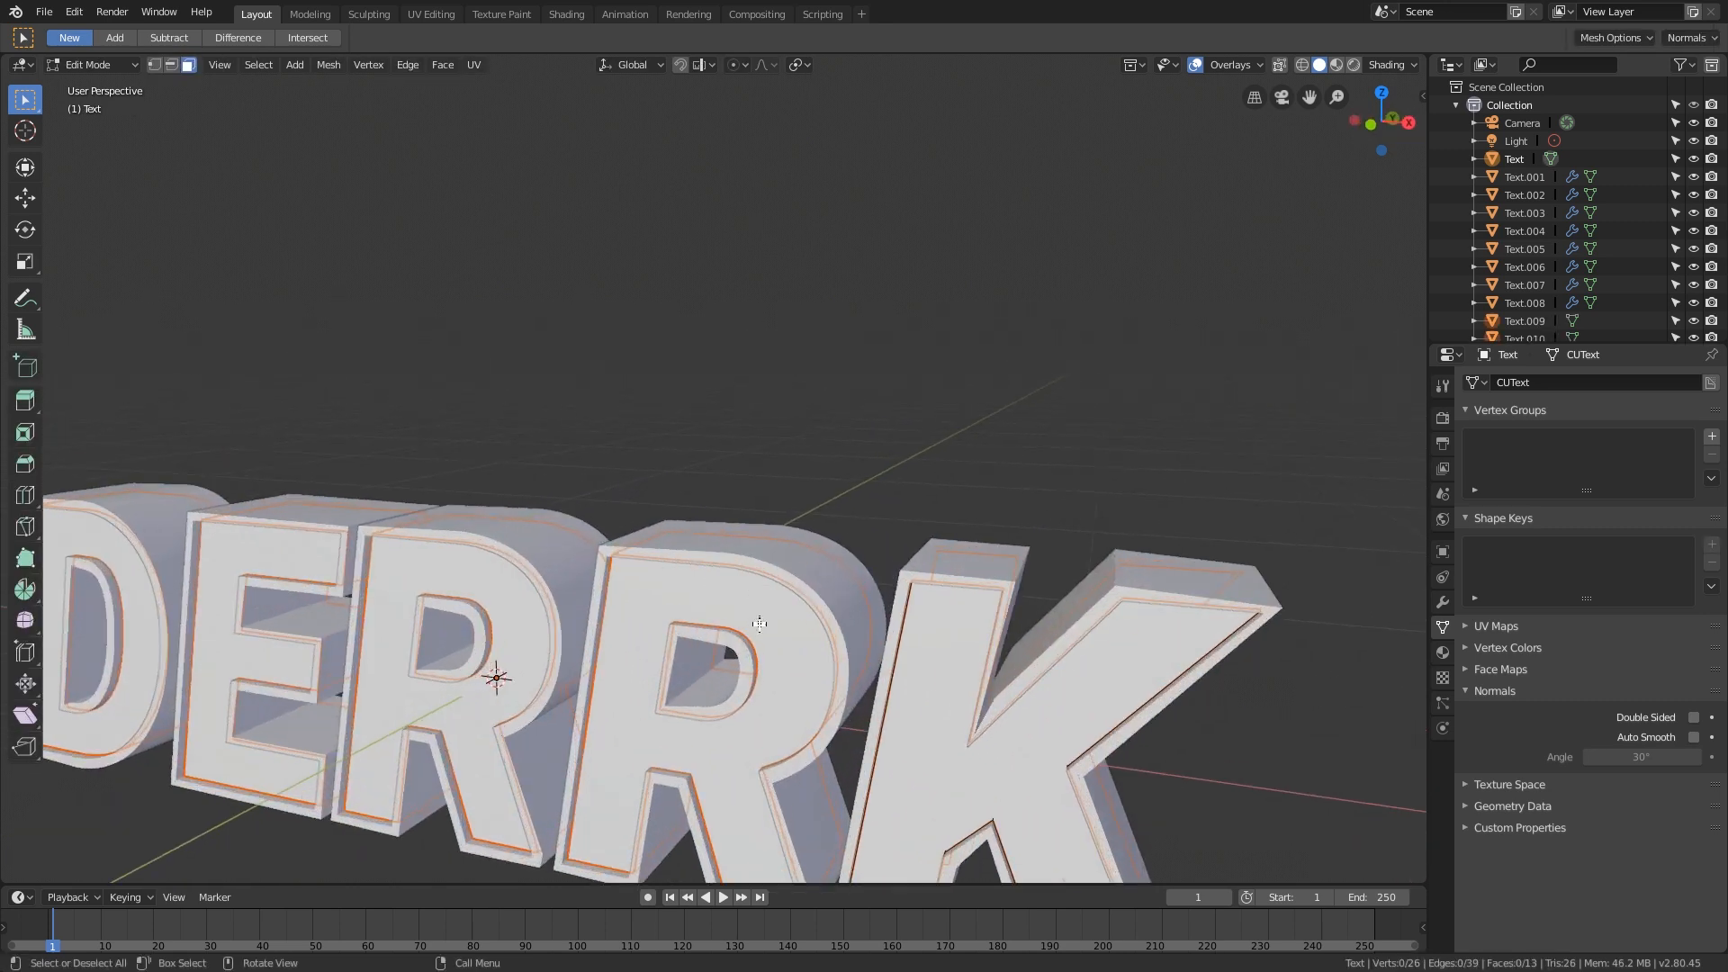
scroll(759, 627, "down", 2)
scroll(759, 626, "up", 2)
middle_click_drag(759, 626, 819, 611)
scroll(761, 612, "down", 1)
scroll(819, 613, "up", 2)
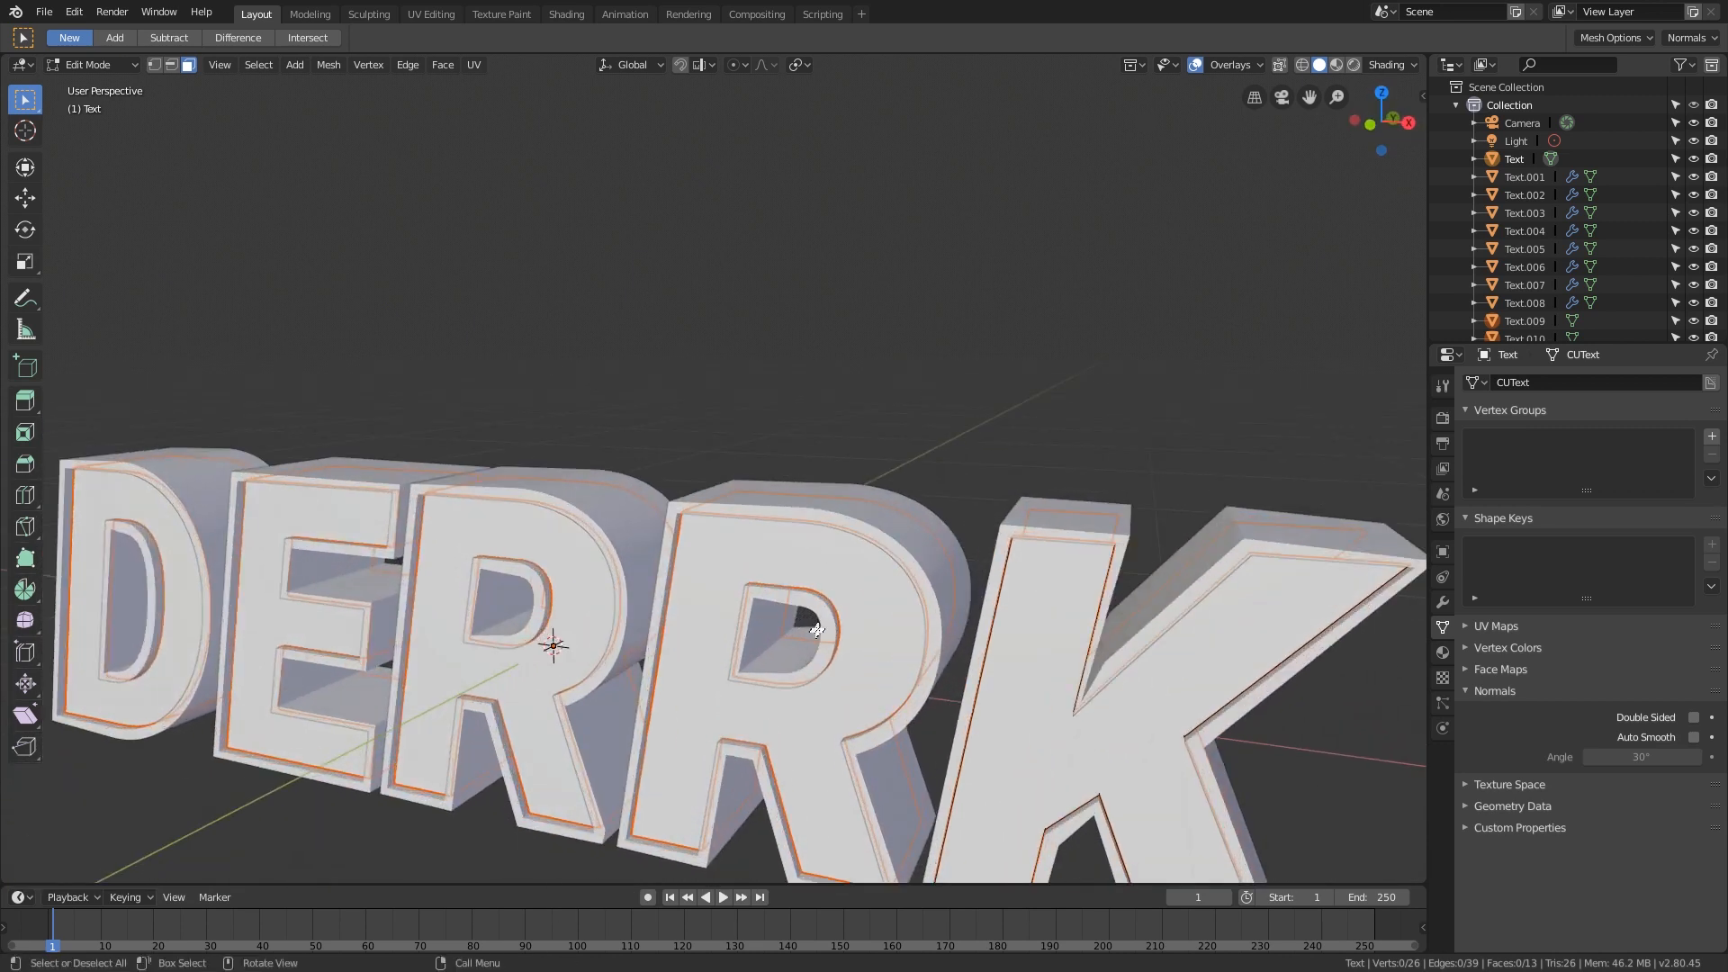
key("Tab")
Step: Examine the second R's separated pieces by test-moving its inner hole shell and its letter mesh
left_click(824, 615)
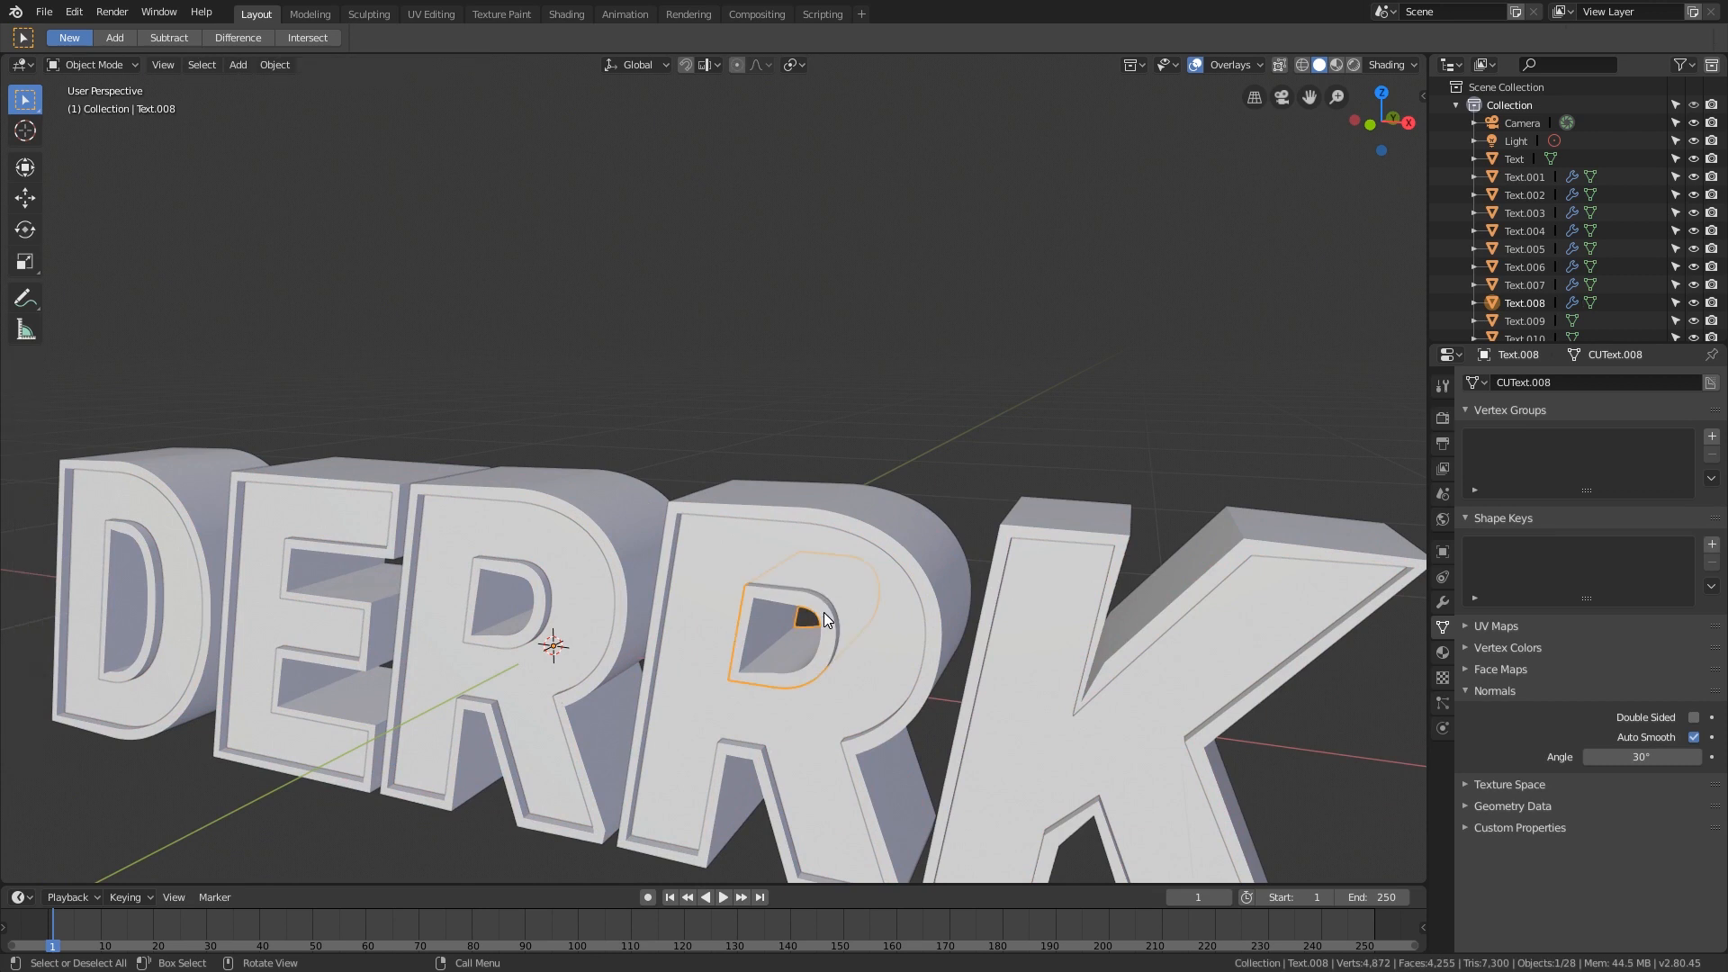
key("g")
key("Escape")
left_click(886, 504)
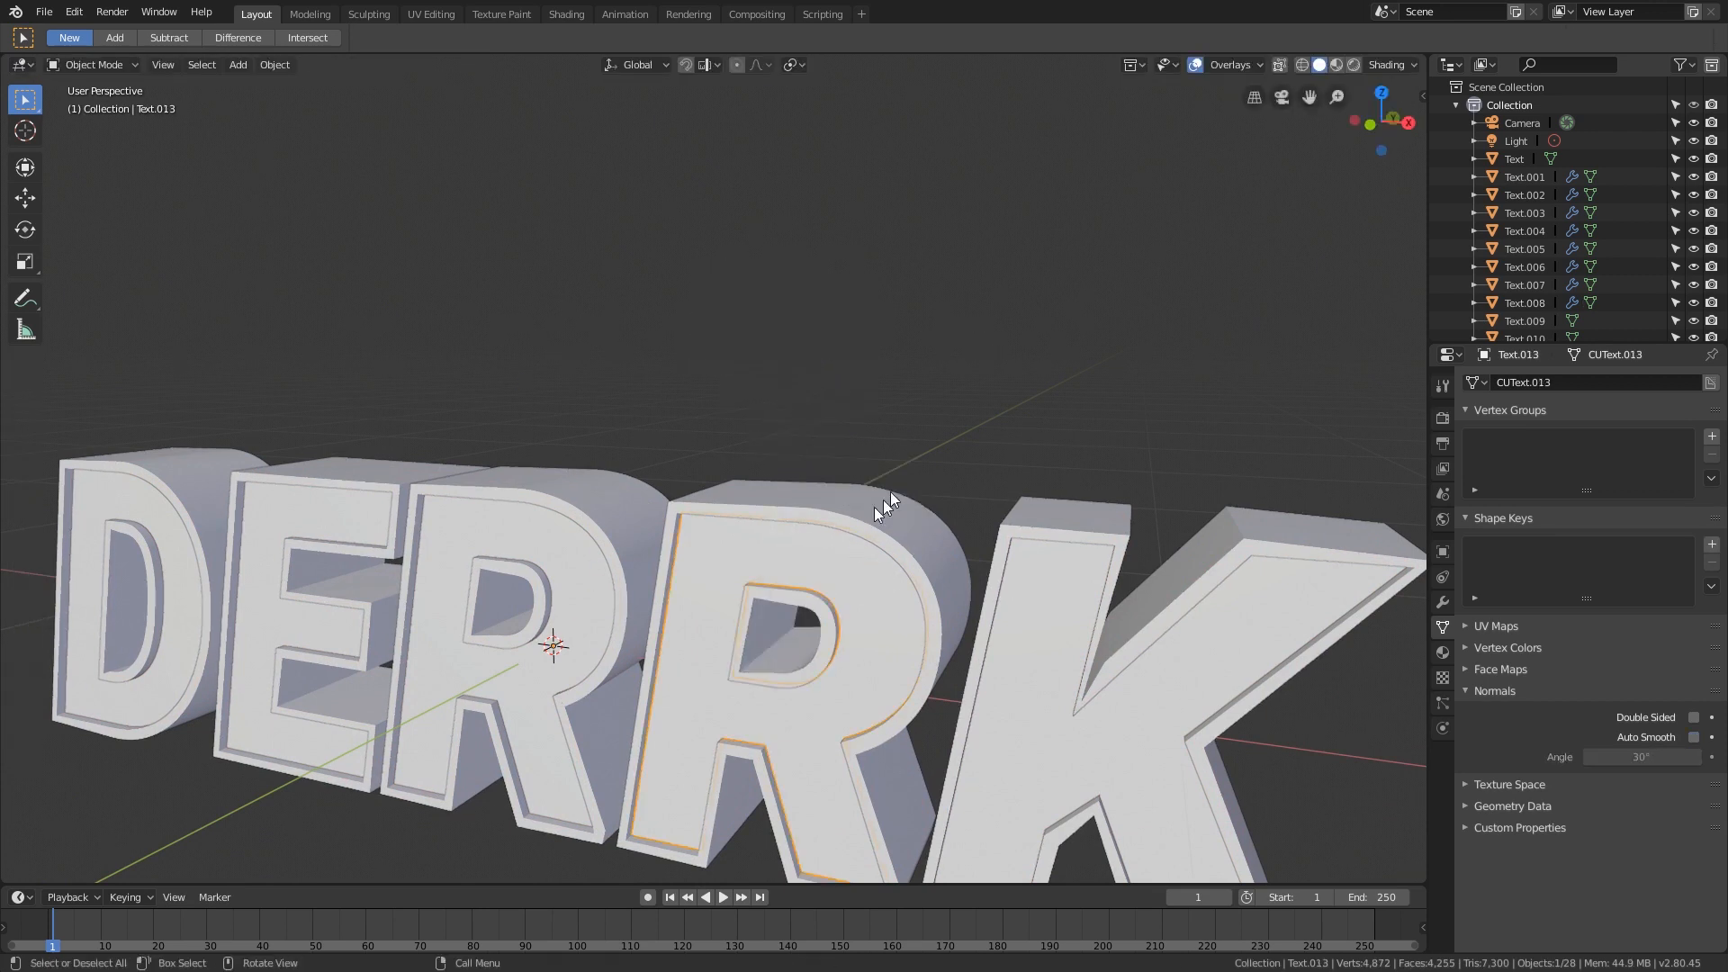
key("g")
key("Escape")
left_click(807, 623)
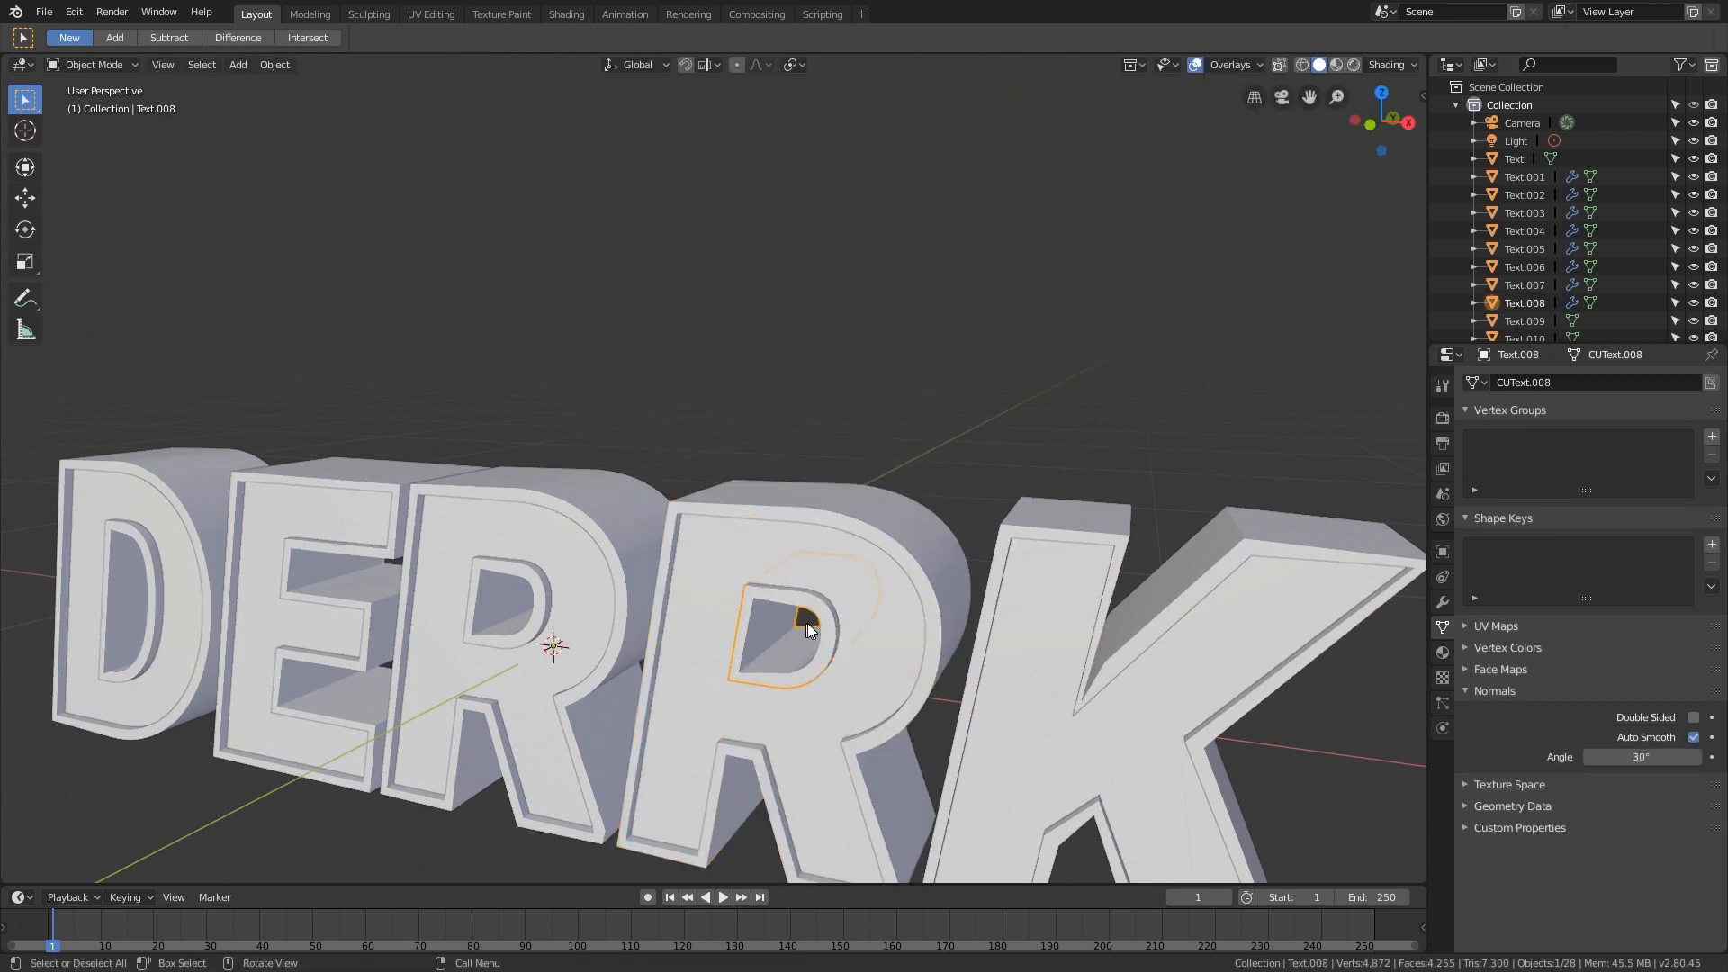
key("g")
key("Escape")
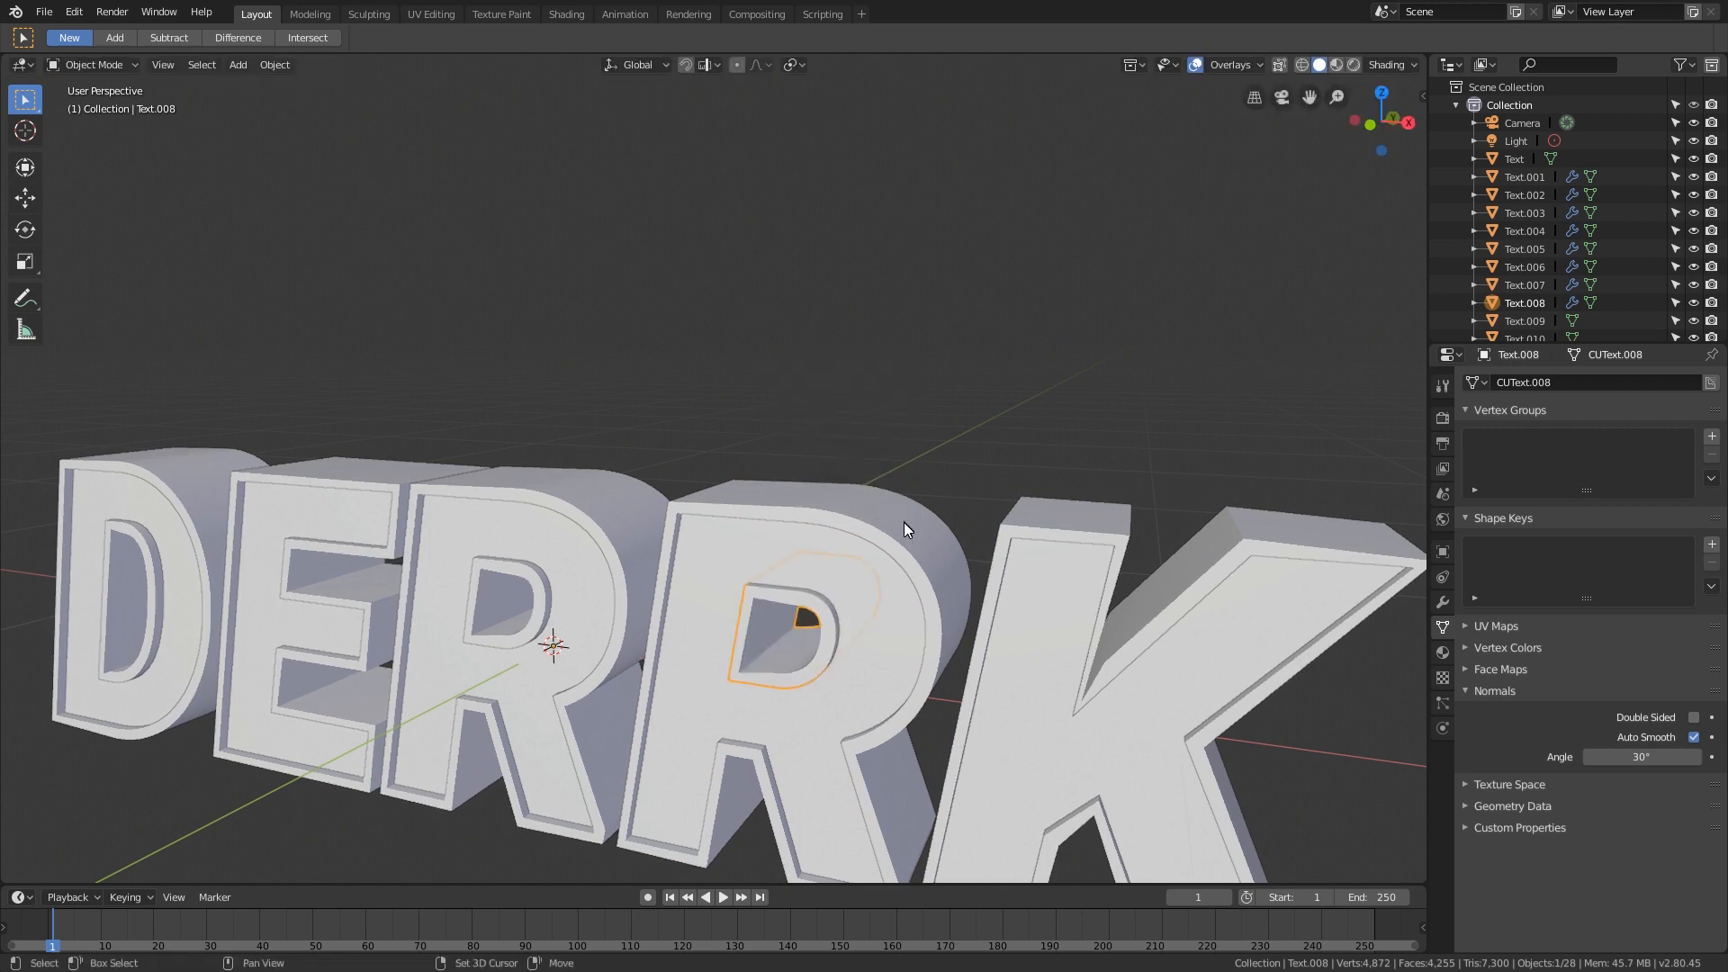
Step: Join the second R's outer side shell and inner hole shell into one object
left_click(860, 524)
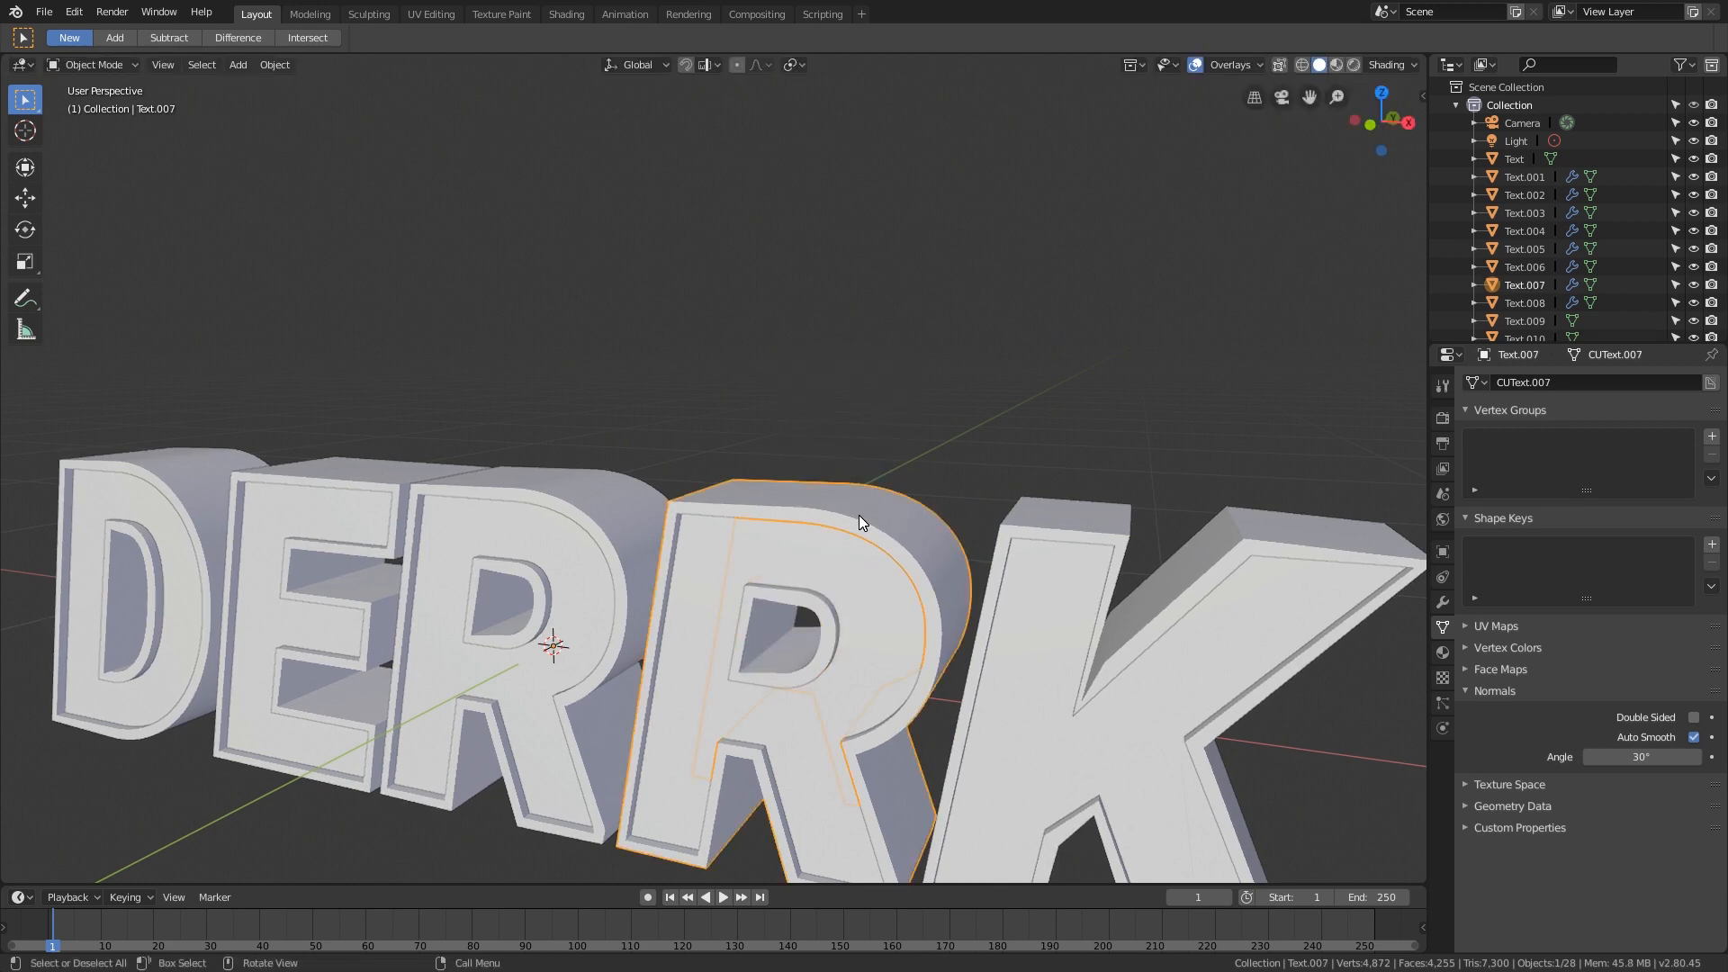
left_click(820, 608, "shift")
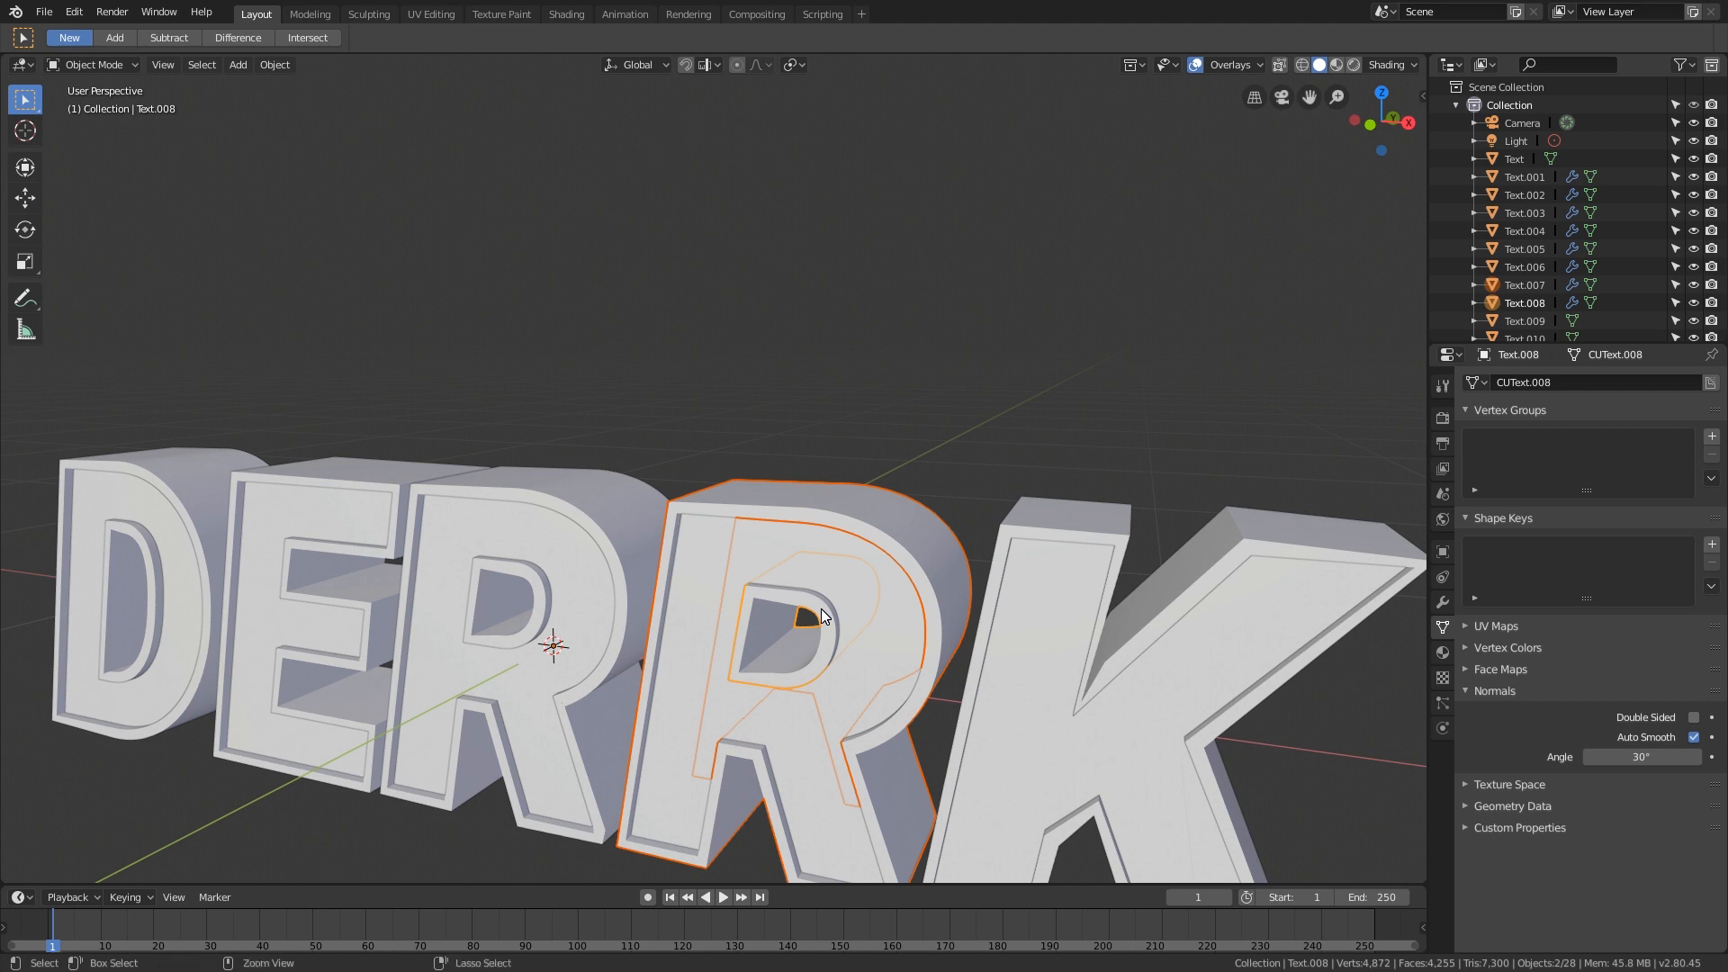
key("ctrl+j")
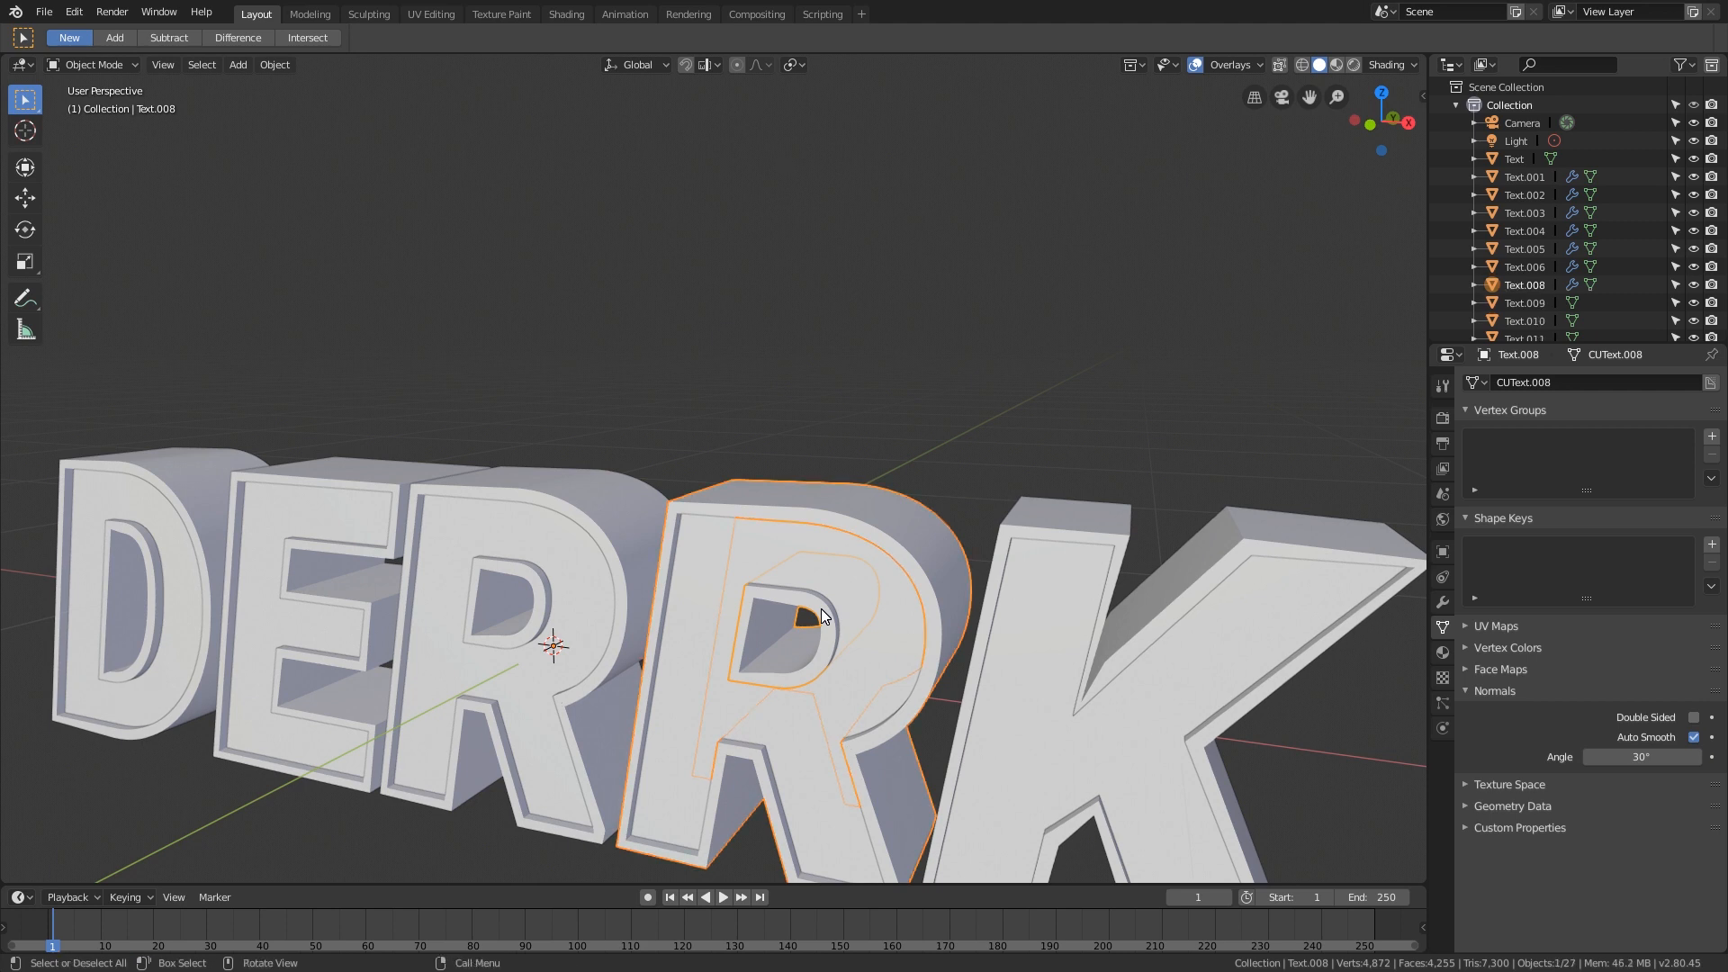
Step: Join the first R's outer side shell and inner hole shell into one object
left_click(541, 580)
left_click(534, 598, "shift")
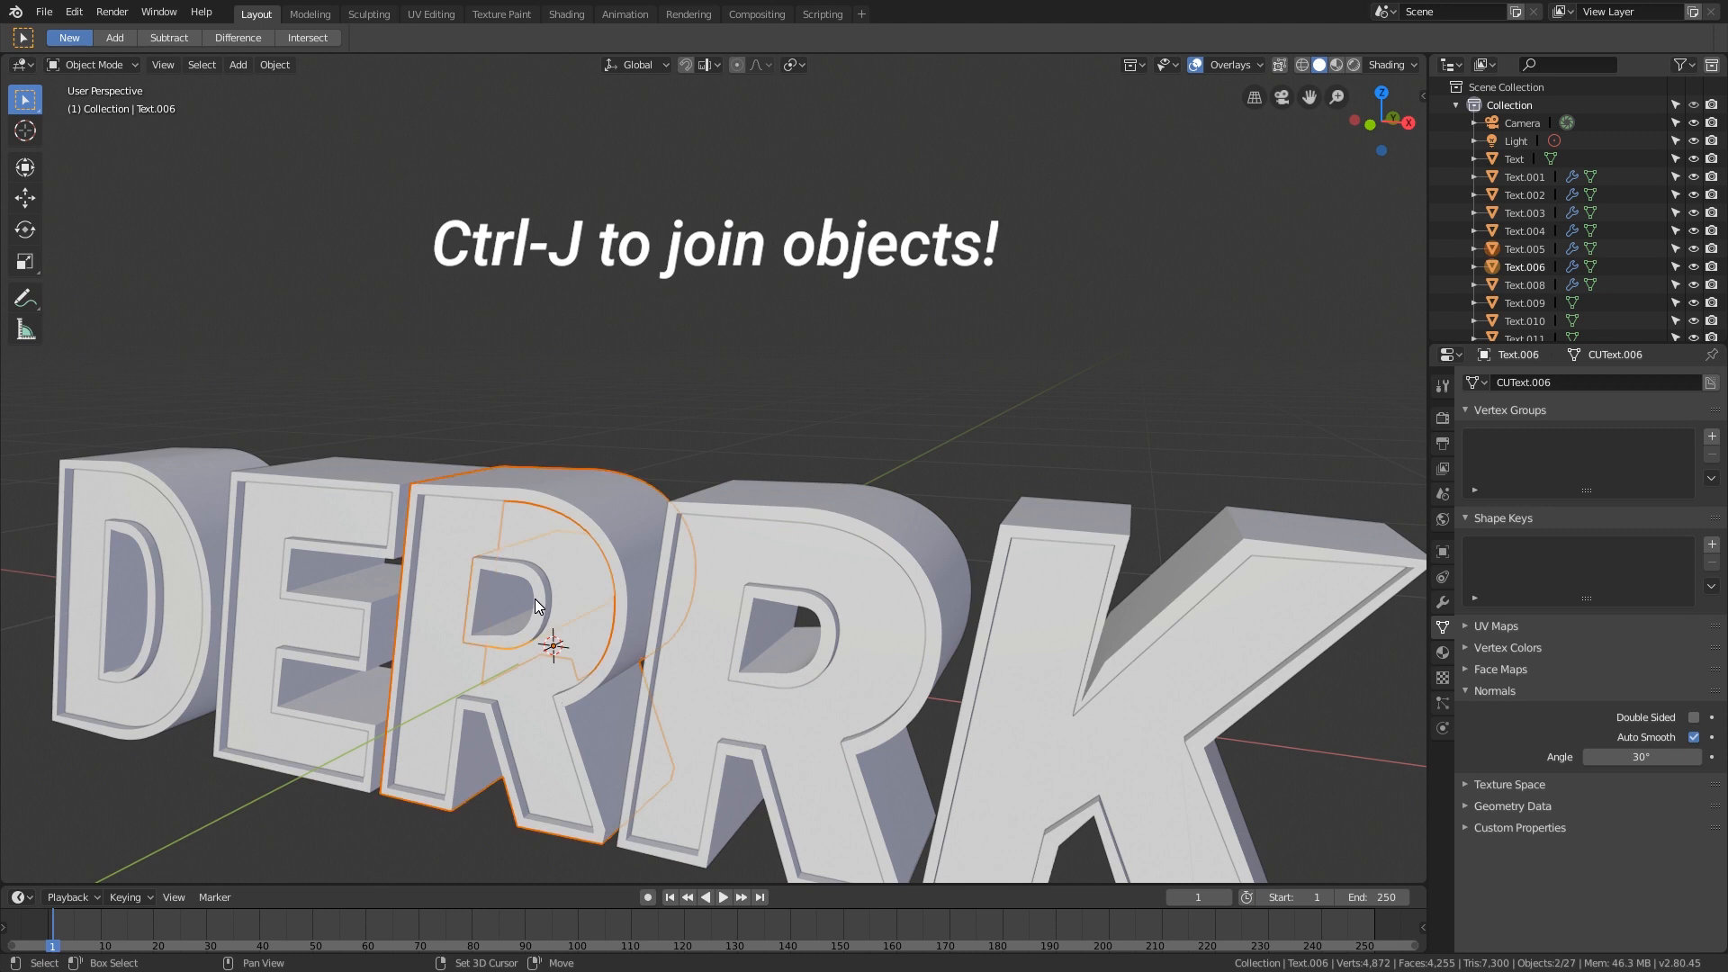
key("ctrl+j")
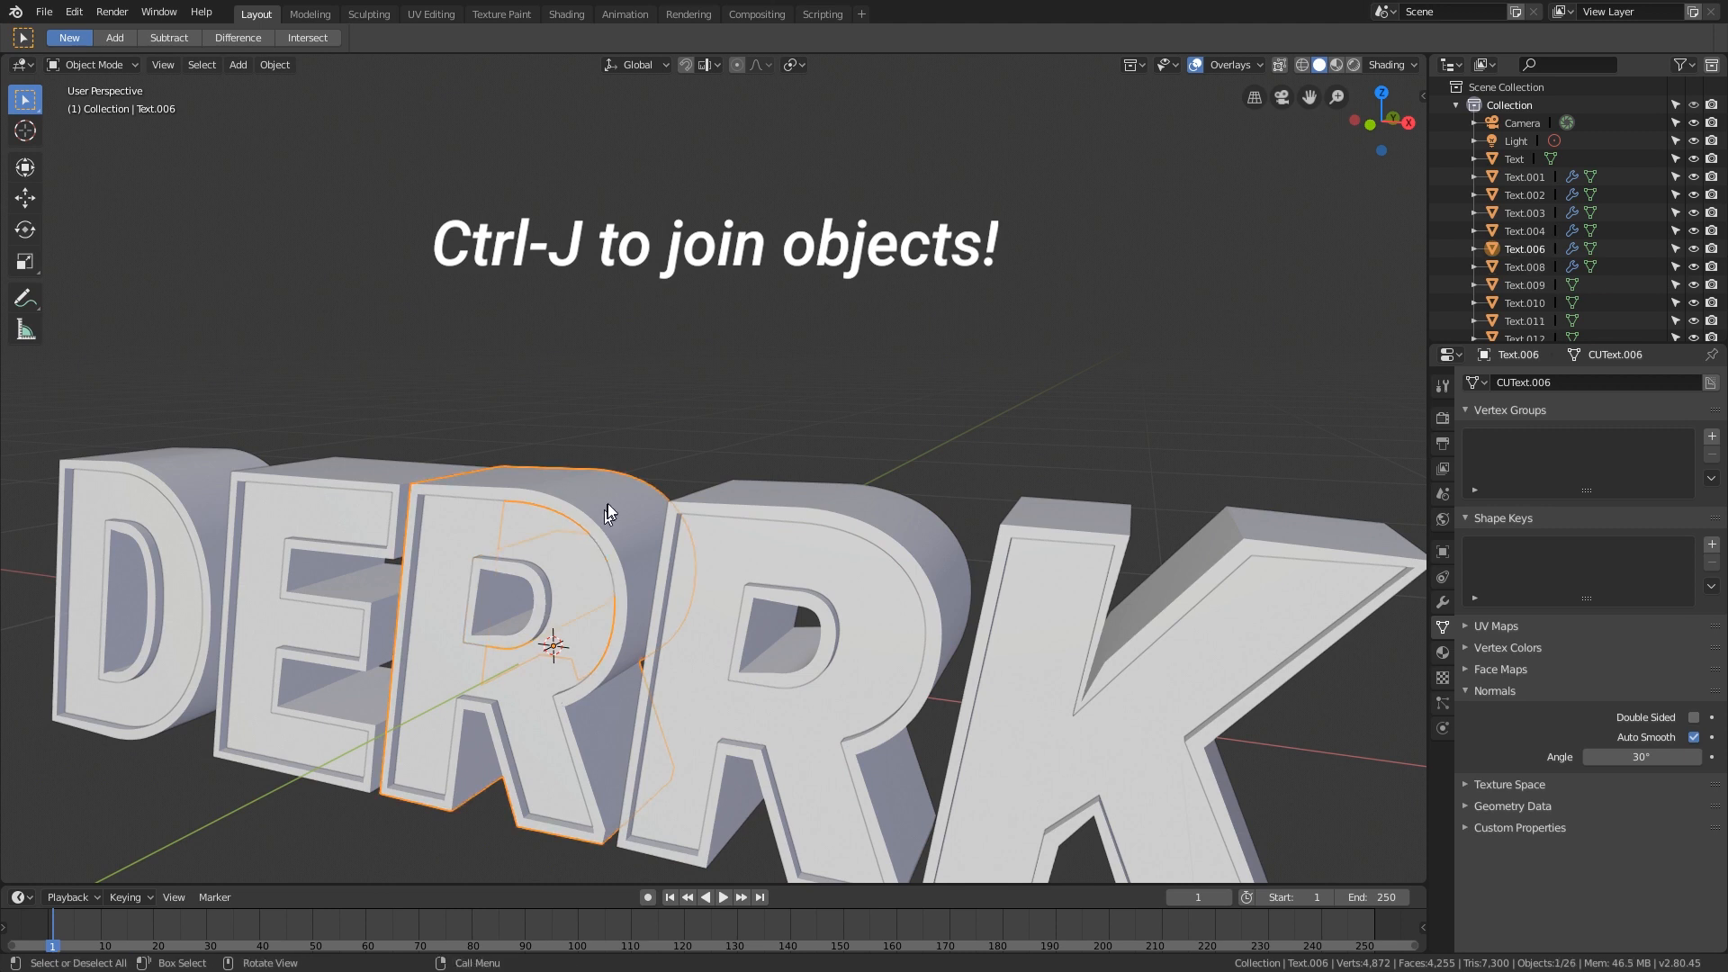
key("g")
right_click(833, 374)
left_click(860, 509)
Step: Split the 3D viewport vertically in two, and split the second half horizontally to get three viewports
middle_click_drag(828, 382, 977, 505)
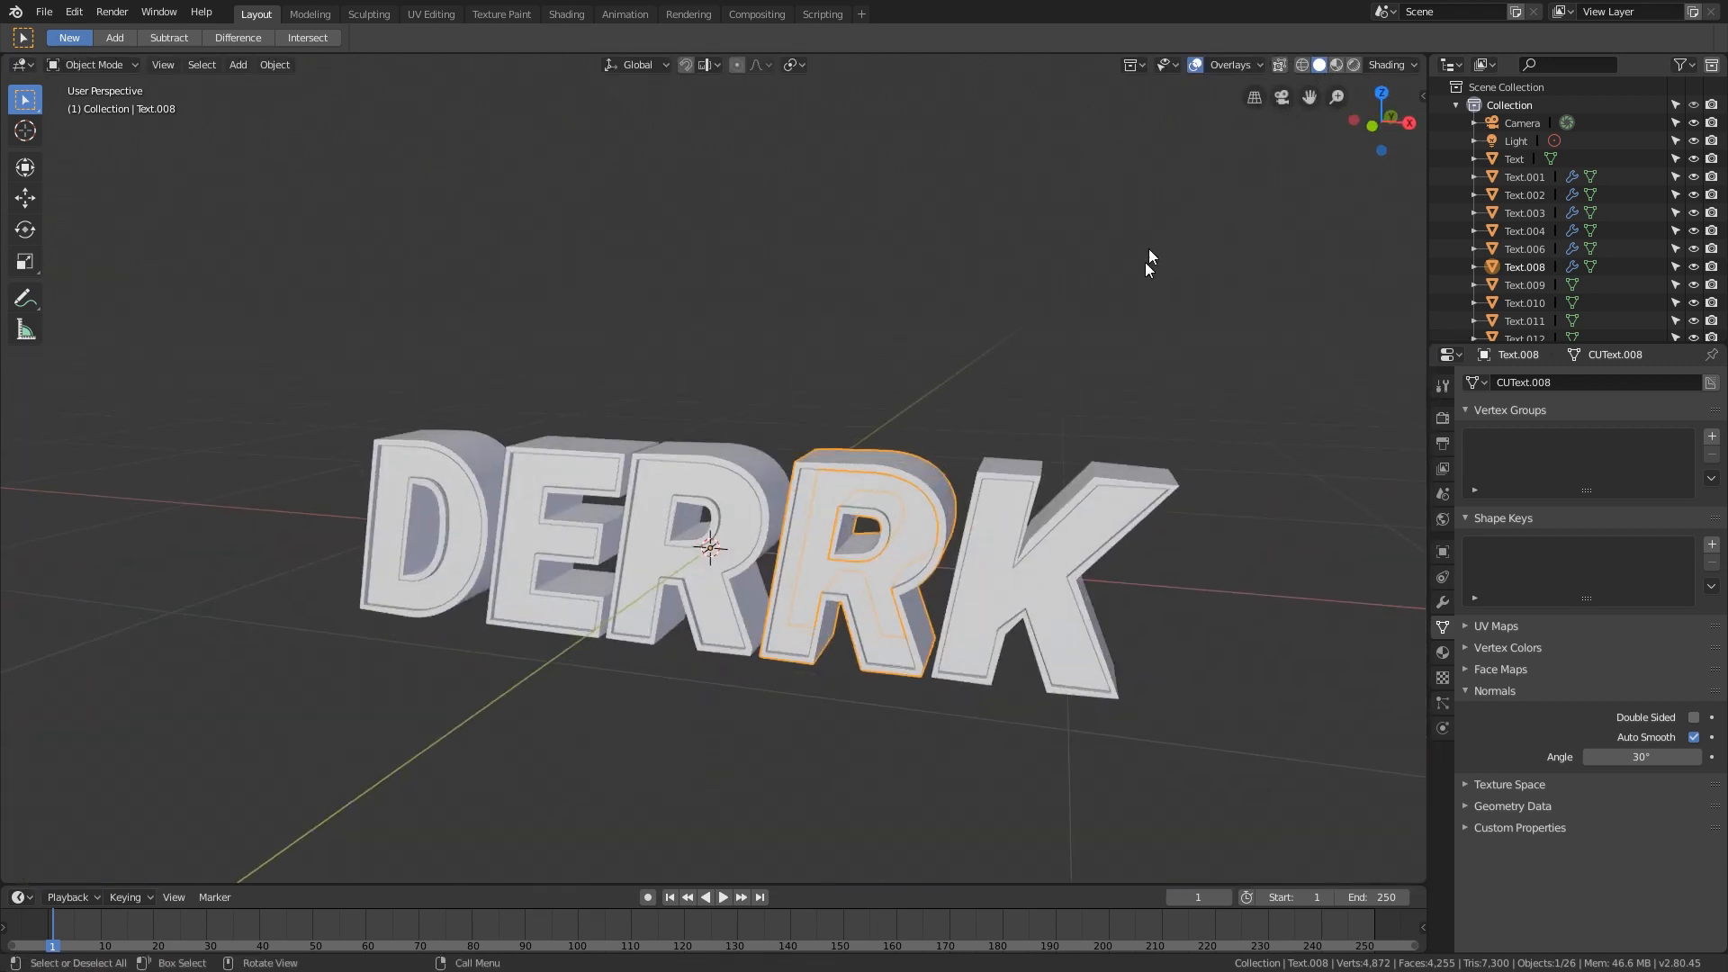
middle_click_drag(1148, 257, 1054, 306)
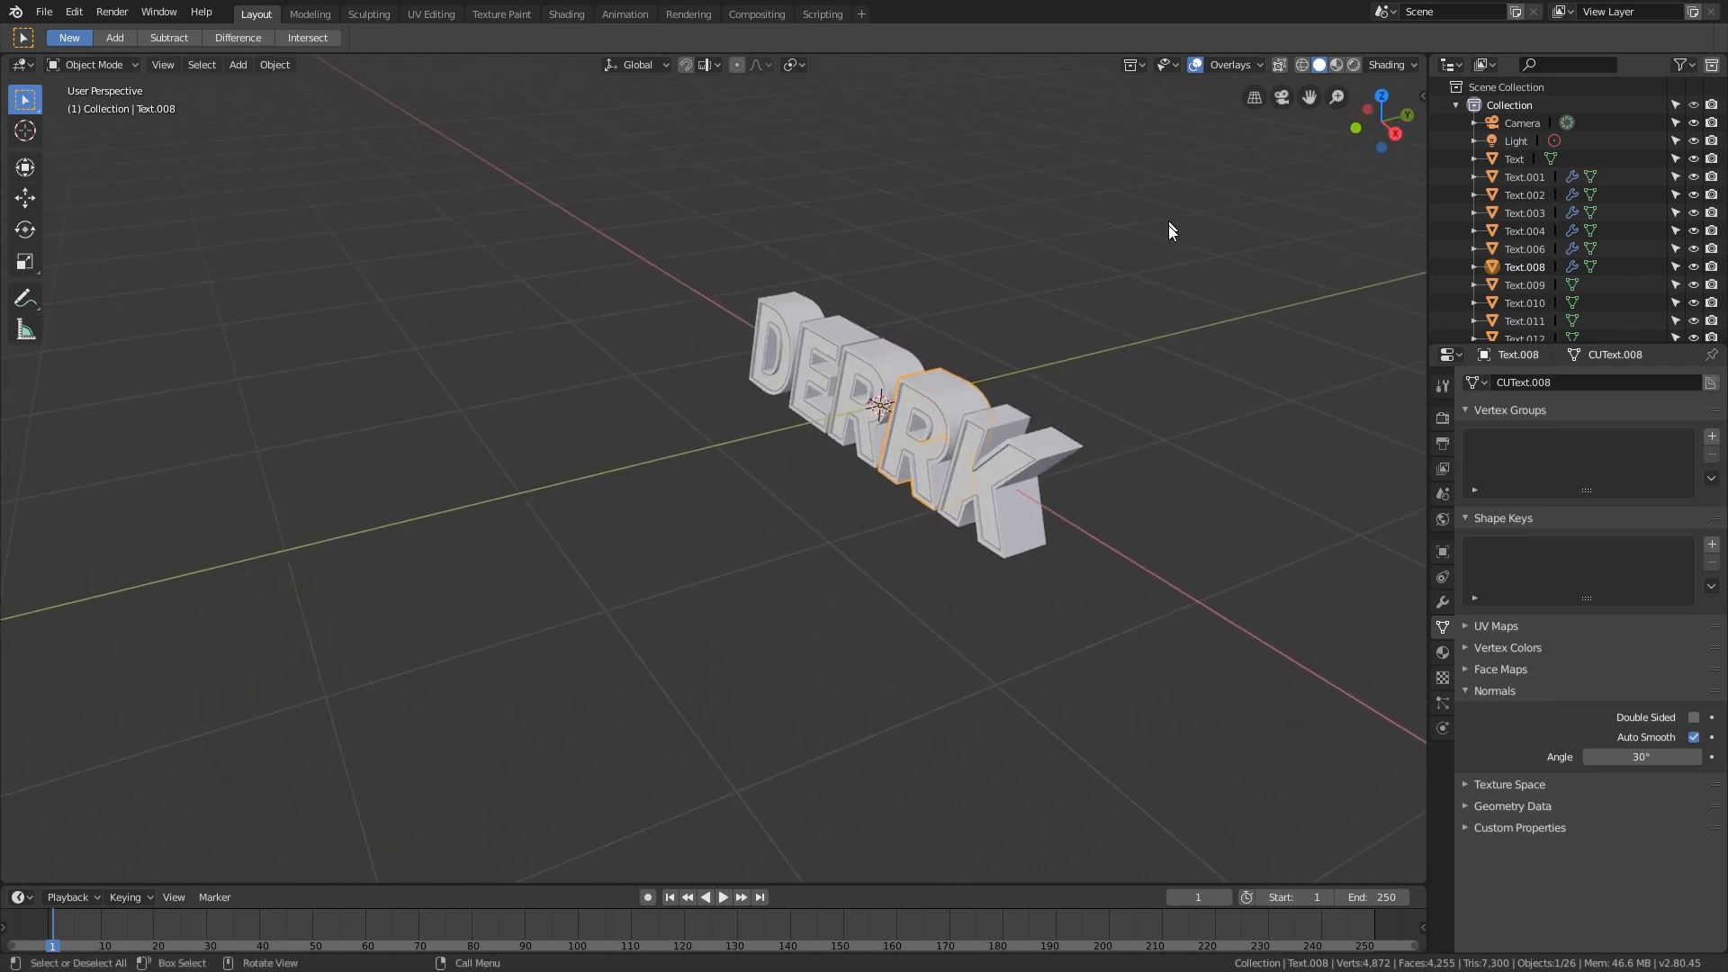
mouse_move(1168, 225)
middle_mouse_down()
mouse_move(990, 317)
mouse_move(889, 410)
mouse_move(726, 475)
mouse_move(761, 455)
middle_mouse_up()
left_click_drag(1417, 63, 750, 270)
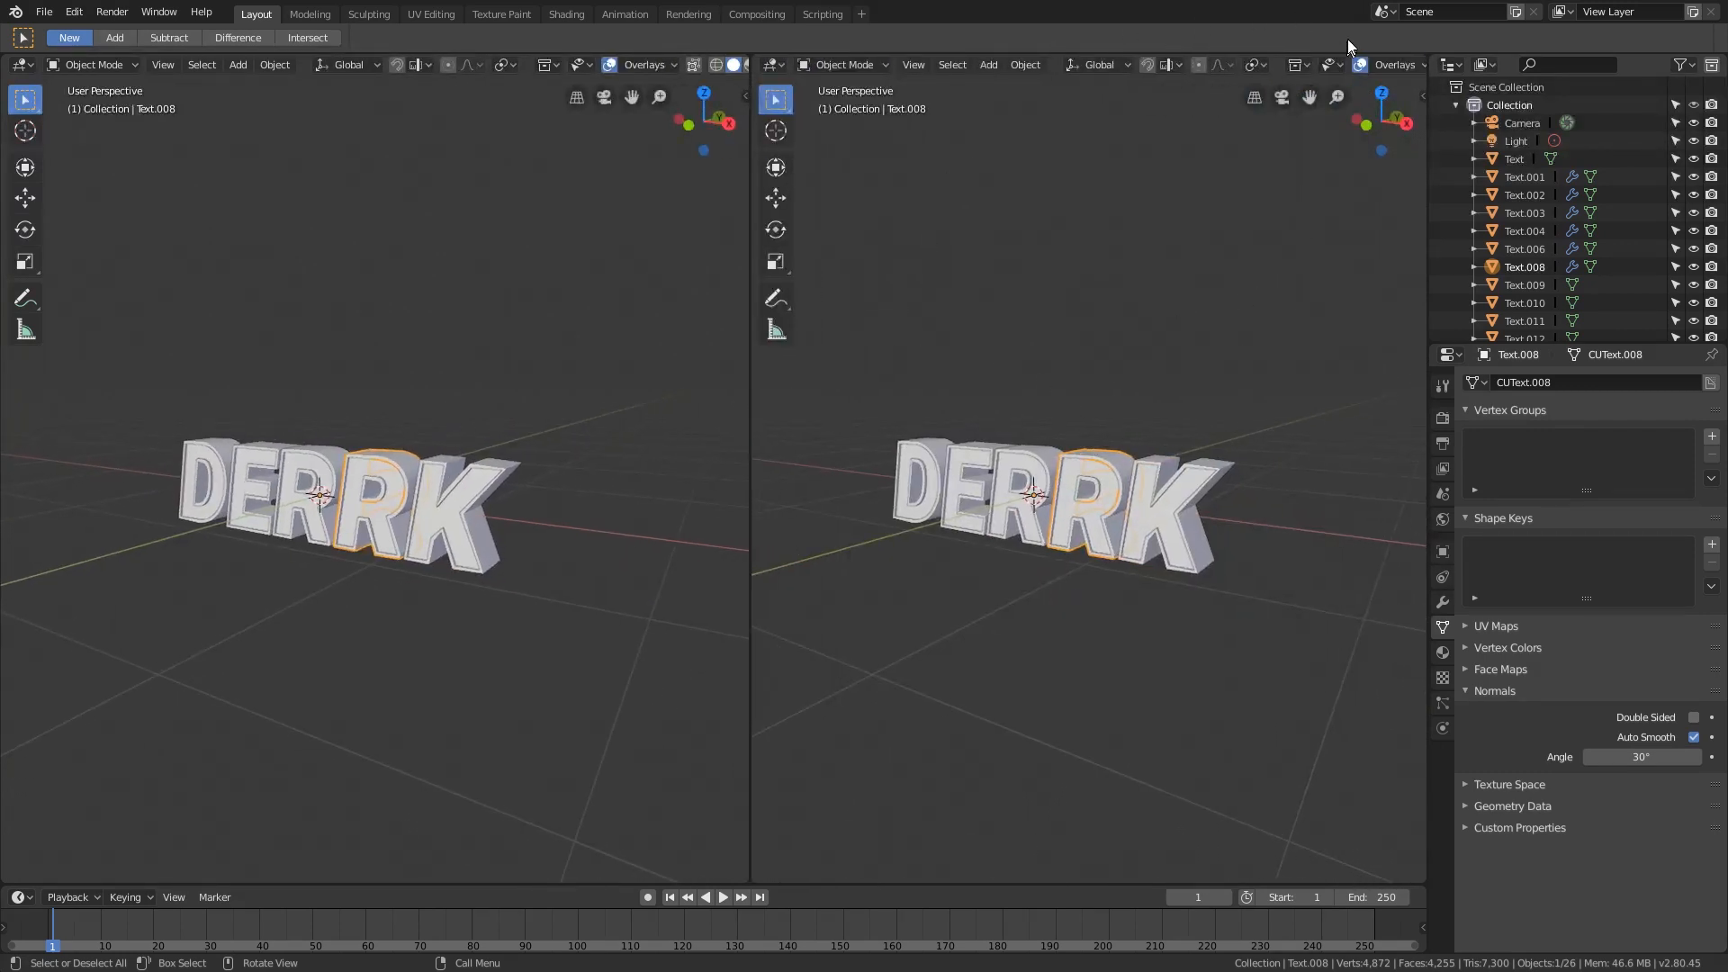
left_click_drag(1426, 55, 1188, 423)
middle_click_drag(1075, 663, 1142, 684)
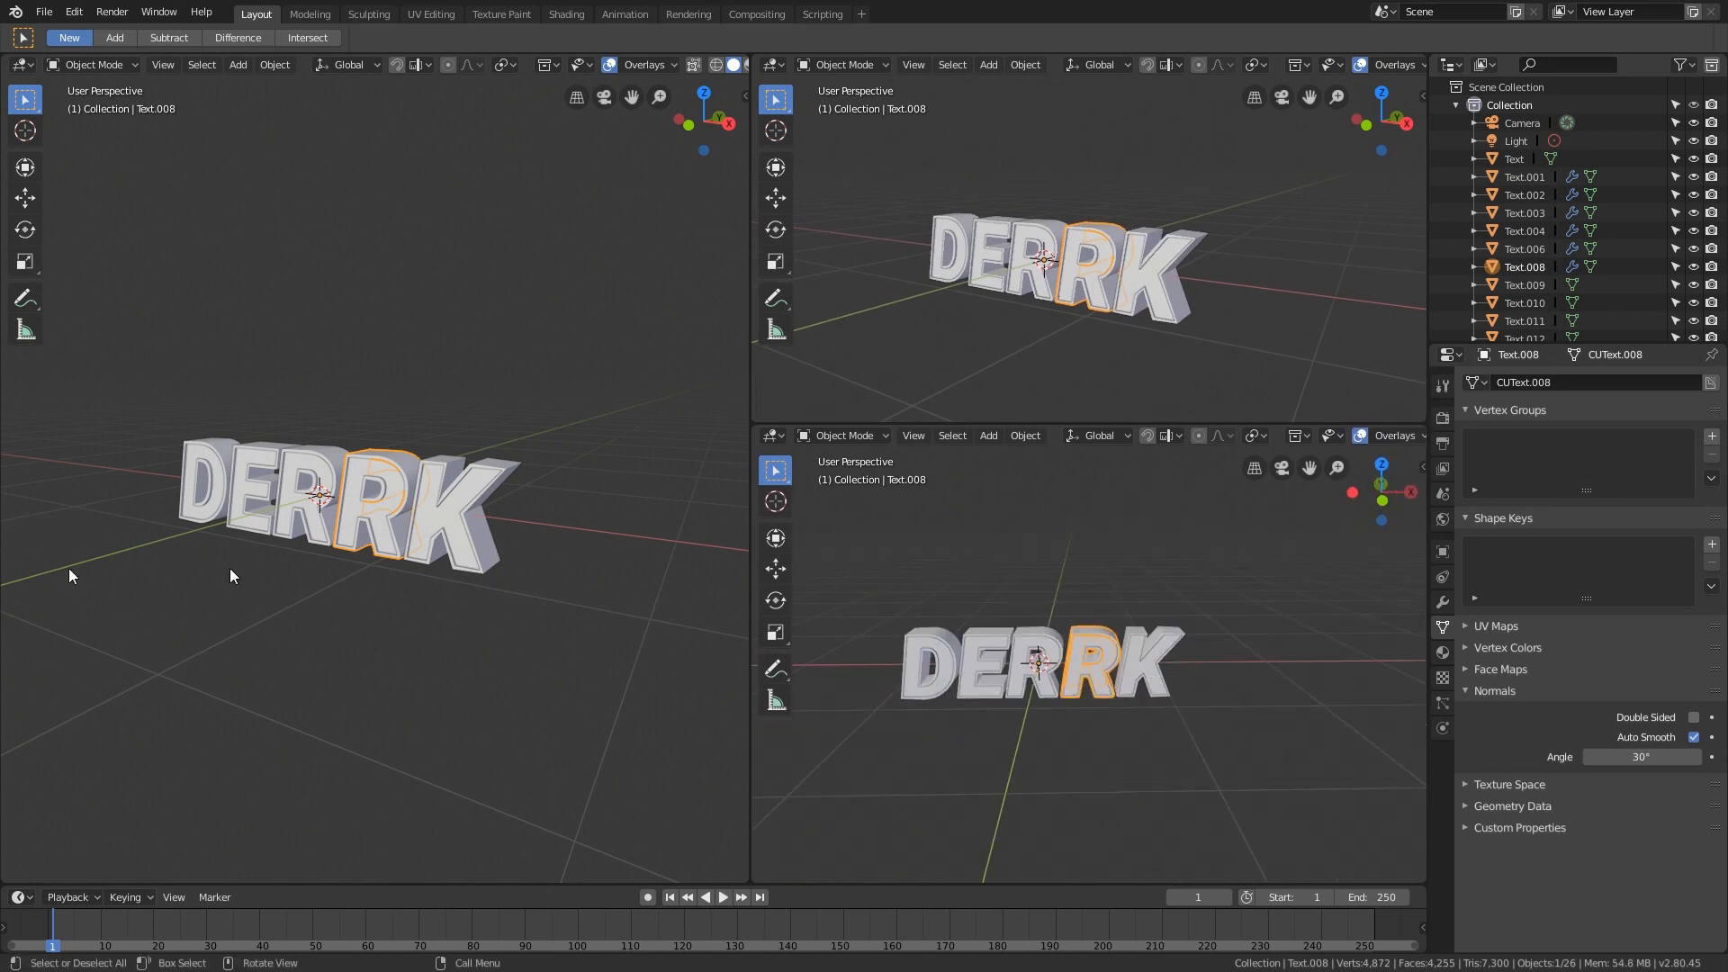
Step: Select the camera and clear its location and rotation so it sits at the world origin
scroll(455, 360, "down", 5)
middle_click_drag(455, 360, 440, 467)
left_click(455, 344)
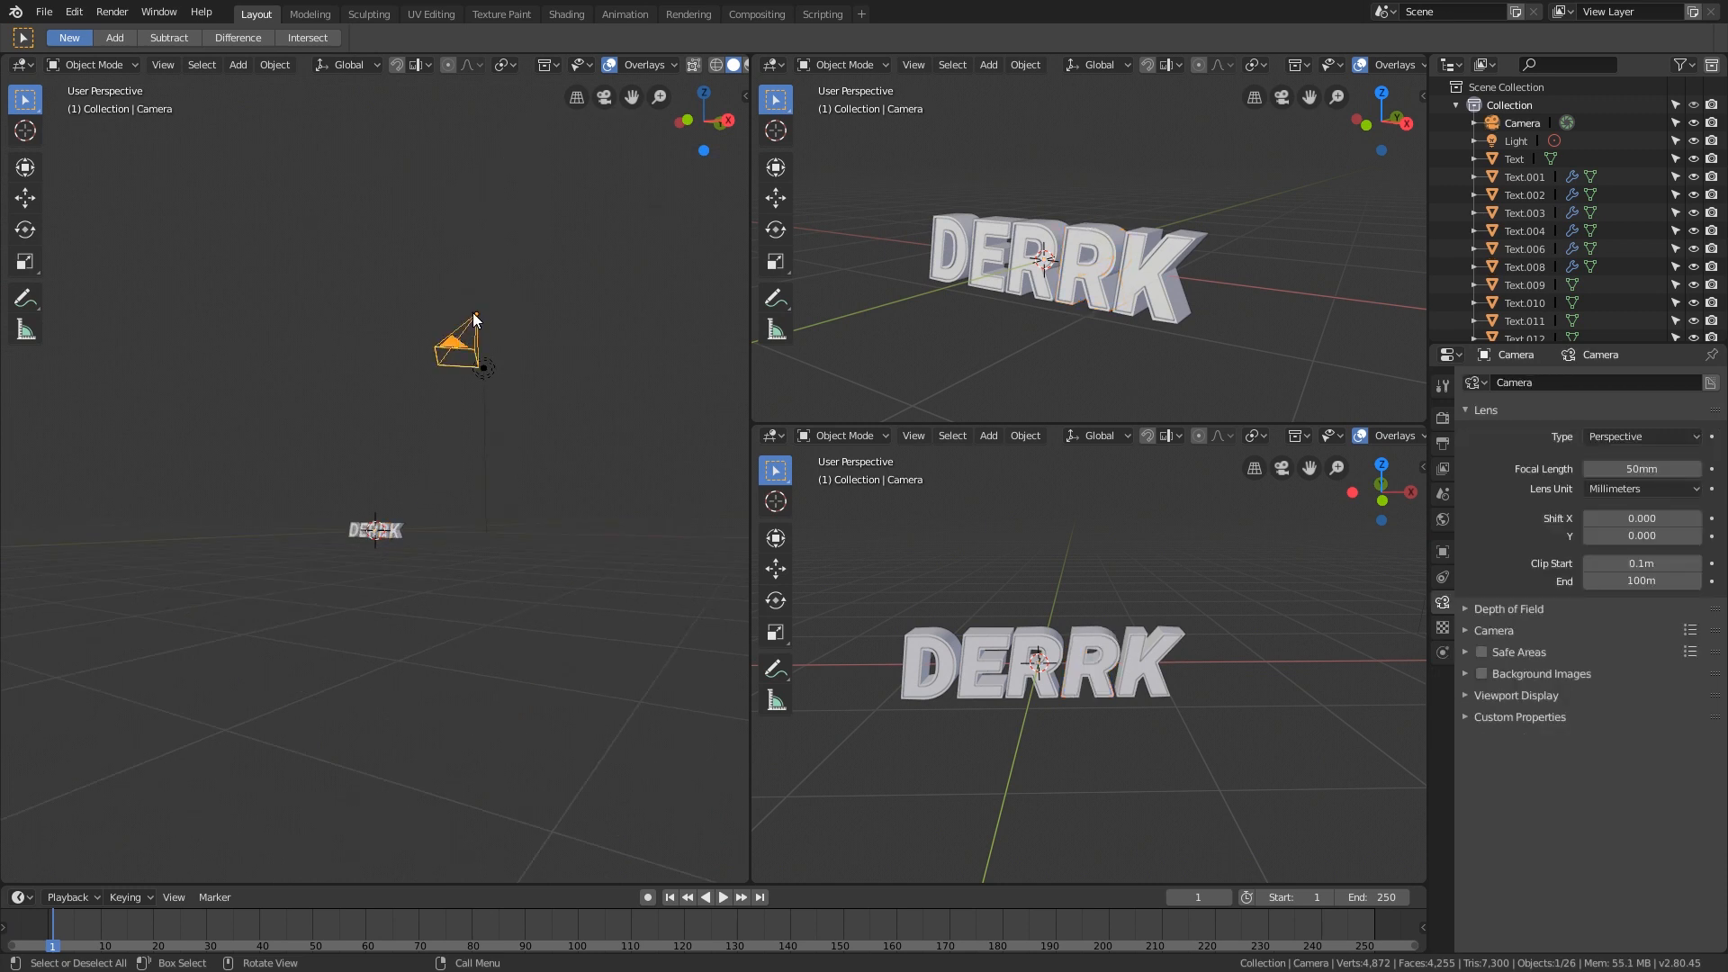
middle_click_drag(454, 344, 536, 410)
key("alt+g")
scroll(547, 390, "up", 4)
scroll(537, 414, "up", 2)
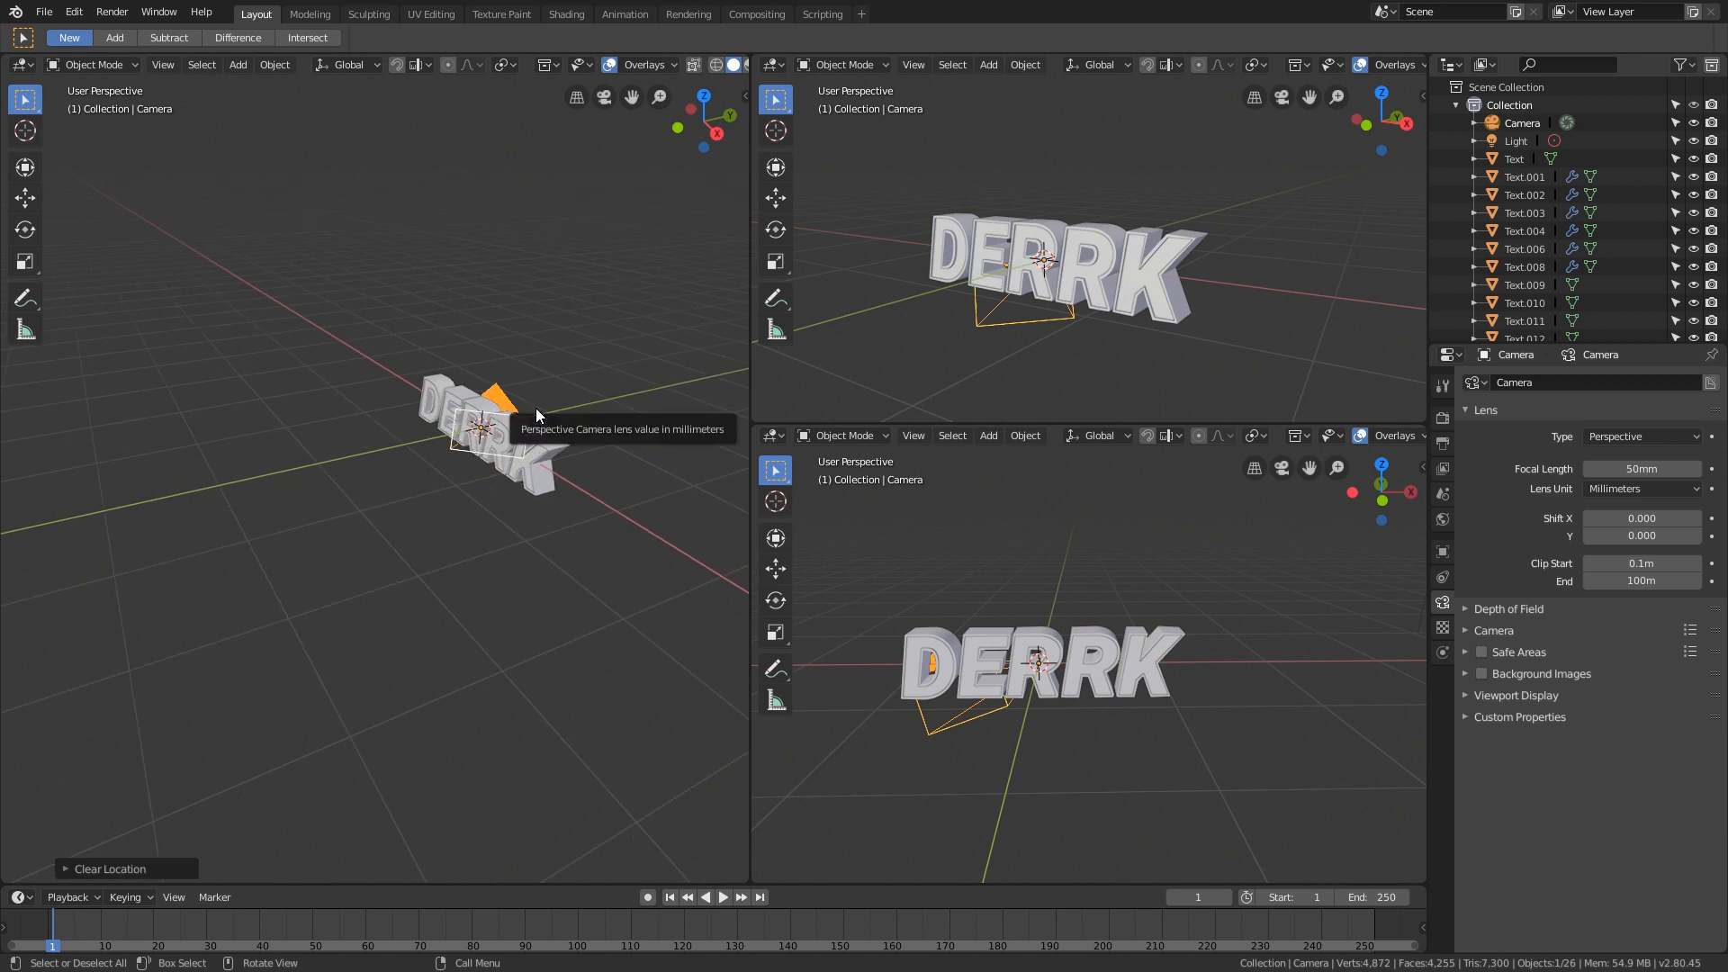
key("alt+r")
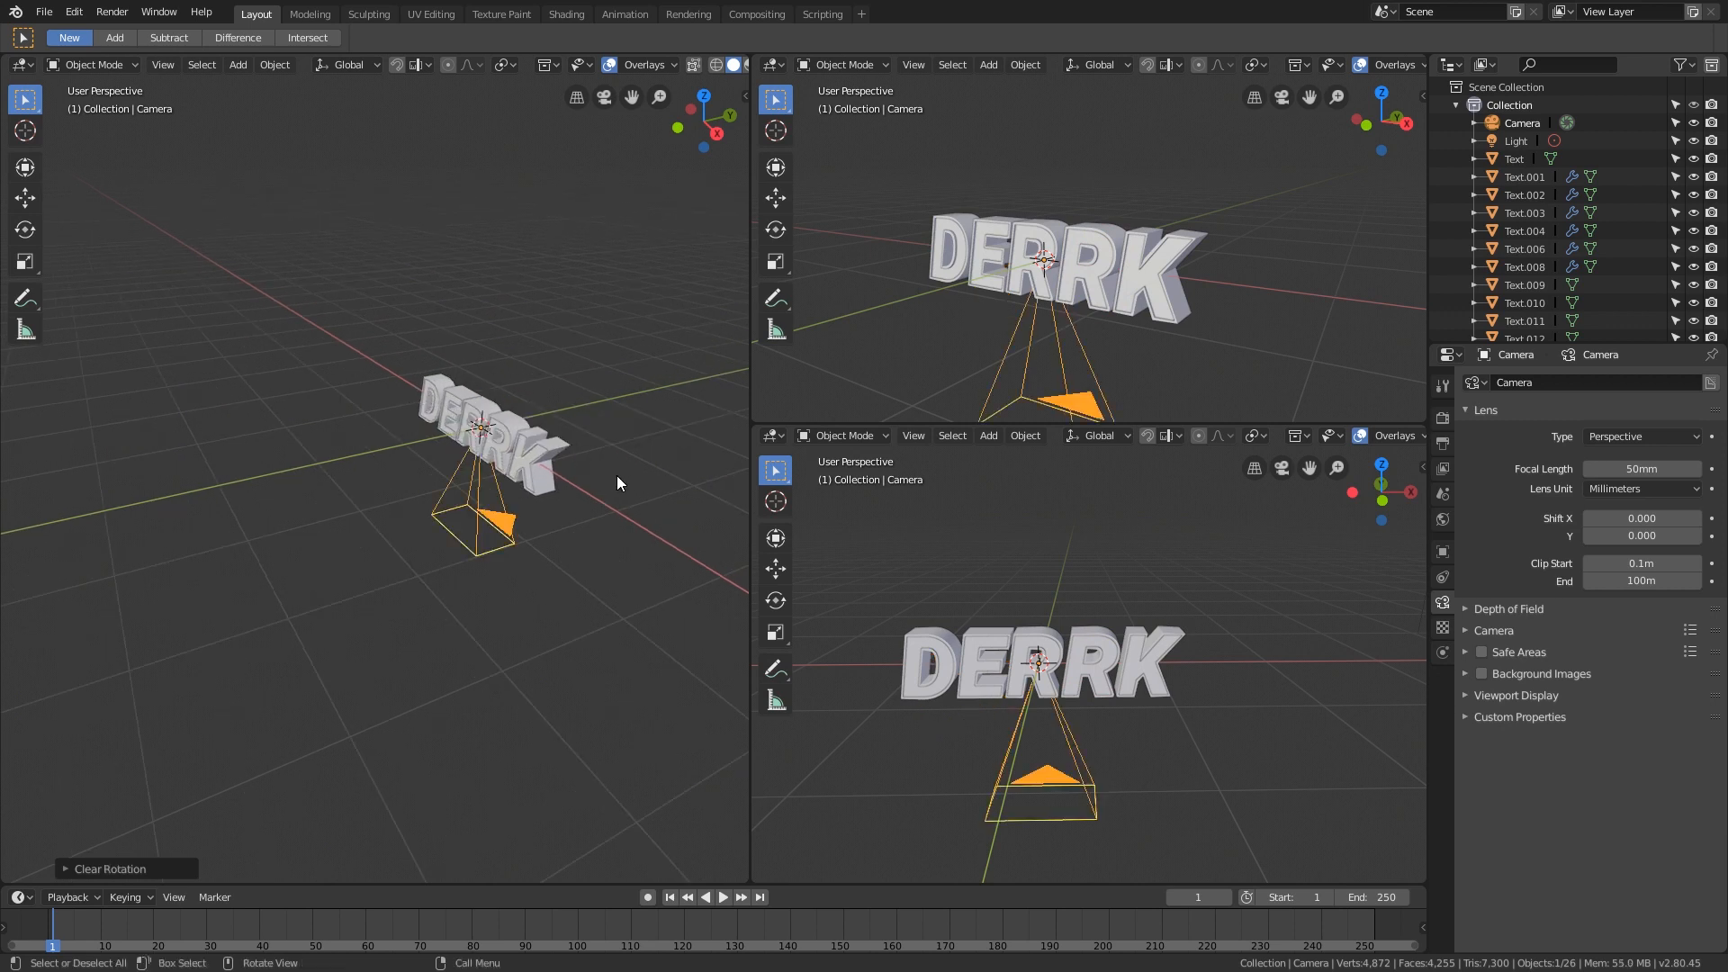
Step: Rotate the camera about the global X axis to face the text and move it along negative Y in front of it
key("r")
key("x")
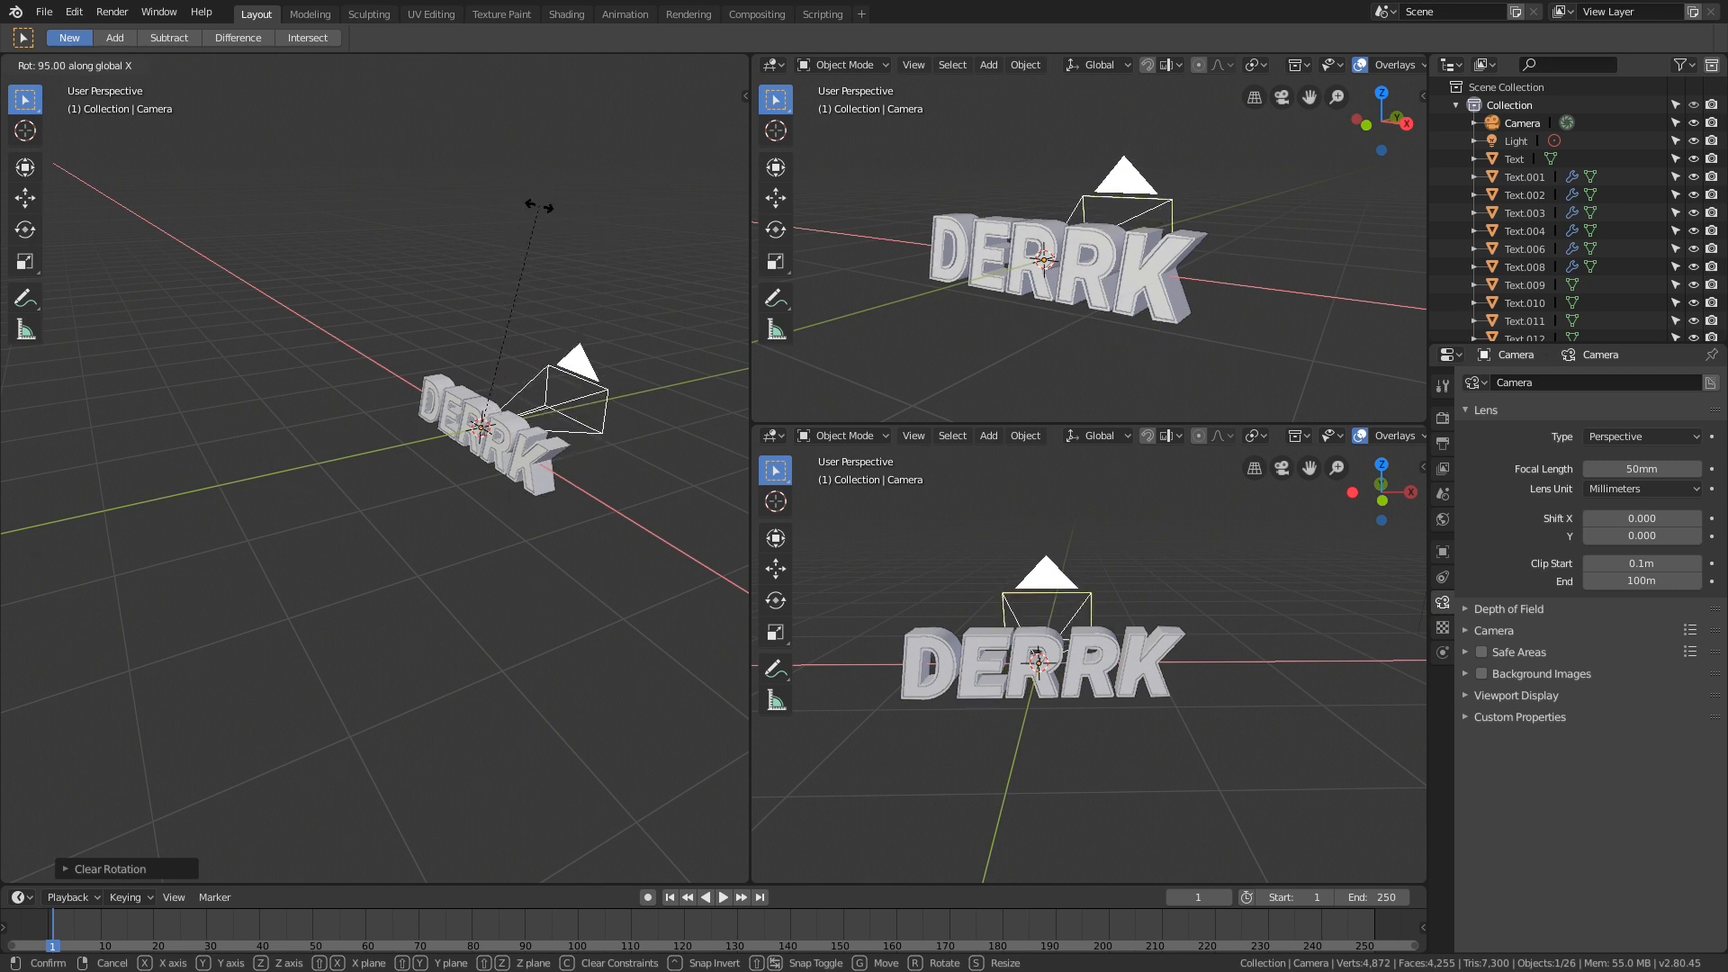
left_click(623, 279)
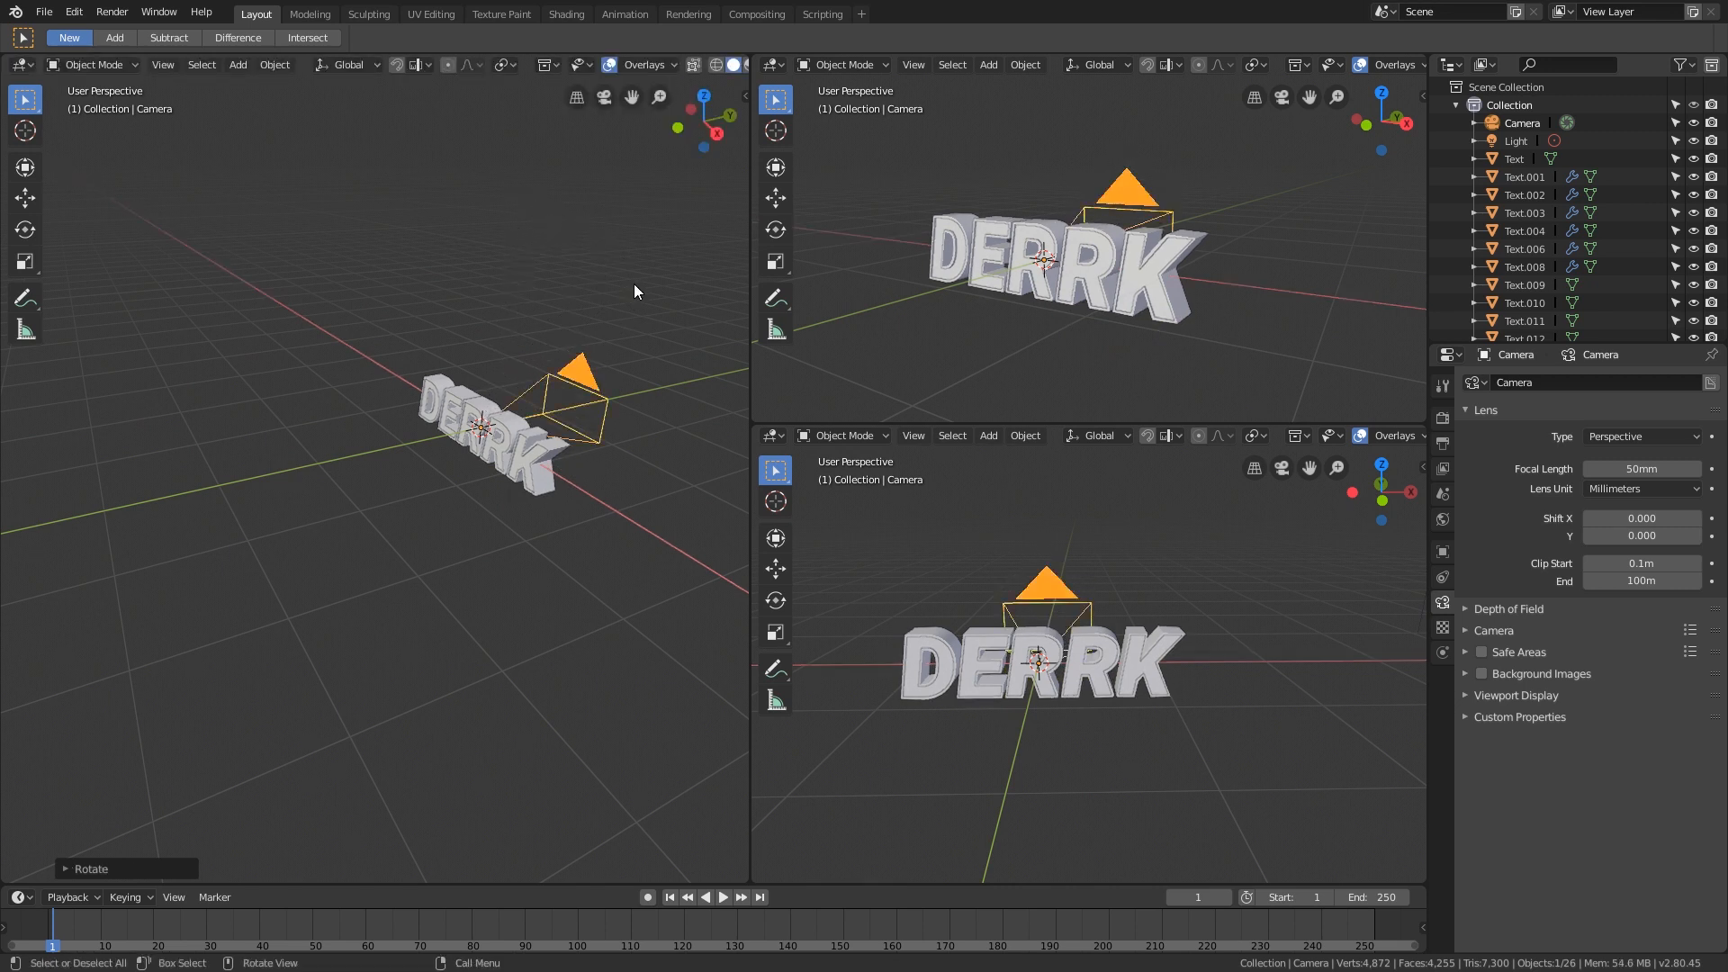
key("g")
key("y")
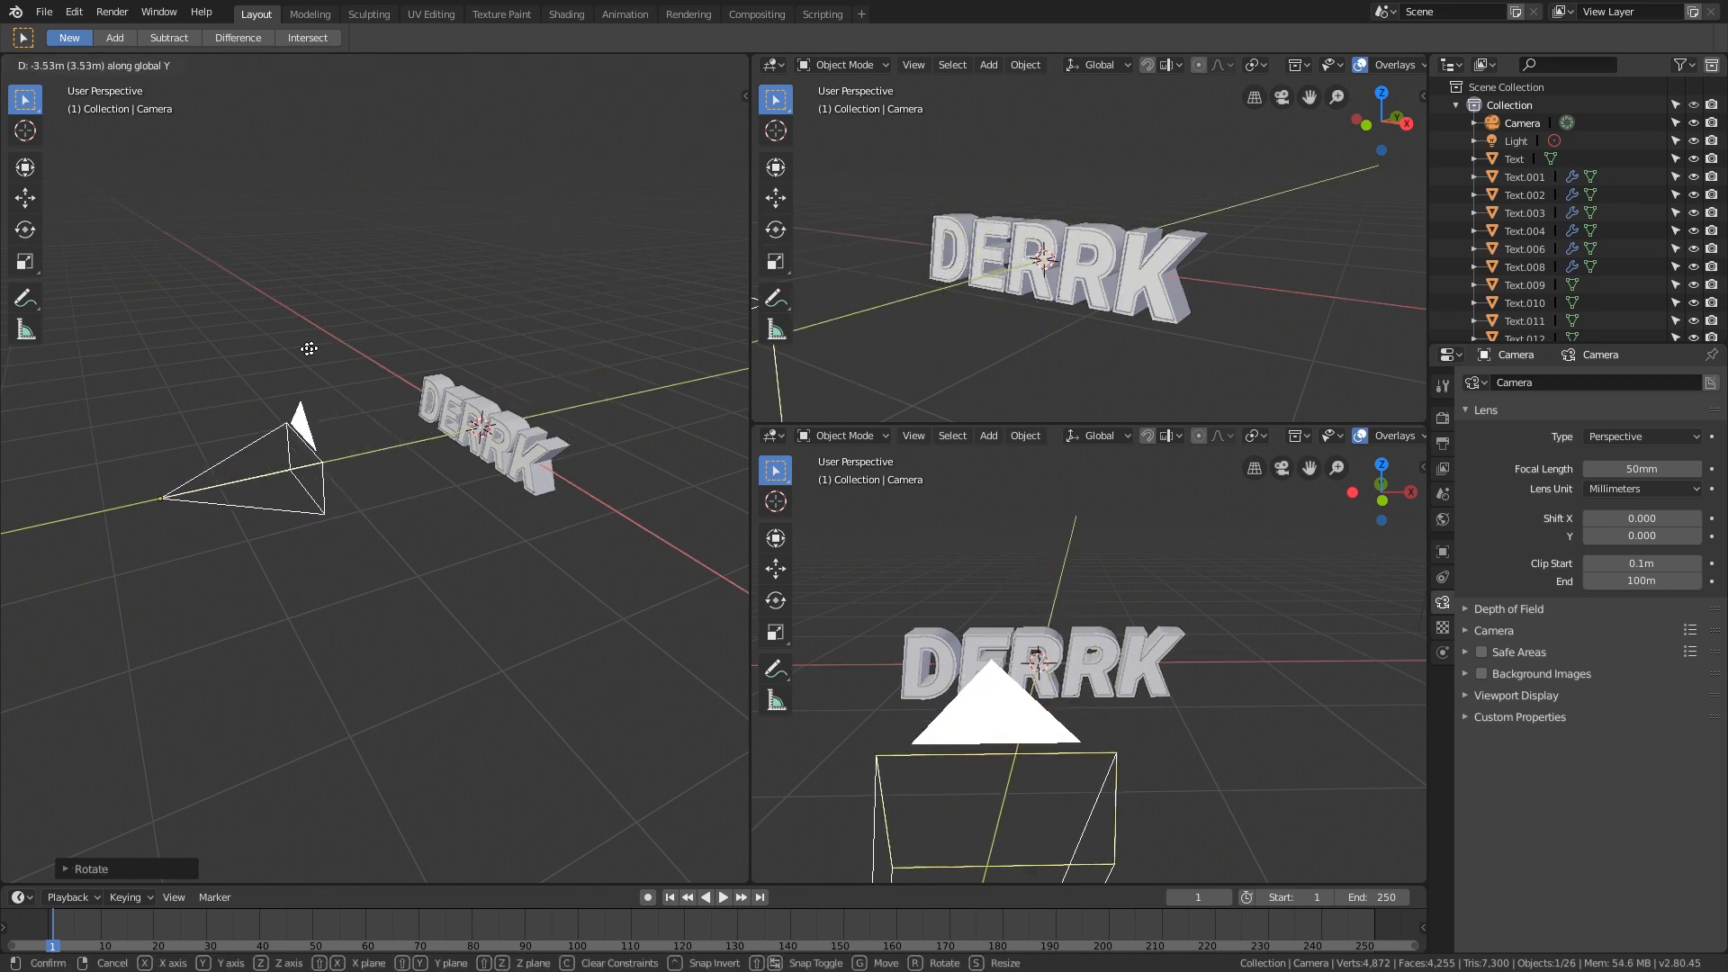
left_click(223, 359)
Step: Show the camera's view in the lower viewport and fine-tune the camera's distance along global Y to frame the text
middle_click_drag(1022, 668, 1115, 596)
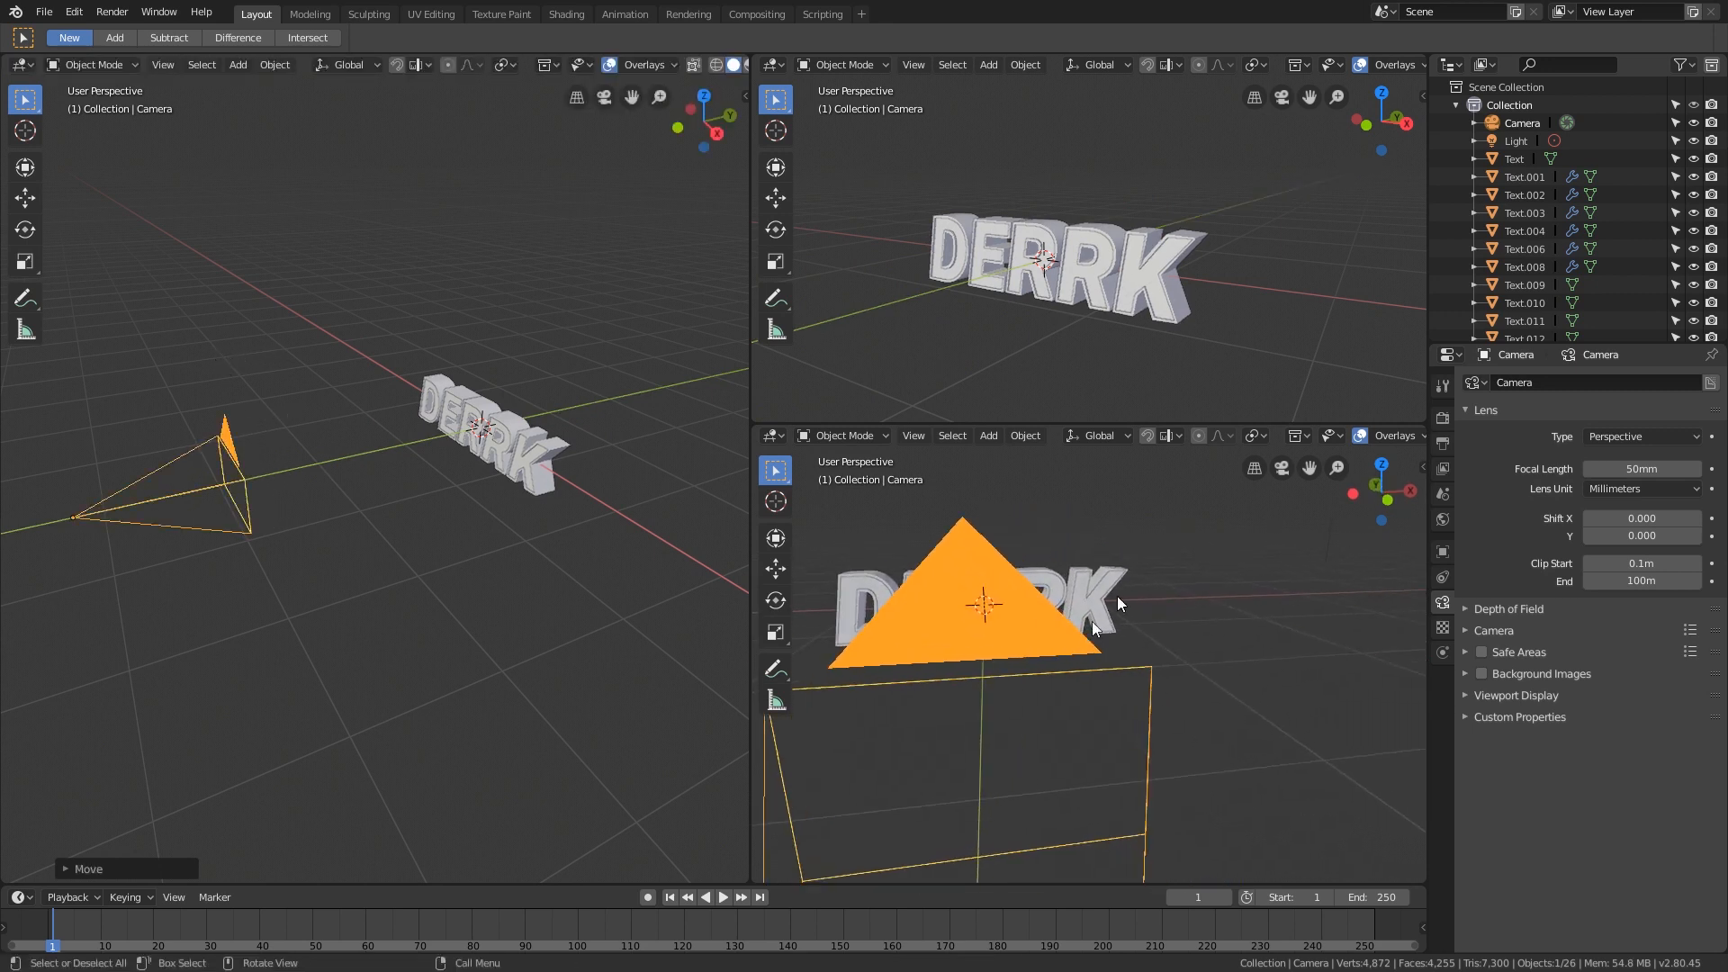
left_click(1279, 468)
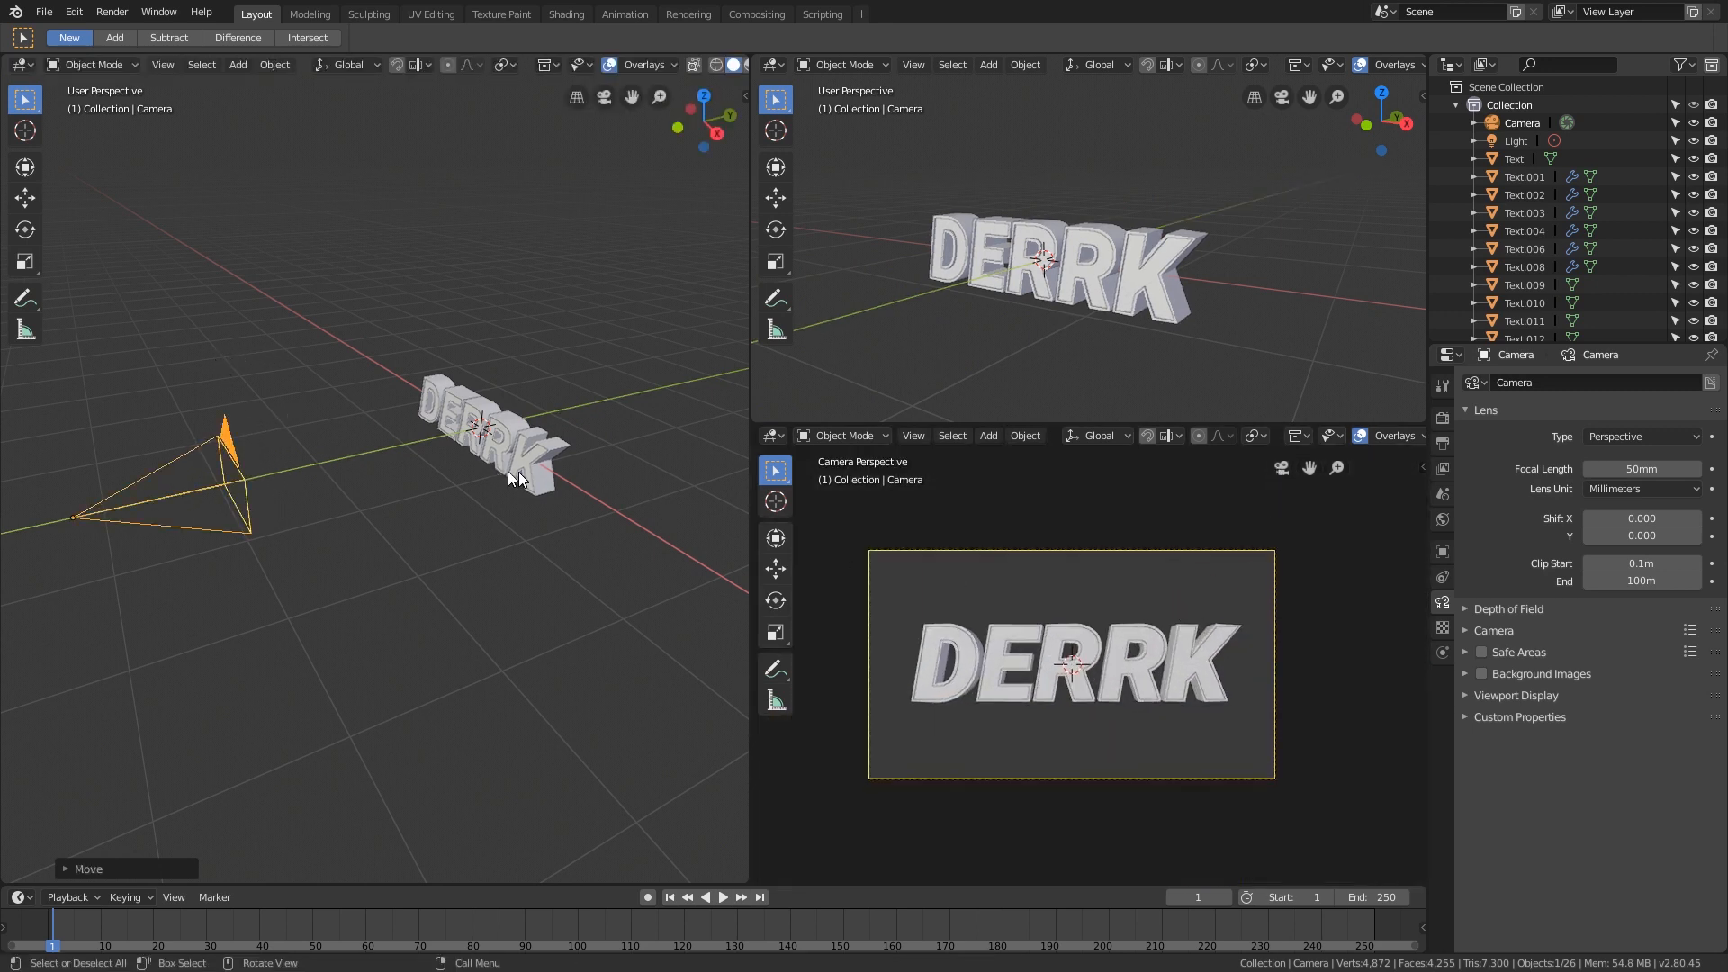
key("g")
key("y")
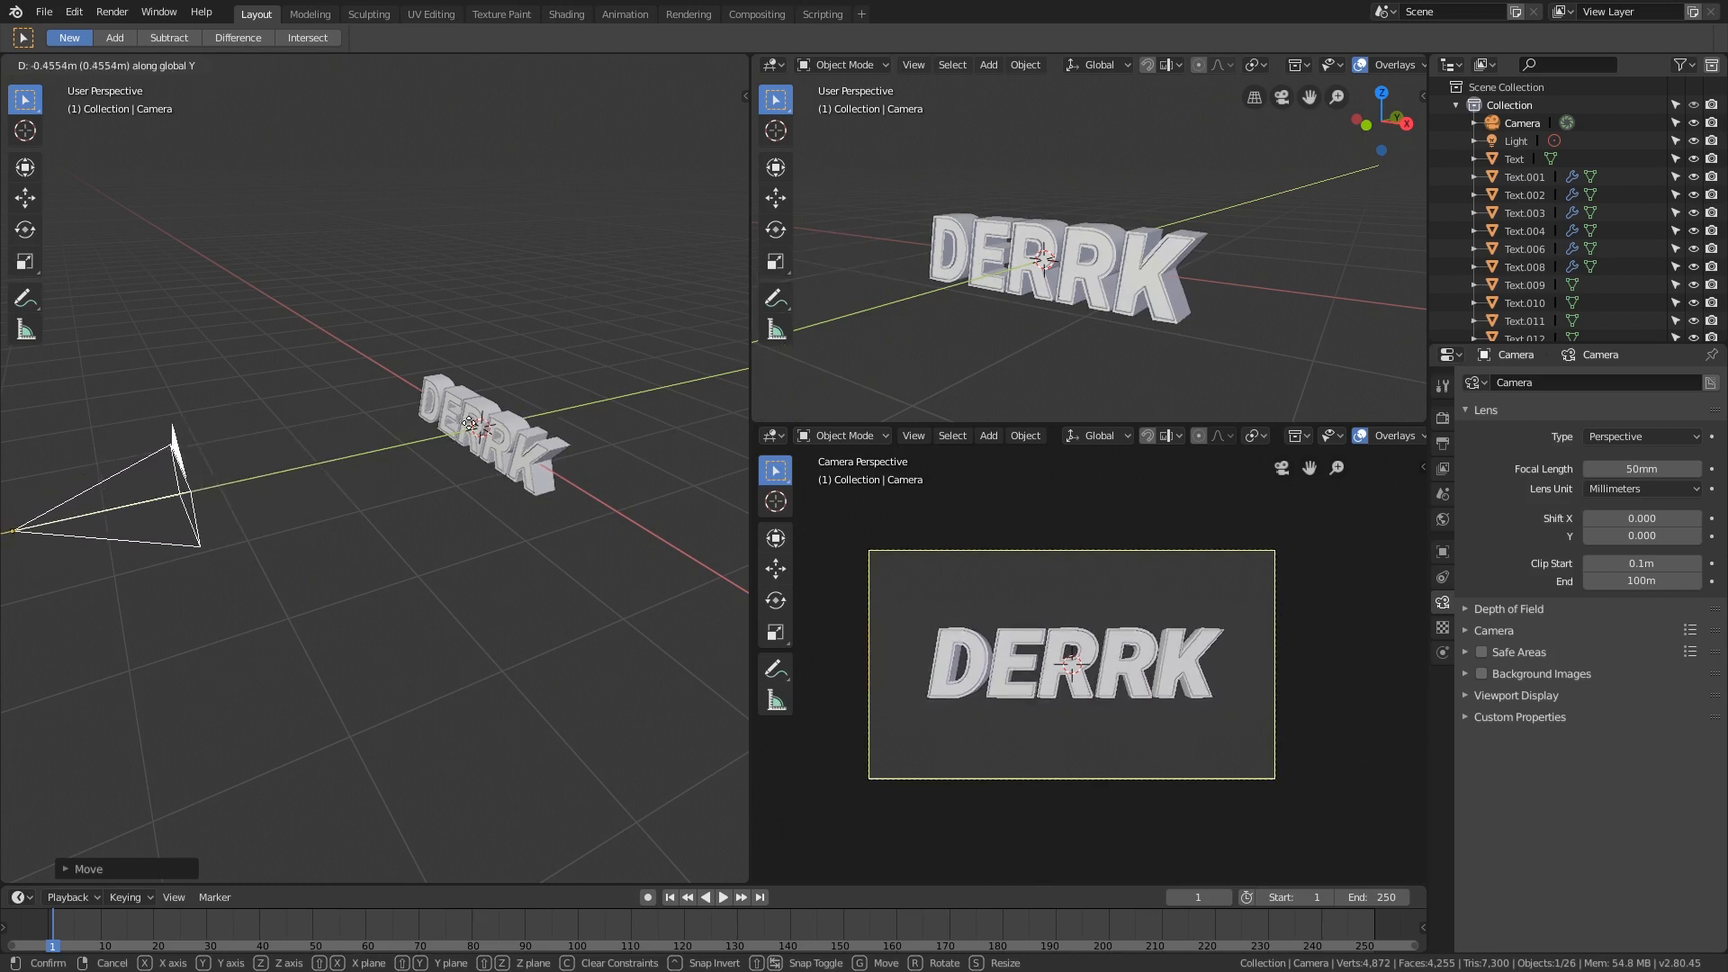
left_click(526, 413)
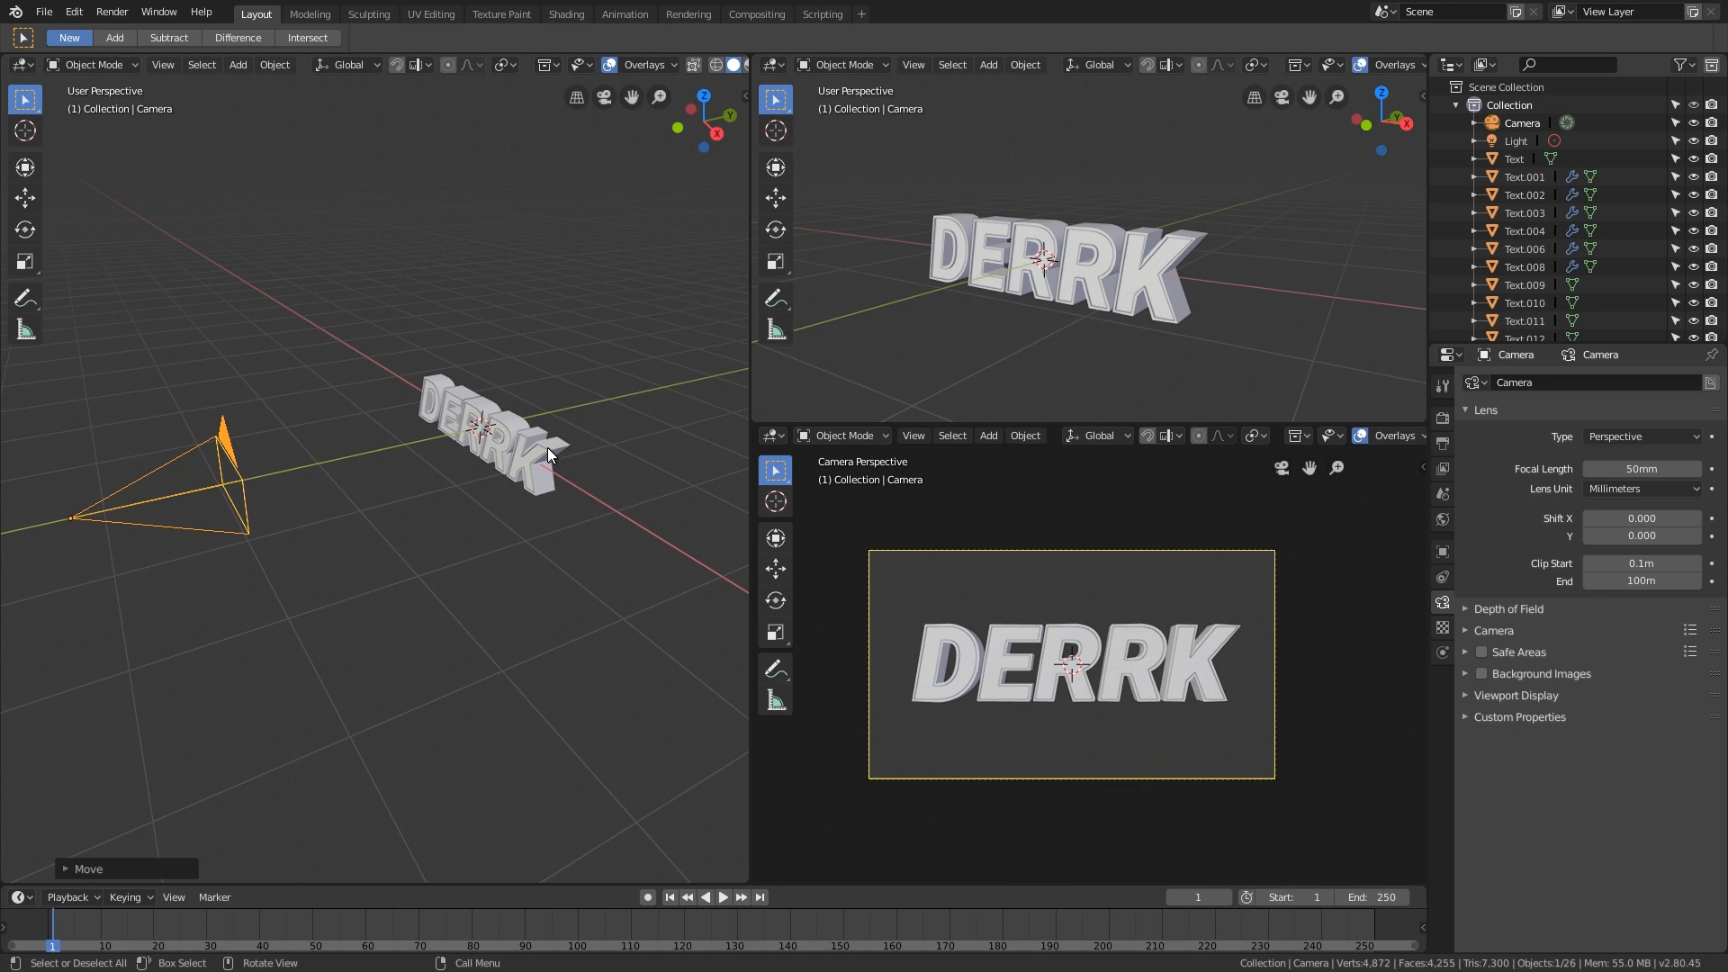
Step: Preview the camera view in Rendered shading and in LookDev shading, examining the text up close
scroll(1331, 436, "down", 4)
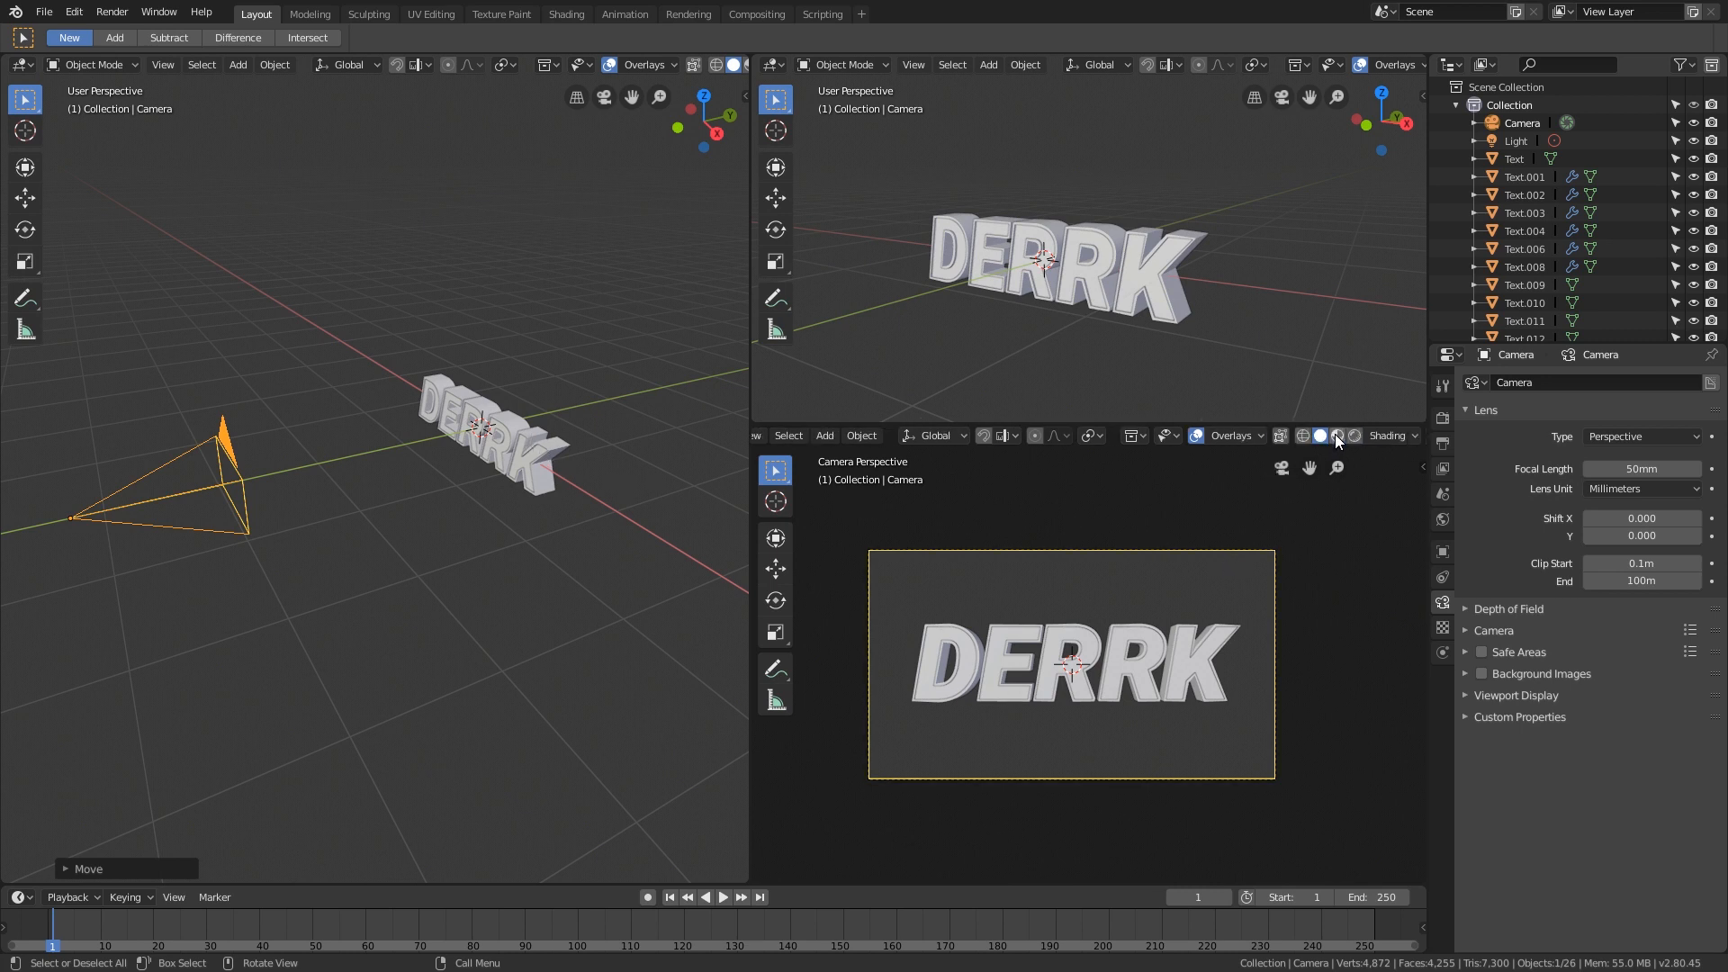
left_click(1354, 432)
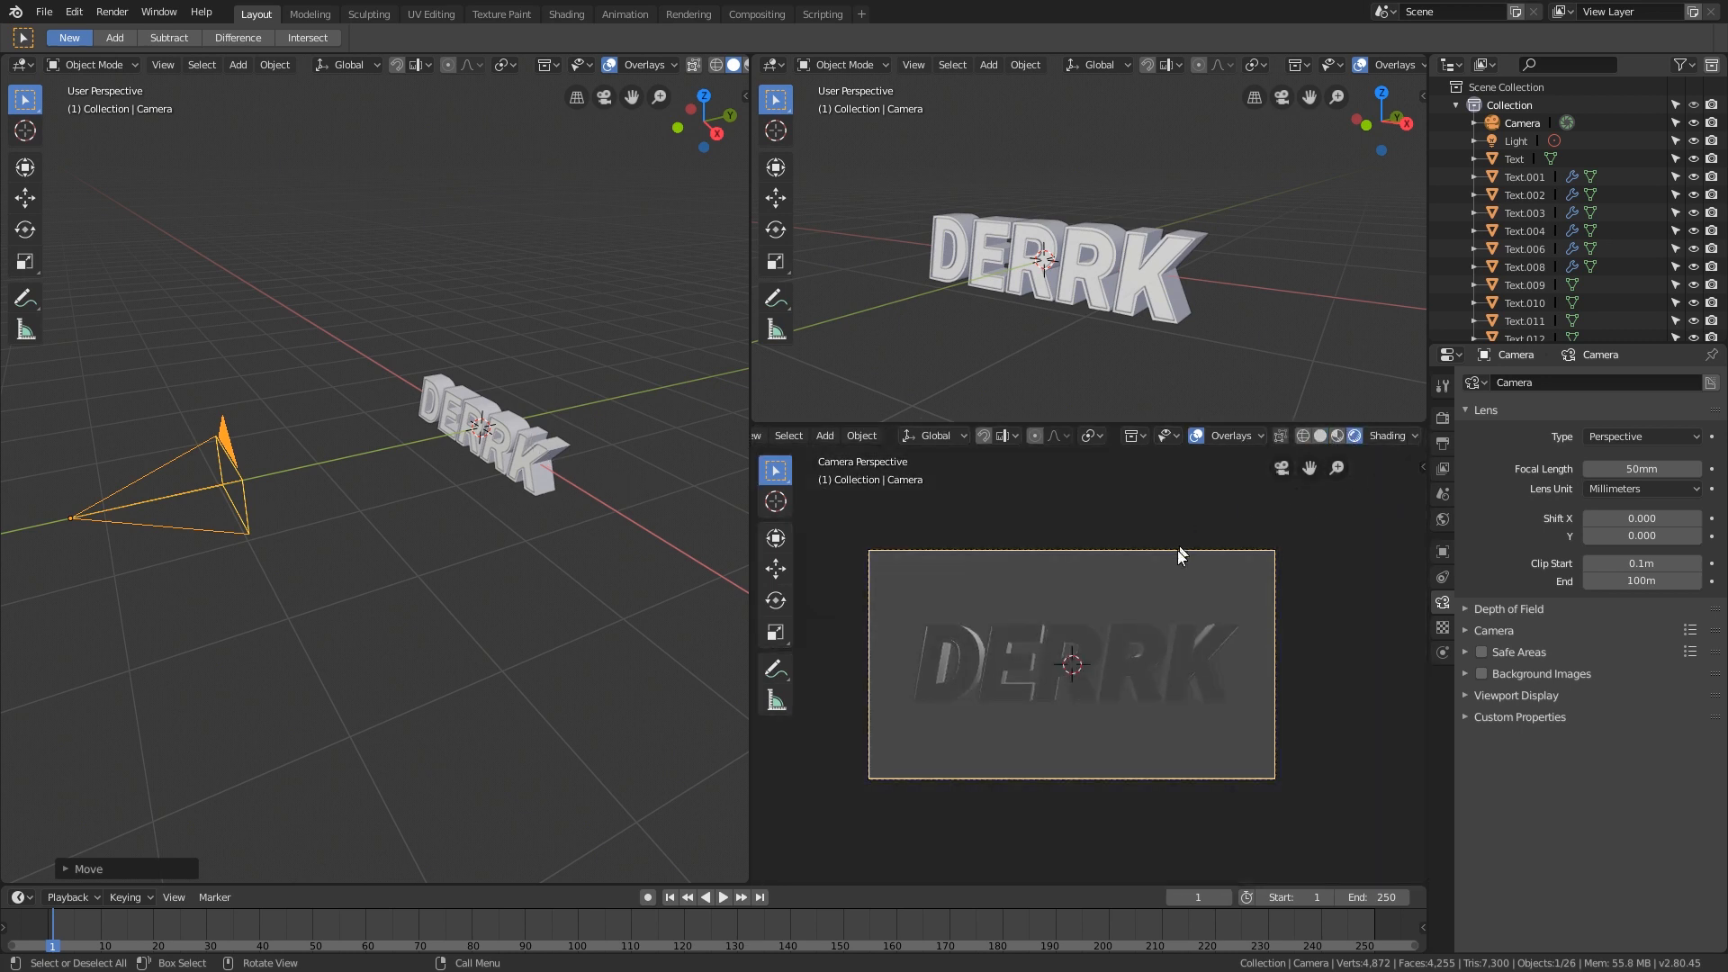
scroll(1142, 594, "up", 2)
scroll(557, 378, "down", 3)
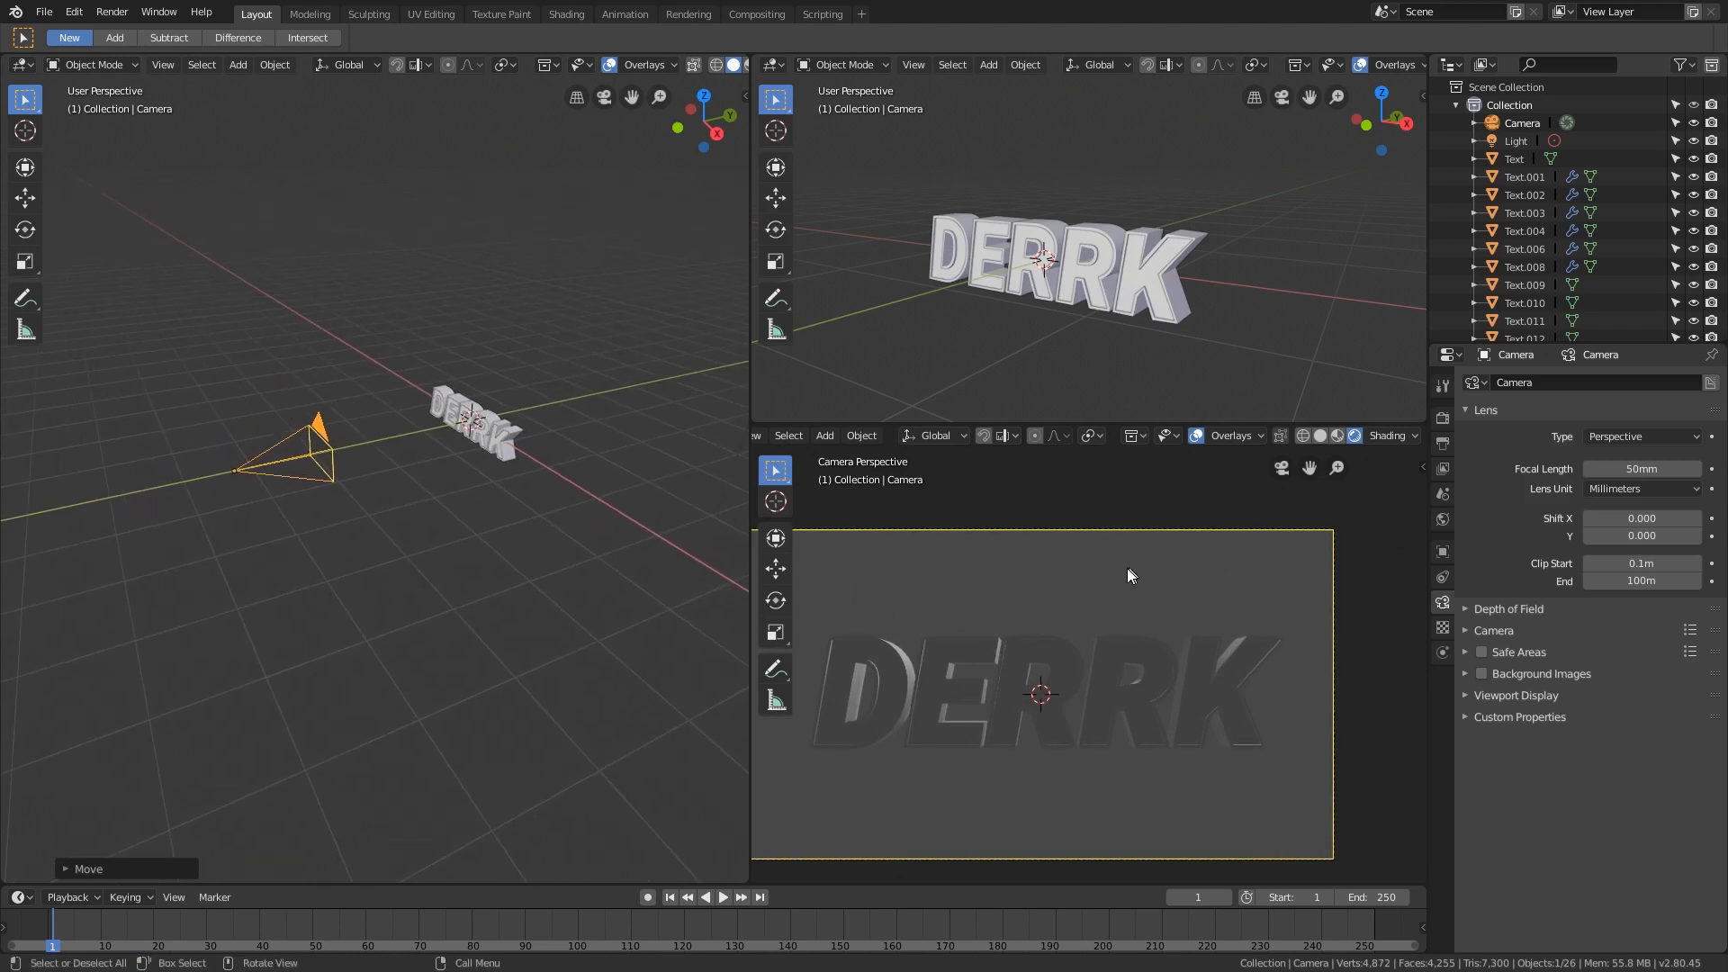
scroll(1131, 574, "up", 1)
left_click(1338, 436)
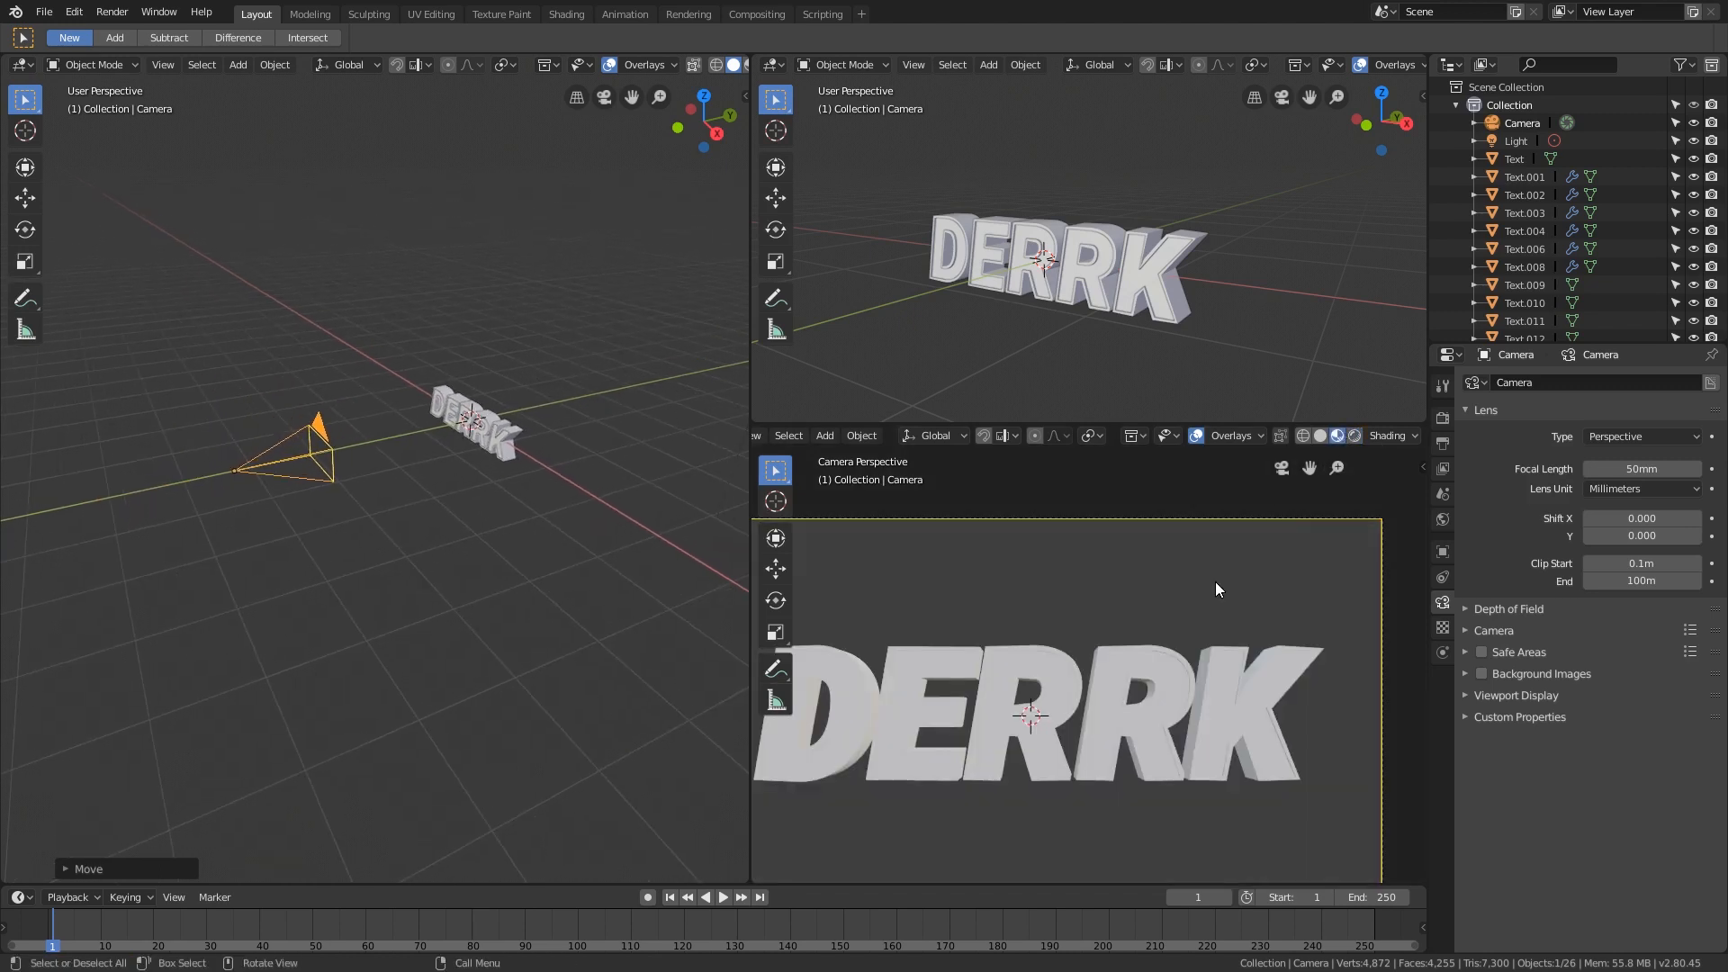
scroll(1098, 684, "down", 1)
scroll(1093, 718, "up", 2)
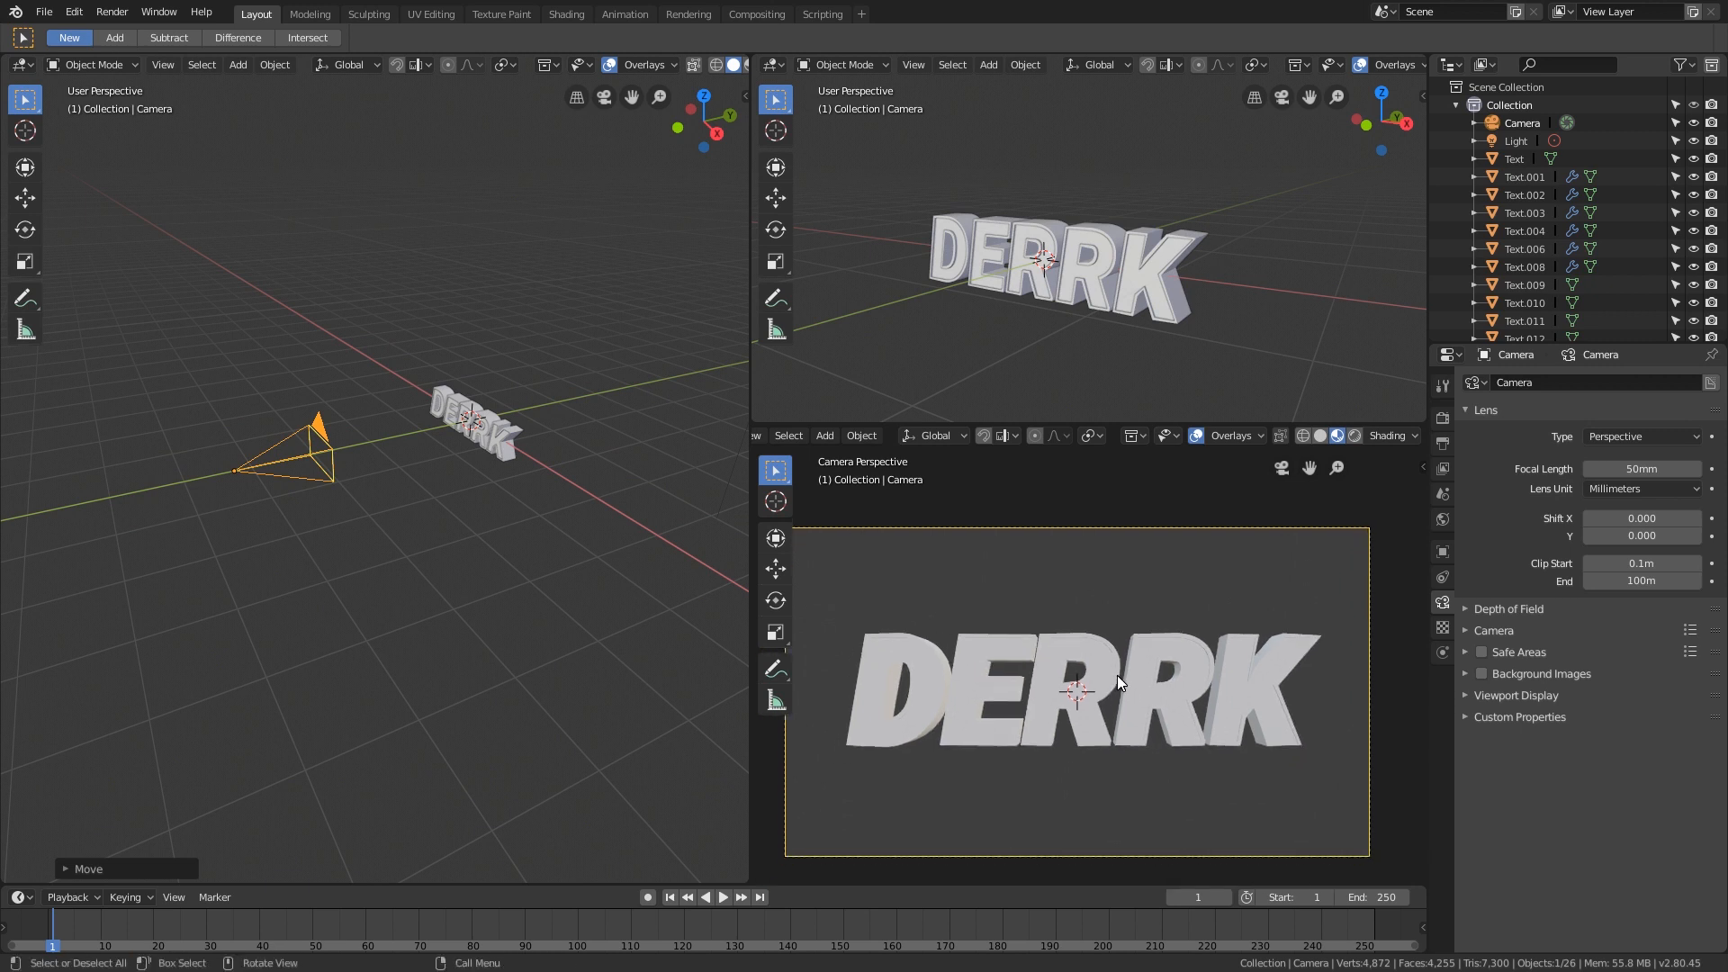
scroll(579, 290, "down", 2)
Step: Select the point light and move it down close to the text
left_click(650, 230)
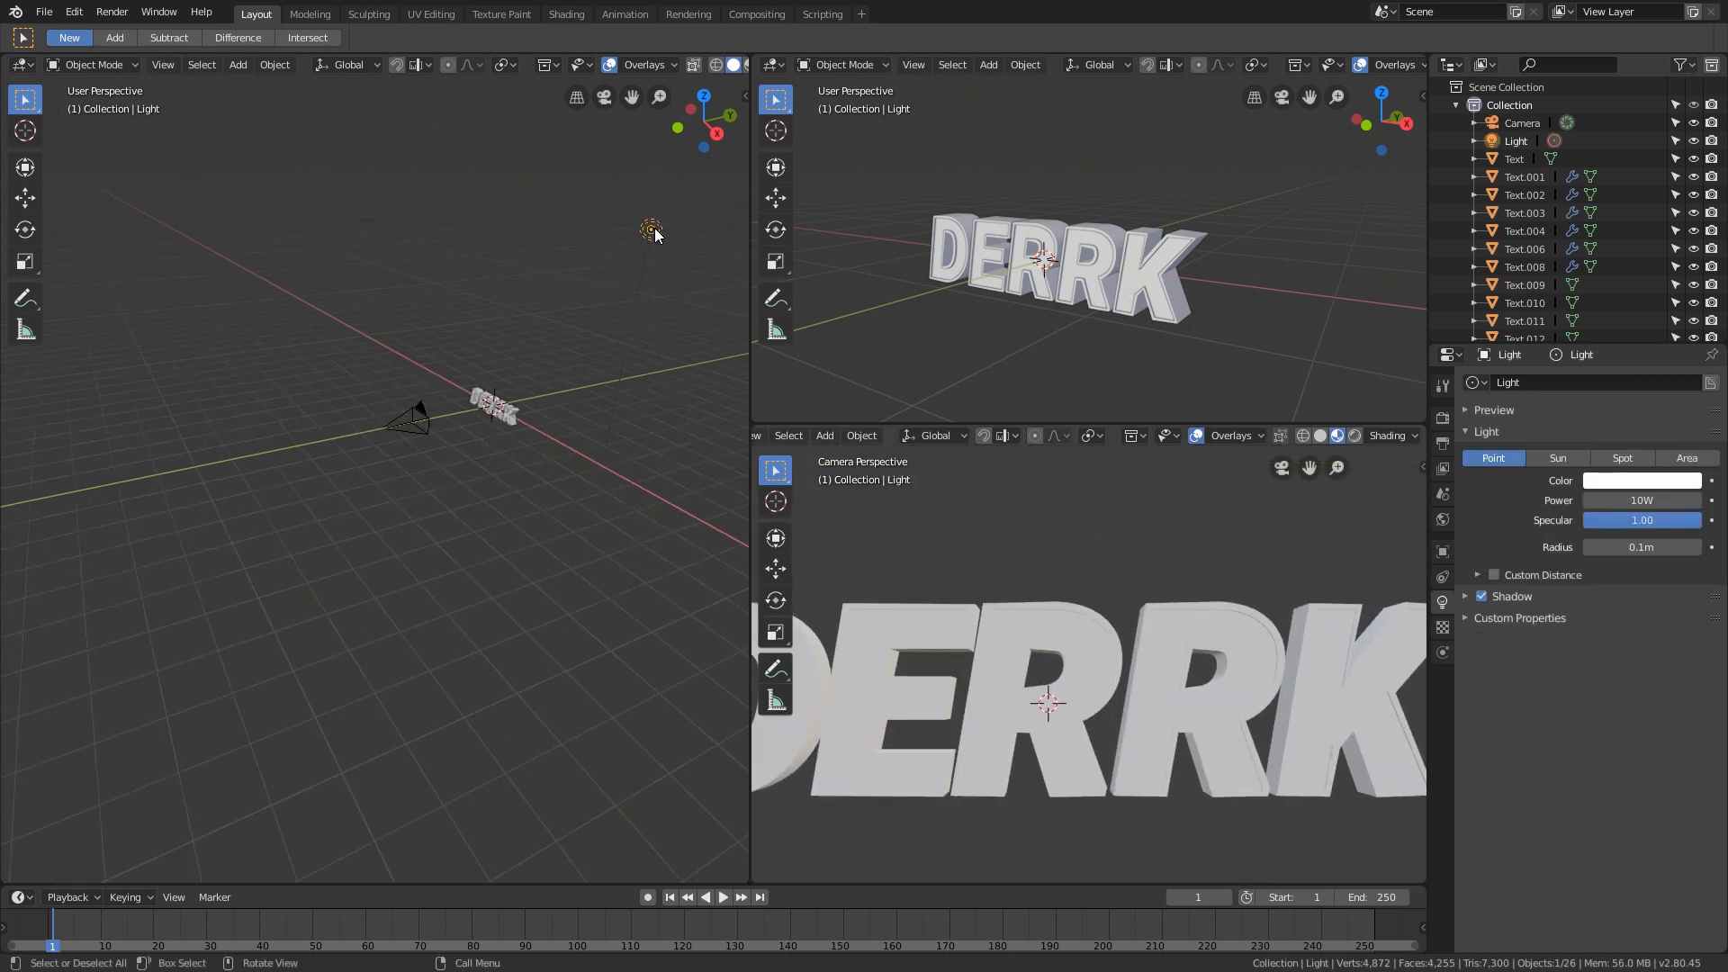
key("g")
left_click(632, 468)
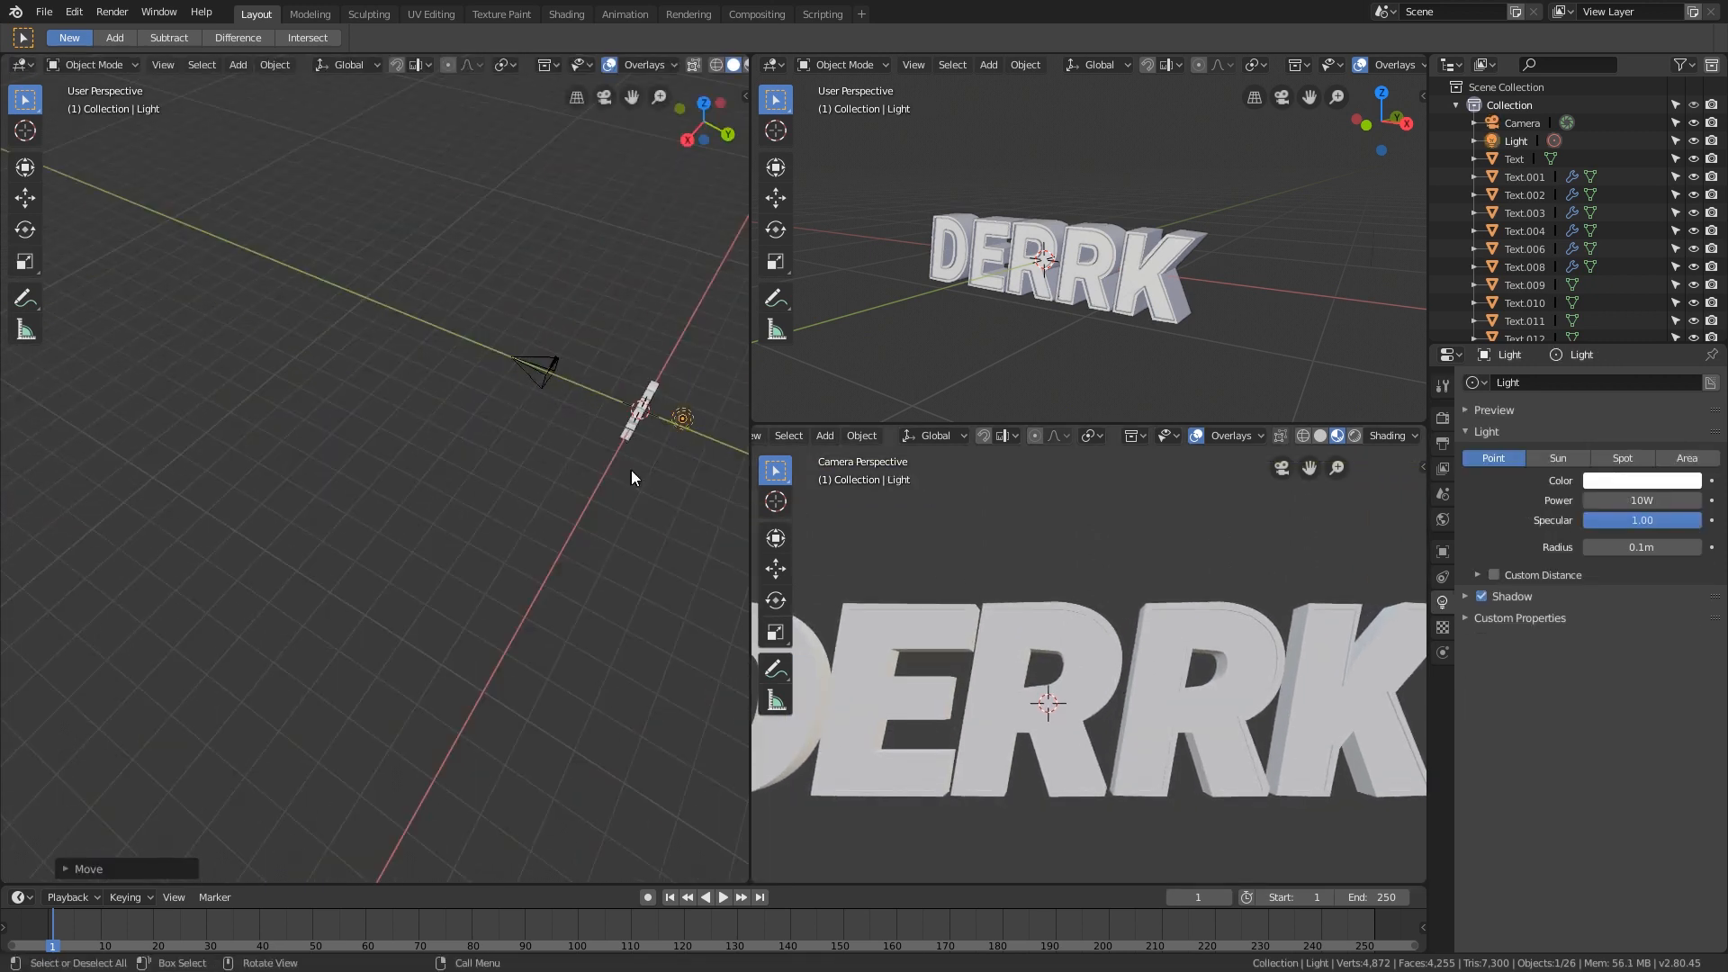
middle_click_drag(629, 470, 565, 345)
key("g")
left_click(648, 378)
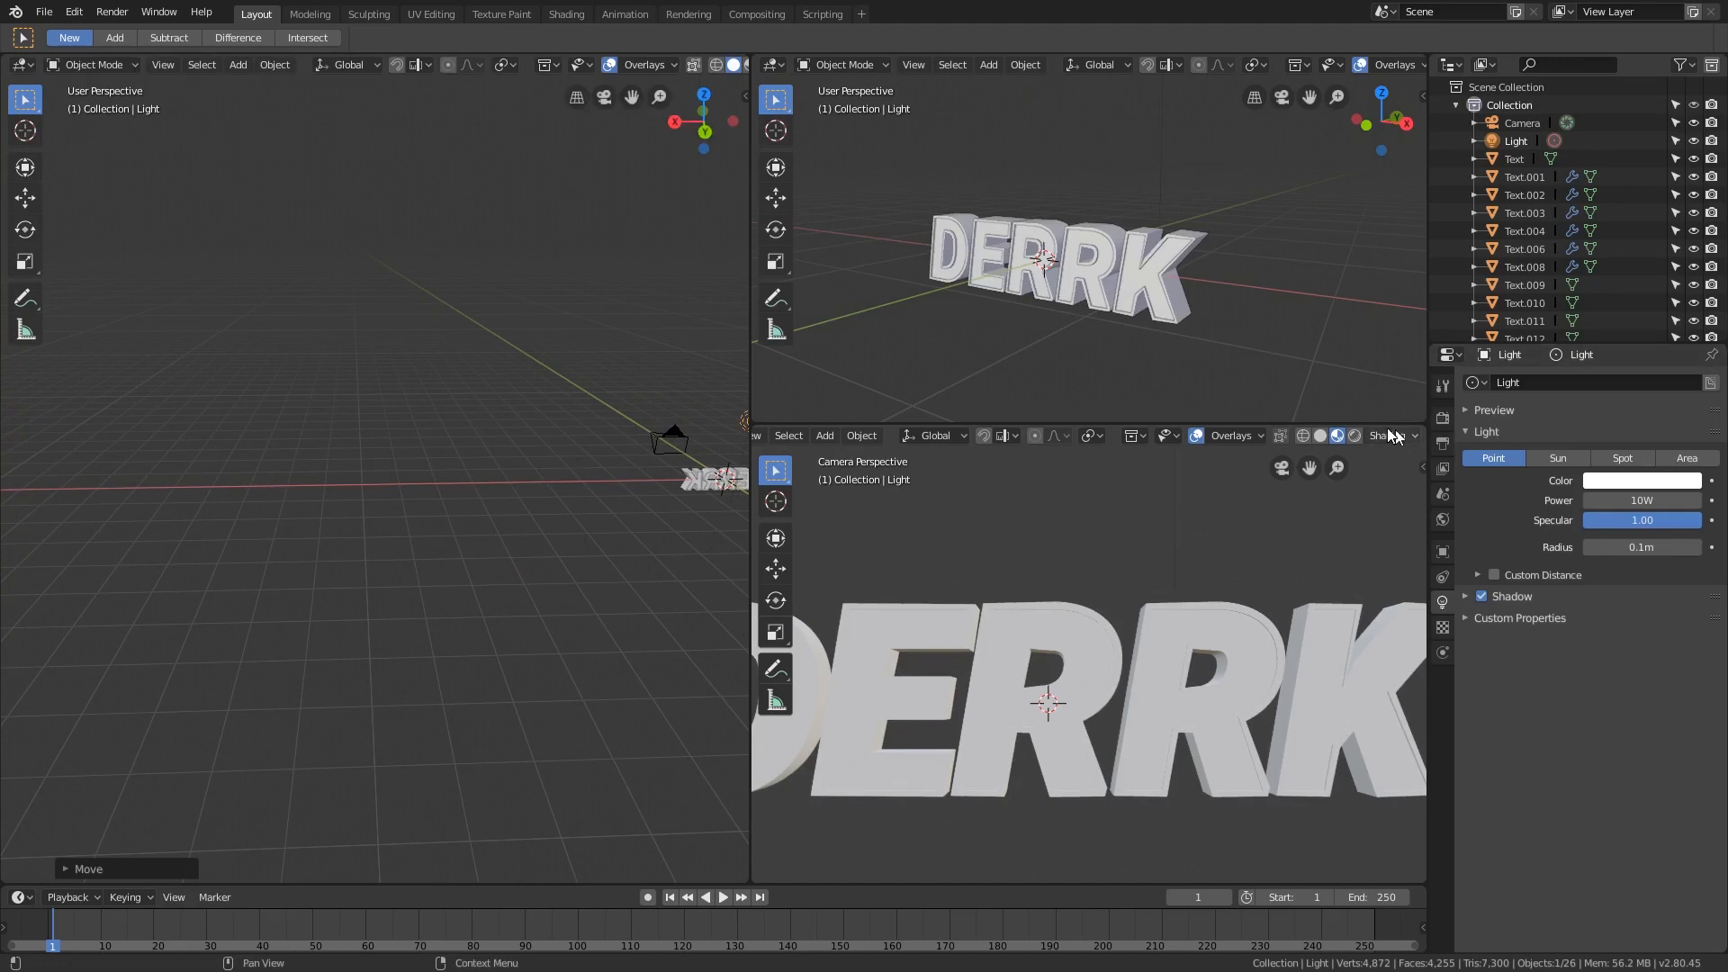
Step: Set the camera view to Rendered shading and reposition the point light just above the text to light its front
left_click(1355, 435)
mouse_move(598, 553)
middle_mouse_down()
mouse_move(585, 570)
mouse_move(29, 495)
middle_mouse_up()
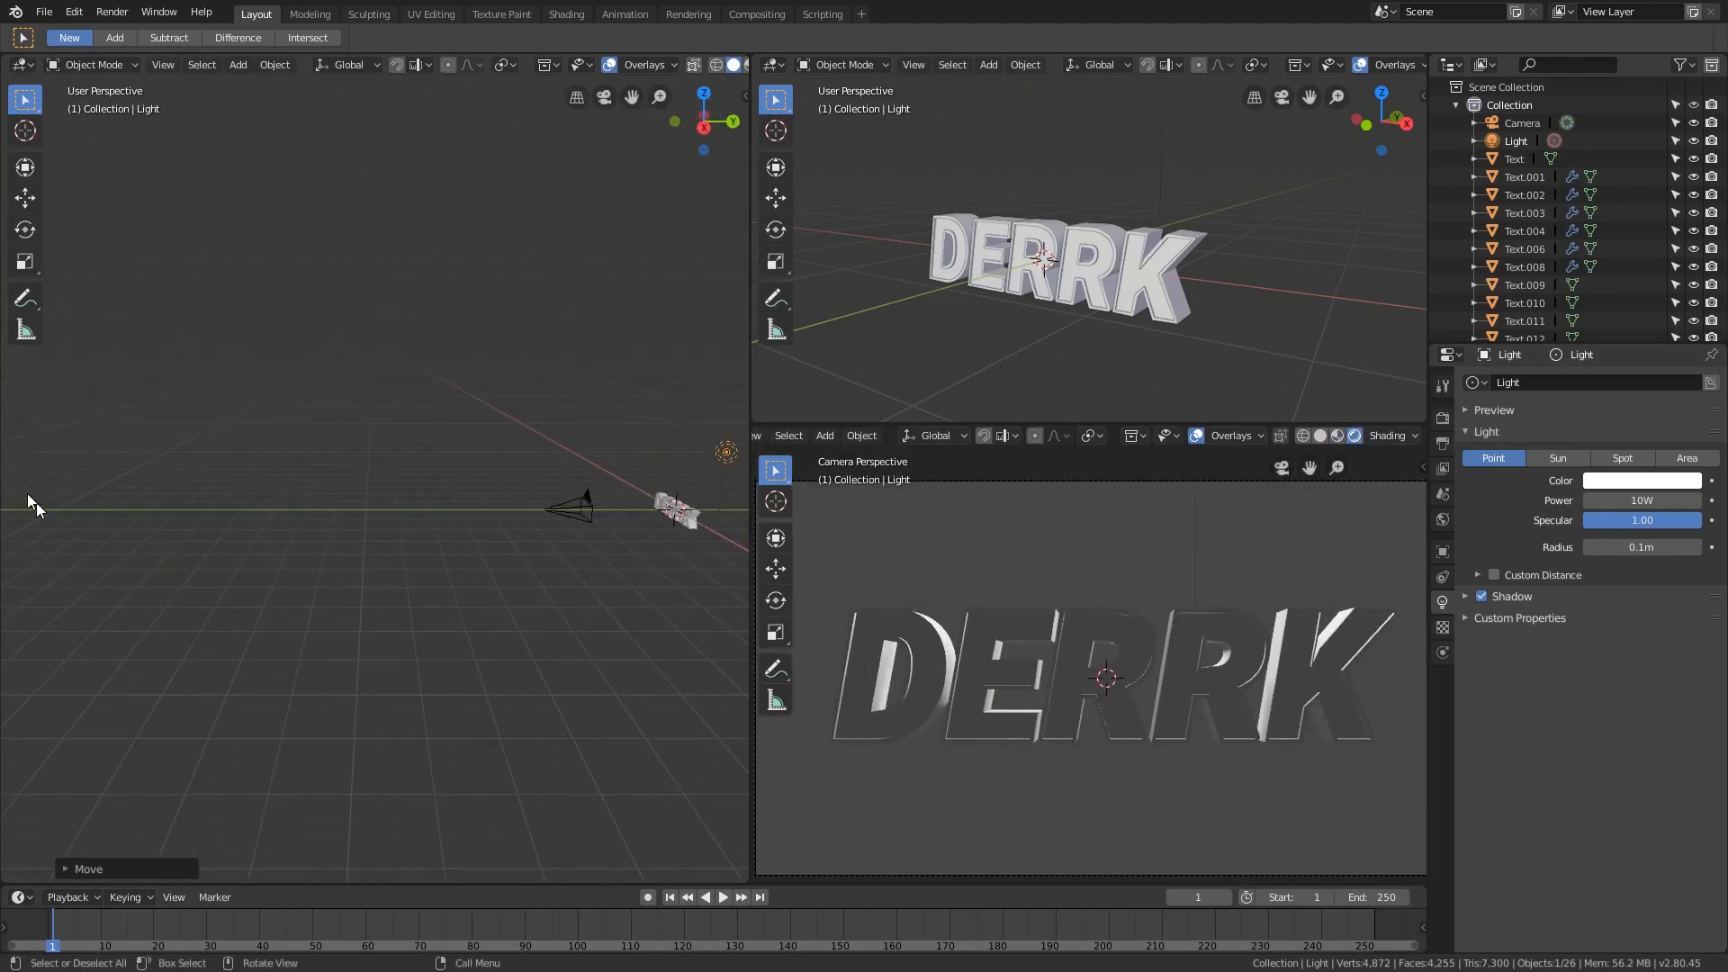
key("g")
left_click(616, 512)
key("g")
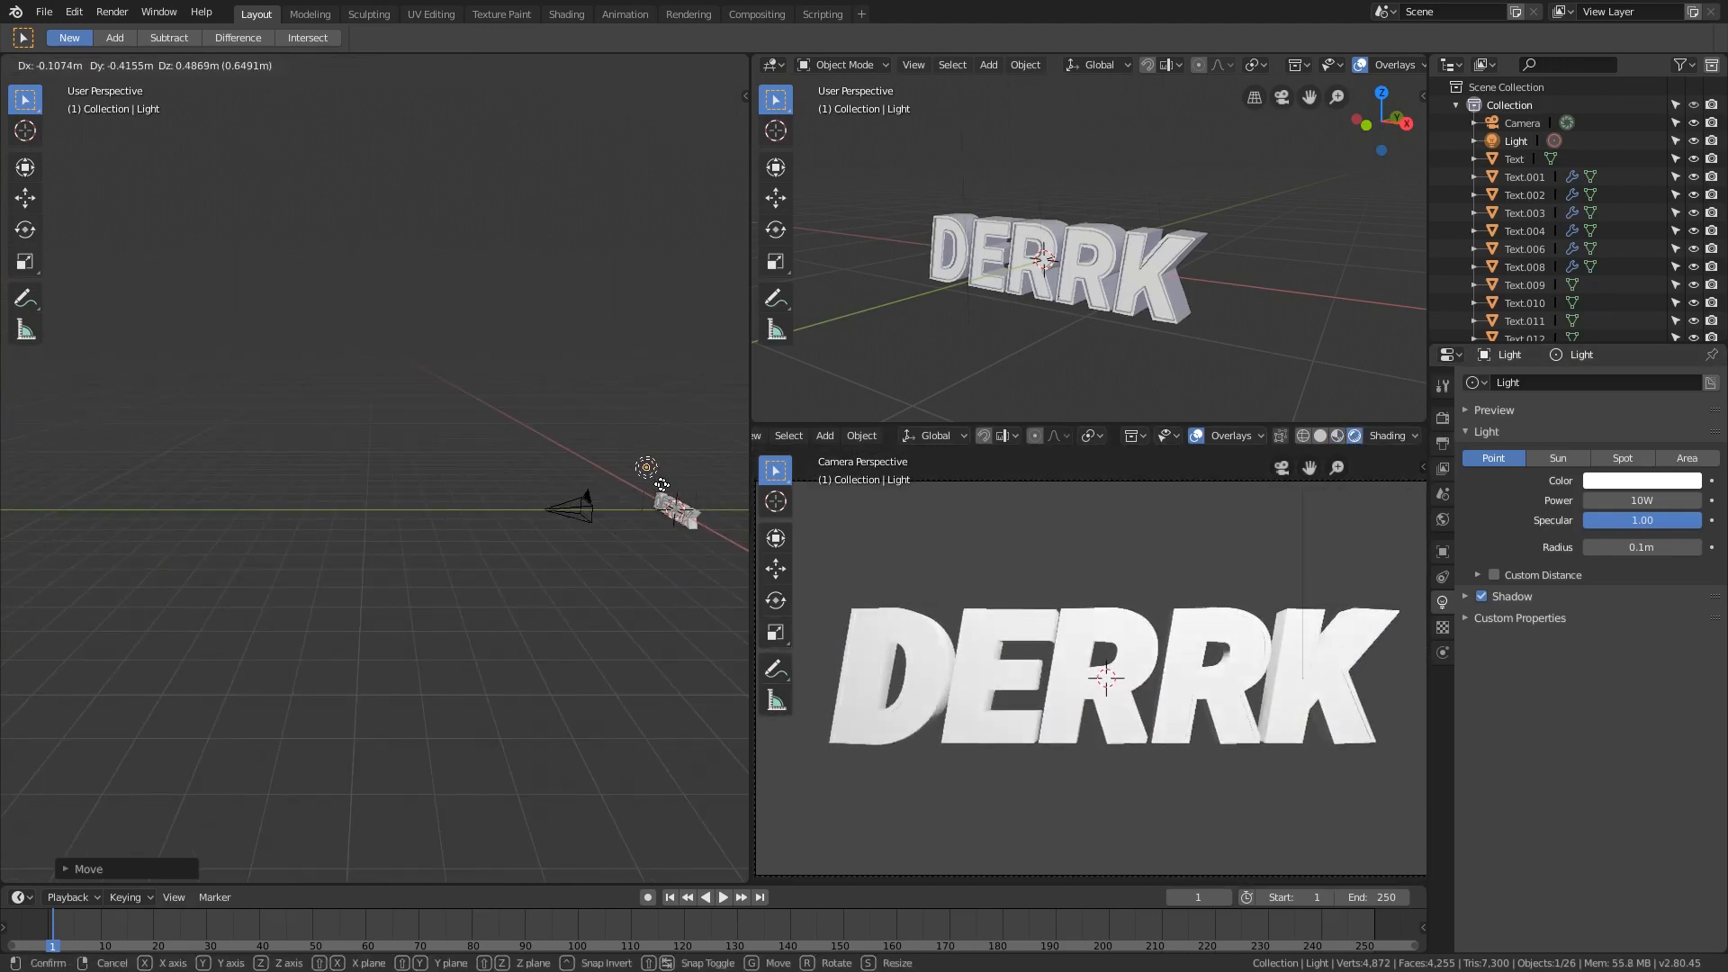
left_click(686, 432)
Step: Change the upper of the two stacked viewports to a Shader Editor
scroll(1144, 163, "up", 1)
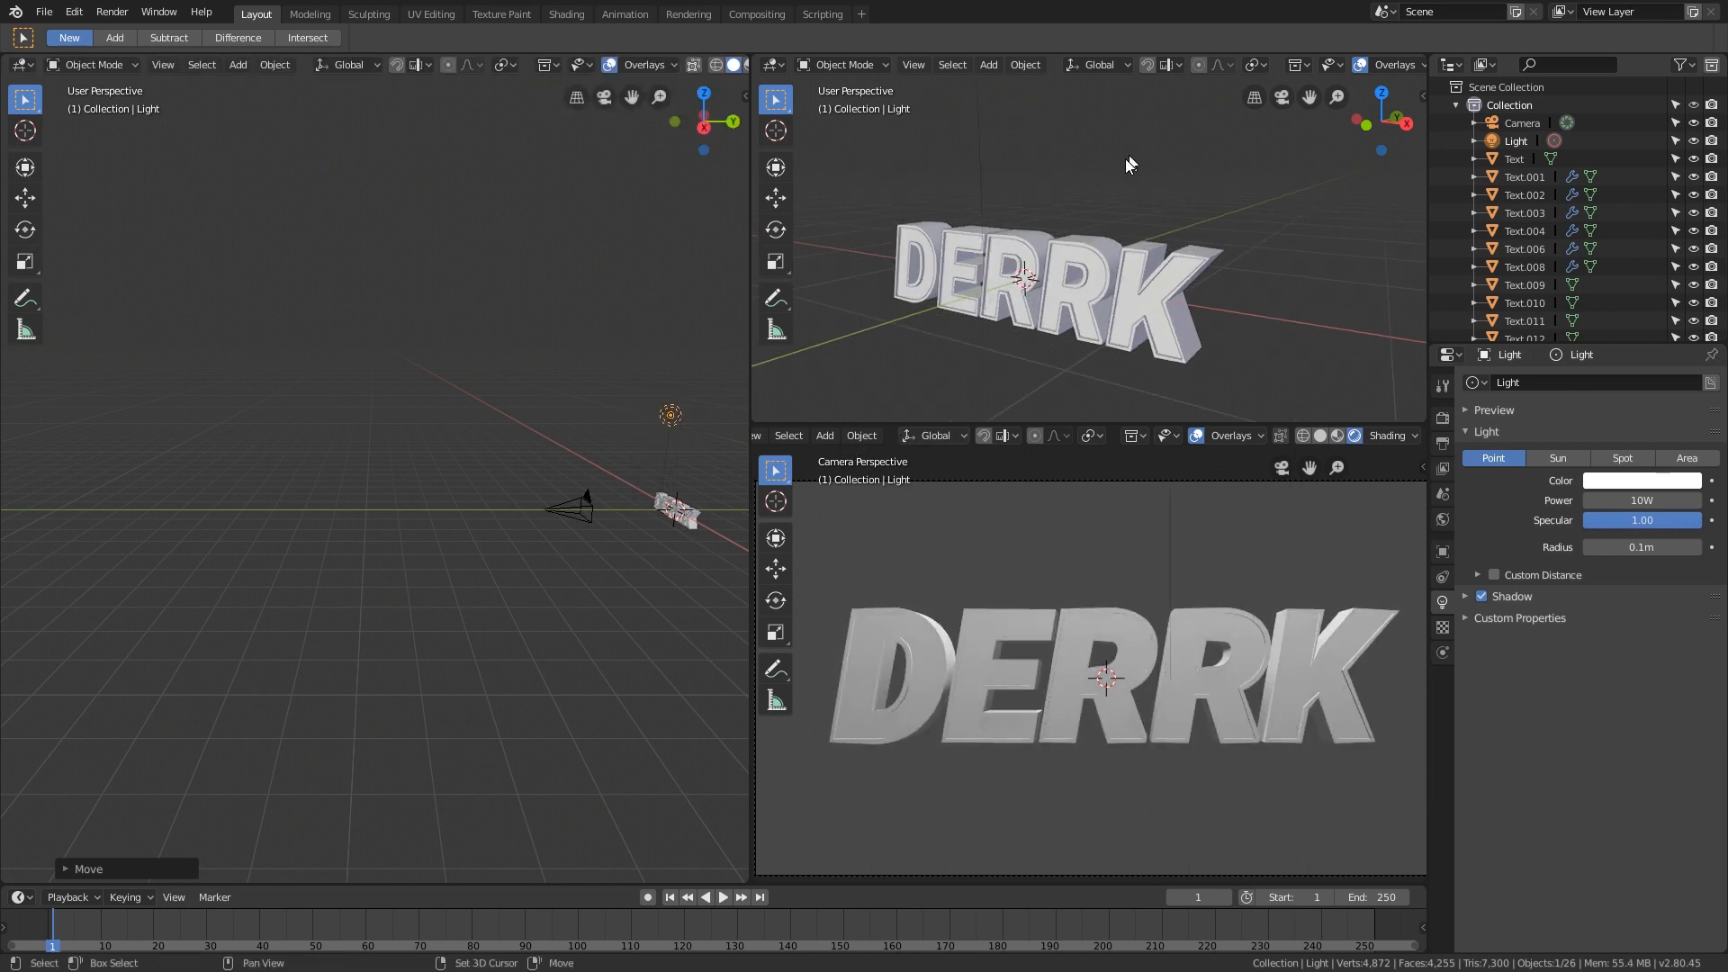
middle_click_drag(1127, 161, 1082, 173, "shift")
left_click(779, 68)
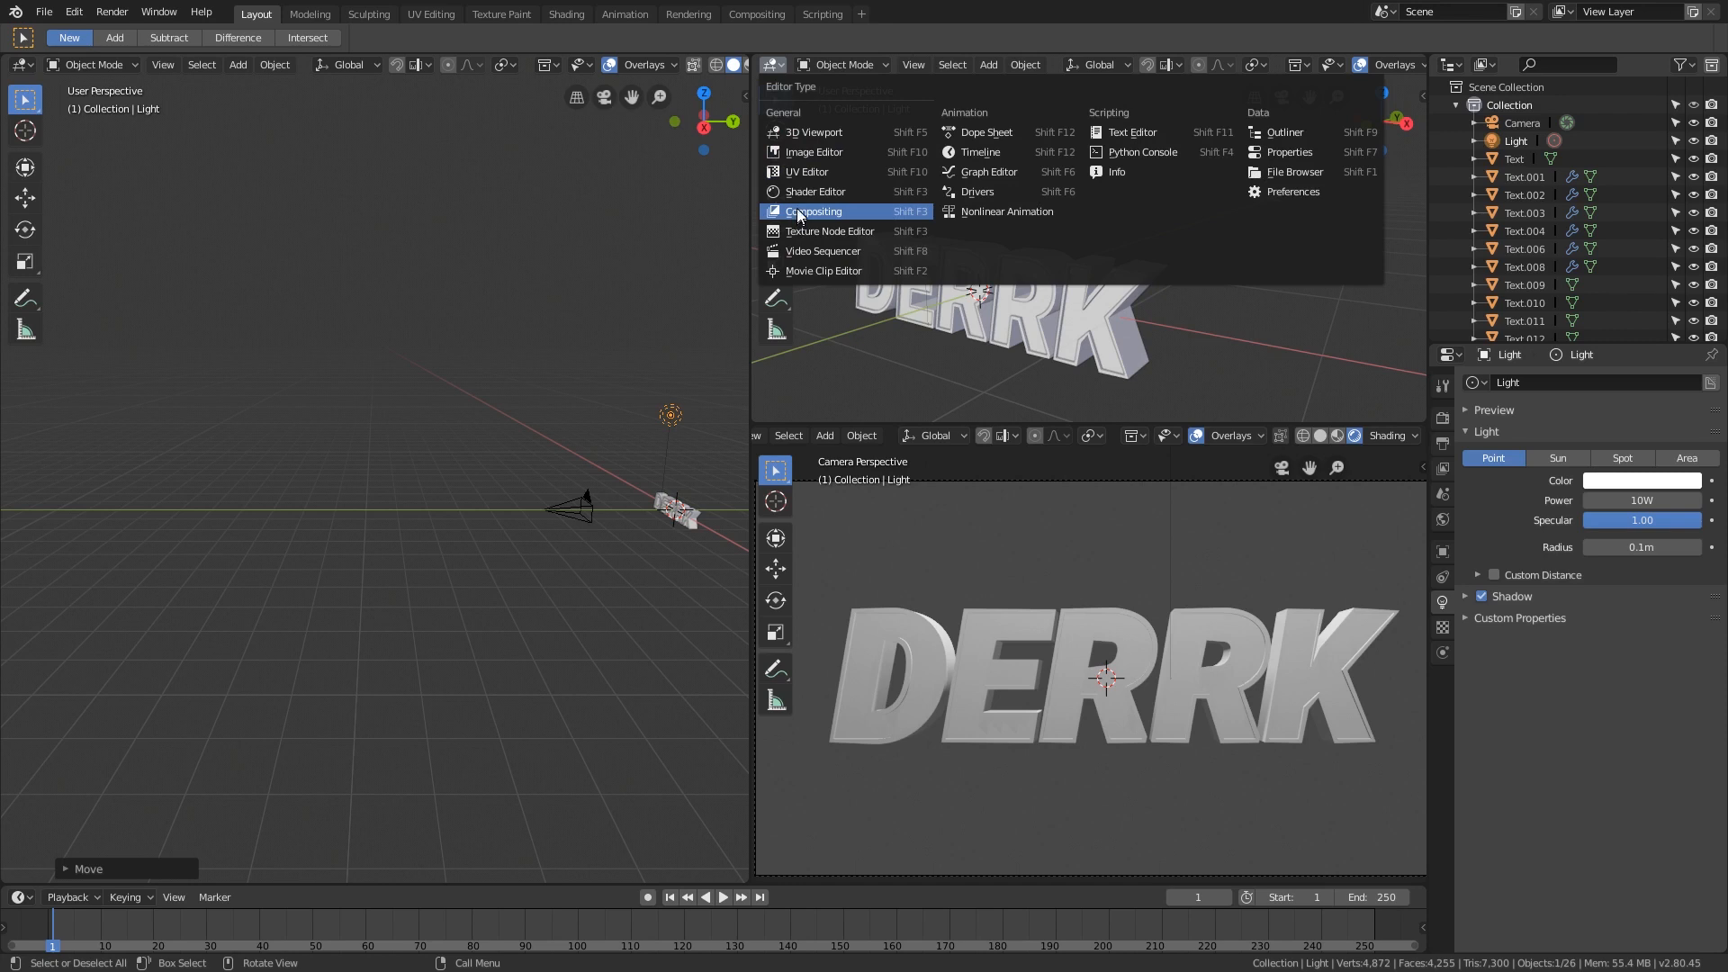
left_click(801, 193)
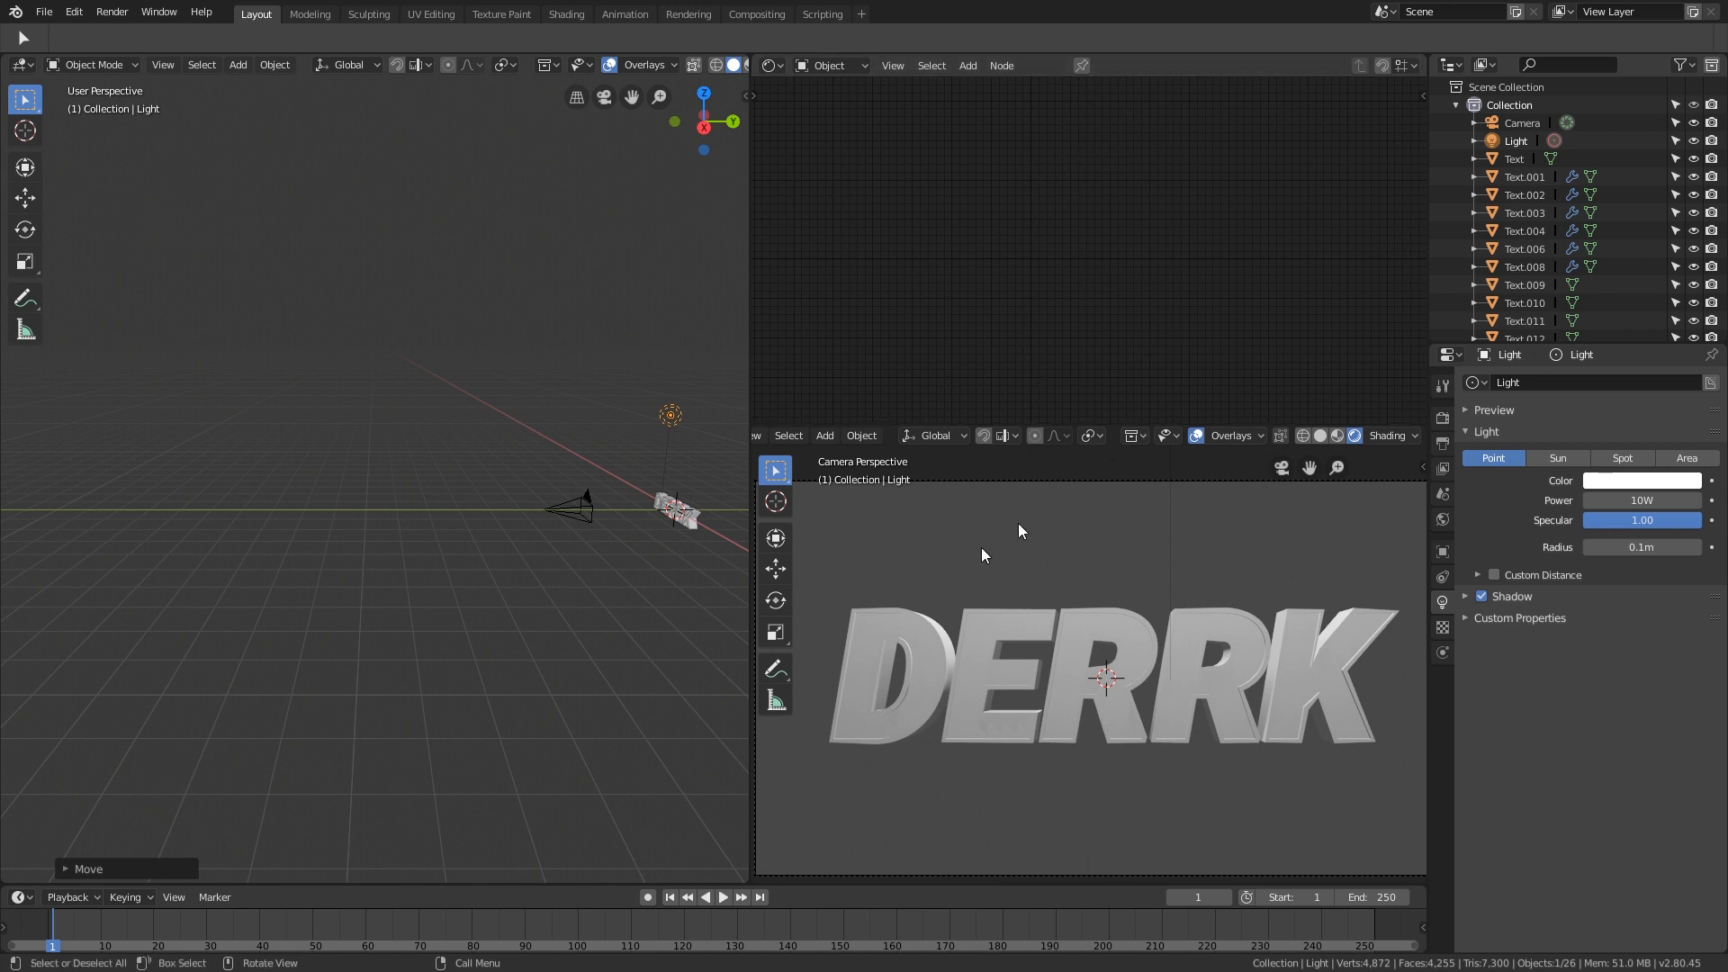
Step: Create a new material named "inside" on the second R's inner letter mesh
scroll(683, 516, "up", 6)
scroll(670, 522, "up", 5)
left_click(444, 582)
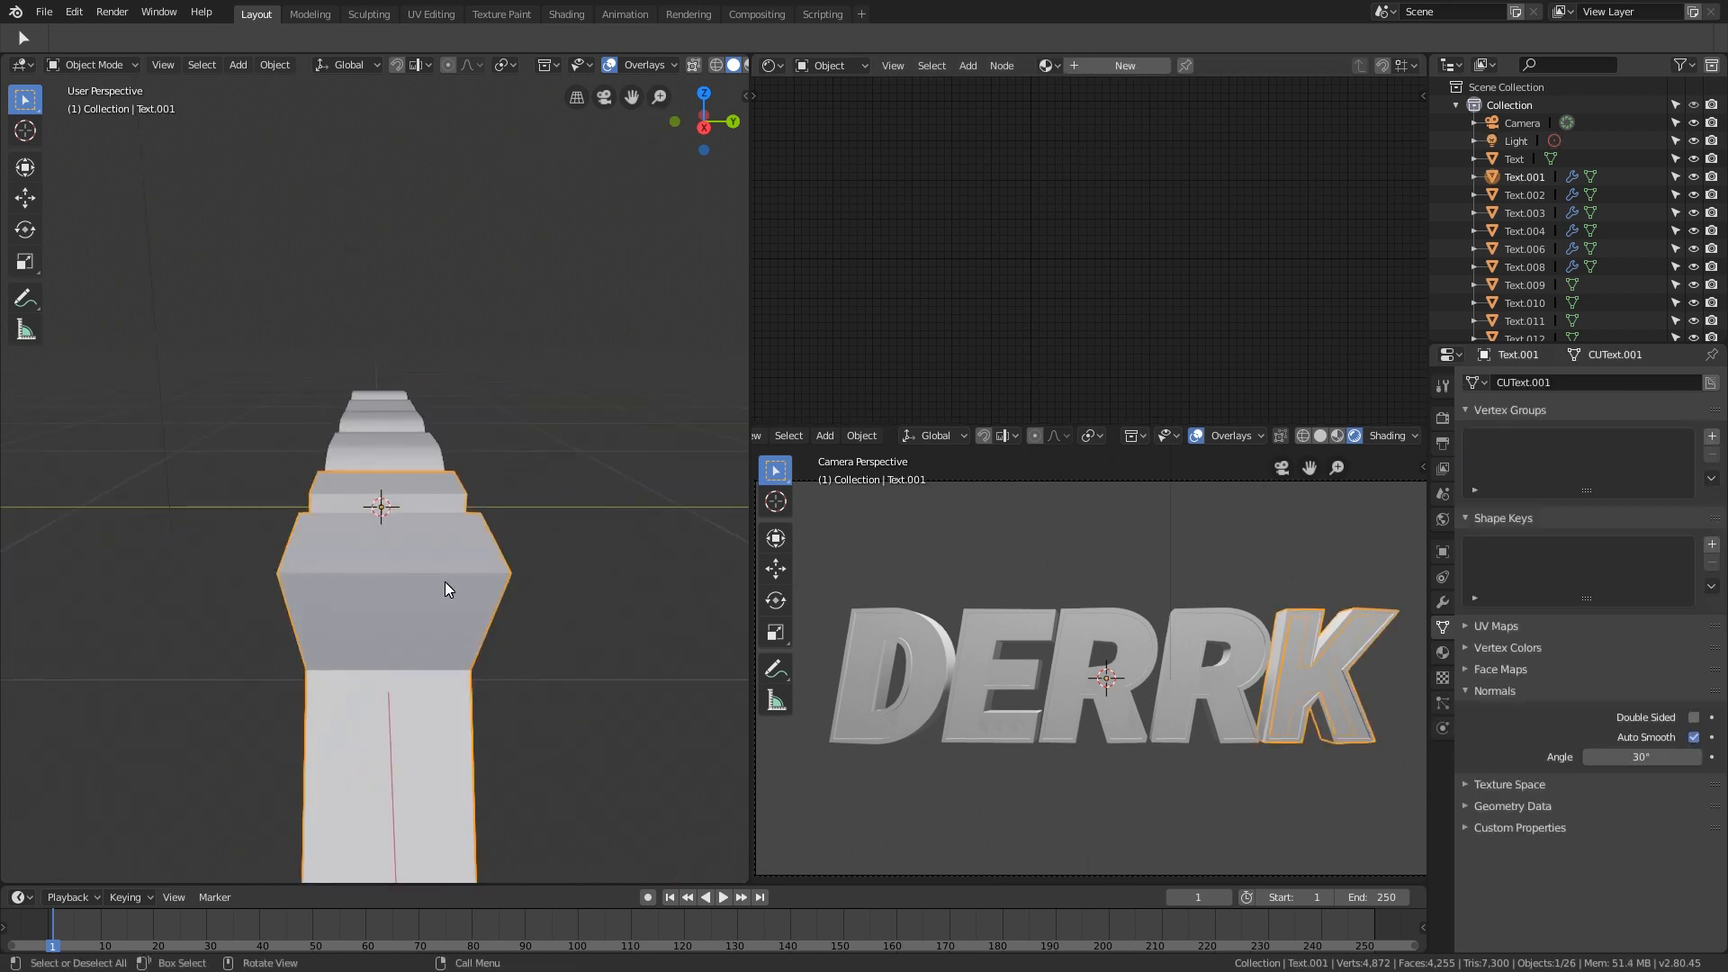
scroll(485, 589, "down", 2)
middle_click_drag(491, 589, 559, 571)
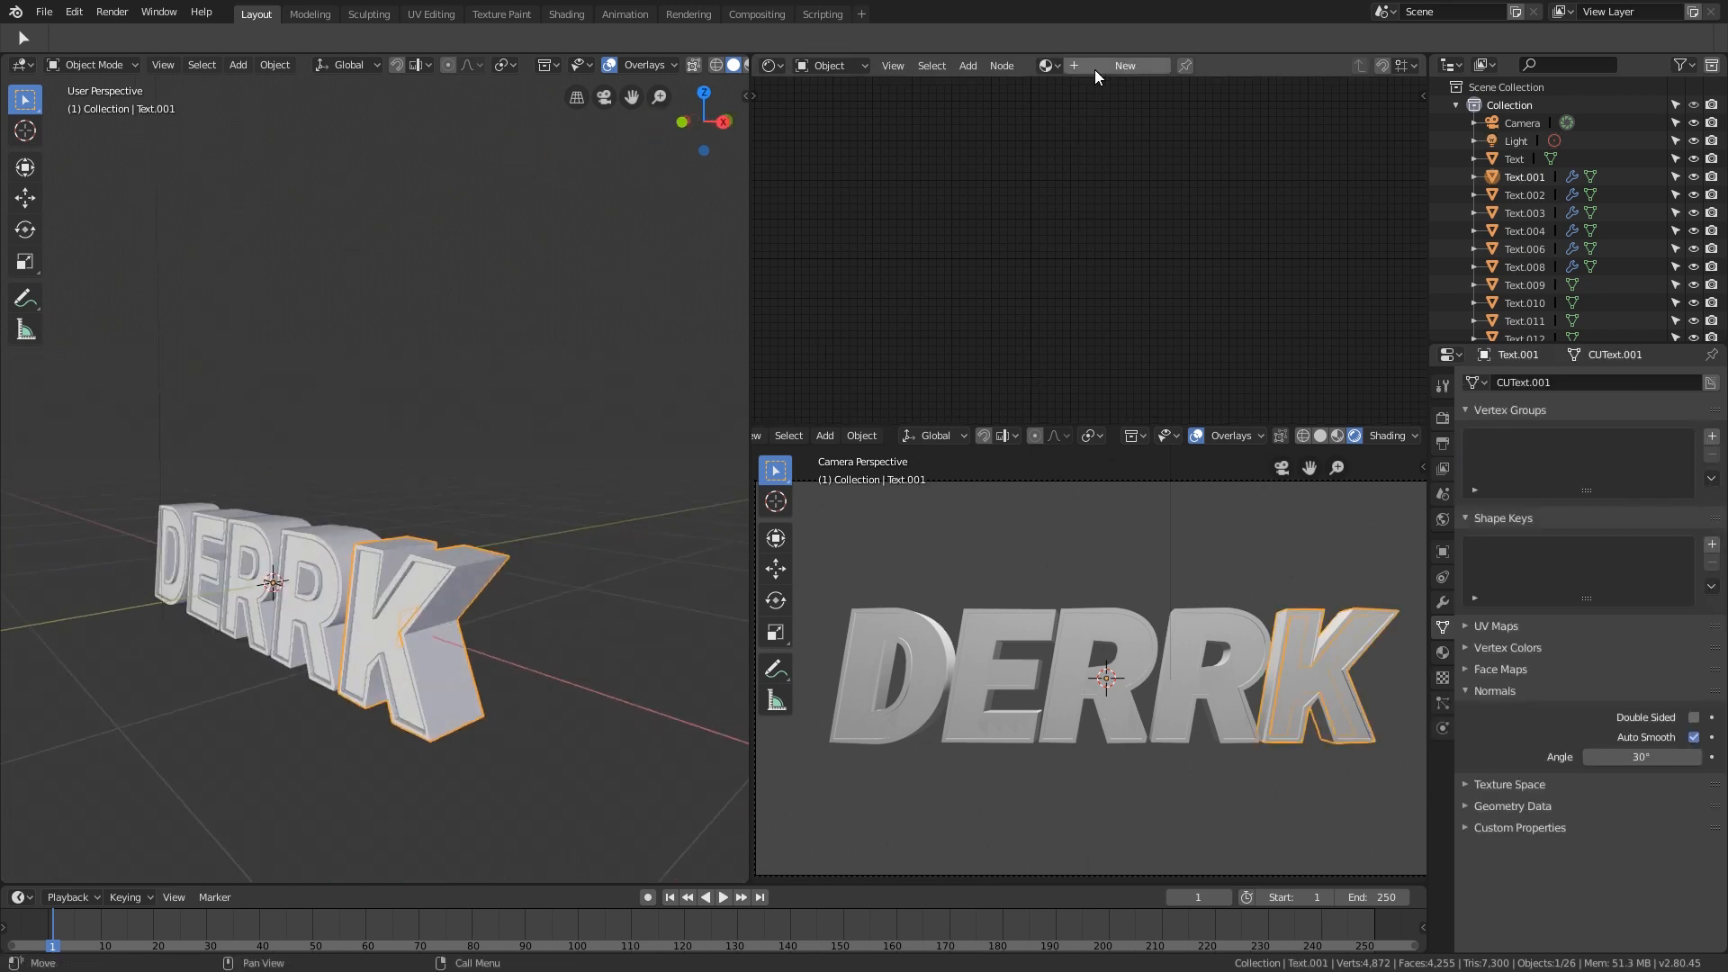
left_click(1243, 676)
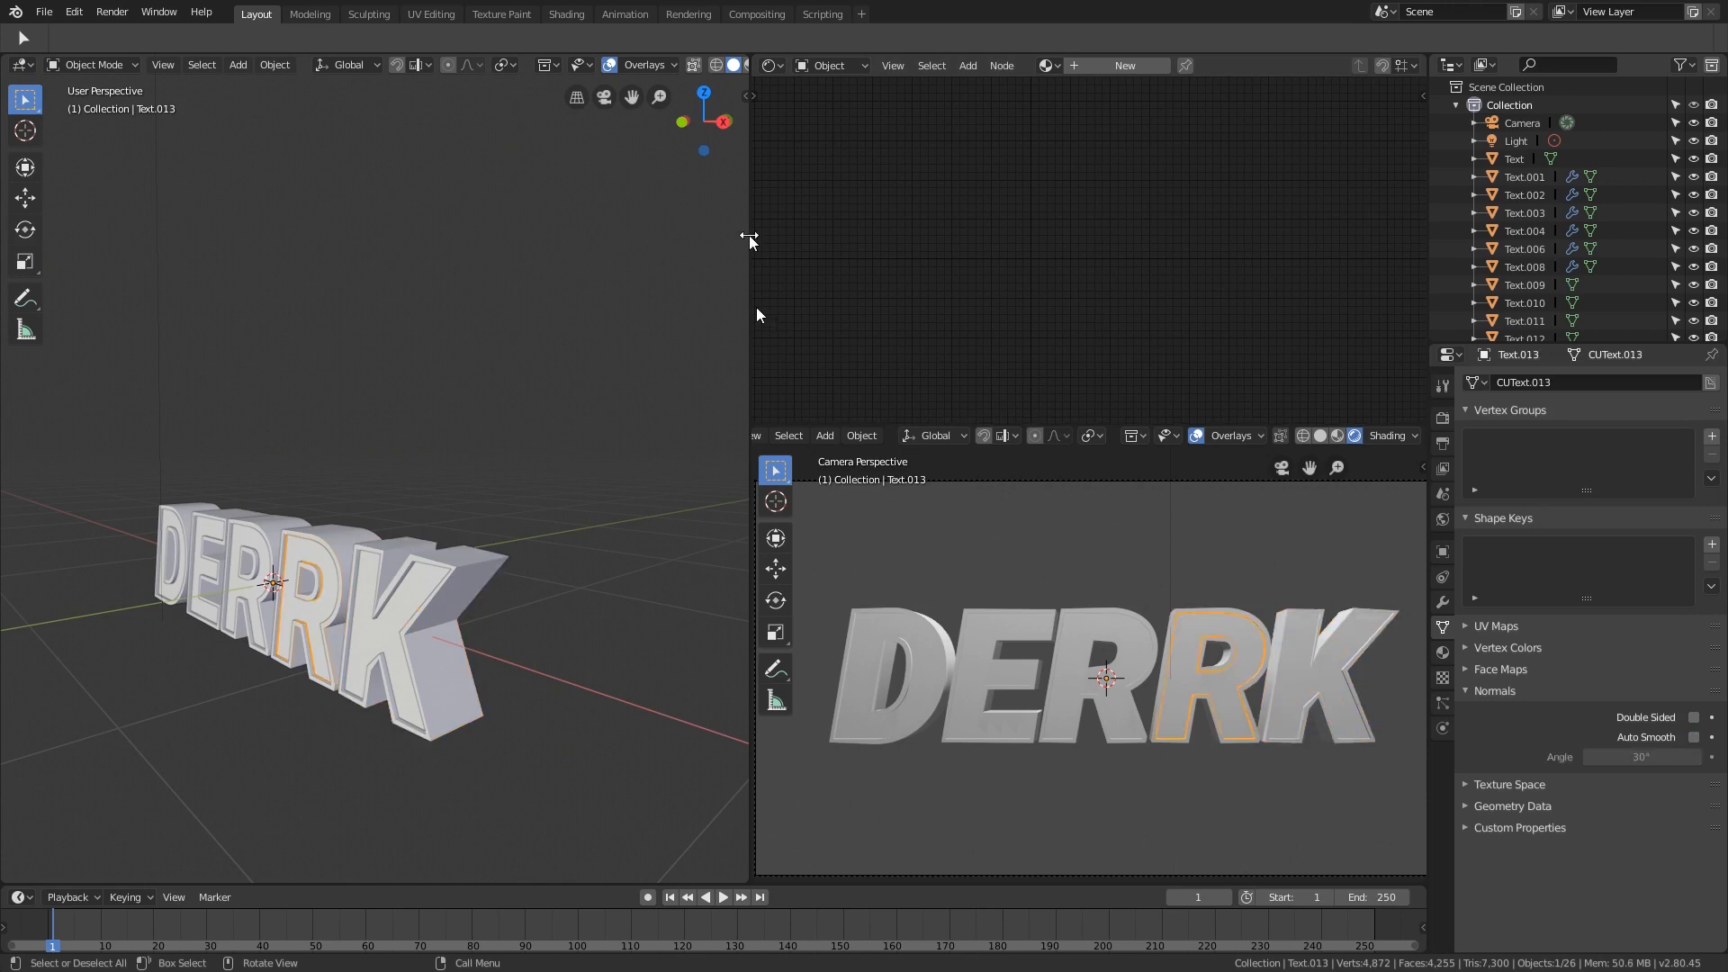
left_click(1097, 63)
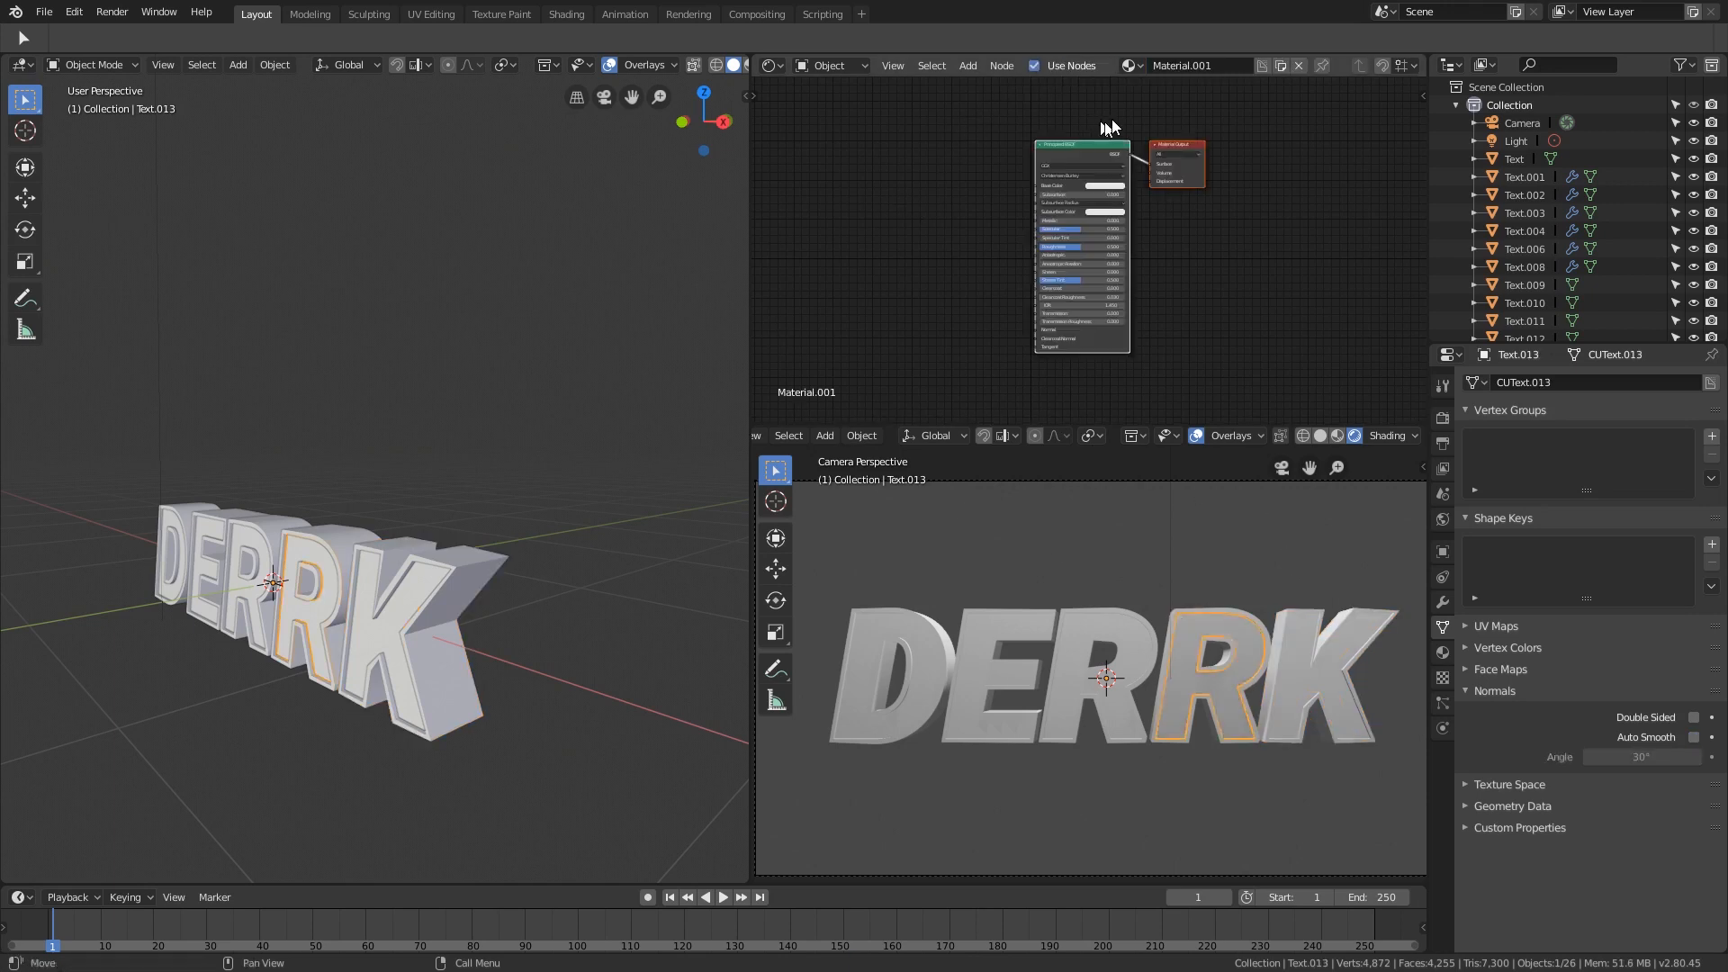
double_click(1192, 65)
type("i")
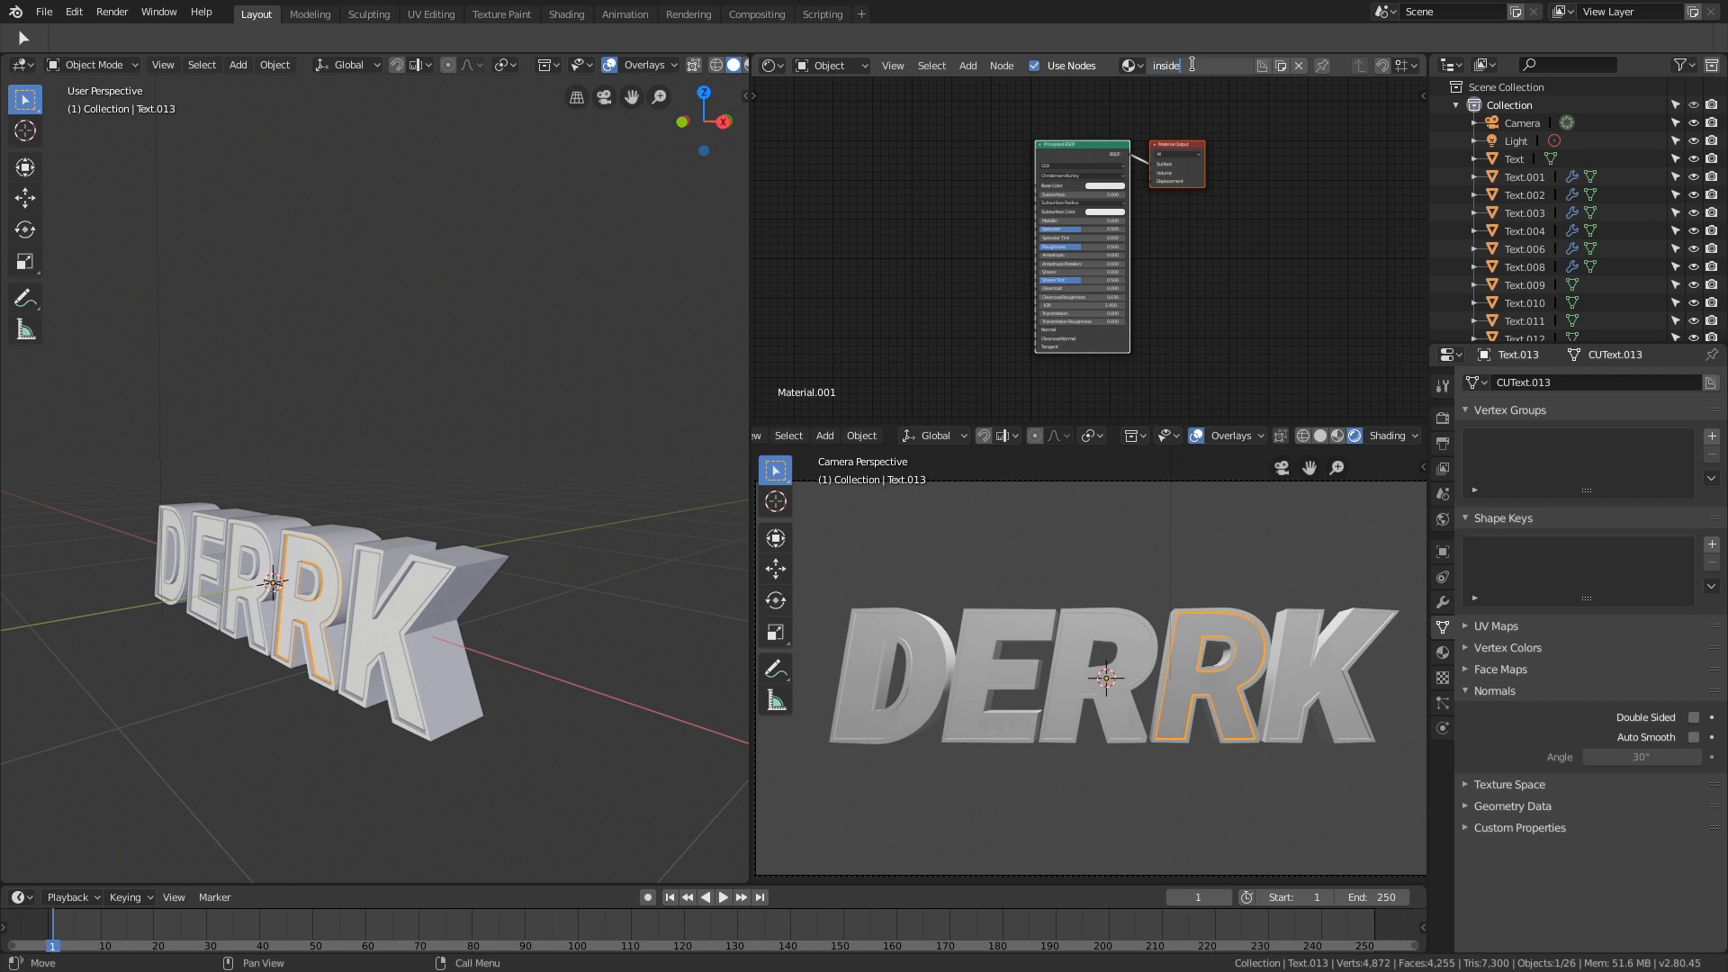
type("nside")
key("Return")
scroll(1206, 132, "up", 2)
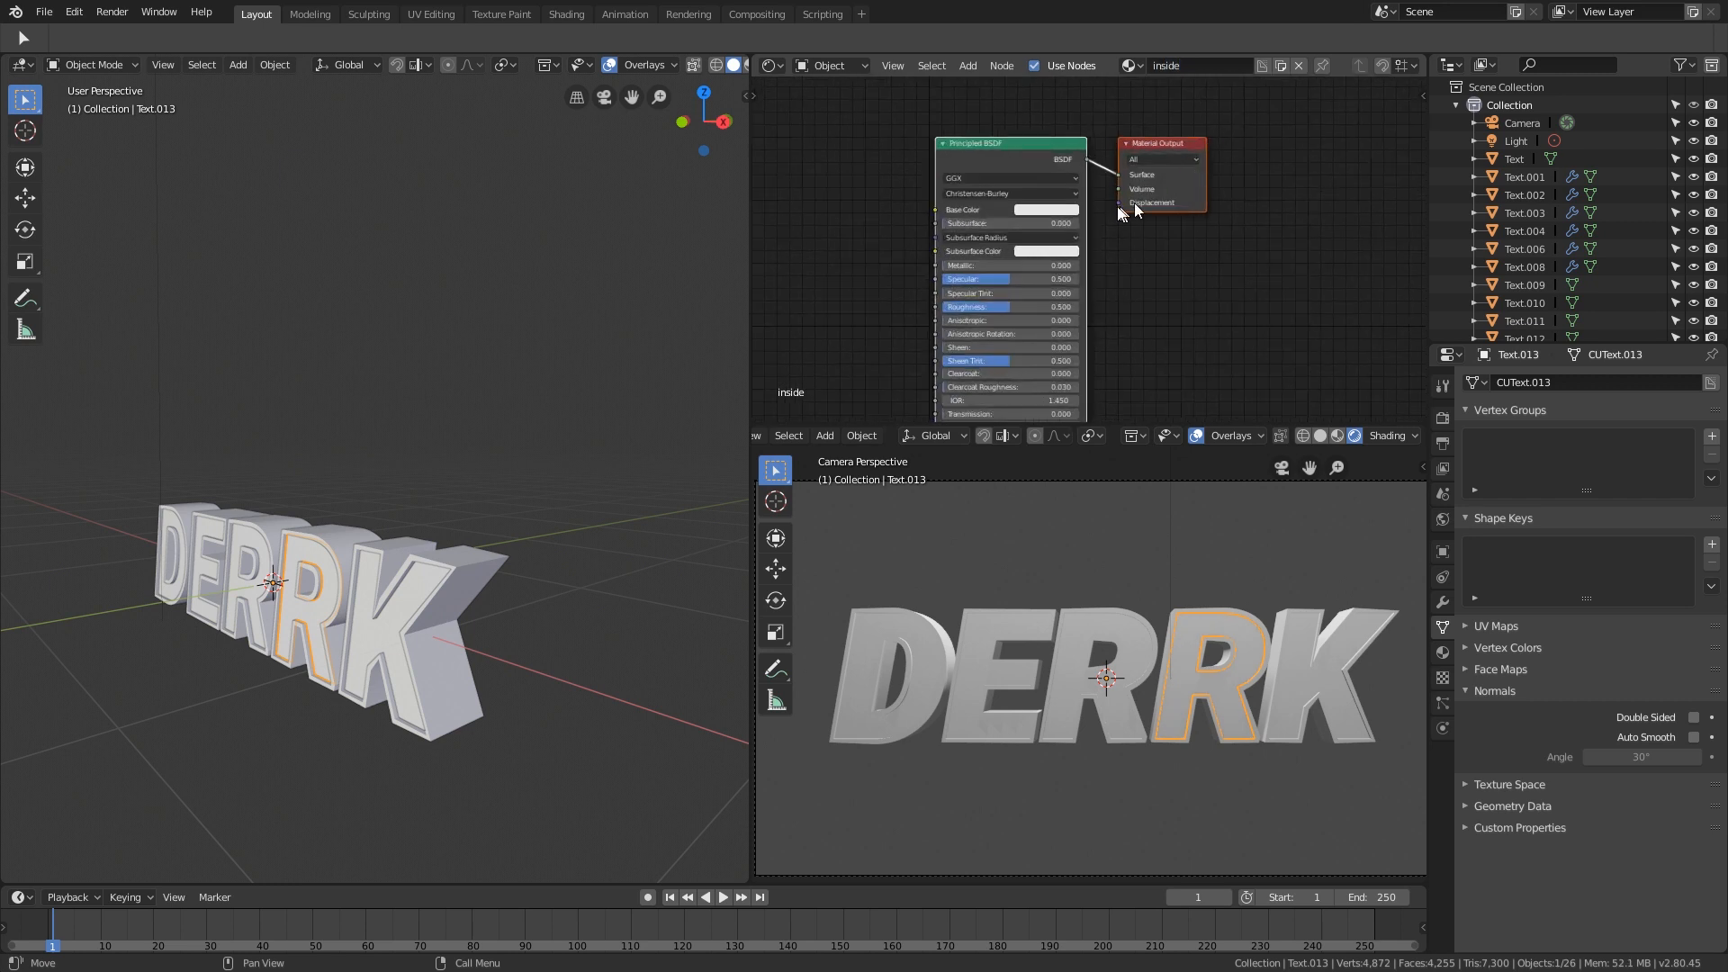
Step: Set the "inside" material's base color to orange and its Metallic value to 1.000
left_click(1059, 209)
left_click_drag(1058, 109, 1039, 110)
scroll(1015, 267, "up", 3)
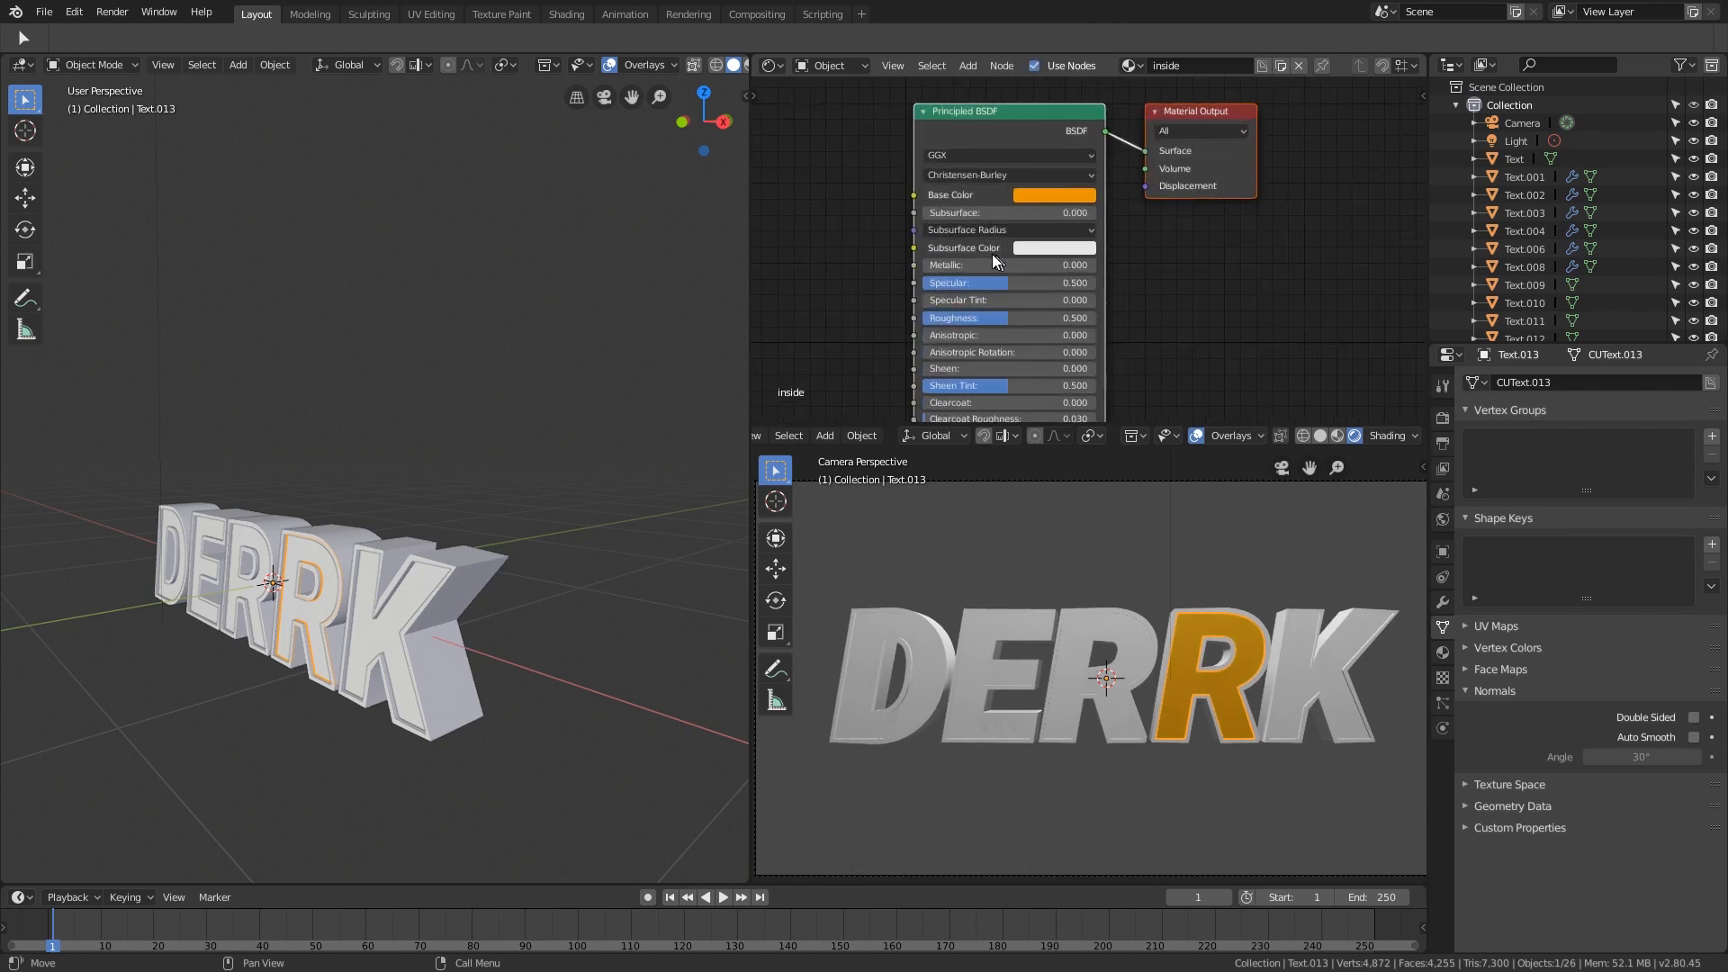
left_click_drag(981, 264, 1098, 266)
scroll(1157, 738, "up", 3)
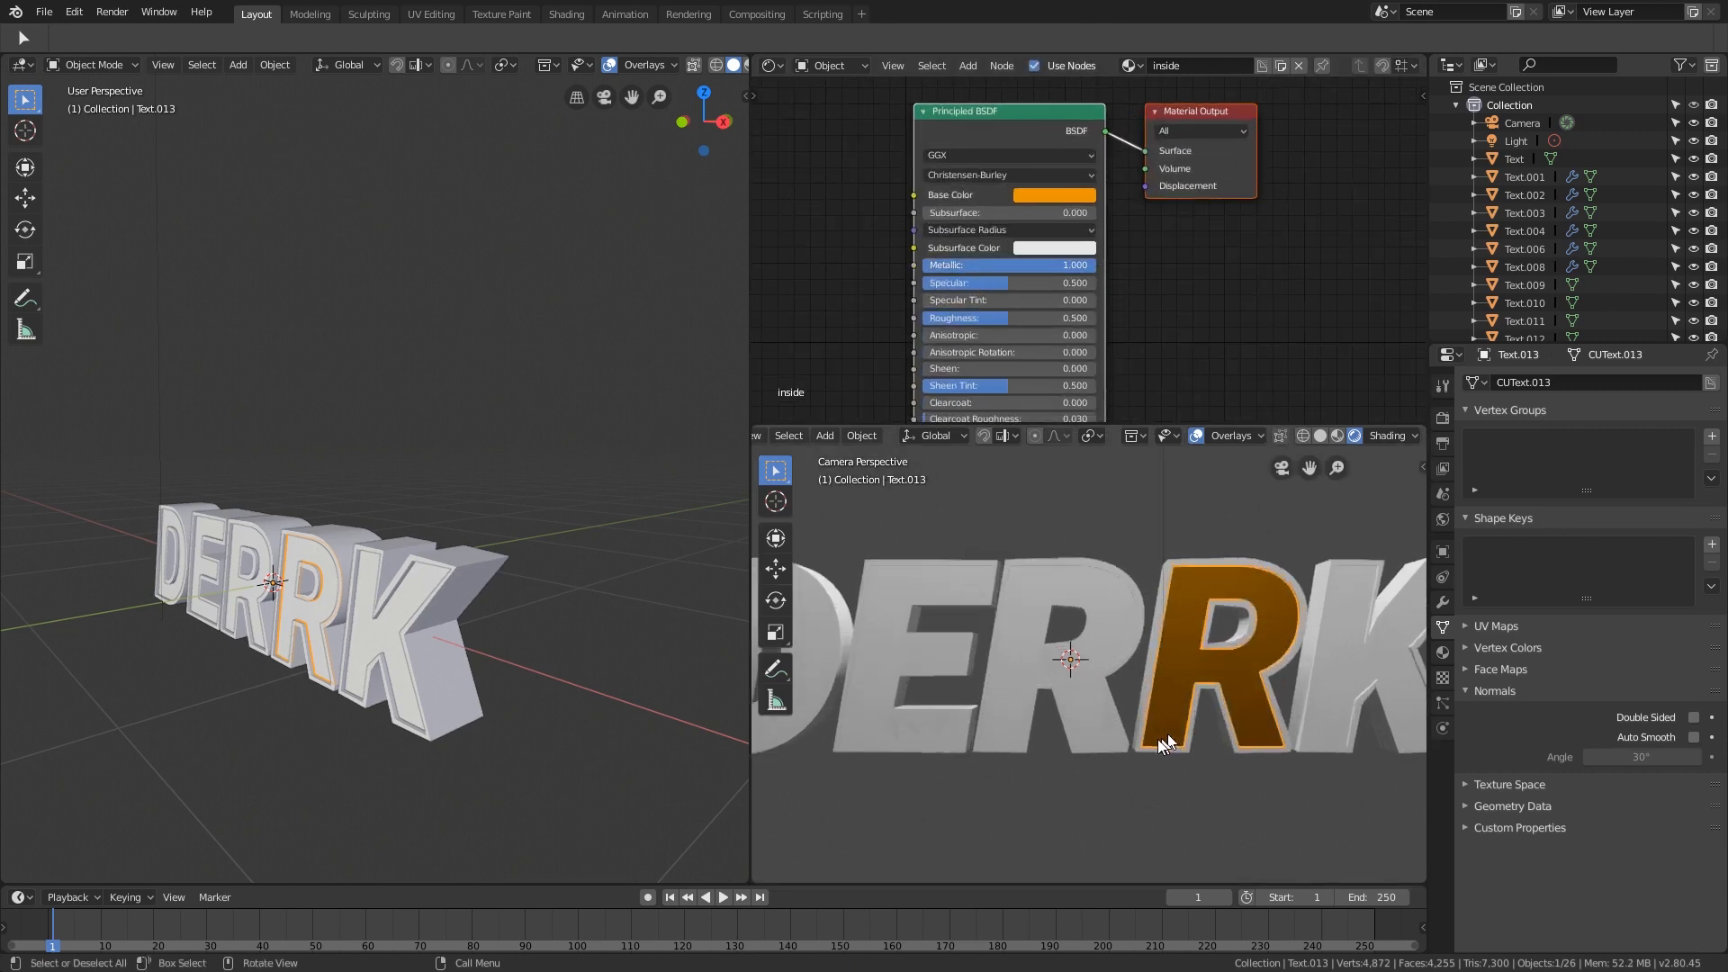
Step: Hide the overlays in the rendered viewport and view the second R up close from an angle
middle_click_drag(1157, 738, 1161, 619)
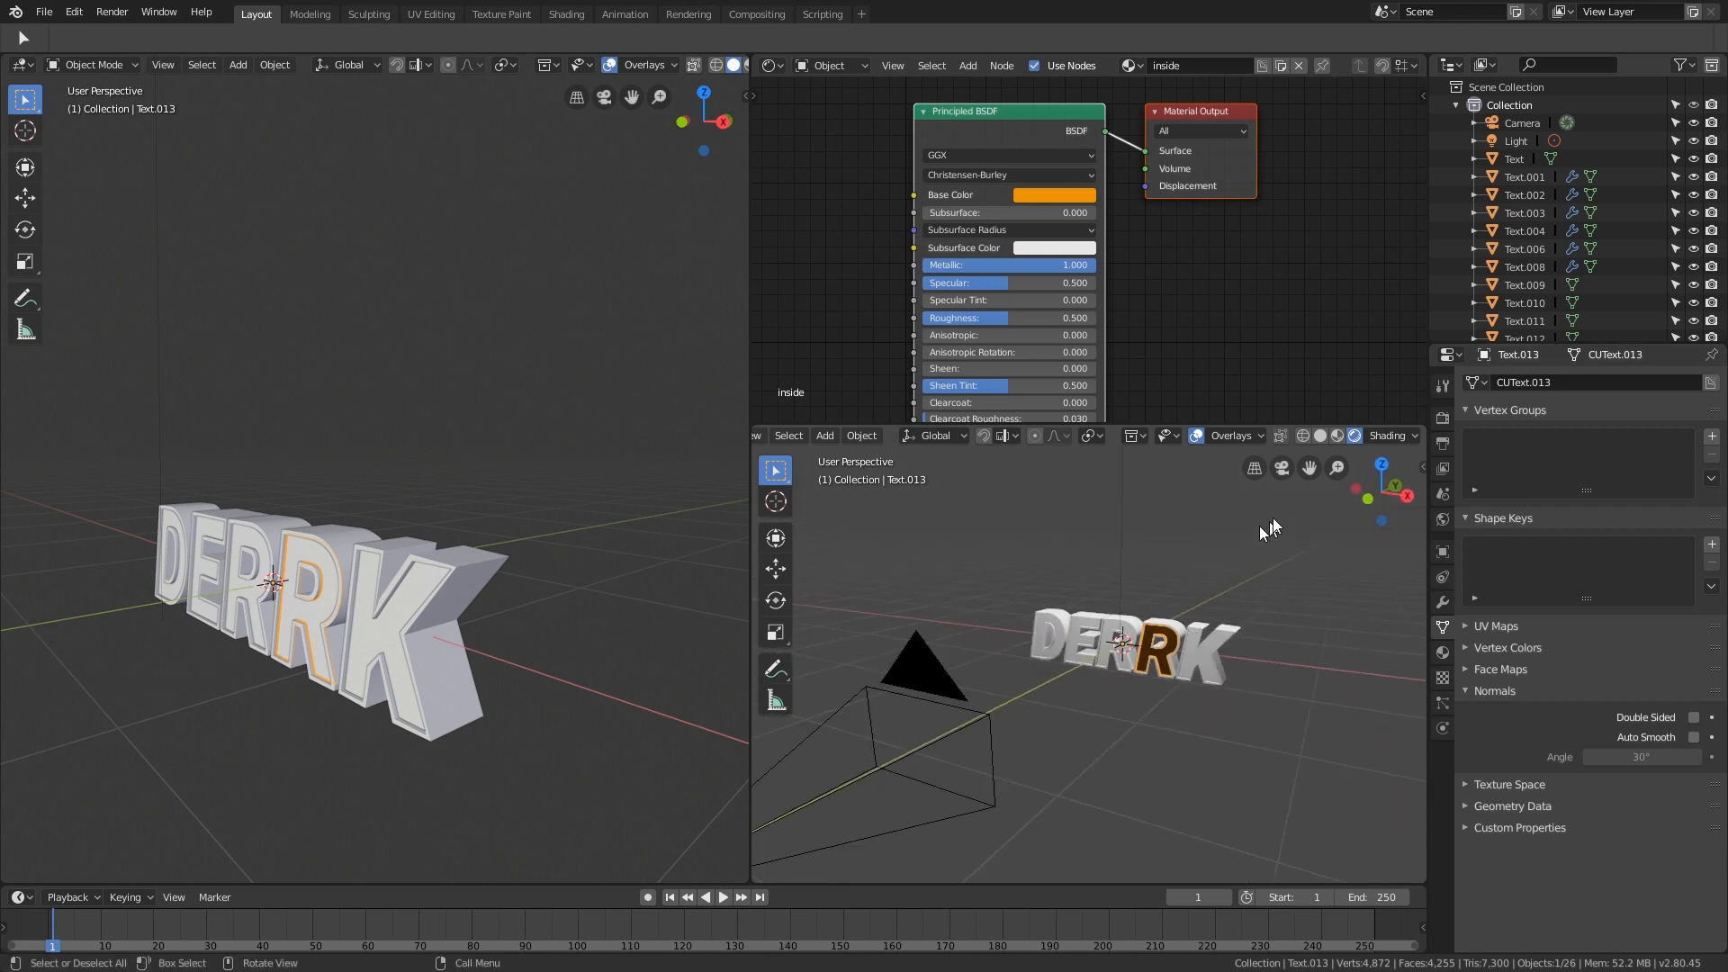
left_click(1195, 438)
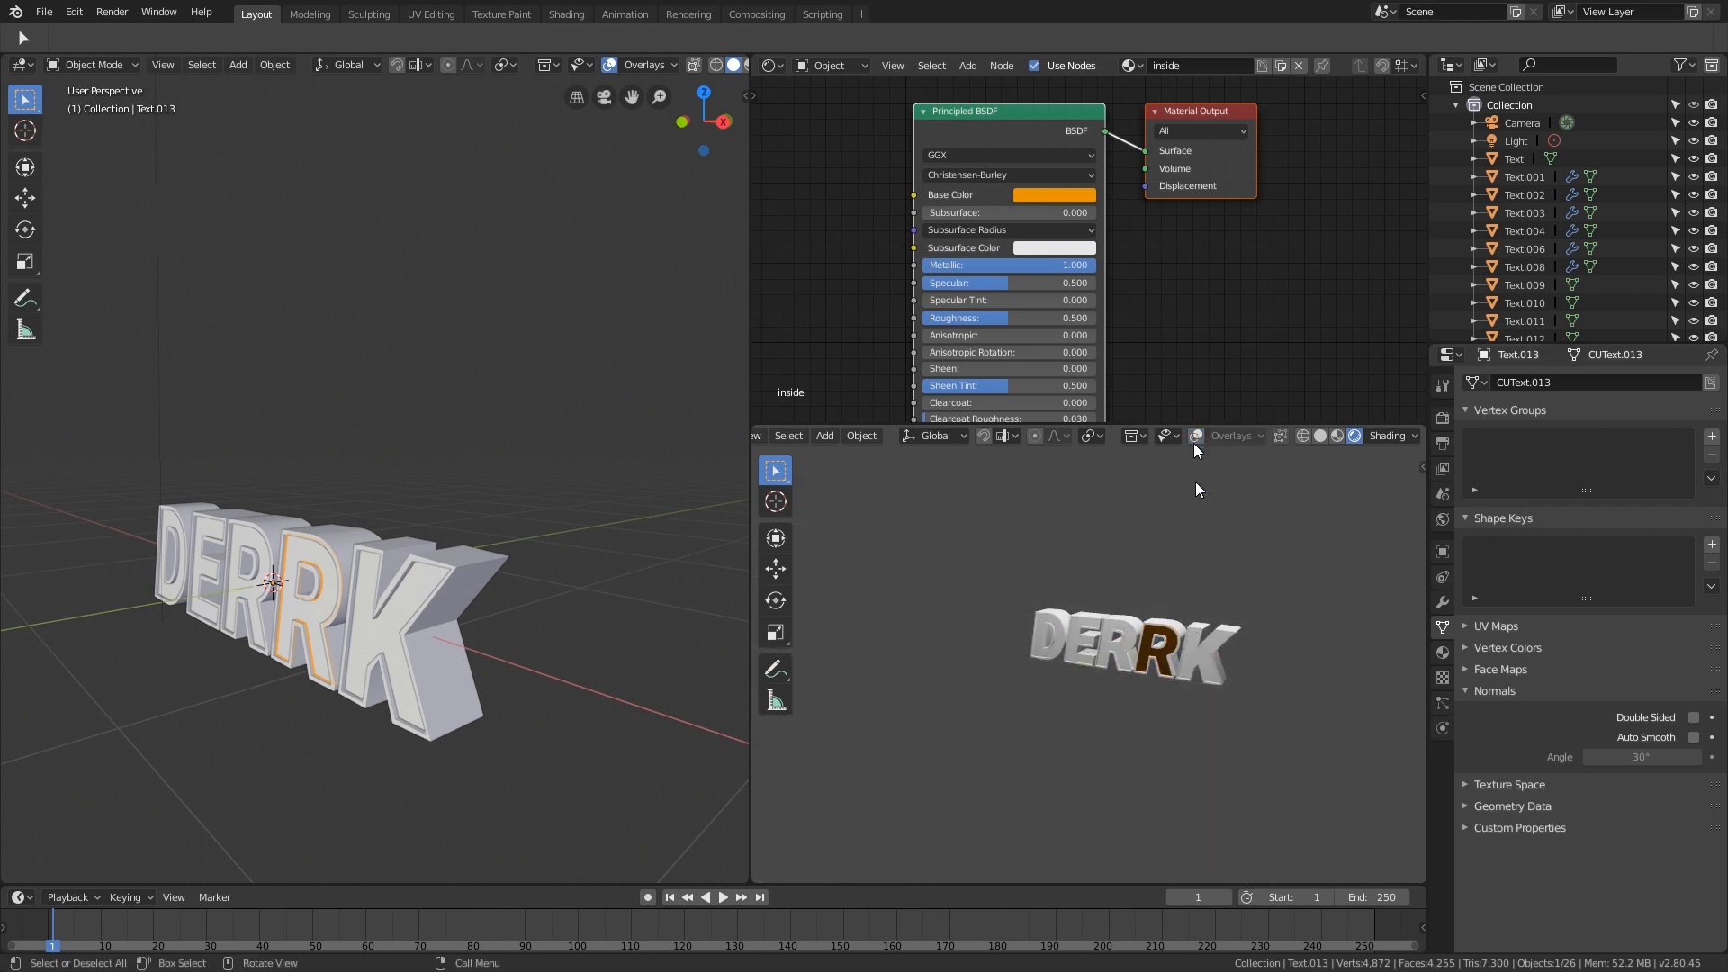
scroll(1206, 603, "up", 7)
middle_click_drag(1210, 610, 1148, 602)
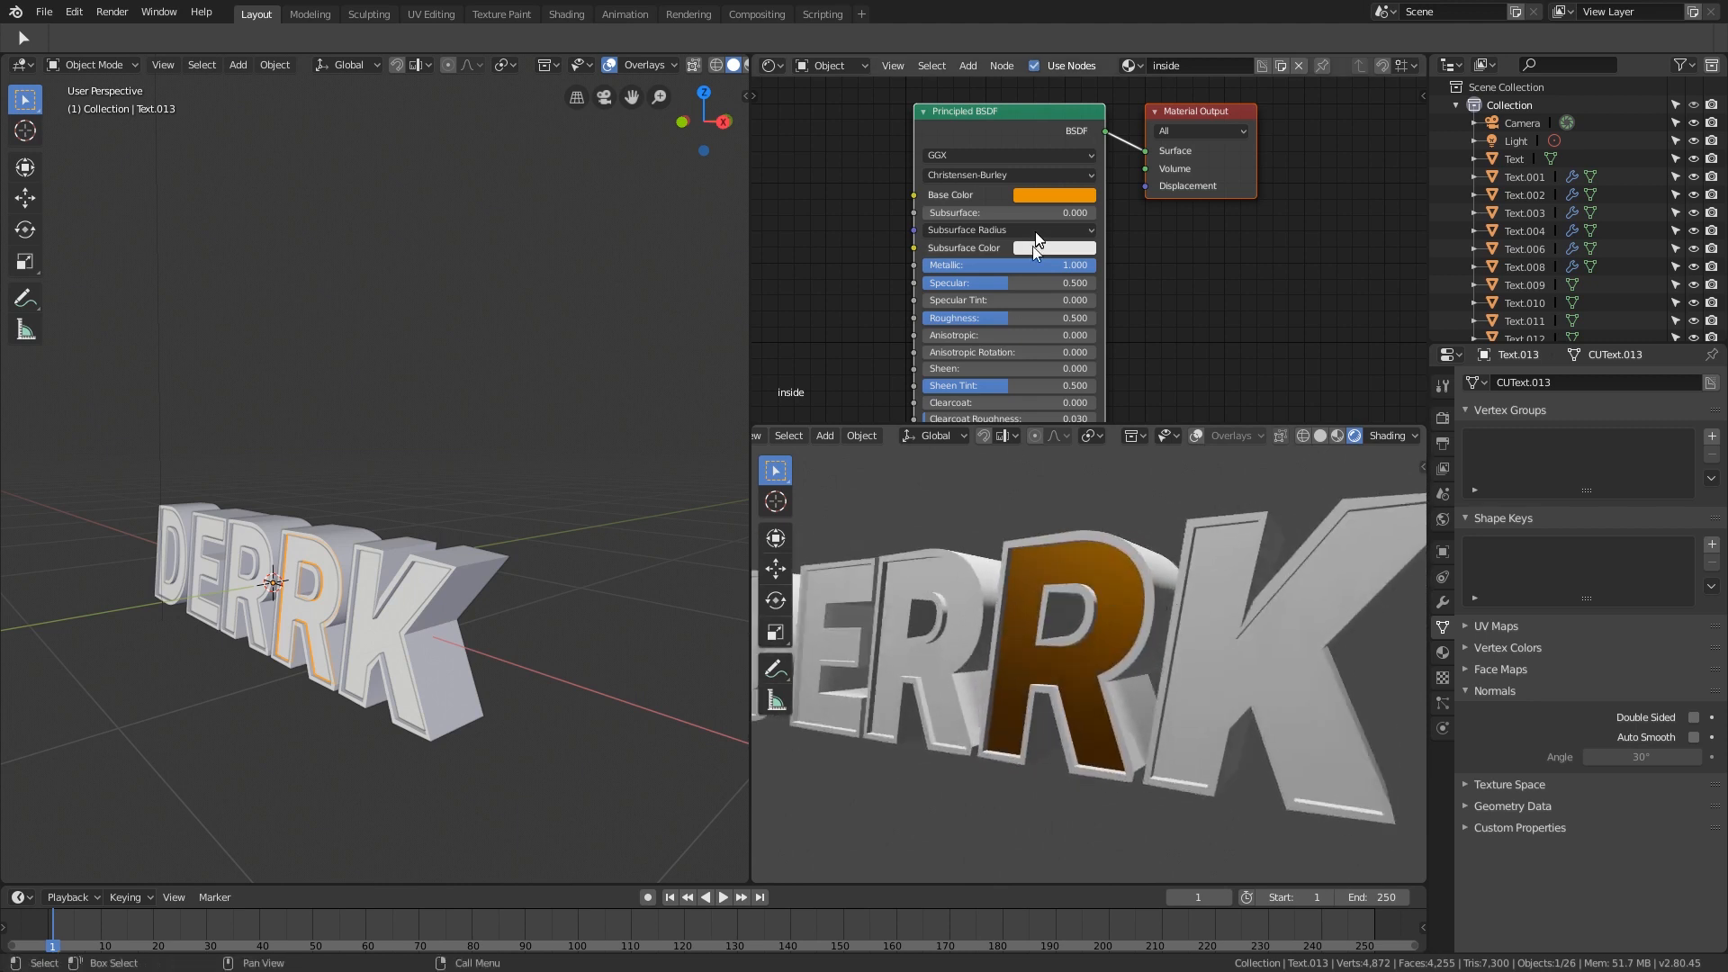
Step: Add a Bump node to the "inside" material and connect its Normal output to the Principled BSDF's Normal input
middle_click_drag(1028, 238, 1080, 216)
scroll(1069, 216, "down", 4)
middle_click_drag(949, 290, 1071, 240)
scroll(1071, 245, "down", 1)
key("shift+a")
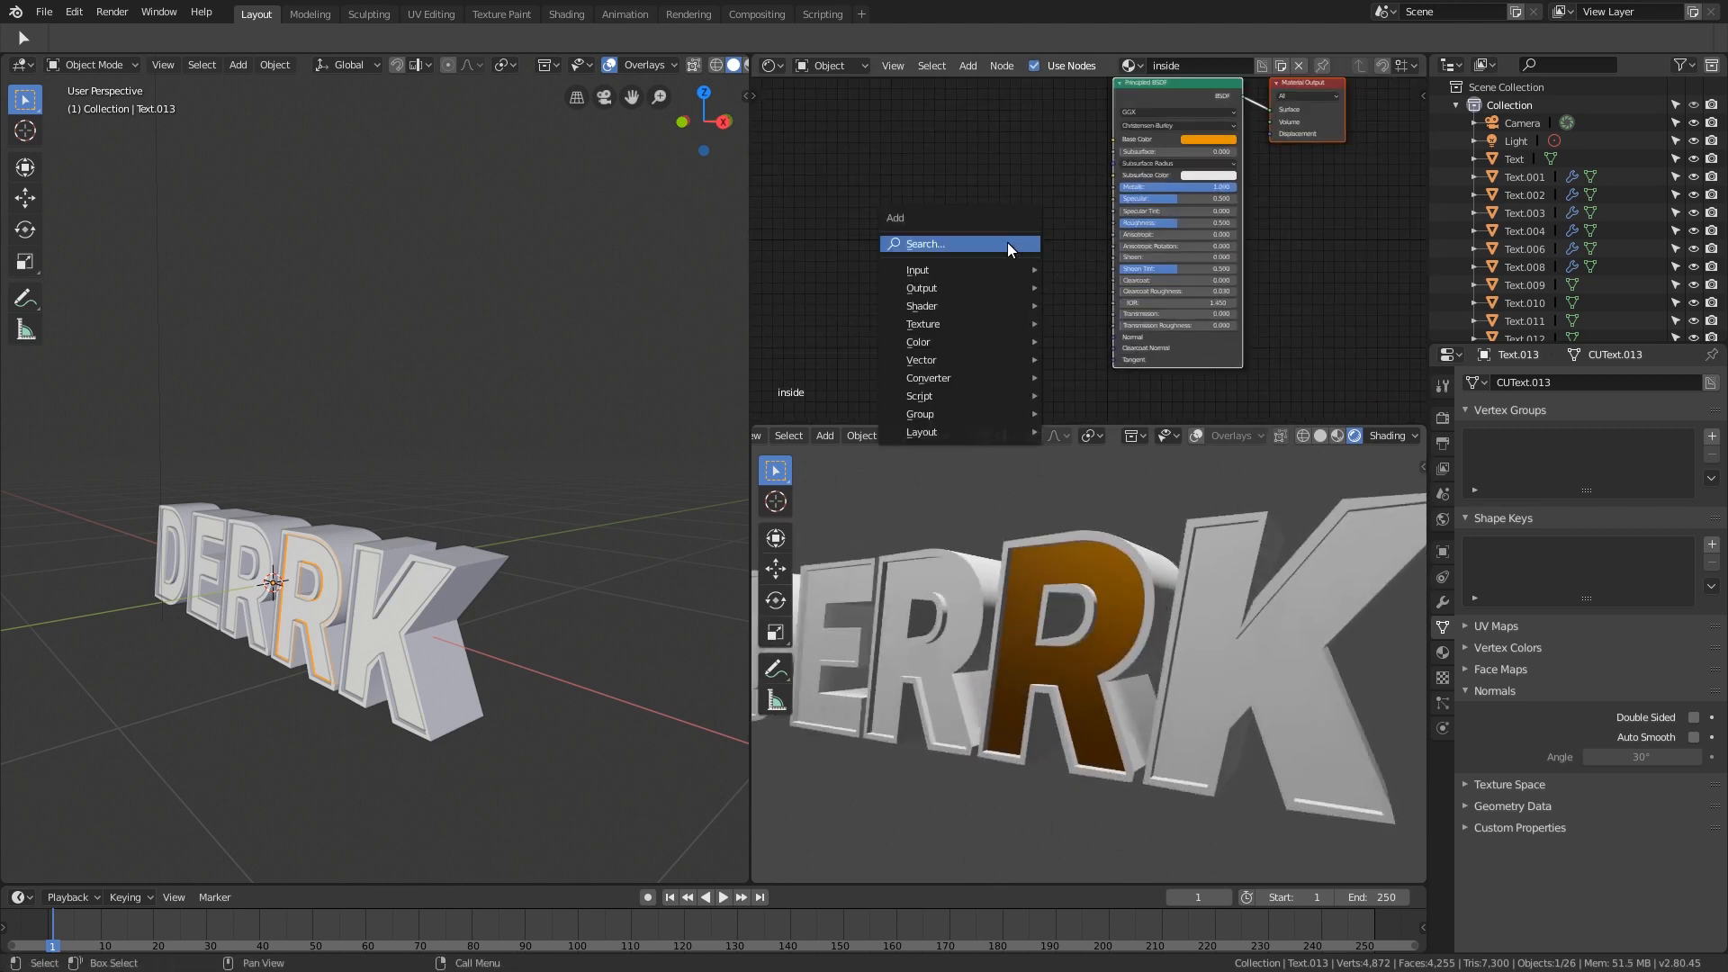
mouse_move(940, 343)
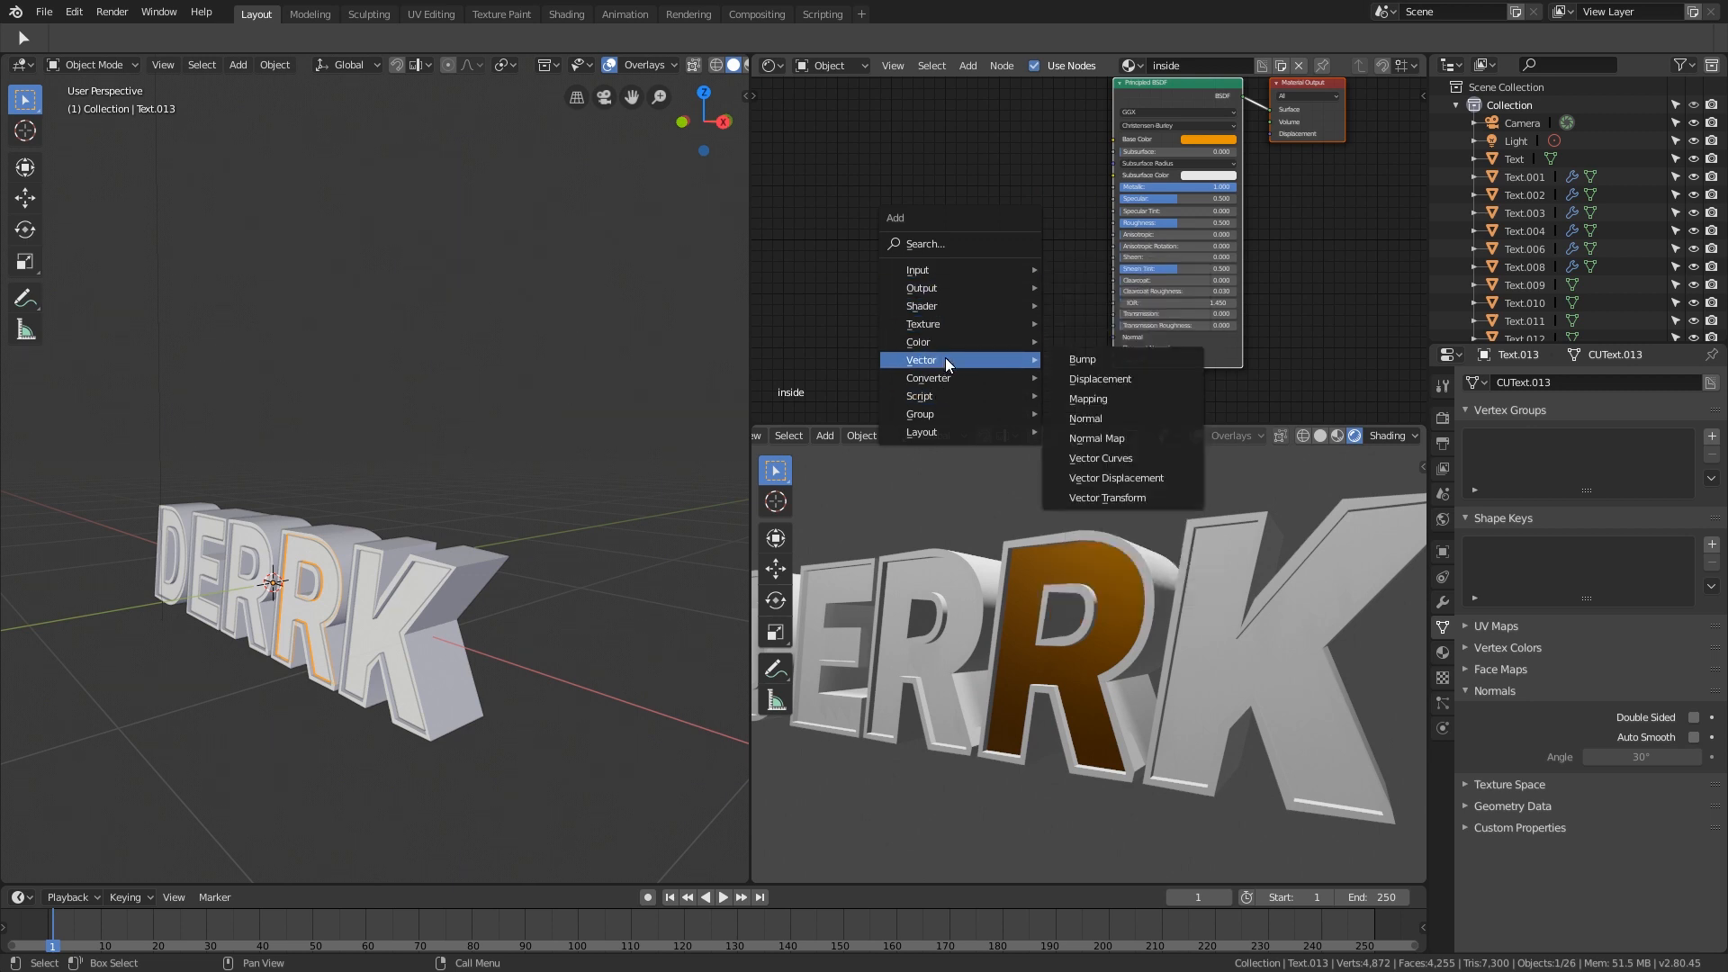
left_click(1080, 359)
left_click(968, 329)
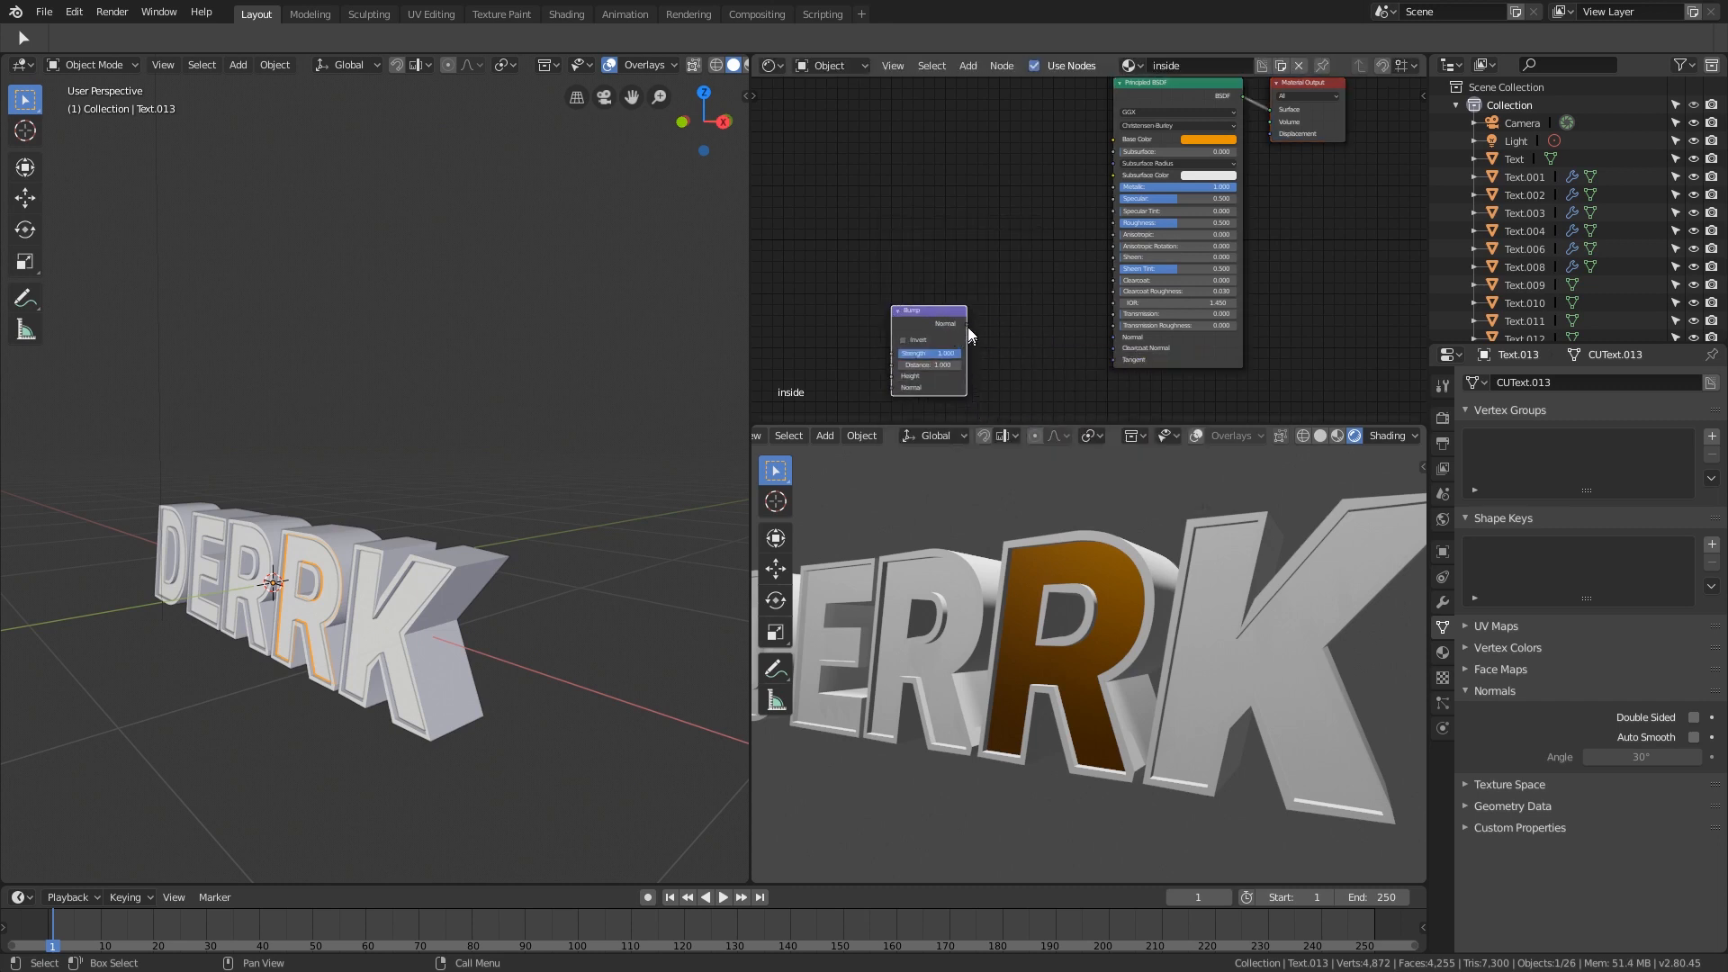
left_click_drag(968, 326, 1114, 336)
left_click_drag(944, 319, 992, 303)
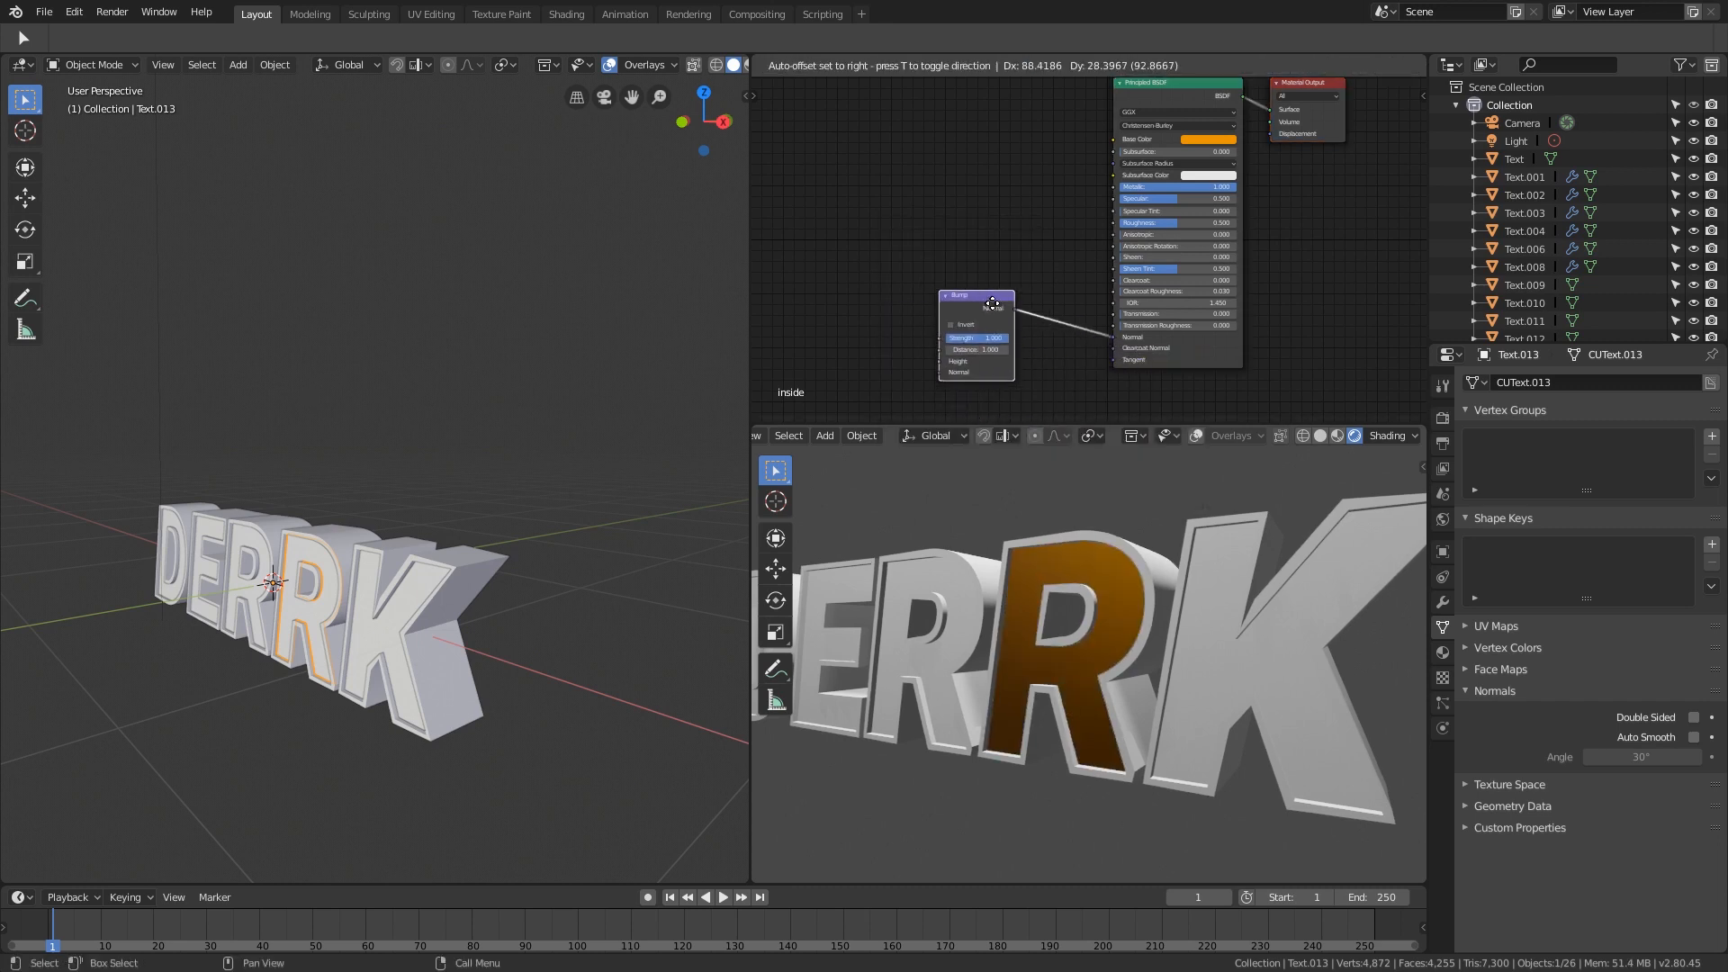
Step: Add a Noise Texture node and connect its Color output to the Bump node's Height input
key("shift+a")
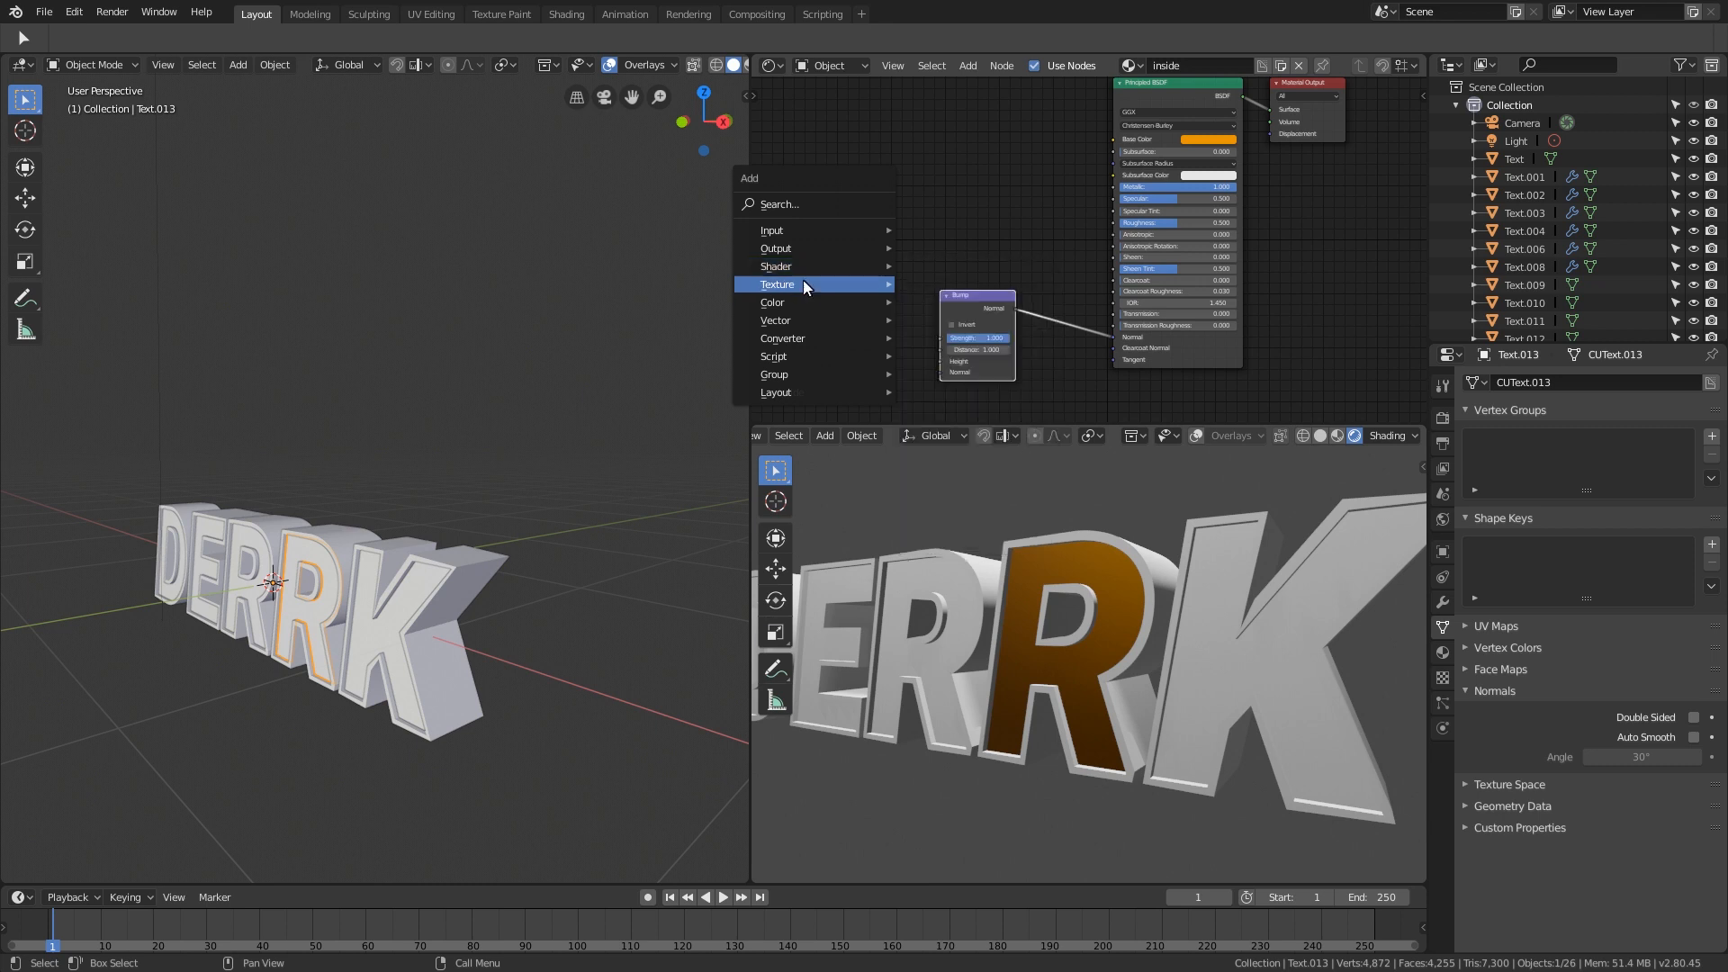
mouse_move(803, 283)
left_click(961, 485)
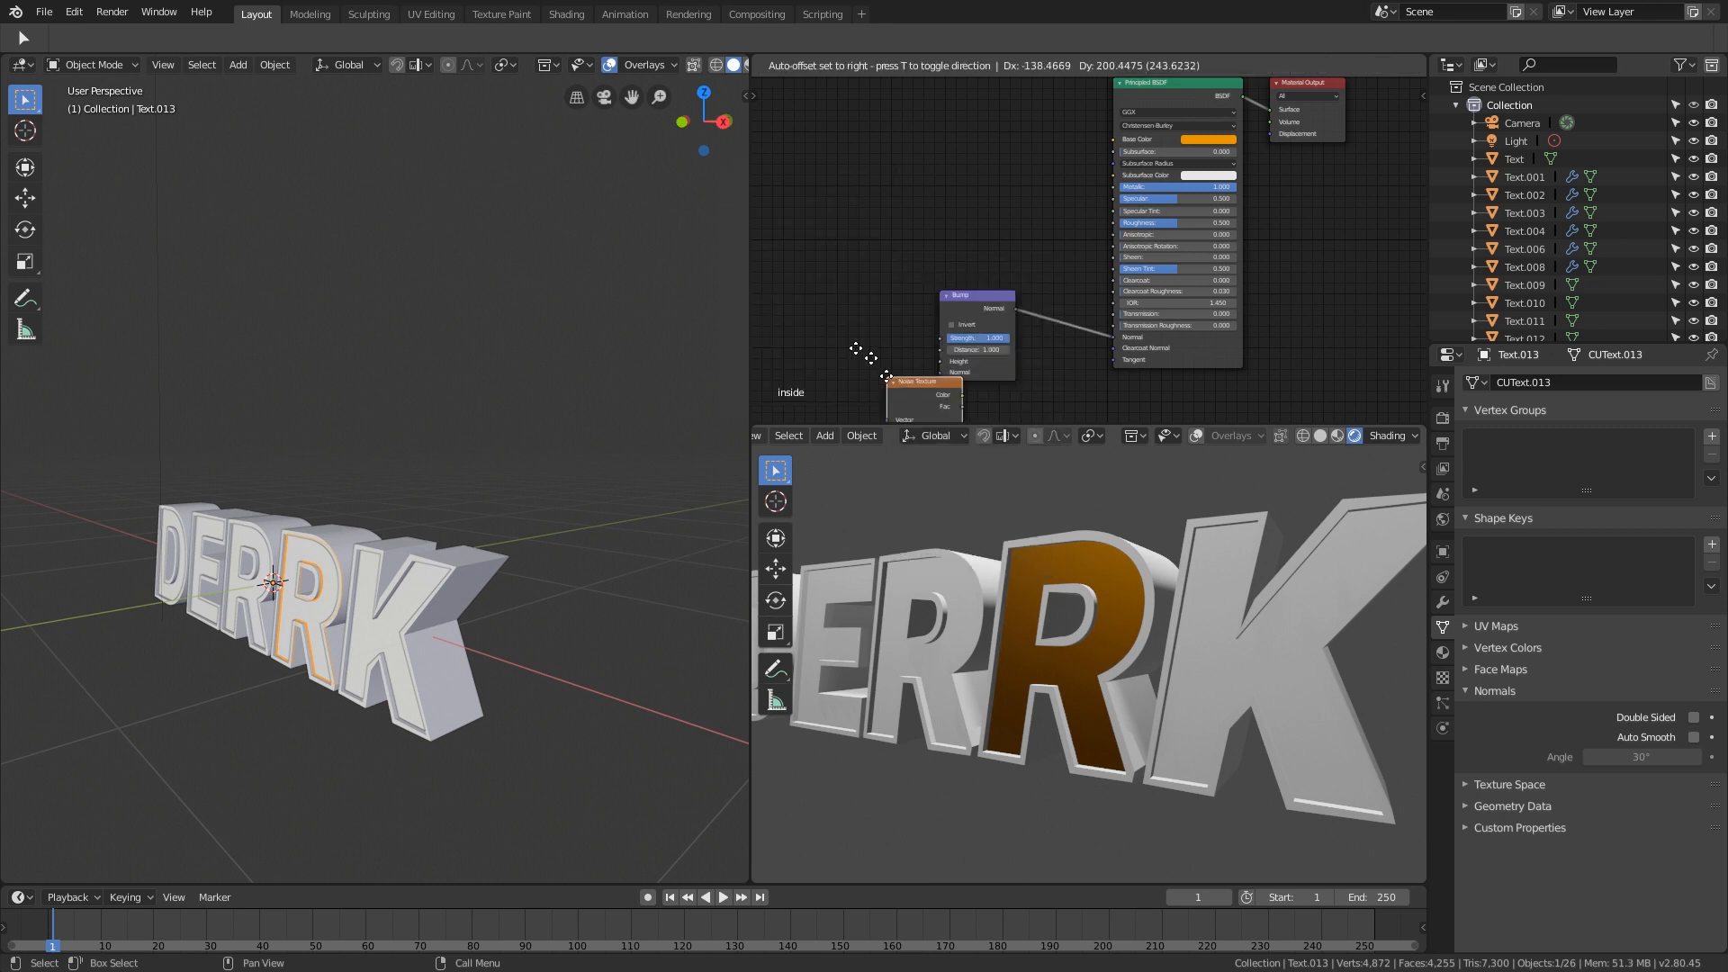
left_click(796, 270)
scroll(894, 311, "up", 2)
left_click_drag(862, 275, 954, 379)
middle_click_drag(858, 276, 987, 286)
scroll(986, 286, "up", 1)
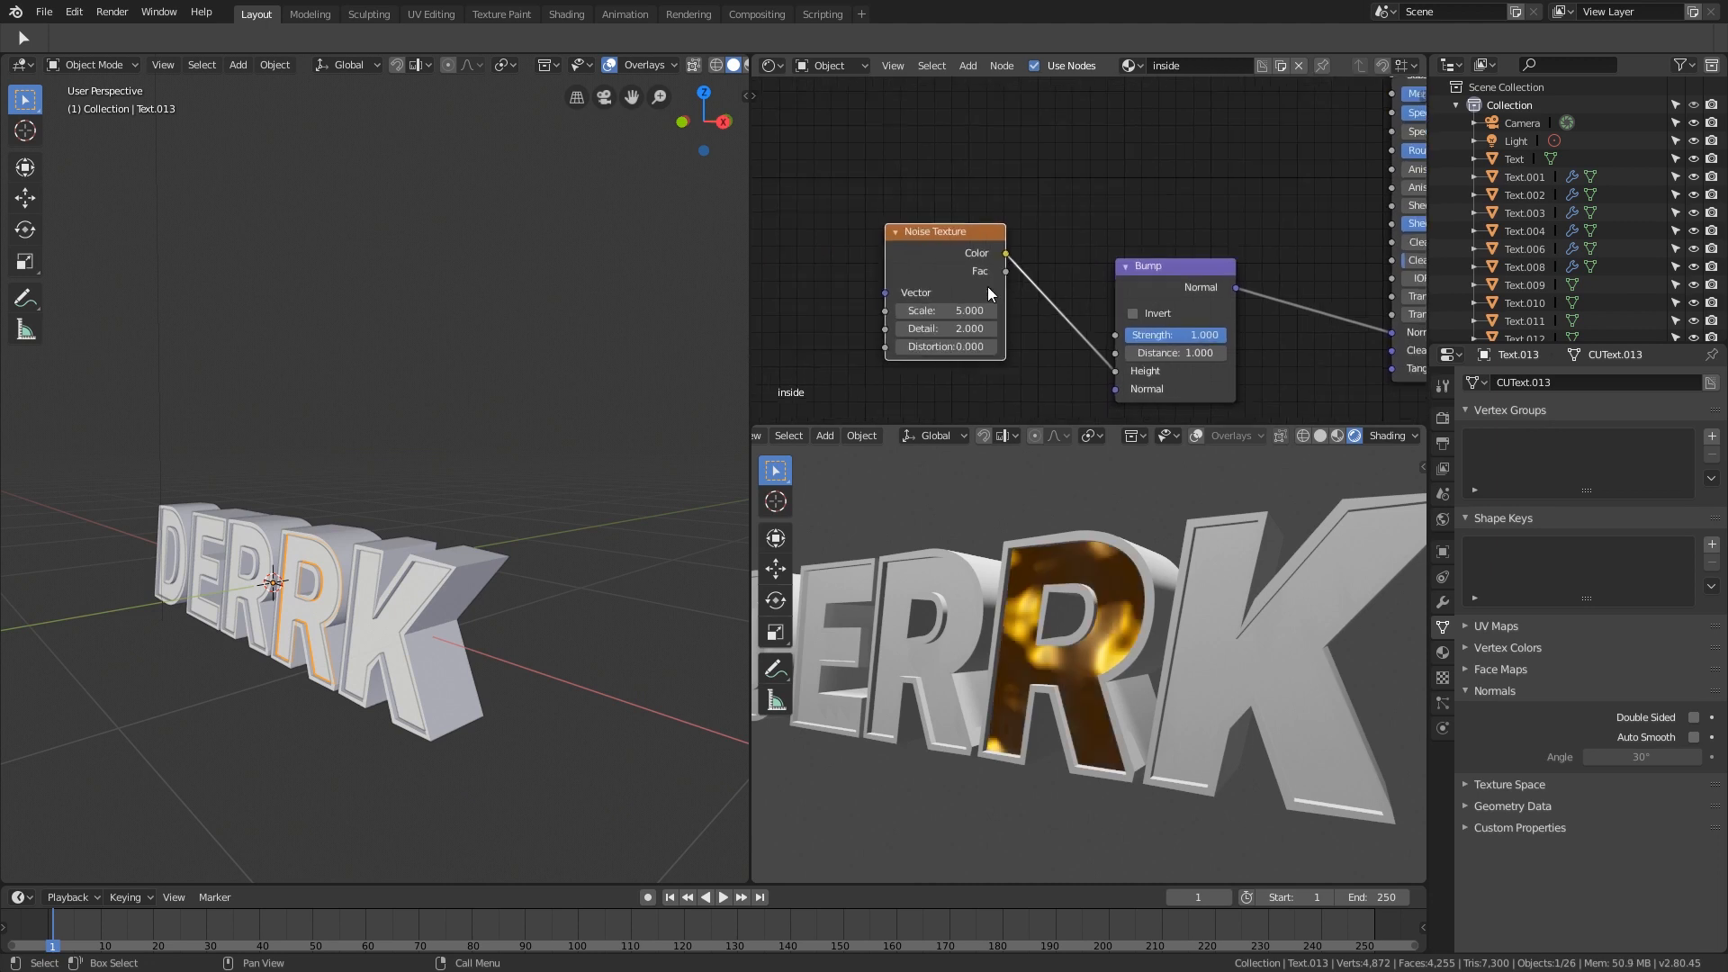
scroll(986, 287, "up", 1)
Step: Switch the Noise Texture node's type to Magic Texture and set its Scale to 31.340
key("shift+s")
mouse_move(959, 273)
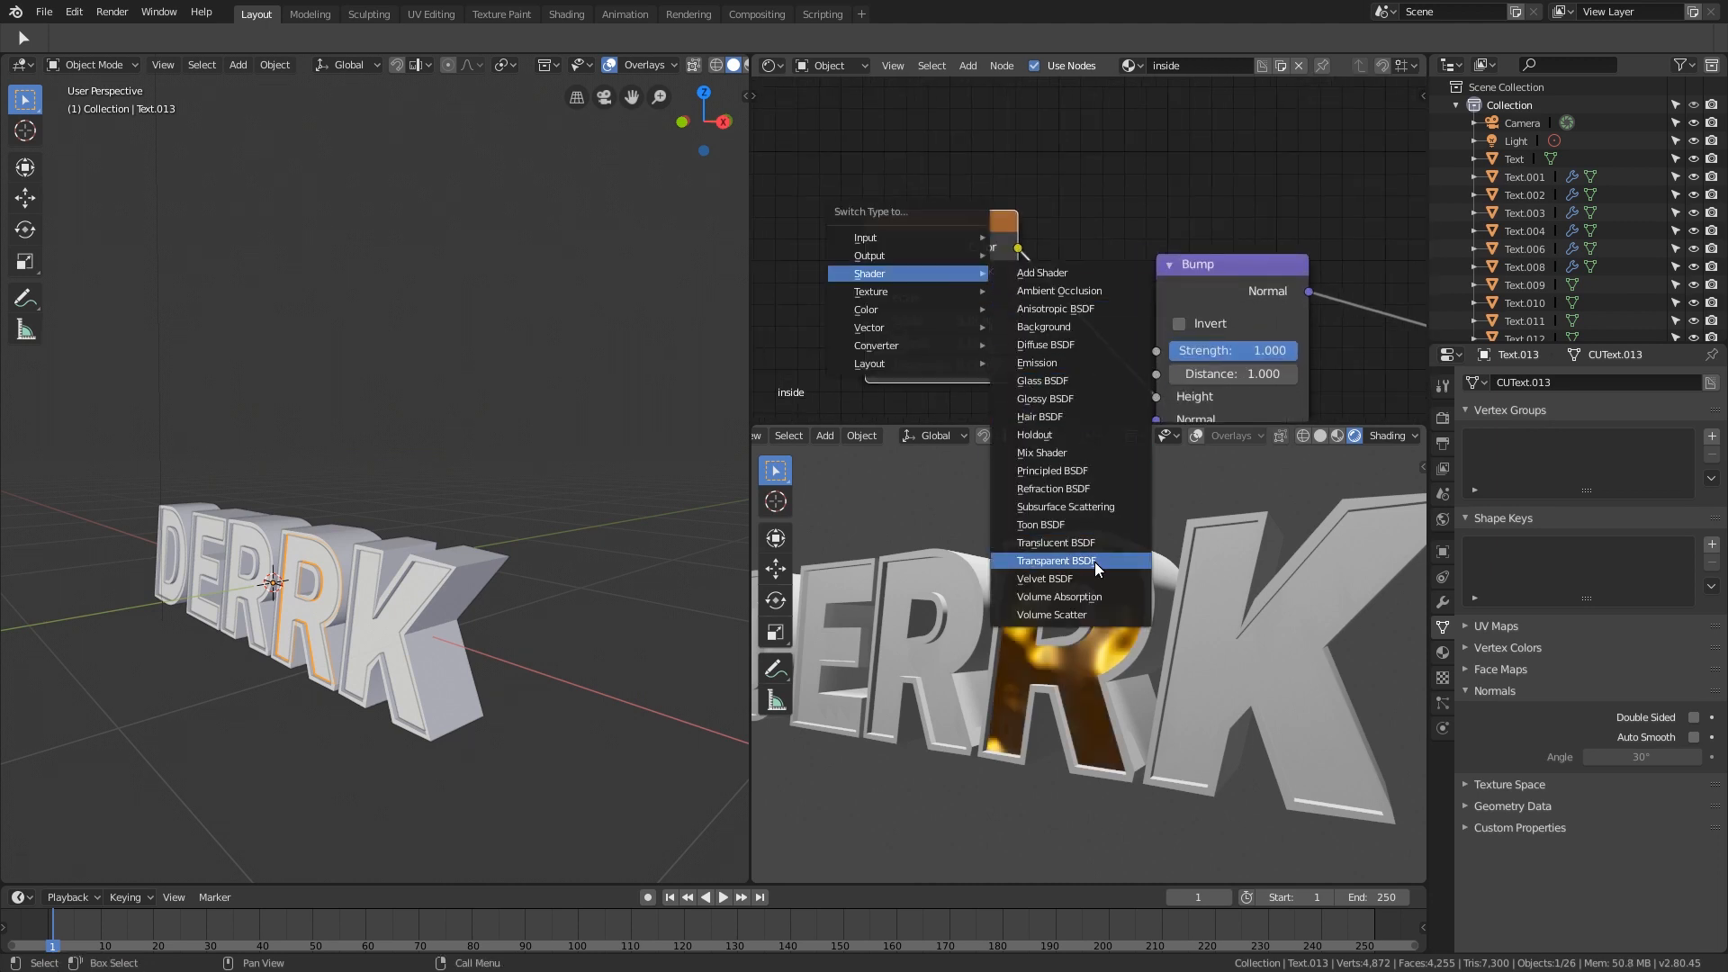
mouse_move(900, 292)
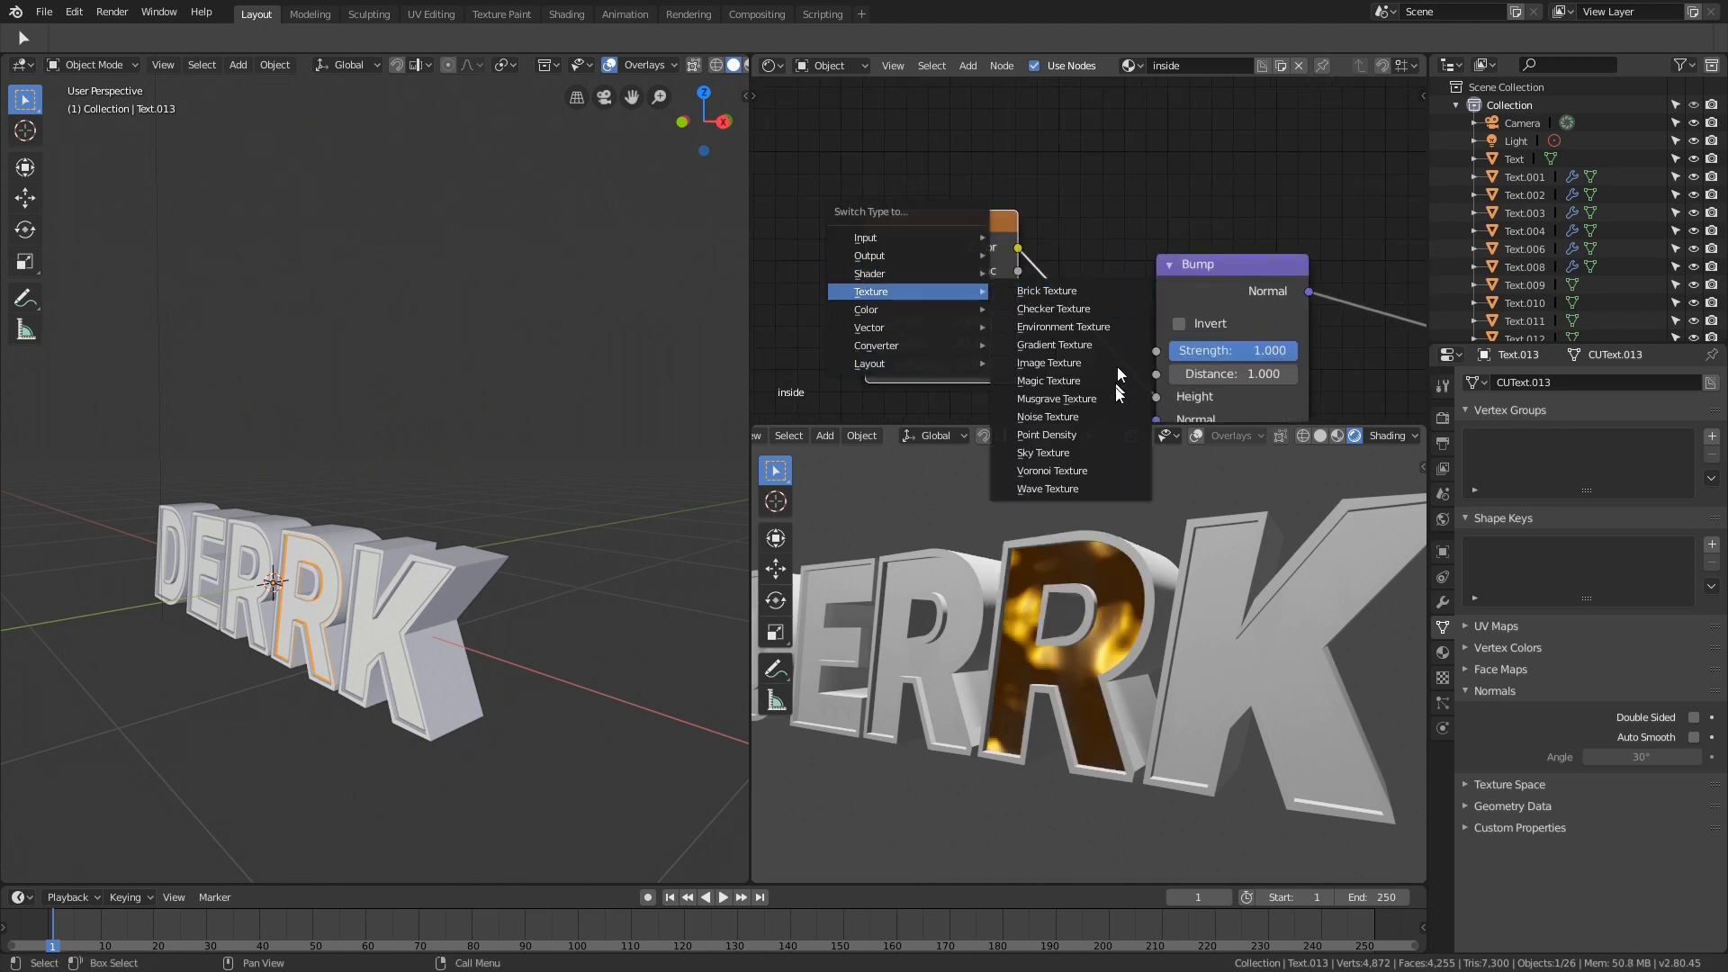
left_click(1071, 381)
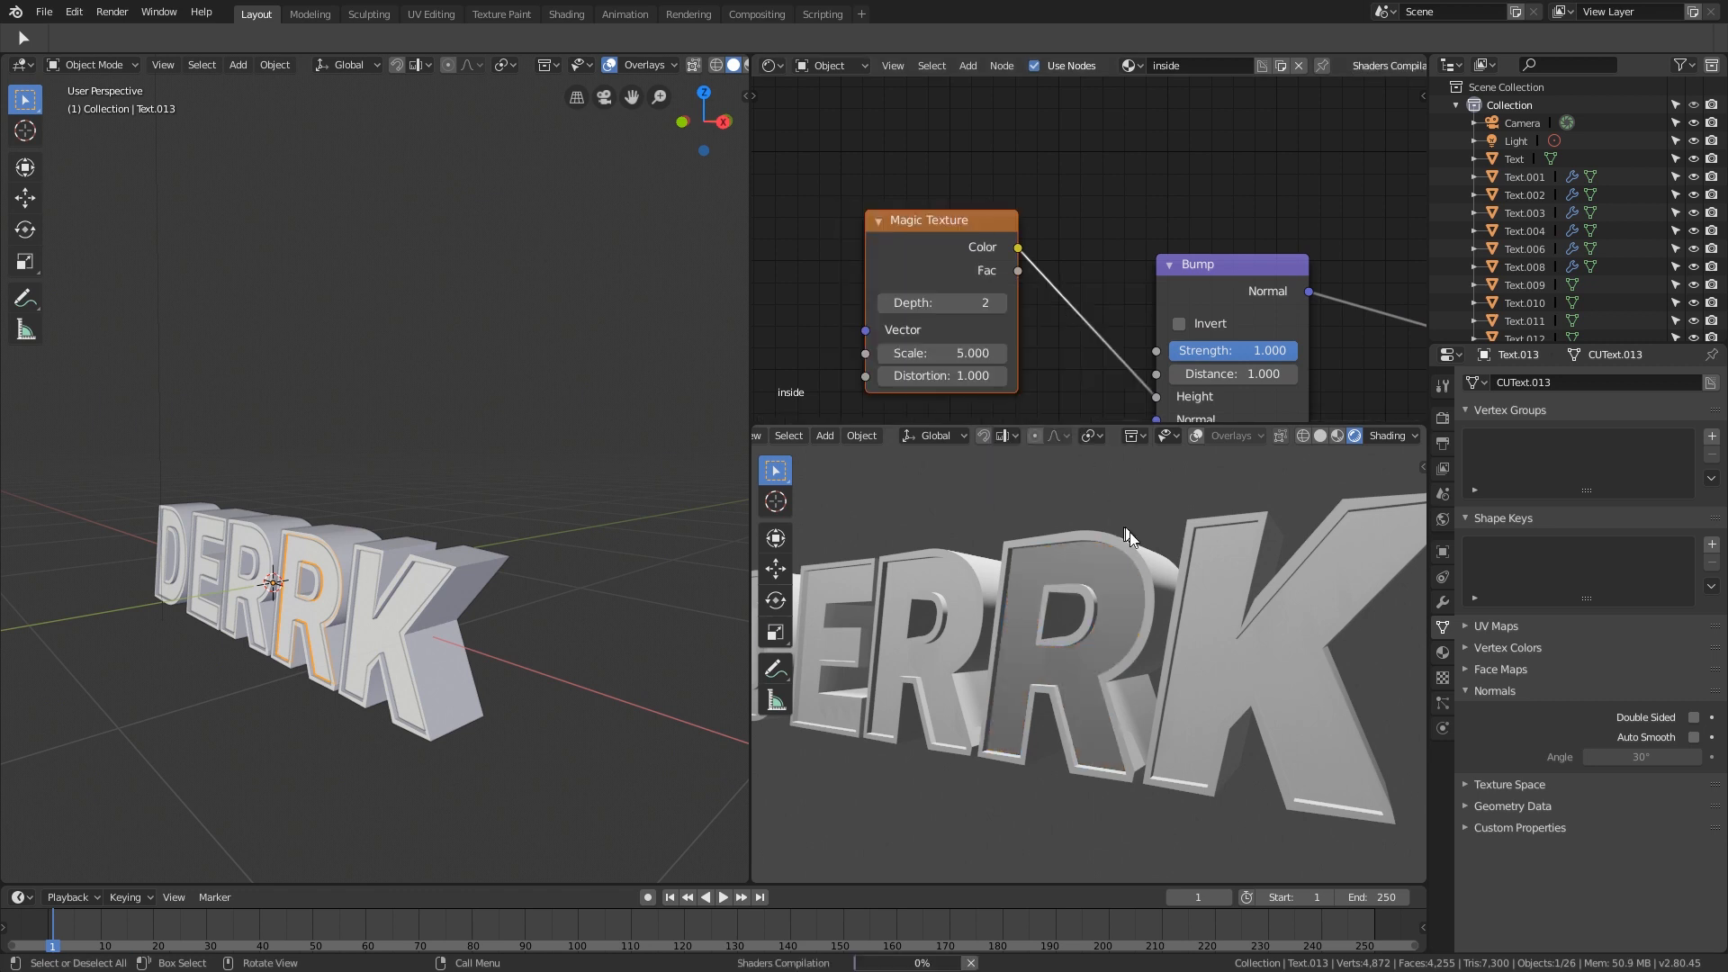
left_click_drag(945, 353, 999, 352)
left_click_drag(942, 354, 1068, 354)
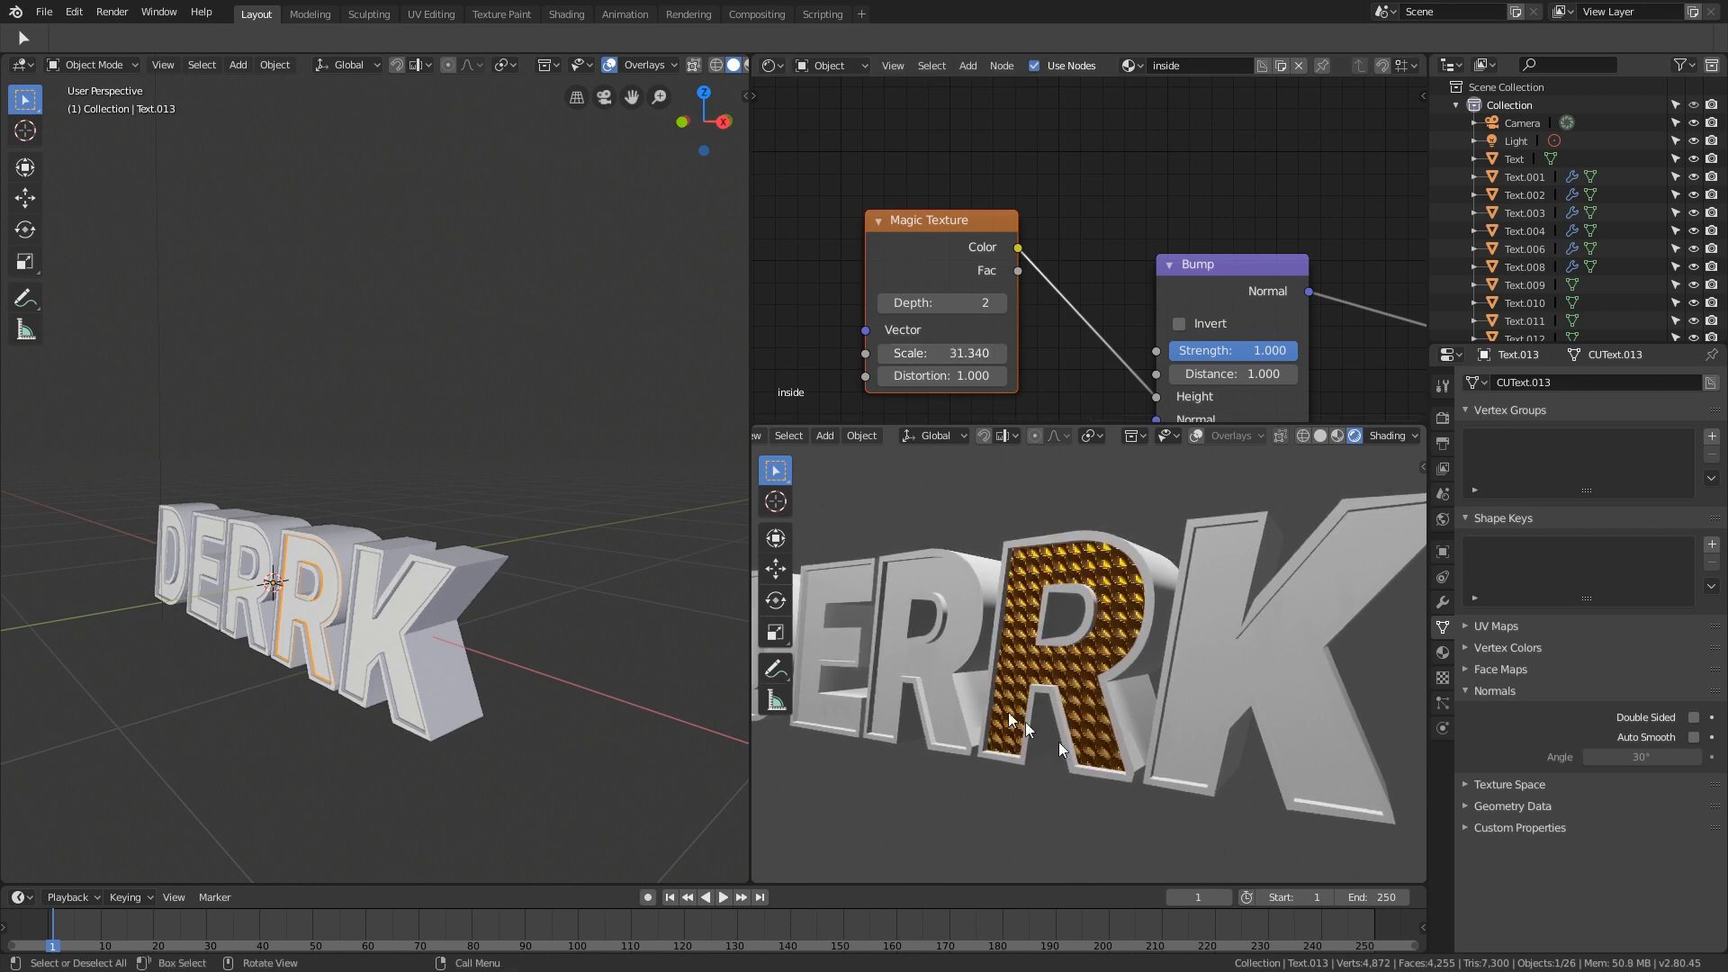
Step: Set the Bump node's Strength to 0.220 to soften the relief on the second R
scroll(1254, 770, "up", 3)
middle_click_drag(1254, 771, 1213, 733)
middle_click_drag(1278, 295, 1211, 236)
scroll(1213, 279, "down", 1)
left_click_drag(1214, 300, 1122, 301)
middle_click_drag(1197, 859, 1182, 617)
scroll(1188, 220, "down", 2)
middle_click_drag(1217, 239, 1106, 300)
scroll(1107, 299, "up", 2)
scroll(1184, 508, "down", 1)
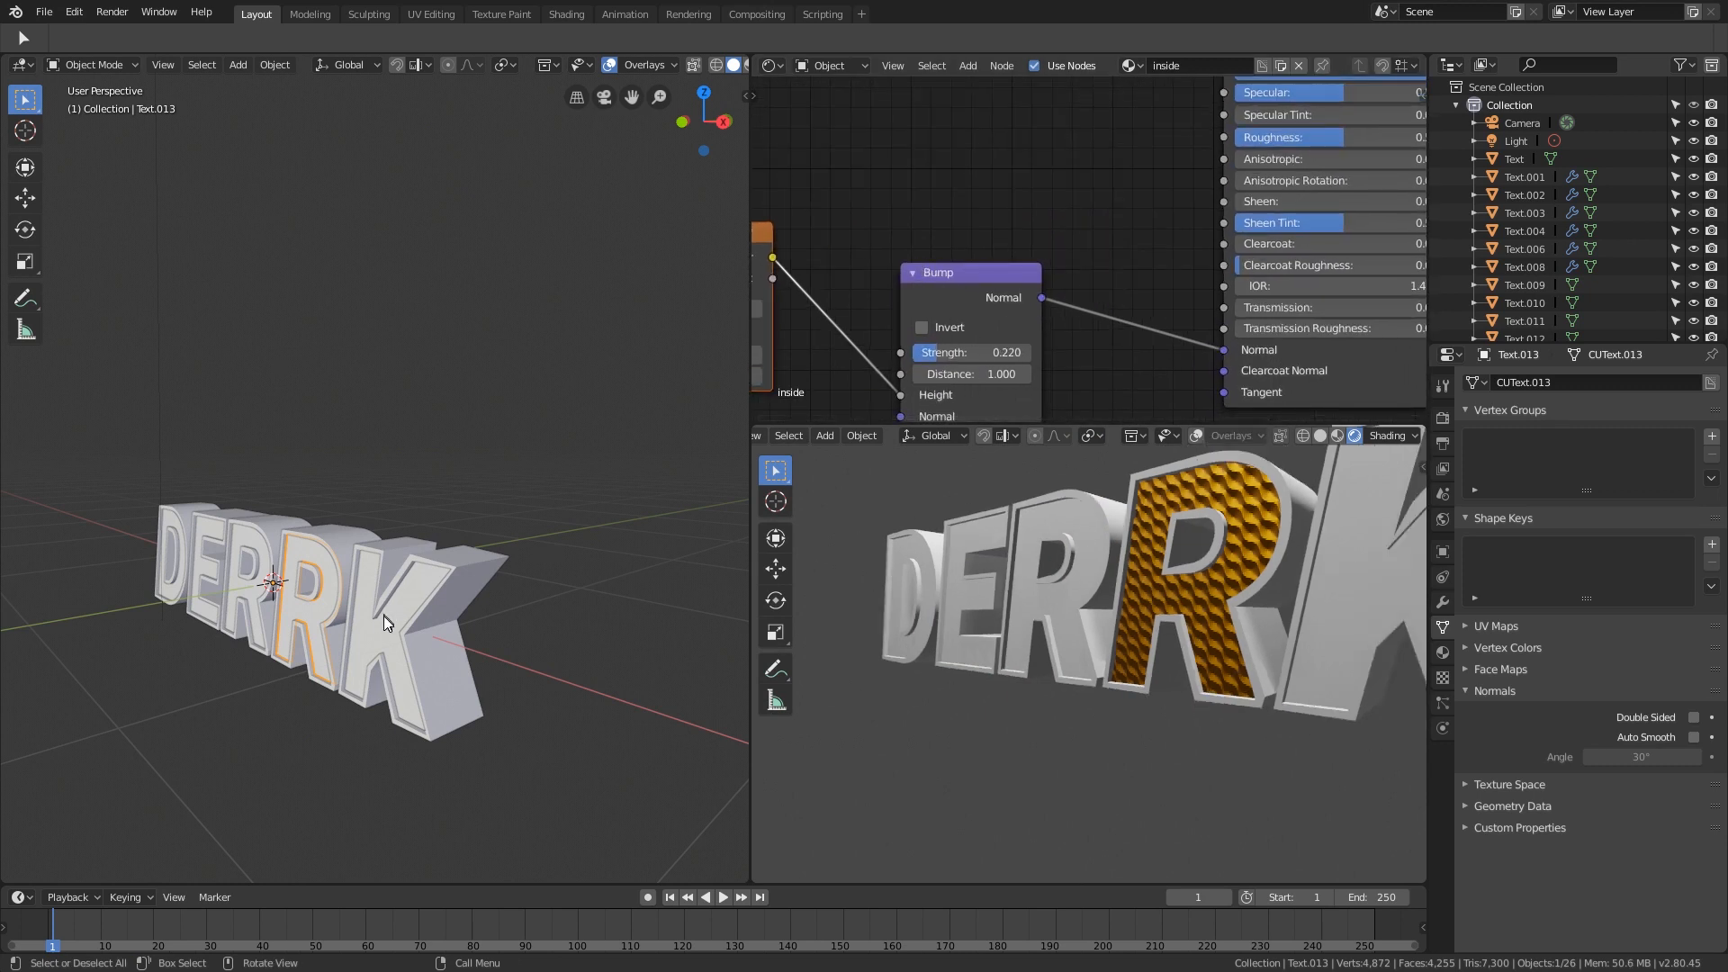
Step: Set the "inside" material's viewport display color to orange with hue 0.081 and saturation 1.000
left_click(1444, 652)
scroll(1601, 691, "down", 4)
scroll(1601, 691, "down", 3)
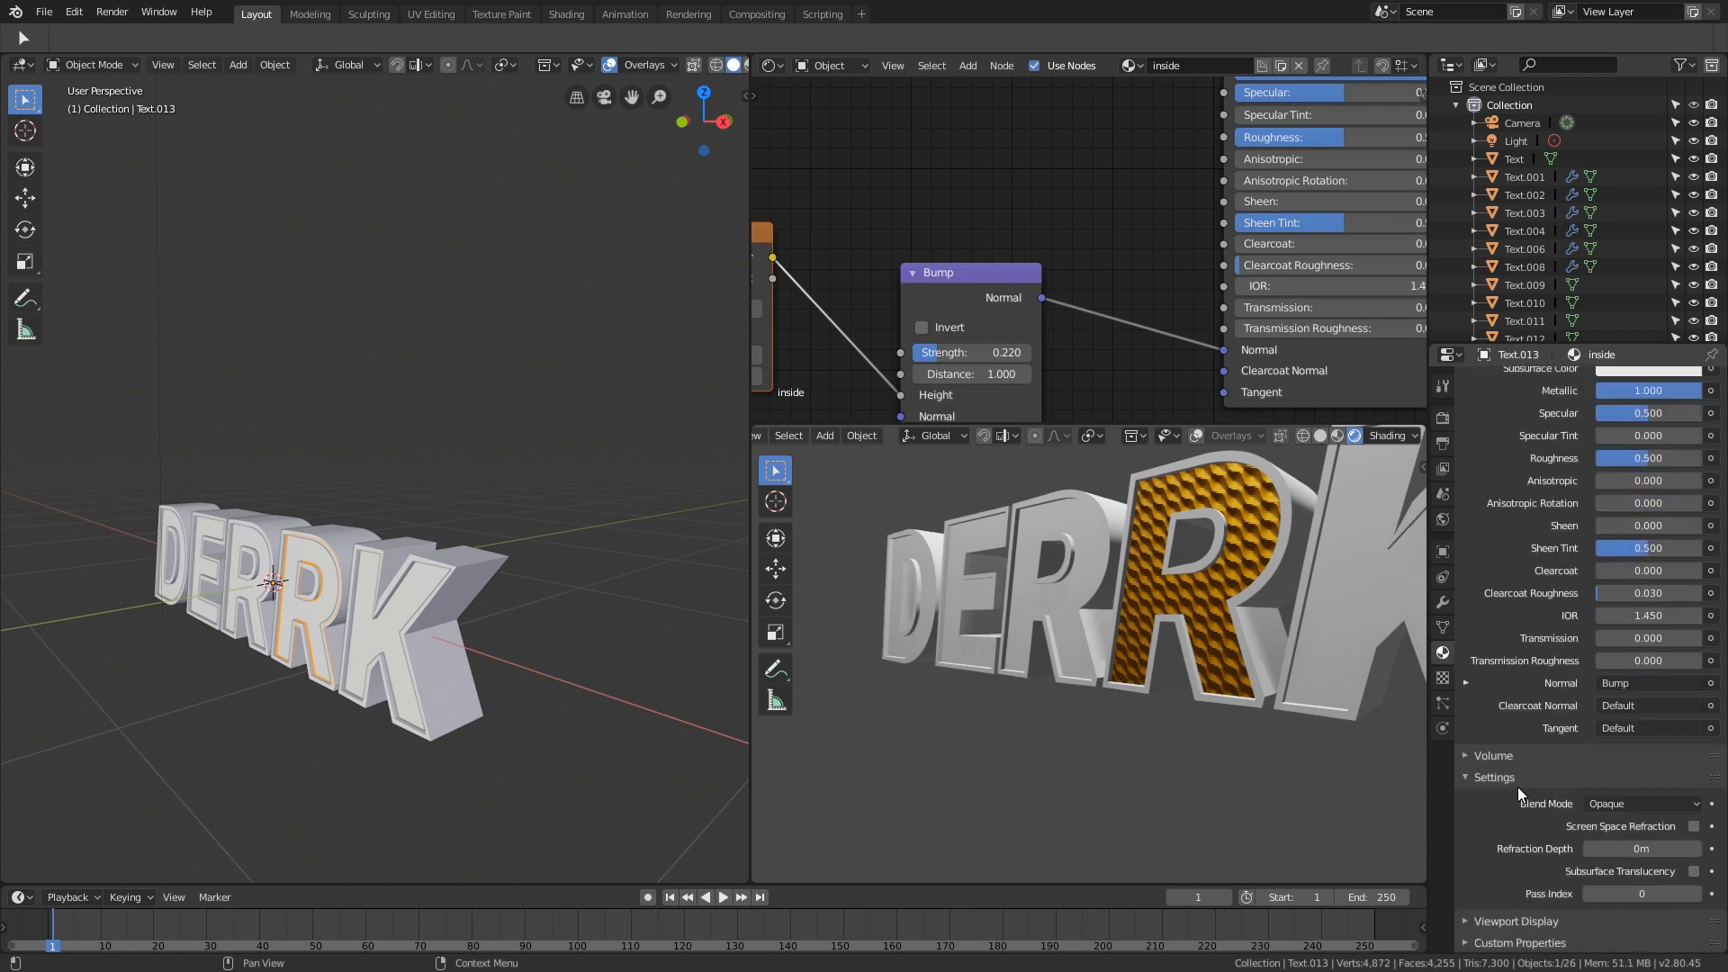
left_click(1520, 922)
left_click(1605, 878)
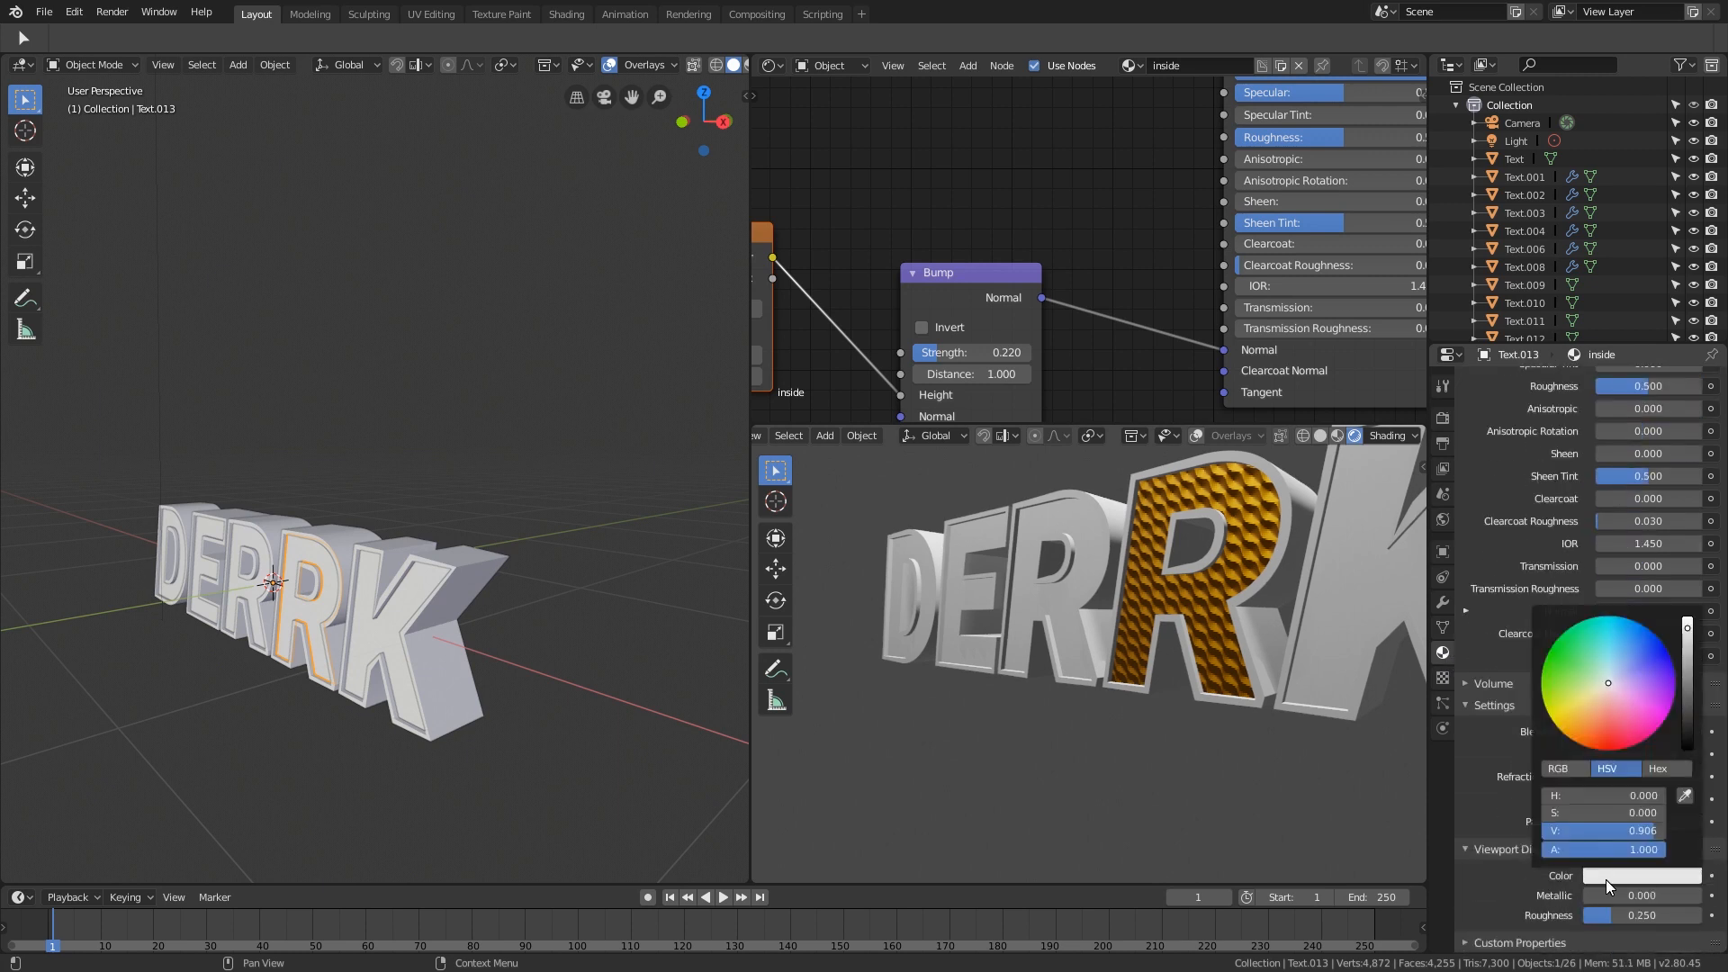
left_click(1605, 708)
left_click_drag(1605, 708, 1574, 742)
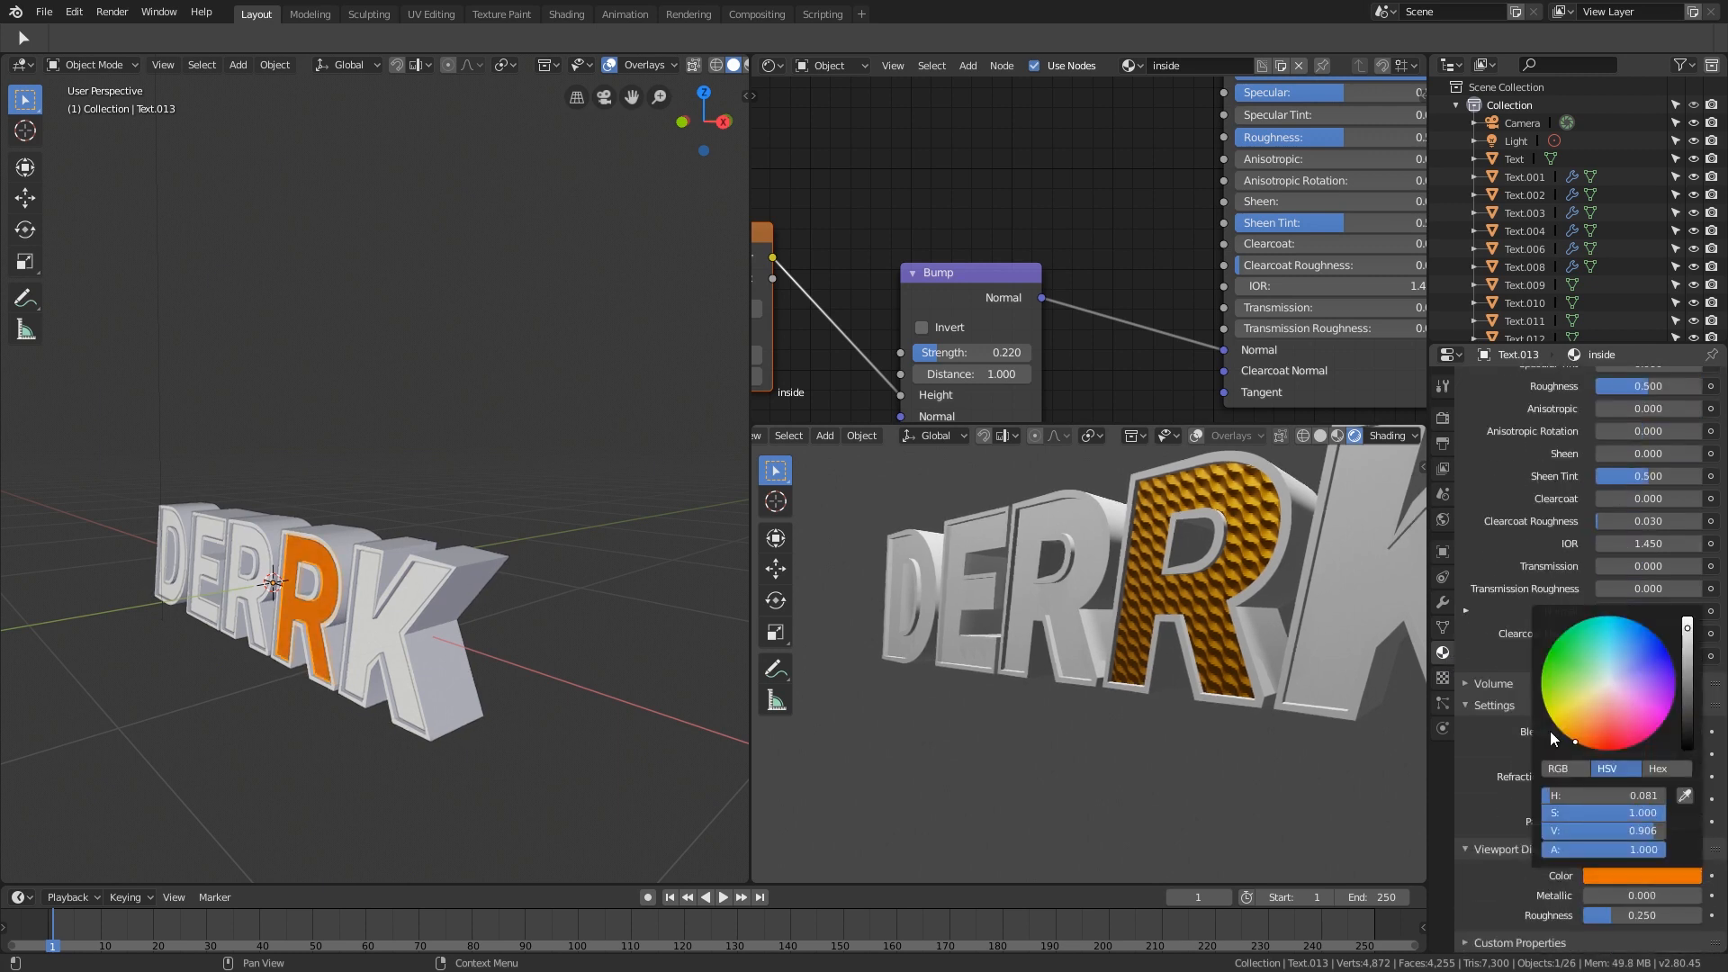
Step: Link the "inside" material from the second R's inner mesh to the inner meshes of the K, first R, E and D
scroll(404, 633, "up", 3)
middle_click_drag(117, 642, 365, 650, "shift")
scroll(494, 628, "down", 5)
scroll(504, 627, "up", 2)
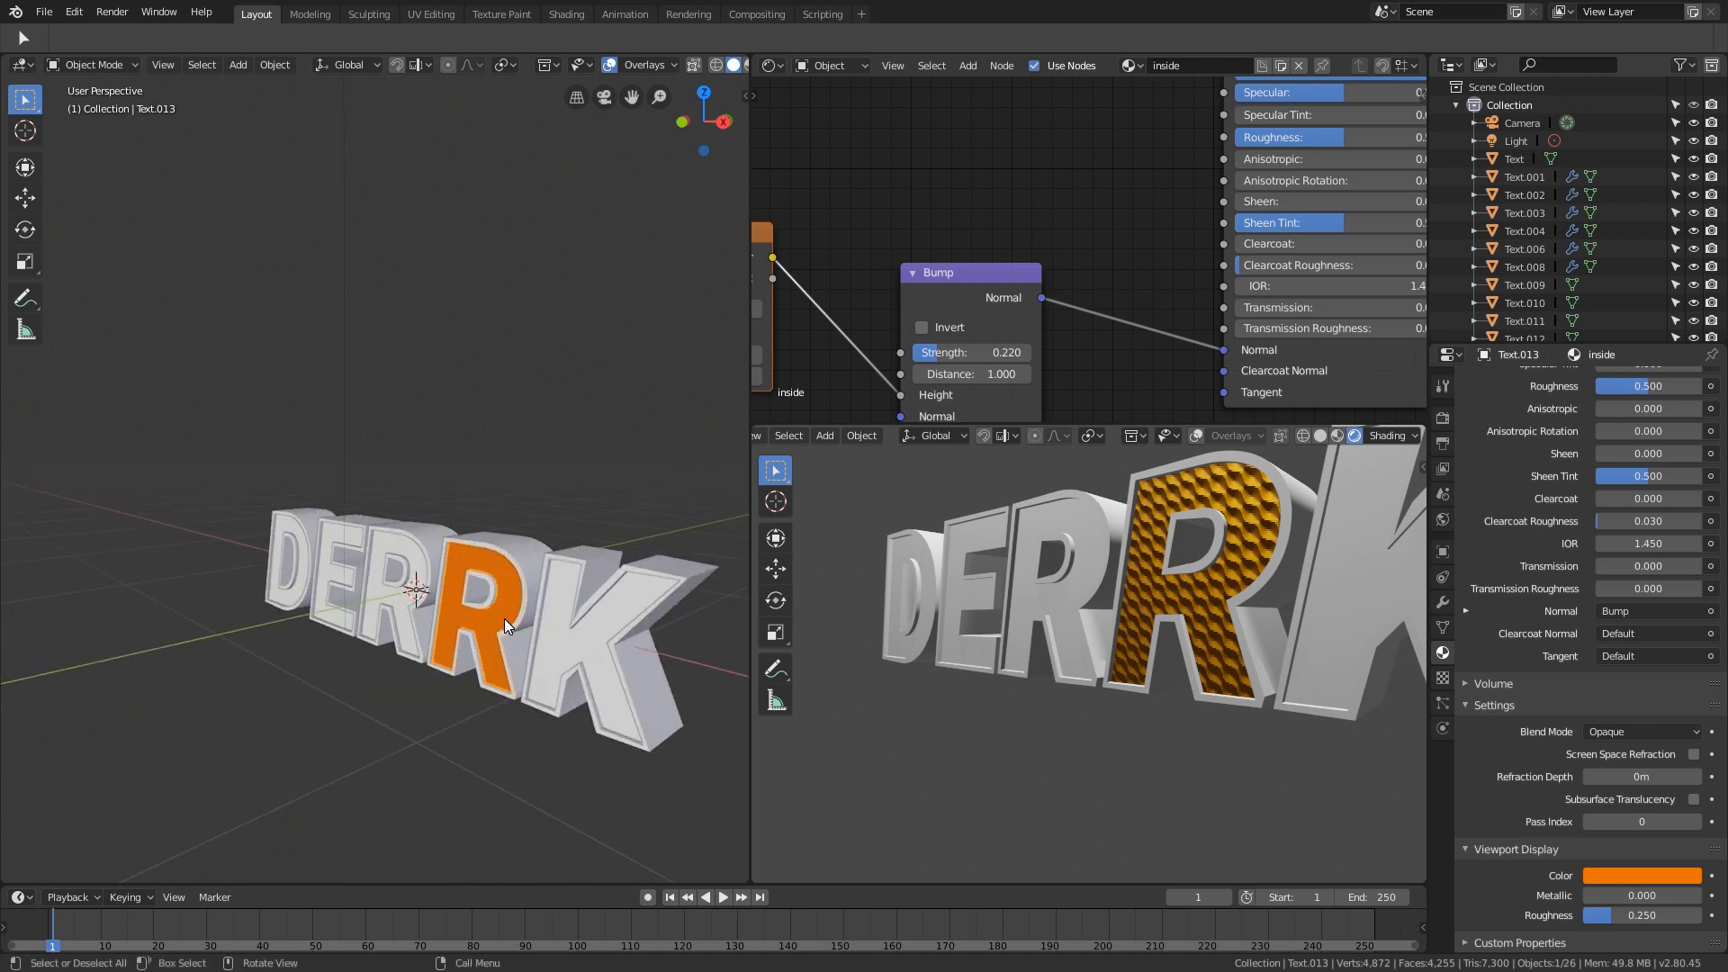
left_click(556, 633)
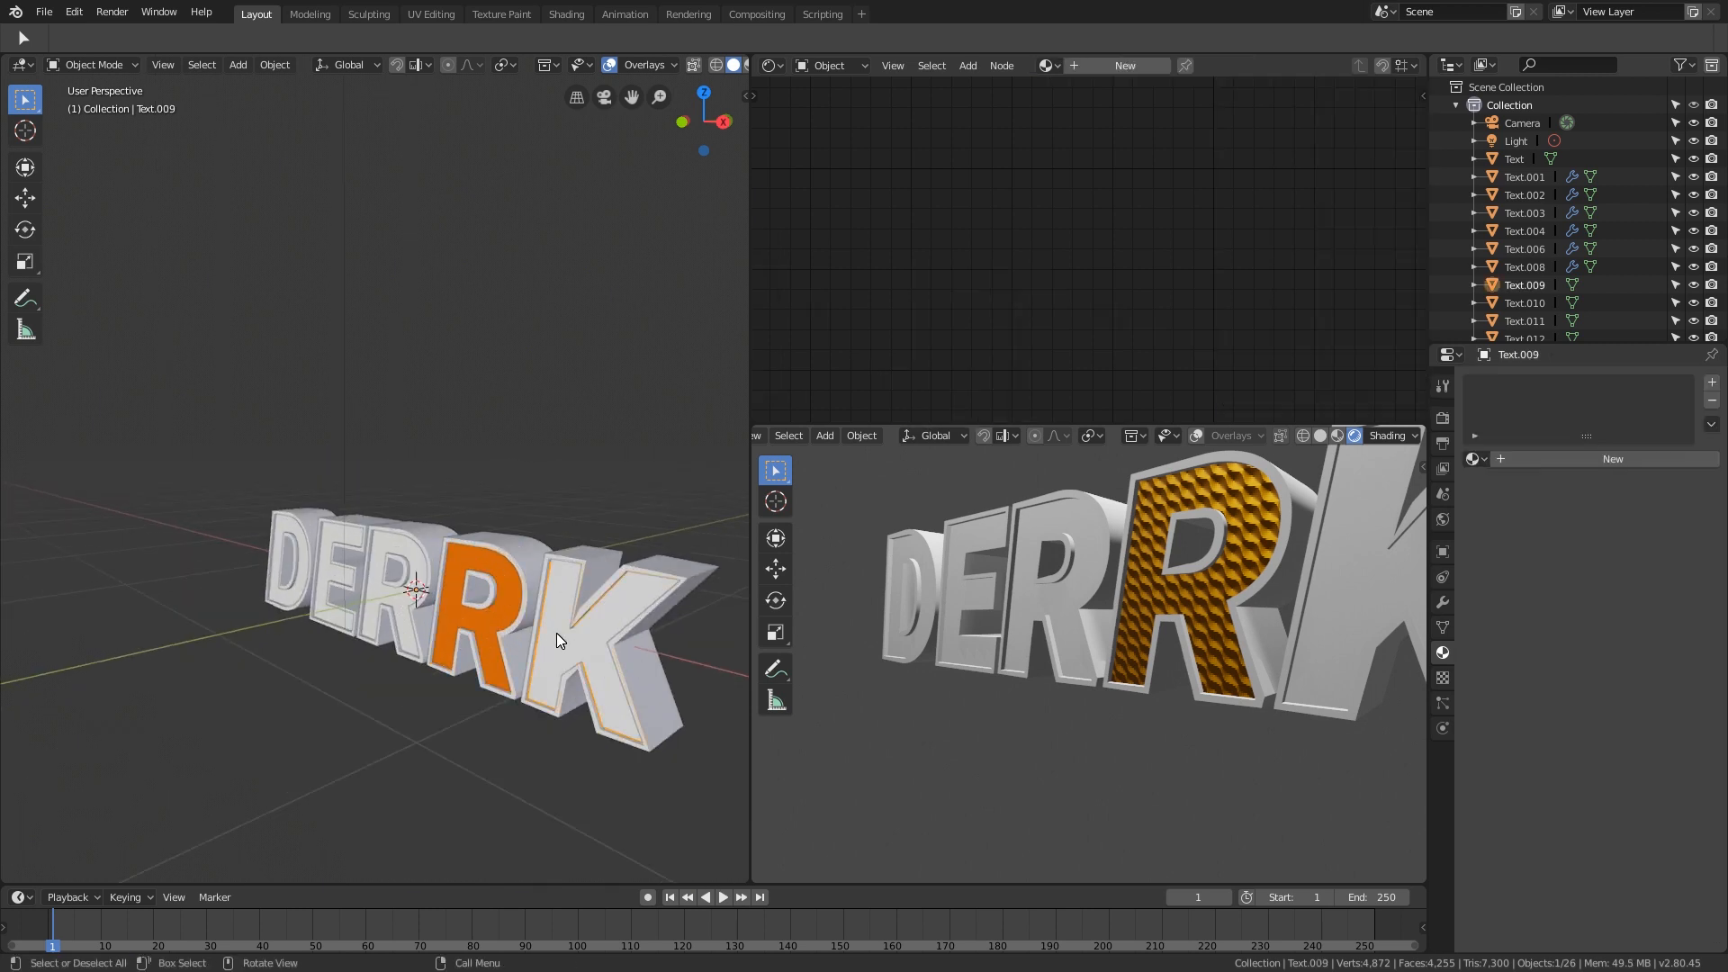
left_click(396, 600, "shift")
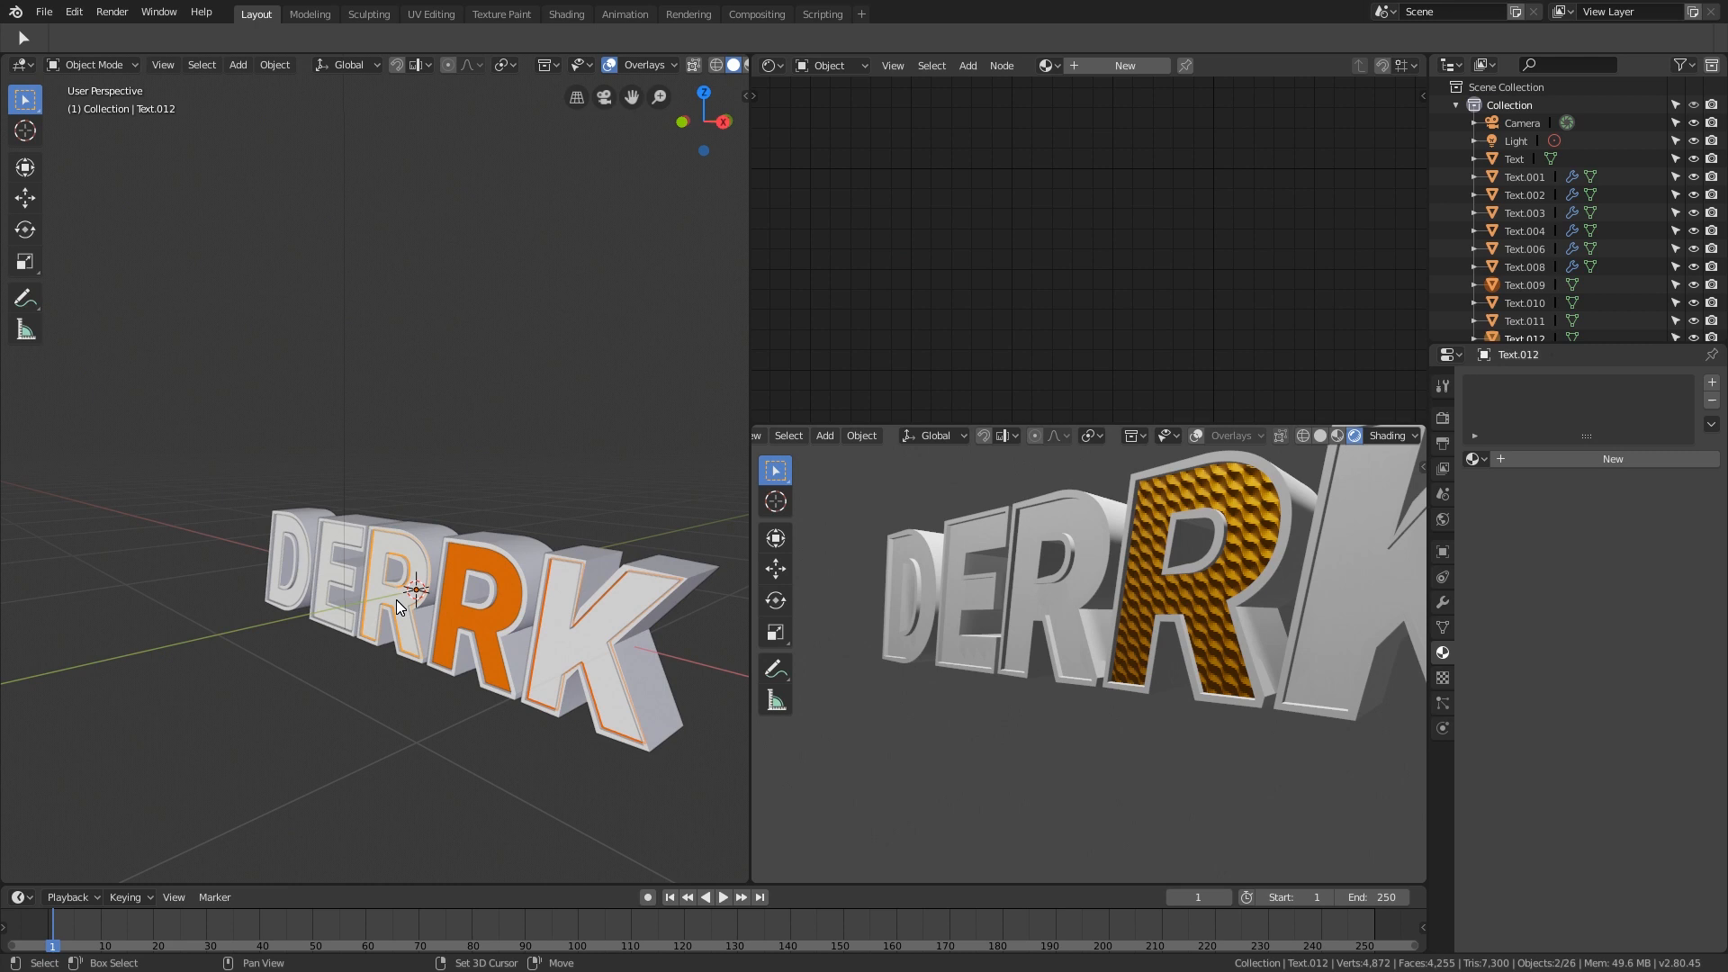
left_click(326, 576, "shift")
scroll(291, 589, "up", 7)
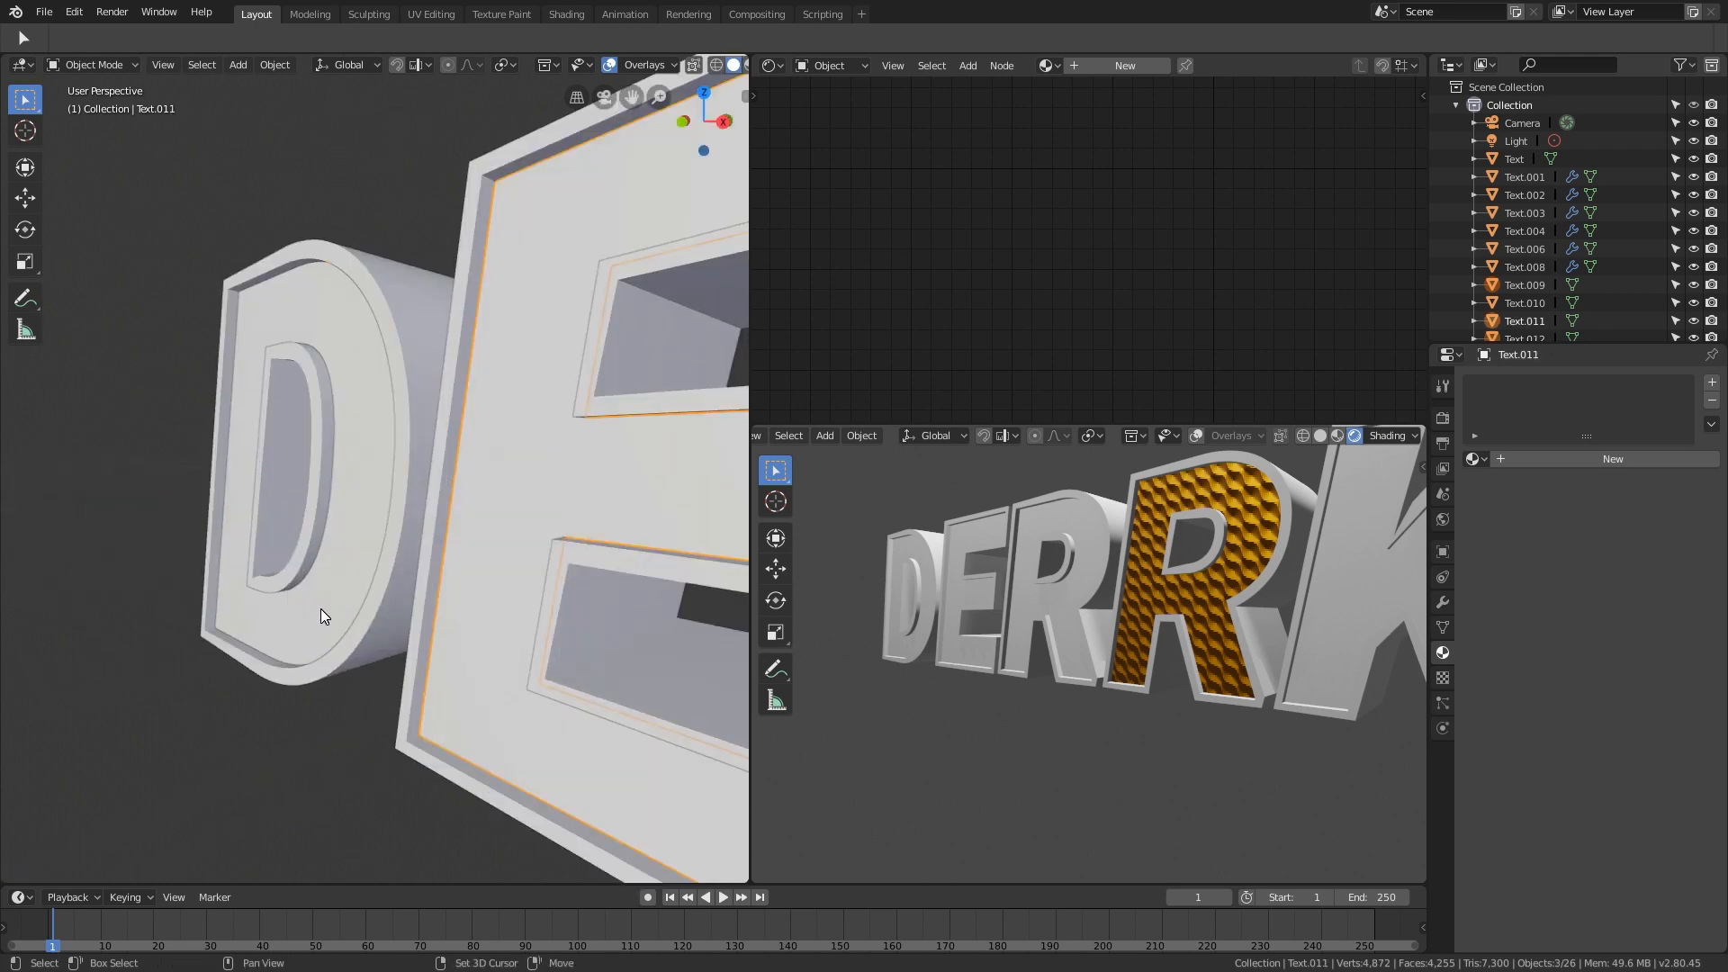
left_click(321, 608, "shift")
scroll(320, 608, "down", 8)
scroll(413, 618, "up", 1)
scroll(418, 619, "up", 3)
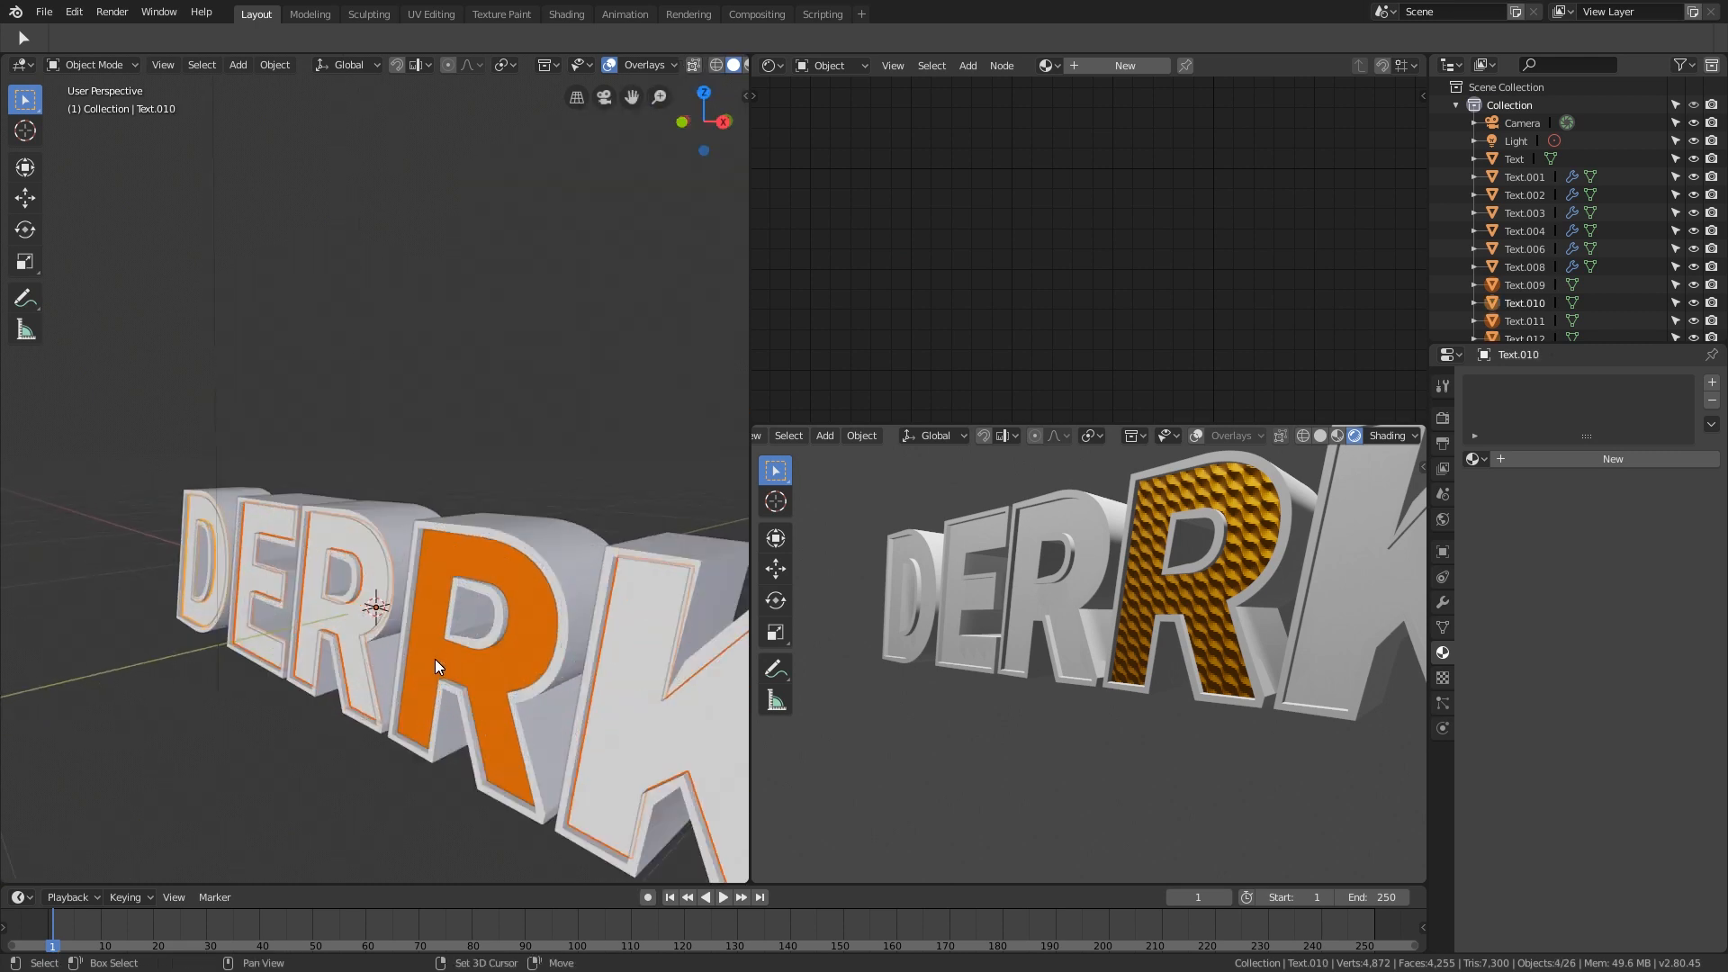
left_click(435, 655, "shift")
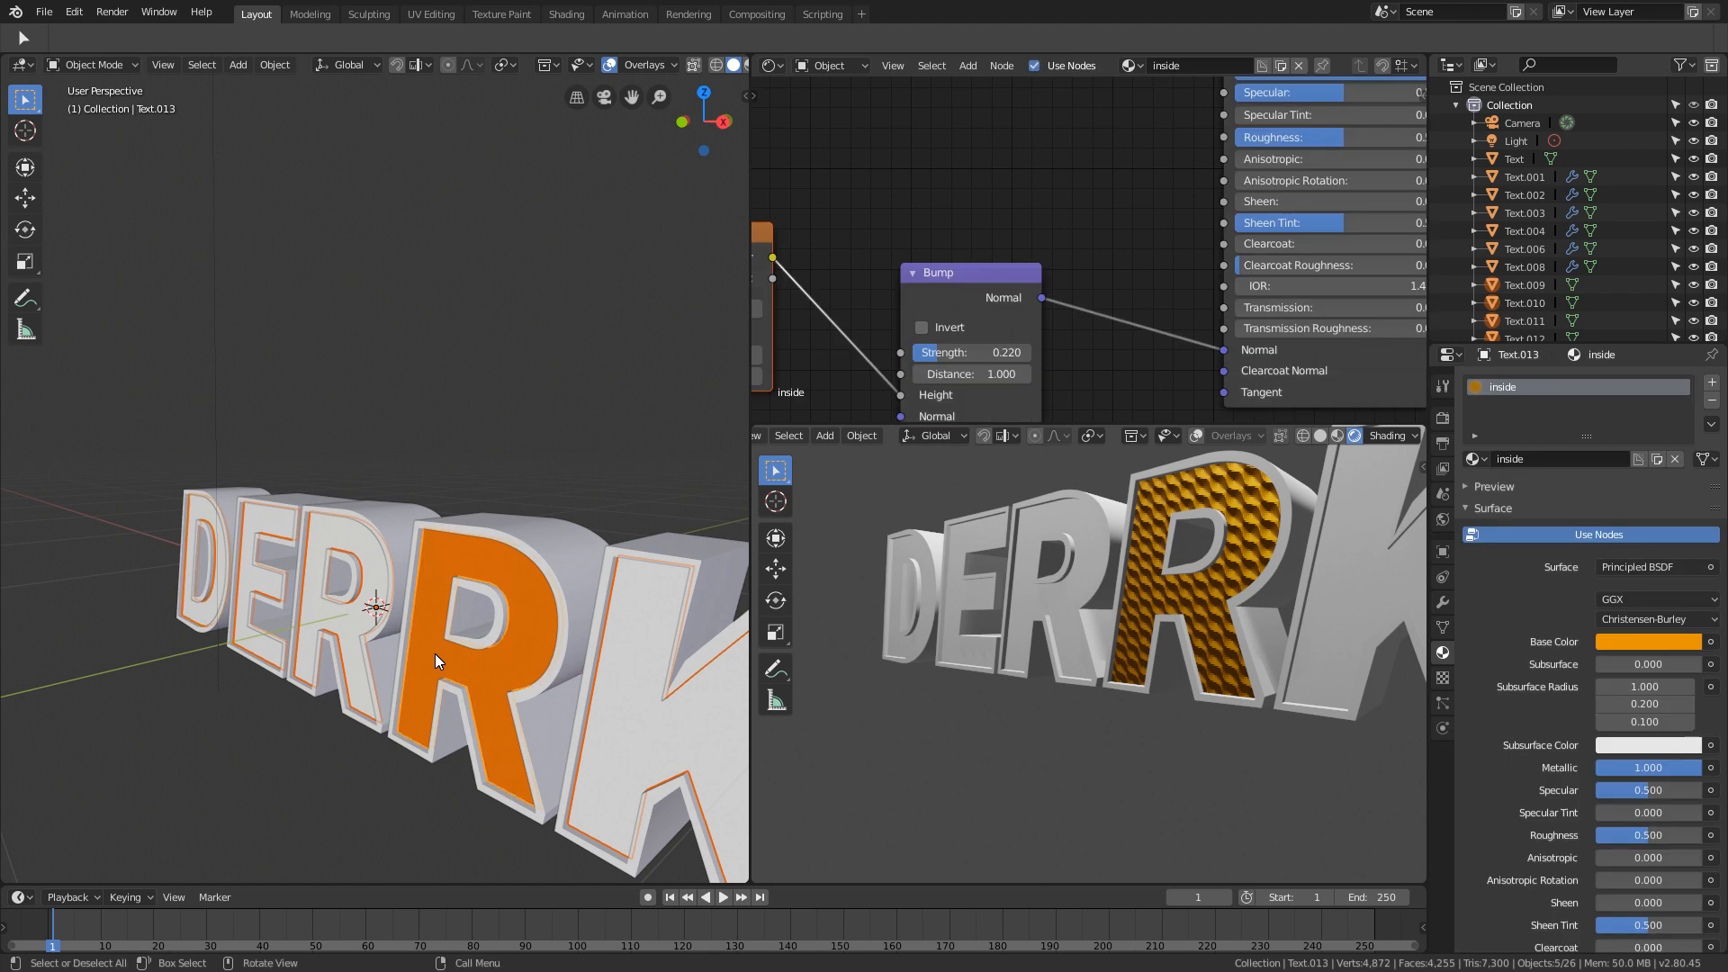
key("ctrl+l")
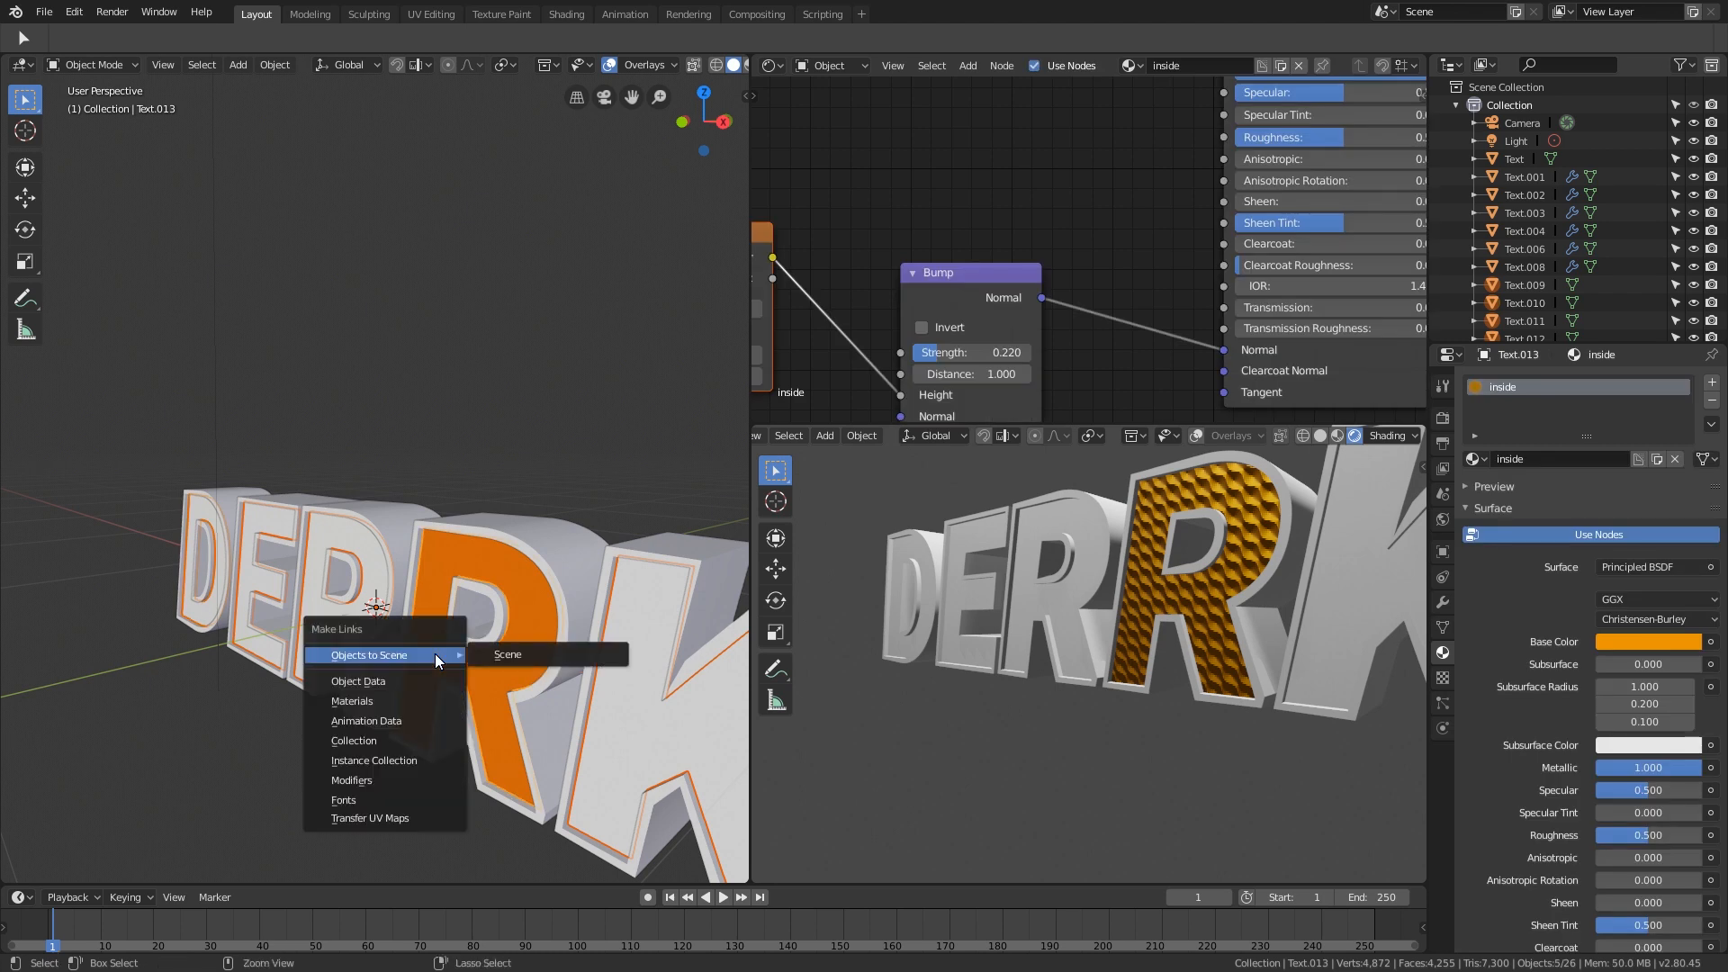
left_click(408, 700)
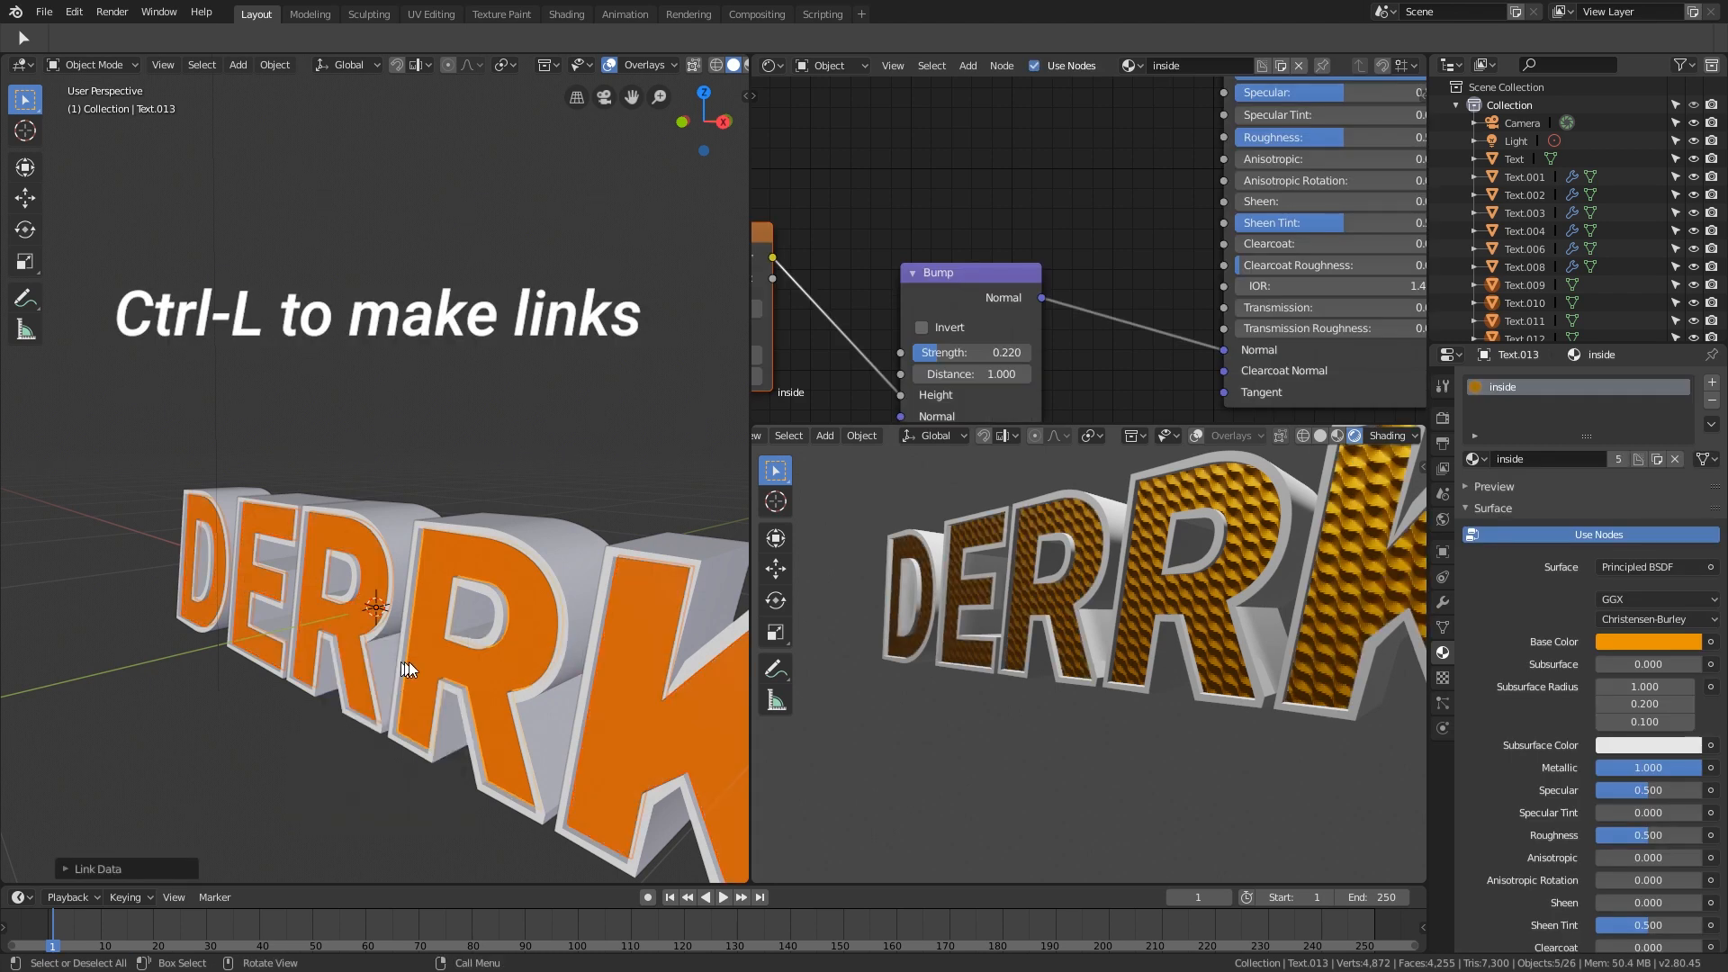
Step: Create a new material named "outside" on the K's outer shell
middle_click_drag(1287, 602, 1161, 641)
middle_click_drag(633, 591, 514, 591, "shift")
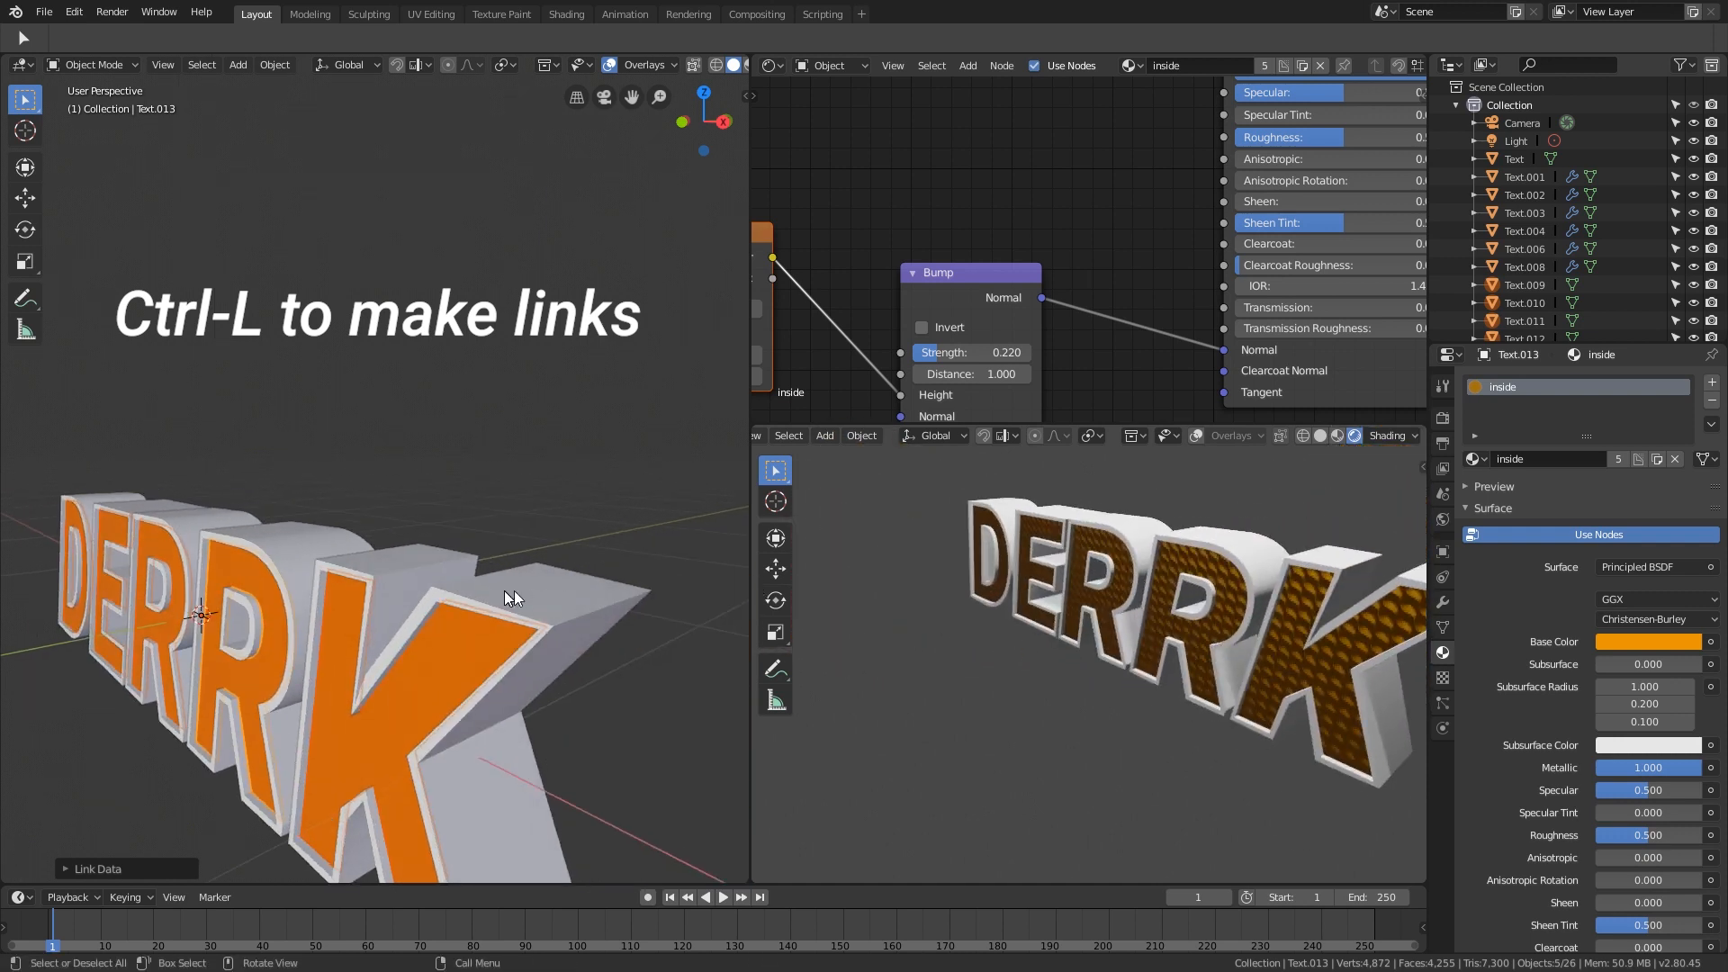
left_click(505, 595)
middle_click_drag(361, 590, 489, 601, "shift")
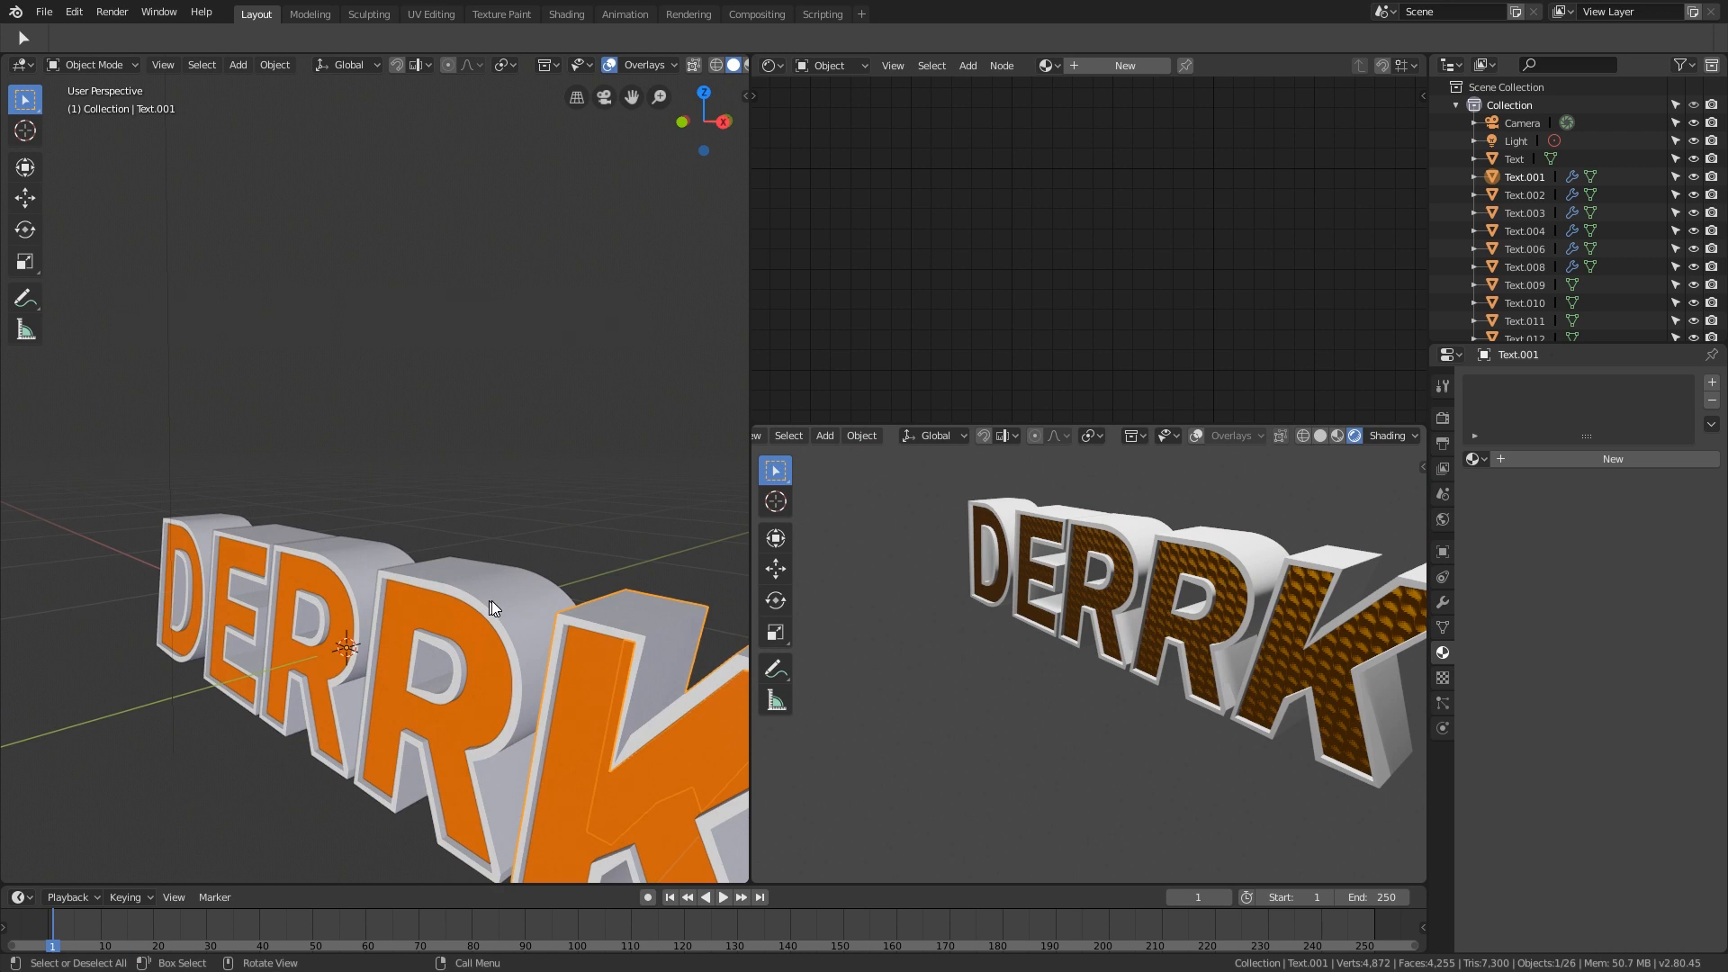
left_click(1124, 65)
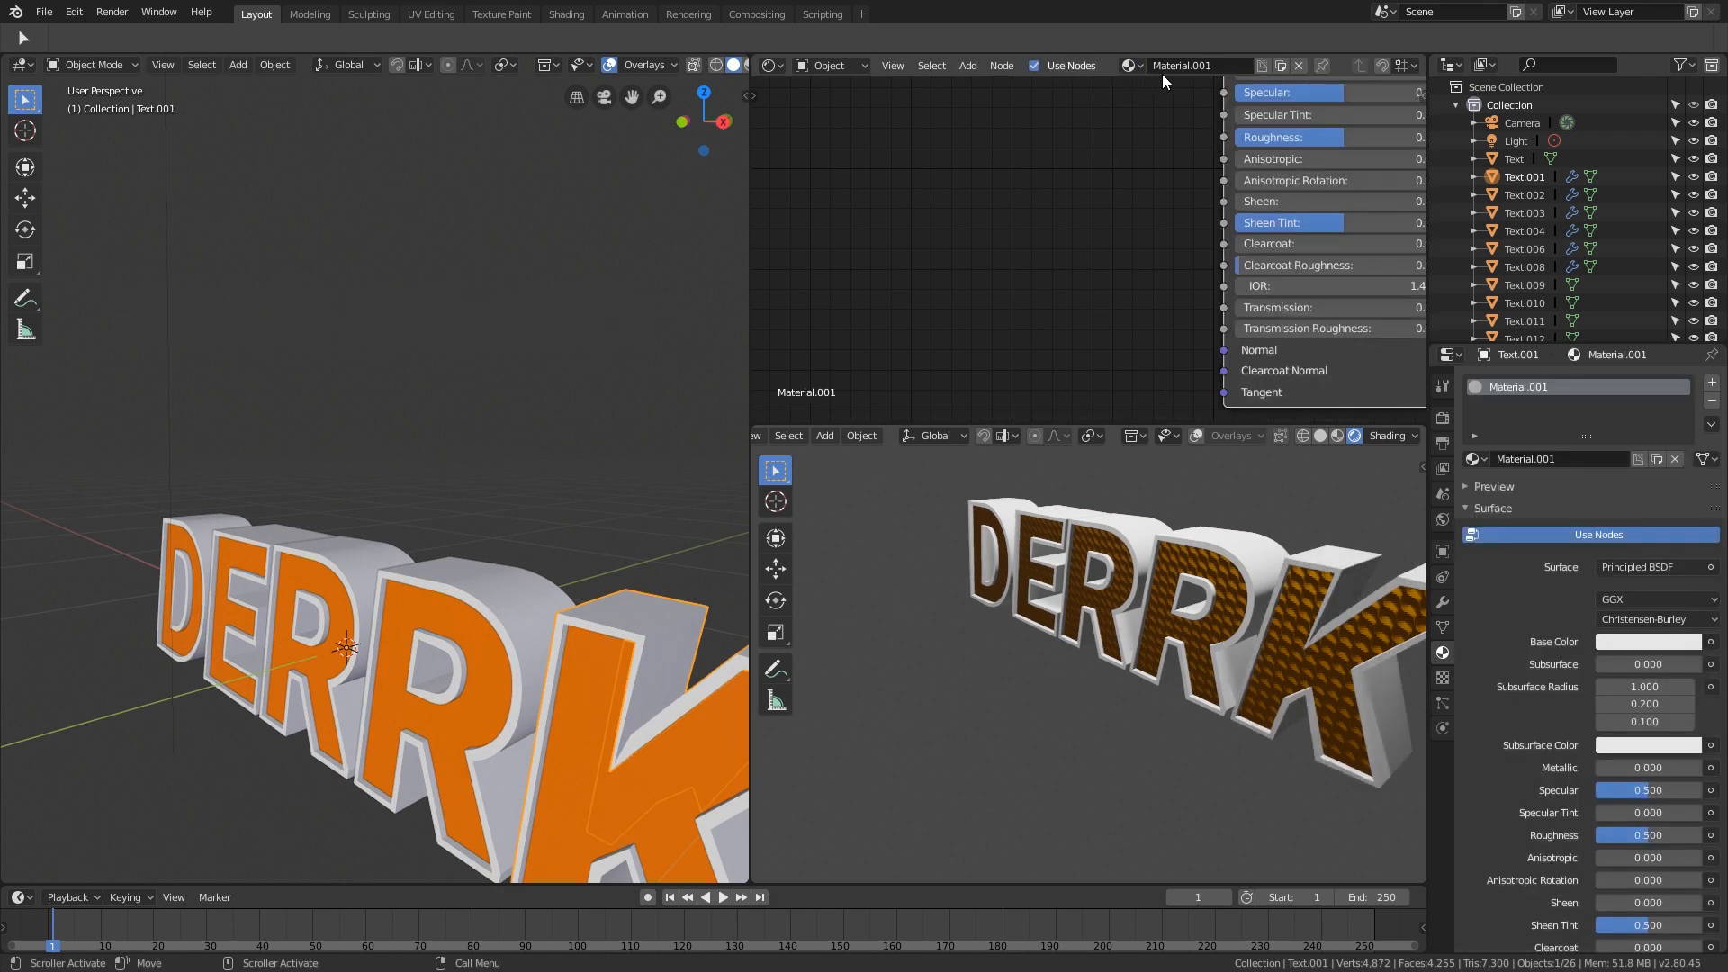
left_click(1161, 66)
type("ortside")
key("Return")
Step: Set the "outside" material's base color to light orange with hue 0.108 and saturation 0.614
scroll(1187, 143, "down", 2)
middle_click_drag(1190, 155, 1110, 239)
scroll(1195, 245, "up", 2)
middle_click_drag(1197, 185, 1168, 250)
scroll(1195, 244, "down", 1)
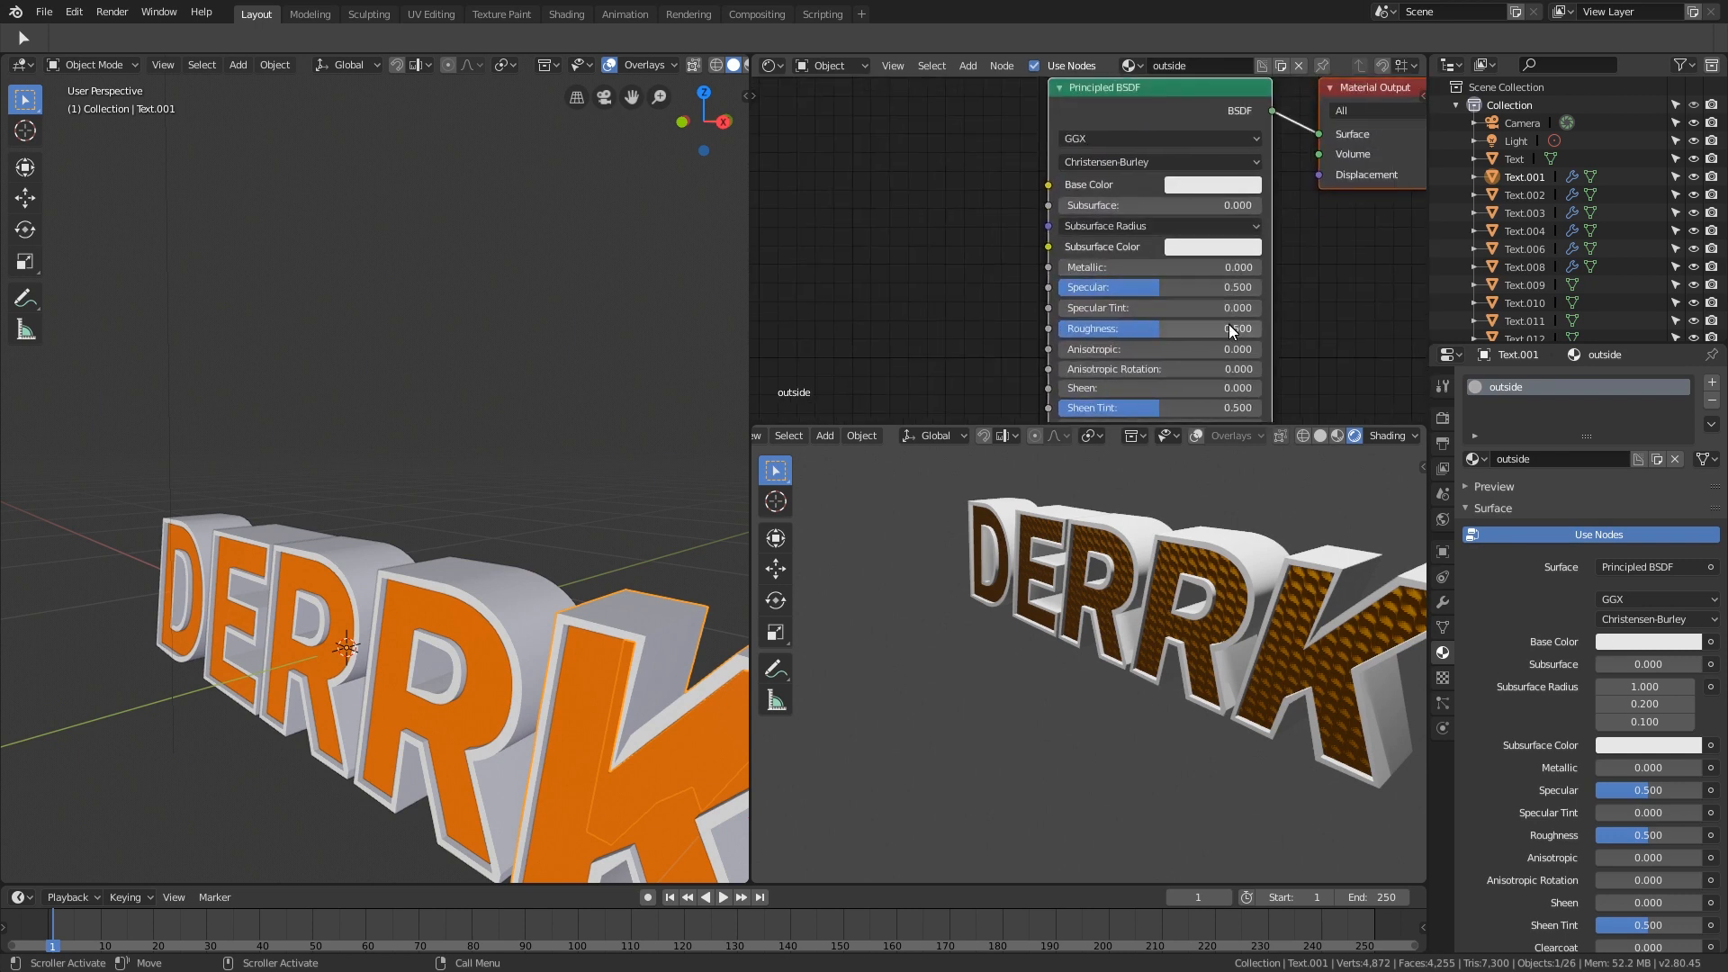
left_click(1218, 183)
left_click_drag(1234, 301, 1201, 329)
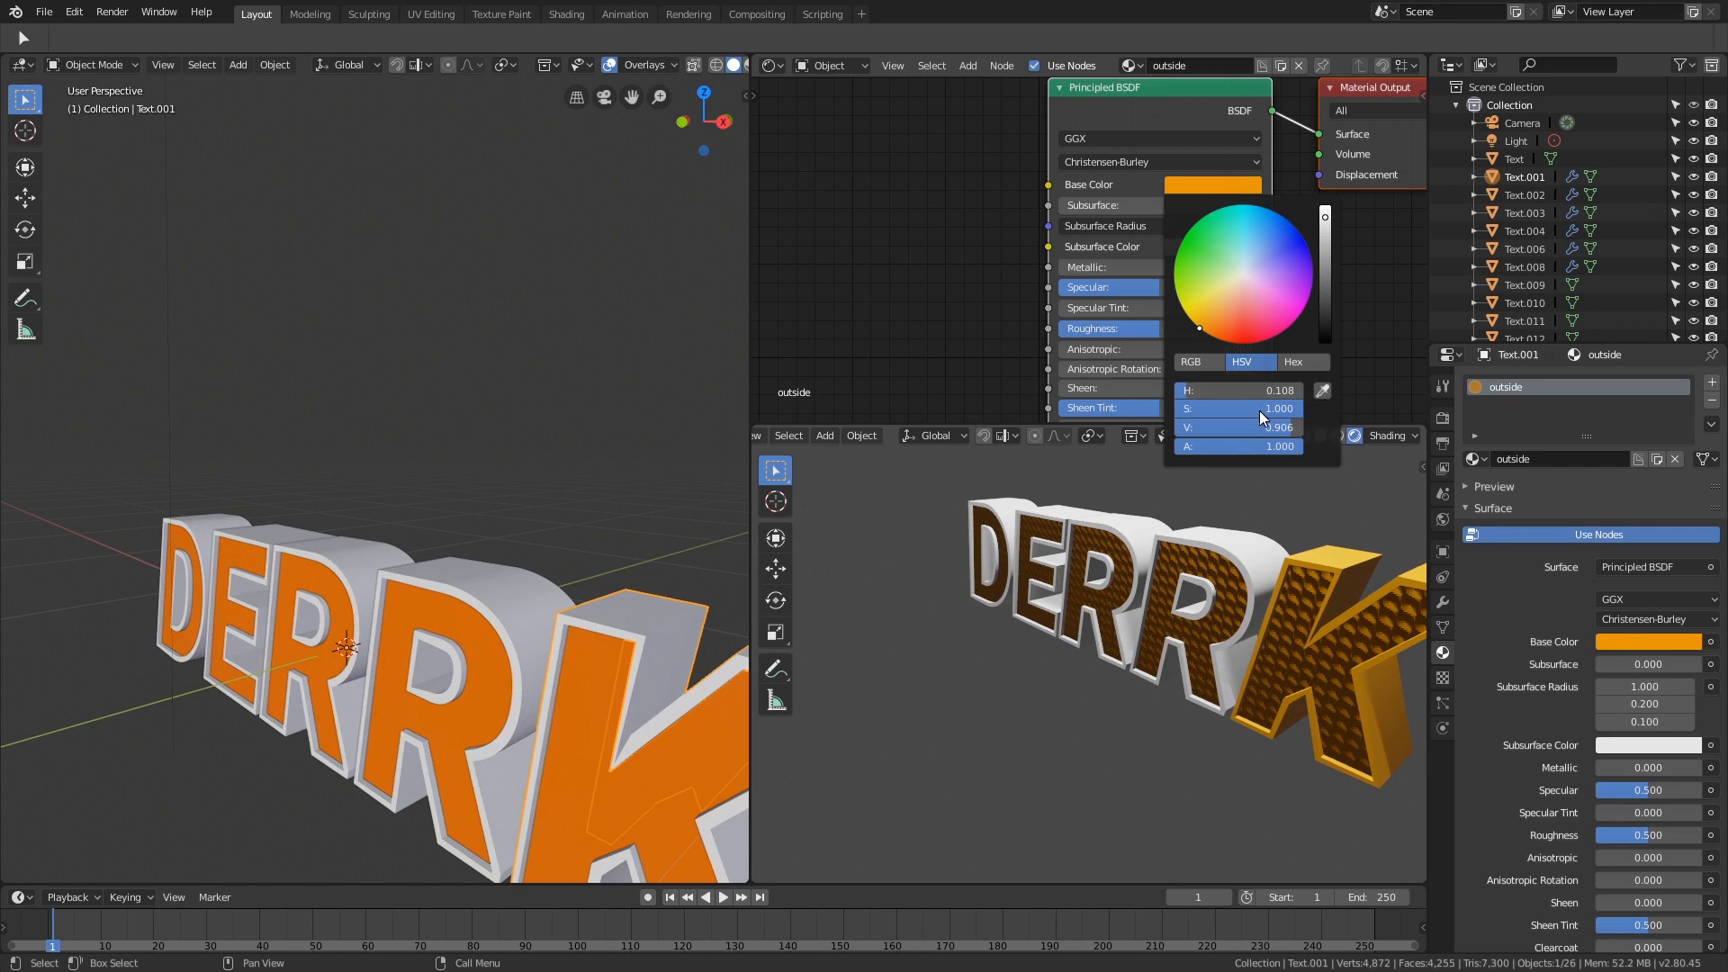
left_click_drag(1260, 410, 1210, 410)
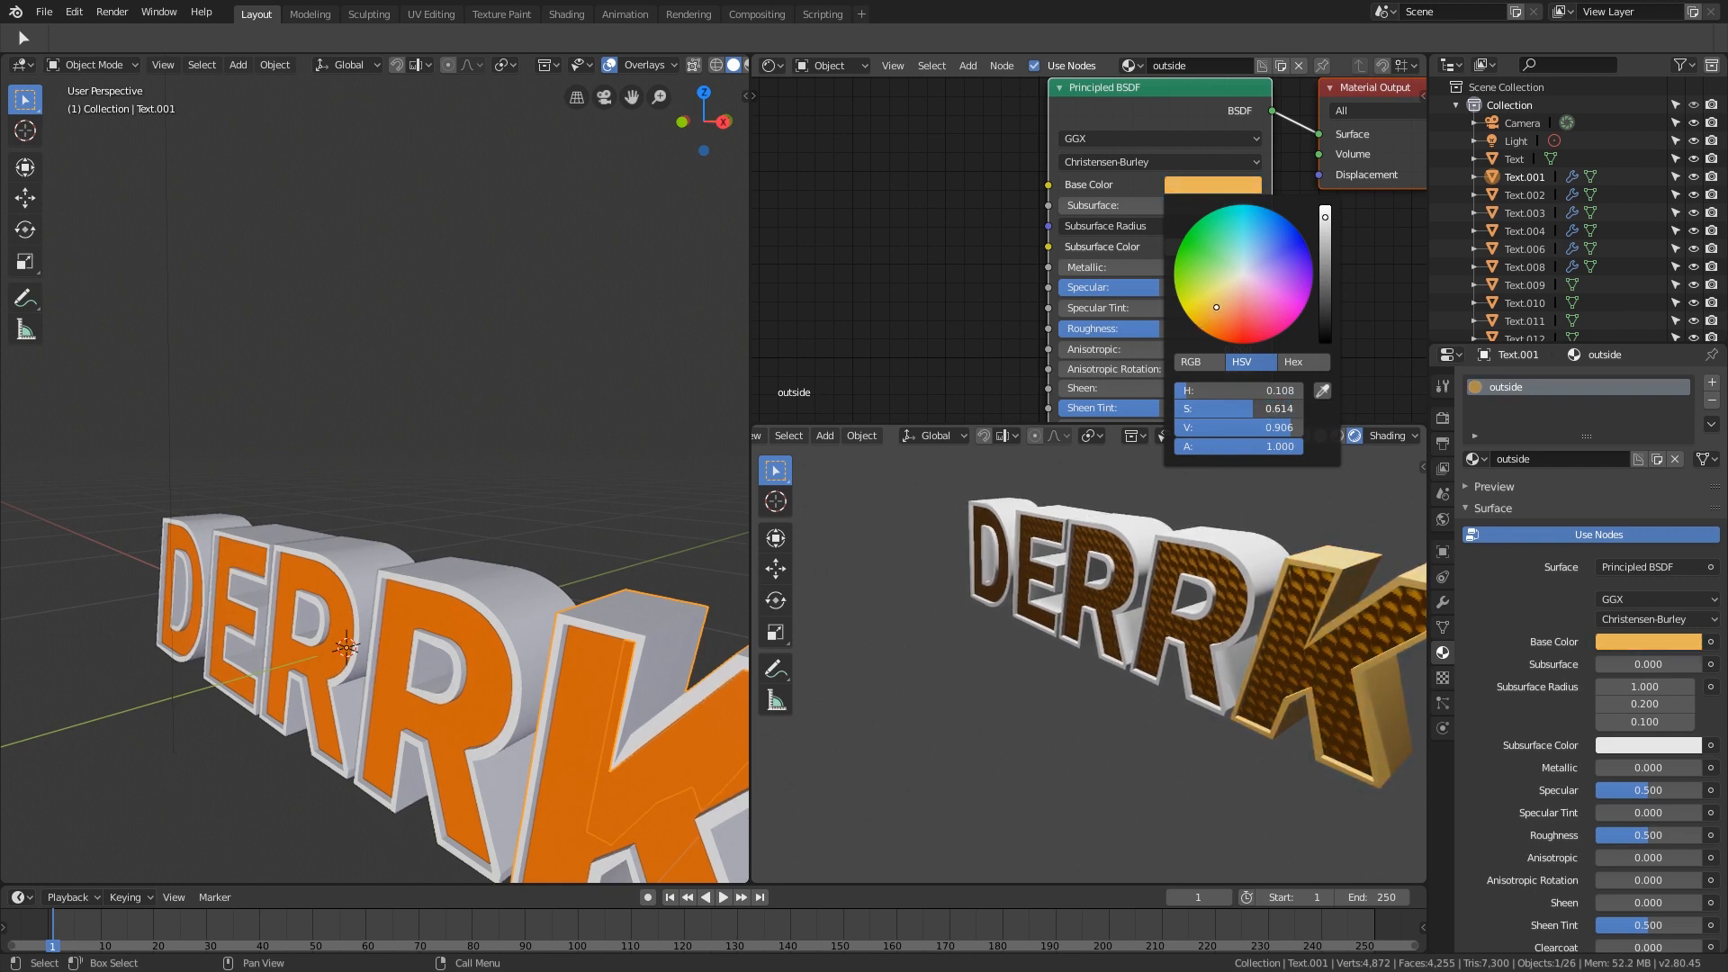
middle_click_drag(1220, 662, 1191, 658)
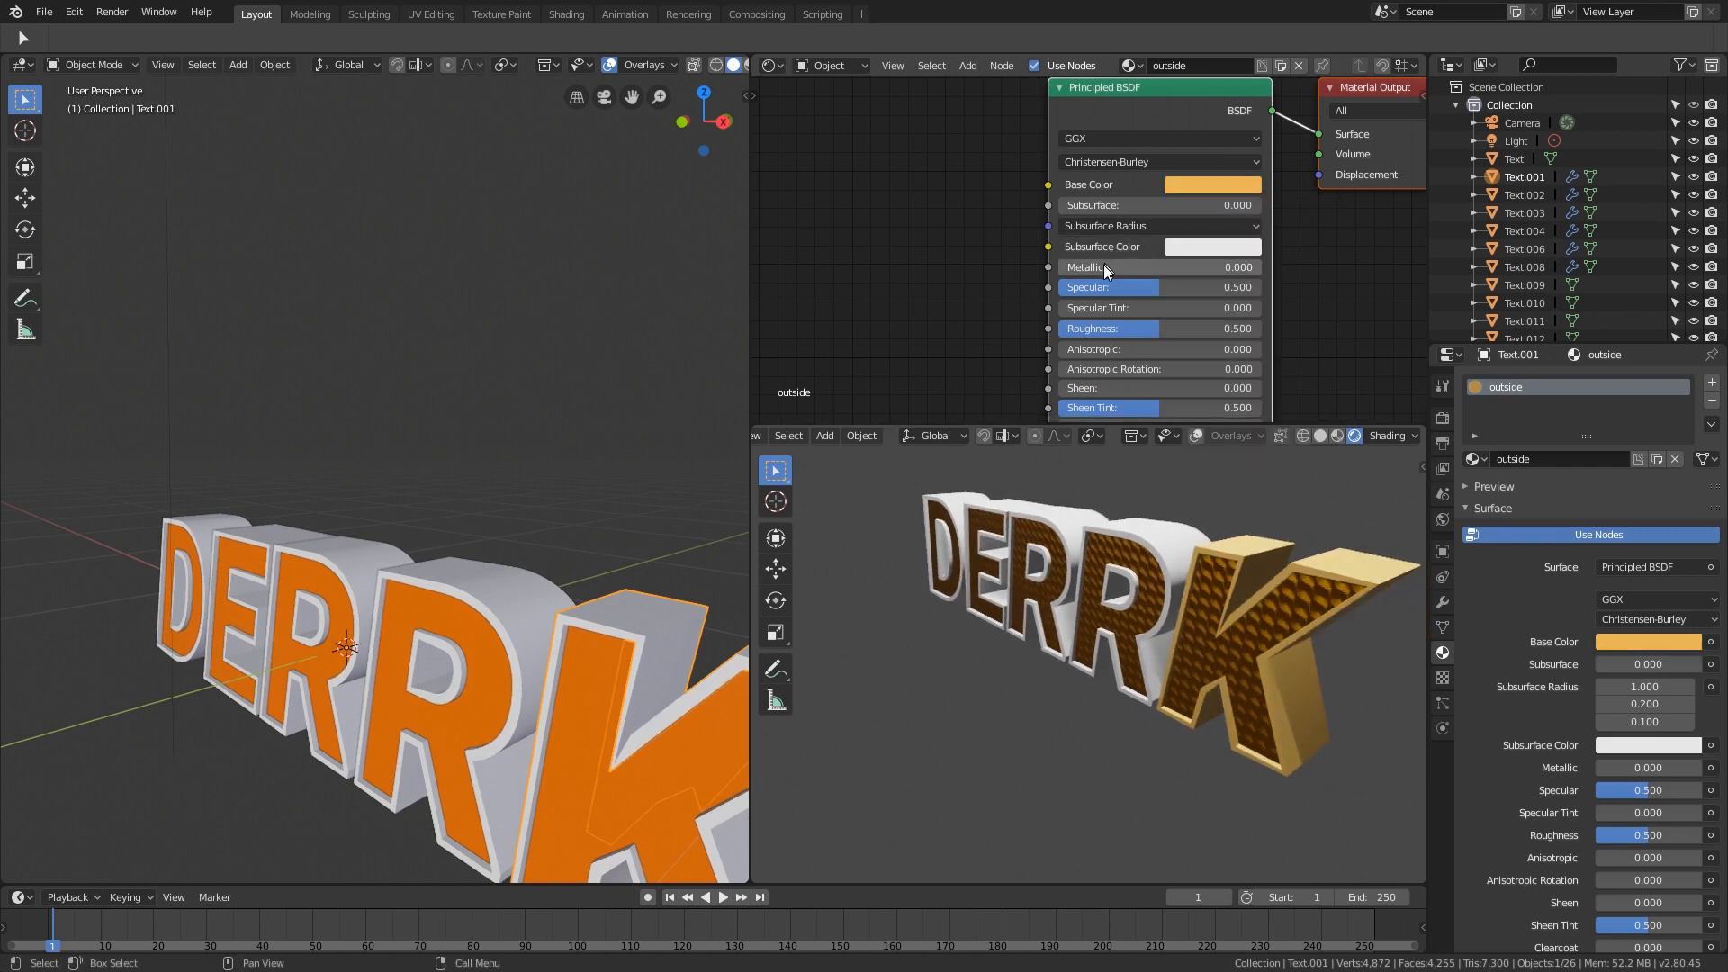
Step: Set the "outside" material's metallic to 1.000 and roughness to 0.200
left_click_drag(1103, 266, 1262, 267)
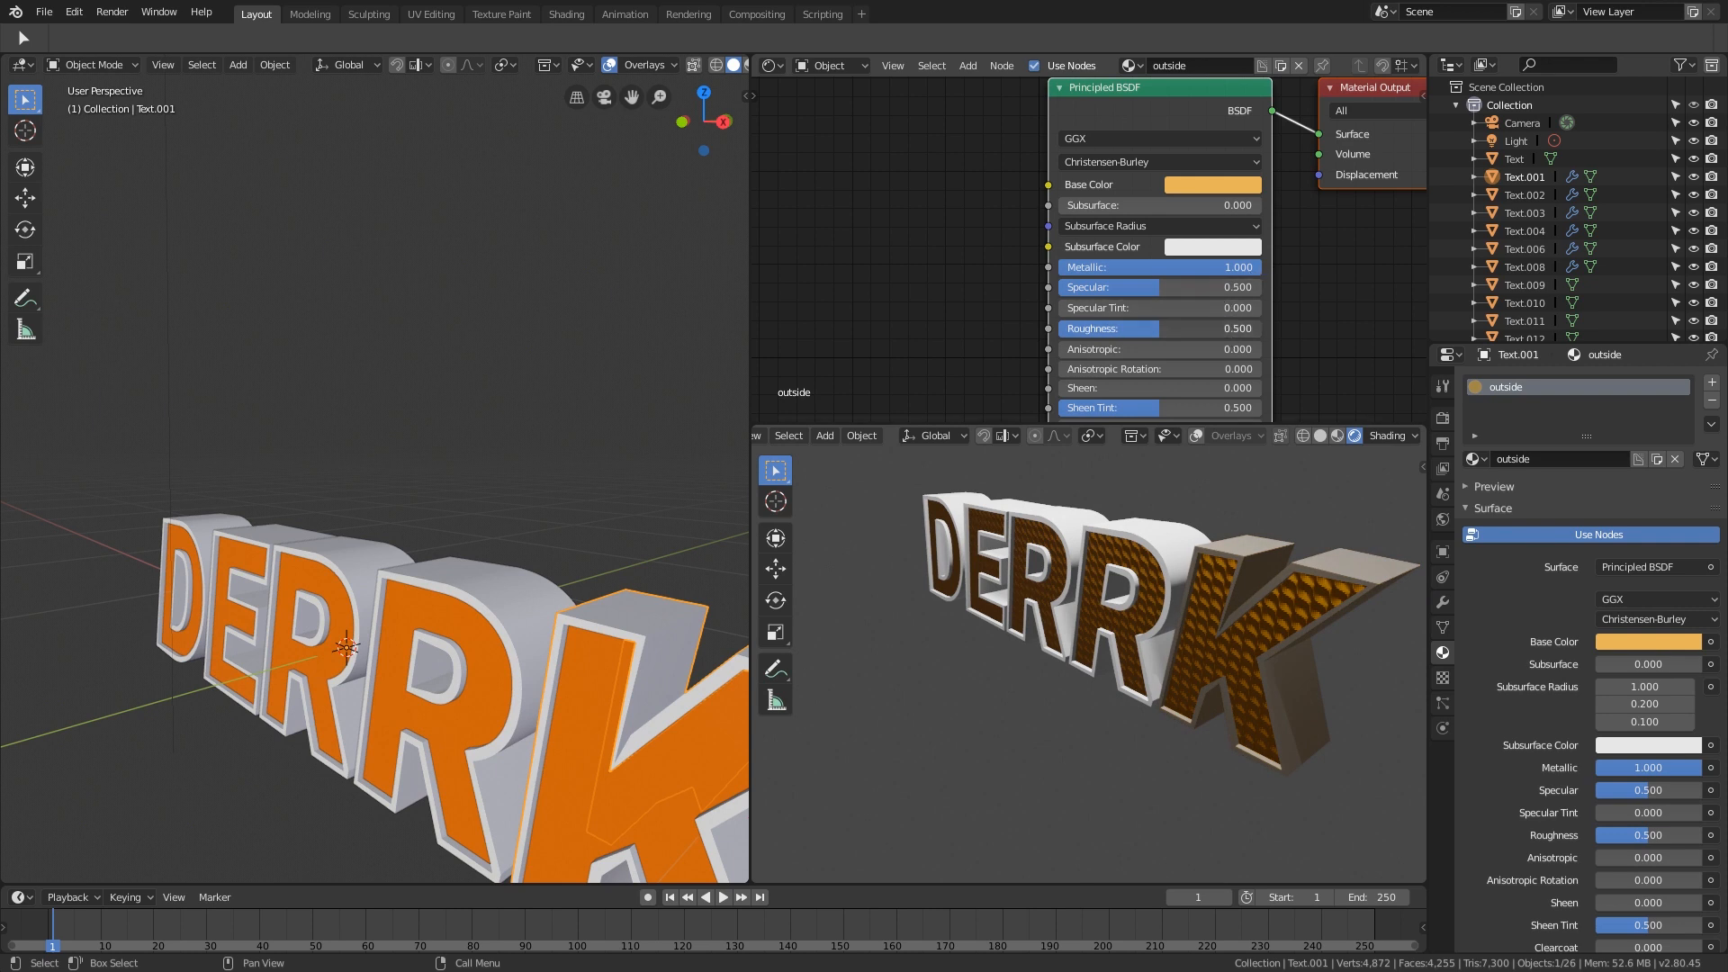
left_click_drag(1159, 329, 1099, 328)
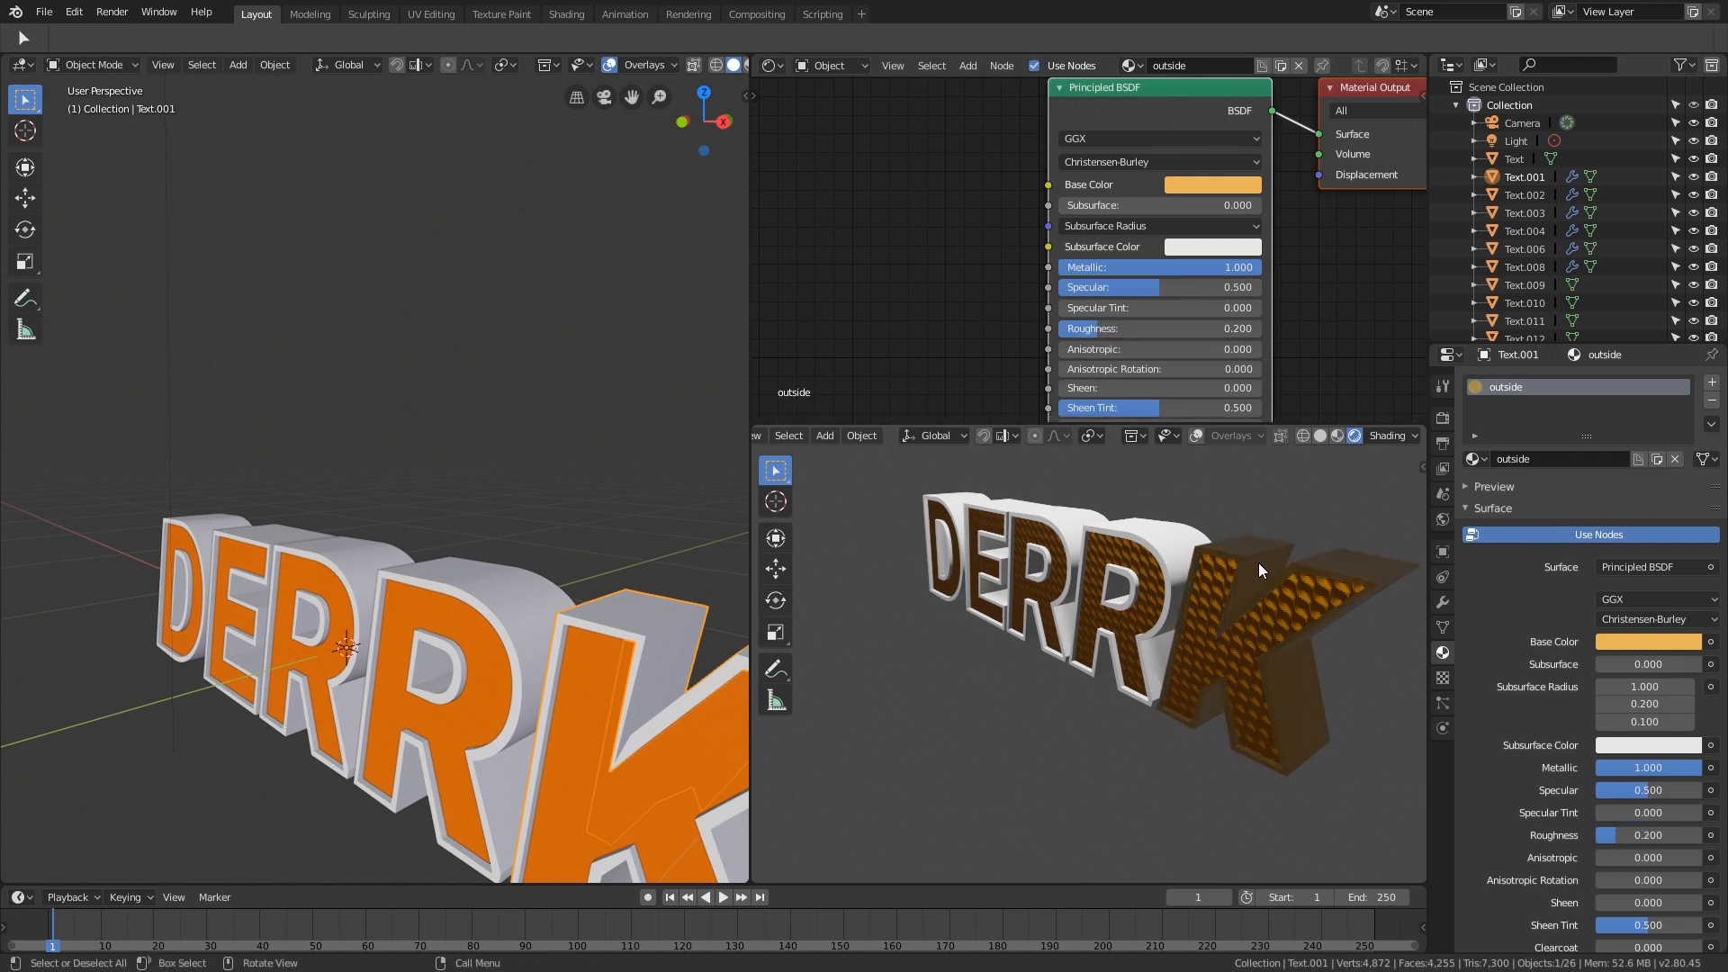
middle_click_drag(1258, 563, 1350, 558)
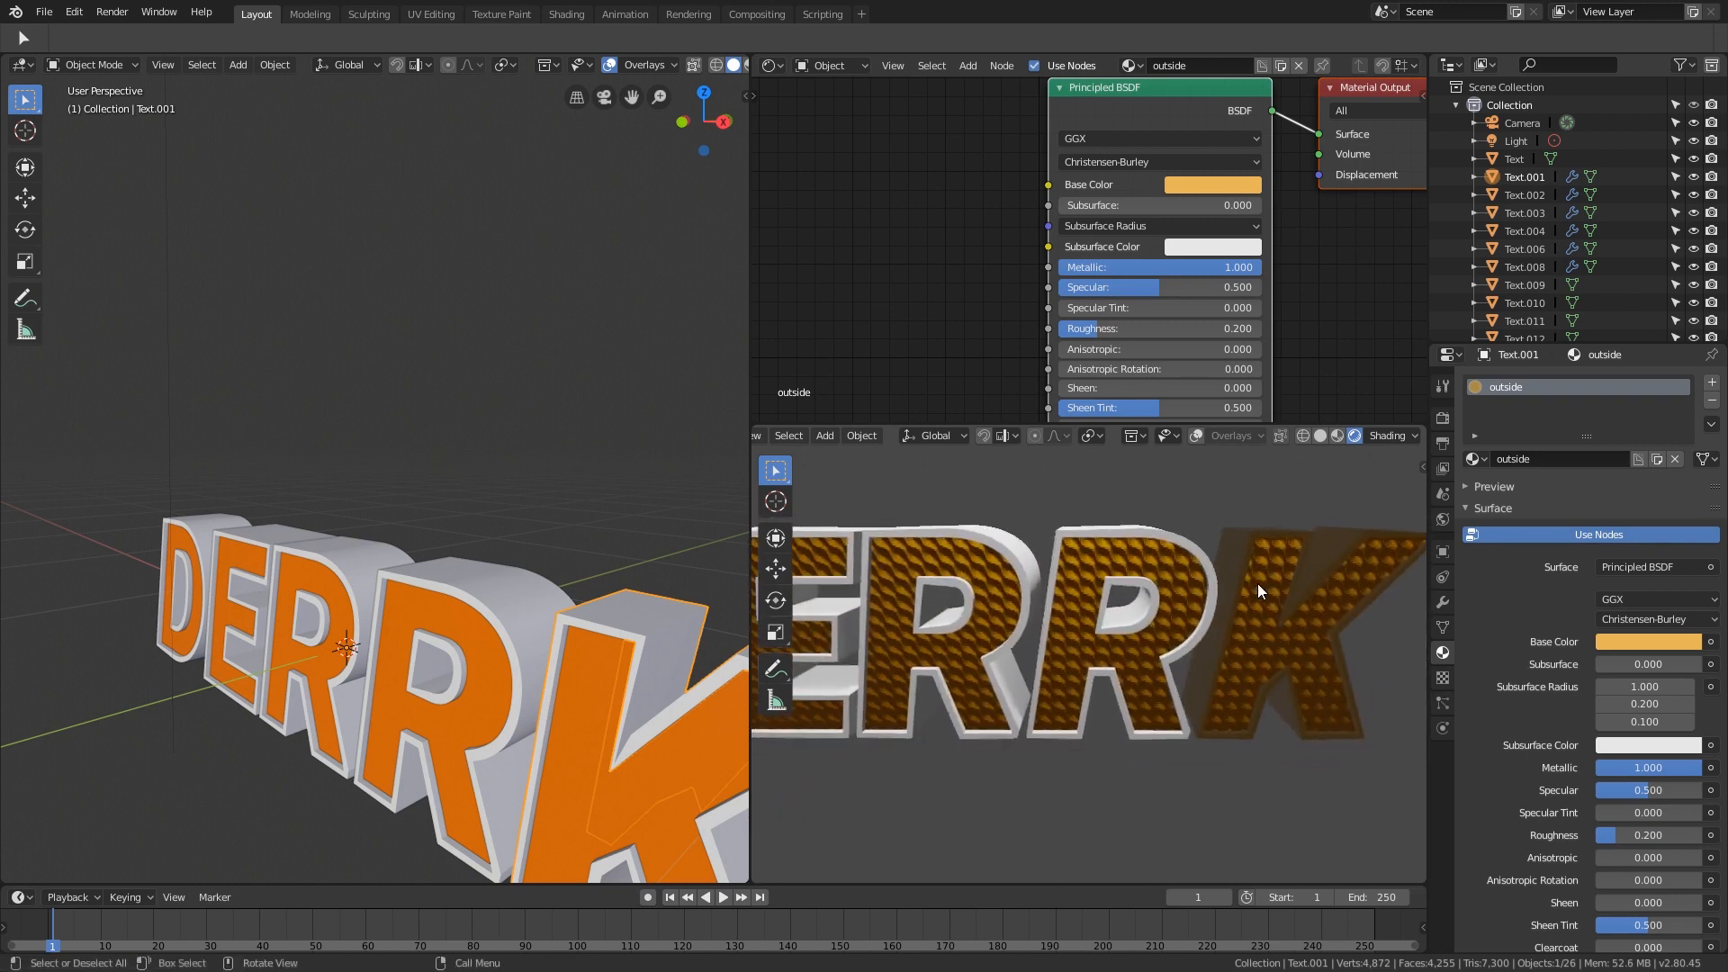
middle_click_drag(1201, 618, 1134, 626)
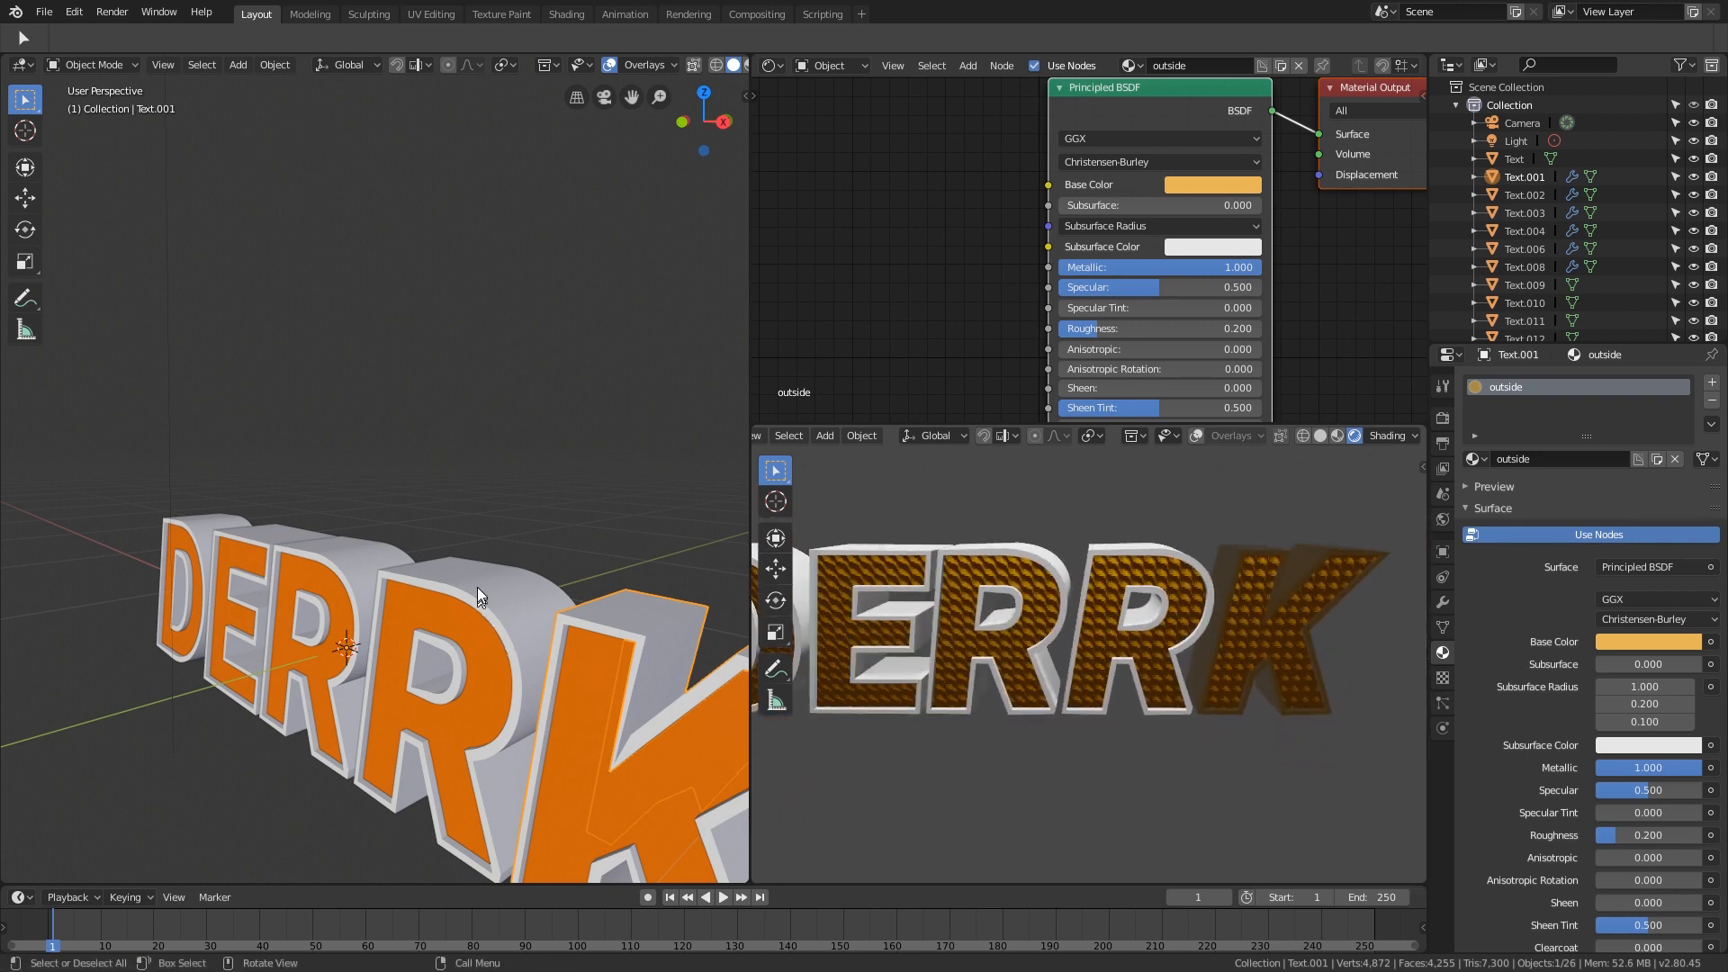
Step: Link the "outside" material from the K's outer shell to the outer shells of both Rs, the E and the D
left_click(442, 581)
left_click(342, 548, "shift")
left_click(261, 529, "shift")
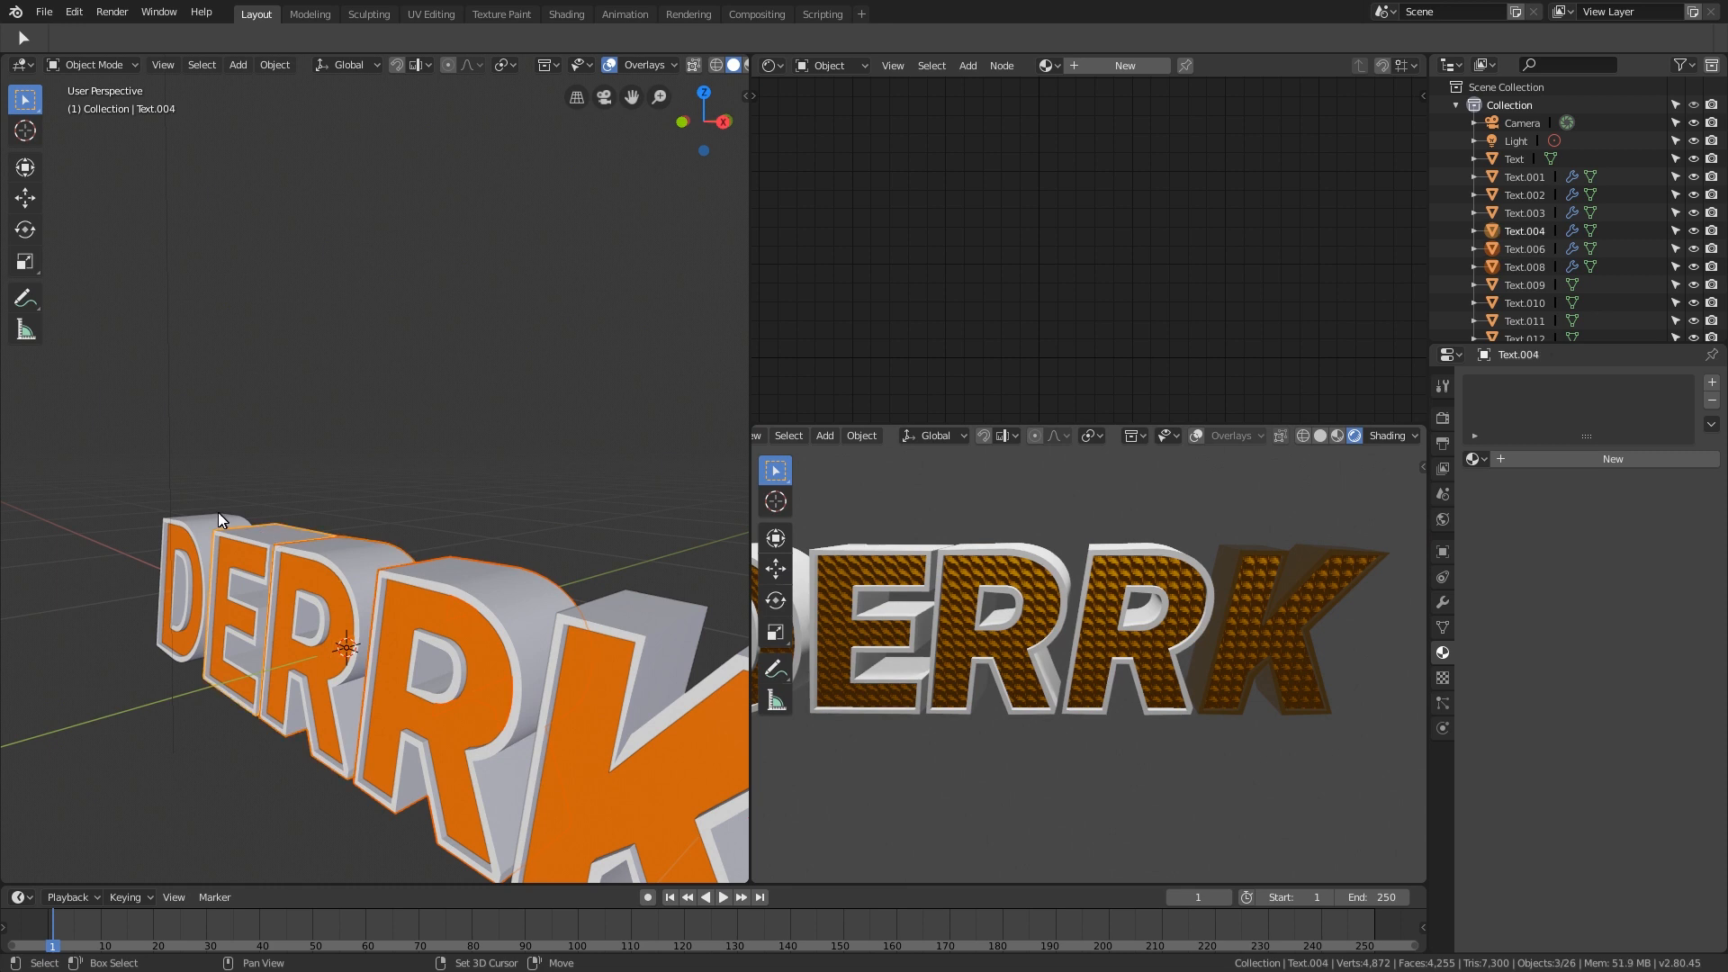
left_click(211, 512, "shift")
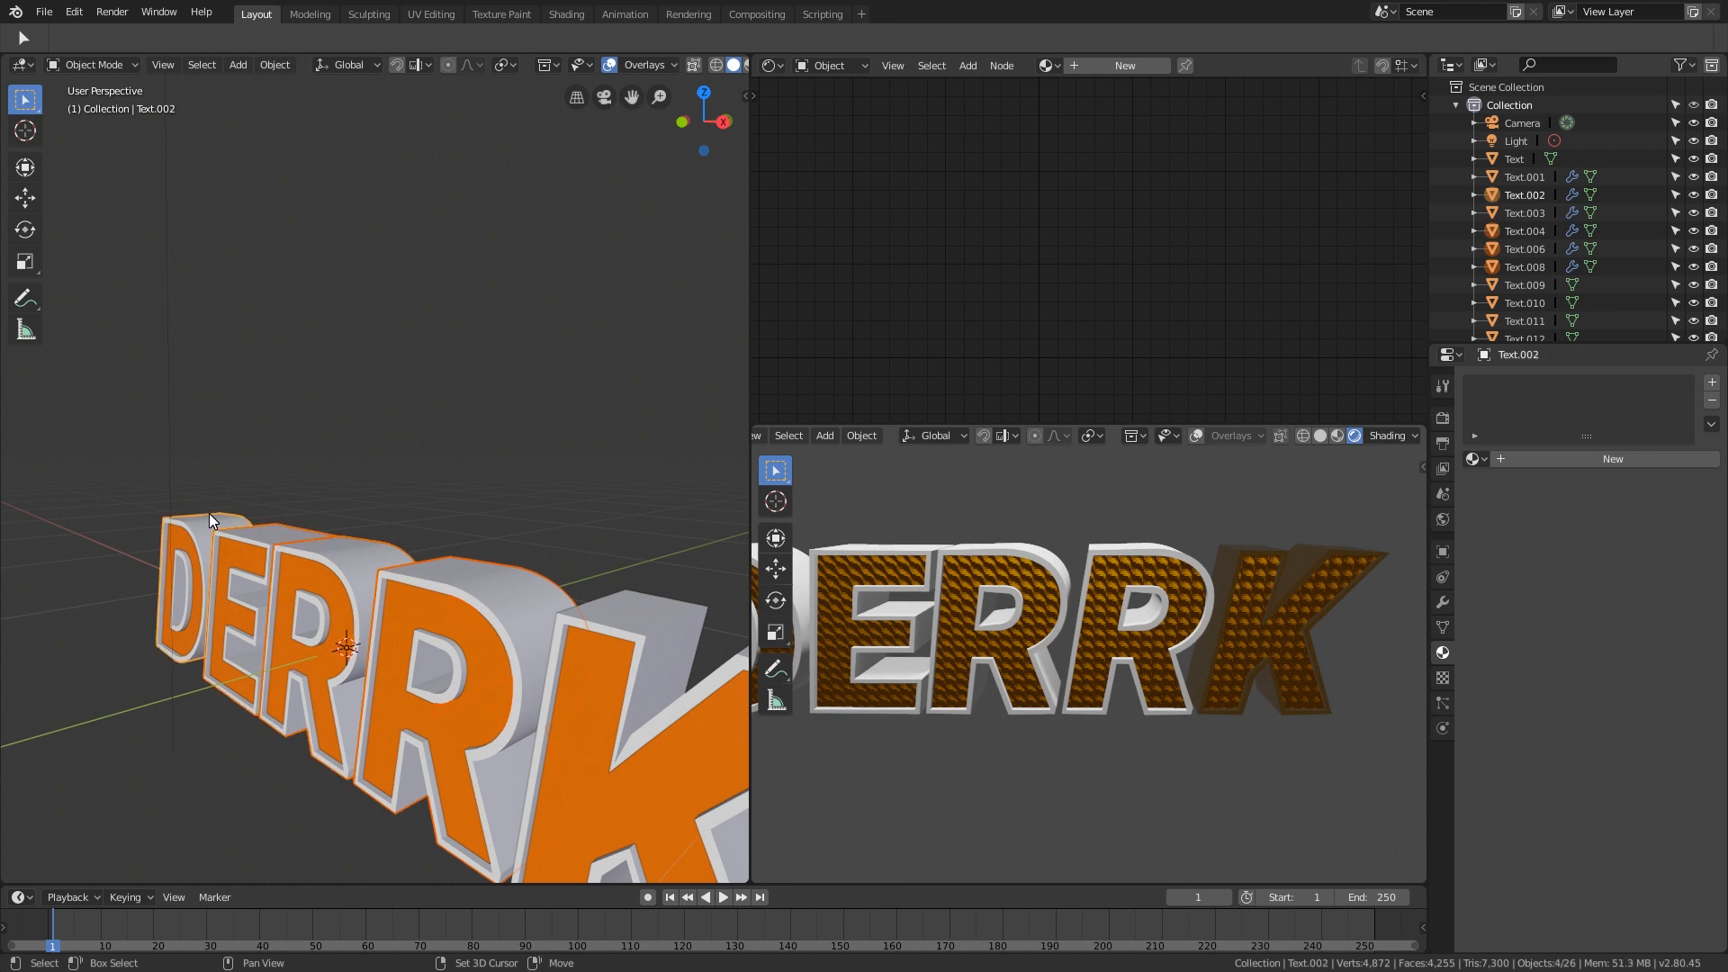
left_click(657, 602, "shift")
key("ctrl+l")
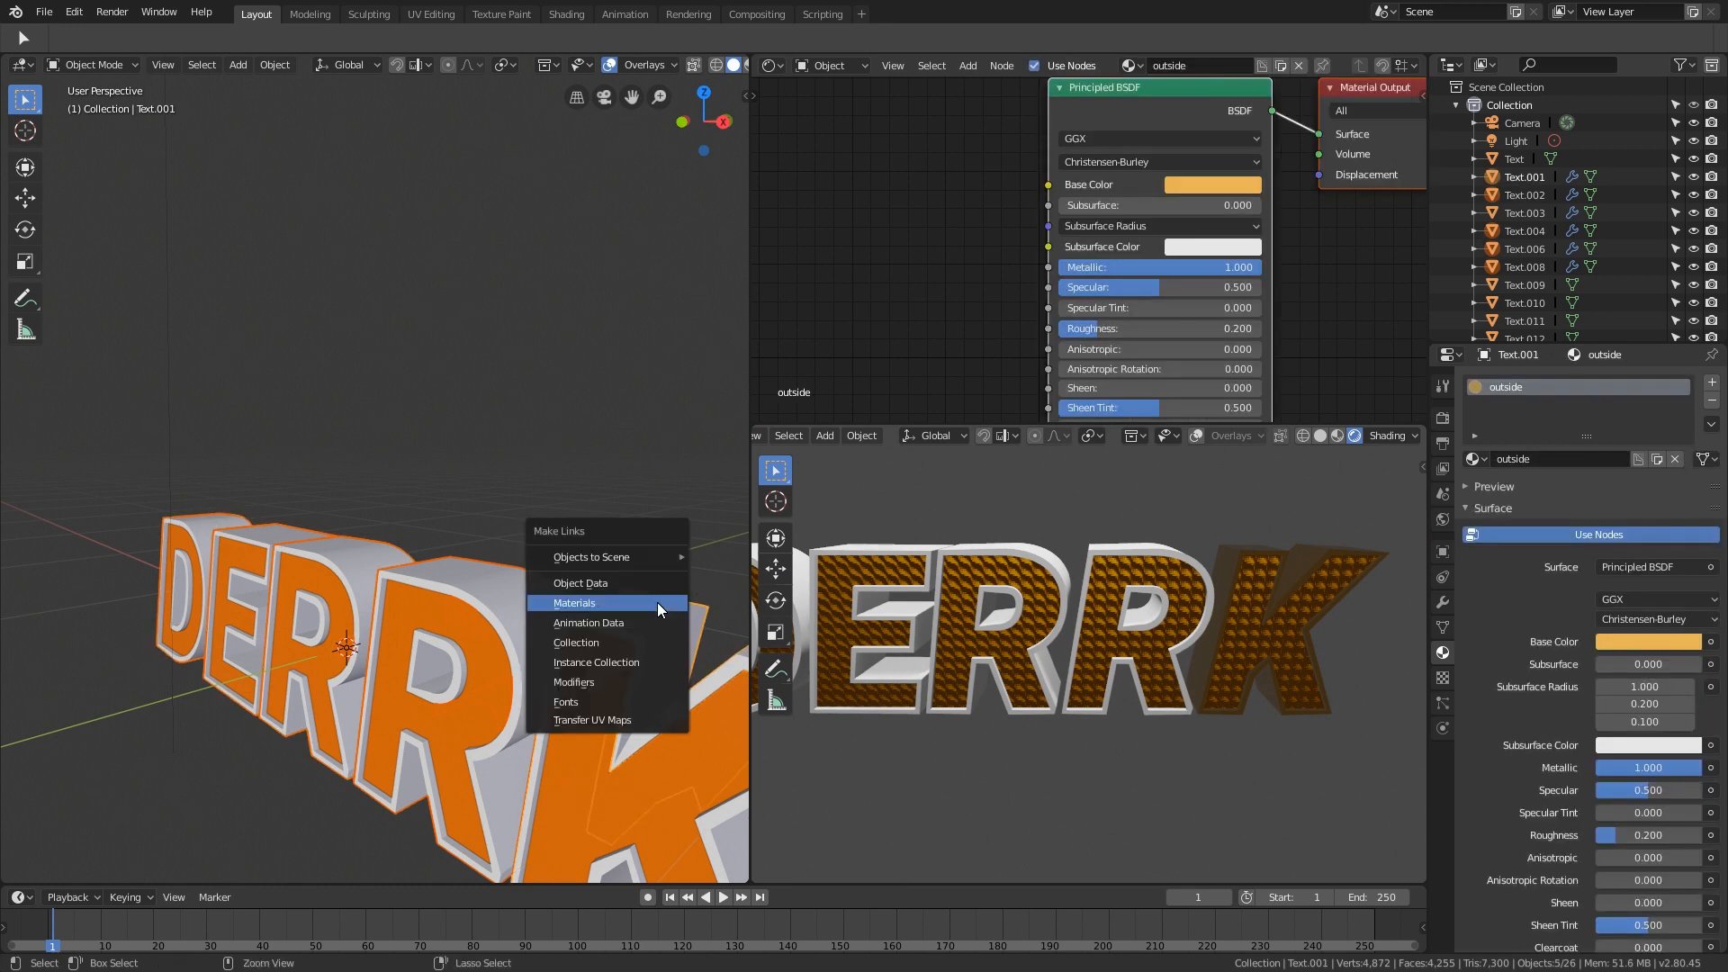
left_click(657, 602)
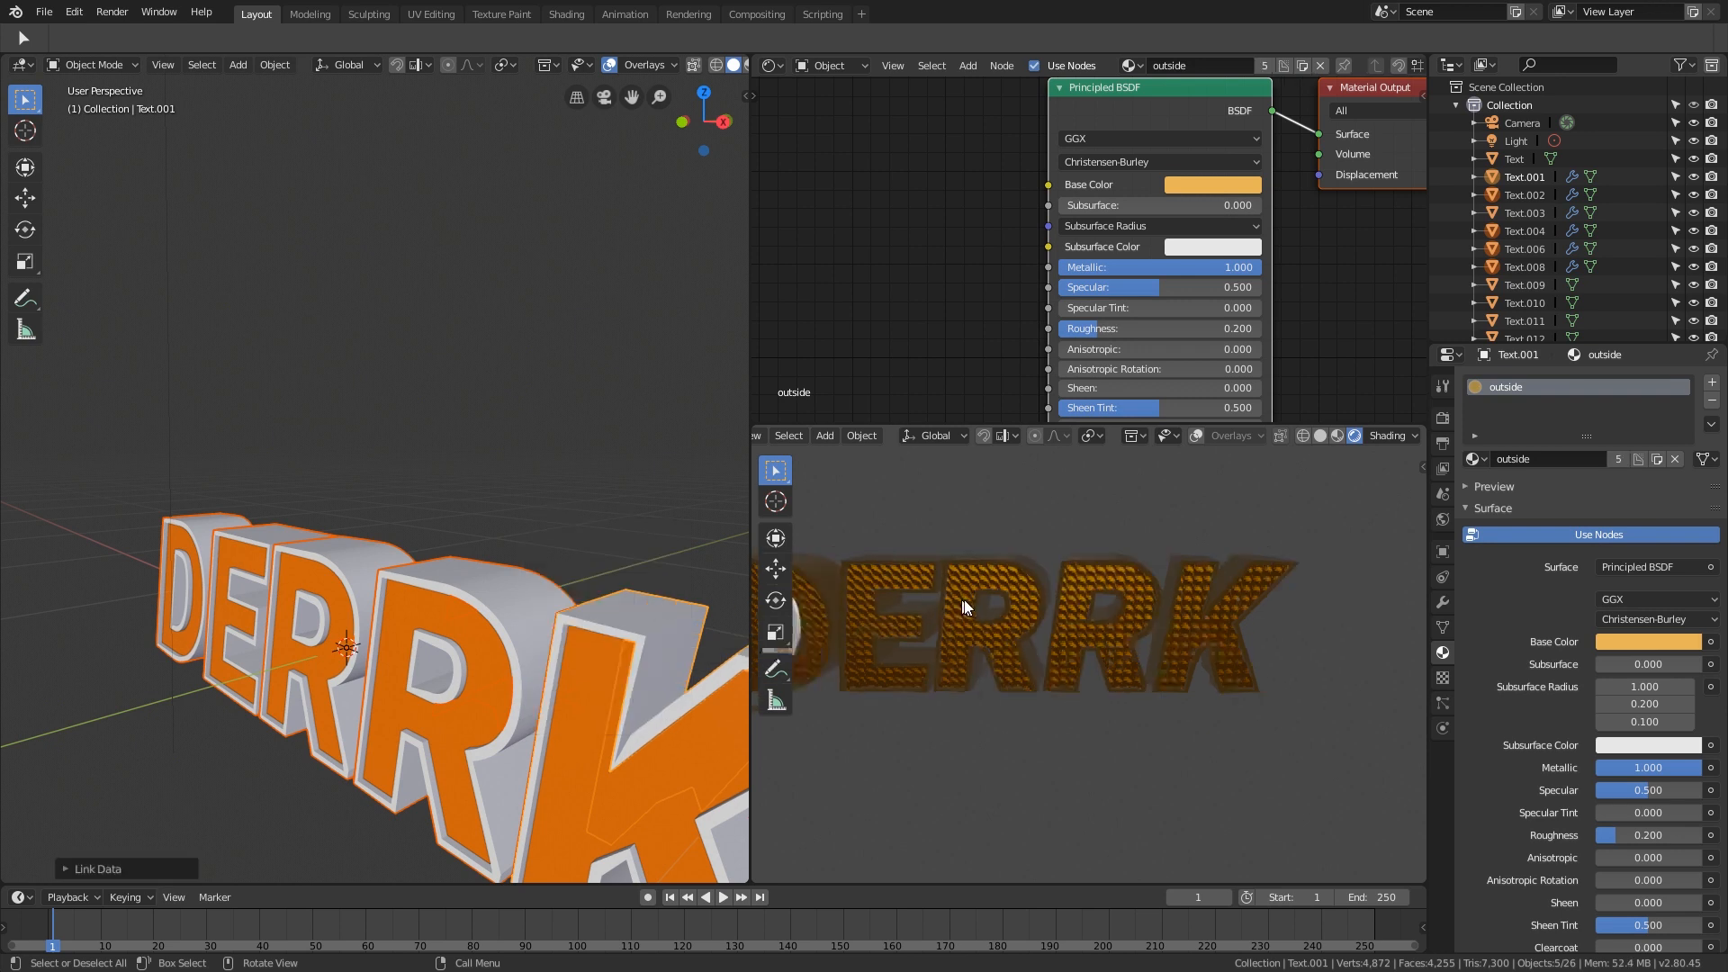
Step: Join the D's outer shell with the separate shell around its inner hole into one object
scroll(964, 608, "down", 1)
middle_click_drag(979, 644, 1137, 612, "shift")
scroll(261, 639, "up", 4)
middle_click_drag(236, 666, 351, 635, "shift")
scroll(351, 639, "down", 3)
scroll(594, 632, "down", 2)
middle_click_drag(657, 630, 425, 600, "shift")
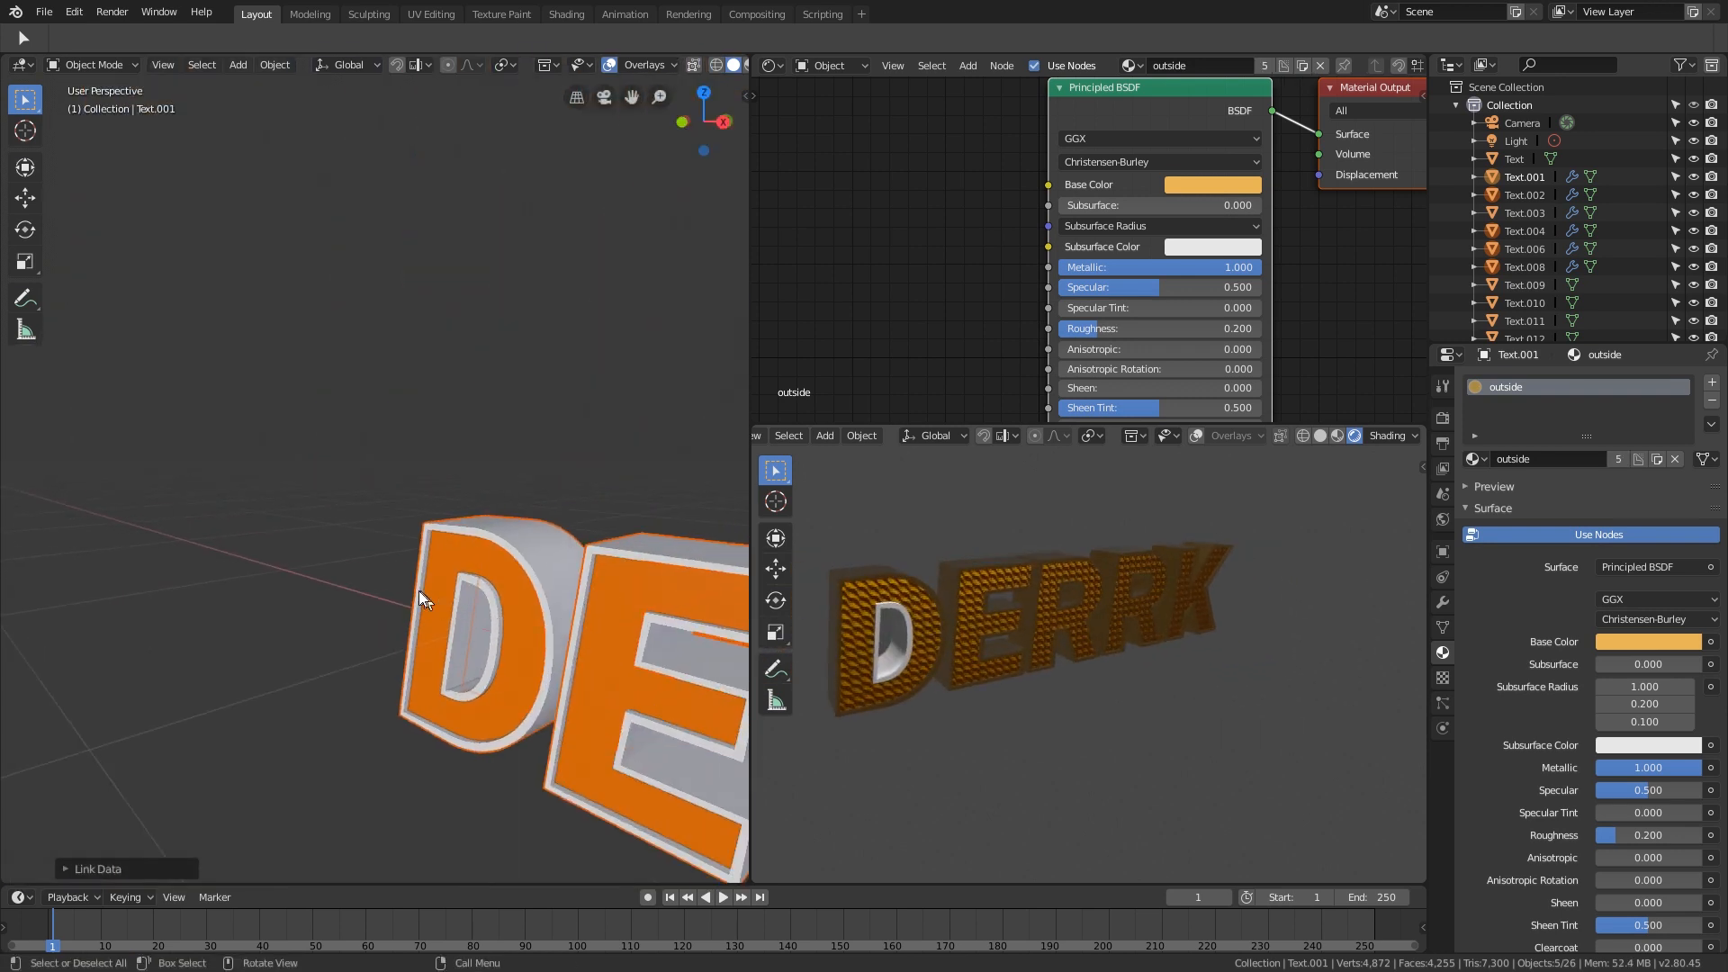
scroll(419, 590, "up", 3)
left_click(628, 489)
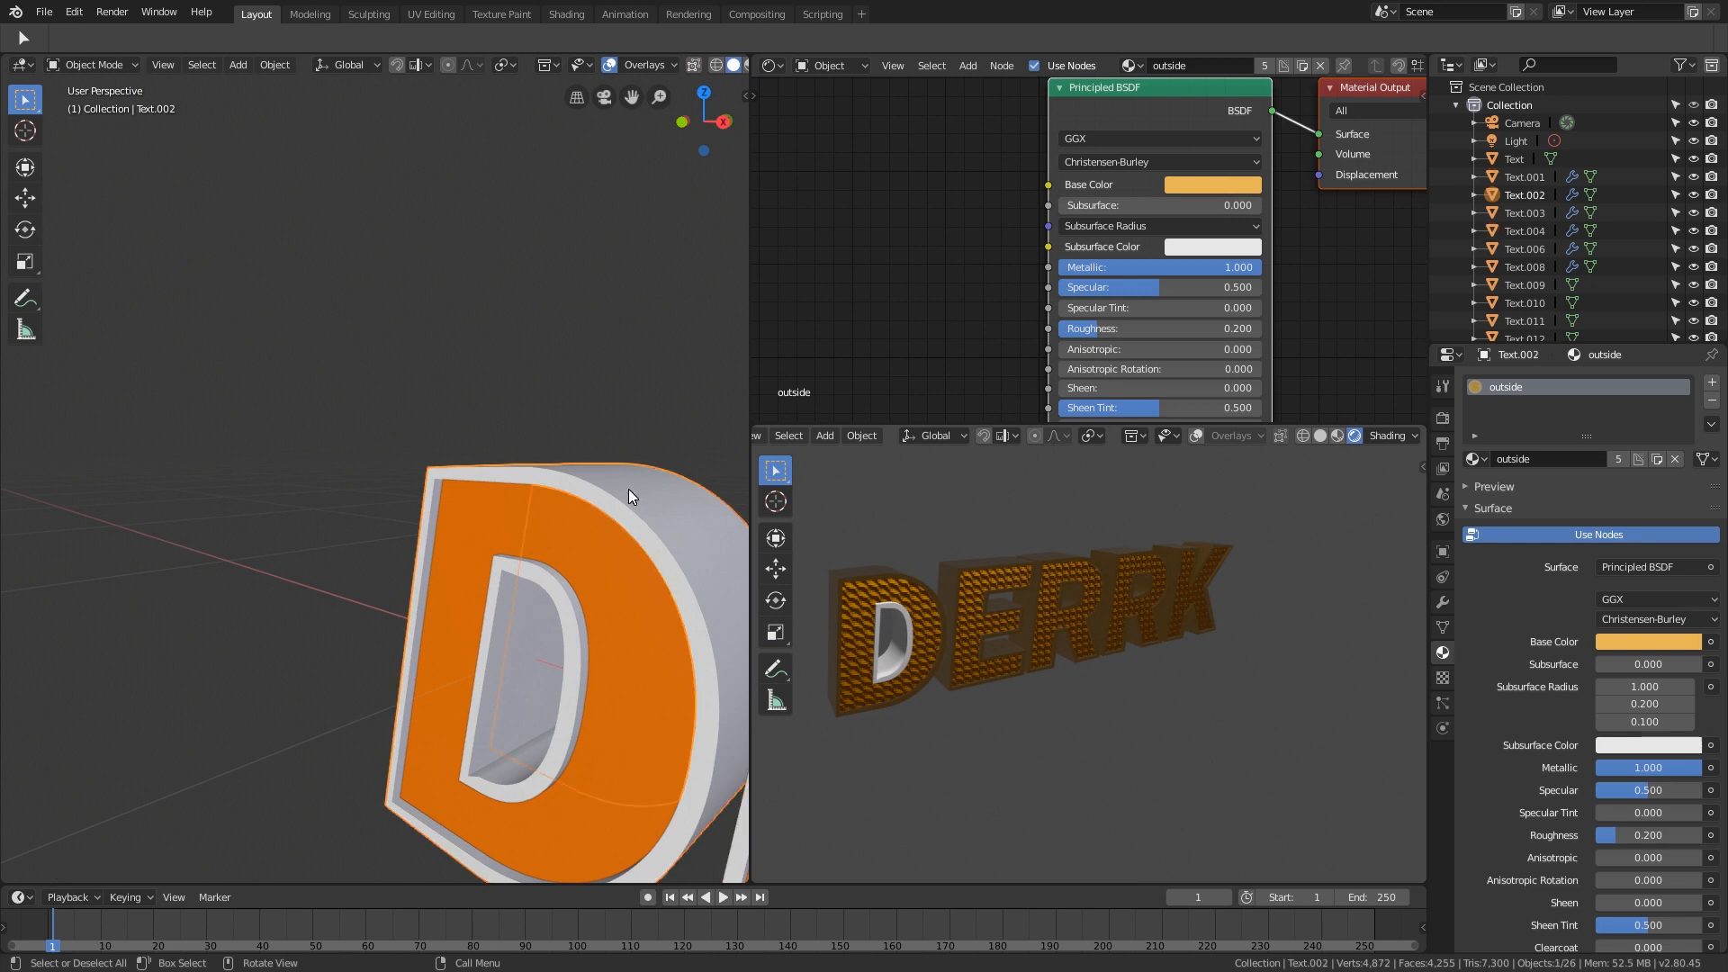
left_click(497, 623, "shift")
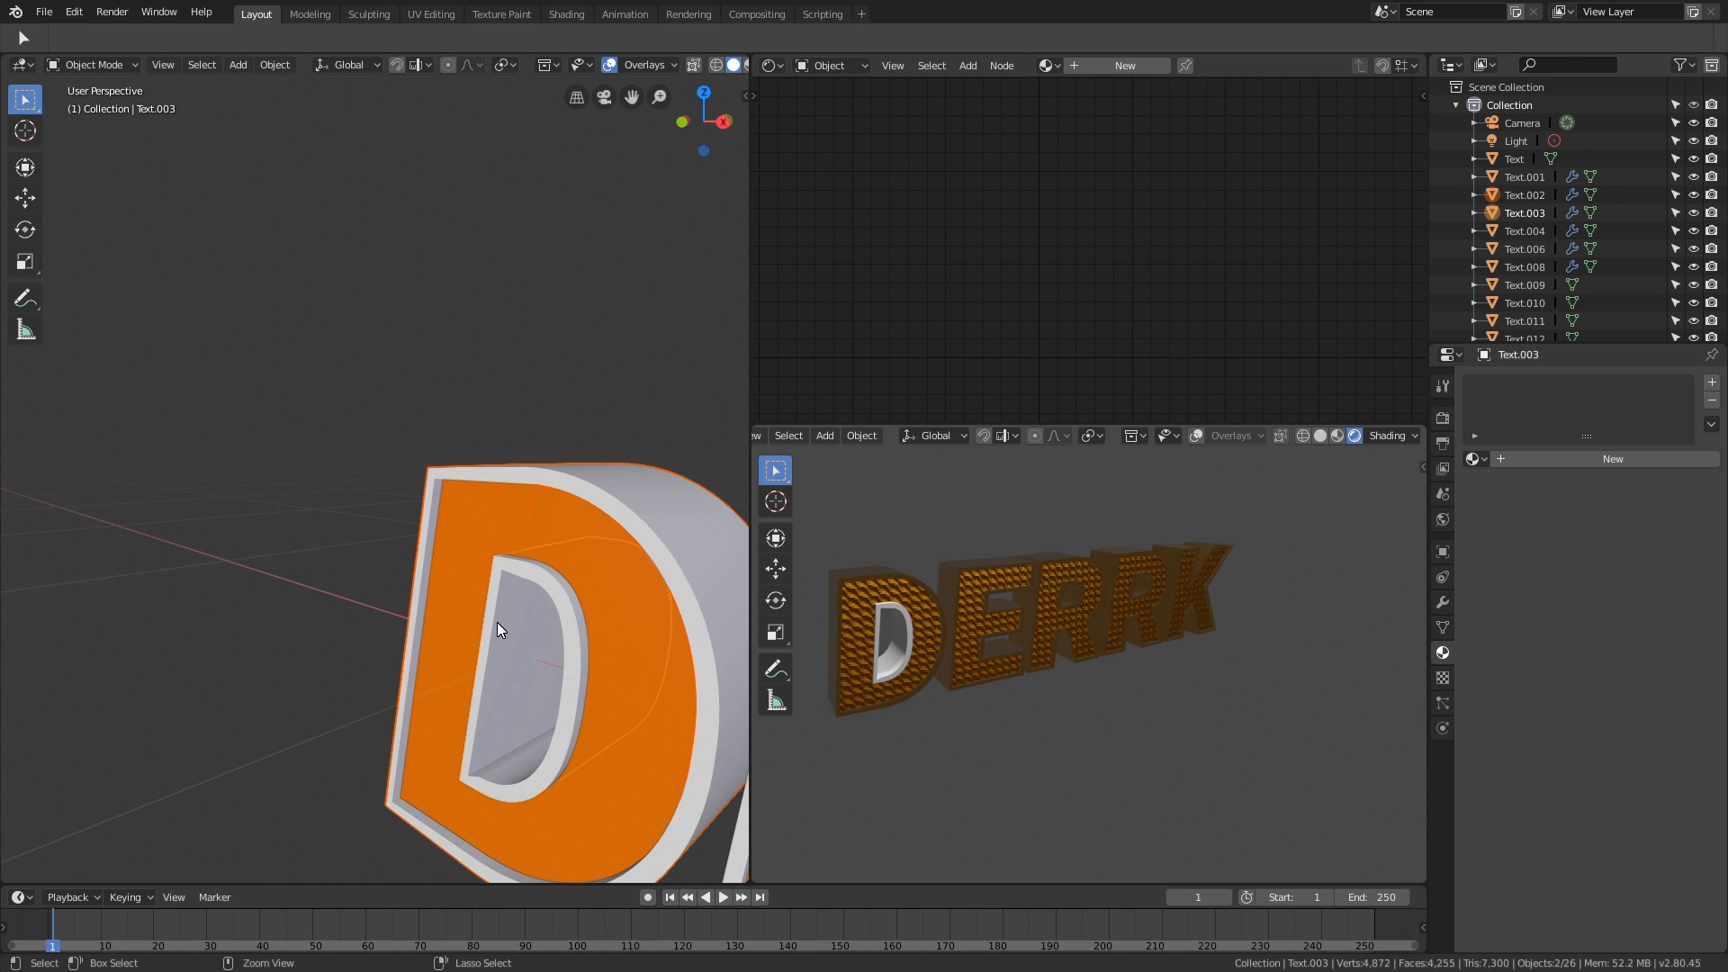
key("ctrl+j")
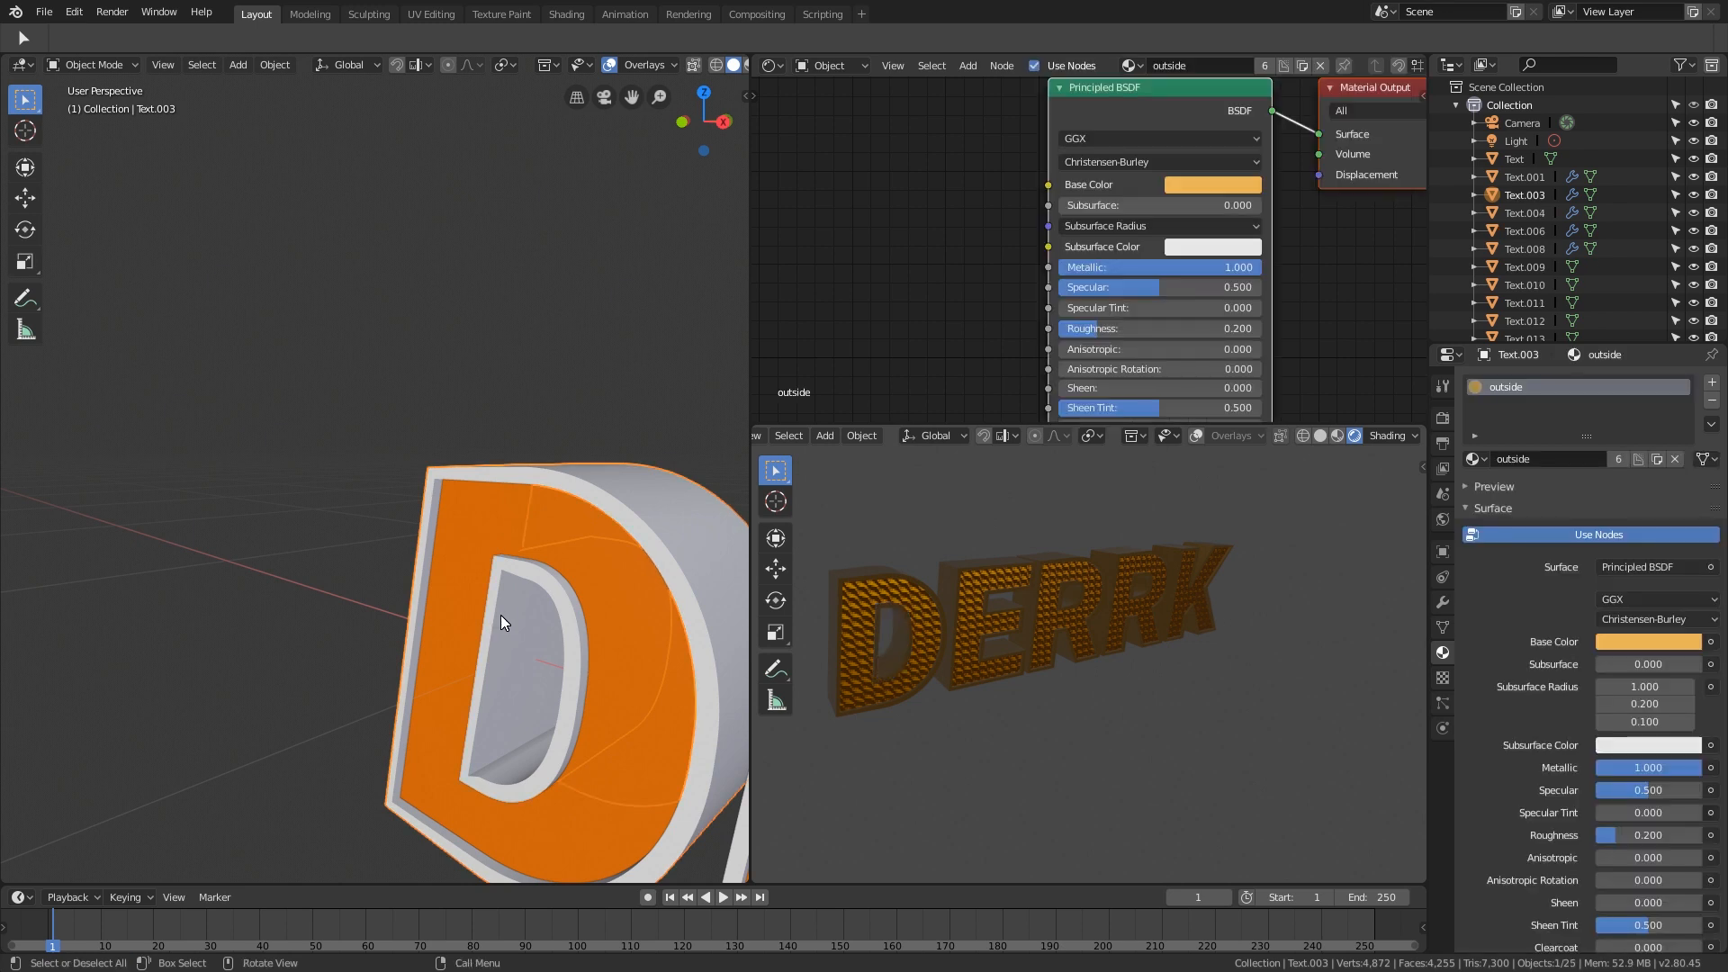
key("g")
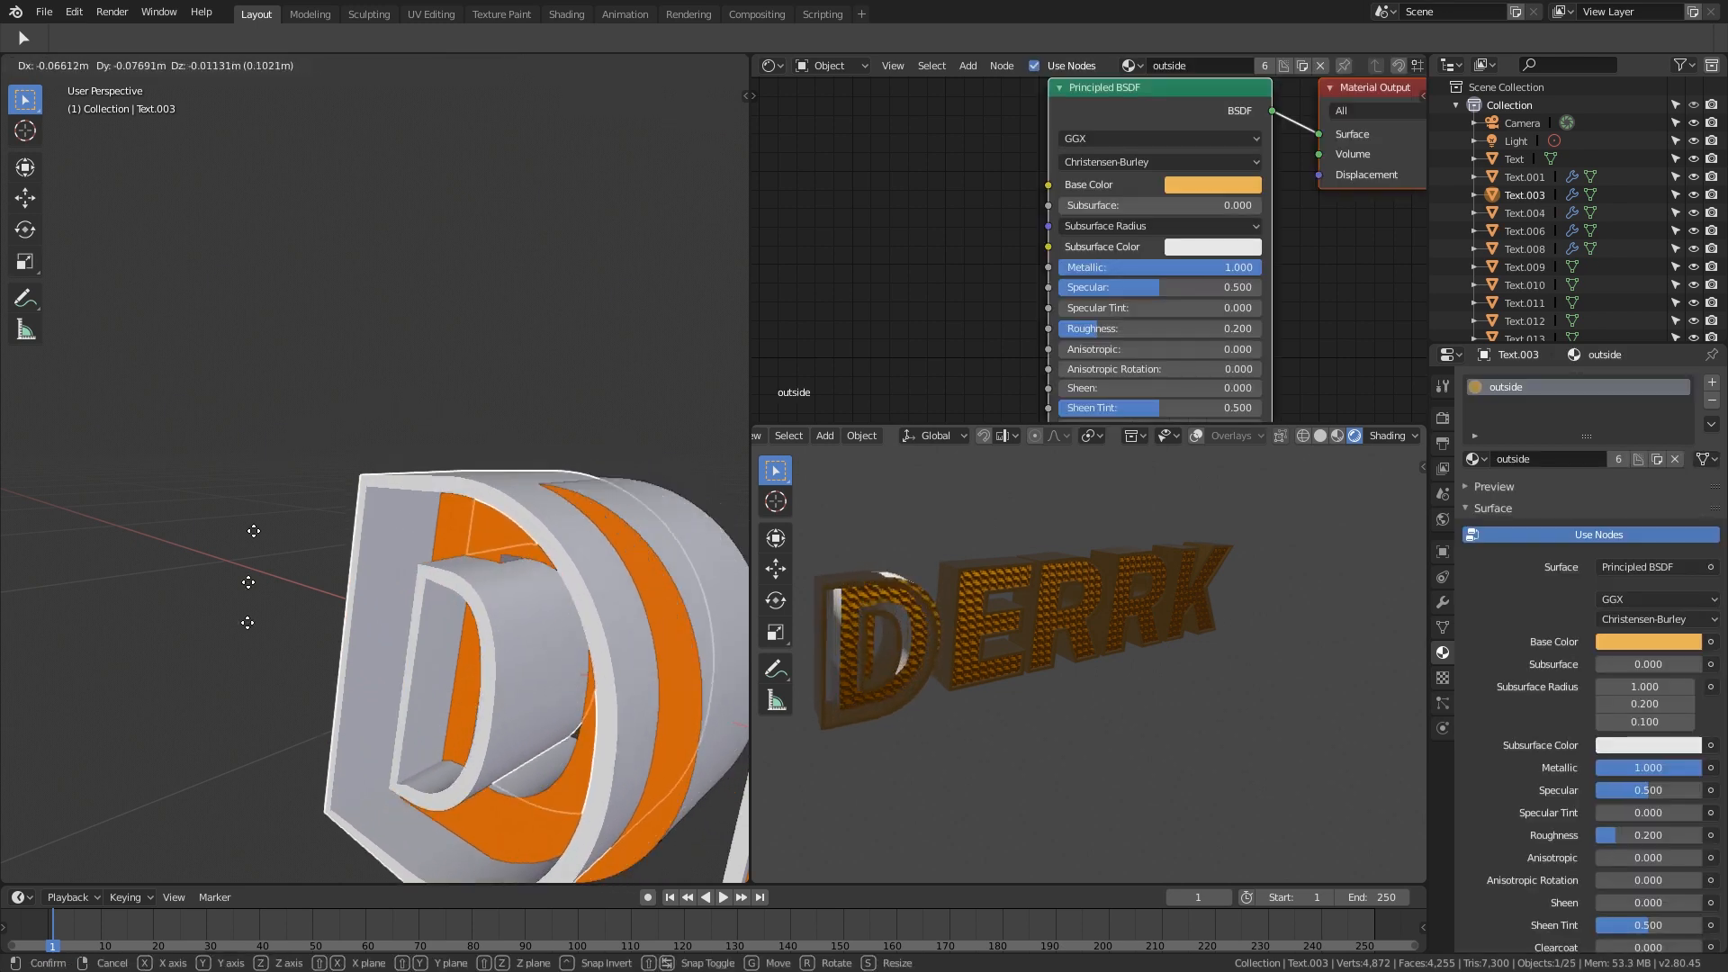
right_click(325, 490)
Step: Select the camera and frame the title through the camera view in the rendered viewport
scroll(466, 338, "down", 8)
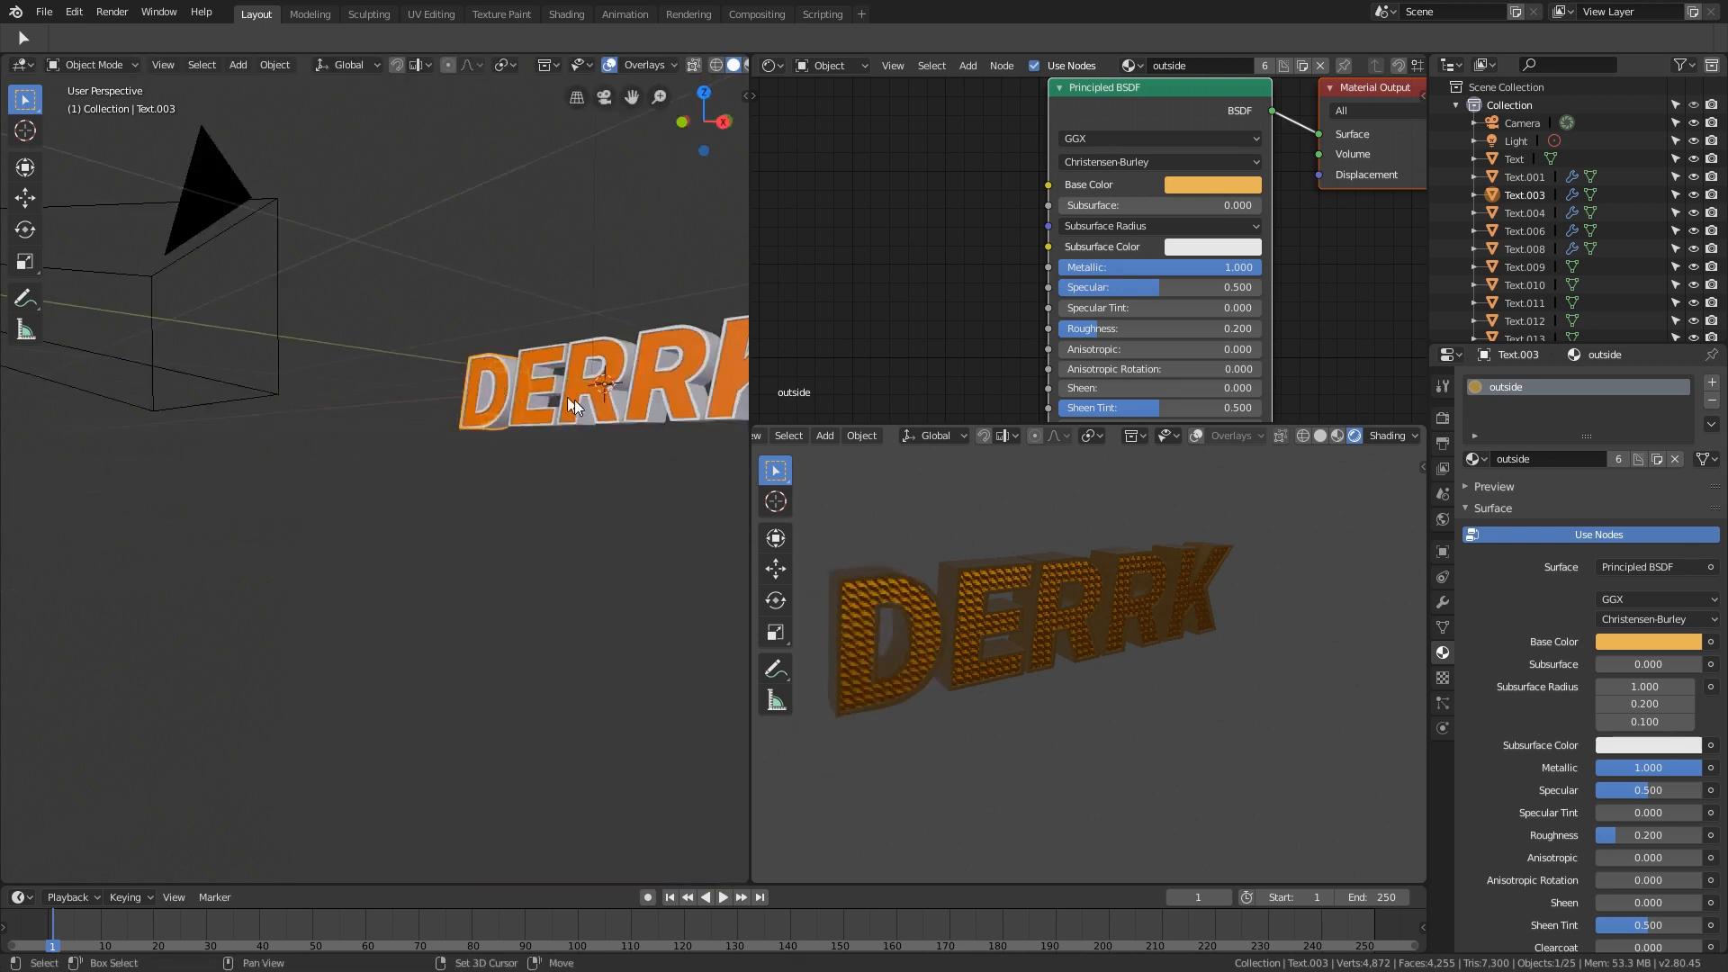
middle_click_drag(413, 527, 729, 576)
middle_click_drag(1083, 666, 944, 646)
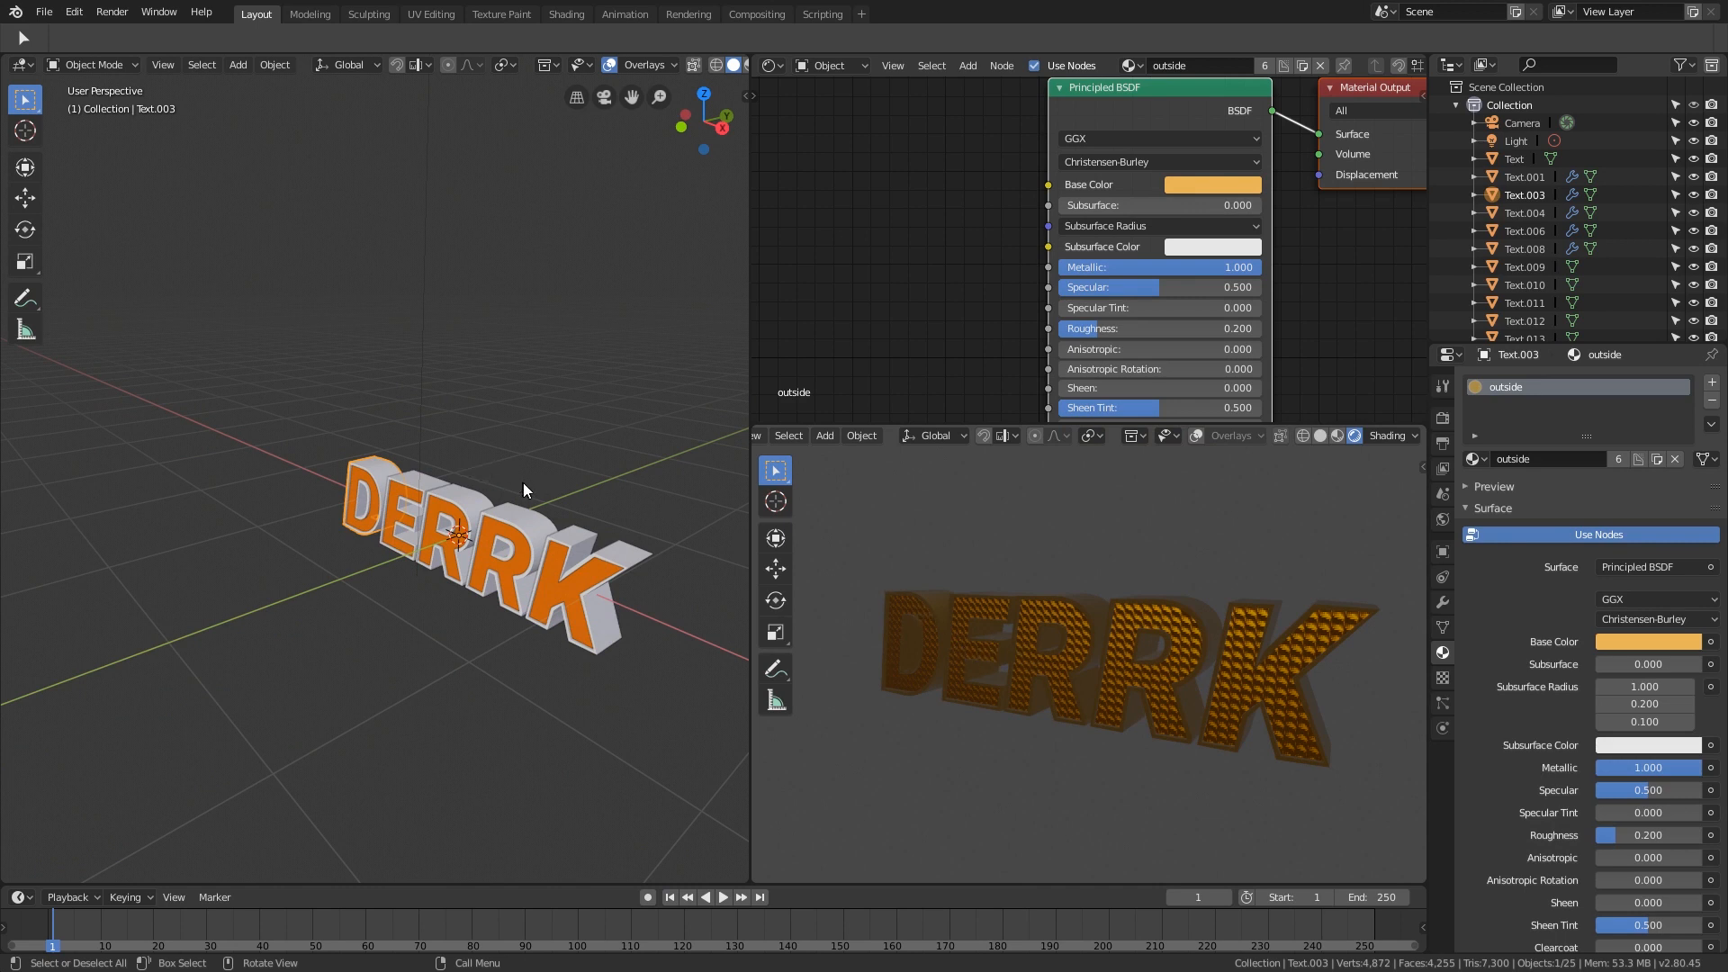
scroll(522, 482, "down", 6)
left_click(403, 513)
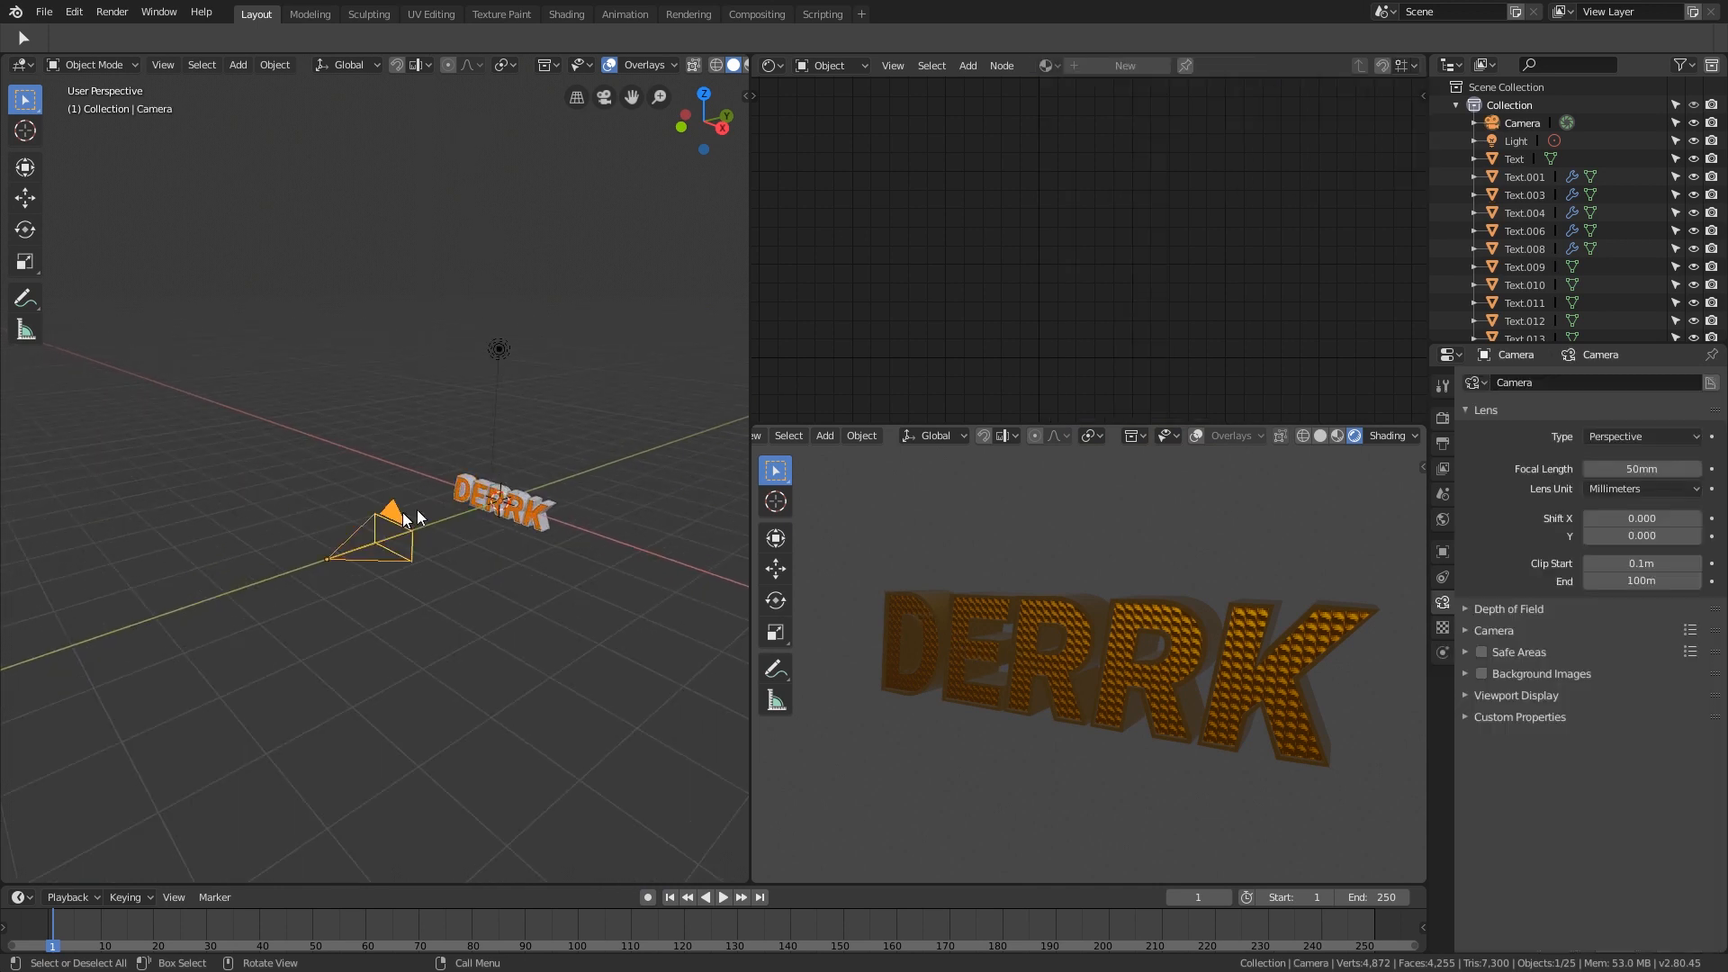
key("KP_0")
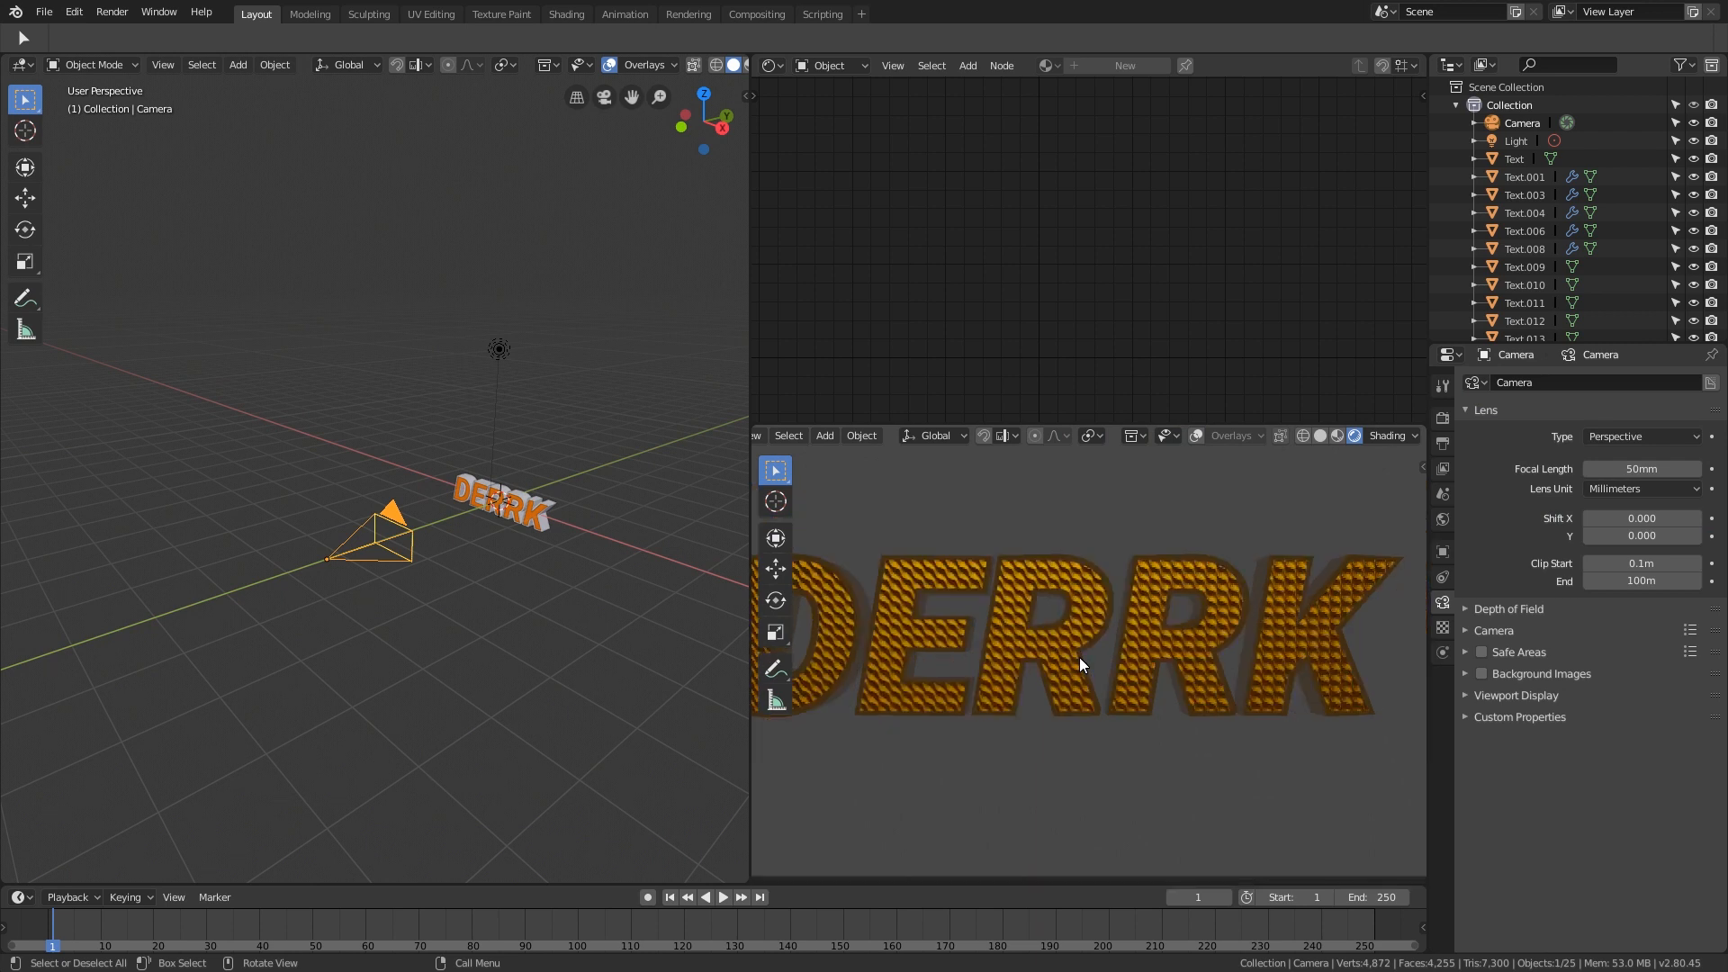
middle_click_drag(1076, 635, 1123, 634, "shift")
Step: Set the world background strength to 0.000
middle_click_drag(588, 482, 644, 459)
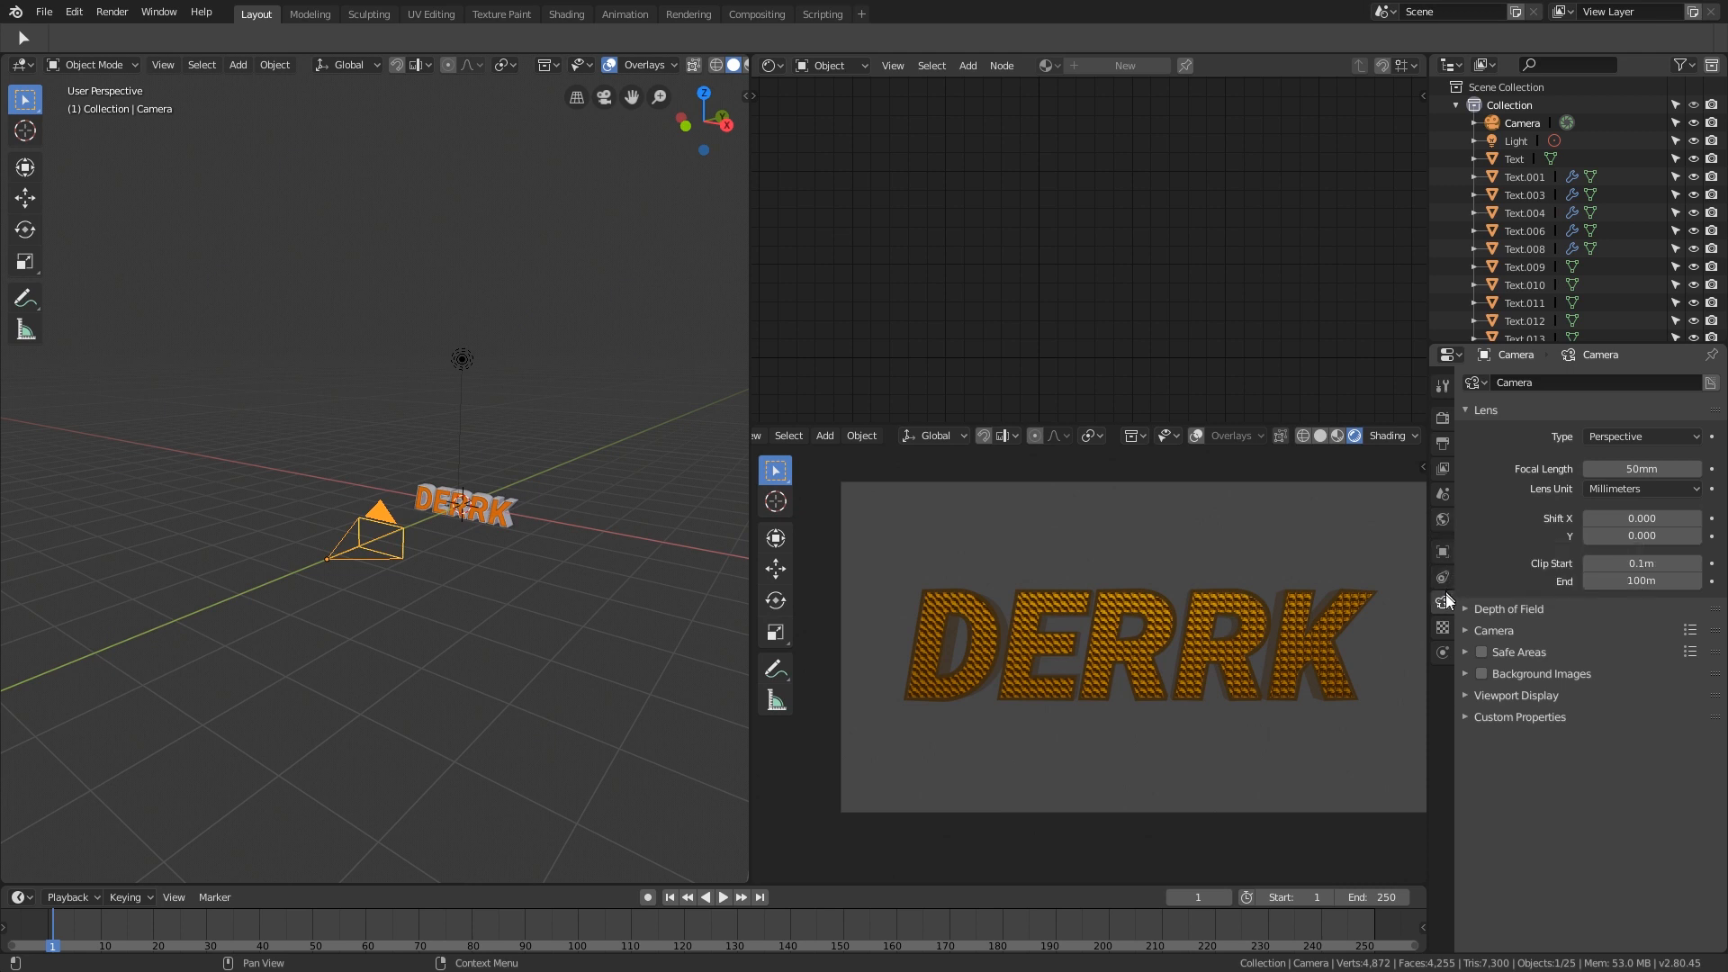
left_click(1441, 522)
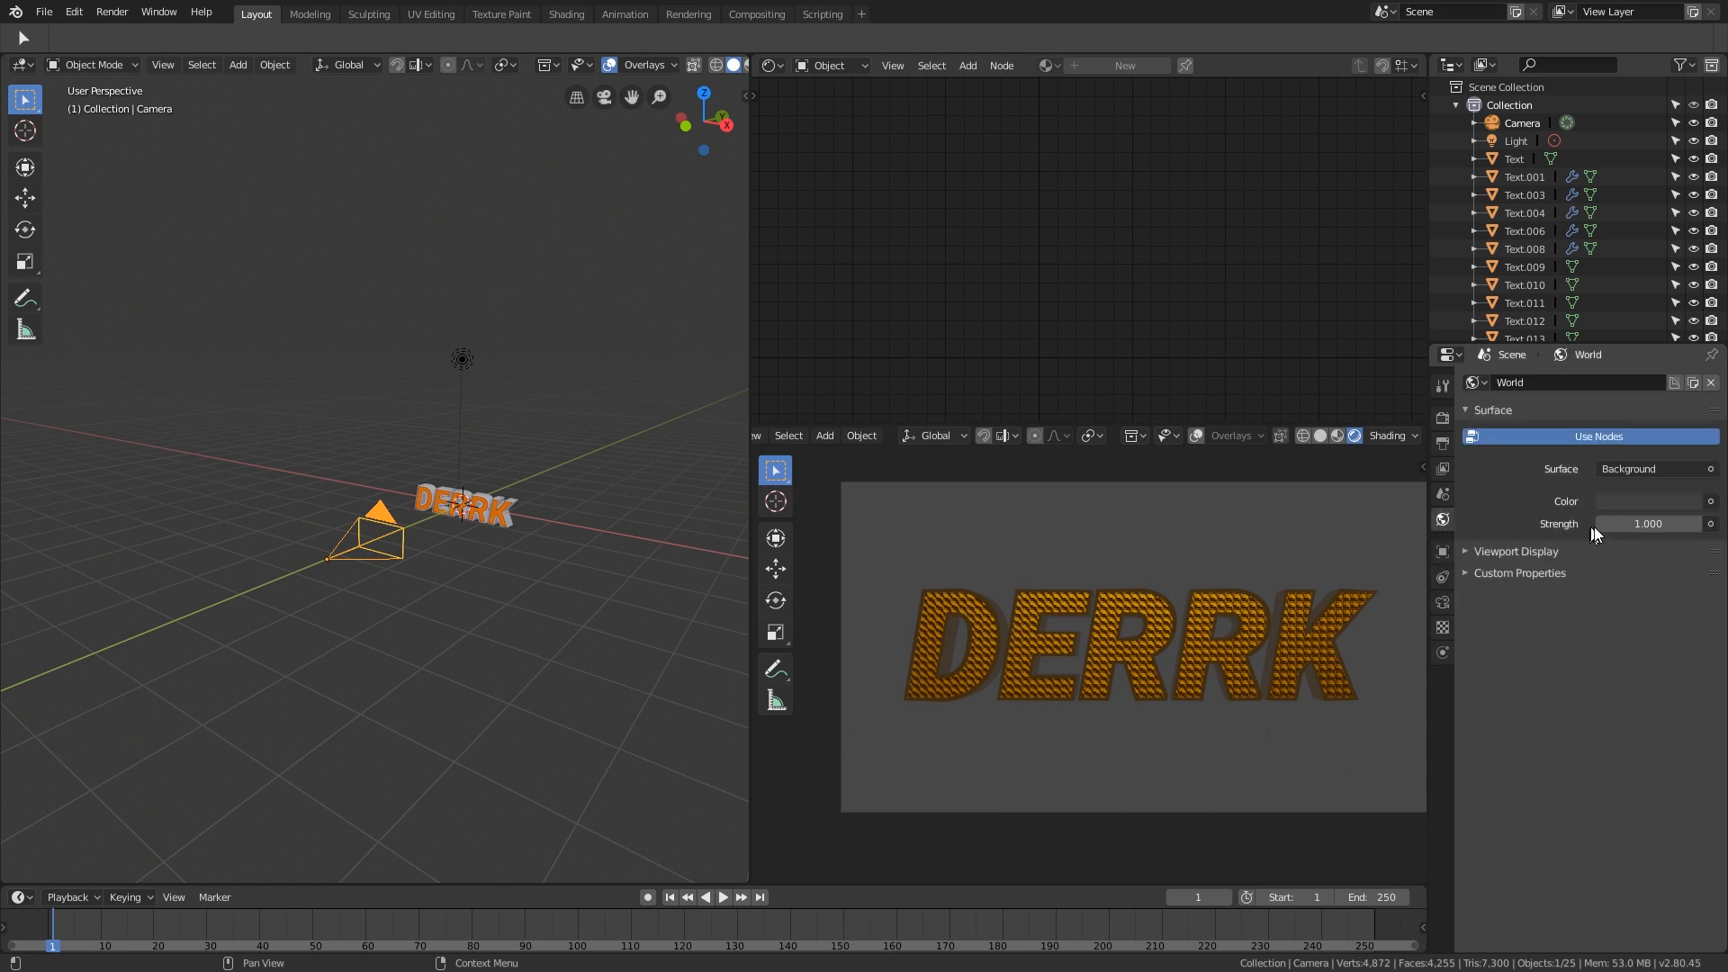
left_click_drag(1598, 524, 1521, 524)
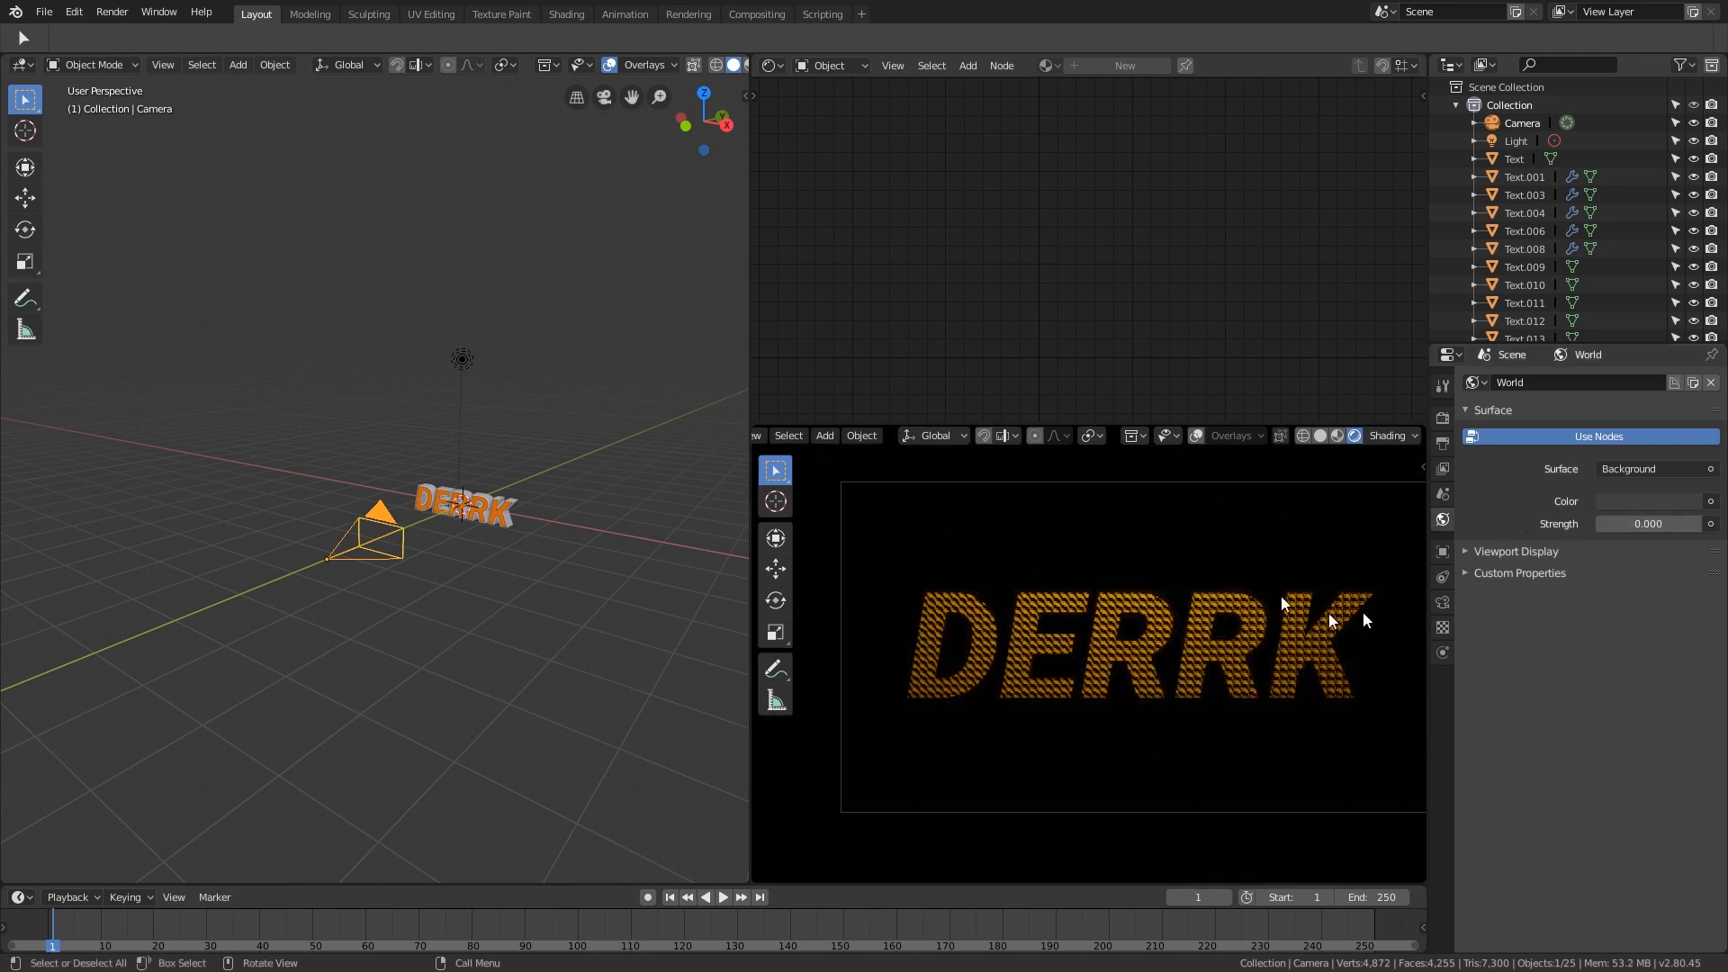
Step: Move the light behind the title, on the side opposite the camera
middle_click_drag(478, 487, 396, 270)
left_click(445, 230)
key("g")
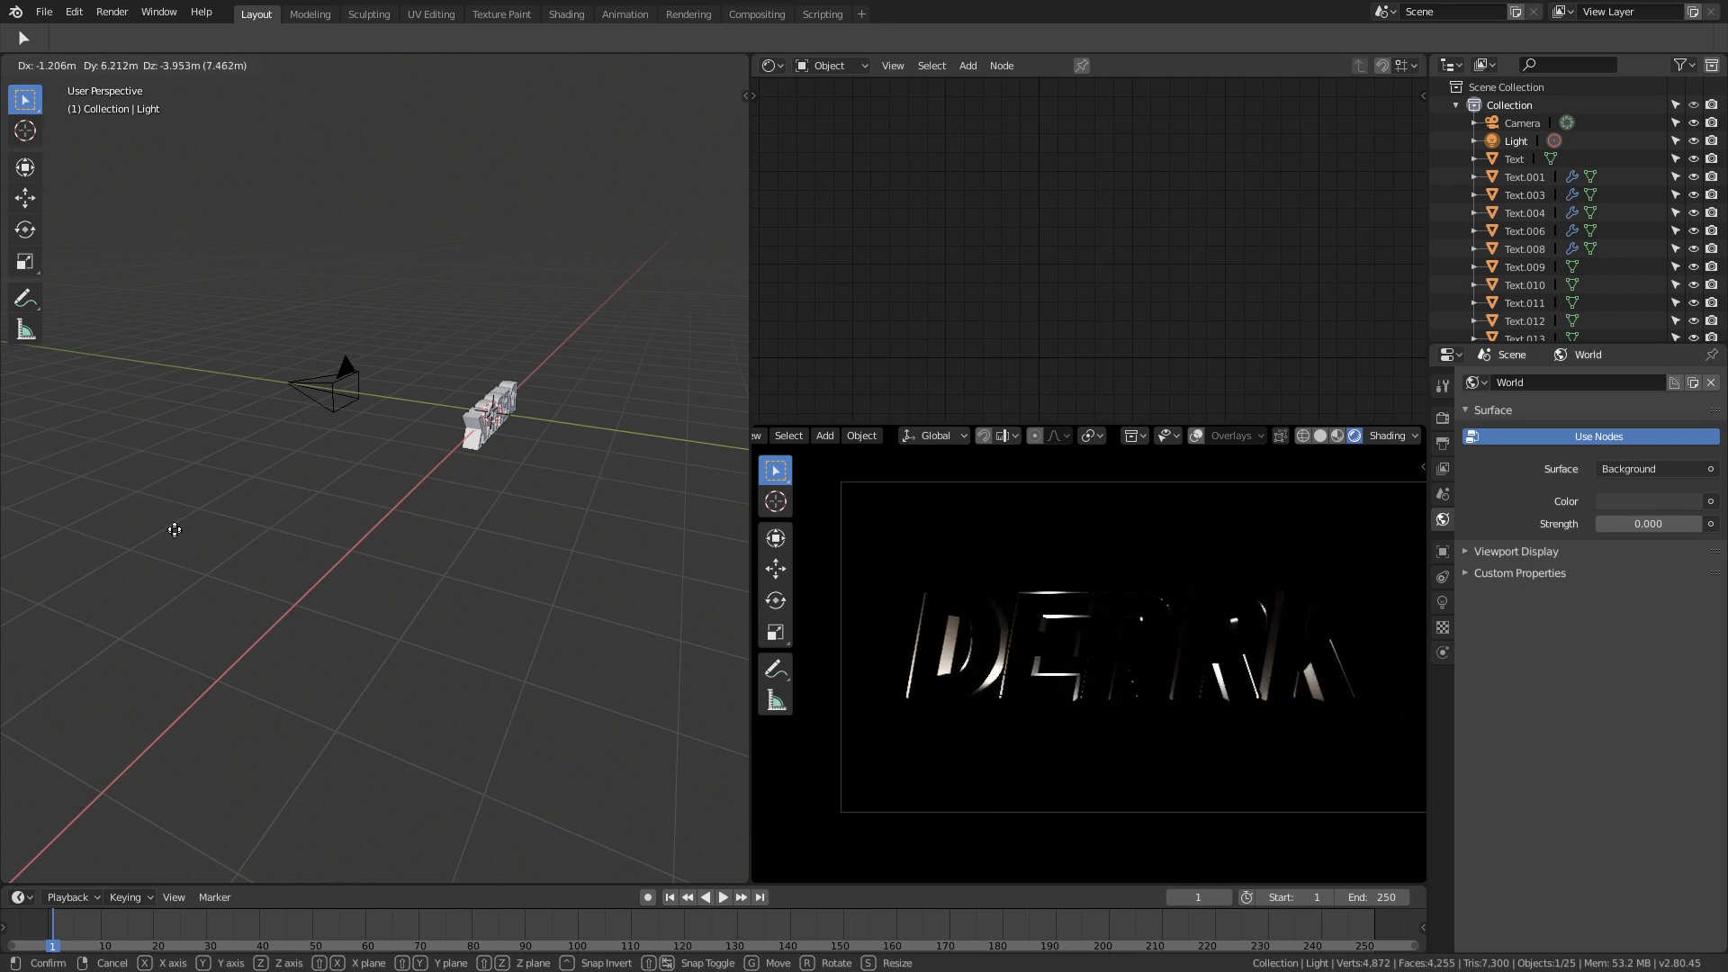
left_click(734, 468)
middle_click_drag(734, 468, 592, 462)
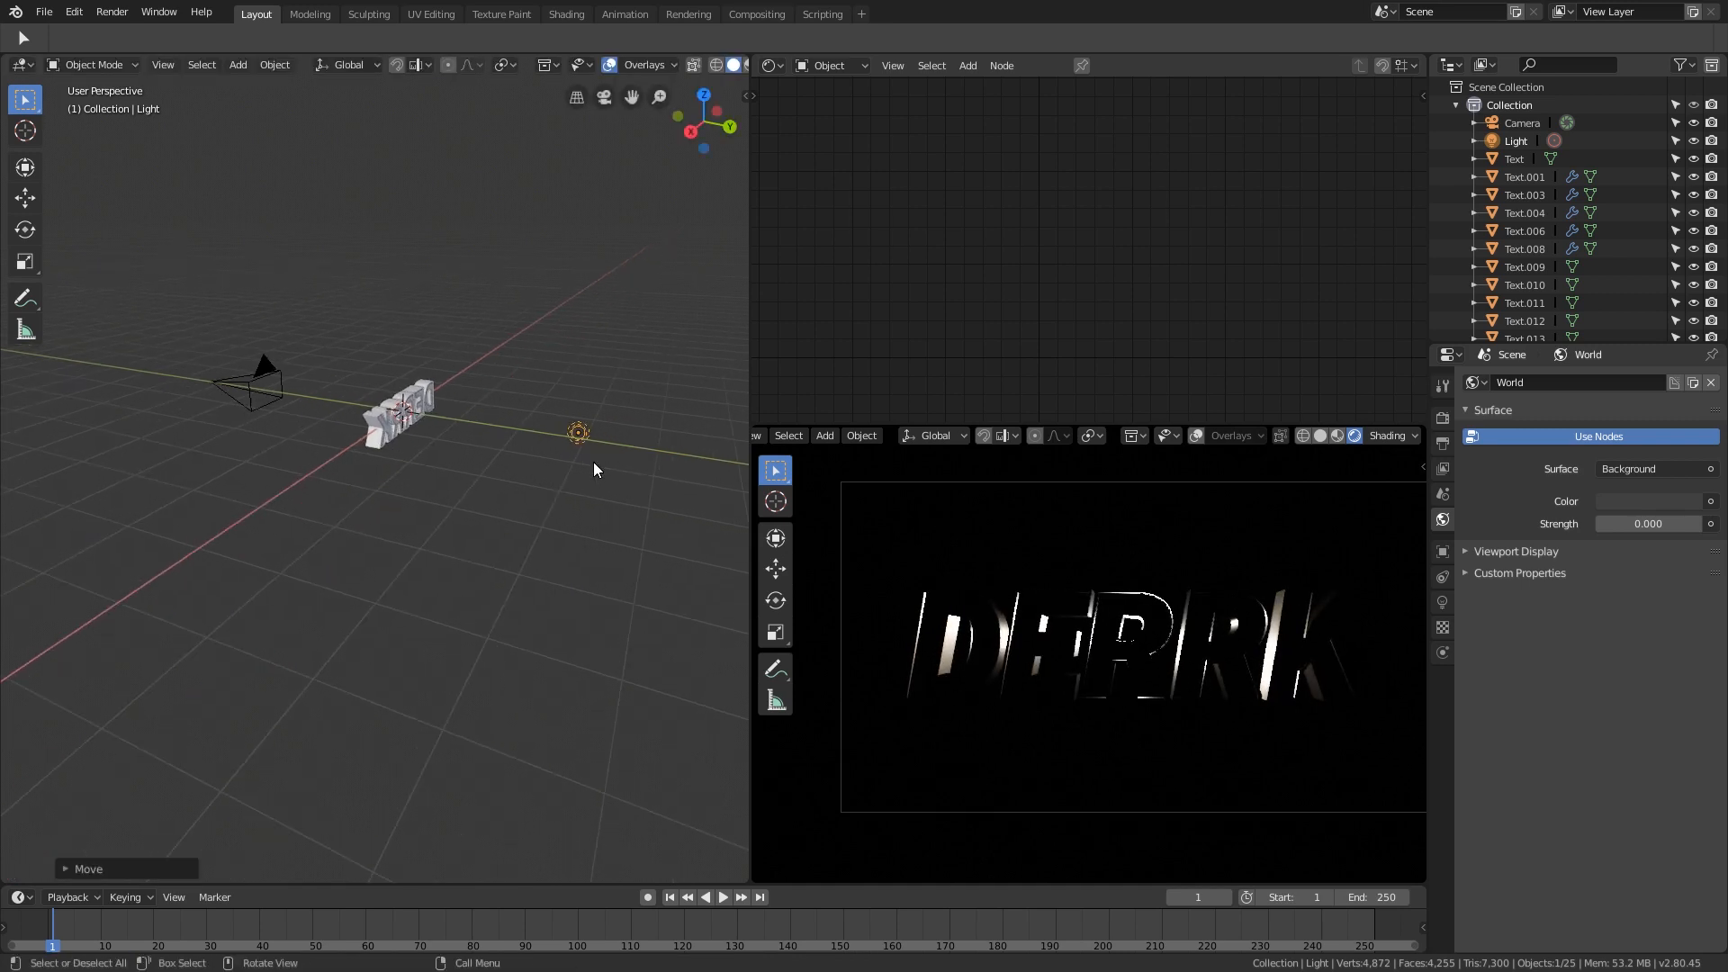
Step: Fine-tune the light's position behind the letters, close to their height and nearly in line with the camera
key("g")
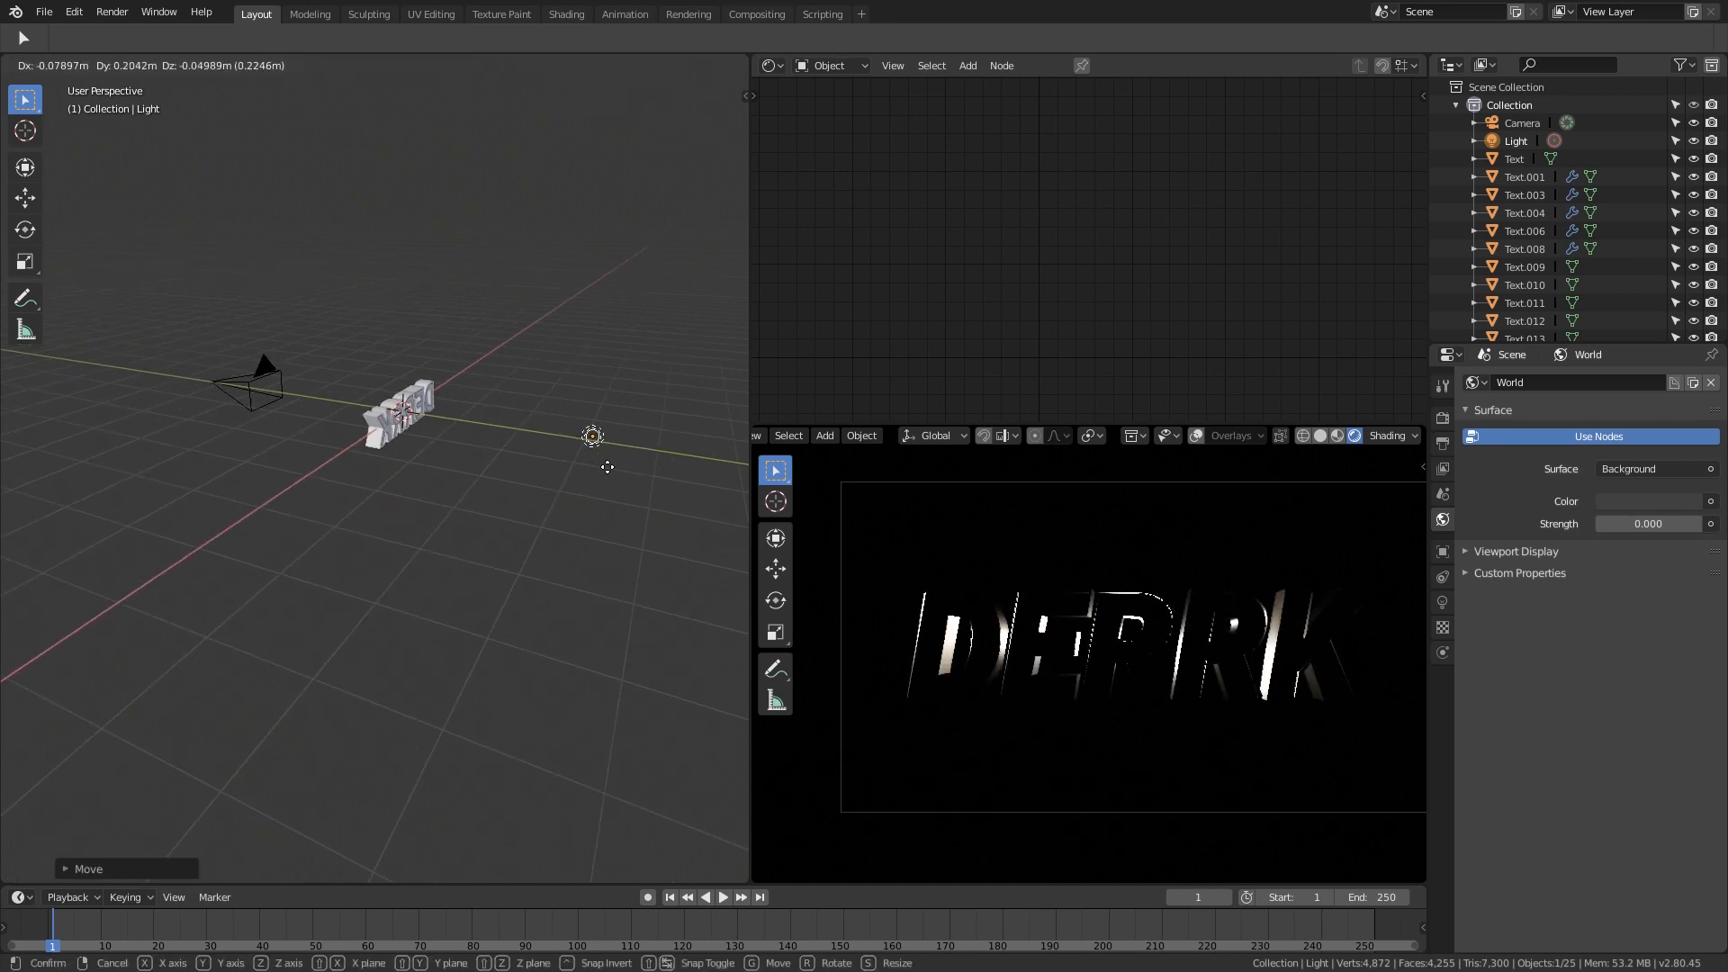
left_click(559, 456)
middle_click_drag(559, 456, 635, 462)
key("g")
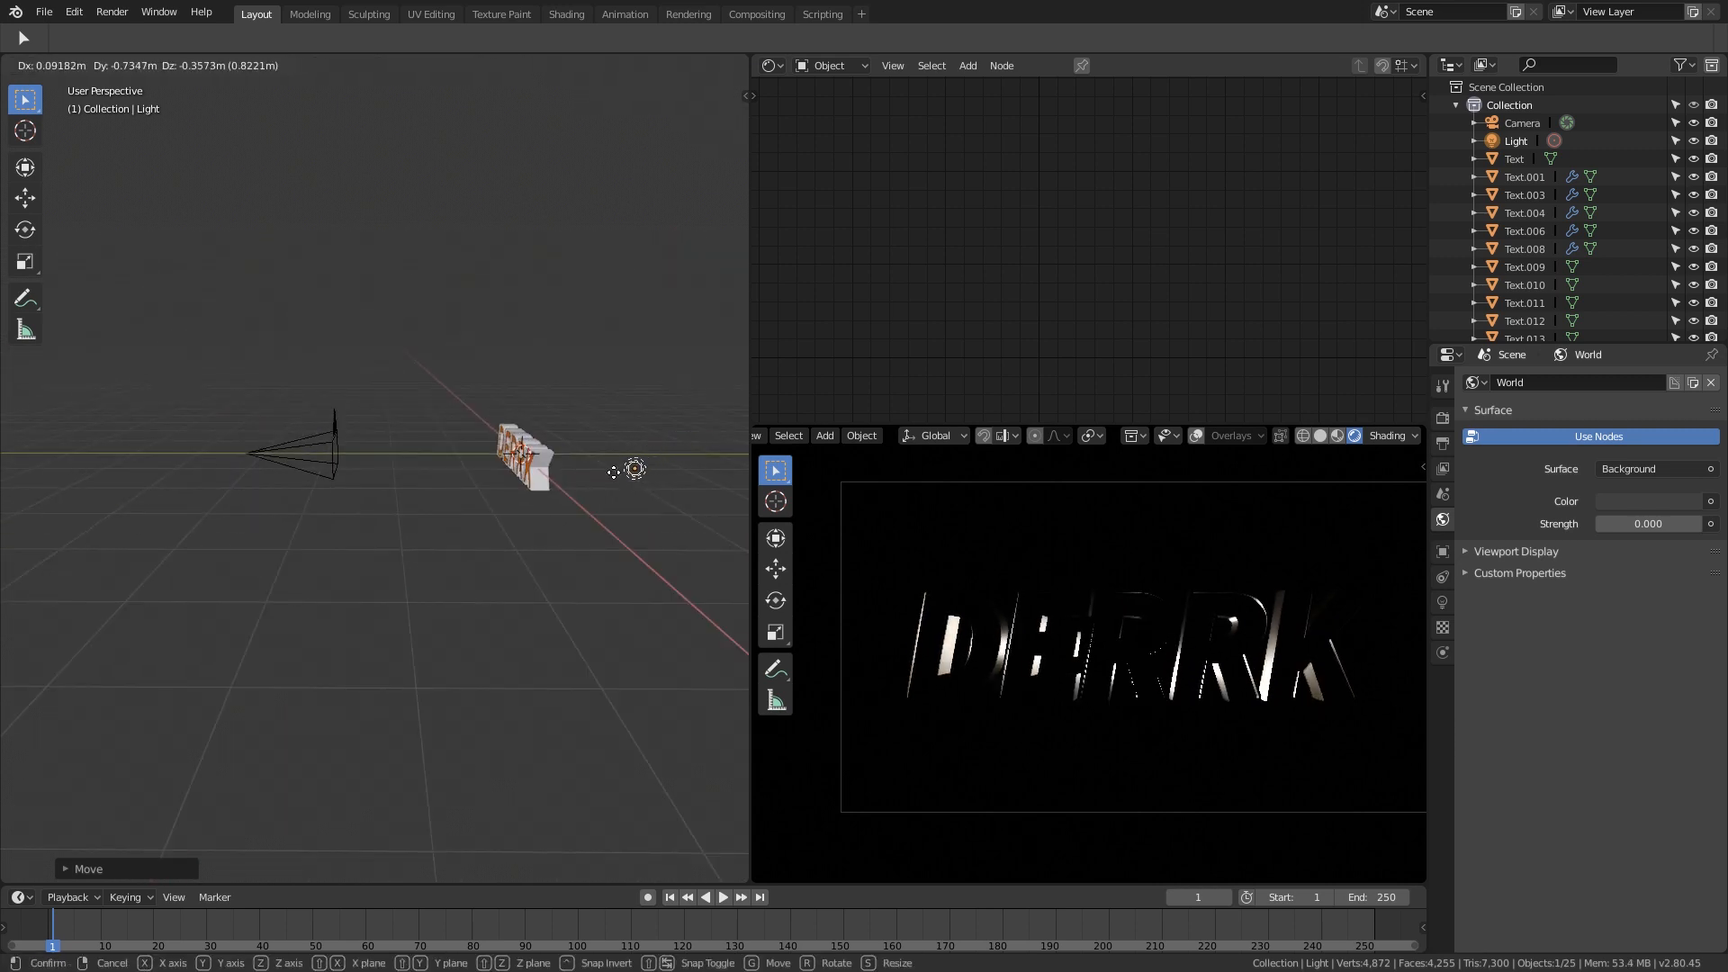
left_click(636, 481)
key("g")
left_click(670, 462)
middle_click_drag(673, 461, 599, 502)
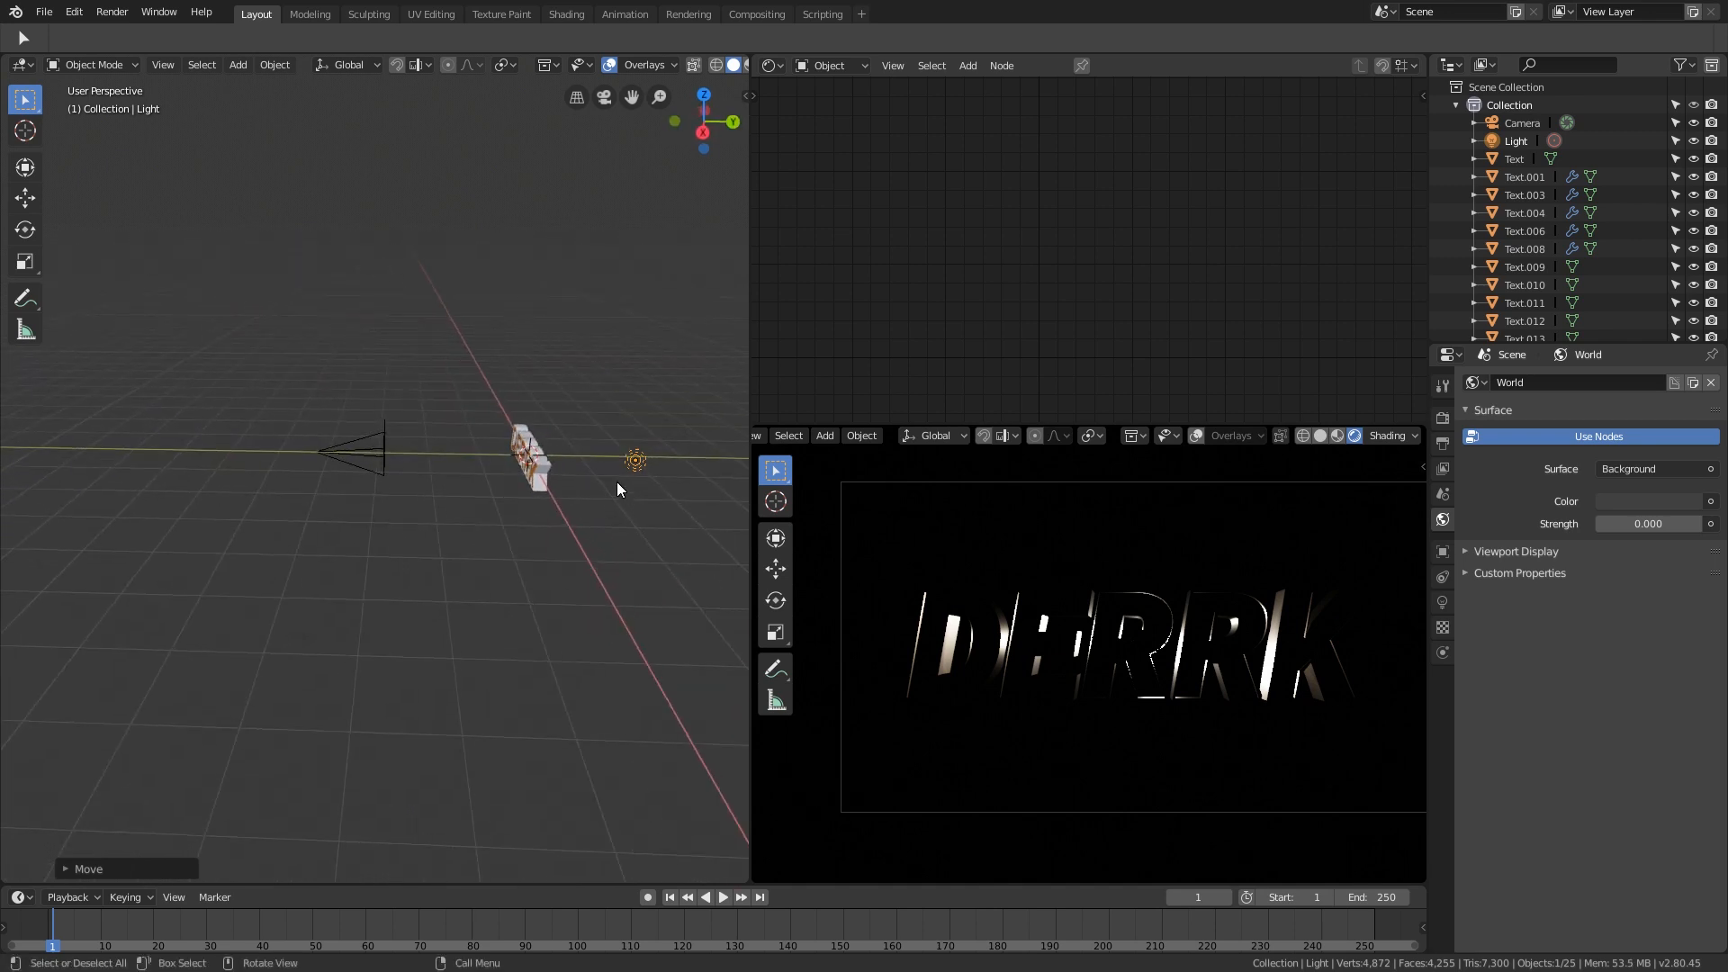
Step: Add a cube at the origin that encloses the title letters
middle_click_drag(617, 467, 525, 476)
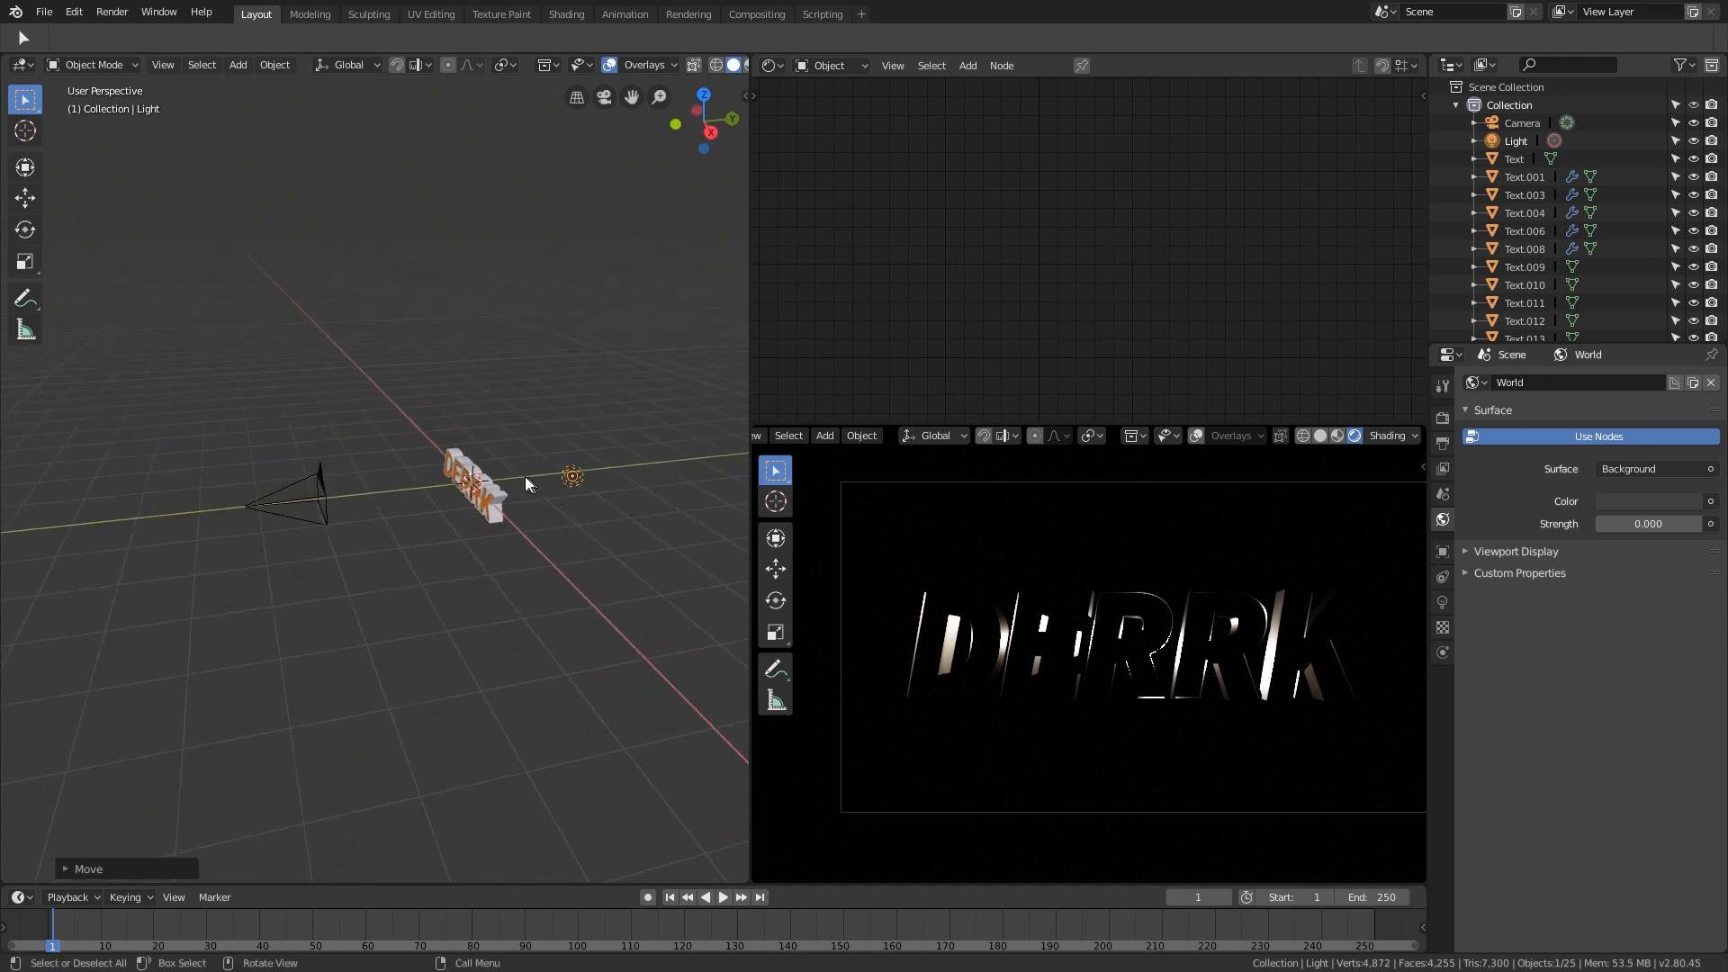
key("shift+a")
mouse_move(517, 473)
left_click(597, 489)
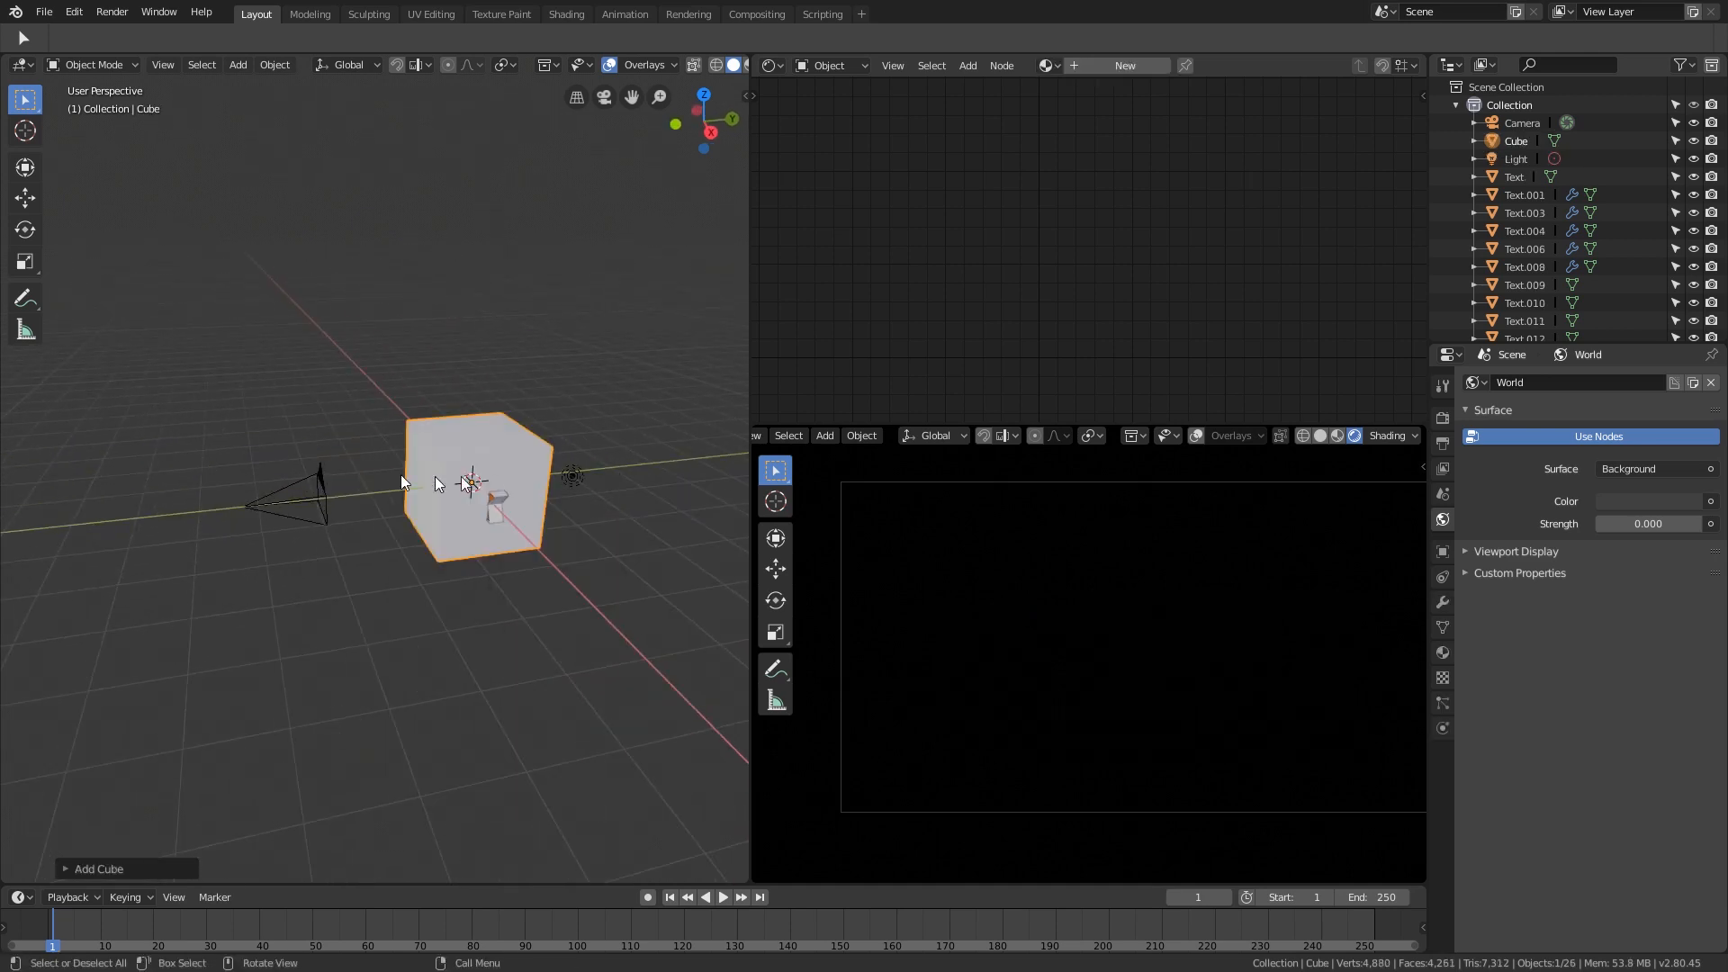
middle_click_drag(559, 501, 597, 494)
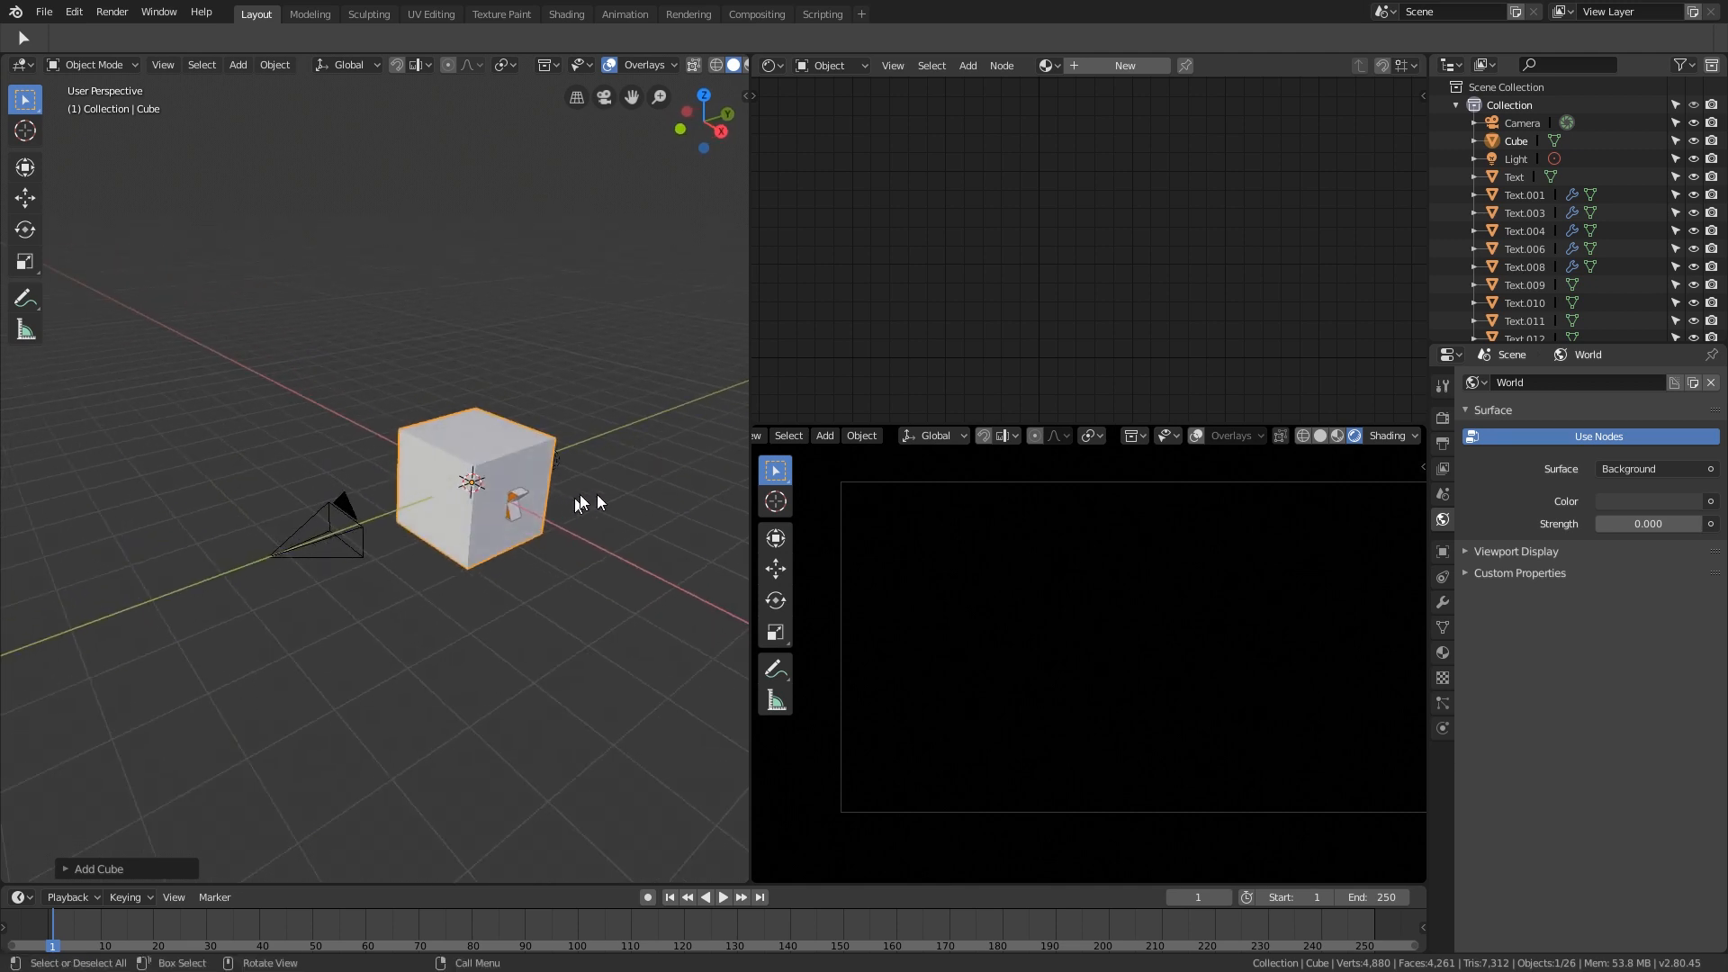
Step: Set the cube's viewport display to Wire
left_click(1443, 552)
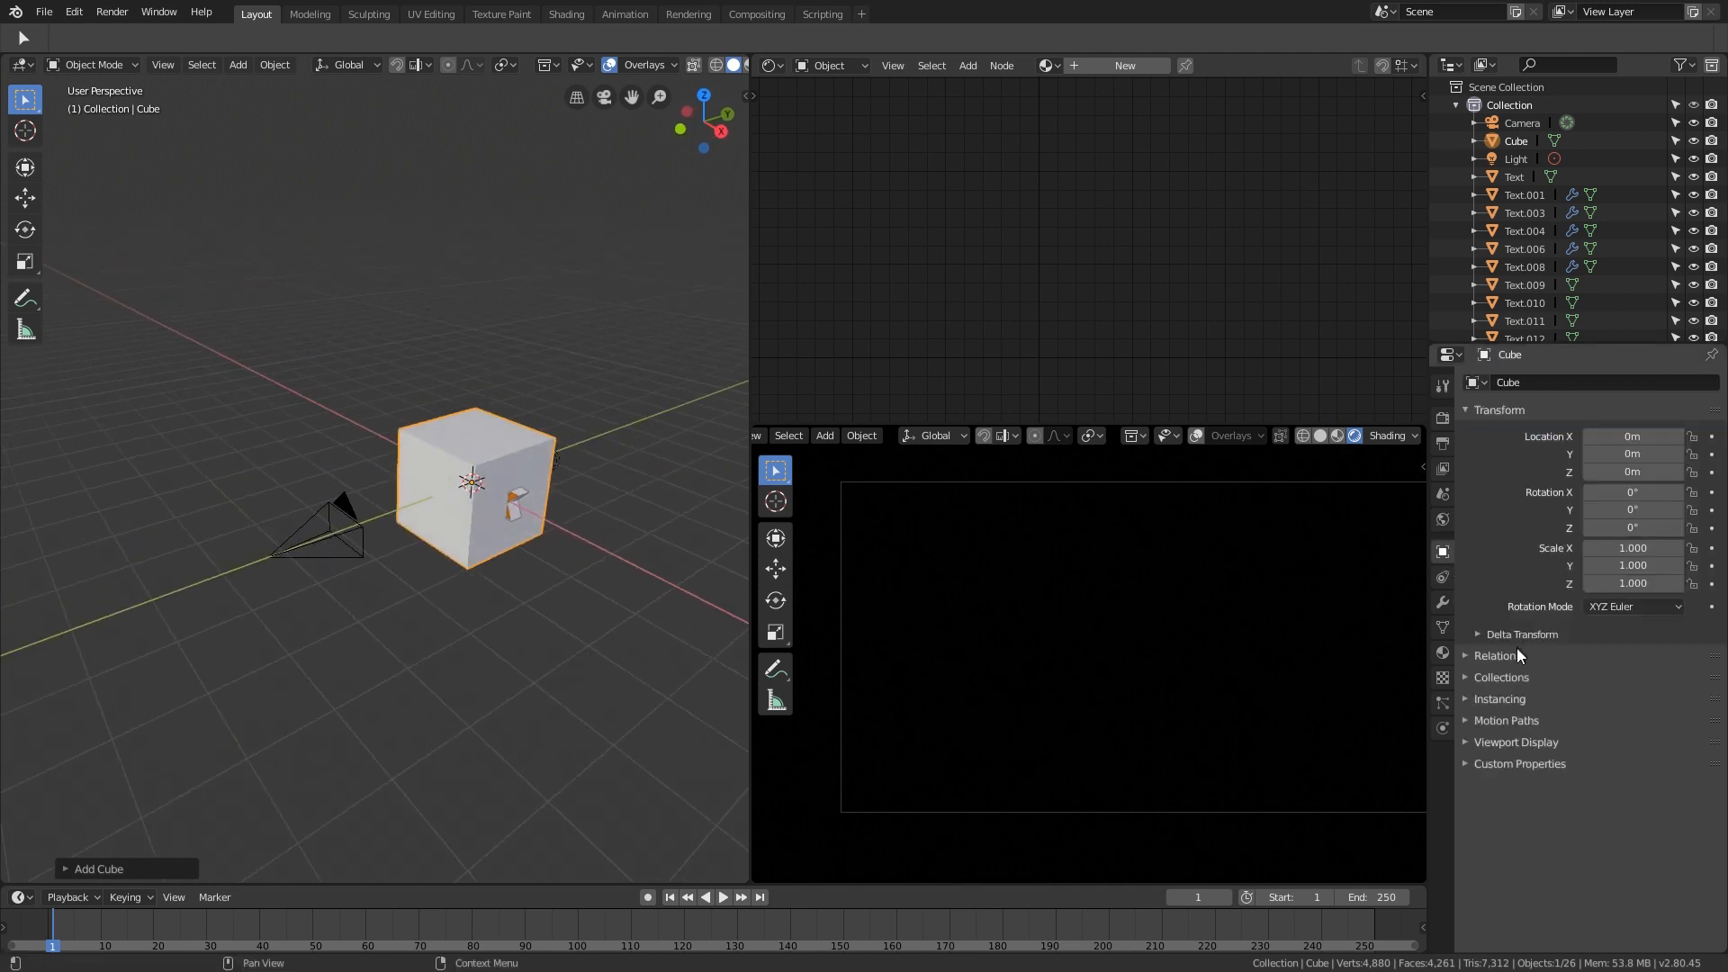
left_click(1508, 742)
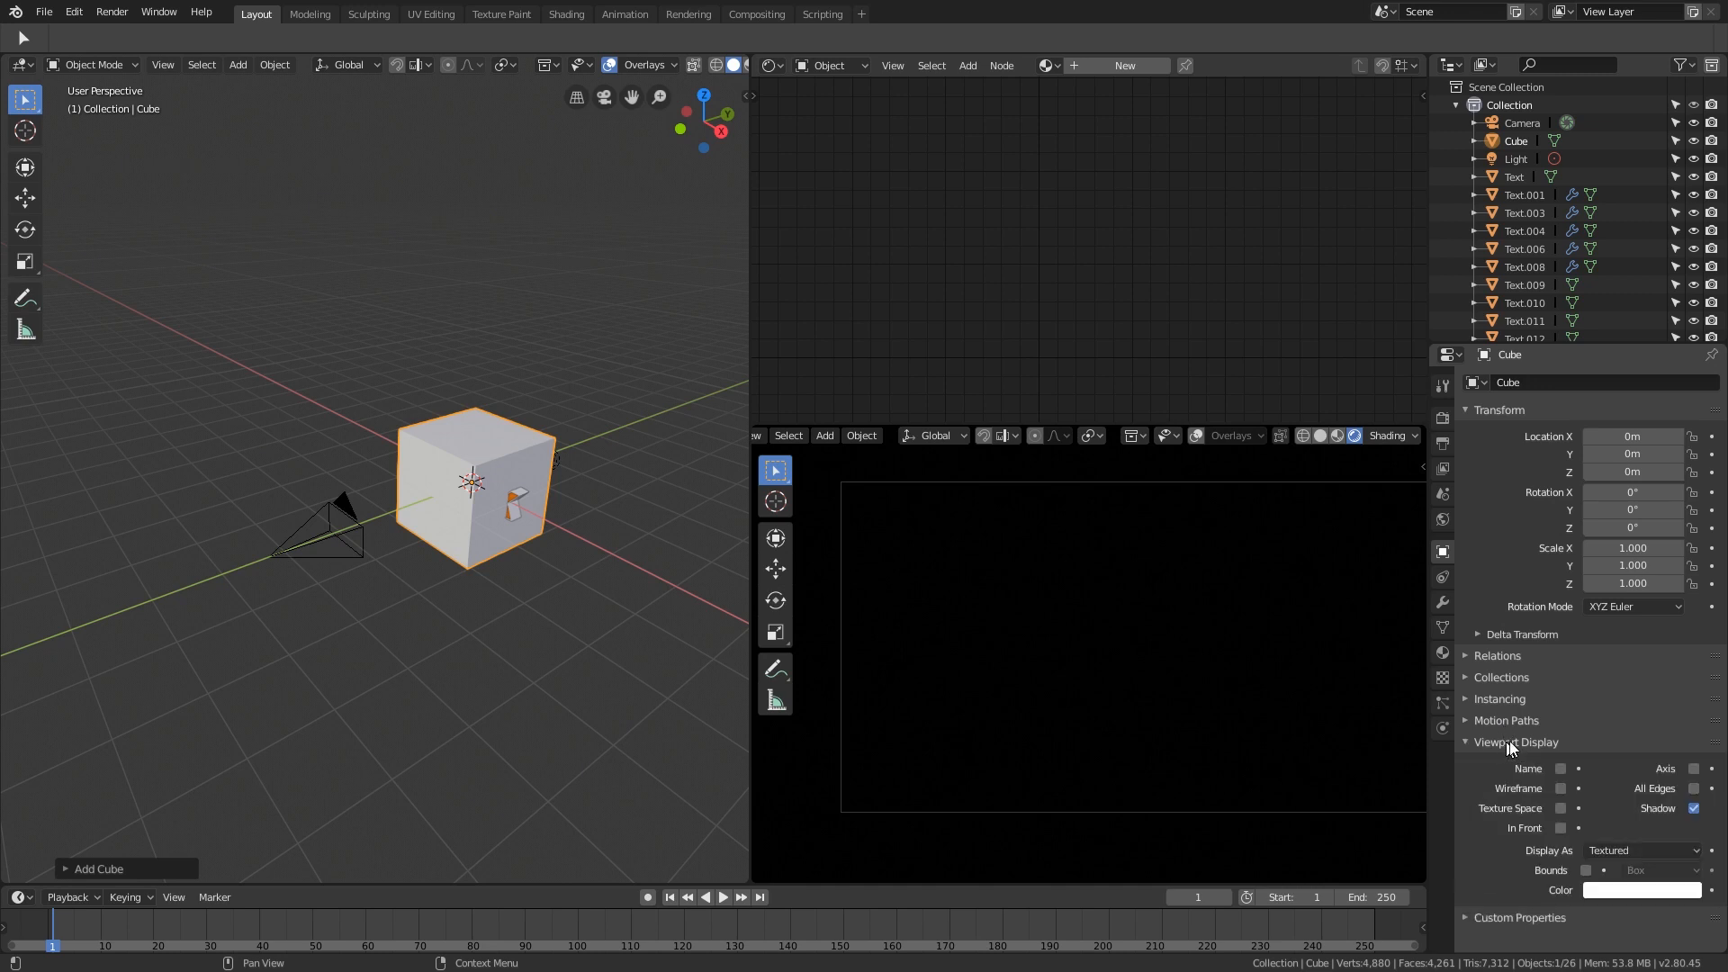
left_click(1643, 850)
left_click(1638, 812)
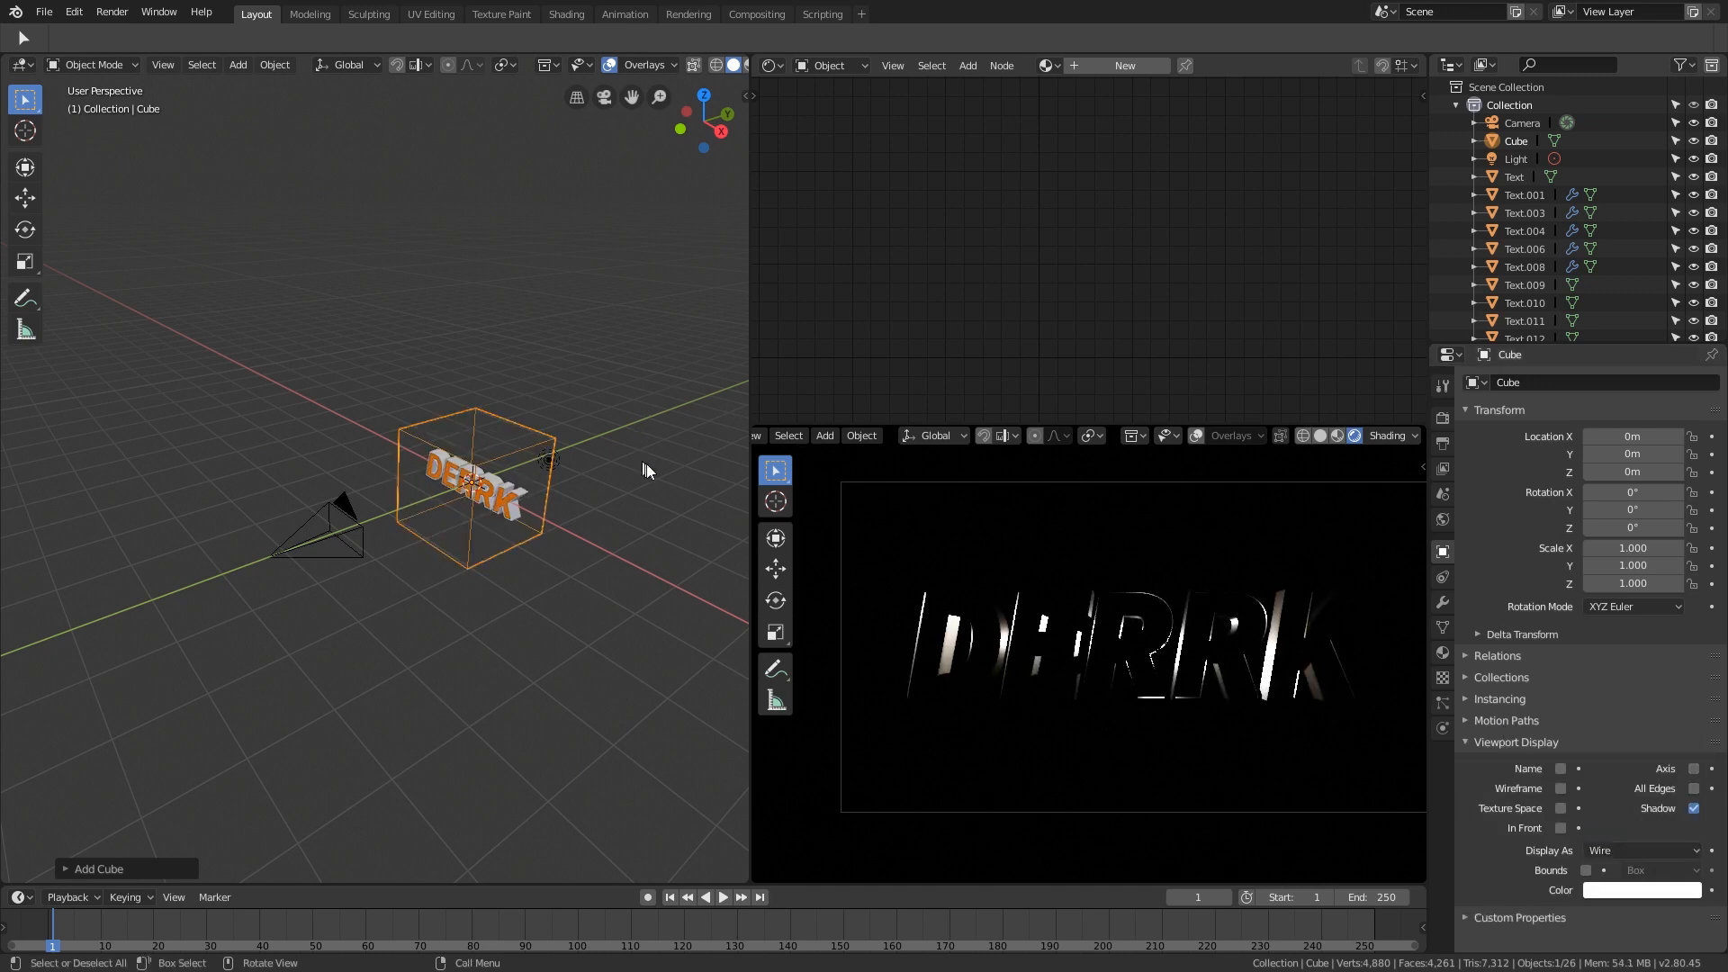
middle_click_drag(648, 470, 549, 454)
scroll(549, 453, "up", 7)
scroll(369, 505, "down", 4)
middle_click_drag(369, 505, 511, 486)
scroll(444, 491, "down", 2)
scroll(547, 497, "down", 2)
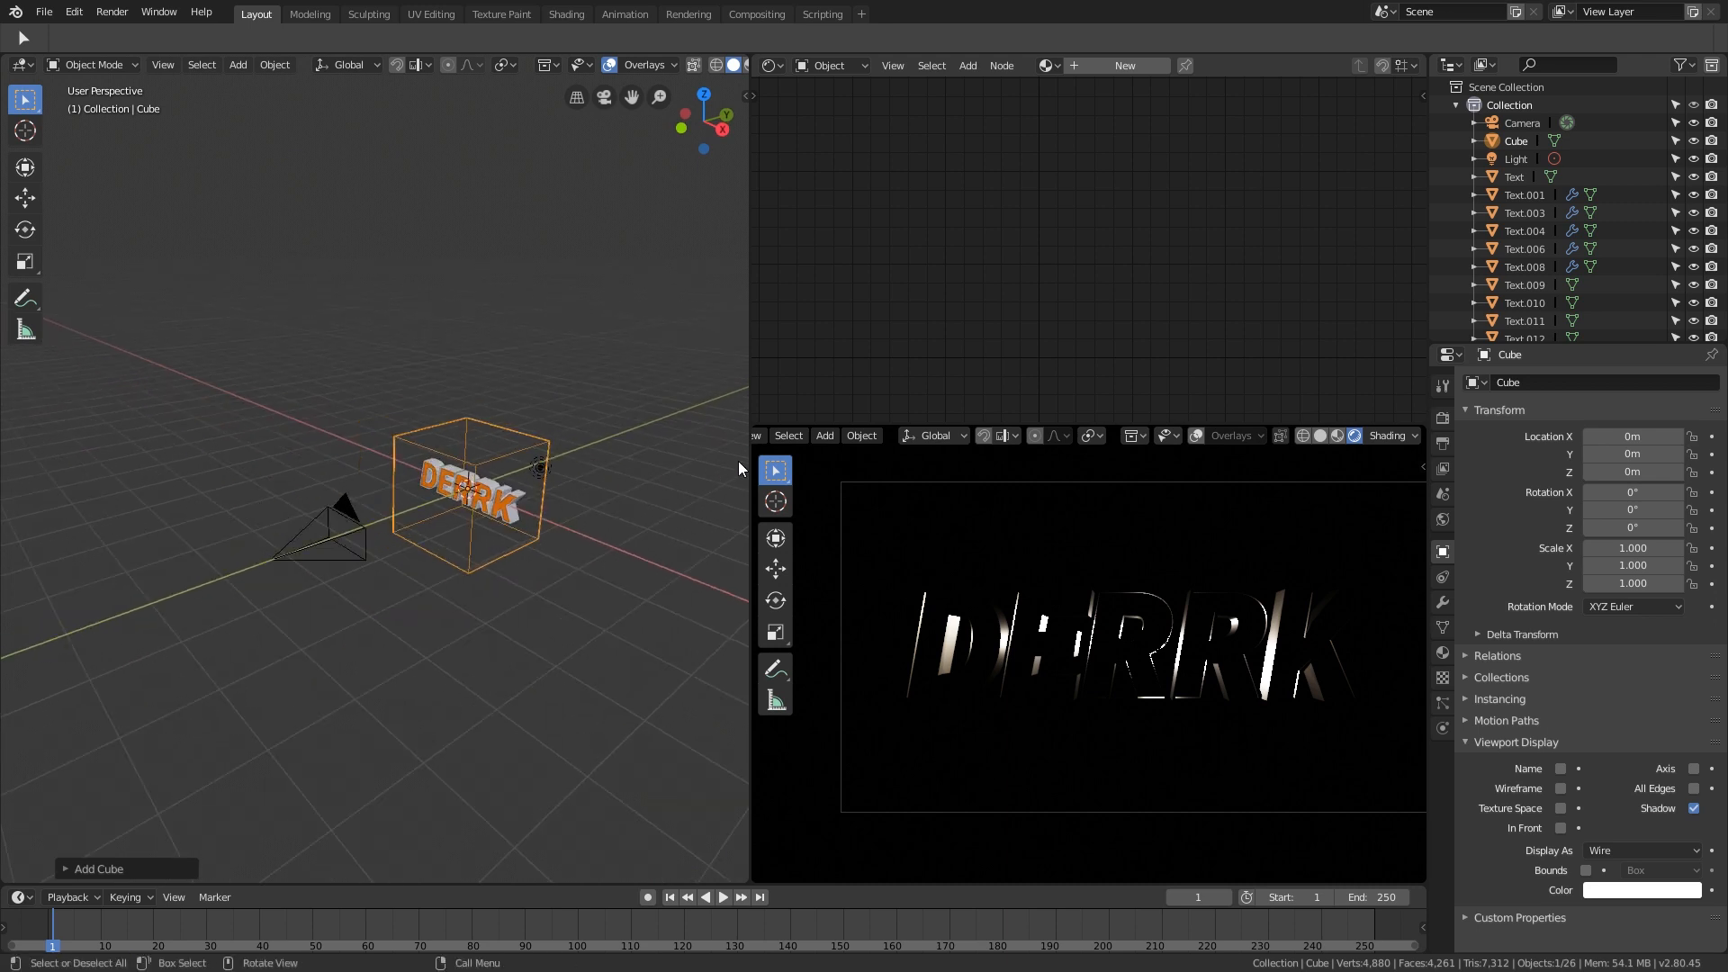
Step: Create a new material named "volume" on the cube
left_click(1083, 63)
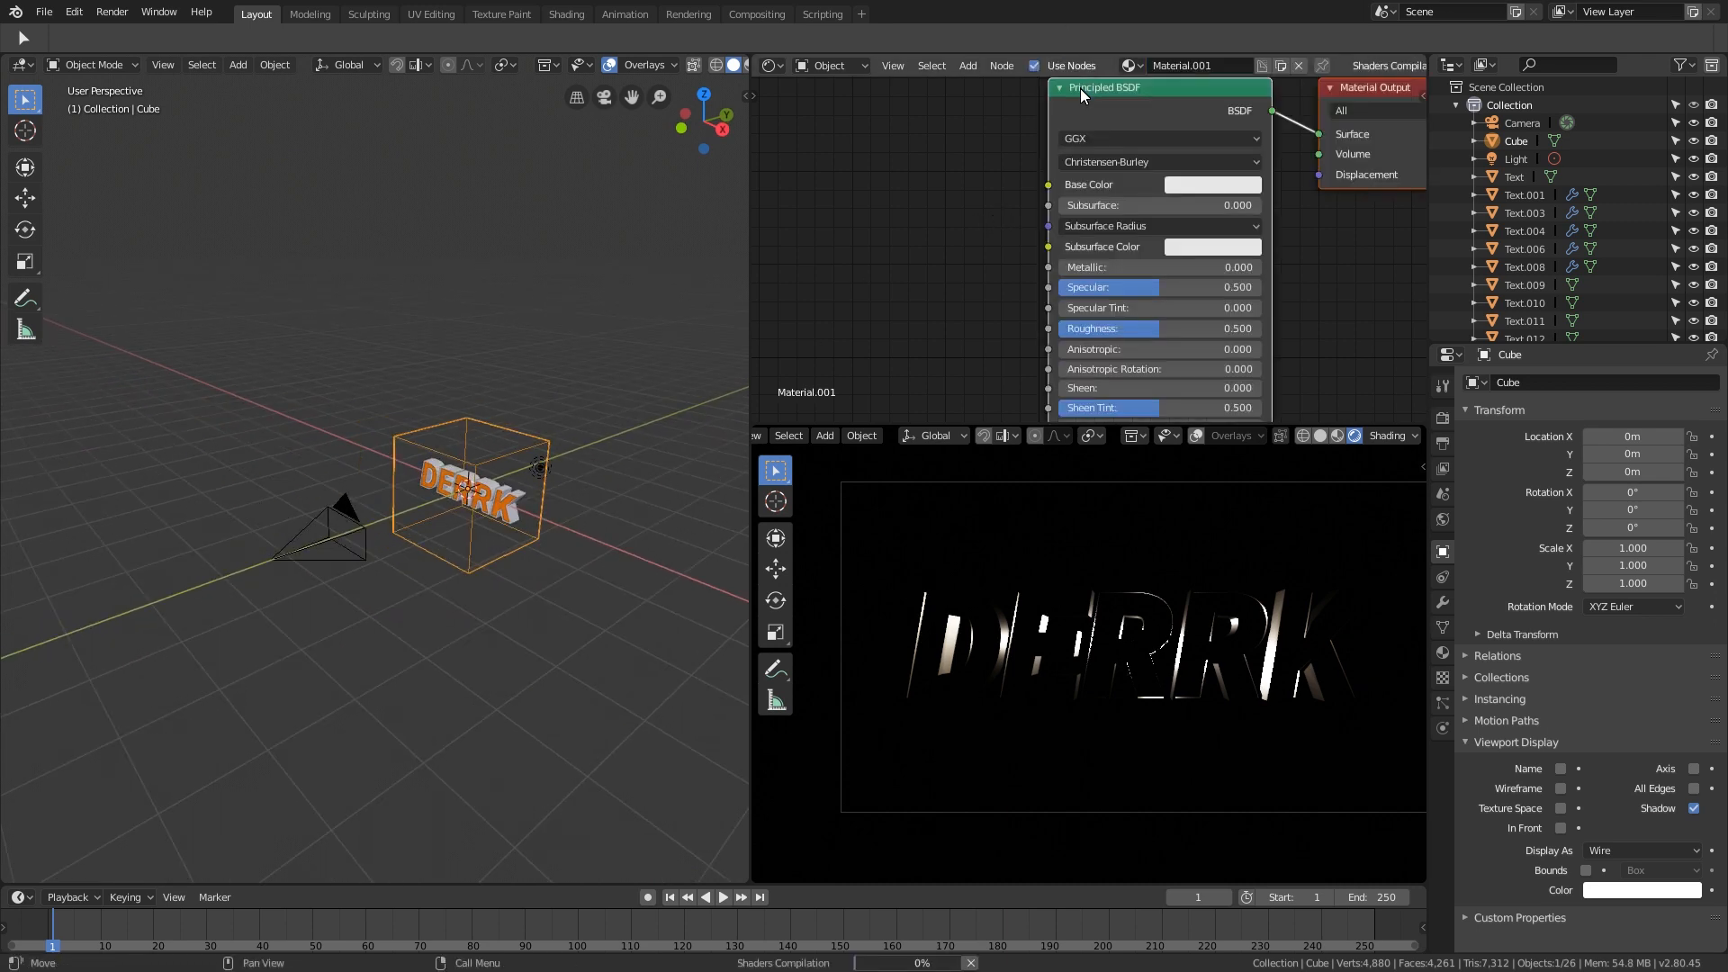
left_click(1161, 61)
type("va")
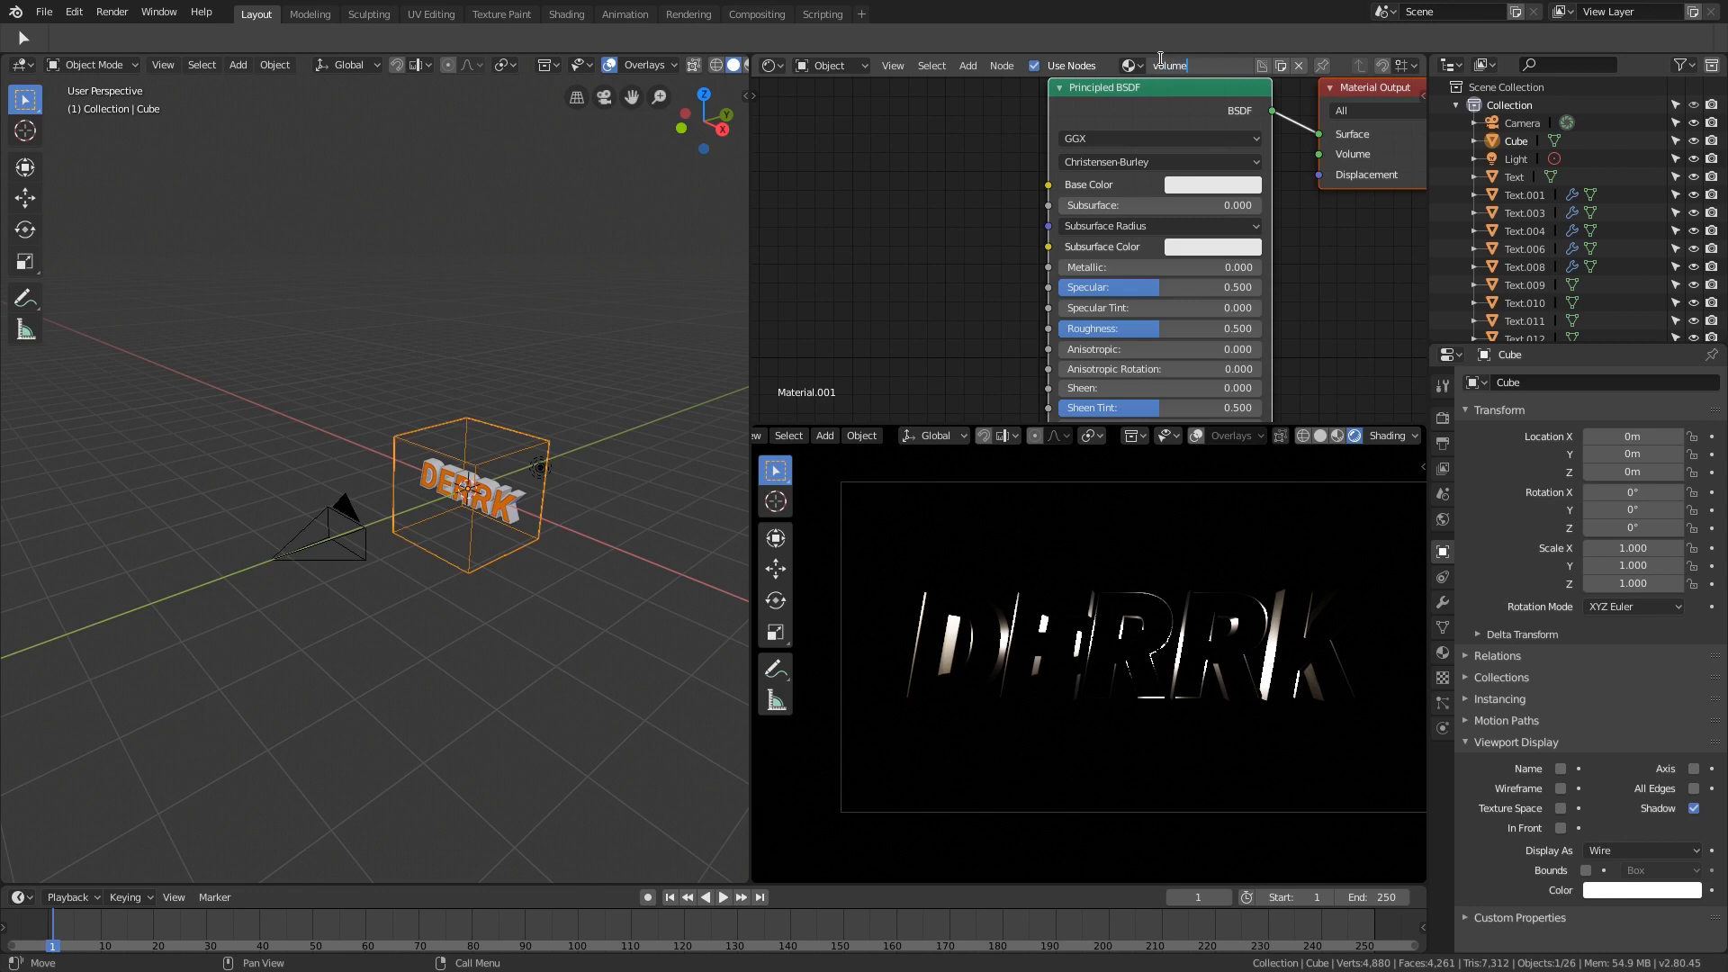
type("lume")
key("Return")
scroll(1159, 108, "down", 1)
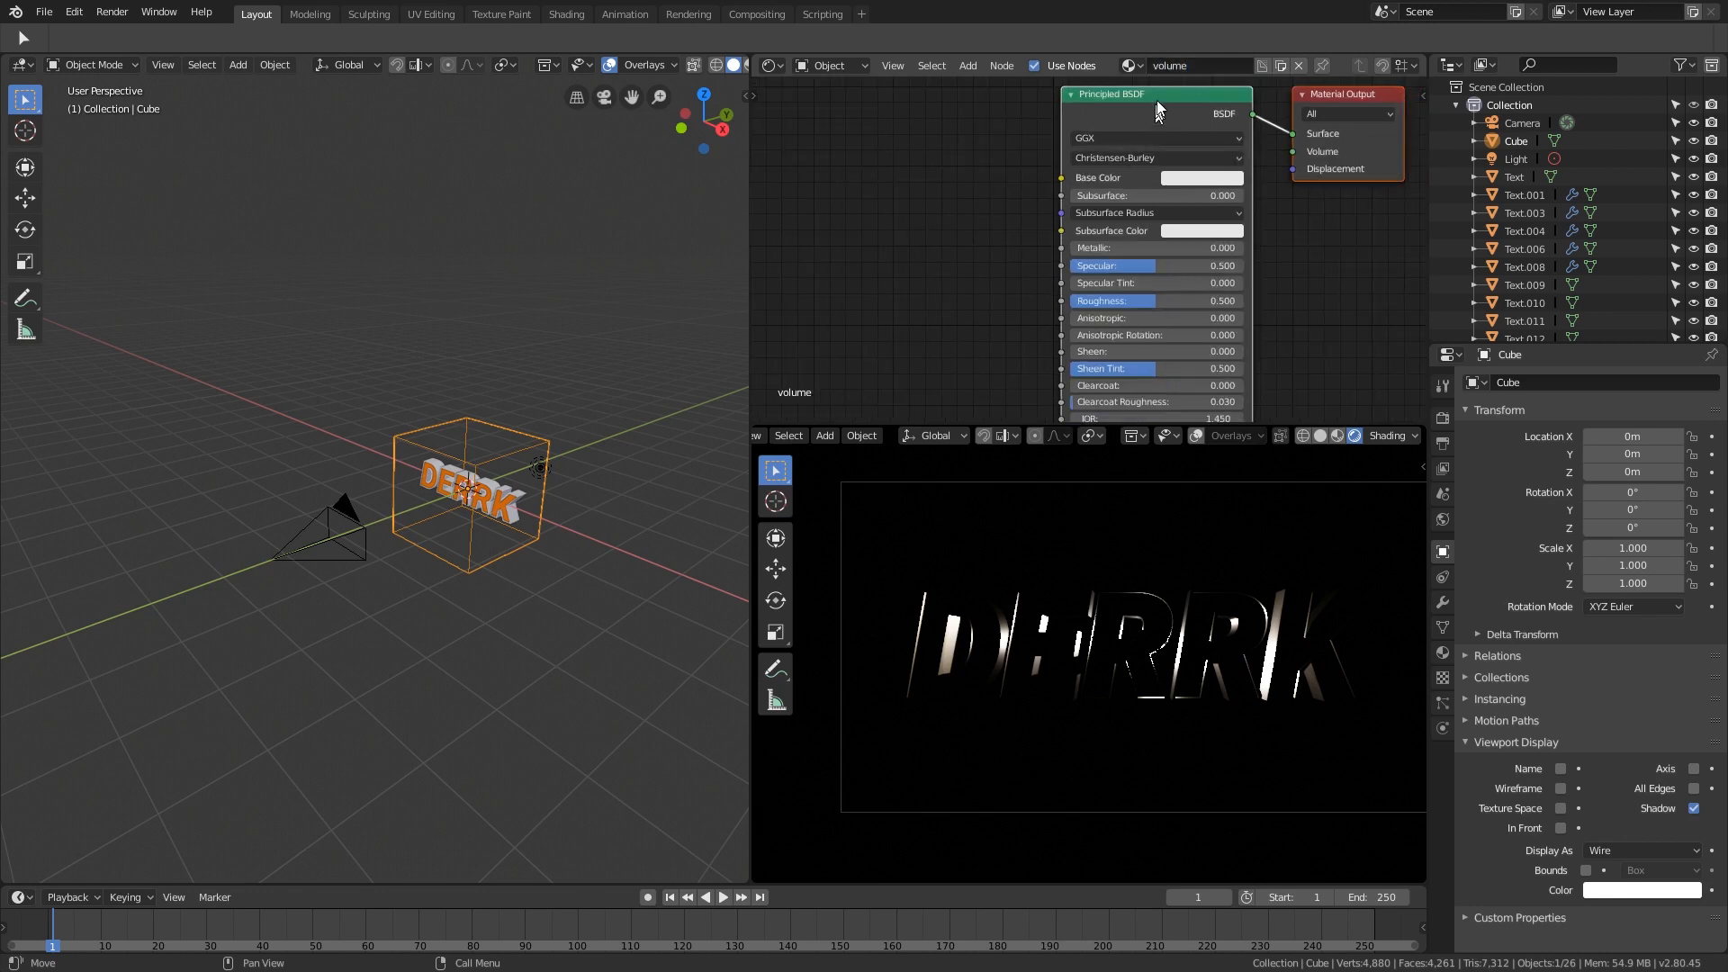
Step: Replace the volume material's Principled BSDF with a Volume Scatter shader and connect it to the Material Output's Volume input
scroll(1158, 108, "down", 1)
key("shift+s")
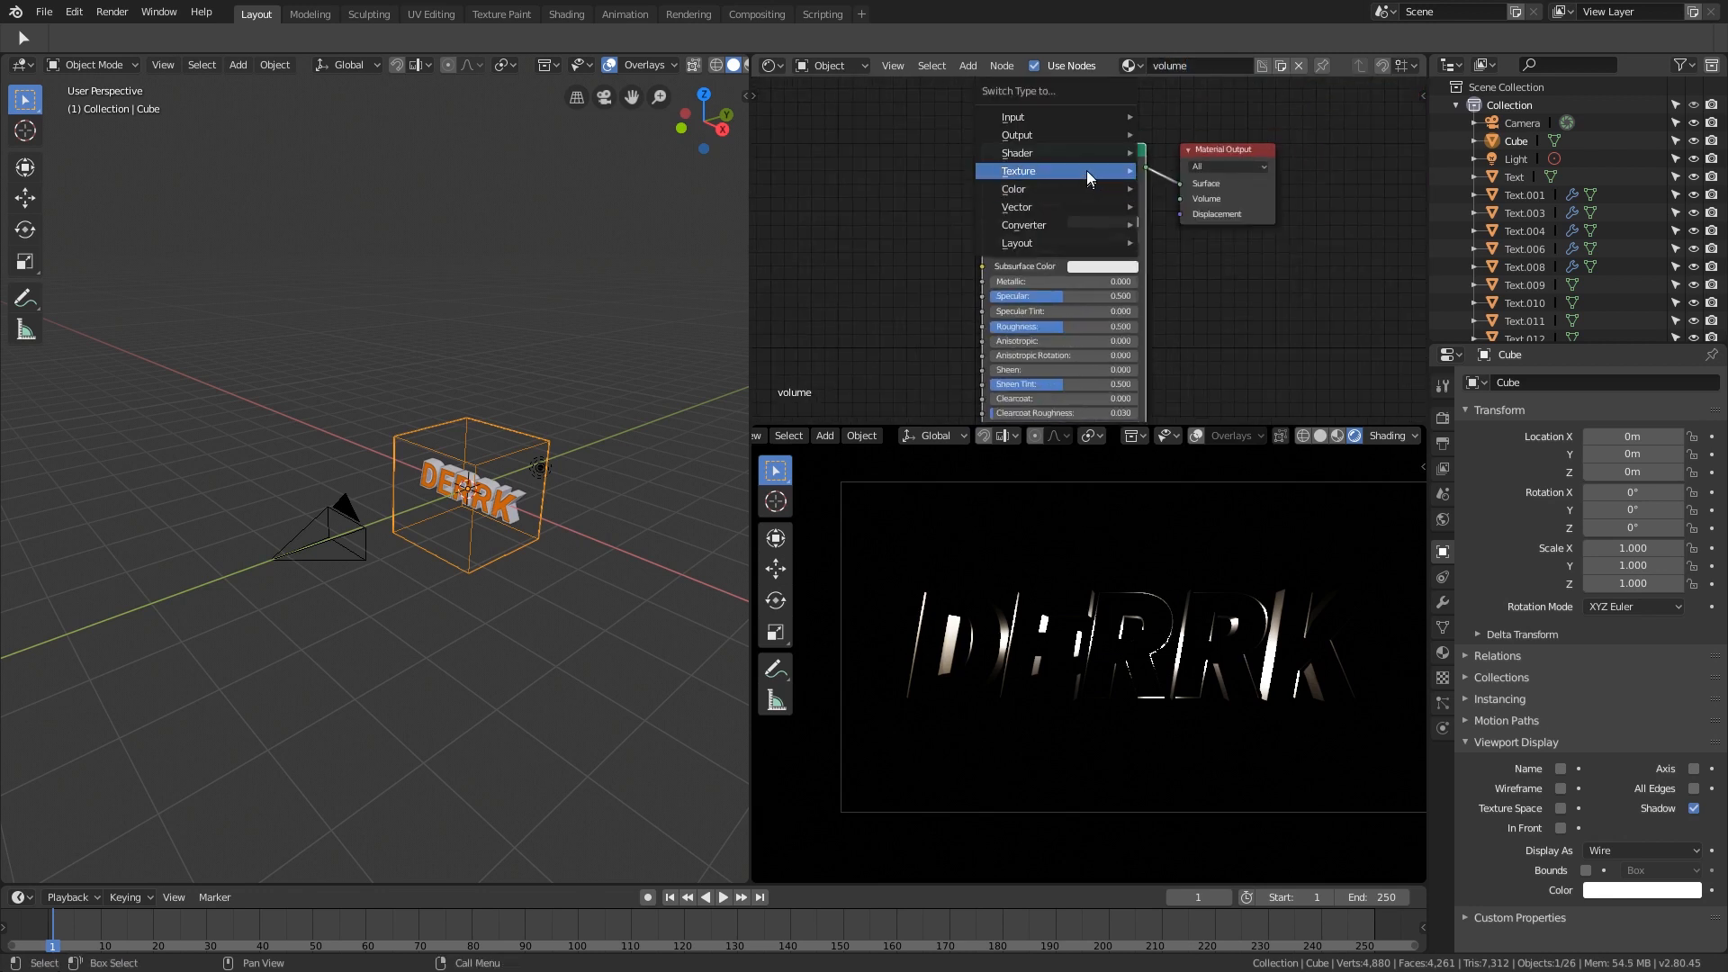
mouse_move(1070, 151)
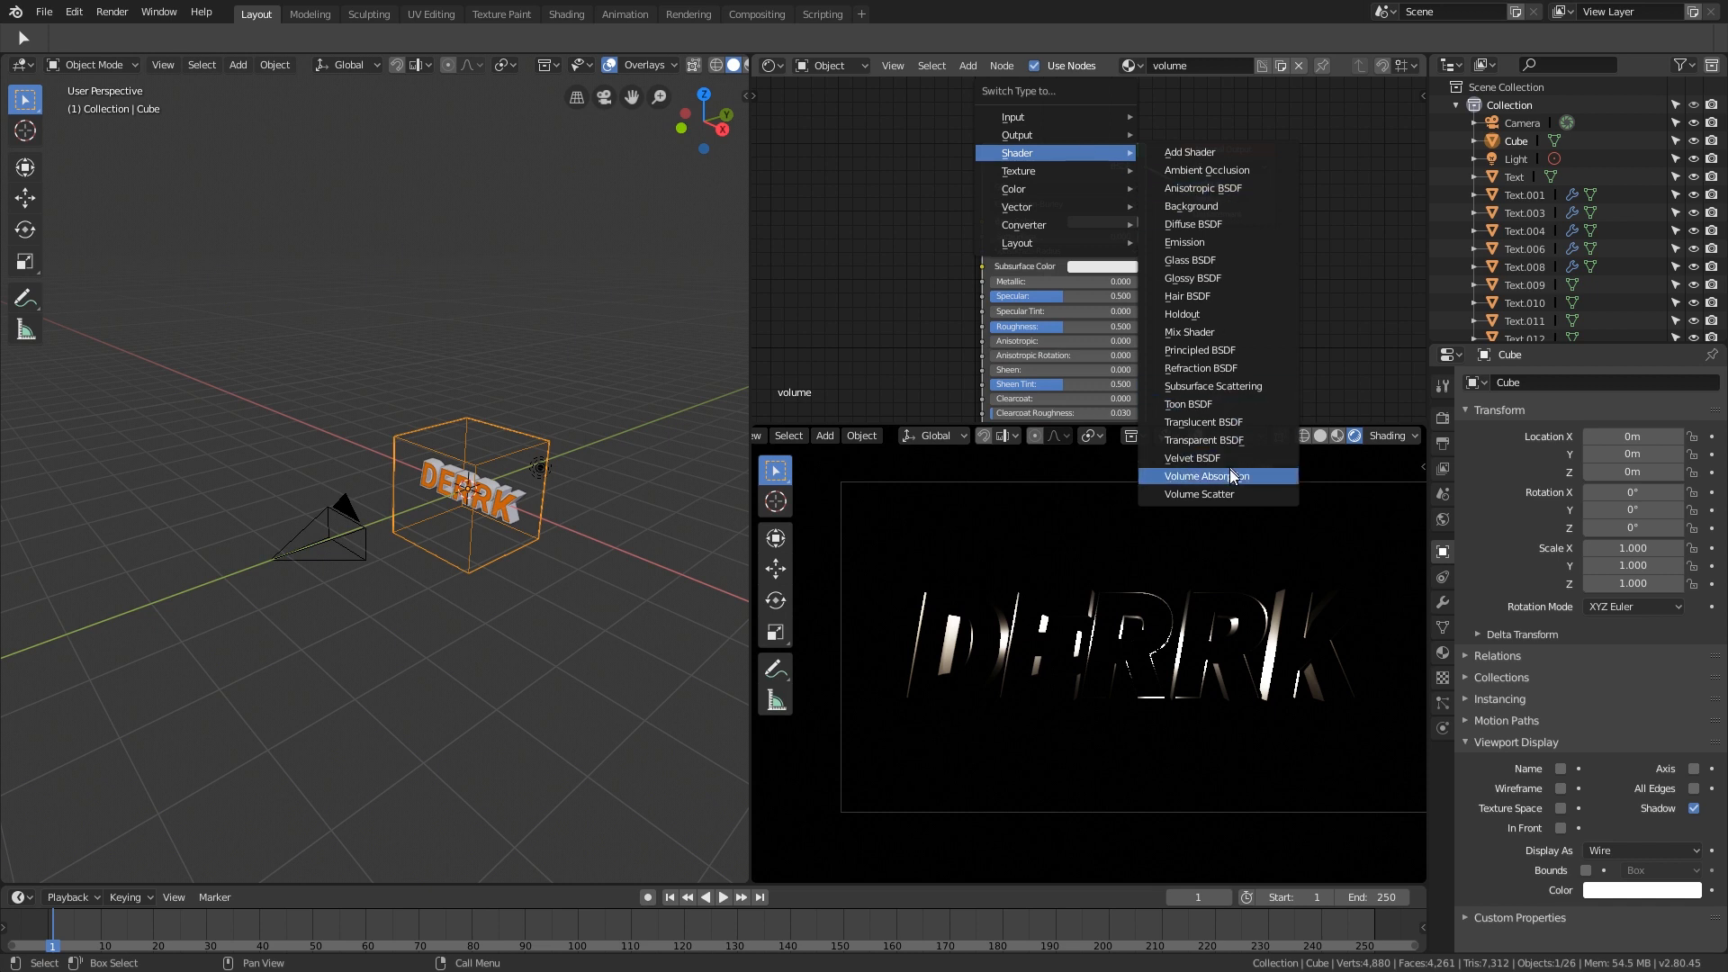
left_click(1224, 494)
left_click_drag(1040, 157, 1024, 170)
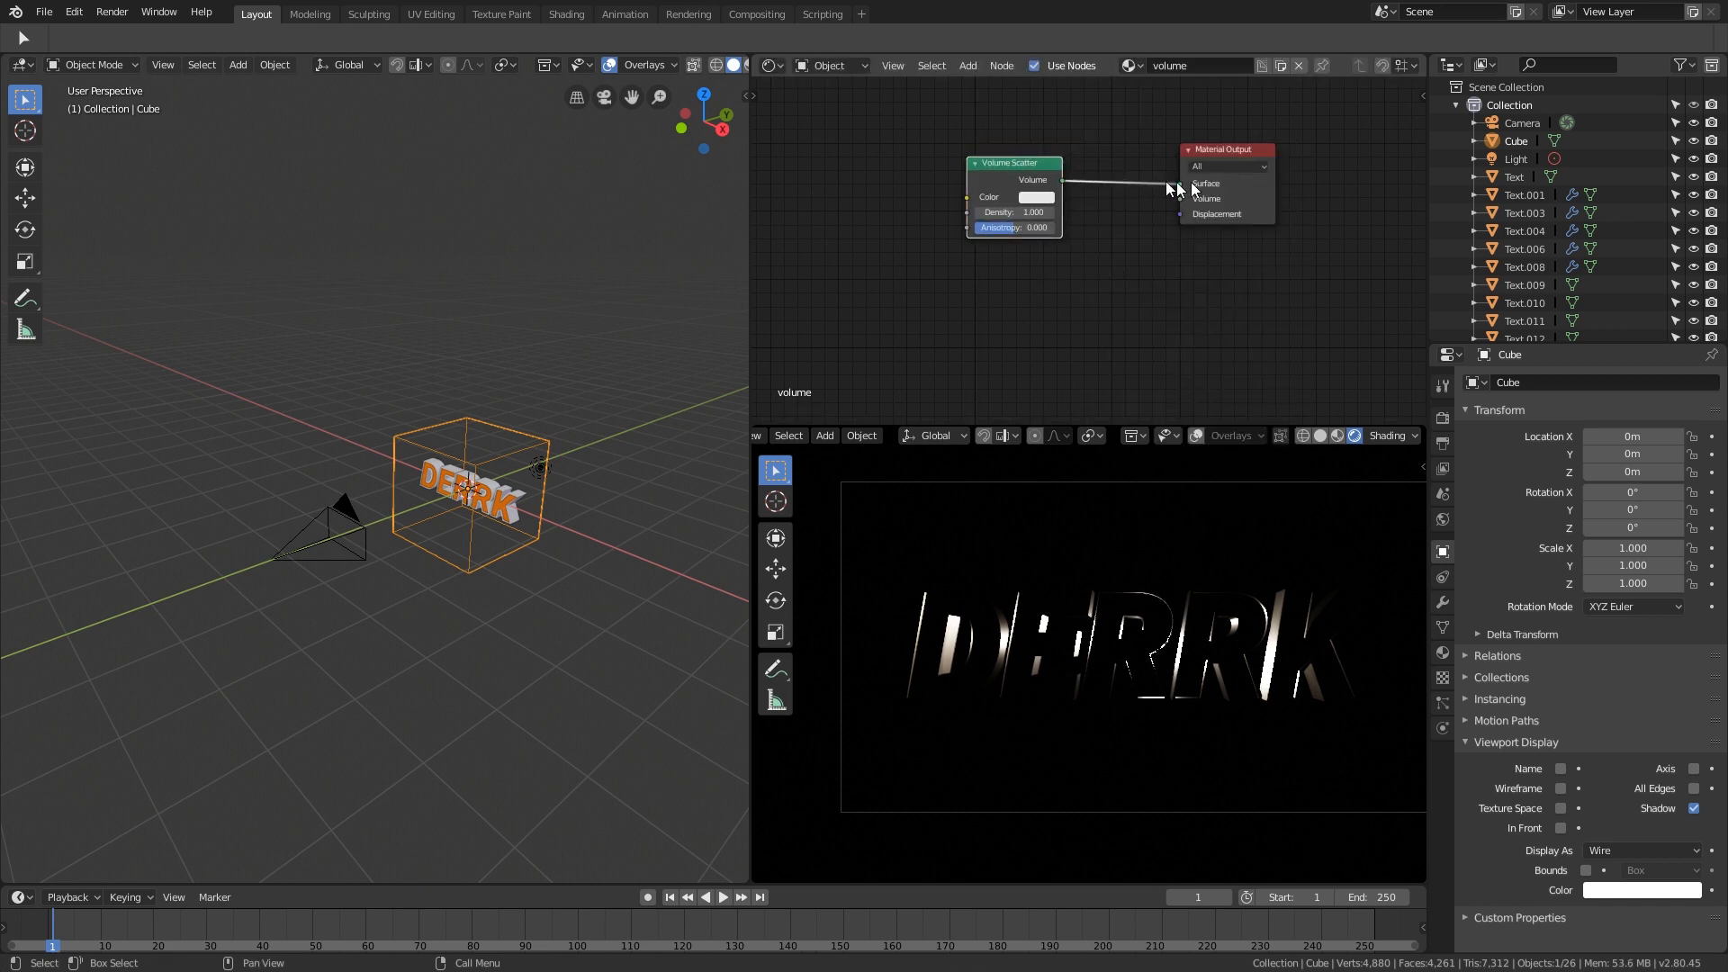
left_click_drag(1168, 185, 1172, 196)
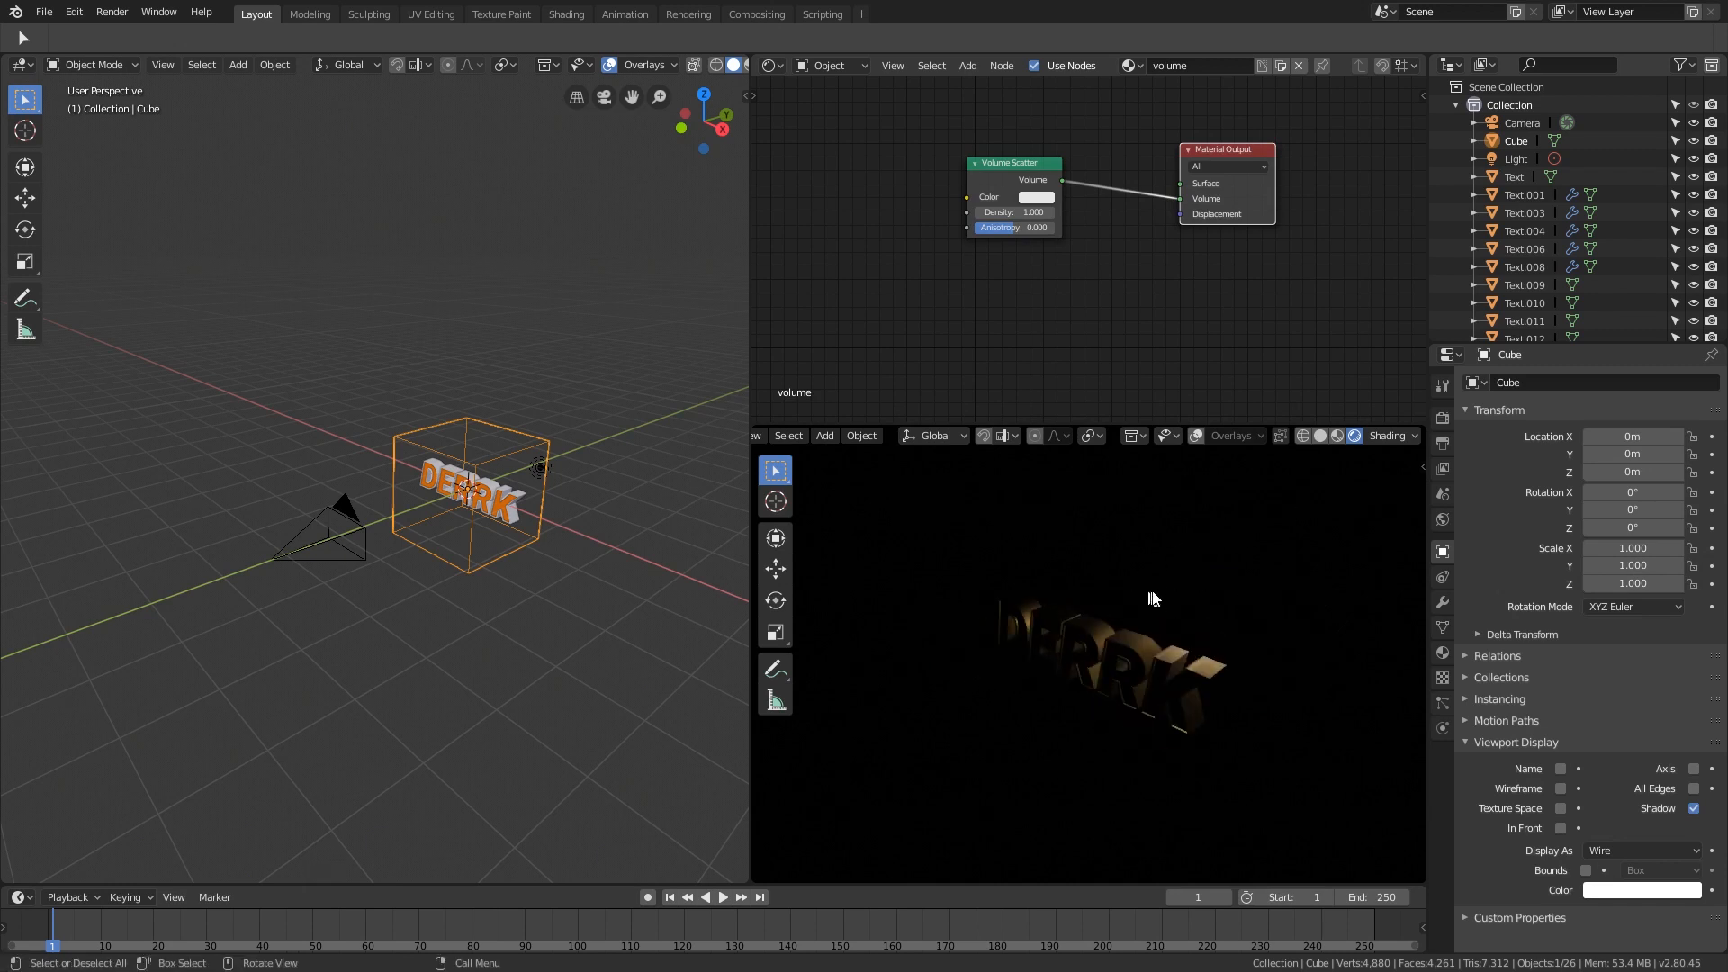
Step: Turn on Volumetric rendering in the Eevee render settings and enable Volumetric Shadows
scroll(1172, 590, "up", 2)
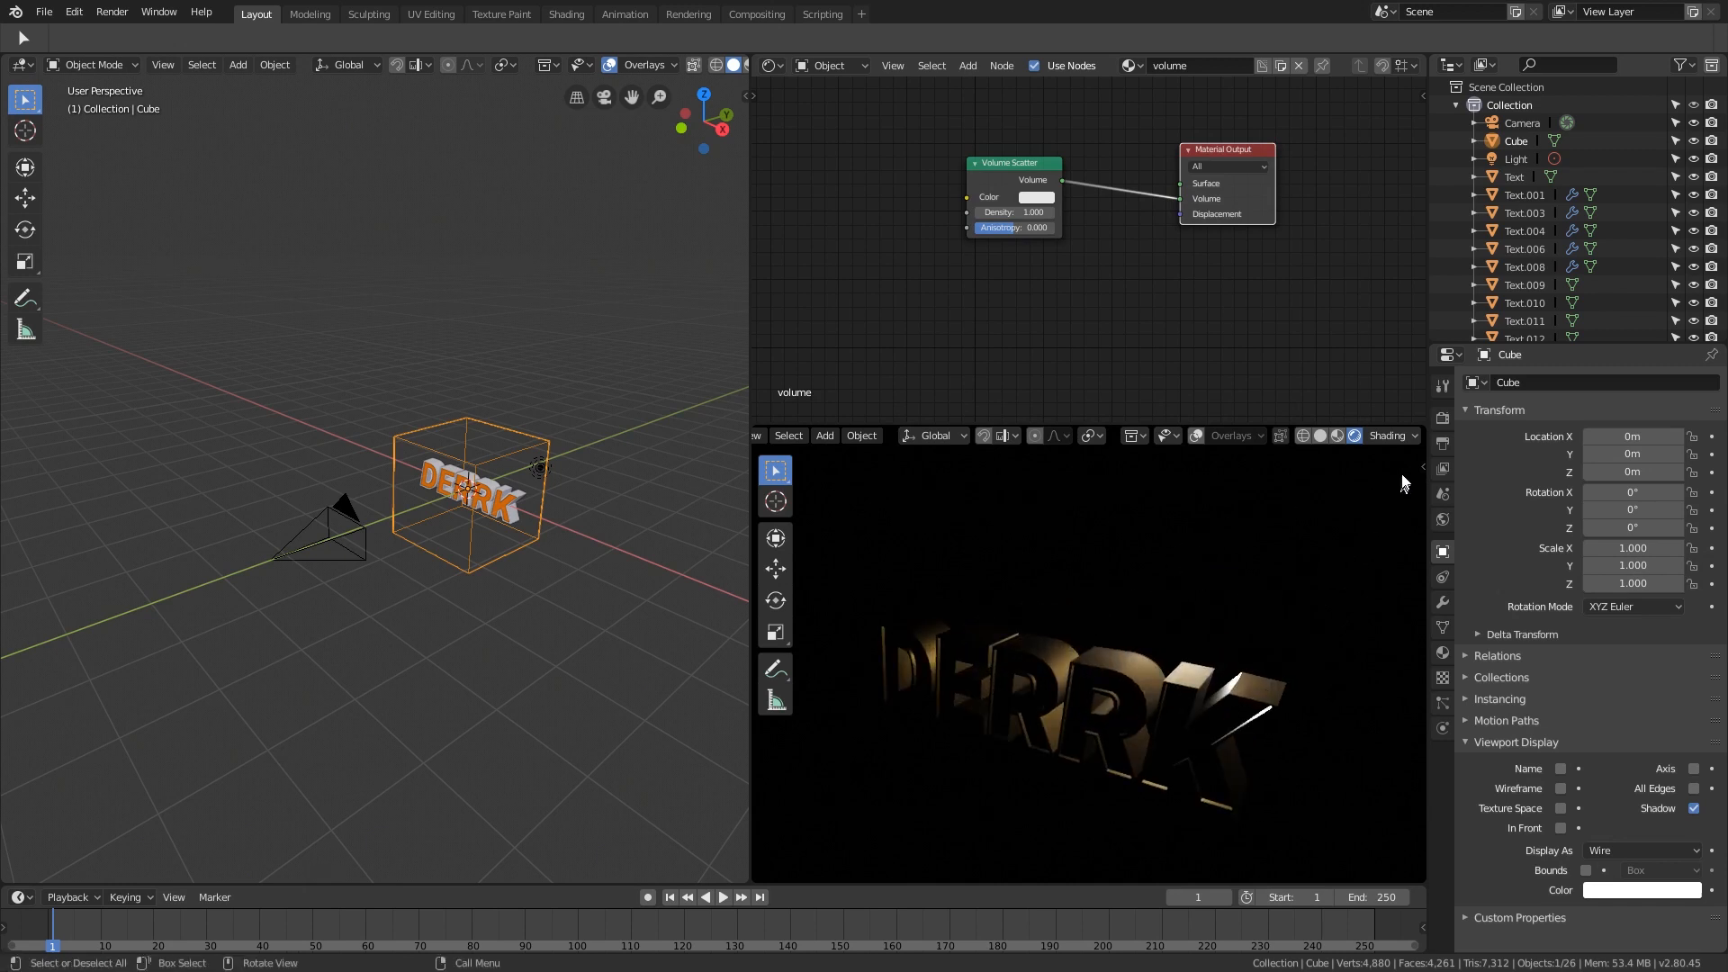
left_click(1443, 419)
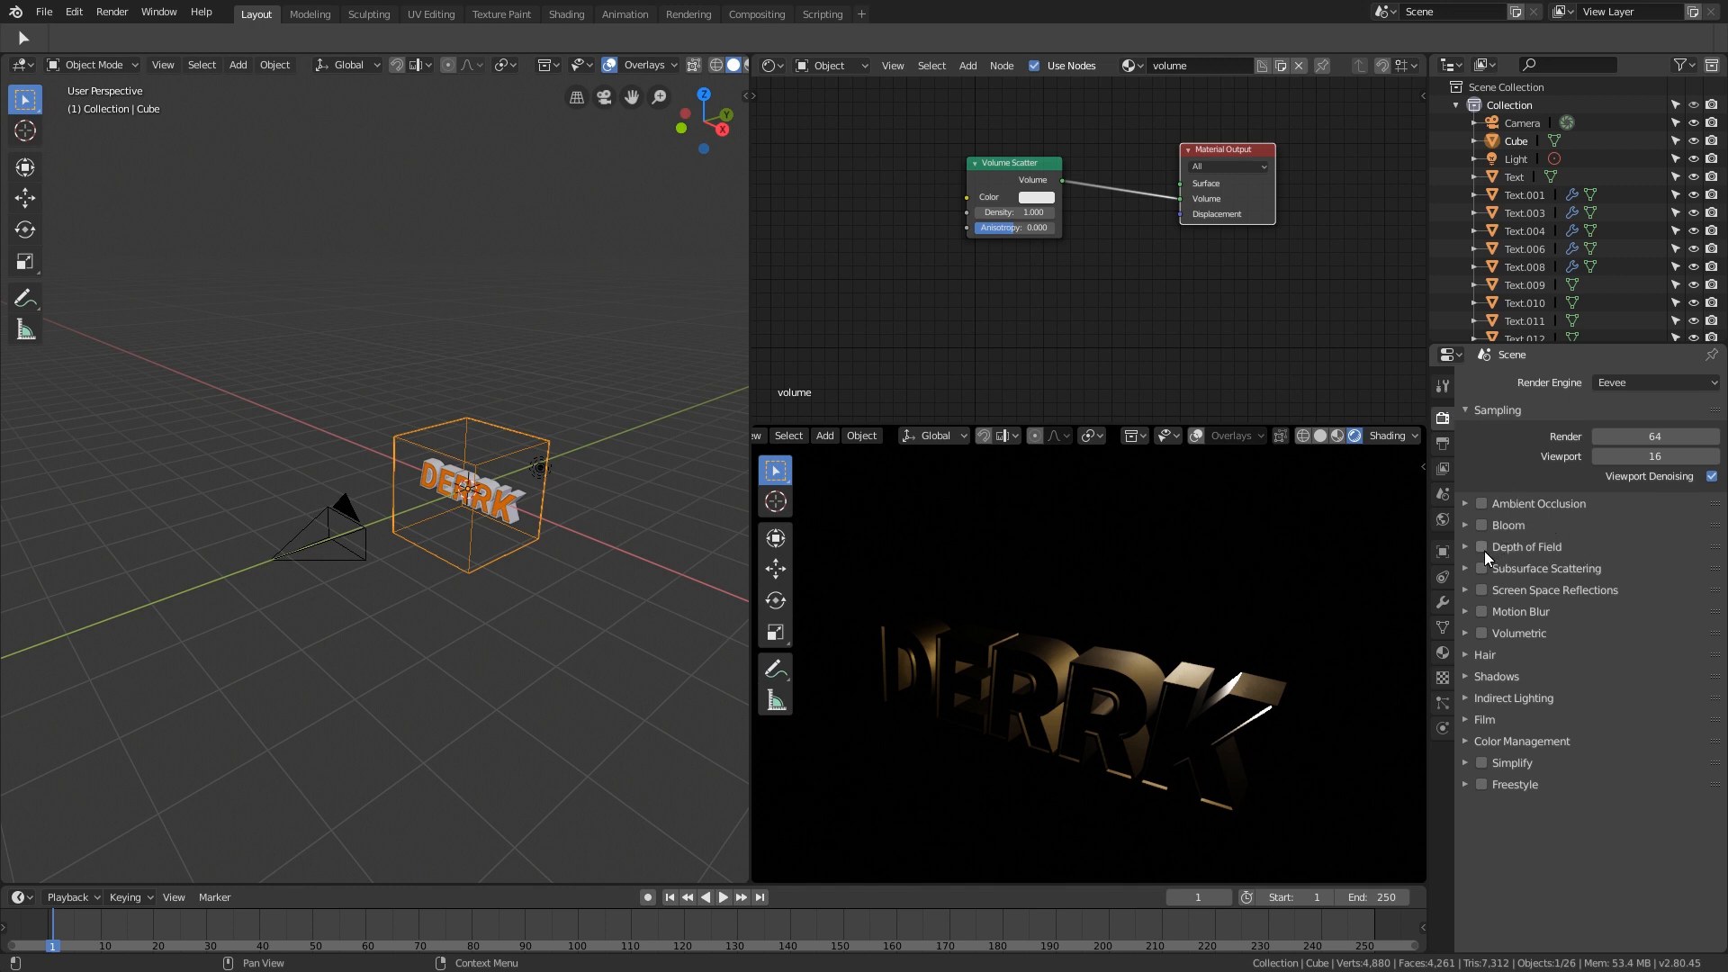
left_click(1481, 633)
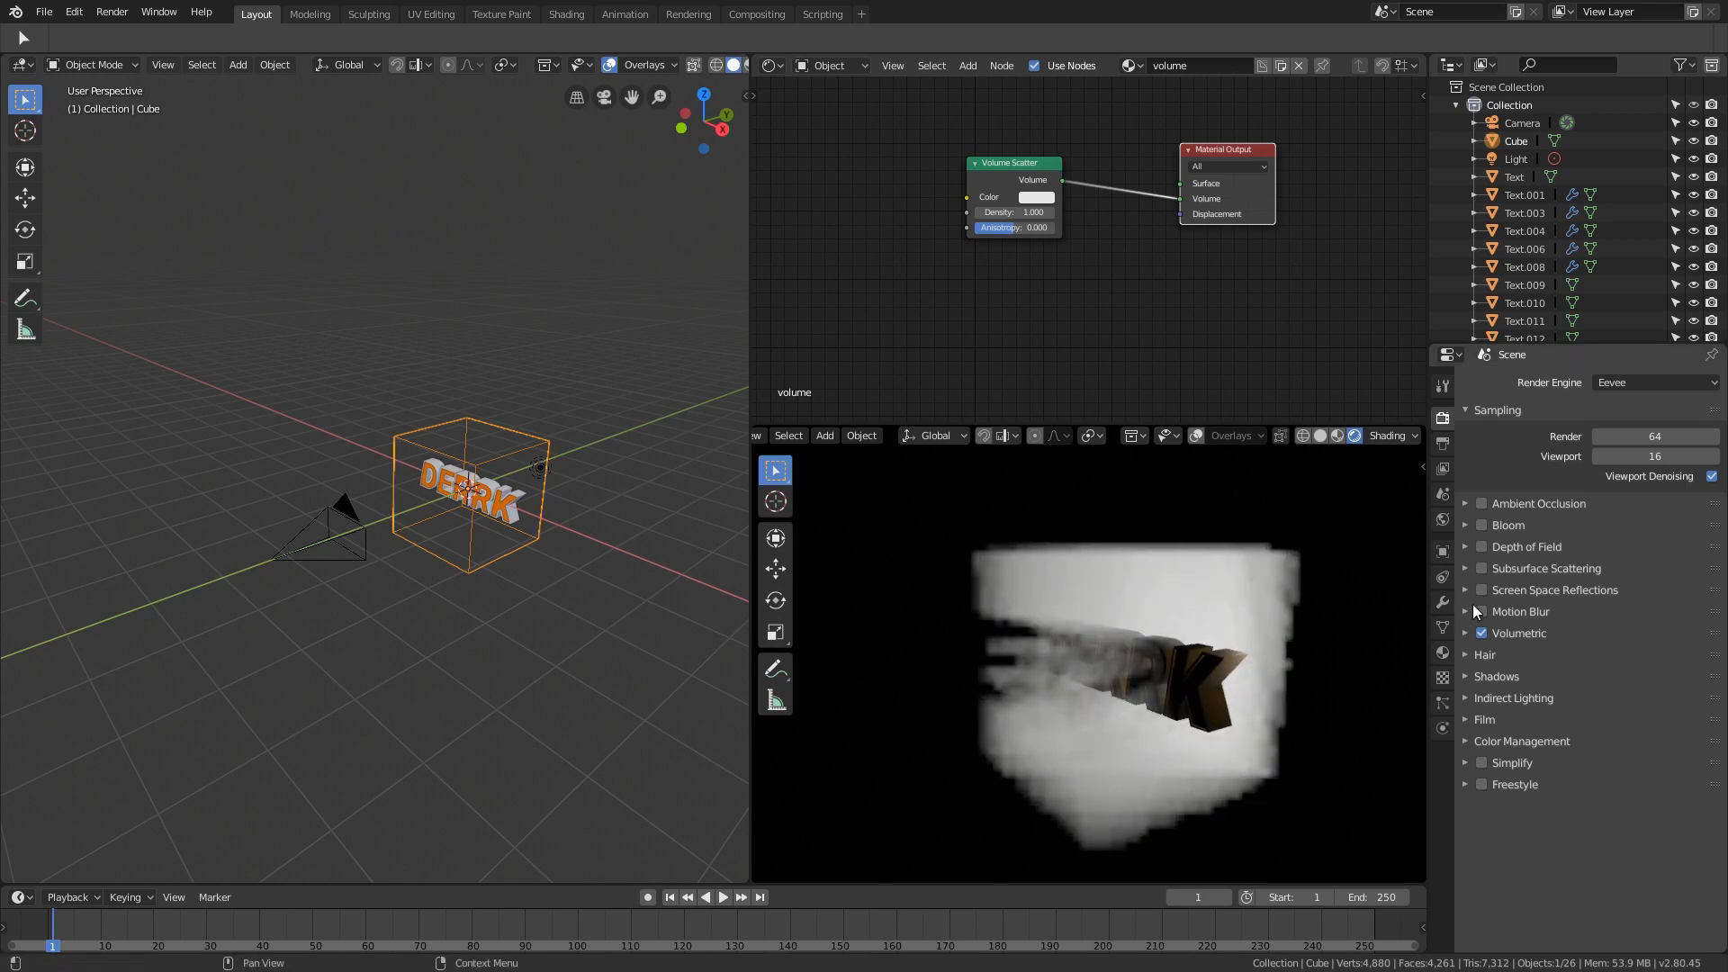
left_click(1465, 634)
left_click(1638, 680)
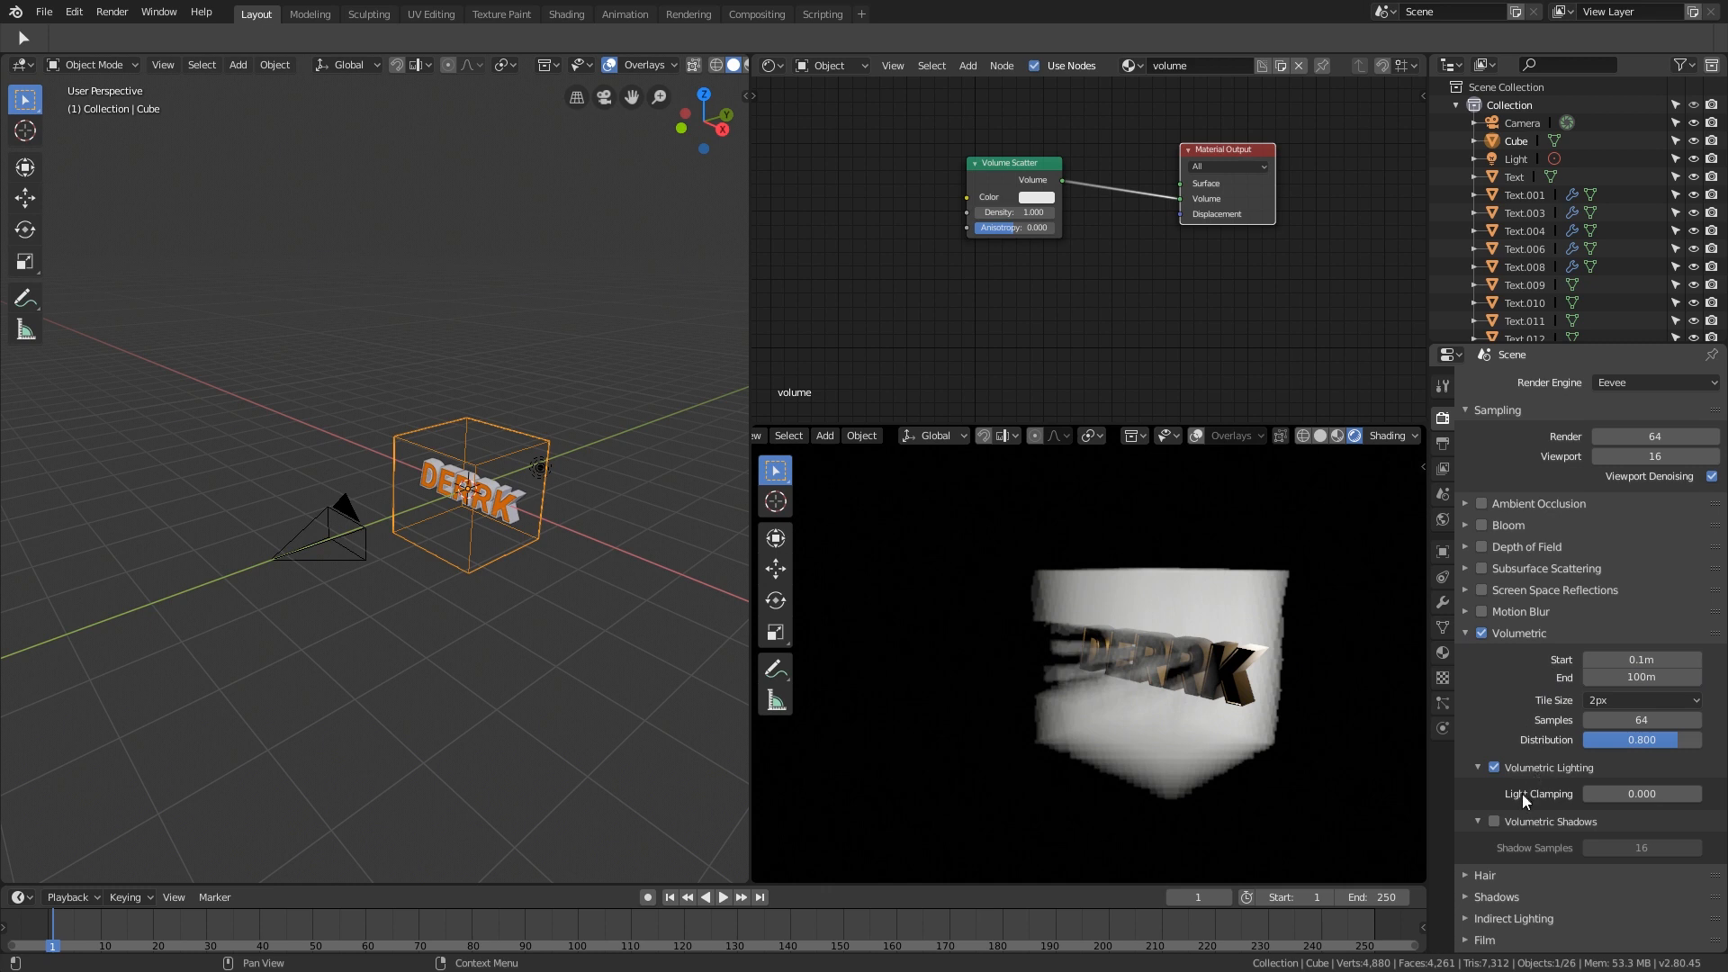
left_click(1494, 820)
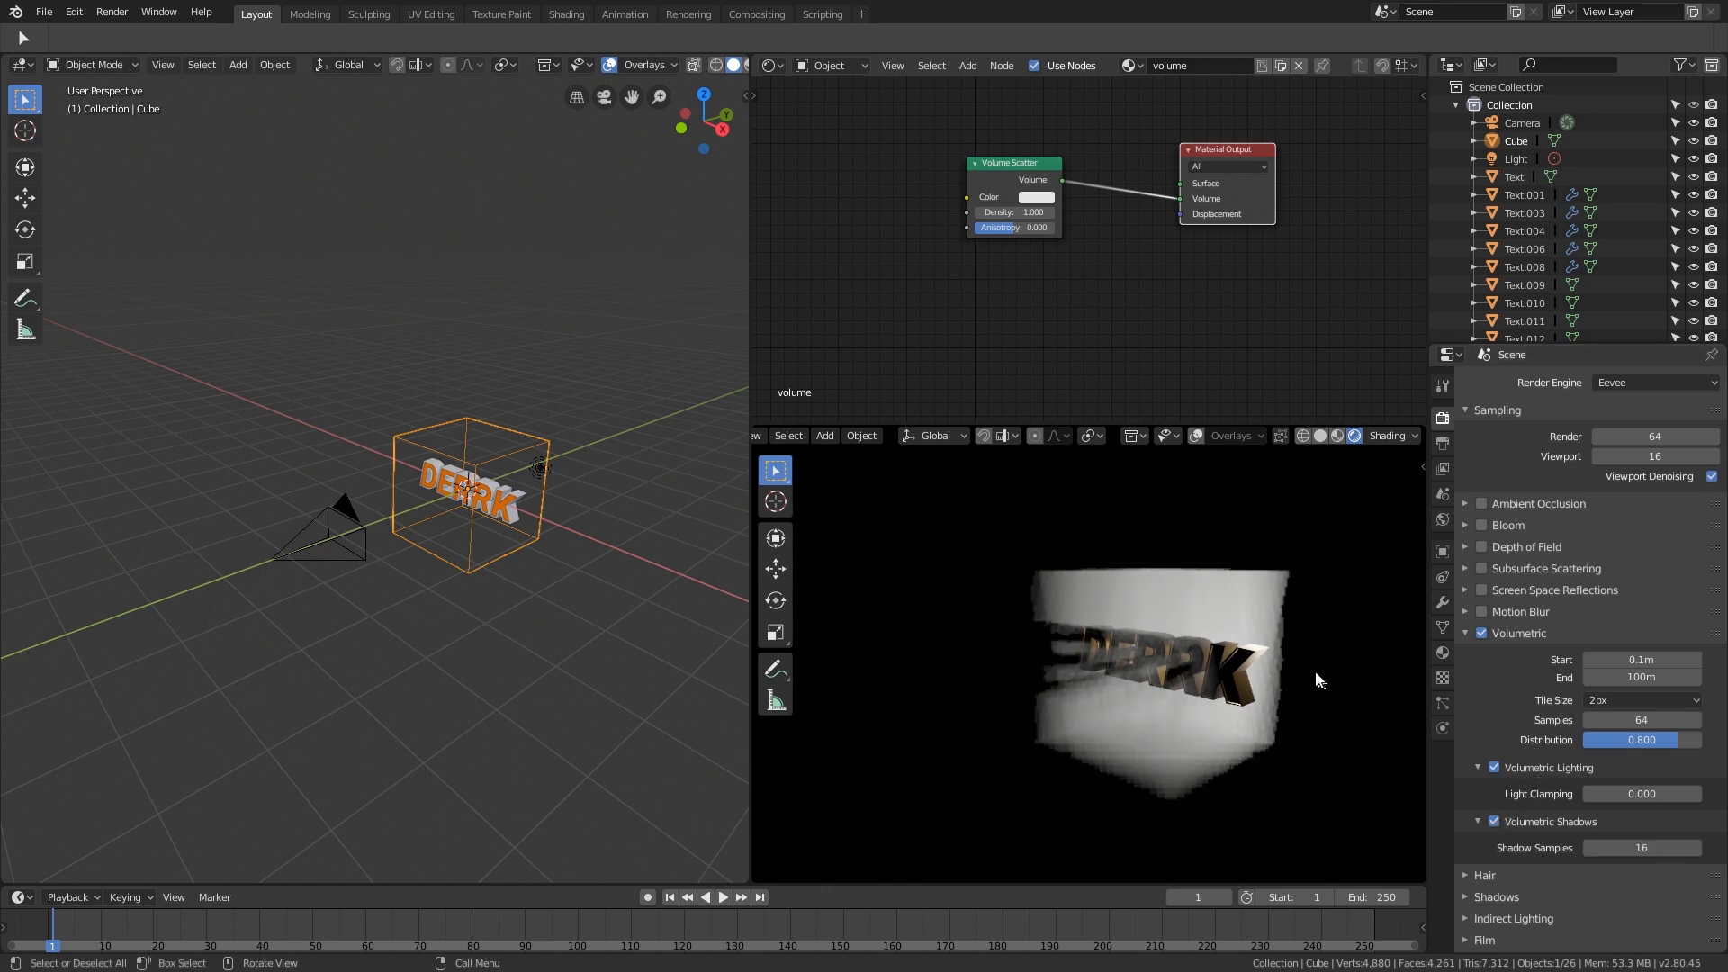
mouse_move(1311, 675)
middle_mouse_down()
mouse_move(1123, 671)
mouse_move(1277, 673)
middle_mouse_up()
scroll(1112, 661, "up", 3)
scroll(1218, 673, "down", 2)
scroll(1582, 721, "down", 2)
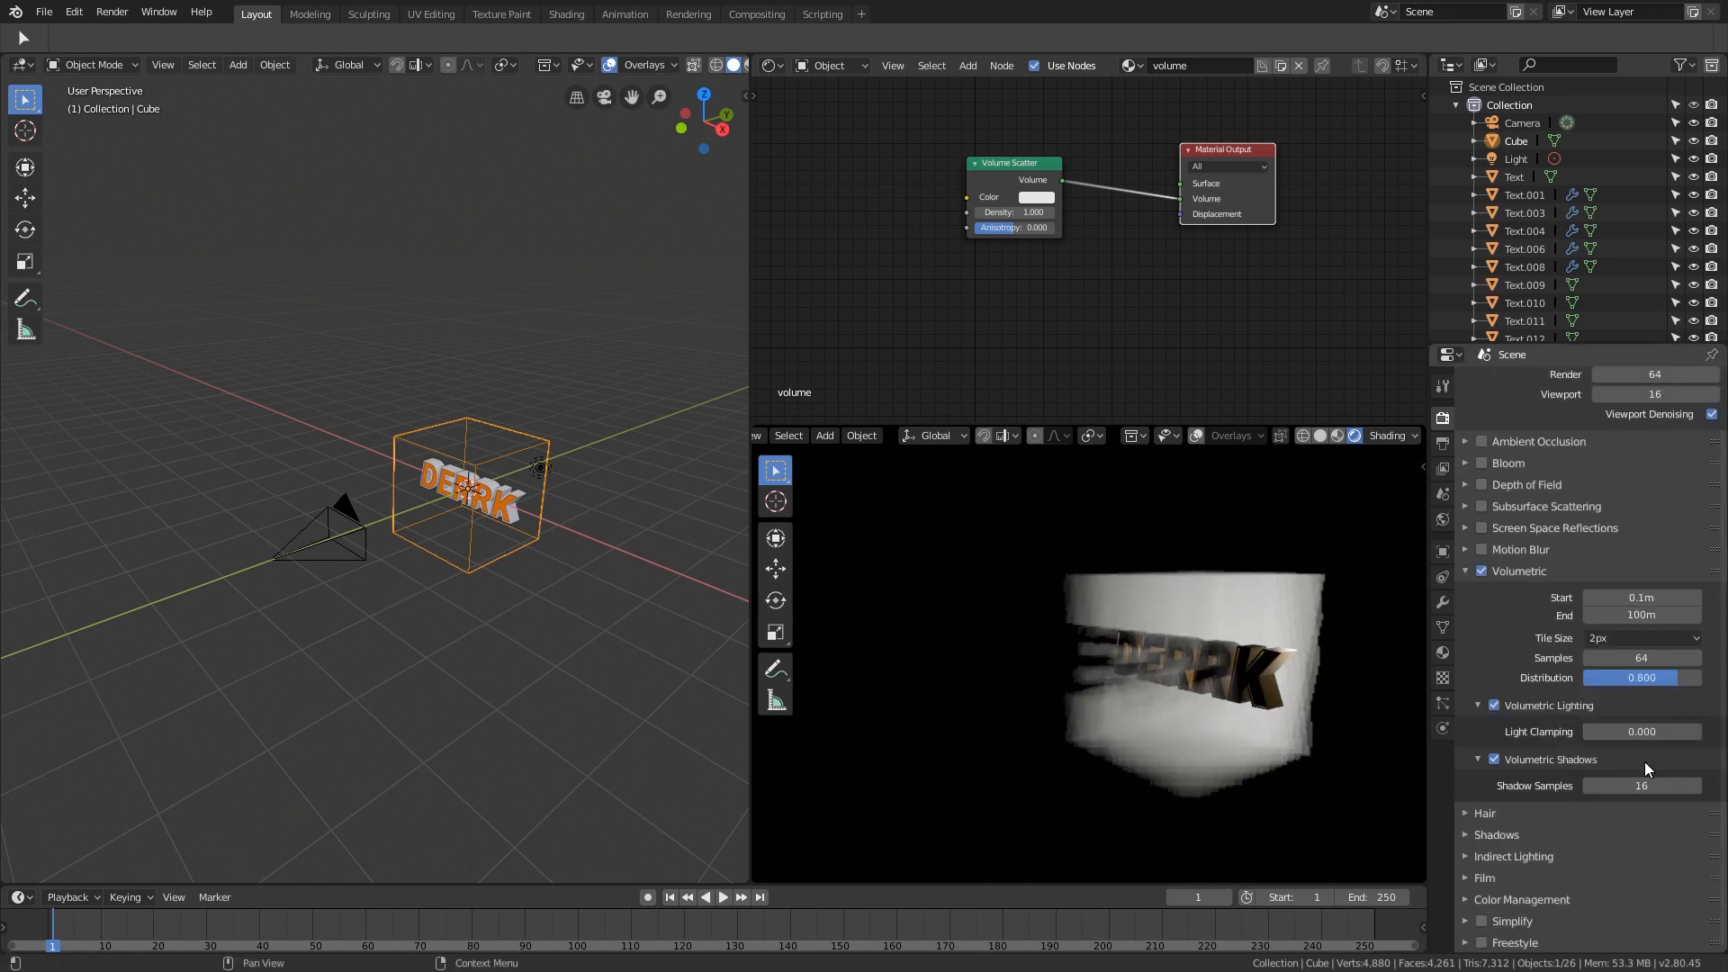
left_click(1515, 853)
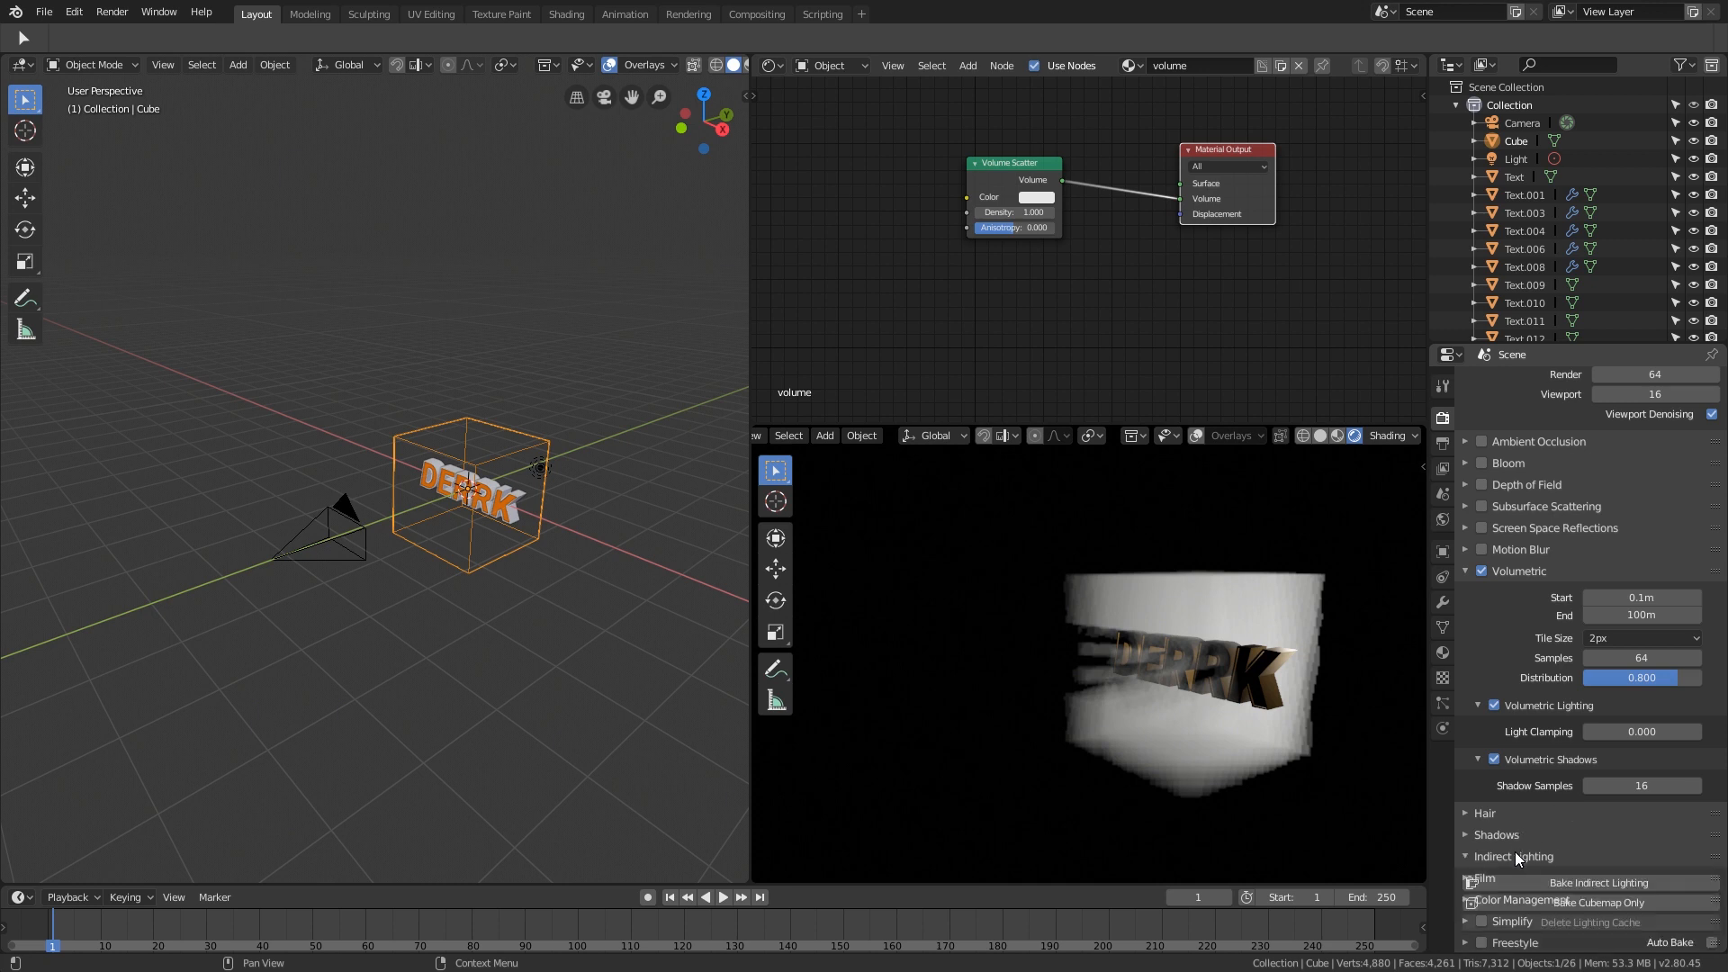
scroll(1514, 851, "down", 2)
left_click(1519, 764)
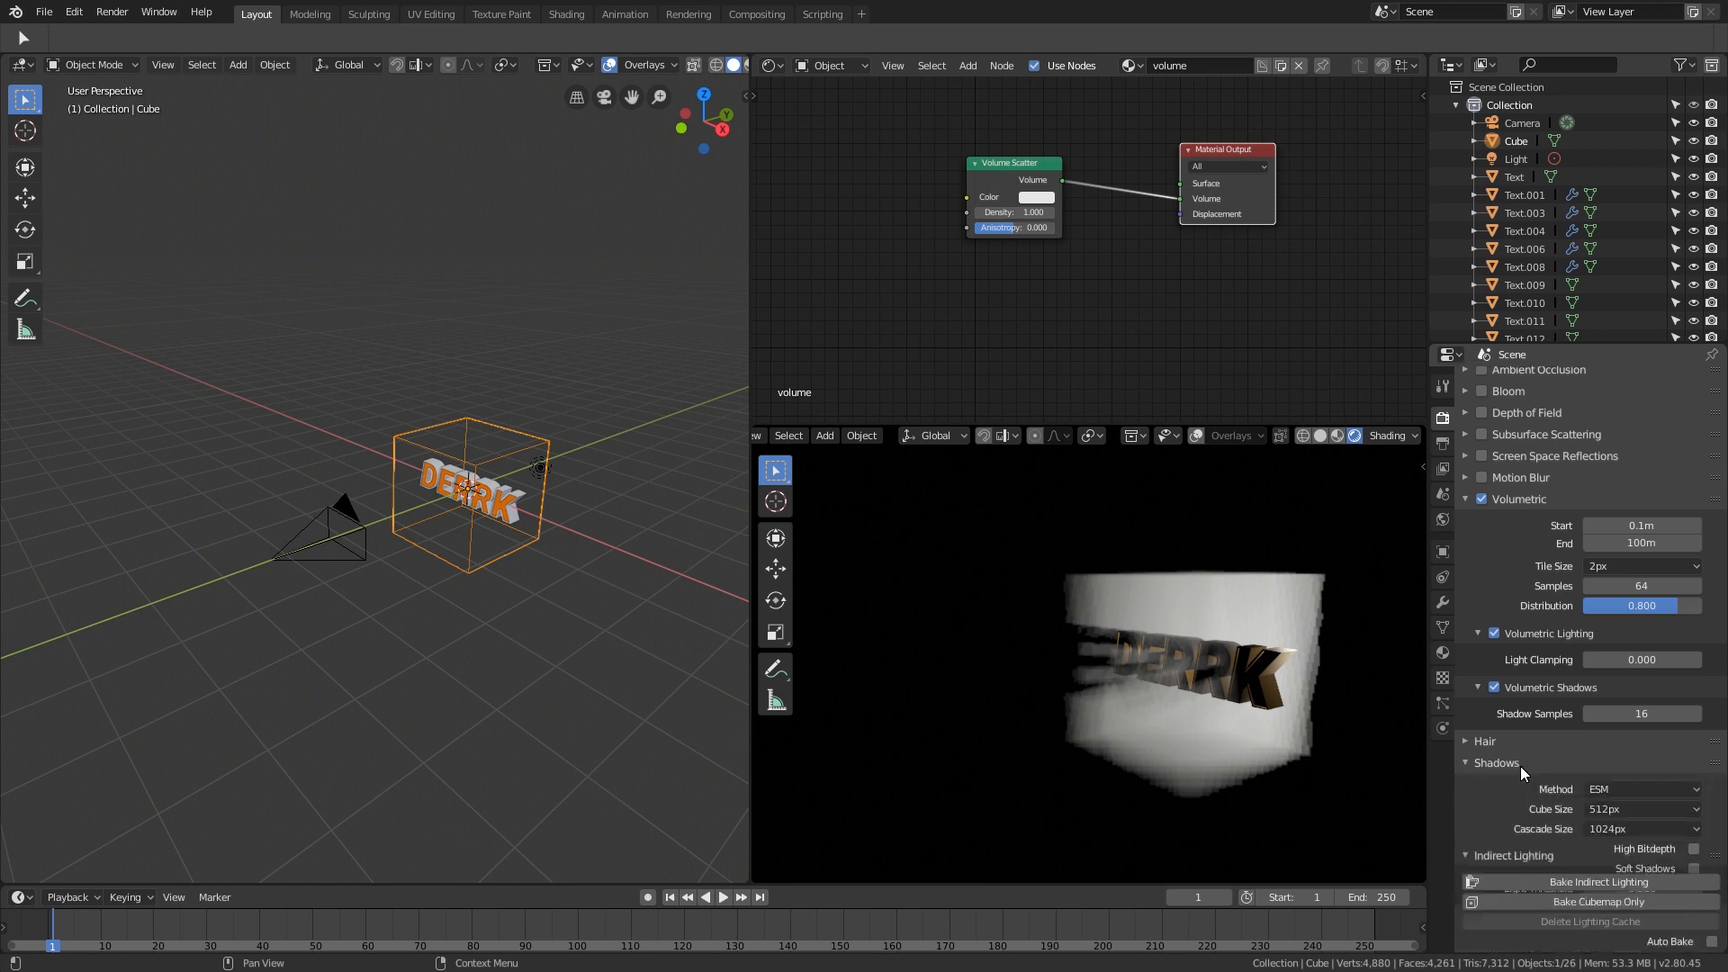
left_click(1520, 765)
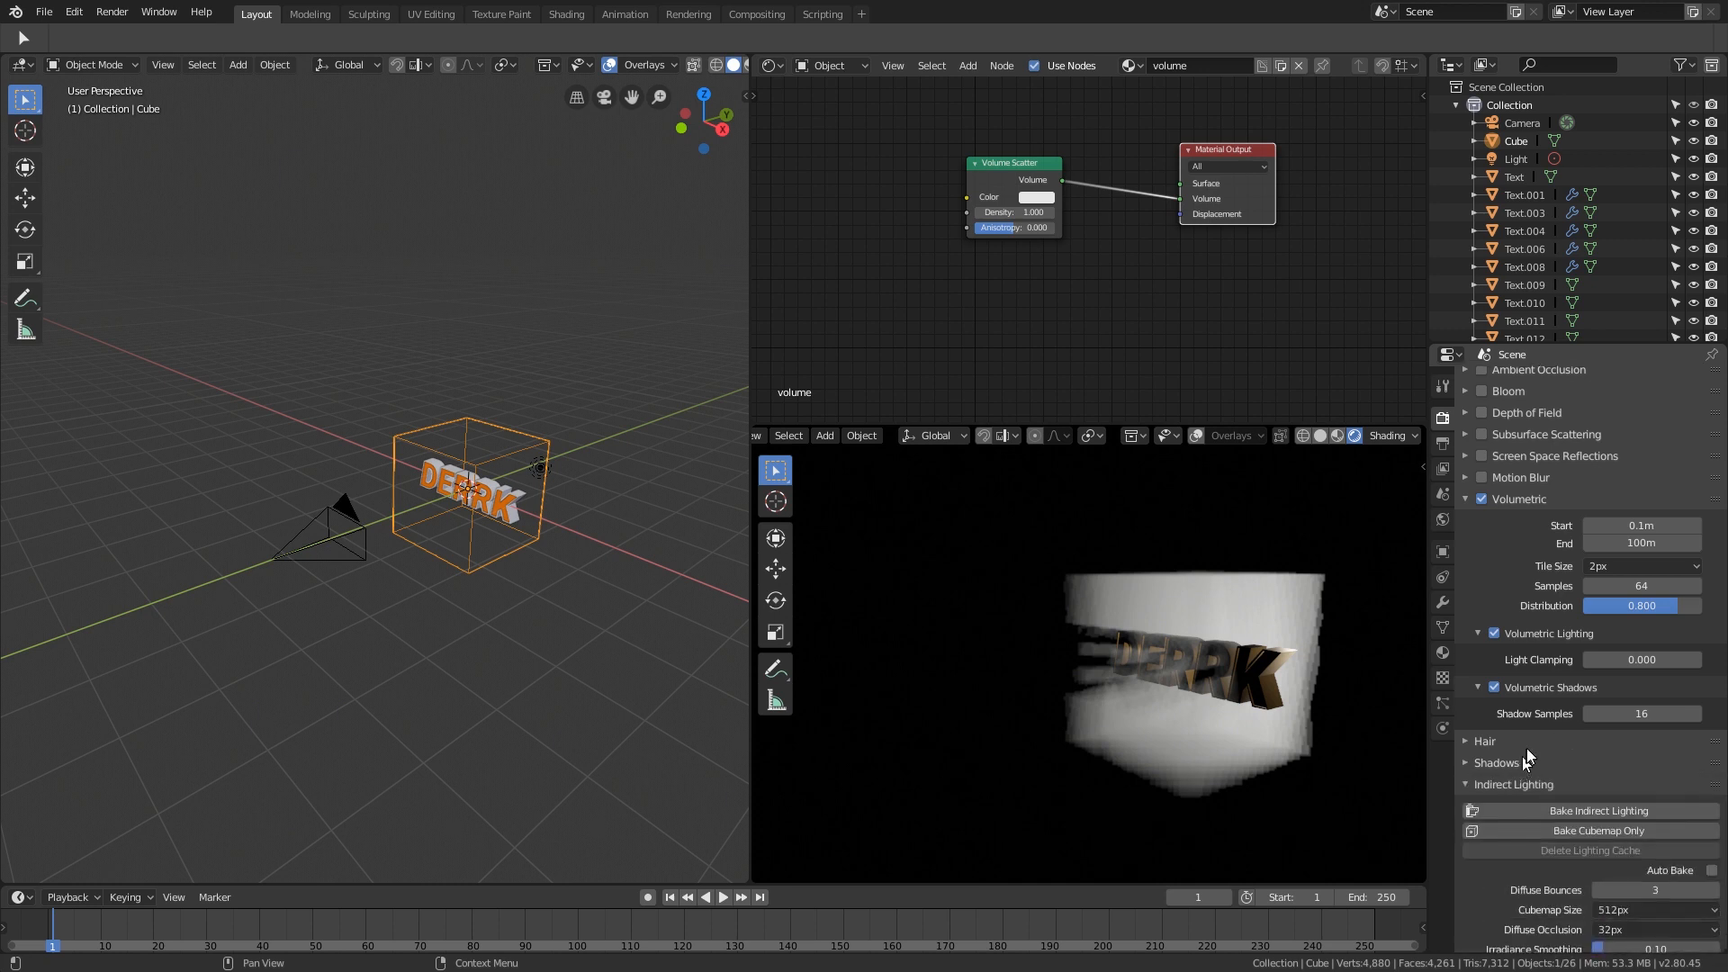
scroll(1526, 748, "up", 2)
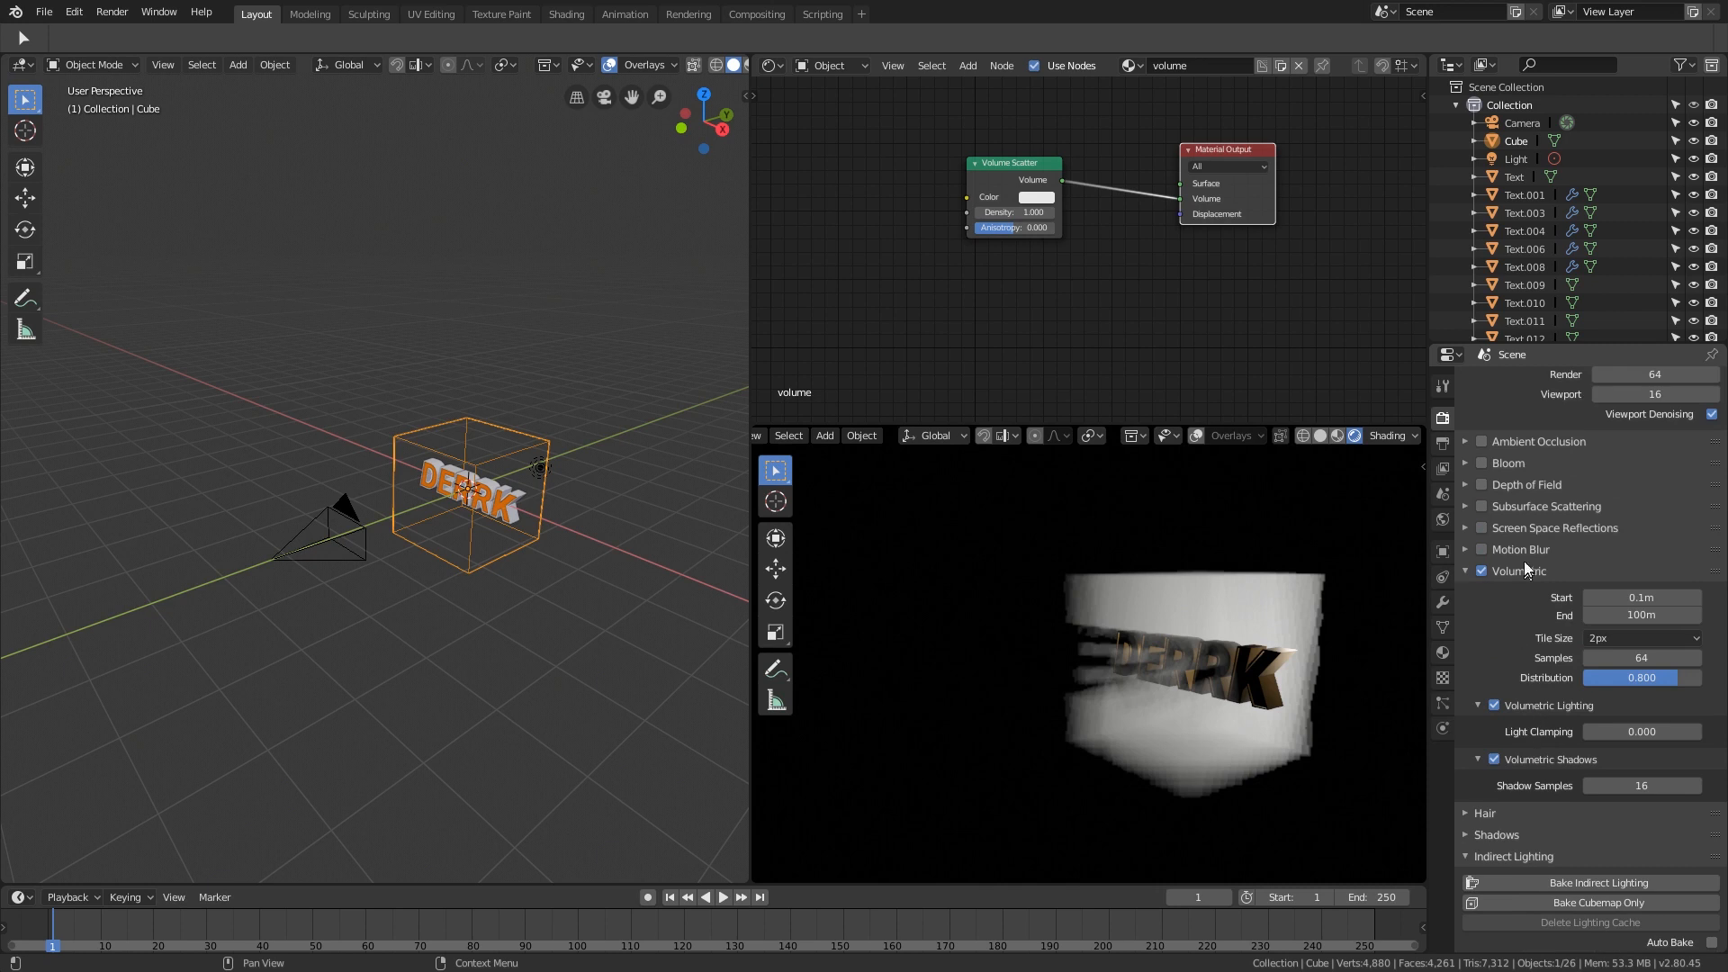
Step: Enable Bloom in the render settings and inspect the glow around the letters in the rendered preview
left_click(1481, 463)
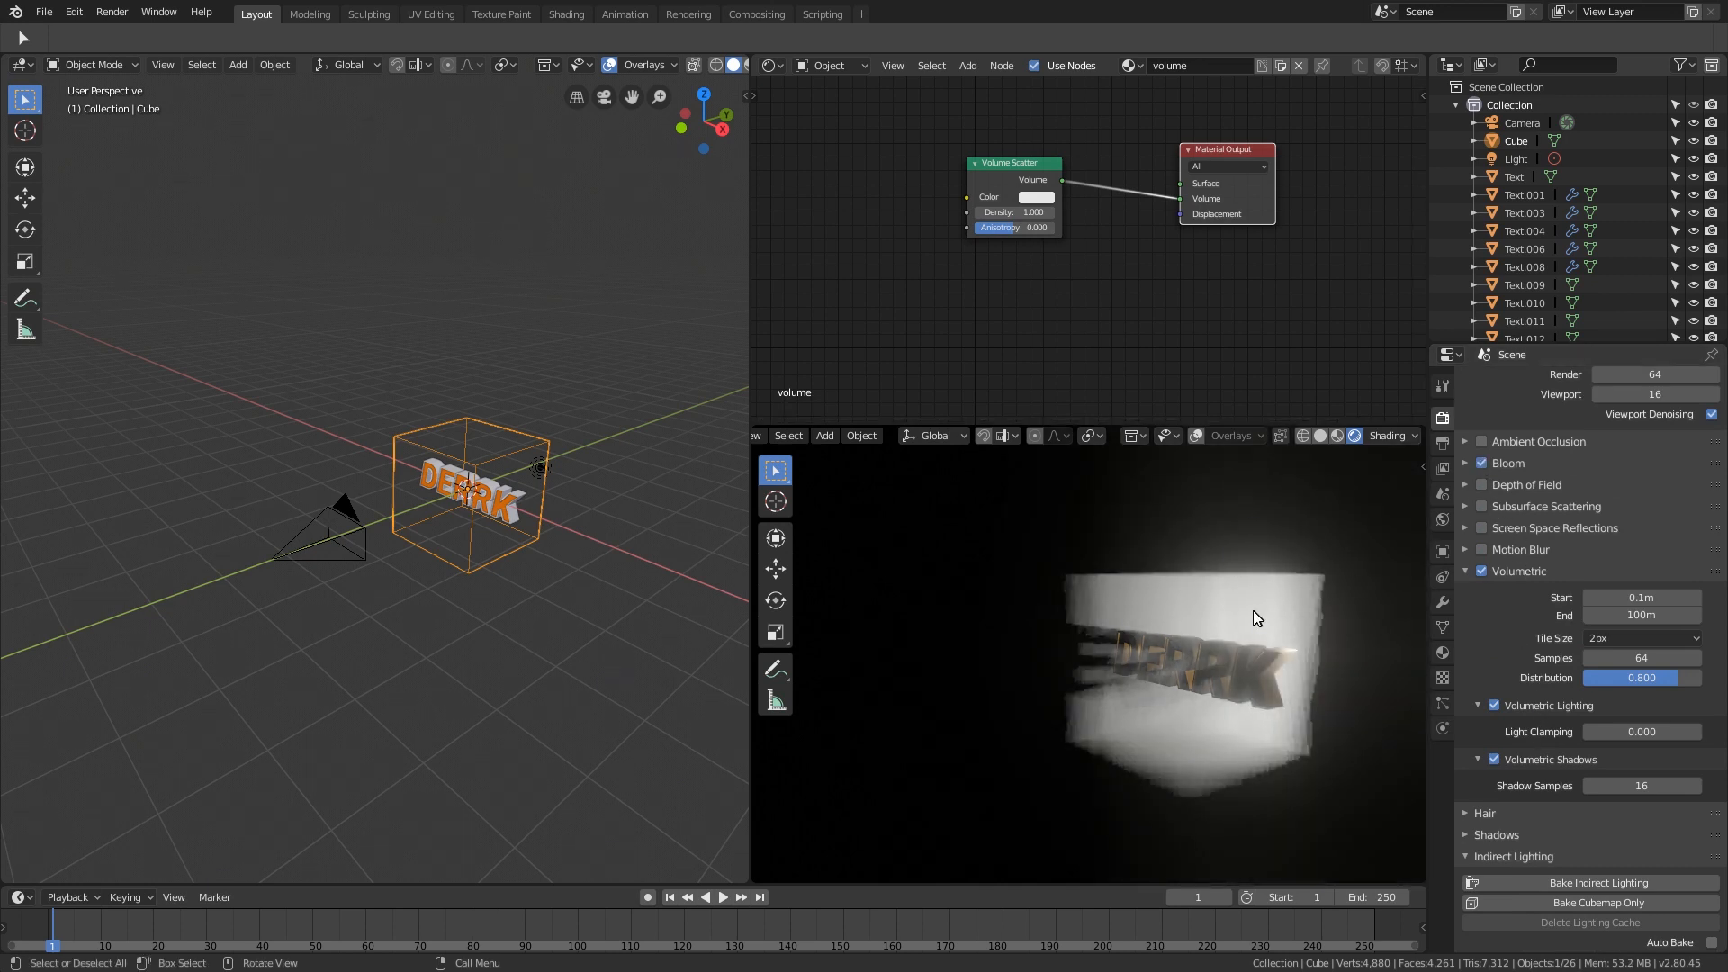
middle_click_drag(1253, 612, 1319, 637)
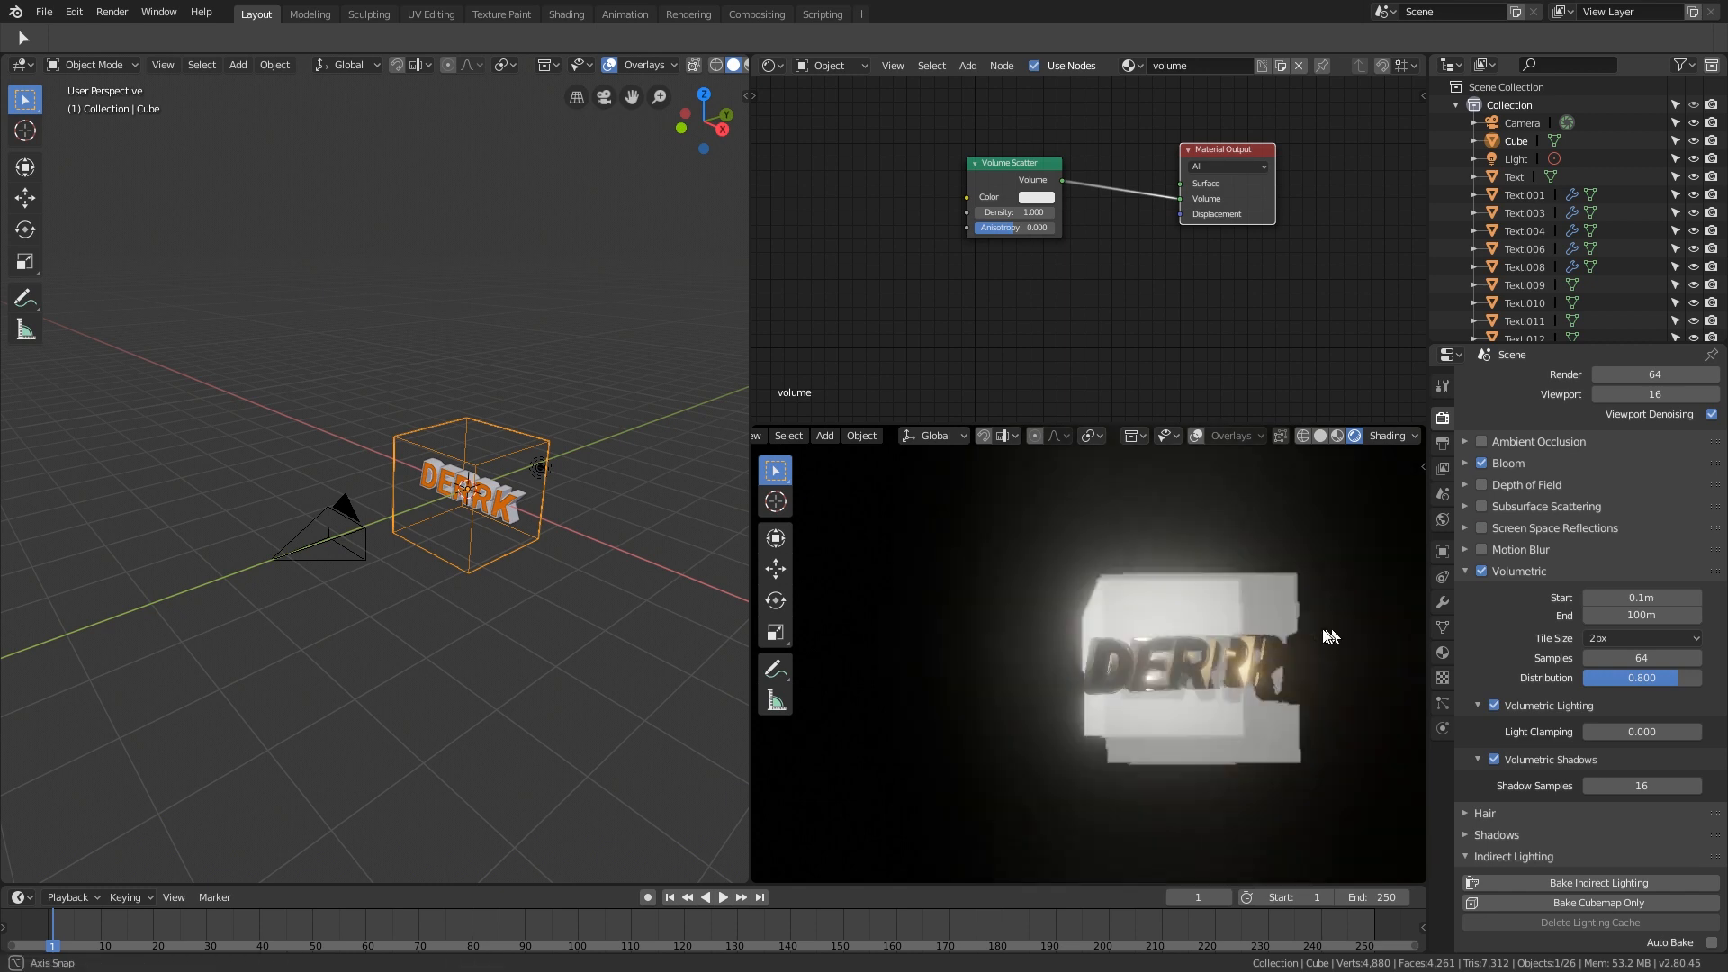
scroll(1273, 640, "up", 6)
scroll(1240, 655, "down", 6)
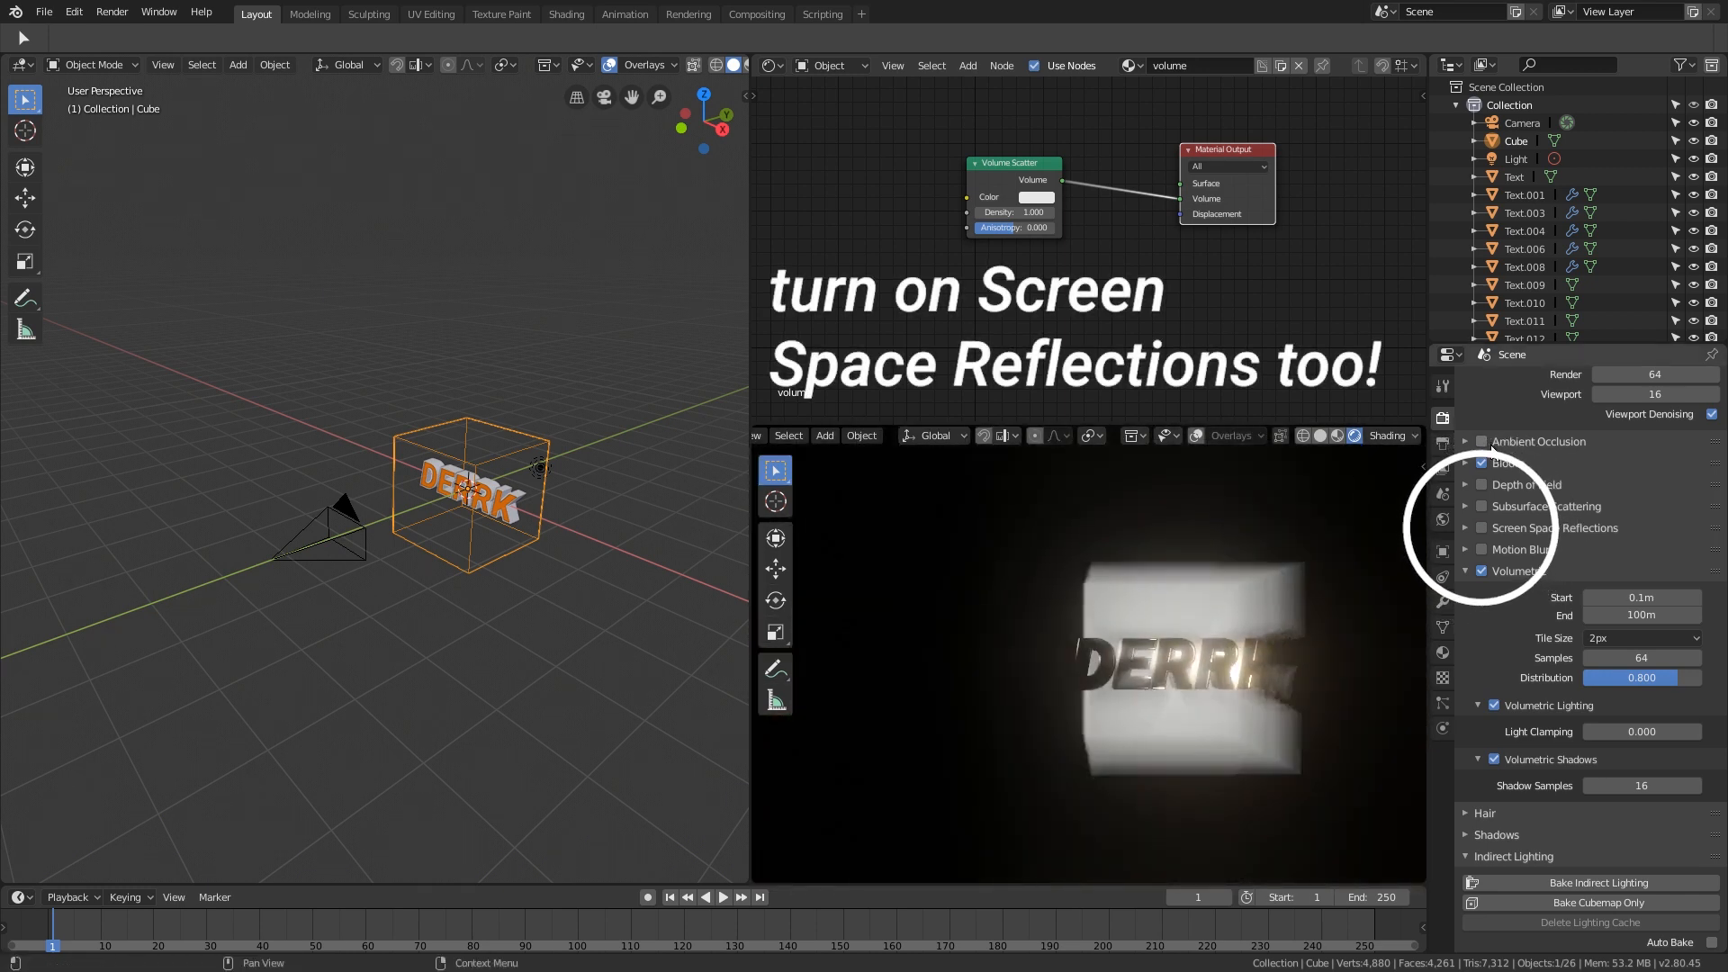
Step: Edit the cube's mesh and scale it along the X axis to about 1.9 times its width
middle_click_drag(1306, 551, 1161, 601)
middle_click_drag(491, 410, 516, 465)
key("Tab")
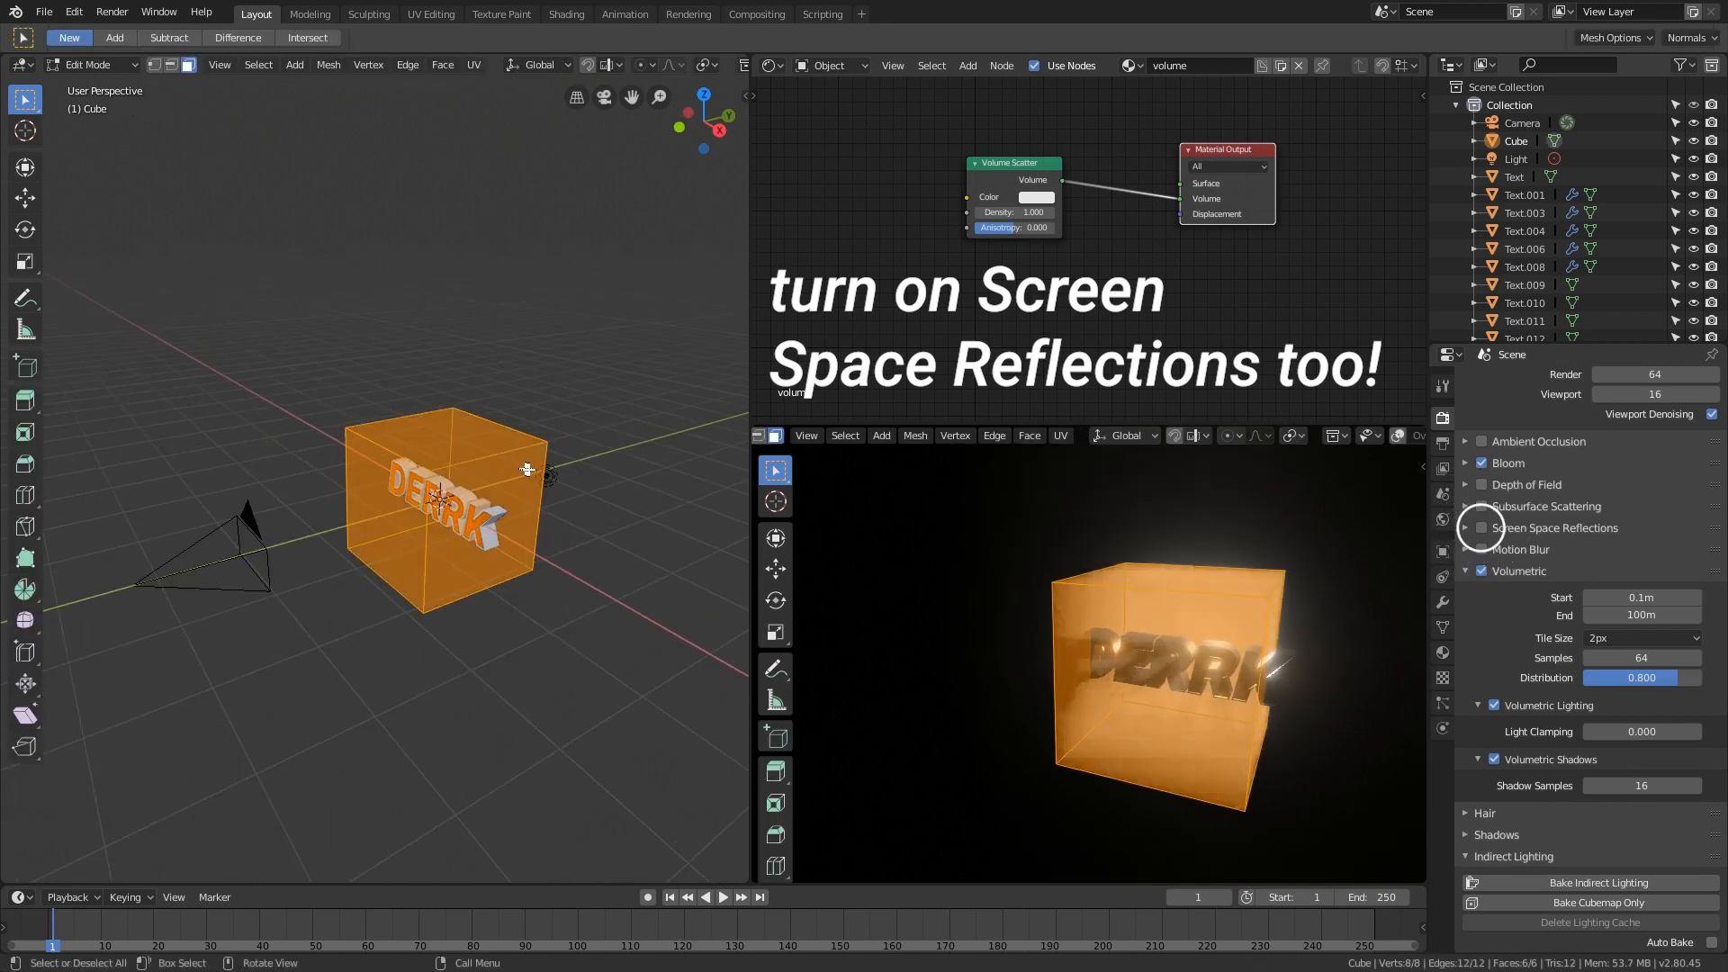
key("s")
key("x")
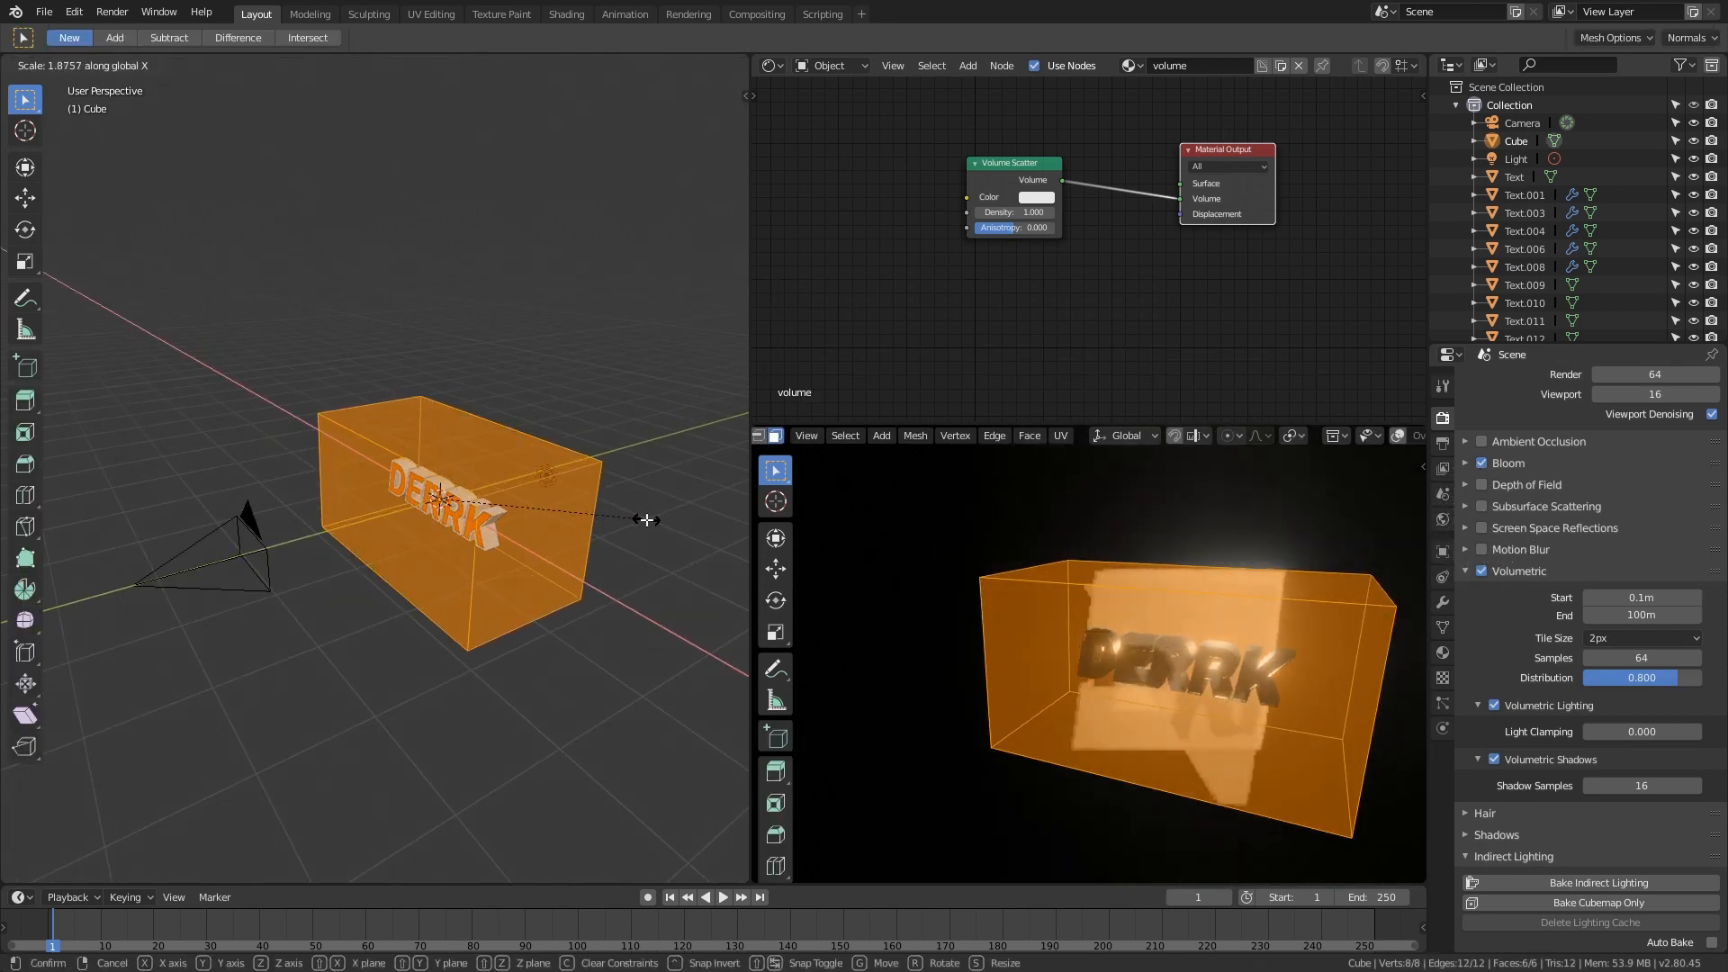
left_click(647, 516)
middle_click_drag(646, 515, 560, 495)
key("s")
key("x")
left_click(625, 499)
Step: Stretch the cube's mesh along the Y axis until it reaches past the light and out to the camera
key("s")
key("y")
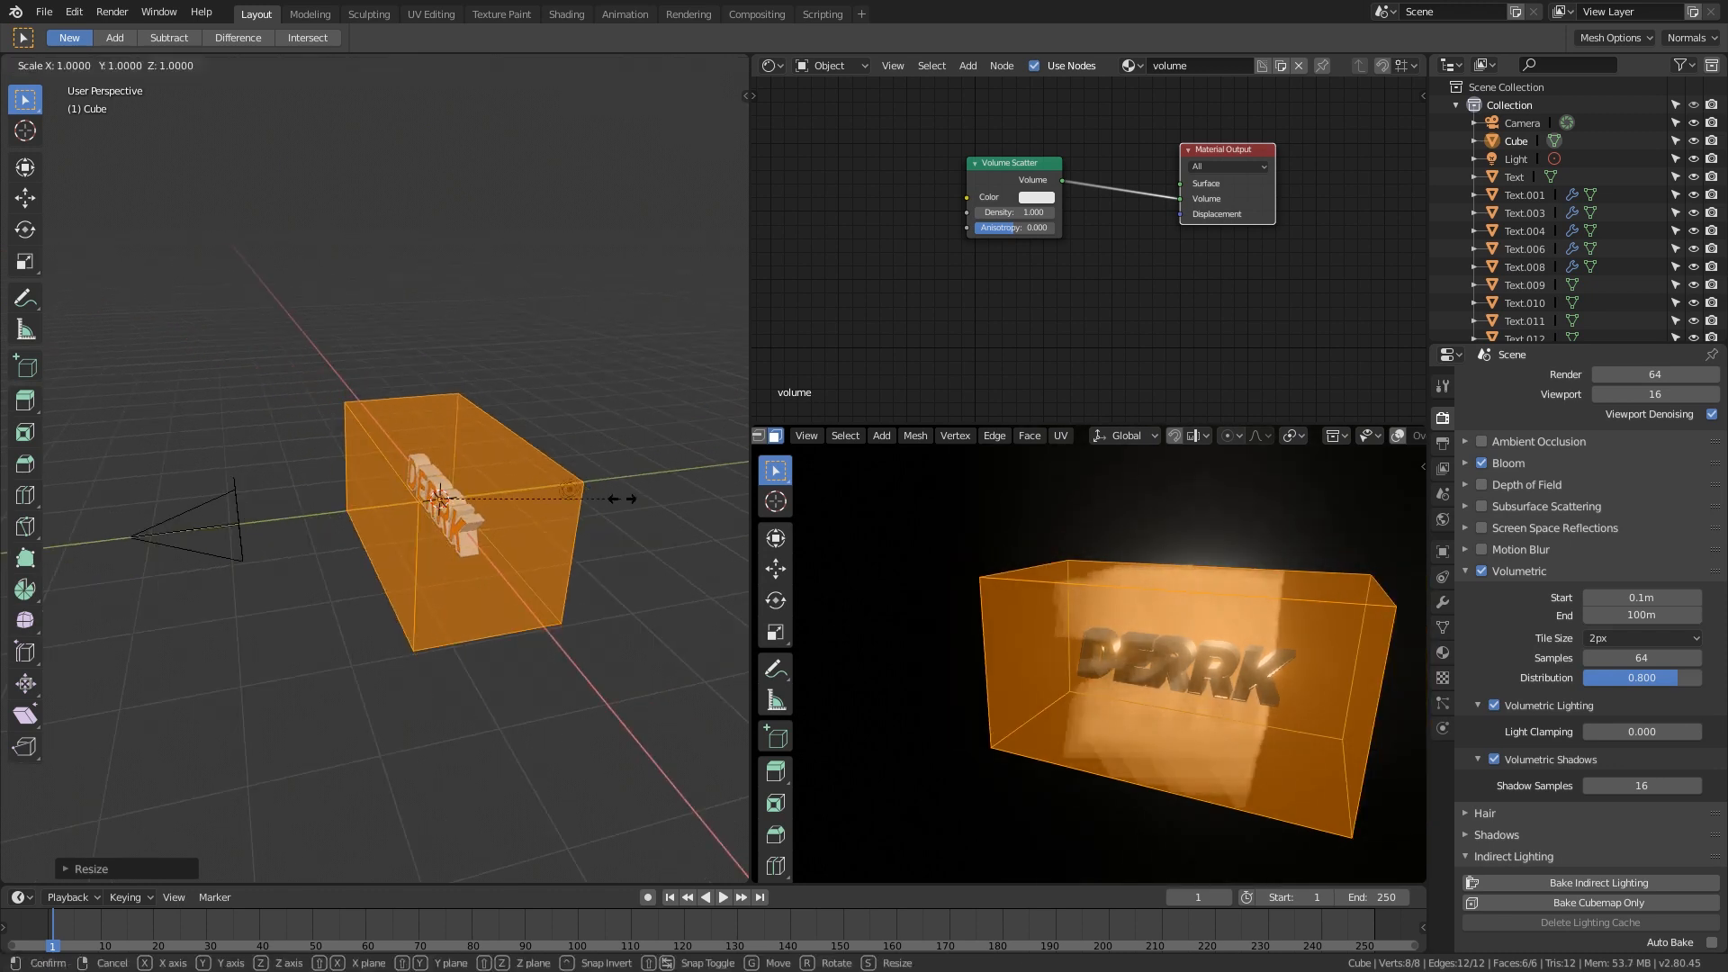
left_click(446, 515)
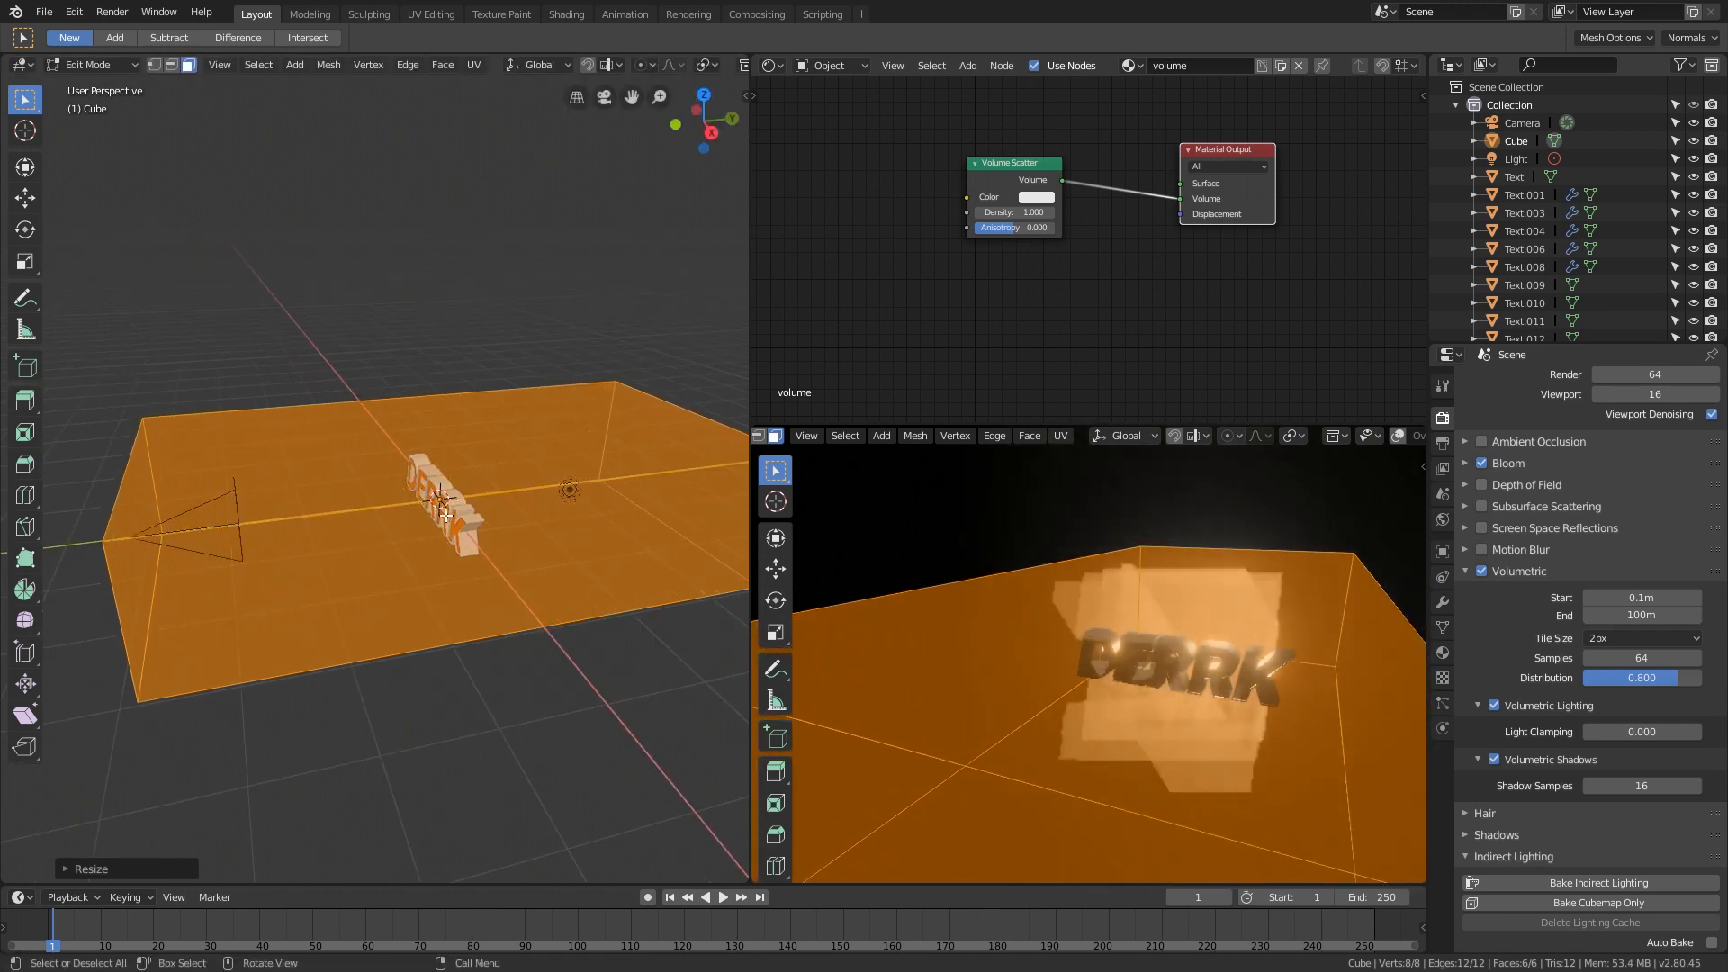
Step: Select only the cube's top face and raise it about 1 m along Z
middle_click_drag(435, 523, 496, 524)
key("alt+a")
key("3")
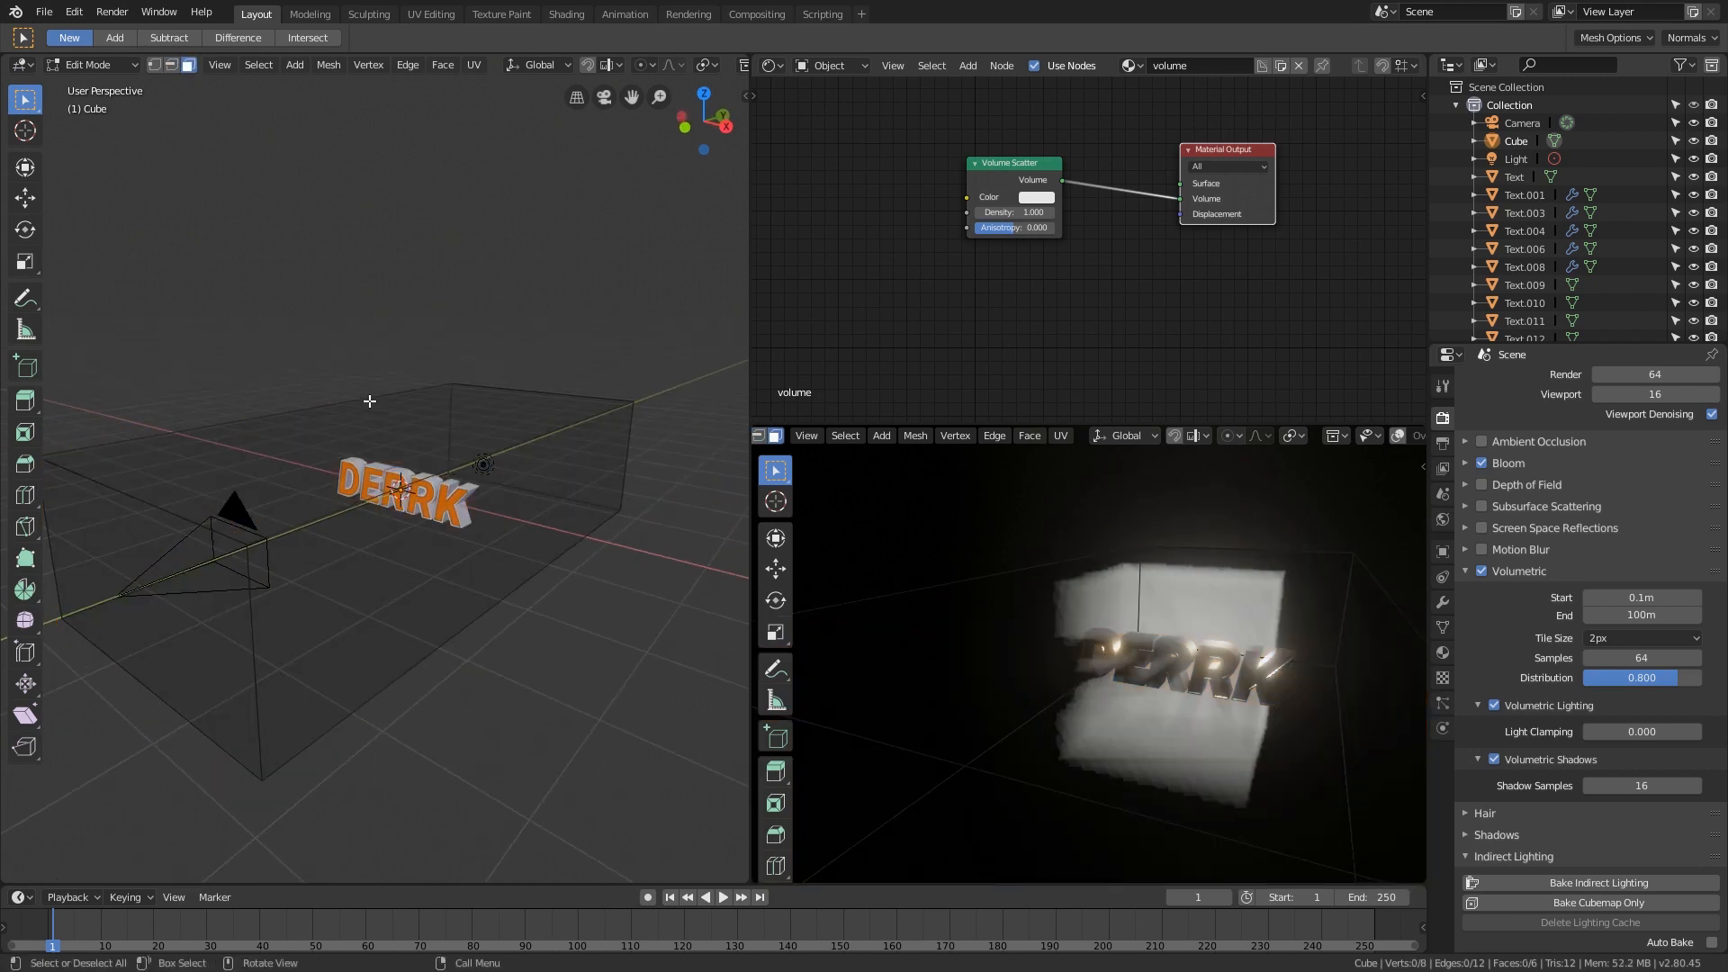
left_click(376, 429)
key("g")
key("z")
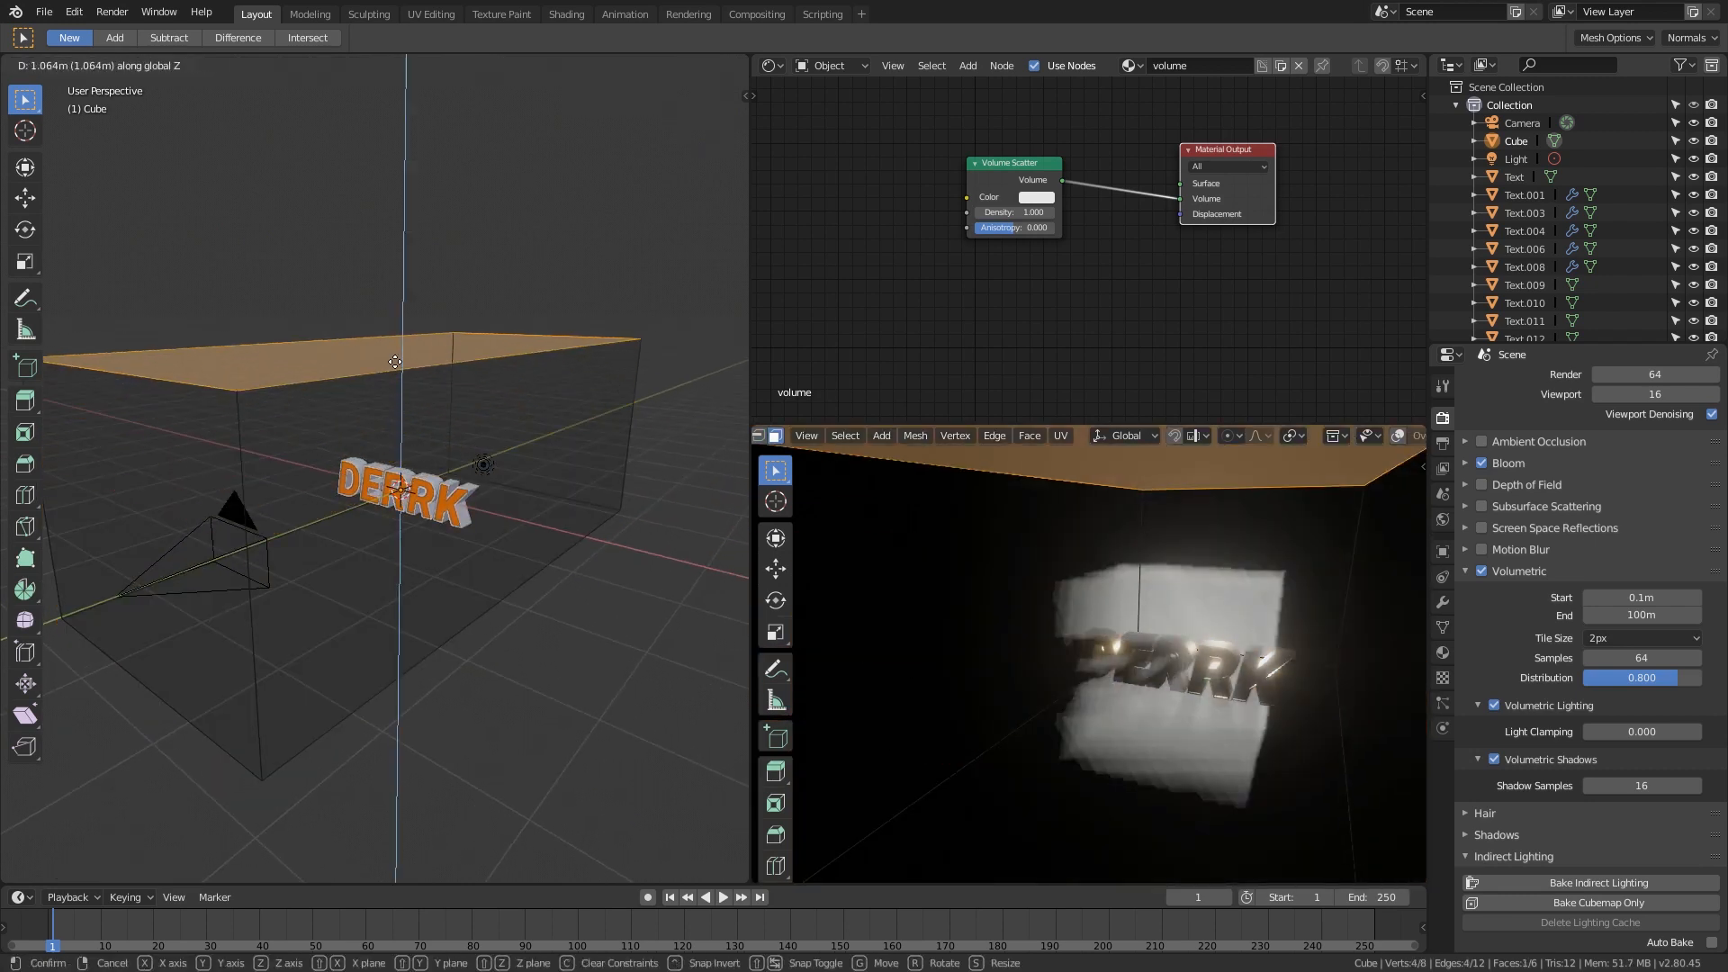
left_click(432, 434)
Step: Move the cube's face nearest the camera about 1 m outward along Y, leave mesh editing, and show the rendered preview through the camera
scroll(432, 433, "down", 1)
middle_click_drag(432, 434, 369, 435)
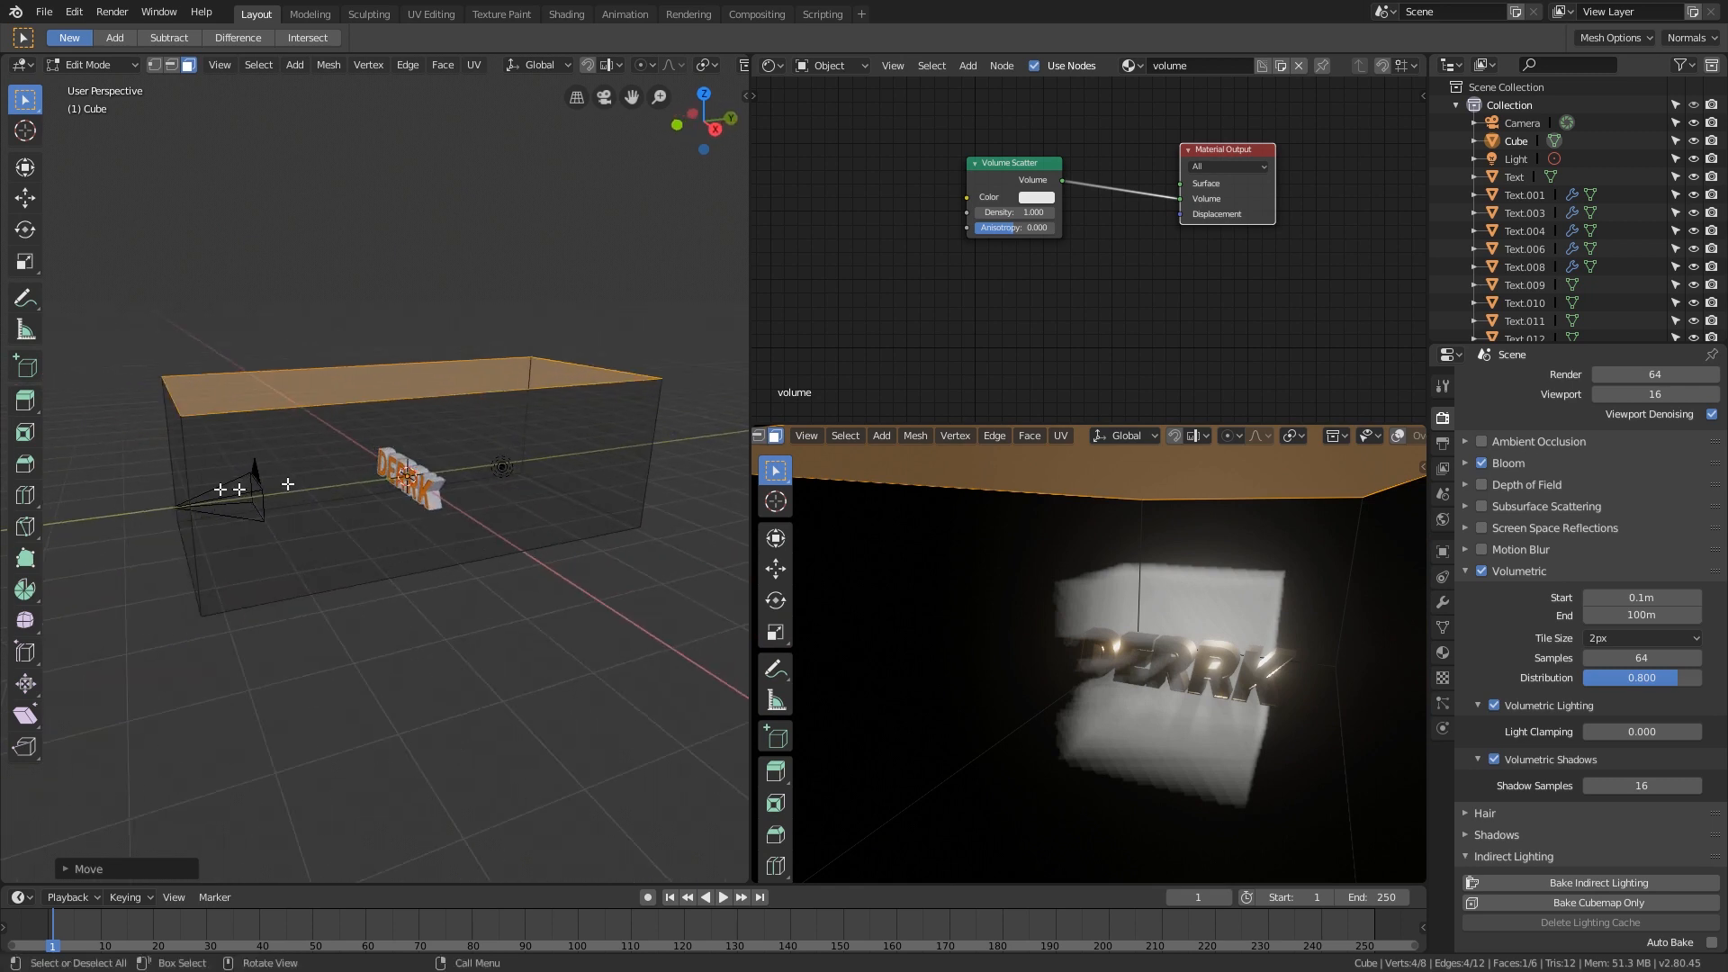
key("alt+a")
middle_click_drag(173, 480, 279, 475, "shift")
left_click(308, 471)
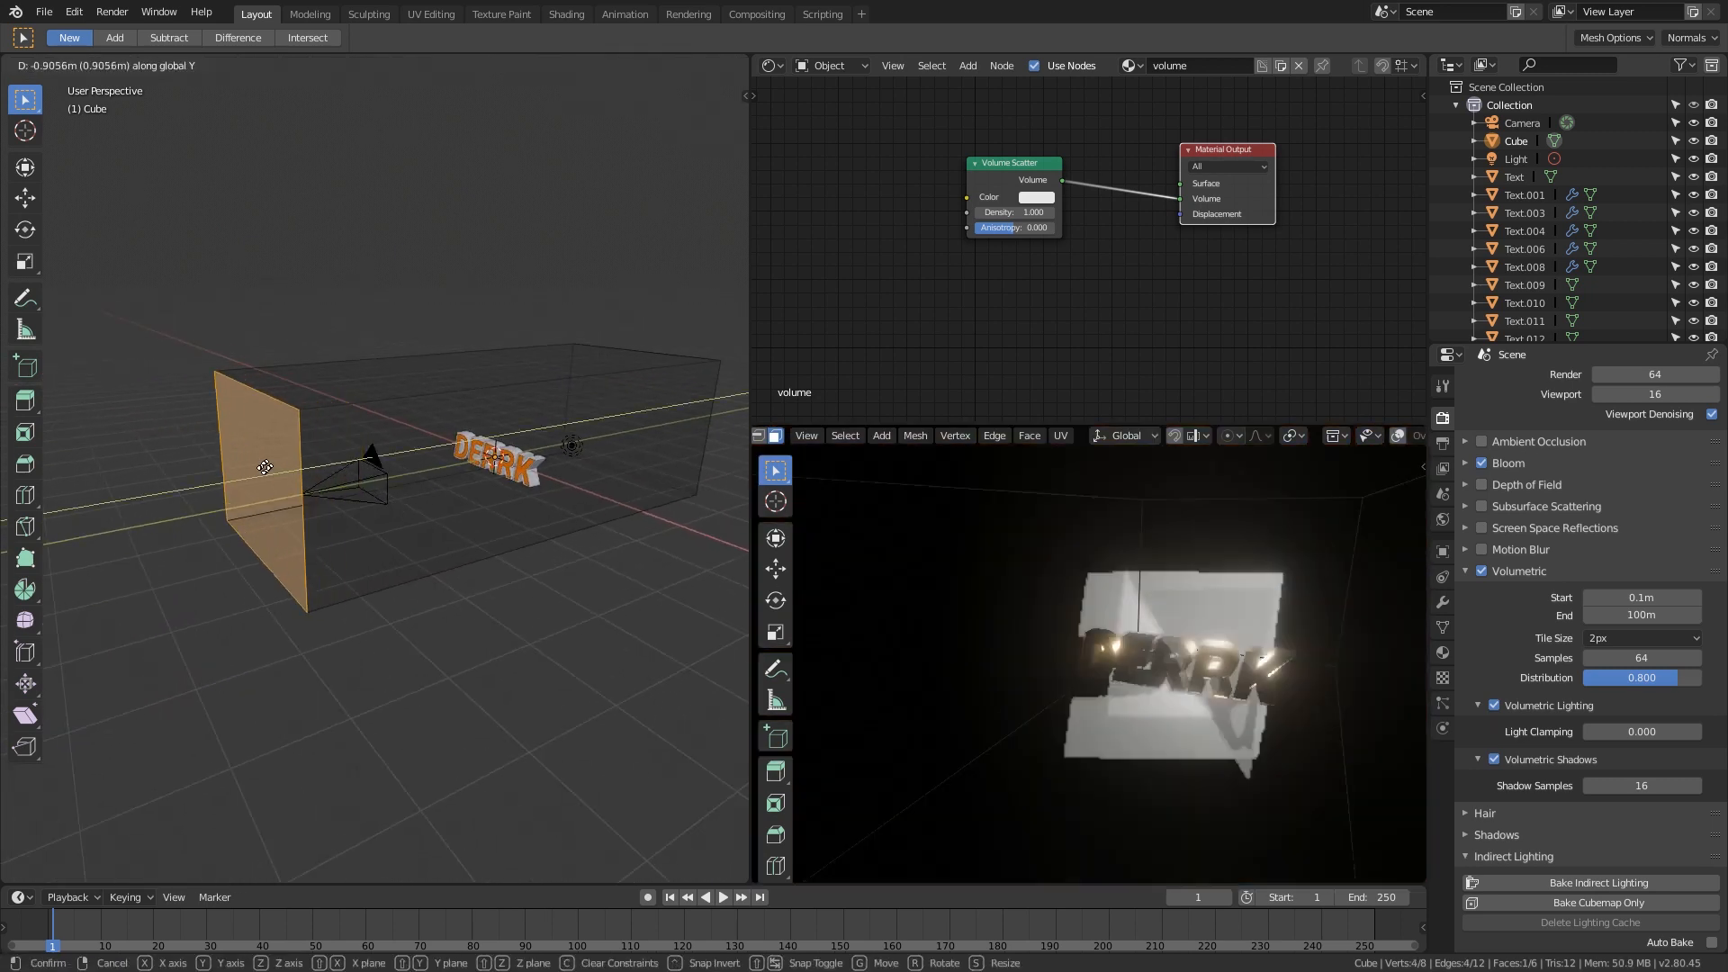
left_click(252, 470)
key("Tab")
middle_click_drag(1171, 636, 1256, 641)
key("KP_0")
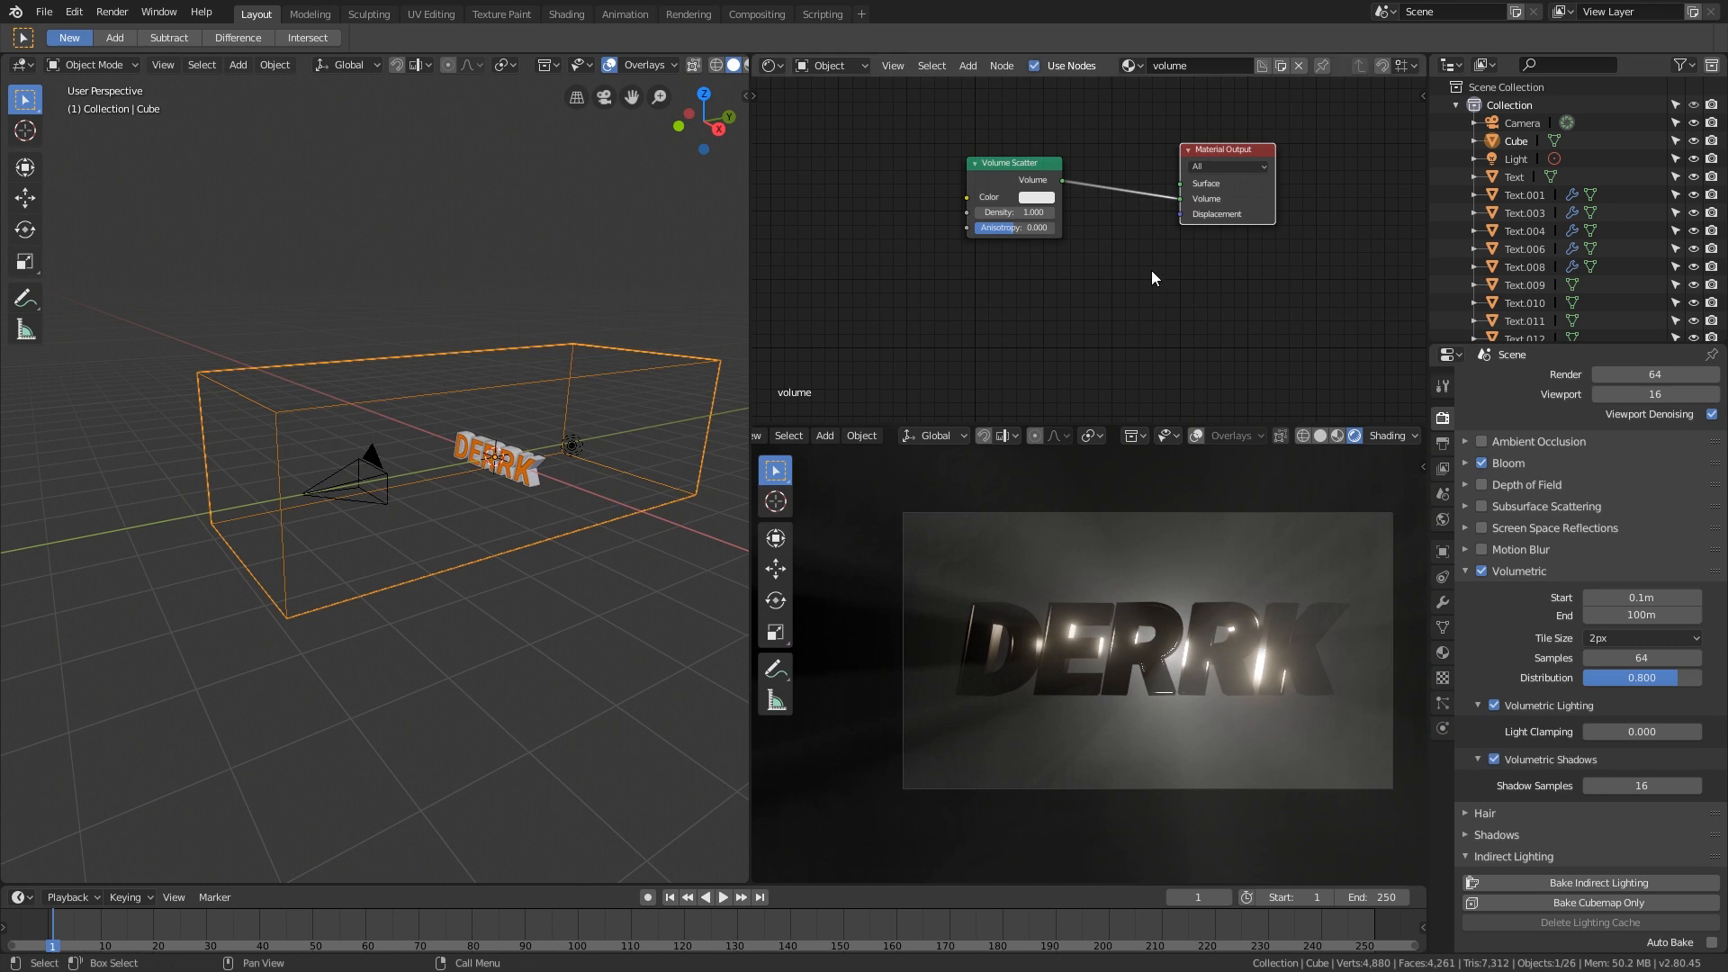
Step: Set the Volume Scatter colour to orange and check the tinted haze in the rendered camera view
scroll(1049, 208, "up", 1)
left_click(1047, 196)
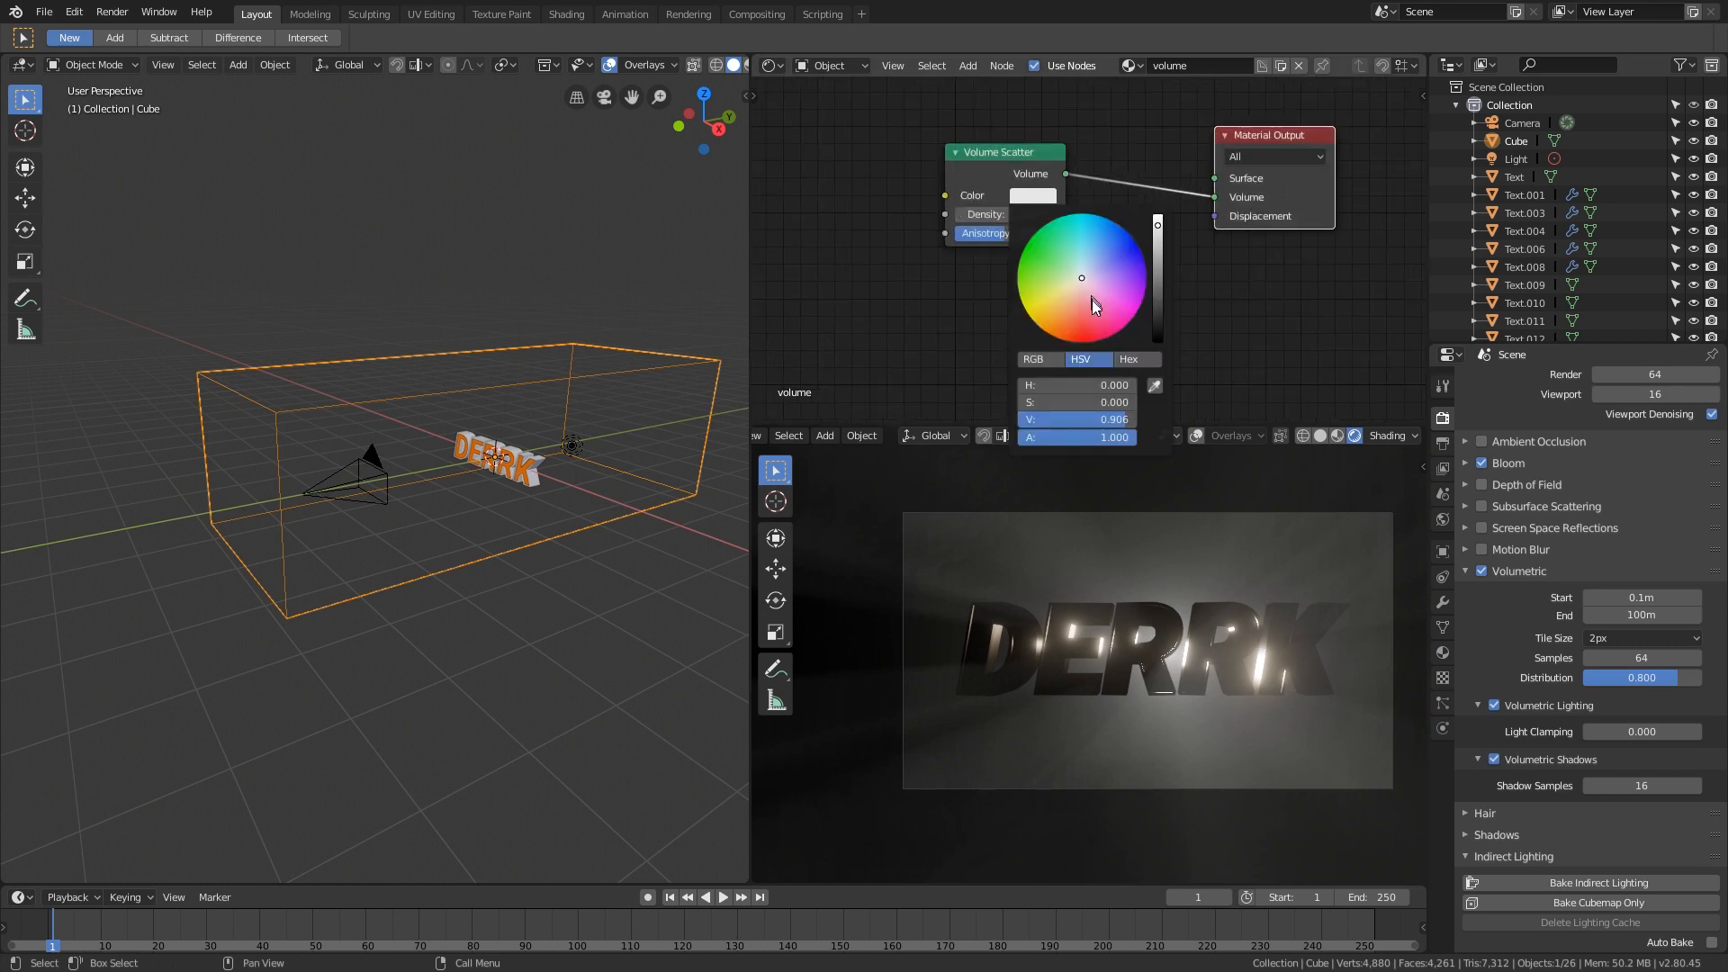
left_click_drag(1093, 299, 1060, 316)
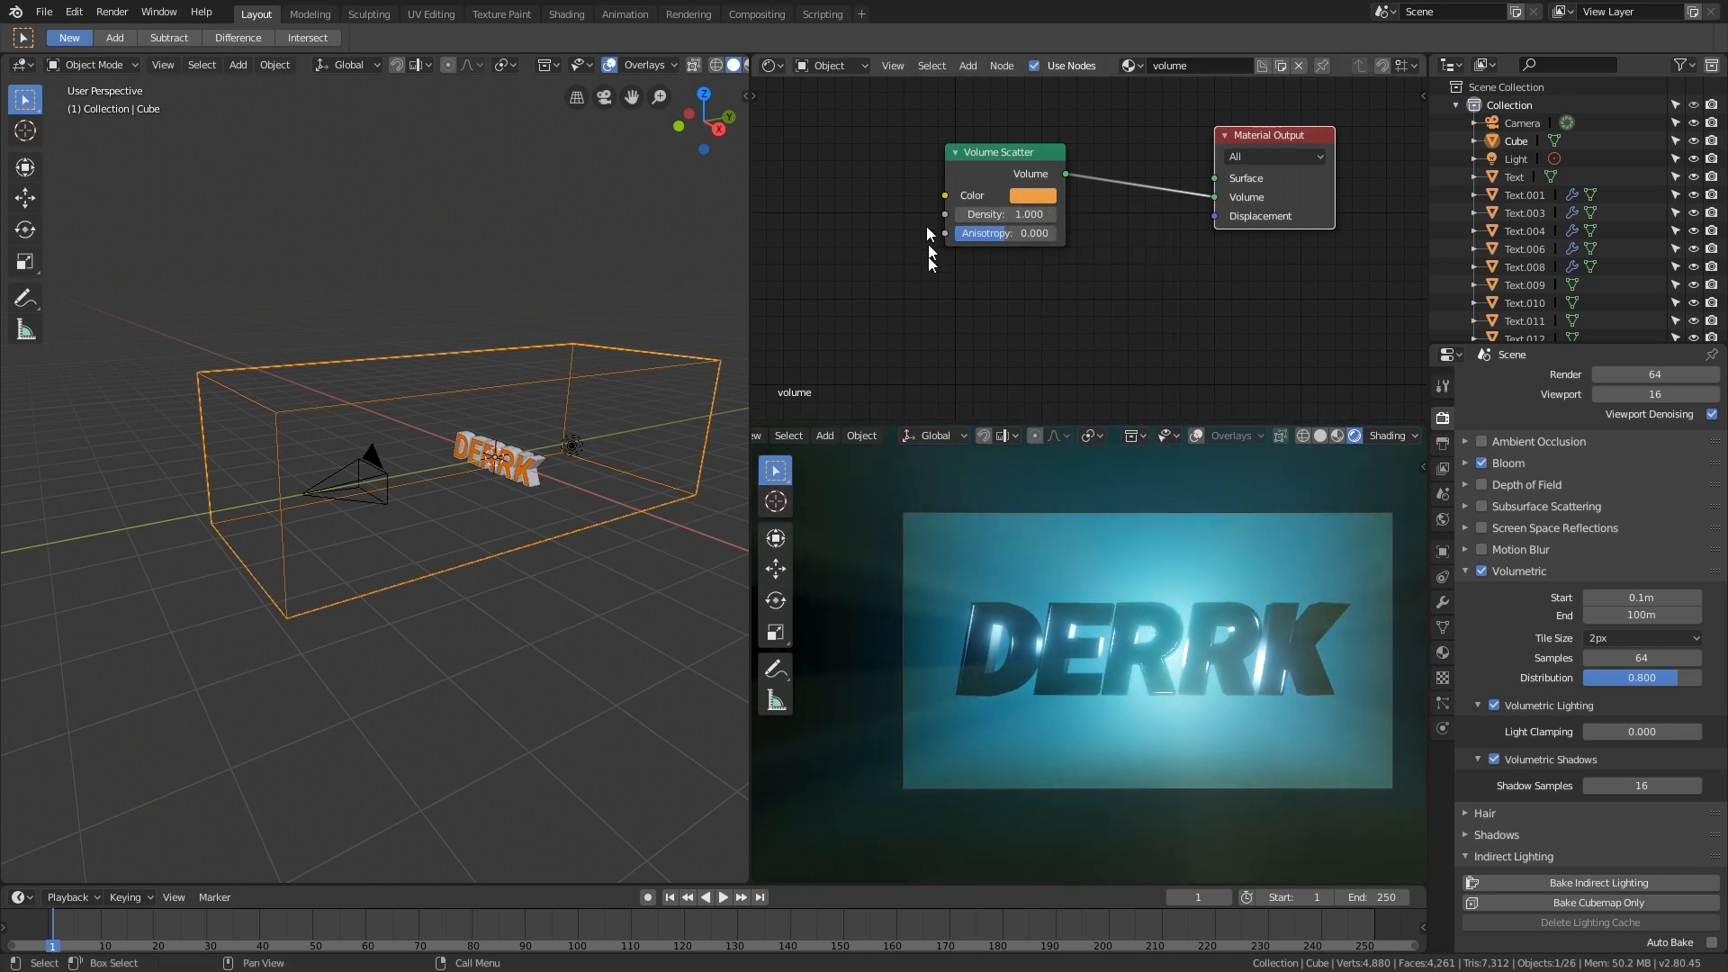
left_click(1030, 195)
left_click(1080, 298)
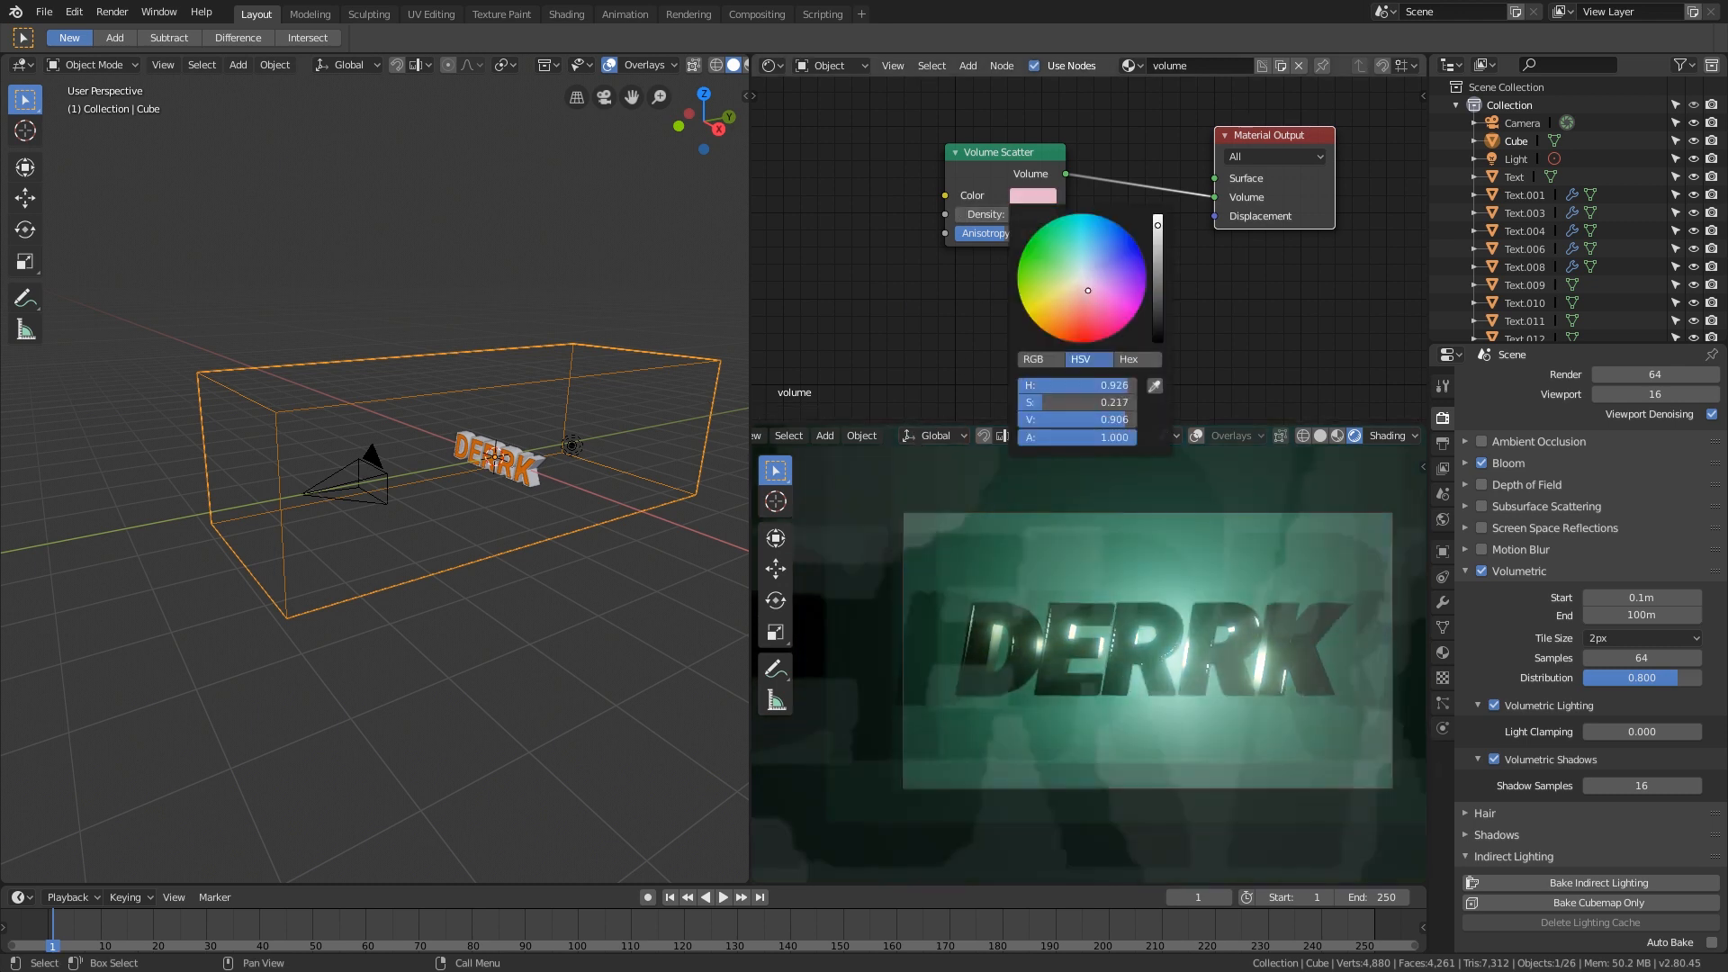
mouse_move(1080, 298)
left_mouse_down()
mouse_move(1049, 307)
mouse_move(1062, 317)
left_mouse_up()
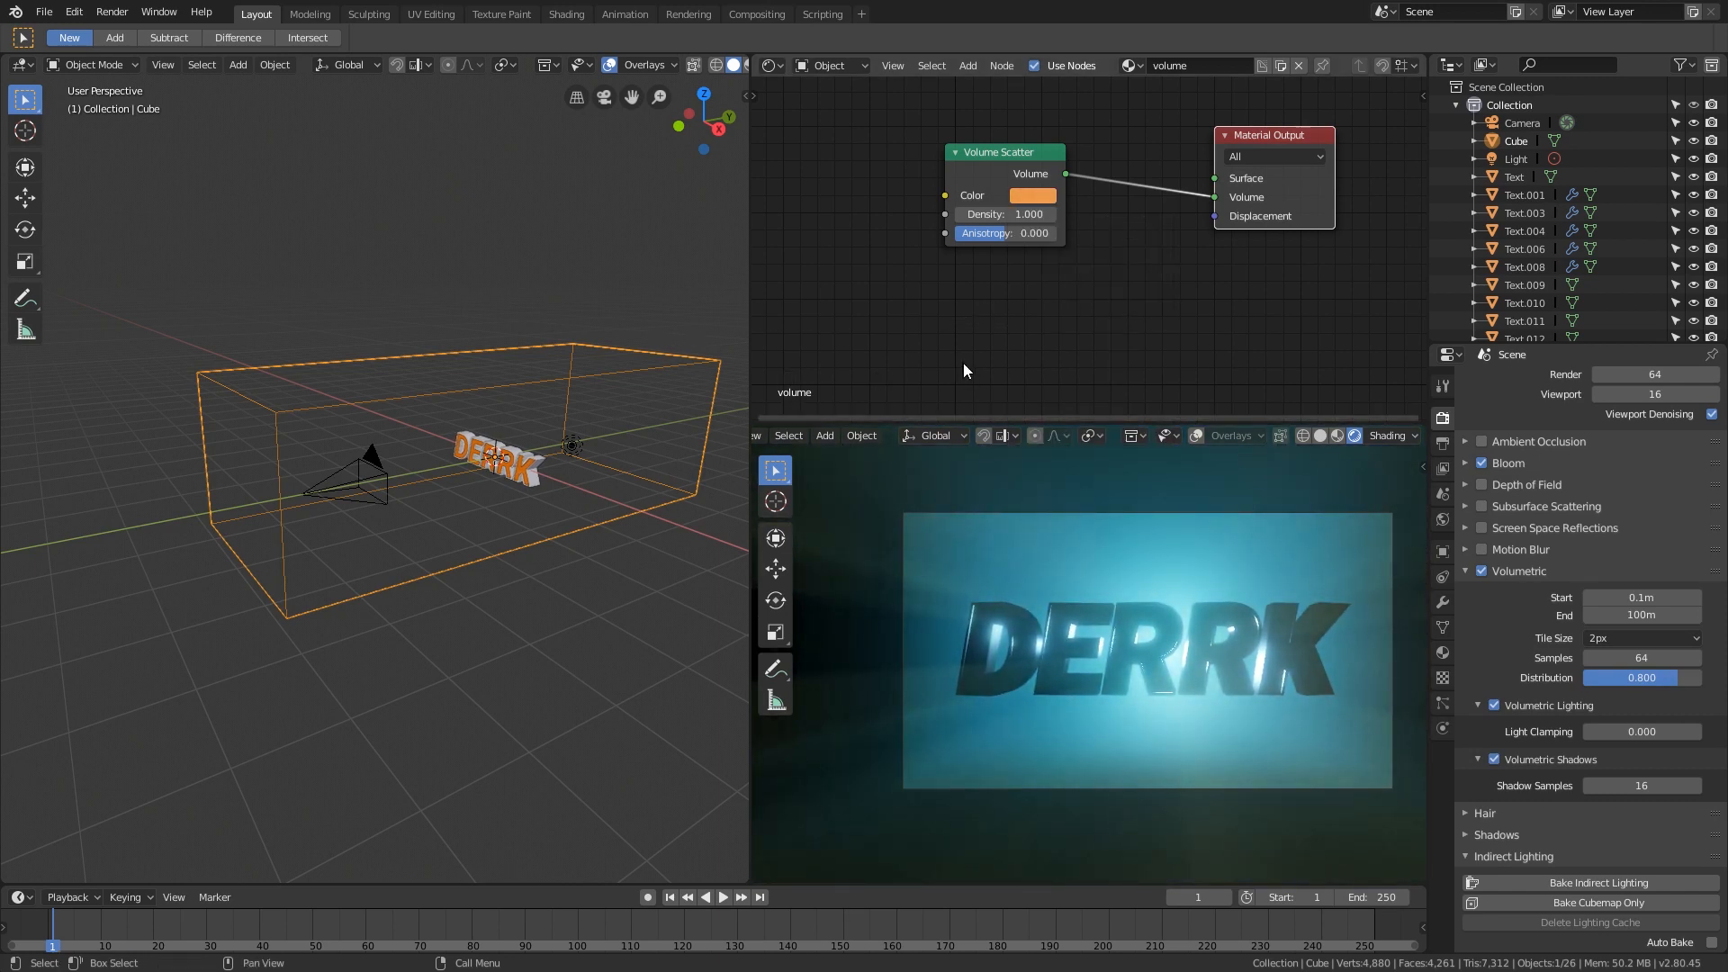
middle_click_drag(927, 567, 1139, 558)
key("KP_0")
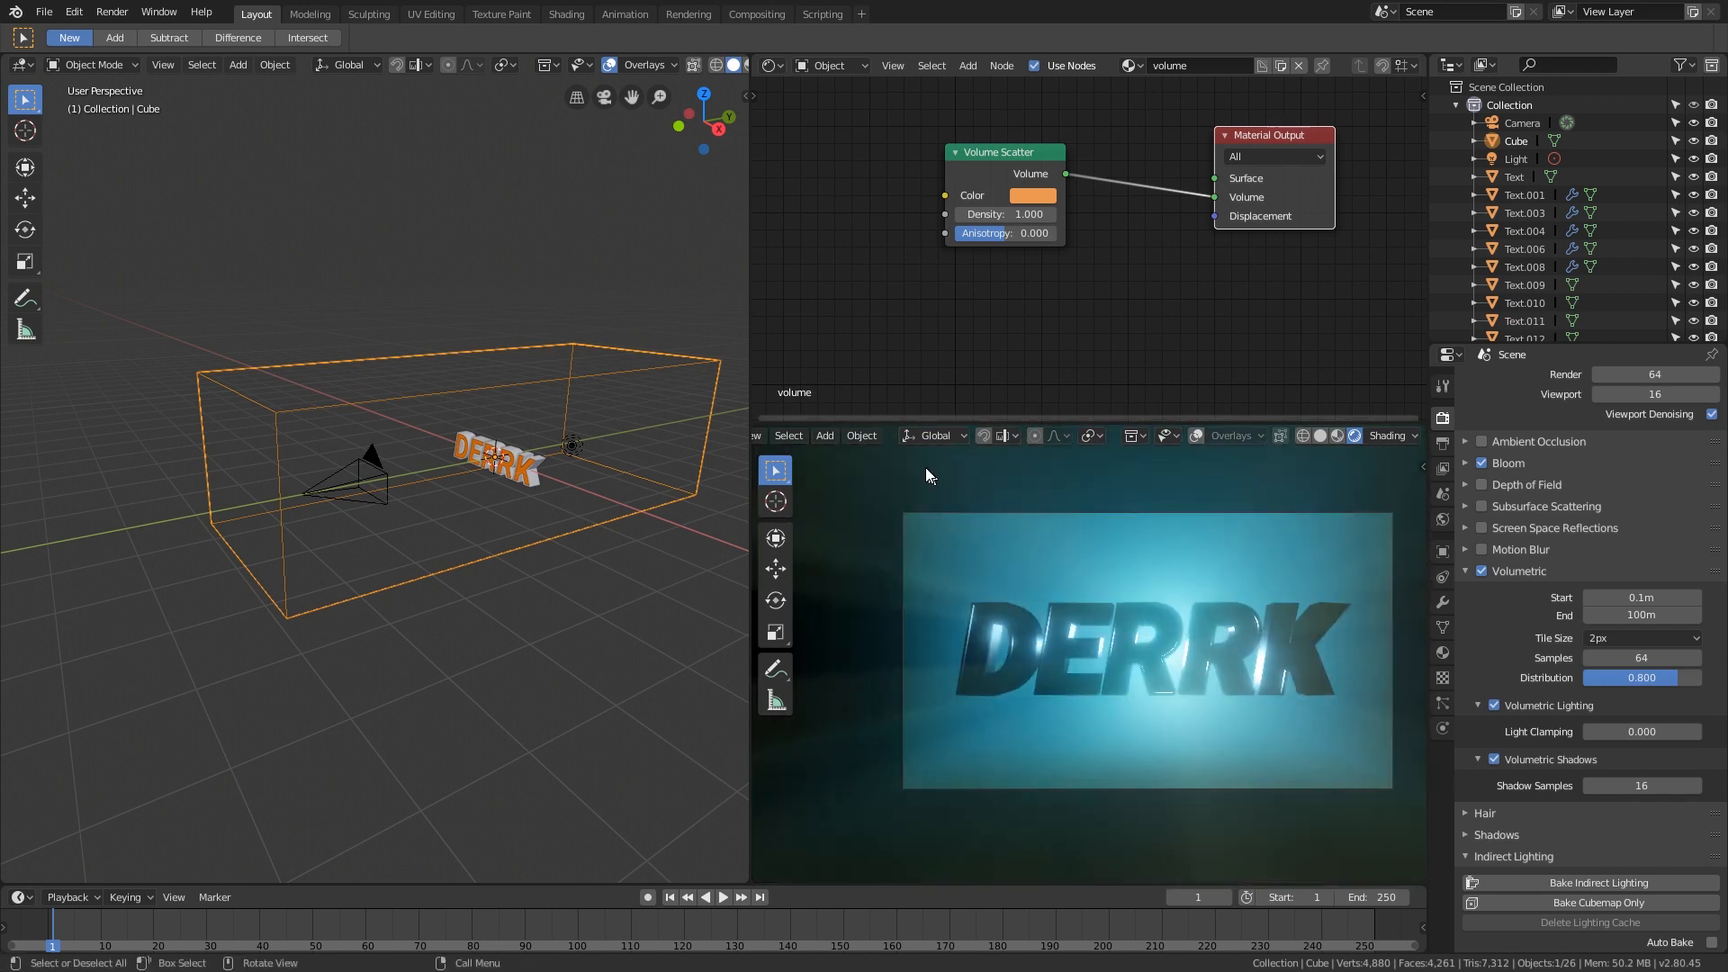
Step: Select the light behind the title letters
scroll(681, 448, "down", 1)
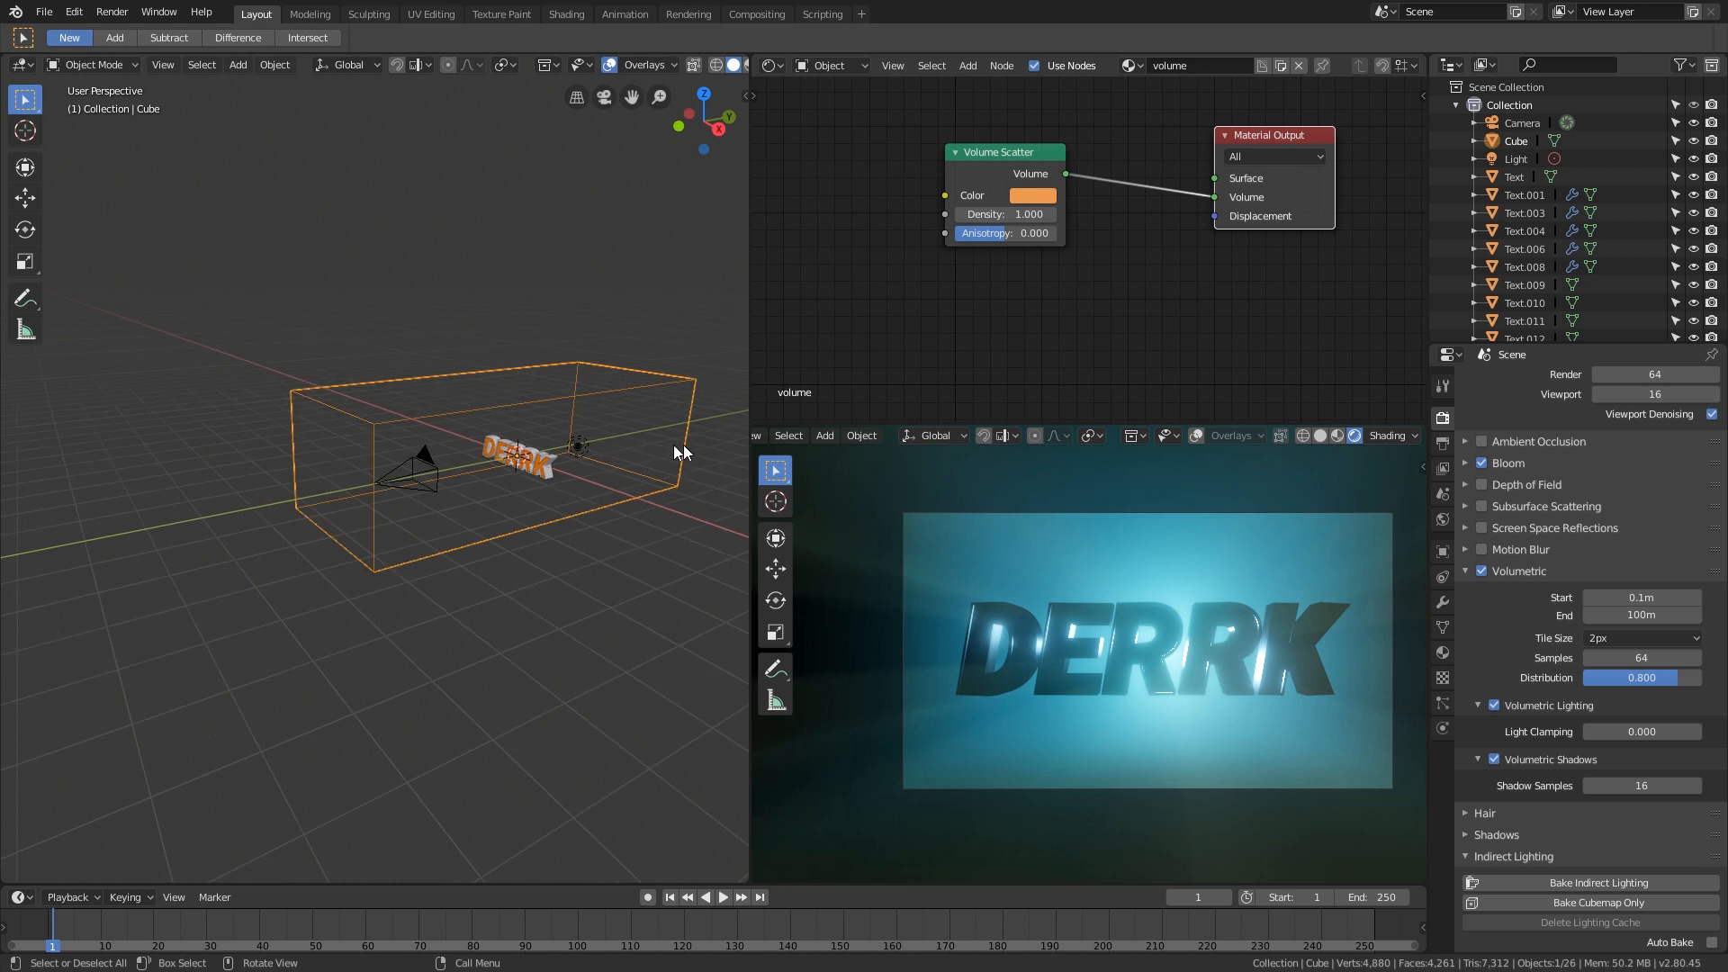
middle_click_drag(683, 446, 528, 456, "shift")
scroll(528, 455, "up", 5)
left_click(450, 516)
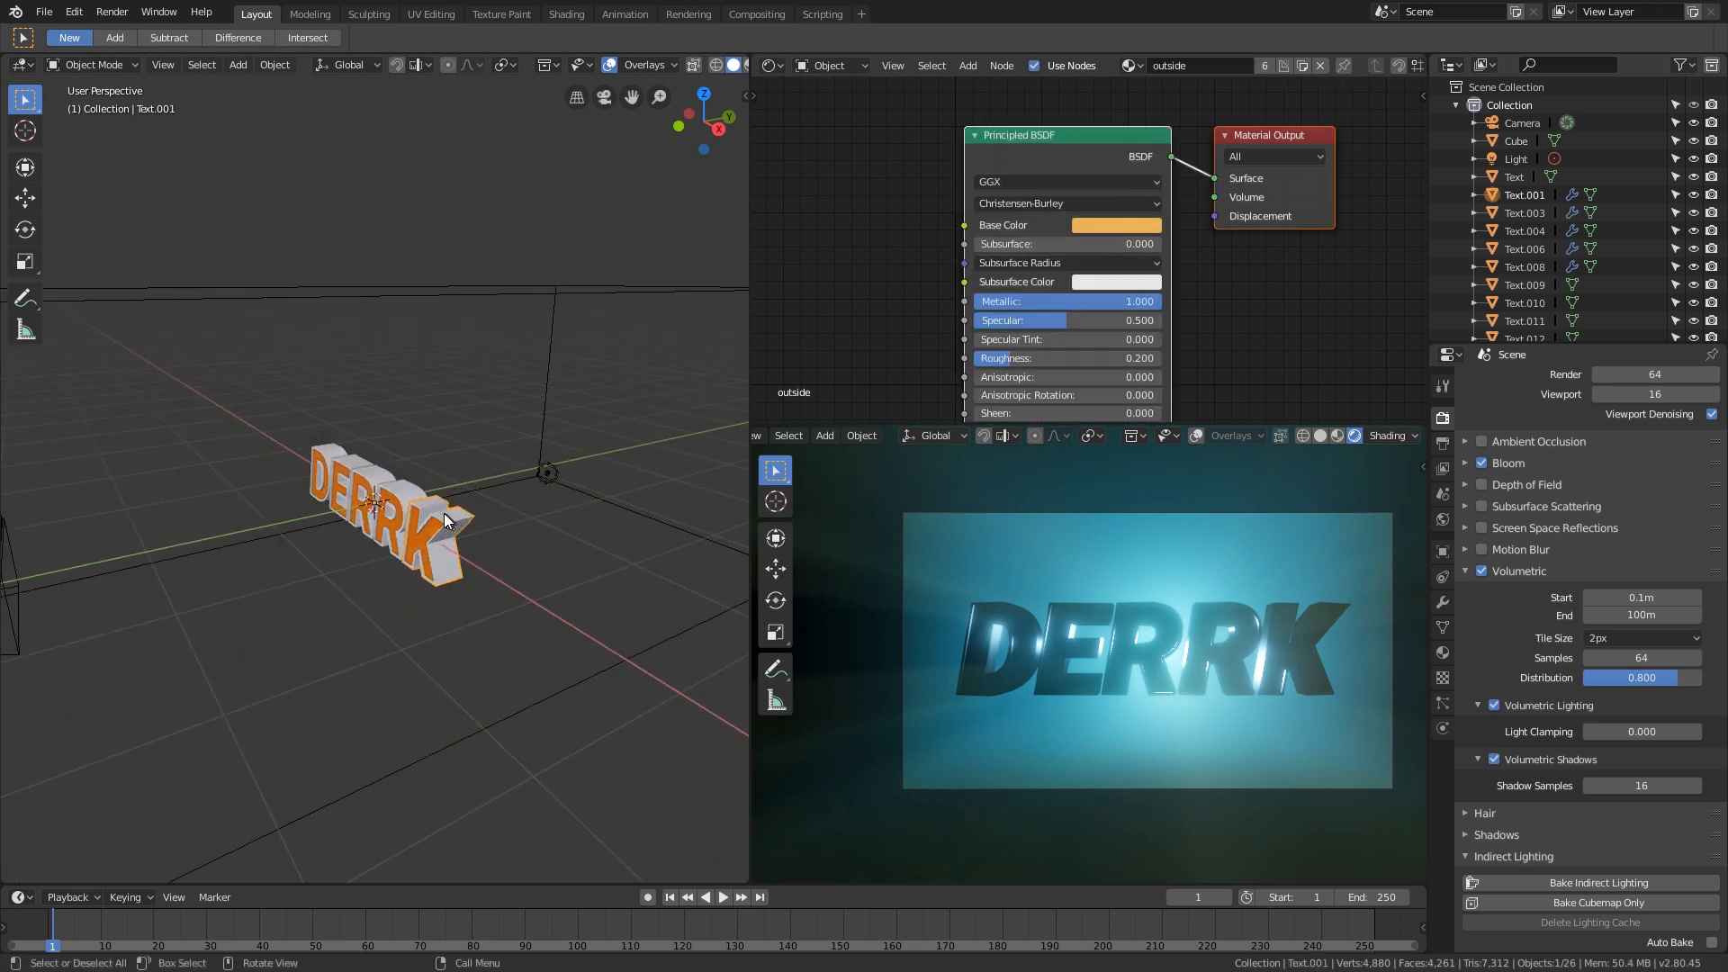
middle_click_drag(445, 513, 512, 509)
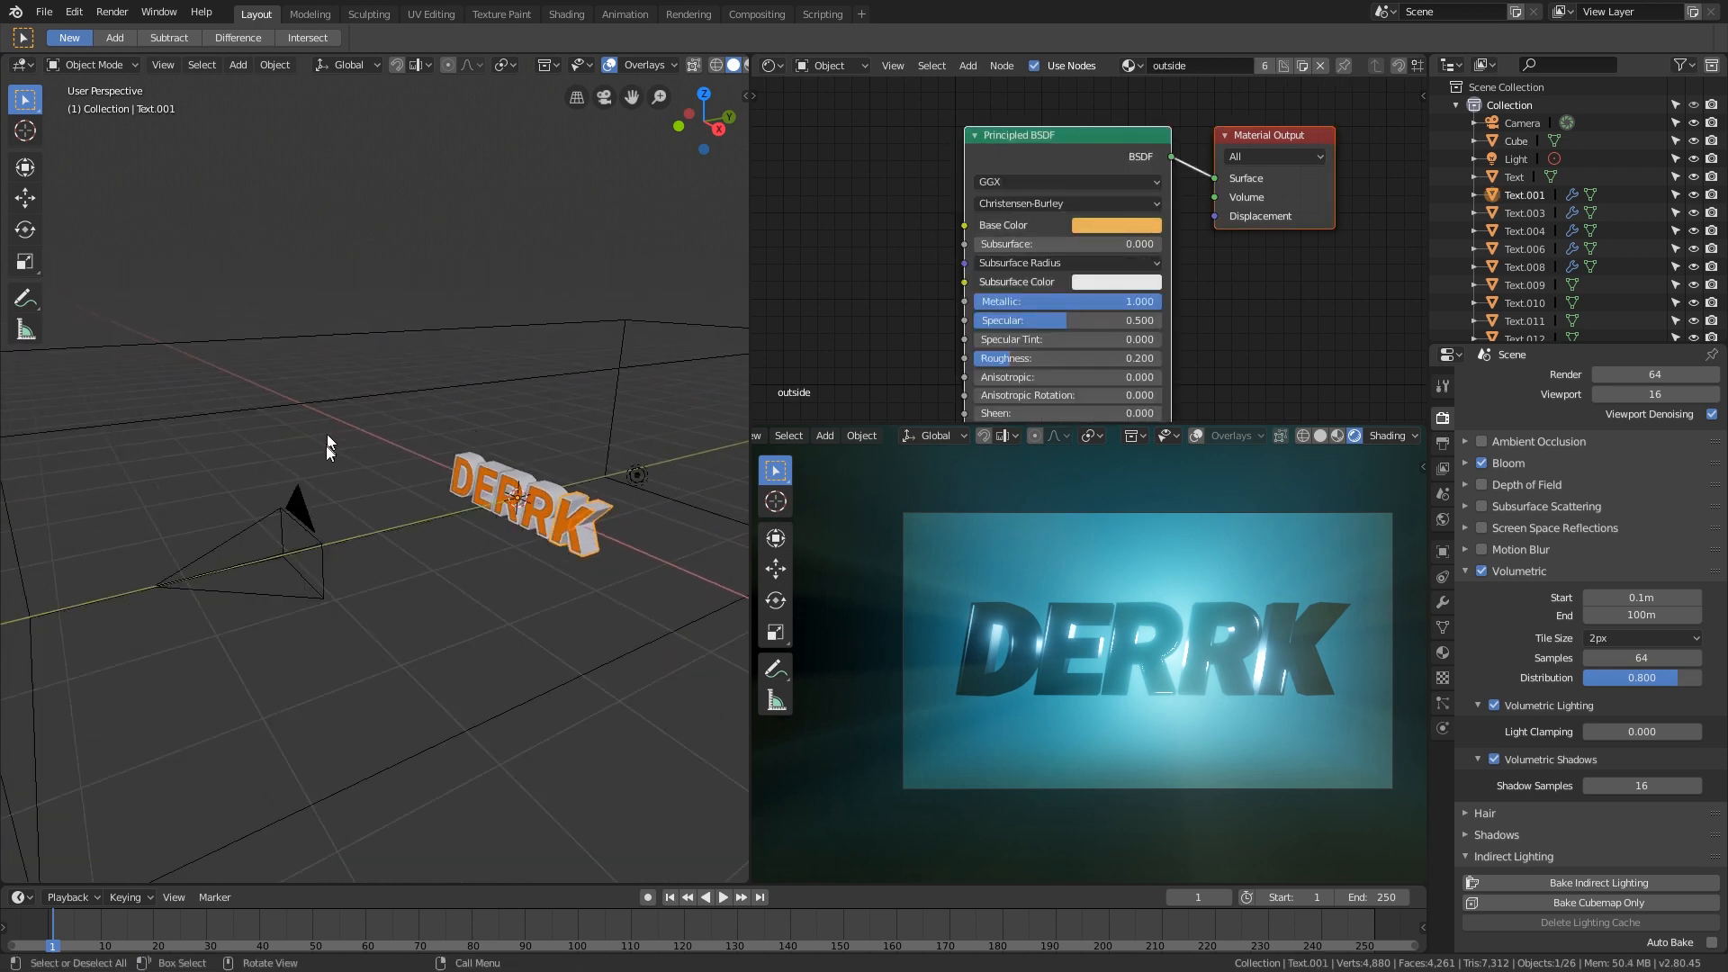
left_click(315, 520)
left_click(637, 478)
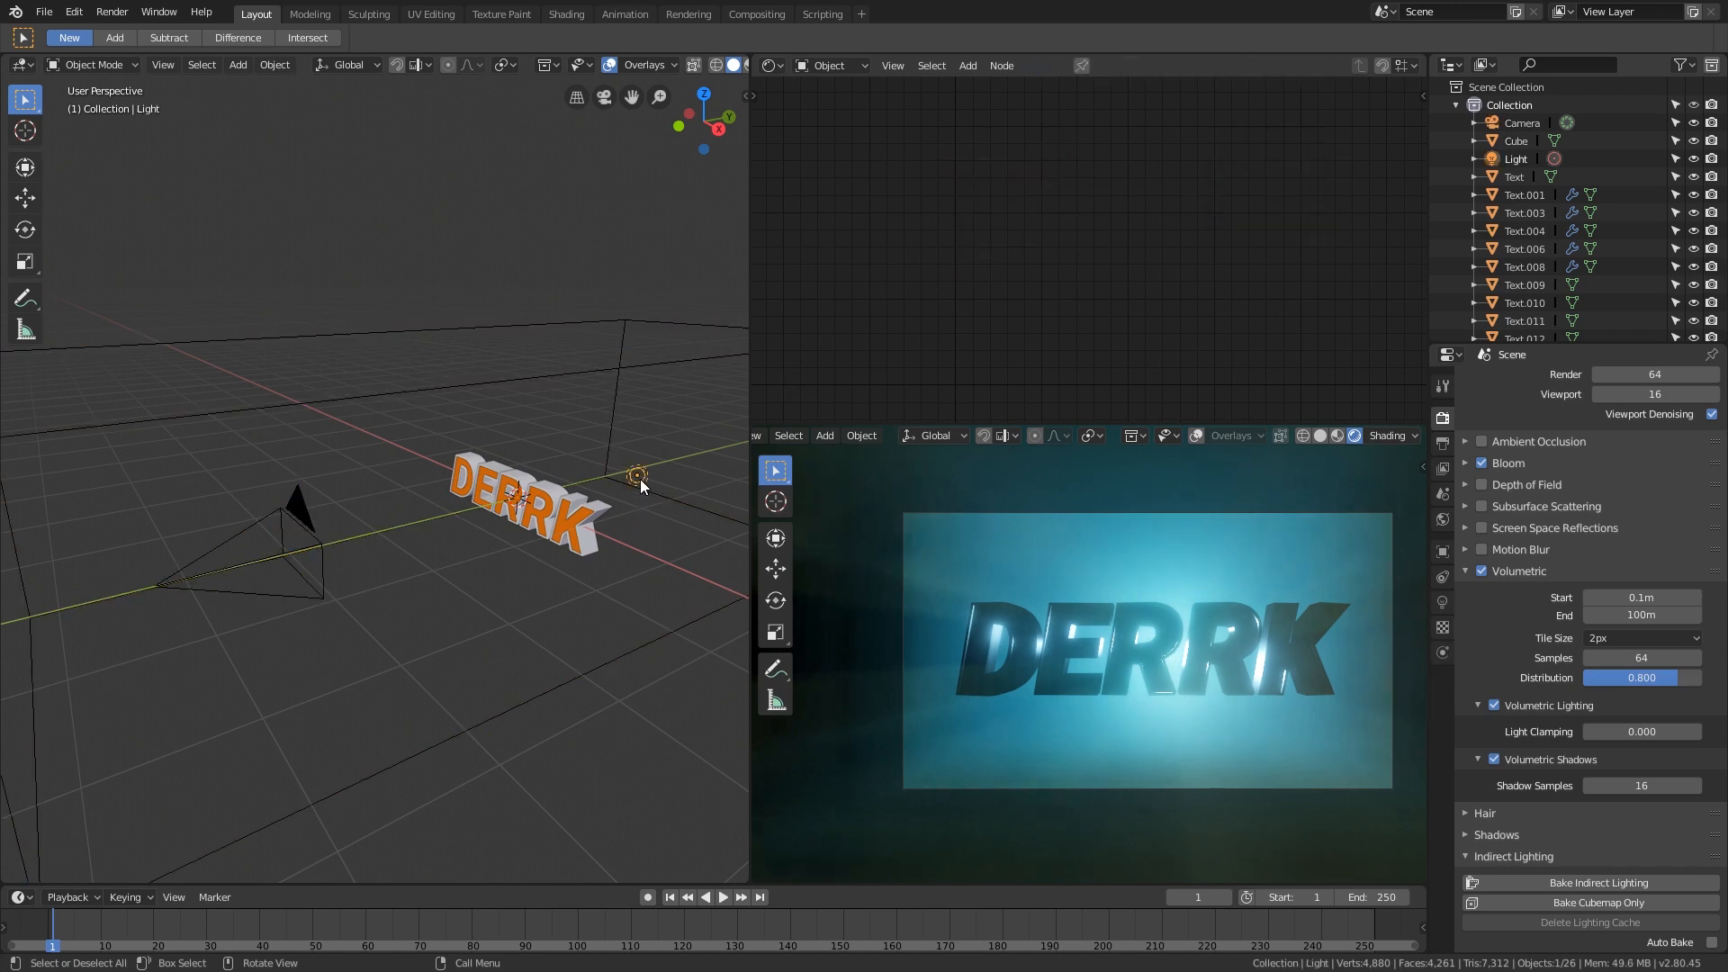
Step: Add an area light at the title letters
middle_click_drag(641, 478, 576, 490, "shift")
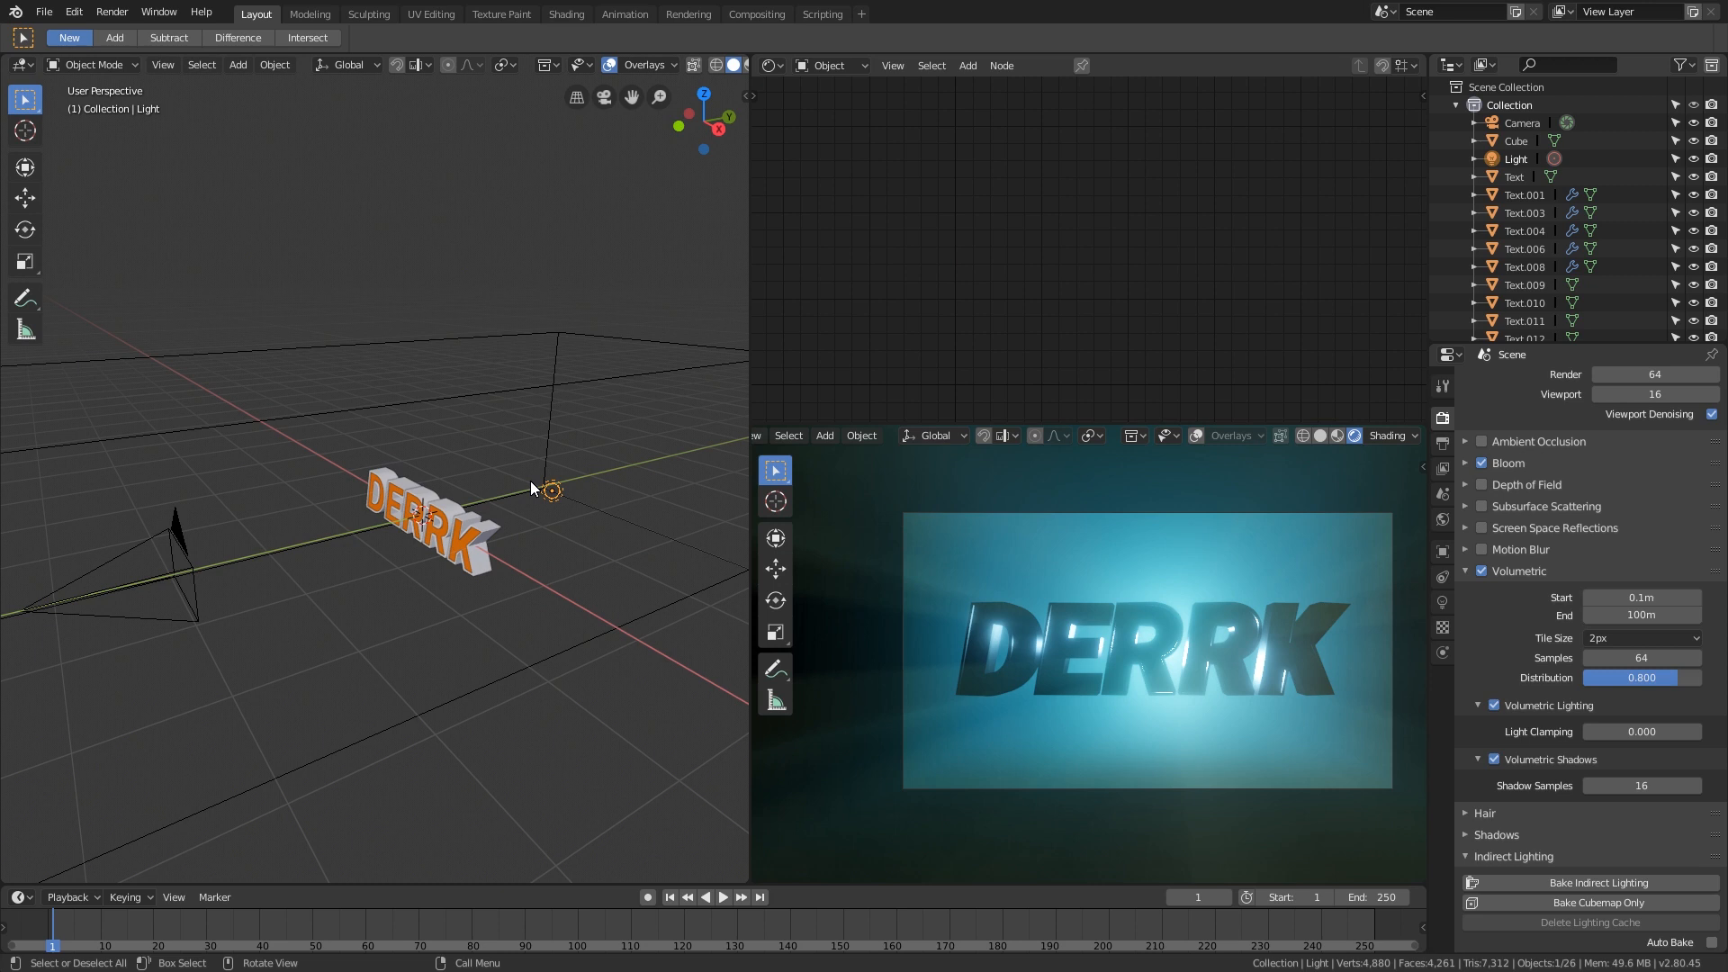
mouse_move(532, 489)
middle_mouse_down()
mouse_move(455, 520)
mouse_move(511, 504)
mouse_move(448, 502)
mouse_move(527, 502)
middle_mouse_up()
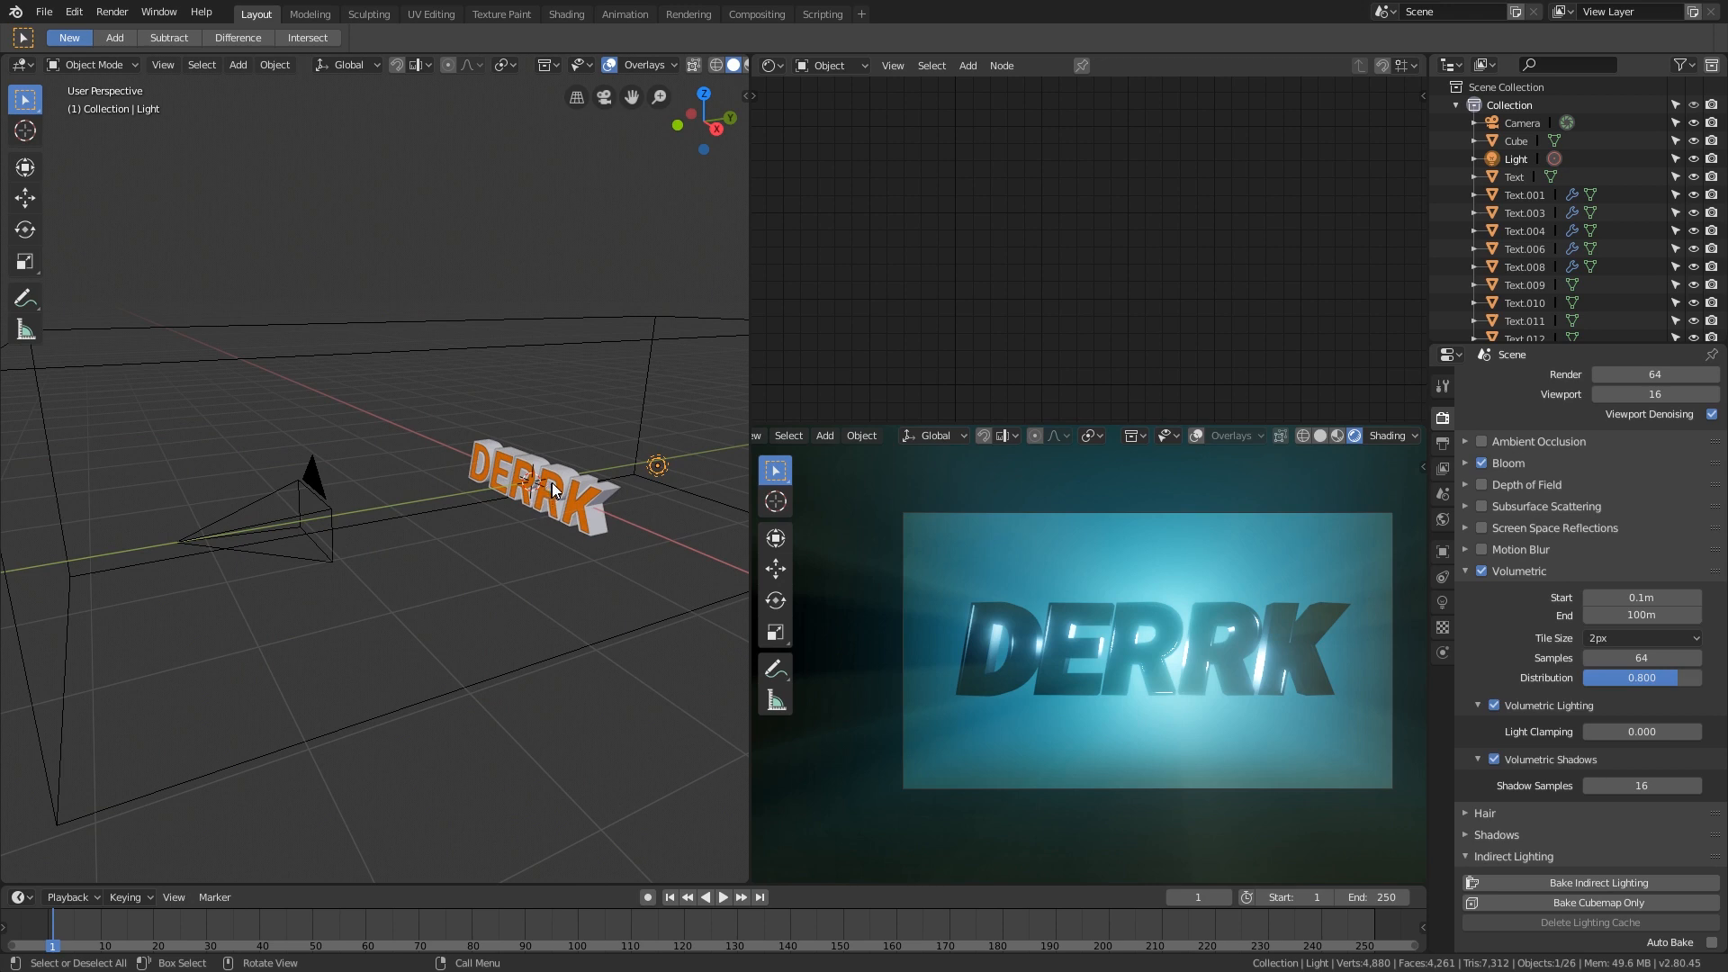
scroll(553, 482, "up", 3)
scroll(552, 482, "down", 2)
key("shift+a")
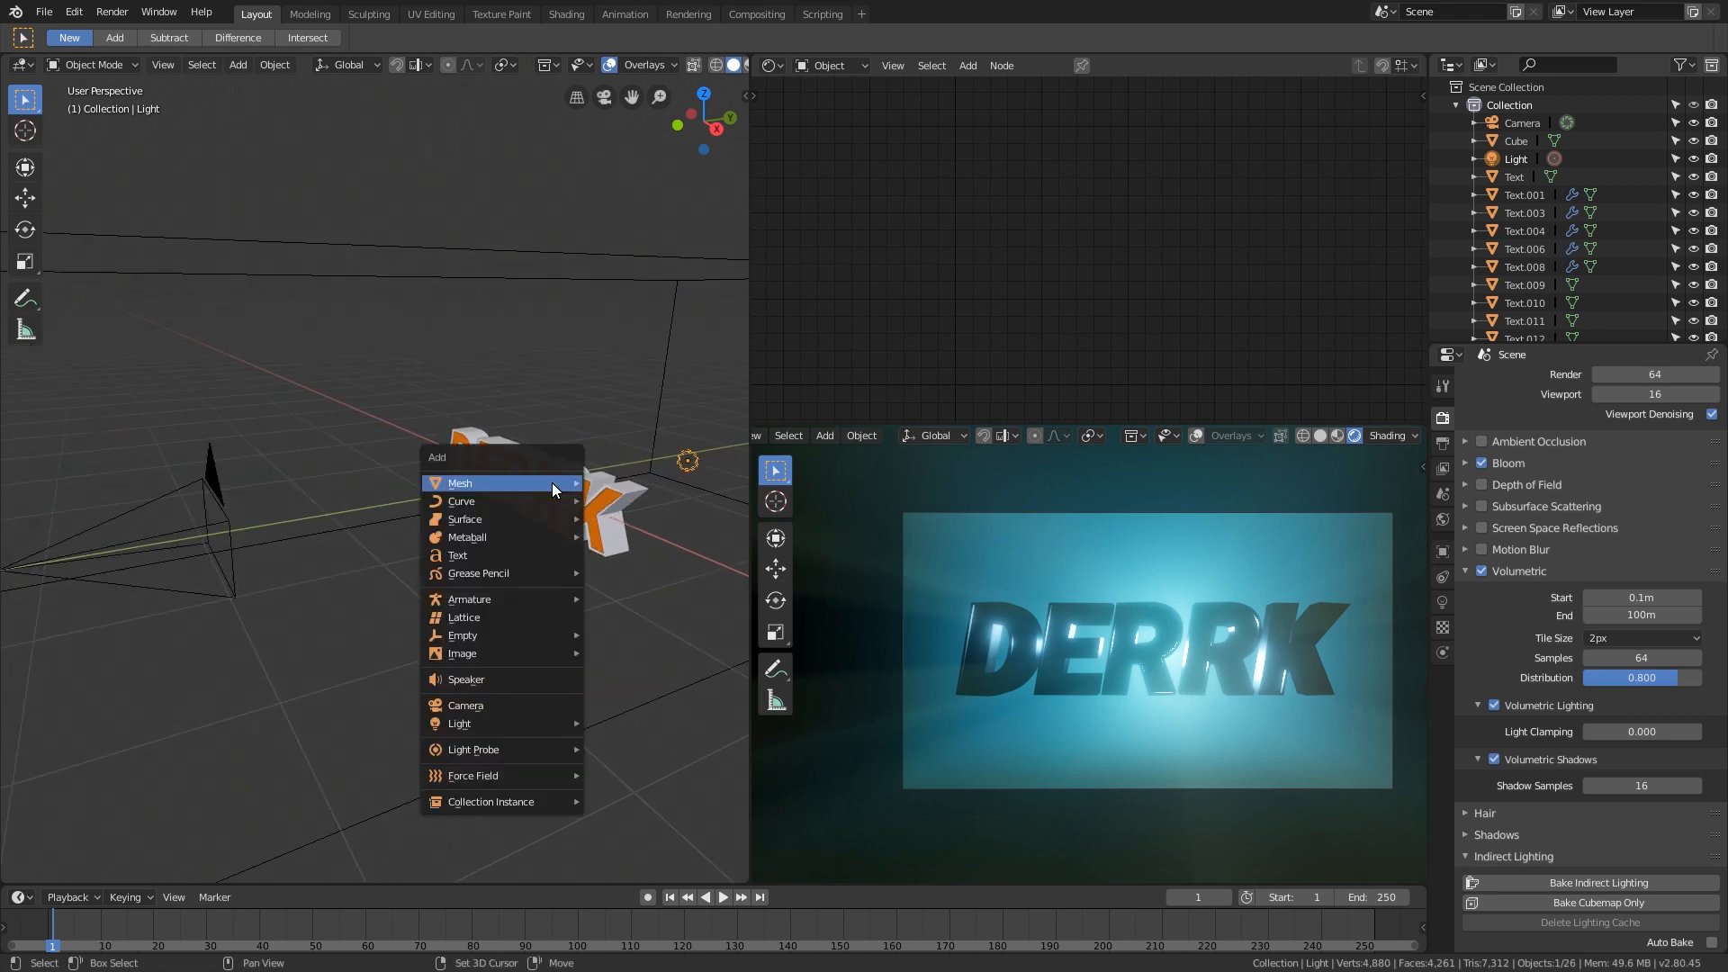
mouse_move(495, 726)
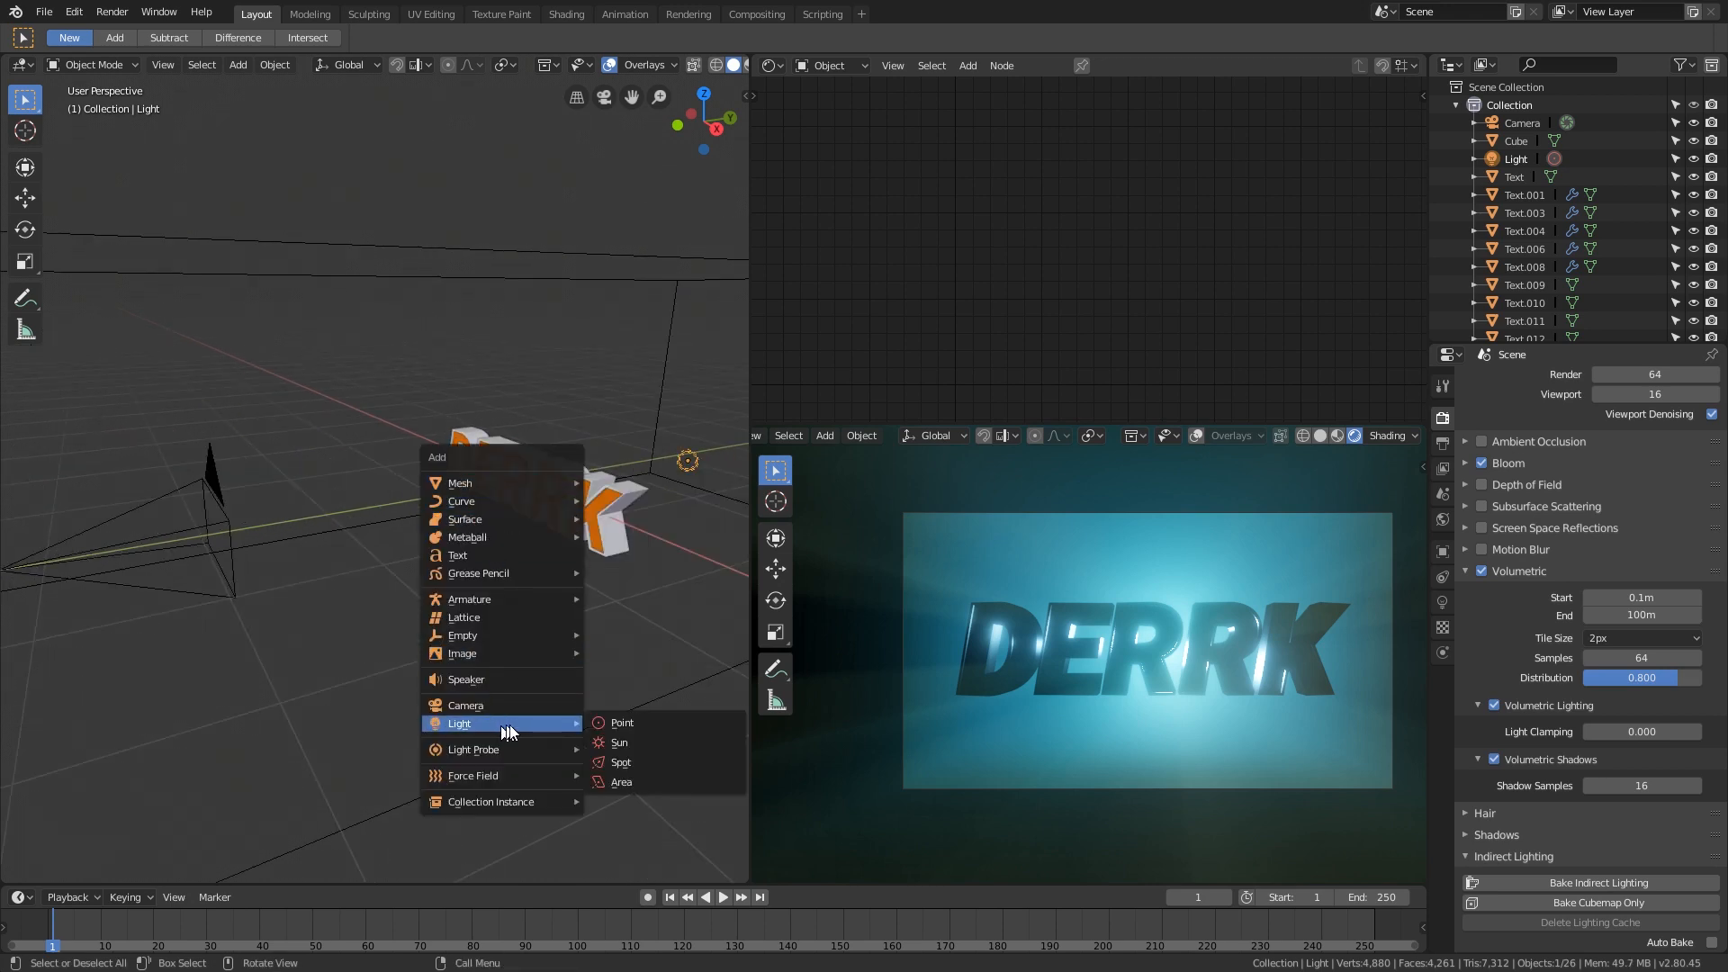
left_click(635, 779)
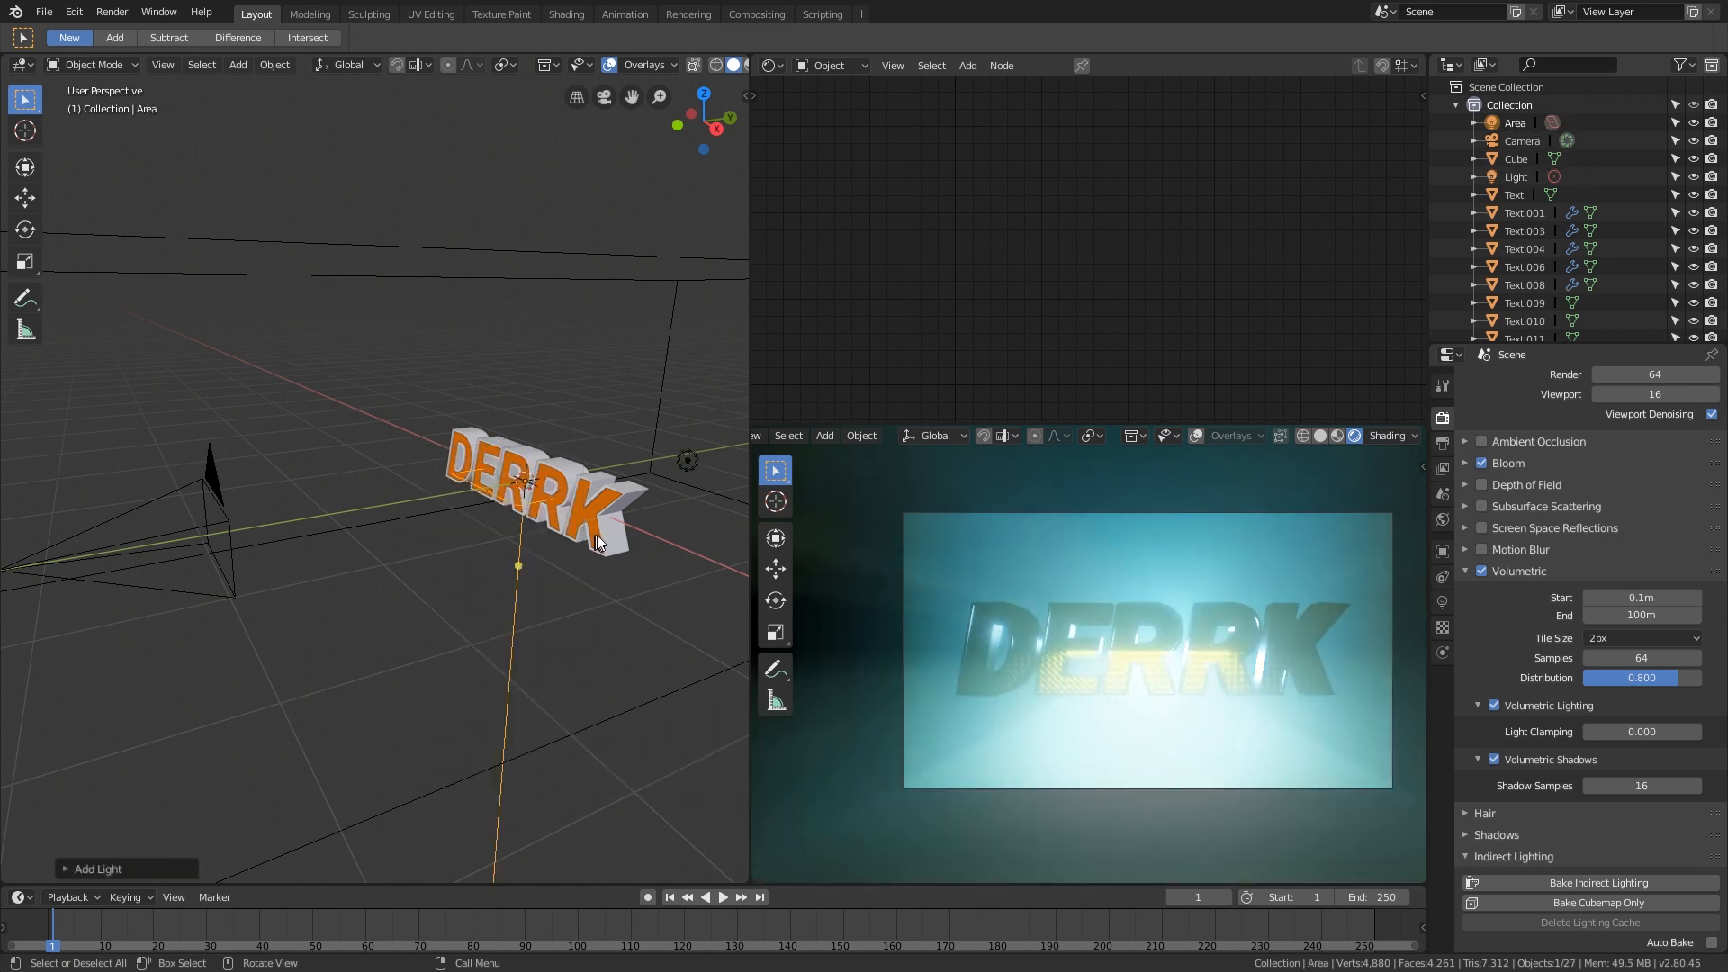
Step: Move the area light along Y to between the title and the camera, and raise it along Z above the letters
middle_click_drag(612, 527, 570, 559)
scroll(1018, 641, "up", 3)
scroll(1125, 704, "down", 3)
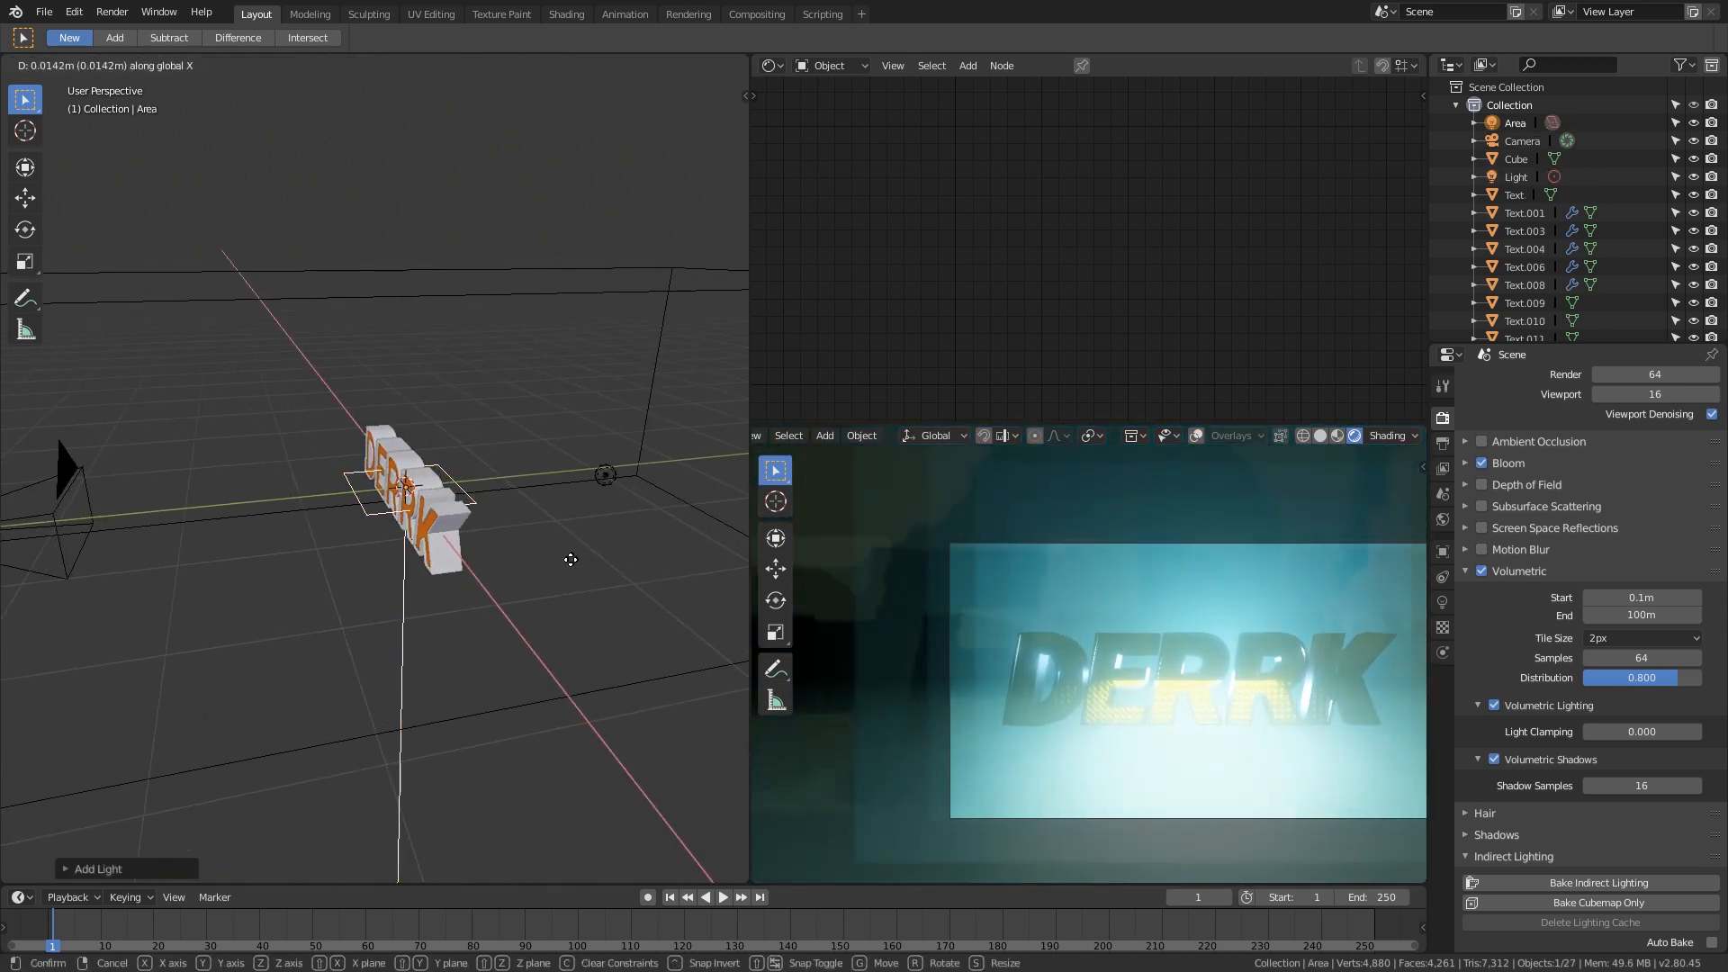
key("g")
key("y")
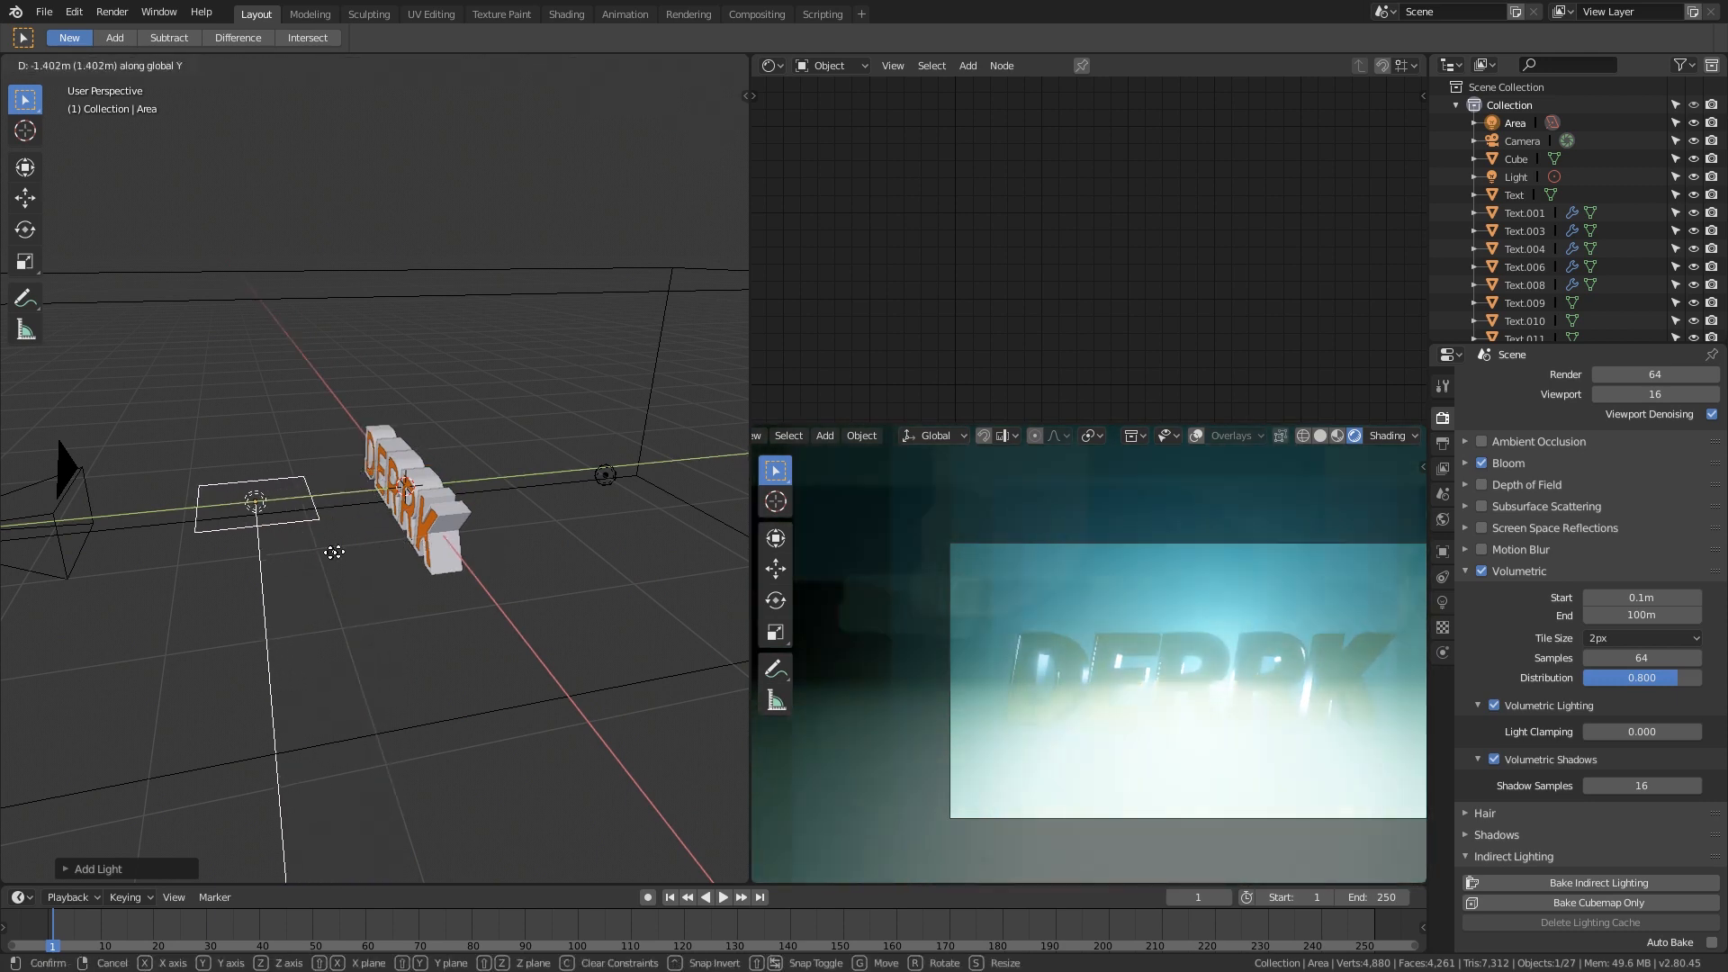
left_click(291, 553)
middle_click_drag(291, 552, 334, 551)
key("g")
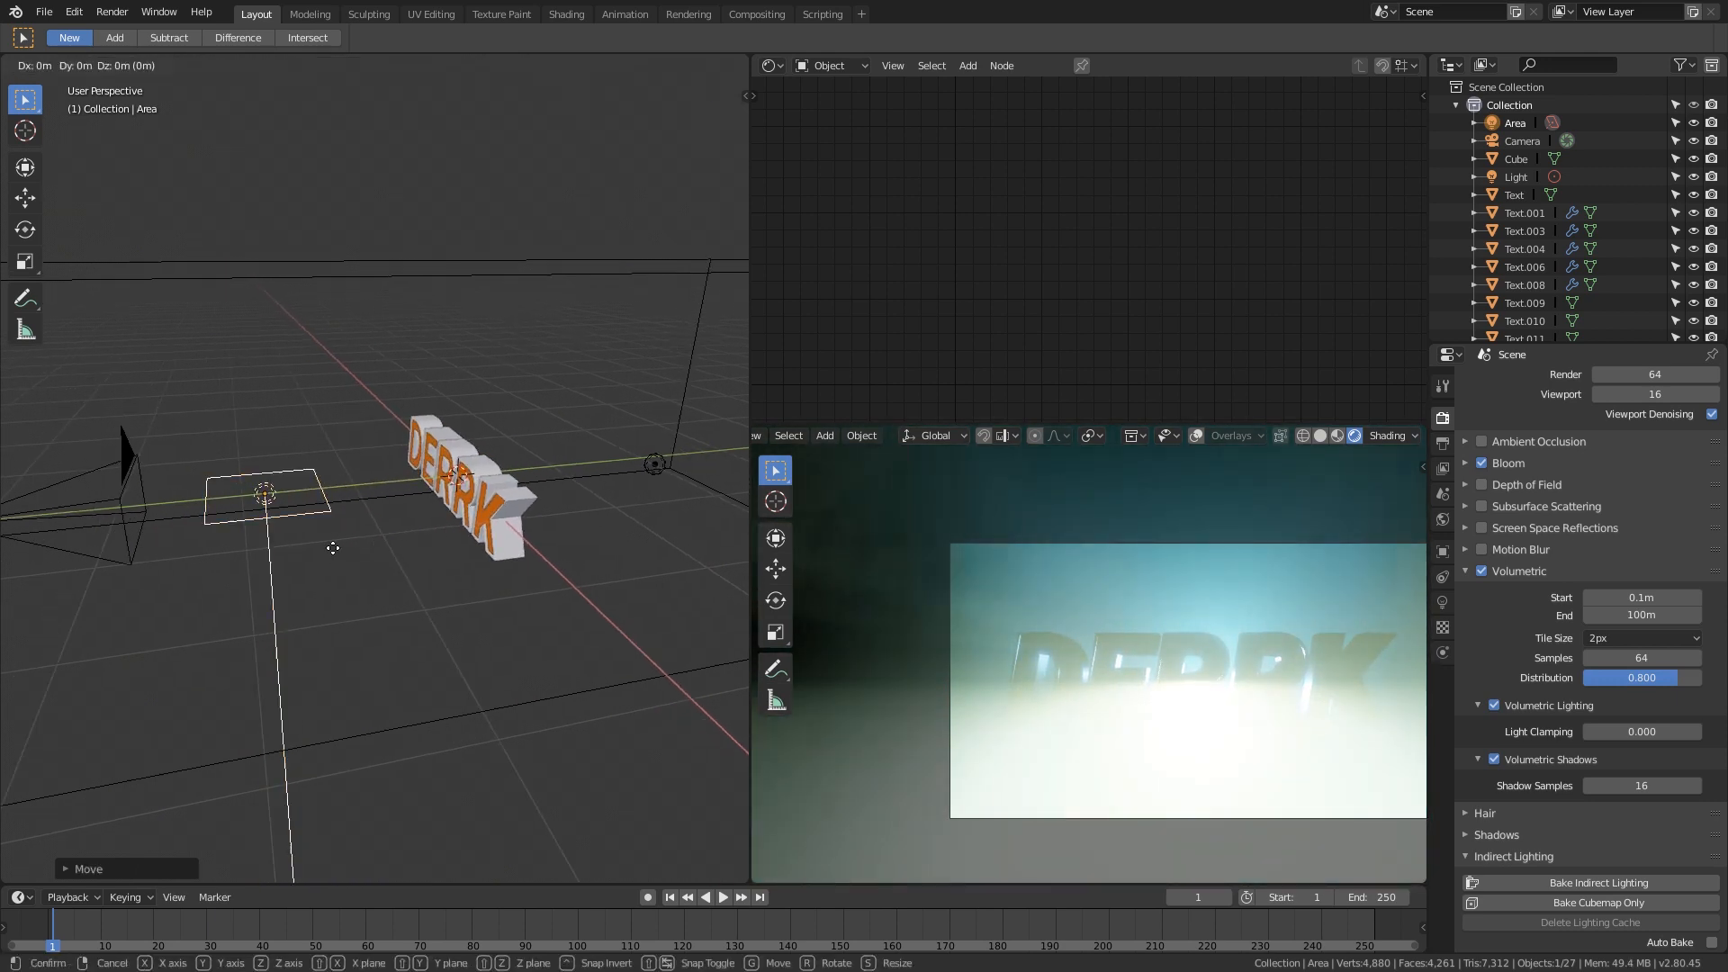
key("z")
left_click(348, 455)
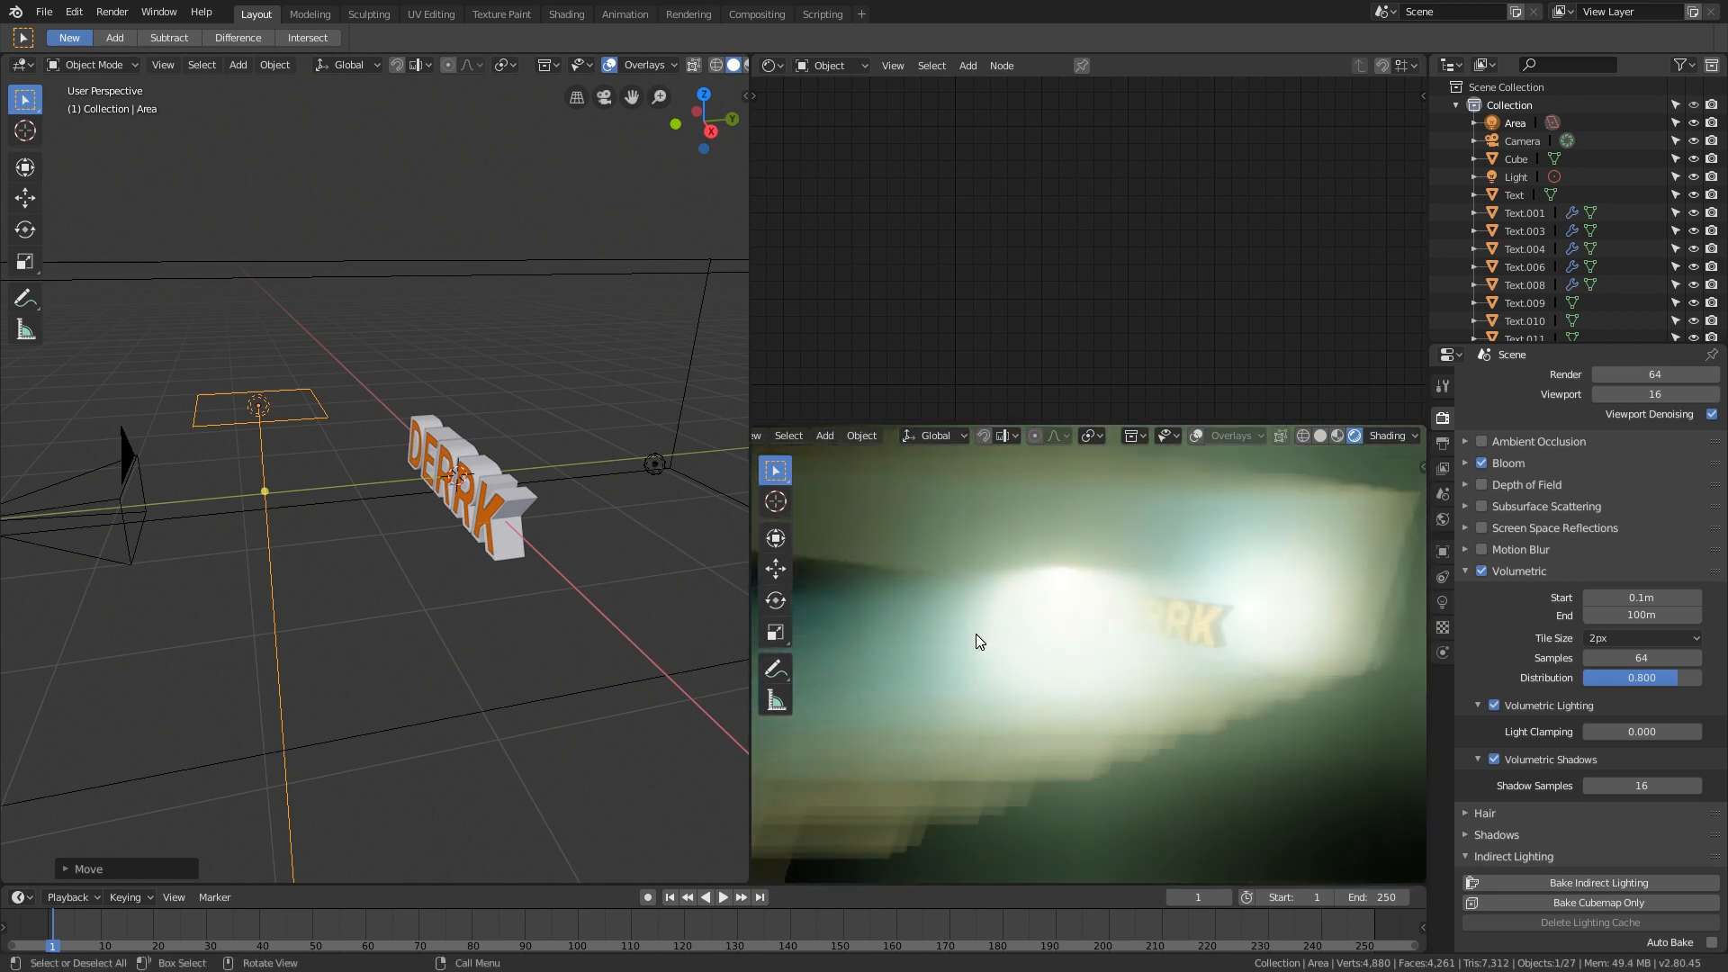
Step: Set the volume cube's Volume Scatter density to 0.010 and its colour to cyan, judging the haze through the camera
left_click(508, 261)
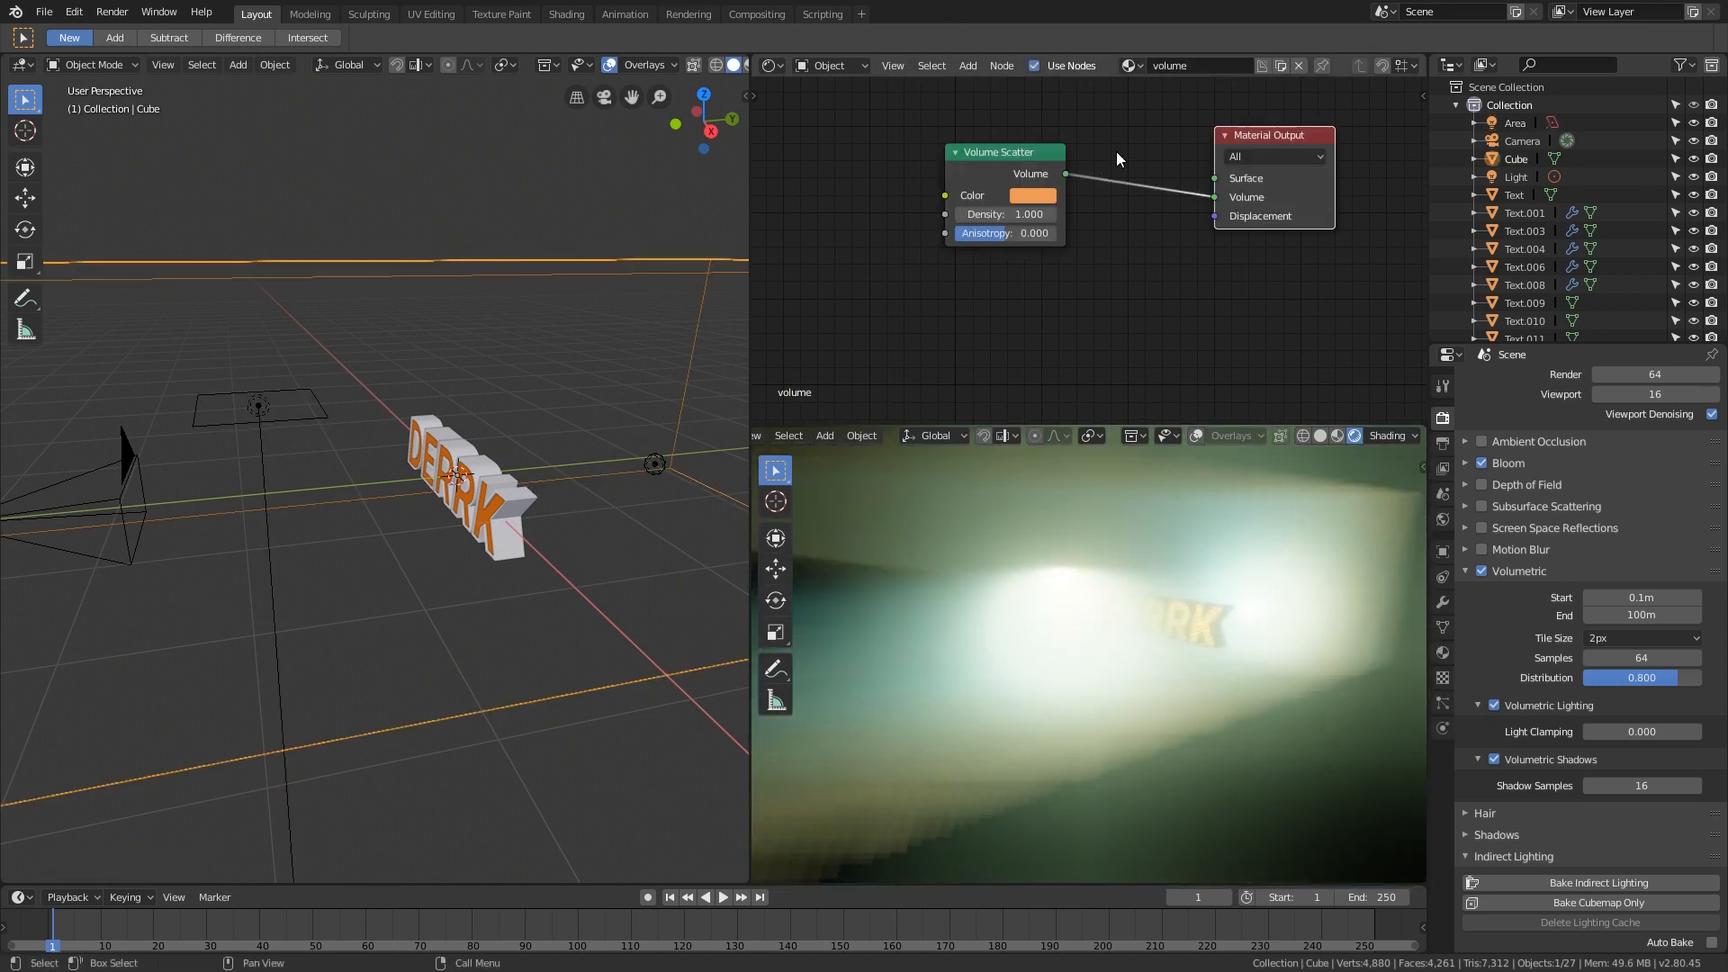
left_click_drag(1024, 215, 974, 215)
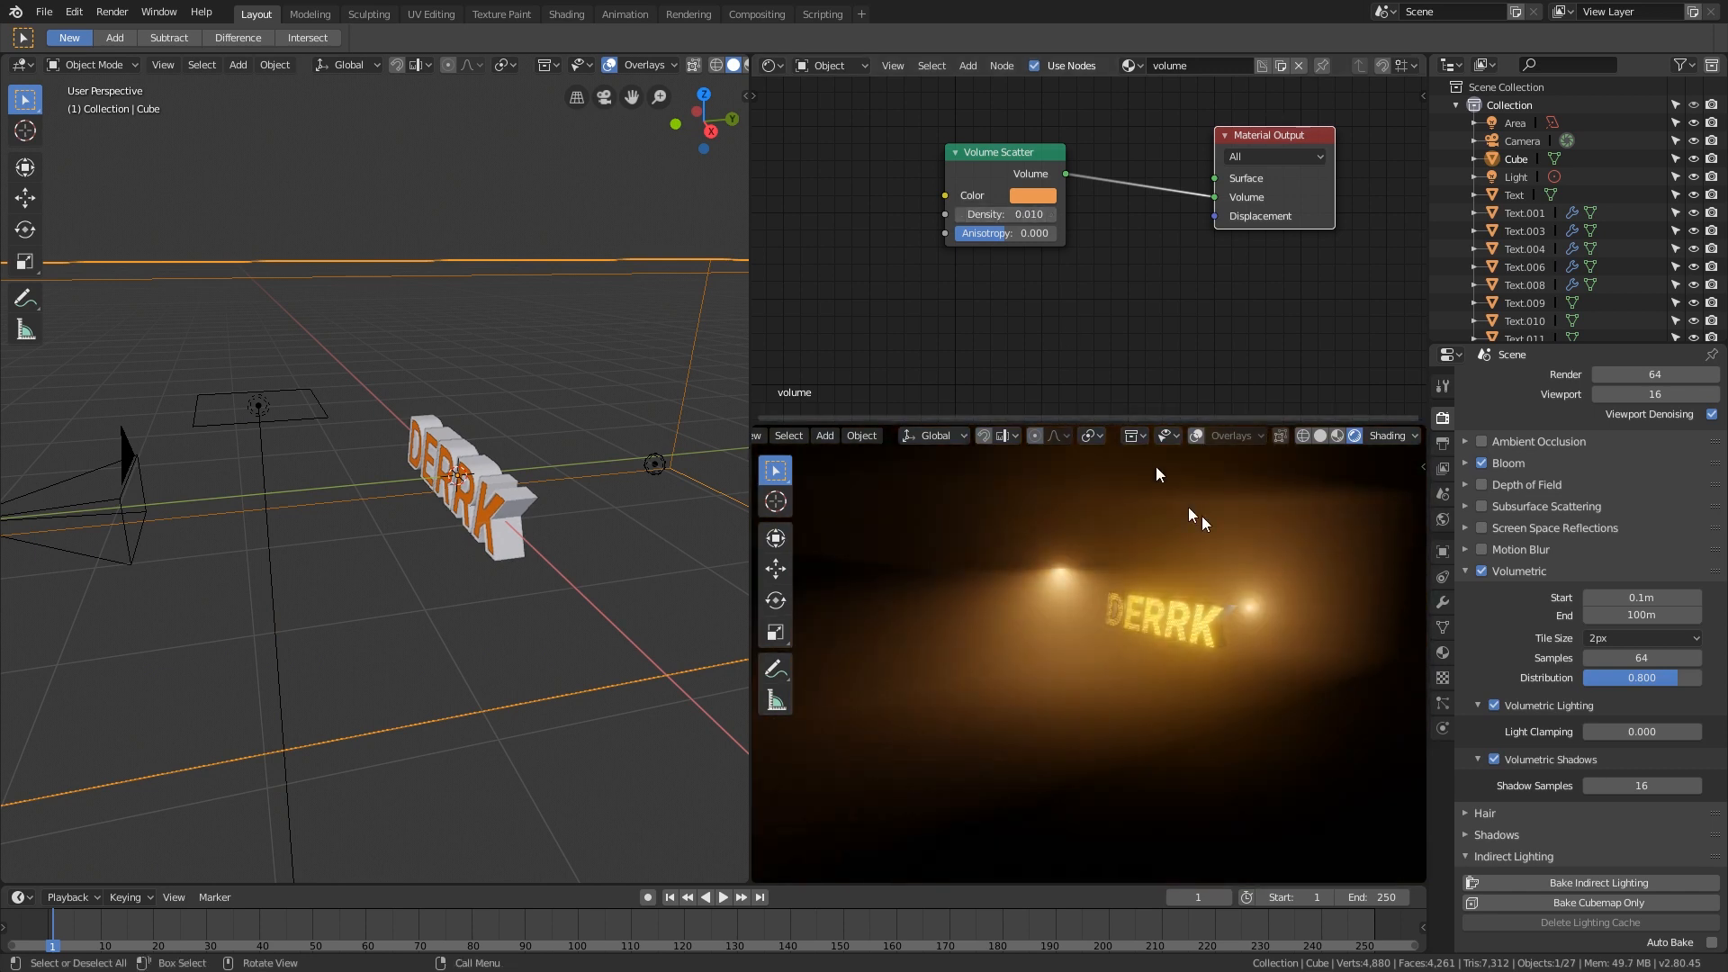
key("KP_0")
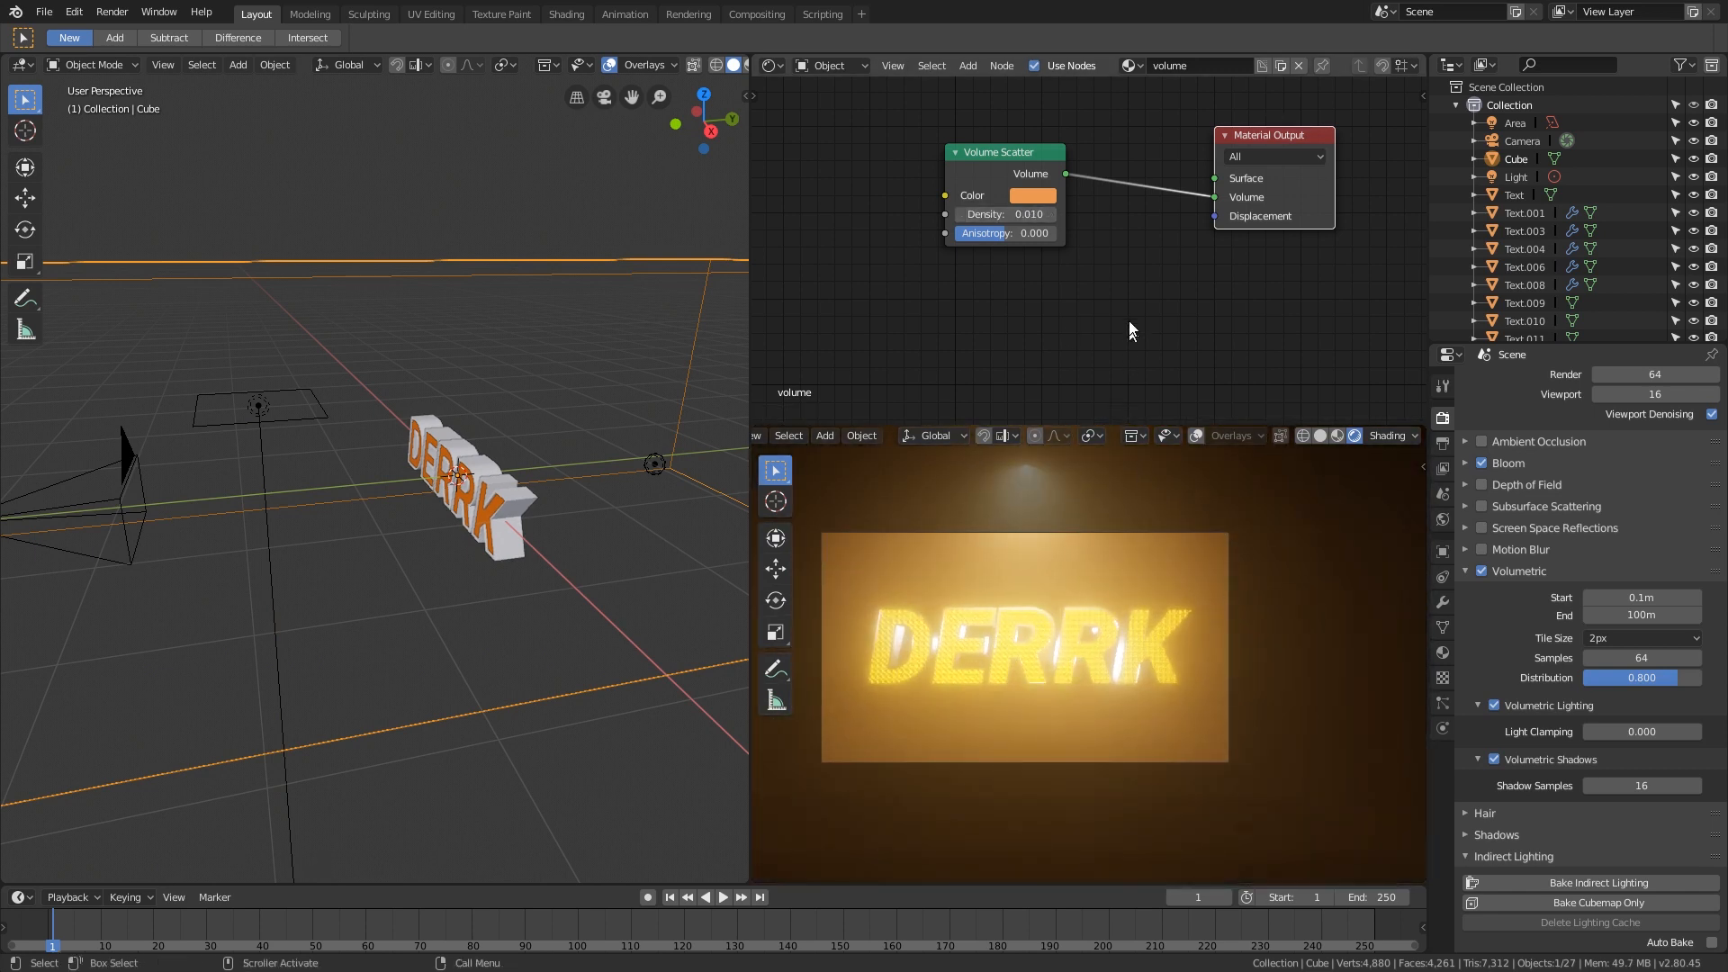
left_click(1027, 192)
left_click_drag(1082, 295, 1080, 223)
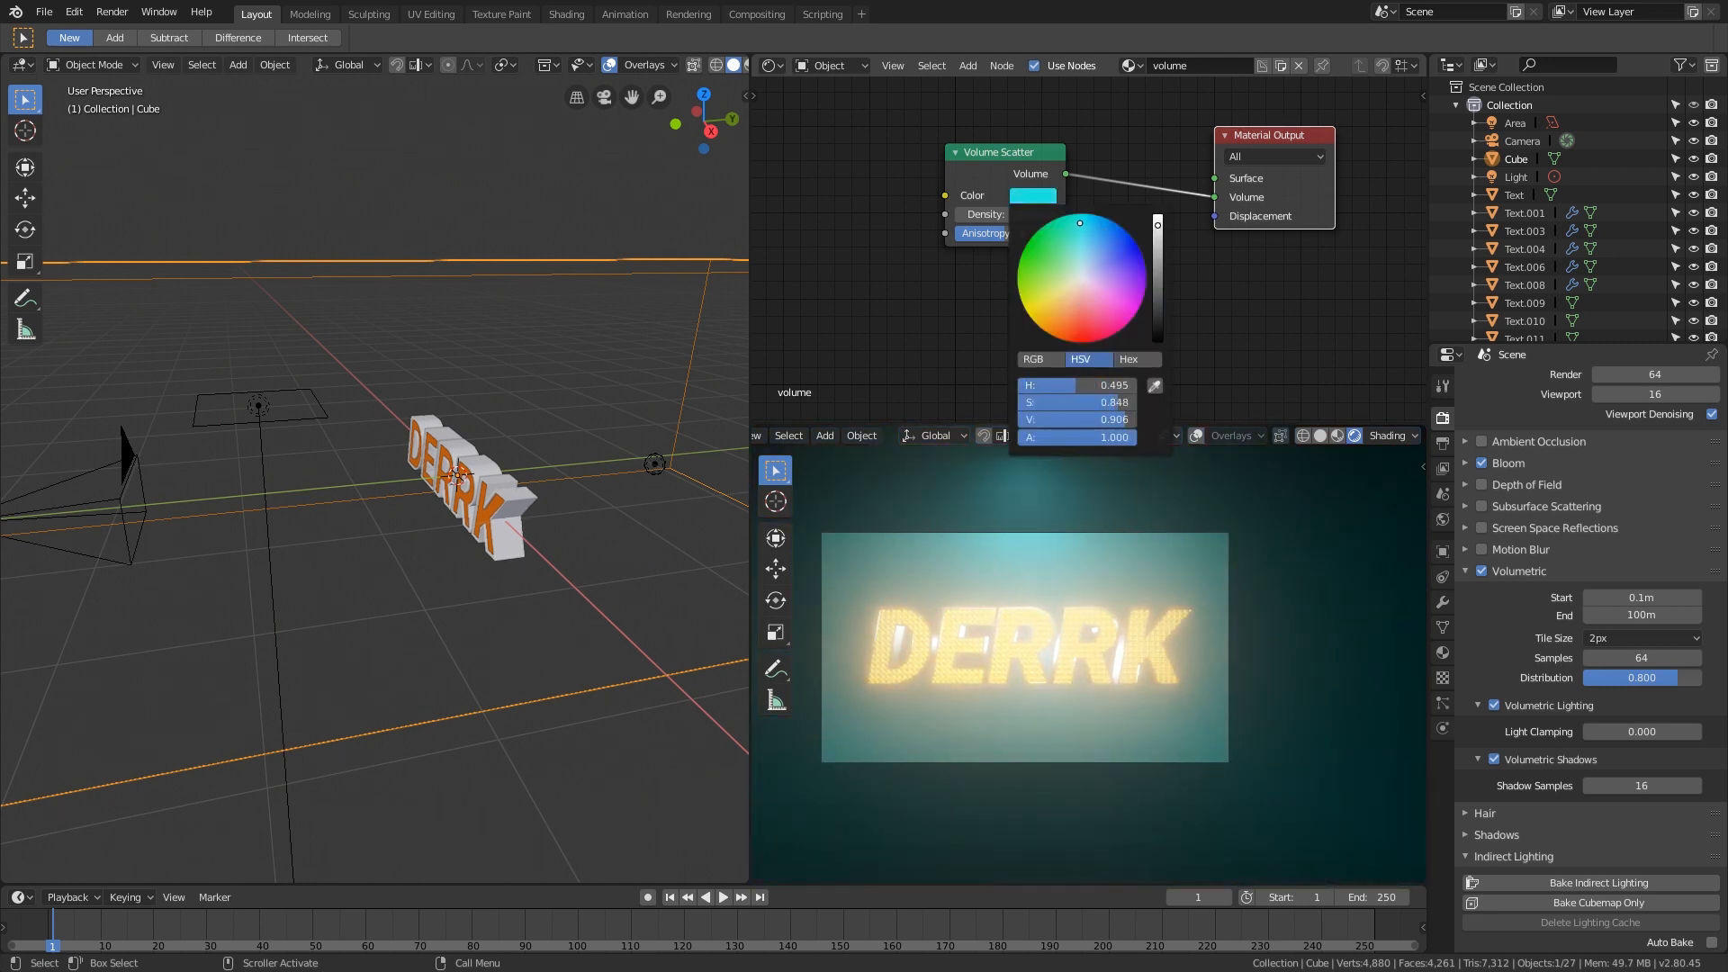
Step: Reduce the area light's power to about 521 mW
scroll(486, 395, "down", 3)
left_click(402, 400)
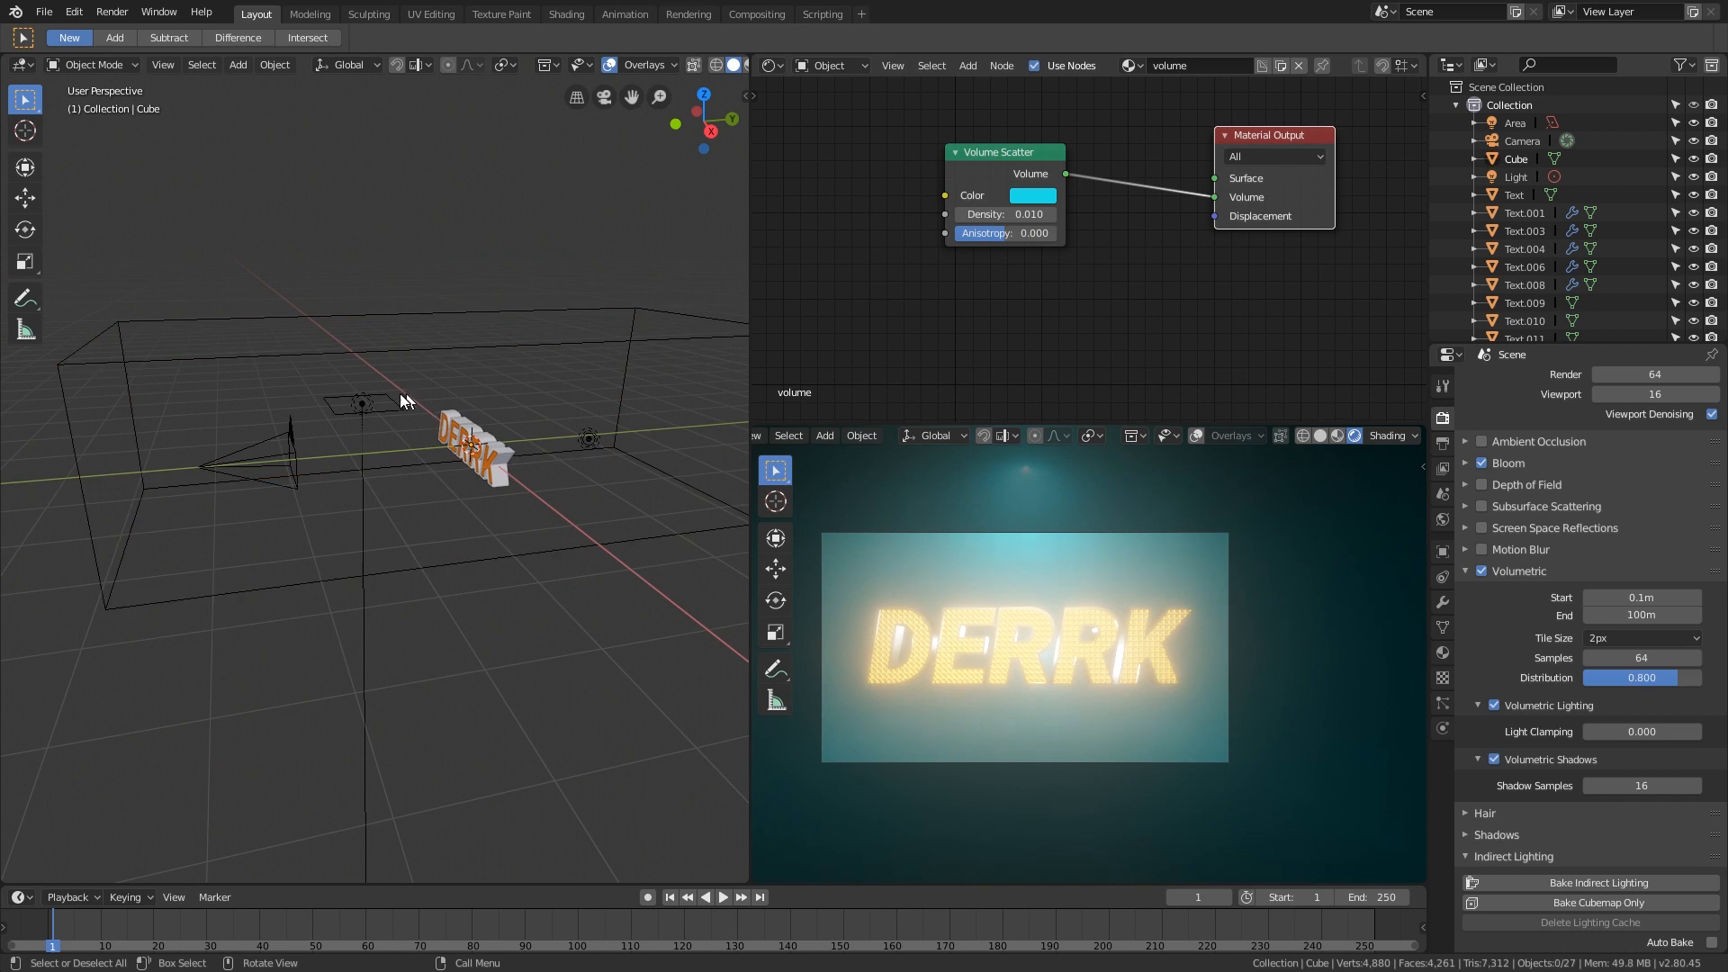
left_click(1443, 602)
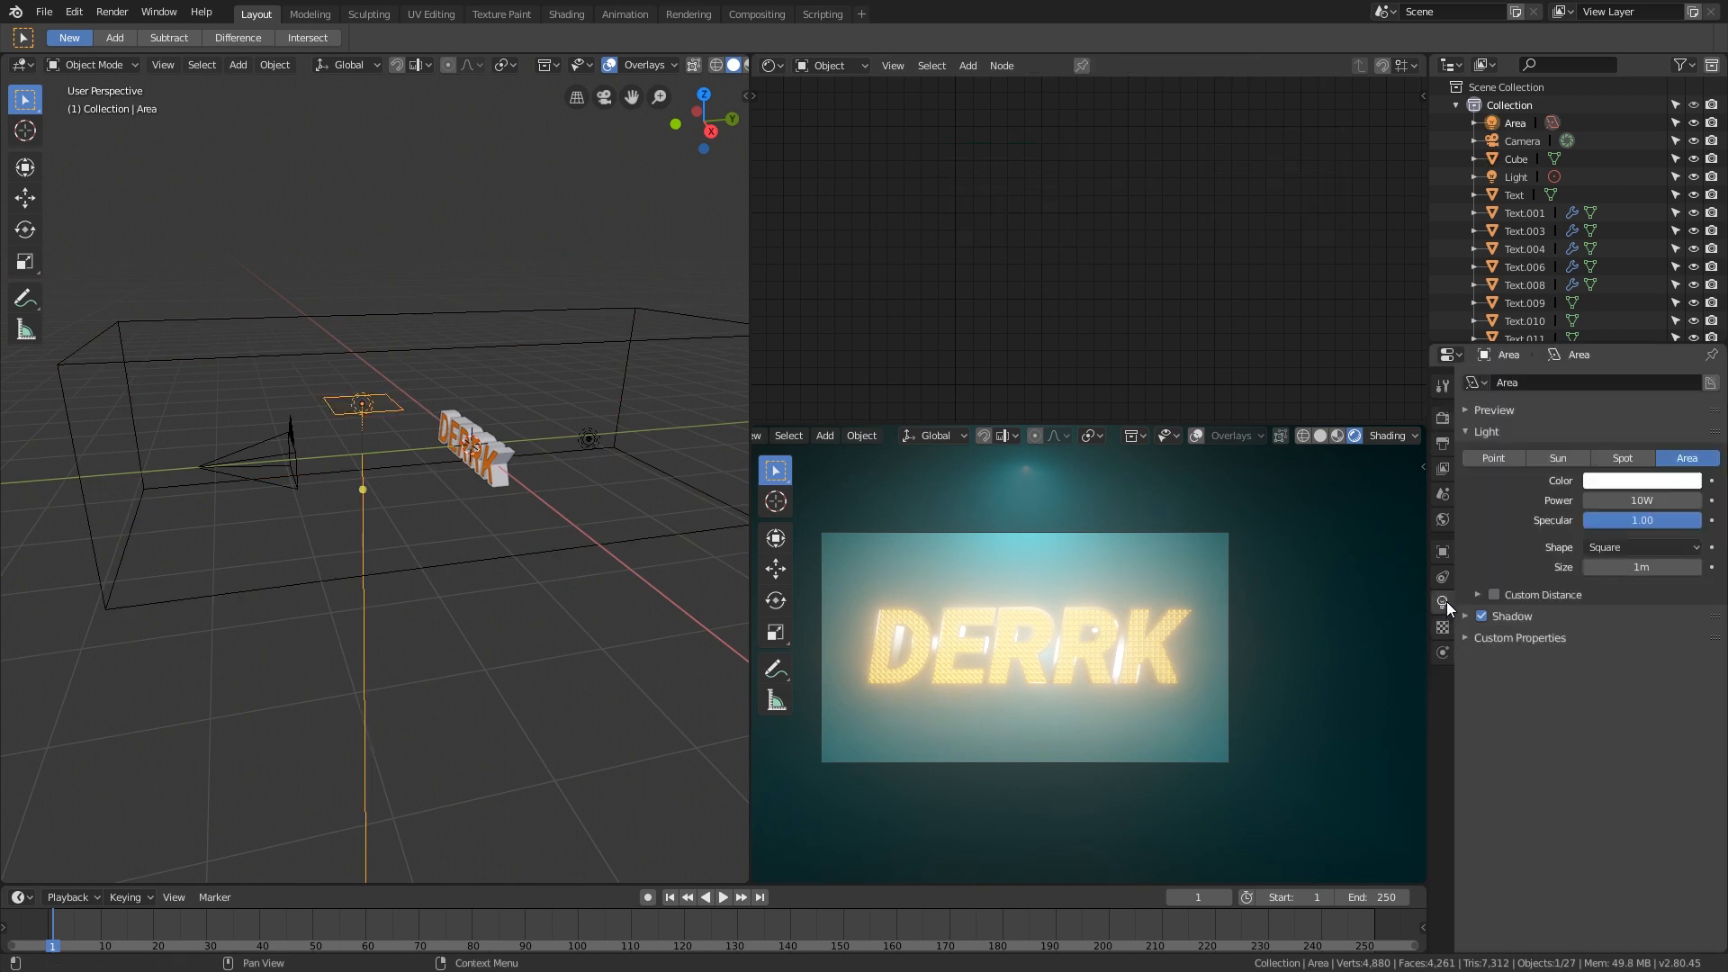
left_click_drag(1666, 501, 1530, 500)
left_click_drag(1641, 500, 1676, 500)
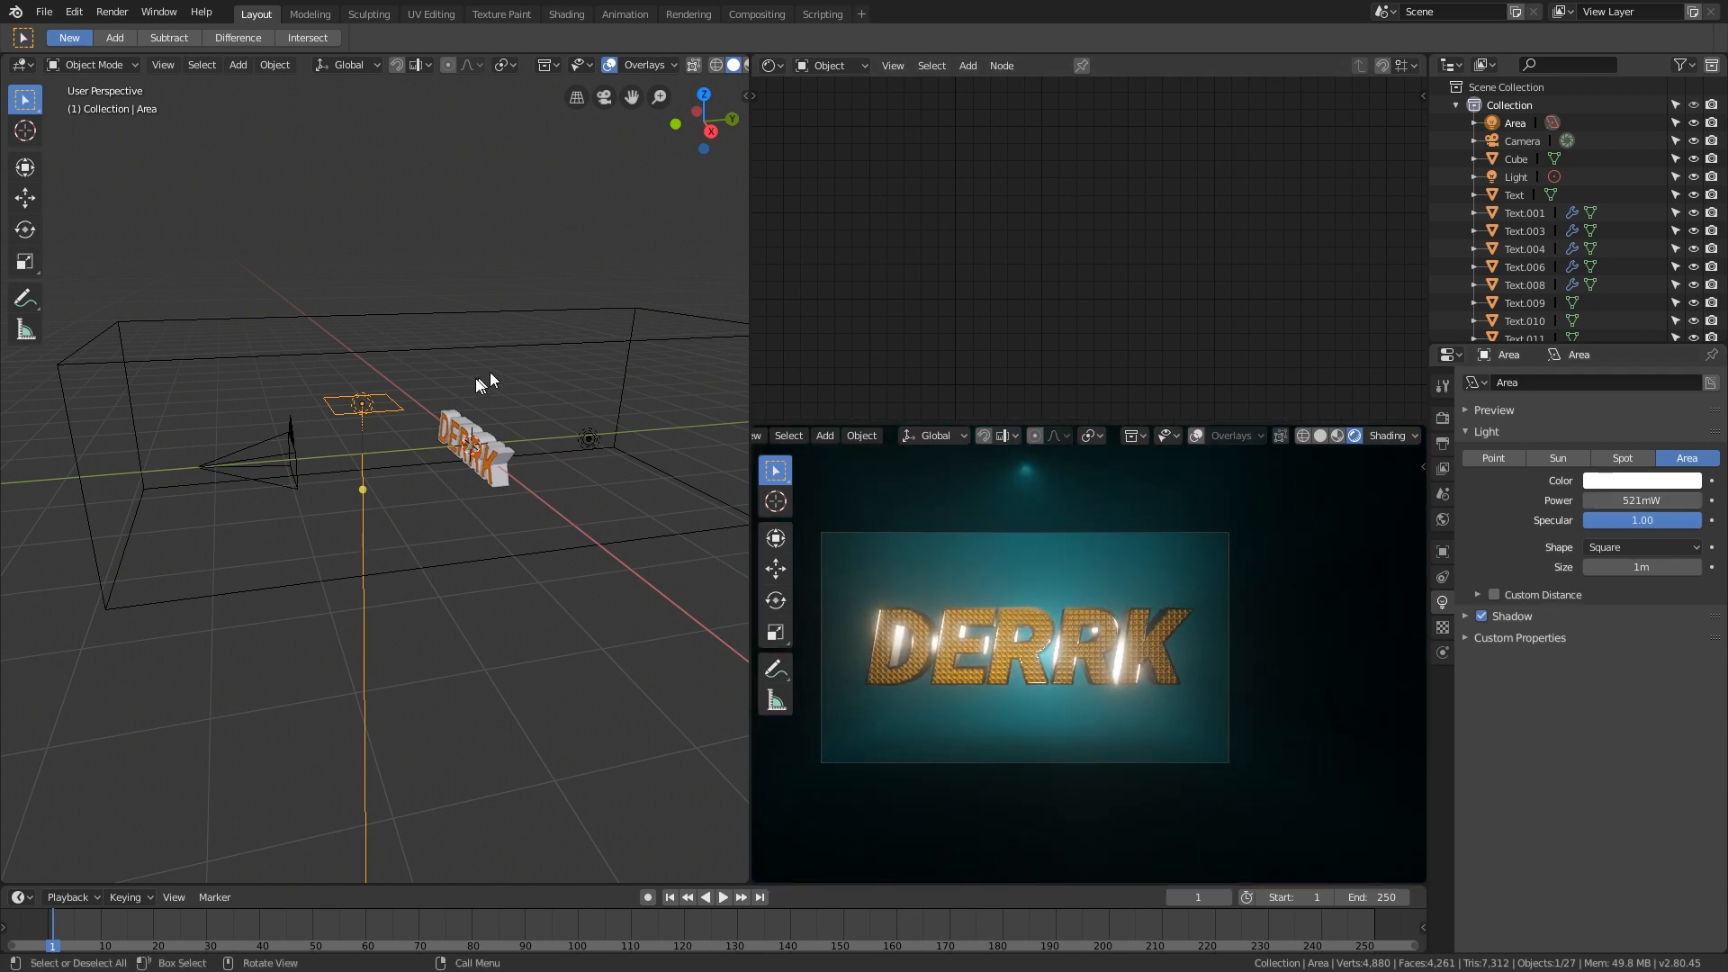
Step: Change the area light's shape to Rectangle and stretch it to about 2.69 m in X by 1.08 m in Y
scroll(509, 445, "down", 2)
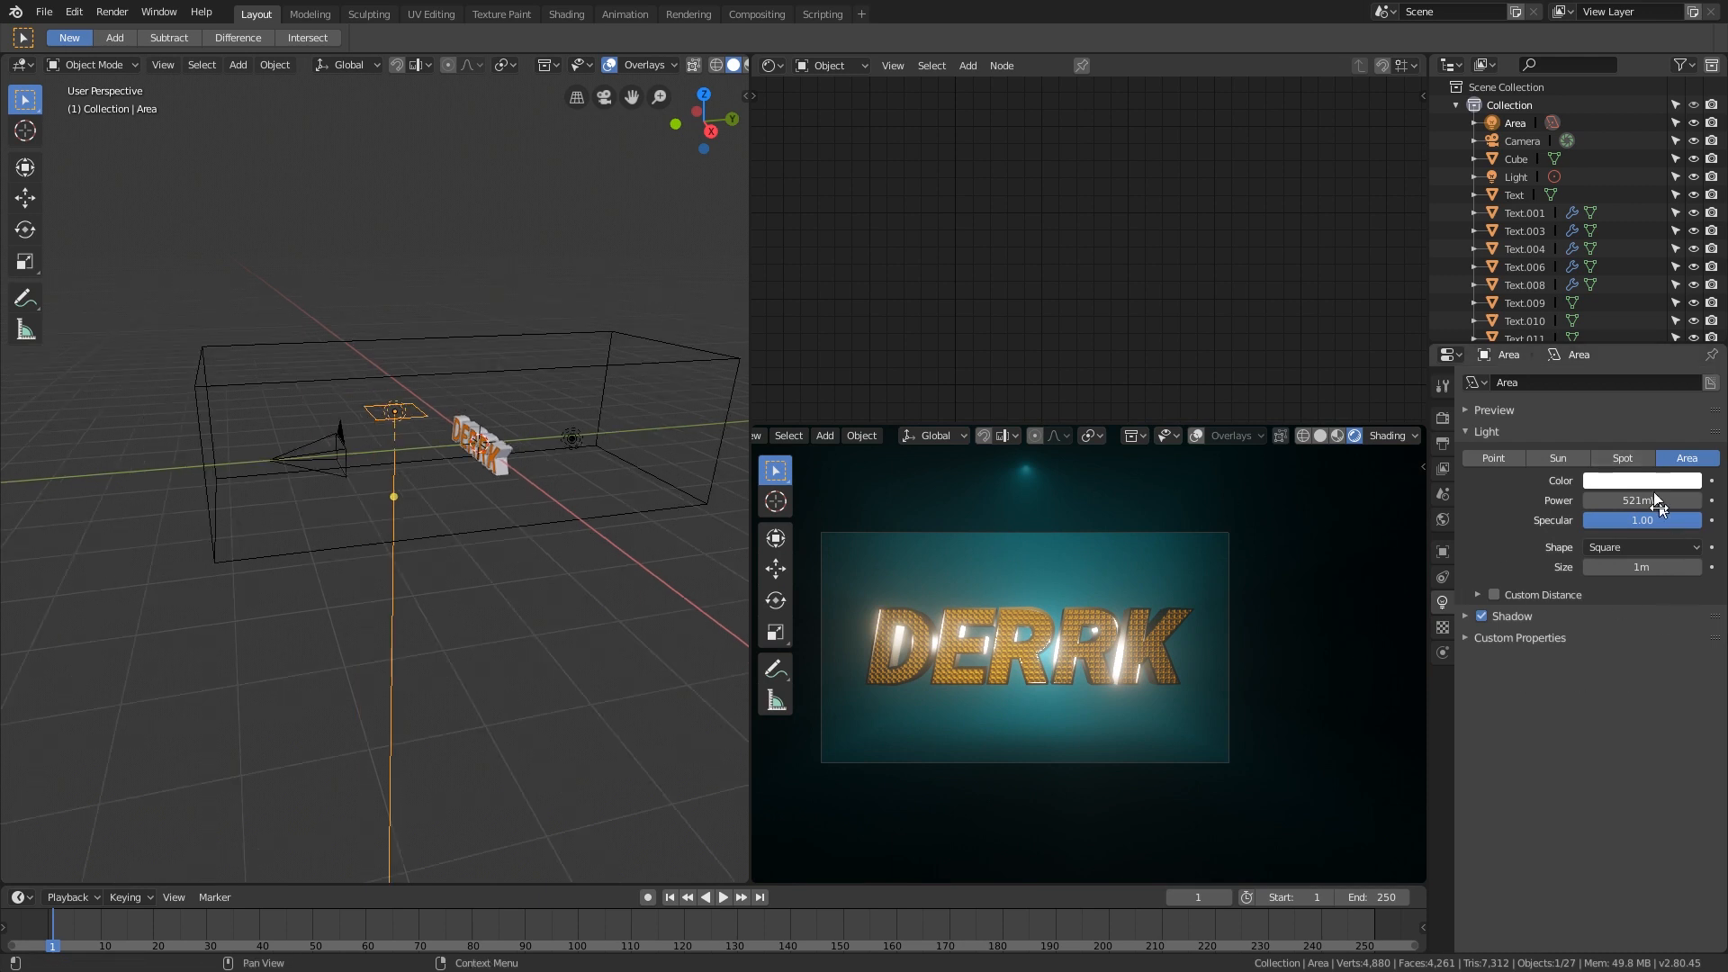
left_click(1670, 551)
left_click(1655, 515)
middle_click_drag(412, 348, 473, 387)
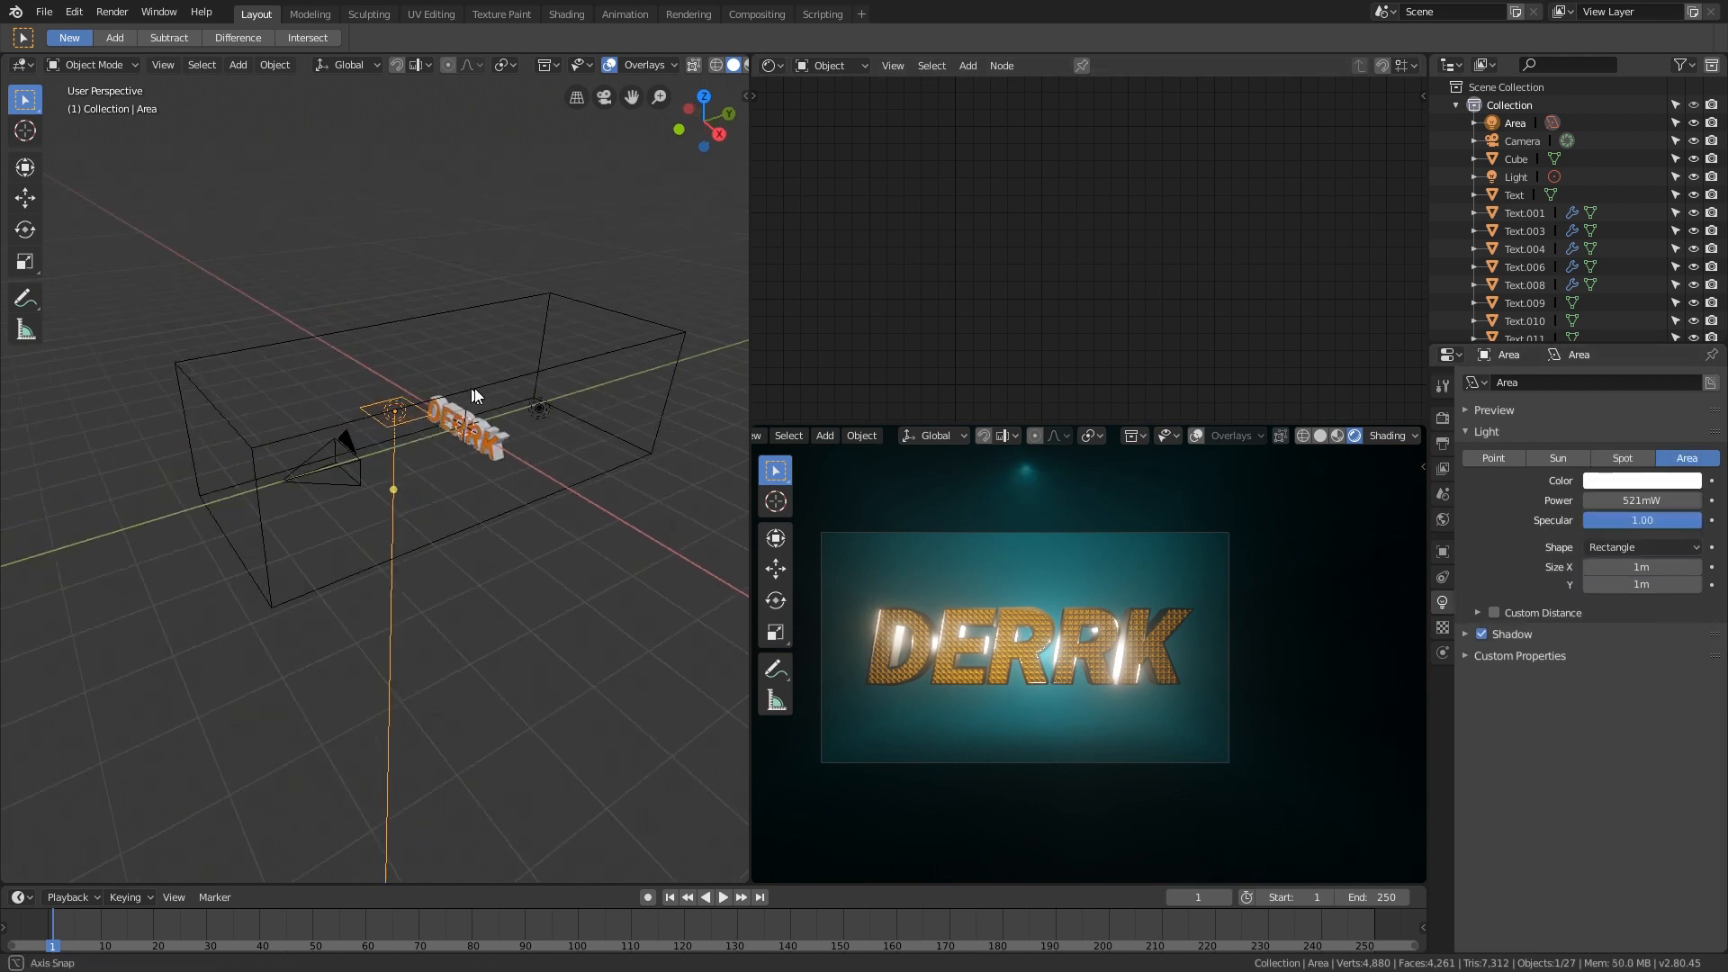
scroll(473, 396, "up", 3)
left_click_drag(396, 413, 511, 480)
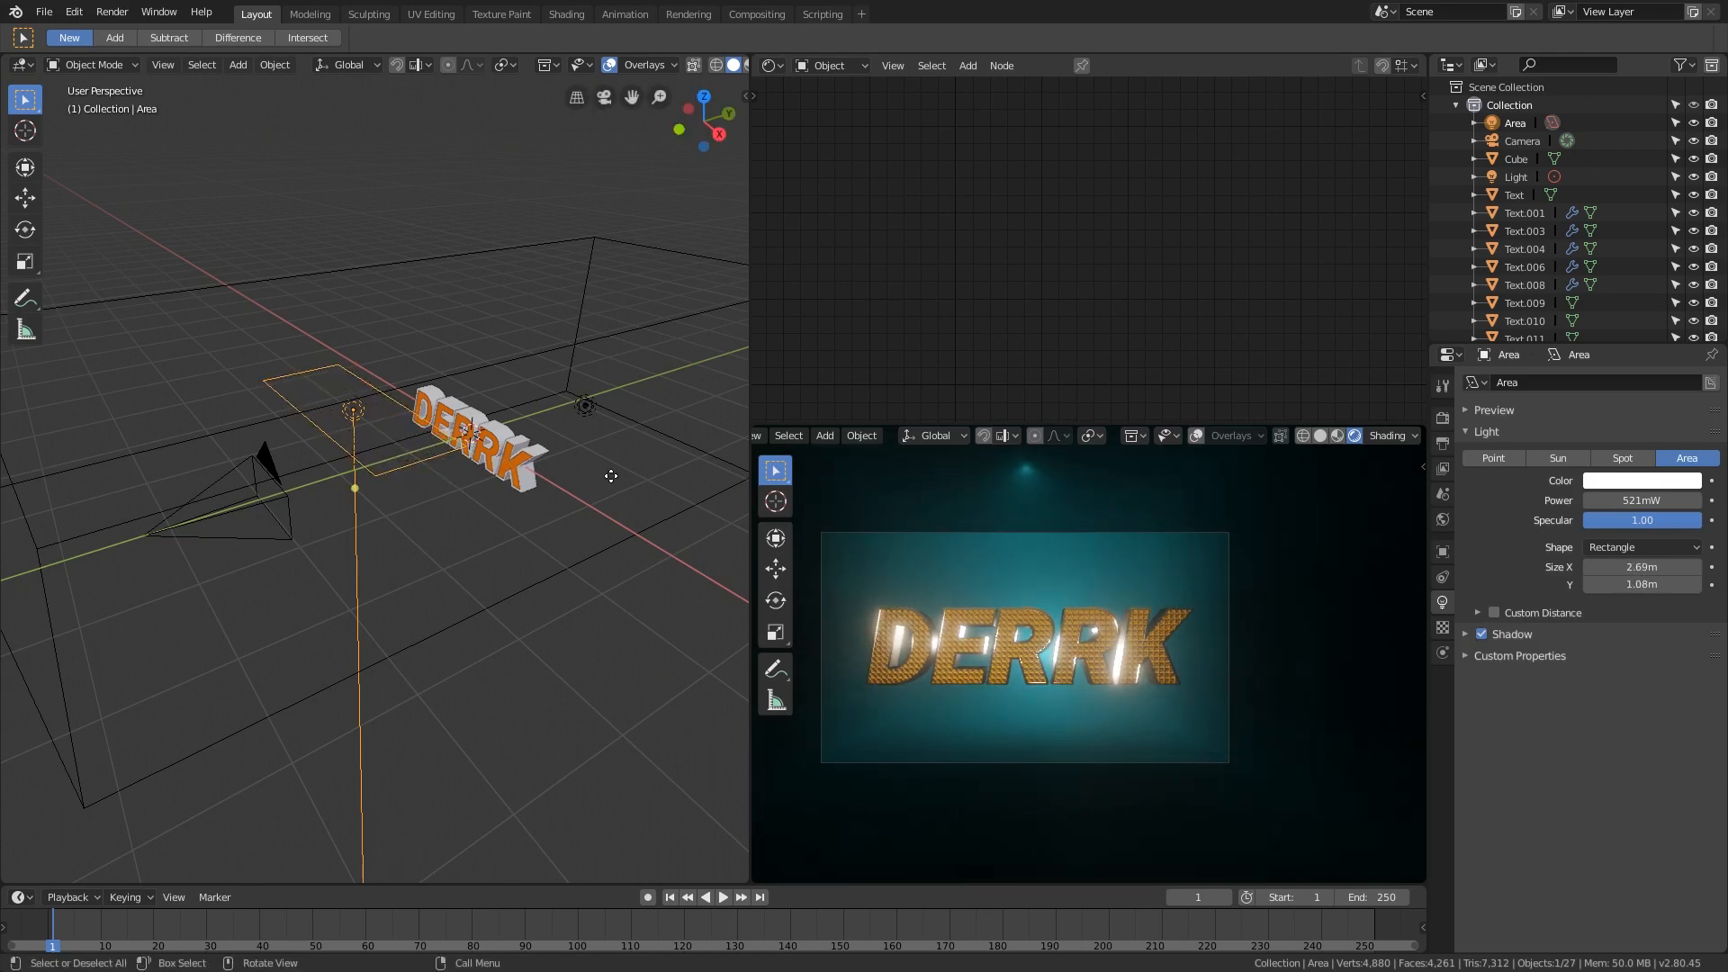
Step: Rotate the area light about 33° around the X axis so it is aimed toward the title
middle_click_drag(611, 476, 586, 471)
key("r")
key("x")
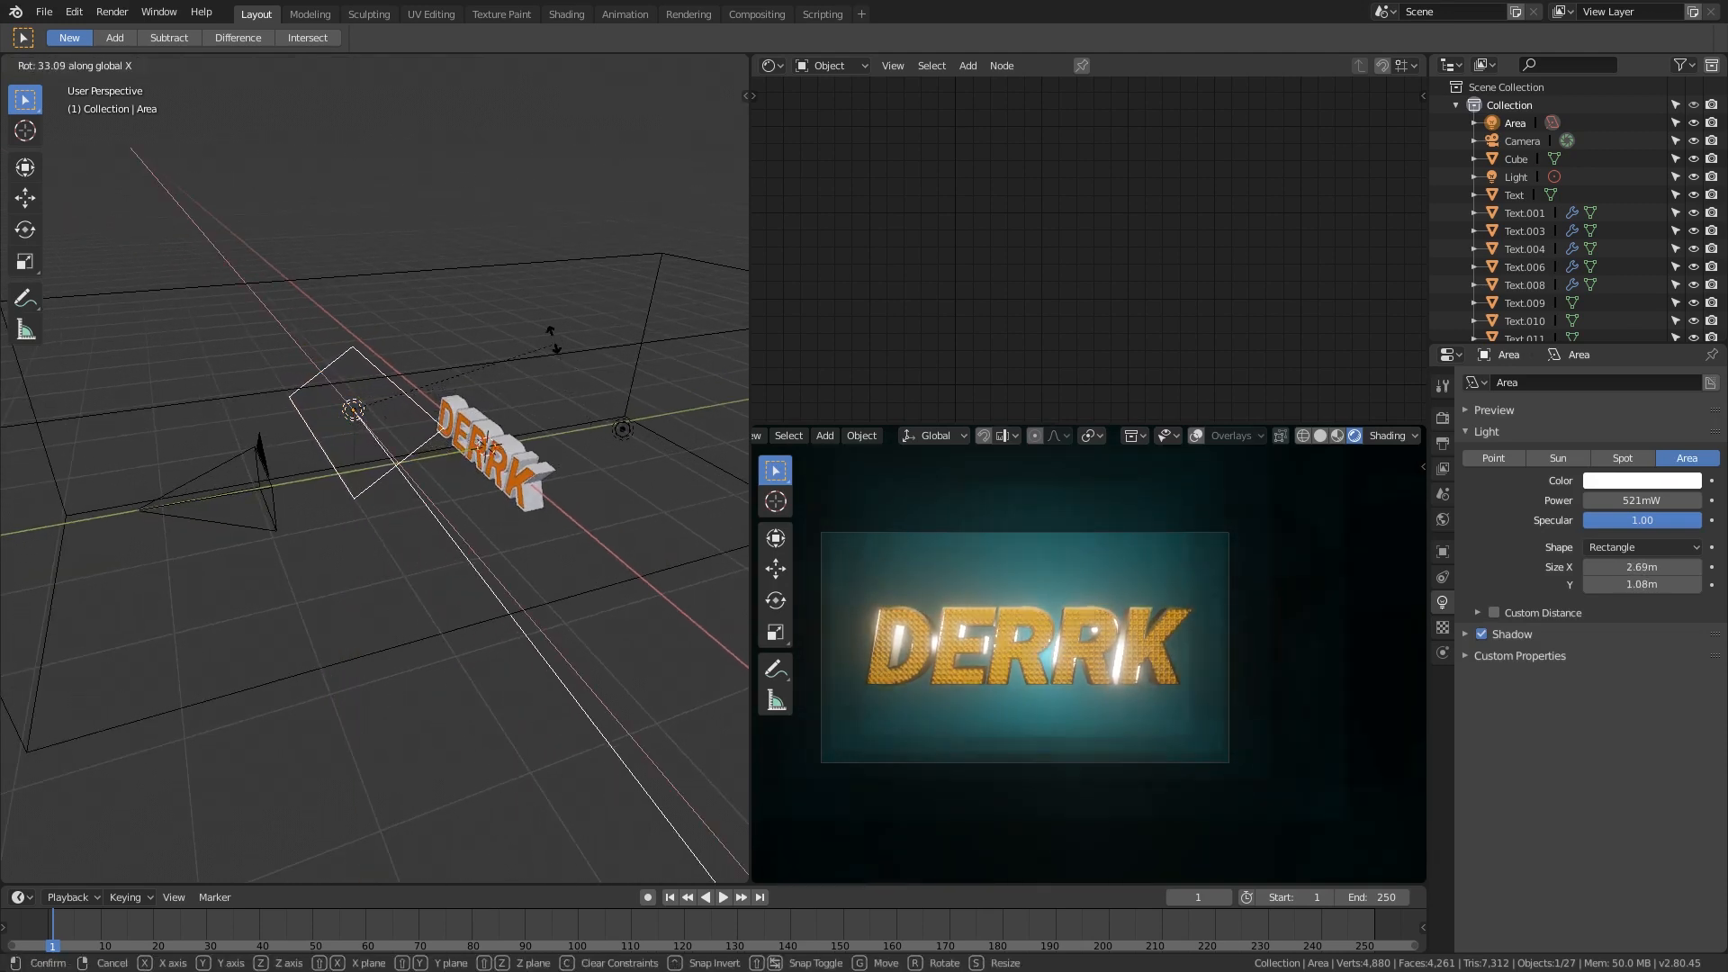
left_click(548, 332)
Step: Shift the area light about 0.08 m along negative Y, toward the camera, and check its angle to the letters from several sides
key("g")
right_click(556, 334)
middle_click_drag(556, 334, 499, 387)
key("g")
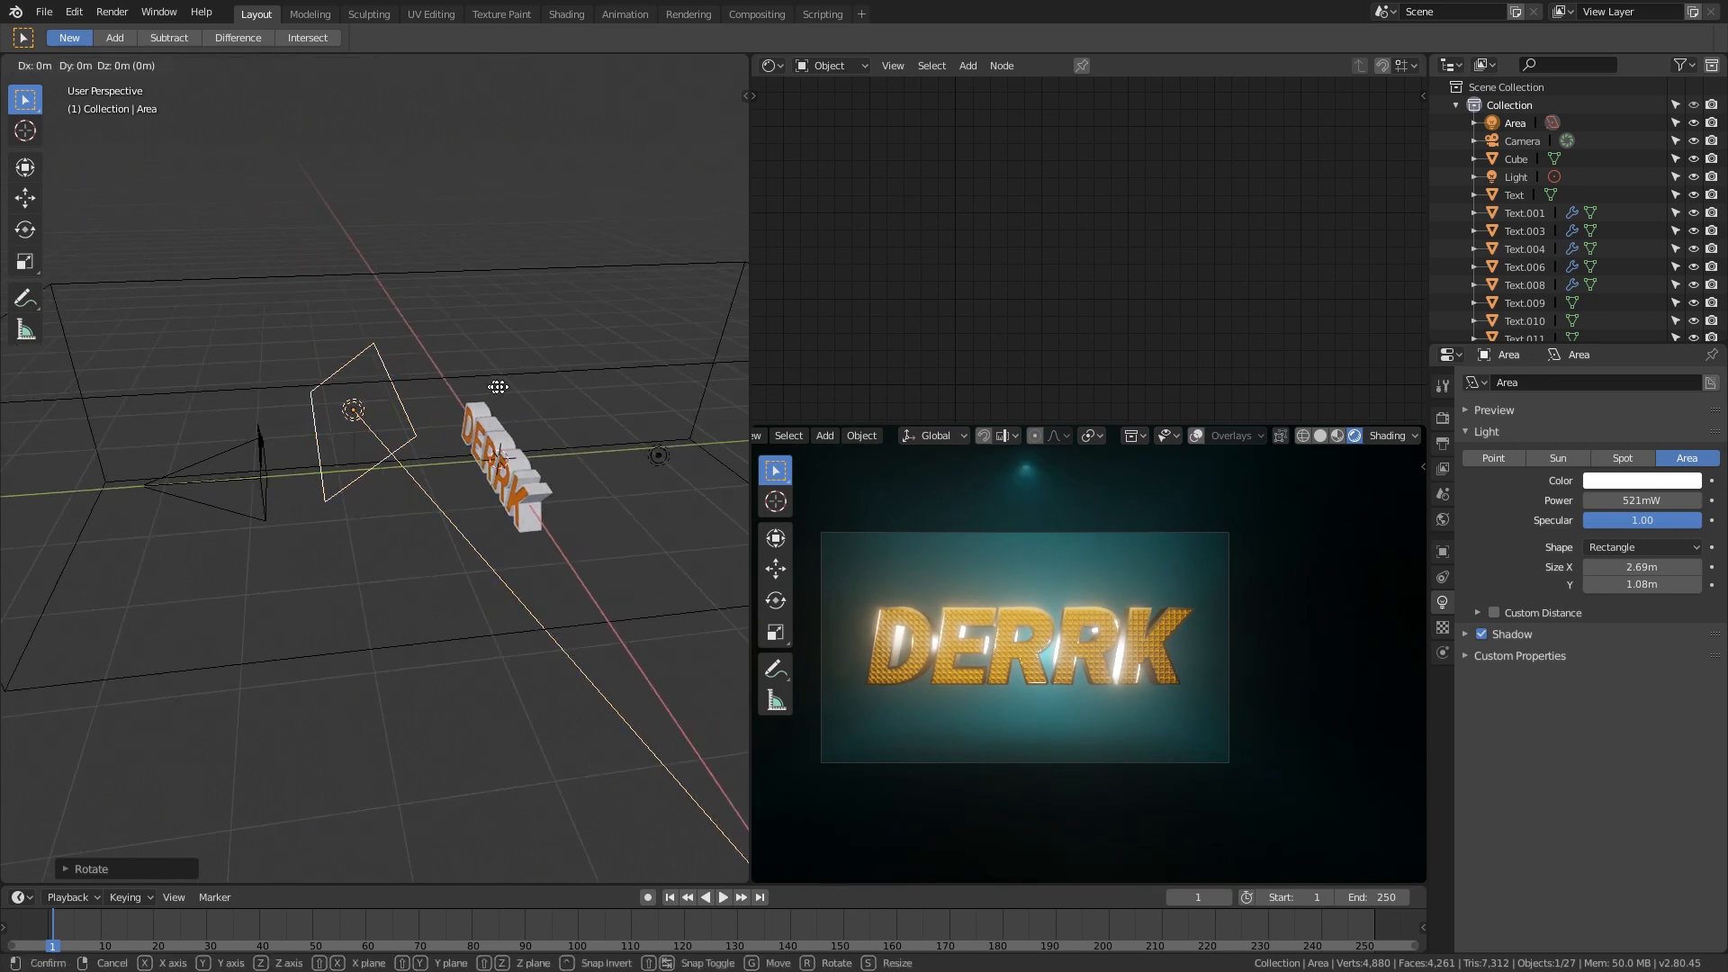
key("y")
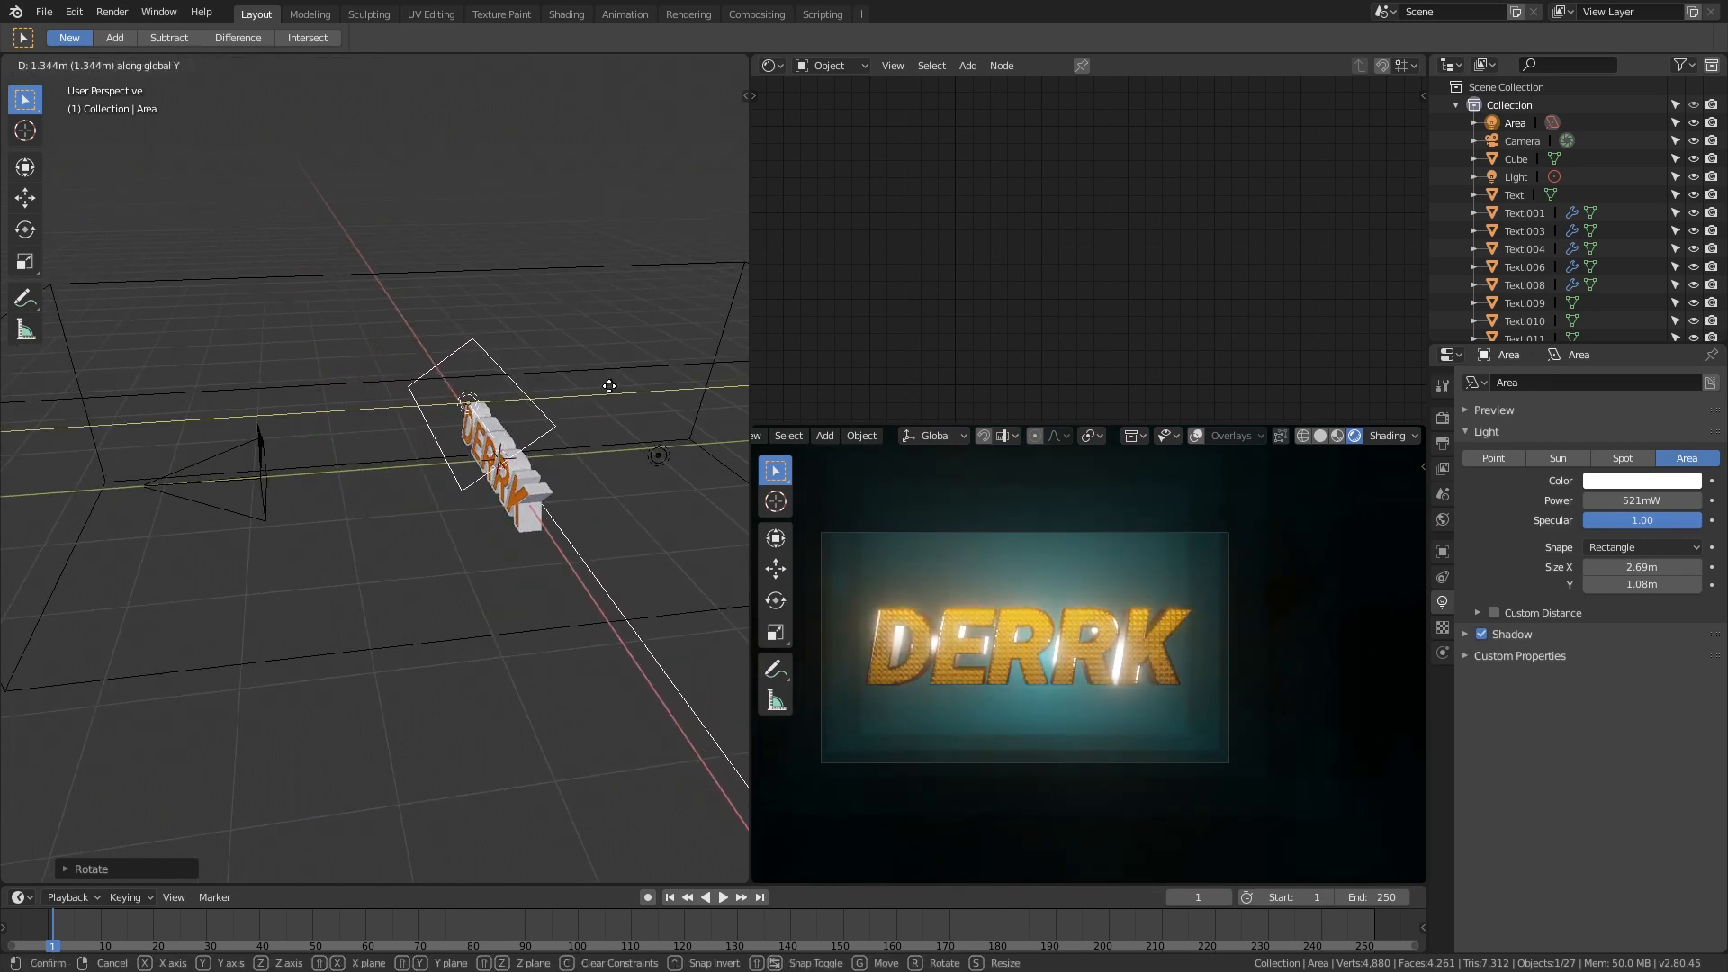
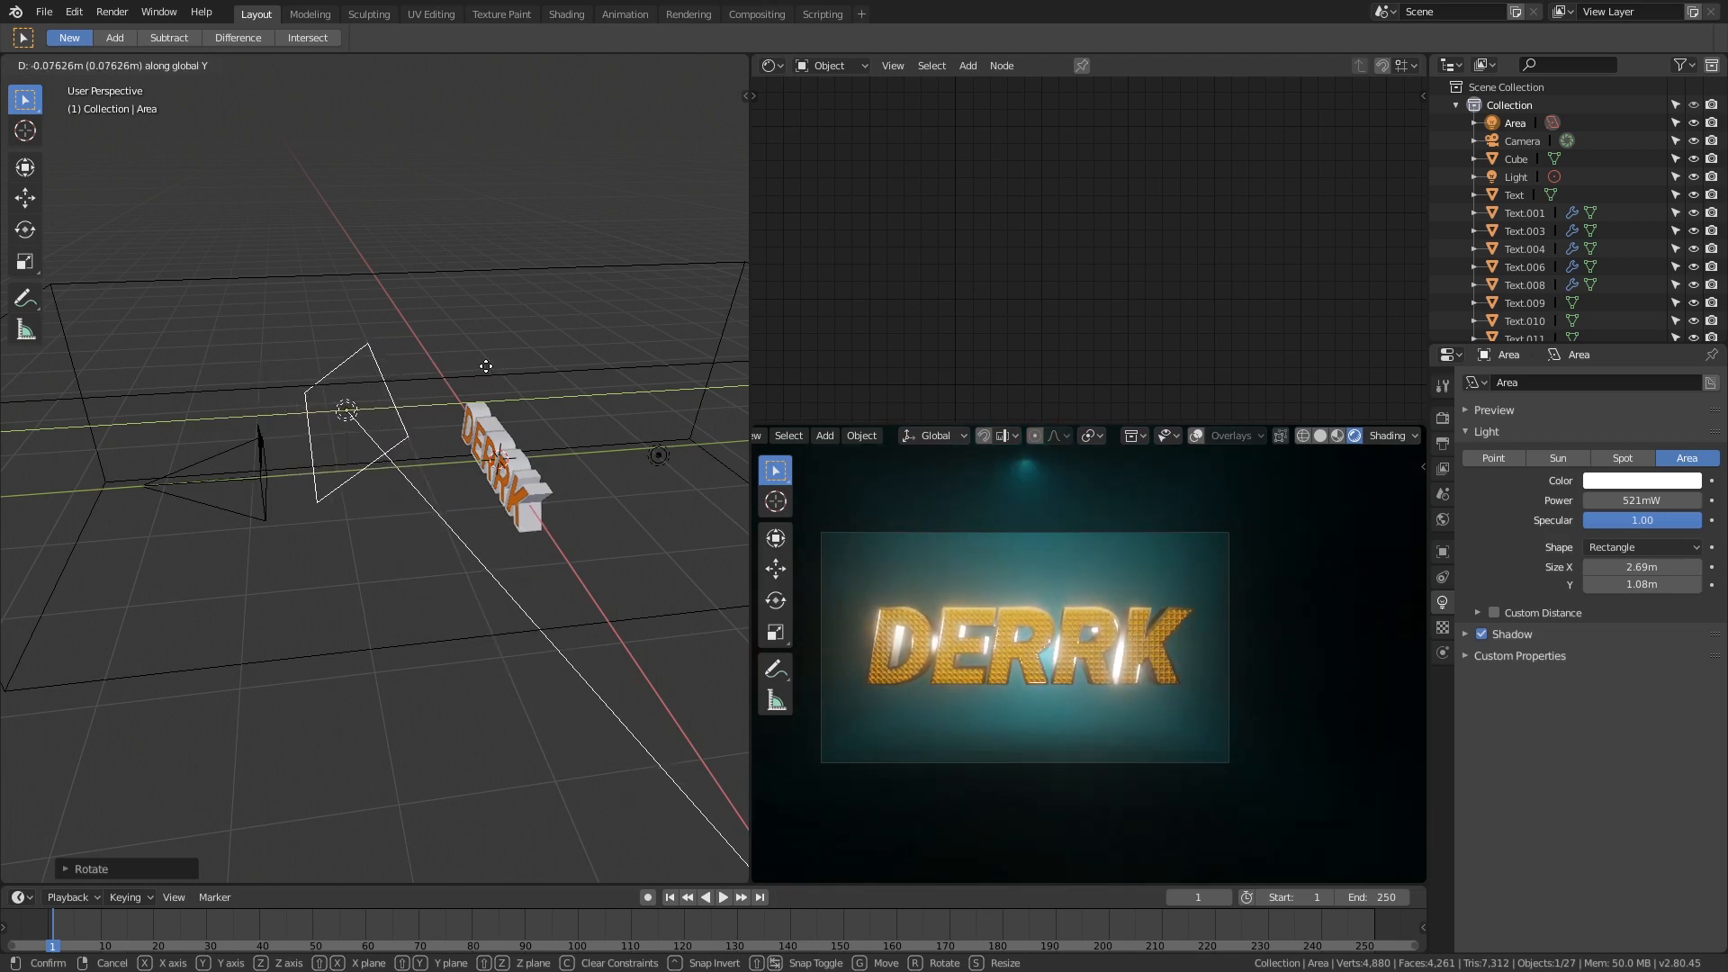
left_click(486, 366)
mouse_move(1641, 501)
left_mouse_down()
mouse_move(1620, 501)
mouse_move(1664, 501)
mouse_move(1615, 500)
mouse_move(1678, 501)
mouse_move(1660, 496)
left_mouse_up()
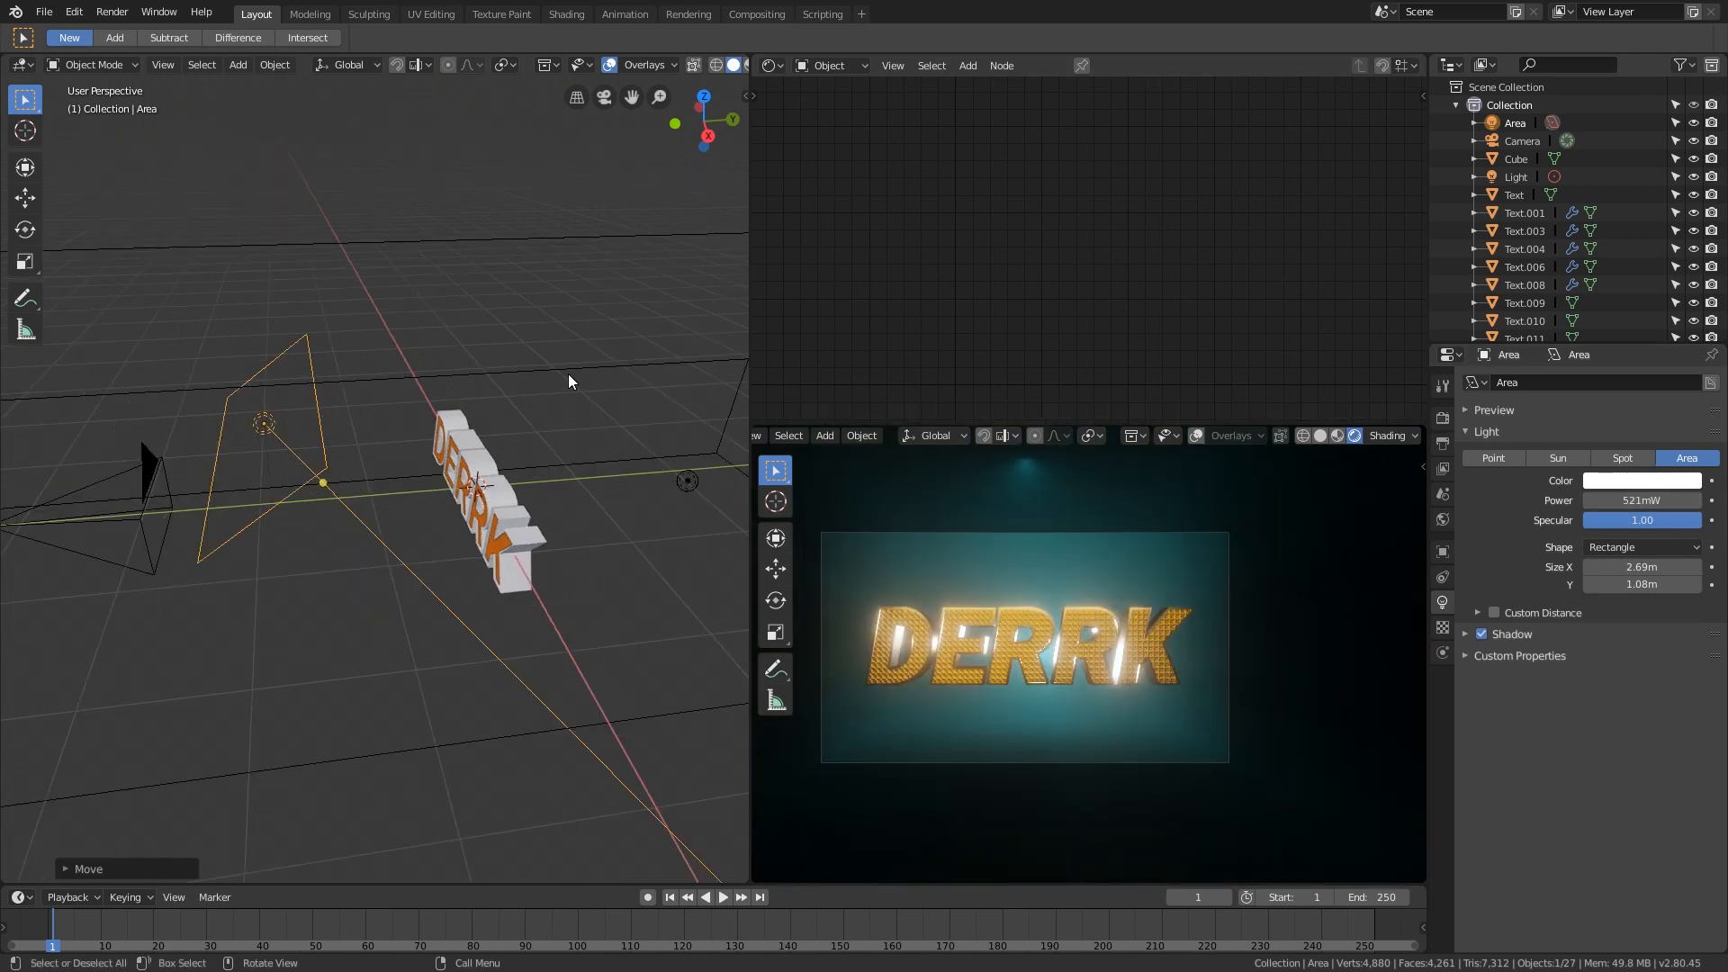
middle_click_drag(540, 467, 569, 430)
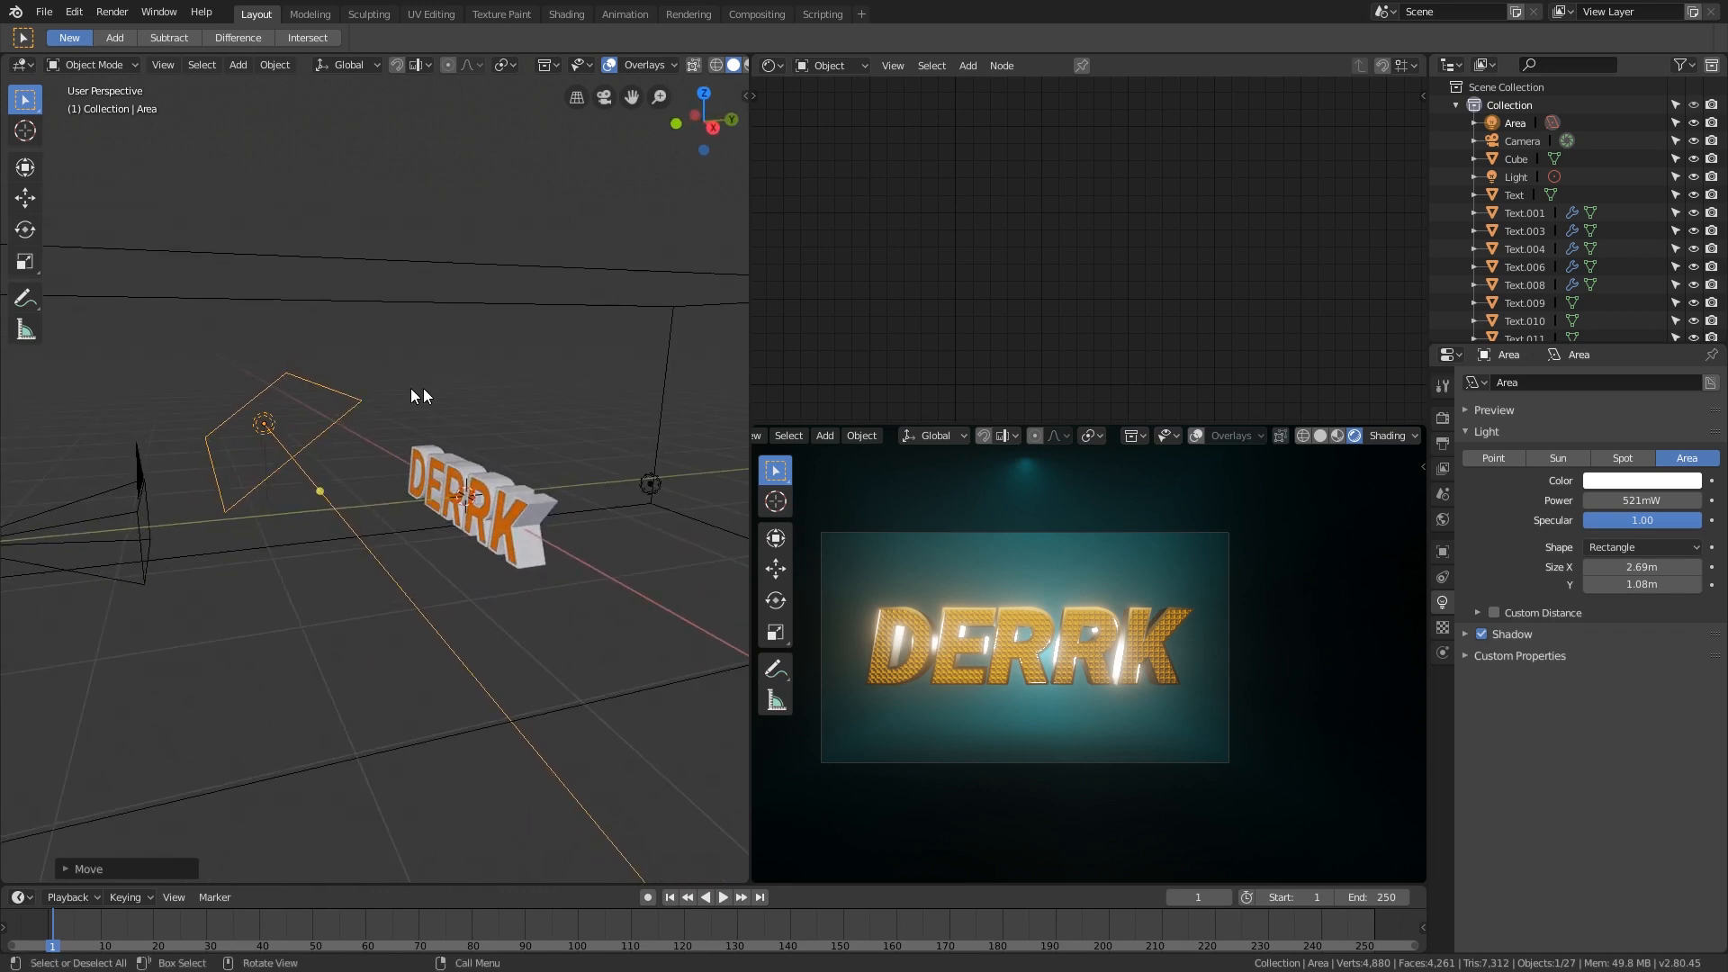
middle_click_drag(541, 487, 503, 471)
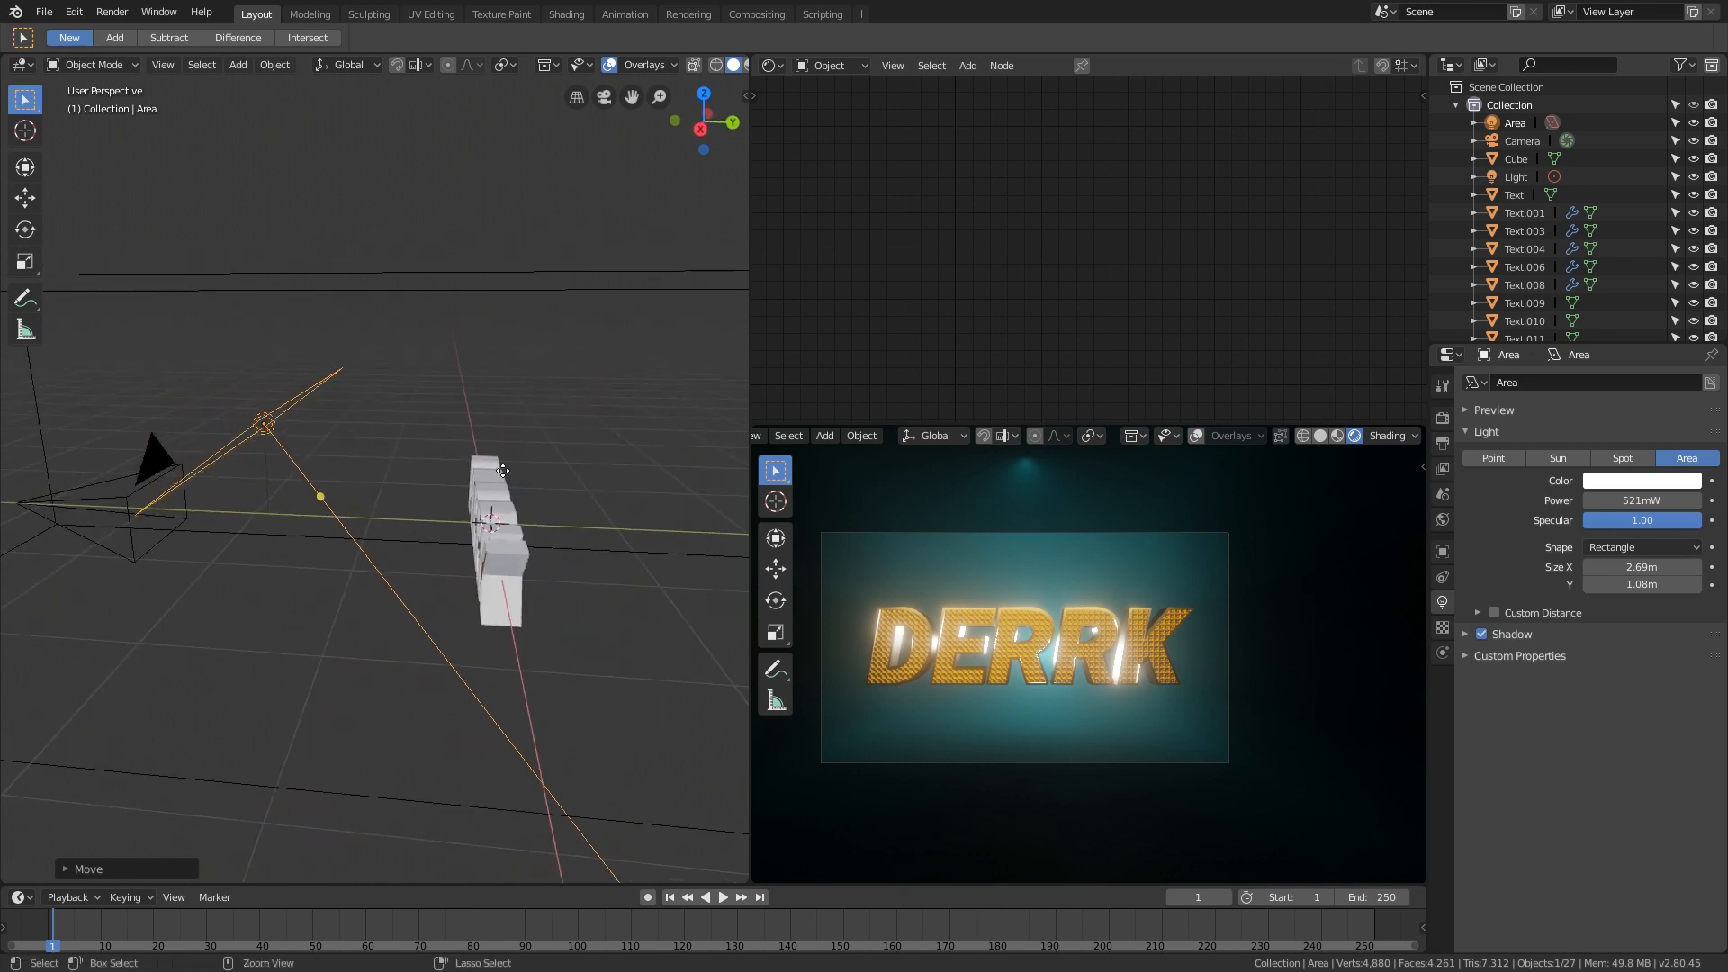
Step: Save the scene over the existing file 026_movietitle2.blend
key("ctrl+s")
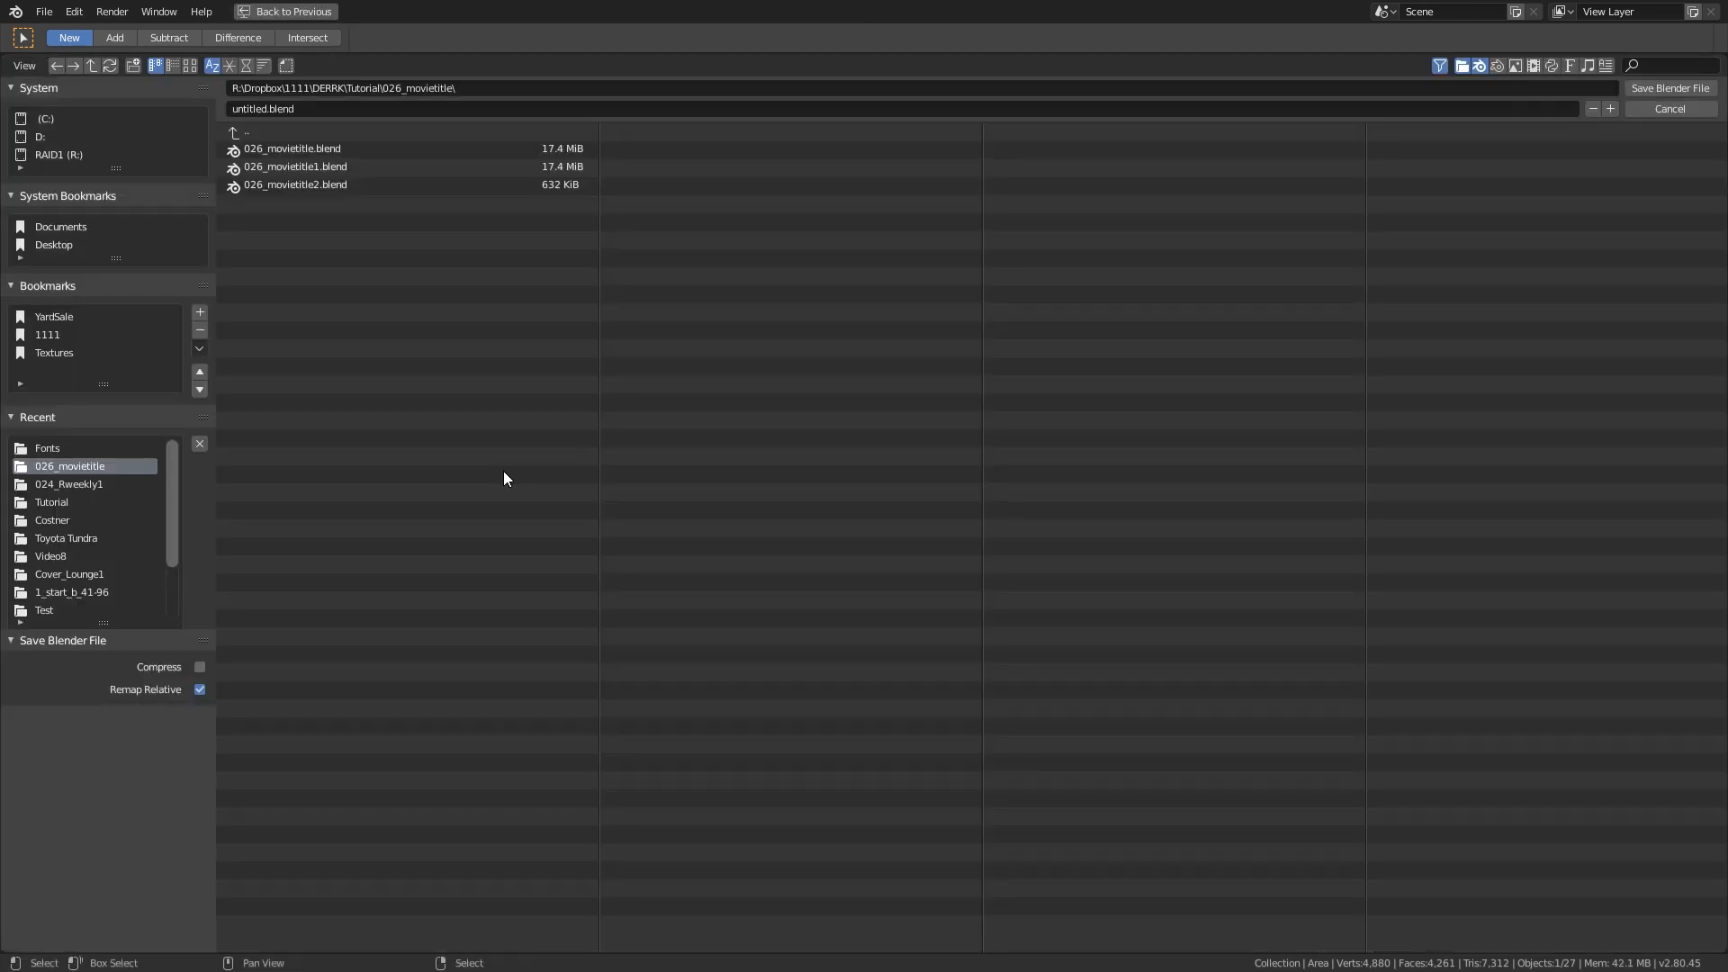
left_click(312, 184)
left_click(1639, 90)
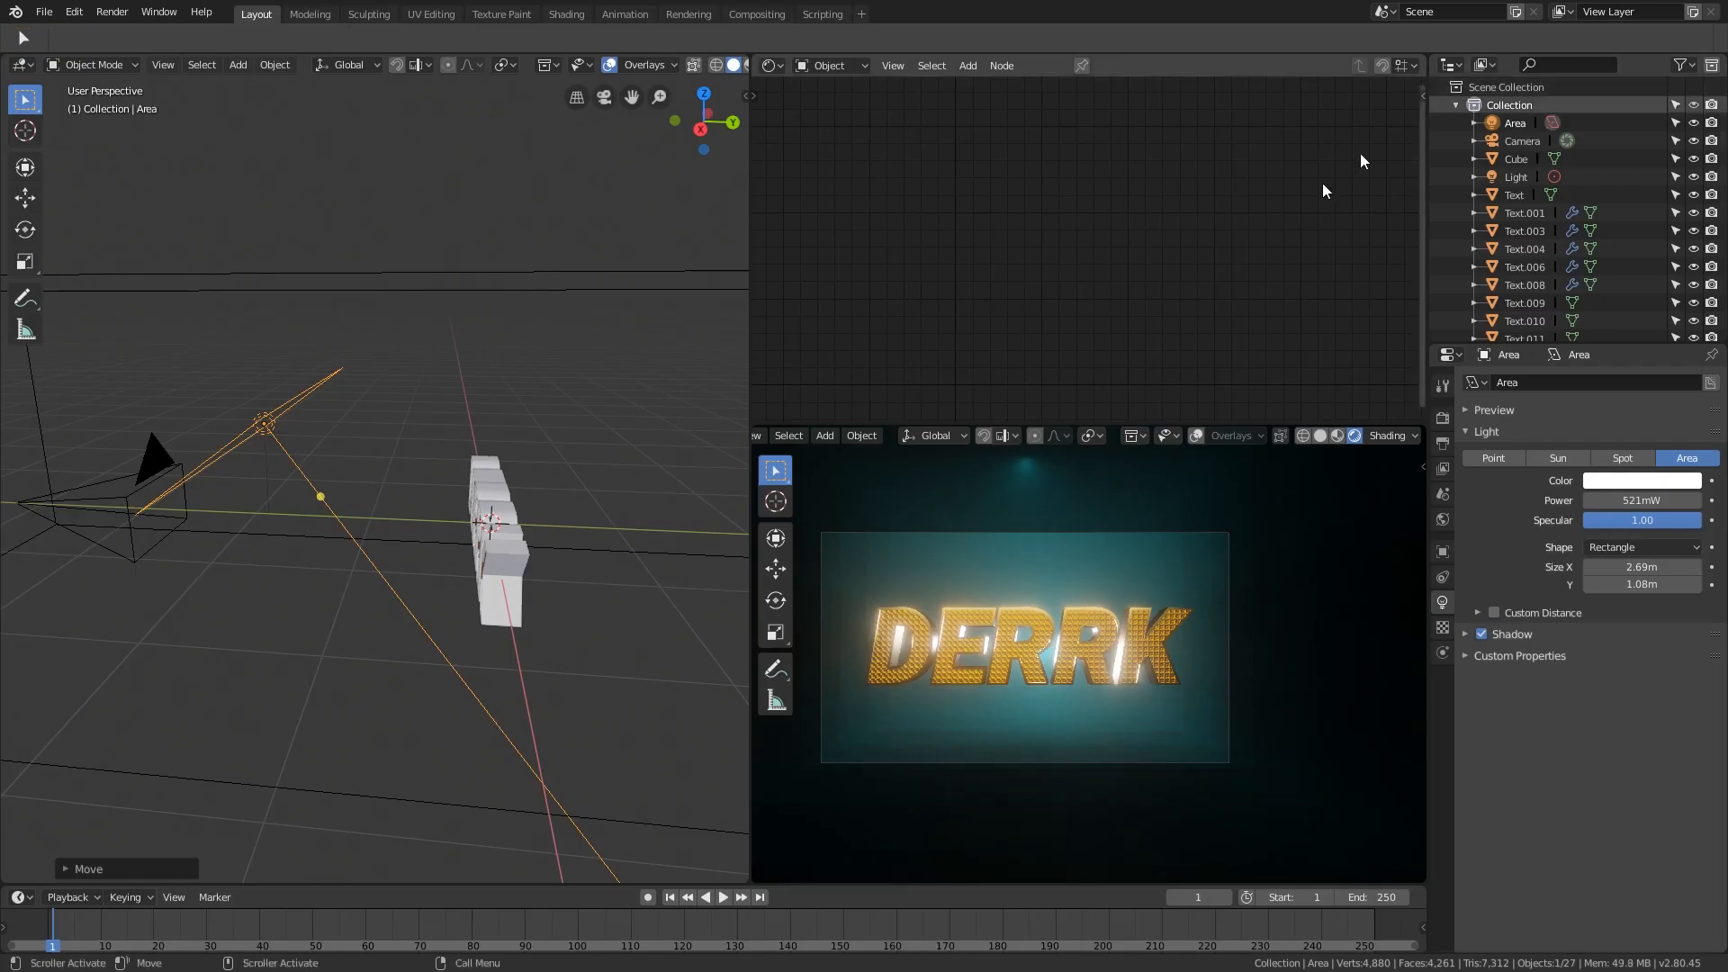
middle_click_drag(702, 423, 585, 486)
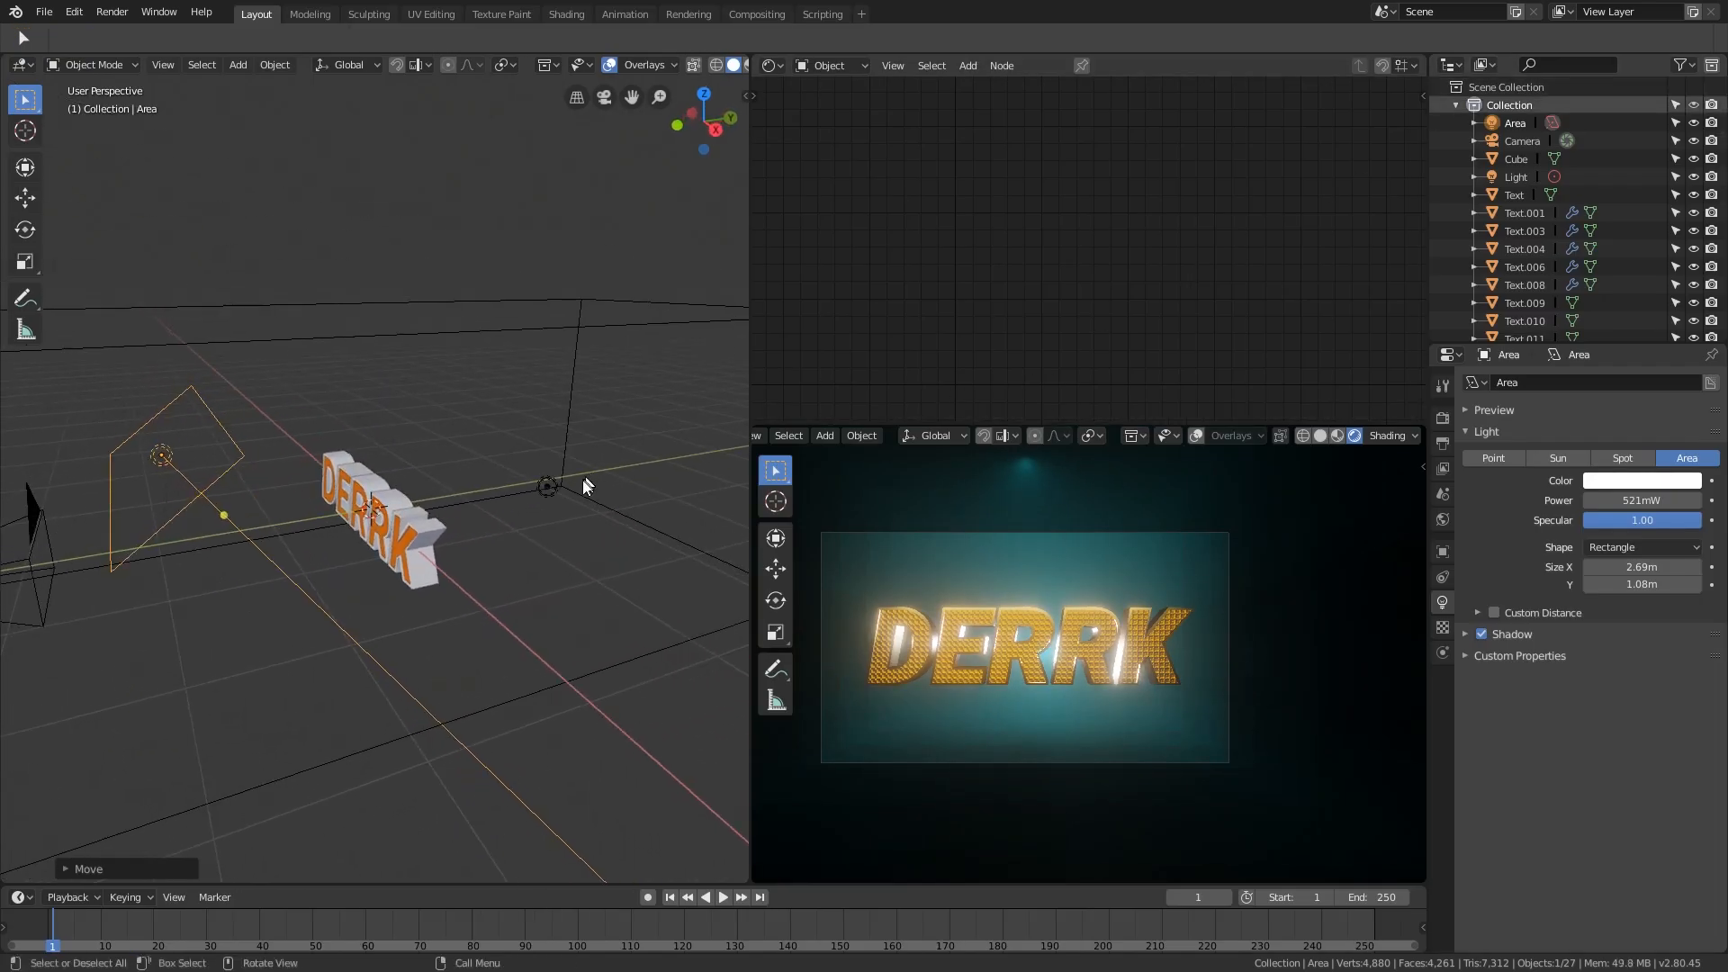
scroll(419, 502, "up", 5)
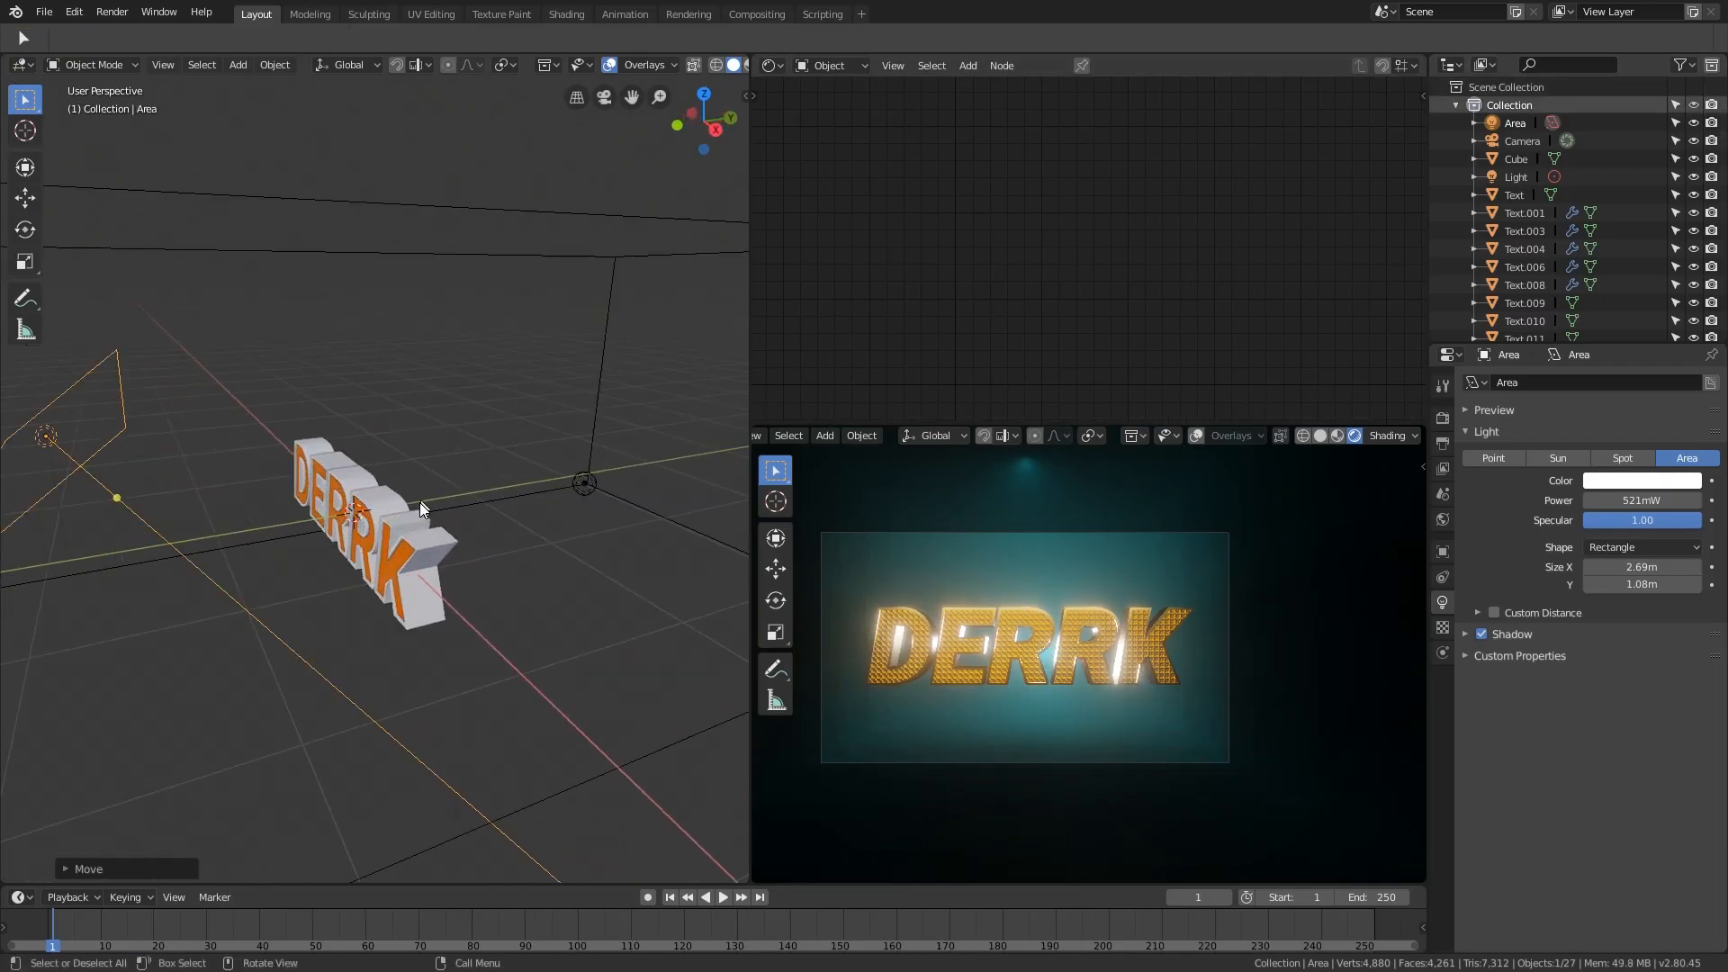
middle_click_drag(396, 601, 575, 614)
left_click(576, 614)
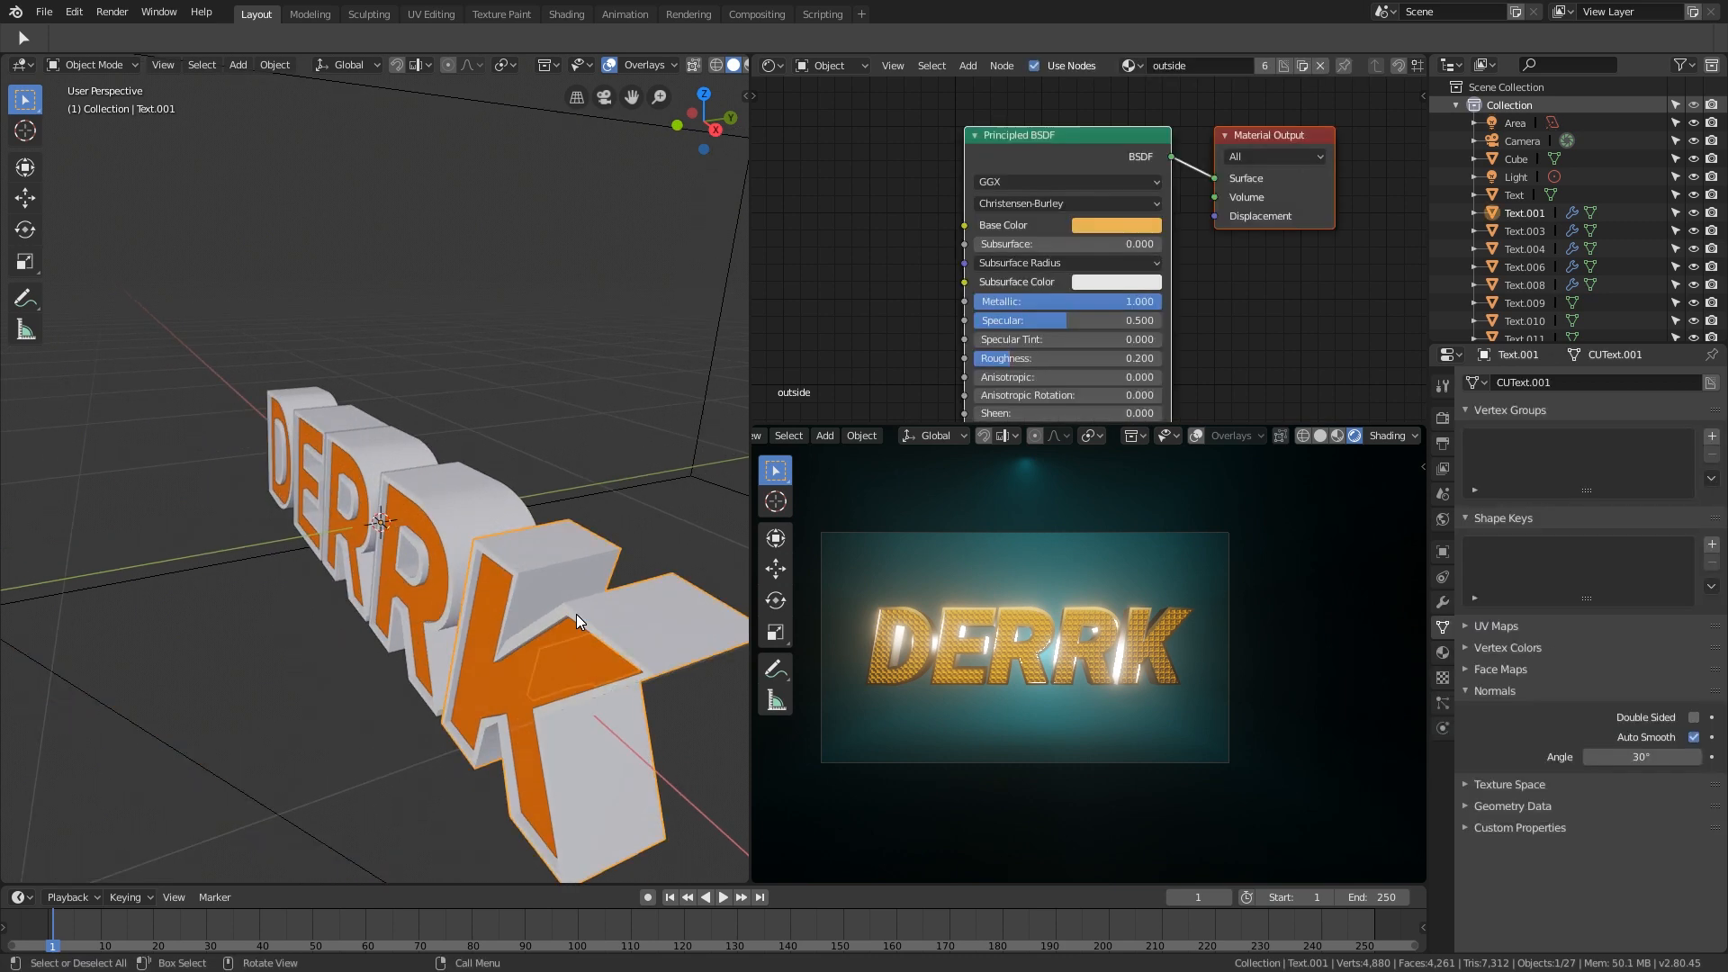
key("g")
key("Escape")
middle_click_drag(498, 513, 428, 482)
left_click(428, 482)
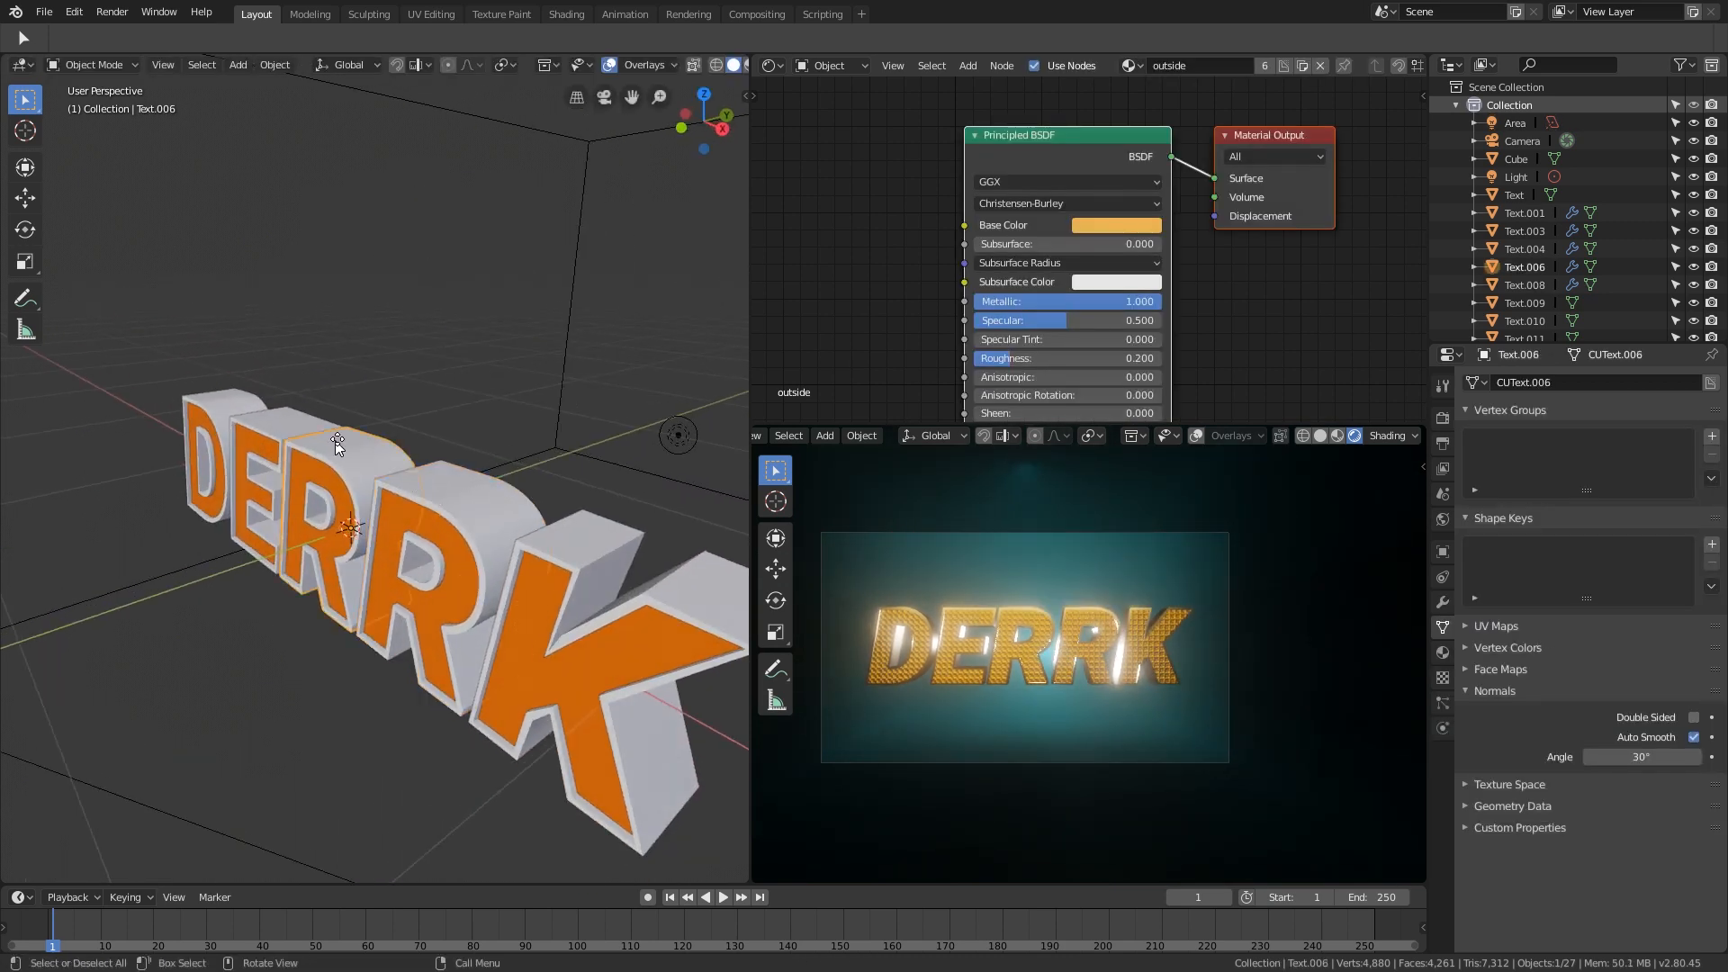
middle_click_drag(582, 601, 575, 608, "shift")
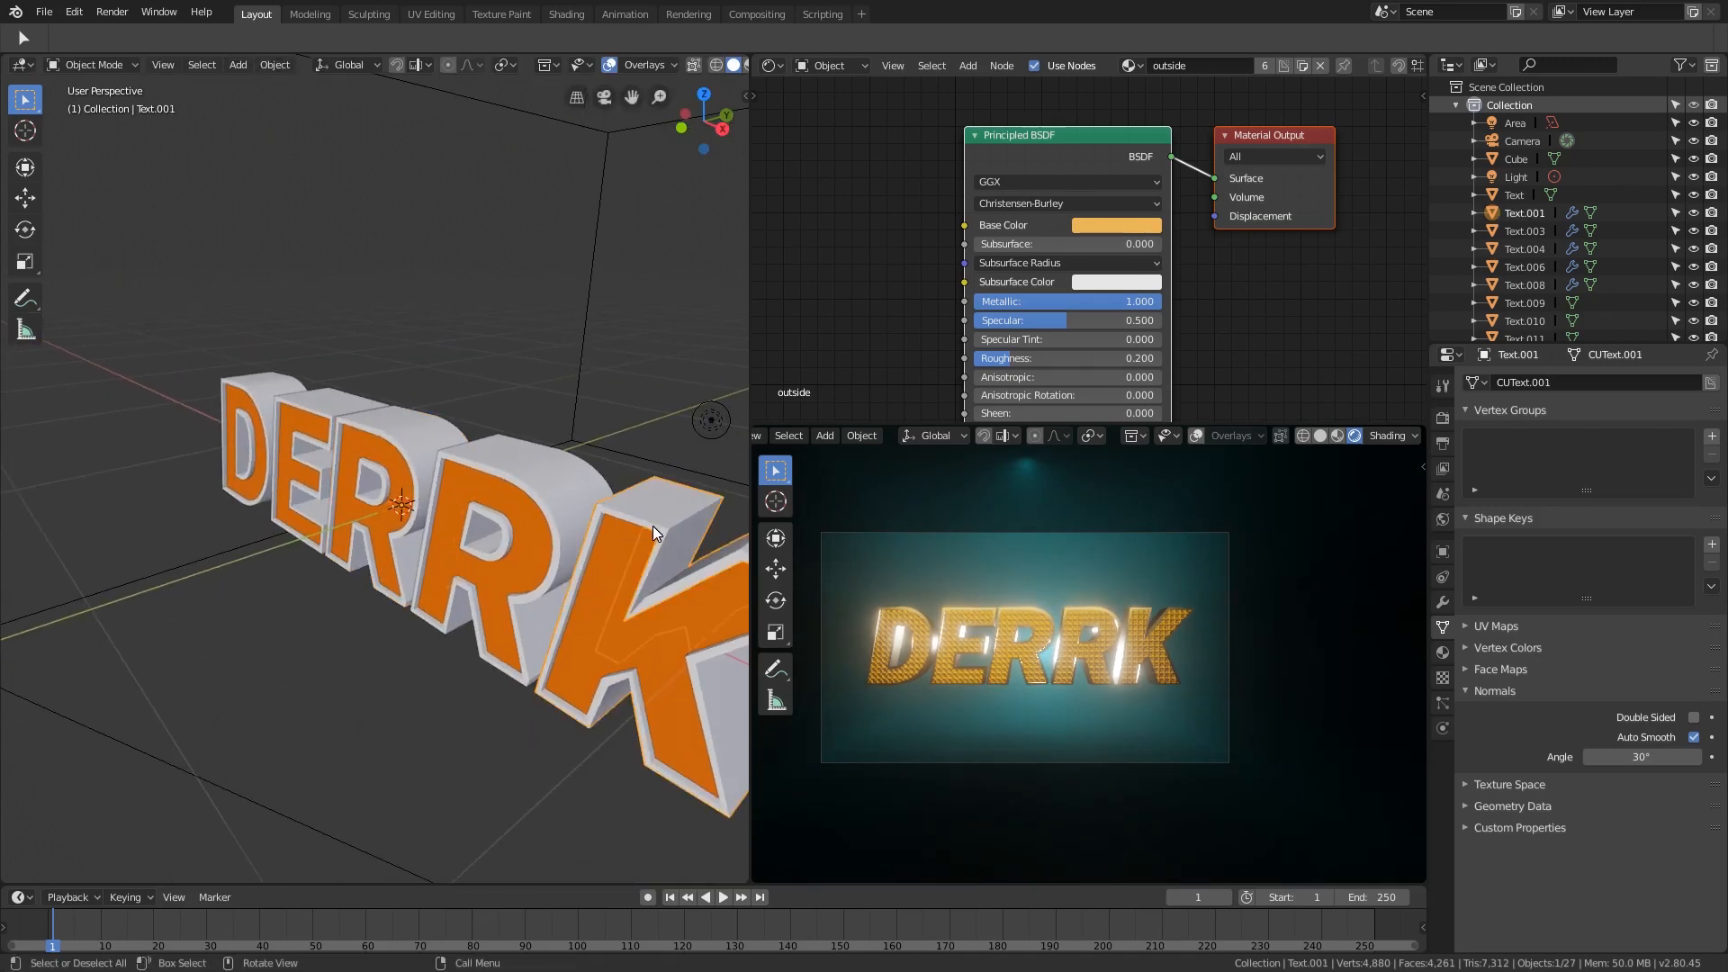
middle_click_drag(637, 585, 551, 590)
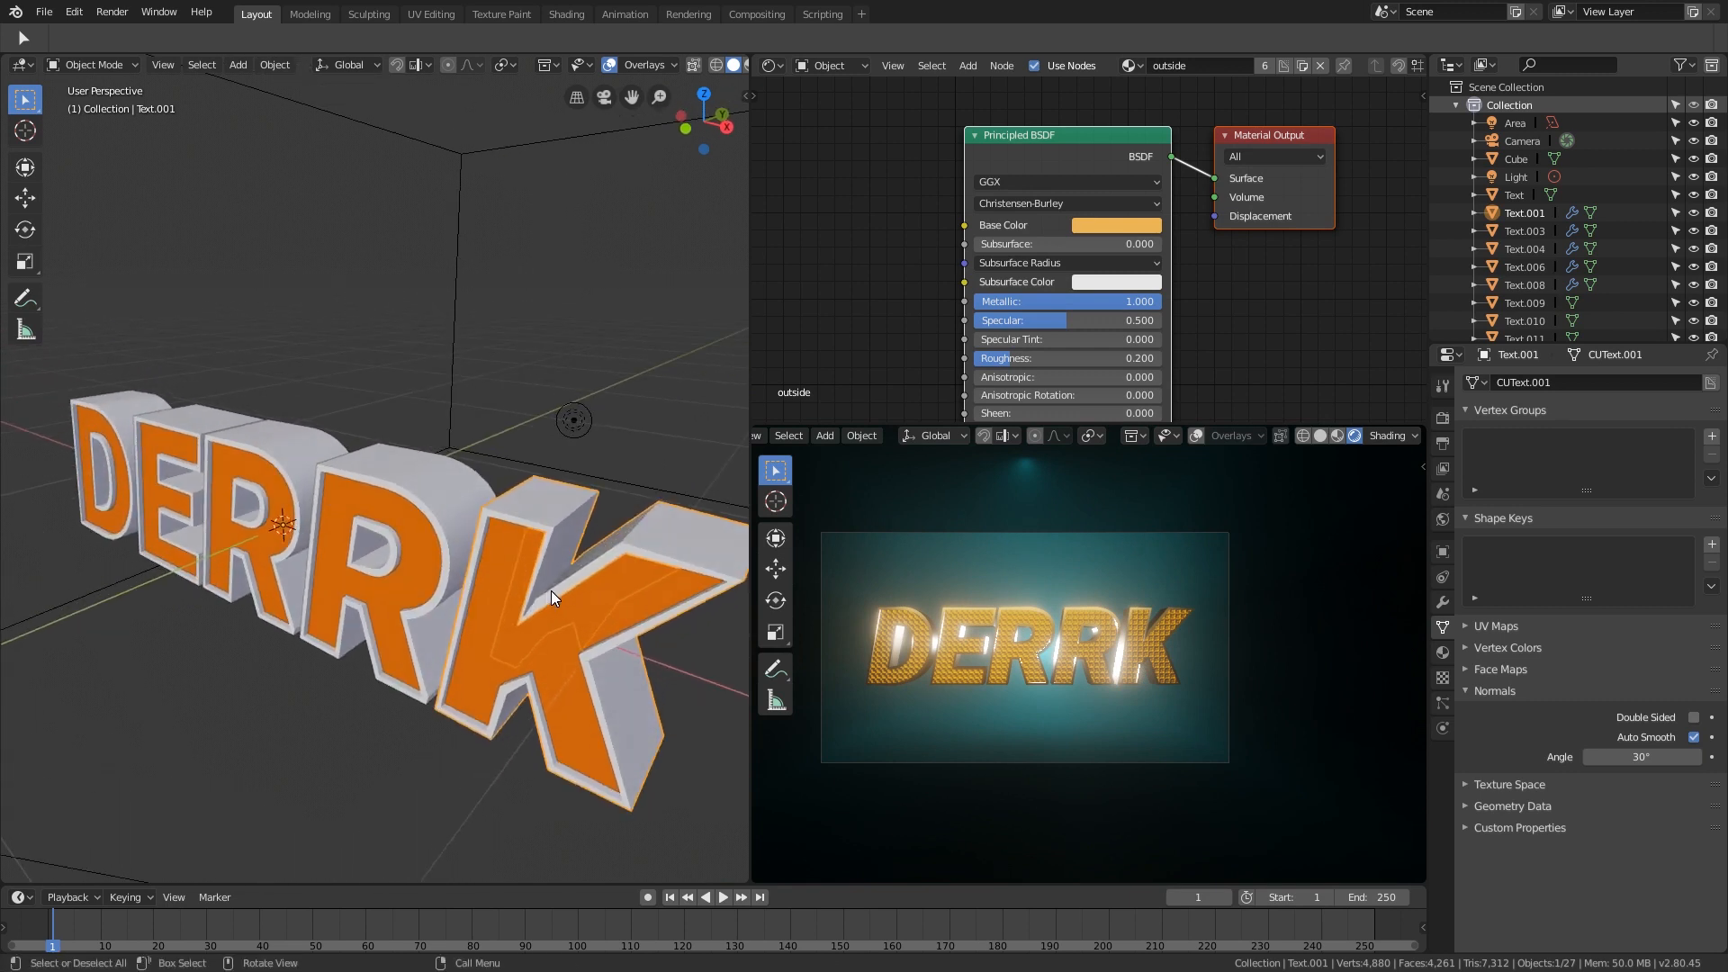
Step: Parent the orange inner faces of the K and the second R to their own outer letter shells, using the Object option
left_click(497, 624)
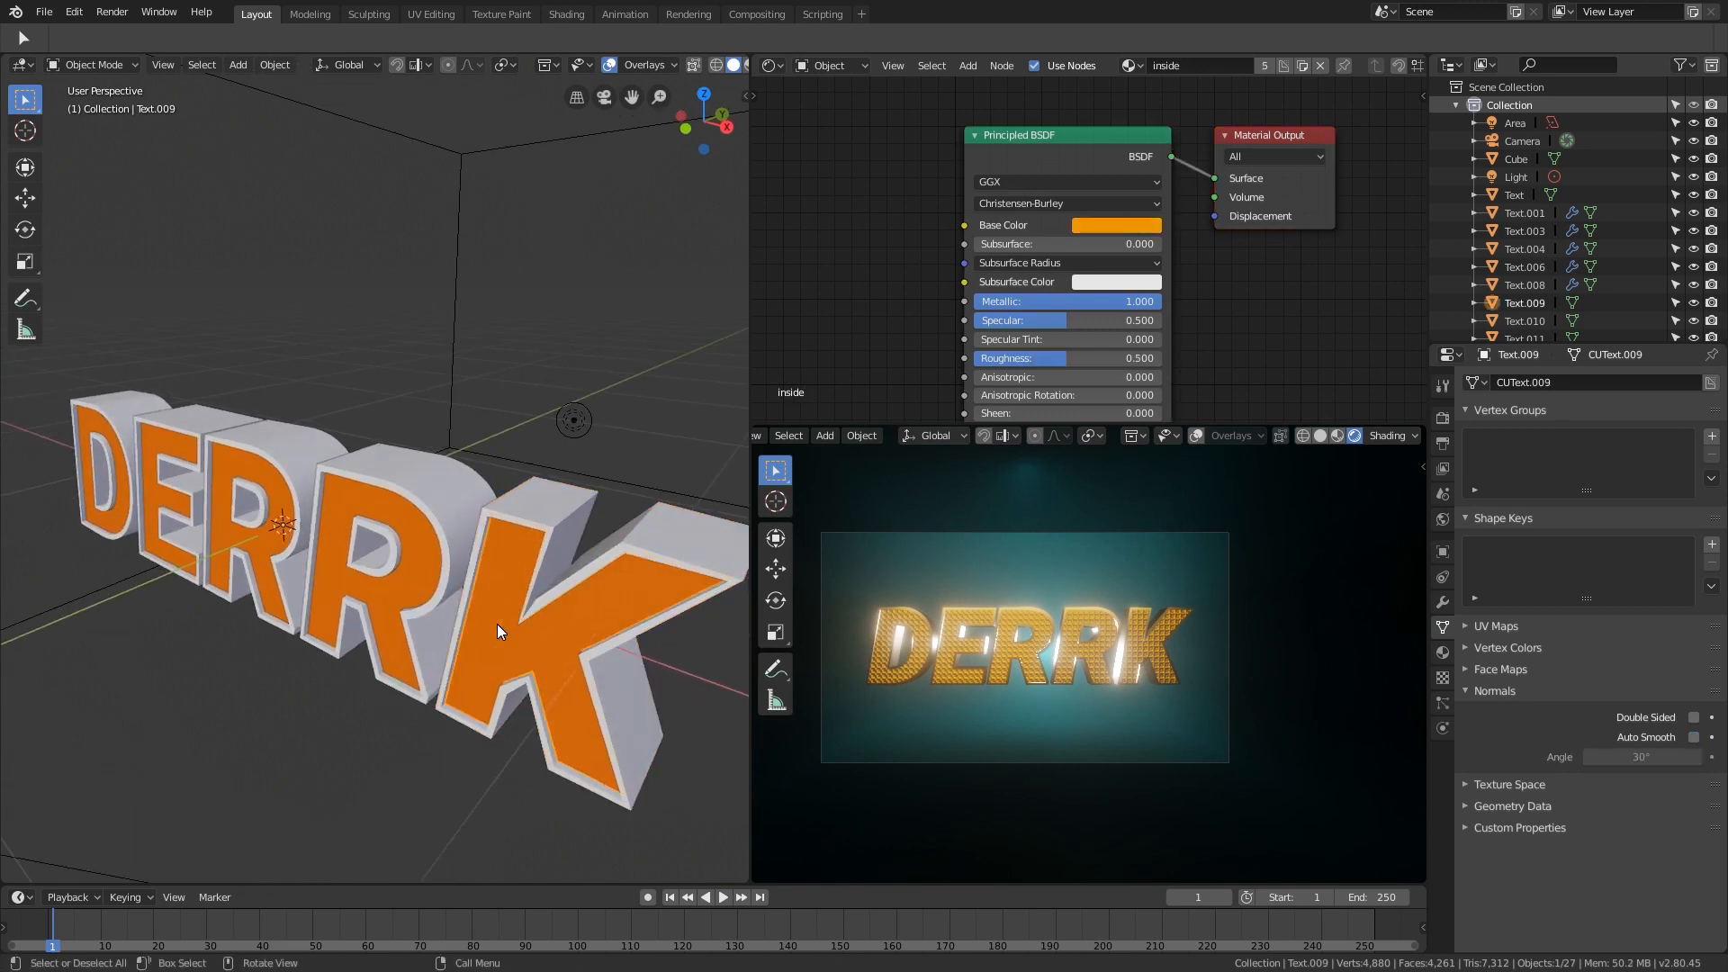
left_click(552, 498, "shift")
key("ctrl+p")
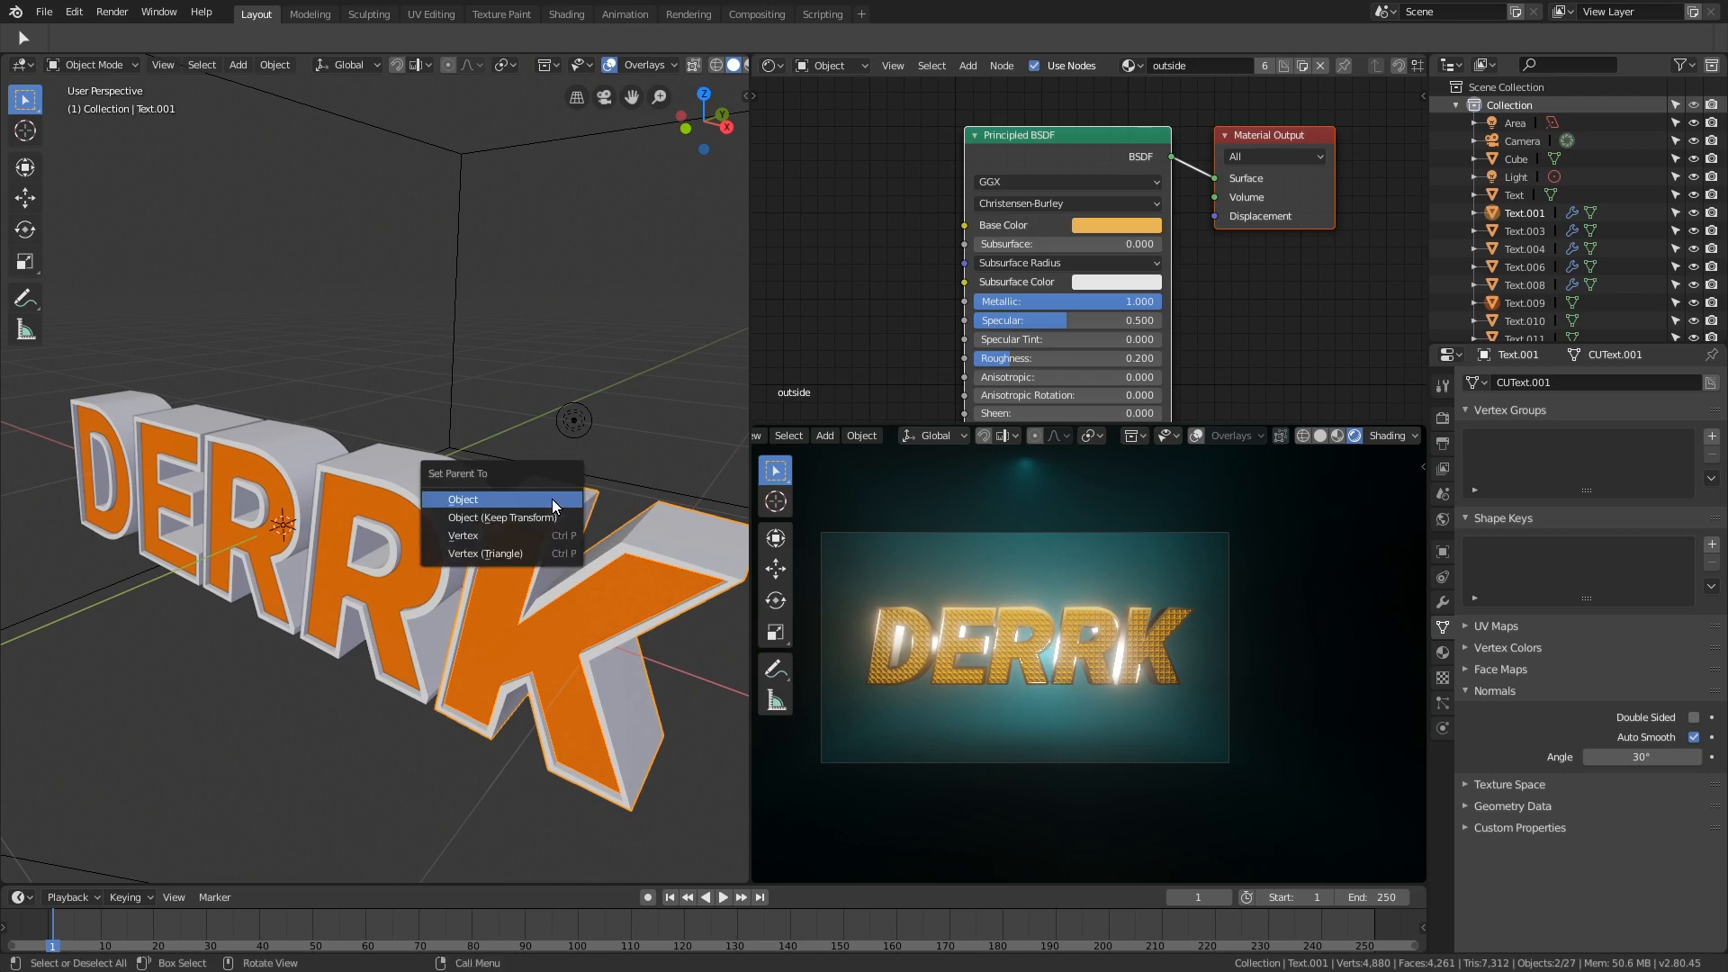
left_click(553, 498)
left_click(435, 552)
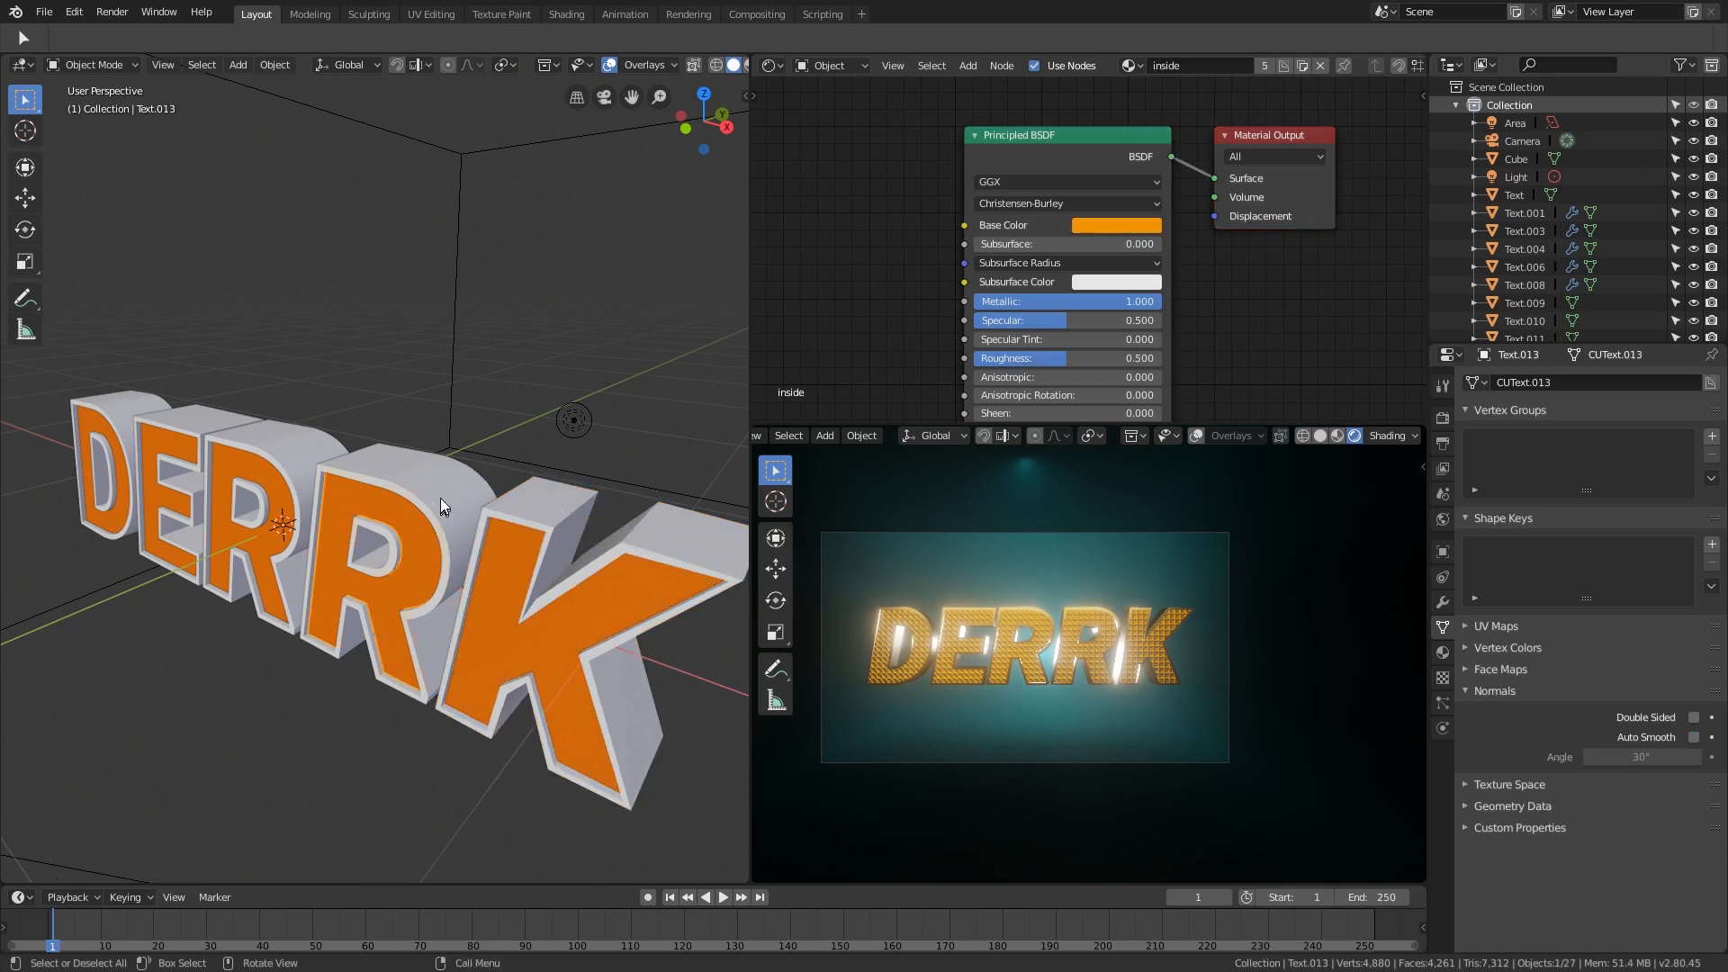
left_click(445, 482, "shift")
key("ctrl+p")
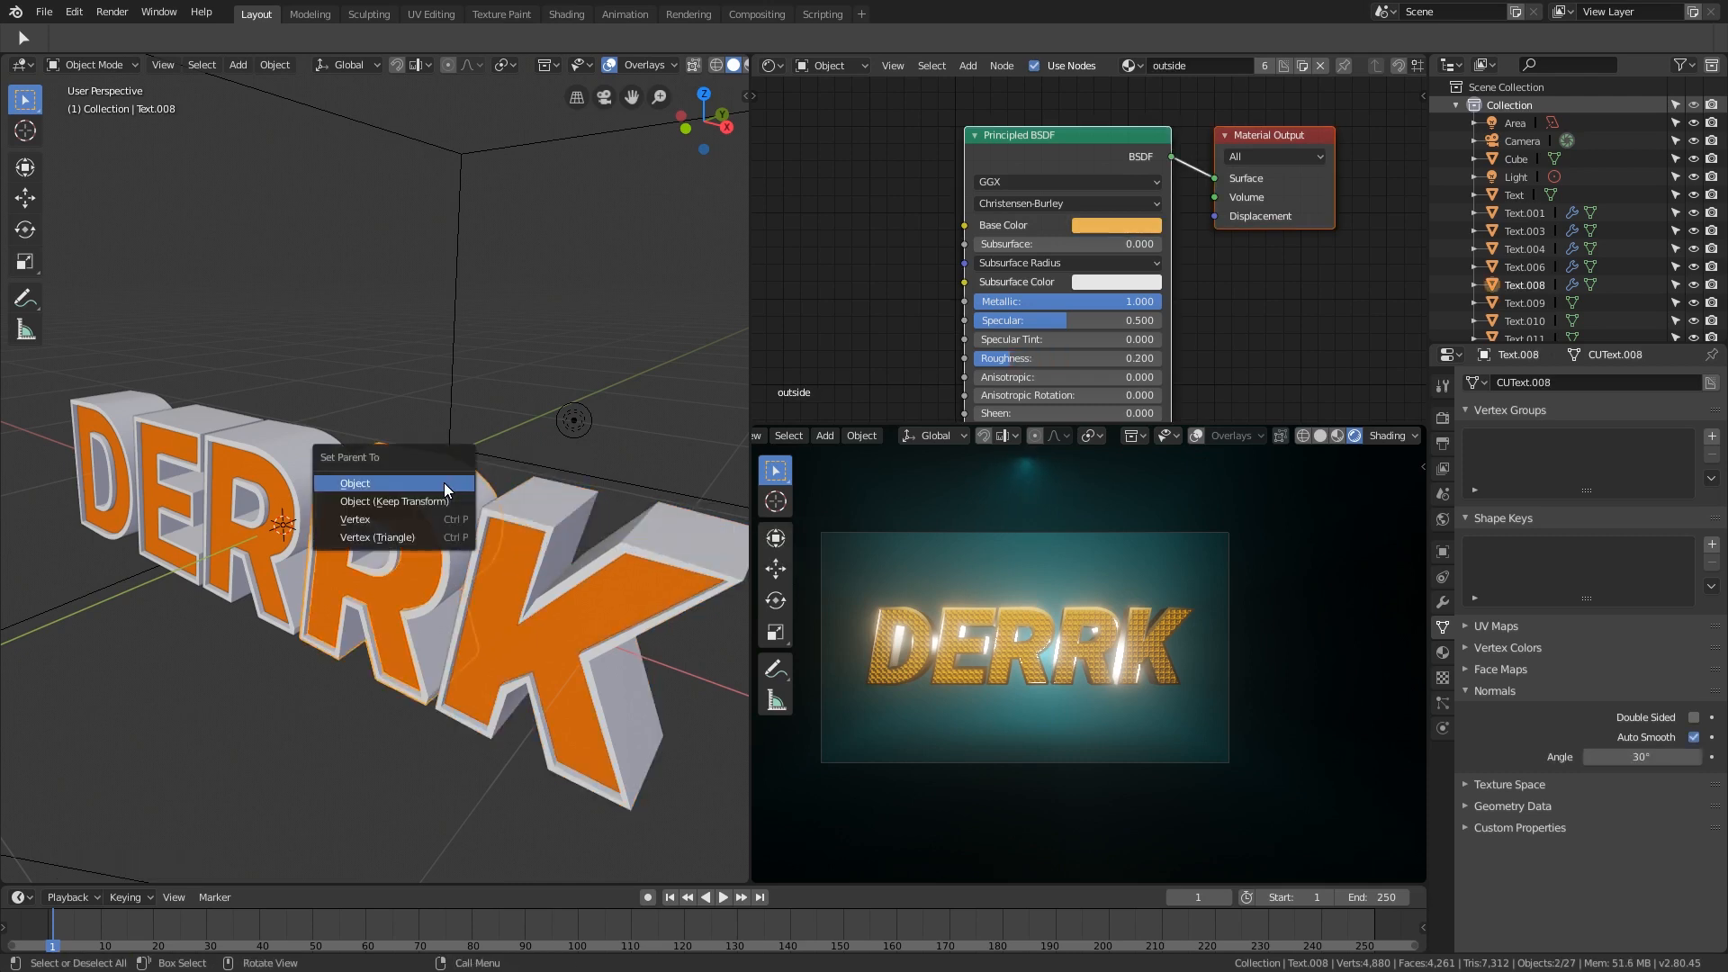
left_click(444, 482)
Step: Parent the first R's orange inner face to its outer shell with the Object option
middle_click_drag(373, 515, 418, 561, "shift")
left_click(414, 562)
scroll(437, 532, "up", 2)
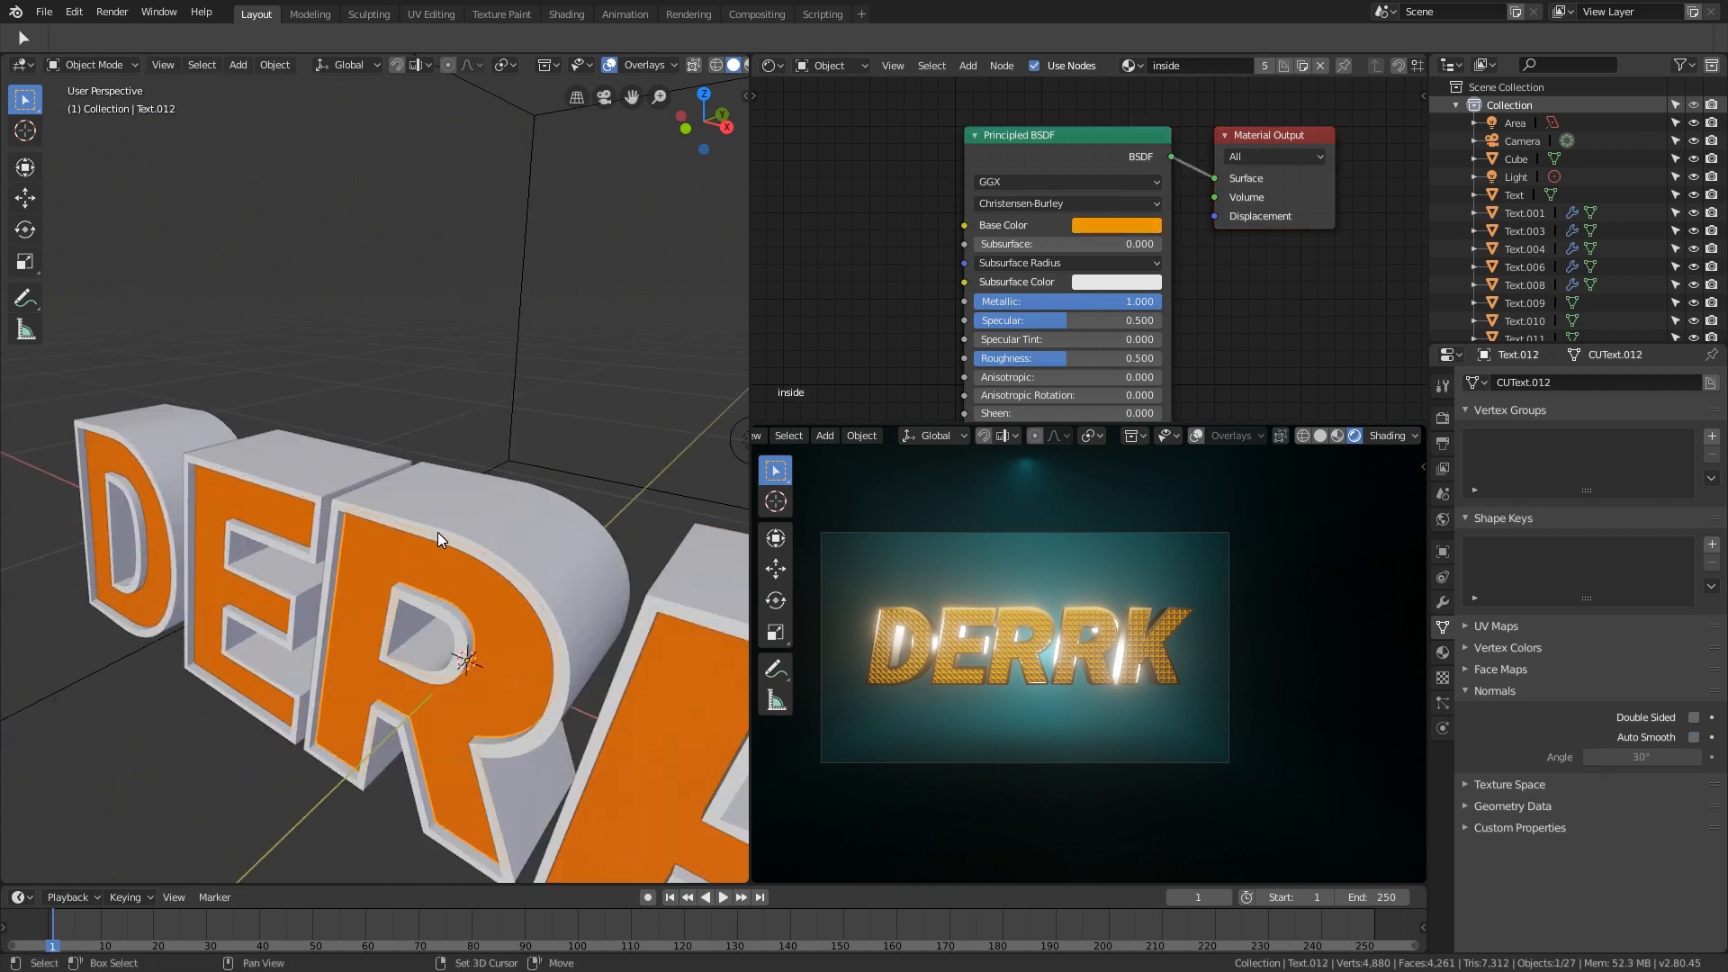
left_click(437, 532, "shift")
key("ctrl+p")
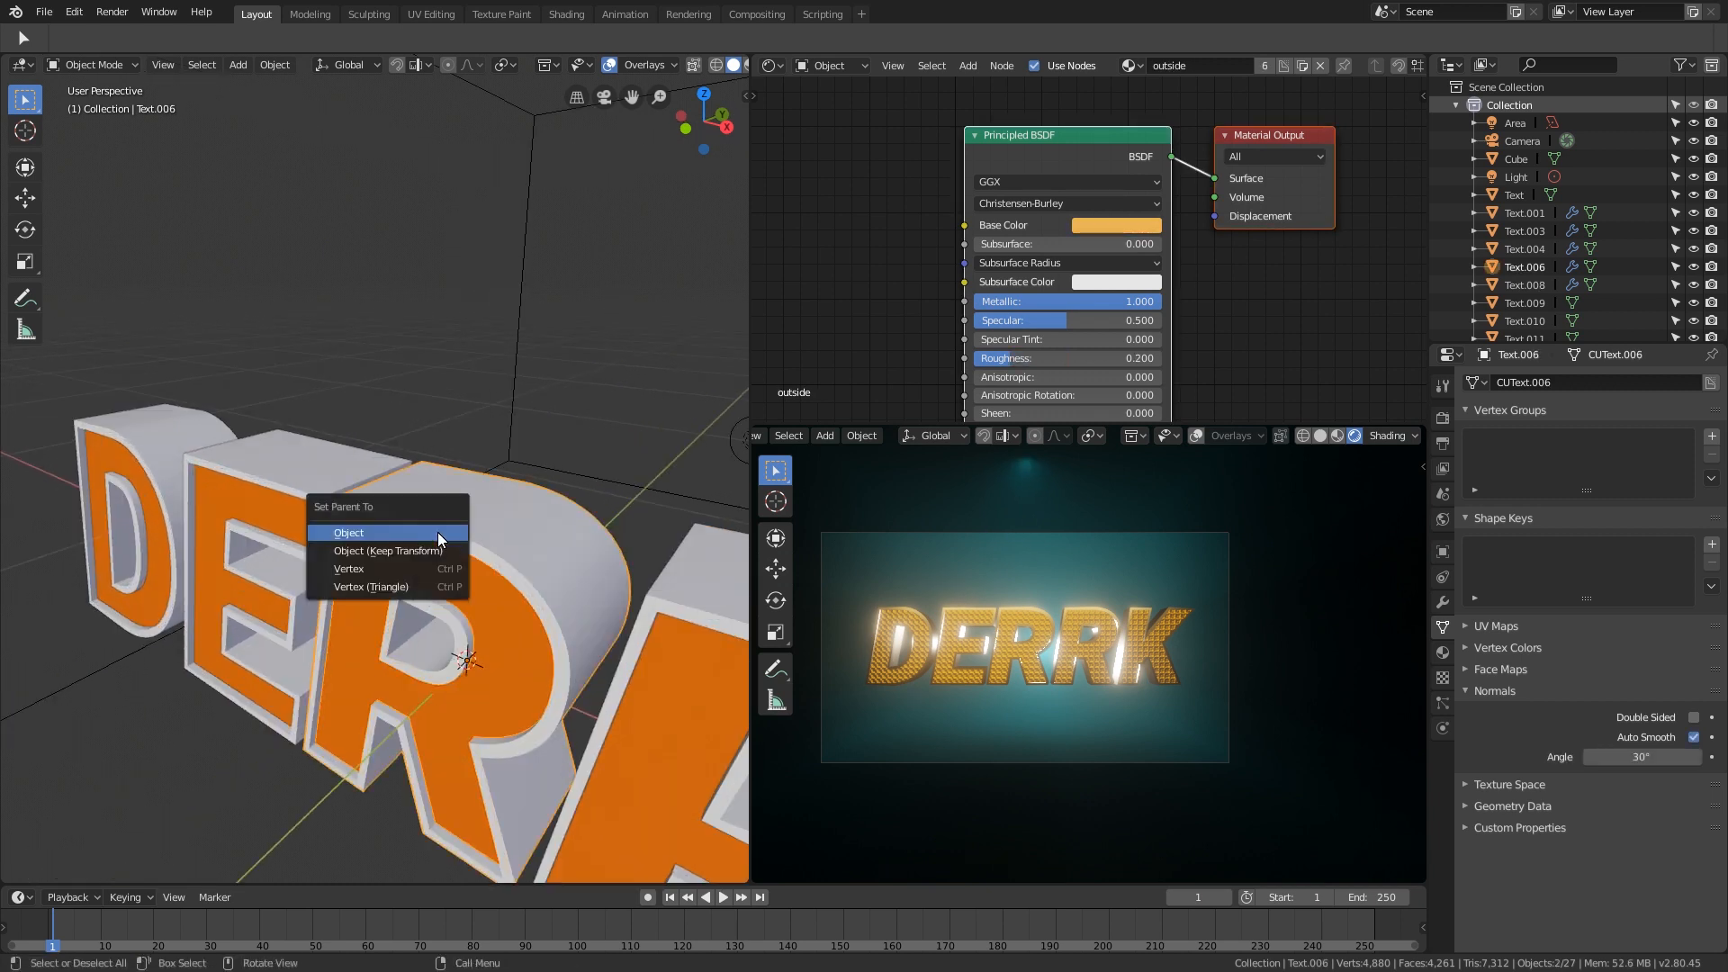
left_click(437, 532)
Step: Parent the orange inner faces of the E and the D to their respective outer shells as Object
left_click(320, 472, "shift")
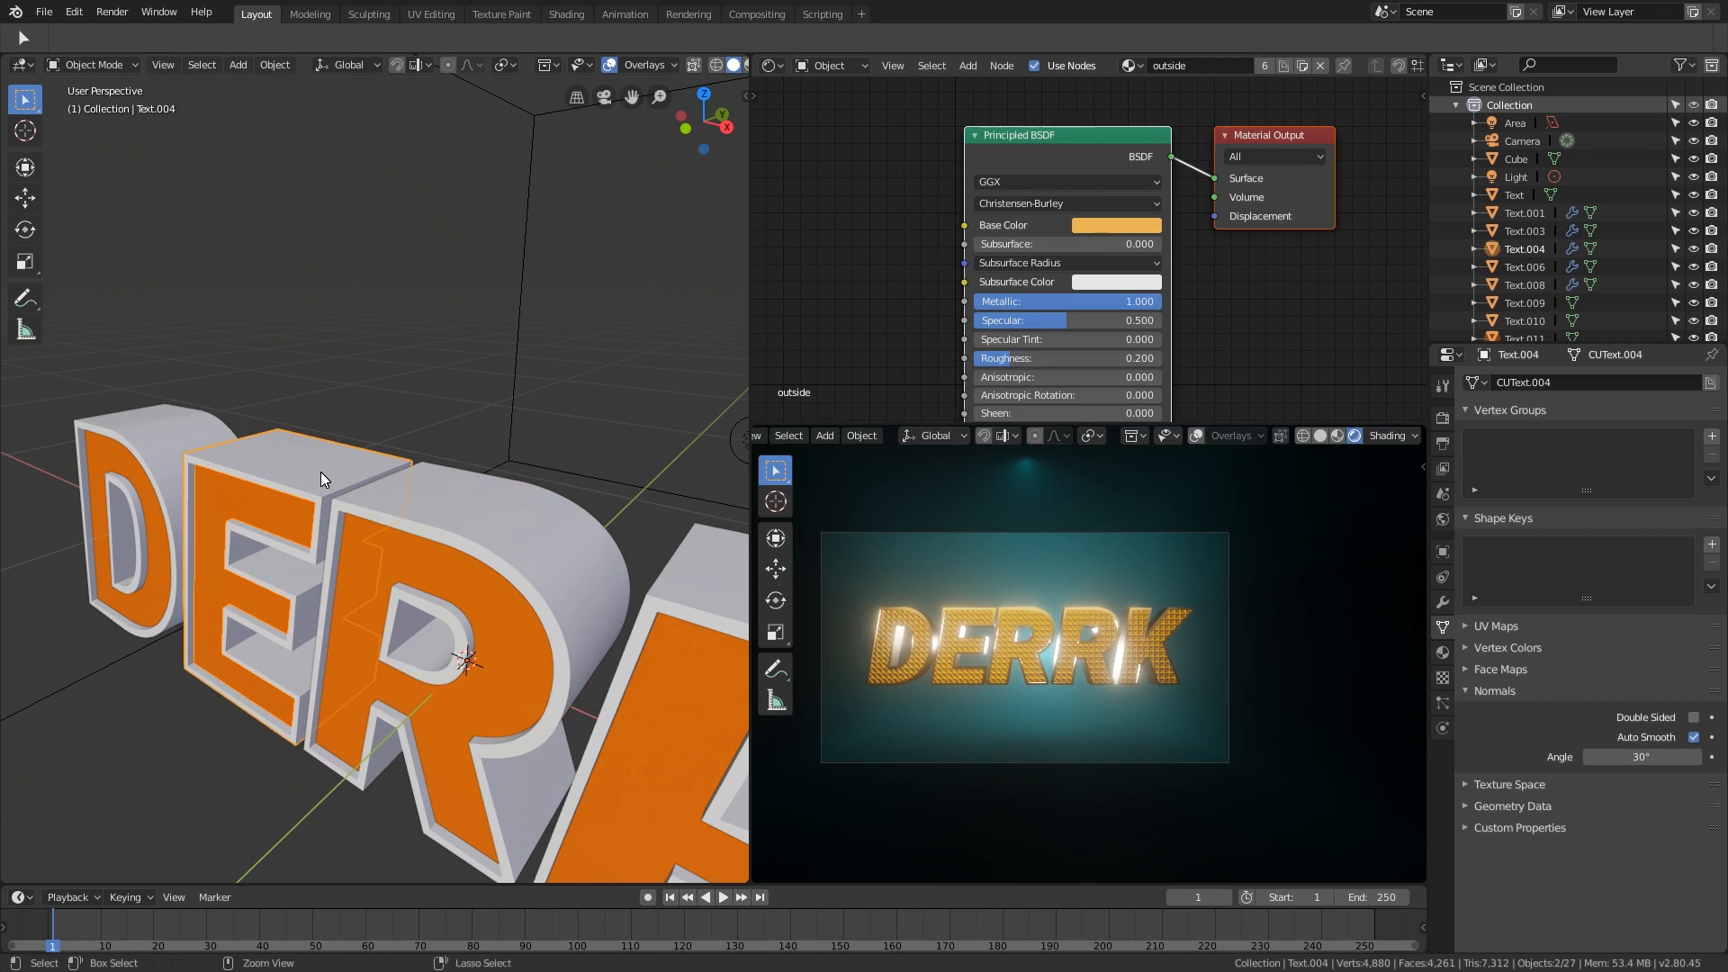
key("ctrl+p")
left_click(319, 471)
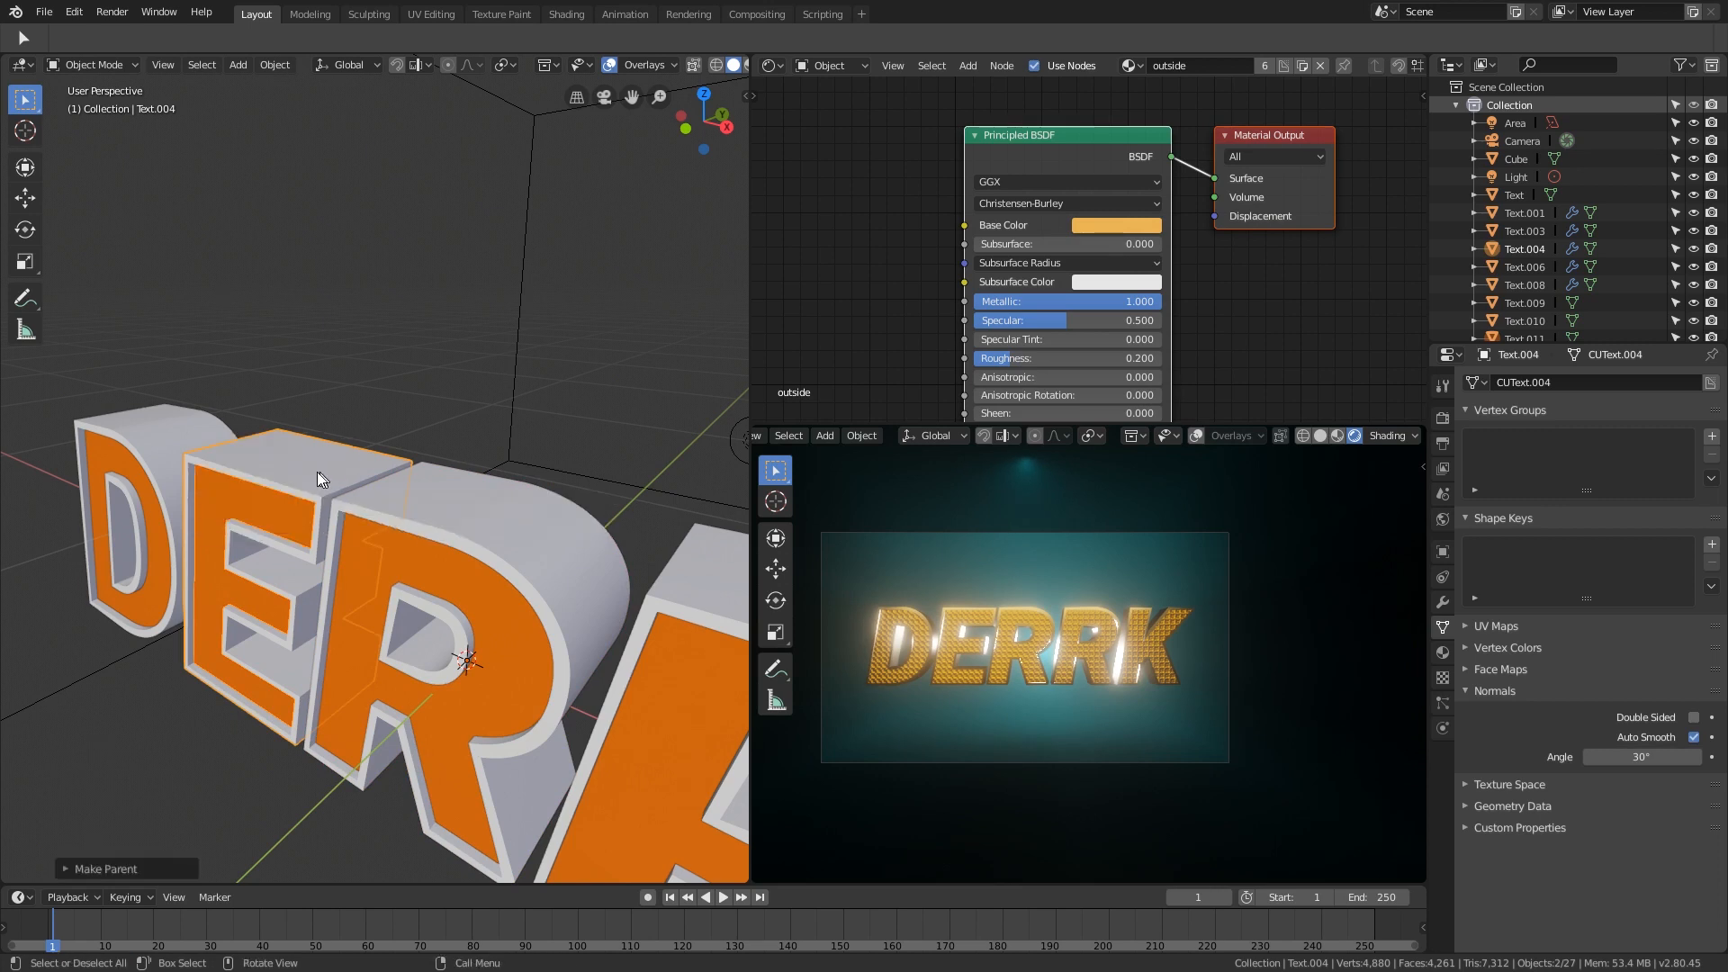
left_click(101, 445, "shift")
key("ctrl+p")
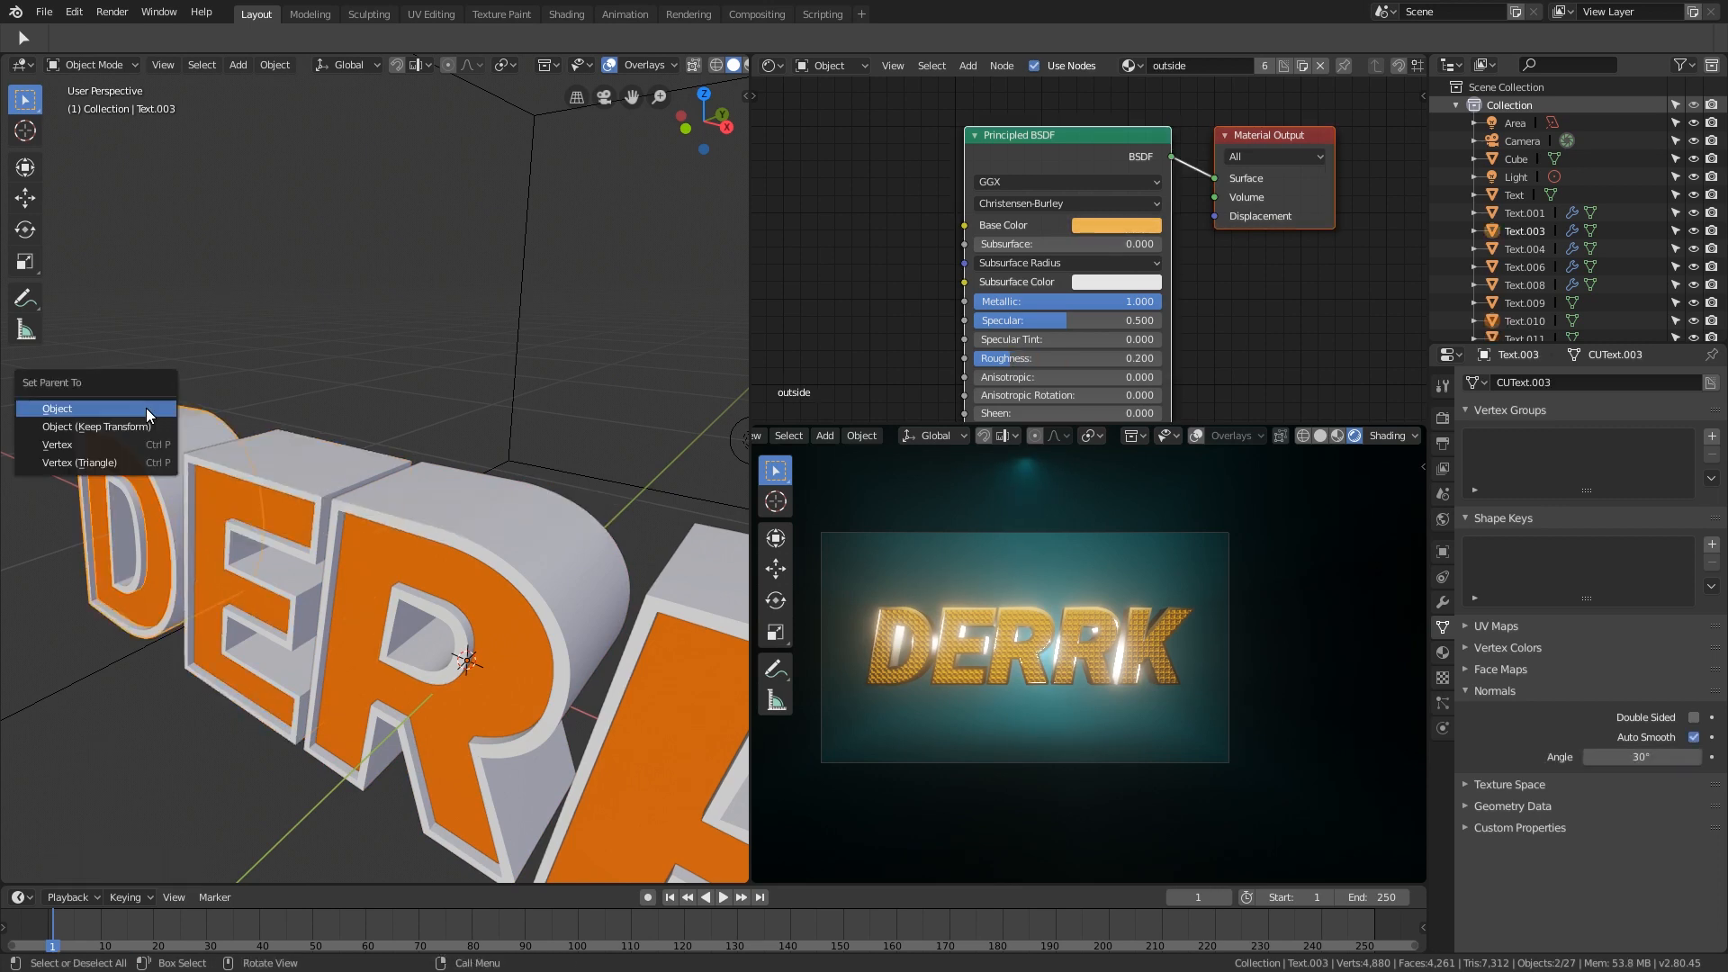
left_click(146, 408)
left_click(146, 408)
Step: Try moving the D's outer shell to check whether its orange inner face follows
scroll(145, 407, "down", 3)
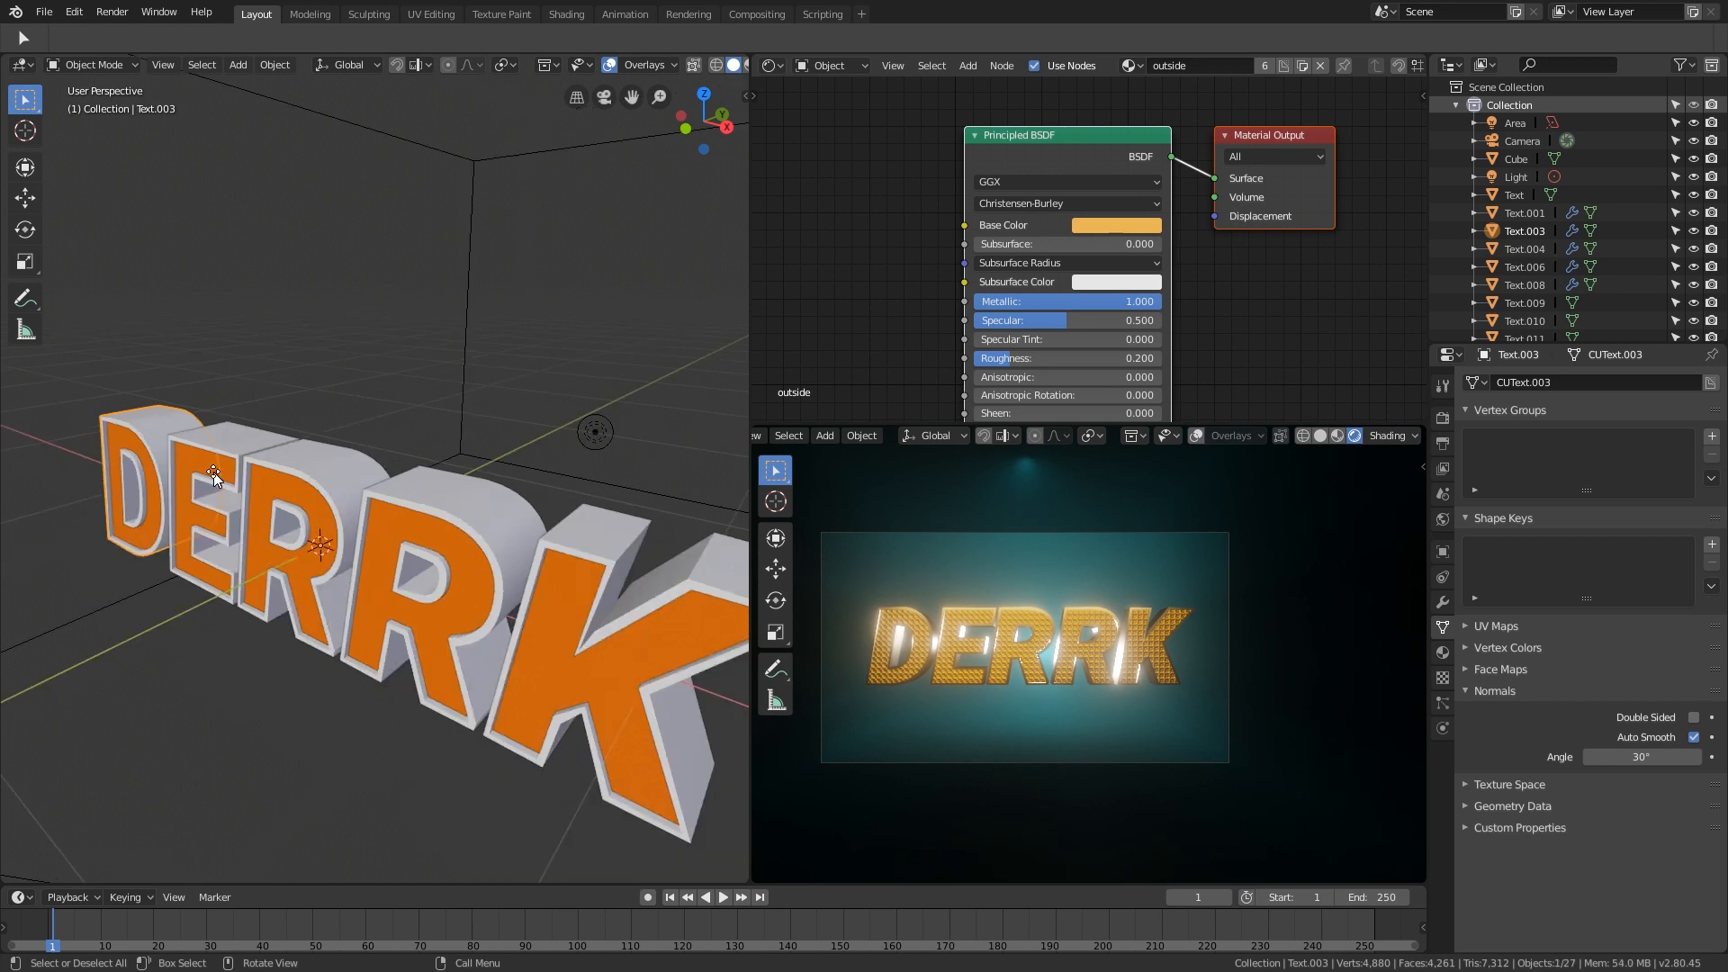
scroll(126, 410, "up", 5)
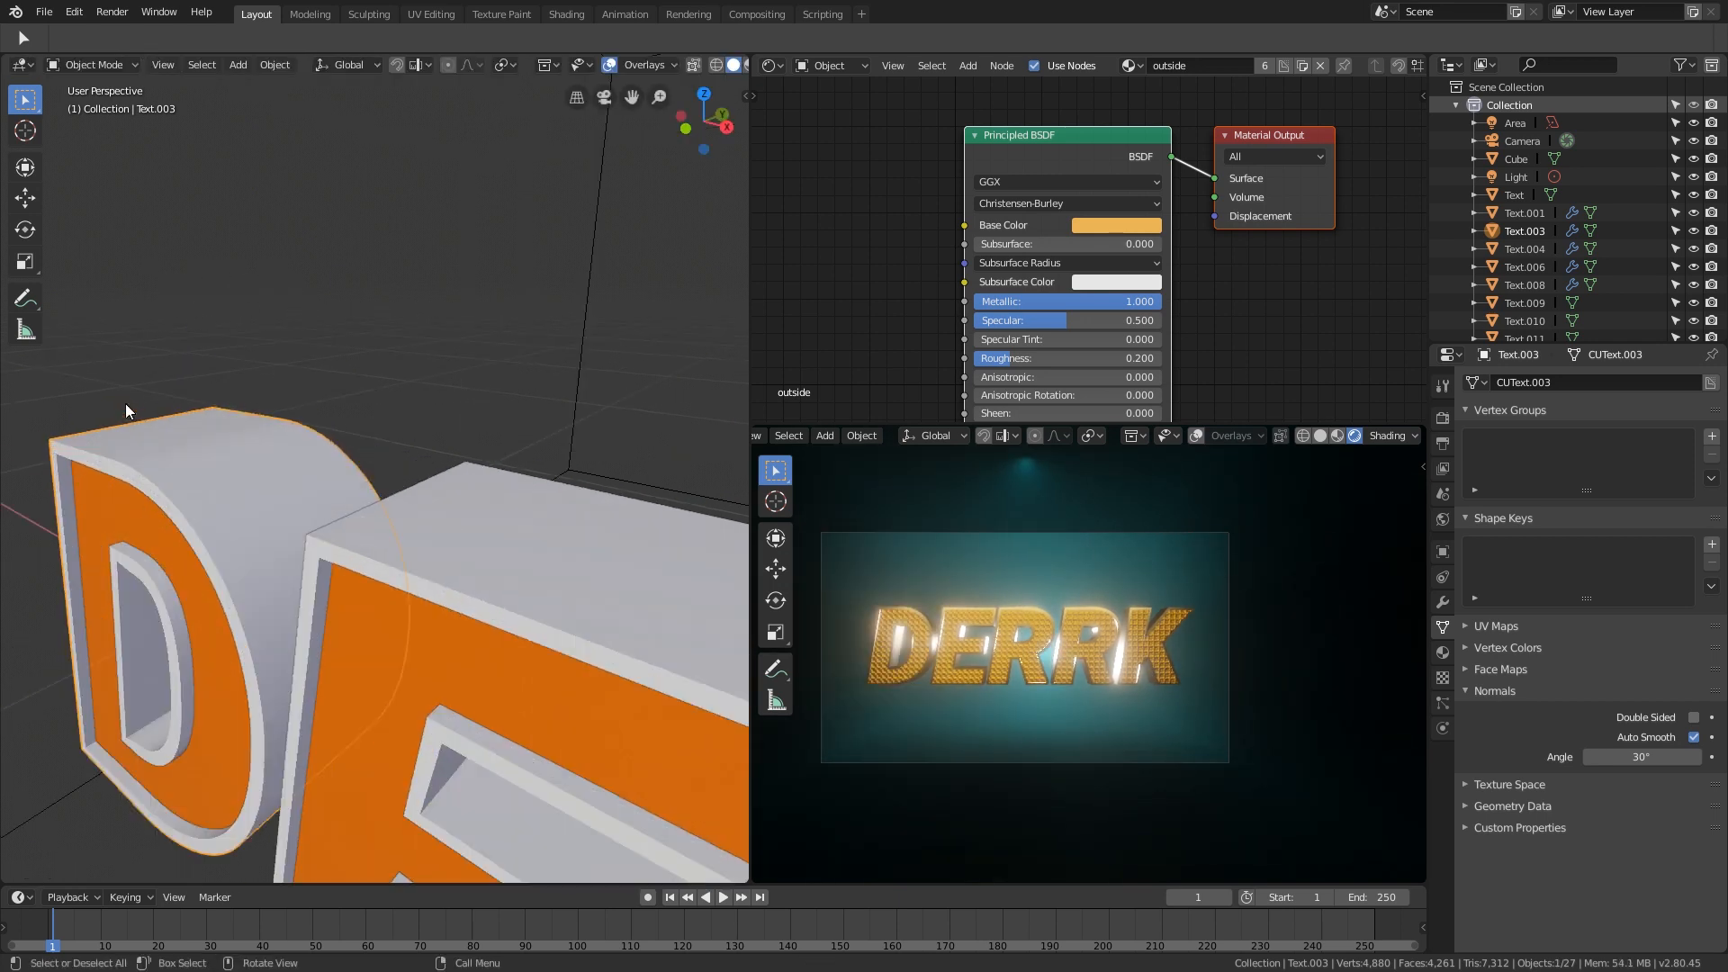
key("g")
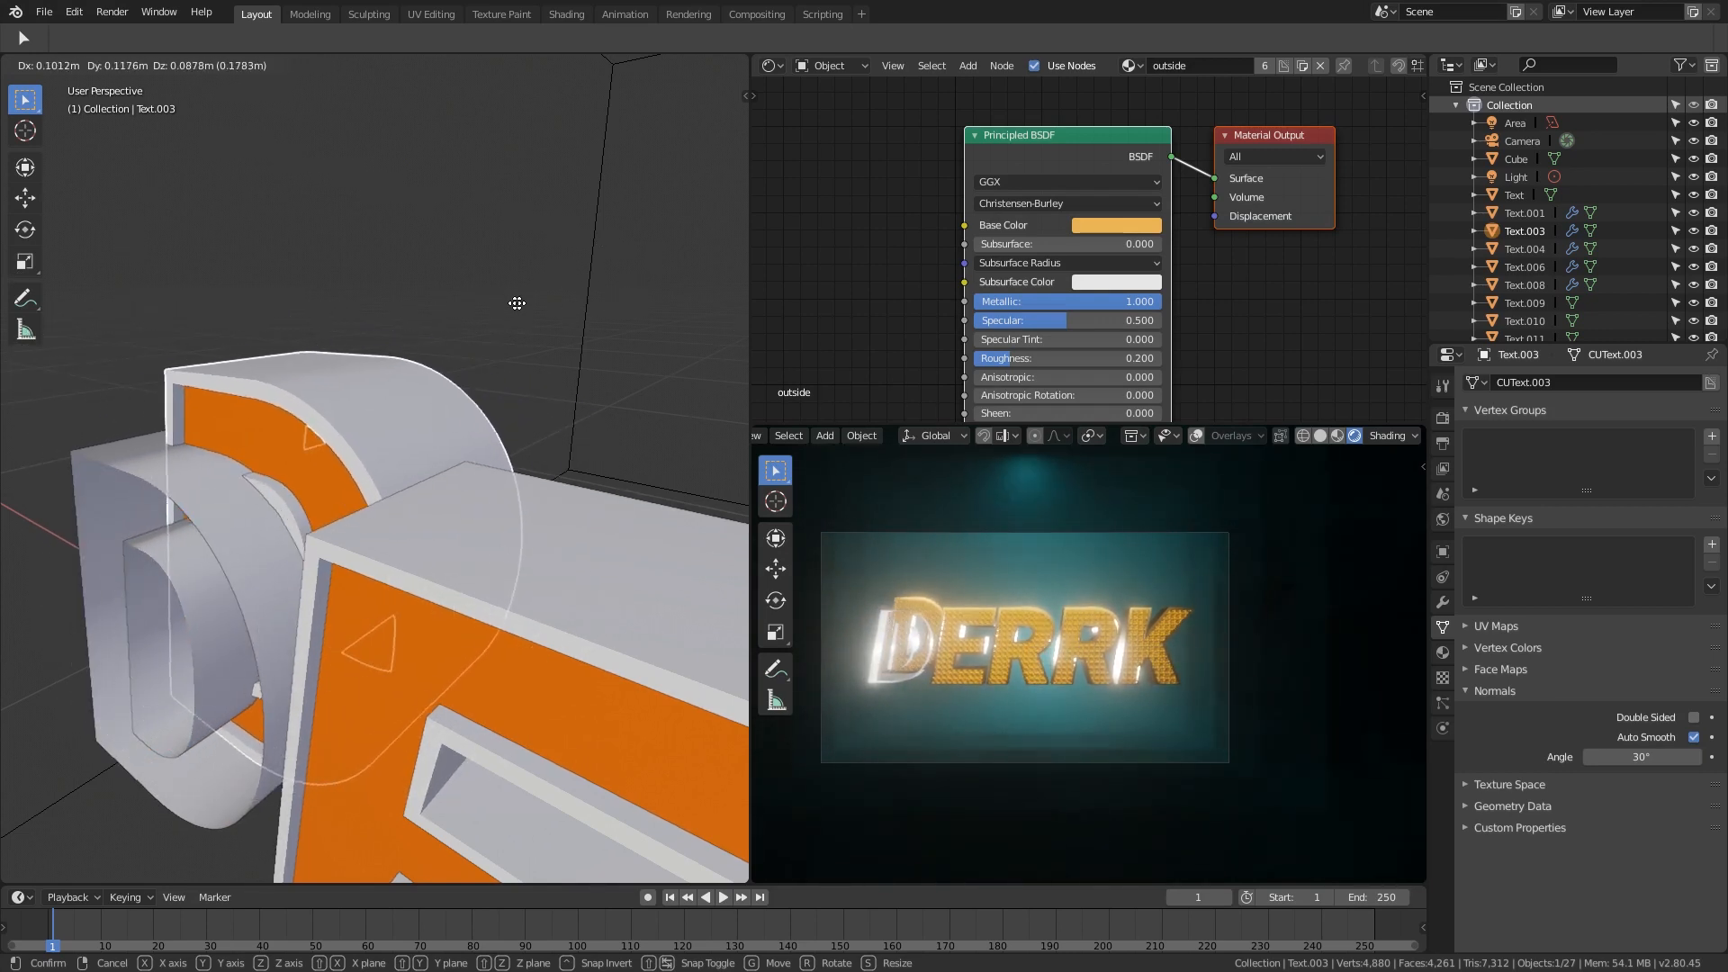
scroll(486, 309, "down", 3)
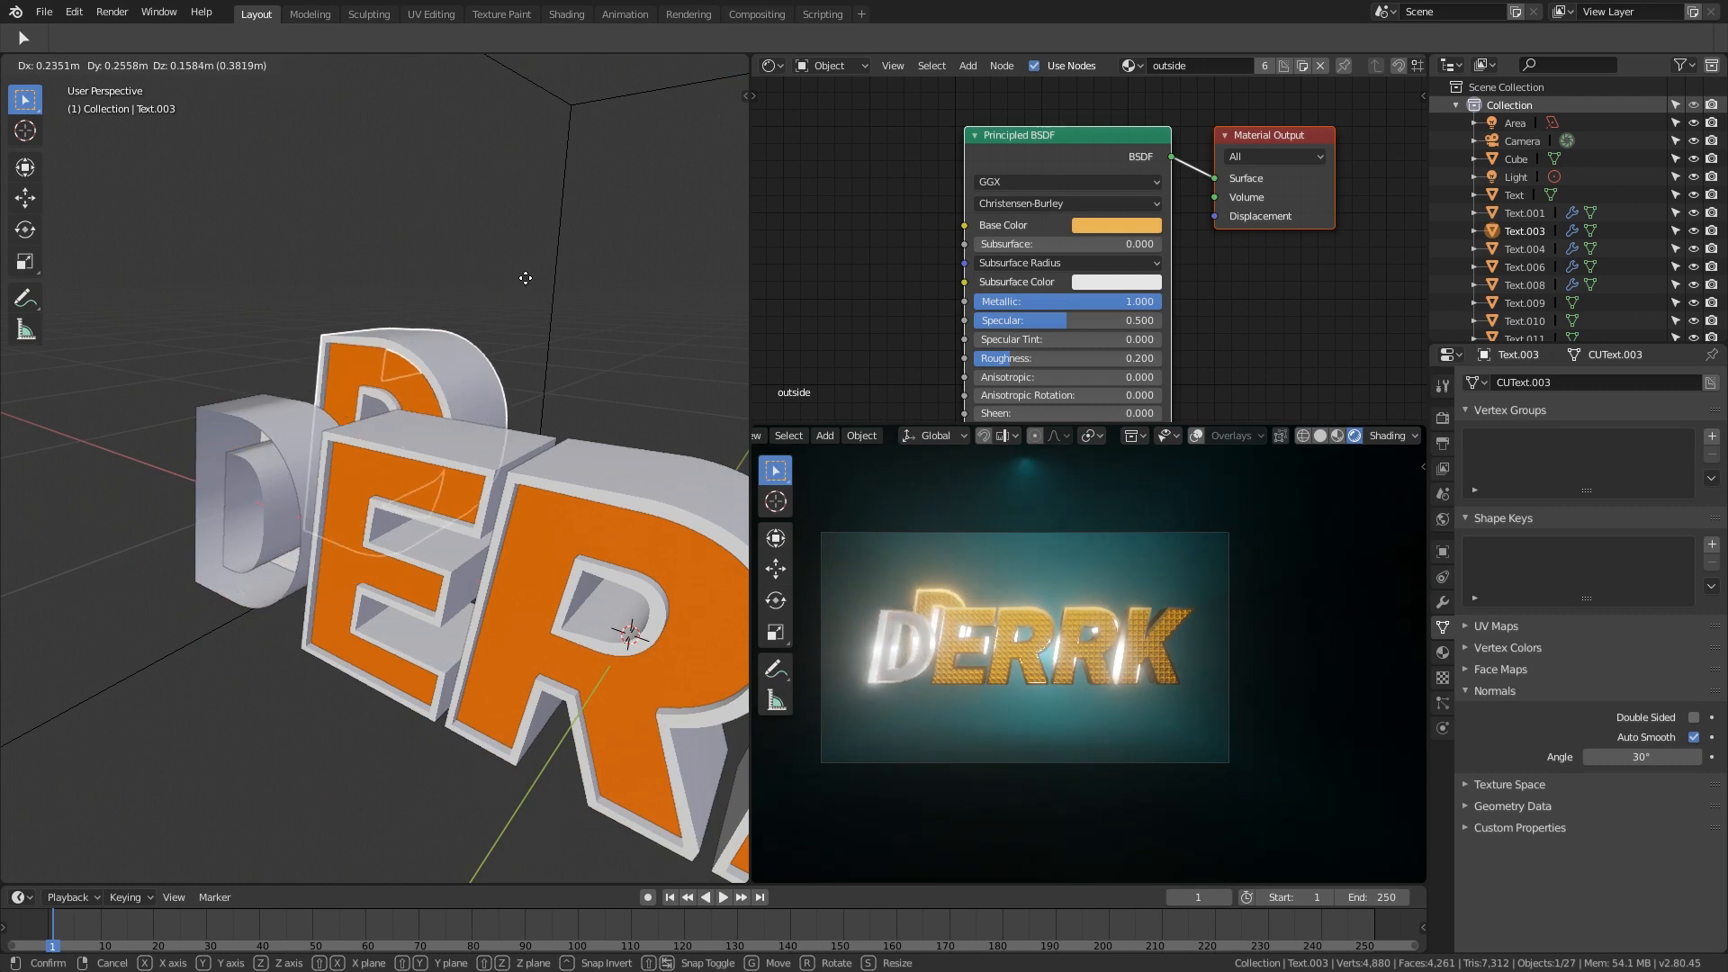
right_click(469, 292)
Step: Select the outer shells of all five letters and move them back, away from the leftover grey text copies
scroll(467, 342, "down", 4)
middle_click_drag(466, 342, 429, 443)
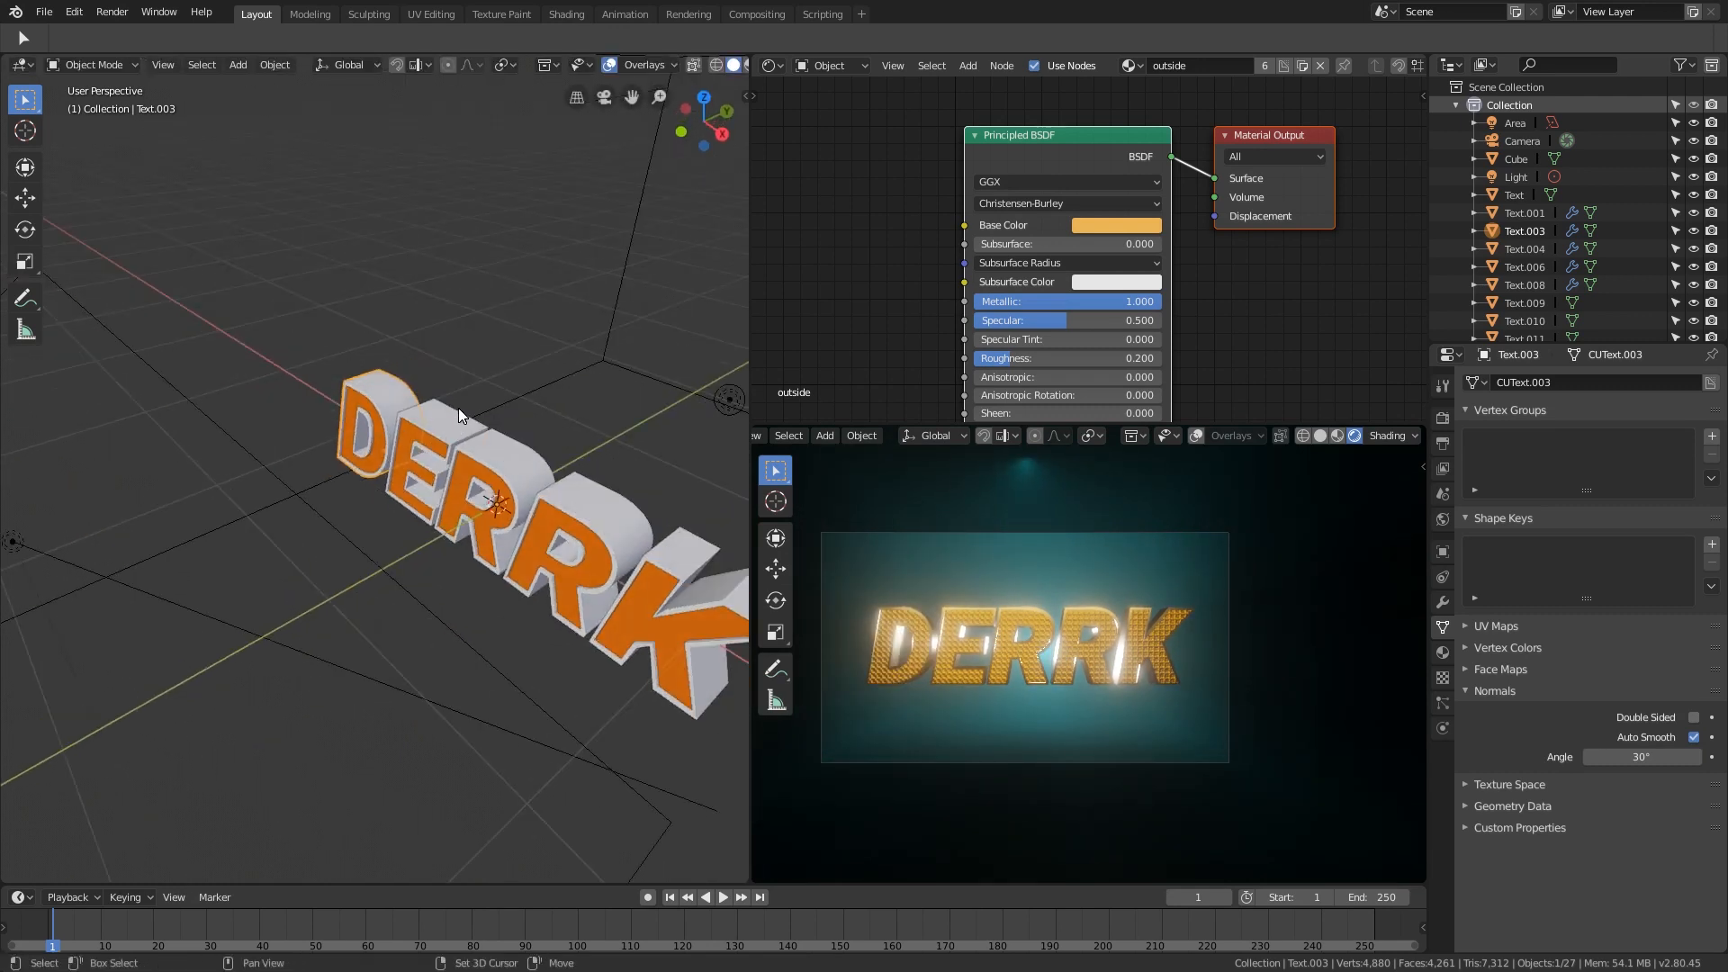
left_click(458, 409, "shift")
scroll(464, 416, "up", 3)
left_click(562, 483, "shift")
middle_click_drag(639, 522, 504, 479, "shift")
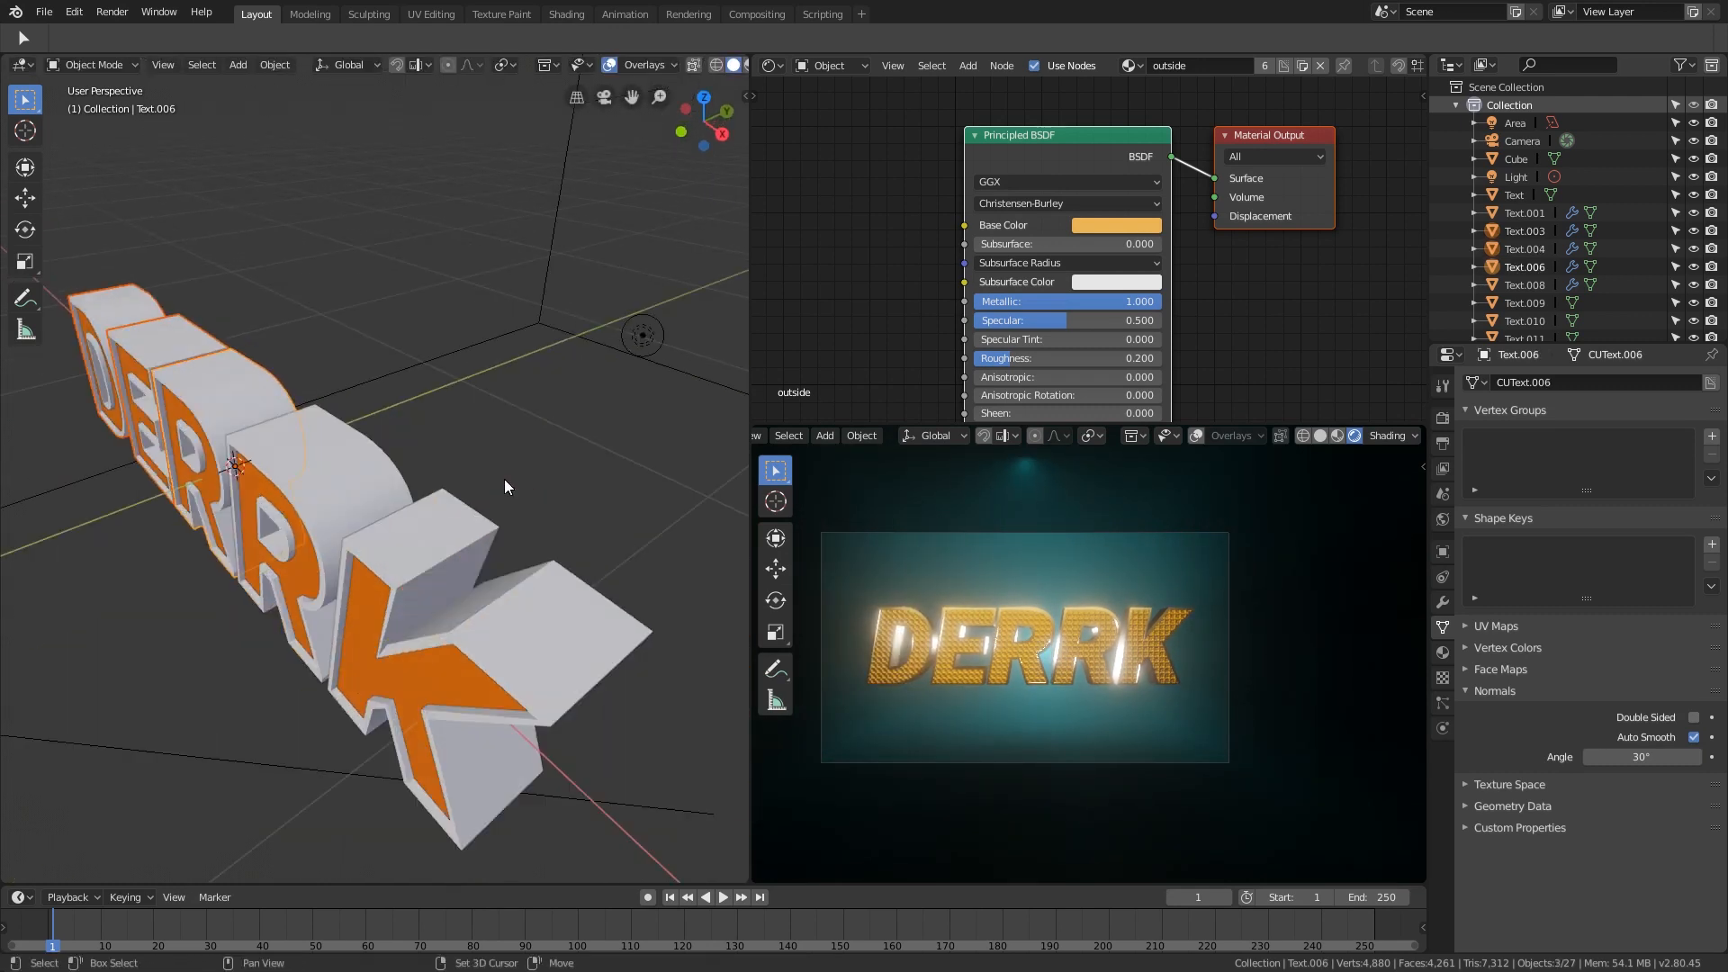
left_click(387, 455, "shift")
left_click(450, 524, "shift")
scroll(408, 513, "down", 2)
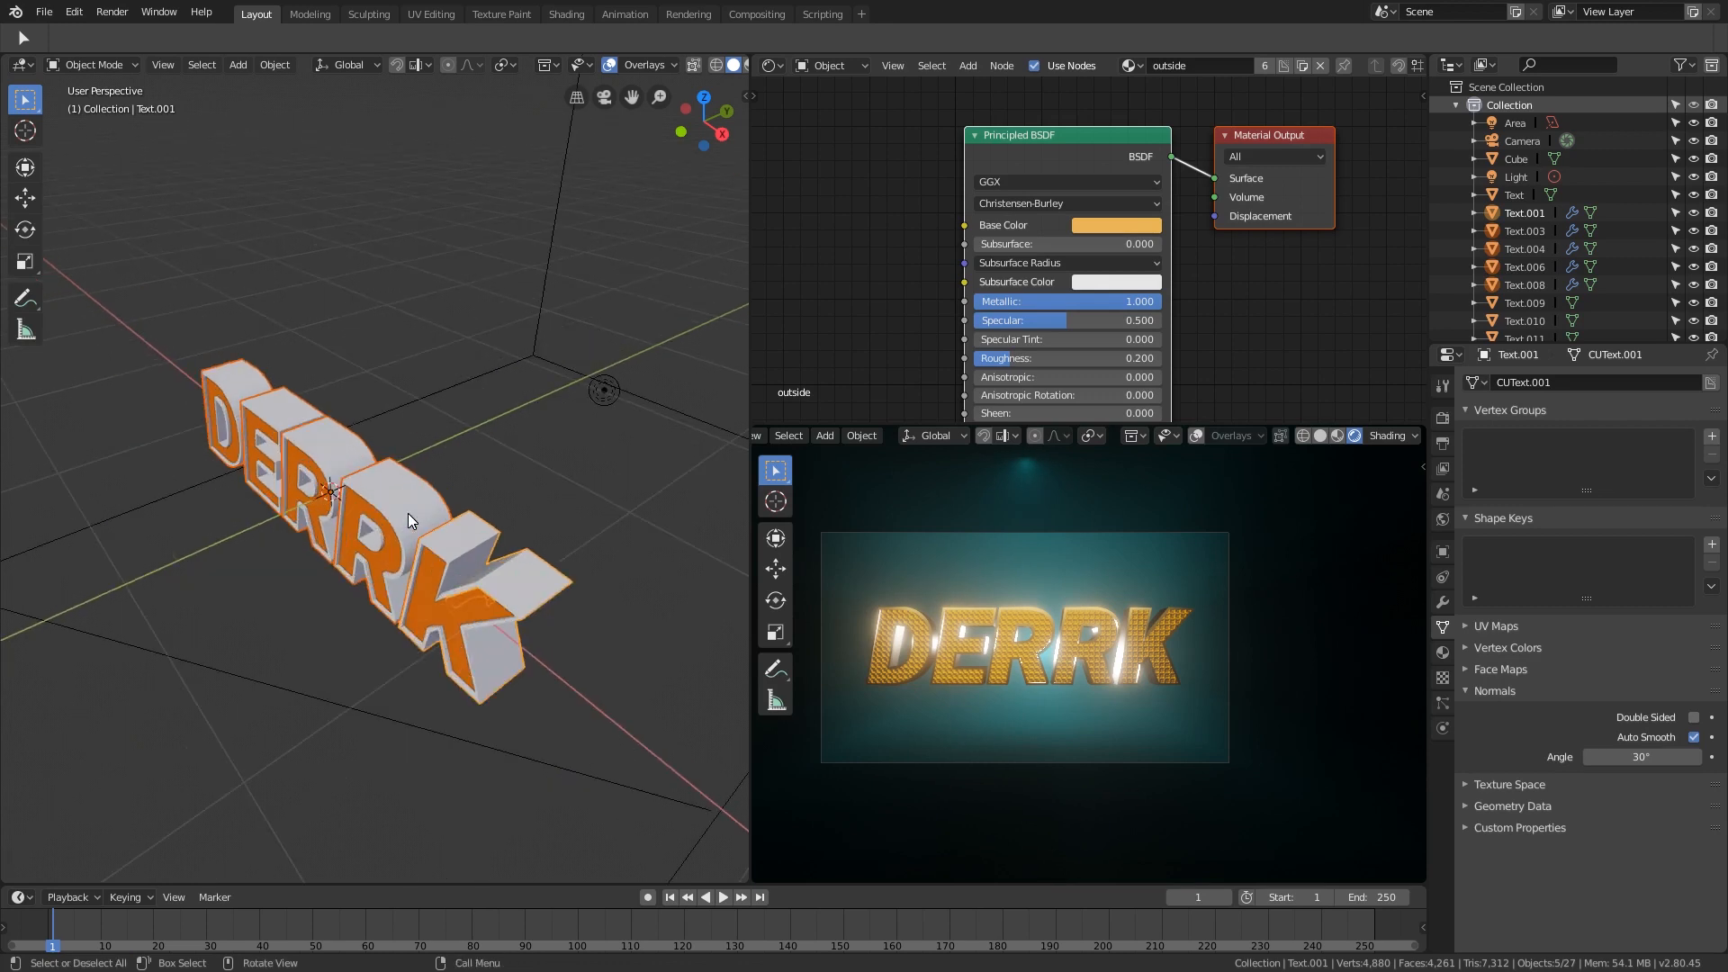
key("g")
left_click(536, 478)
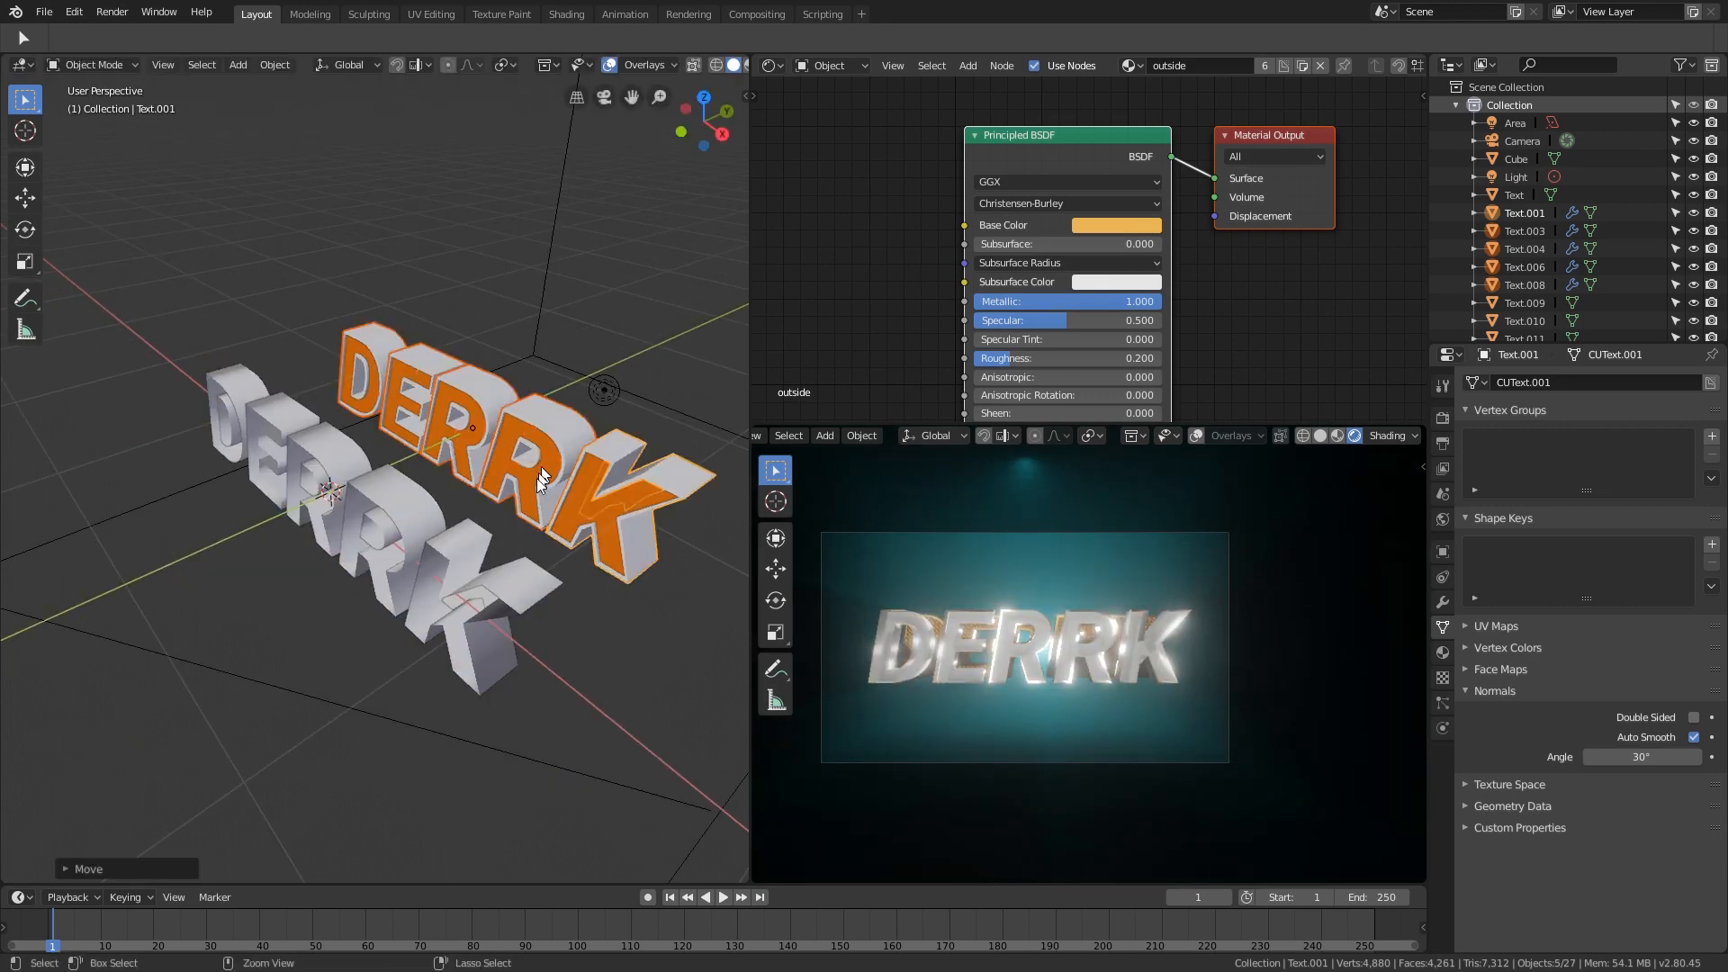
Step: Delete the five leftover grey extruded letter copies in front of the finished text
left_click(505, 569)
left_click(376, 477, "shift")
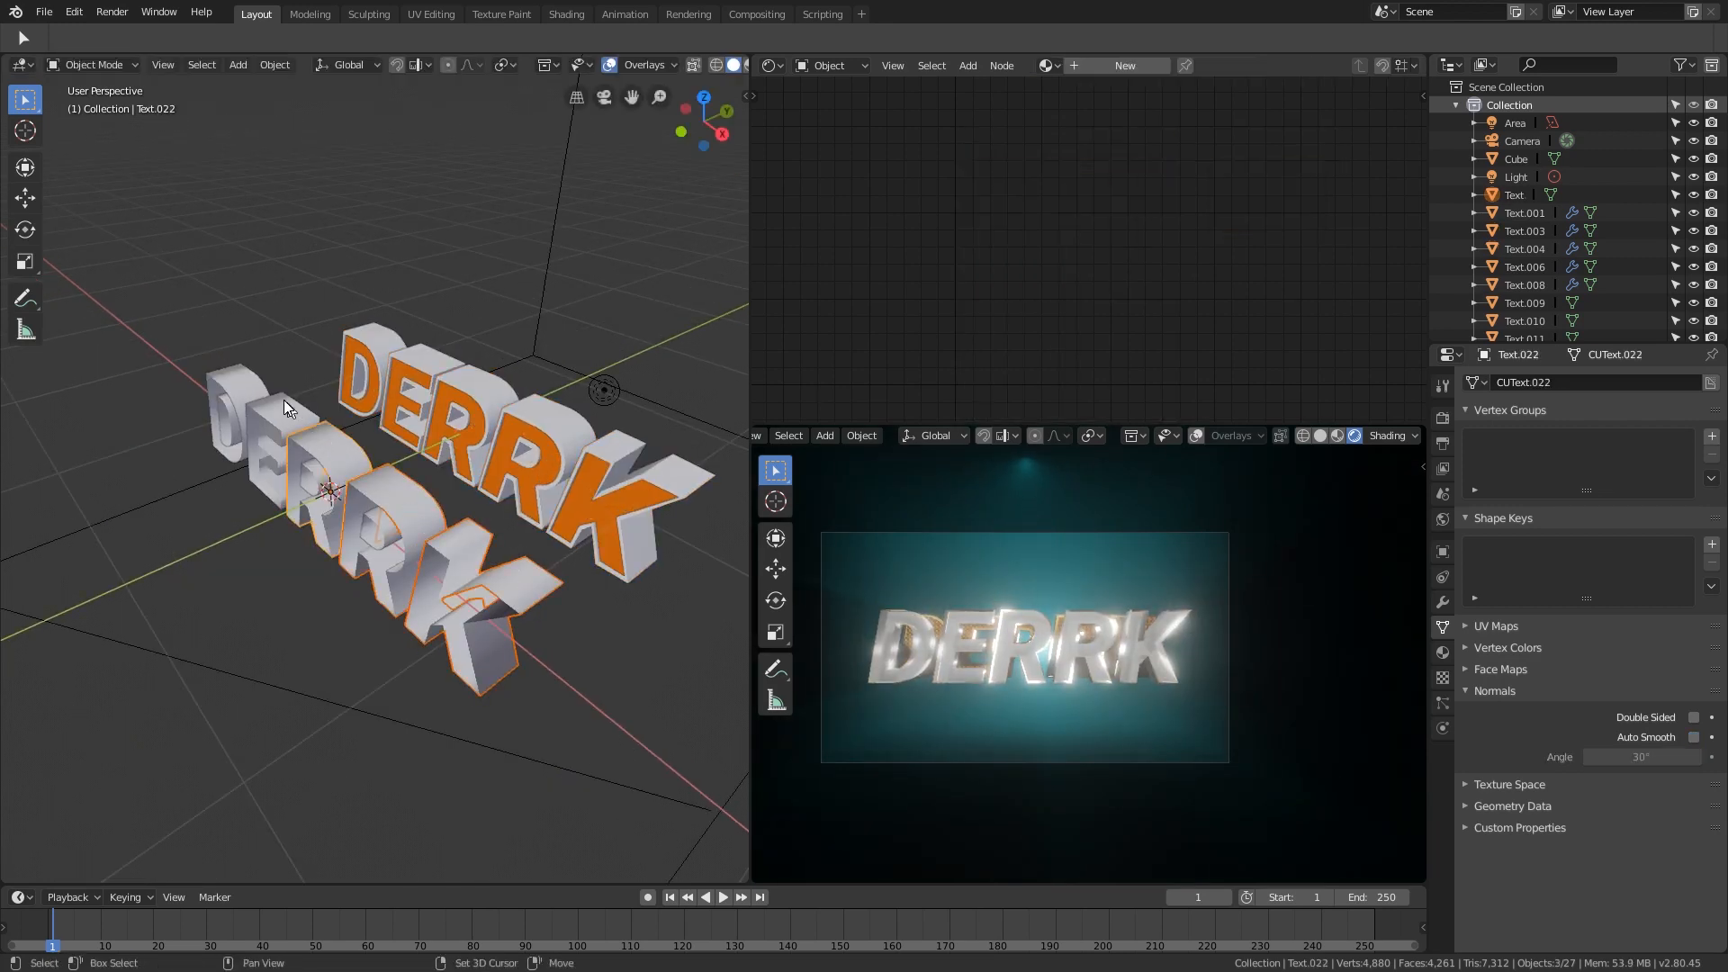
left_click(219, 372, "shift")
middle_click_drag(219, 373, 360, 423)
scroll(537, 500, "up", 2)
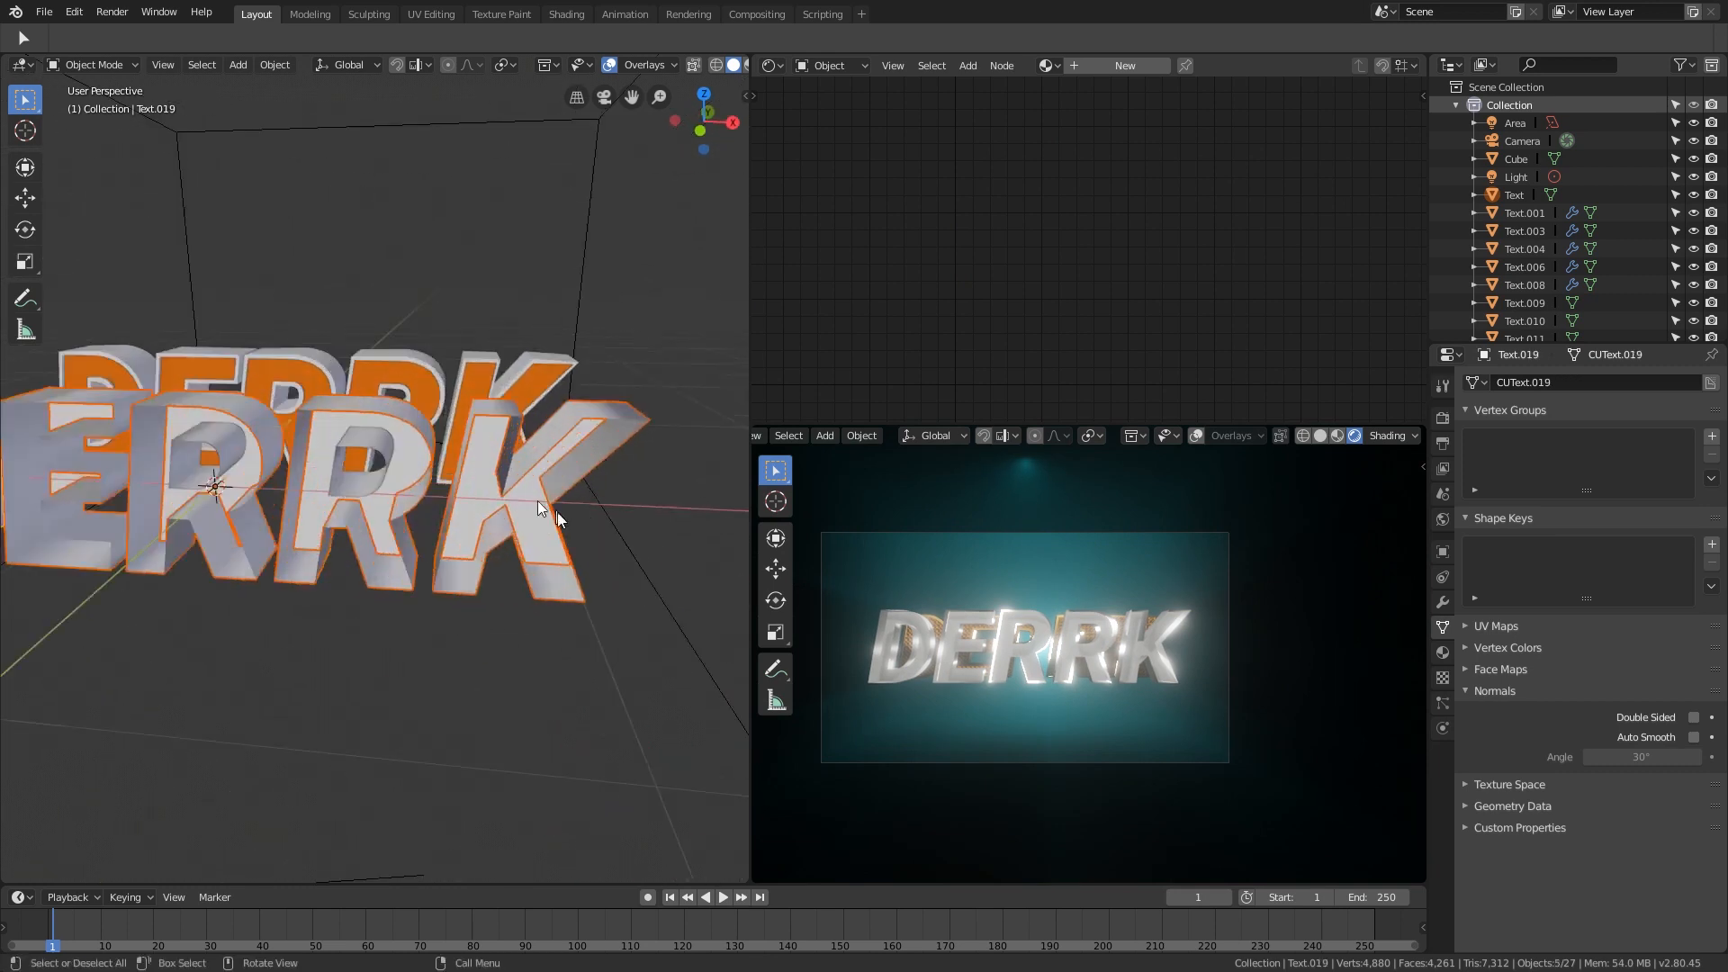
middle_click_drag(537, 500, 473, 535)
key("Delete")
Step: Delete the remaining flat grey letters and the solid pieces from their holes
left_click(469, 537)
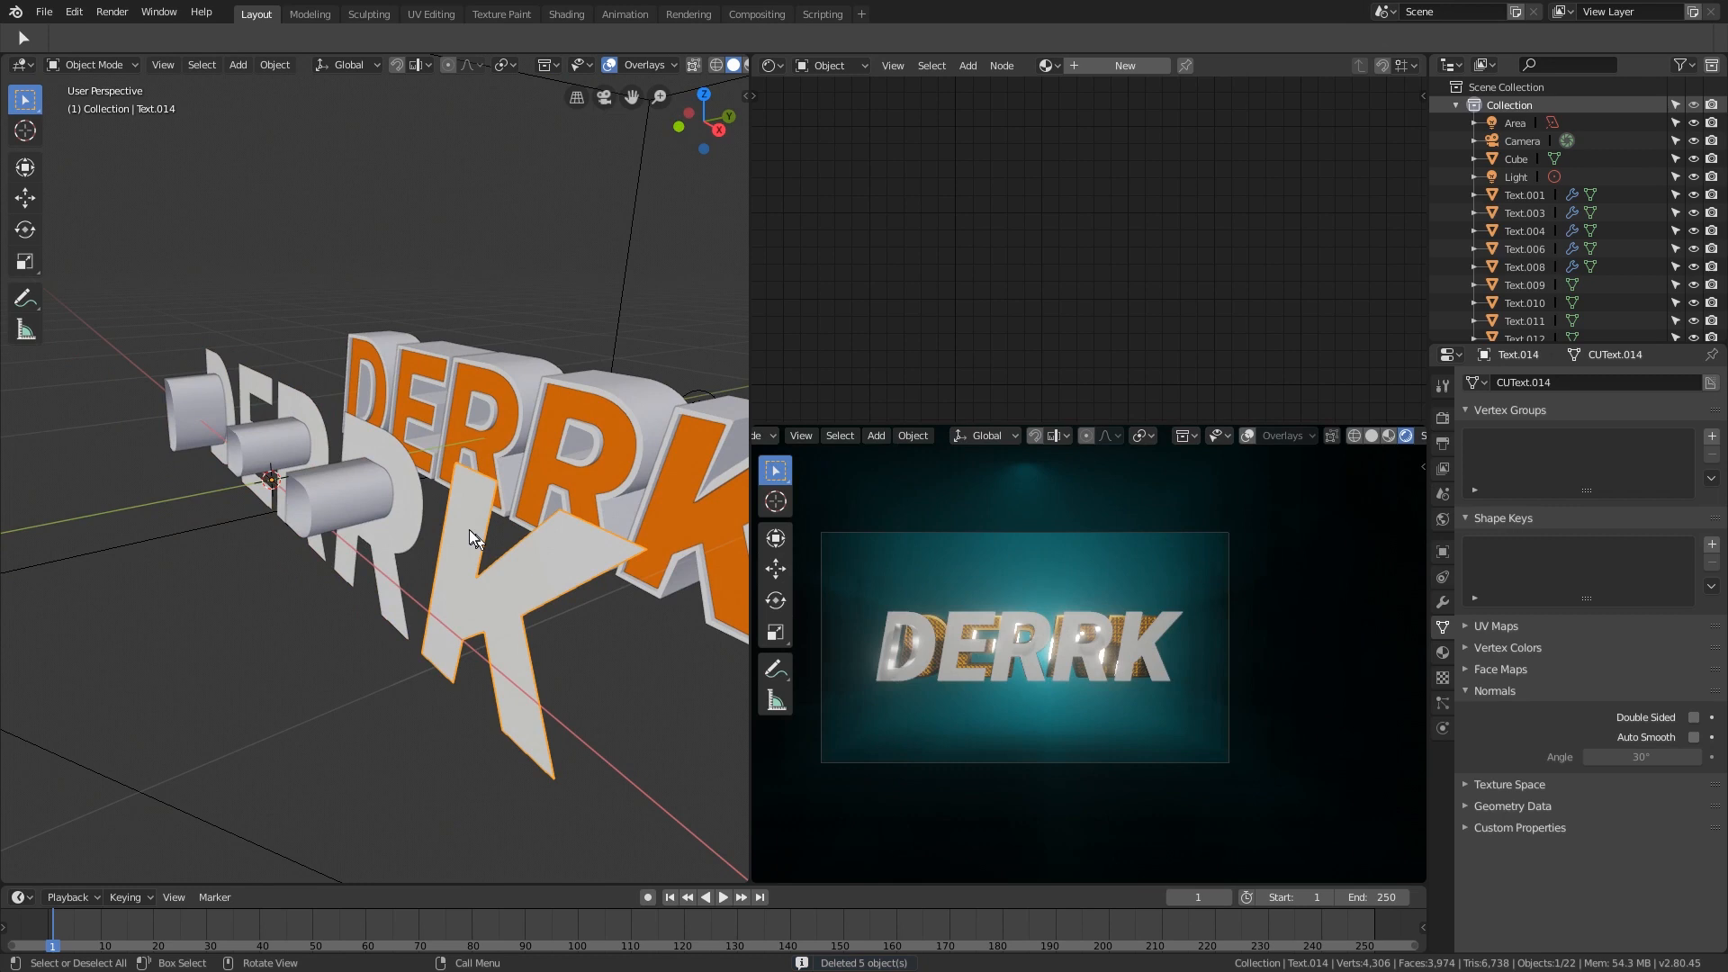
left_click(409, 501, "shift")
left_click(368, 488, "shift")
left_click(291, 414, "shift")
left_click(250, 390, "shift")
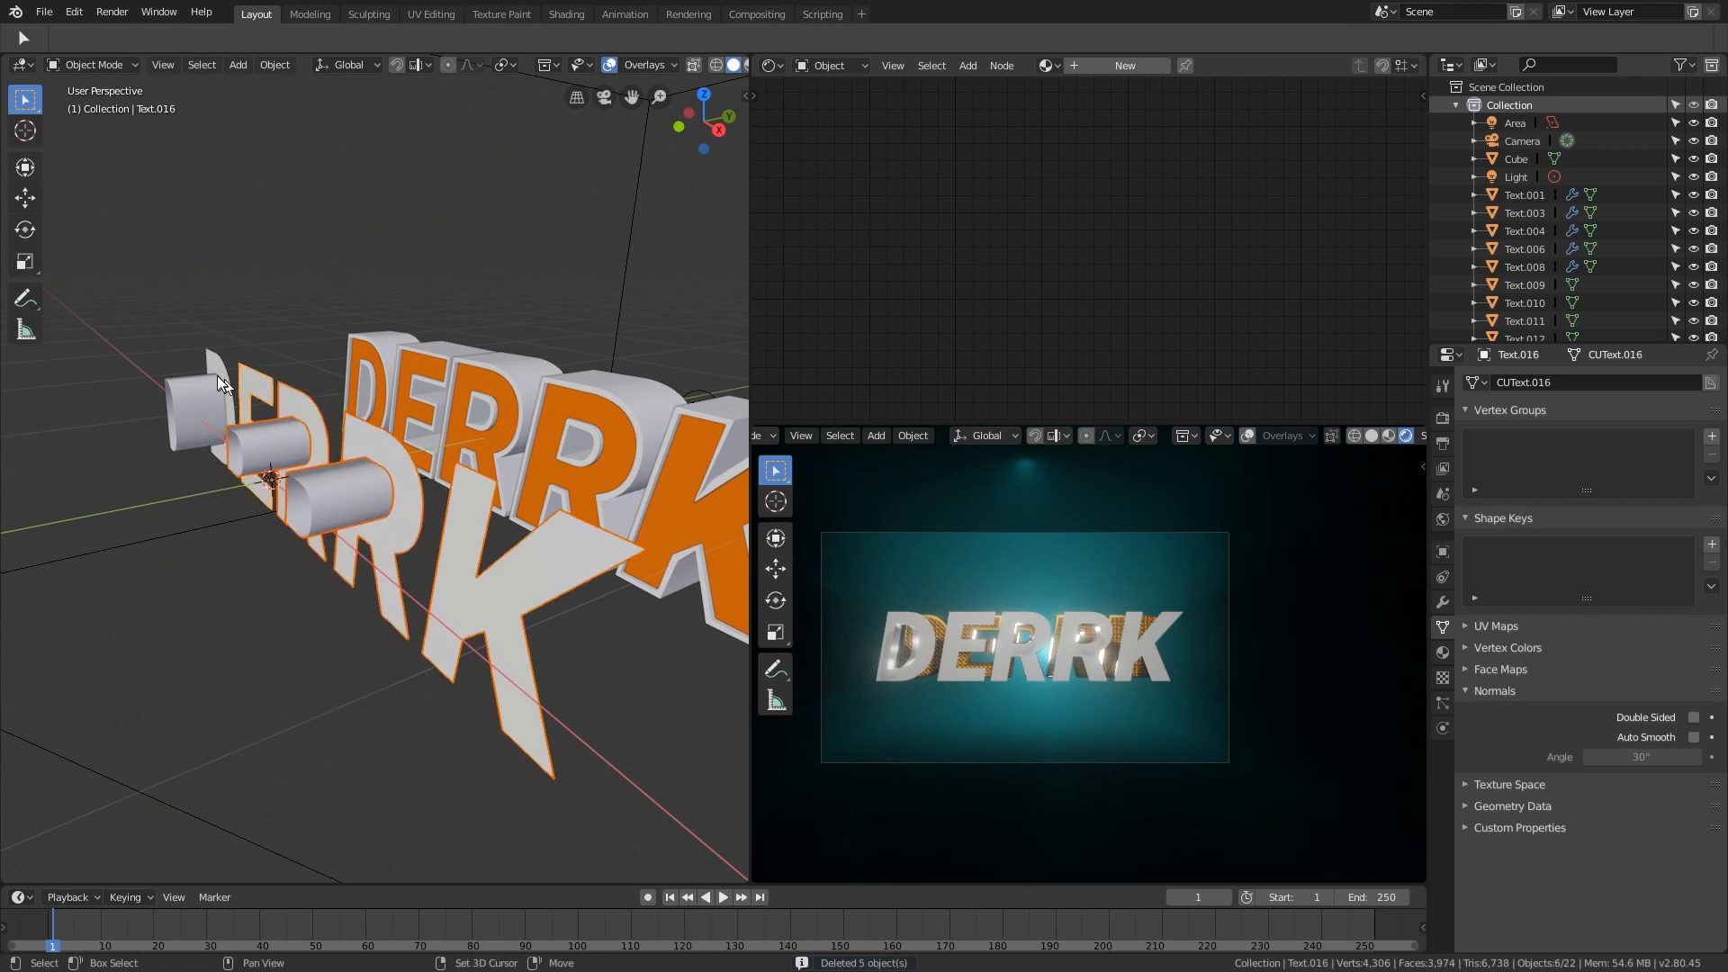
left_click(215, 374, "shift")
left_click(202, 388, "shift")
key("Delete")
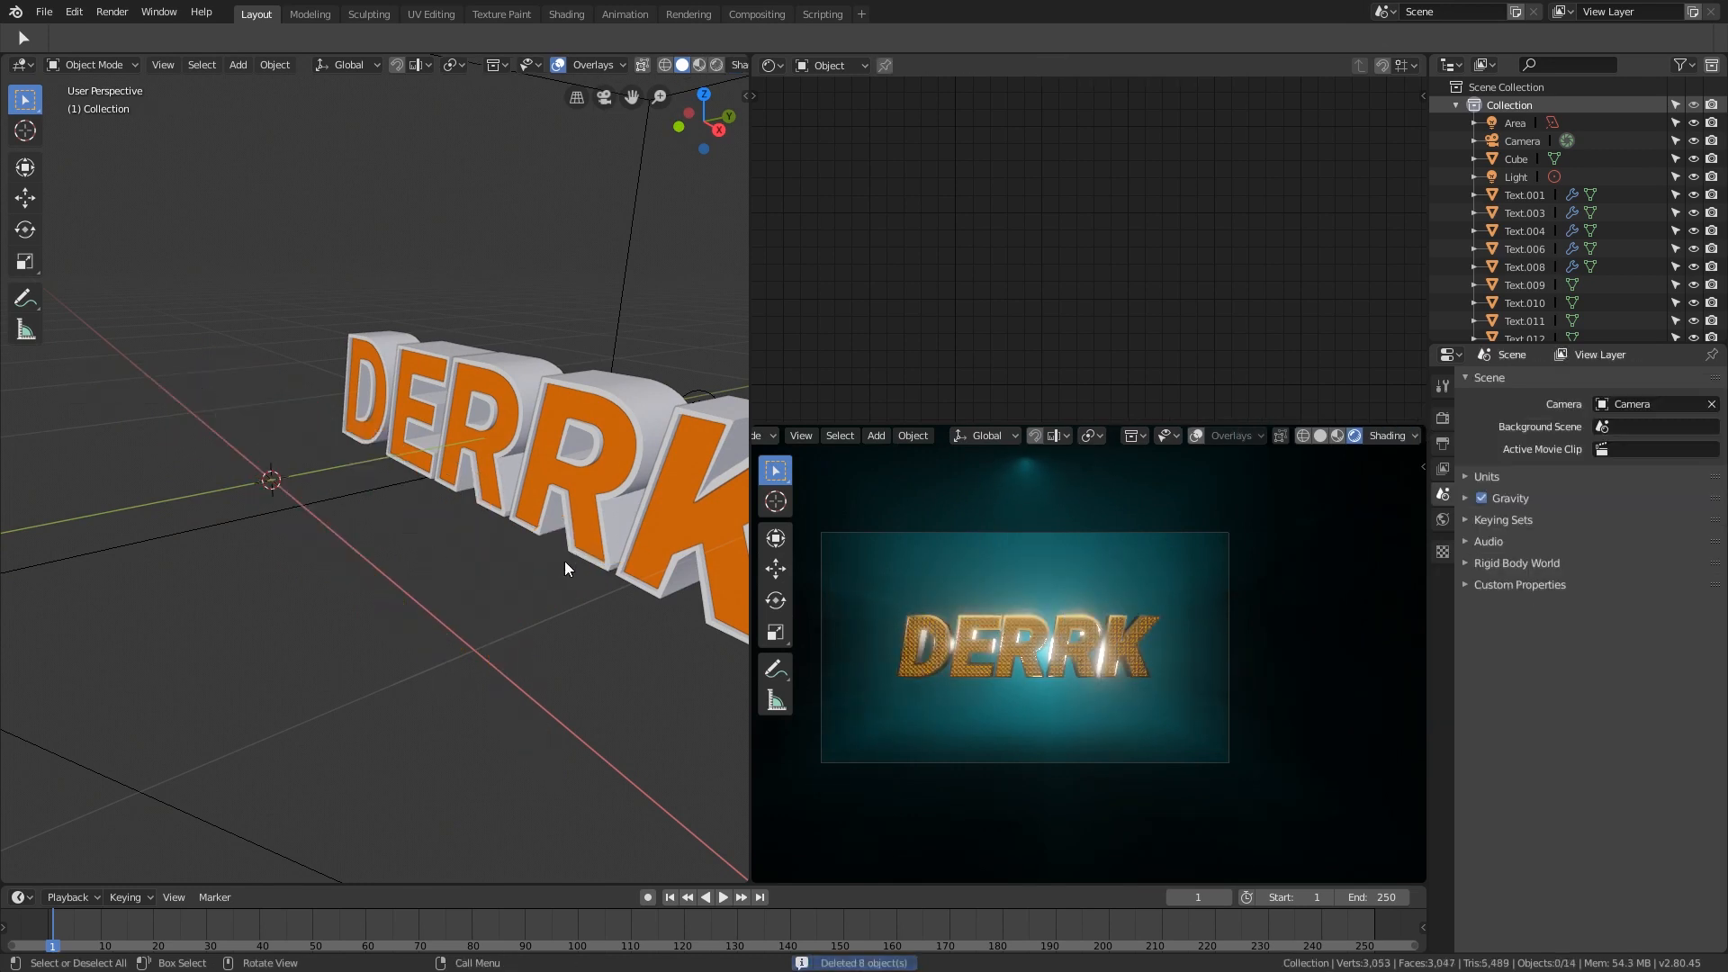
Step: Select all five outer letter shells and move them along the Y axis back onto the scene origin
middle_click_drag(564, 560, 743, 594)
scroll(380, 521, "down", 4)
middle_click_drag(381, 521, 488, 489)
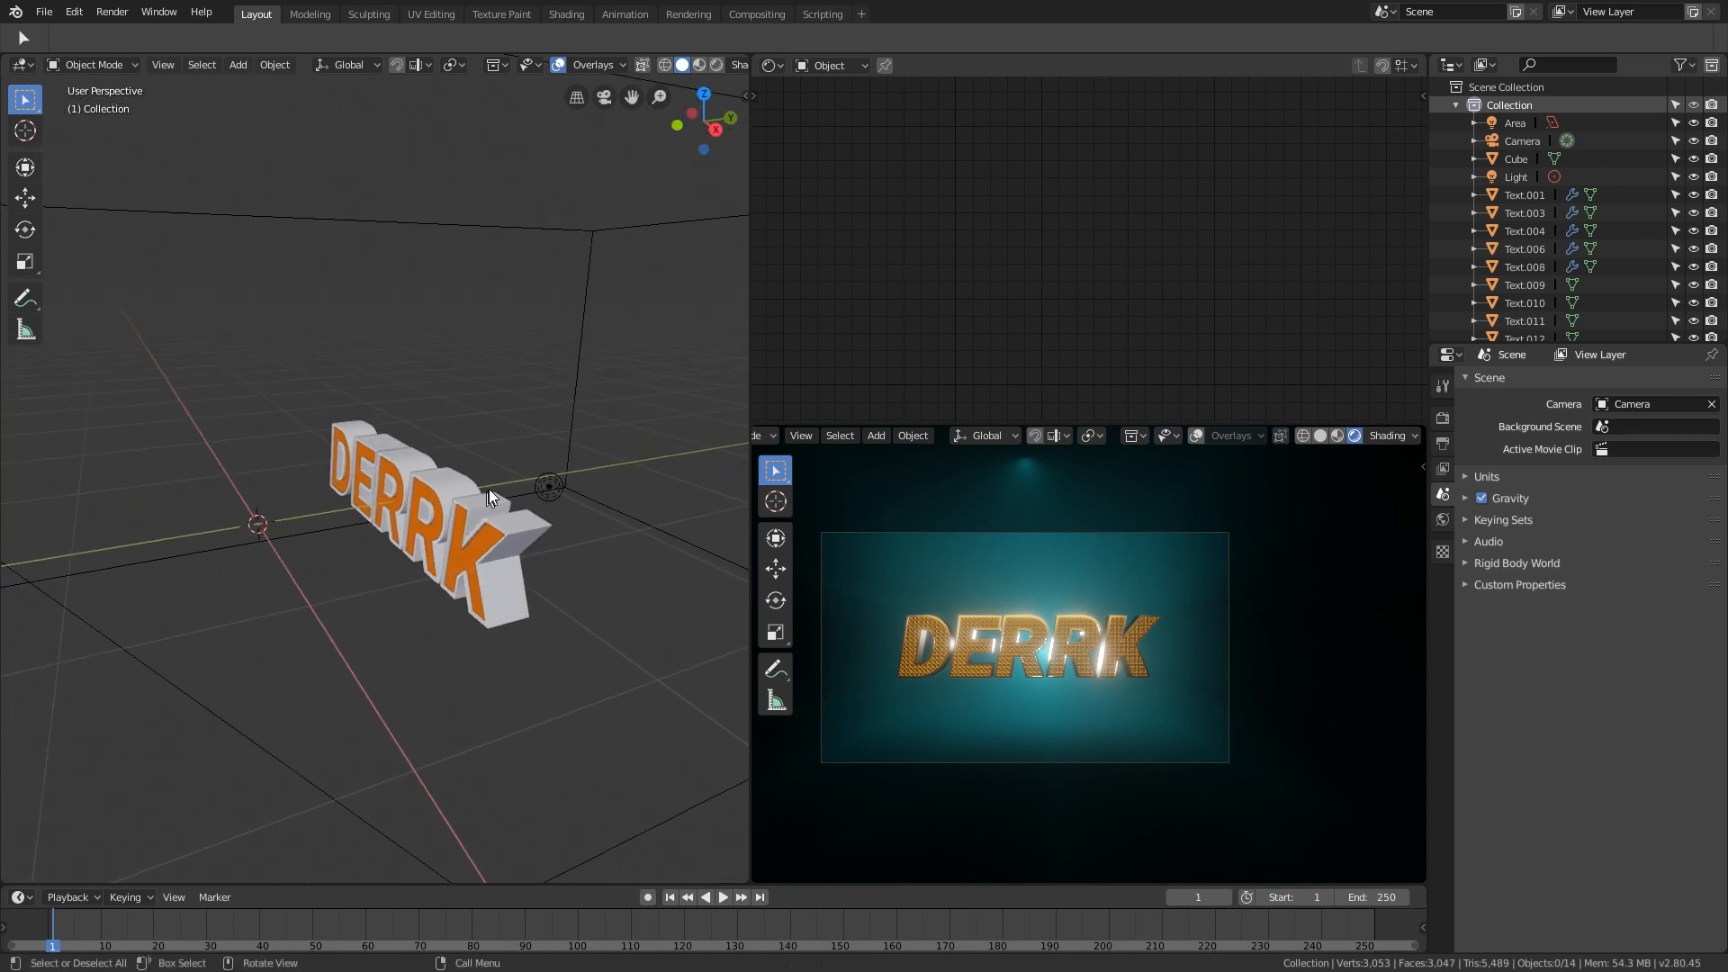
left_click(434, 478)
left_click(434, 477, "shift")
left_click(387, 447, "shift")
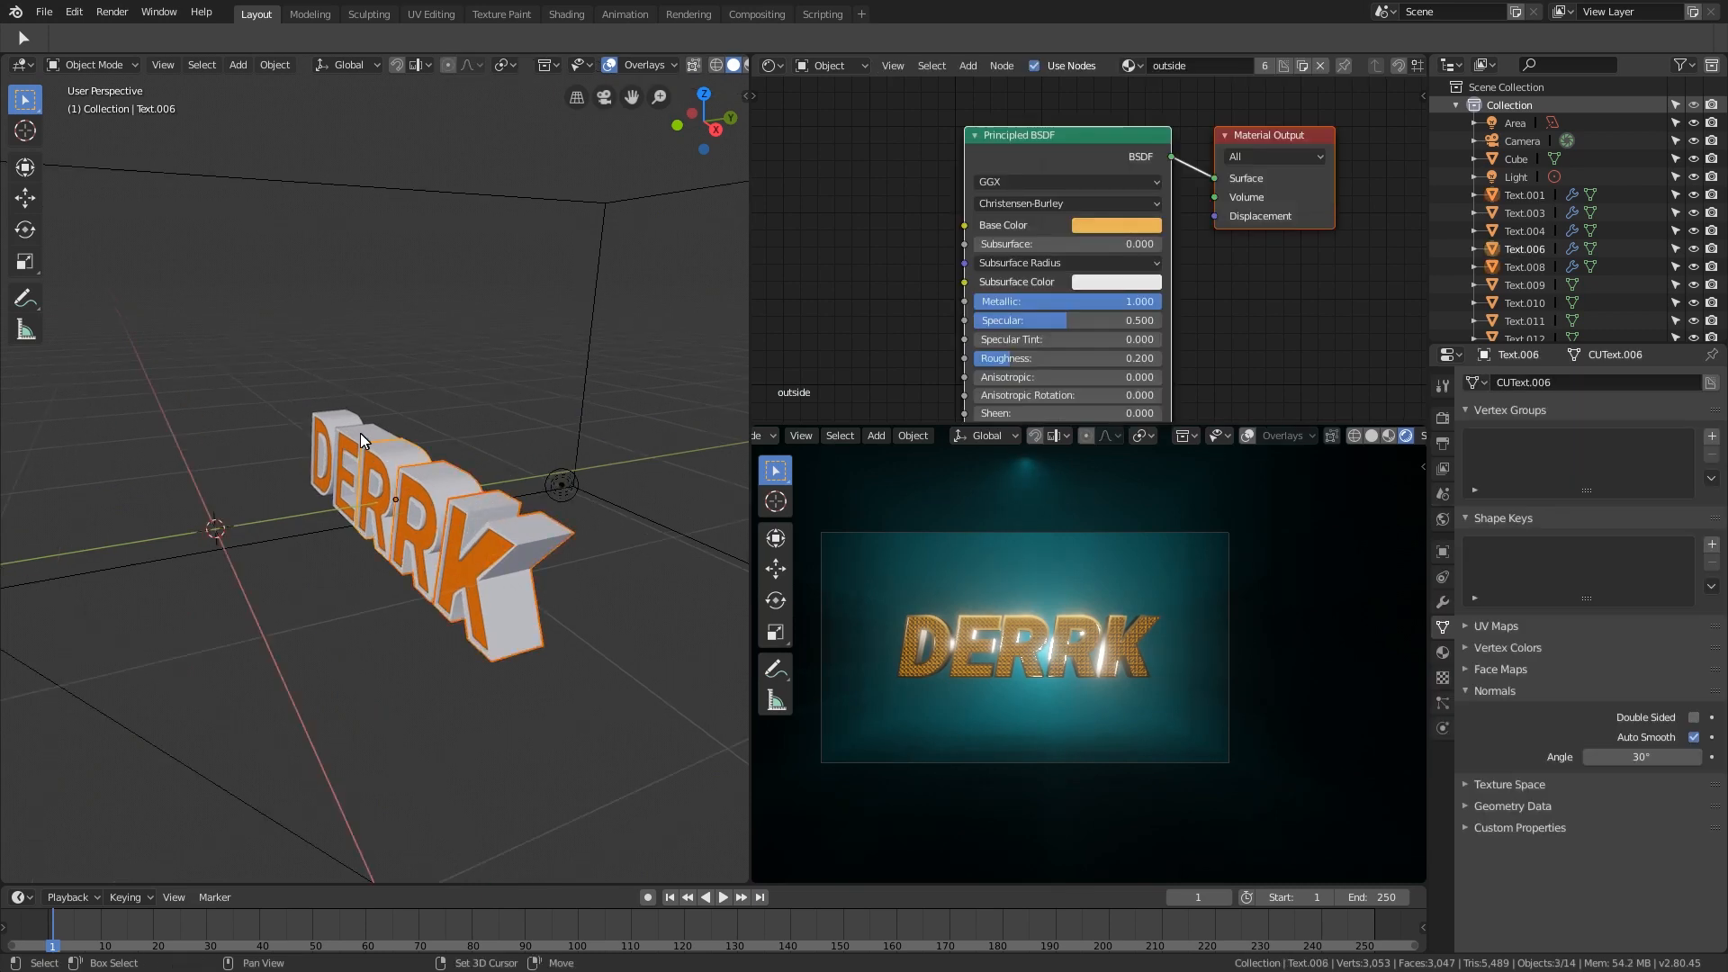
left_click(360, 434, "shift")
left_click(319, 411, "shift")
key("g")
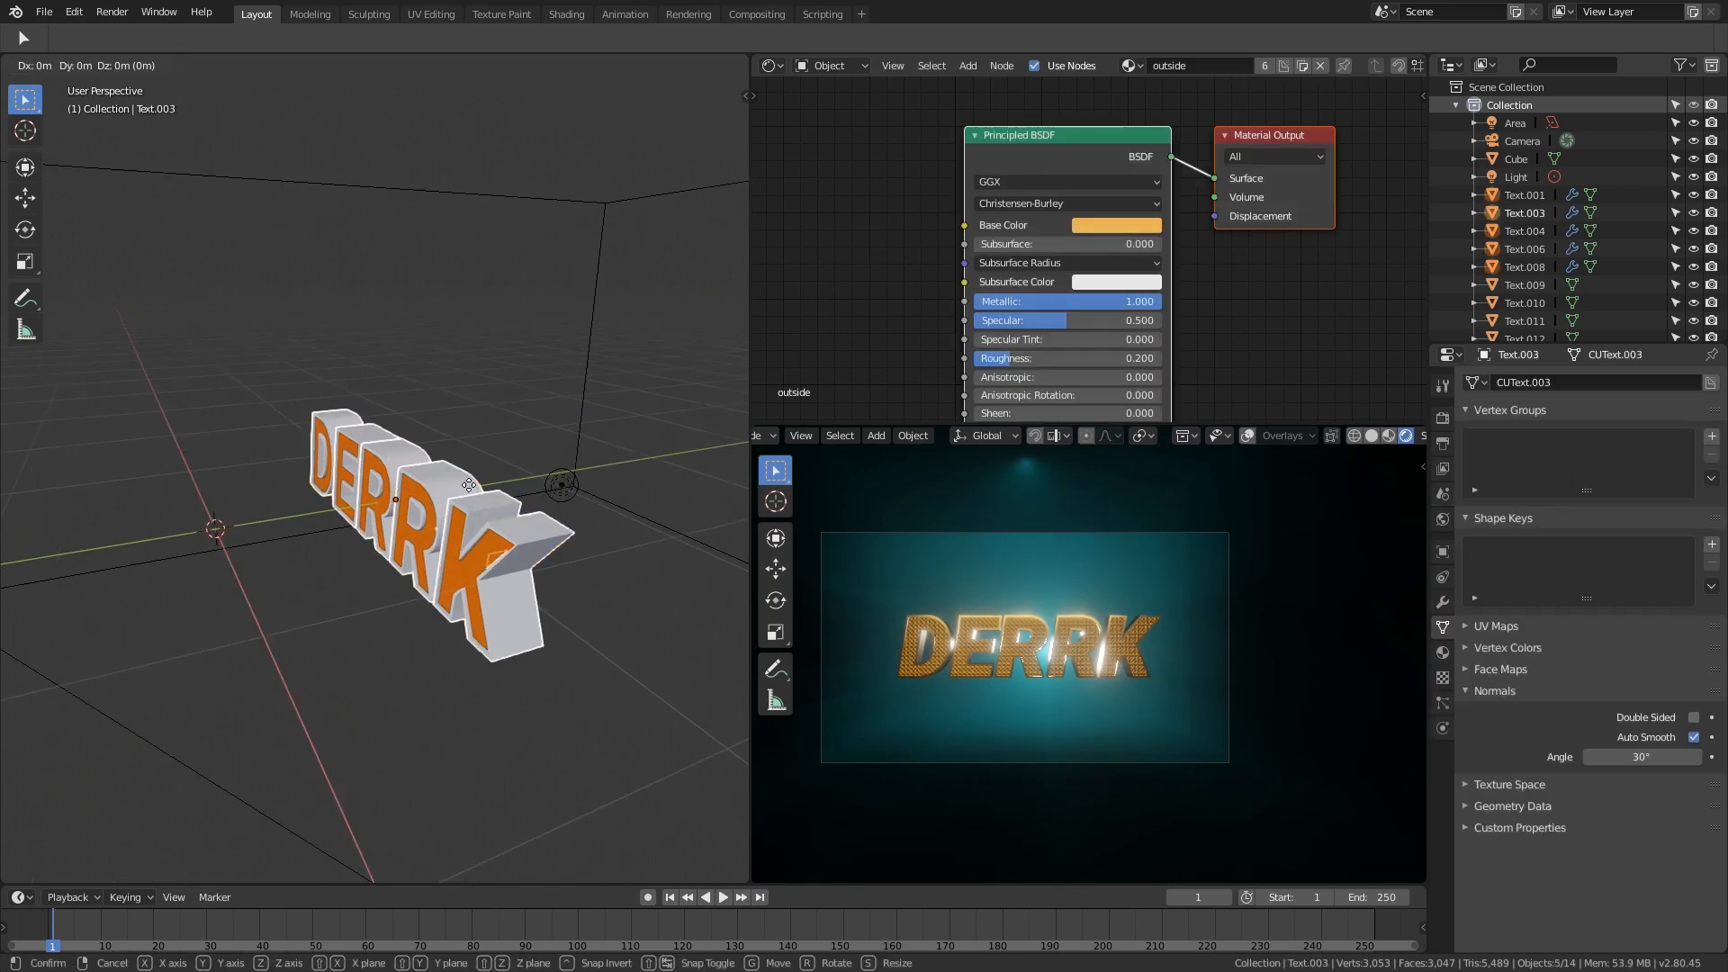
key("y")
left_click(344, 508)
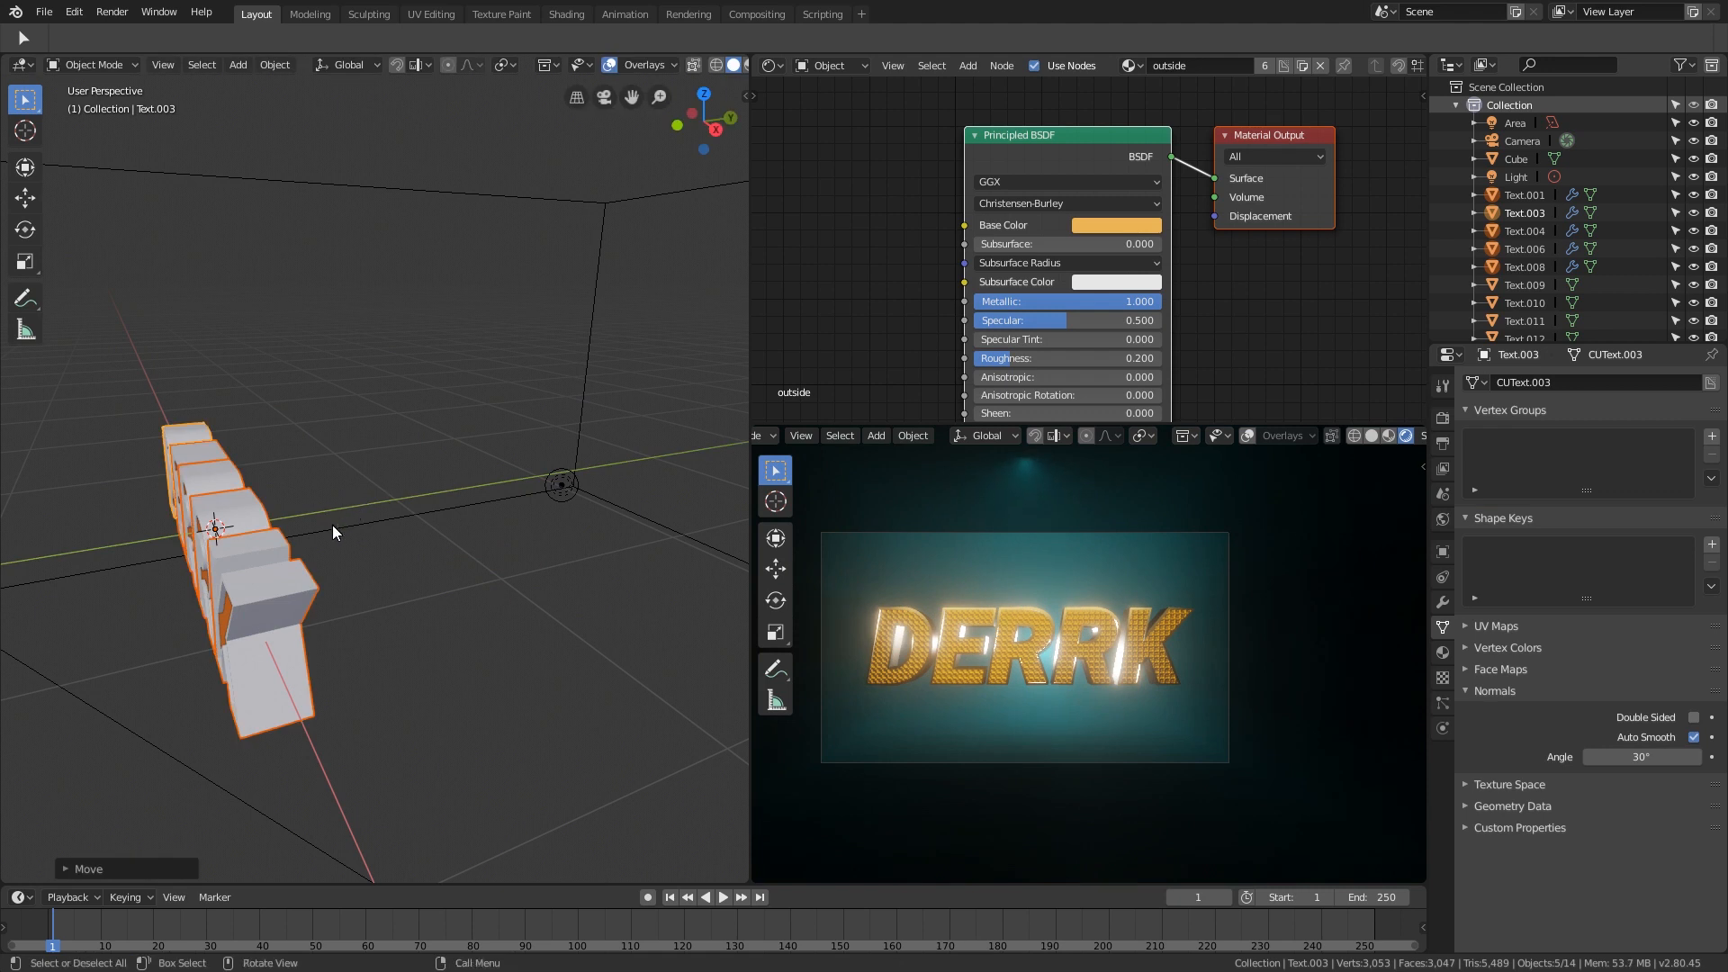
Step: Save the cleaned-up scene to the existing 026_movietitle2.blend file
middle_click_drag(332, 527, 393, 542)
mouse_move(310, 556)
middle_mouse_down("shift")
mouse_move(358, 547)
mouse_move(310, 548)
middle_mouse_up("shift")
scroll(310, 549, "up", 2)
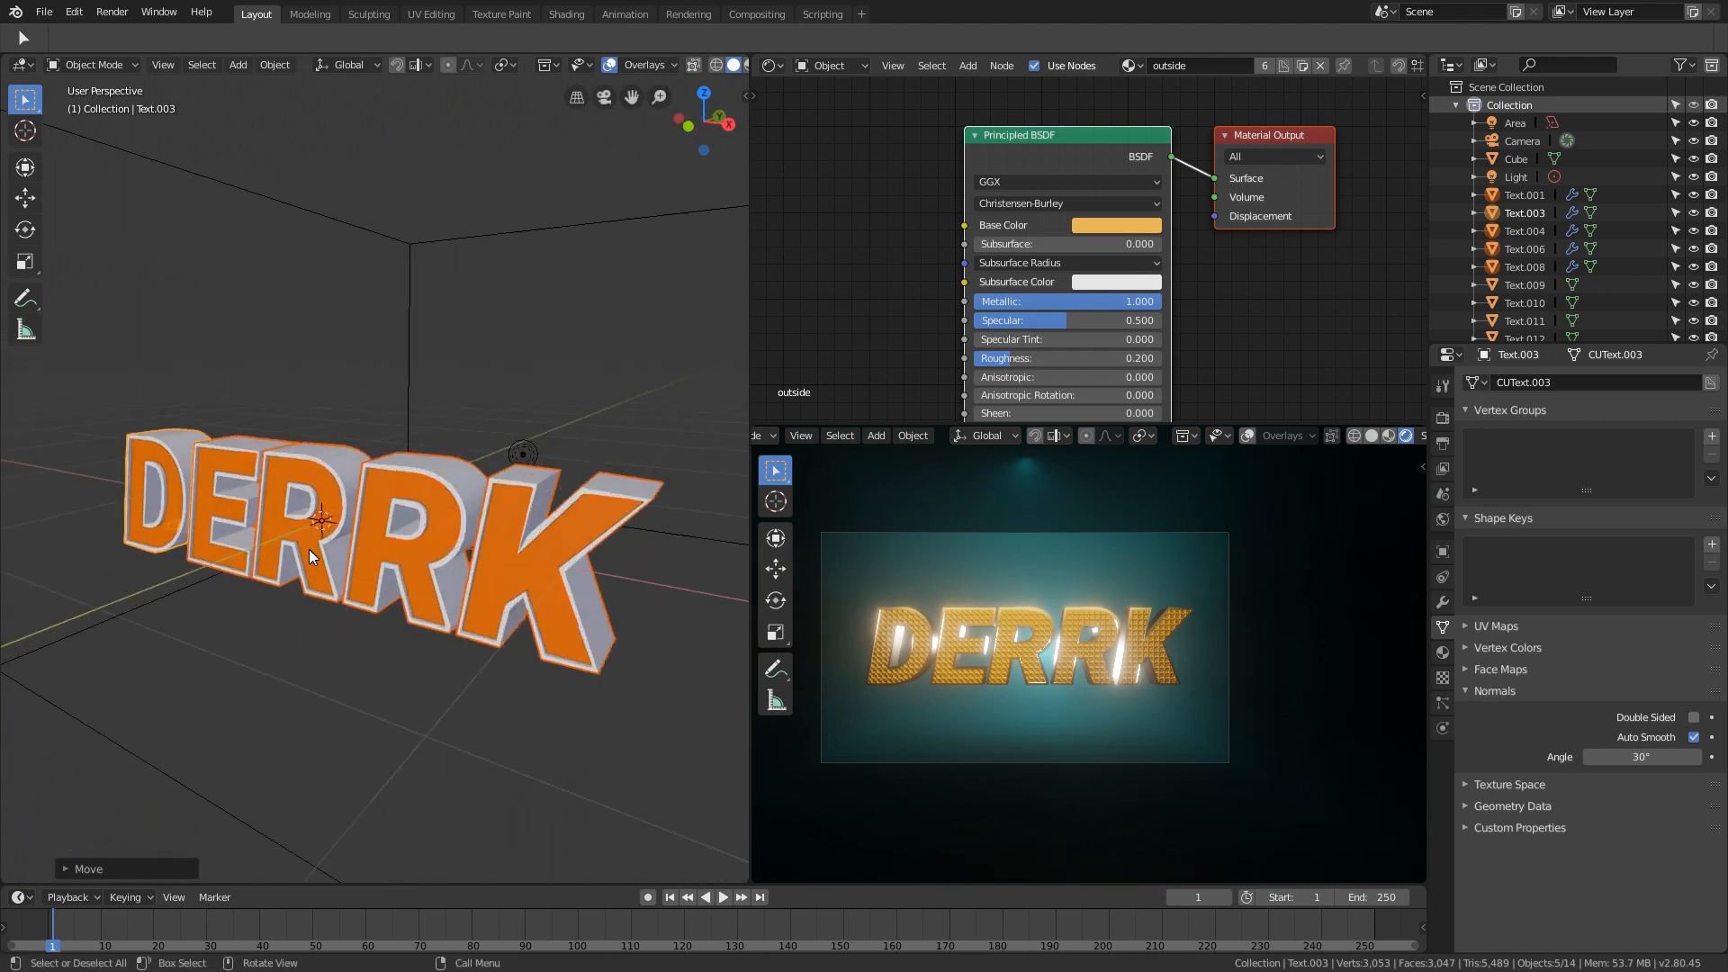
key("ctrl+s")
Step: Try moving the K's outer shell on its own to test its parented inner face
middle_click_drag(504, 558, 579, 524)
left_click(604, 488)
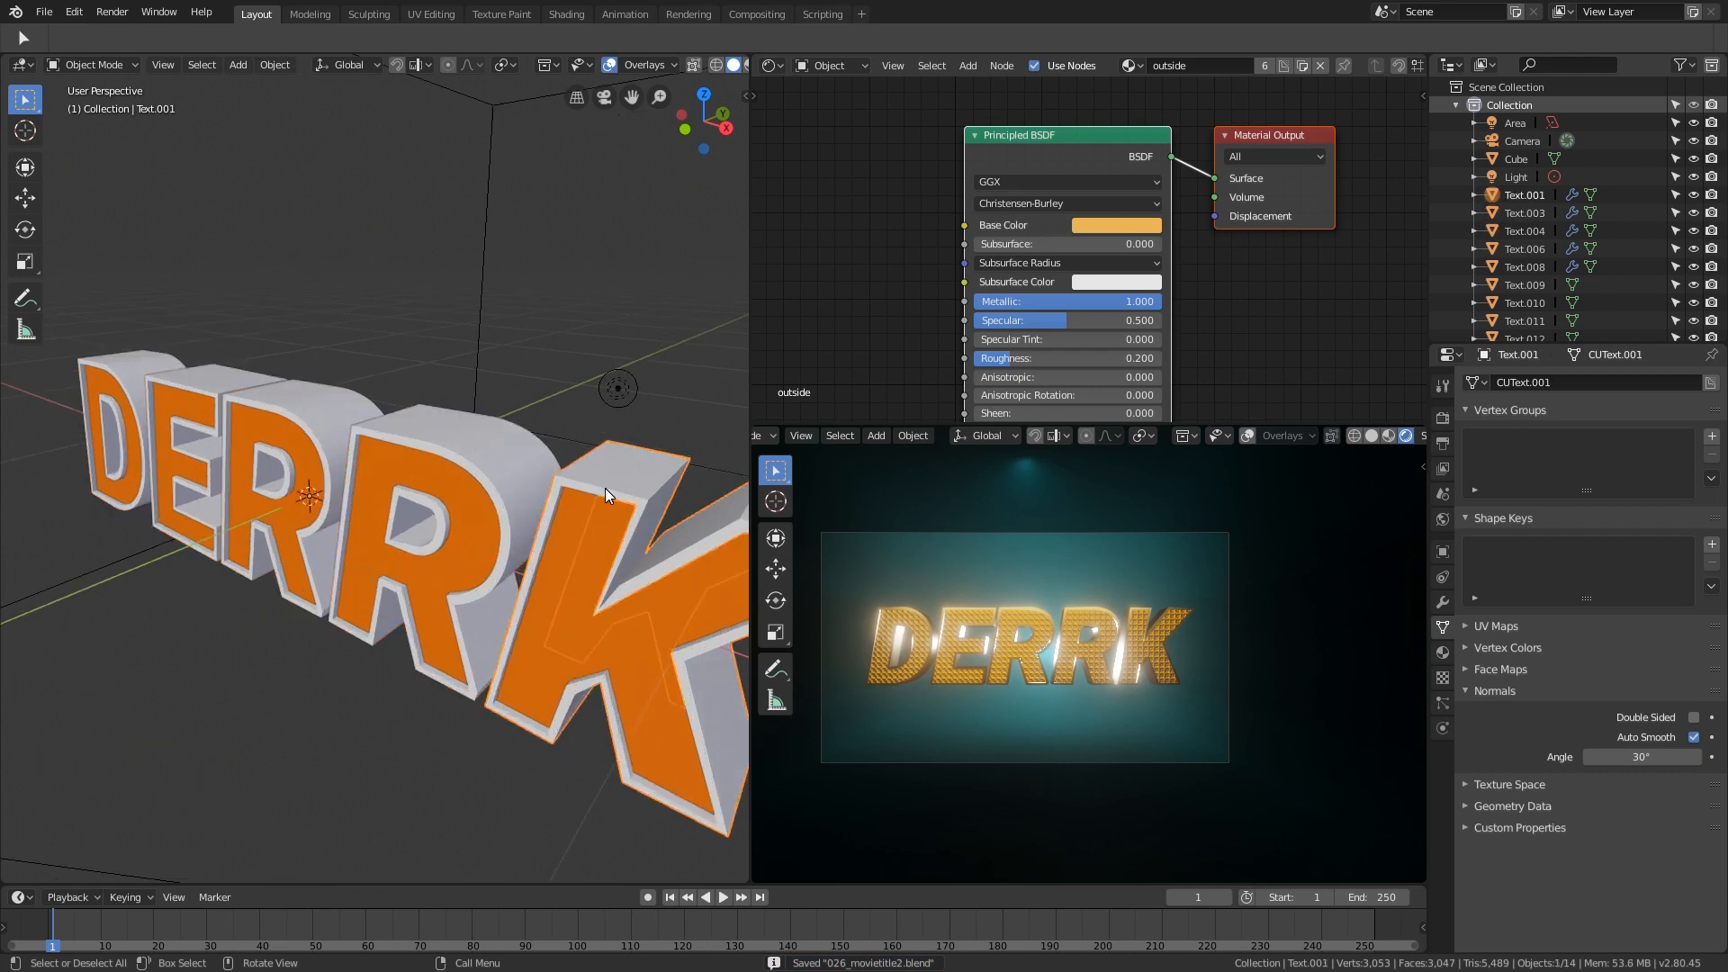
key("g")
right_click(516, 432)
scroll(514, 430, "down", 3)
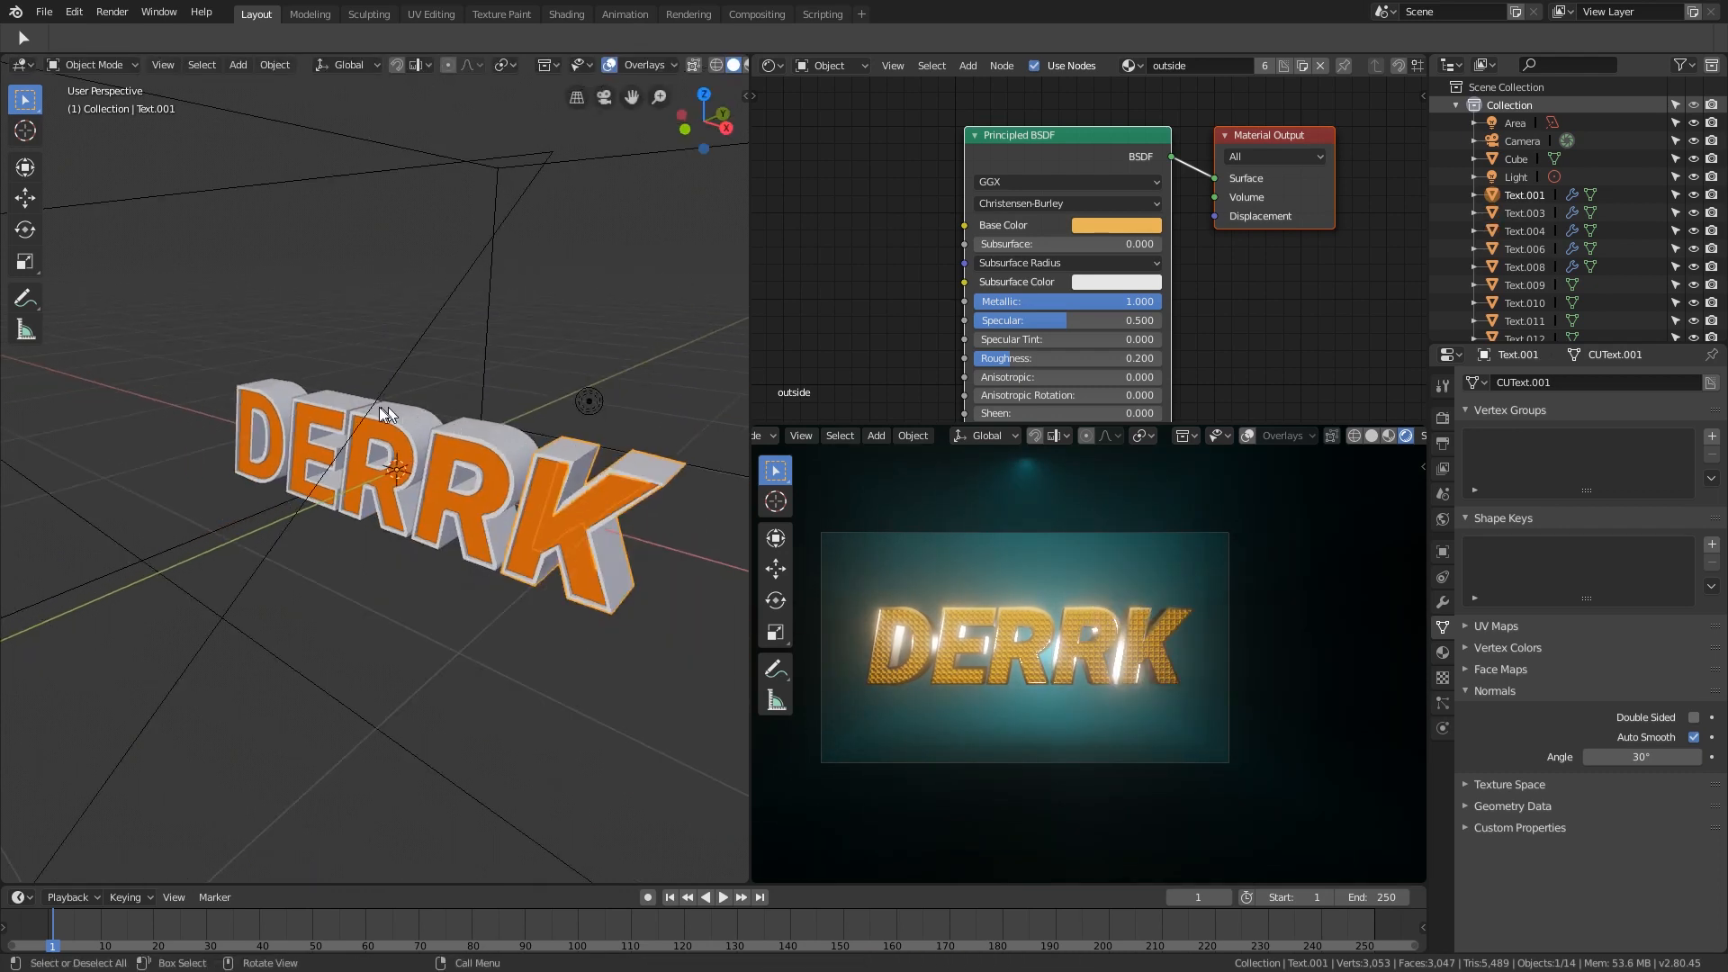
Step: Add a plain axes empty at the scene origin and reduce its size to 0.22 m
middle_click_drag(380, 406, 482, 472)
scroll(500, 465, "up", 1)
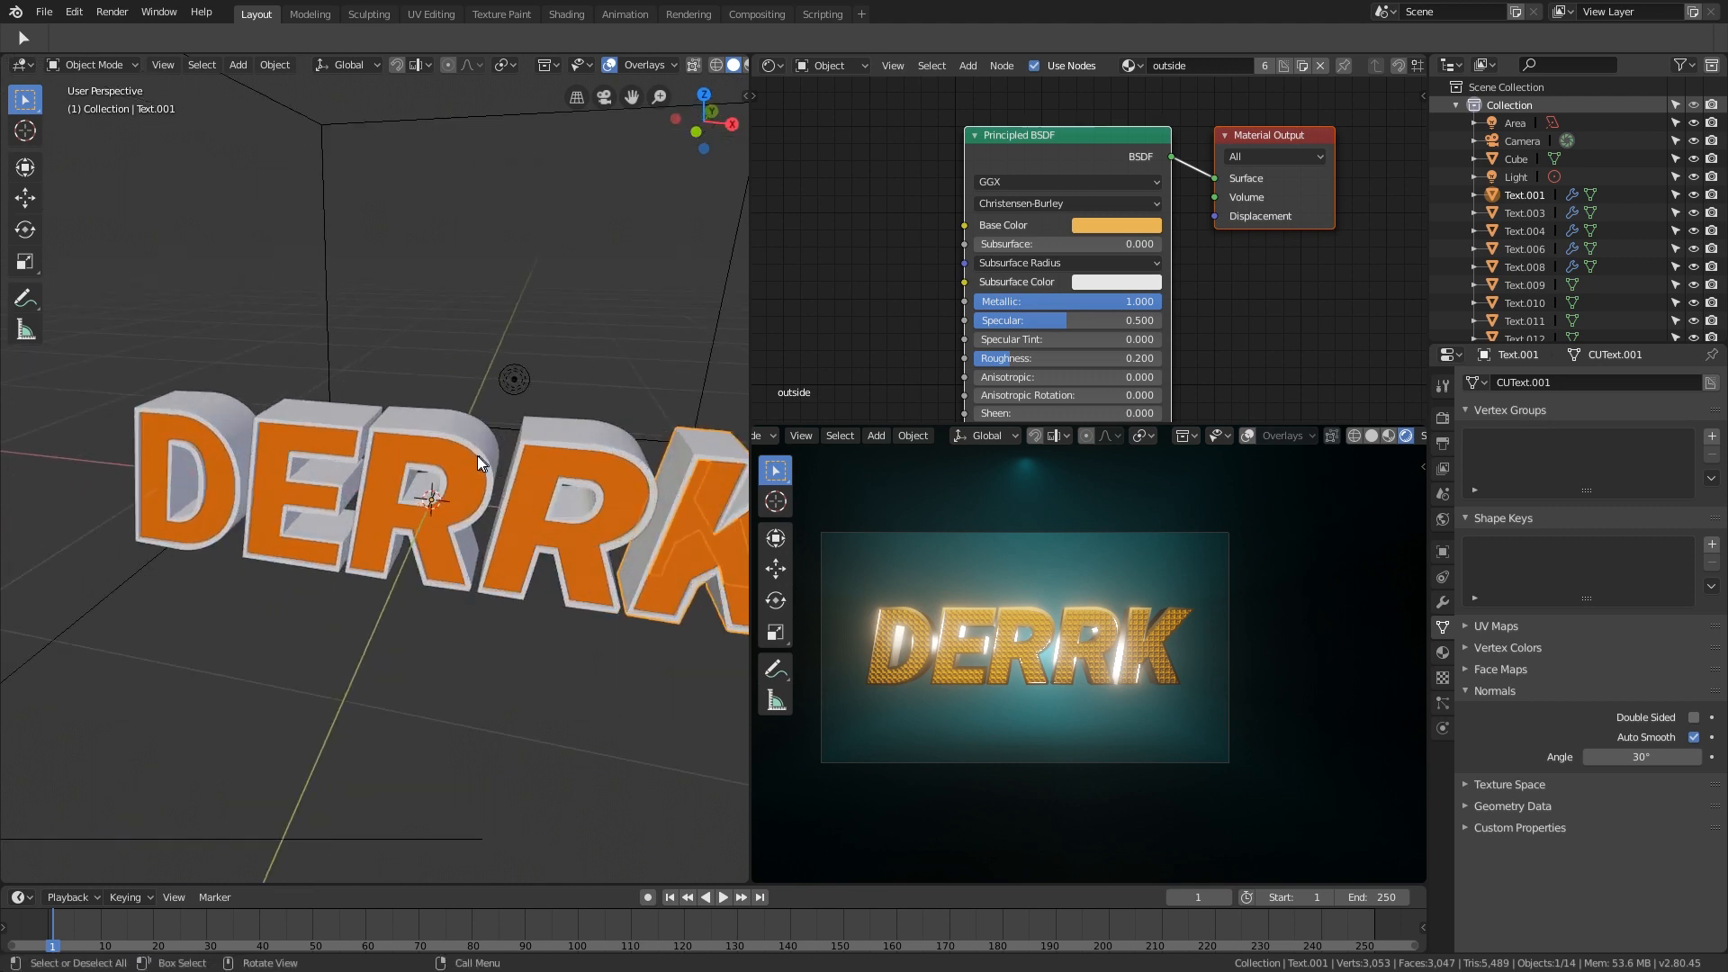
key("shift+a")
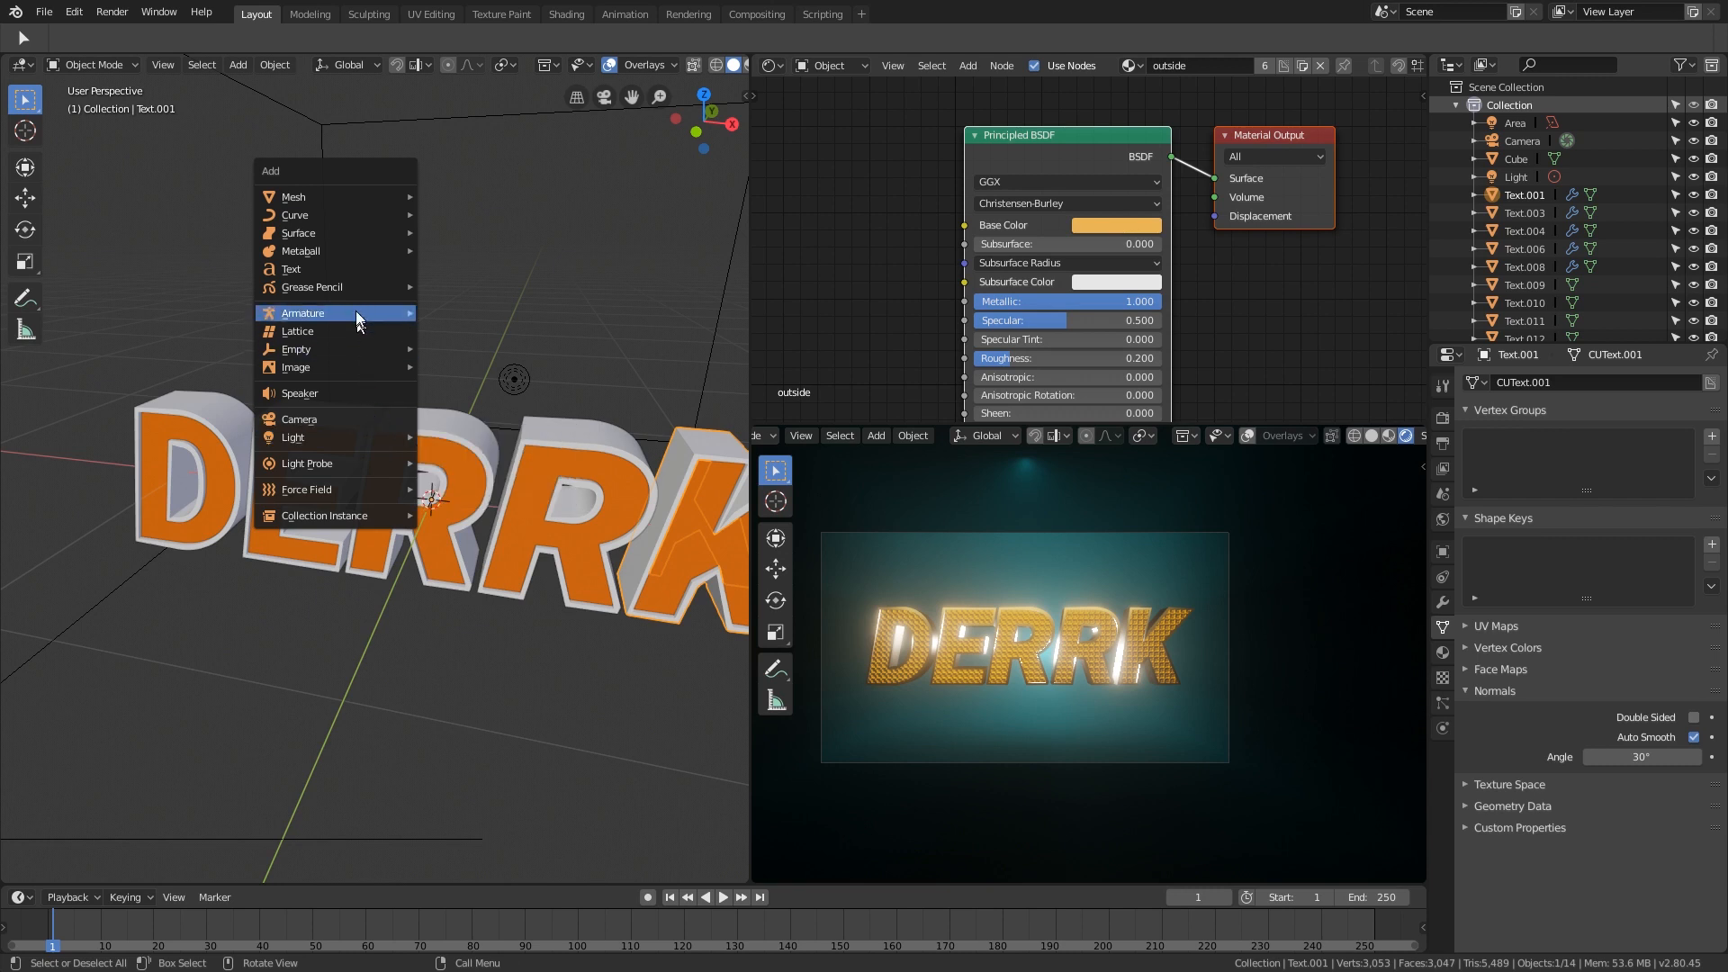
mouse_move(344, 351)
left_click(484, 351)
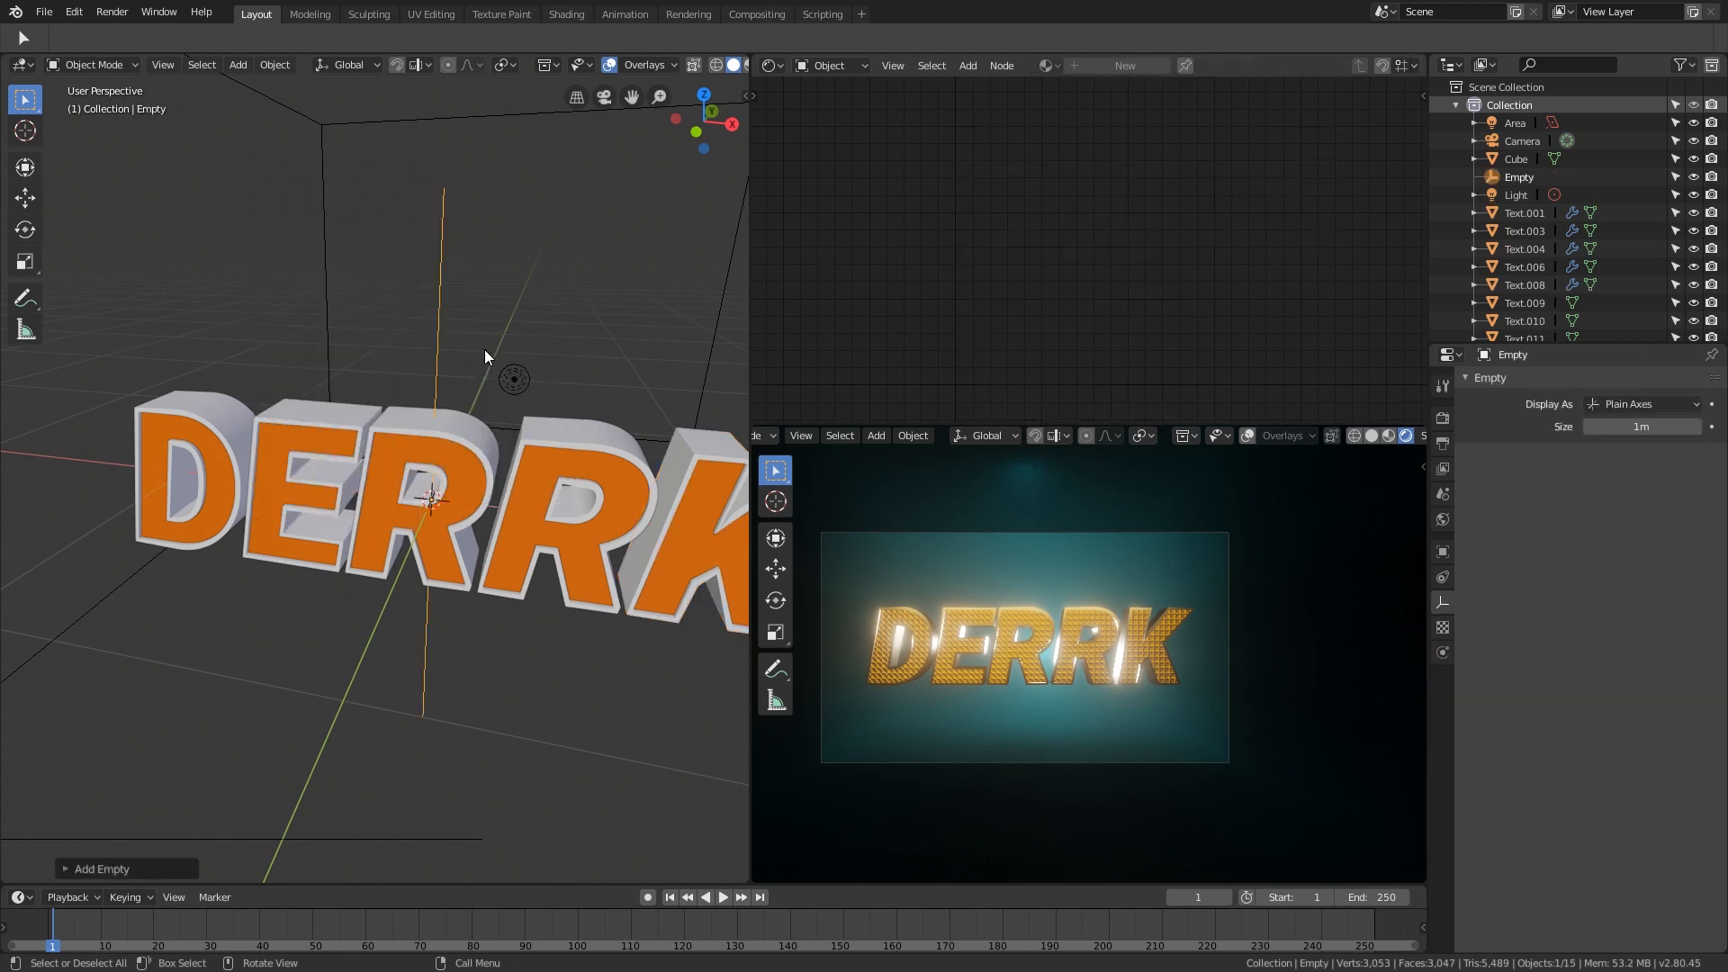
left_click_drag(1671, 431, 1570, 431)
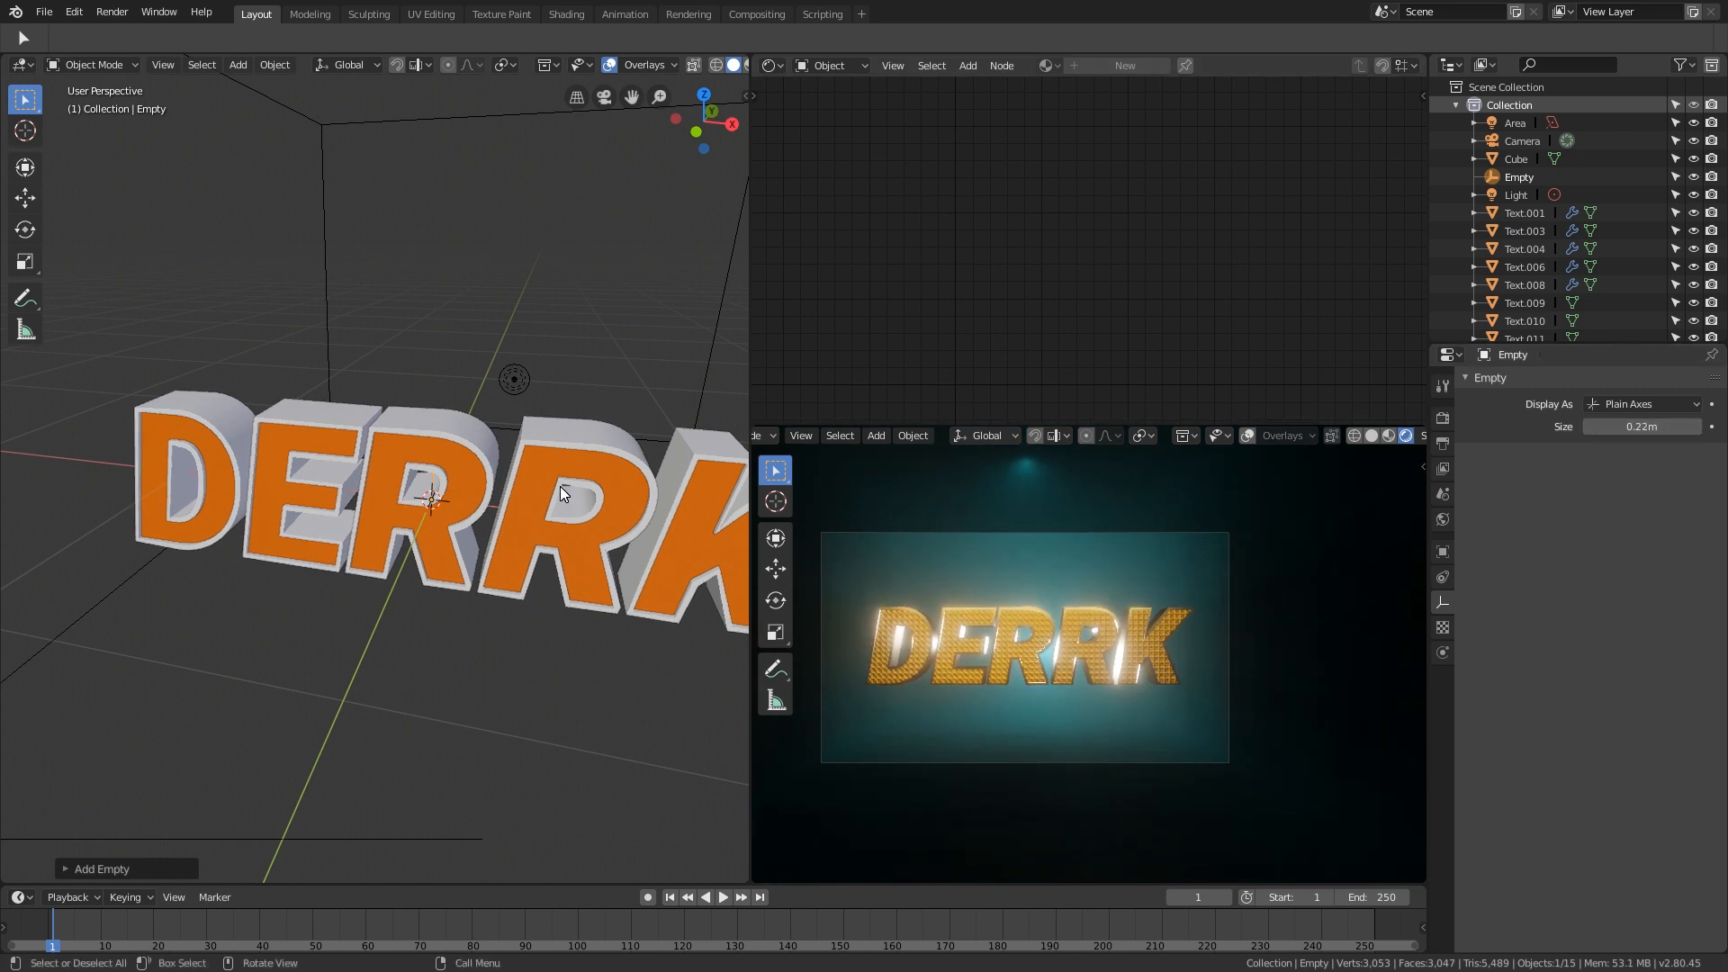
Step: Raise the empty about 0.57 m along Z so it sits above the letters
key("g")
key("z")
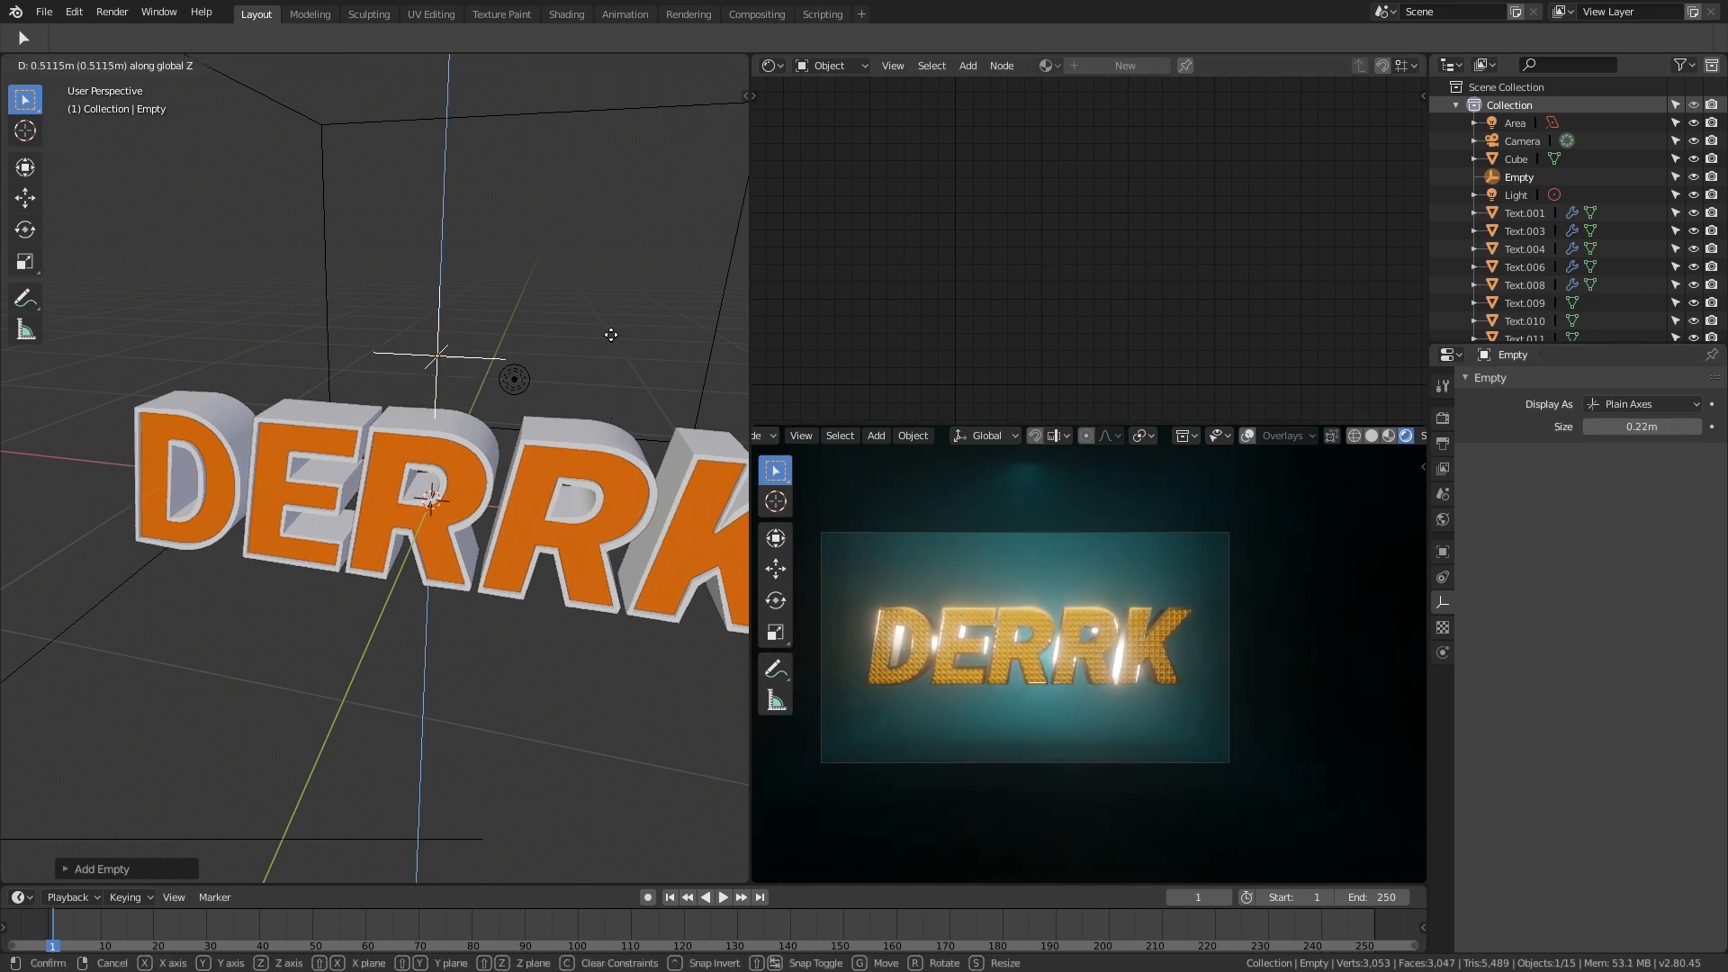
left_click(585, 329)
middle_click_drag(567, 339, 529, 376)
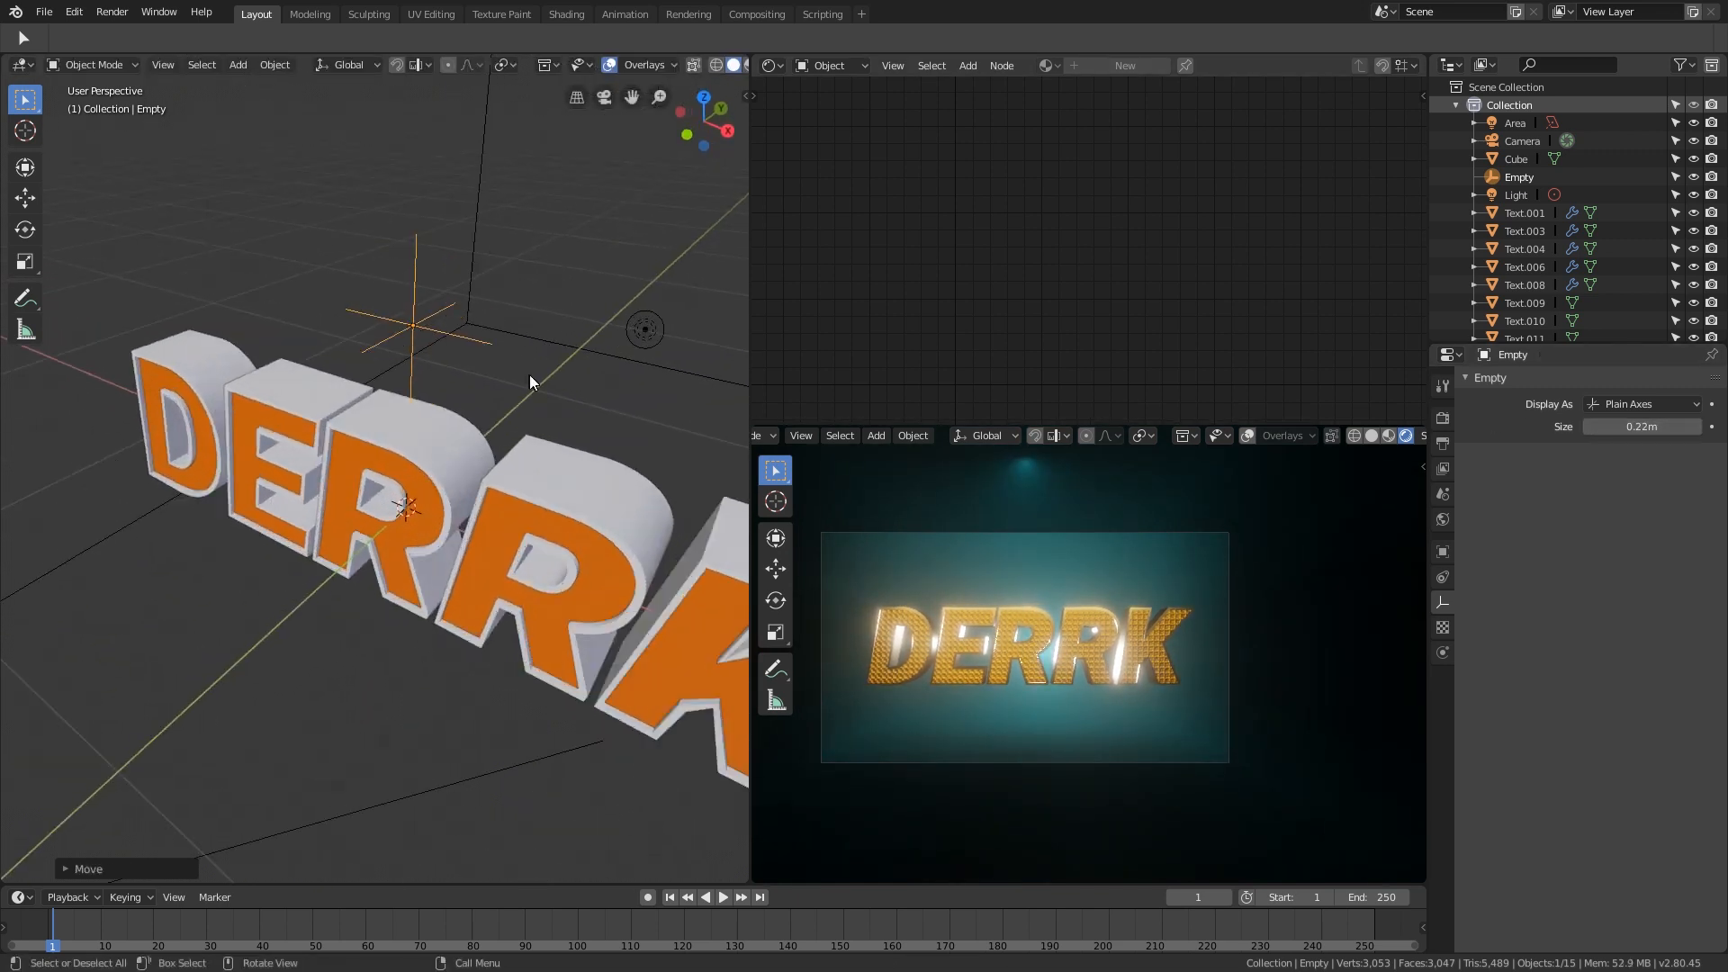
key("r")
key("z")
right_click(513, 419)
Step: Move the empty about 0.9 m in the negative X direction, in front view, to sit above the letter D
key("KP_1")
key("g")
key("x")
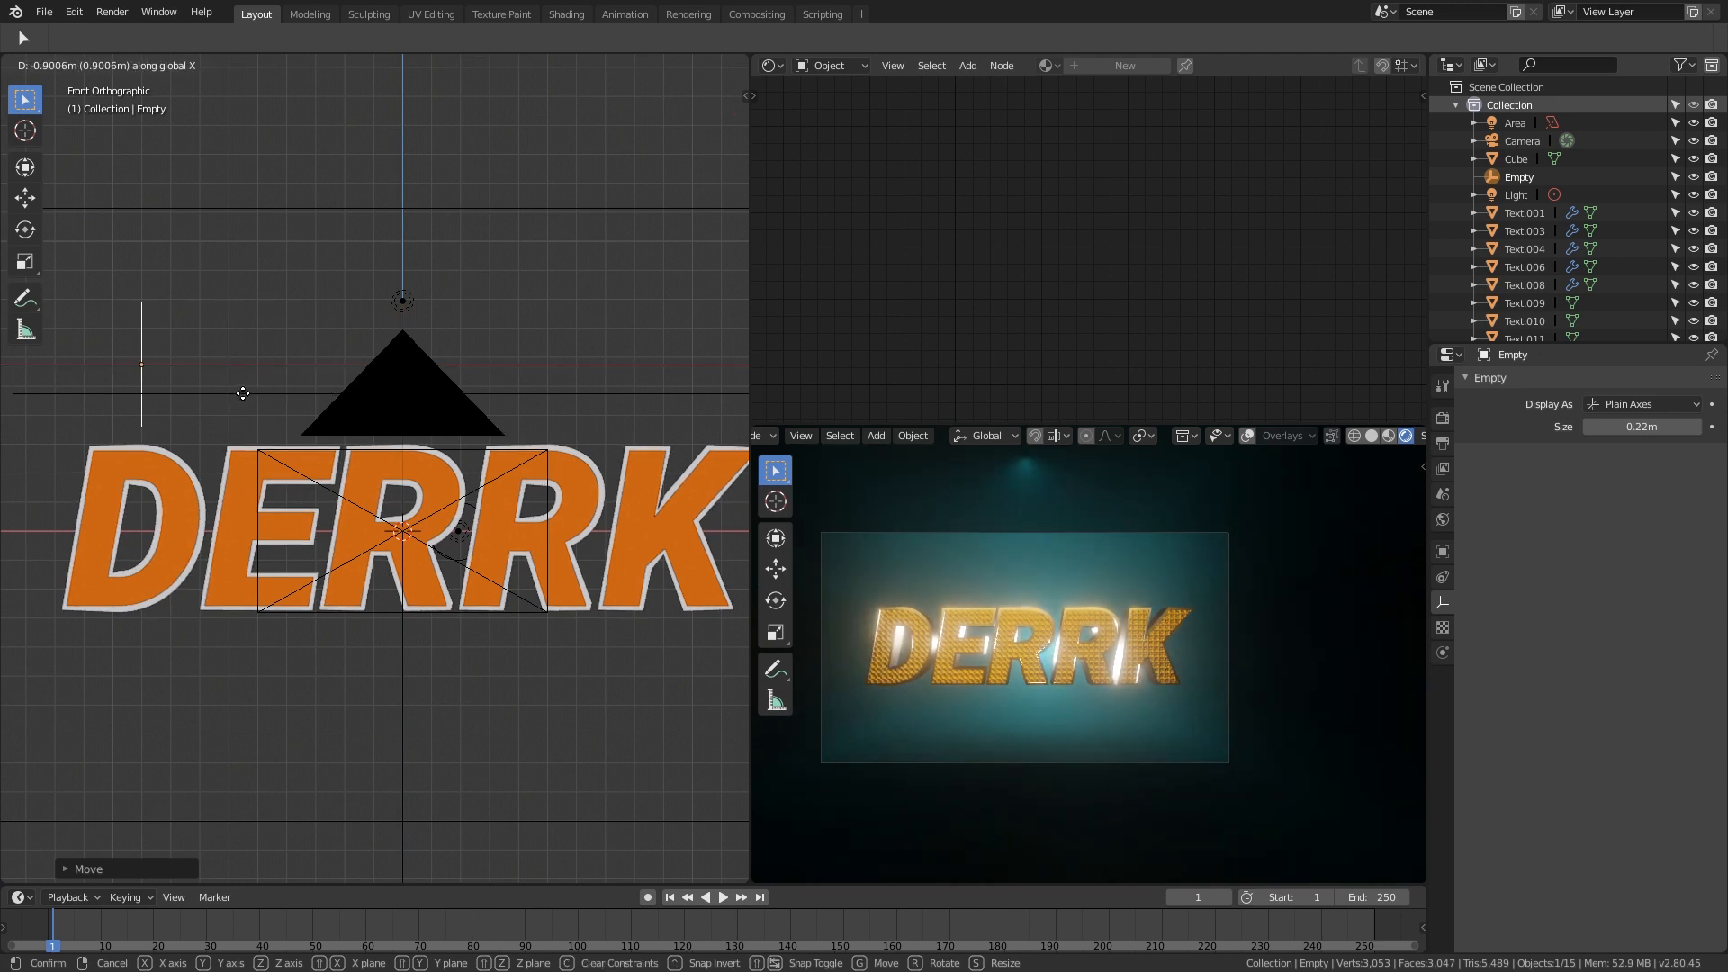
left_click(239, 407)
middle_click_drag(237, 402, 252, 454)
Step: Try moving the D's outer shell and its inner face separately to test how they are linked
left_click(277, 441)
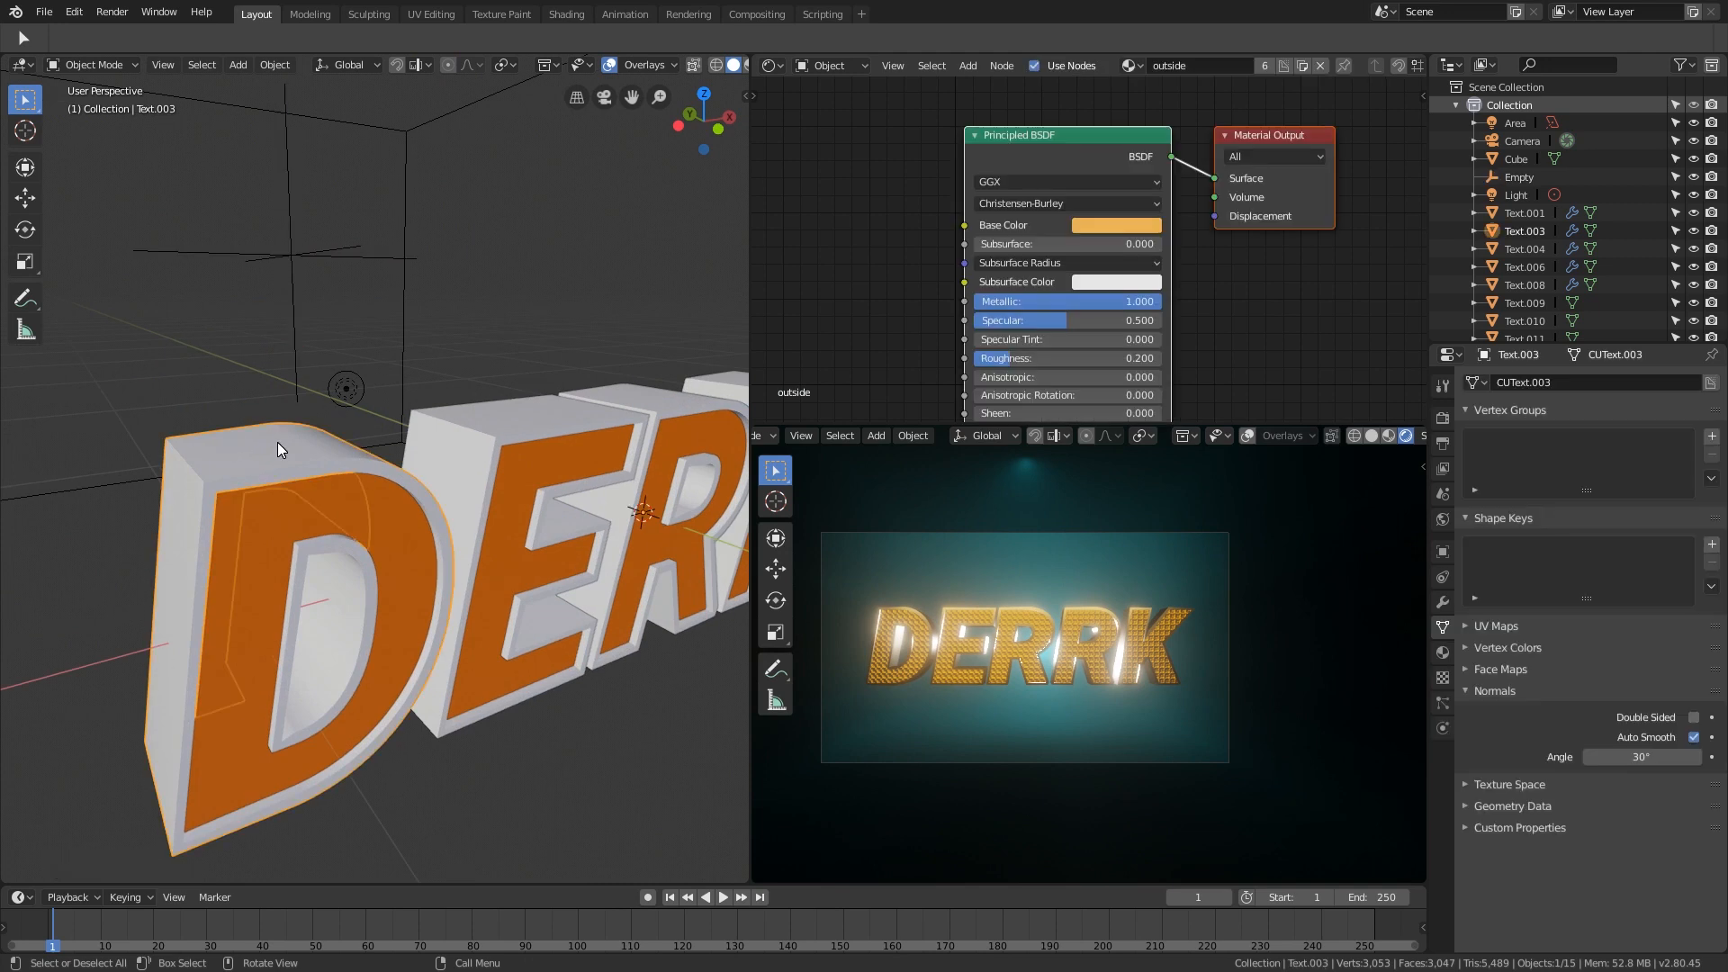
key("g")
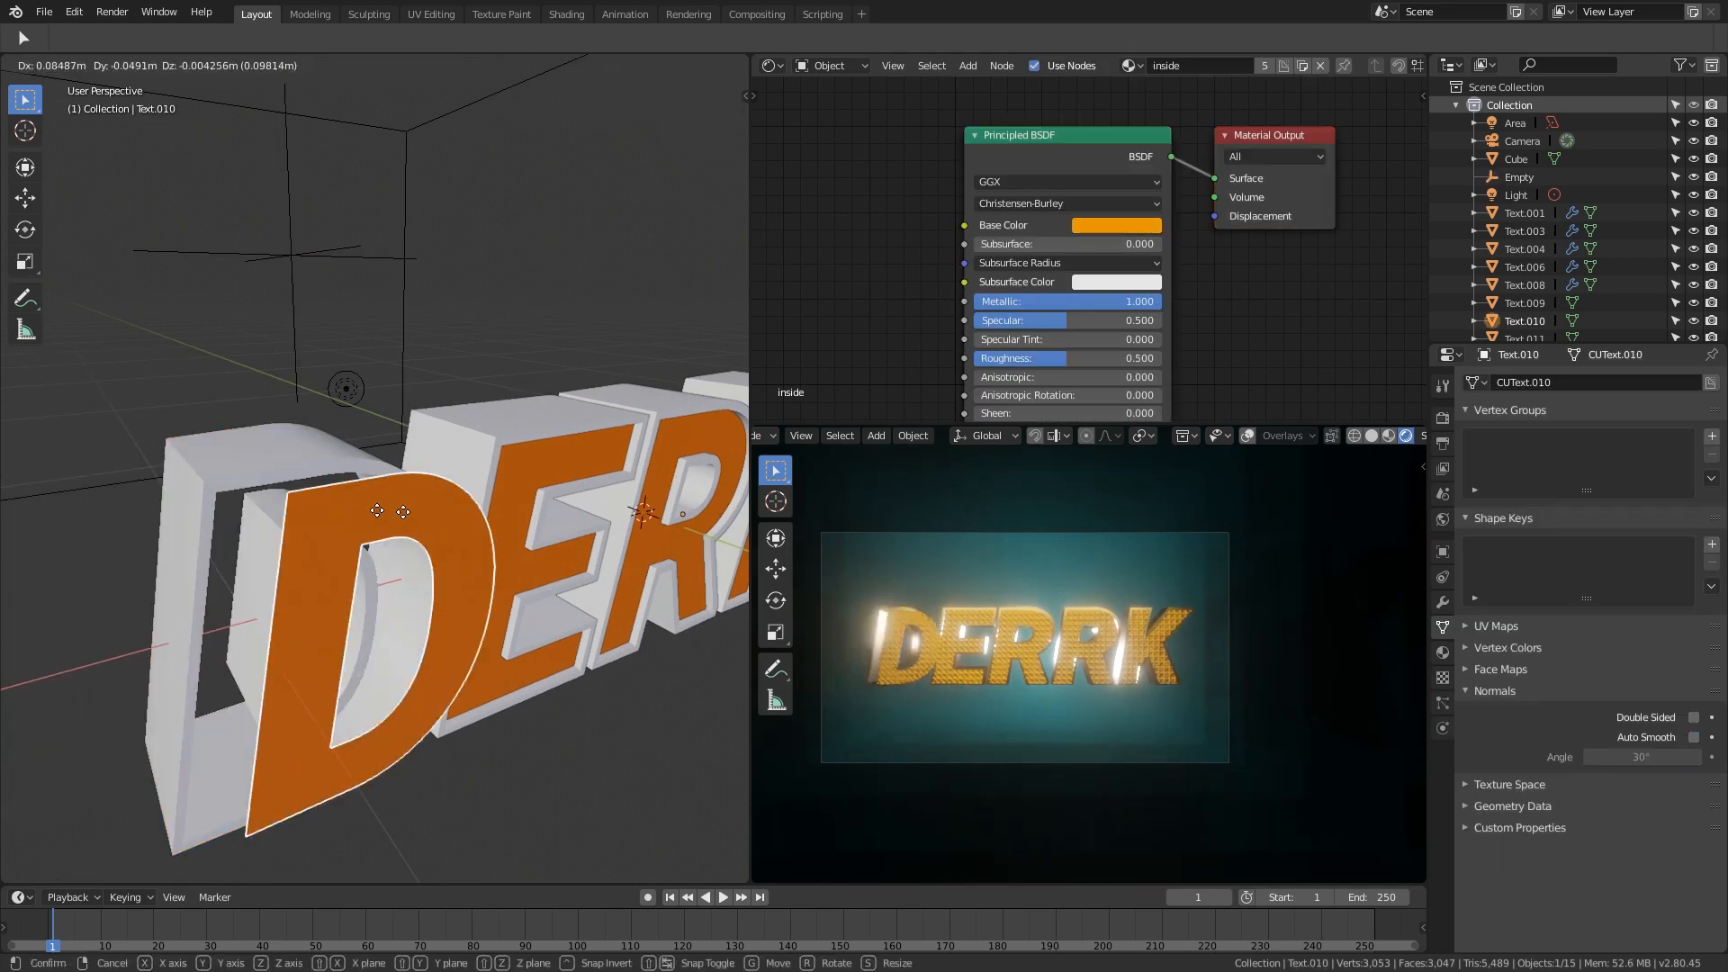
right_click(396, 477)
left_click(396, 477)
key("g")
right_click(270, 360)
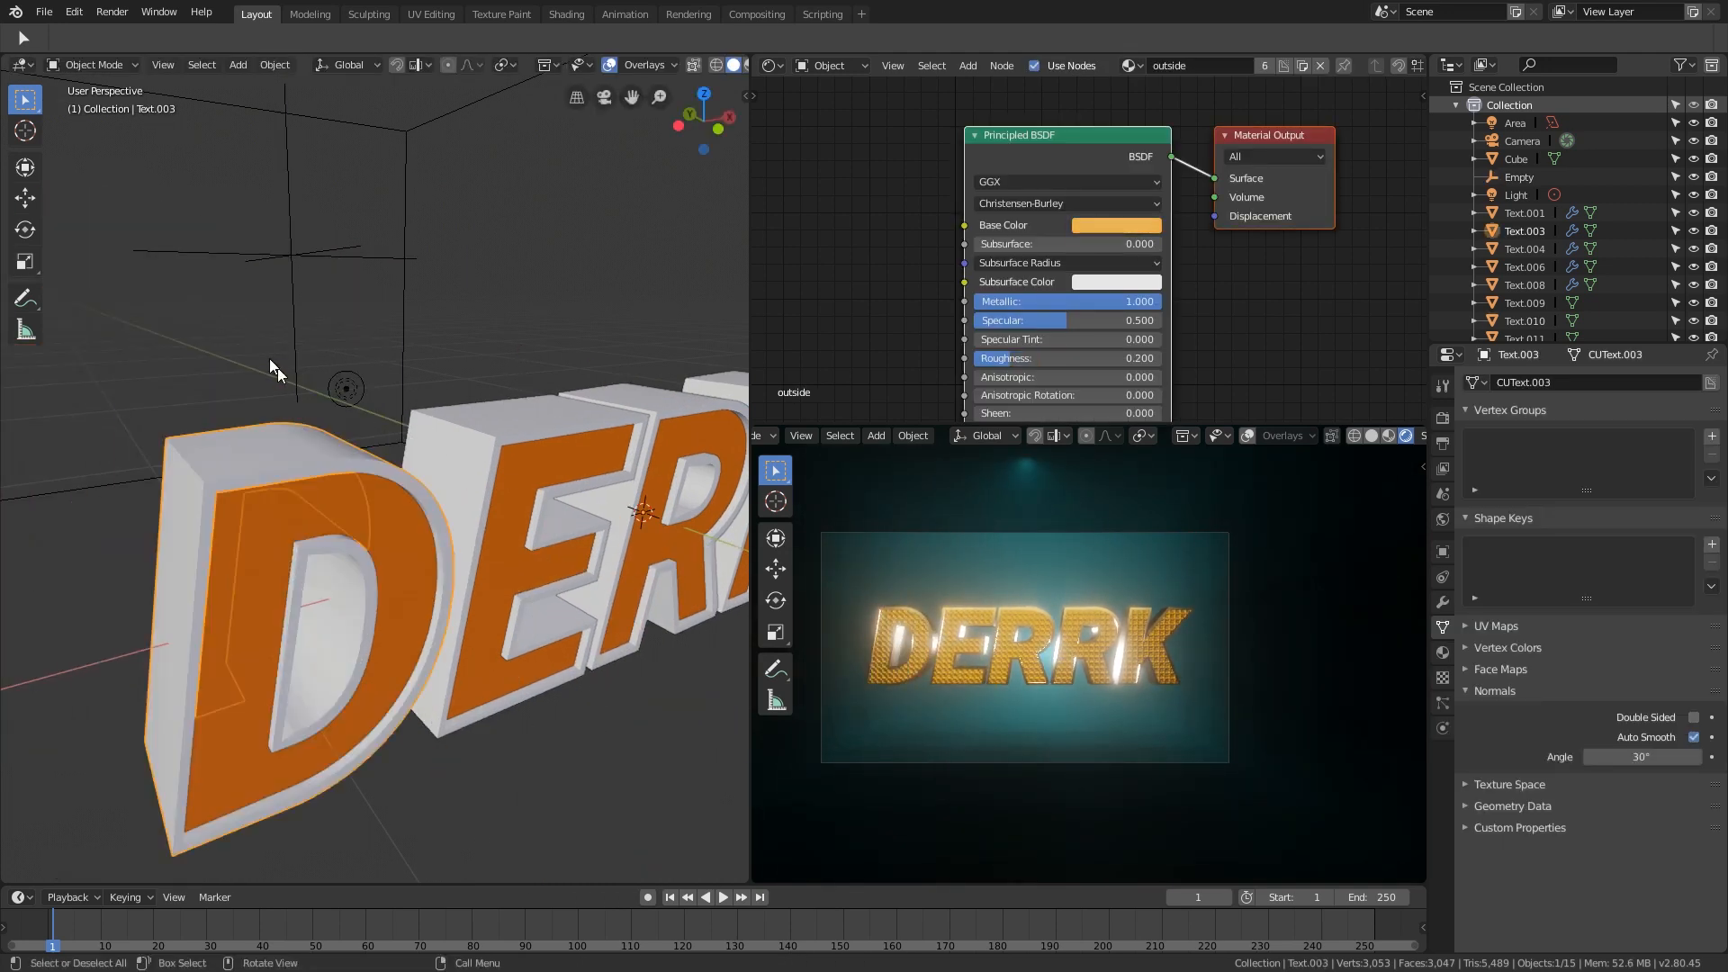
Step: Parent the D's outer shell to the empty above it, using the object parent type
left_click(294, 308)
left_click(281, 440)
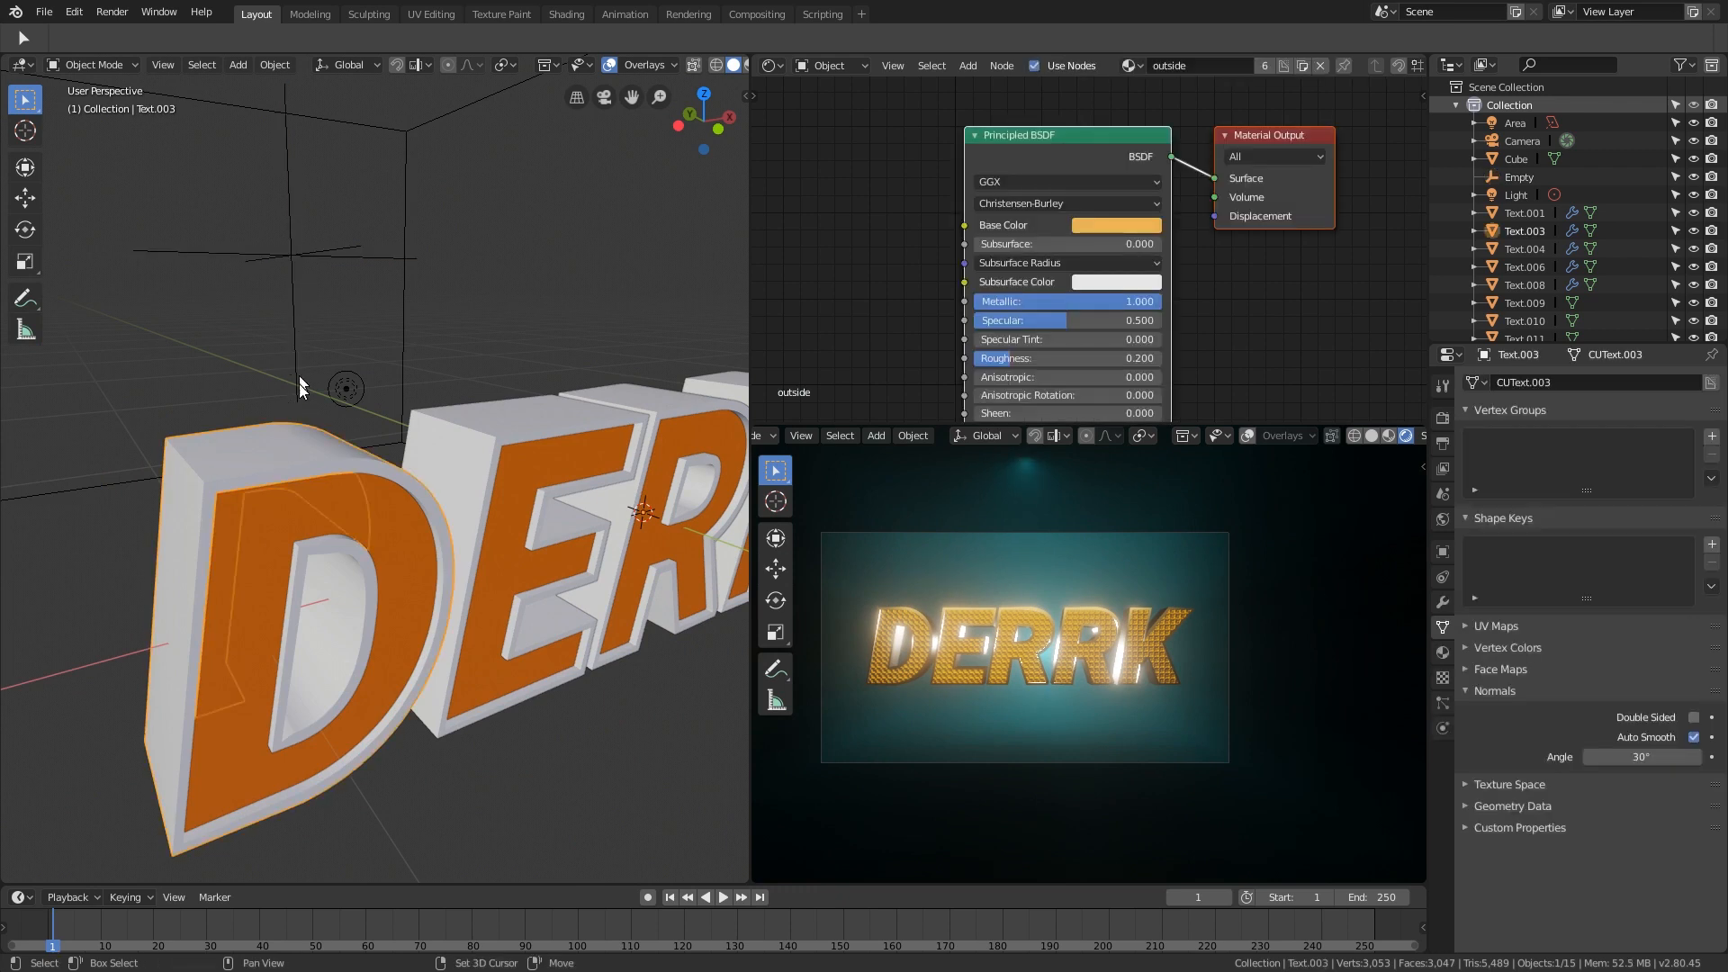
left_click(291, 239, "shift")
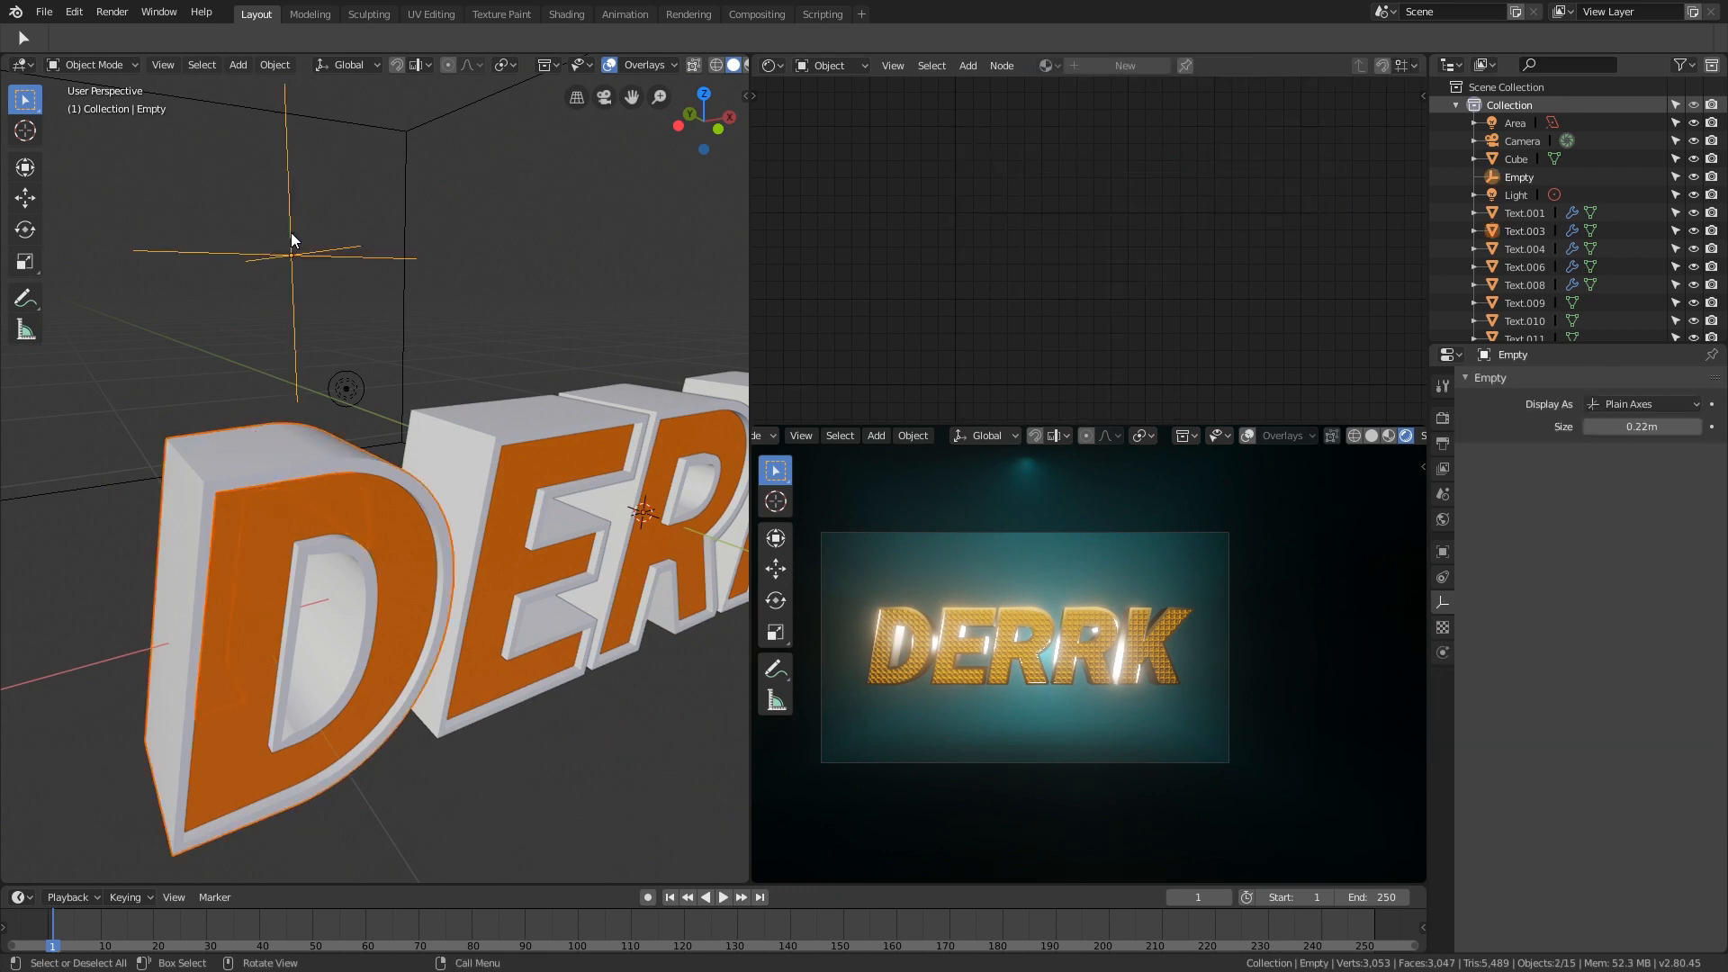
key("ctrl+p")
left_click(291, 240)
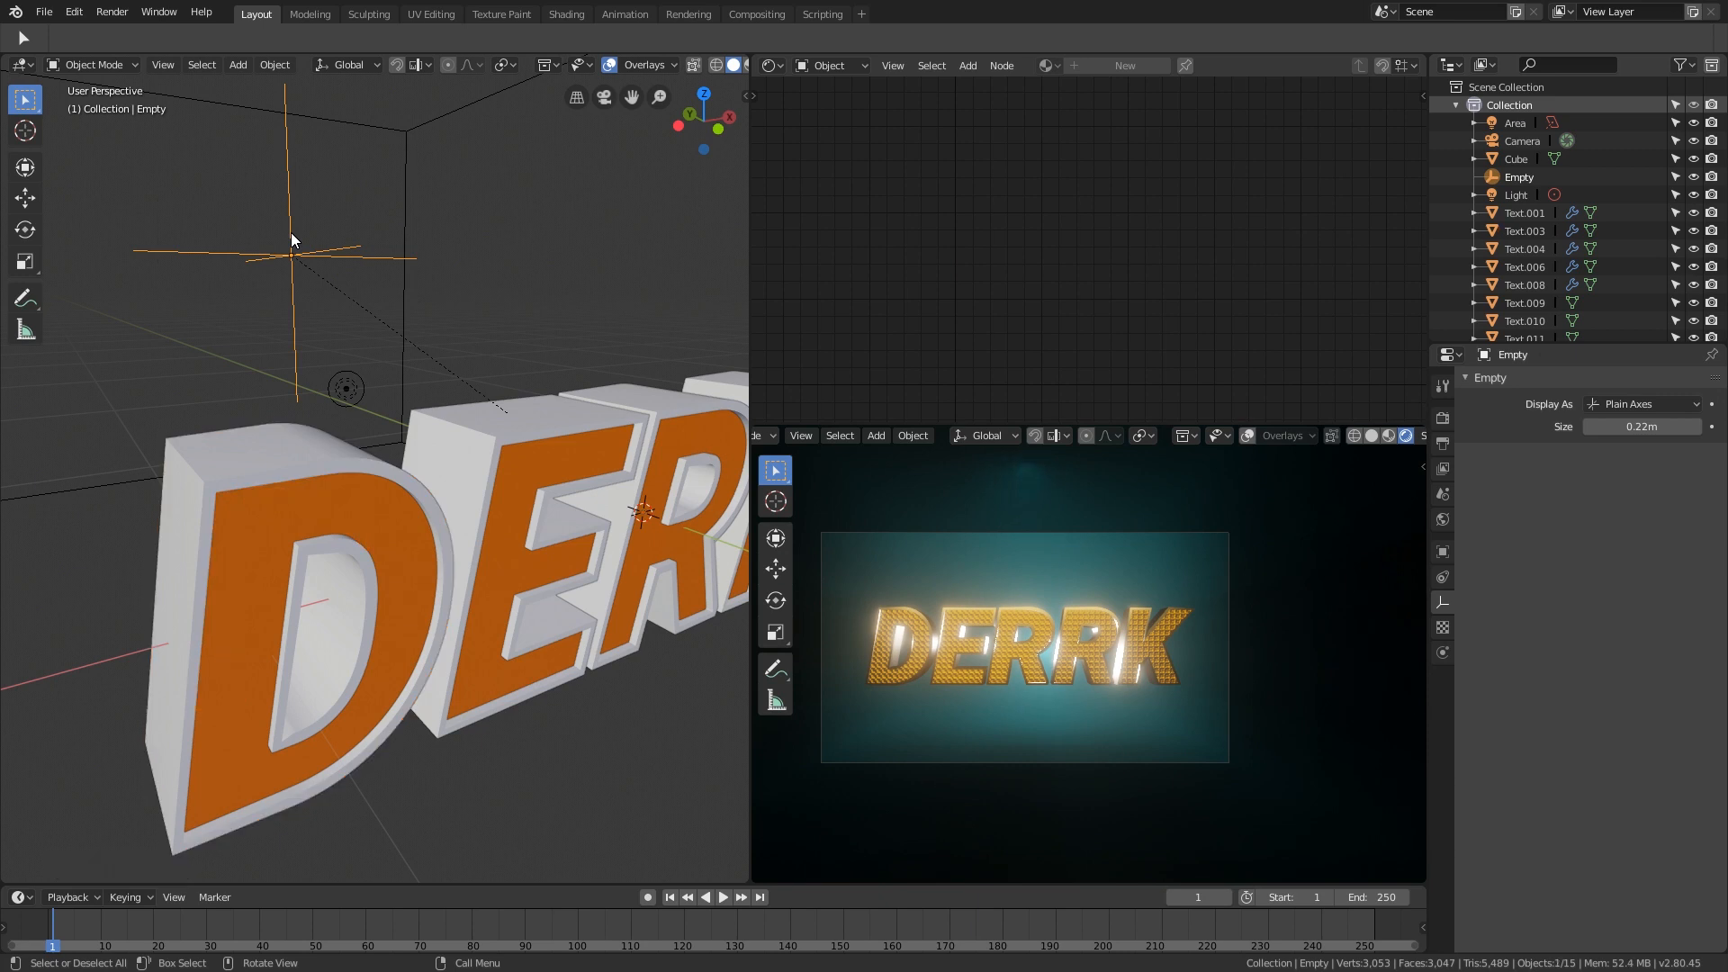
Step: Try rotating the empty about the Z axis to test whether the D turns with it
key("r")
key("z")
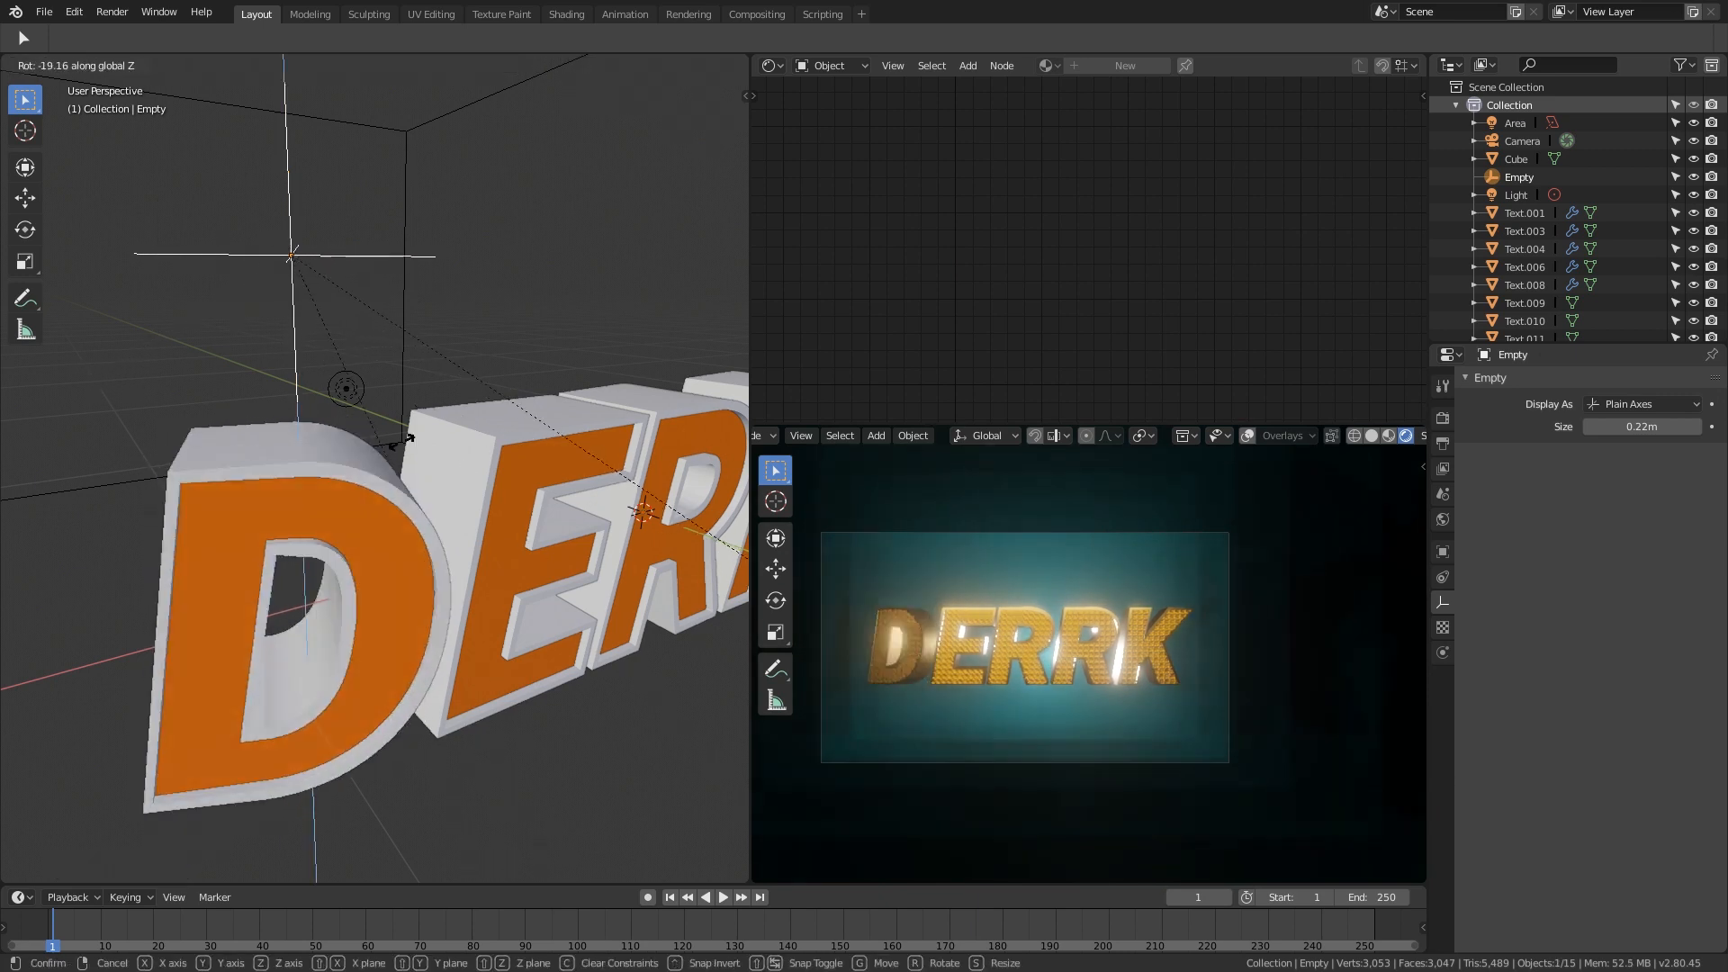
left_click(507, 327)
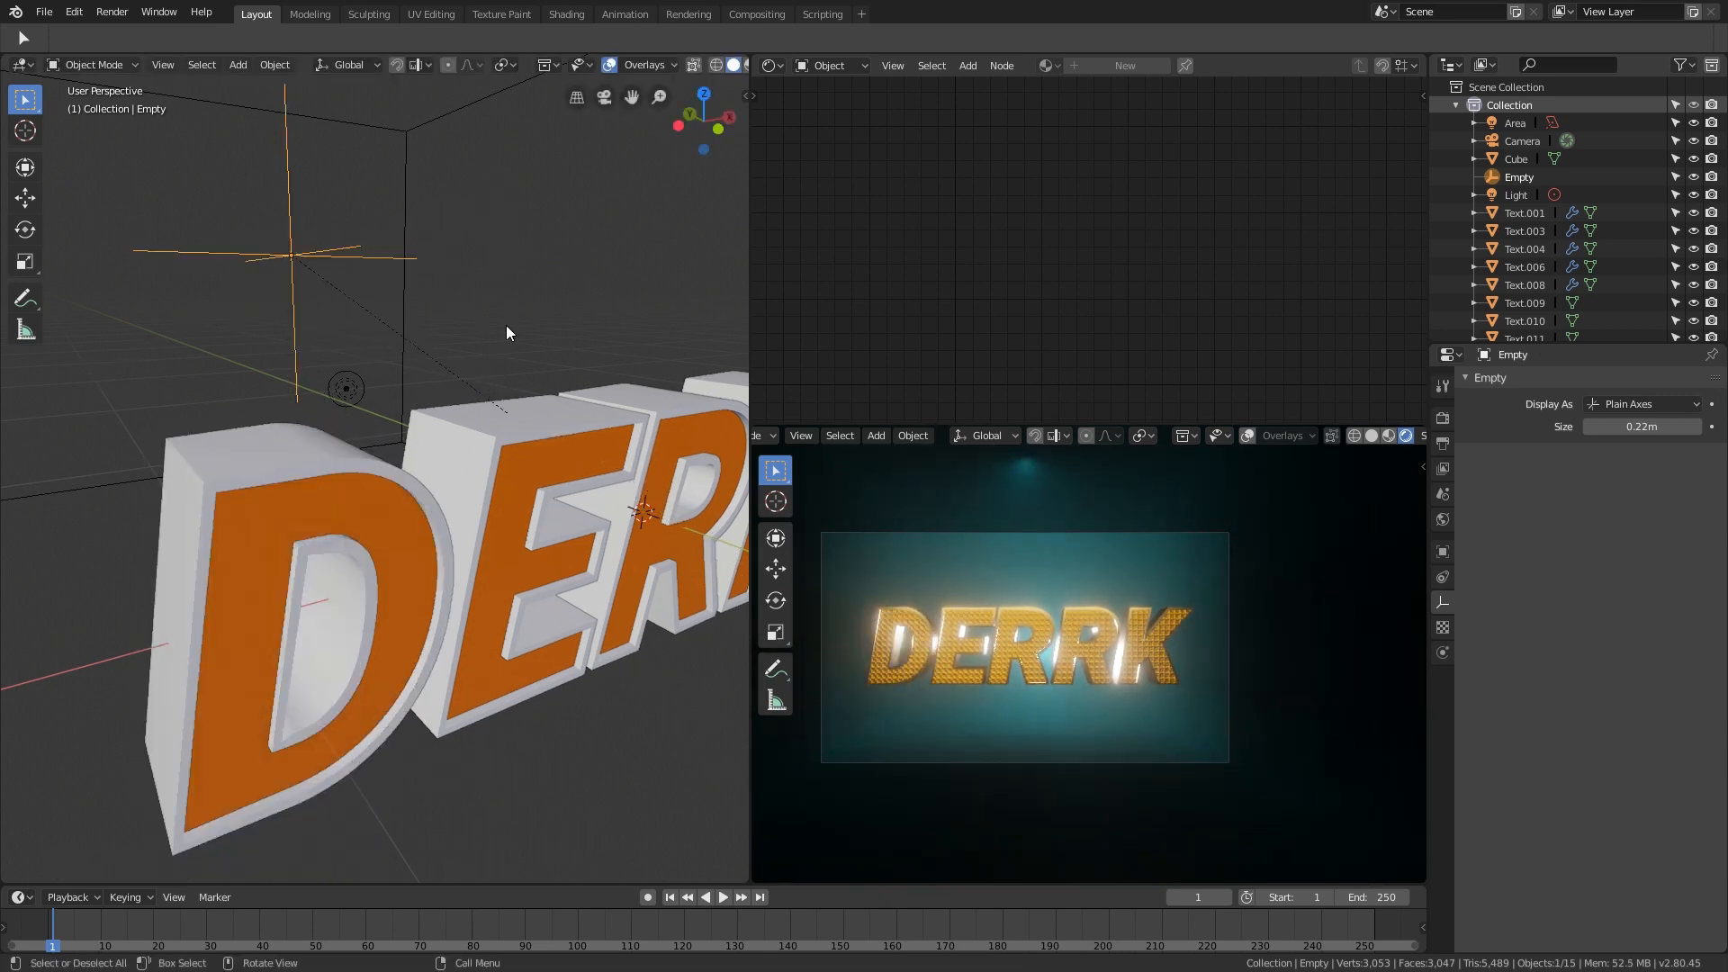
middle_click_drag(507, 327, 711, 338)
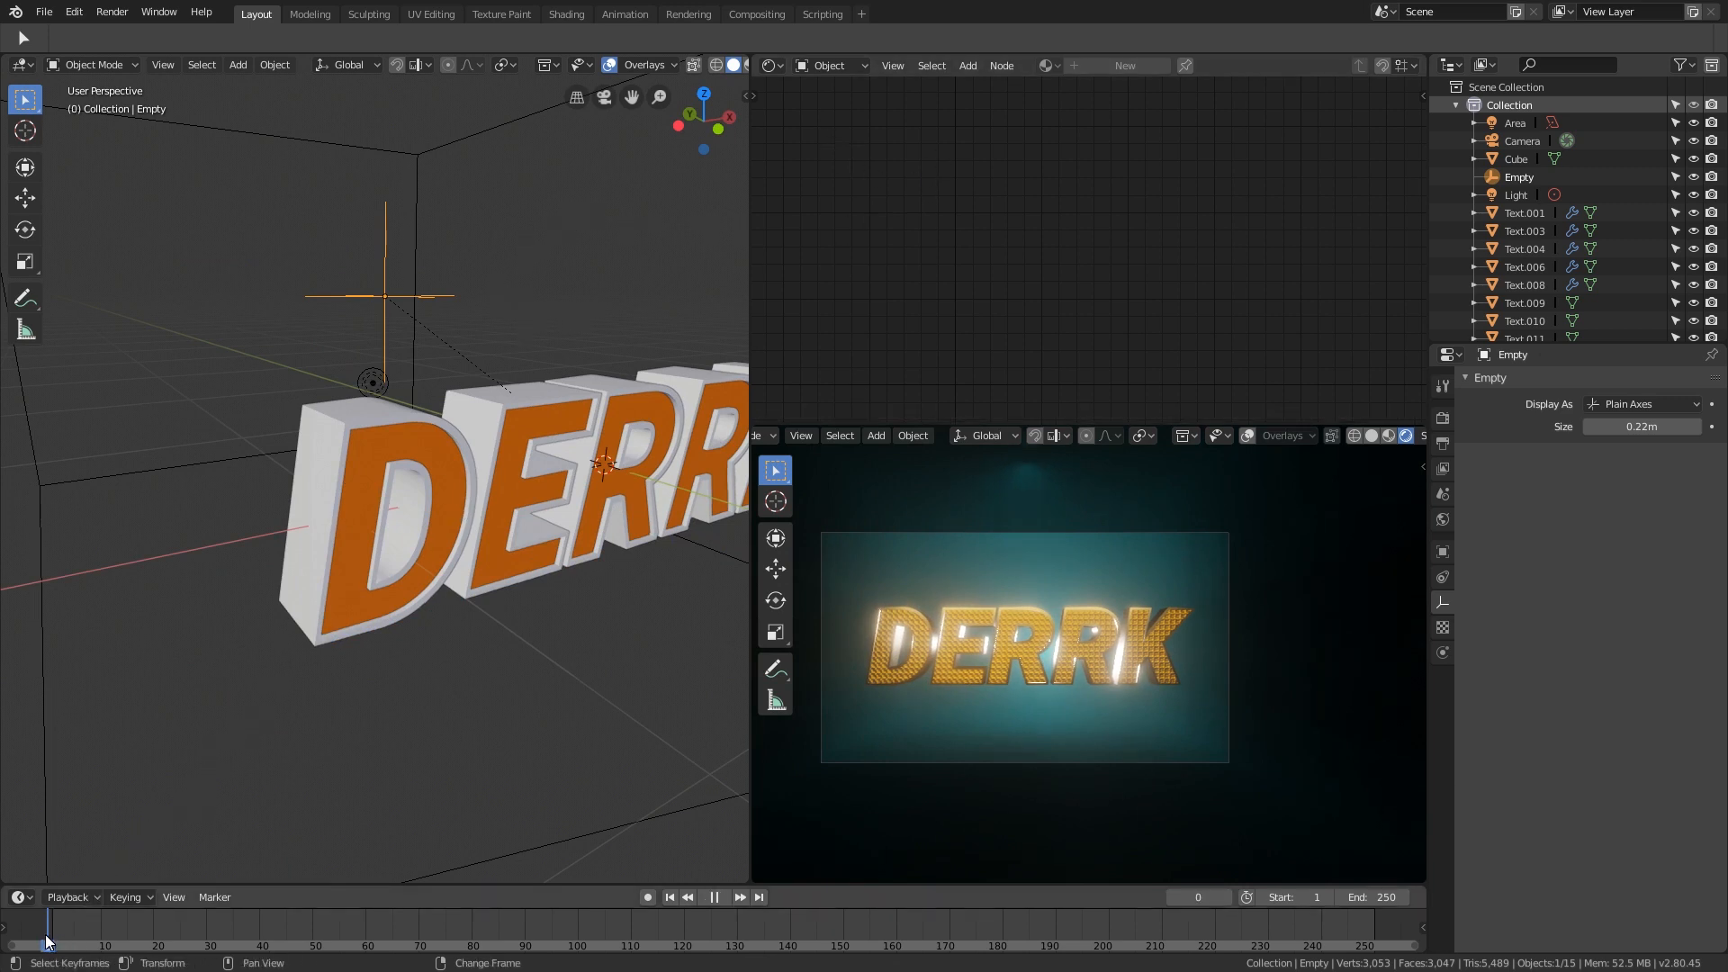
Step: At frame 1, set the empty's Z rotation to -70° and insert a single keyframe on it
left_click_drag(52, 940, 47, 940)
key("space")
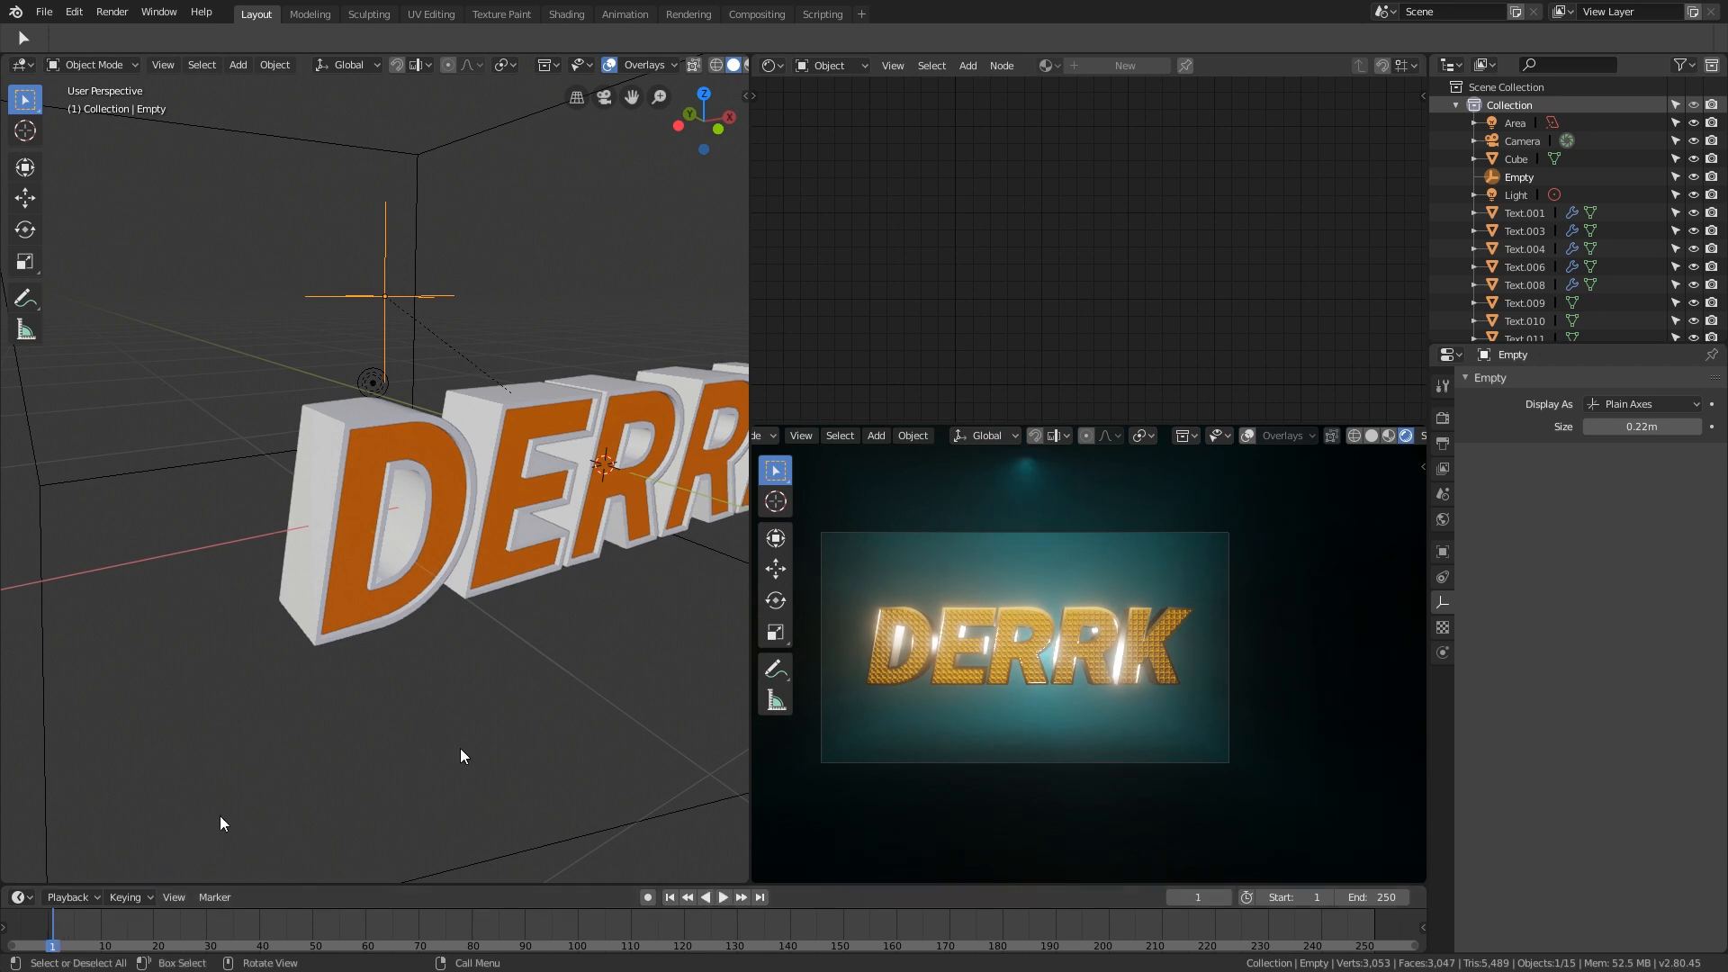
key("n")
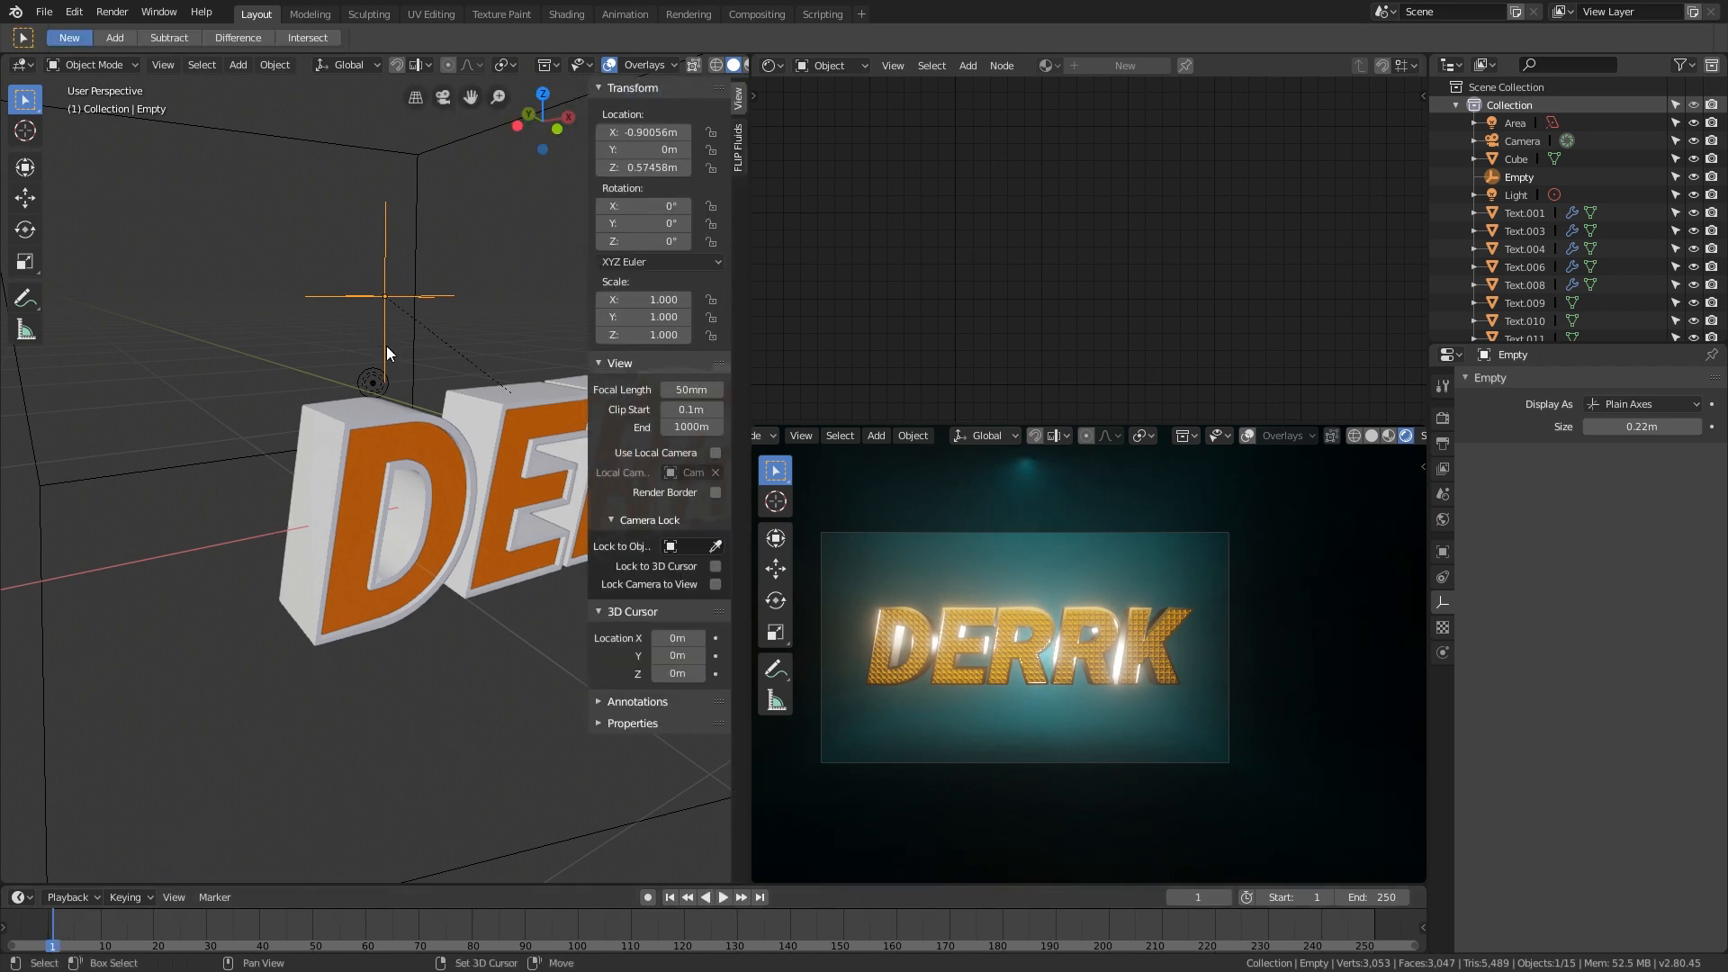
middle_click_drag(510, 312, 409, 331, "shift")
mouse_move(658, 238)
left_mouse_down()
mouse_move(720, 238)
mouse_move(670, 238)
left_mouse_up()
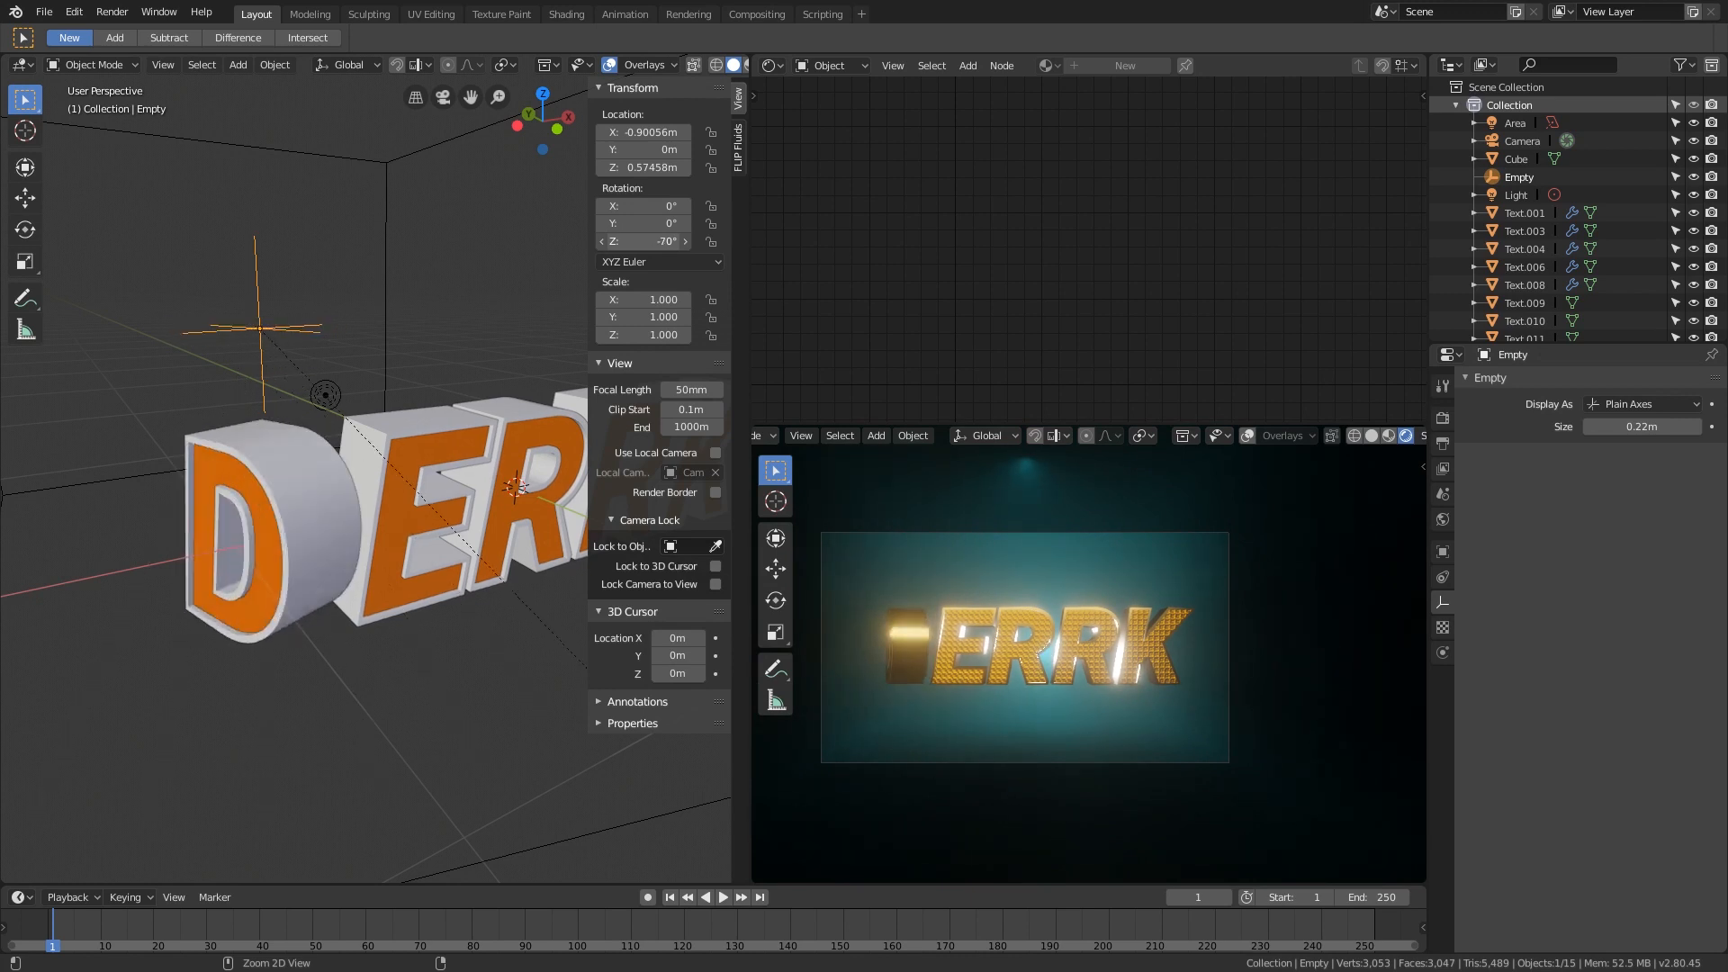
right_click(658, 239)
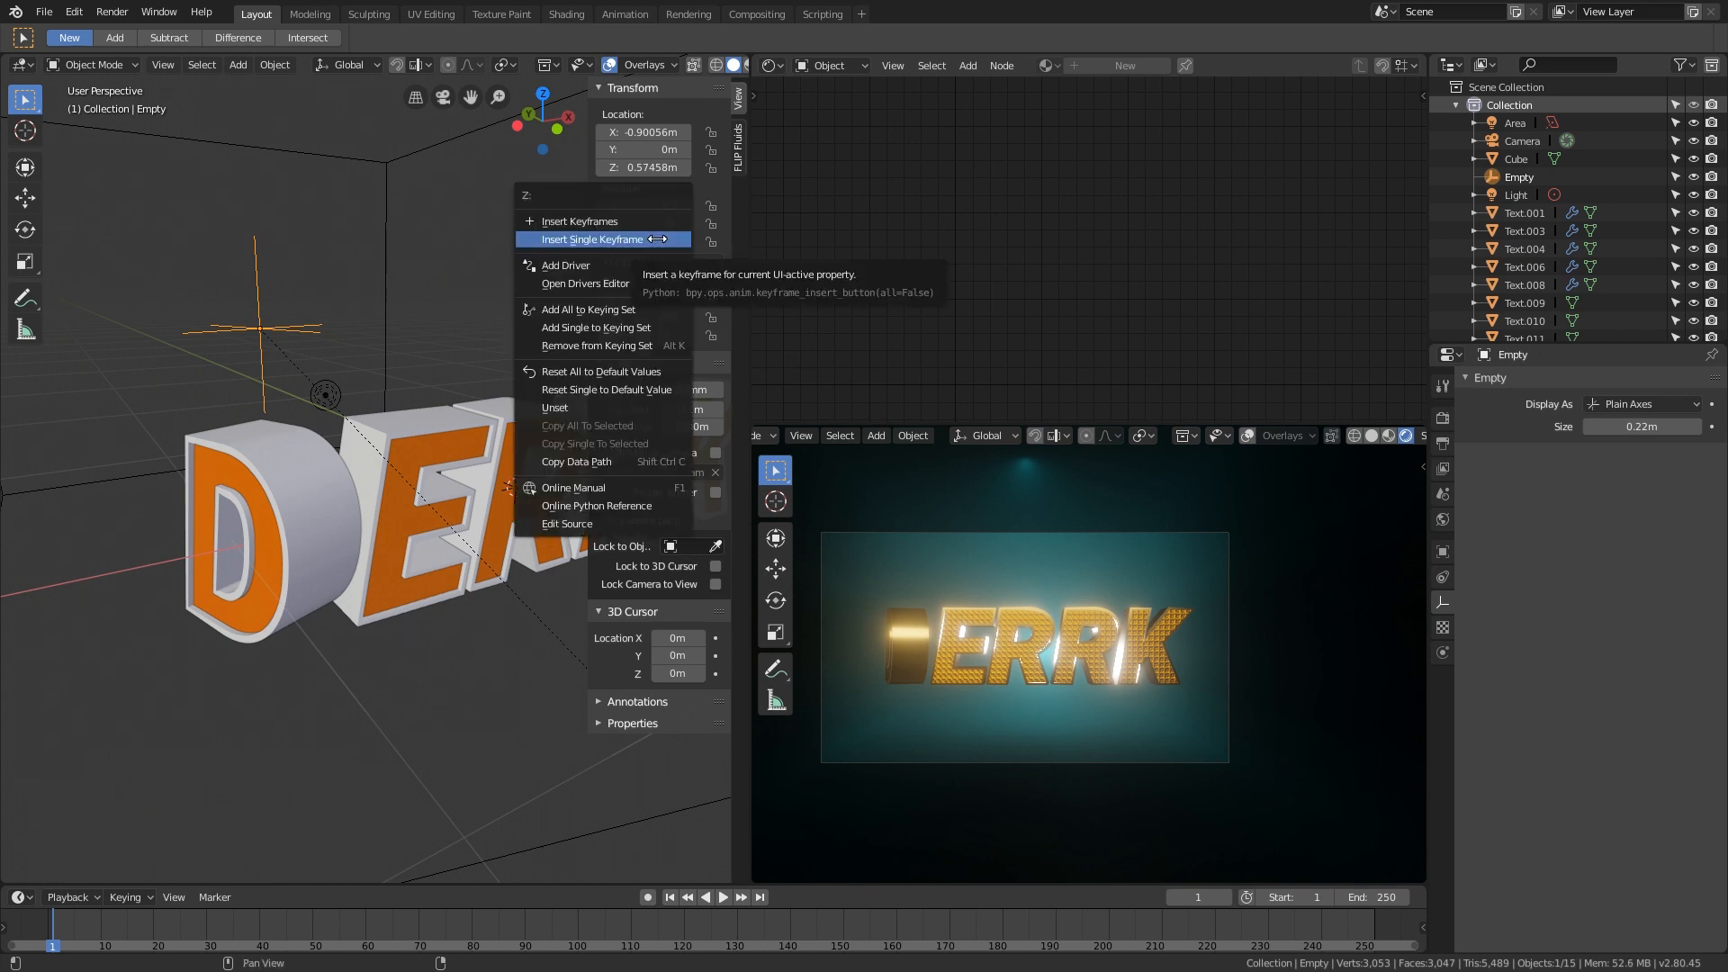
left_click(658, 238)
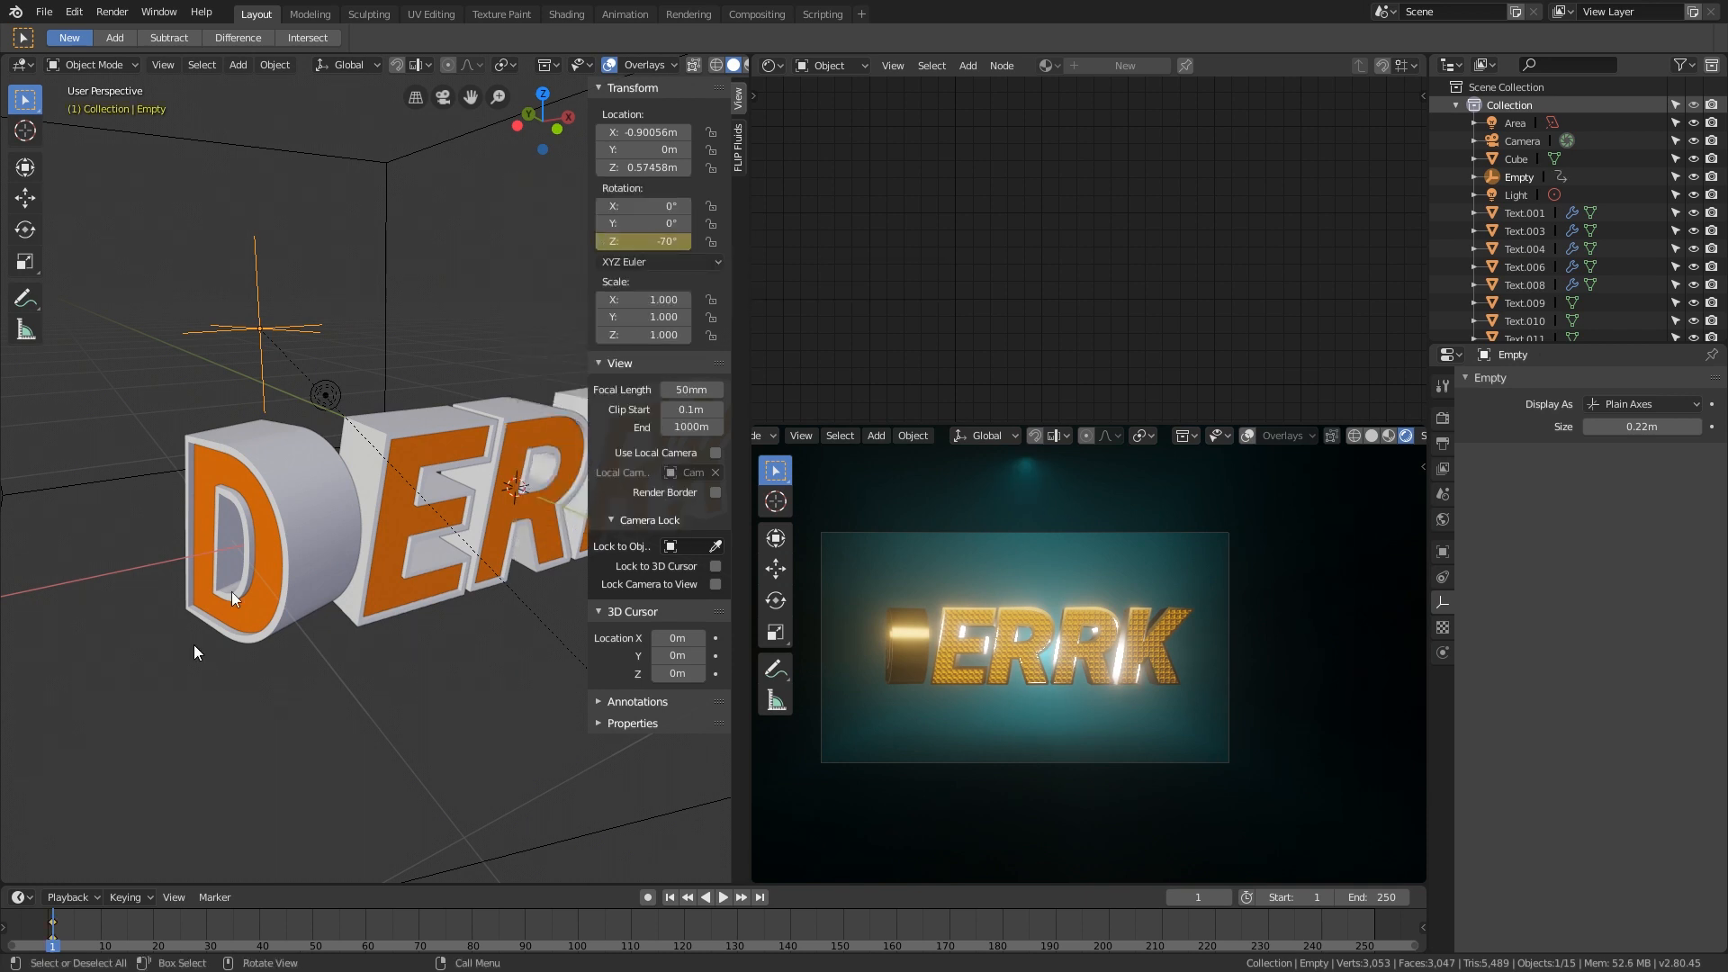
Step: At frame 24, set the empty's Z rotation to 0° and insert a single keyframe on it
left_click_drag(65, 935, 166, 927)
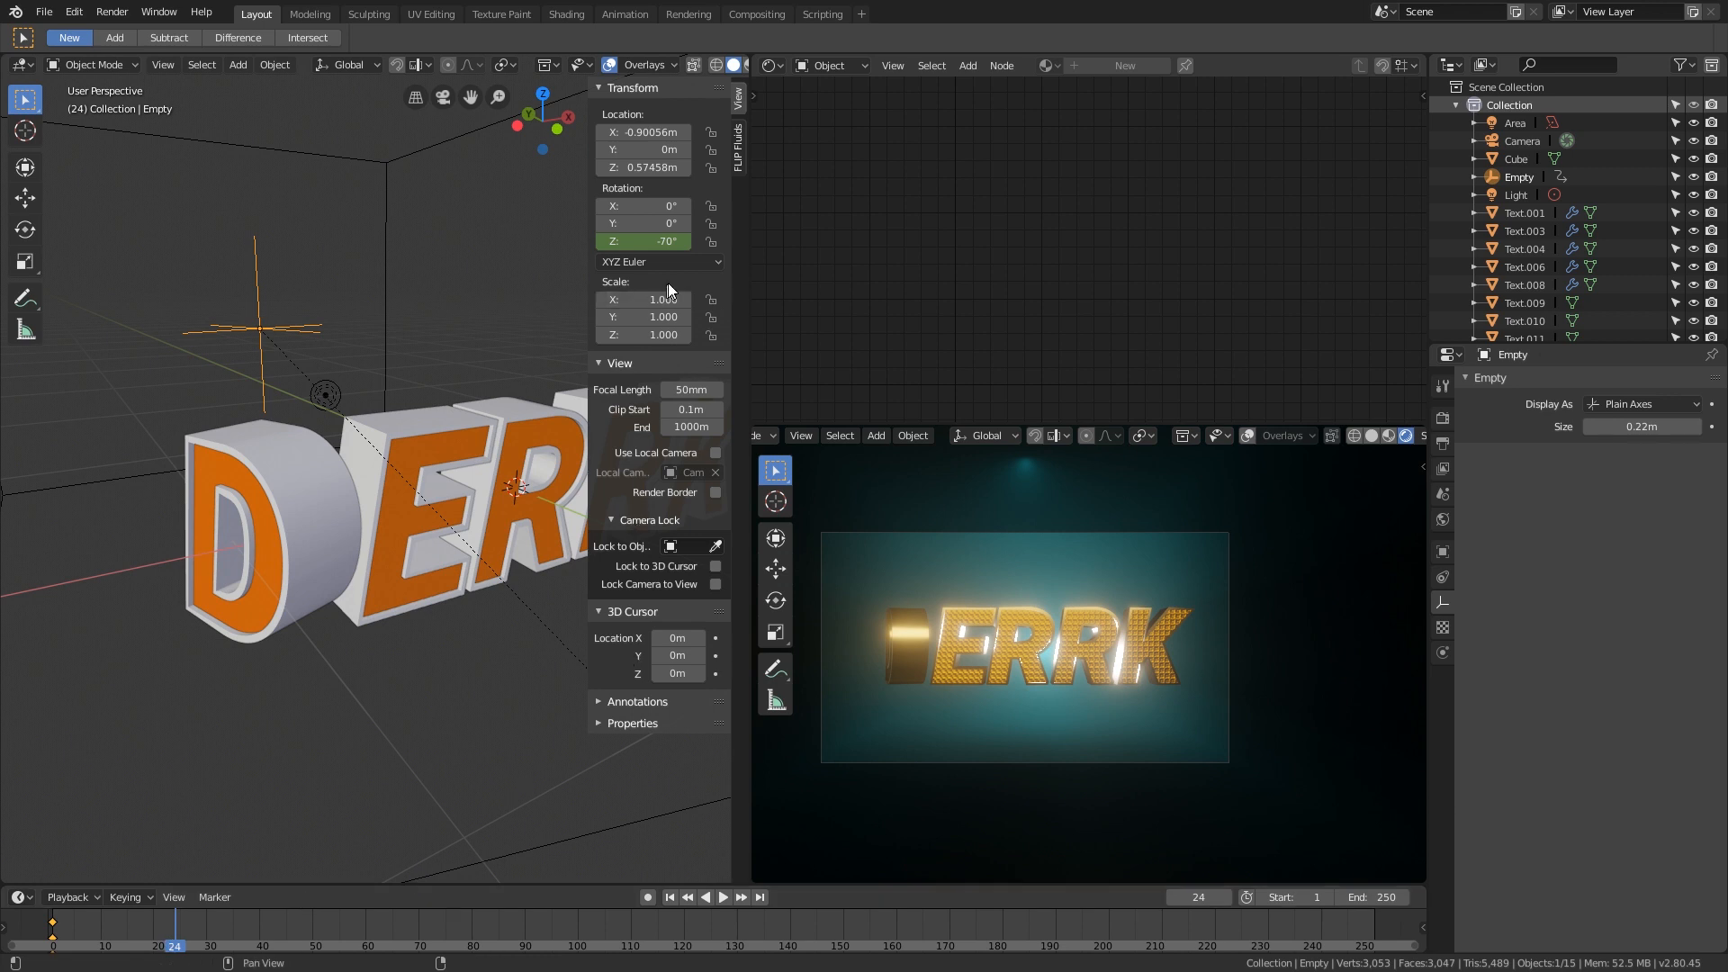
left_click_drag(643, 242, 738, 241)
right_click(630, 242)
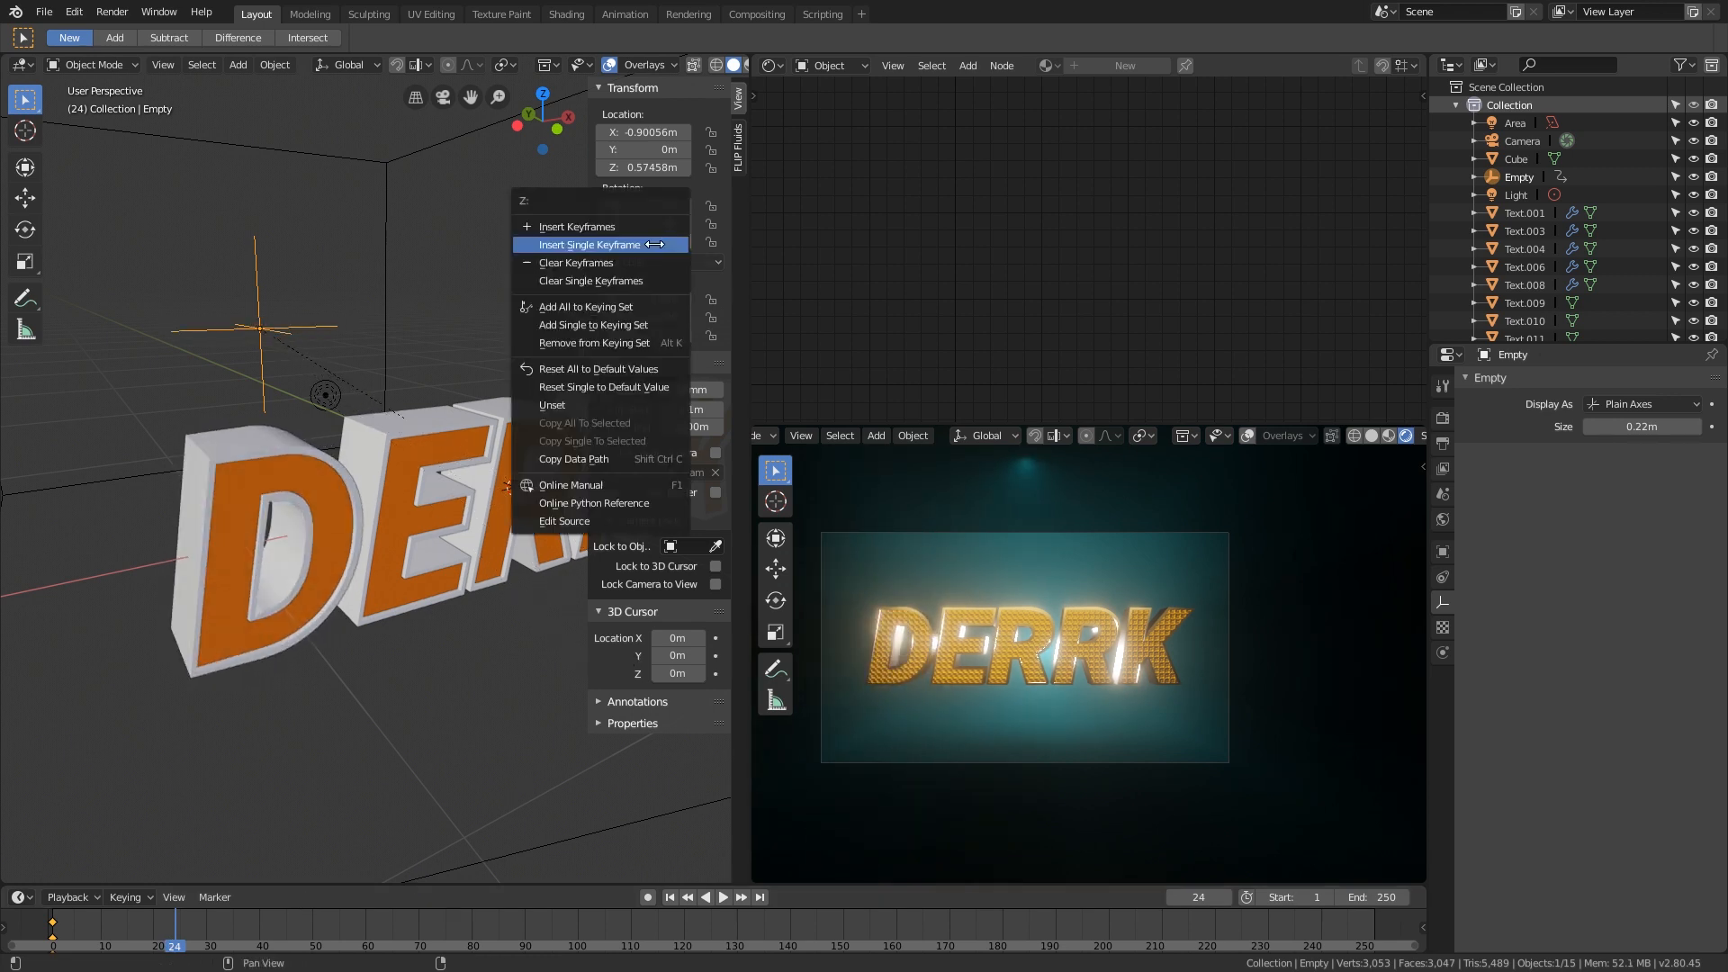
left_click(613, 261)
Step: Play the D's turning animation from the first frame to check the motion
left_click(53, 935)
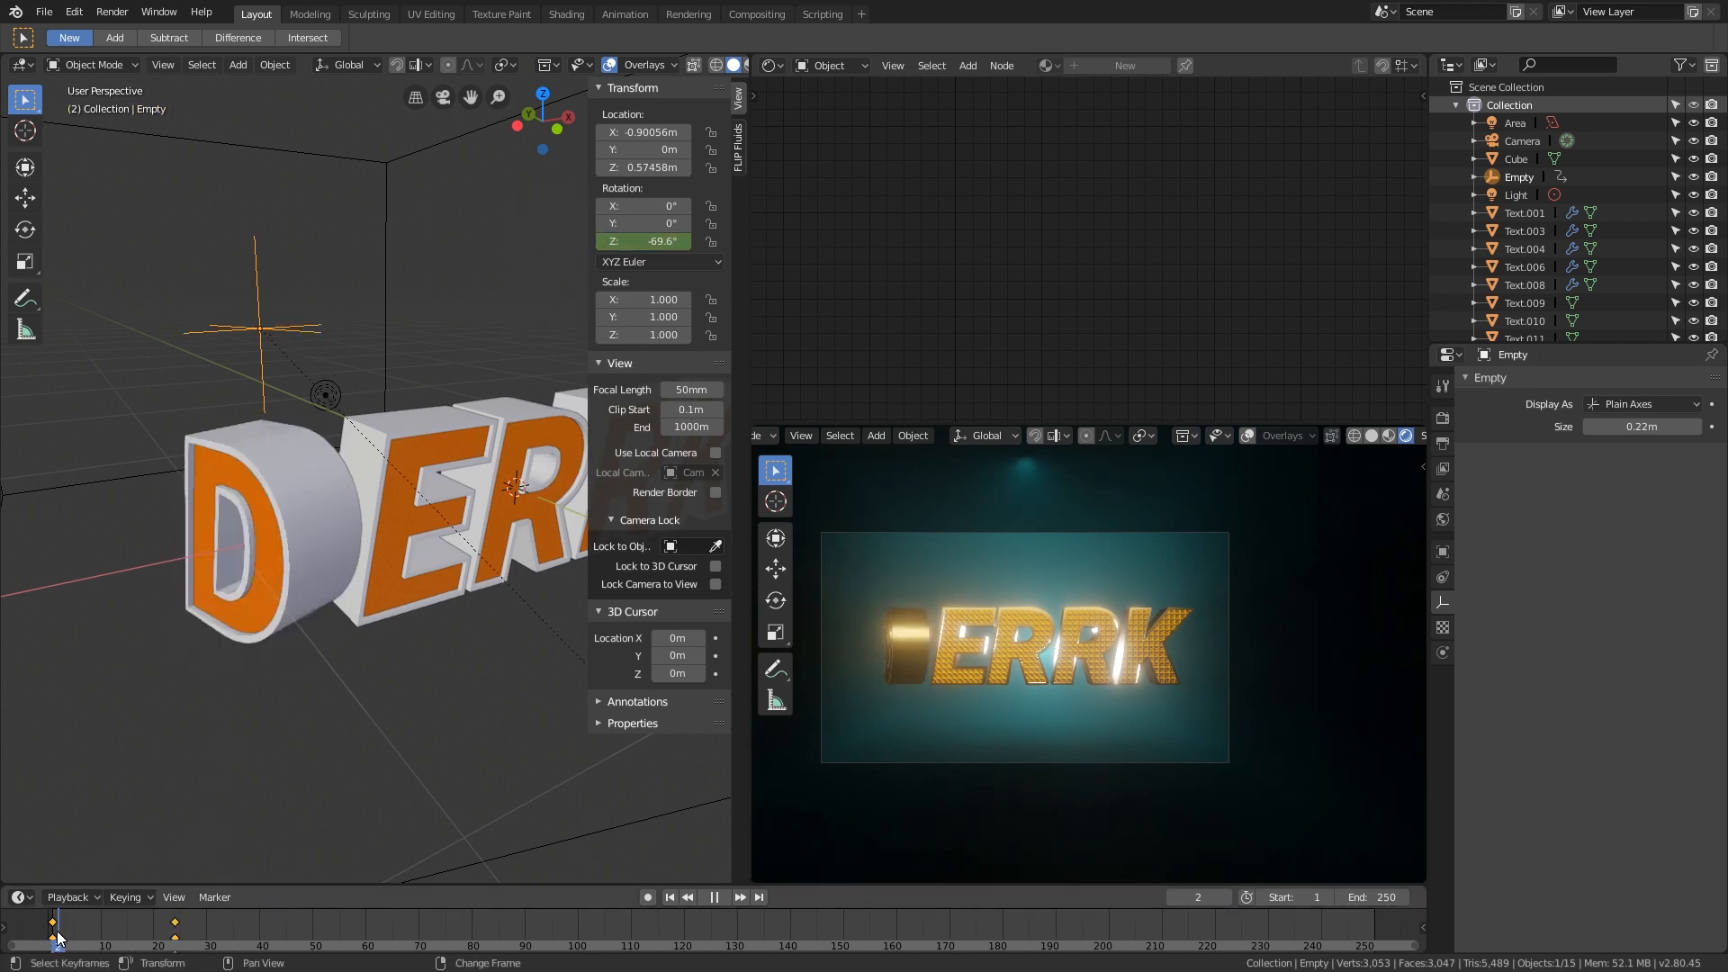
key("space")
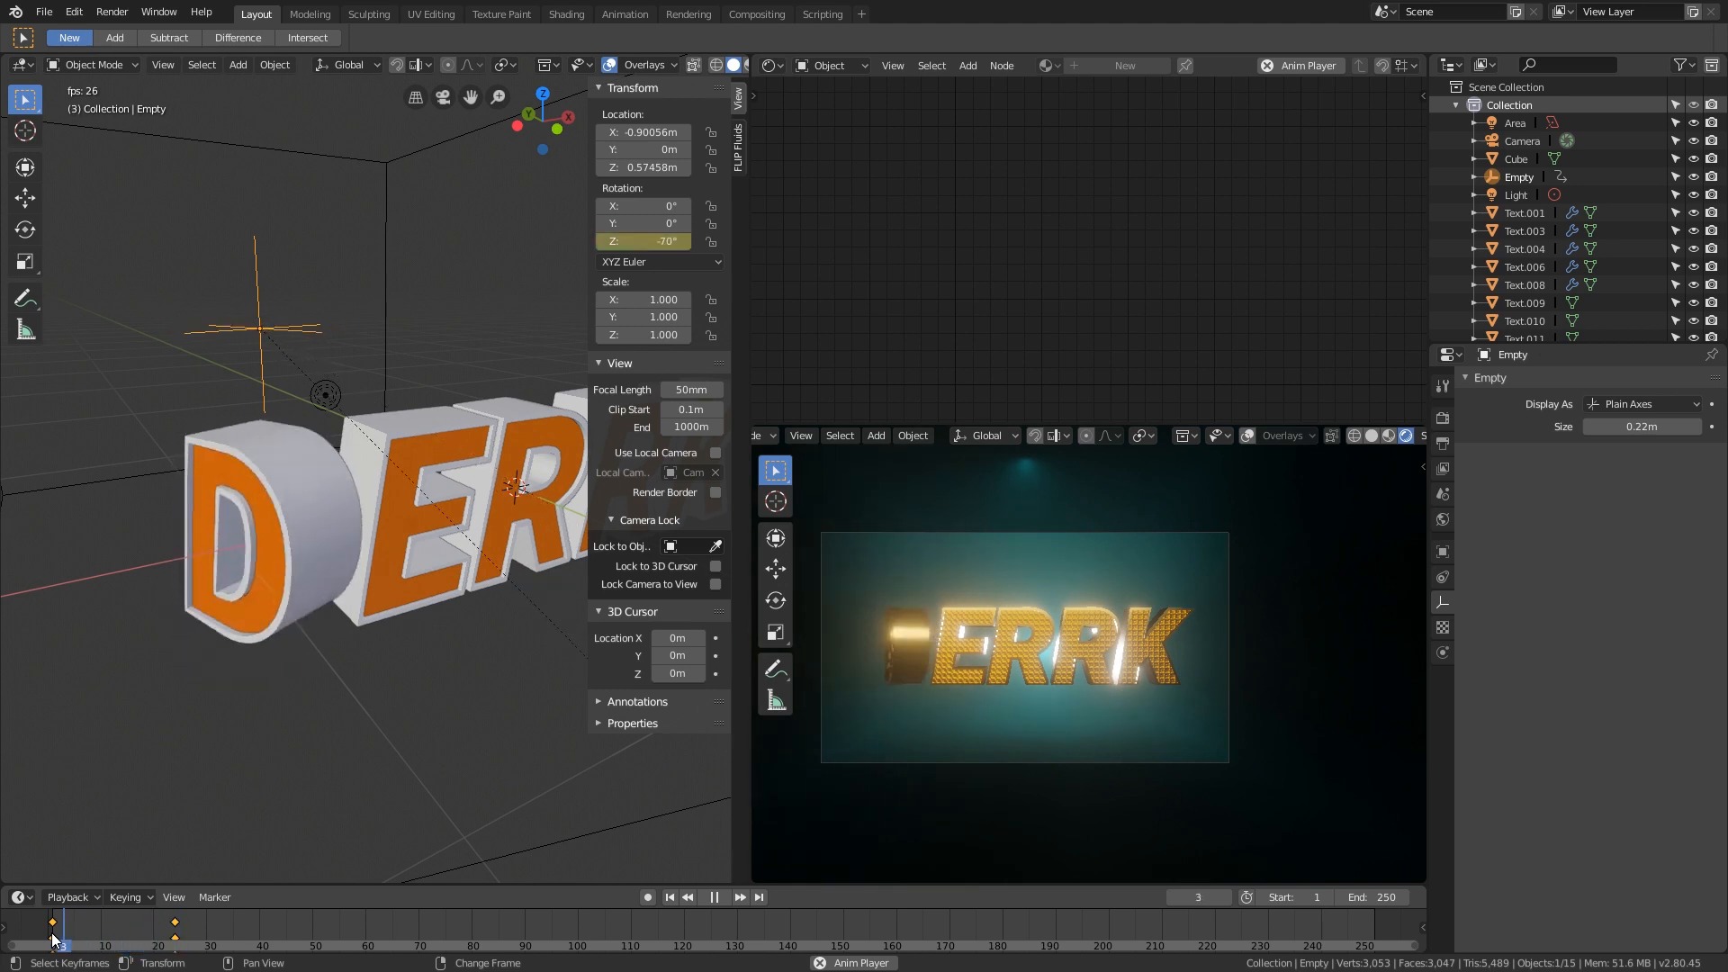
key("space")
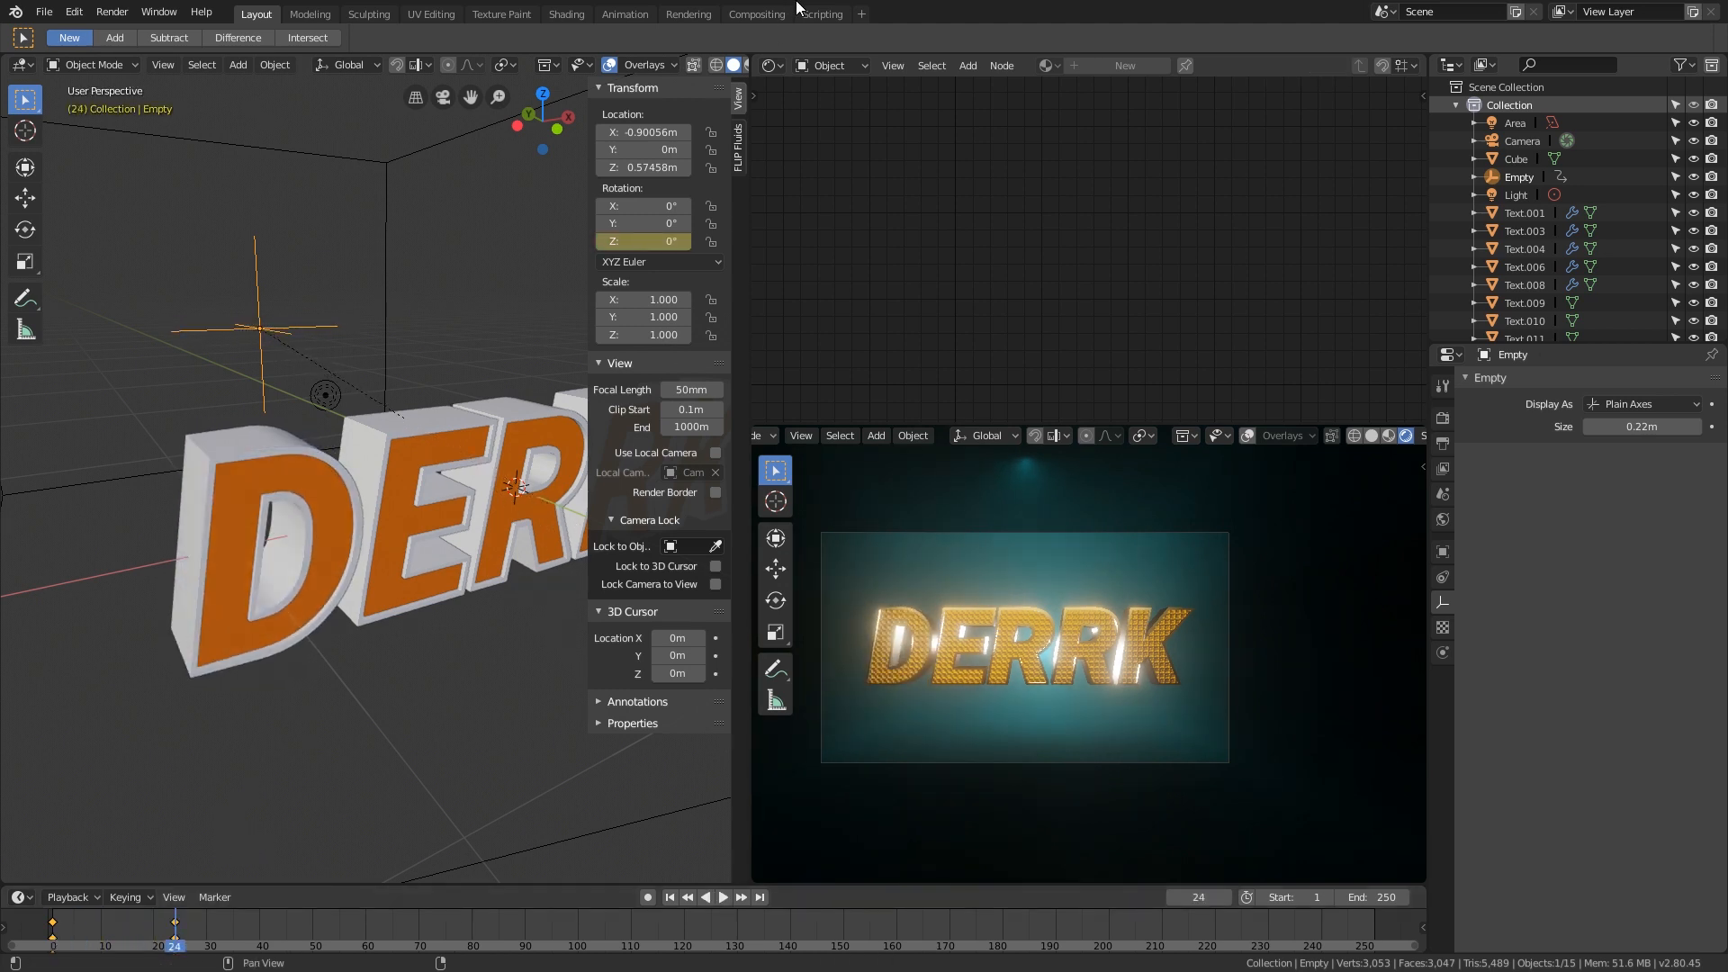
Step: Switch the shader editor area to the Graph Editor and frame the empty's whole Z rotation curve
left_click(772, 64)
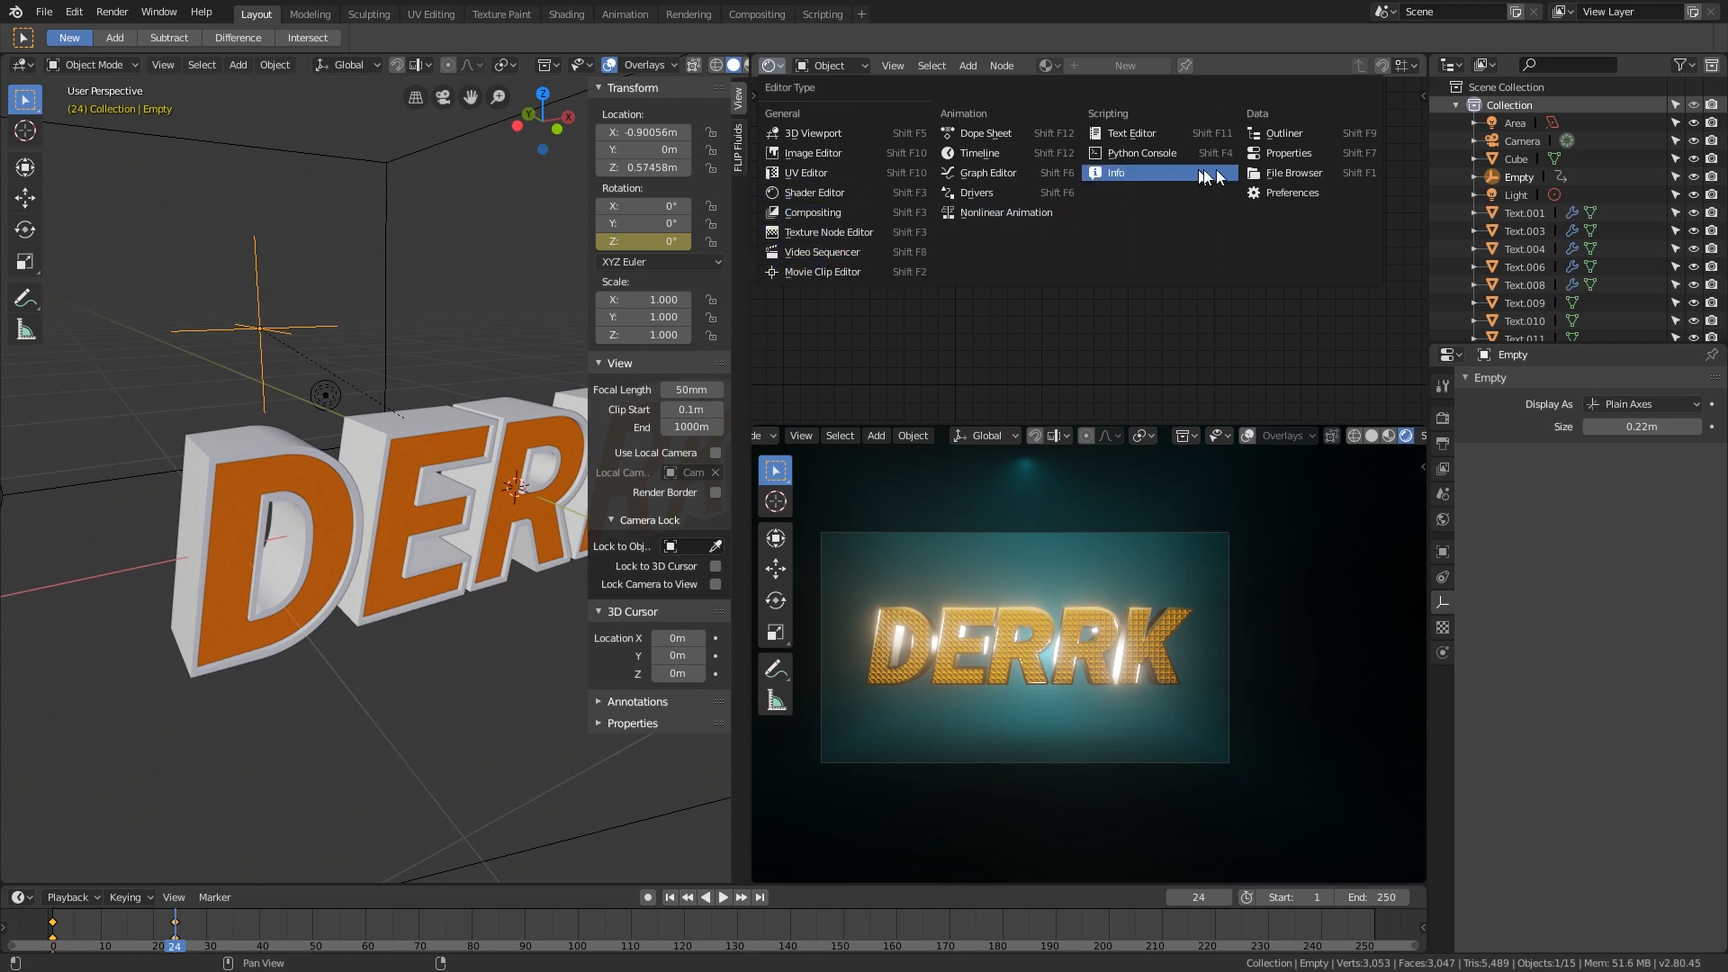
left_click(1002, 178)
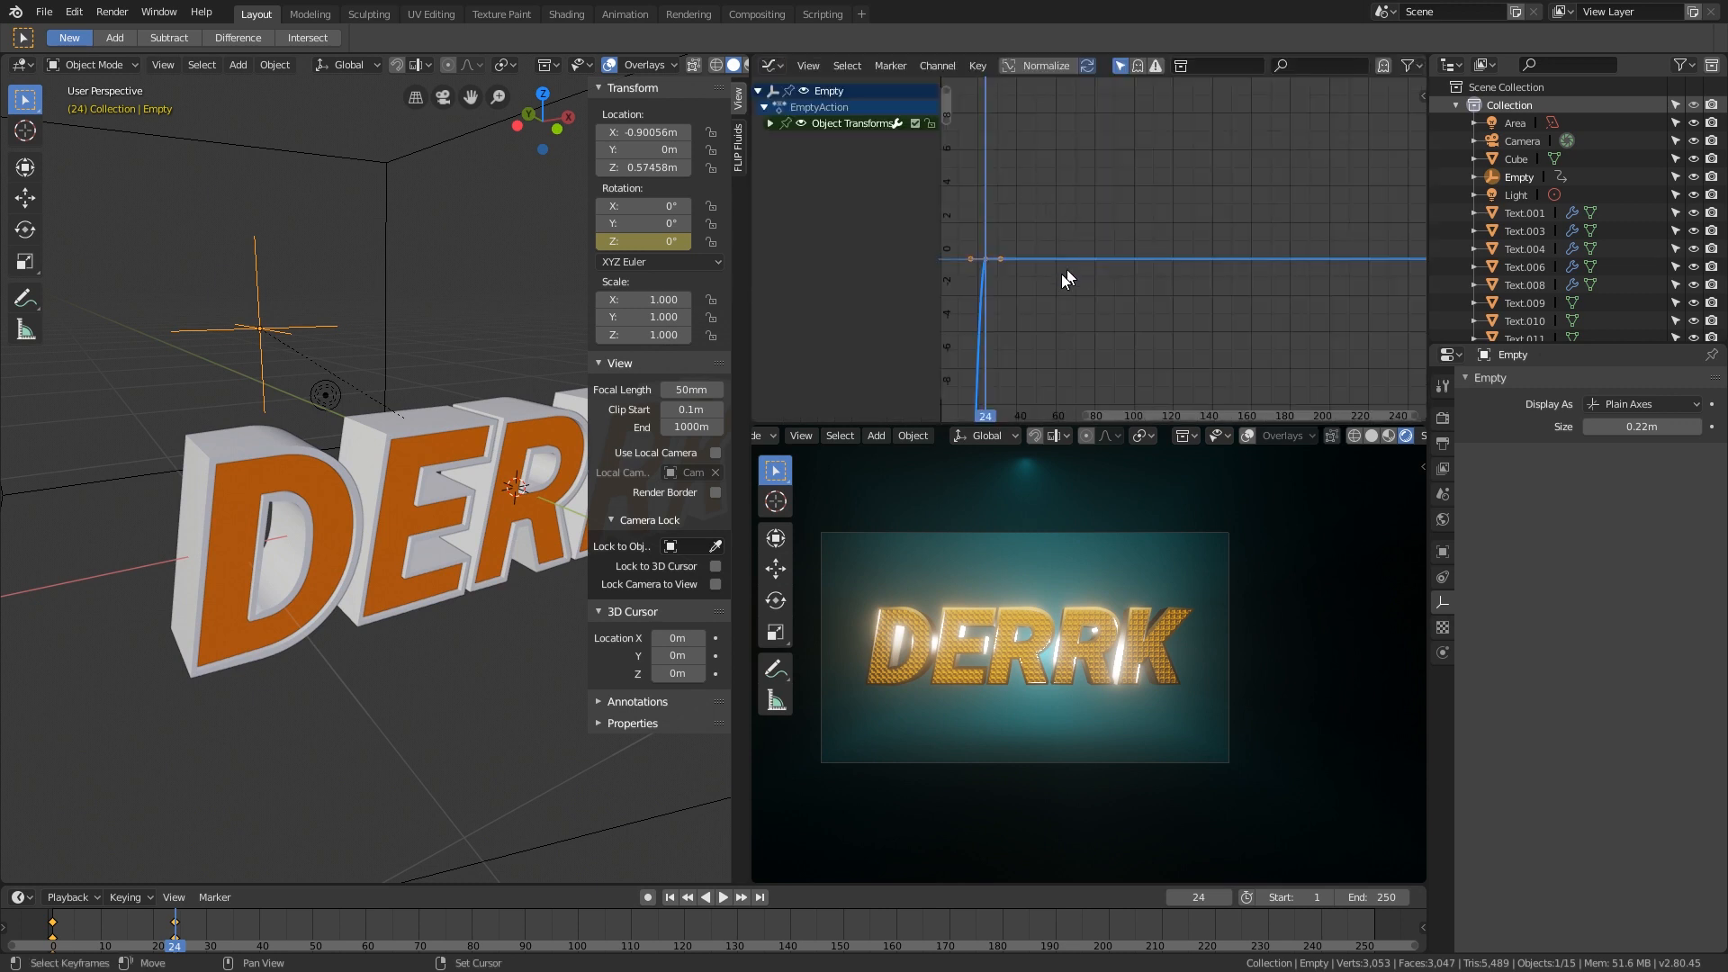
middle_click_drag(1061, 273, 1148, 223)
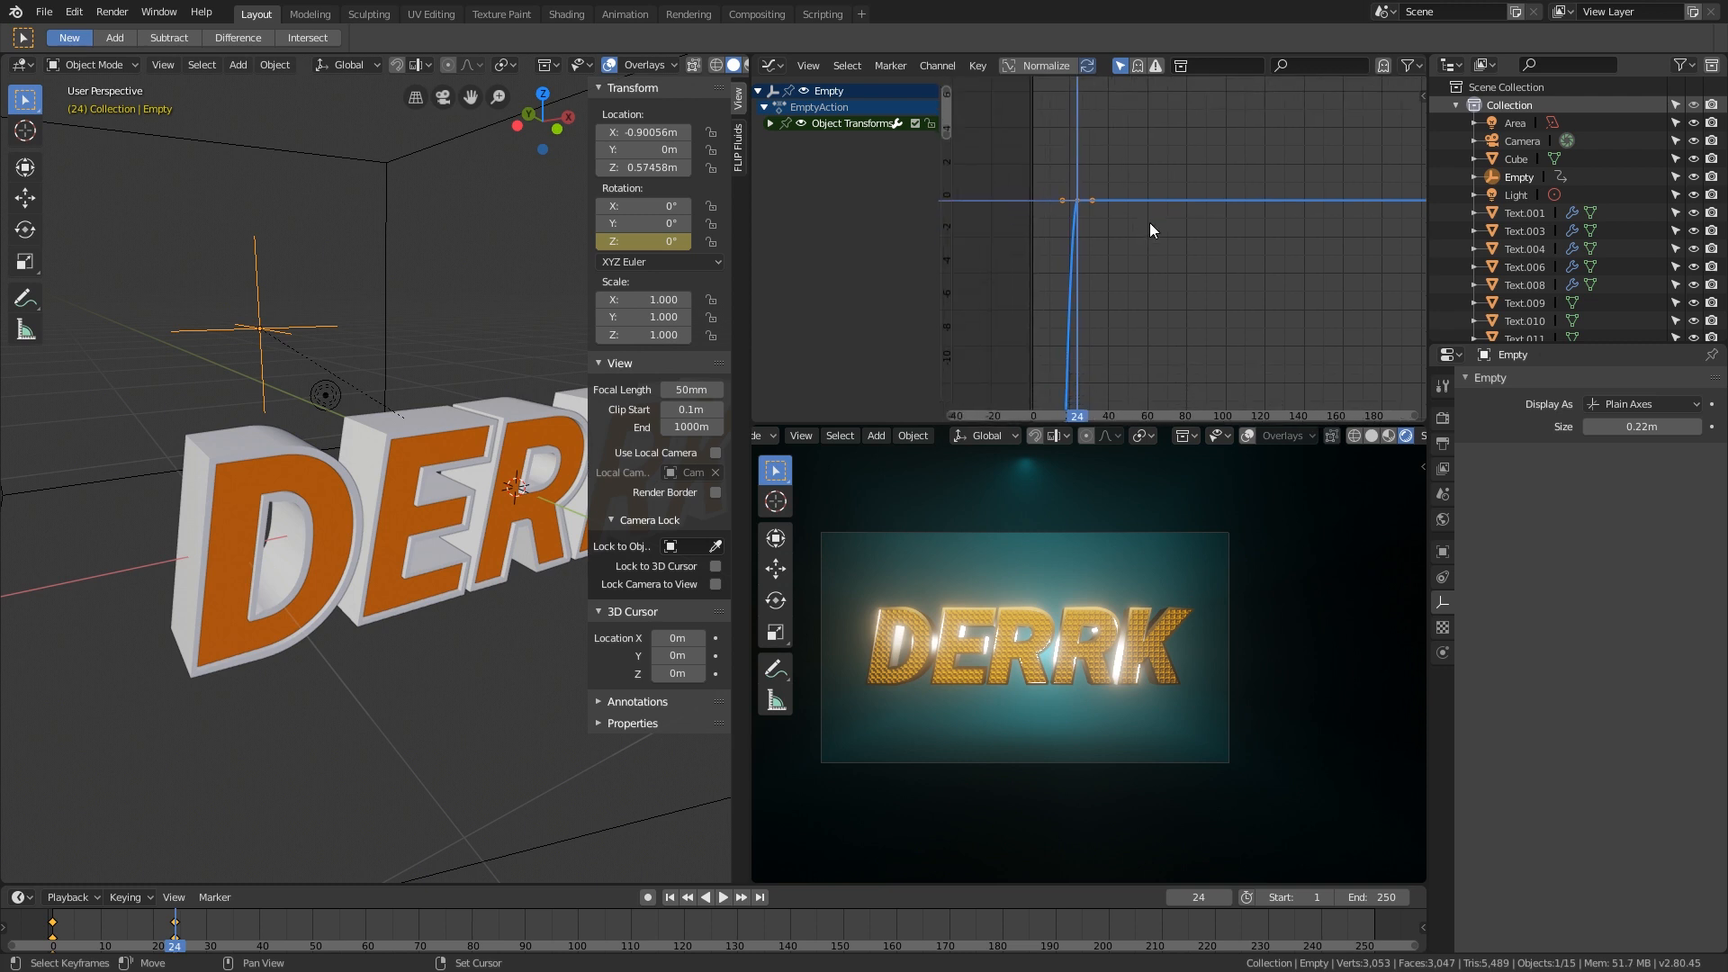
key("Home")
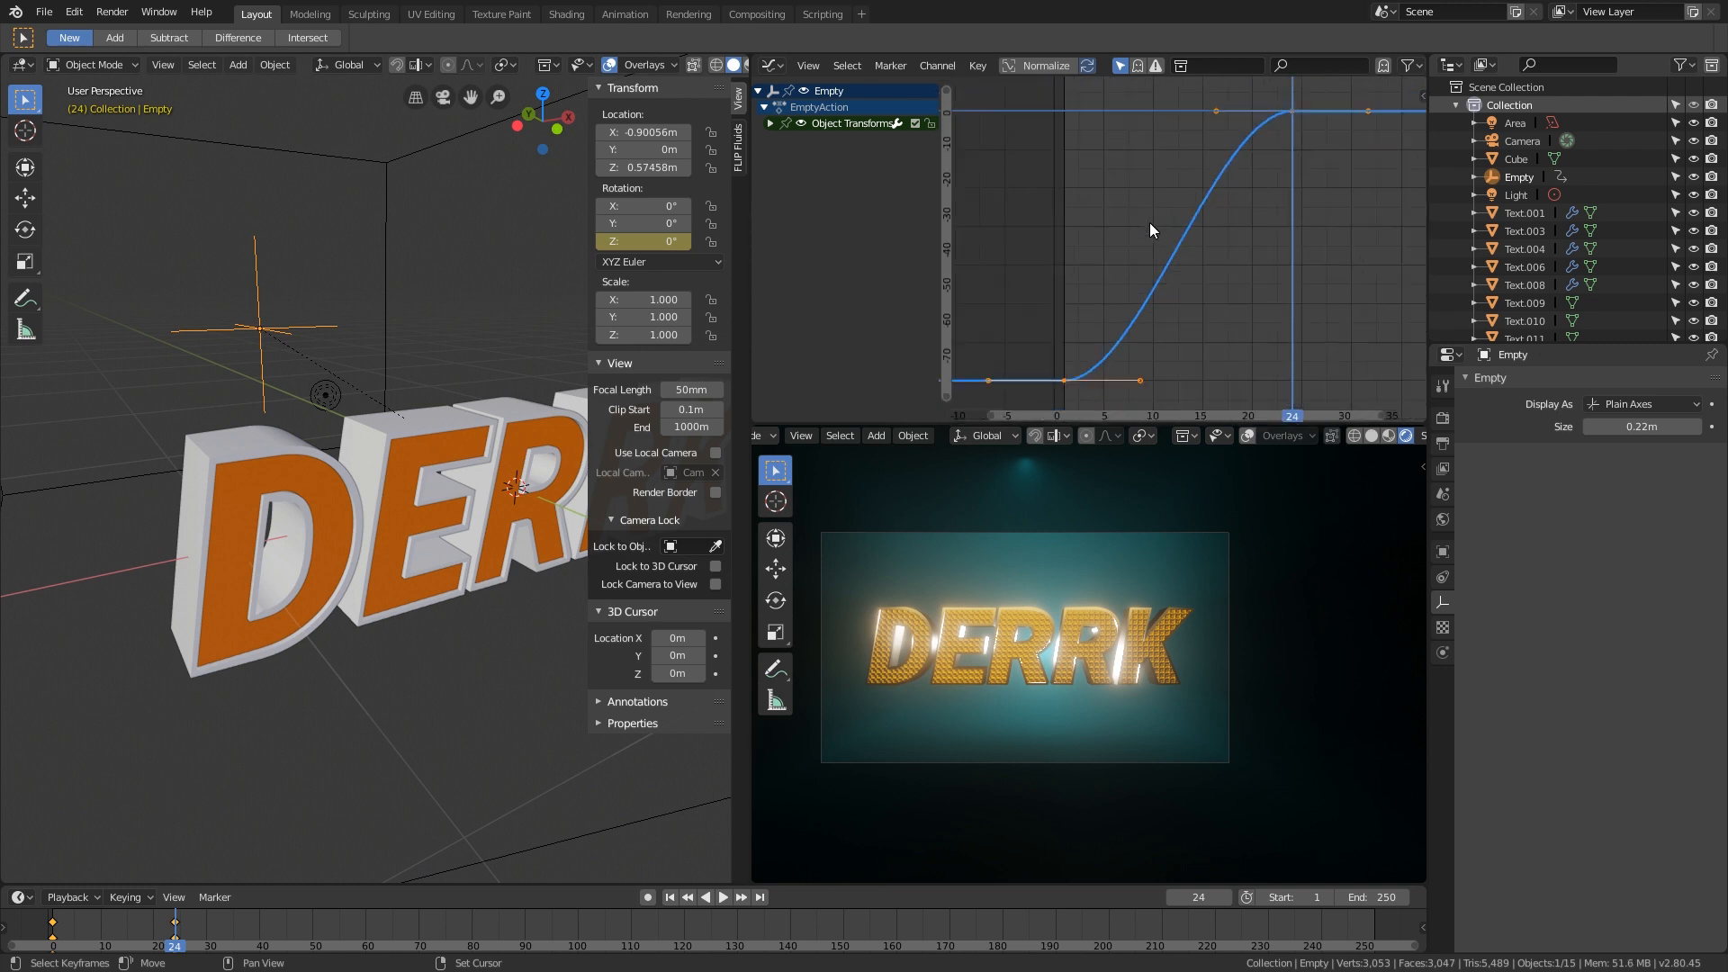
middle_click_drag(1167, 215, 1138, 256)
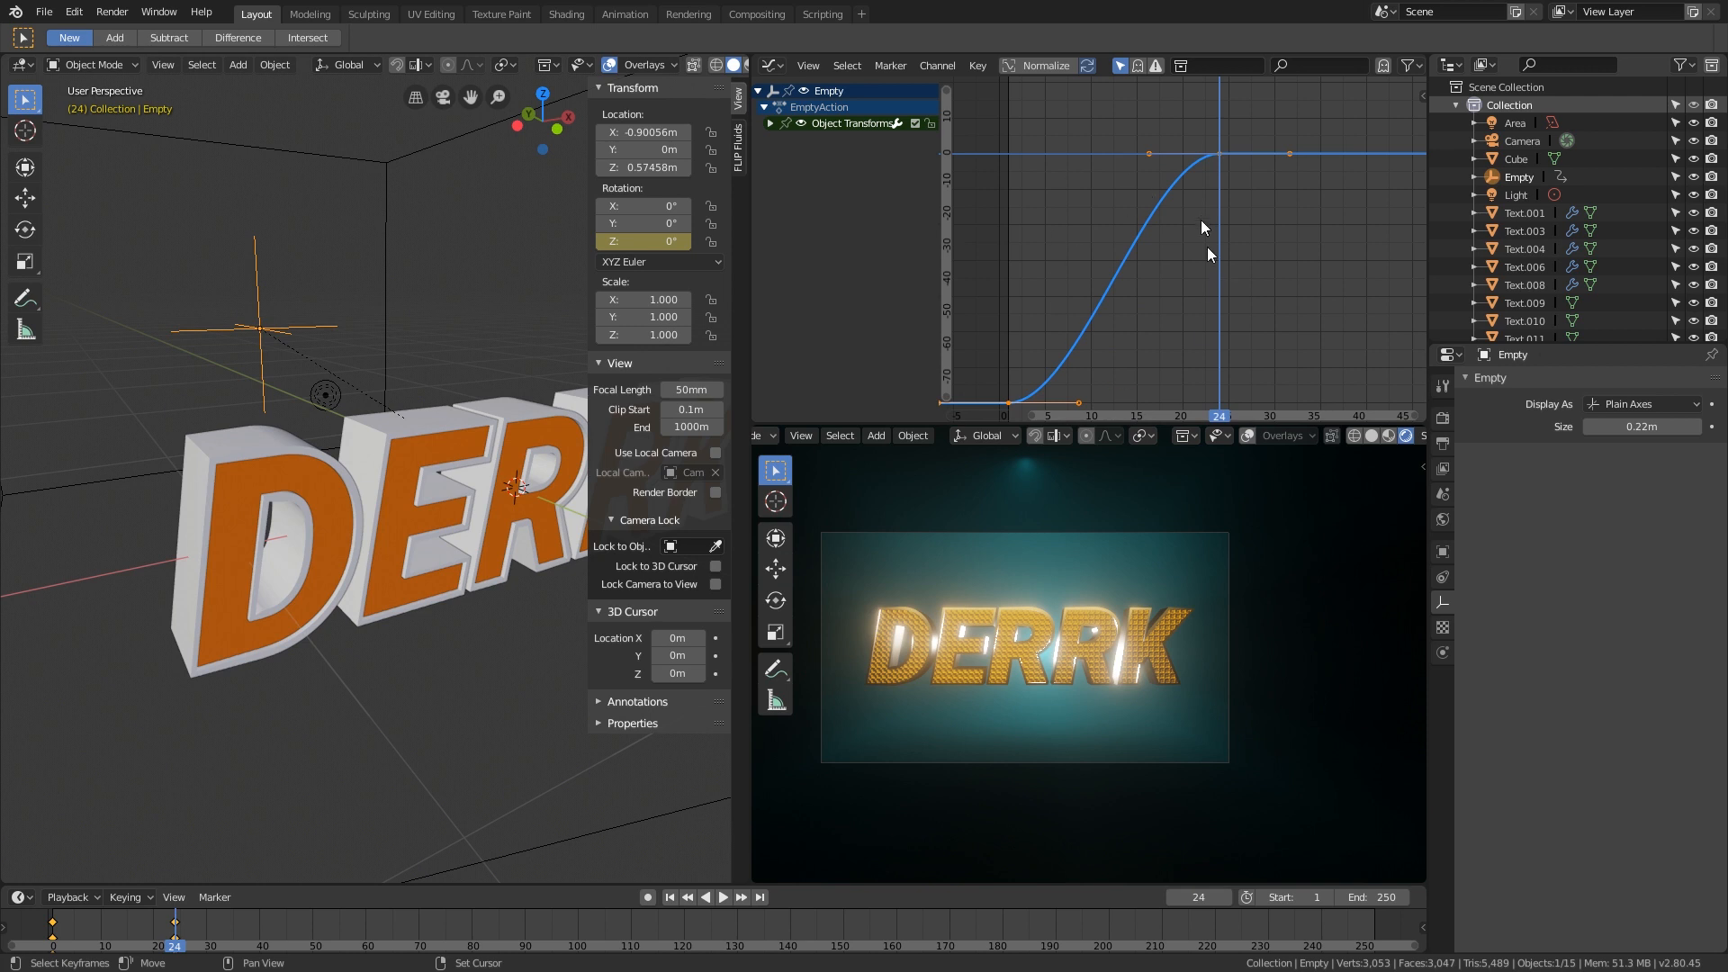
middle_click_drag(1144, 328, 1180, 321)
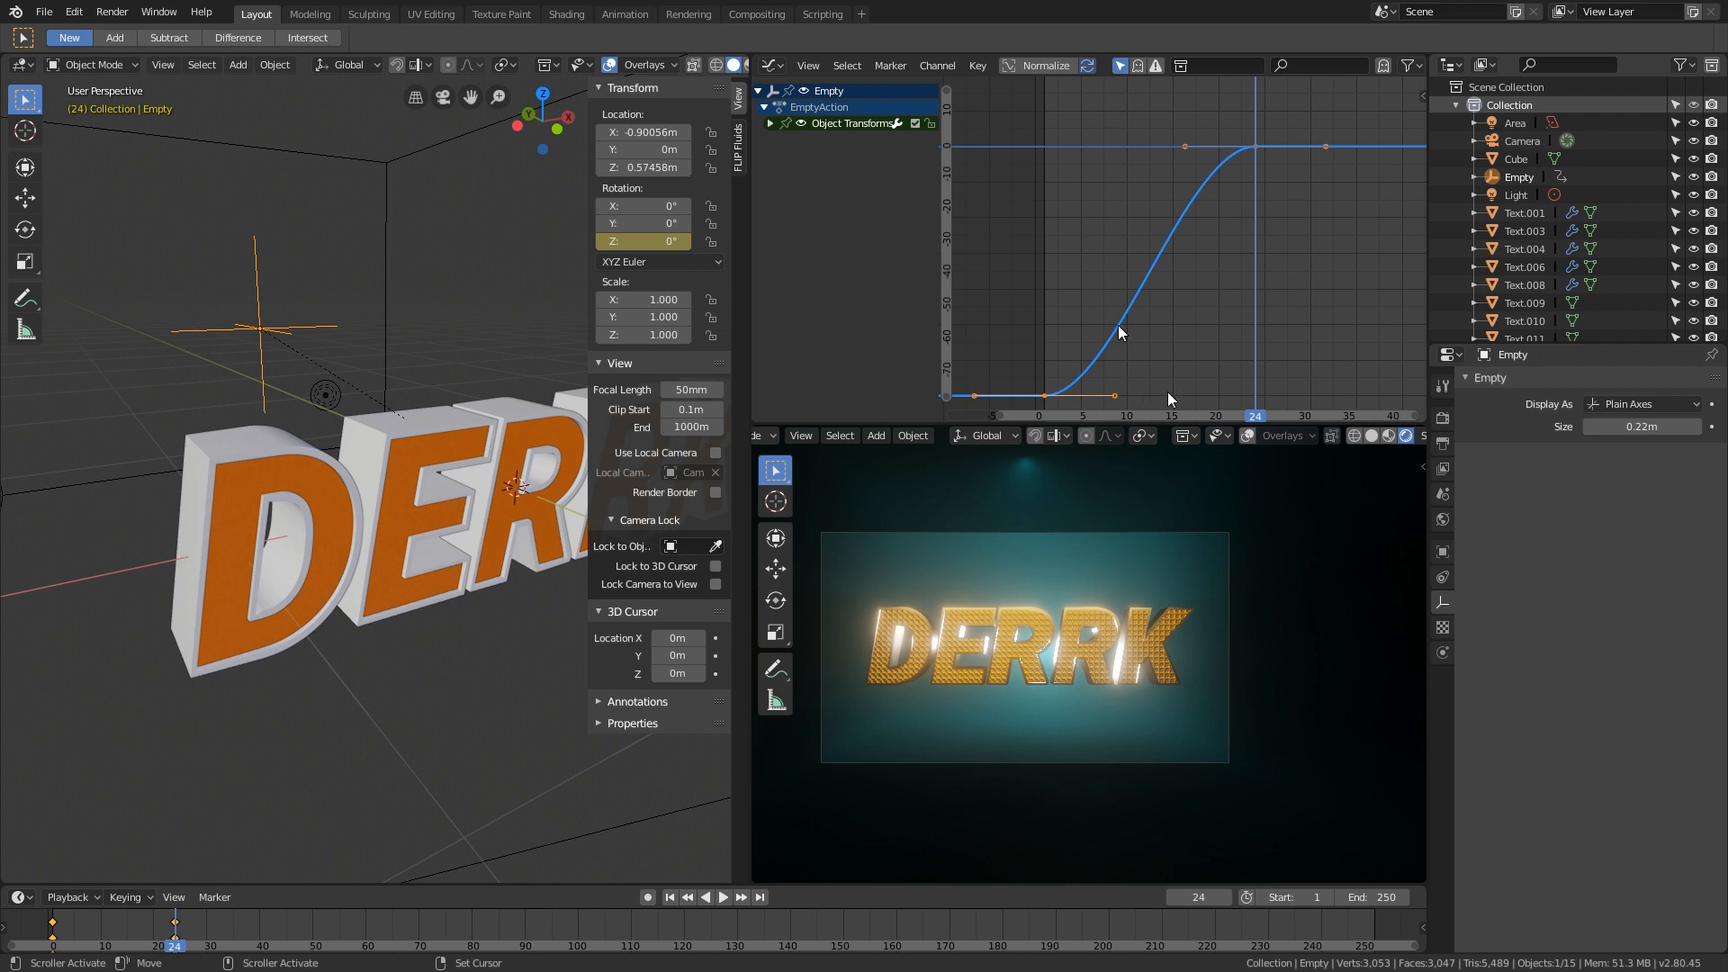
Step: Change the Z rotation keyframe interpolation to a curve that accelerates towards frame 24, and play and scrub the animation
key("t")
left_click(1109, 202)
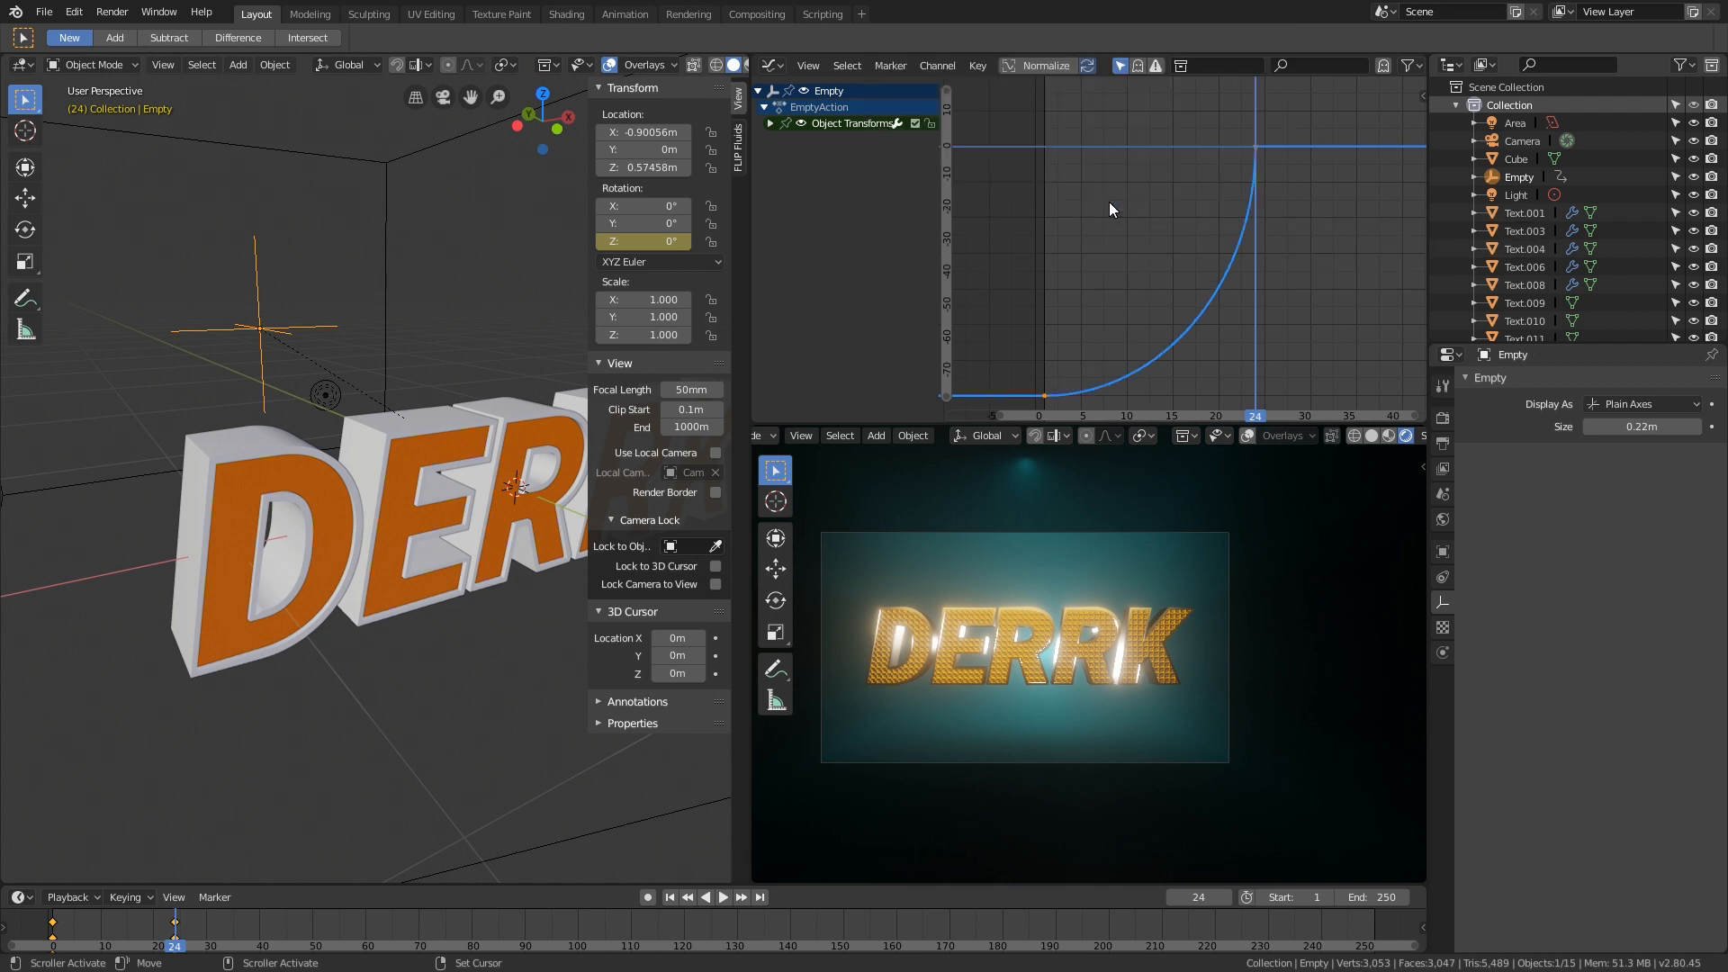
key("shift+Left")
key("space")
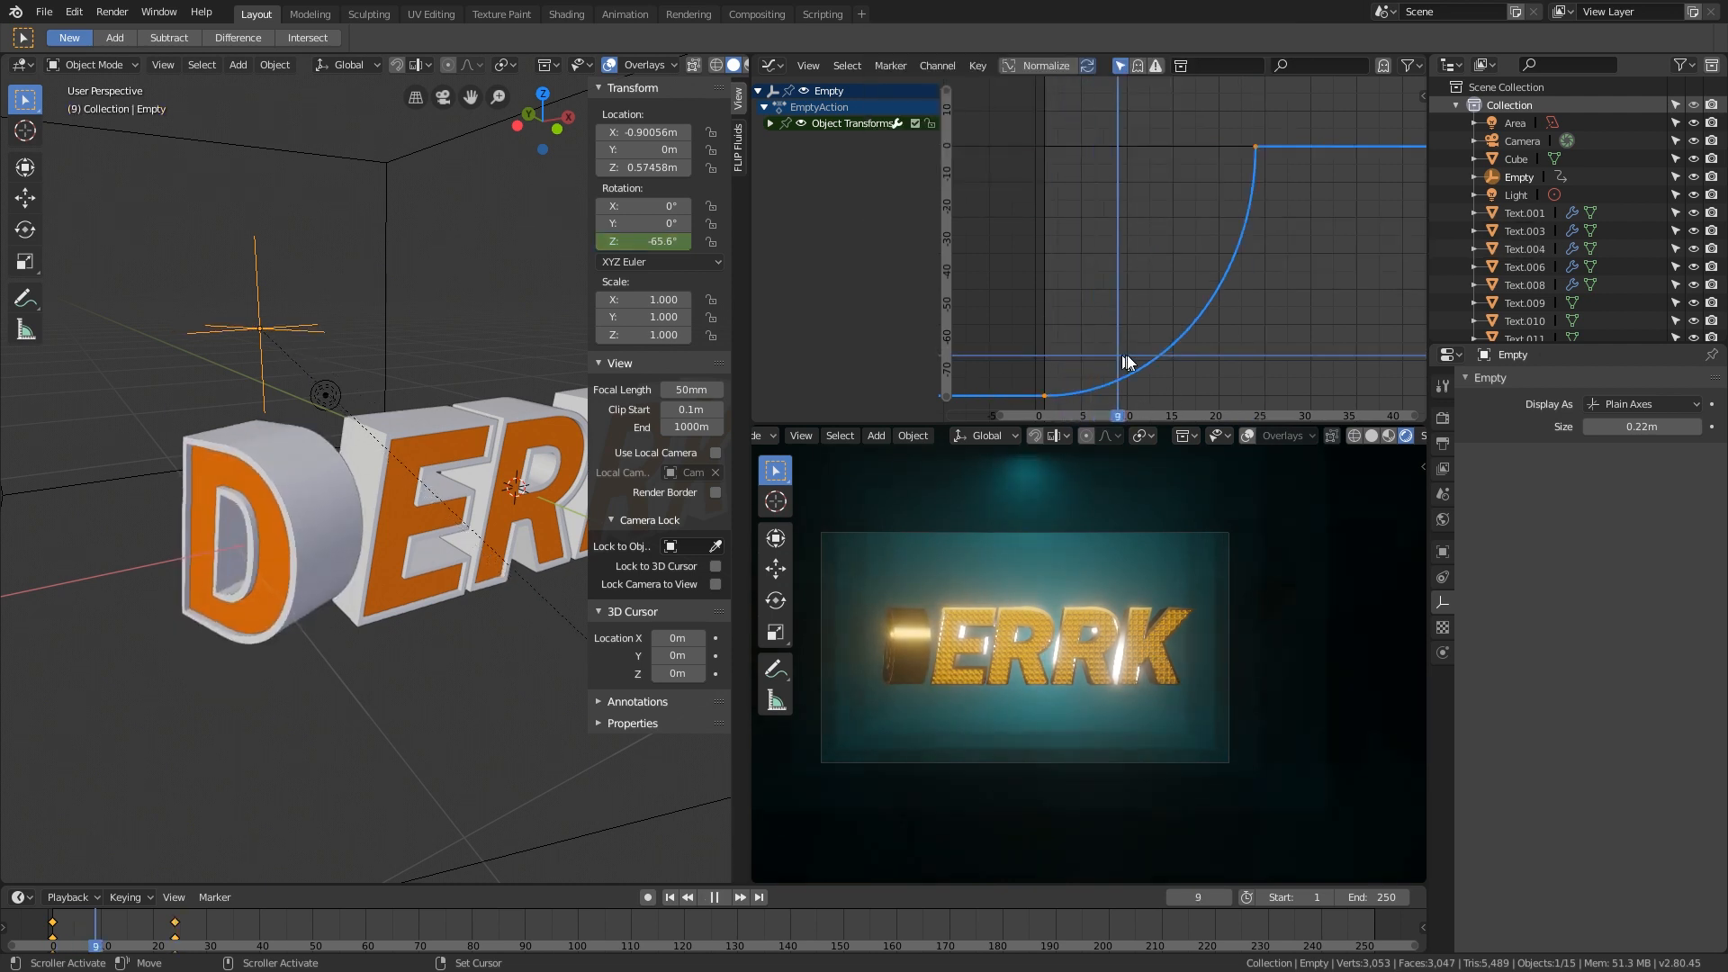
right_click_drag(1096, 316, 1066, 310)
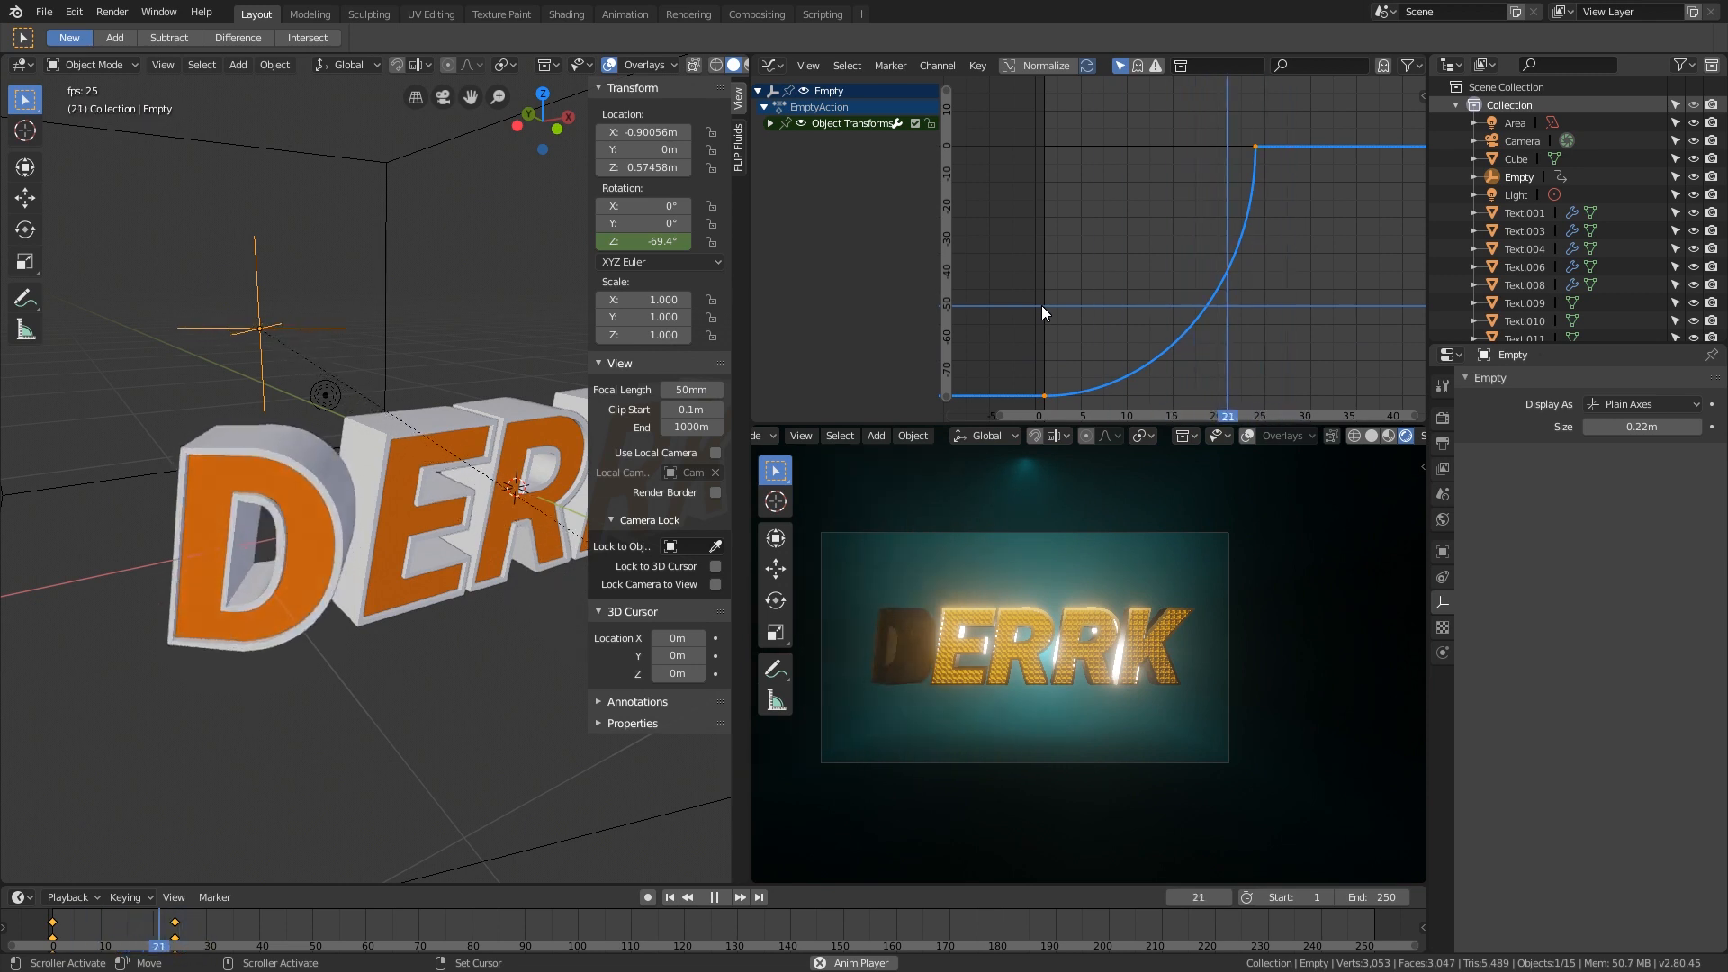
Step: Scrub and play the D's turning animation to check the accelerating motion
mouse_move(1040, 305)
right_mouse_down()
mouse_move(1300, 331)
mouse_move(1049, 297)
right_mouse_up()
key("space")
key("space")
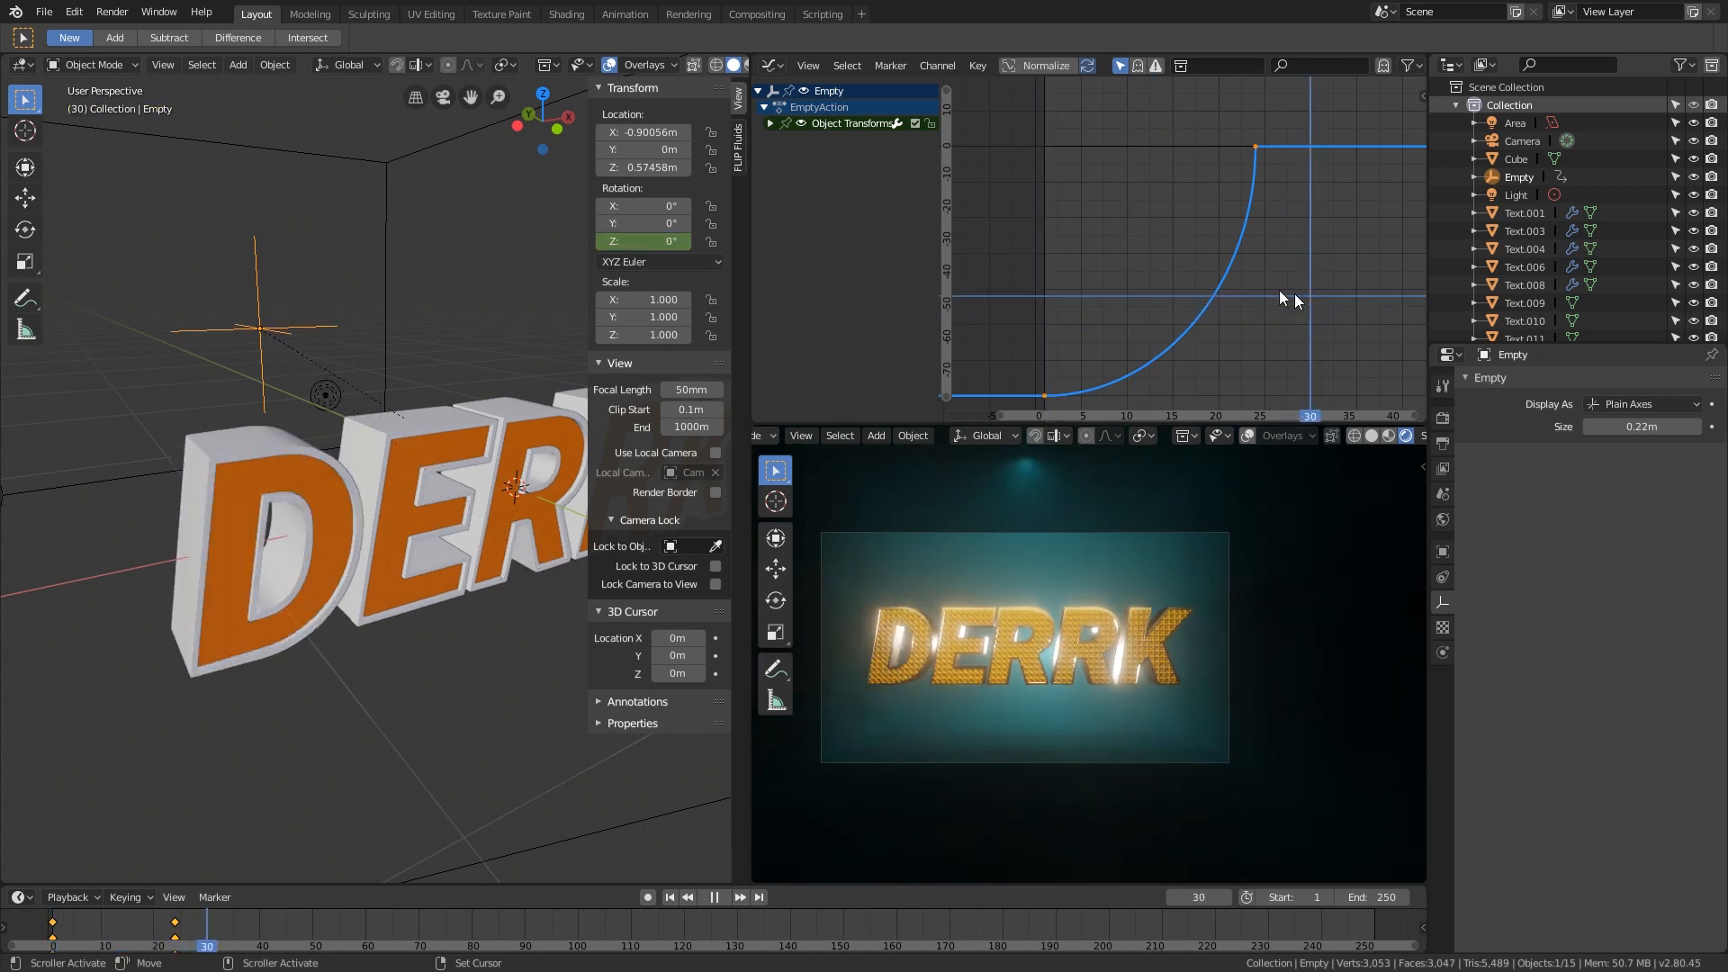
key("space")
key("space")
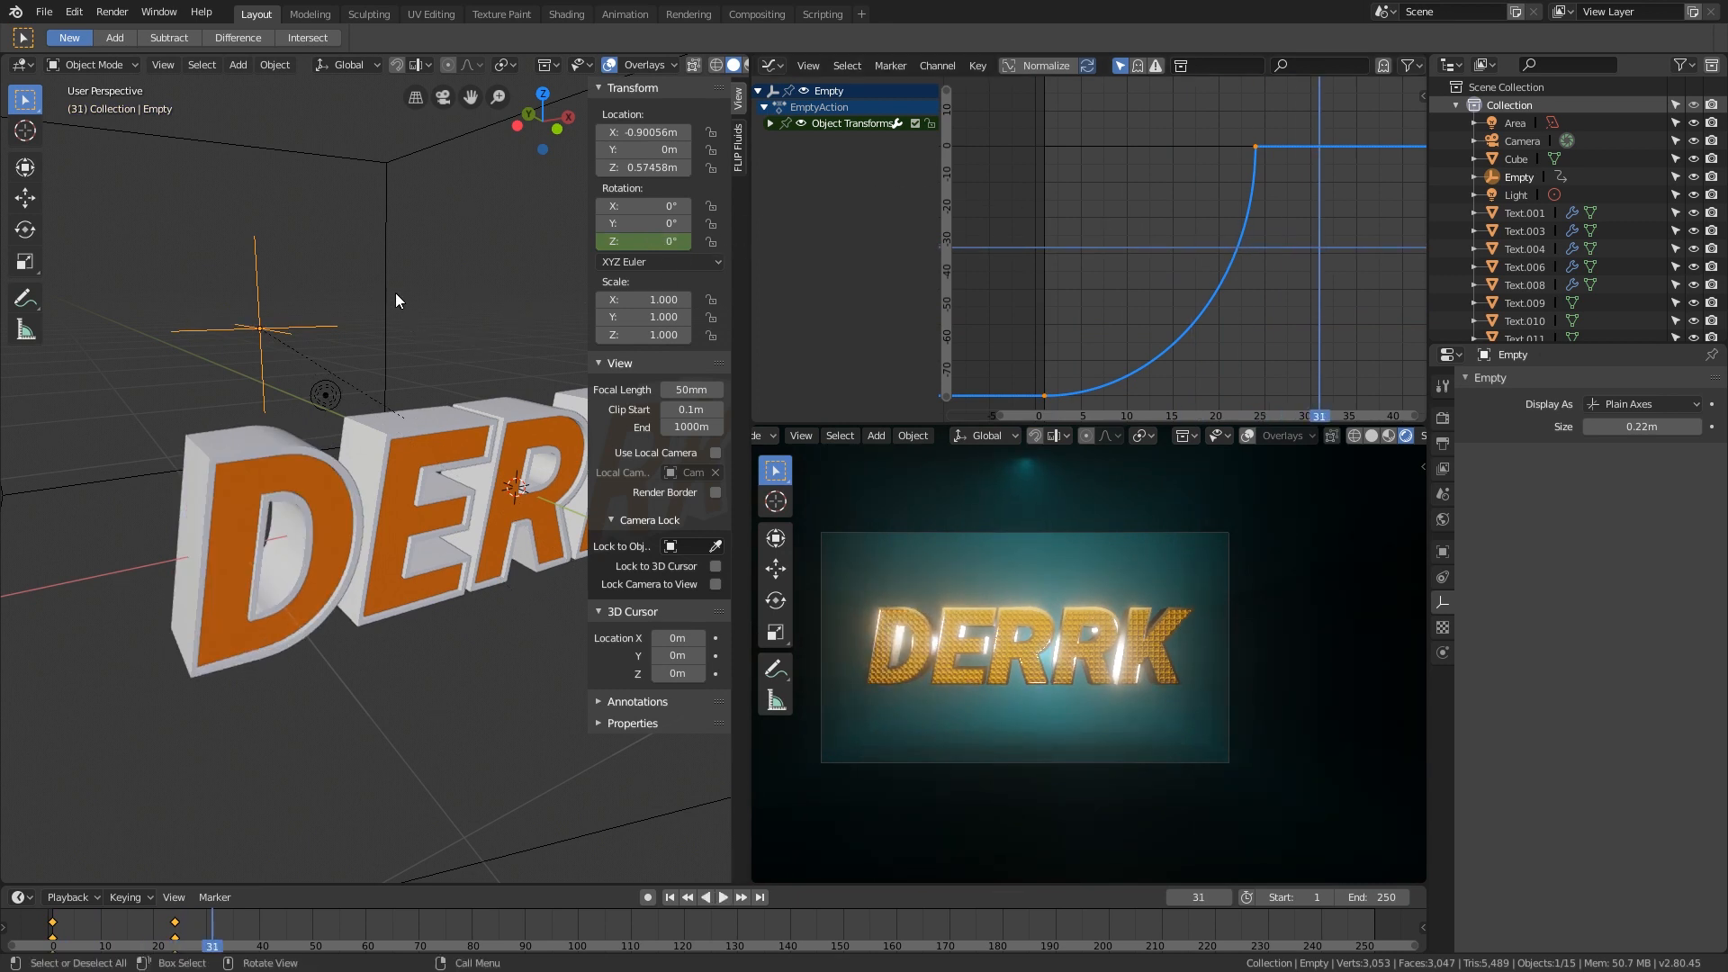
Step: In front view, duplicate the animated empty about 0.5 m along the X axis so the copy sits above the E
middle_click_drag(409, 295, 227, 453)
scroll(540, 438, "down", 5)
middle_click_drag(467, 444, 293, 439, "shift")
scroll(293, 439, "up", 2)
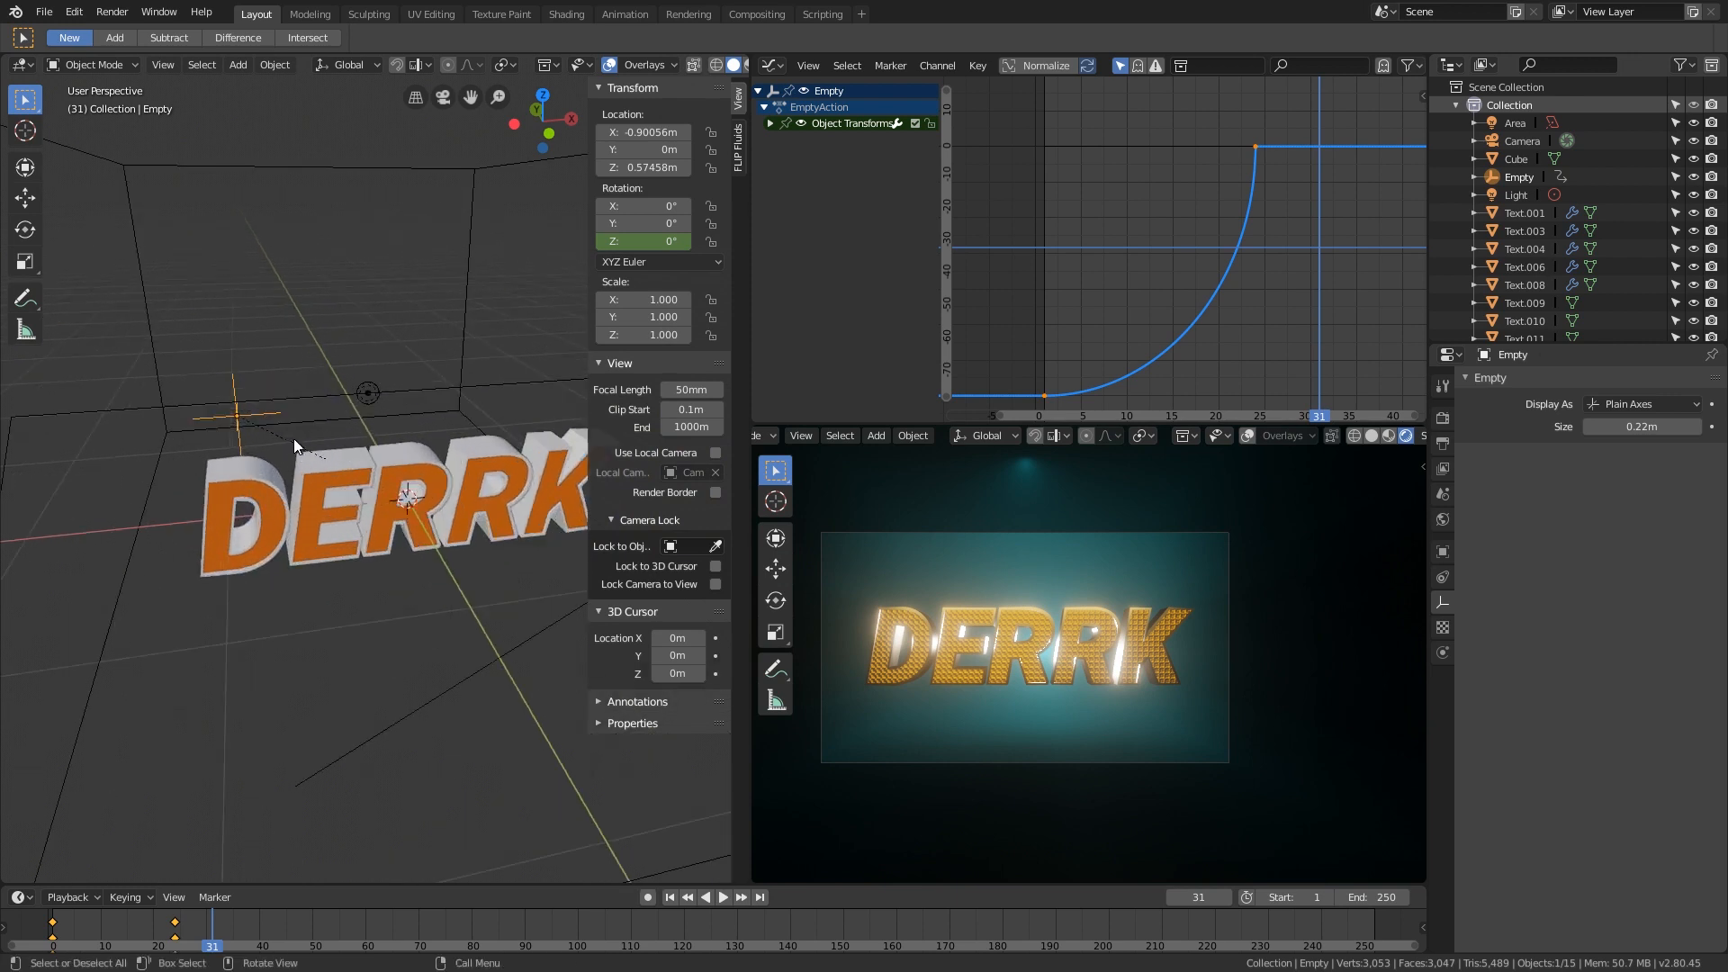
key("KP_1")
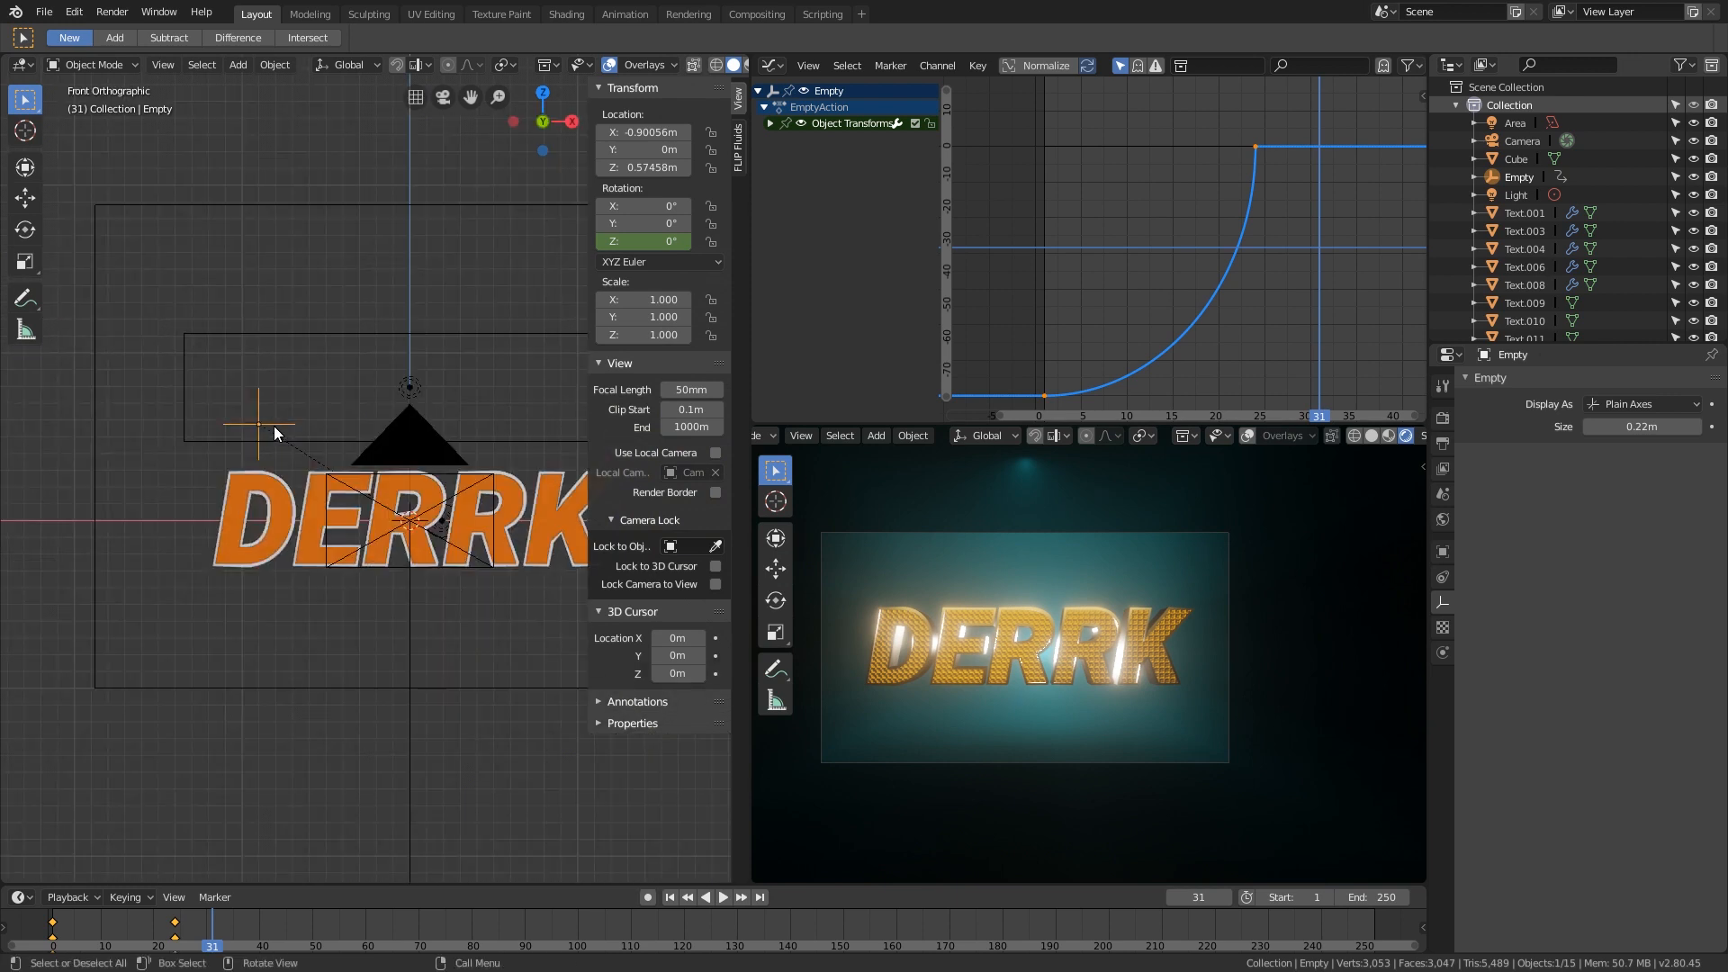
middle_click_drag(273, 424, 200, 408, "shift")
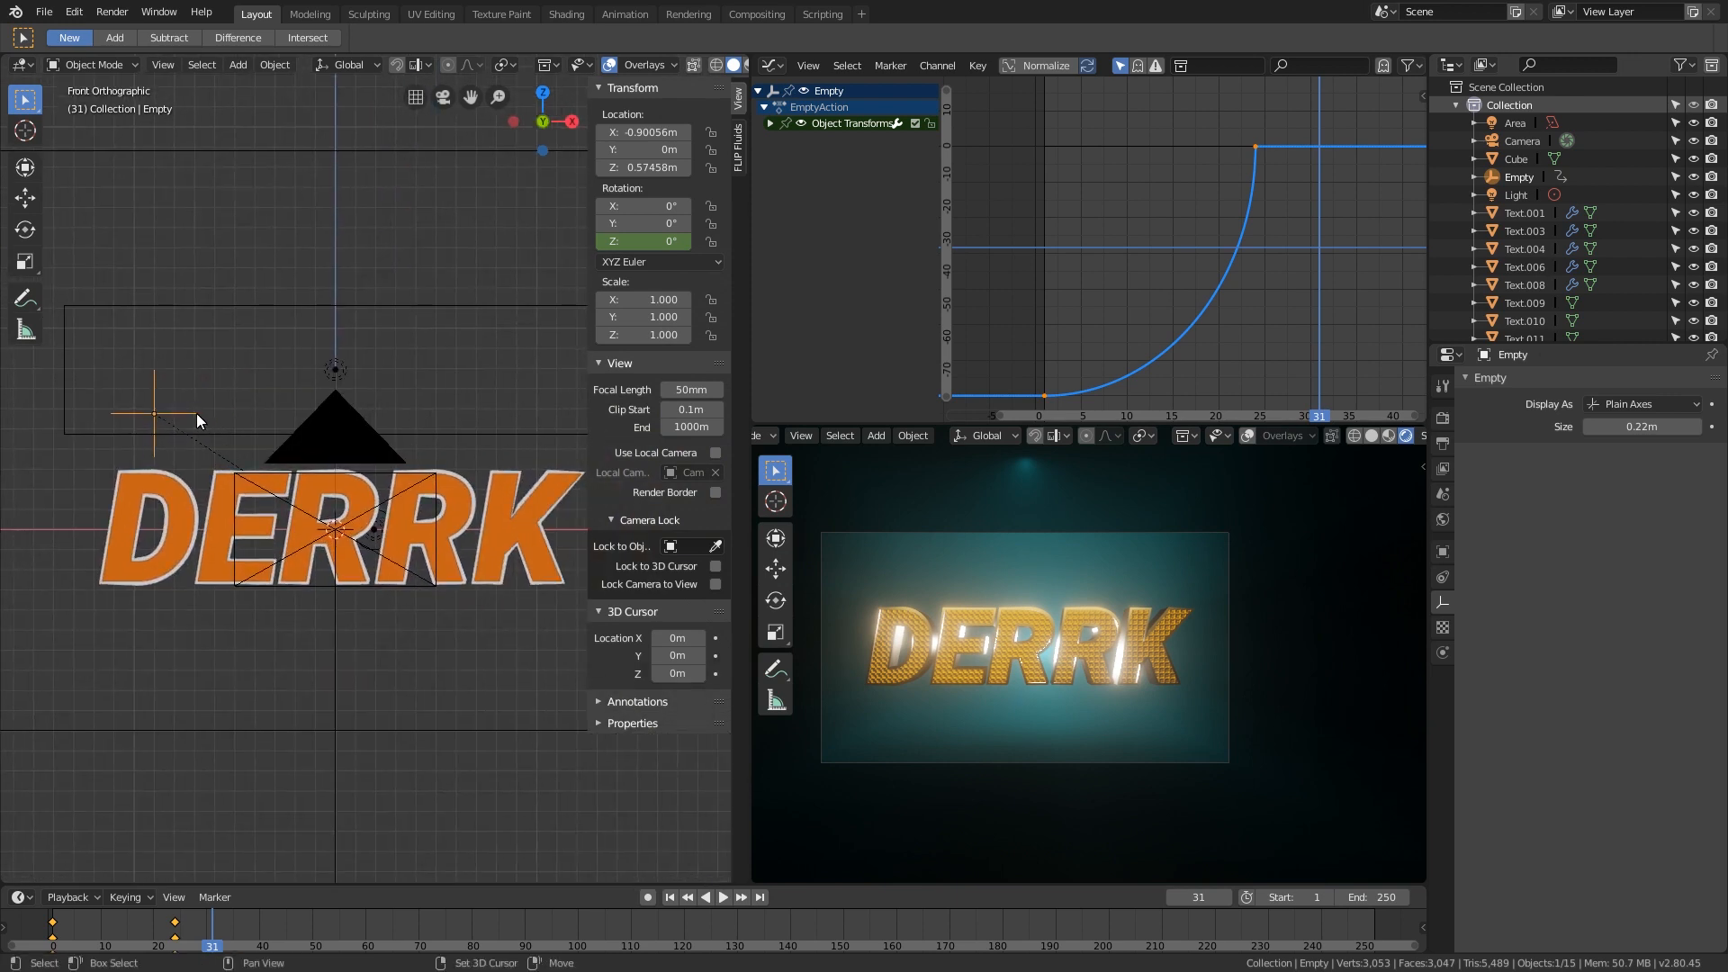
key("shift+d")
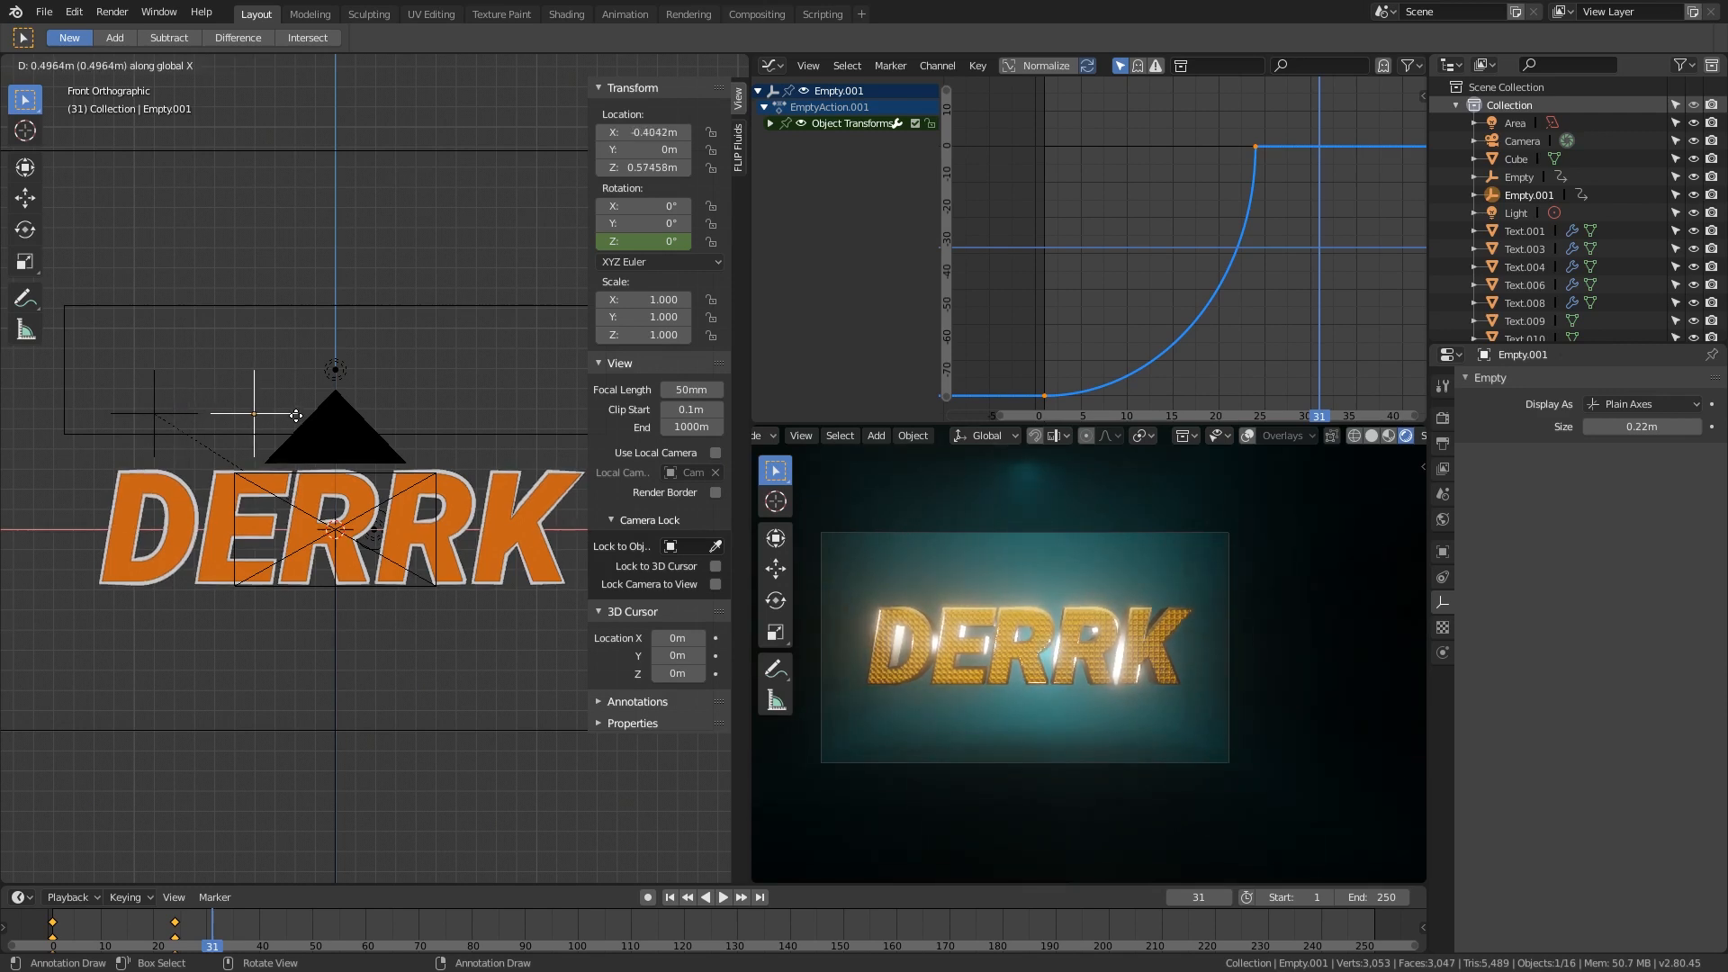
left_click(296, 416)
Step: Duplicate the empty three more times along the X axis, placing one copy above each R and one above the K
key("shift+d")
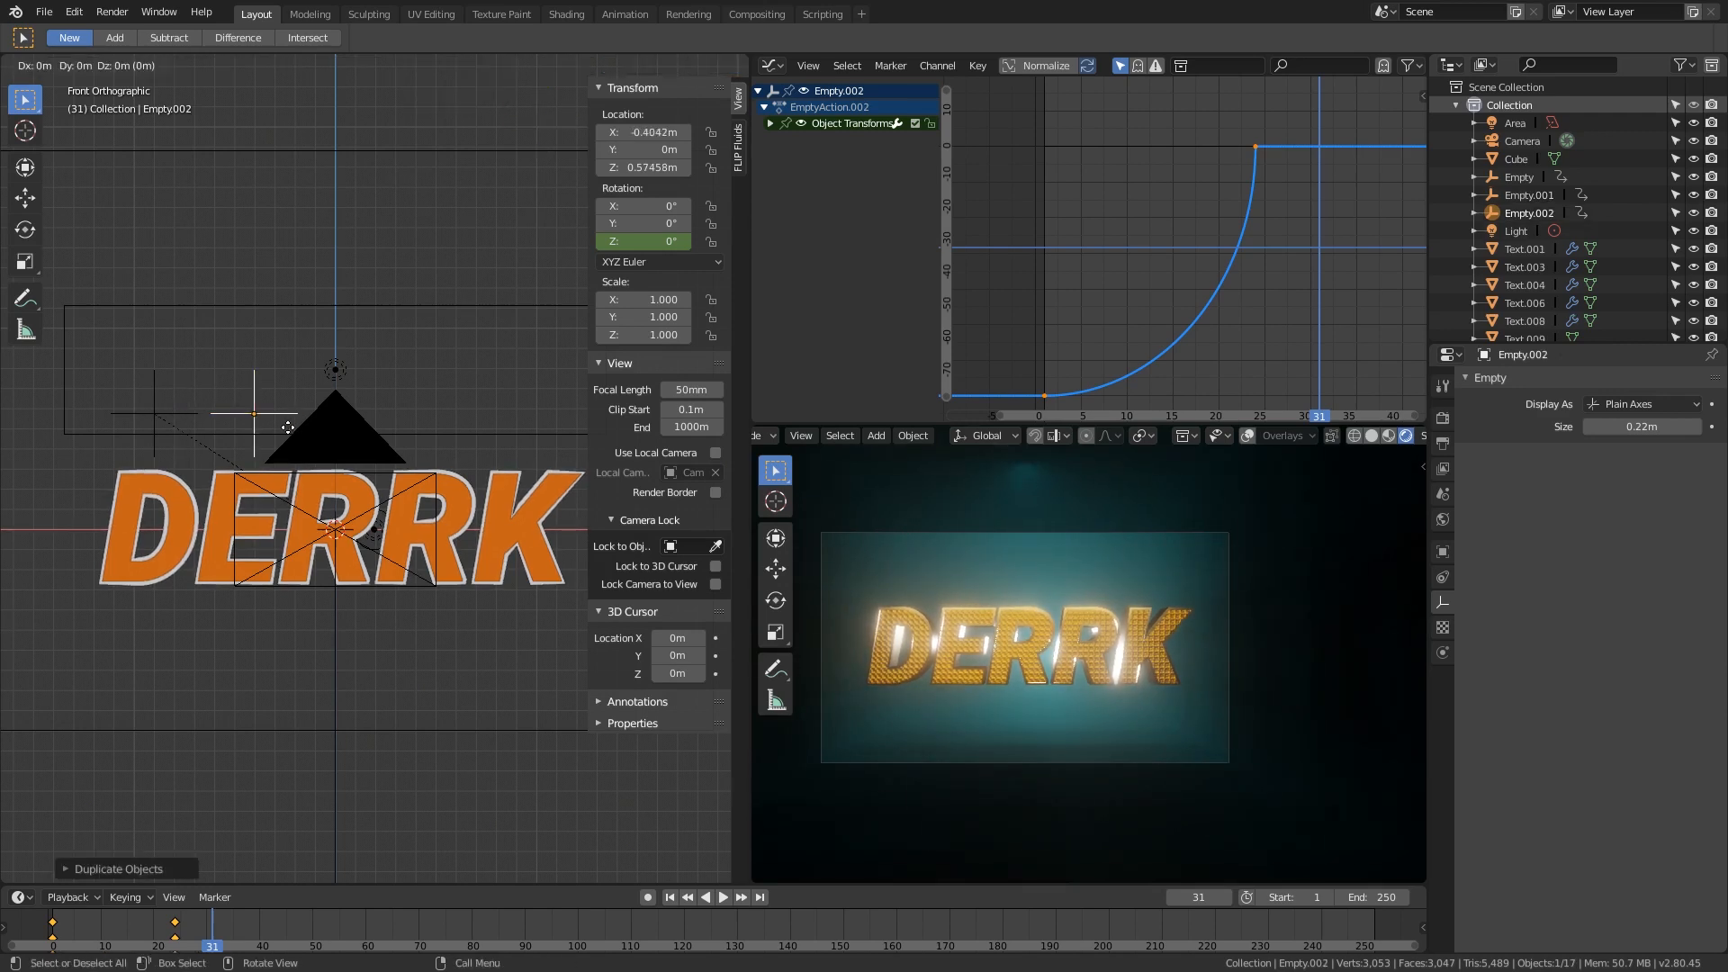
key("x")
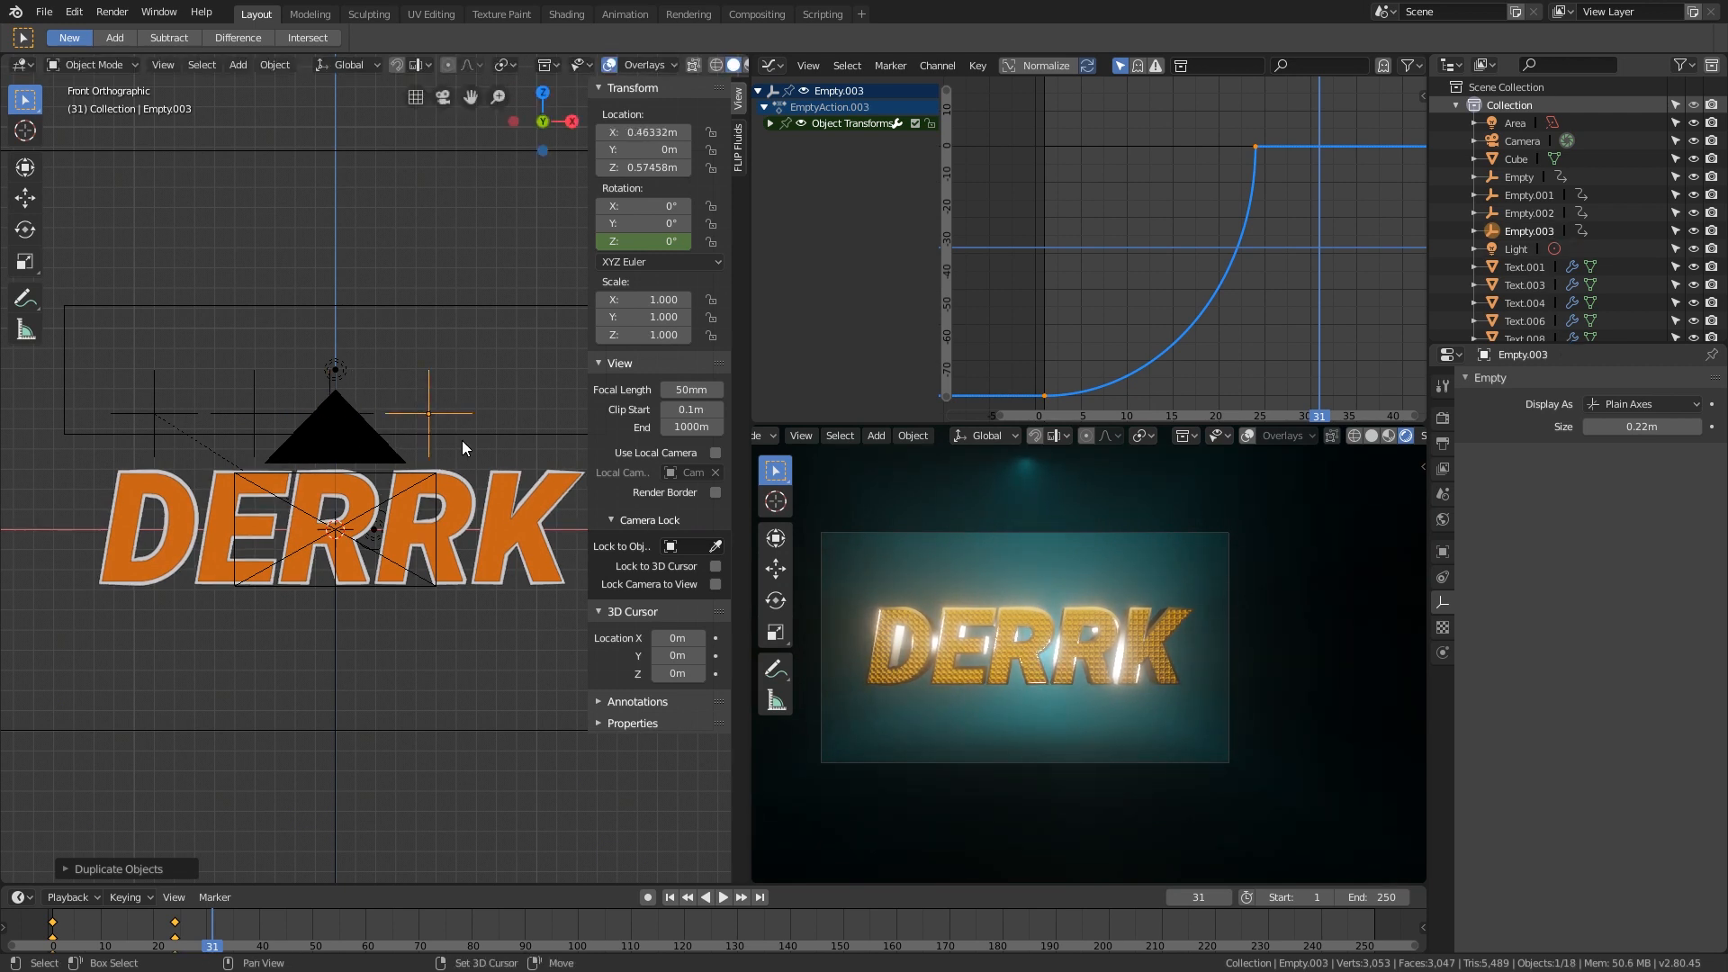
key("shift+d")
key("x")
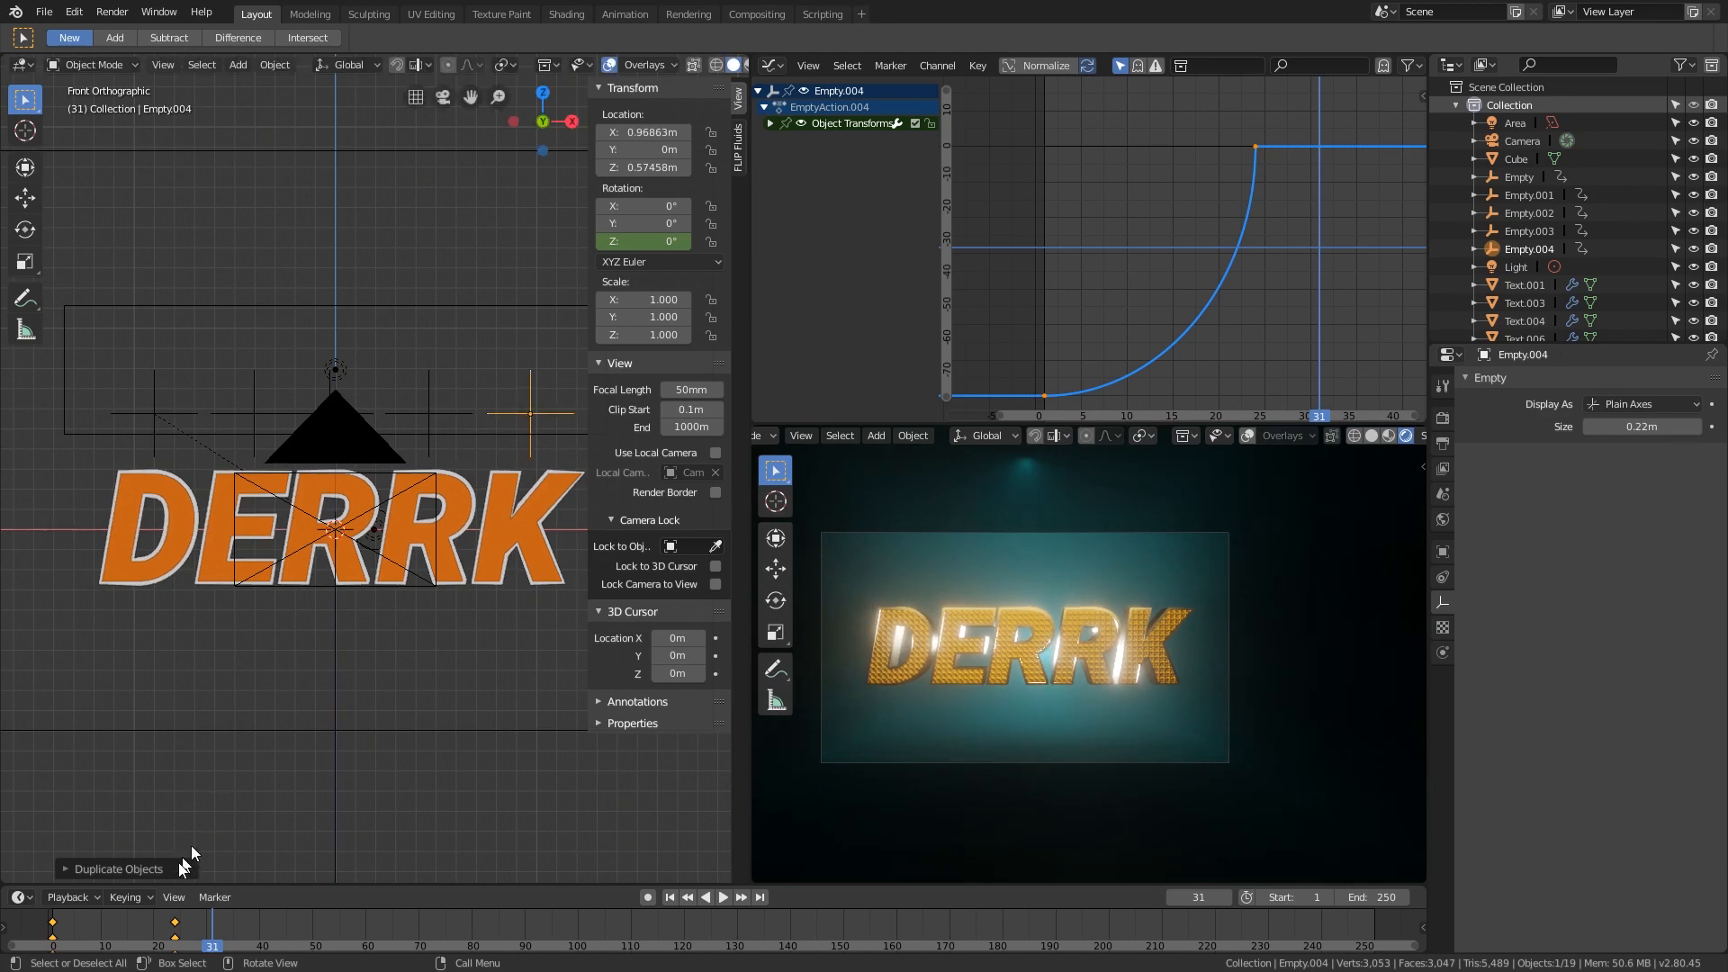
Step: Scrub and play the timeline to compare the animated D with the letters that have no parent yet
right_click_drag(70, 931, 138, 911)
middle_click_drag(285, 554, 261, 612)
right_click_drag(72, 926, 181, 933)
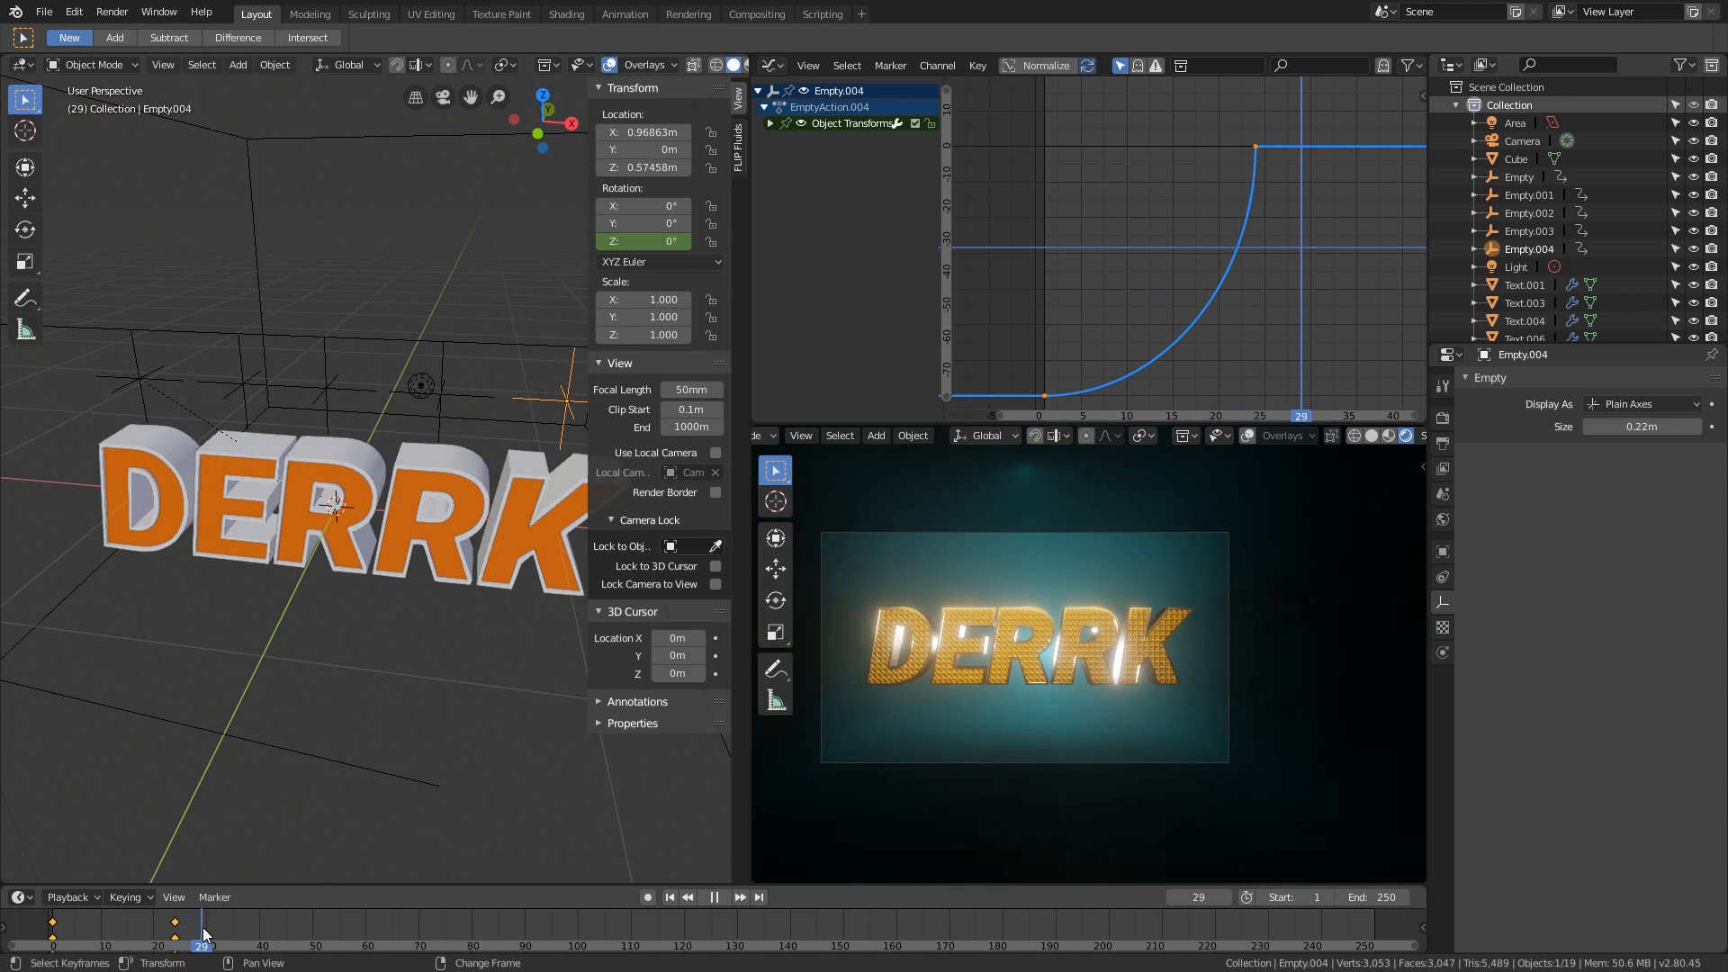
key("space")
Step: Parent the E and the first R each to the empty directly above it
scroll(235, 478, "up", 2)
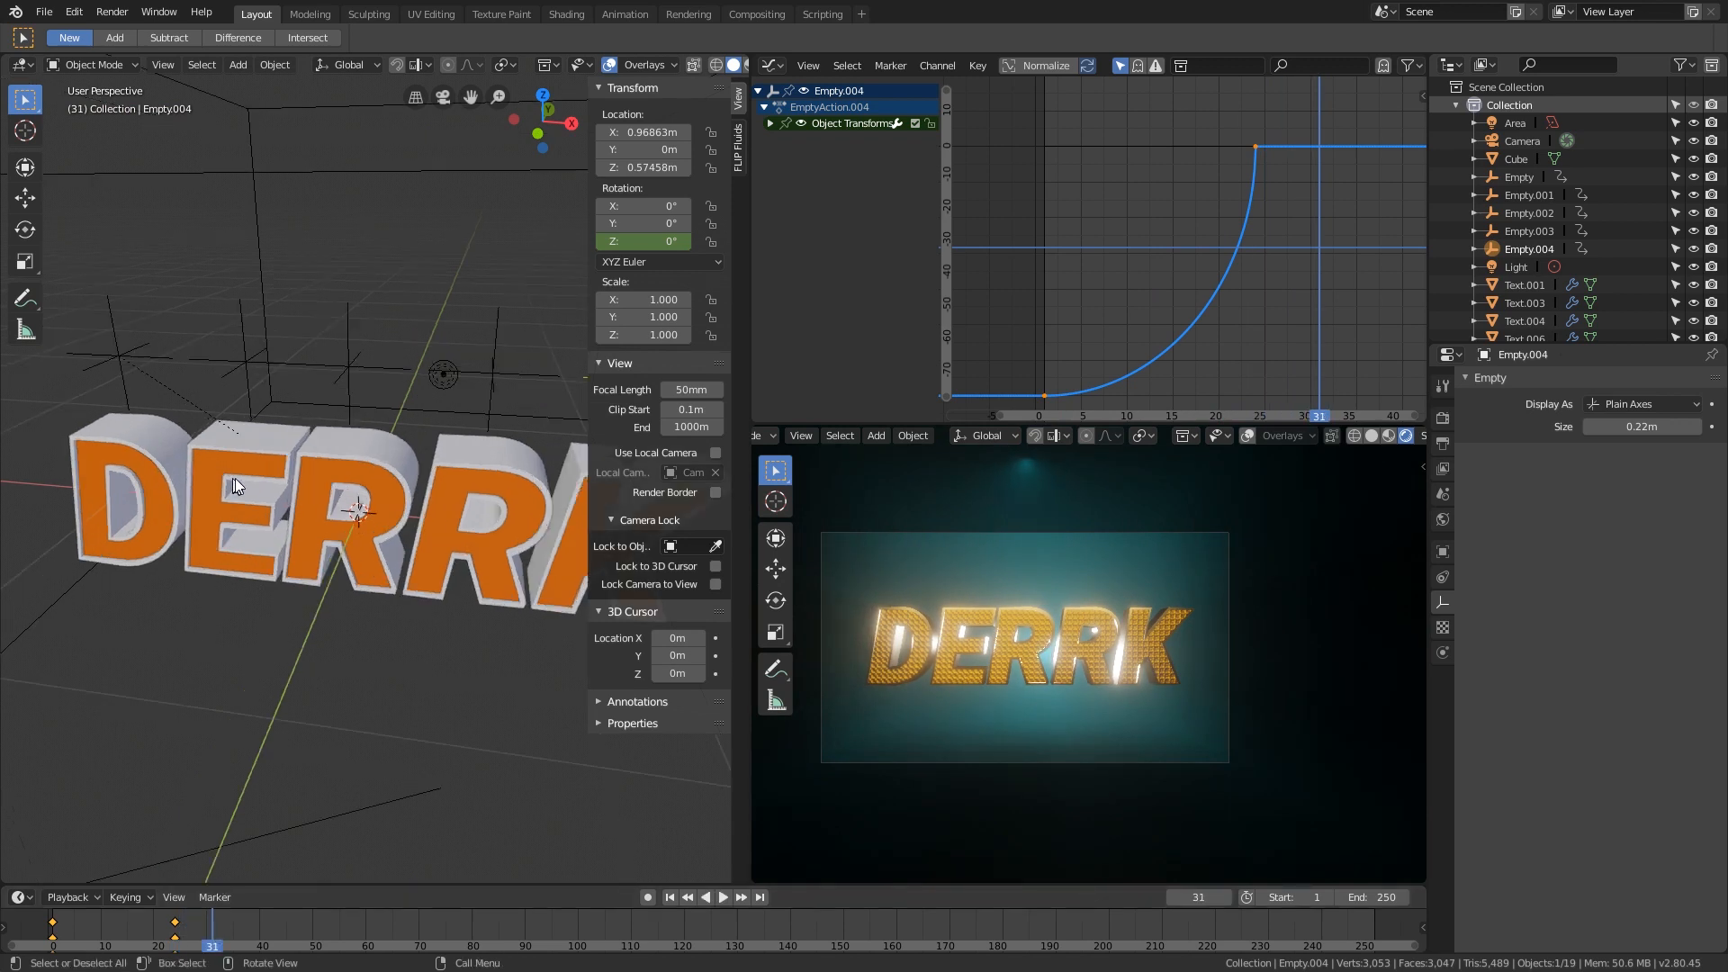
left_click(212, 420)
left_click(230, 334)
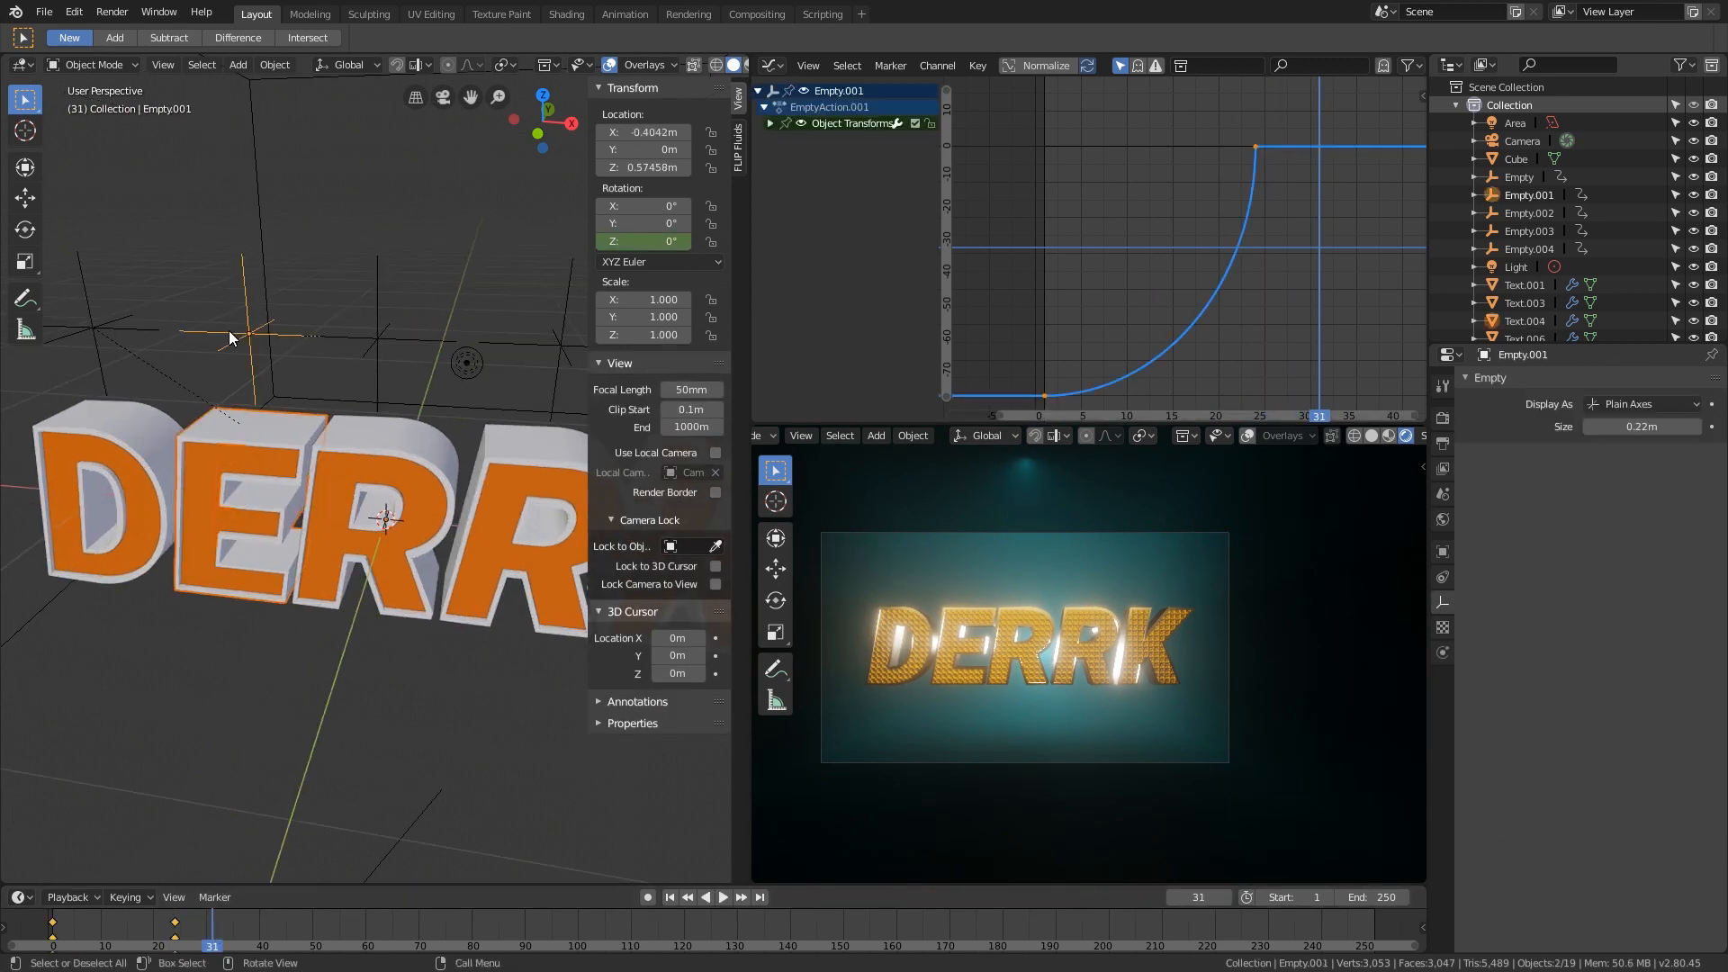
left_click(230, 335)
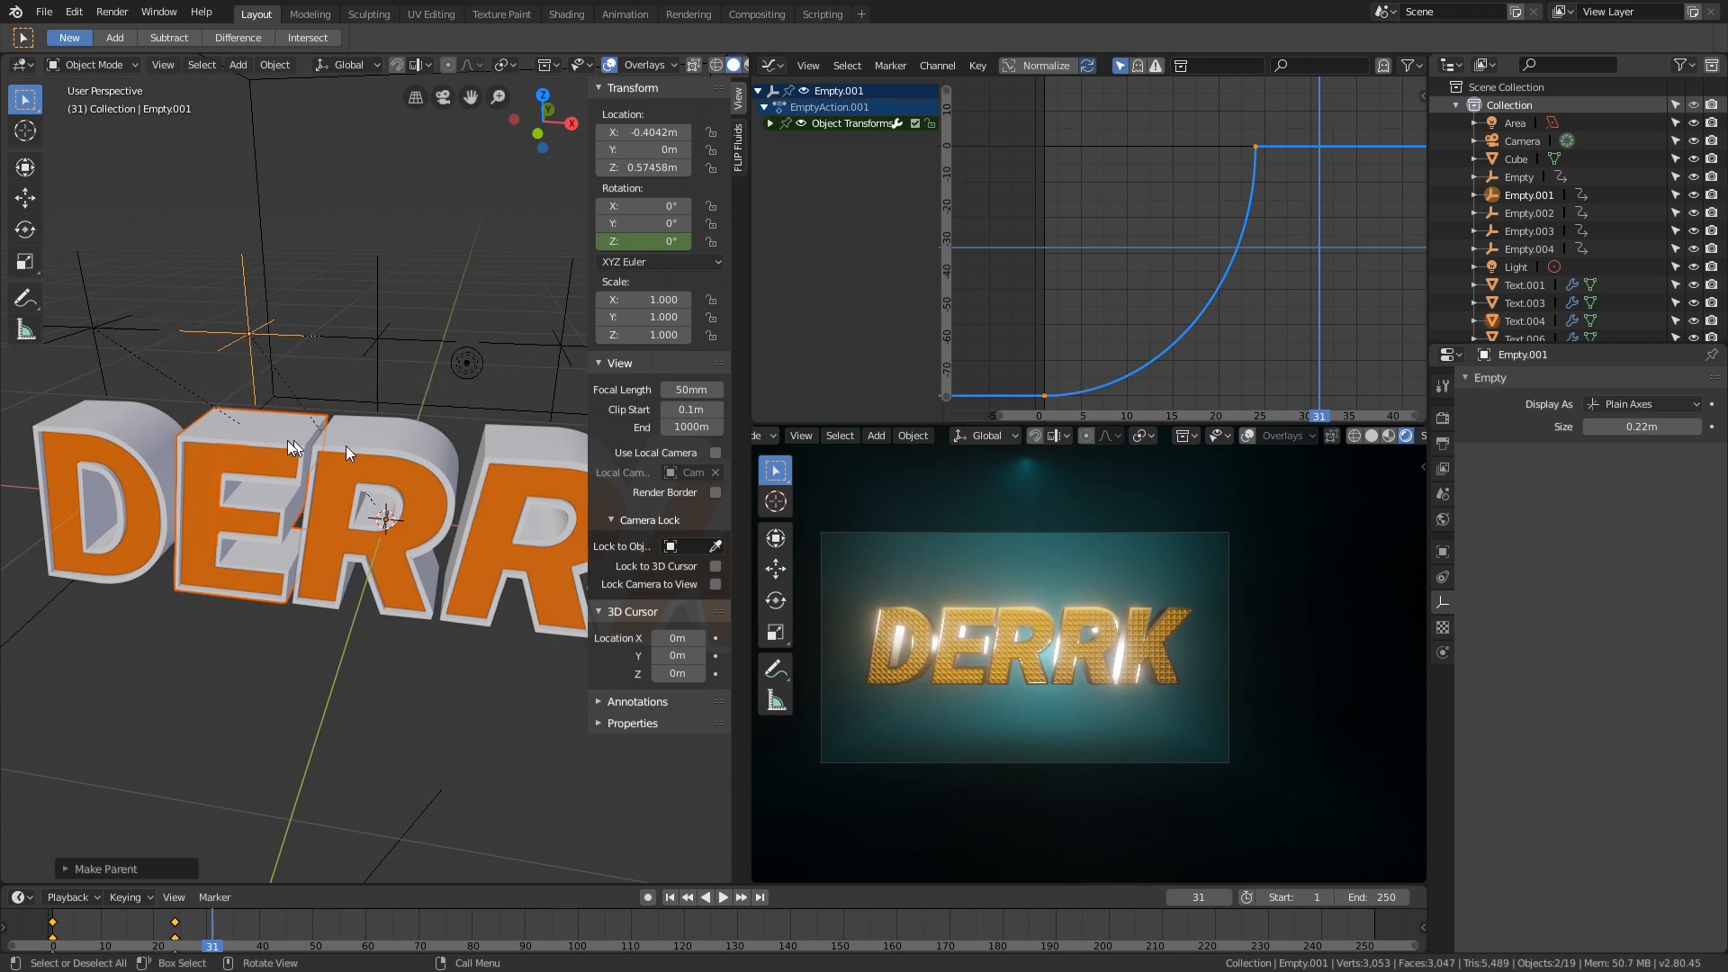
left_click(360, 436)
left_click(370, 344)
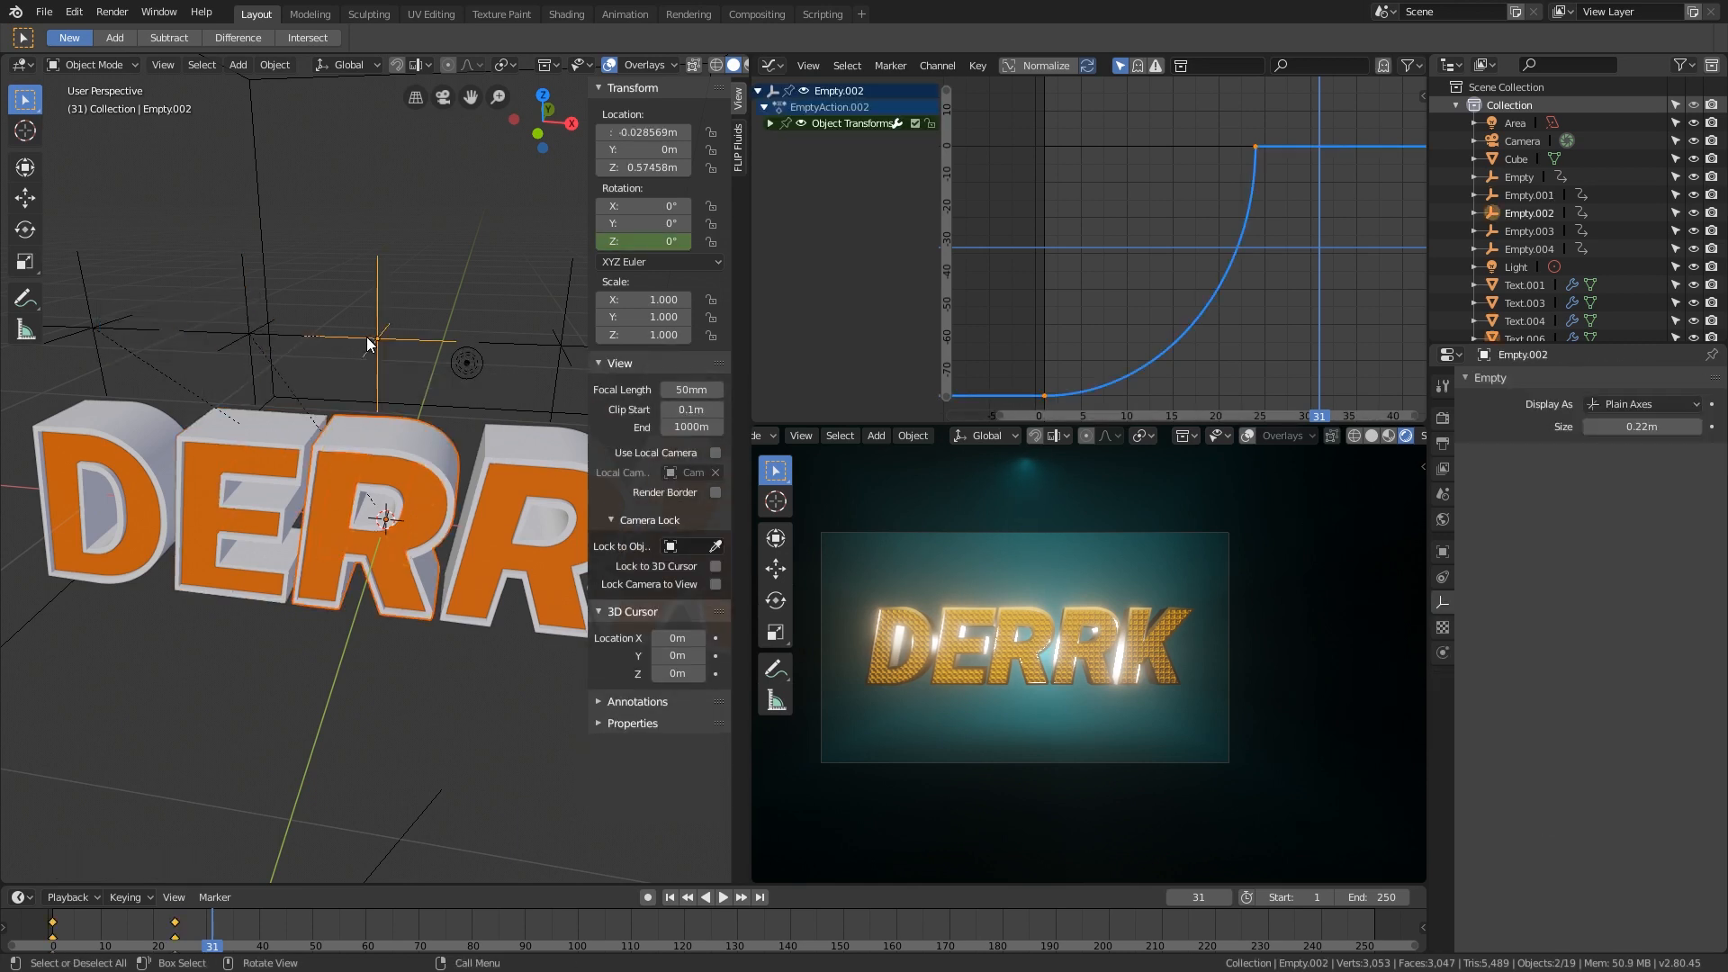
left_click(370, 342)
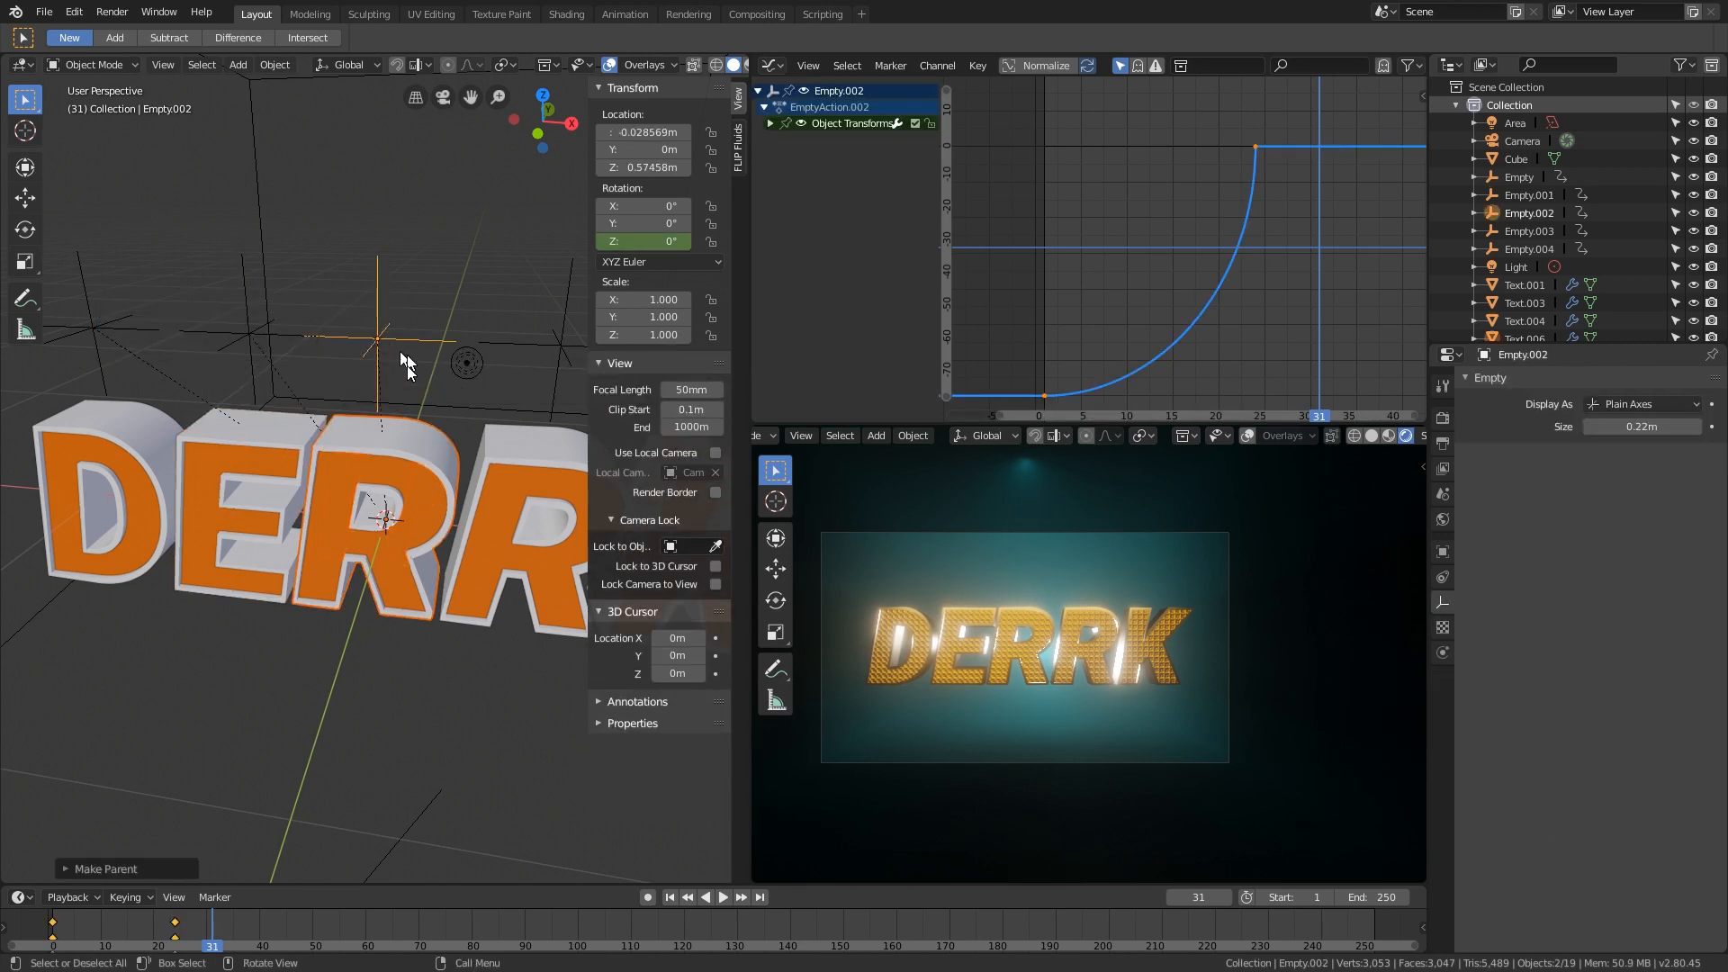
Step: Parent the second R and the K each to the empty directly above it
left_click(537, 423)
left_click(521, 343, "shift")
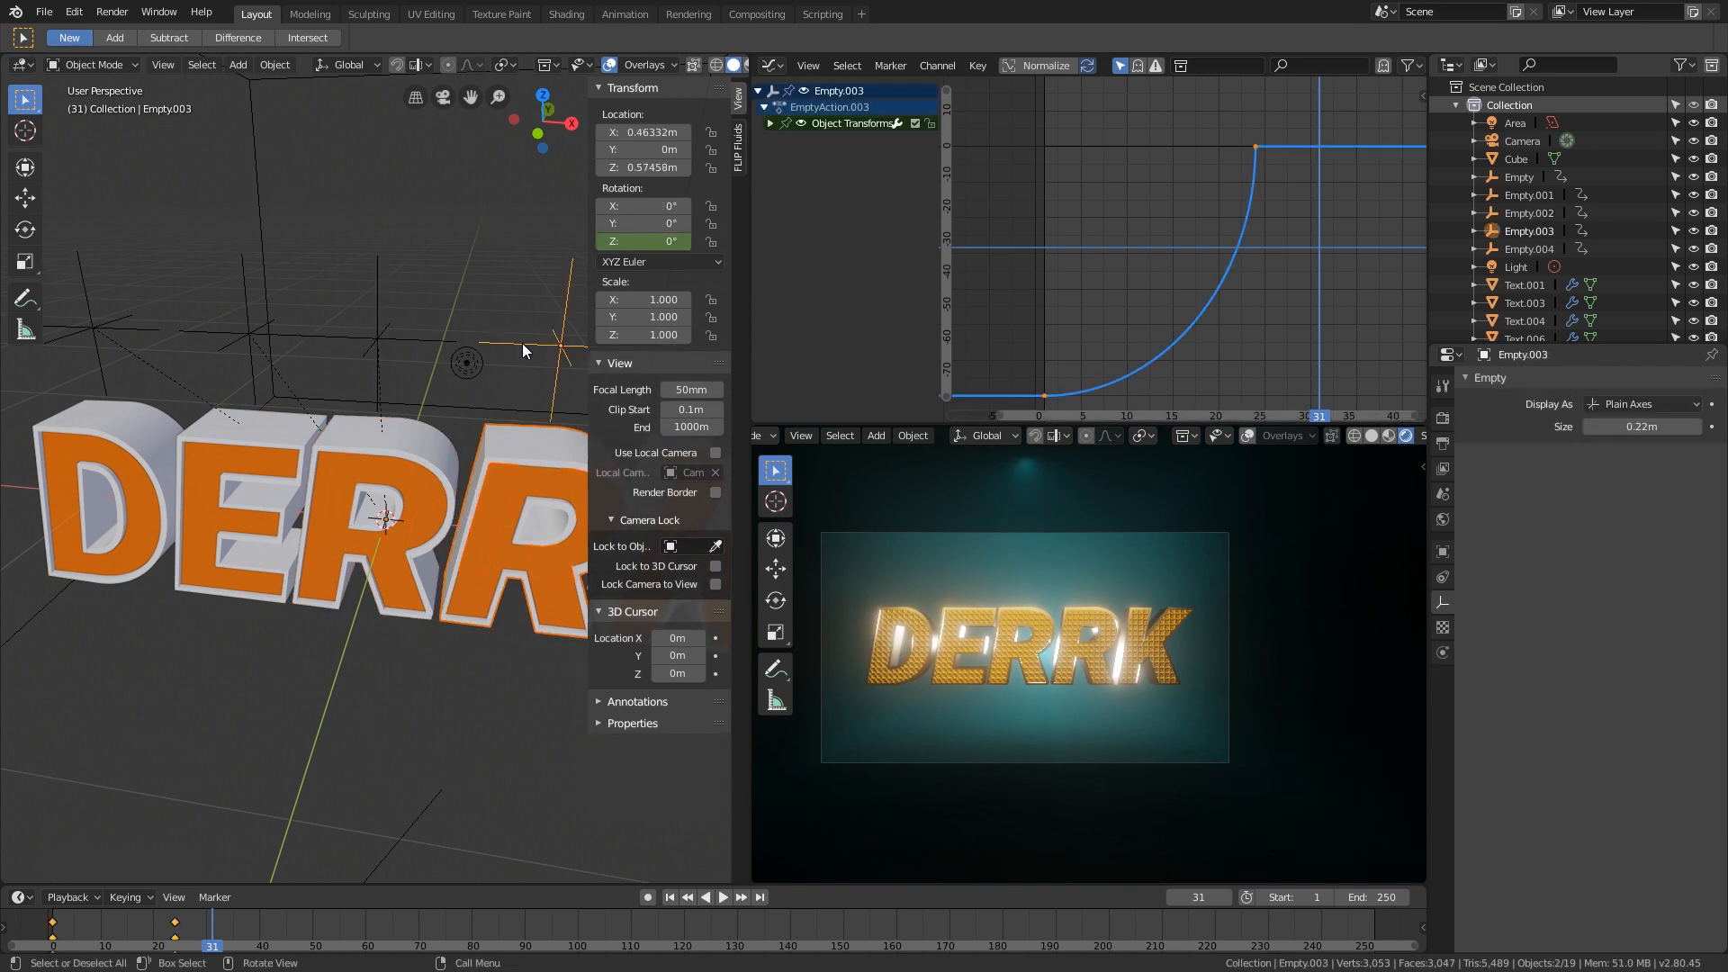
key("ctrl+p")
left_click(522, 343)
middle_click_drag(522, 343, 331, 423)
left_click(387, 457)
left_click(396, 349, "shift")
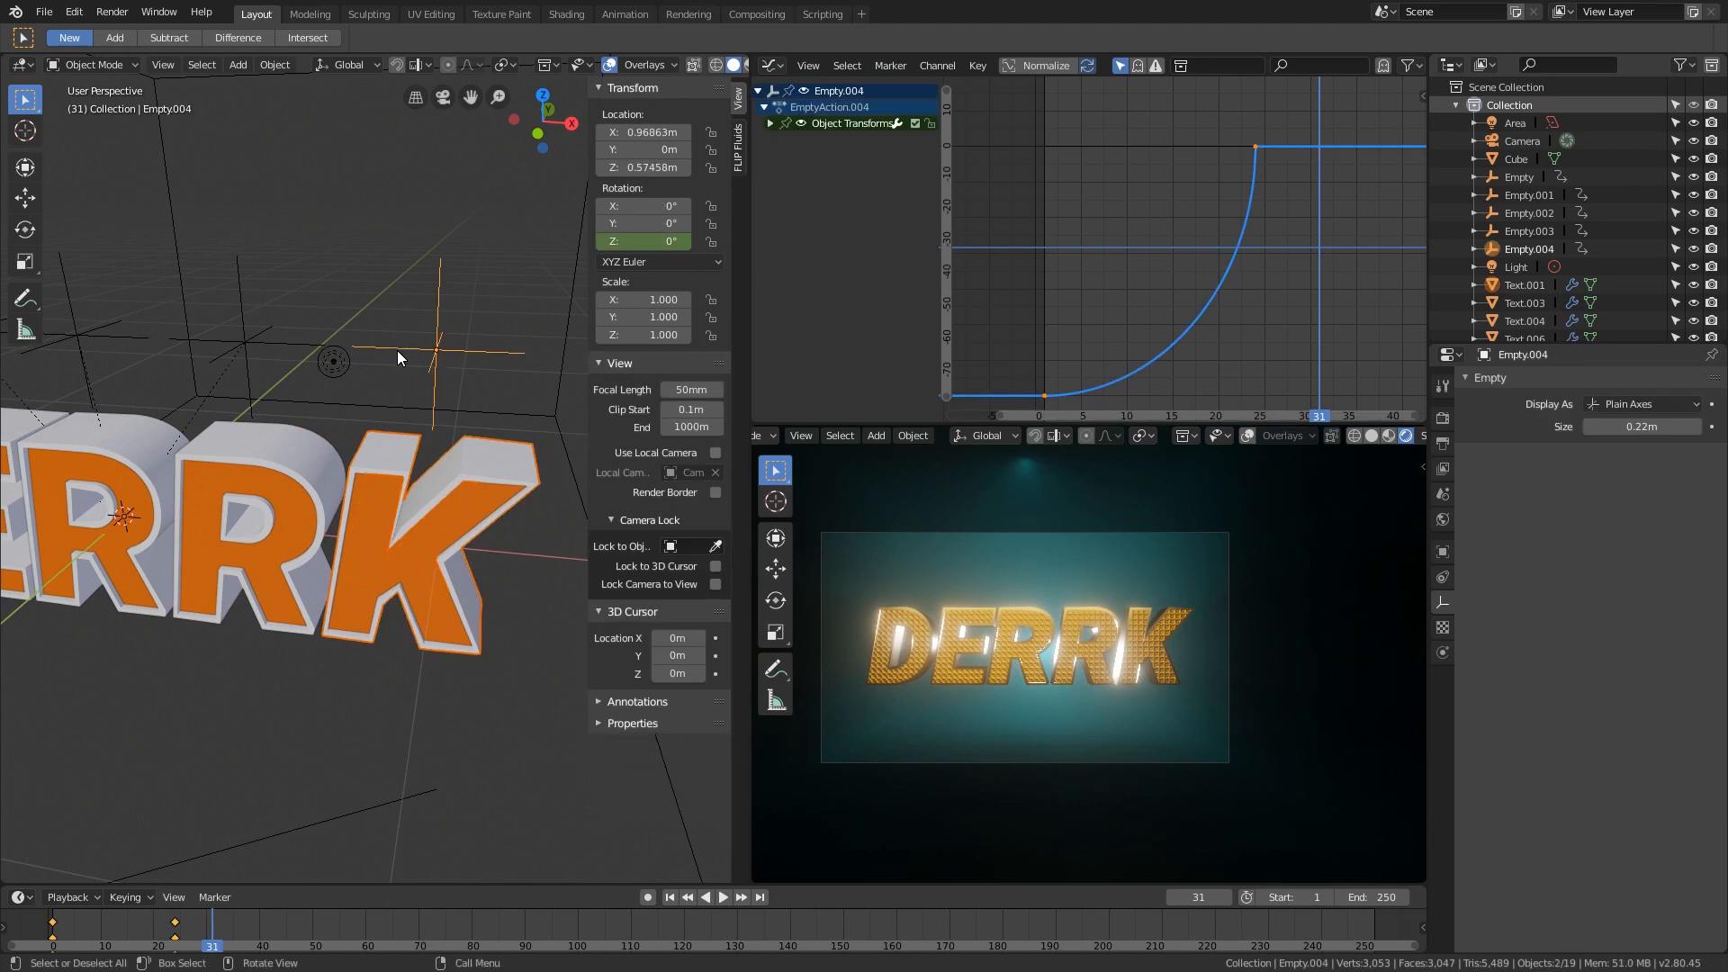
key("ctrl+p")
left_click(397, 349)
Step: Play and scrub the animation around frames 20 to 28 to check that all five letters turn together
middle_click_drag(397, 349, 399, 666)
key("shift+Left")
key("space")
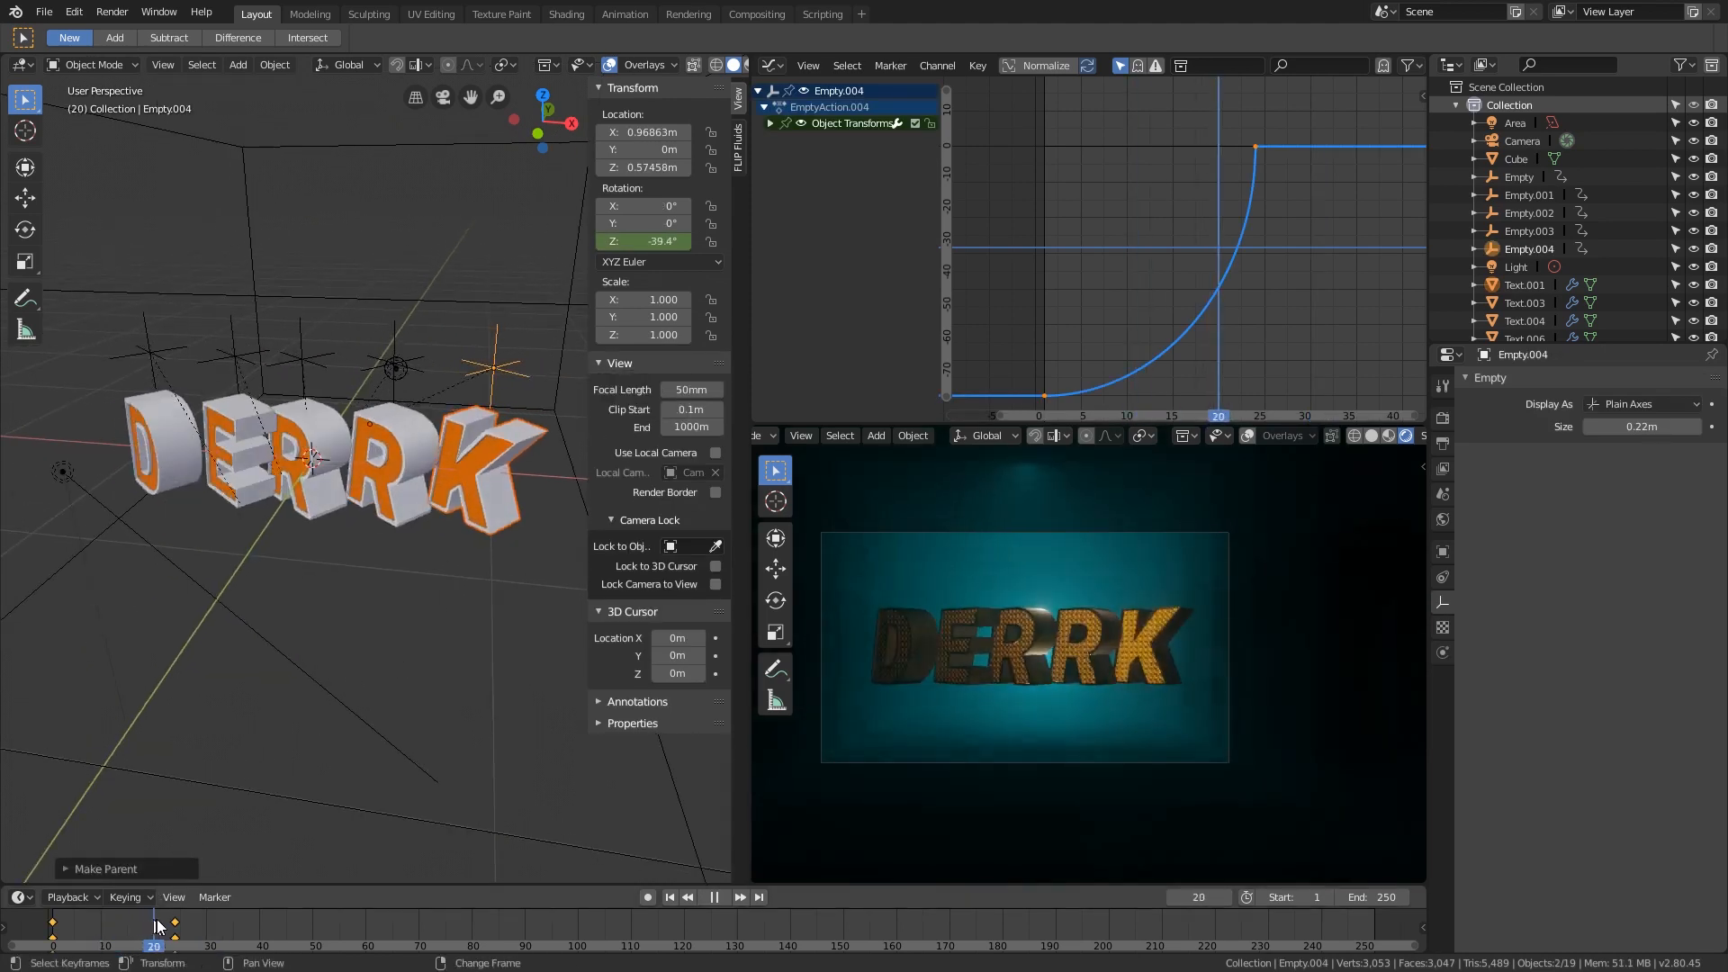
mouse_move(167, 919)
right_mouse_down()
mouse_move(192, 923)
mouse_move(134, 923)
mouse_move(204, 928)
mouse_move(156, 924)
right_mouse_up()
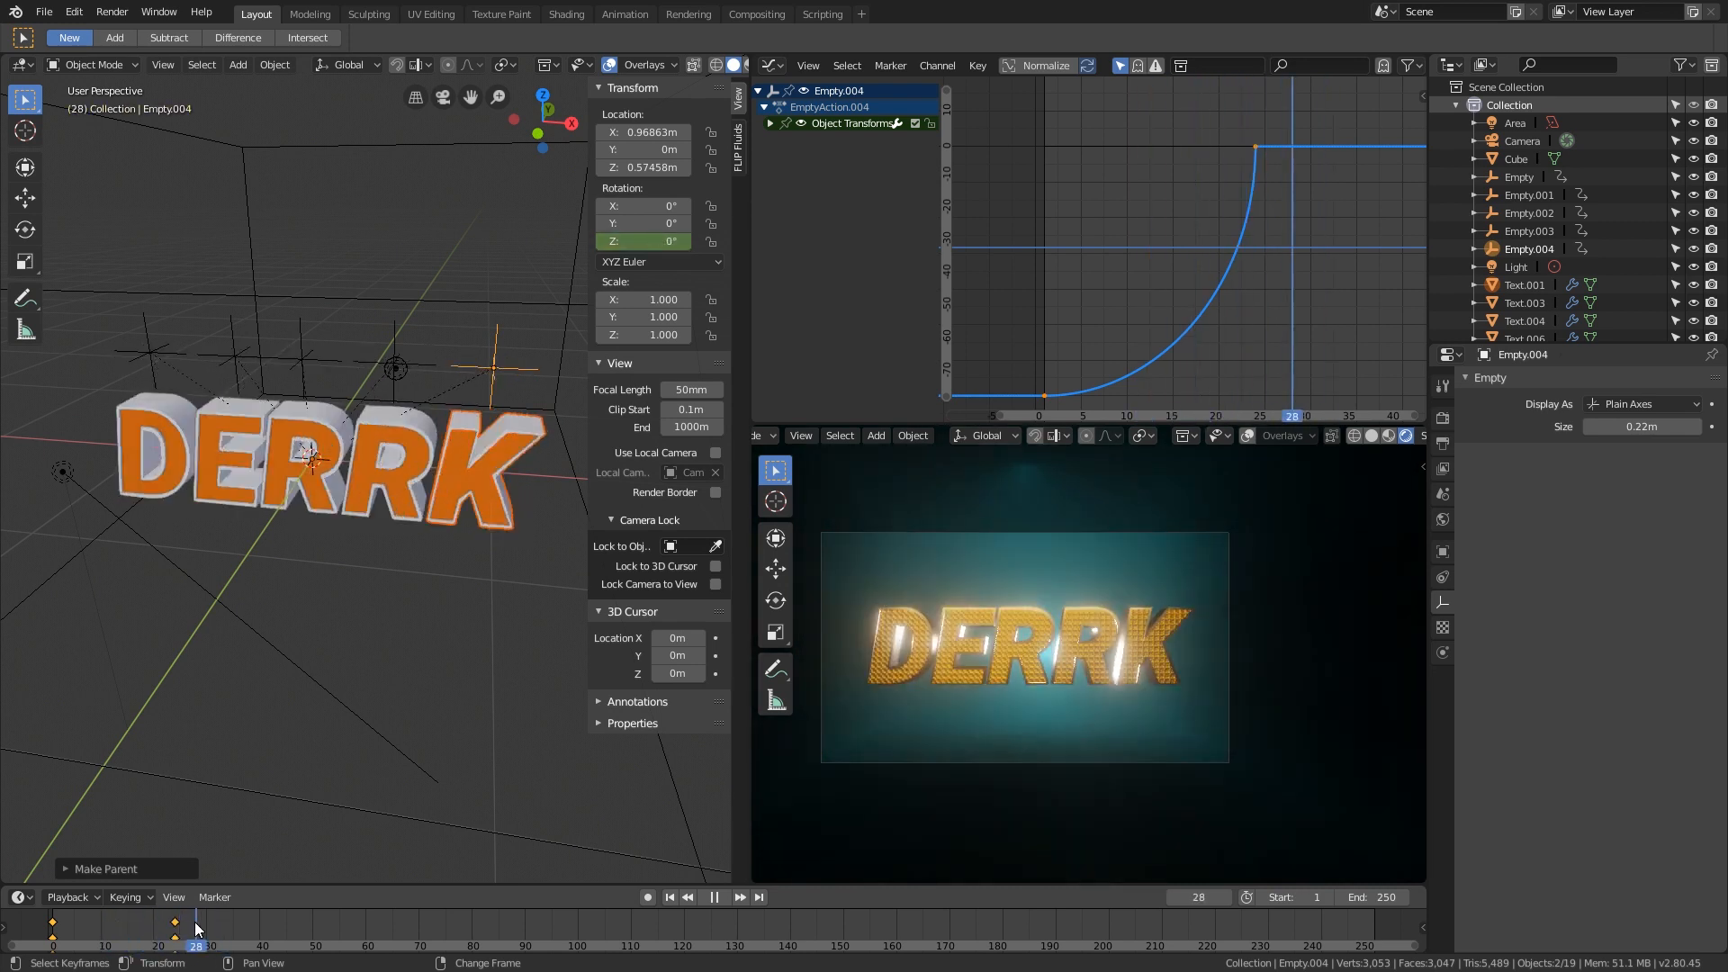
key("space")
scroll(284, 467, "up", 3)
scroll(310, 470, "up", 2)
mouse_move(184, 923)
right_mouse_down()
mouse_move(142, 924)
mouse_move(201, 925)
mouse_move(81, 947)
mouse_move(184, 940)
mouse_move(52, 931)
mouse_move(198, 928)
right_mouse_up()
scroll(363, 554, "down", 3)
middle_click_drag(363, 554, 440, 532)
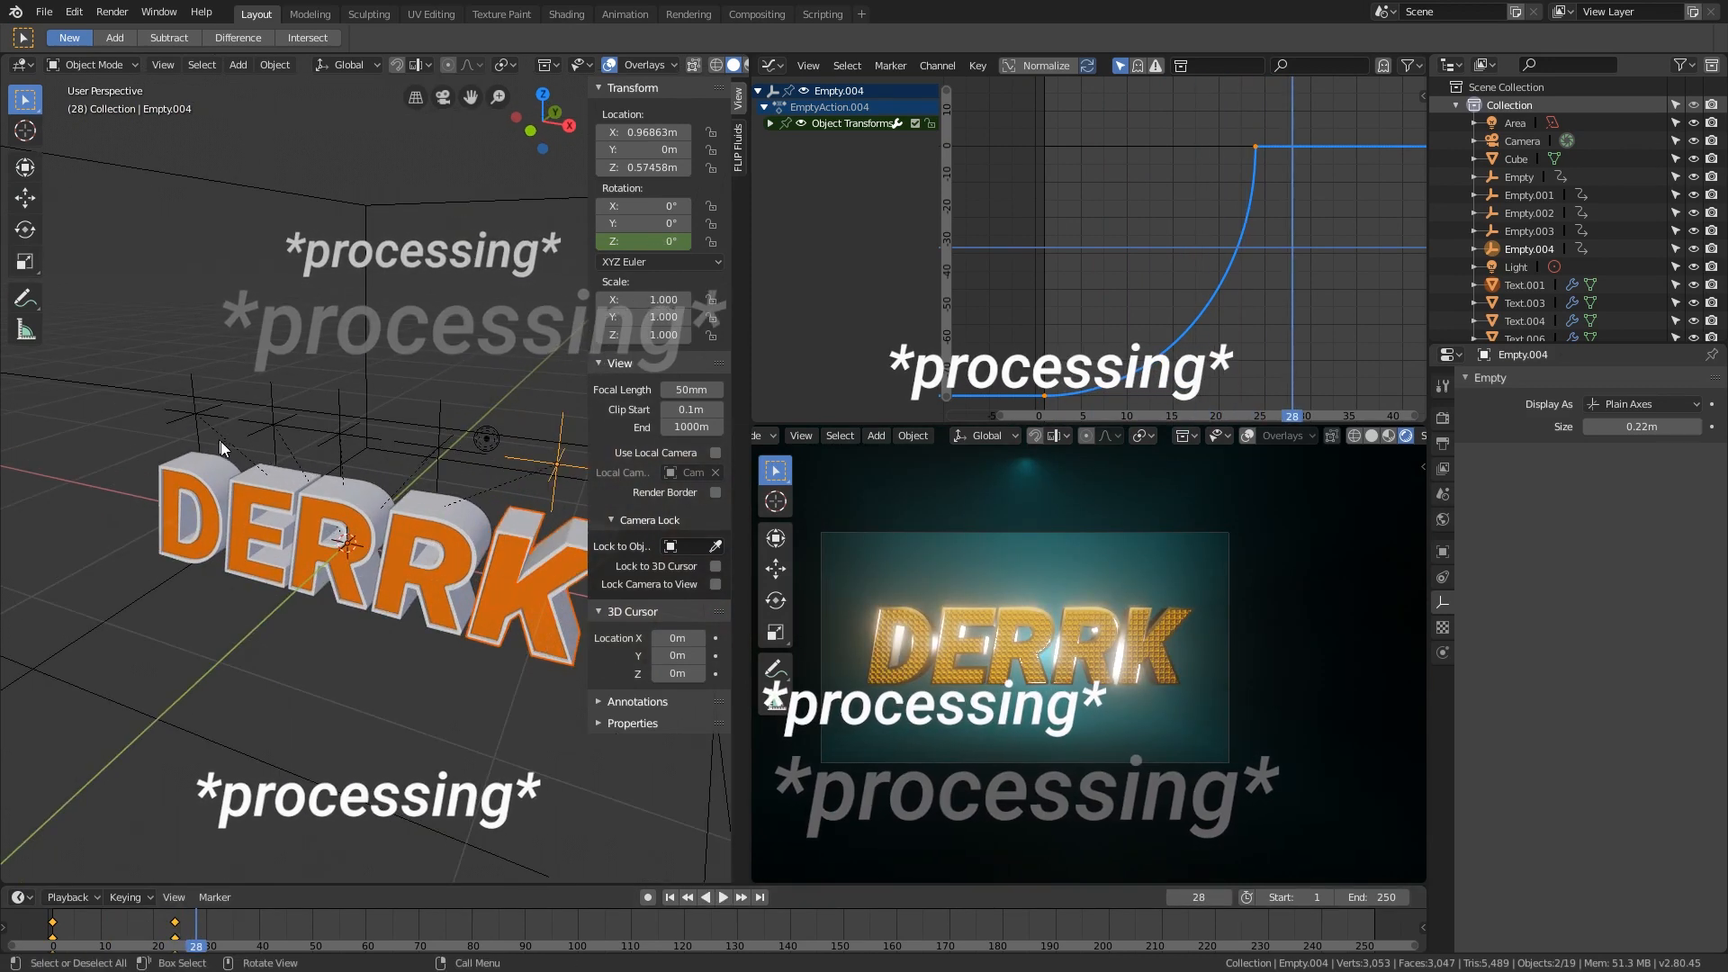
Step: Replay the five-letter turn from its early frames and examine the letters' motion and final pose
right_click(97, 927)
key("space")
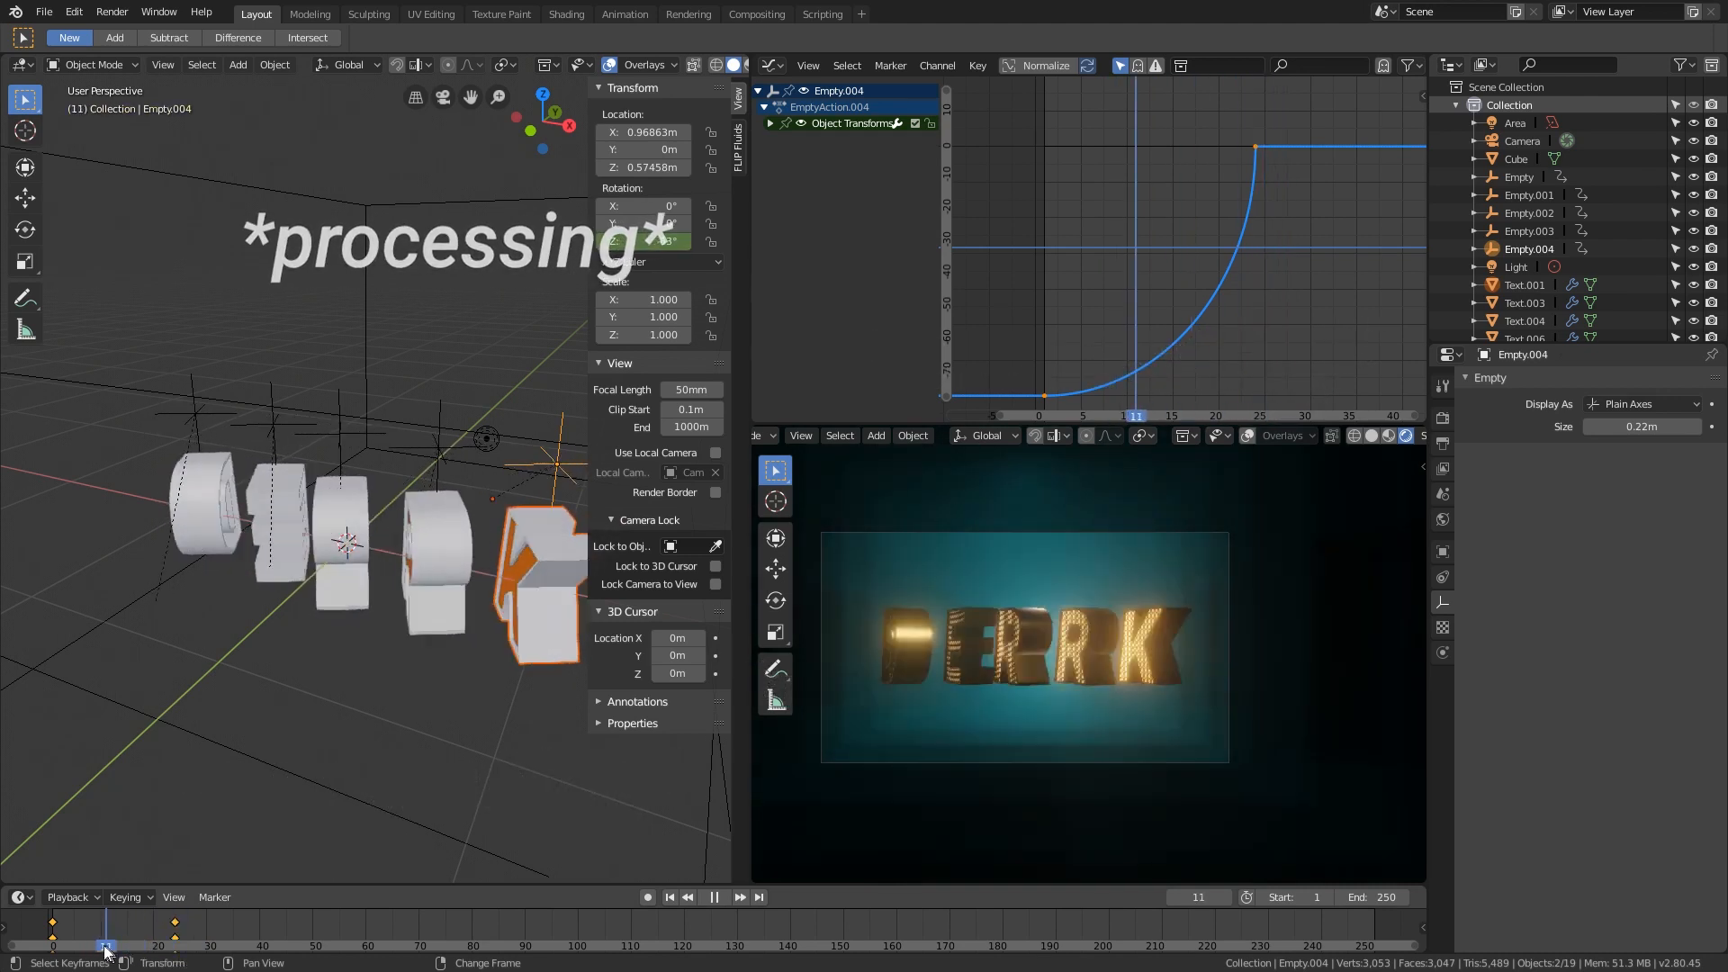
left_click_drag(151, 952, 200, 945)
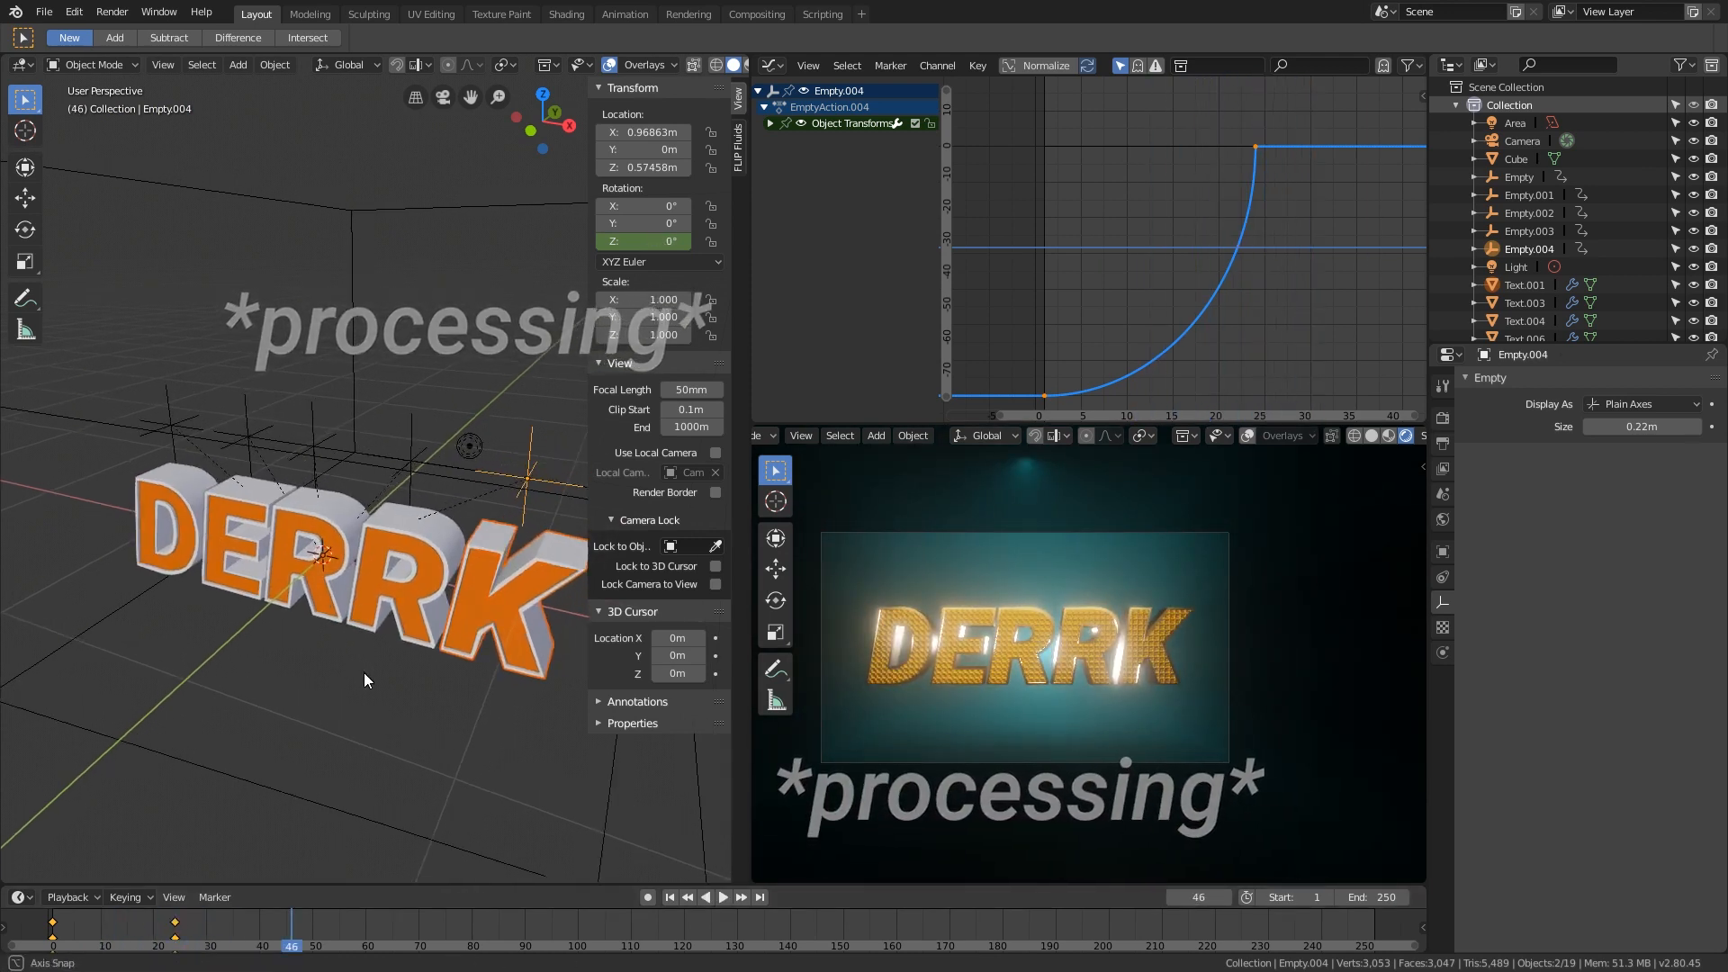
key("space")
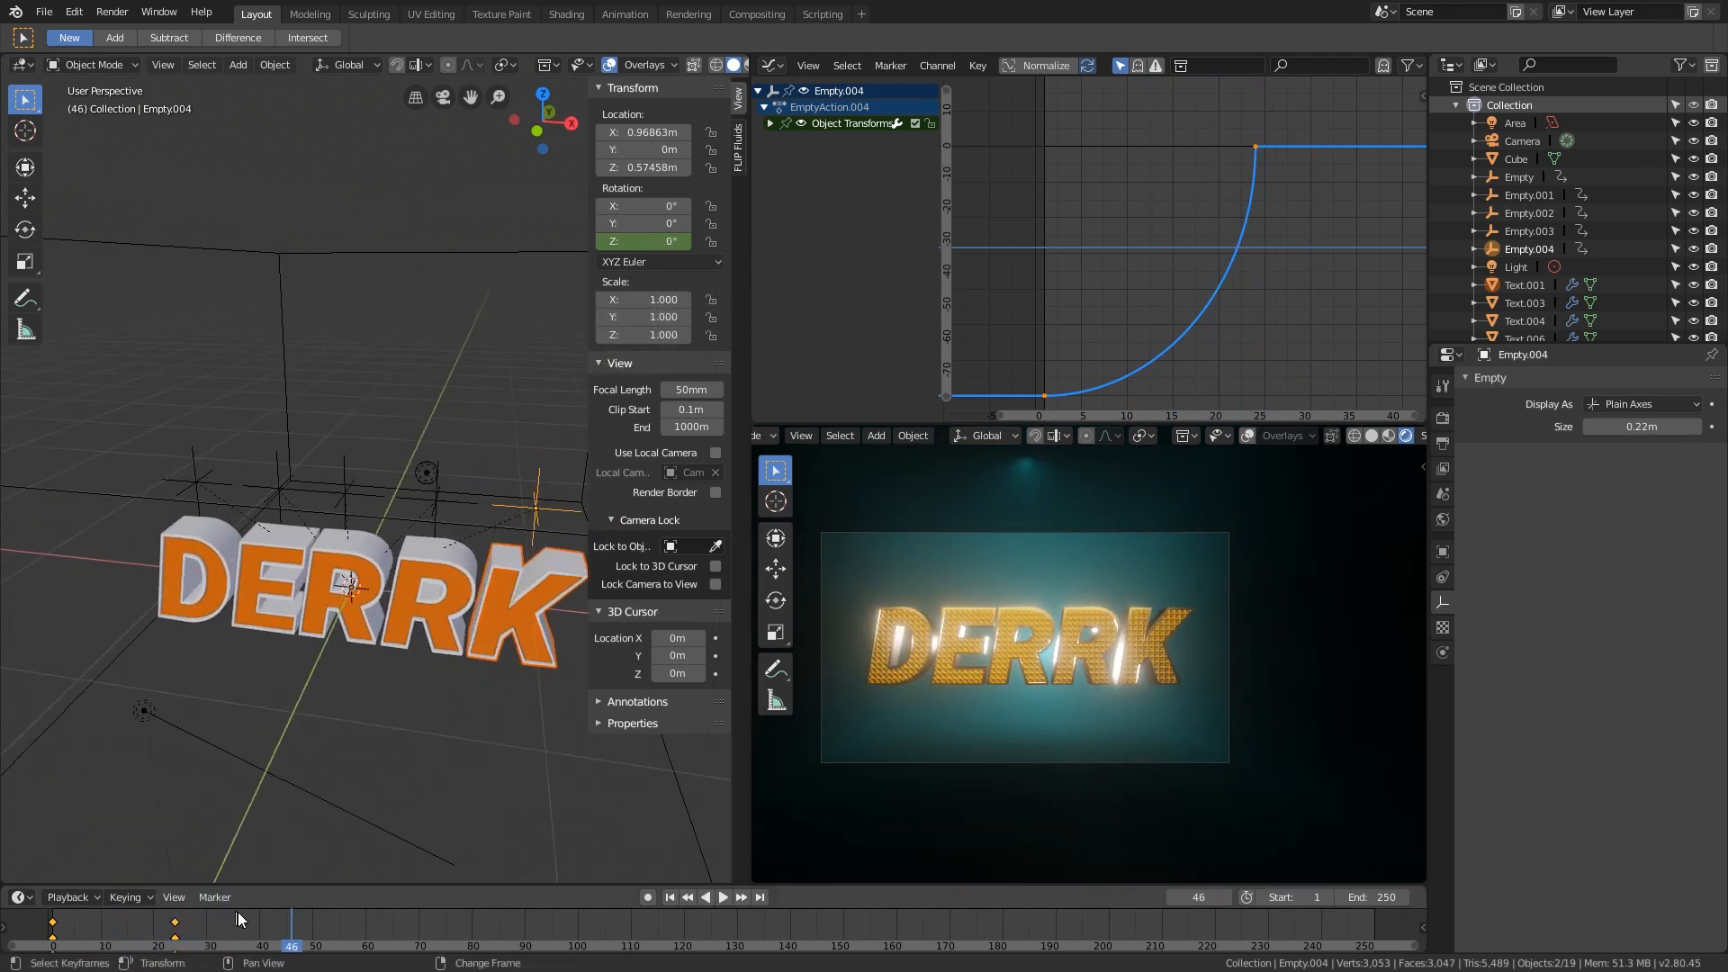
key("shift+Left")
key("space")
key("Escape")
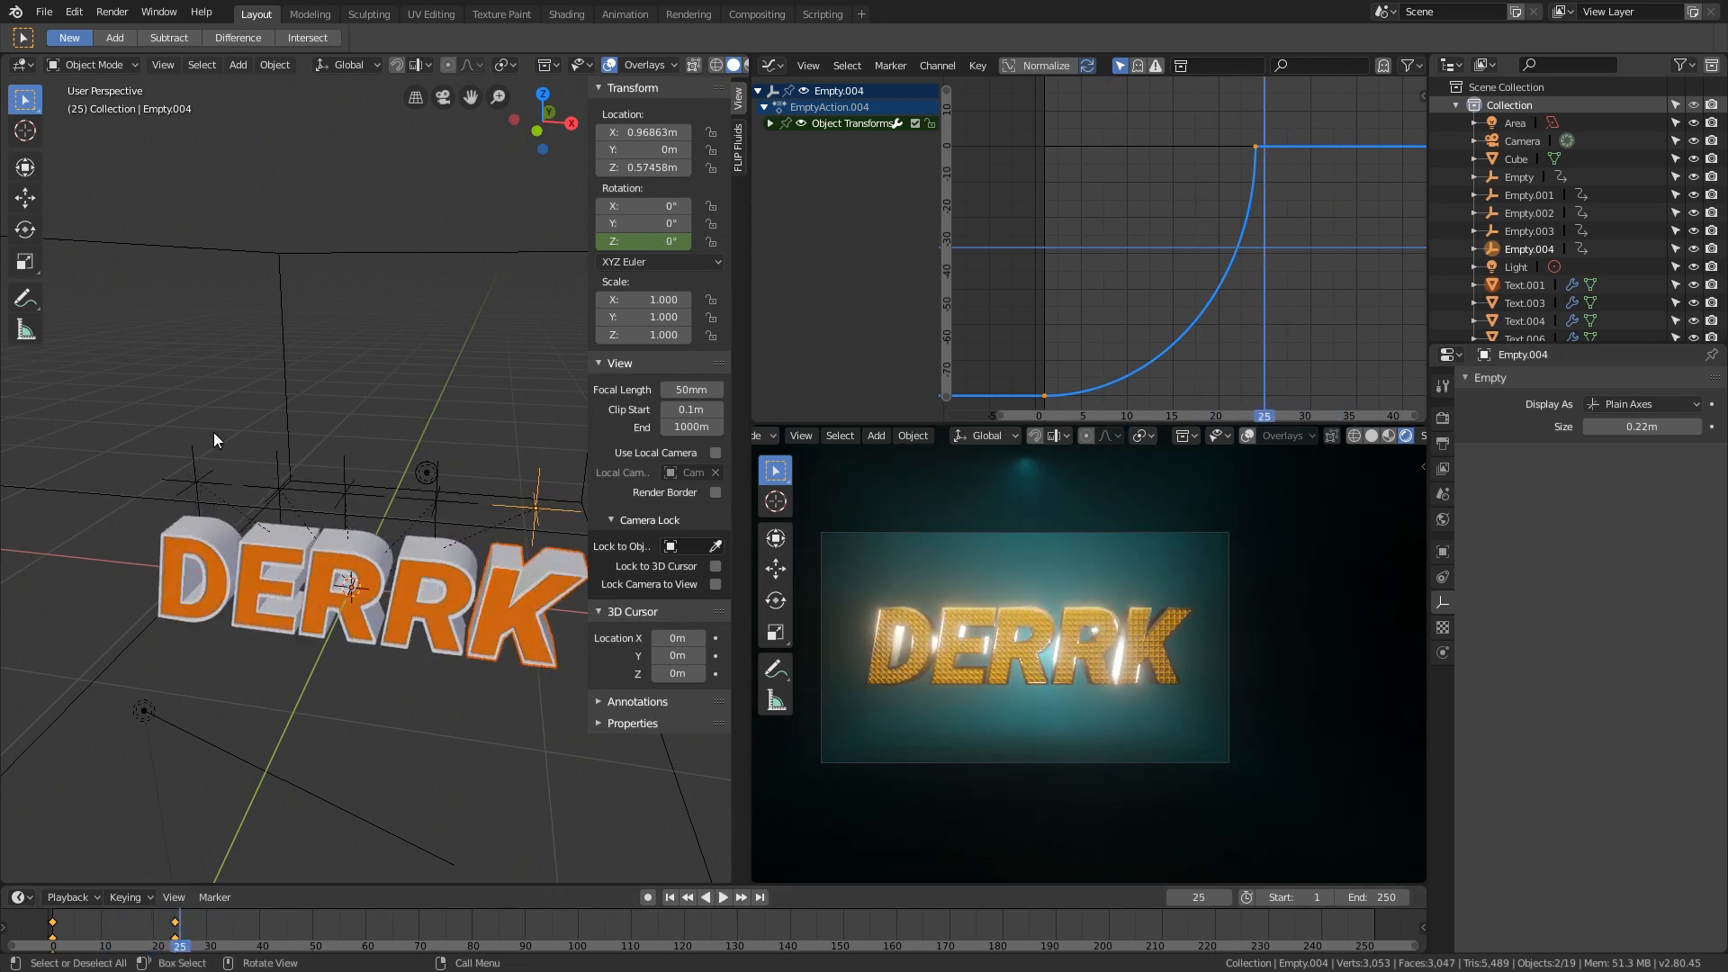
mouse_move(178, 934)
left_mouse_down()
mouse_move(108, 936)
mouse_move(185, 940)
mouse_move(165, 952)
left_mouse_up()
key("space")
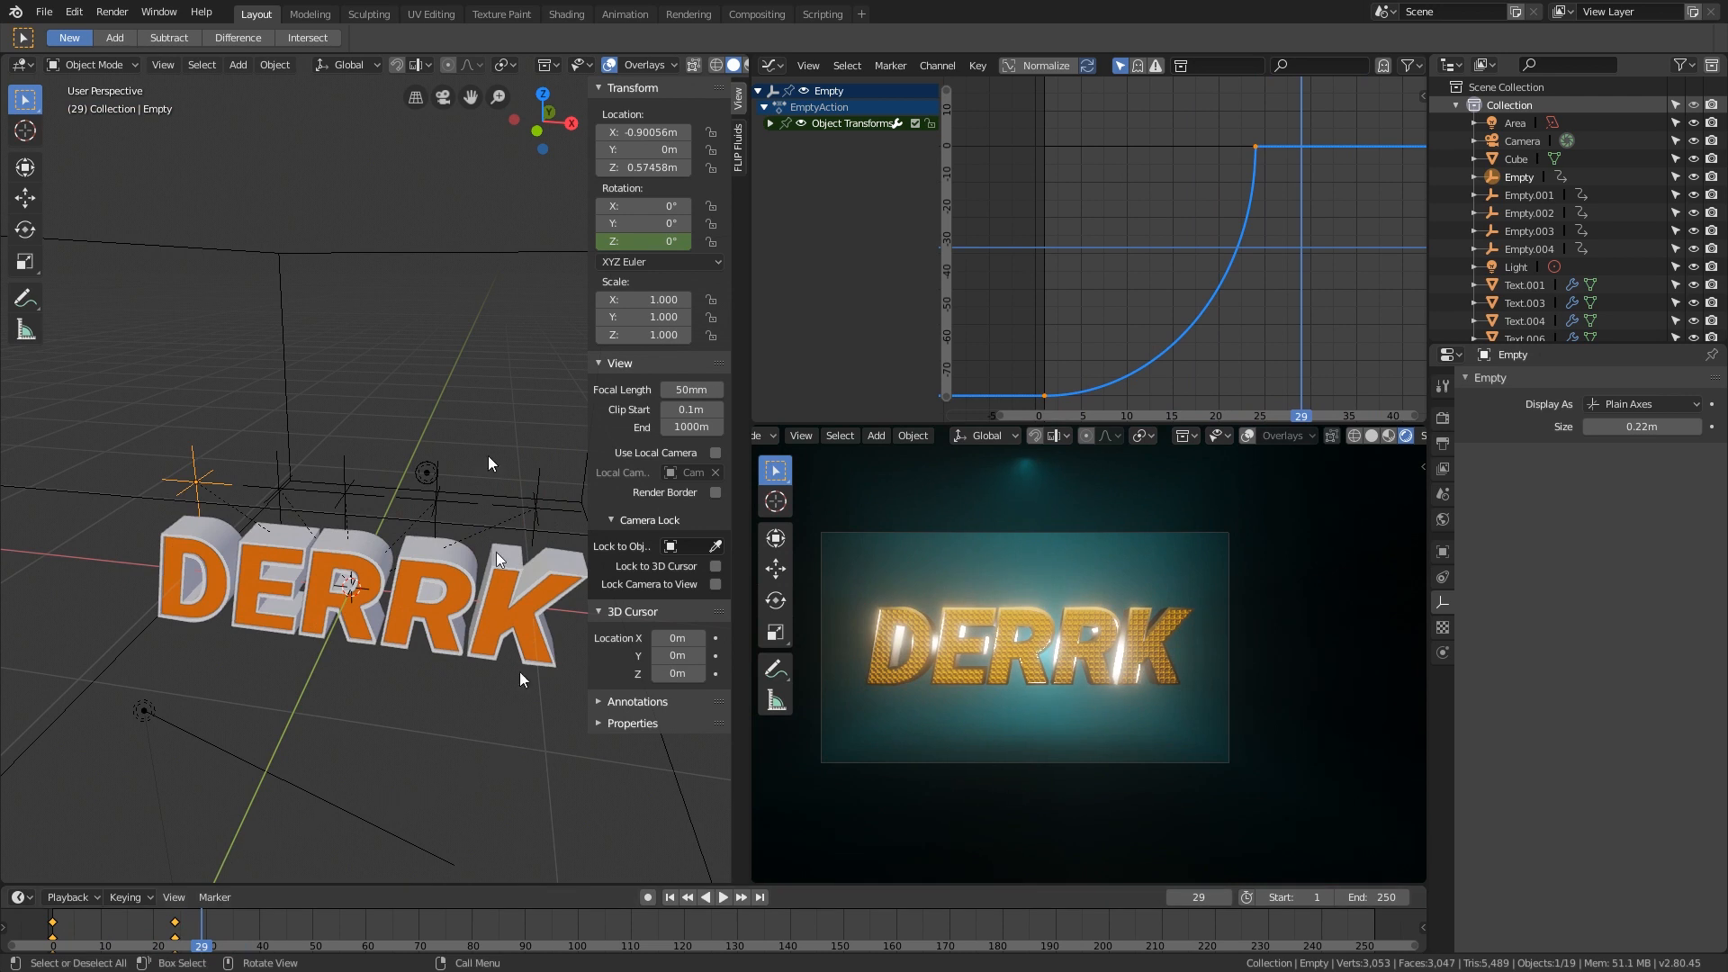
Step: With the D's empty selected, check the starting pose at frame 1 and move to the end keyframe at frame 24
left_click(52, 918)
key("space")
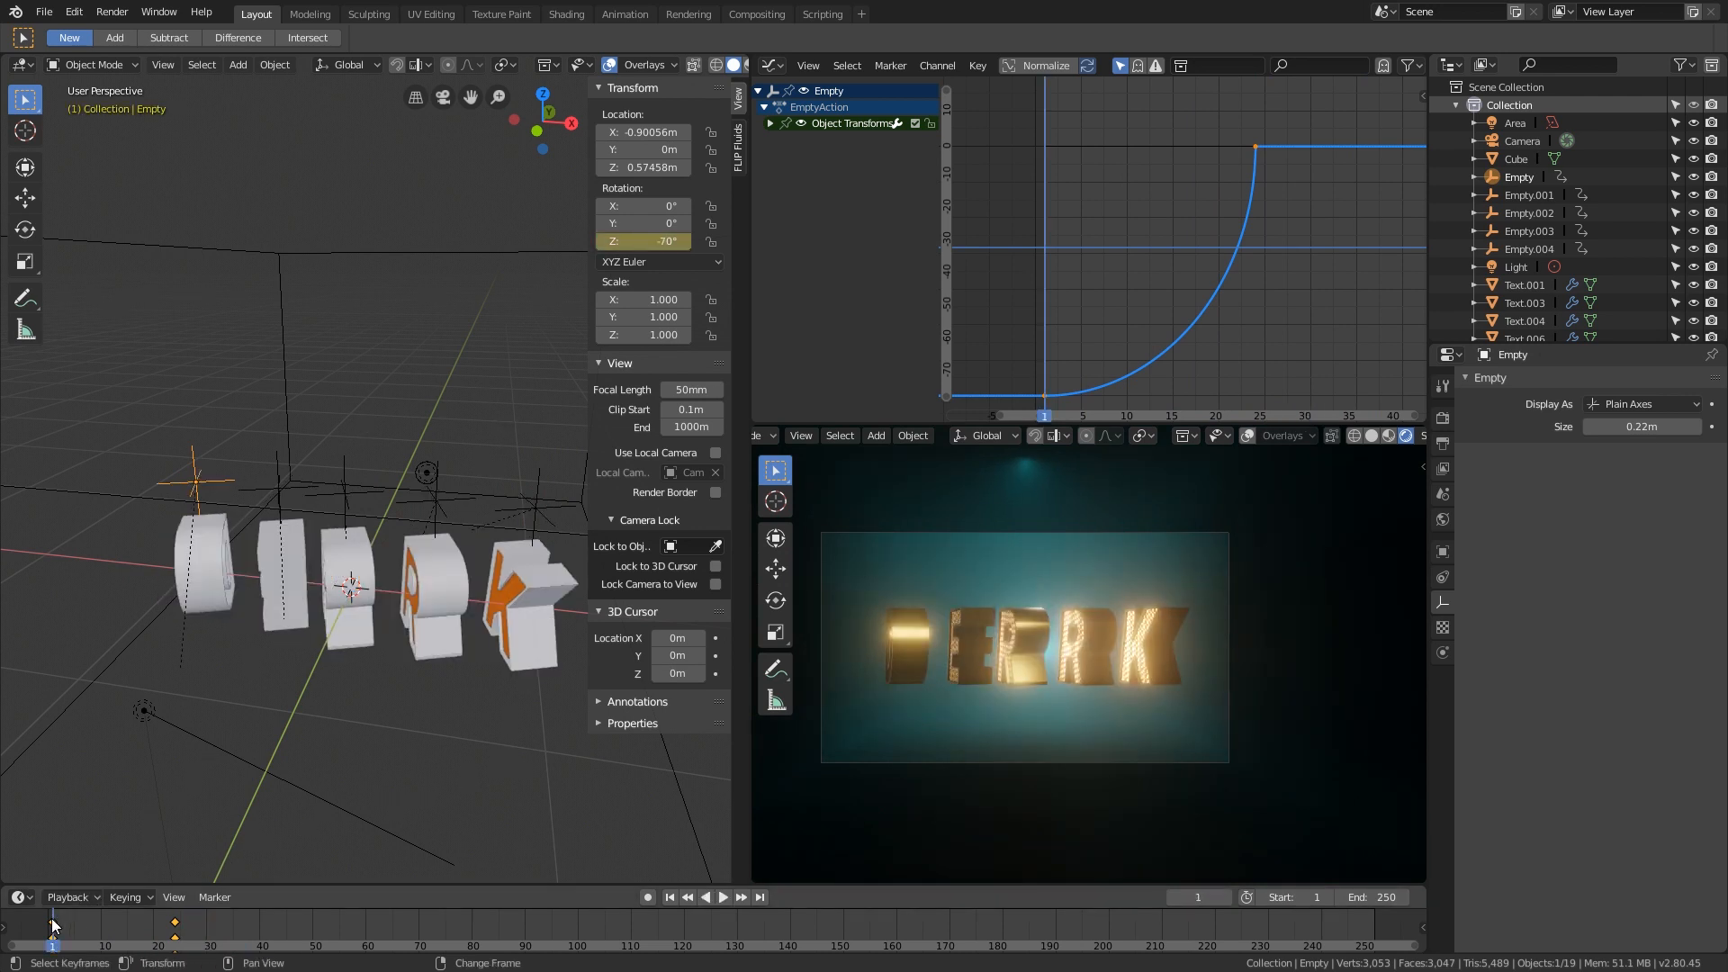
key("space")
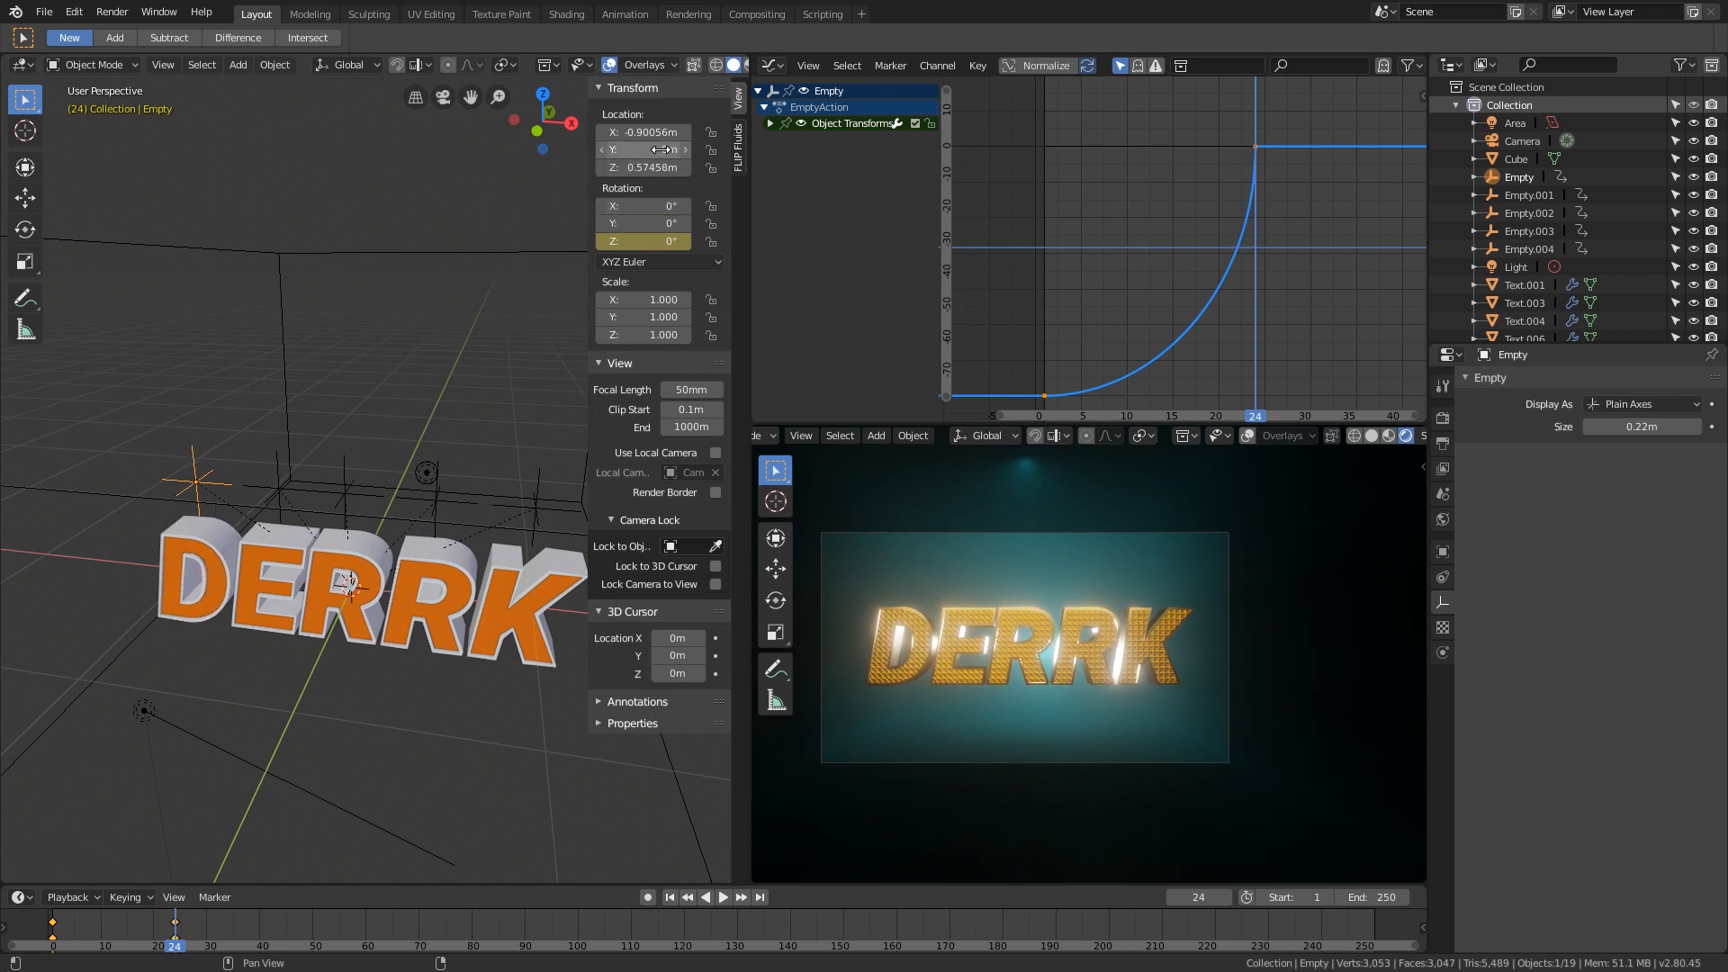
Step: Try moving the D's empty along X to -1.2166 m and undo the move
left_click_drag(662, 150, 625, 131)
key("ctrl+z")
key("ctrl+z")
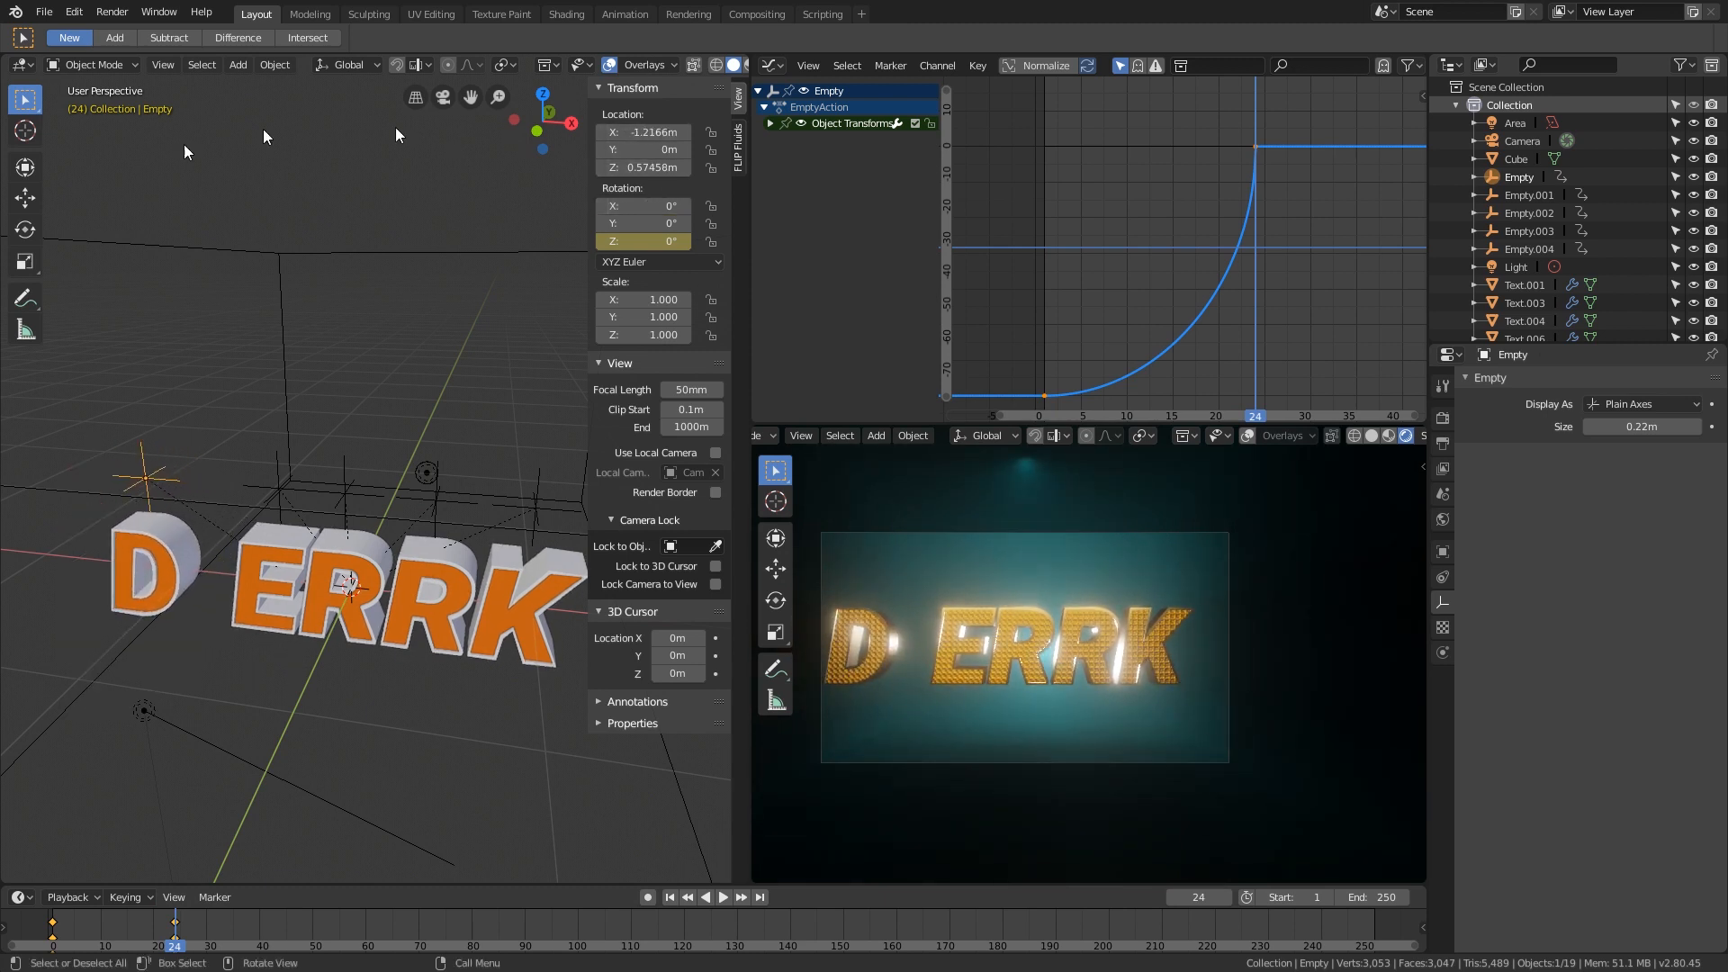
key("ctrl+z")
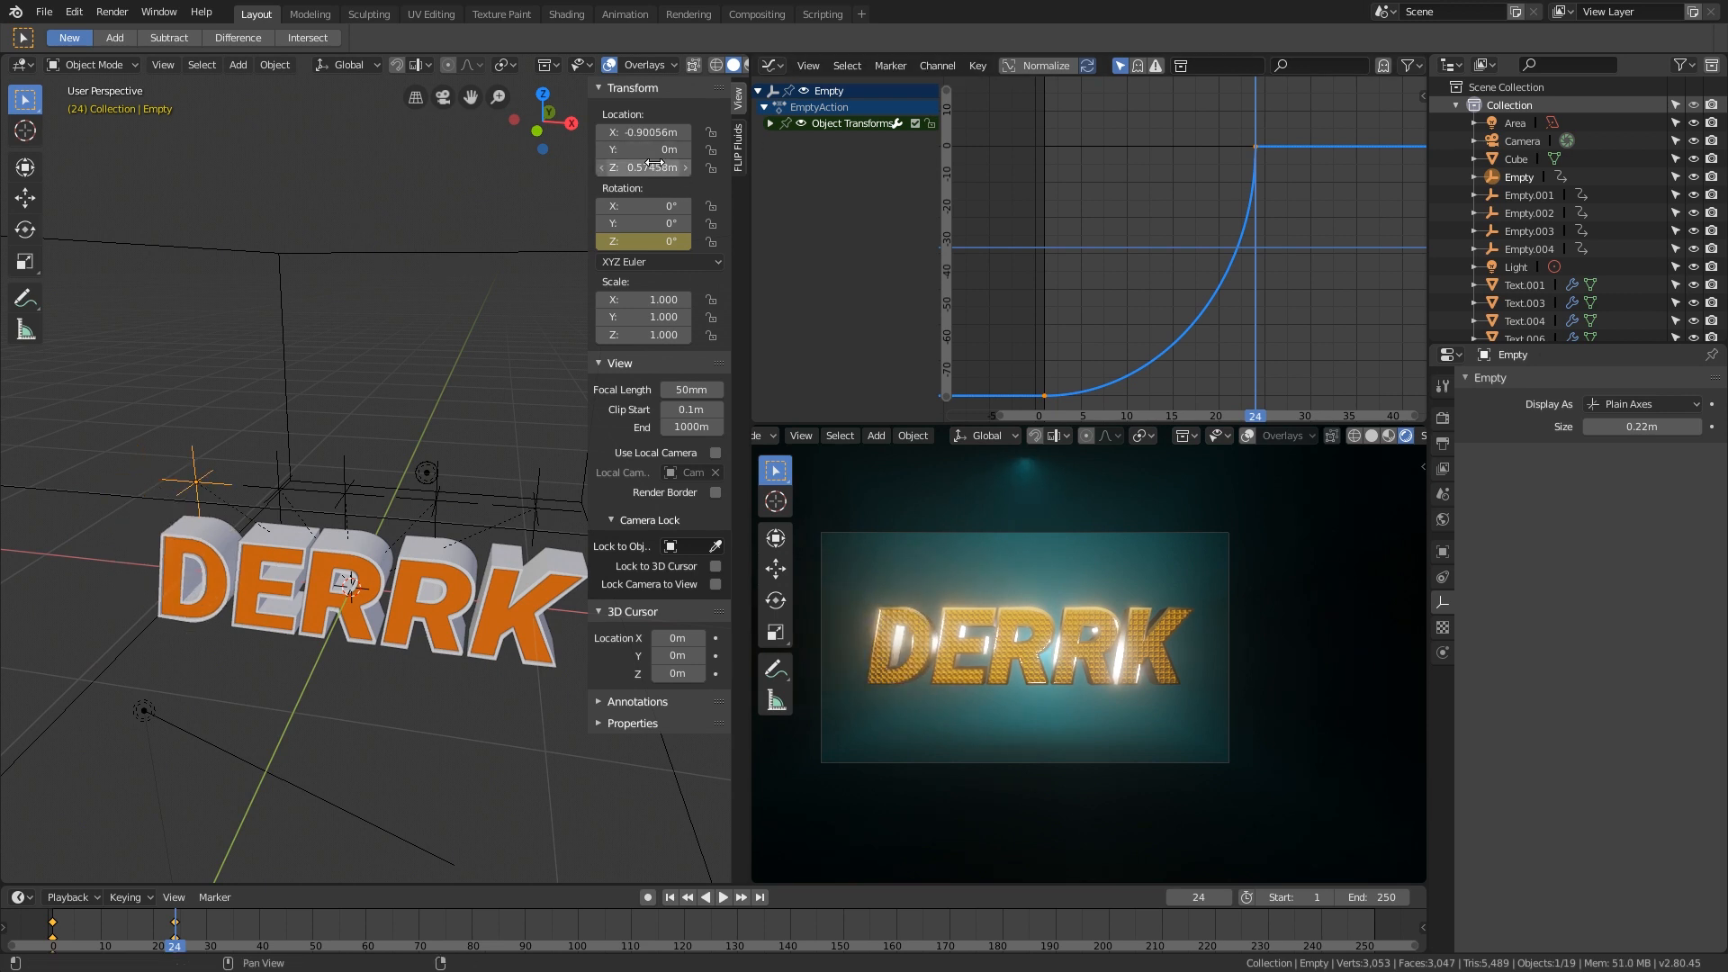
Step: Insert a single X location keyframe at frame 24 on the empties above the D and the E
right_click(654, 165)
left_click(647, 131)
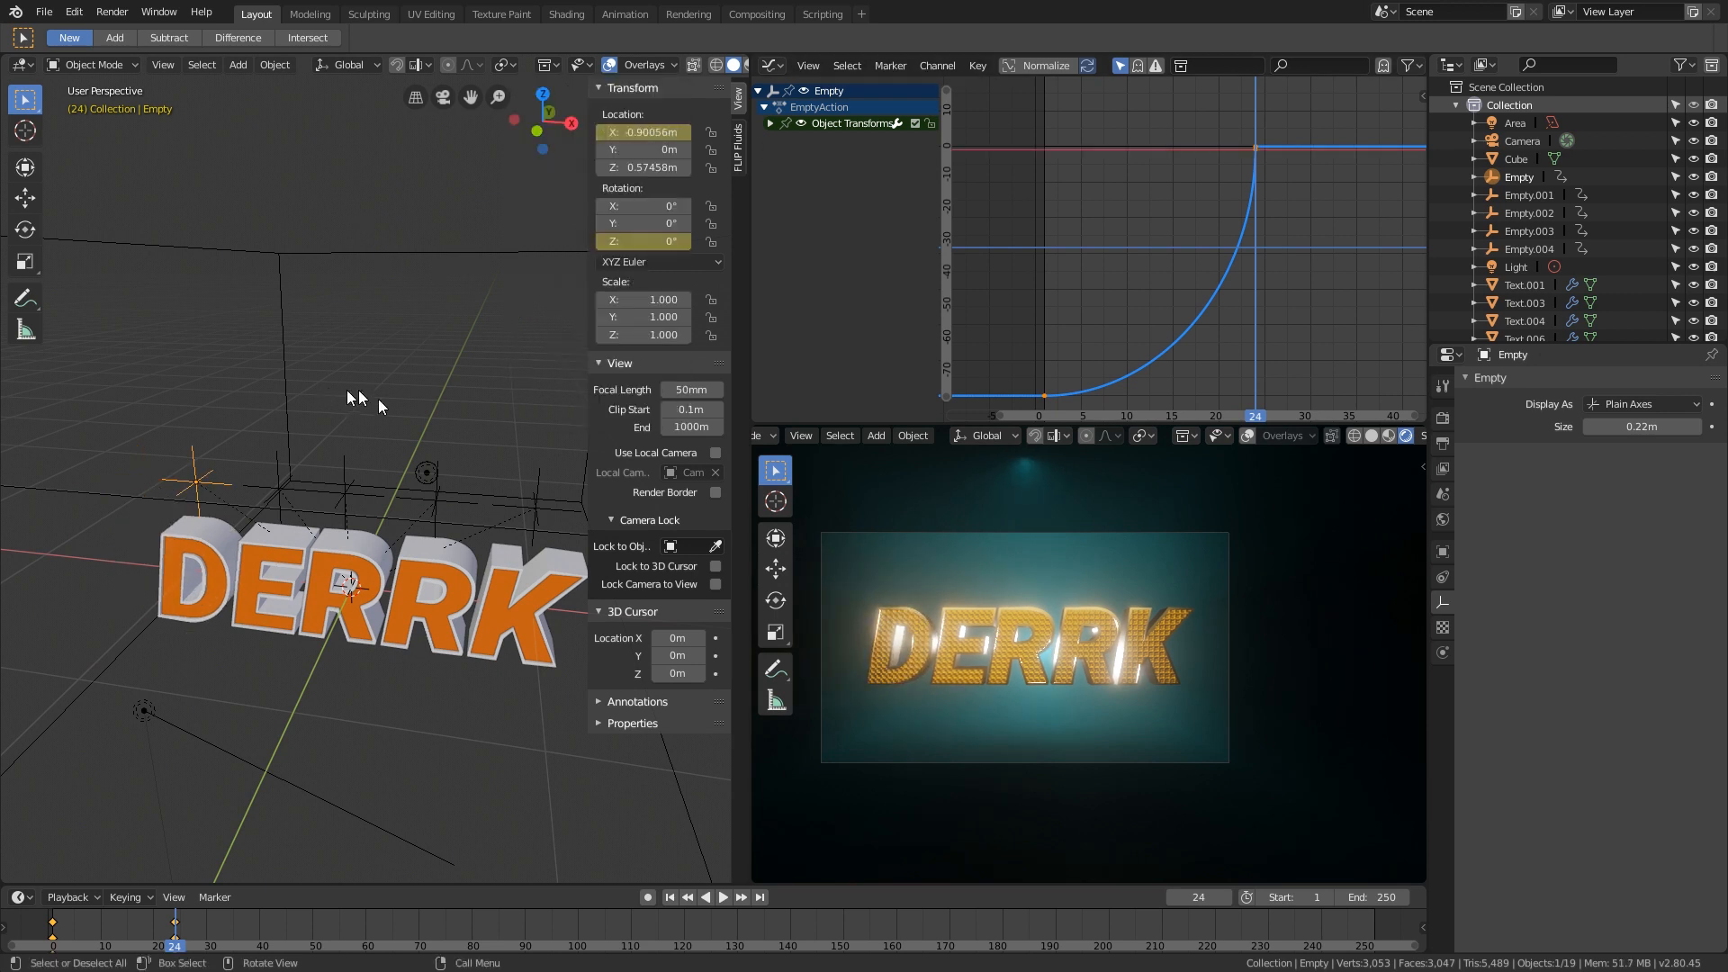
left_click(273, 470)
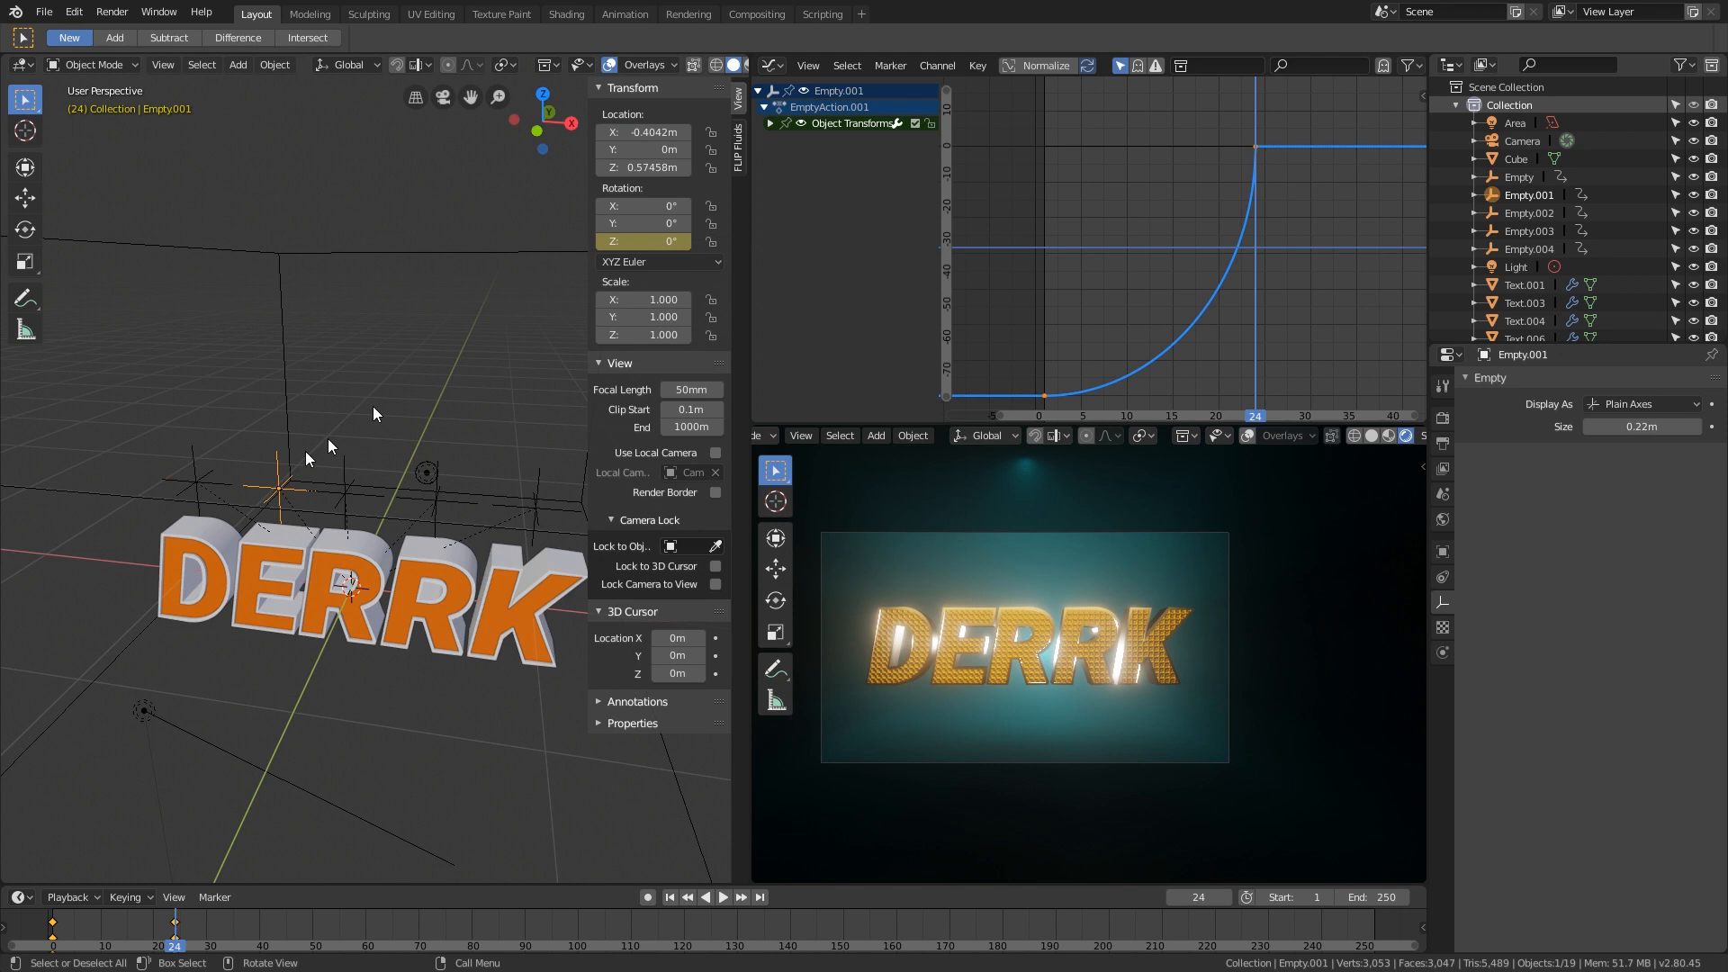
right_click(640, 131)
left_click(642, 132)
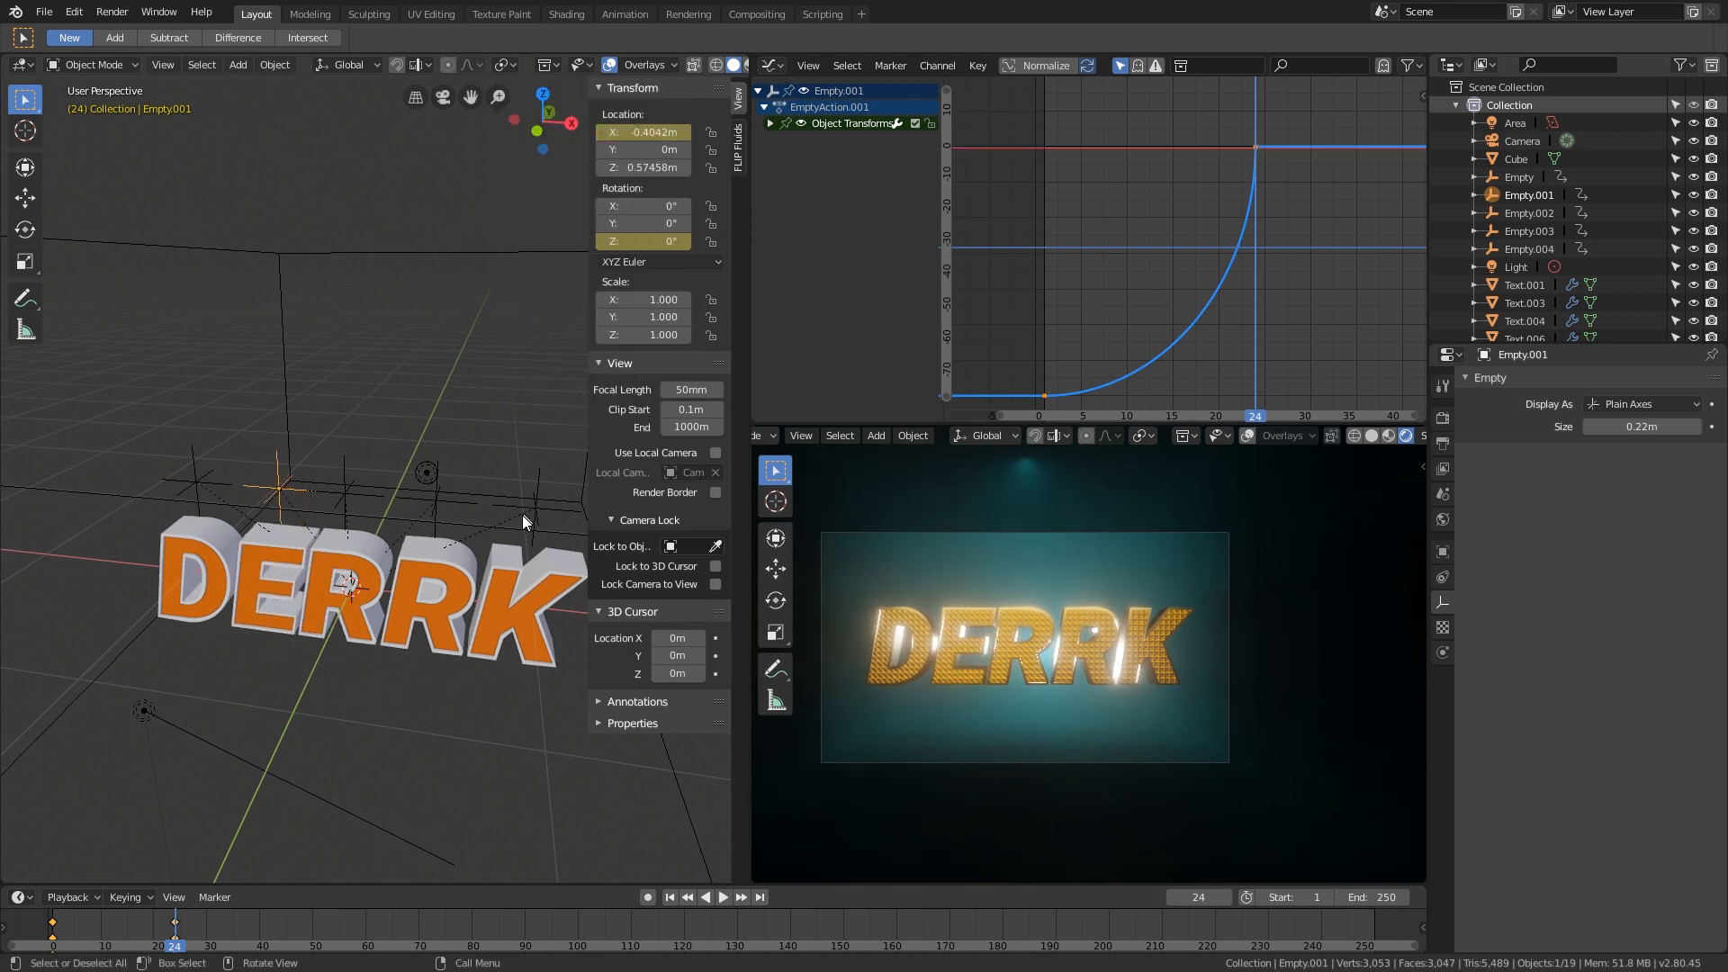
Step: Insert a single X location keyframe at frame 24 on the empties above the K and the second R
left_click(530, 500)
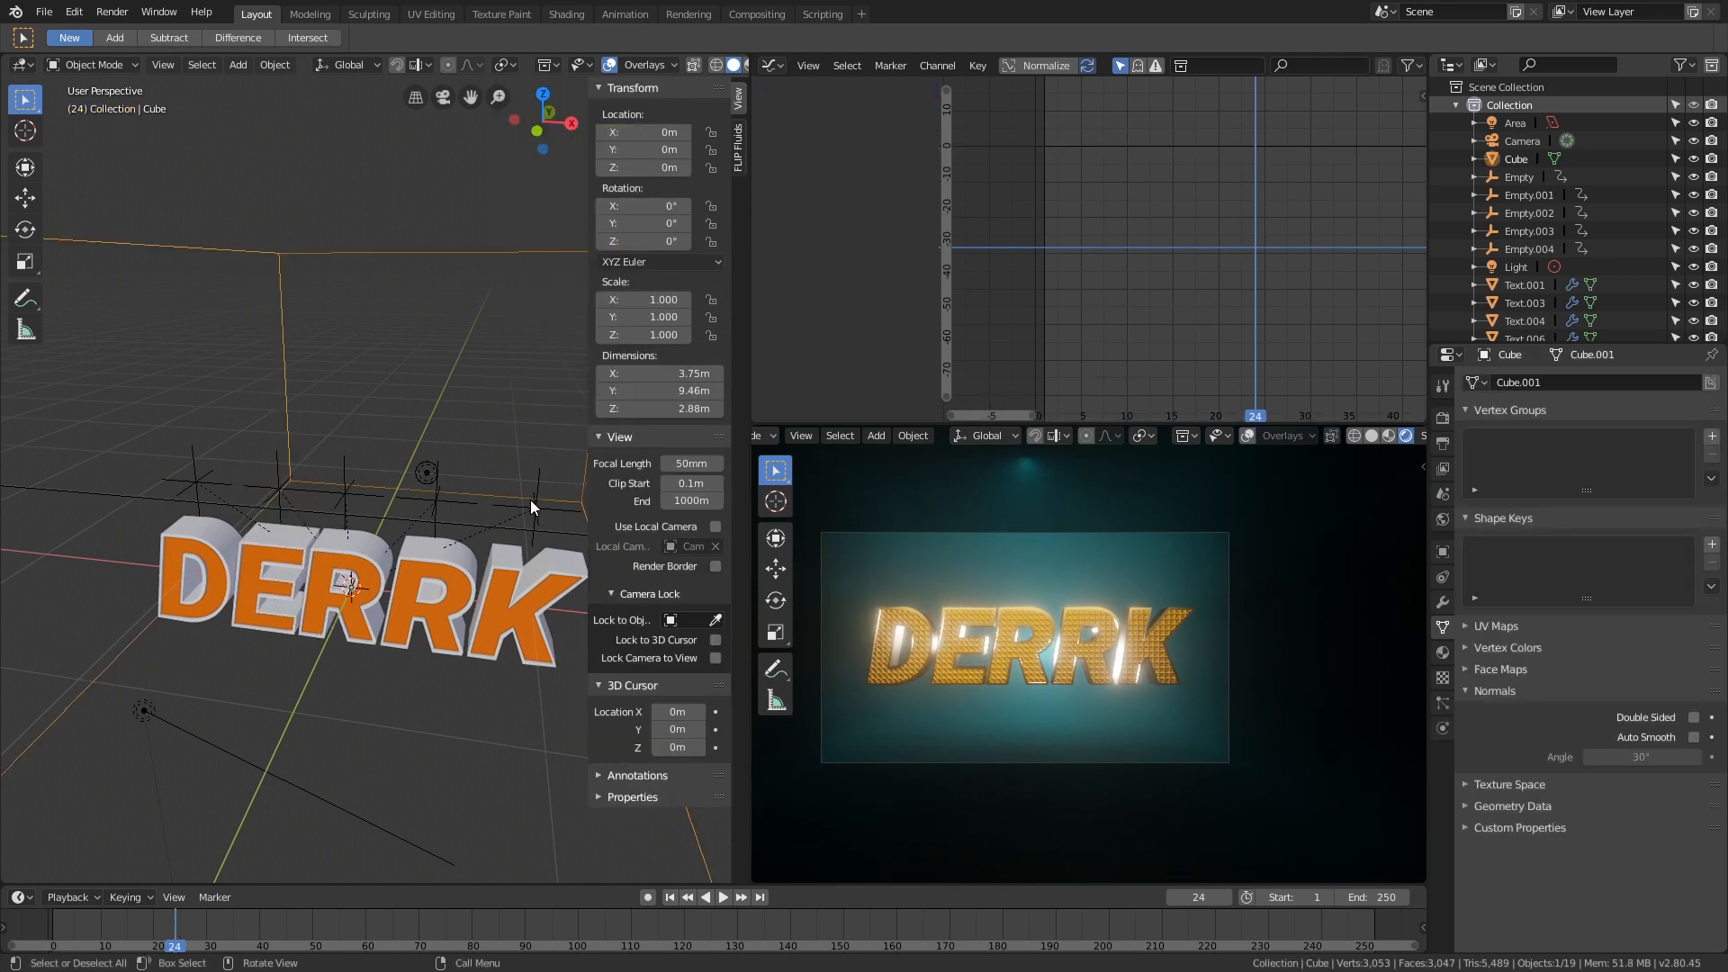
right_click(647, 129)
left_click(647, 127)
right_click(463, 490)
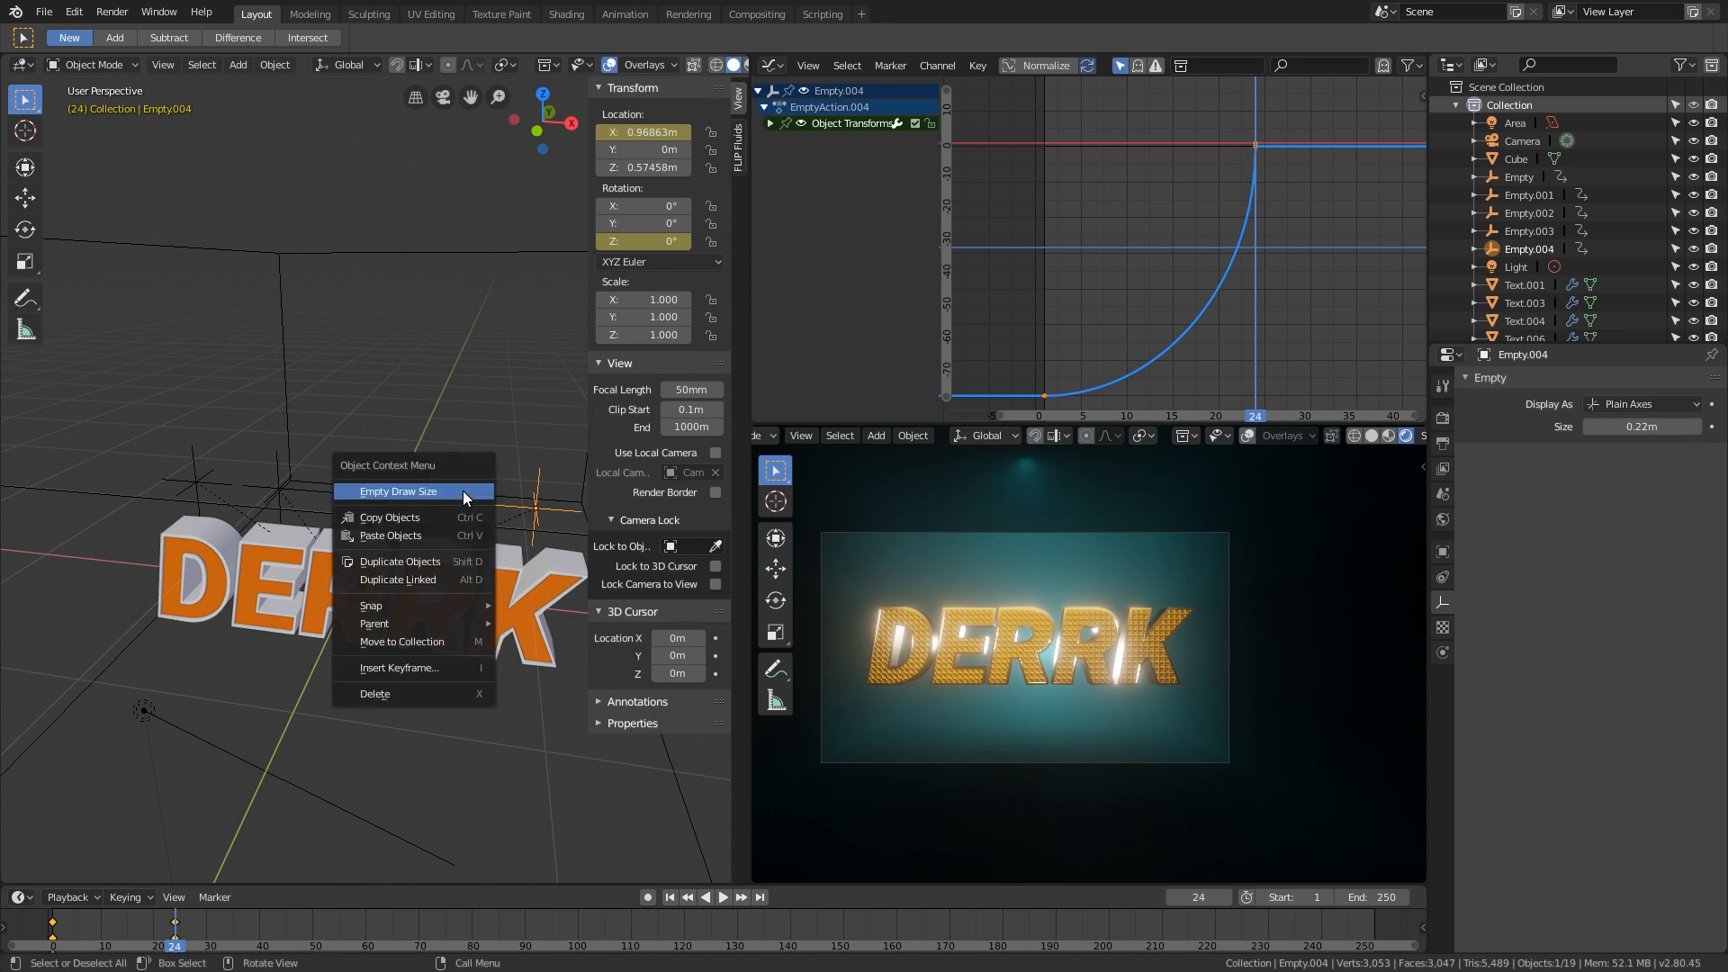
right_click(647, 132)
left_click(647, 129)
middle_click_drag(450, 428, 390, 477, "shift")
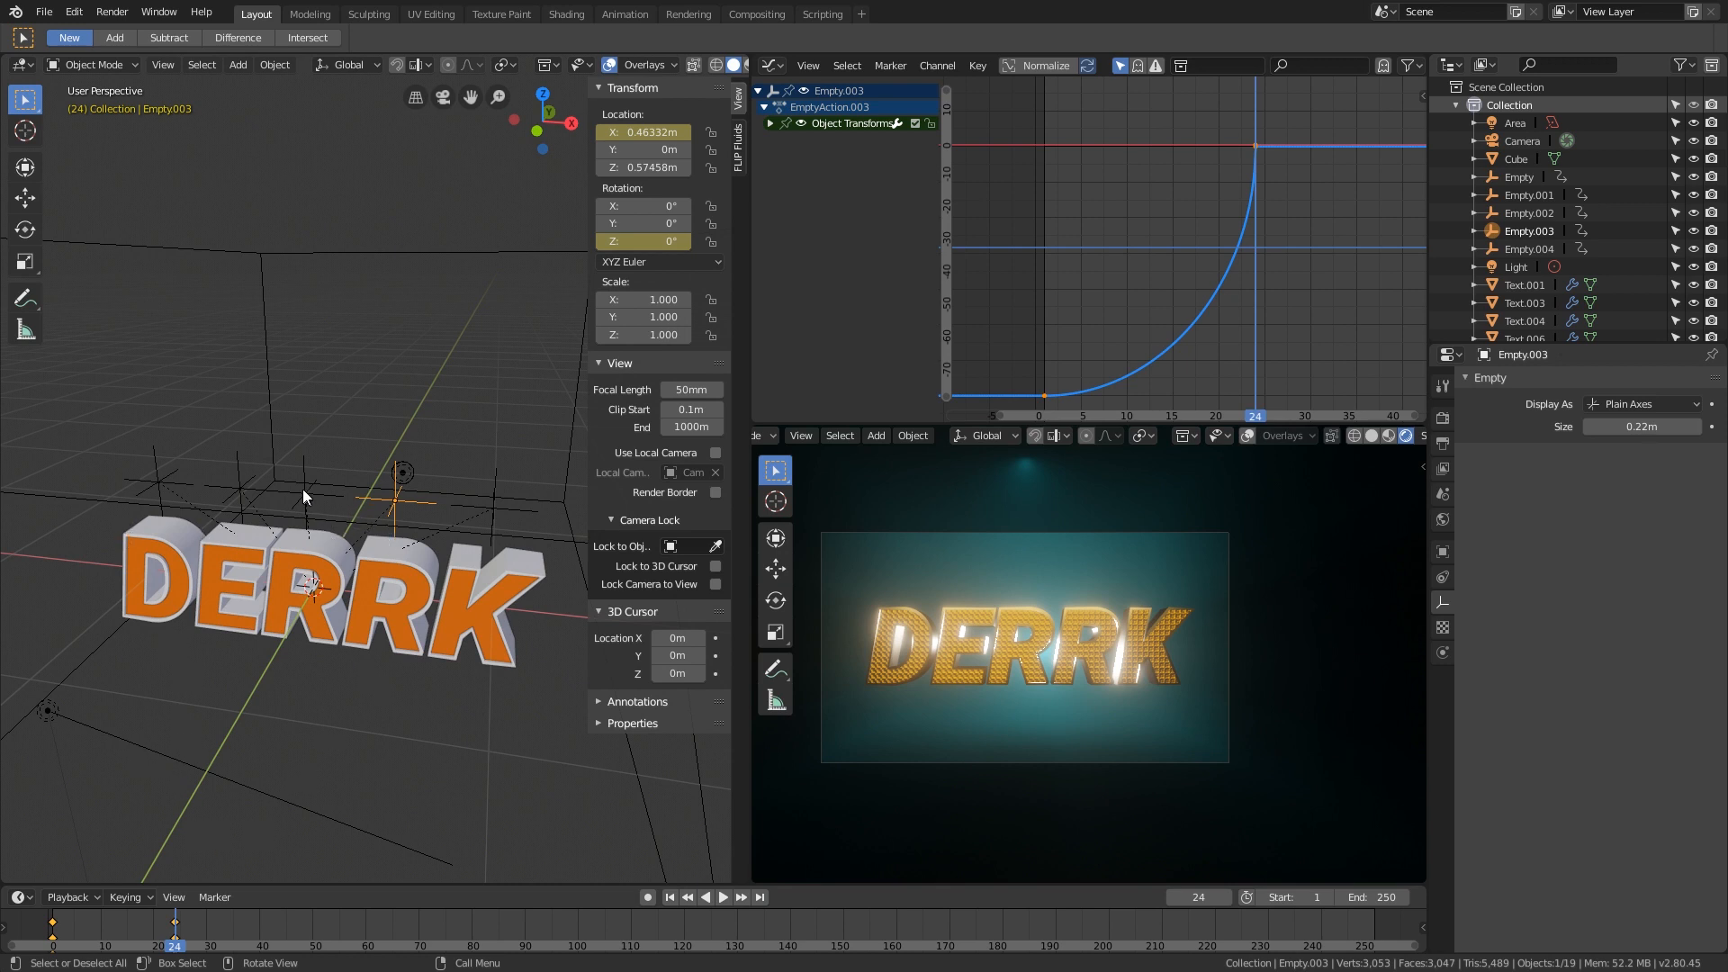
Step: At frame 1, shift the empties above the D and the K outward along X and insert single X location keyframes
right_click_drag(94, 921, 57, 921)
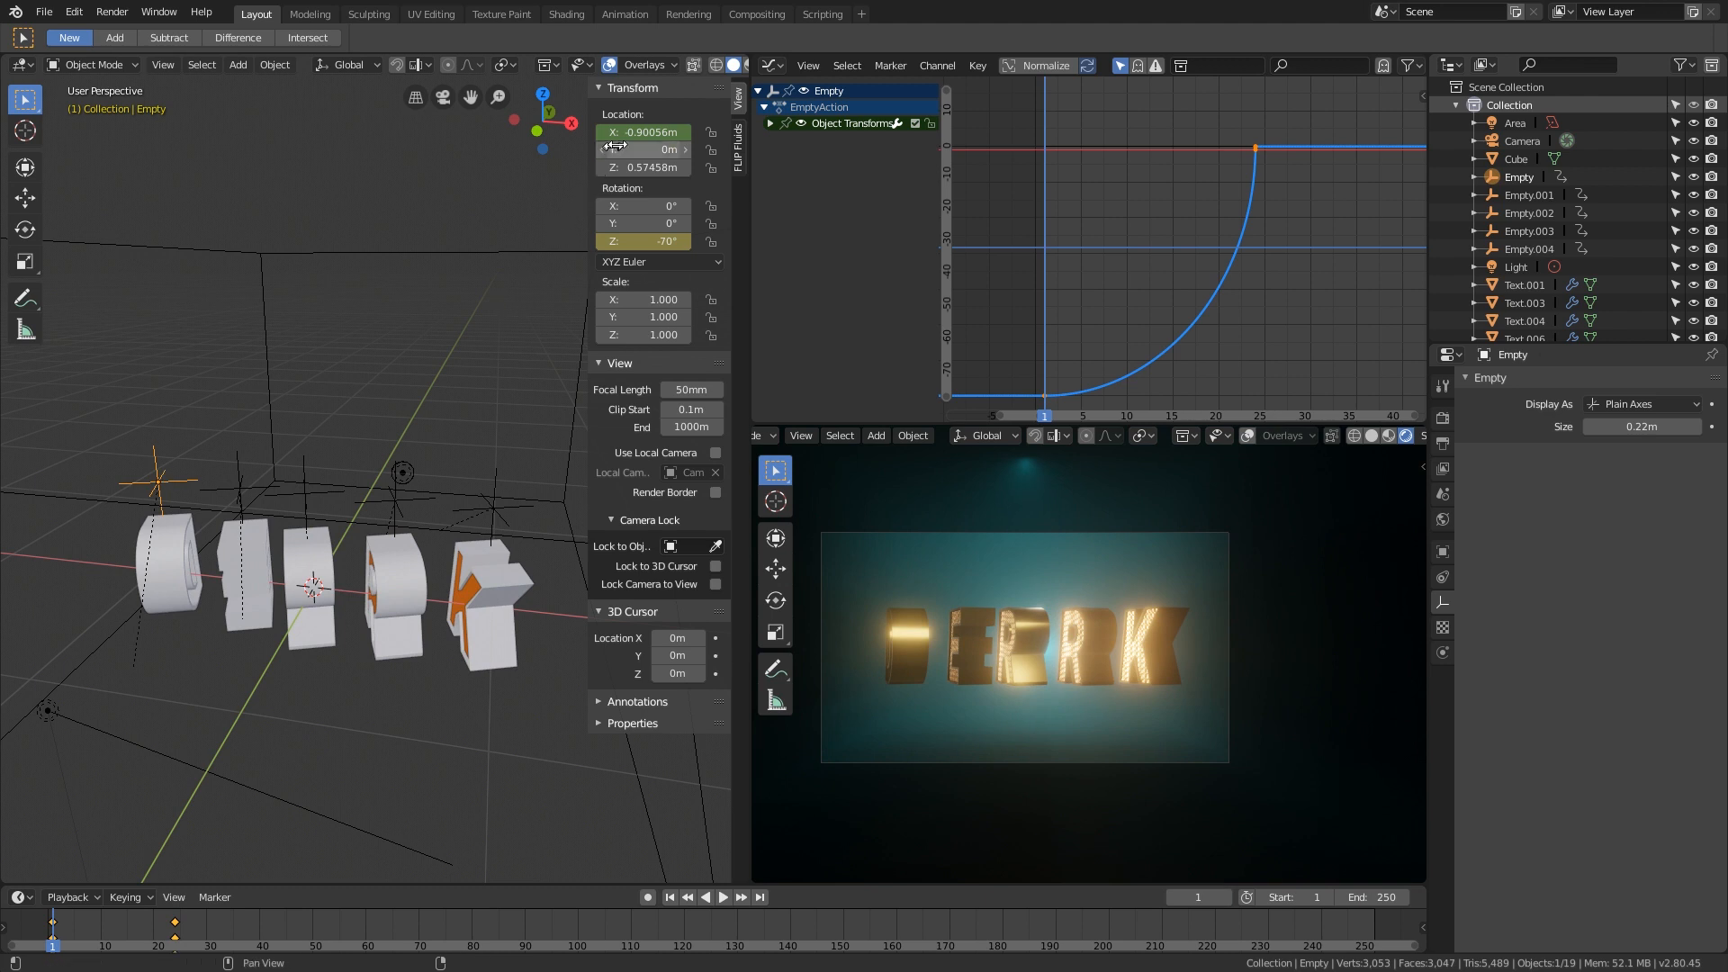
right_click(643, 132)
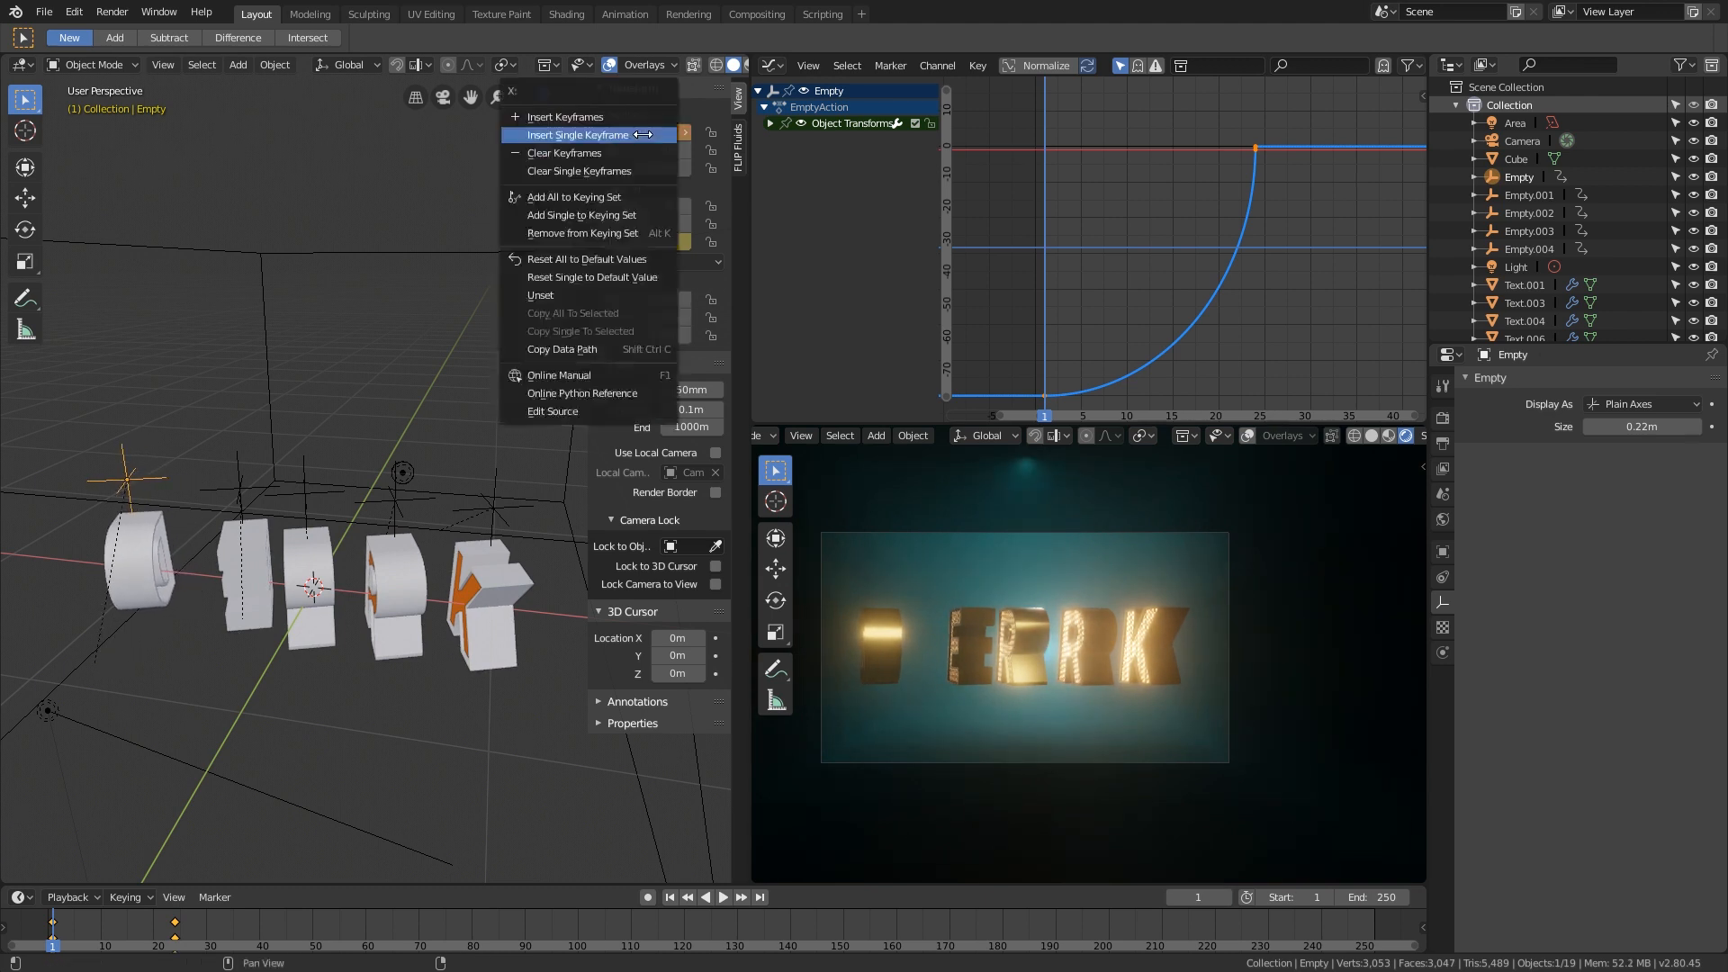
left_click(643, 133)
left_click(516, 509)
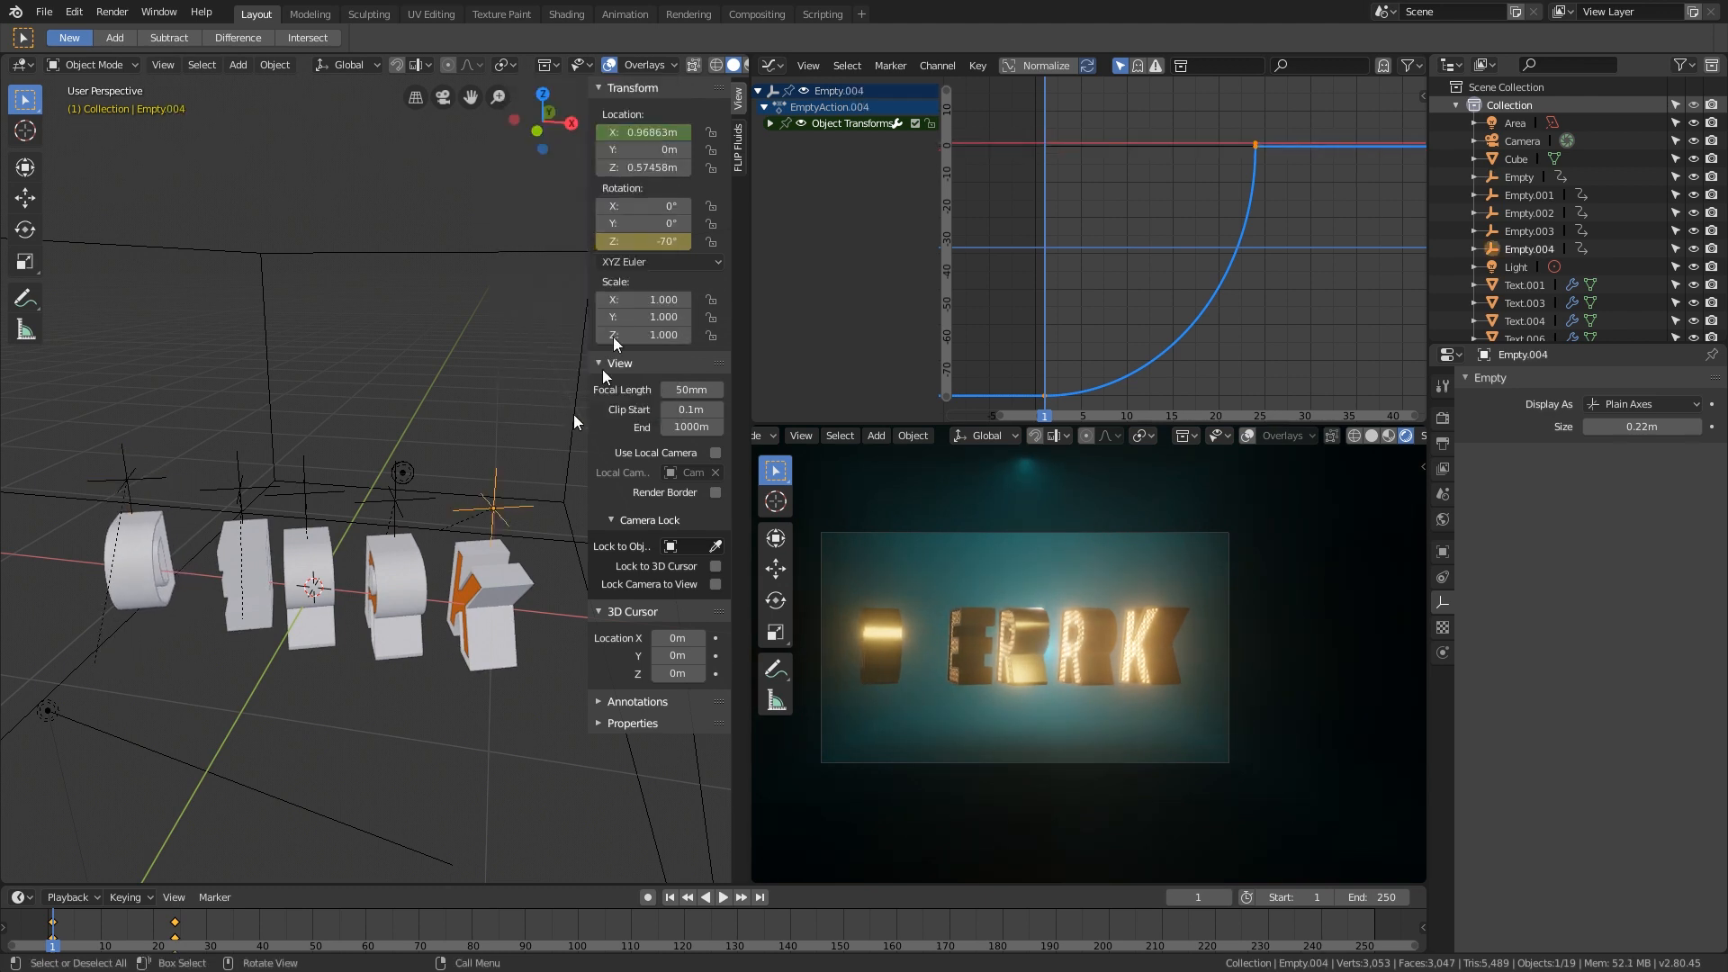
left_click_drag(643, 132, 653, 133)
right_click(642, 132)
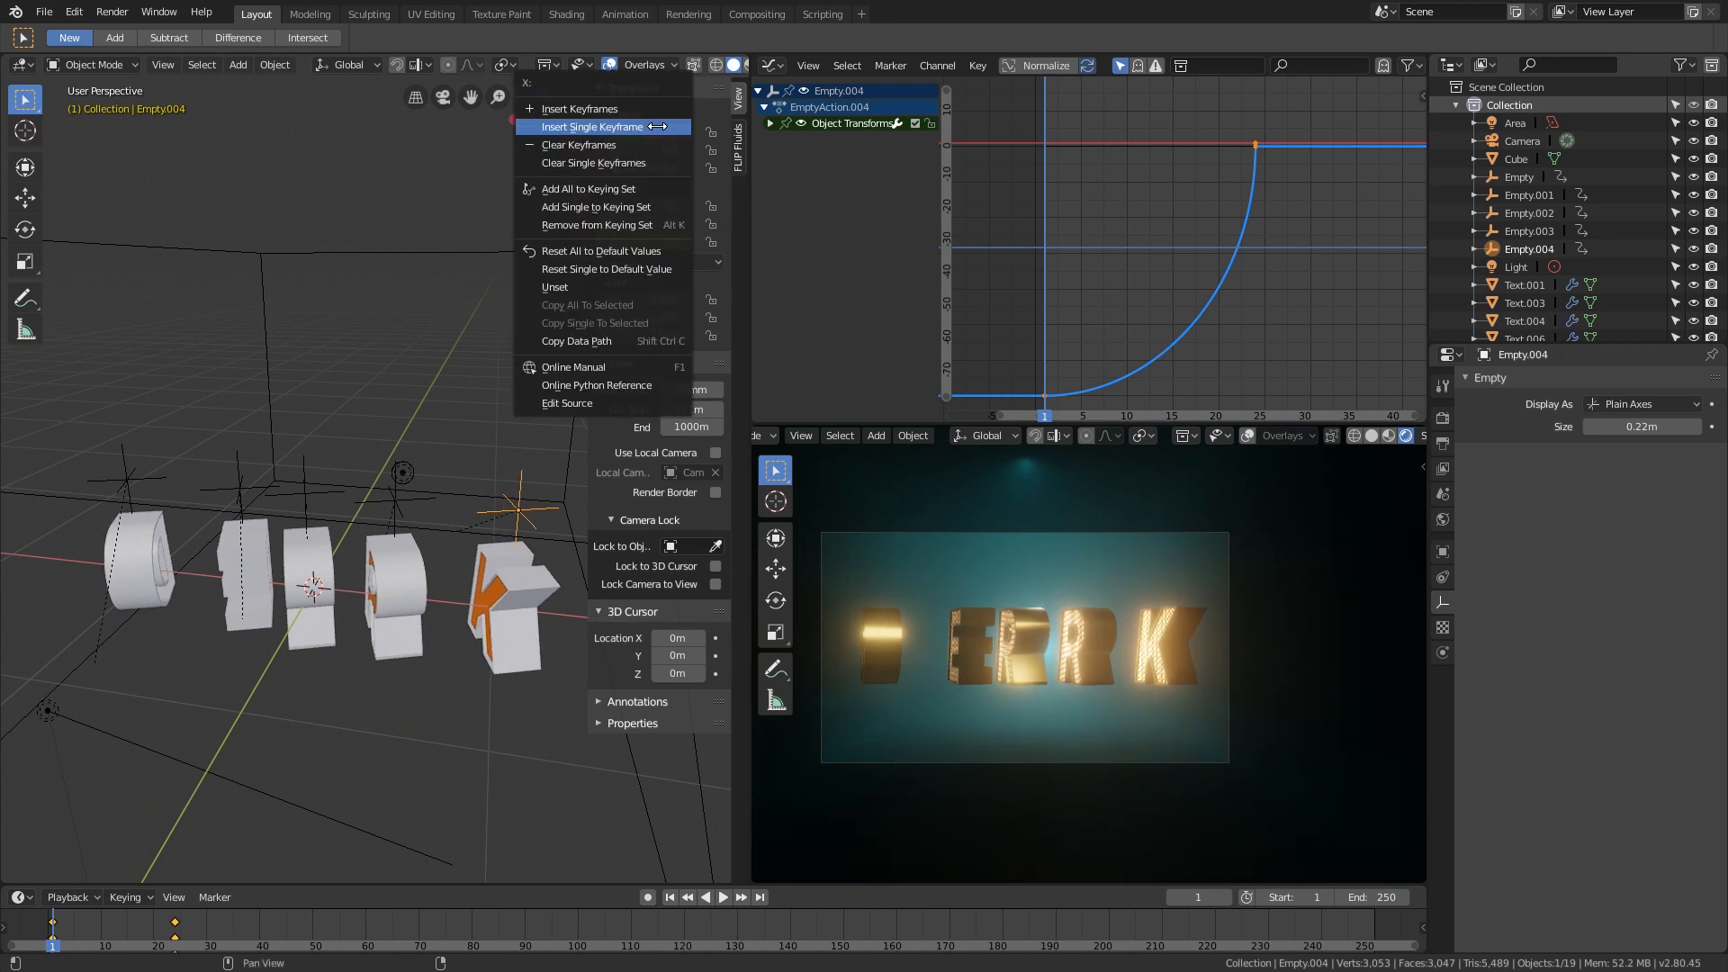
left_click(643, 132)
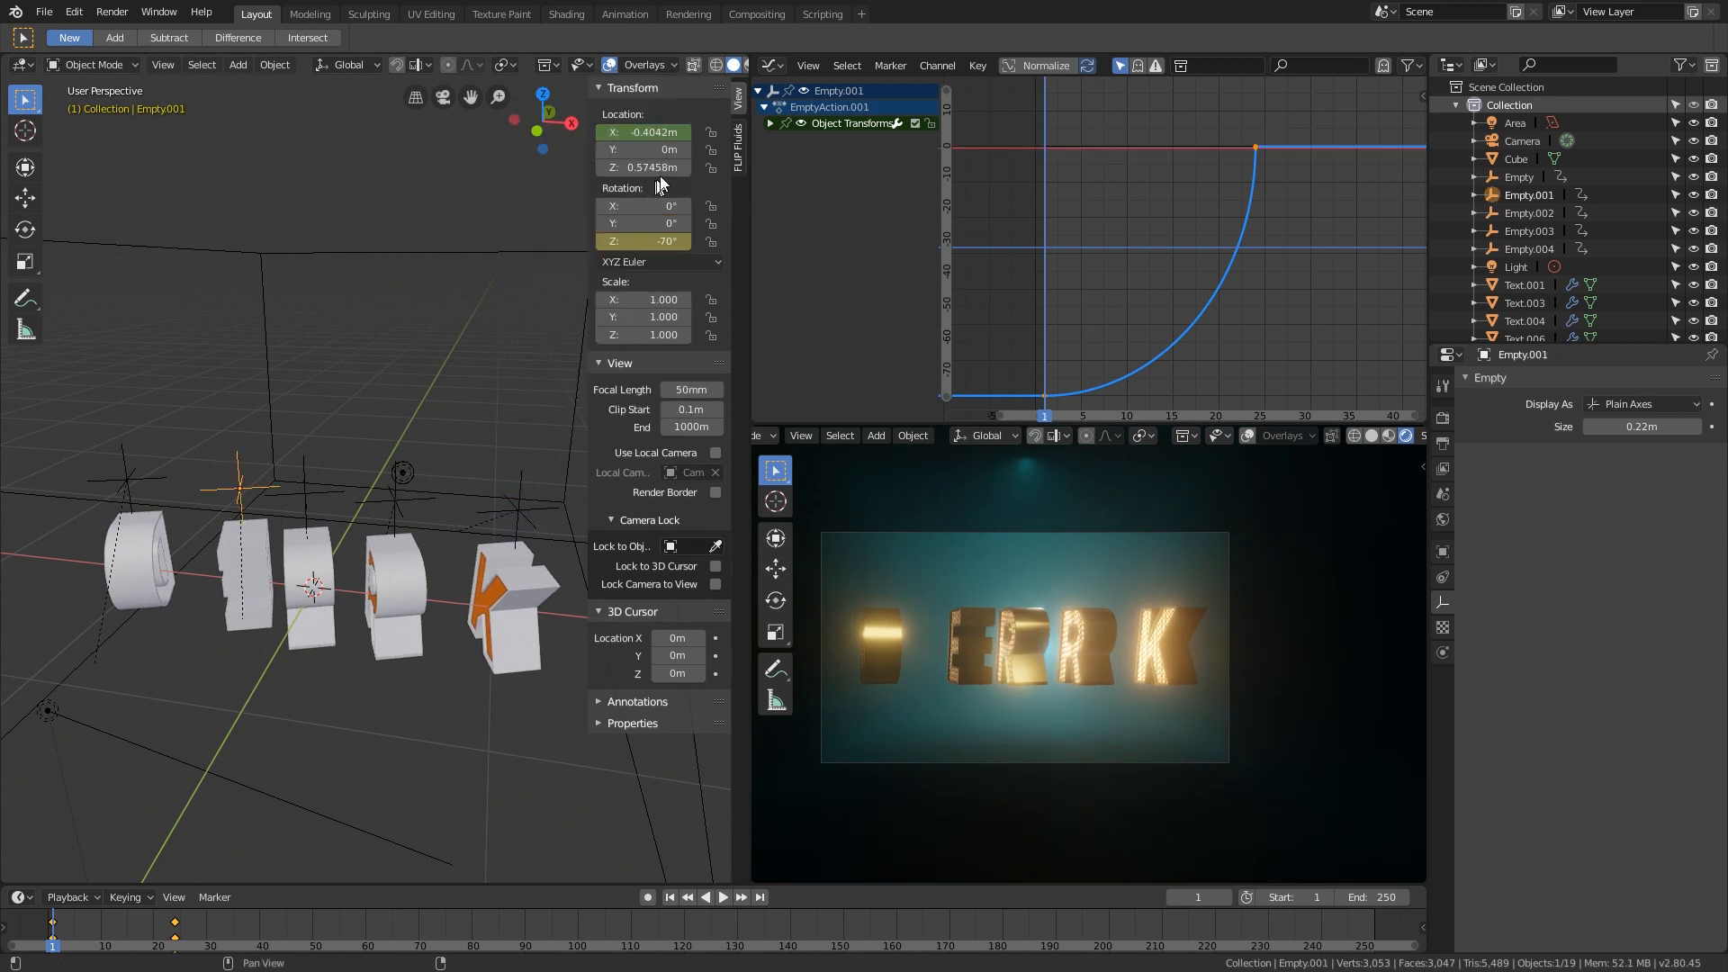
Step: At frame 1, shift the empties above the E and the second R outward along X and insert single X location keyframes
left_click_drag(673, 132, 657, 132)
right_click(642, 132)
left_click(642, 127)
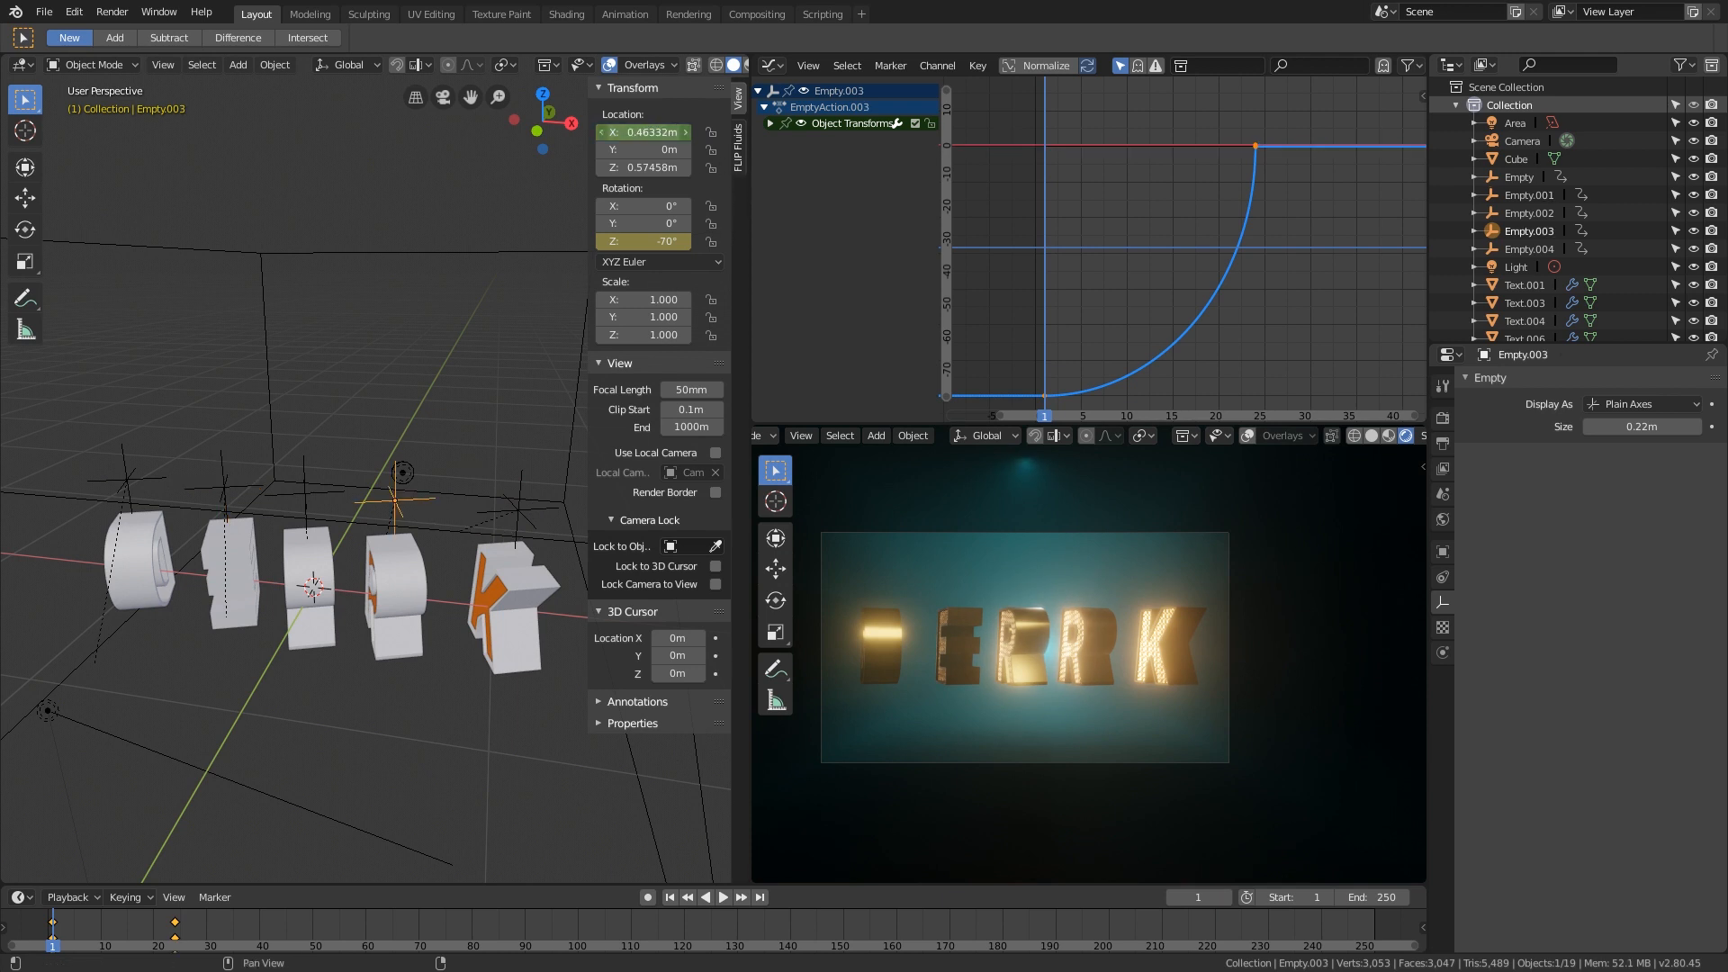
right_click(650, 133)
left_click(649, 132)
Step: Play and scrub the animation to check the spacing of the letters as they swing into place
key("space")
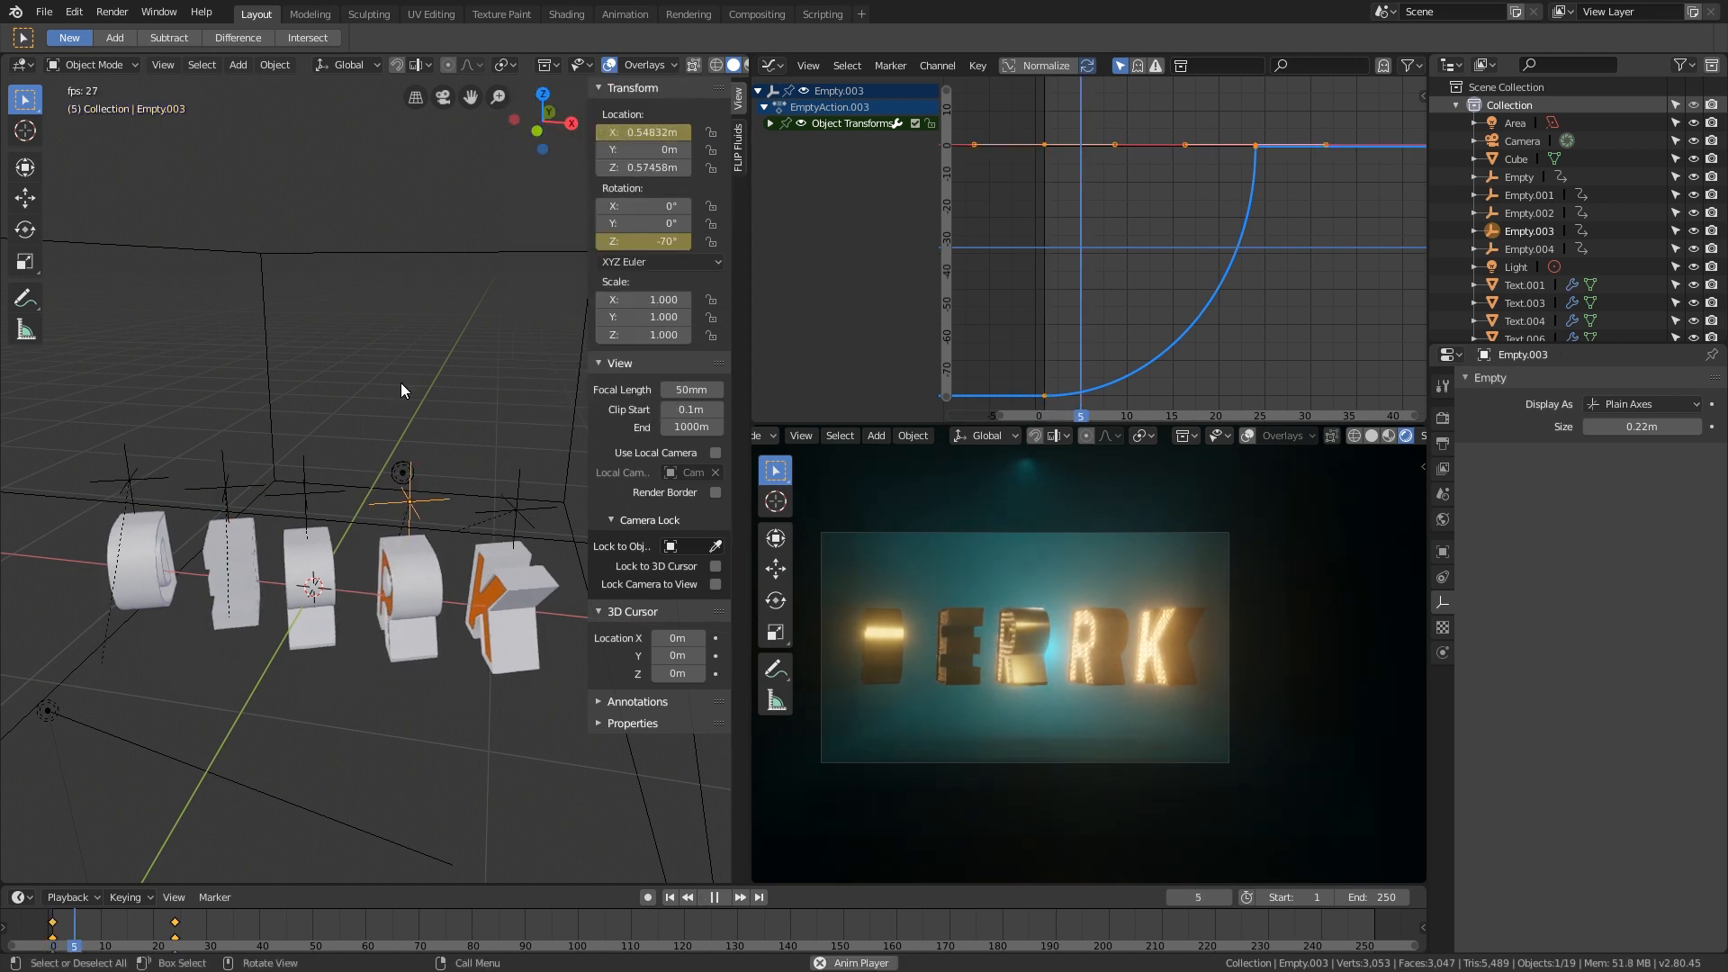
middle_click_drag(397, 680, 339, 730)
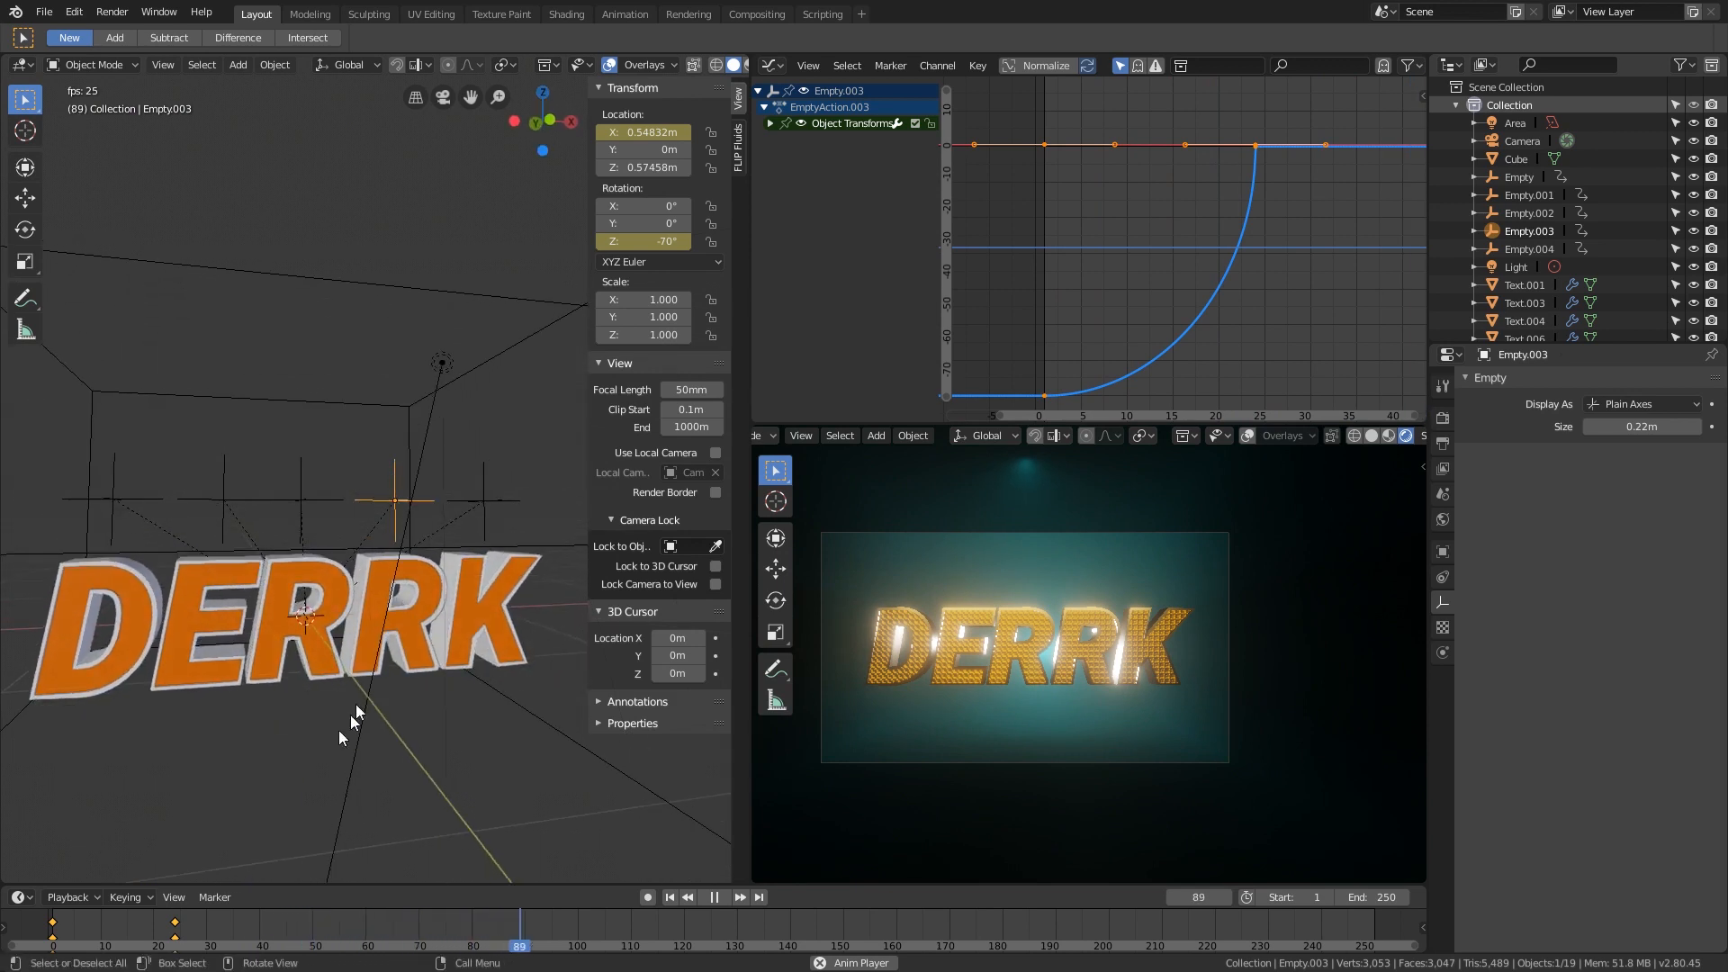
left_click(149, 936)
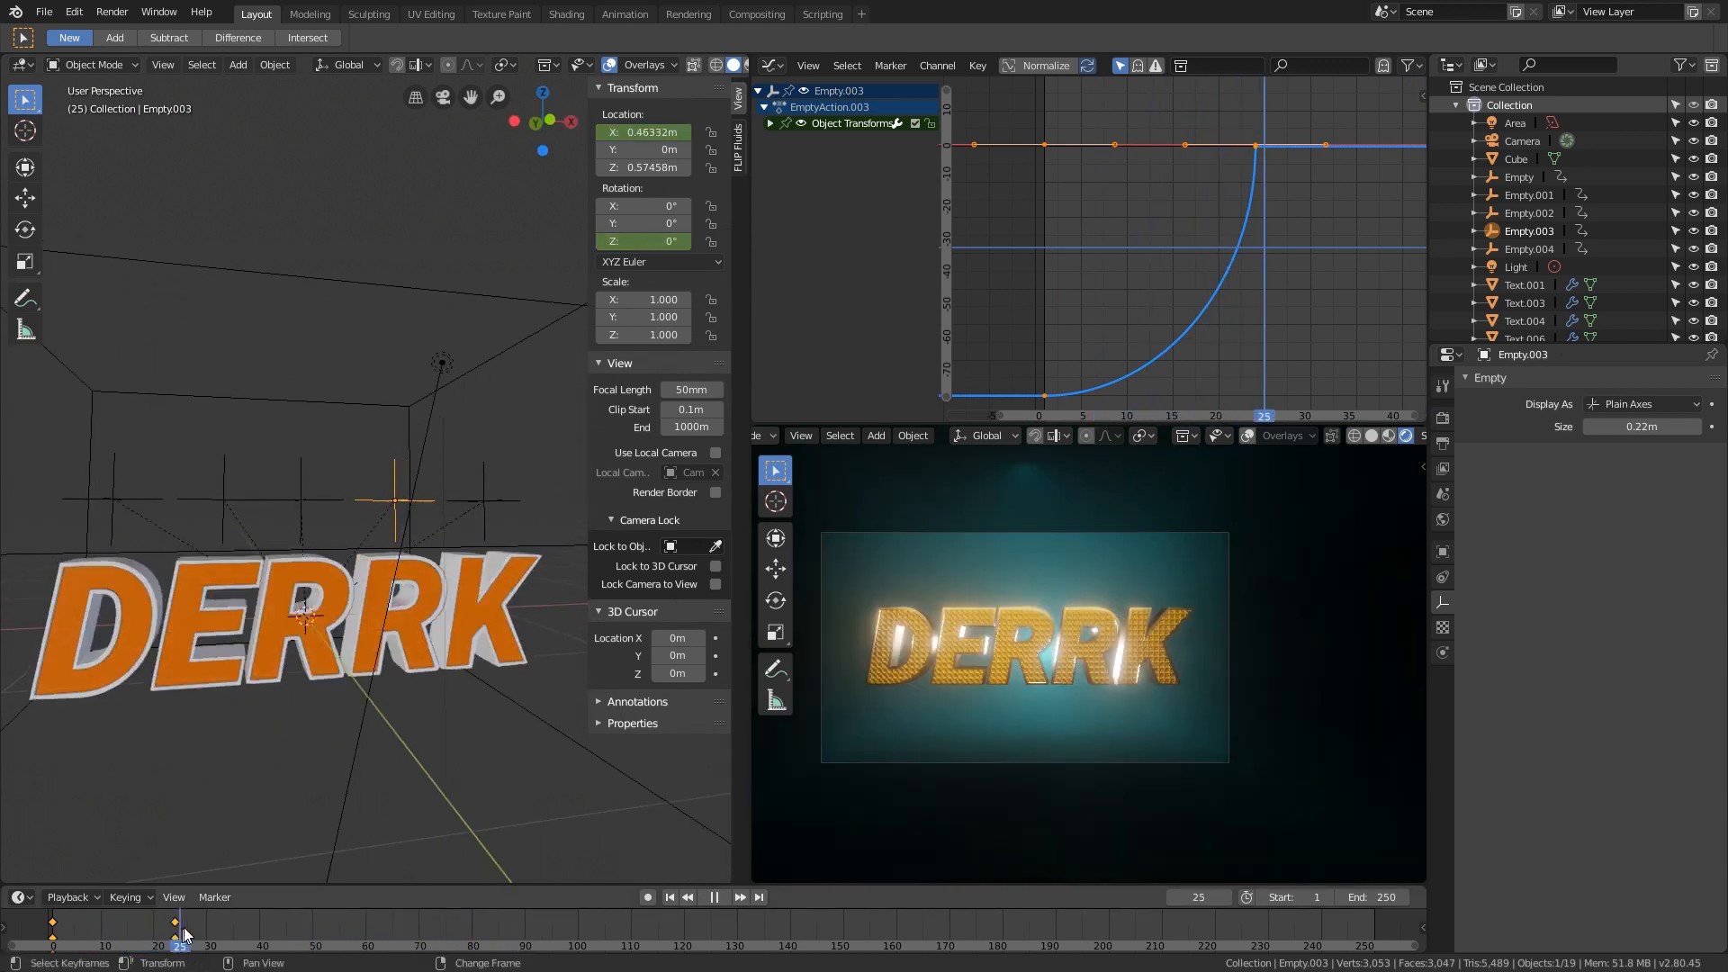
left_click(14, 924)
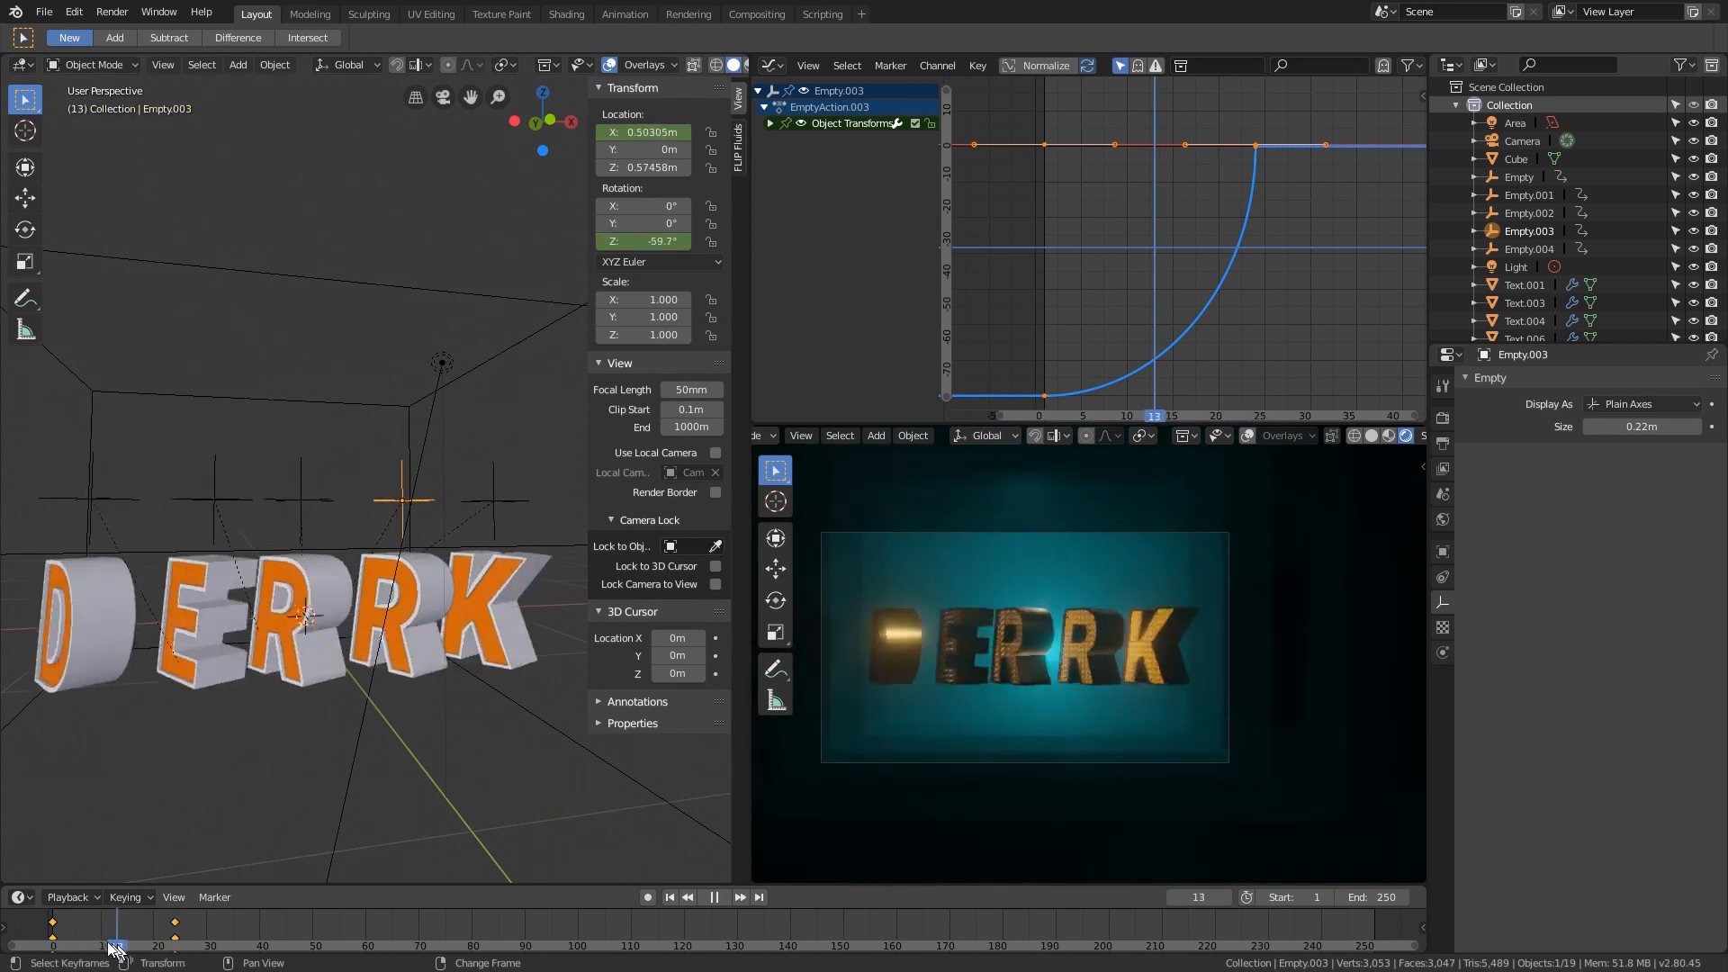
key("space")
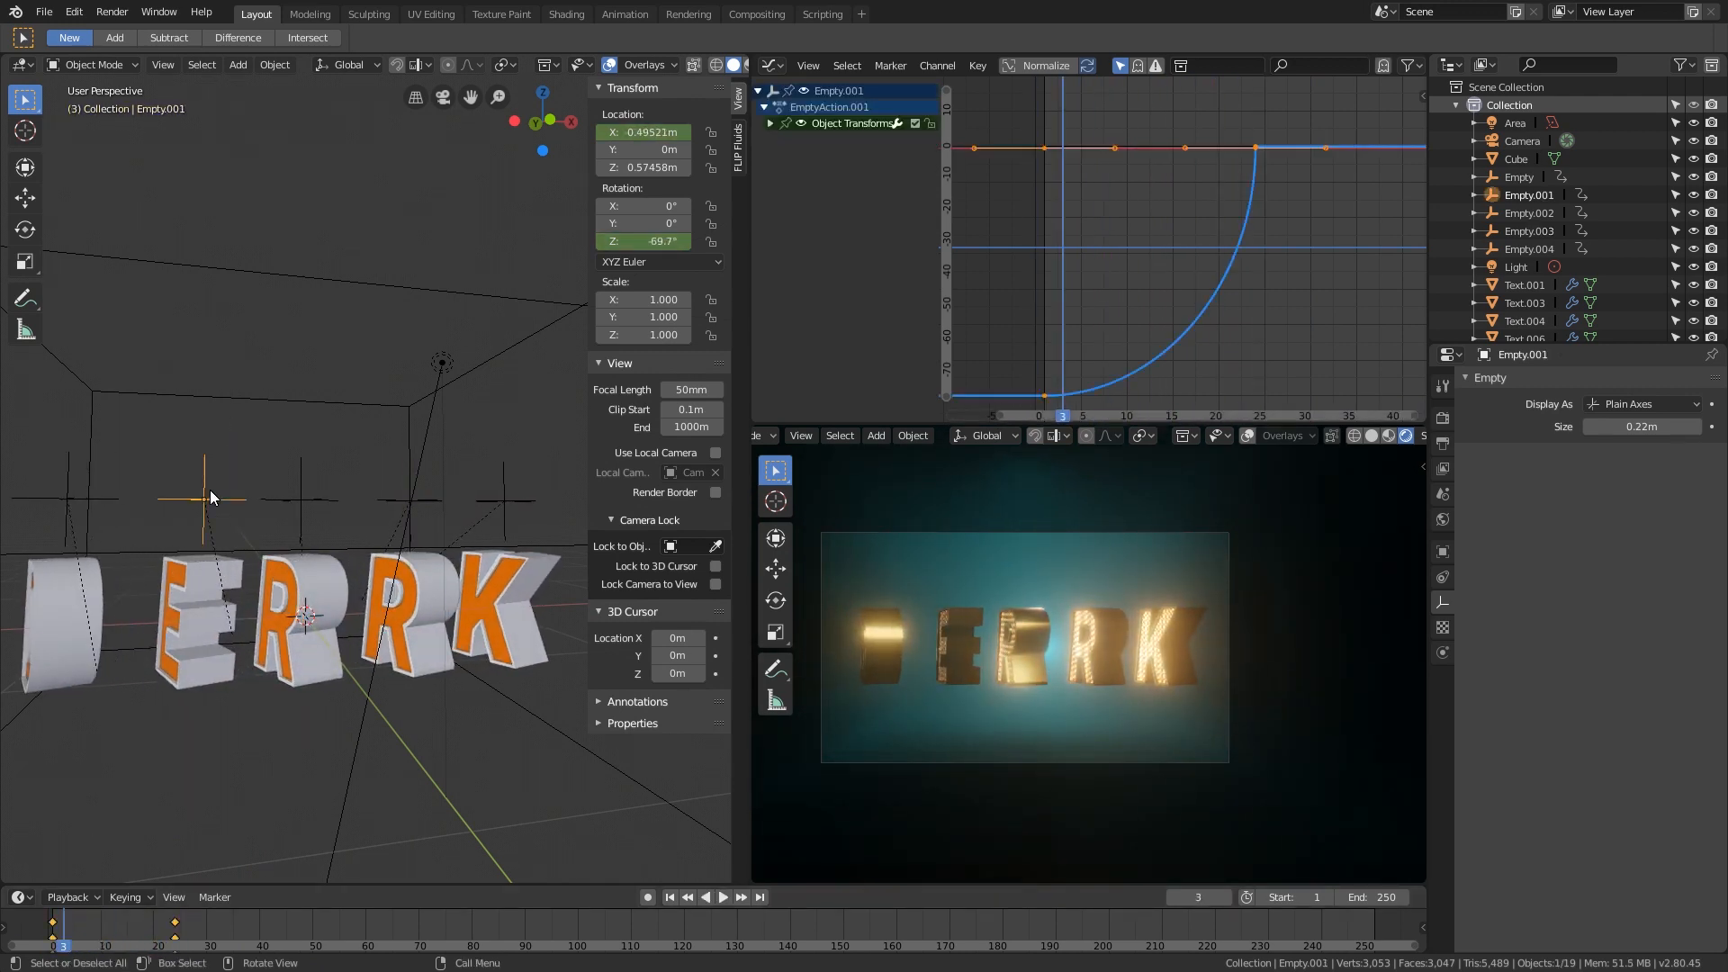
Step: At frame 1, move the E's empty further outward along X, replace its single X keyframe and scrub through the motion
left_click(207, 493)
right_click(173, 897)
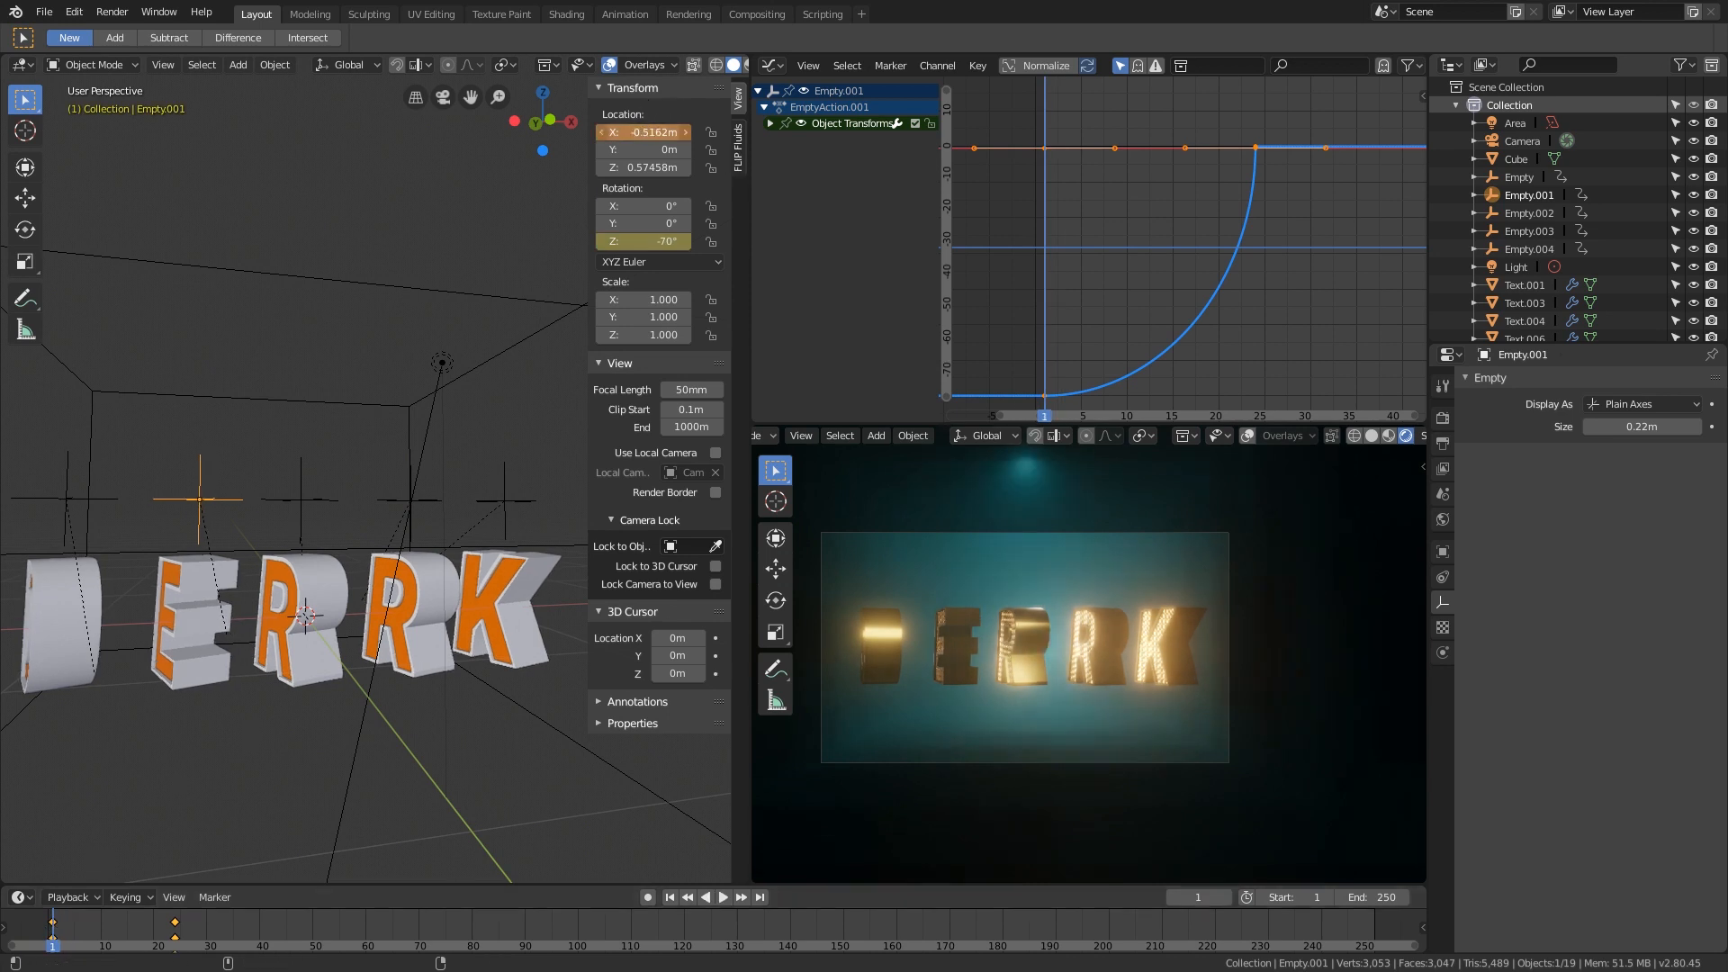
right_click(648, 131)
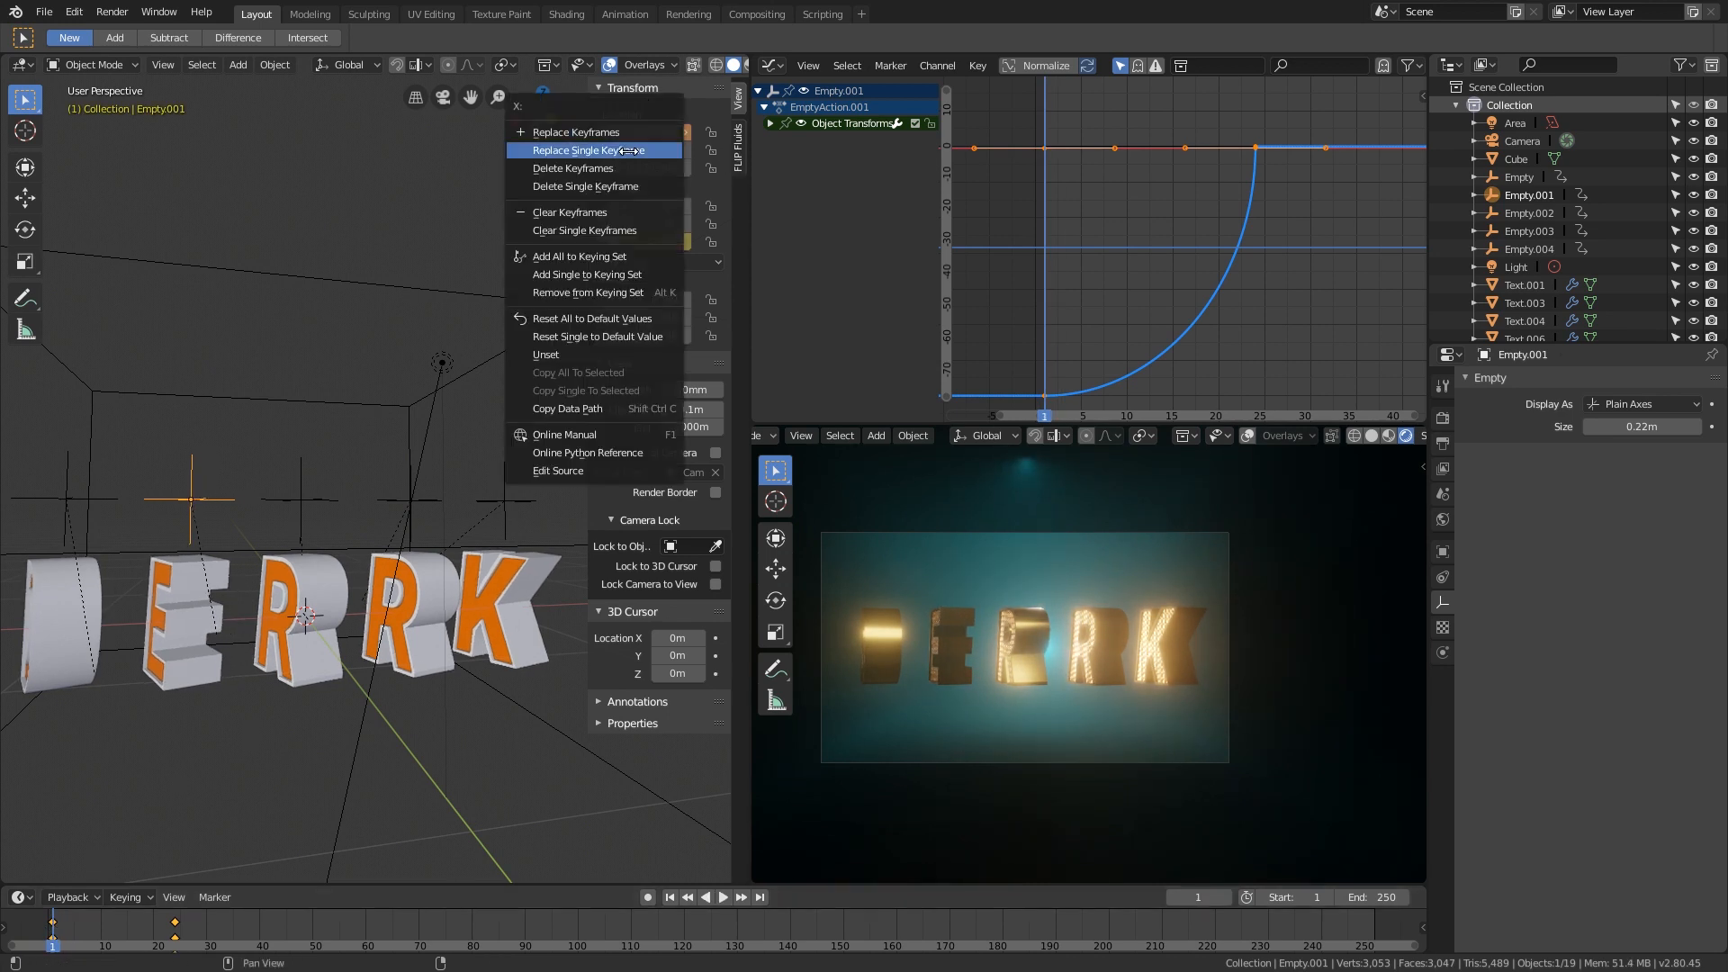
left_click(629, 151)
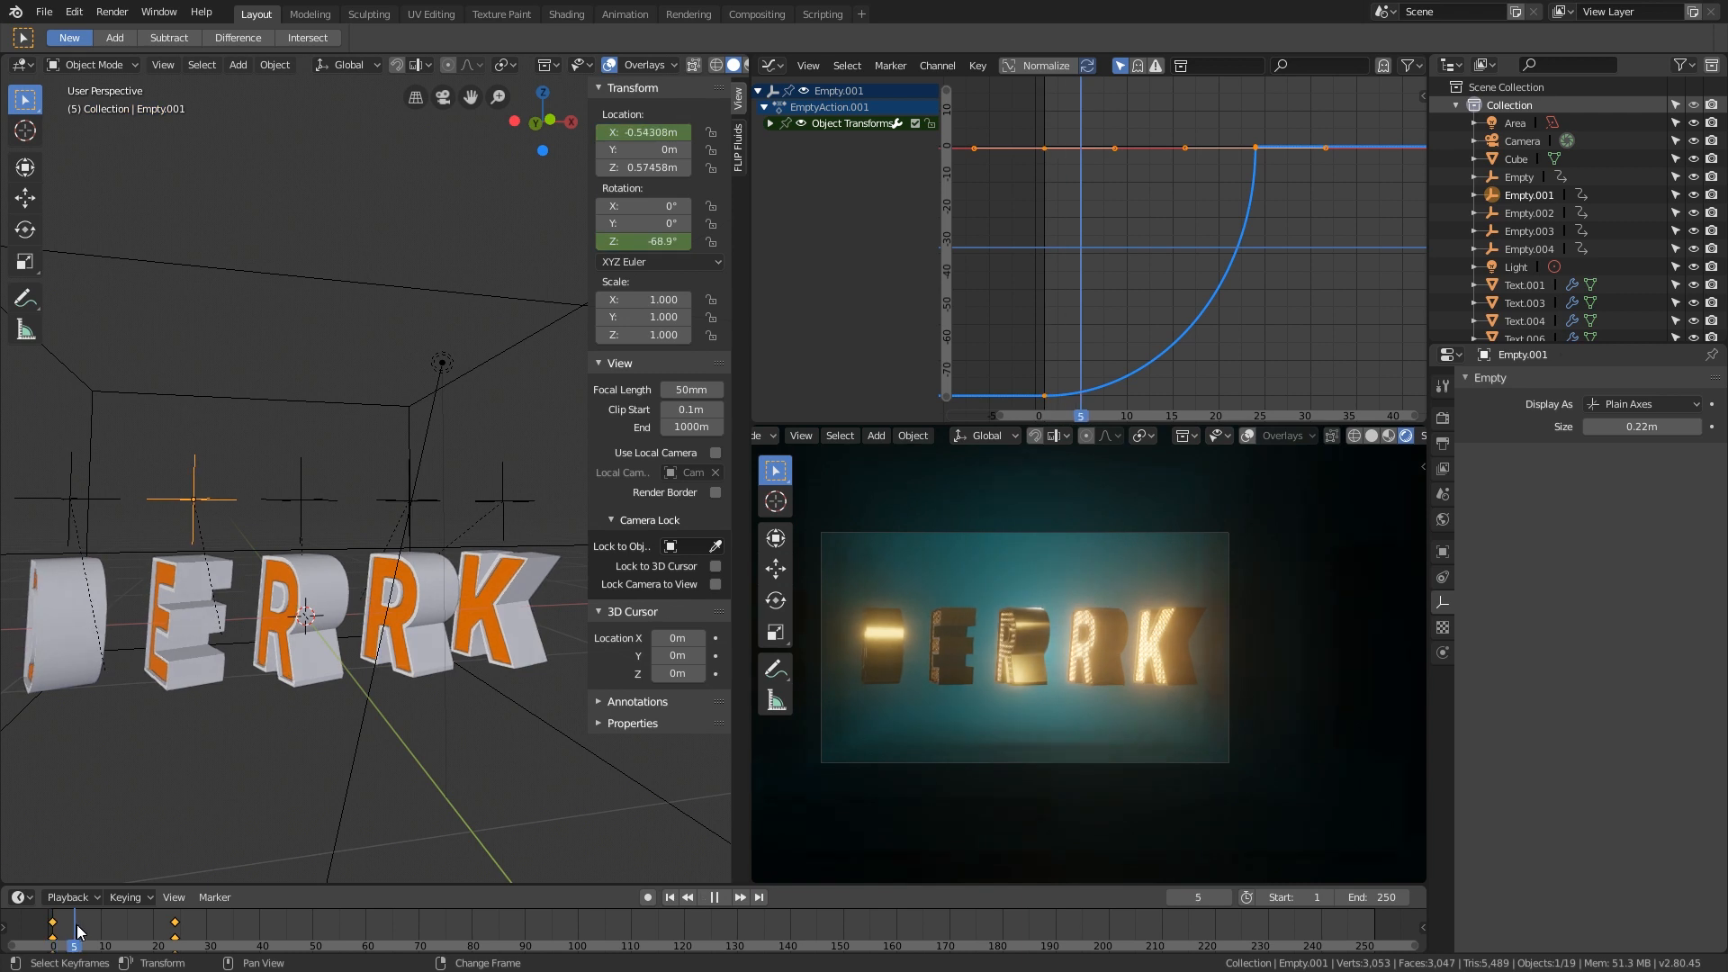
left_click_drag(77, 931, 276, 940)
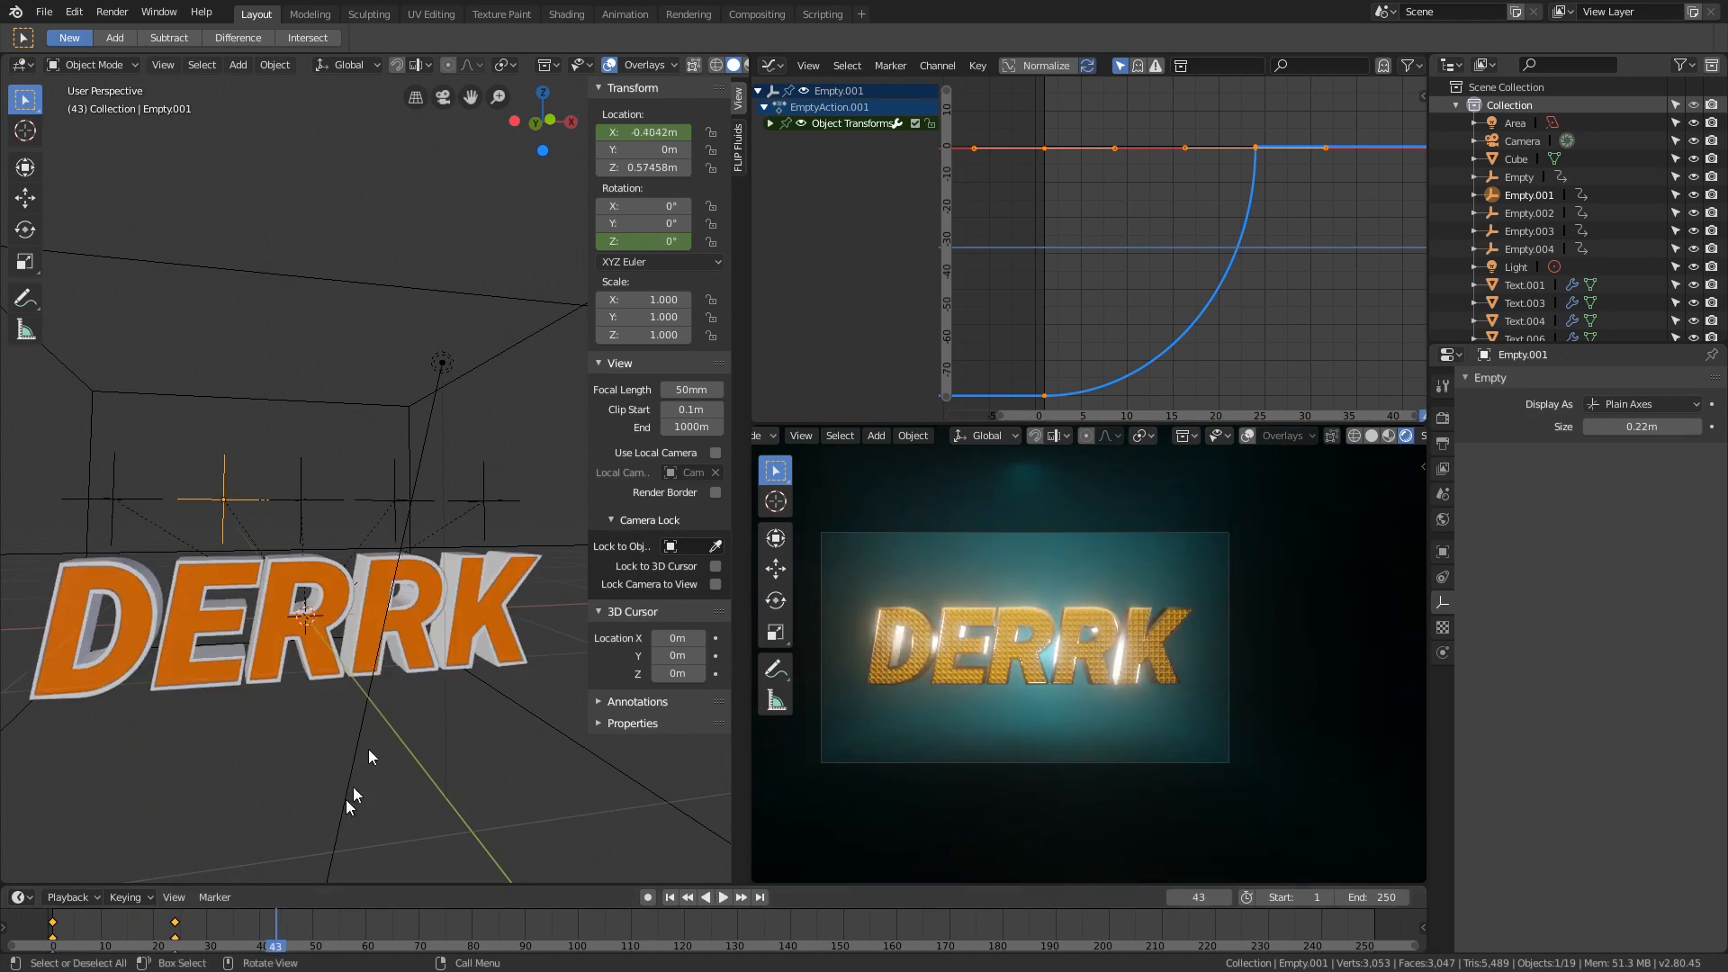
middle_click_drag(368, 756, 369, 550)
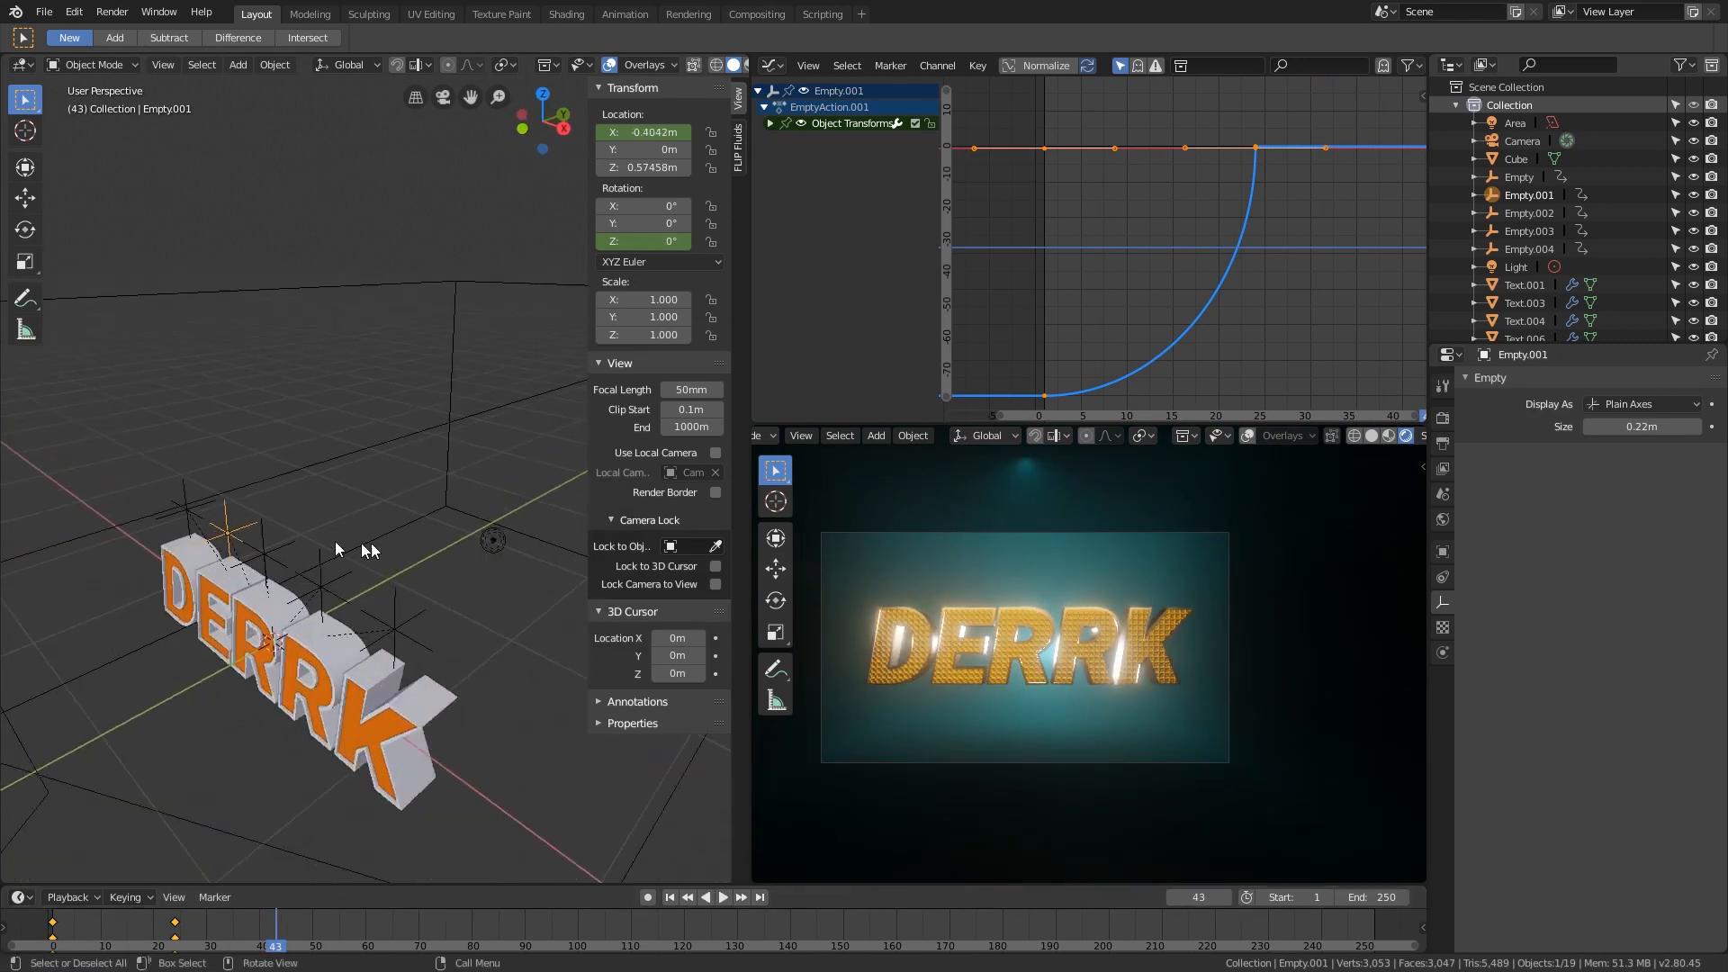
scroll(459, 539, "up", 1)
left_click(526, 531)
left_click(520, 533)
scroll(504, 541, "down", 1)
middle_click_drag(482, 553, 477, 537, "shift")
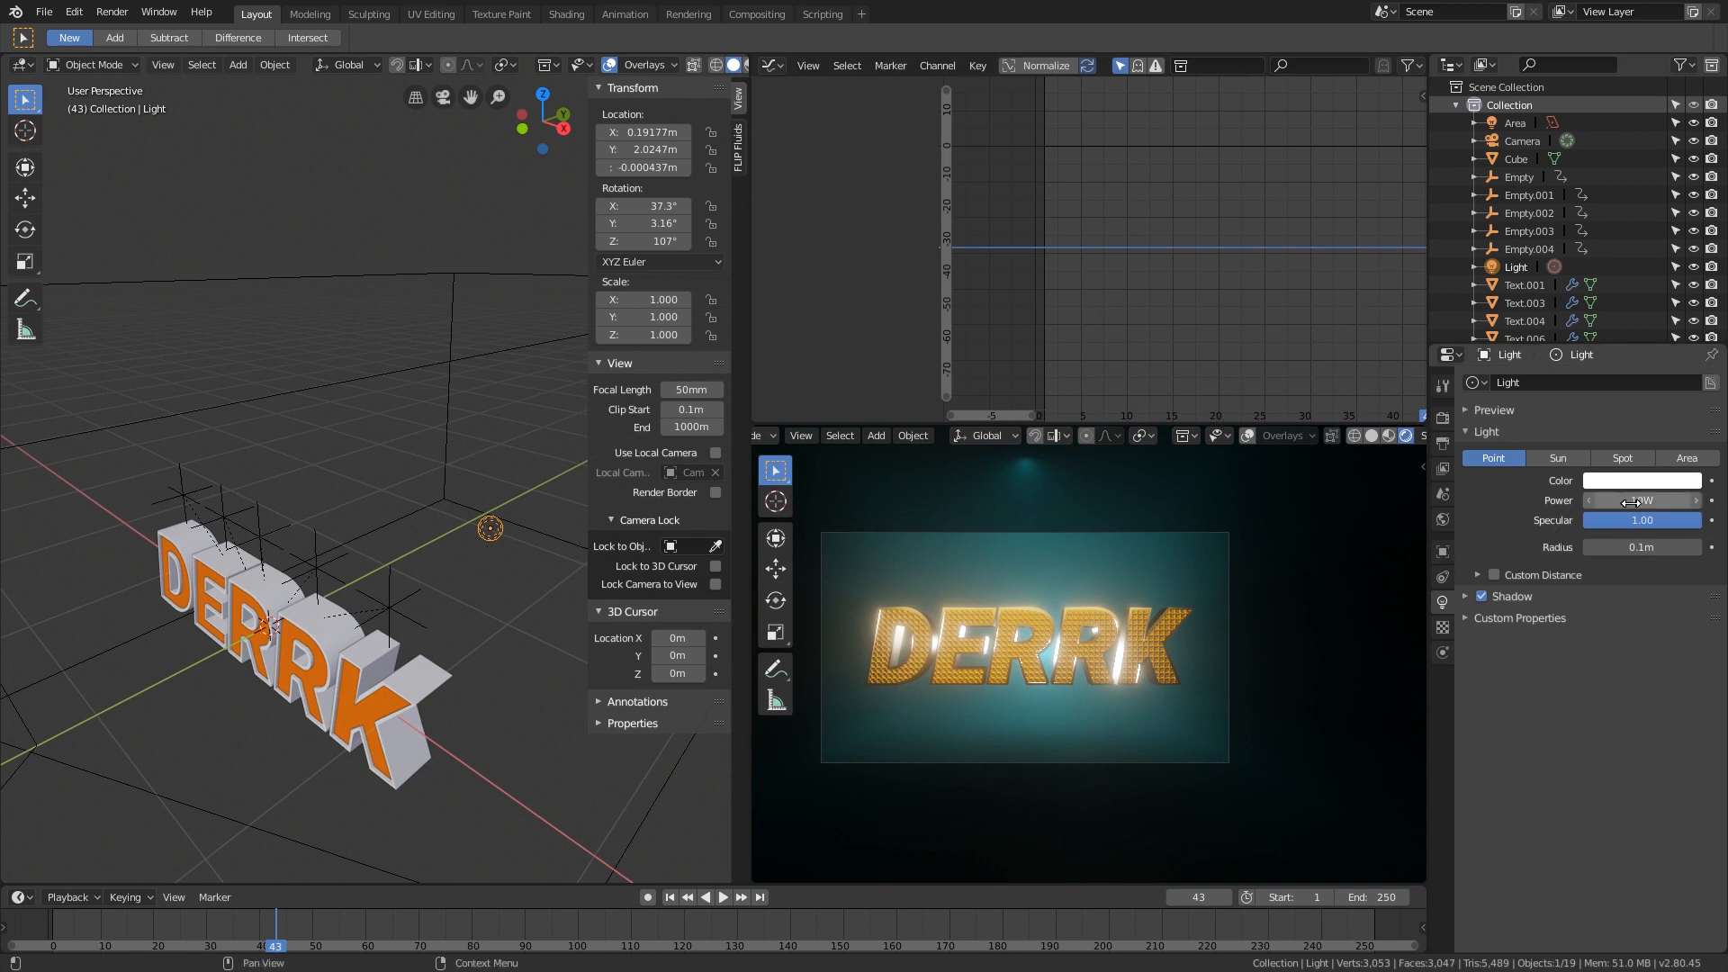
mouse_move(1630, 500)
left_mouse_down()
mouse_move(1588, 500)
mouse_move(1642, 500)
left_mouse_up()
key("Escape")
Step: Set the power of the area light in front of the title to 0 W
scroll(846, 482, "down", 2)
scroll(408, 490, "down", 2)
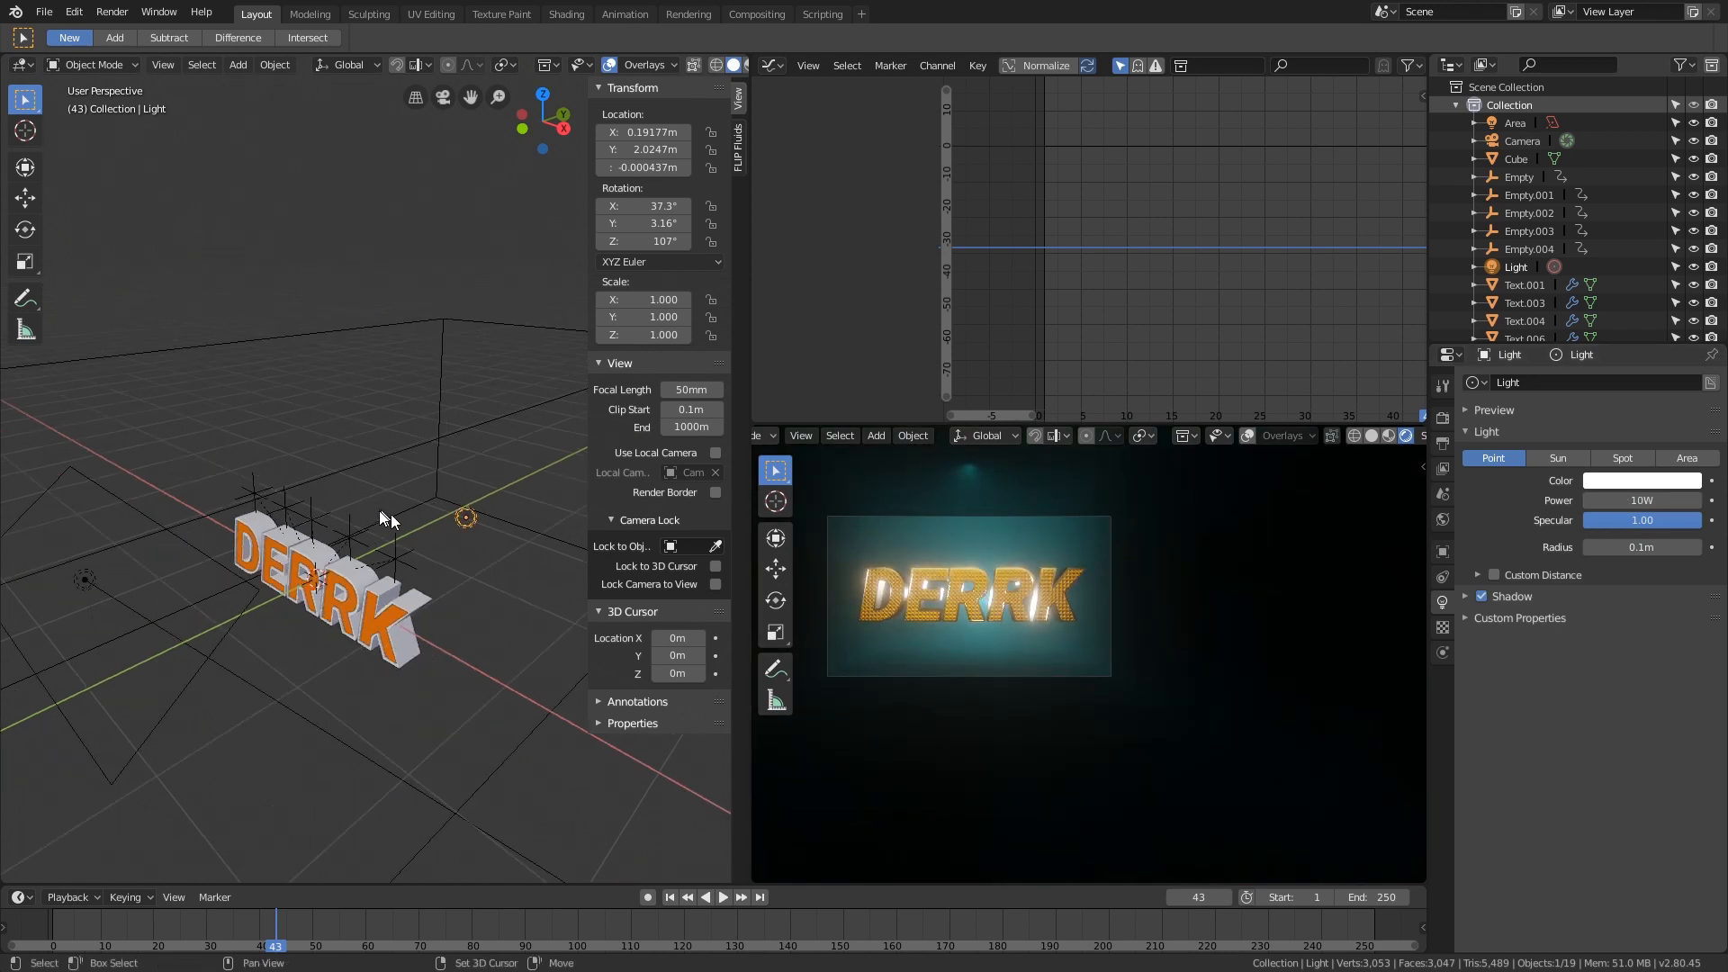
scroll(387, 516, "down", 1)
middle_click_drag(302, 513, 429, 510, "shift")
left_click(345, 570)
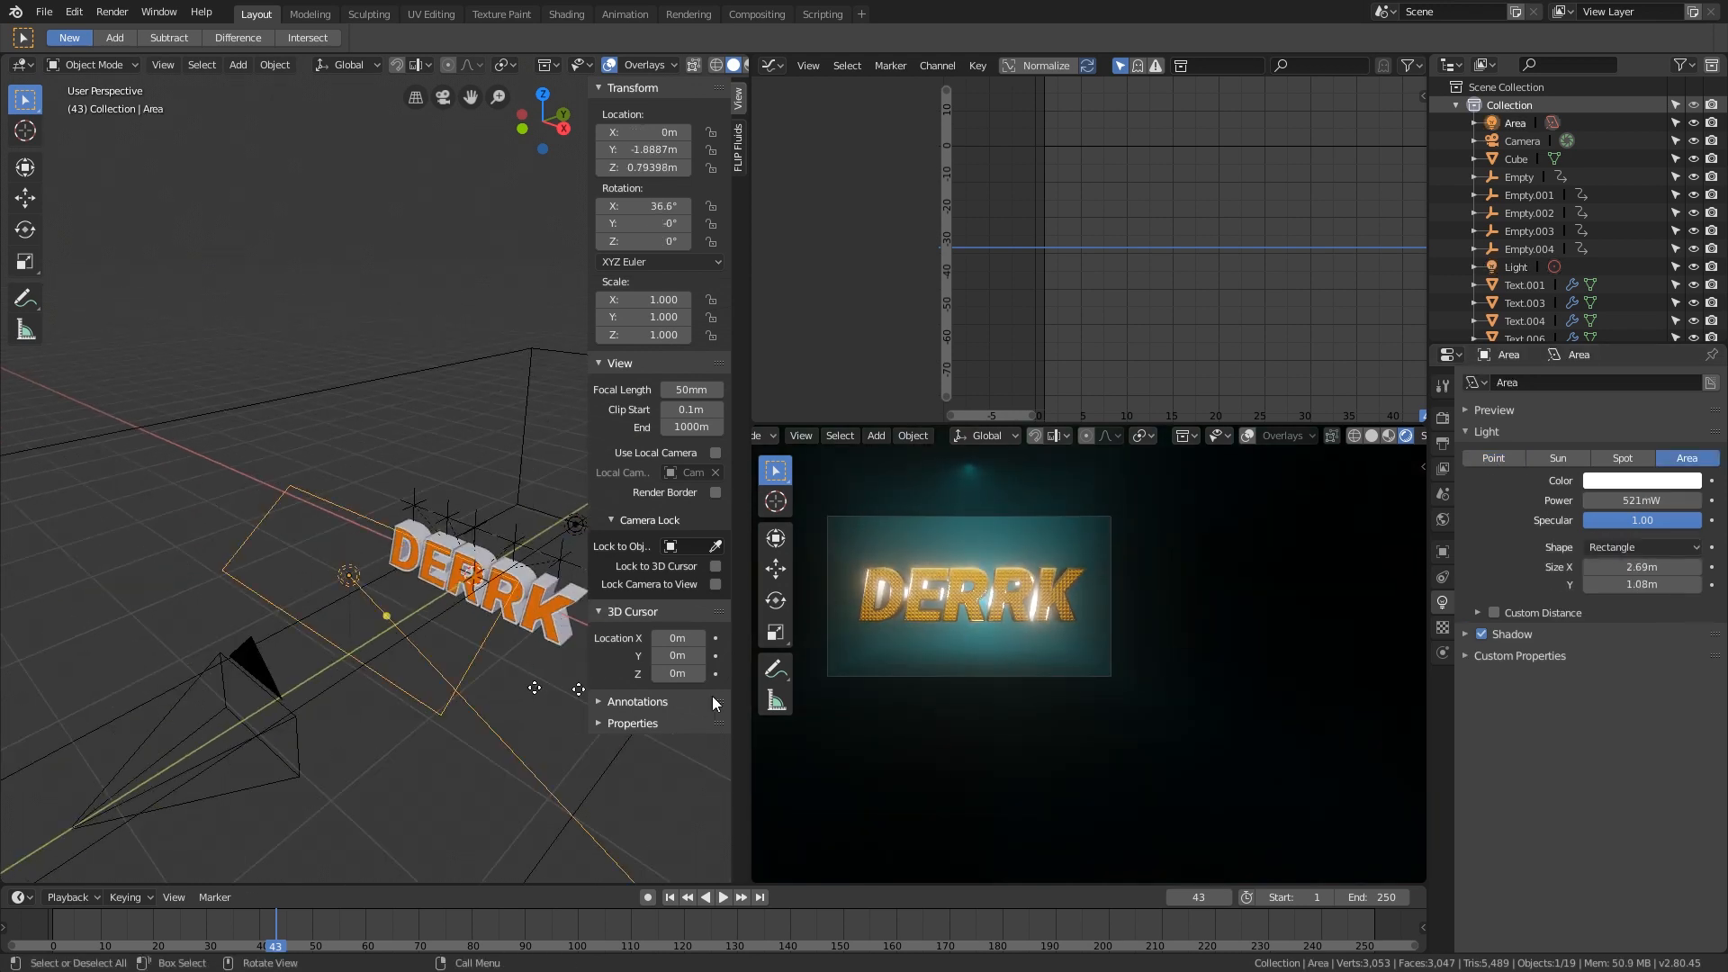
mouse_move(1642, 500)
left_mouse_down()
mouse_move(1660, 500)
mouse_move(1611, 500)
left_mouse_up()
Step: Set the power of the point light behind the title to 0 W and keyframe it at frame 1
middle_click_drag(500, 447, 537, 537)
left_click(536, 540)
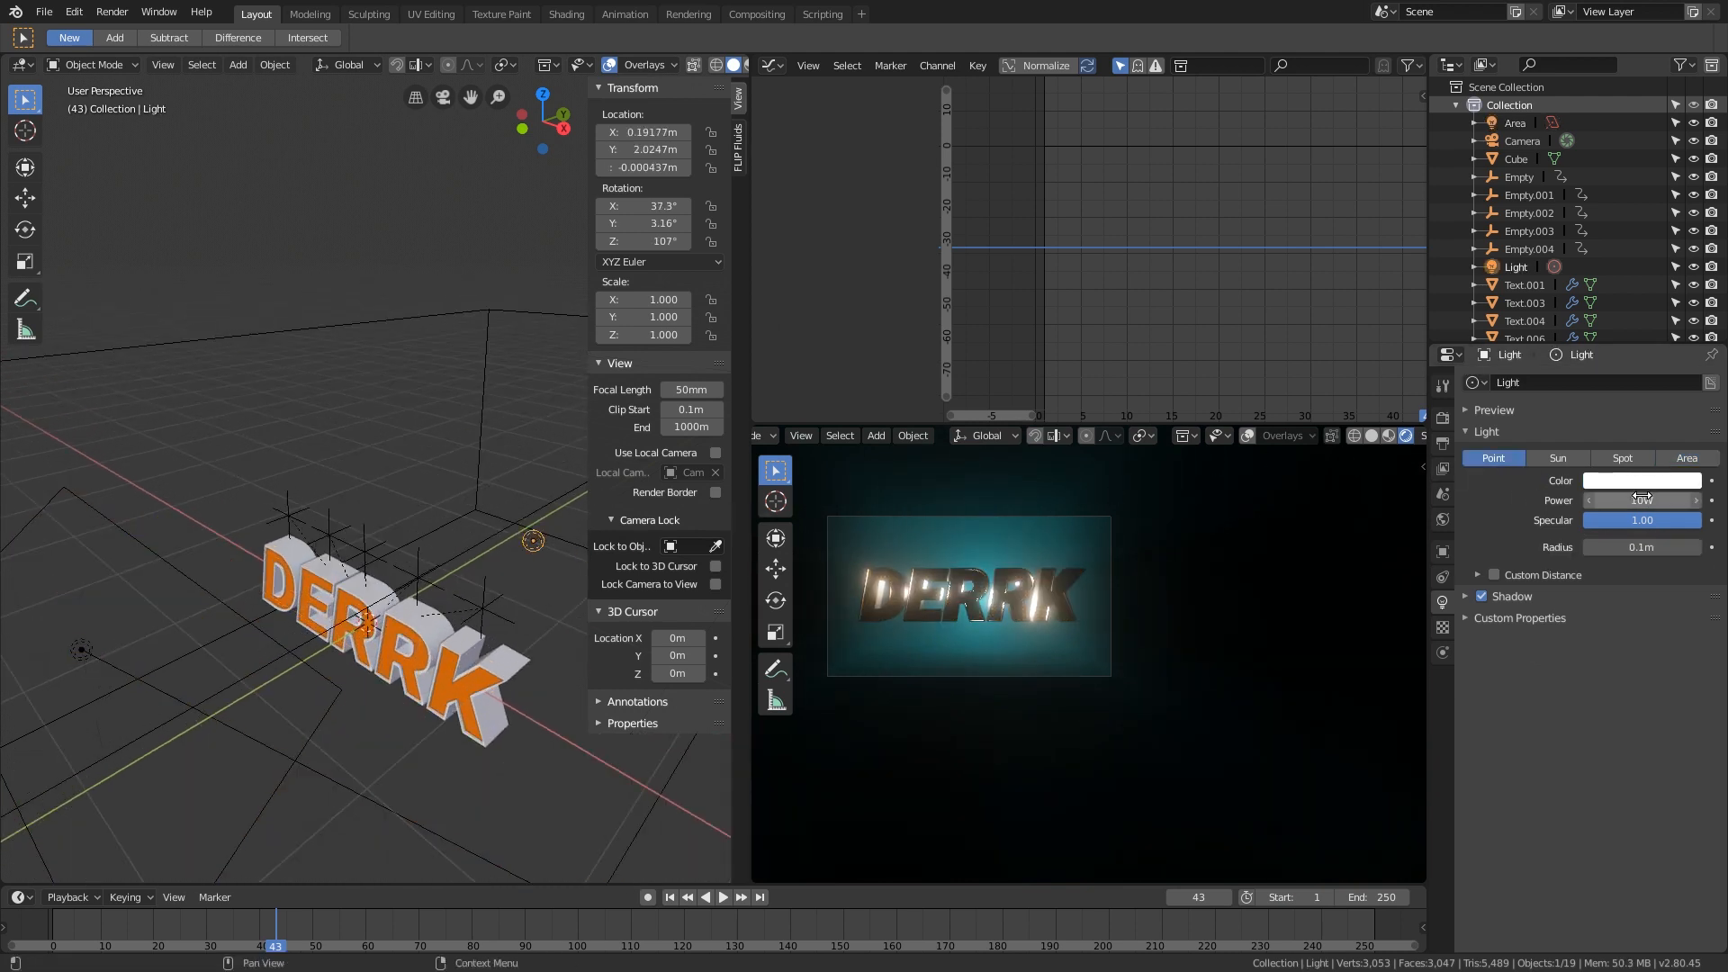
left_click_drag(1641, 500, 1606, 501)
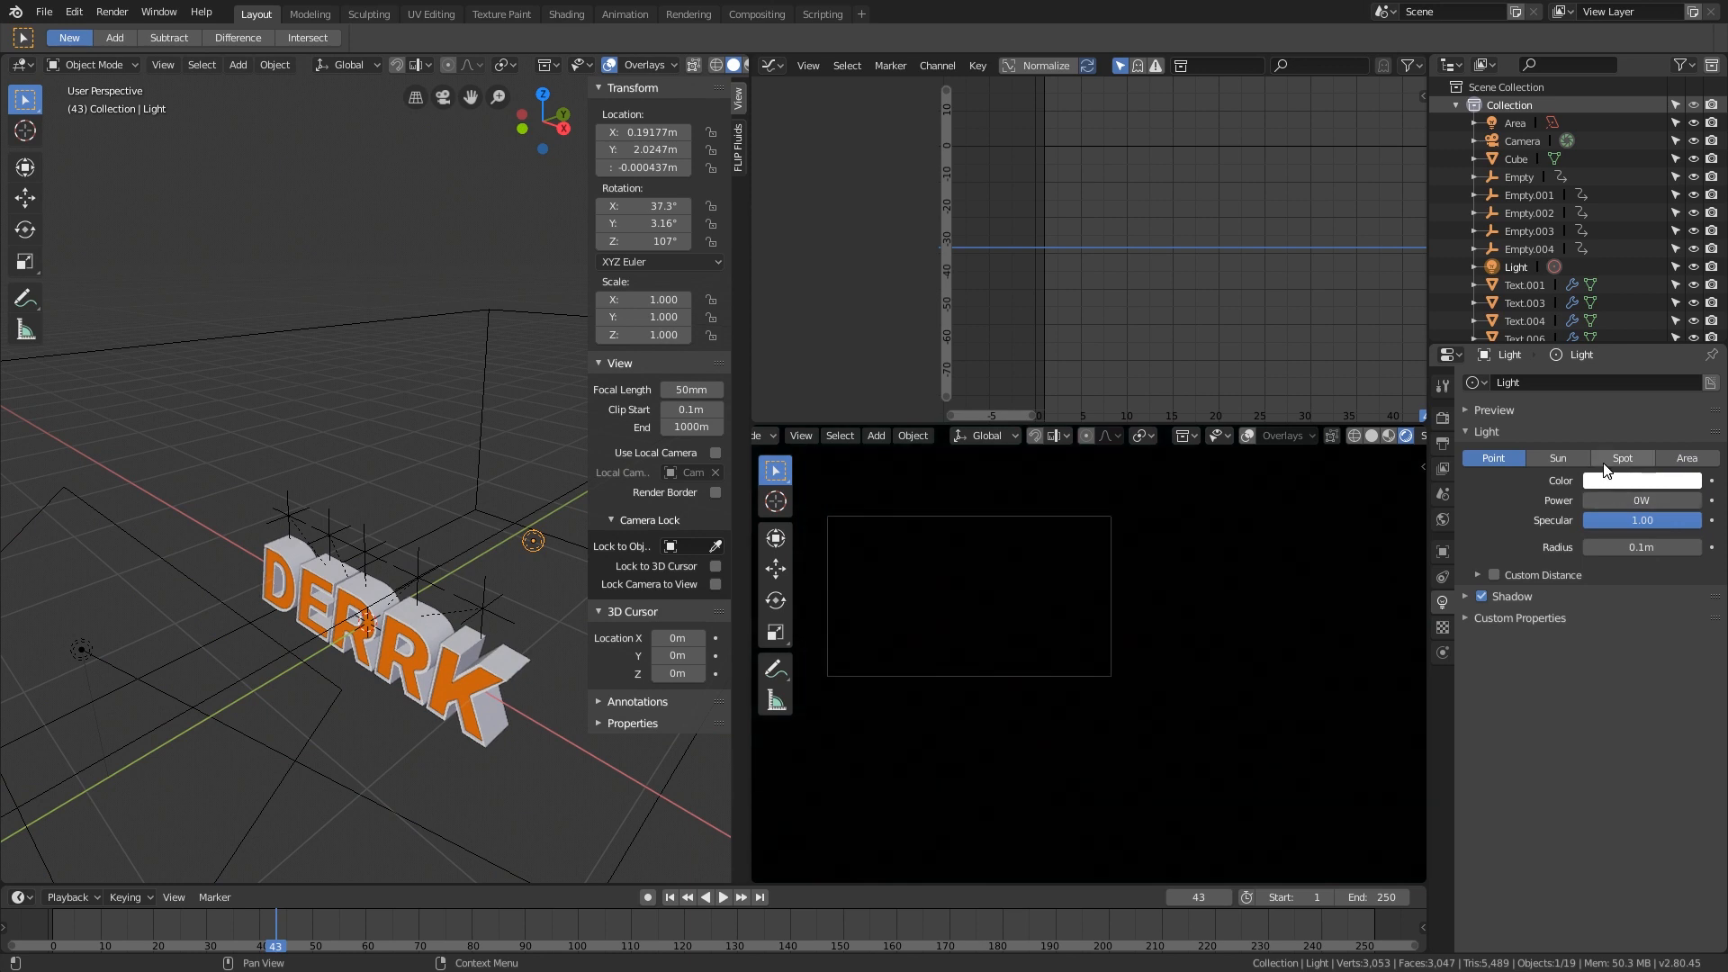
left_click(45, 927)
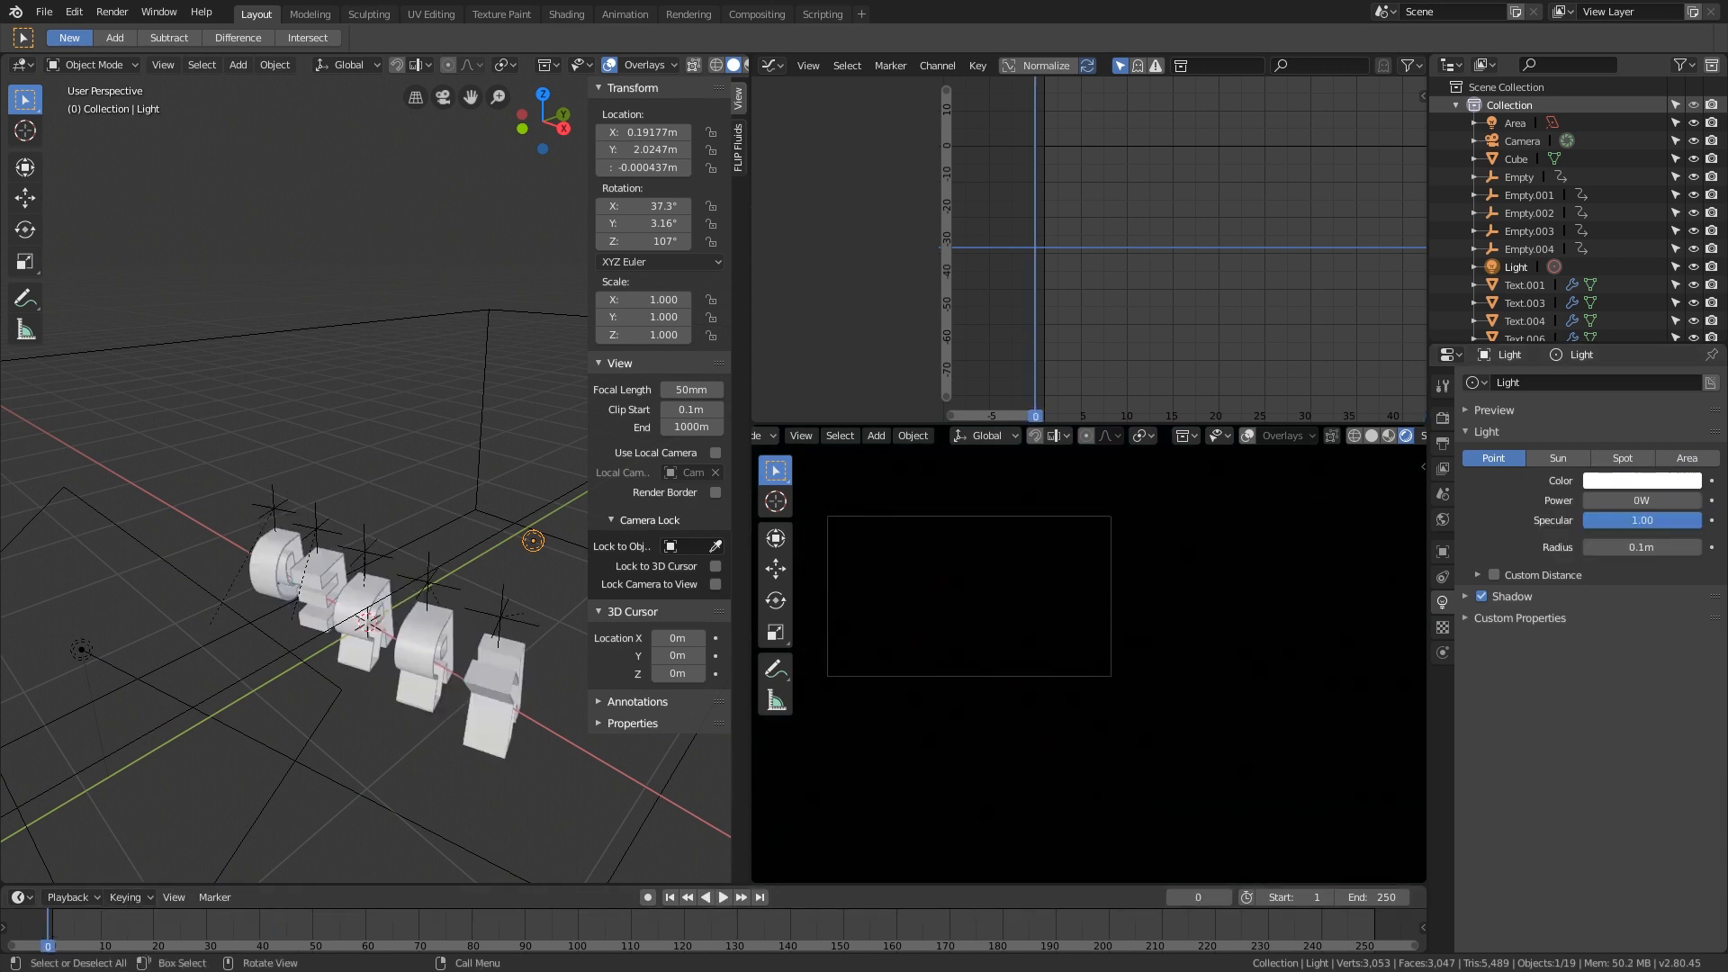
left_click(54, 921)
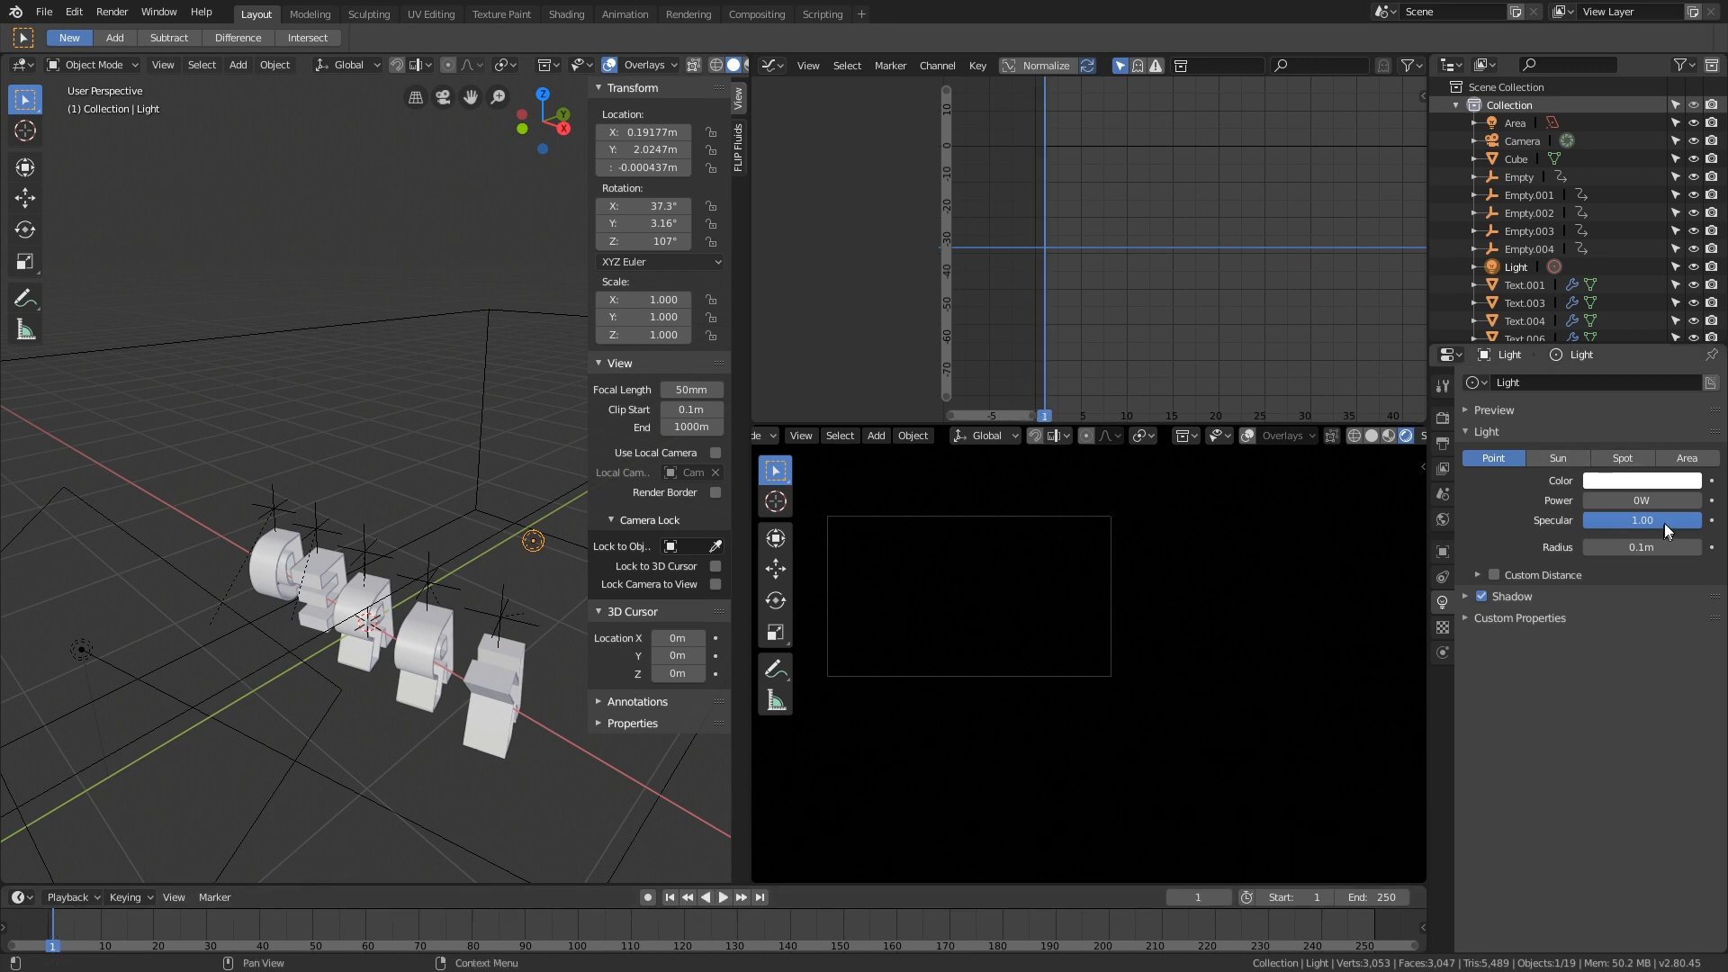
left_click(1712, 500)
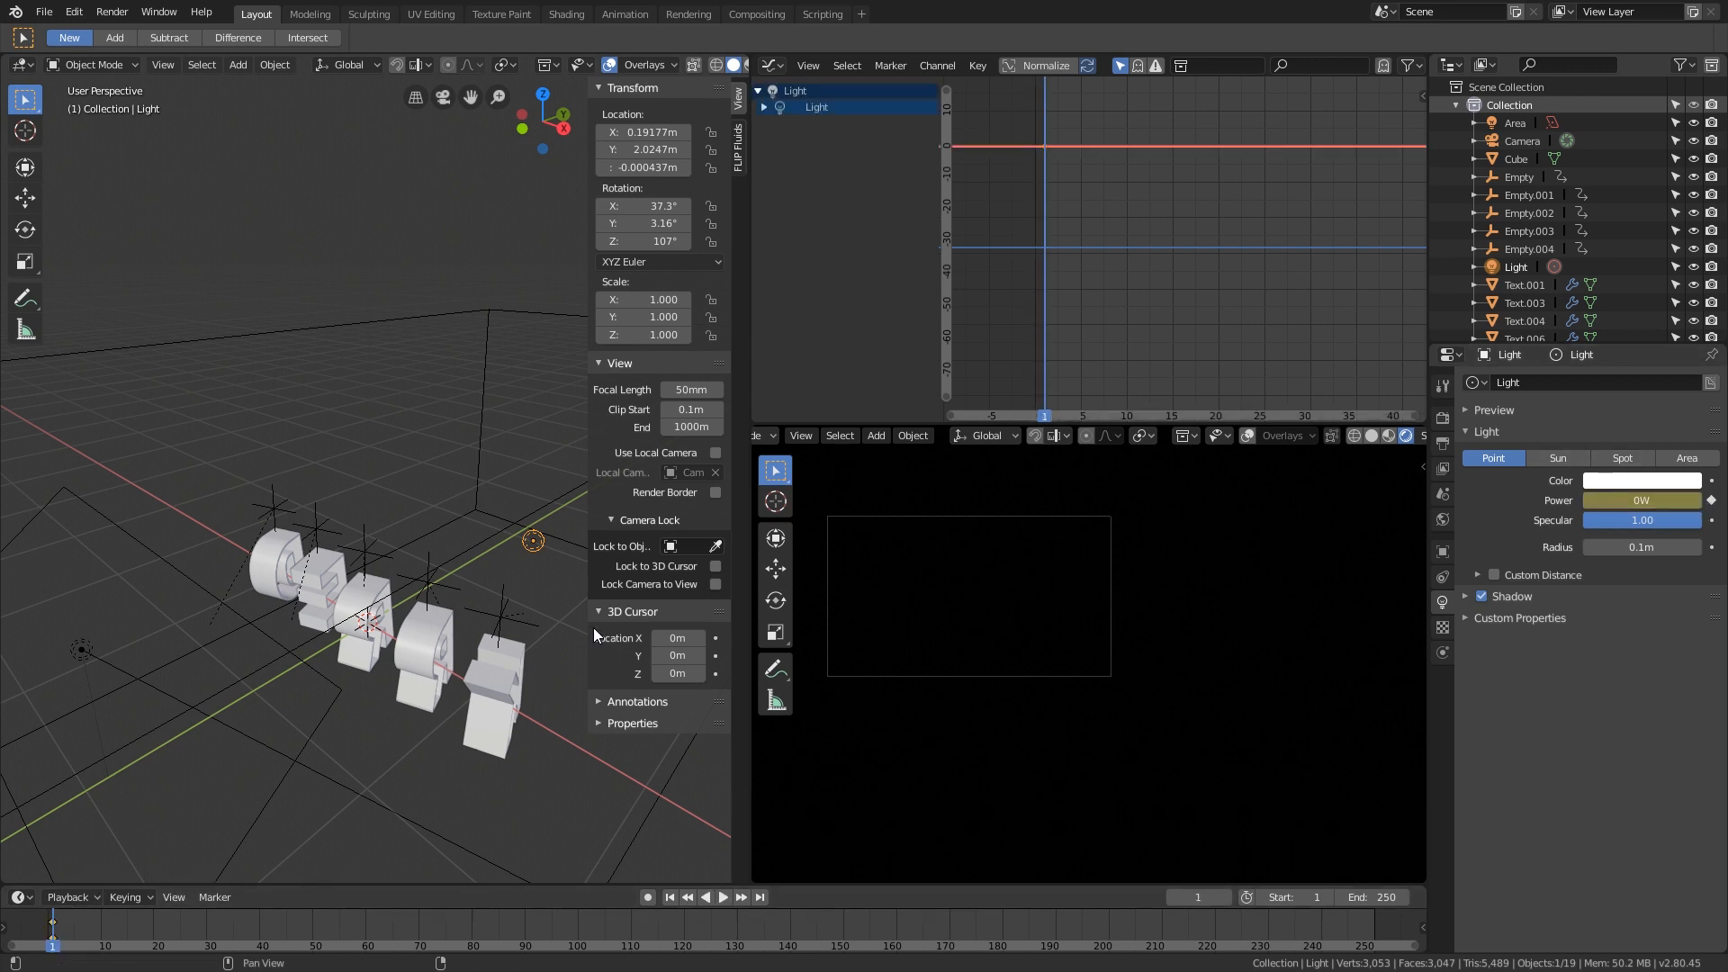
Step: At frame 24, set the point light's power to 6 W and insert a keyframe for it
left_click_drag(47, 939, 176, 939)
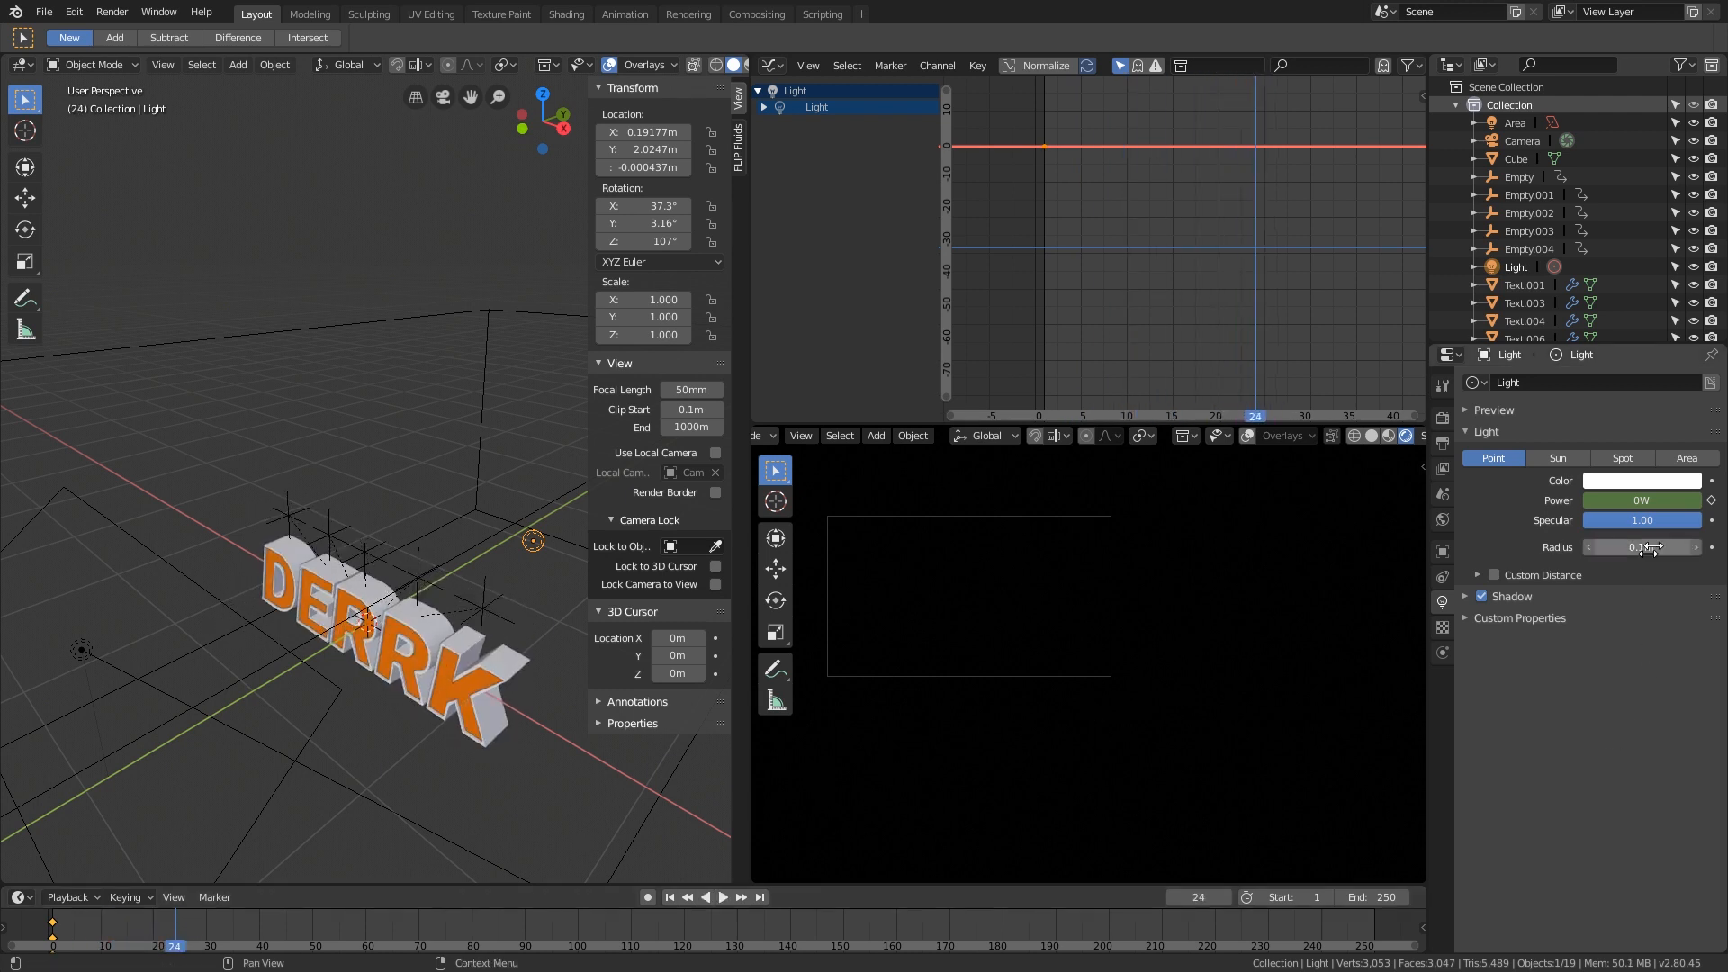
left_click_drag(1642, 500, 1683, 500)
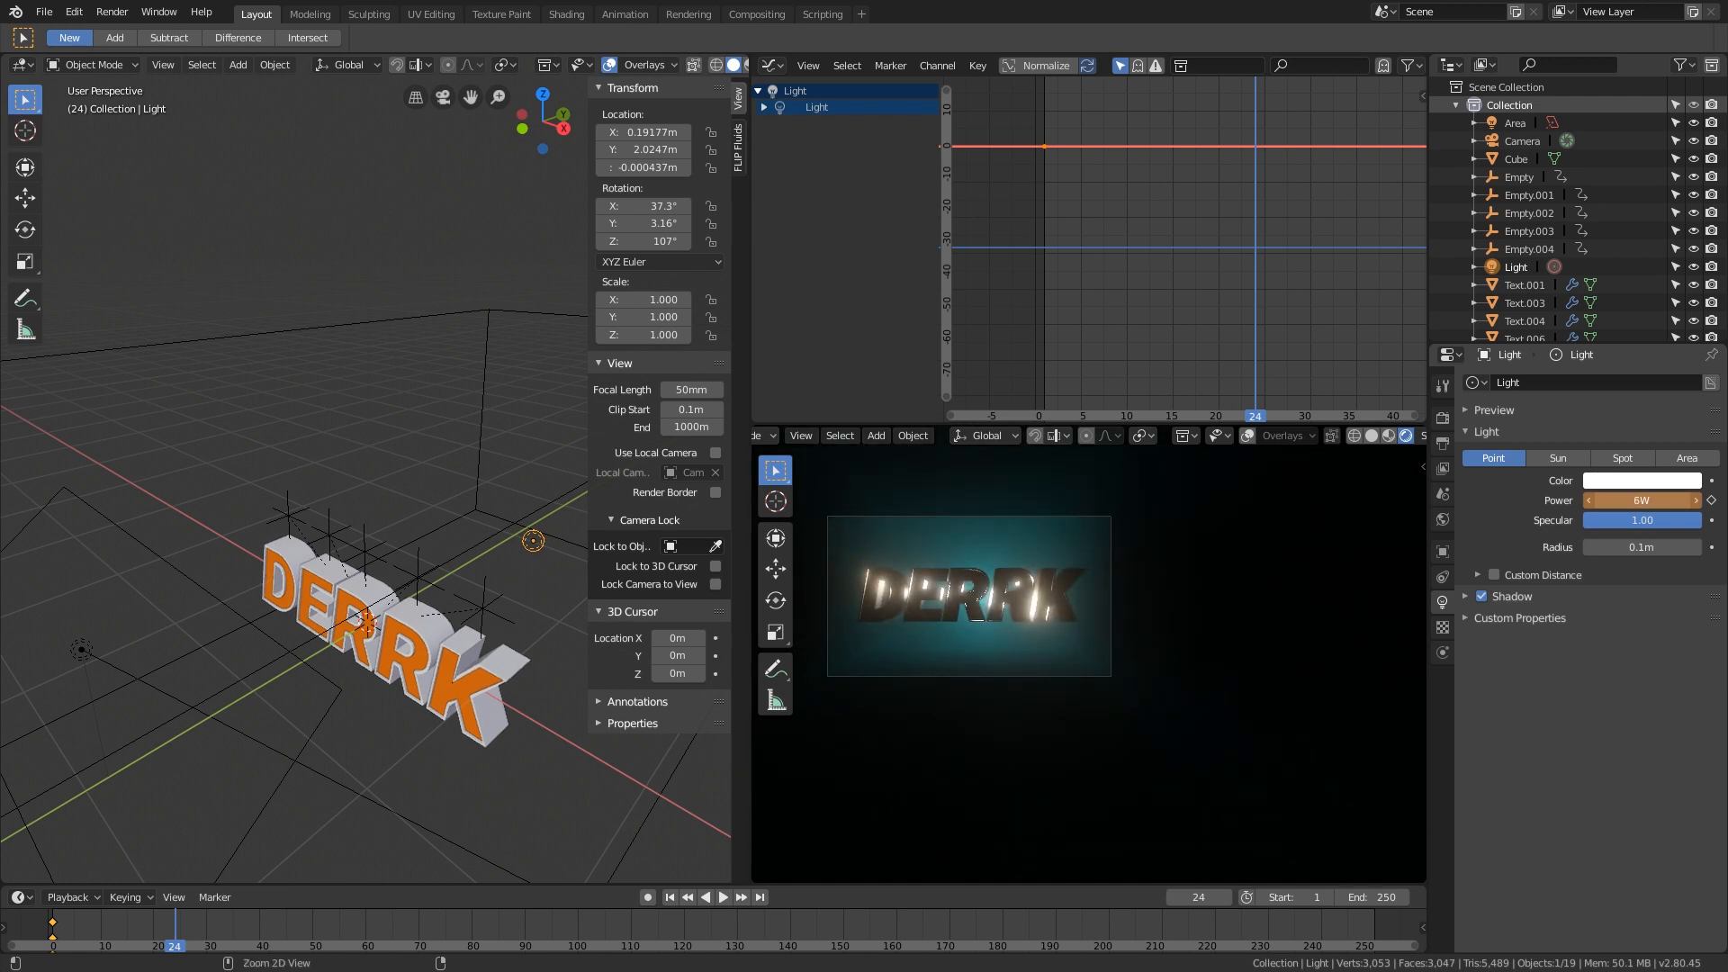
right_click(1630, 500)
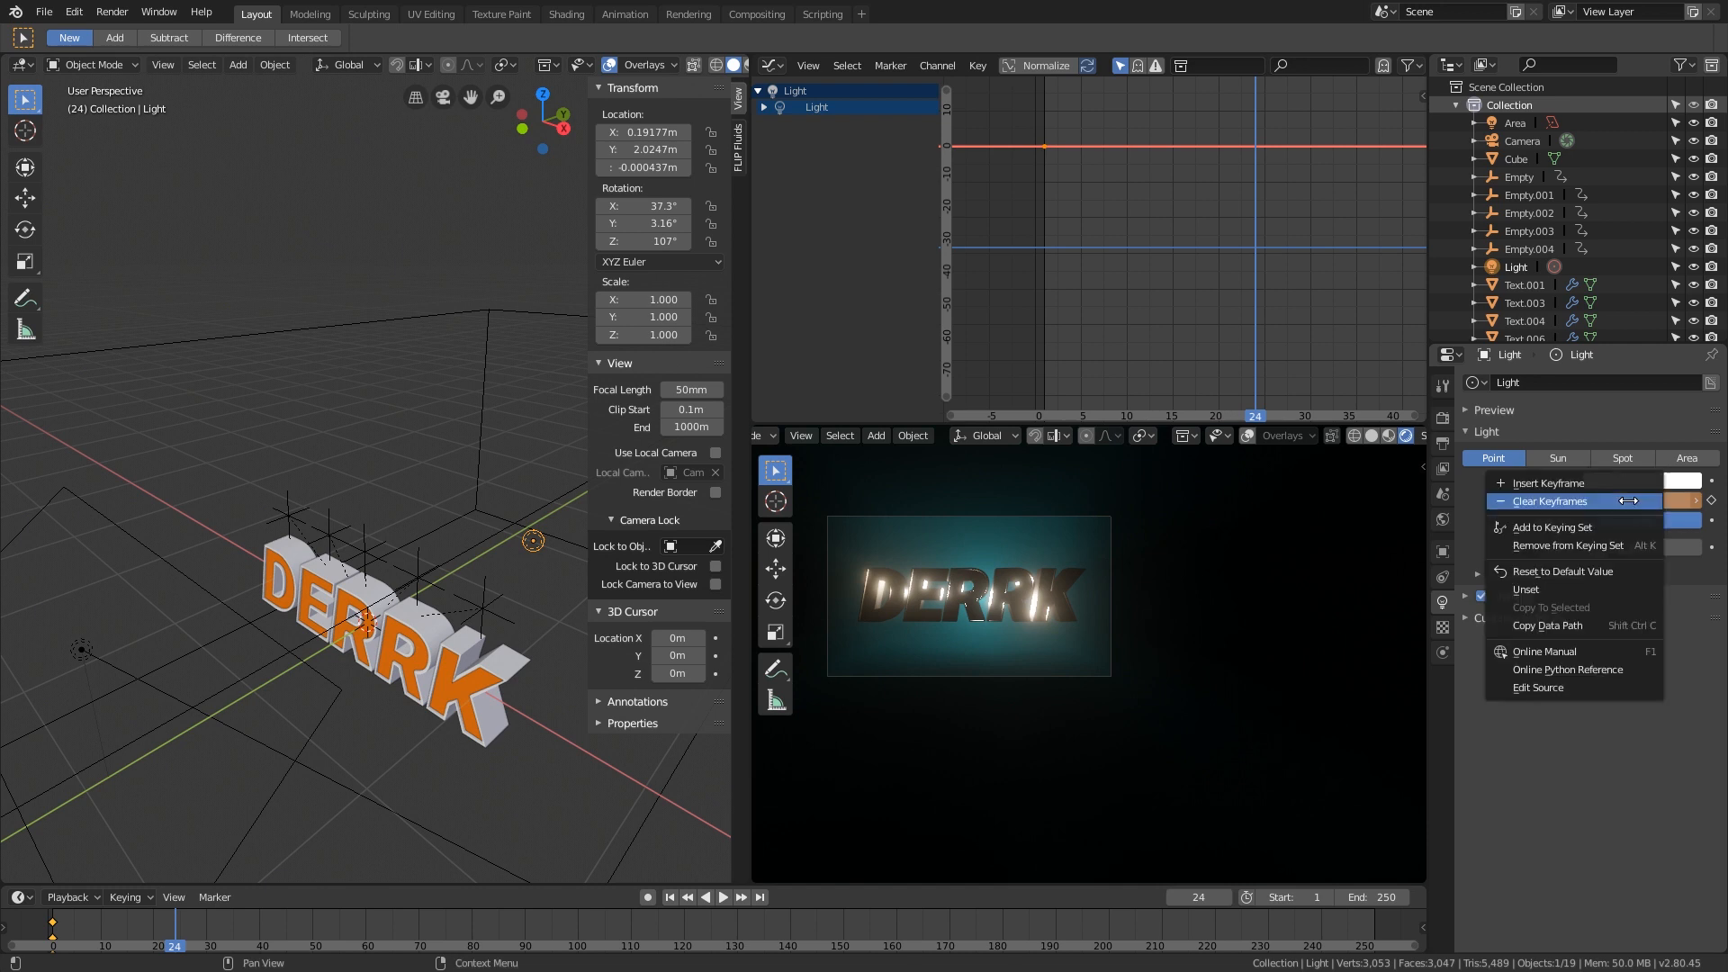
left_click(1712, 501)
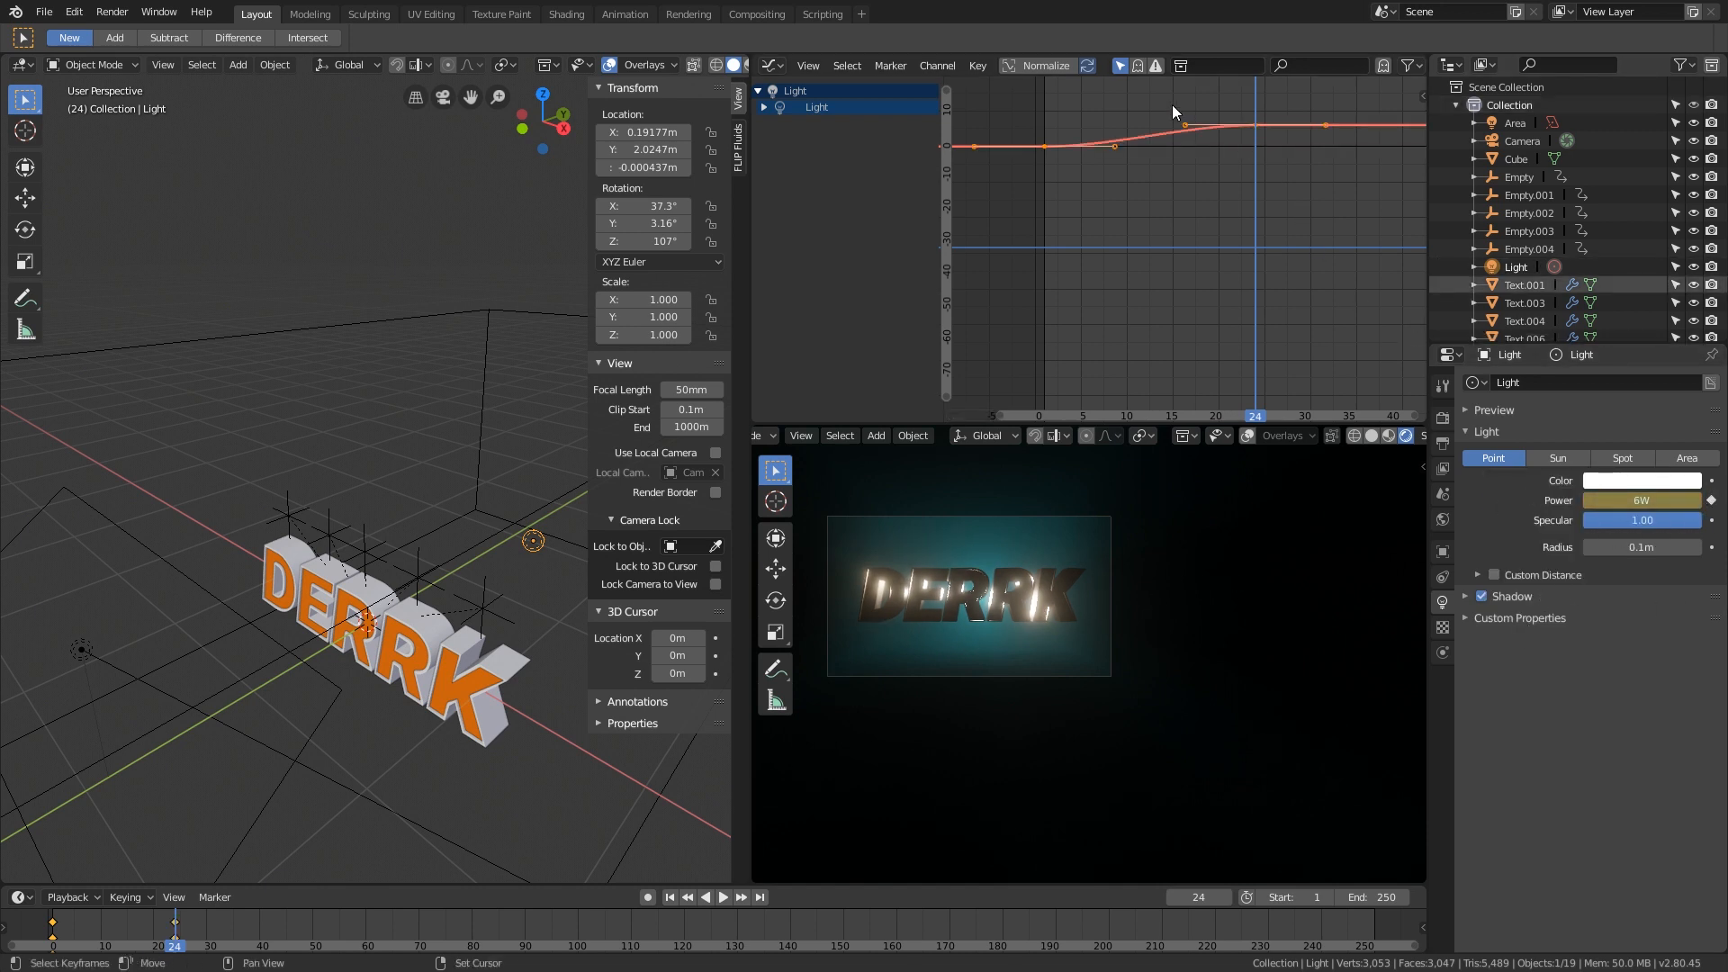
Step: Change the interpolation of the point light's power keyframes to the same steep easing curve as the empties' rotation
key("Home")
right_click_drag(1080, 340, 1358, 267)
key("t")
left_click(1205, 304)
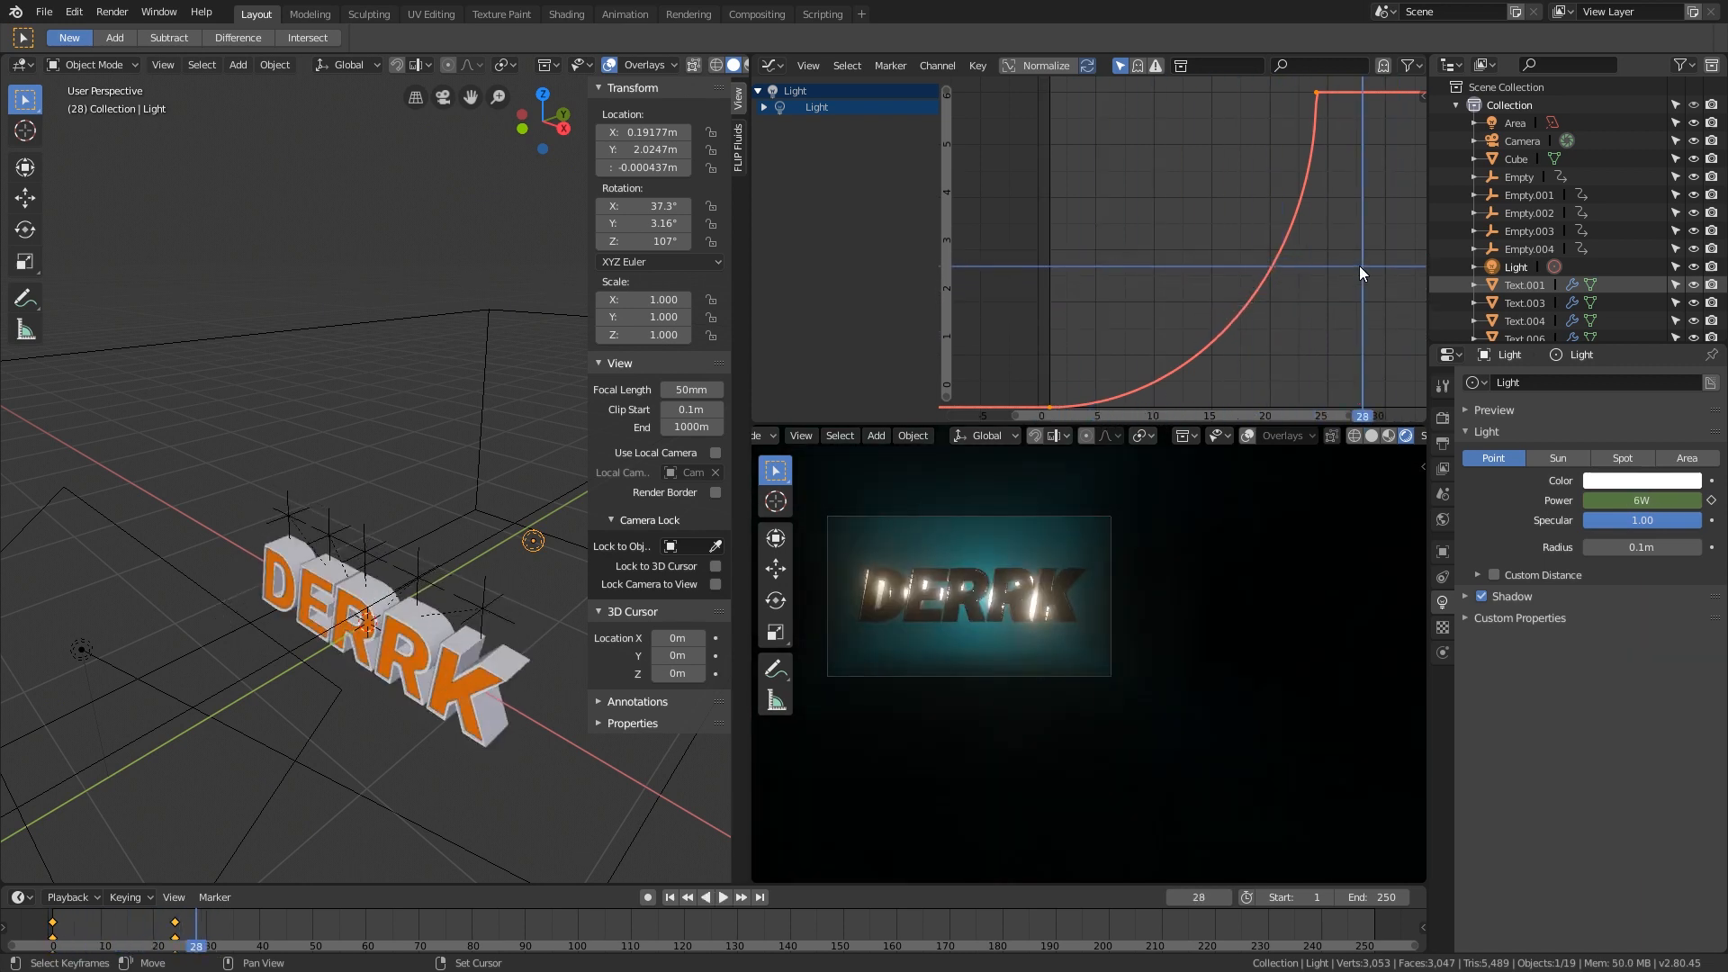
Step: Select the area light in front of the title and keyframe its 0 W power at frame 23
scroll(355, 478, "down", 1)
middle_click_drag(331, 561, 369, 543, "shift")
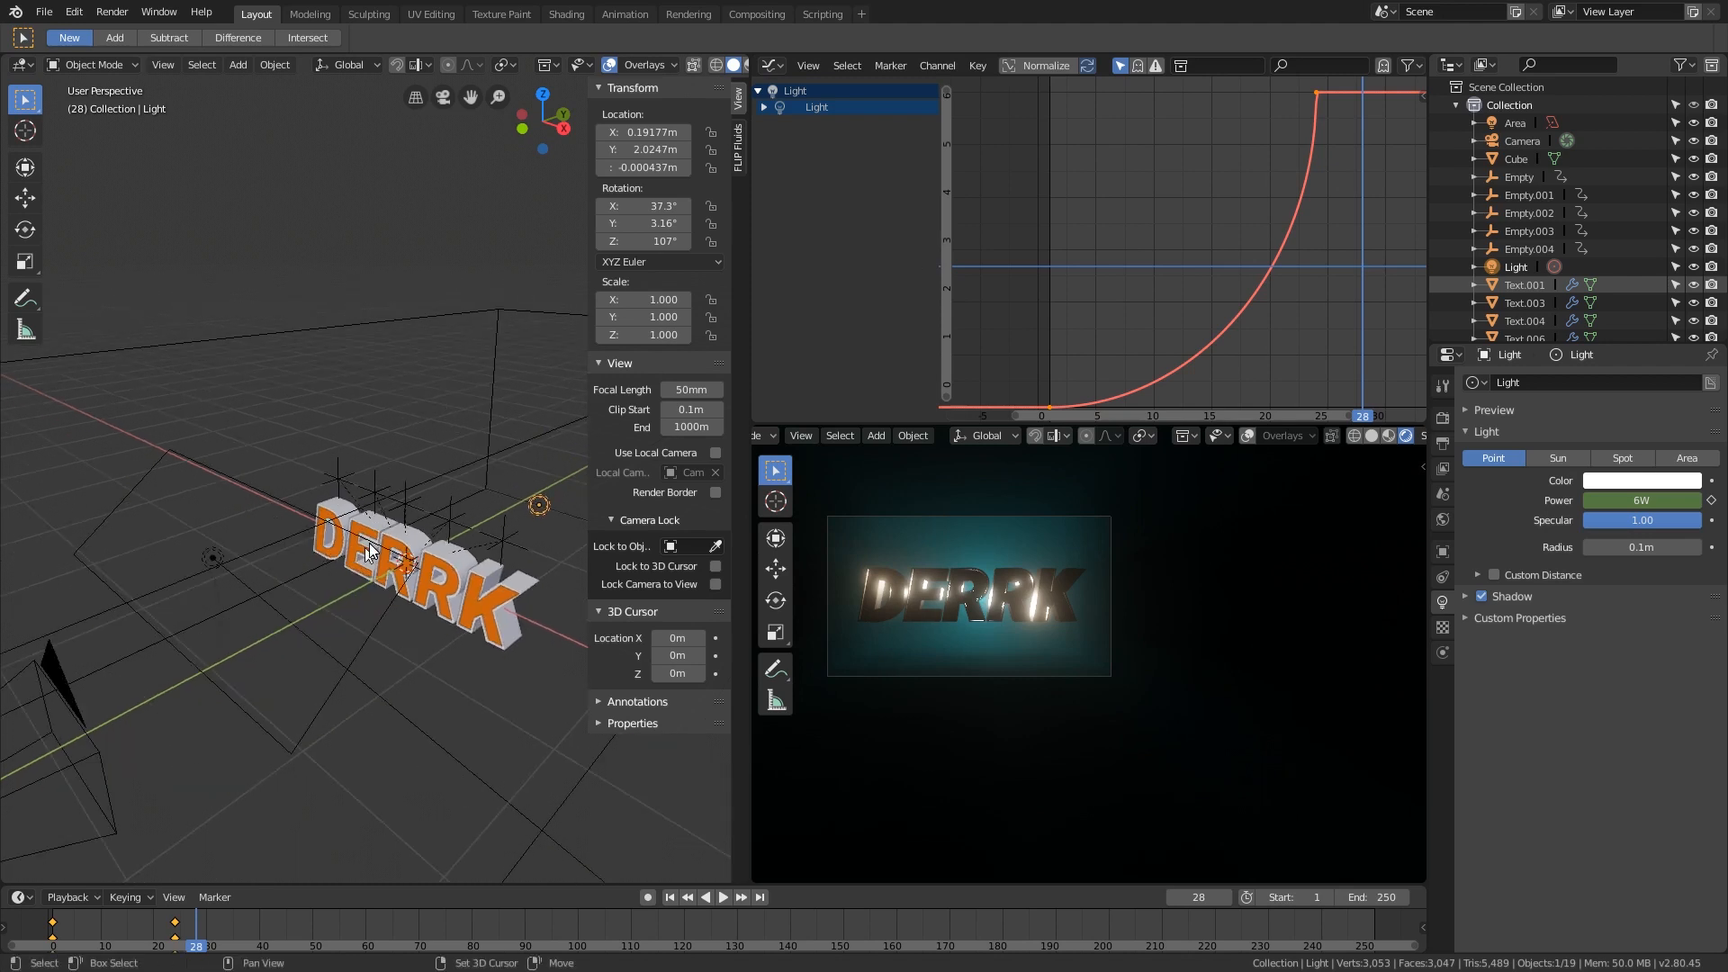
left_click(376, 638)
middle_click_drag(378, 650, 304, 619)
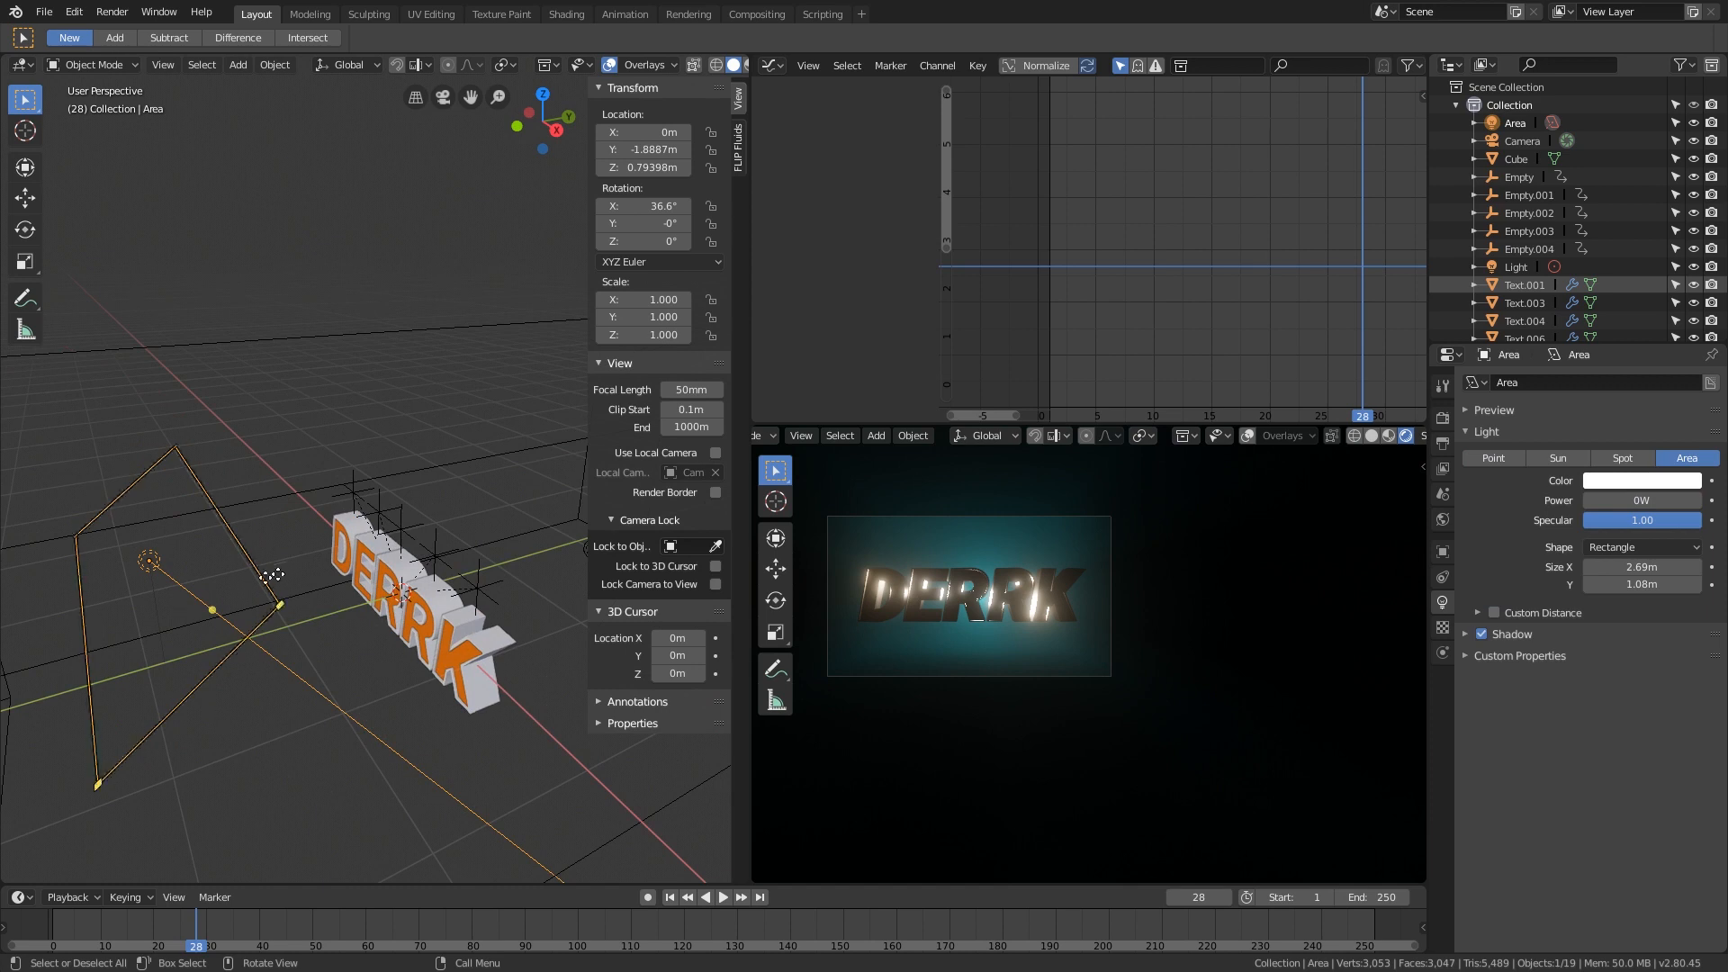
key("shift+Left")
key("space")
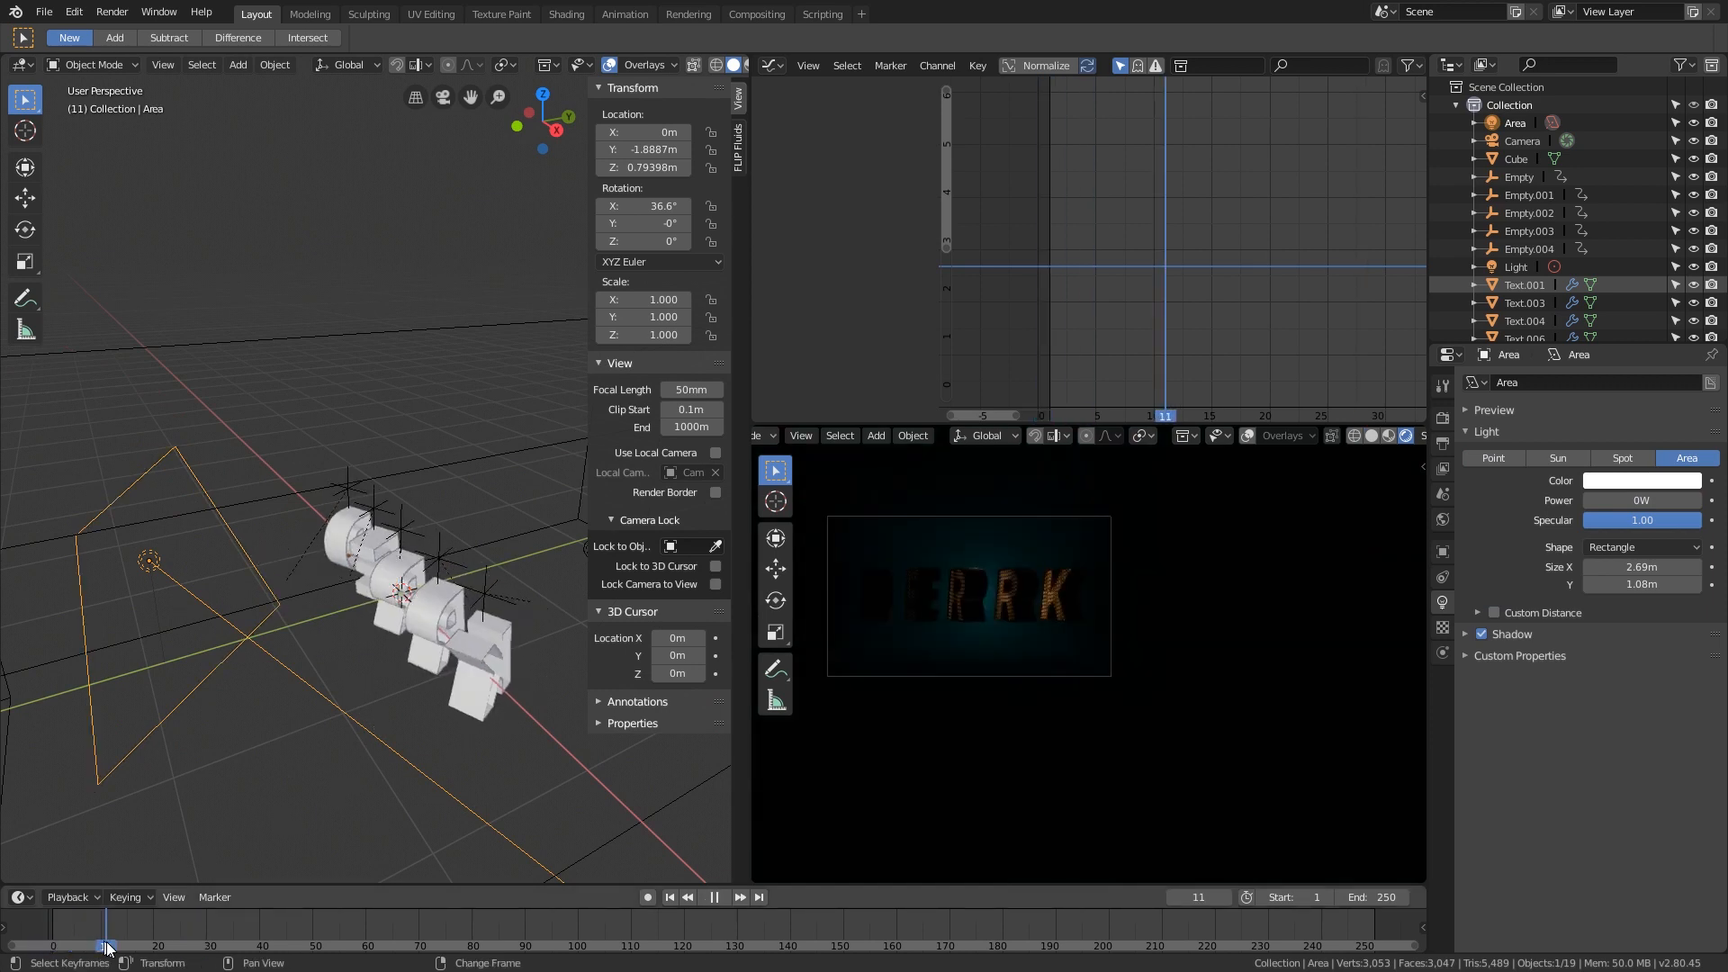
right_click_drag(106, 942, 179, 944)
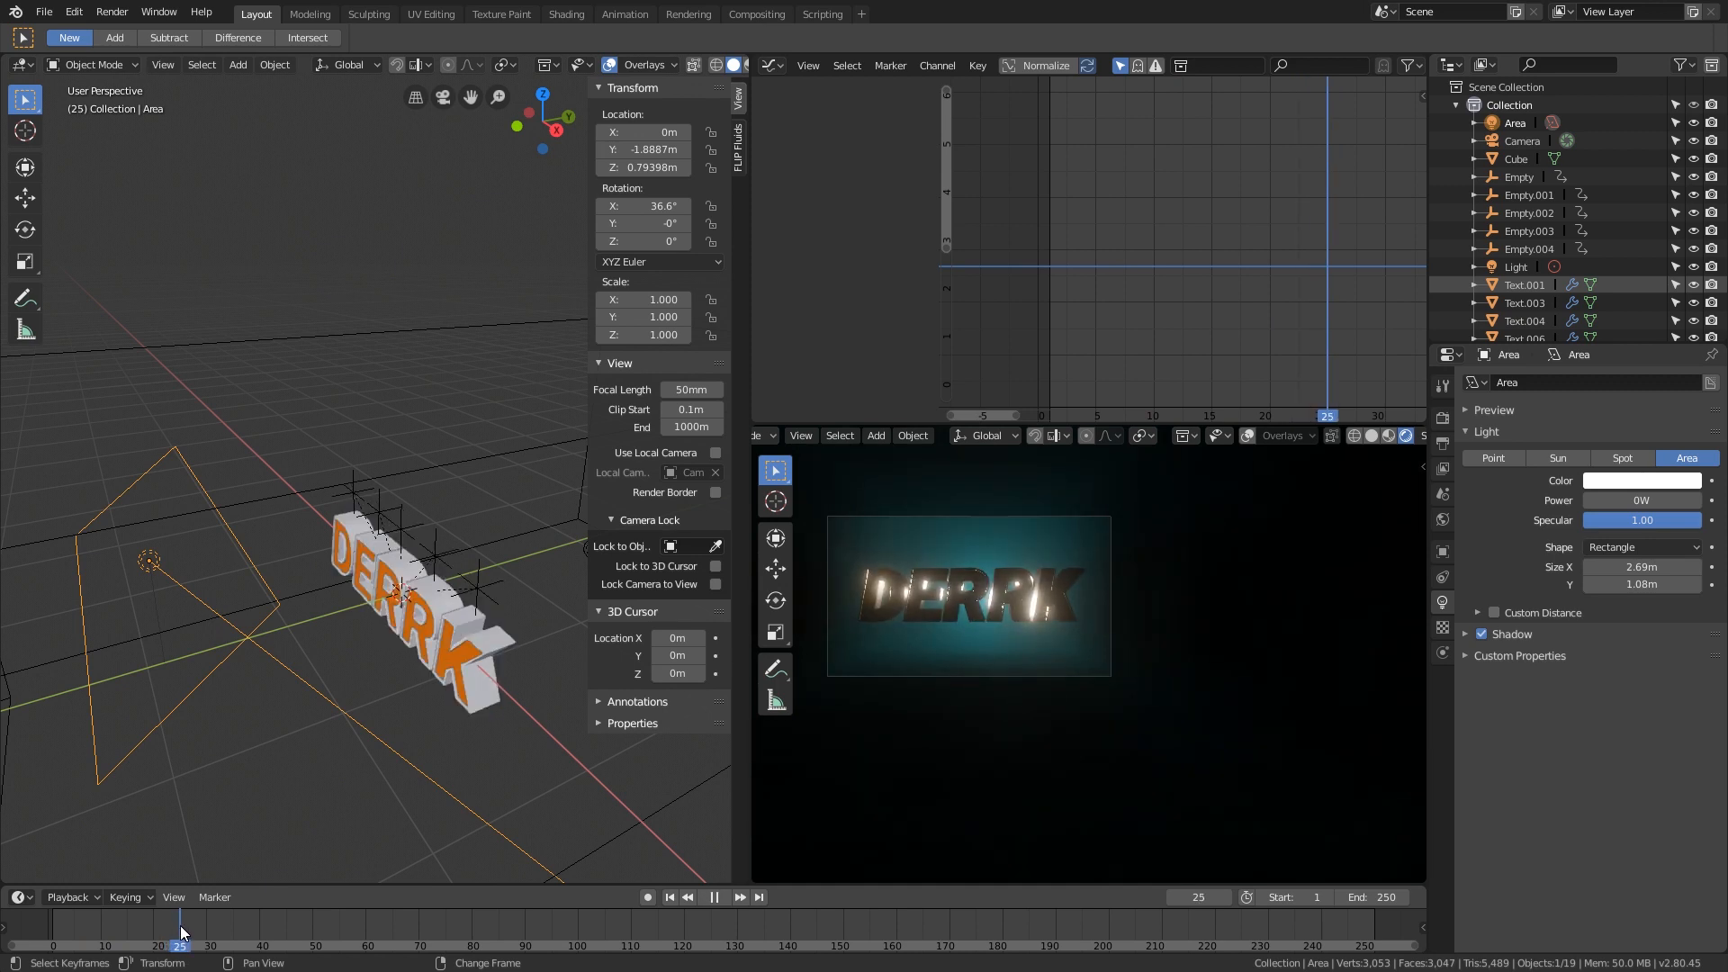
right_click_drag(179, 934, 180, 936)
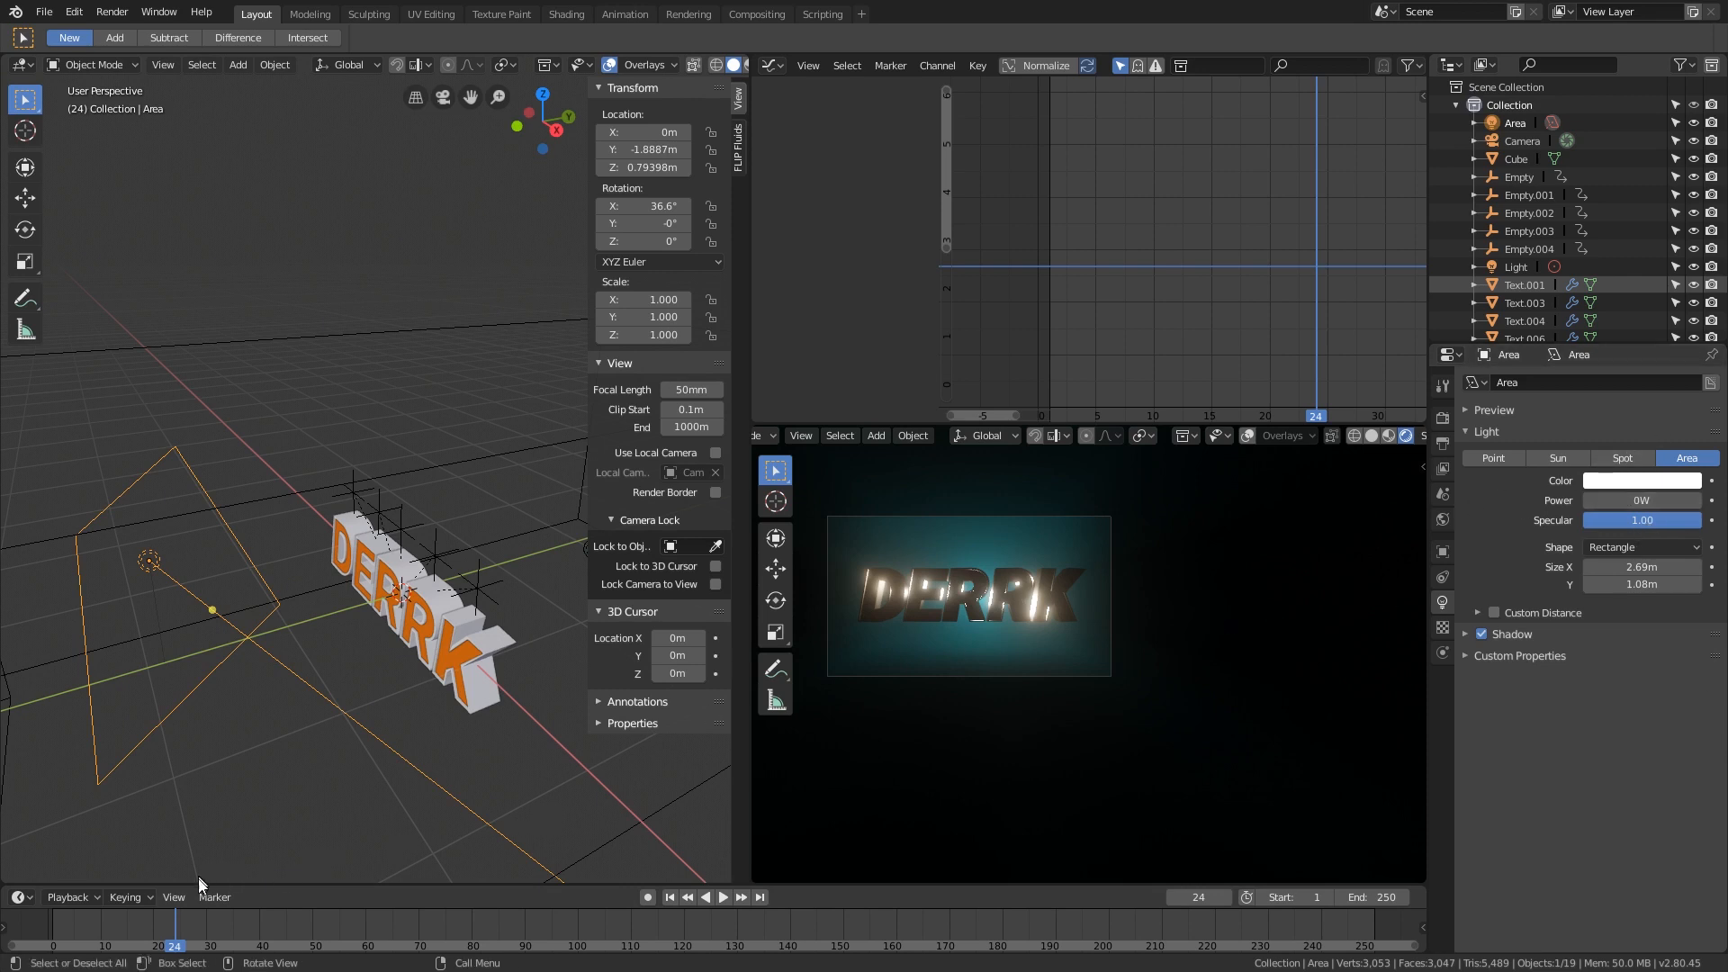
right_click_drag(175, 940, 169, 941)
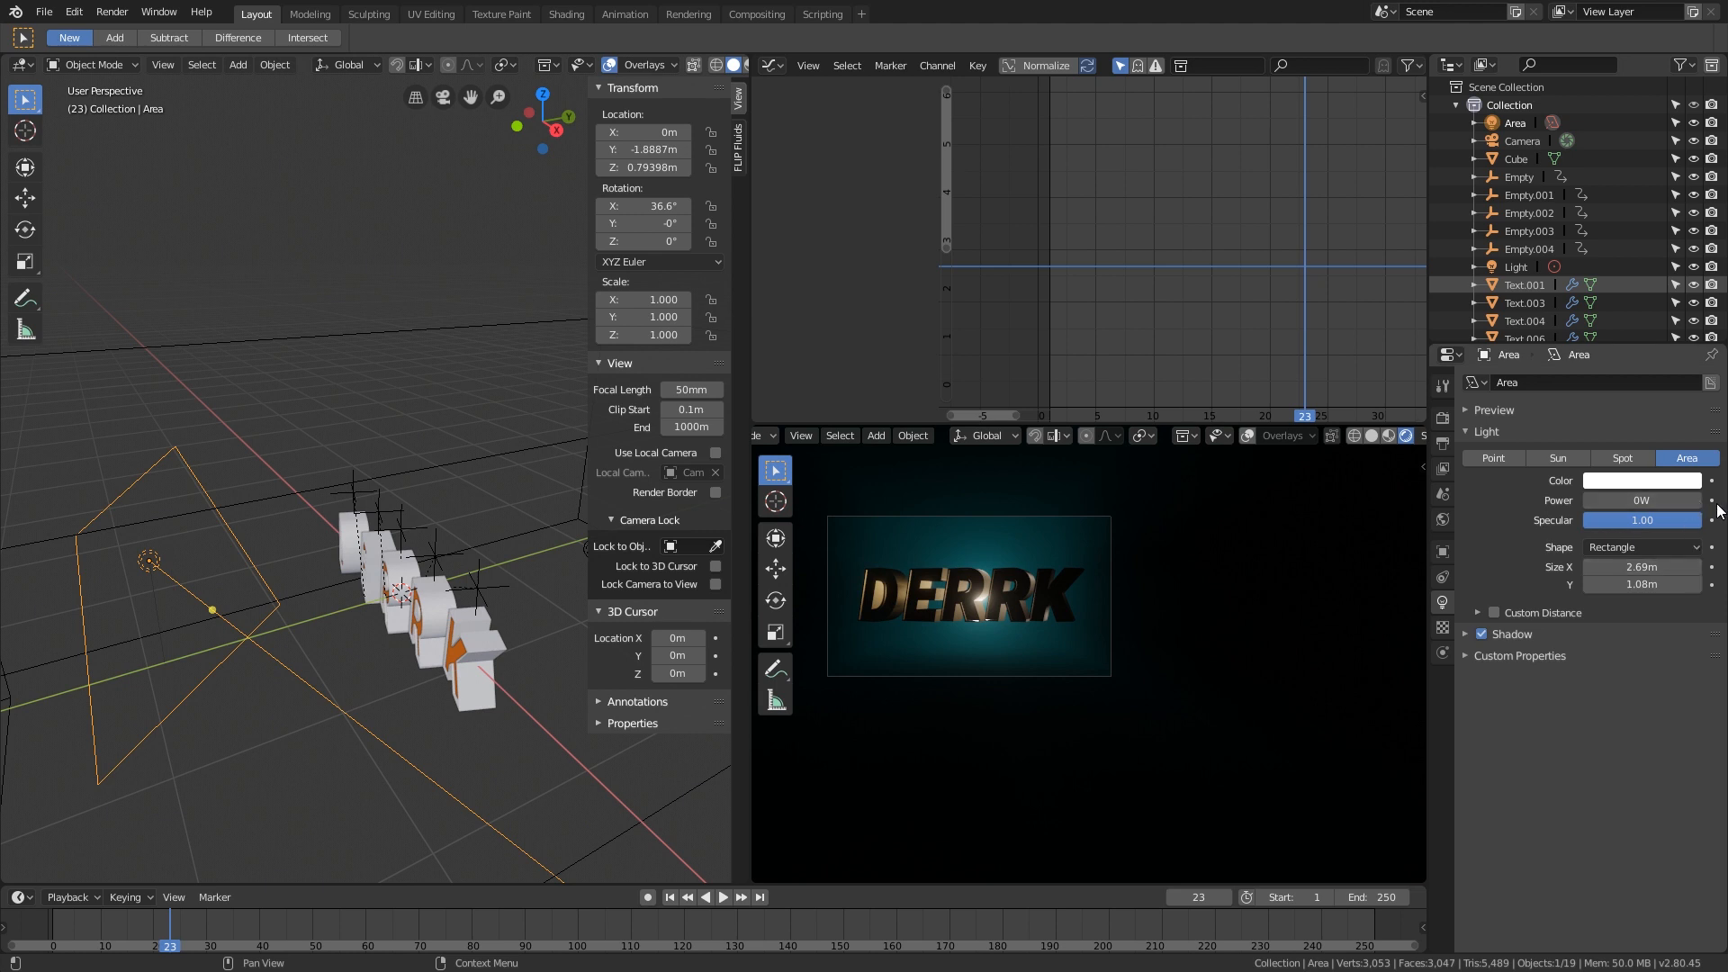
left_click(1711, 501)
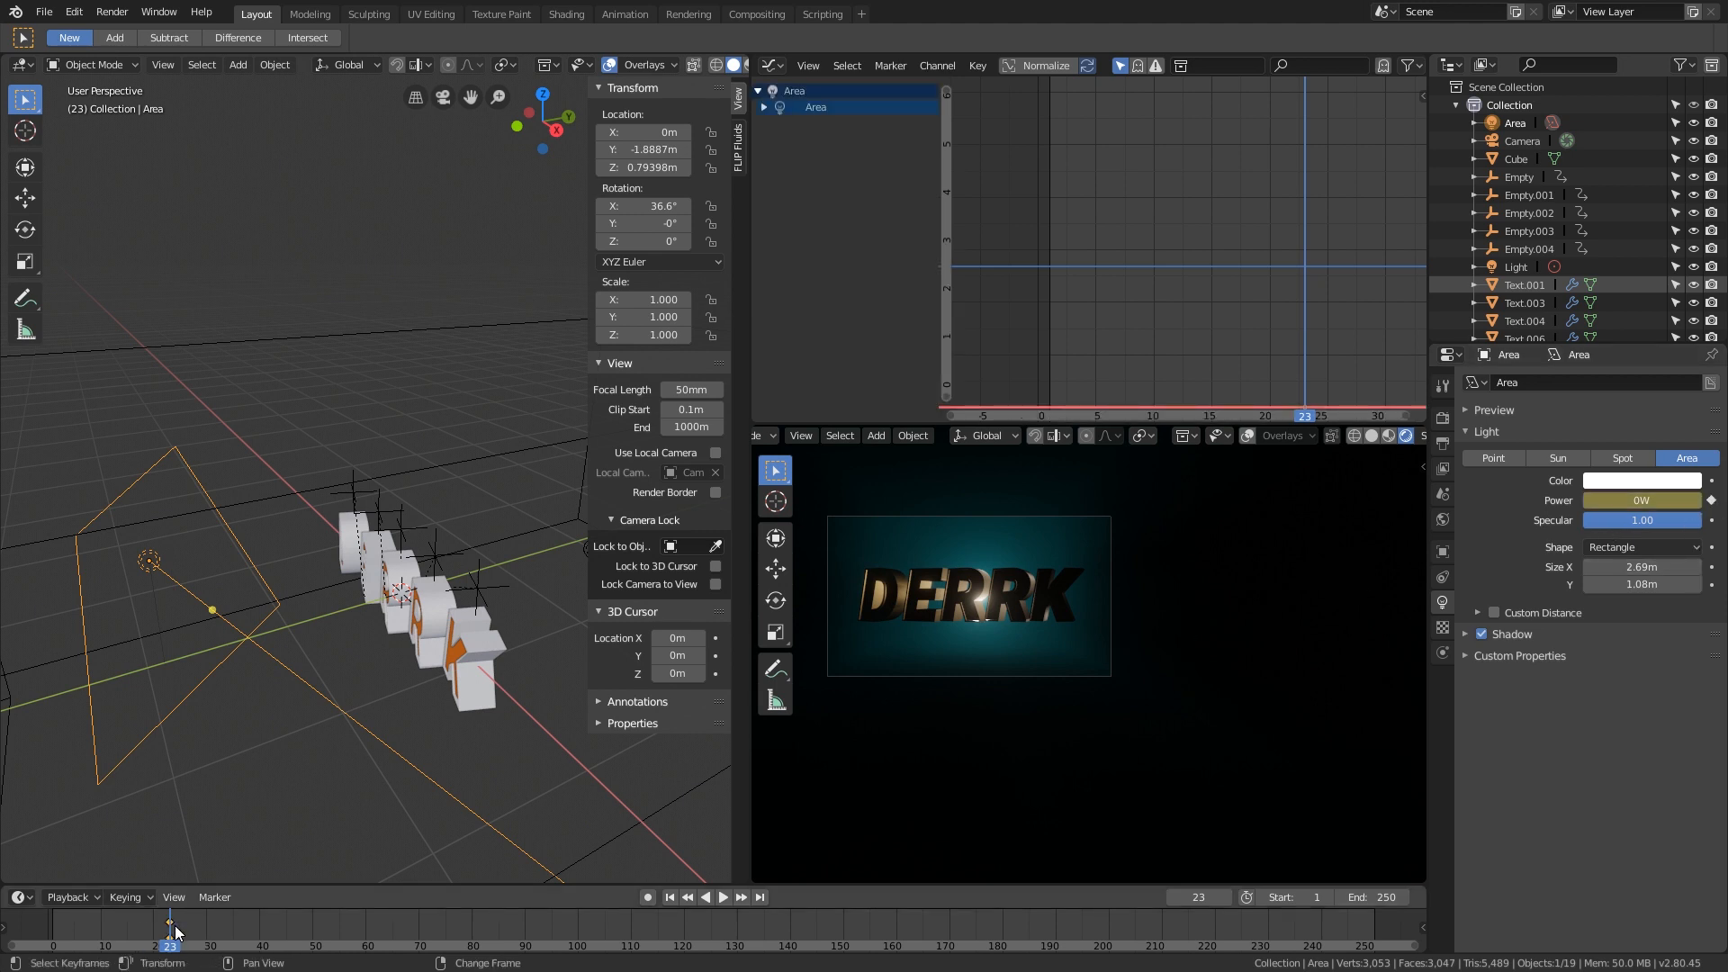
Step: At frame 24, set the area light's power to 2 W, insert a keyframe for it, and preview the flash
key("space")
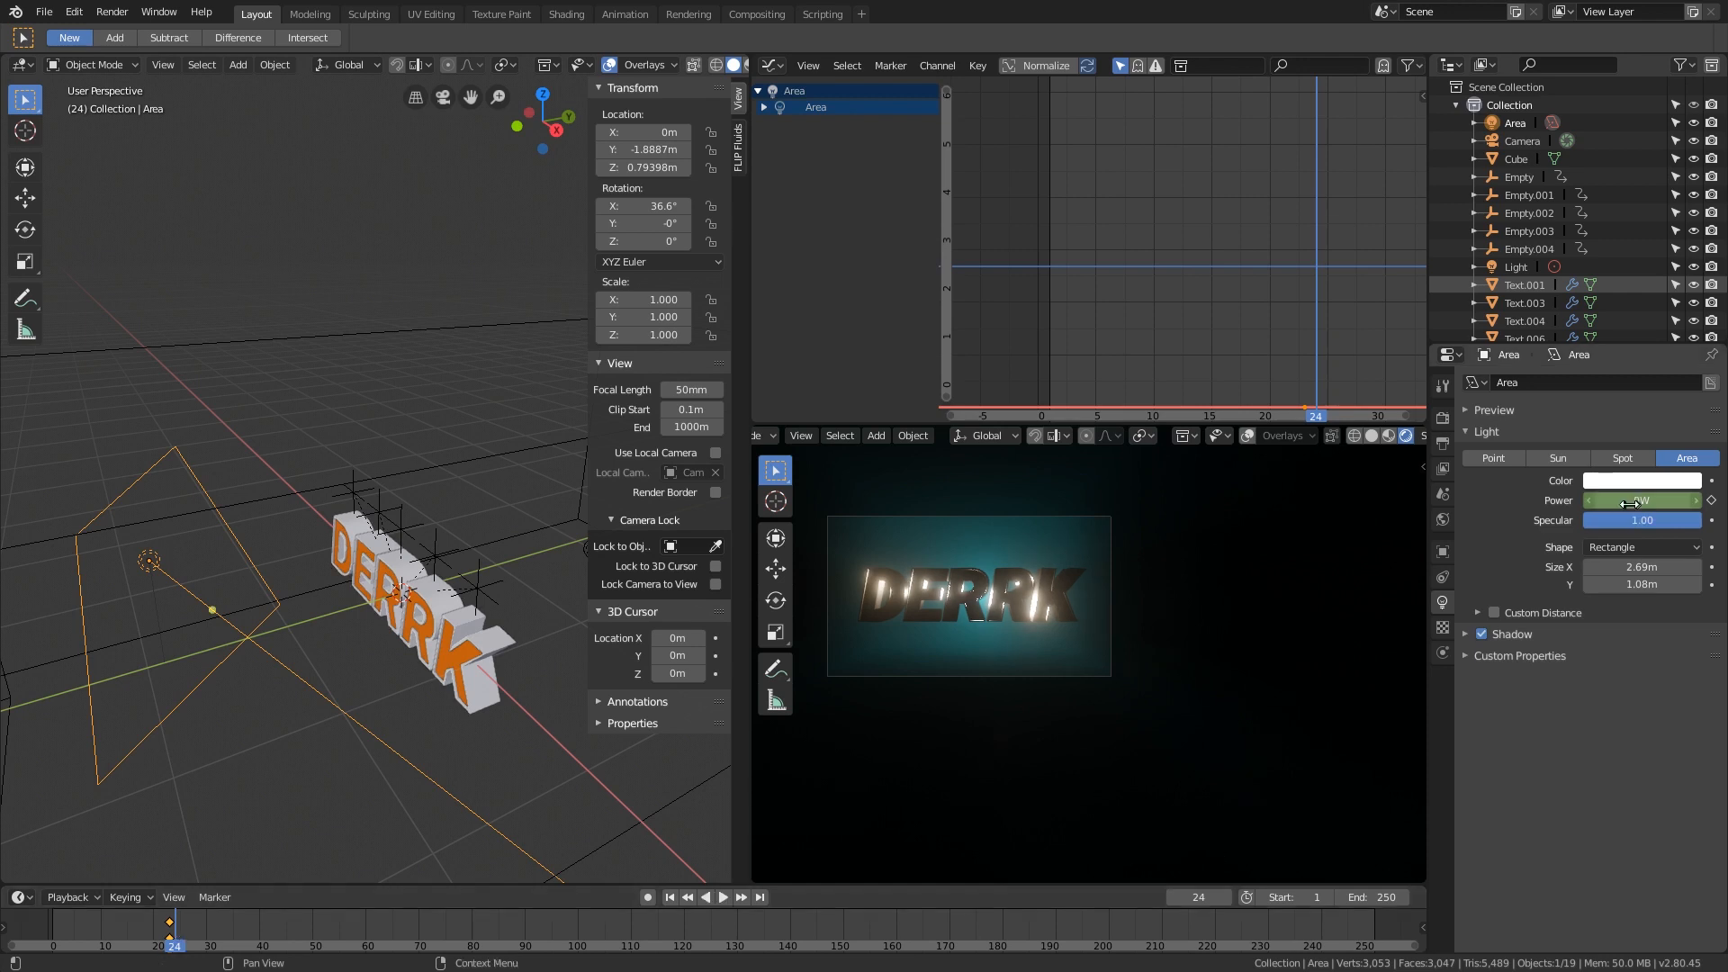
left_click_drag(1643, 500, 1659, 501)
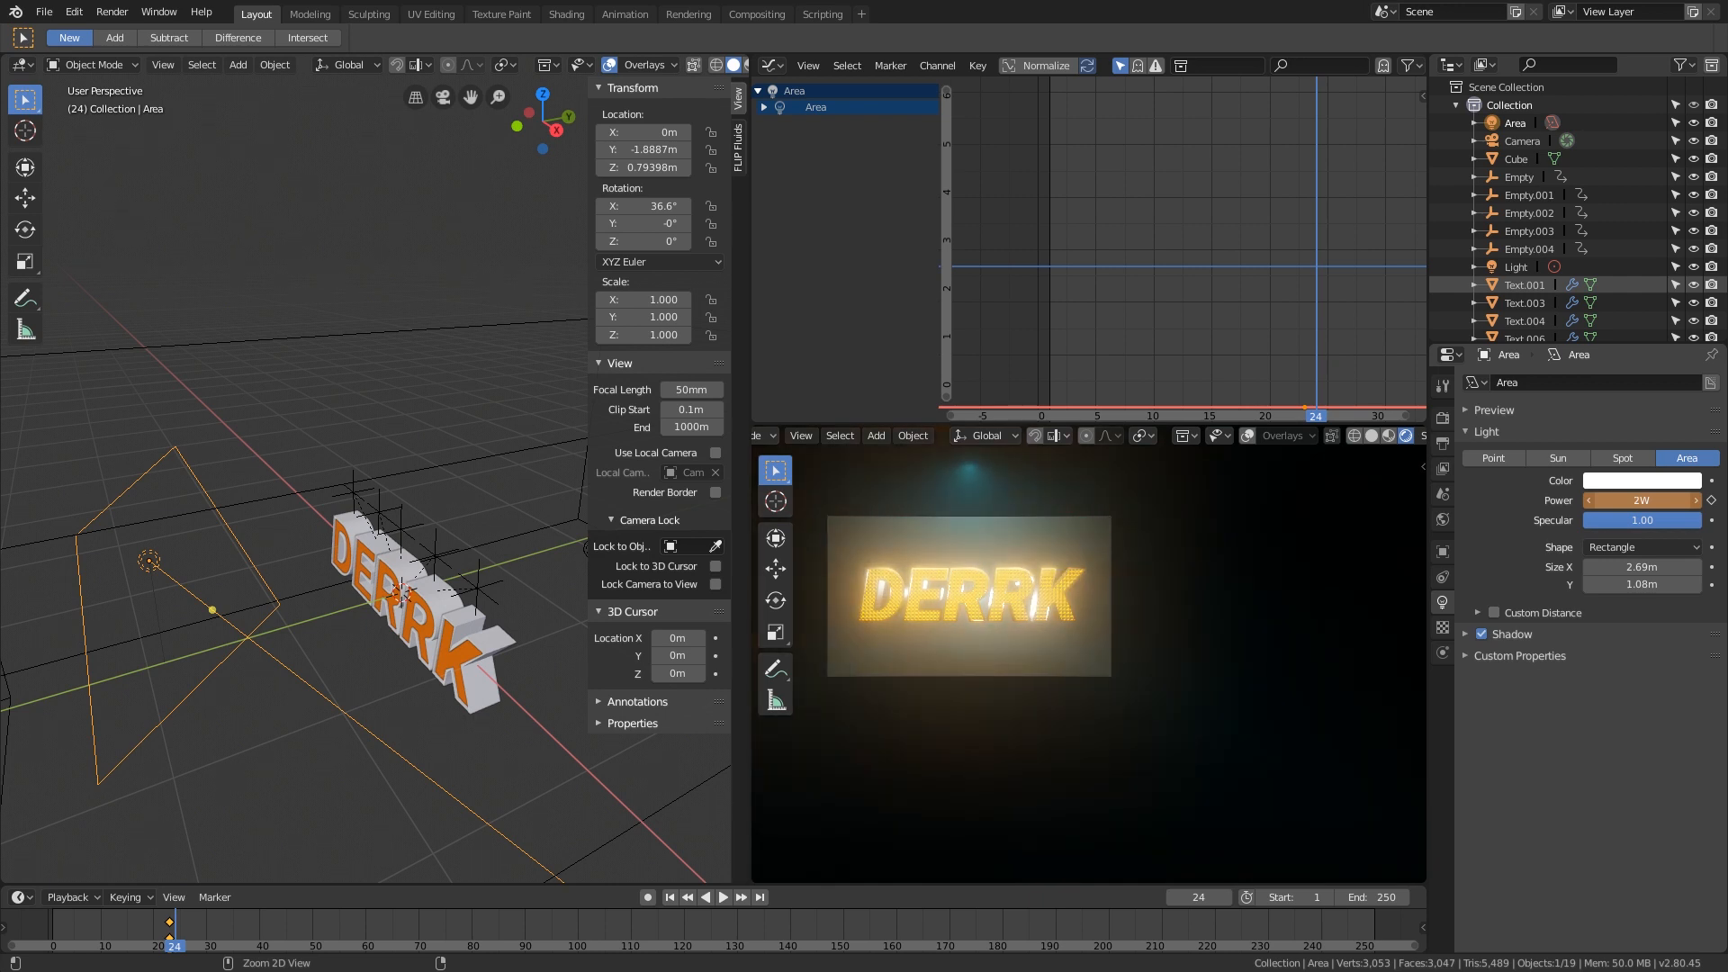
right_click(1620, 500)
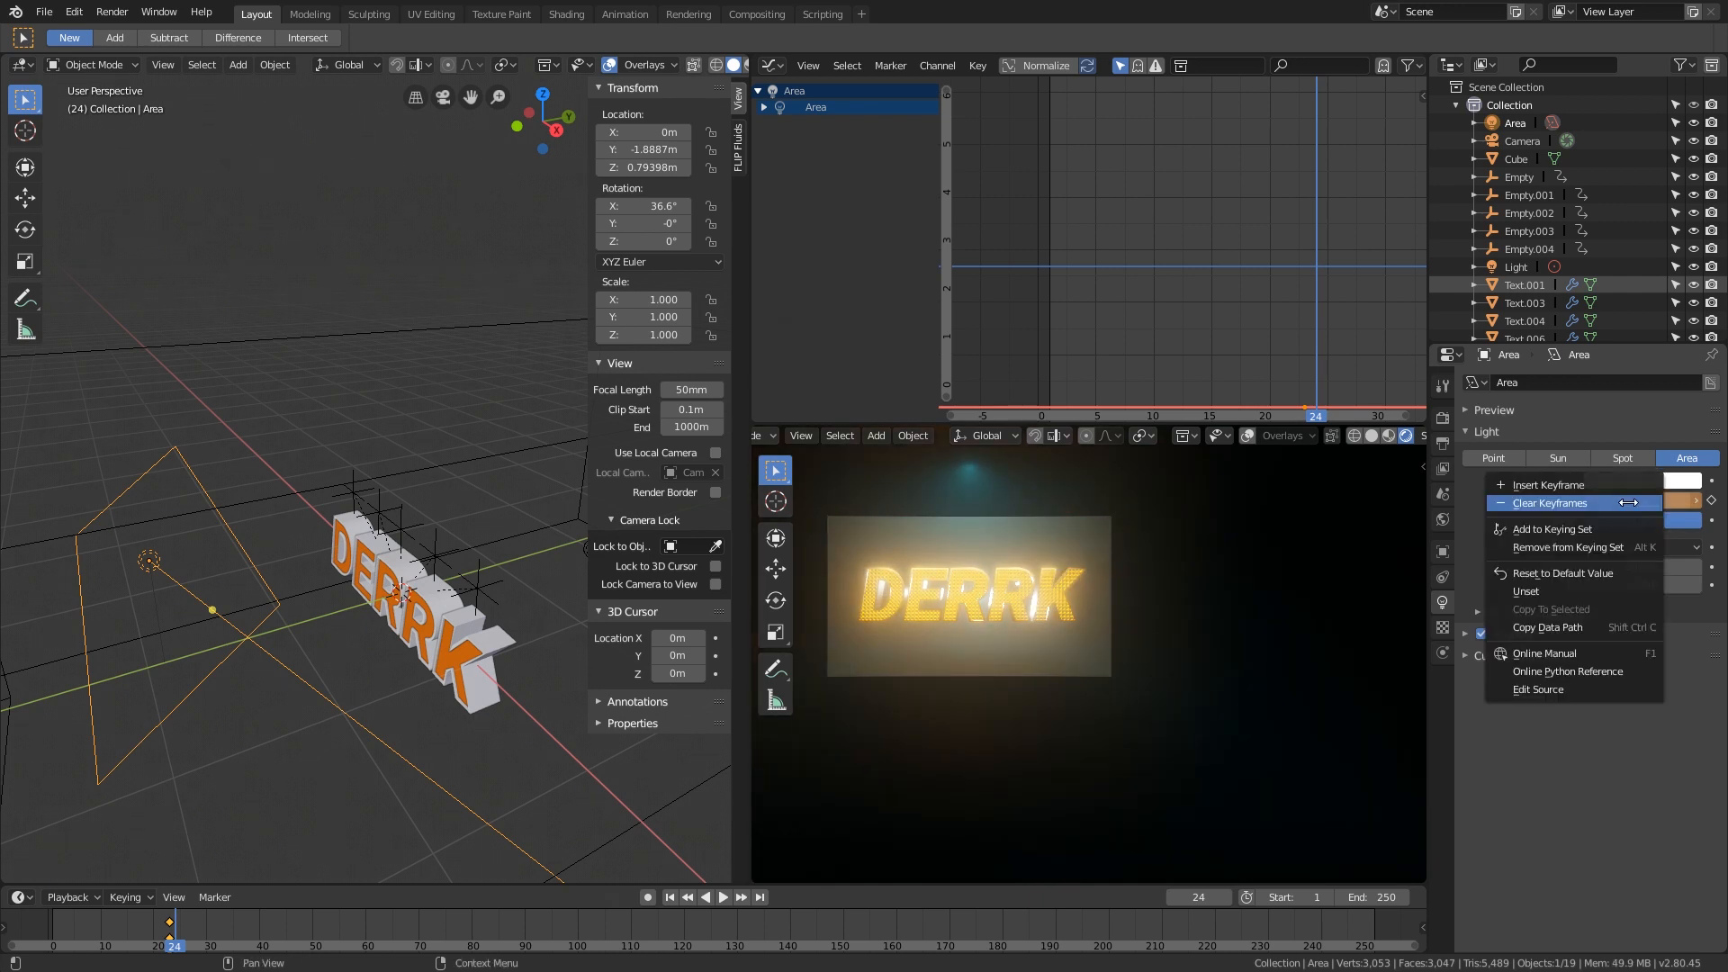
left_click(1711, 501)
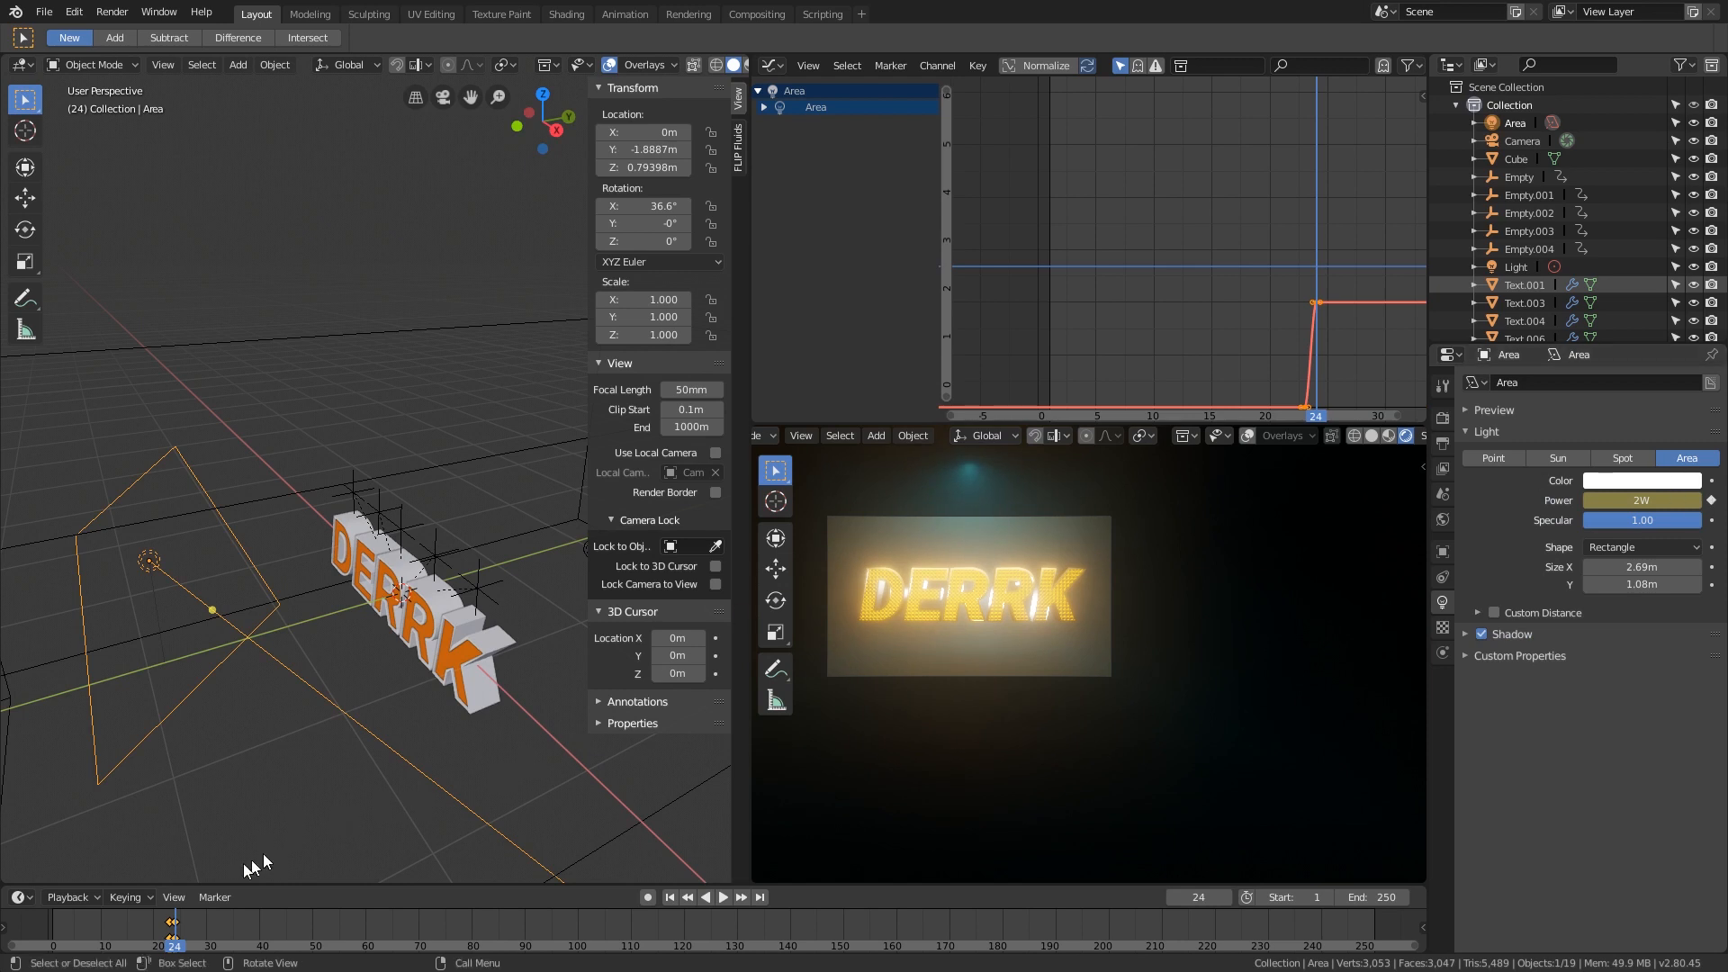
key("space")
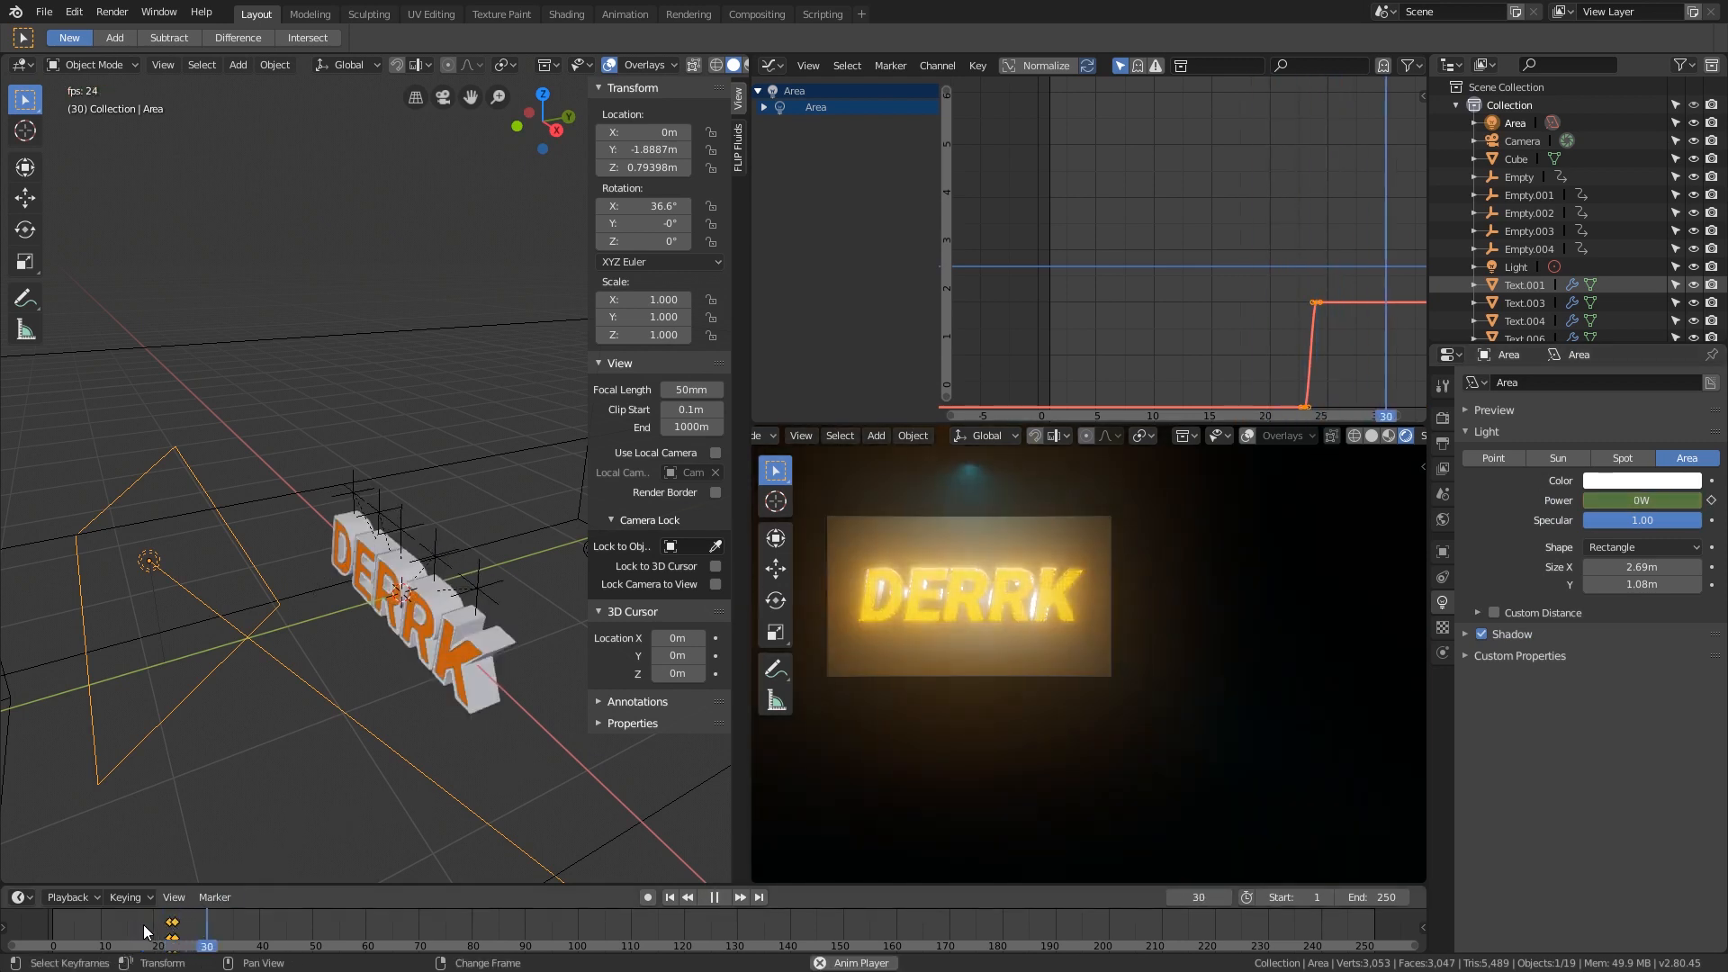
key("Escape")
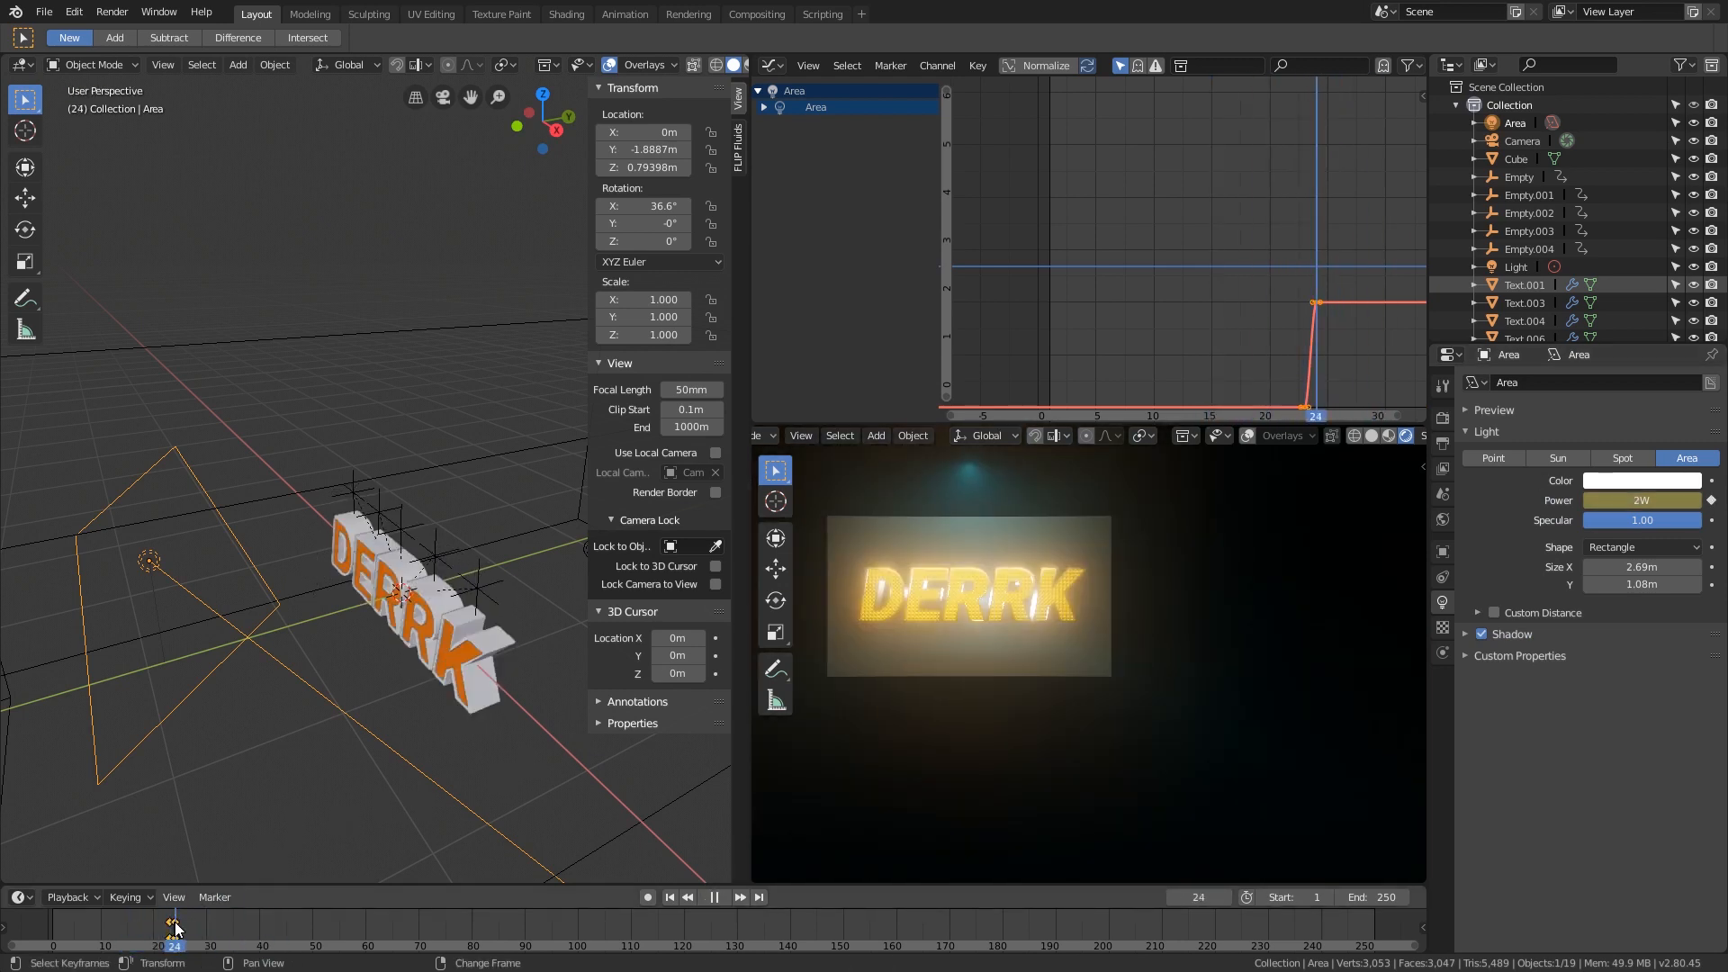
Step: At frame 60, set the area light's power to 0 W, keyframe it, and play back the fade-out
right_click_drag(176, 922, 365, 919)
middle_click_drag(387, 702, 504, 713, "shift")
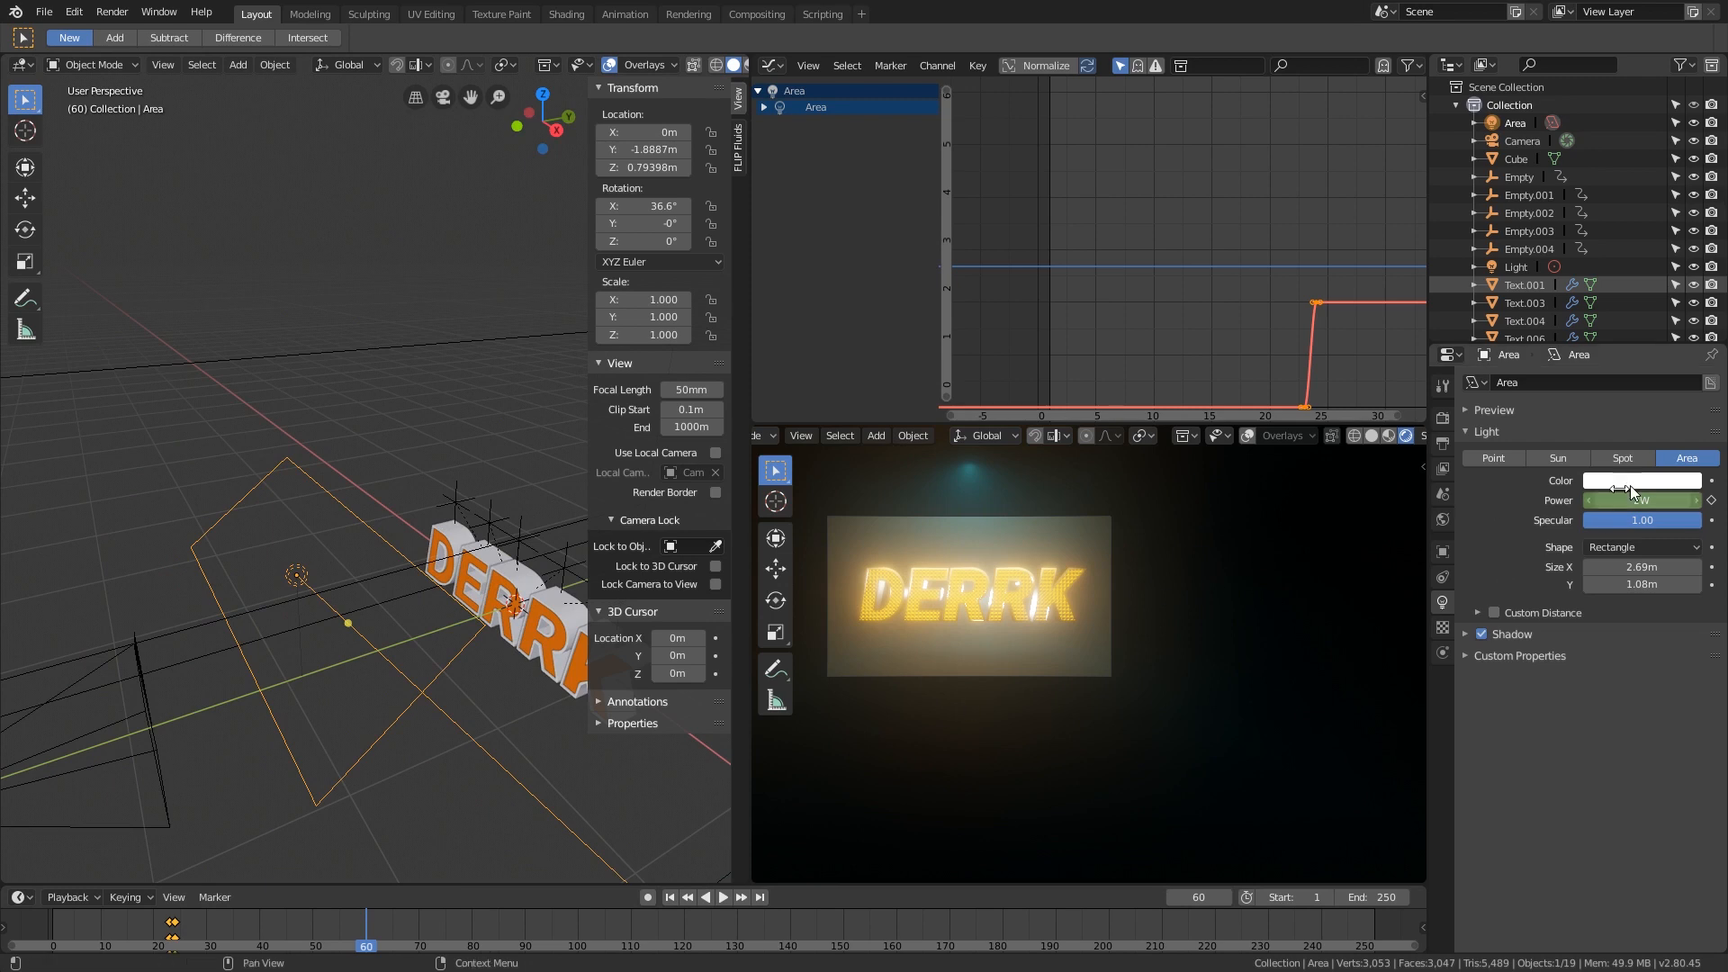
left_click_drag(1666, 500, 1602, 501)
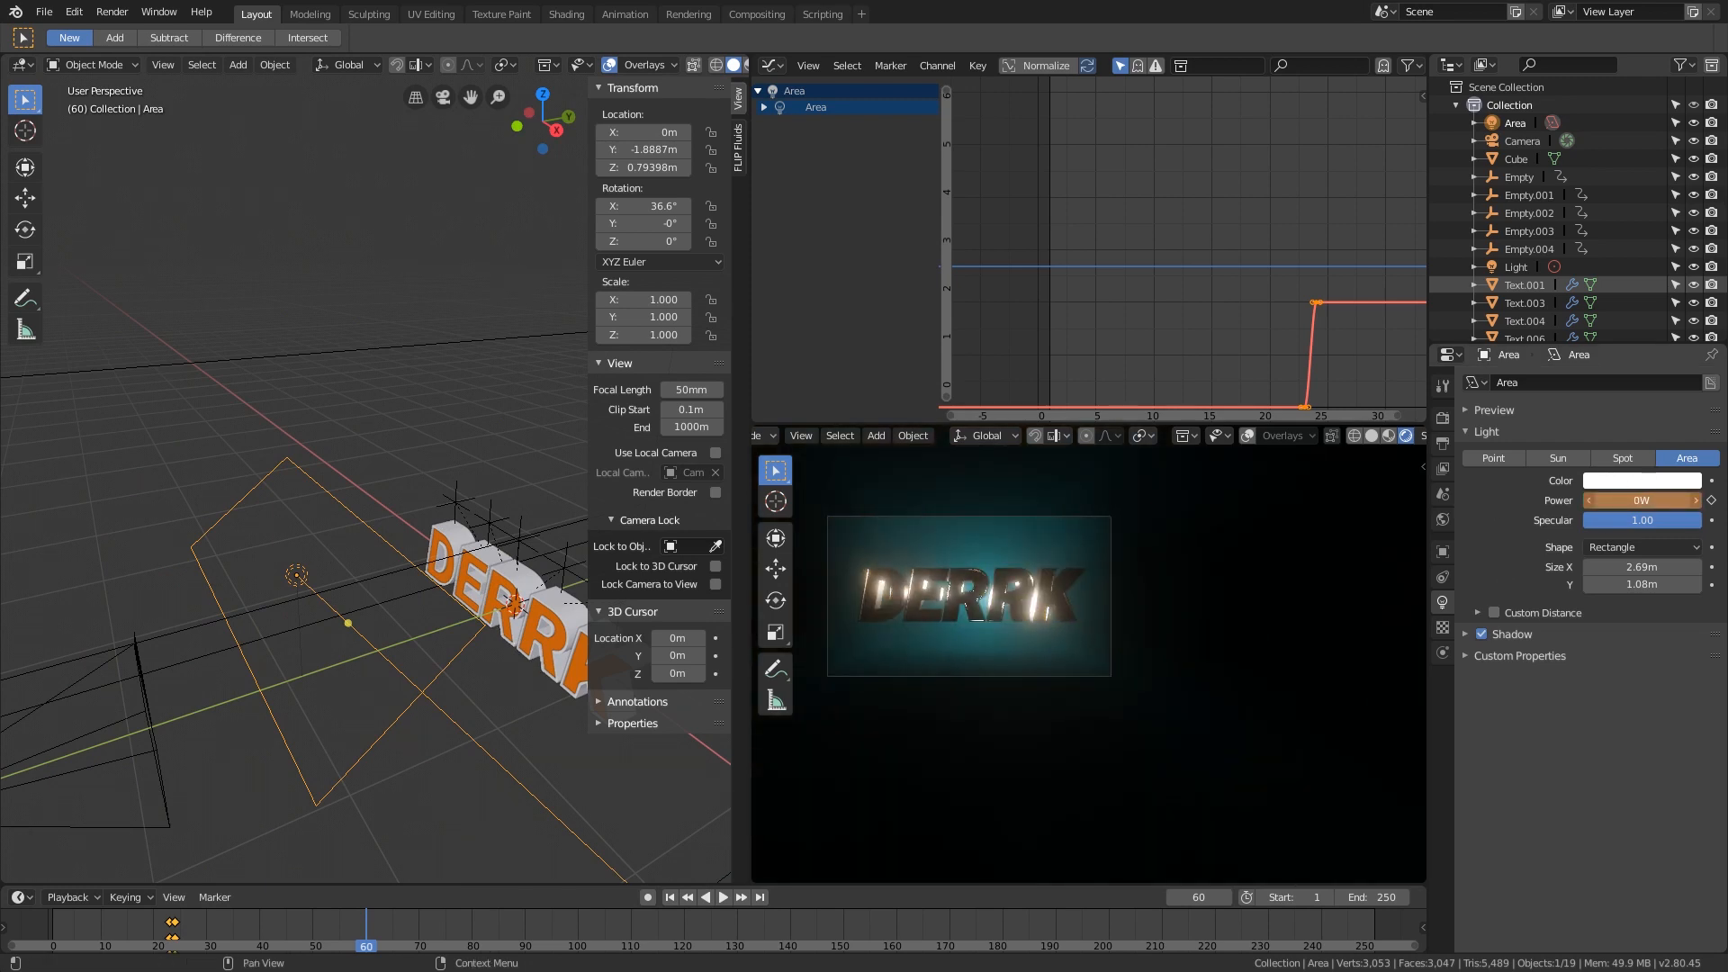
left_click(1712, 500)
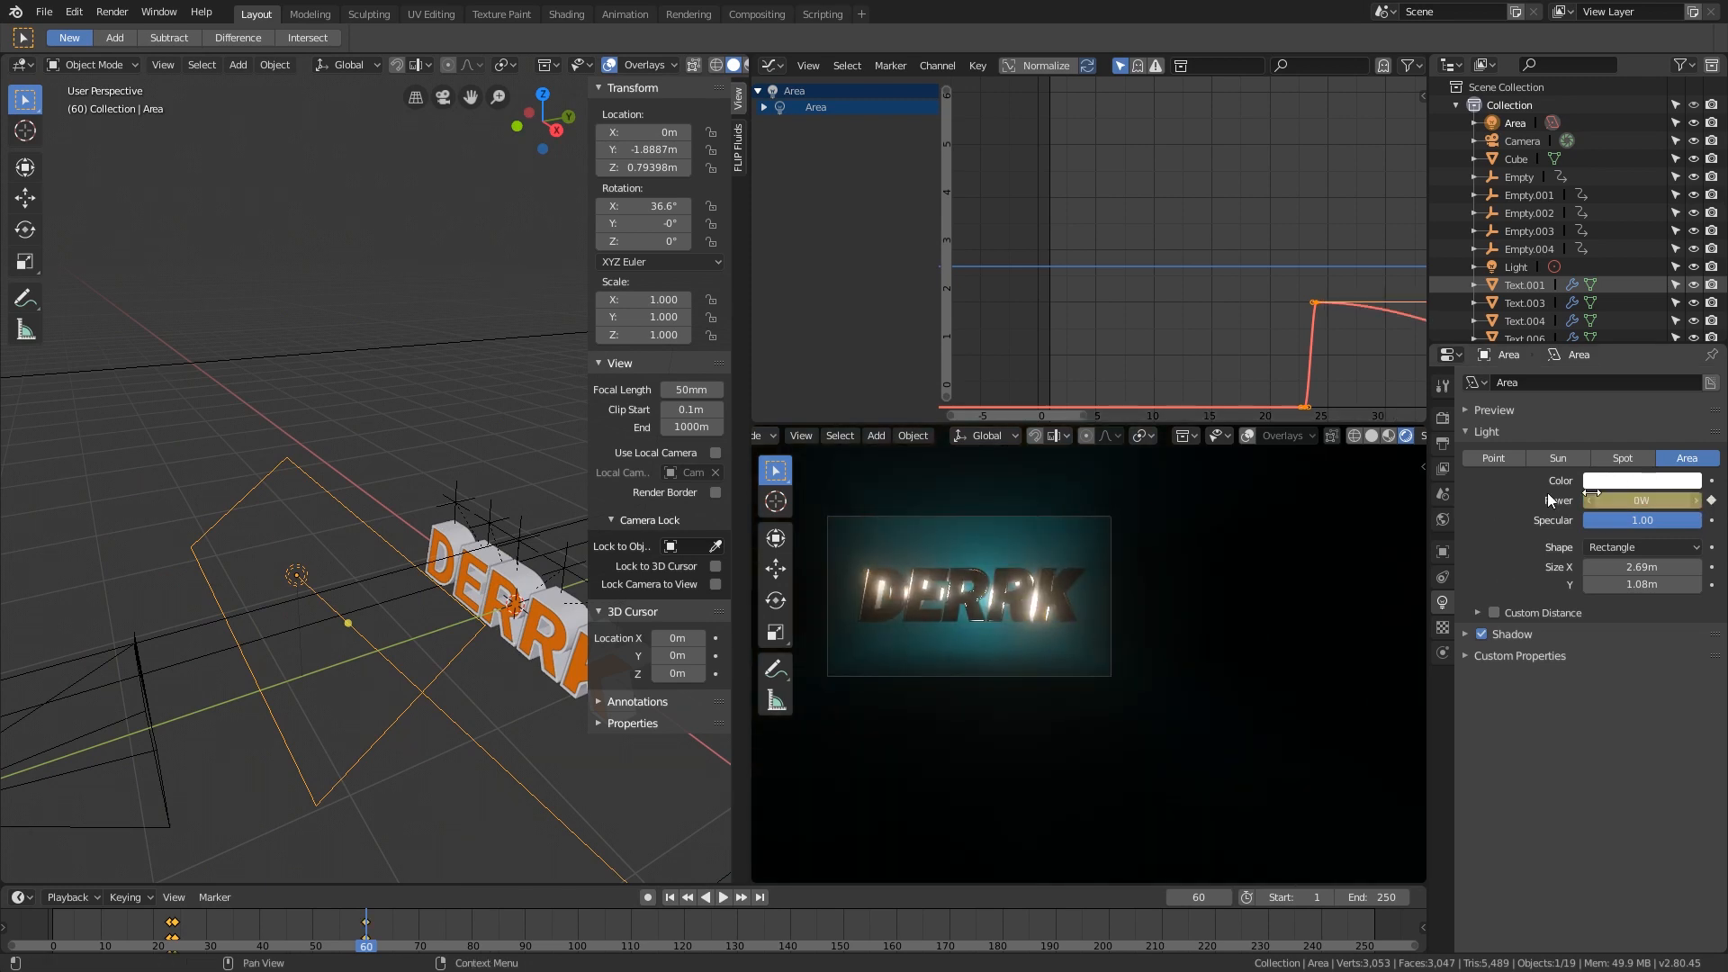
left_click(109, 937)
key("space")
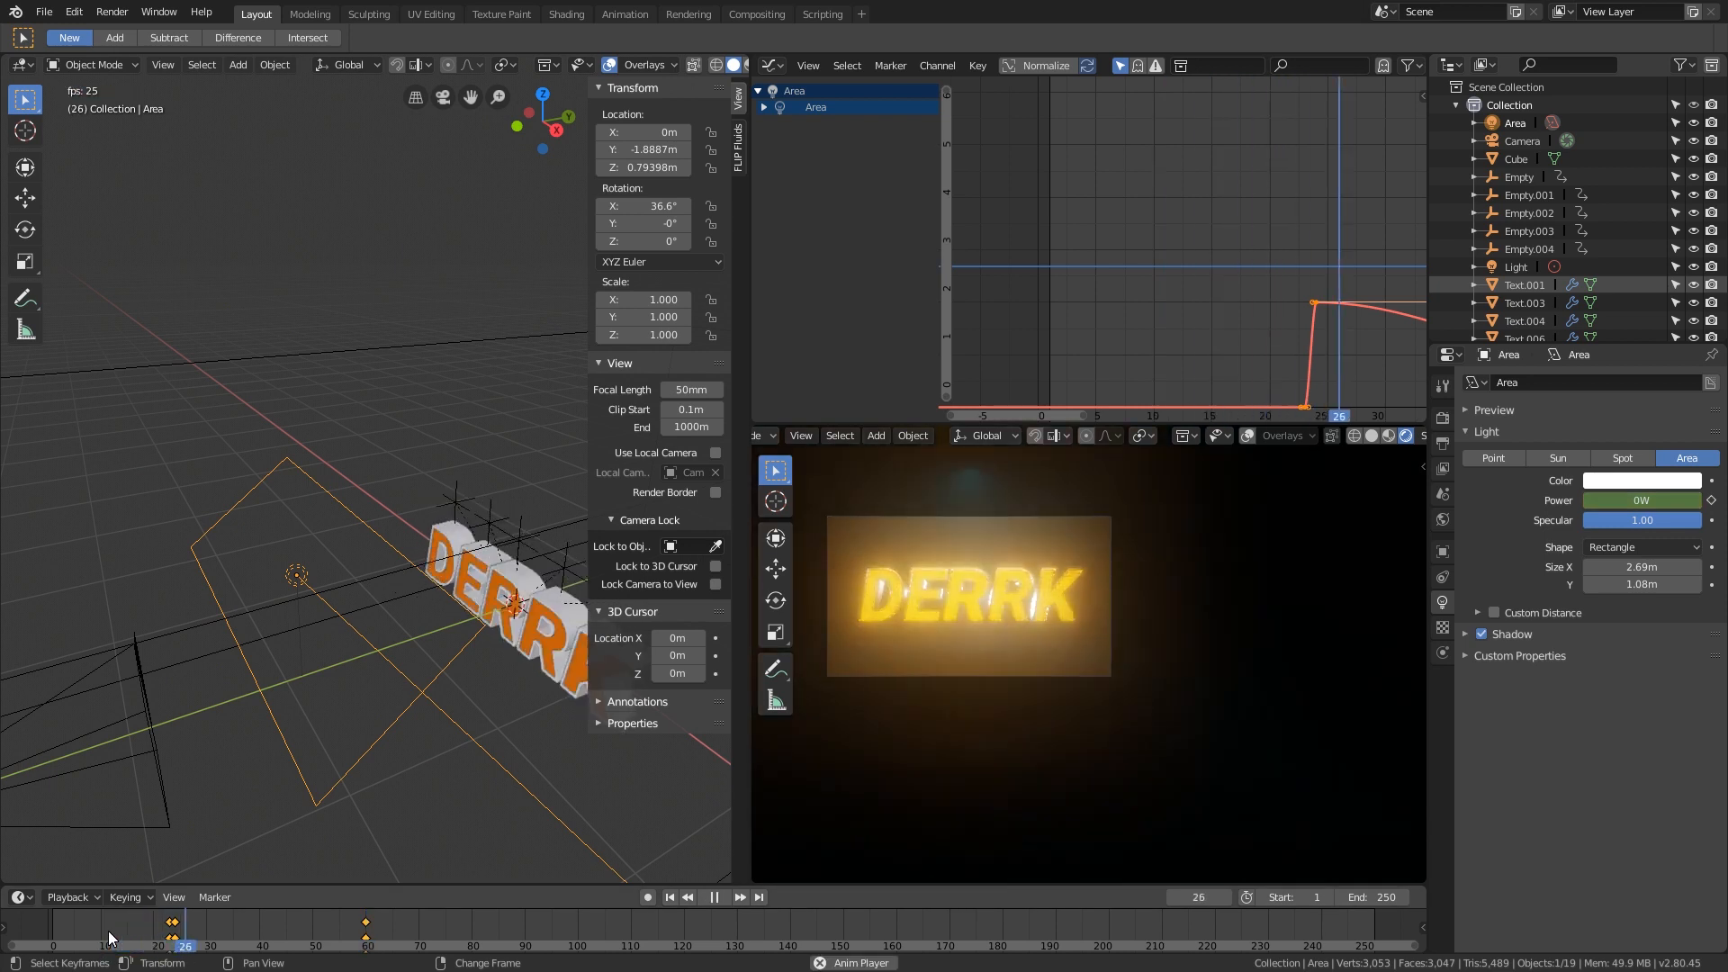
key("space")
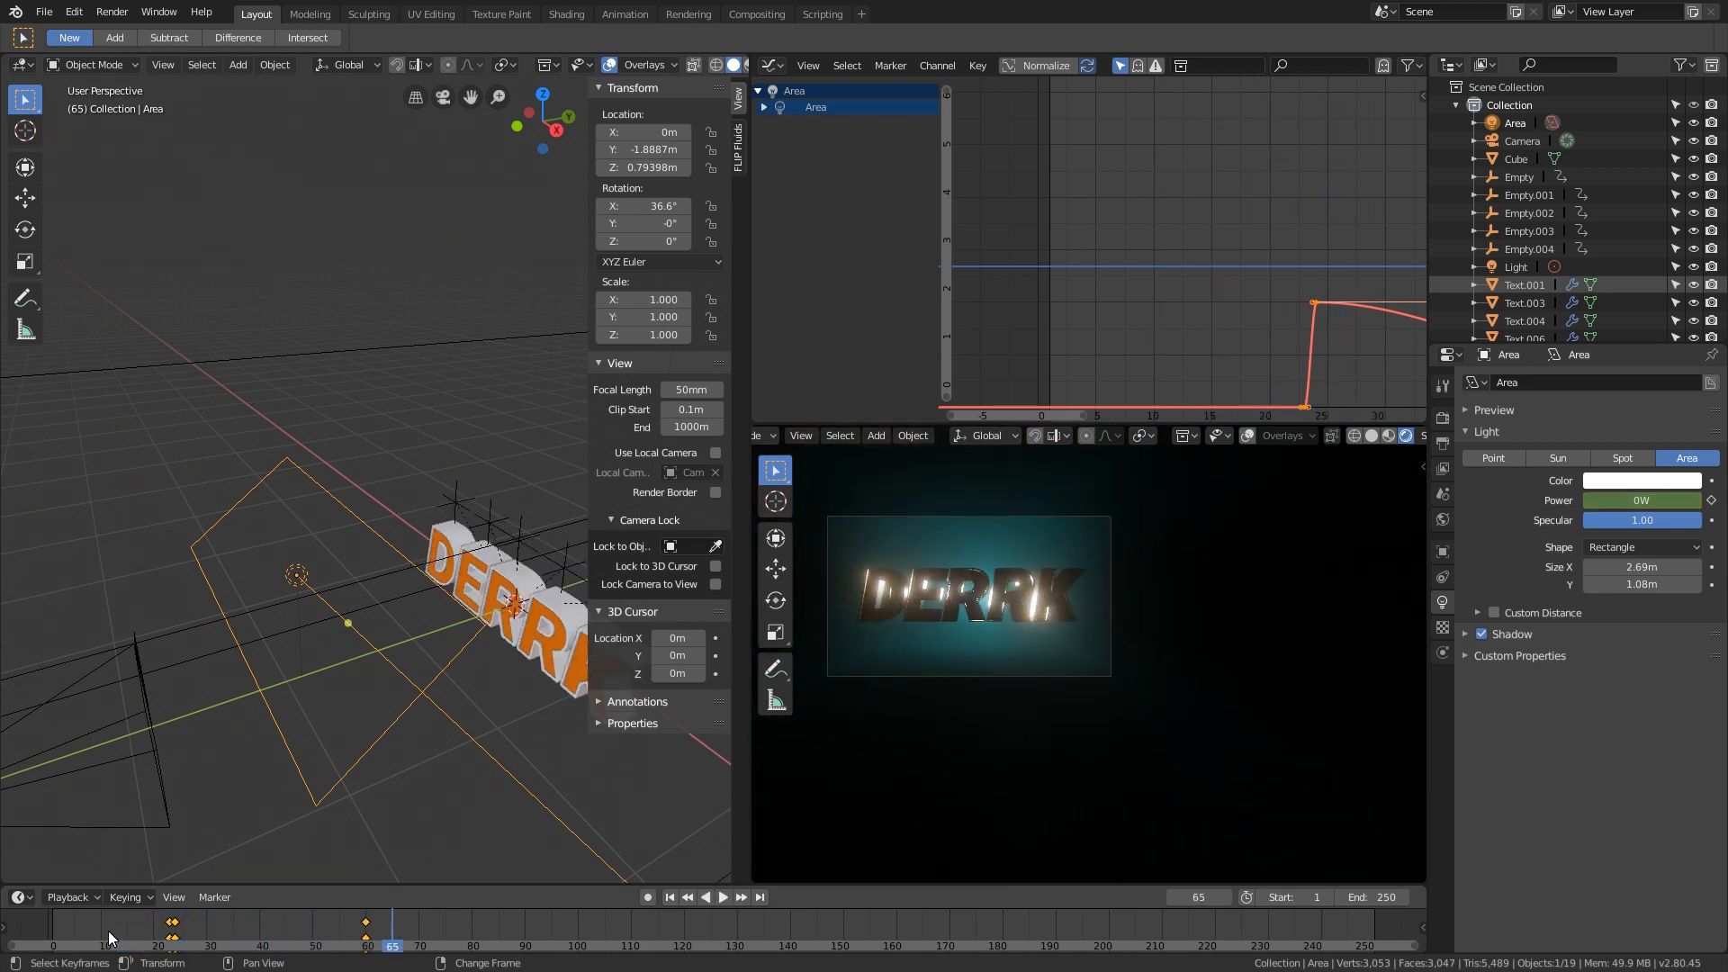
Step: Select the point light behind the title and keyframe its power at 0 W on frame 60
left_click_drag(225, 941, 364, 948)
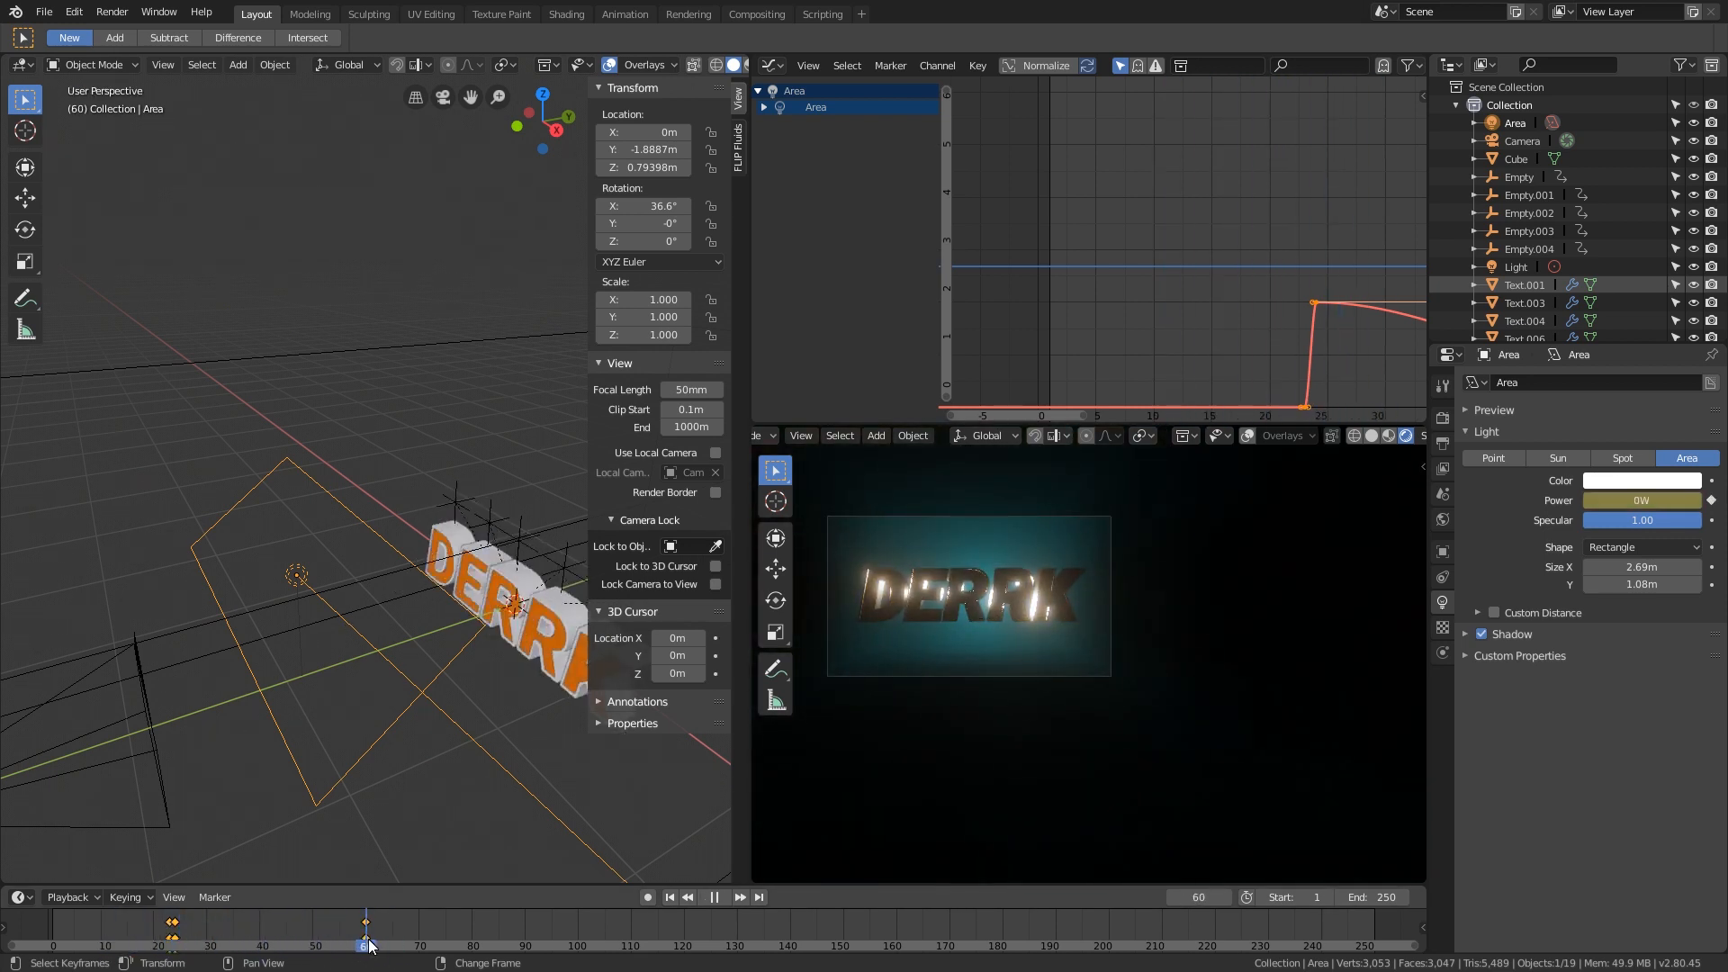
middle_click_drag(432, 815, 484, 535)
left_click(445, 542)
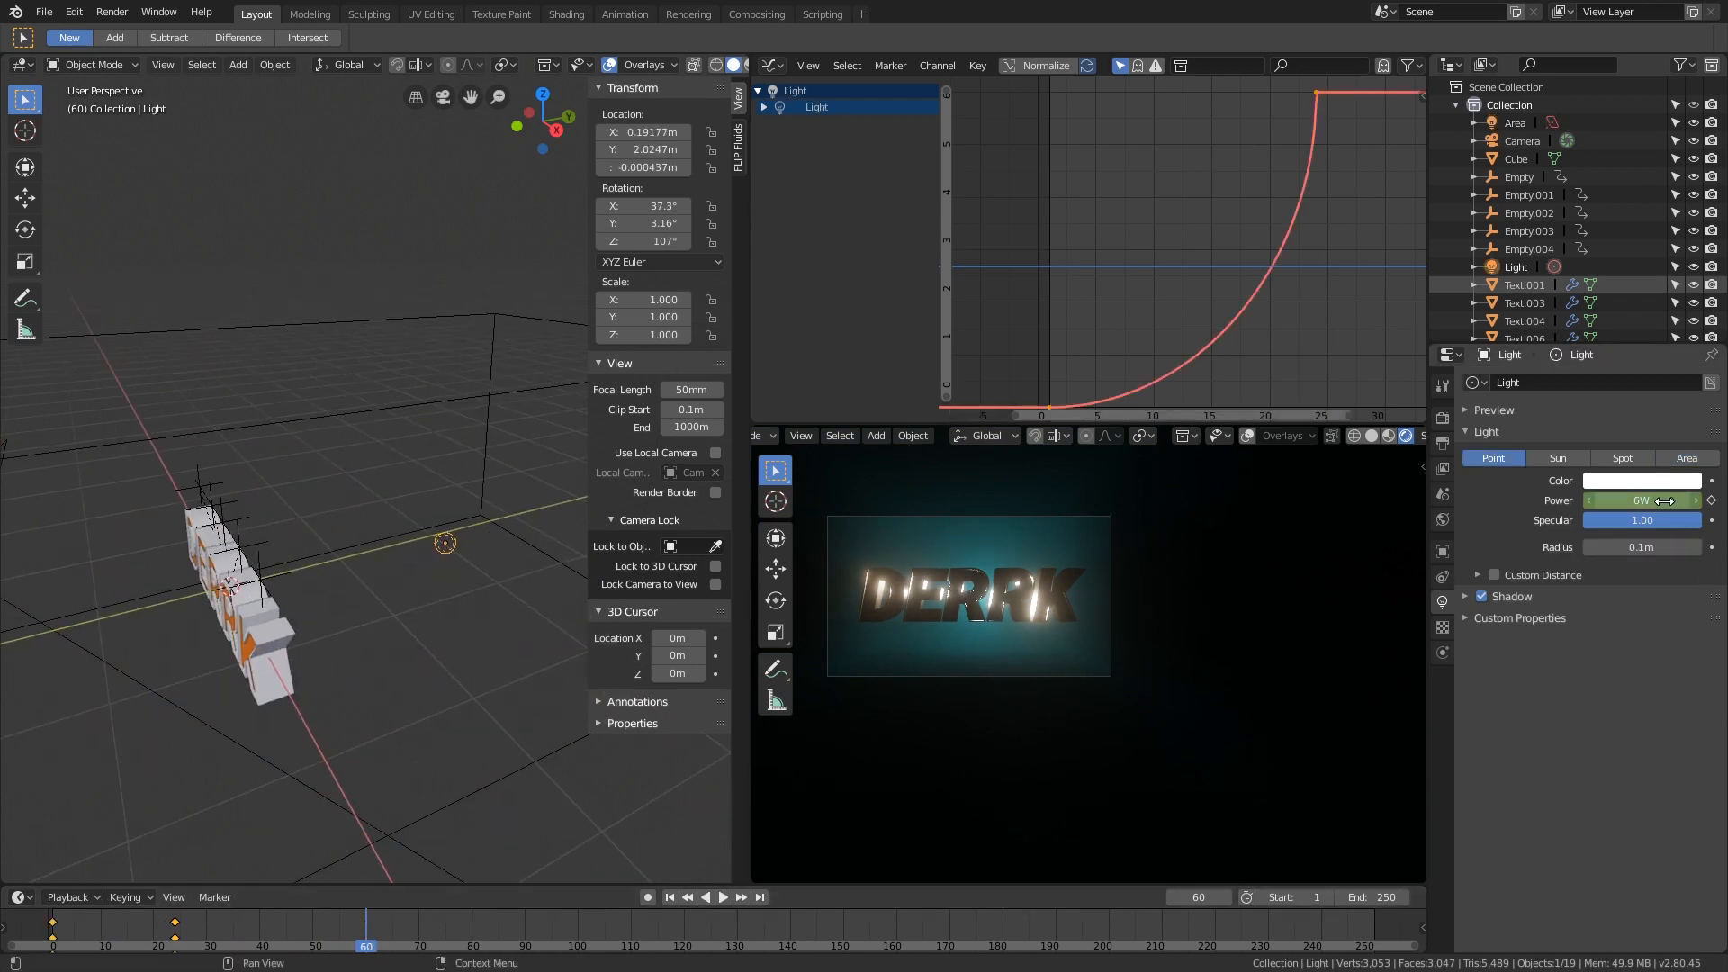
left_click_drag(1641, 500, 1592, 500)
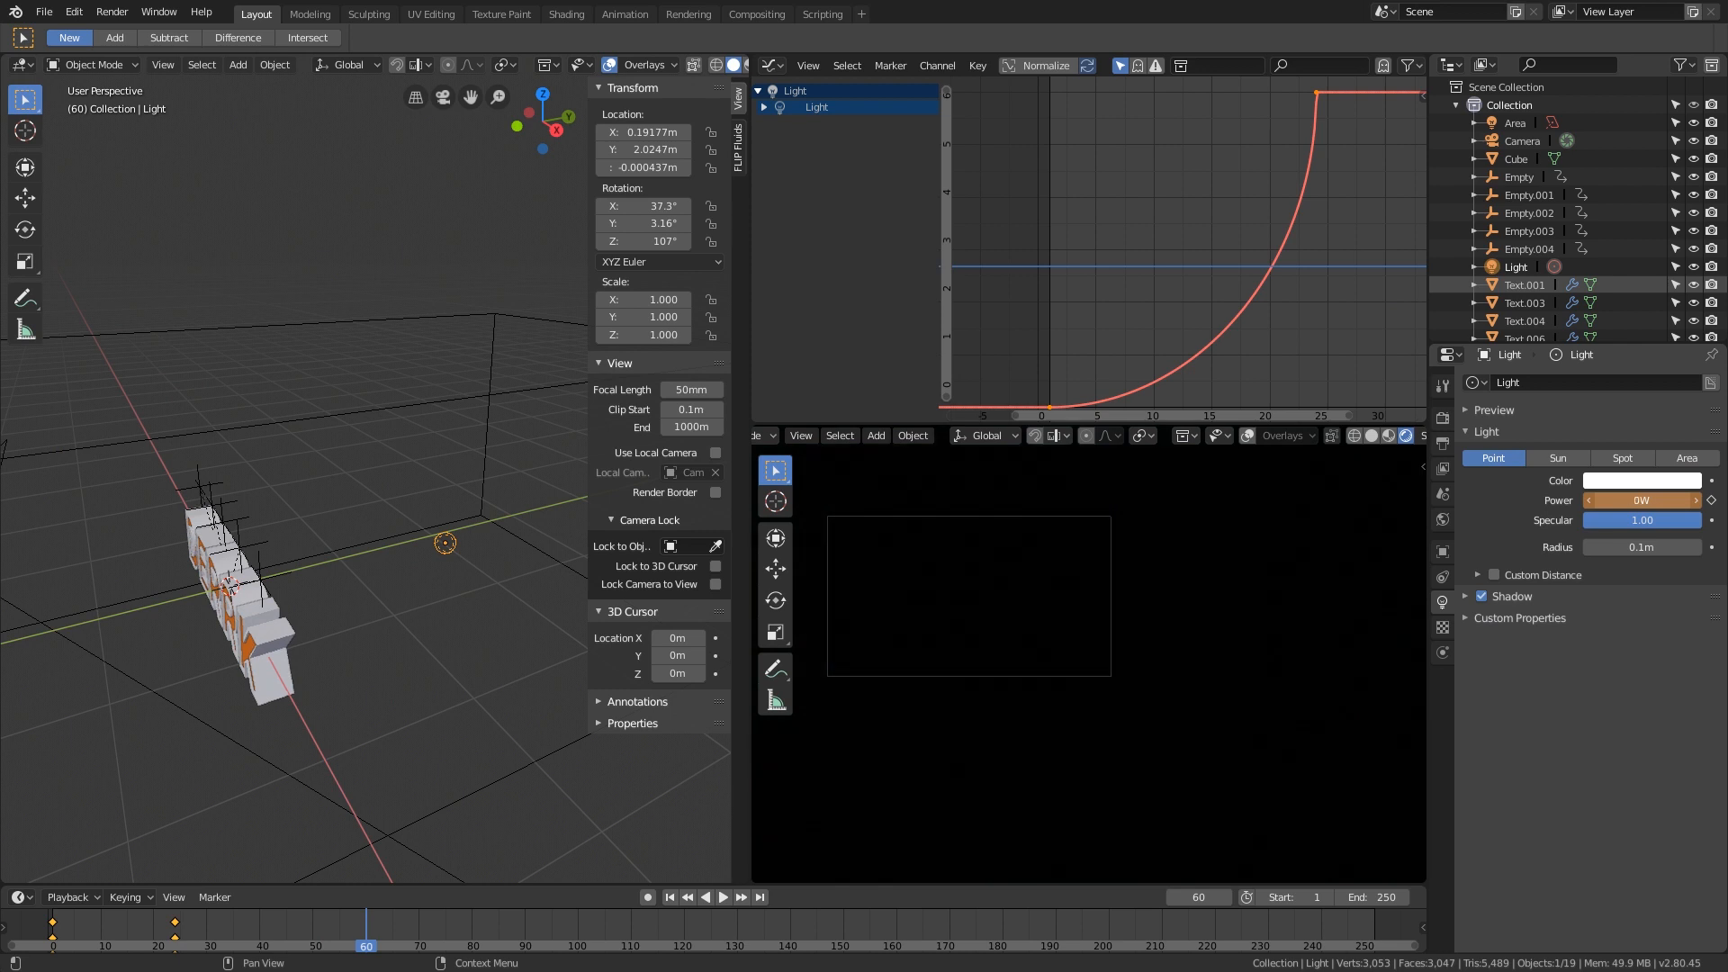
left_click(1711, 500)
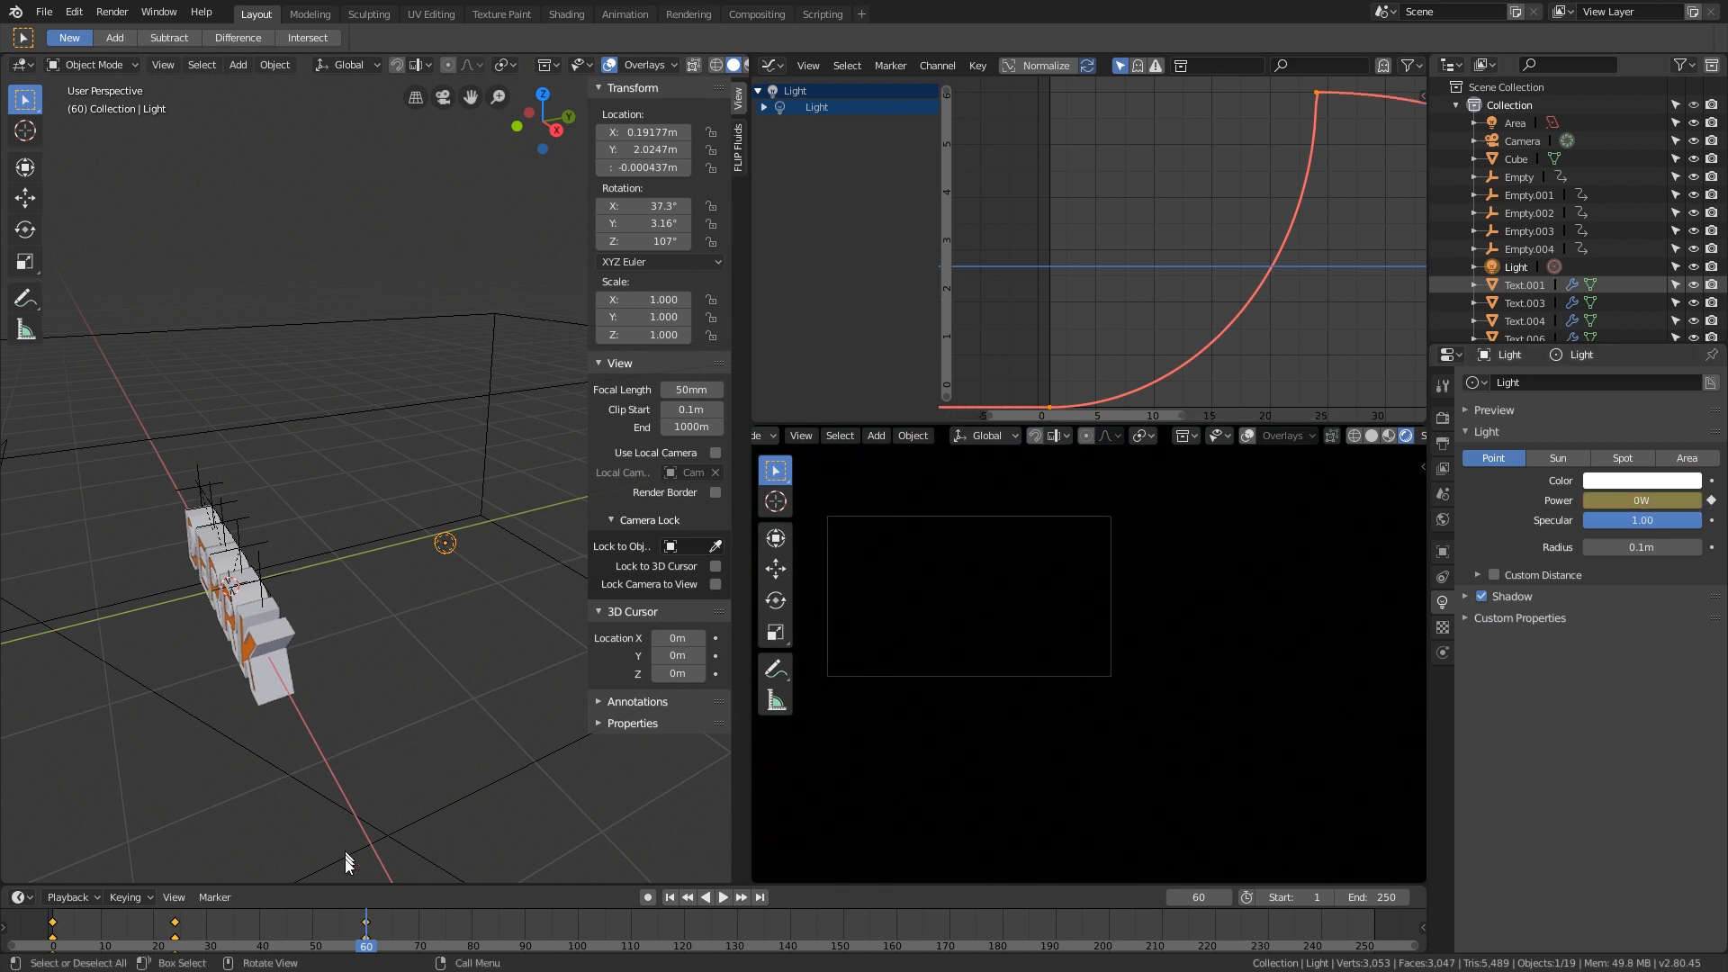
Step: Play back the animation and examine the point light's full power curve from frame 1 to frame 60
key("shift+Left")
key("space")
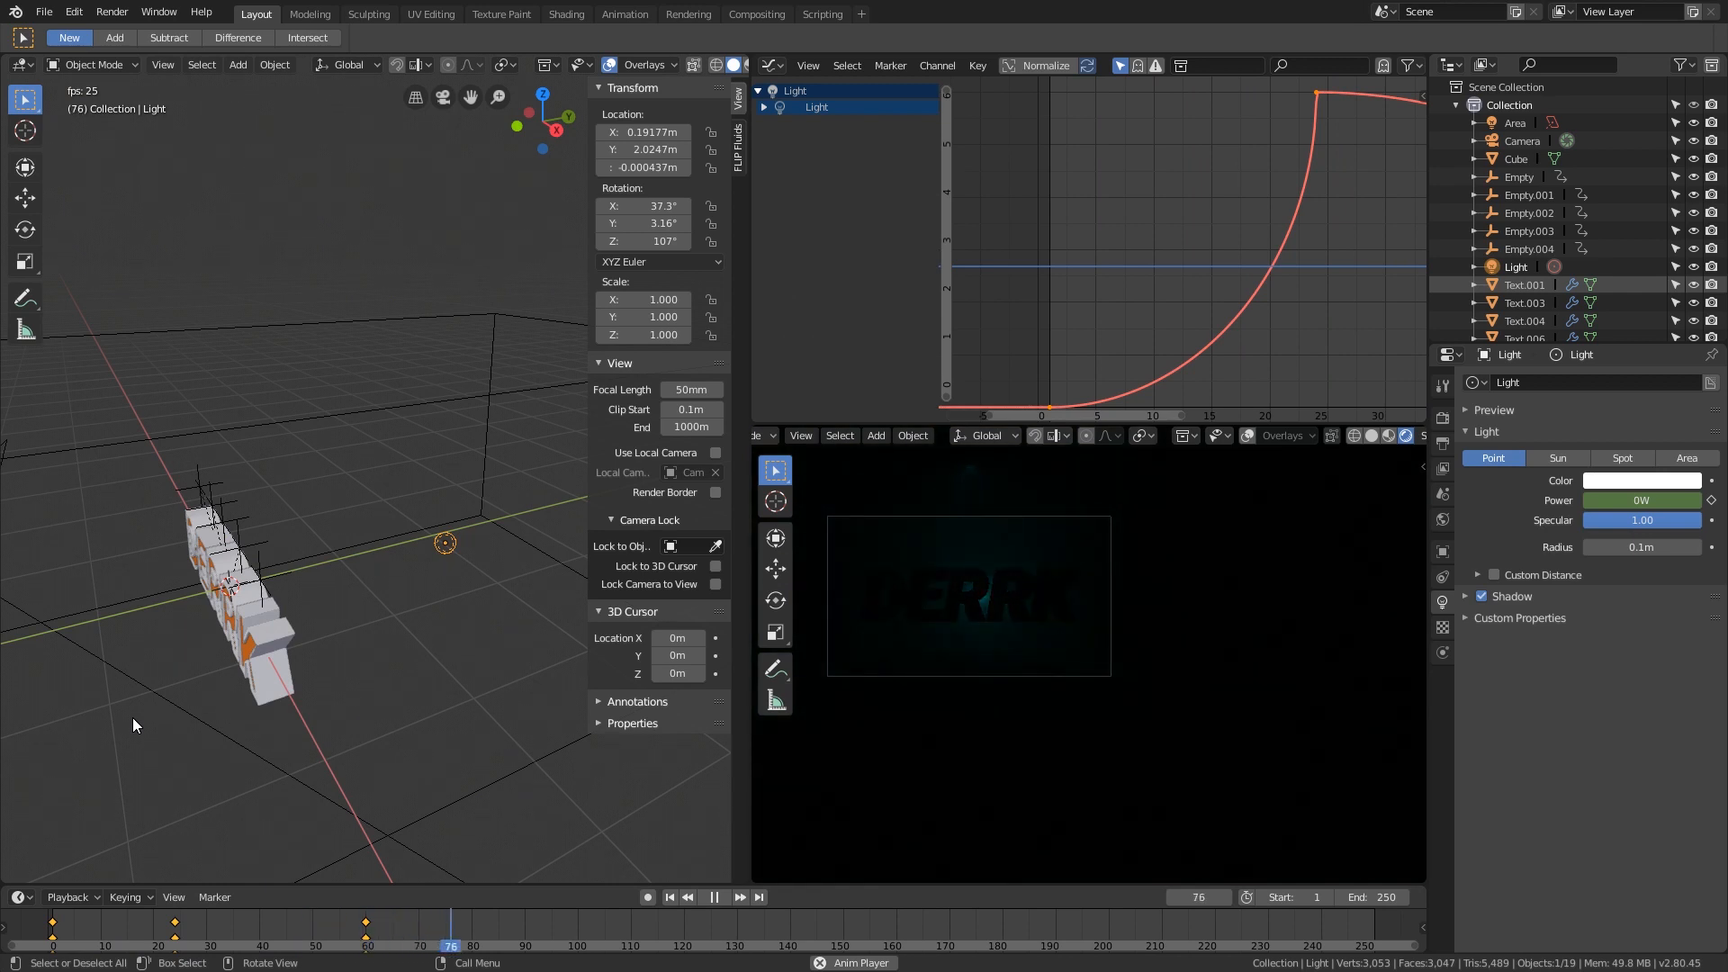
key("space")
scroll(1269, 207, "down", 13)
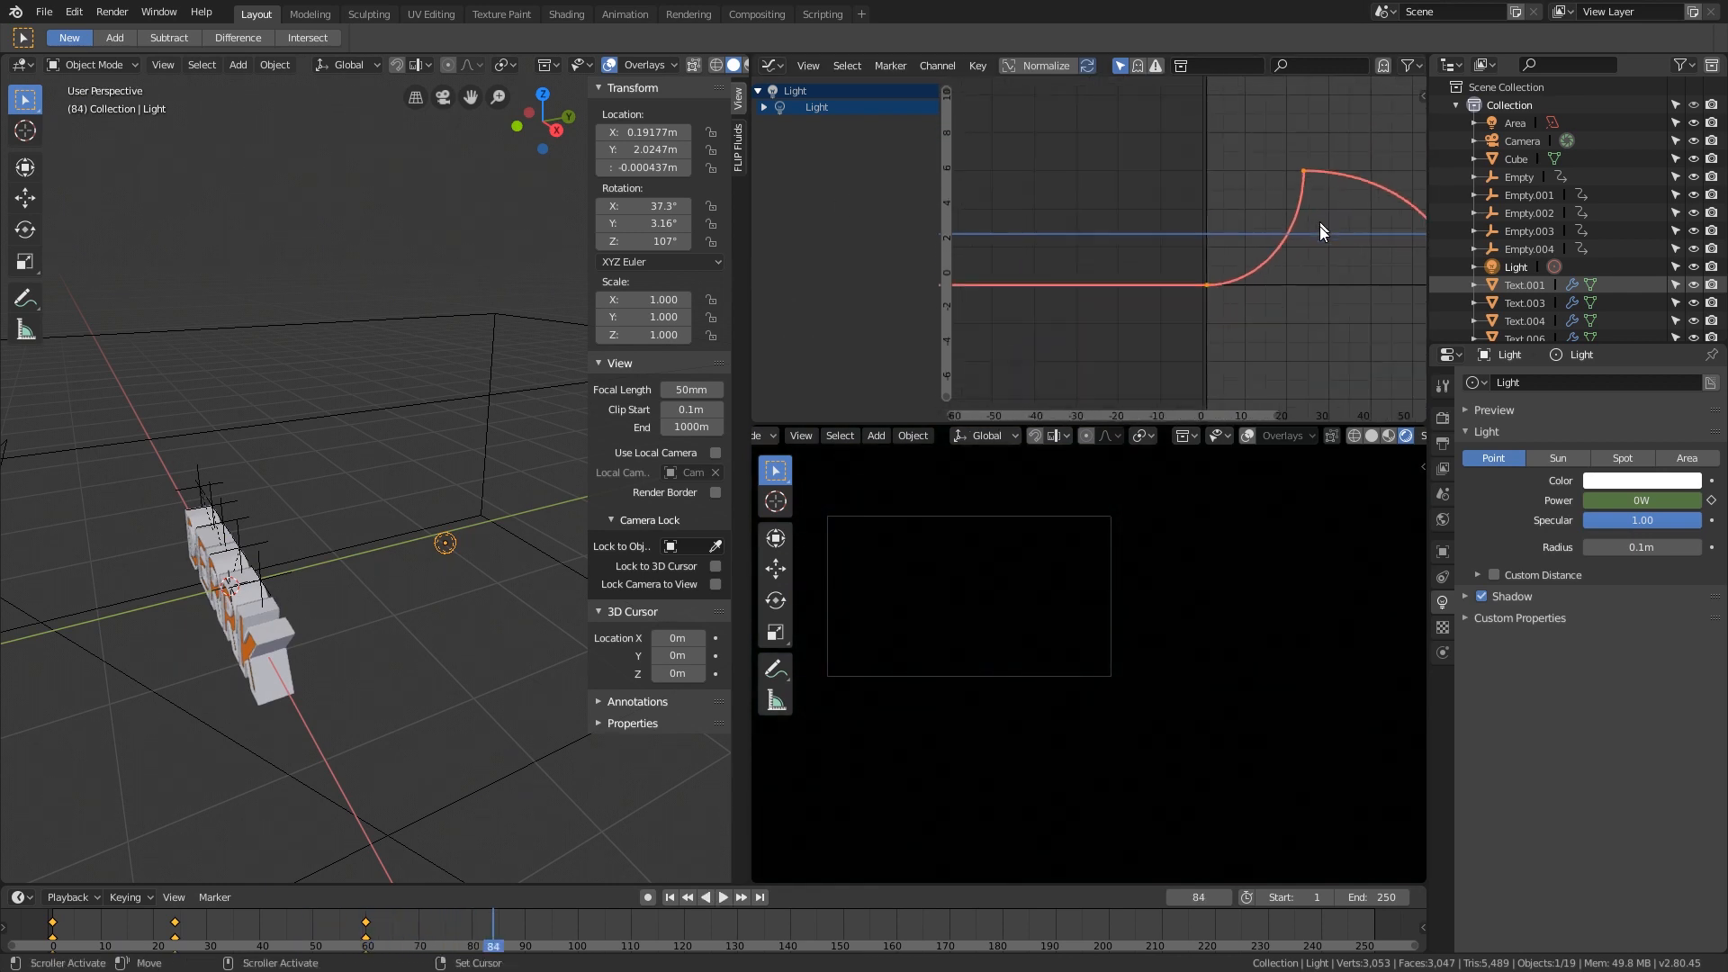
middle_click_drag(1319, 225, 990, 194)
scroll(1083, 229, "up", 3)
middle_click_drag(1083, 229, 1324, 282)
right_click_drag(1247, 268, 1133, 280)
key("space")
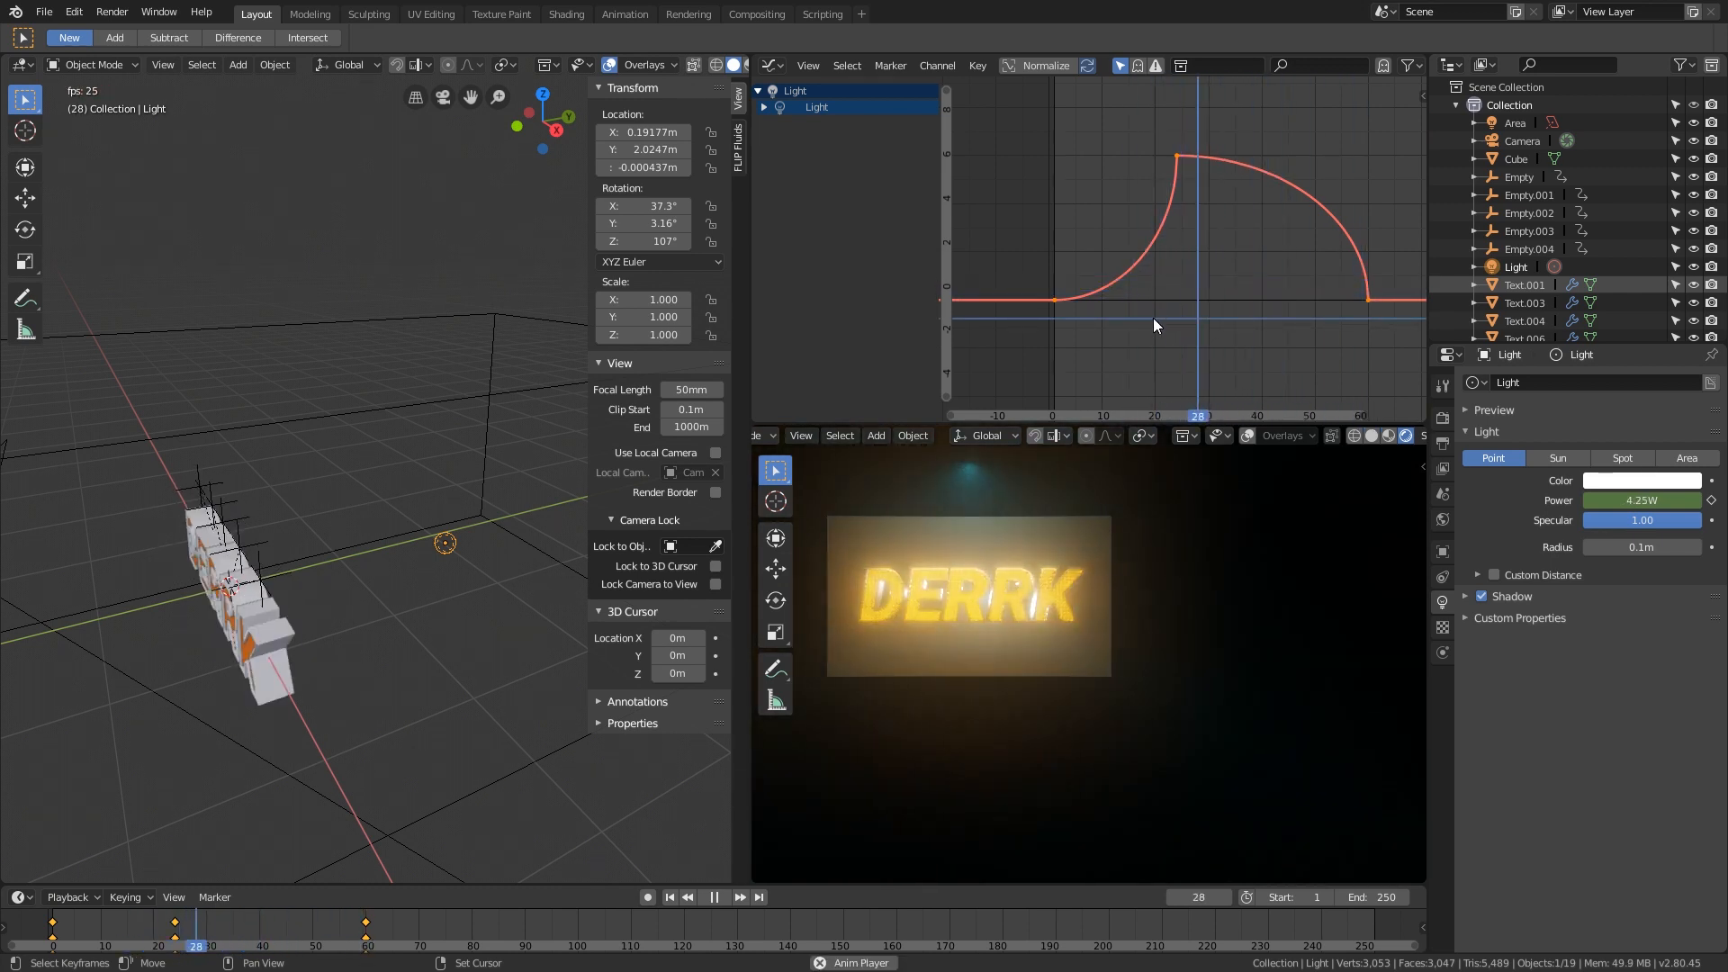
right_click(1115, 331)
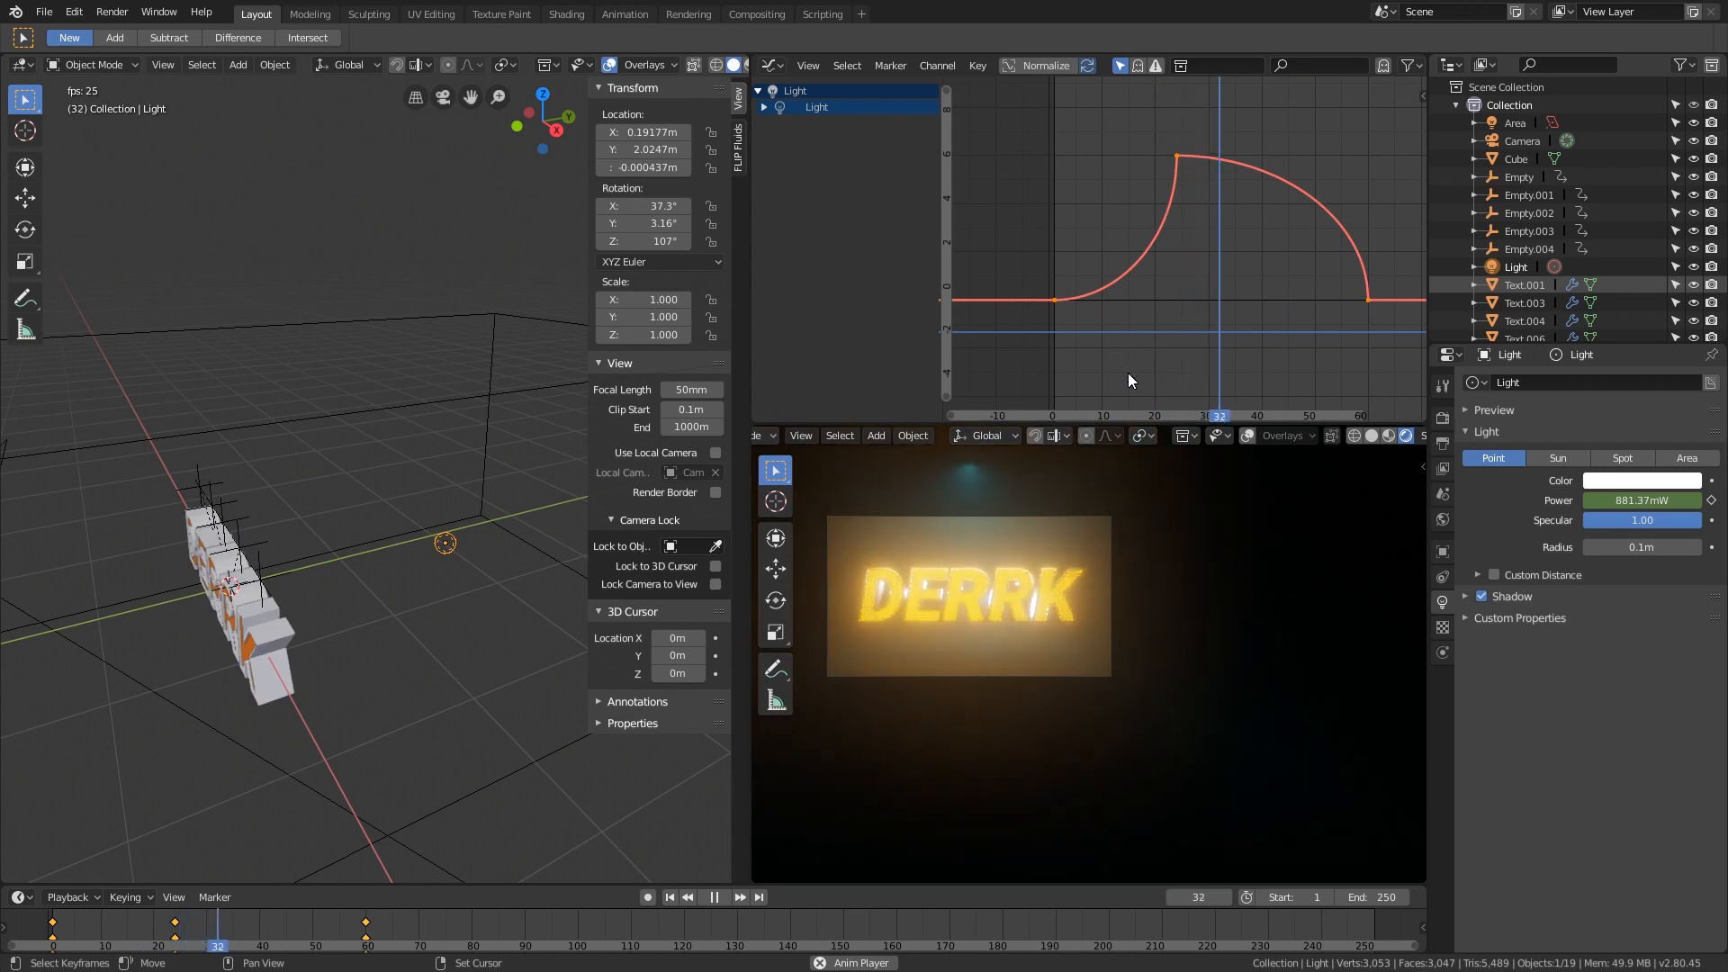
right_click(1126, 396)
key("space")
right_click(1097, 344)
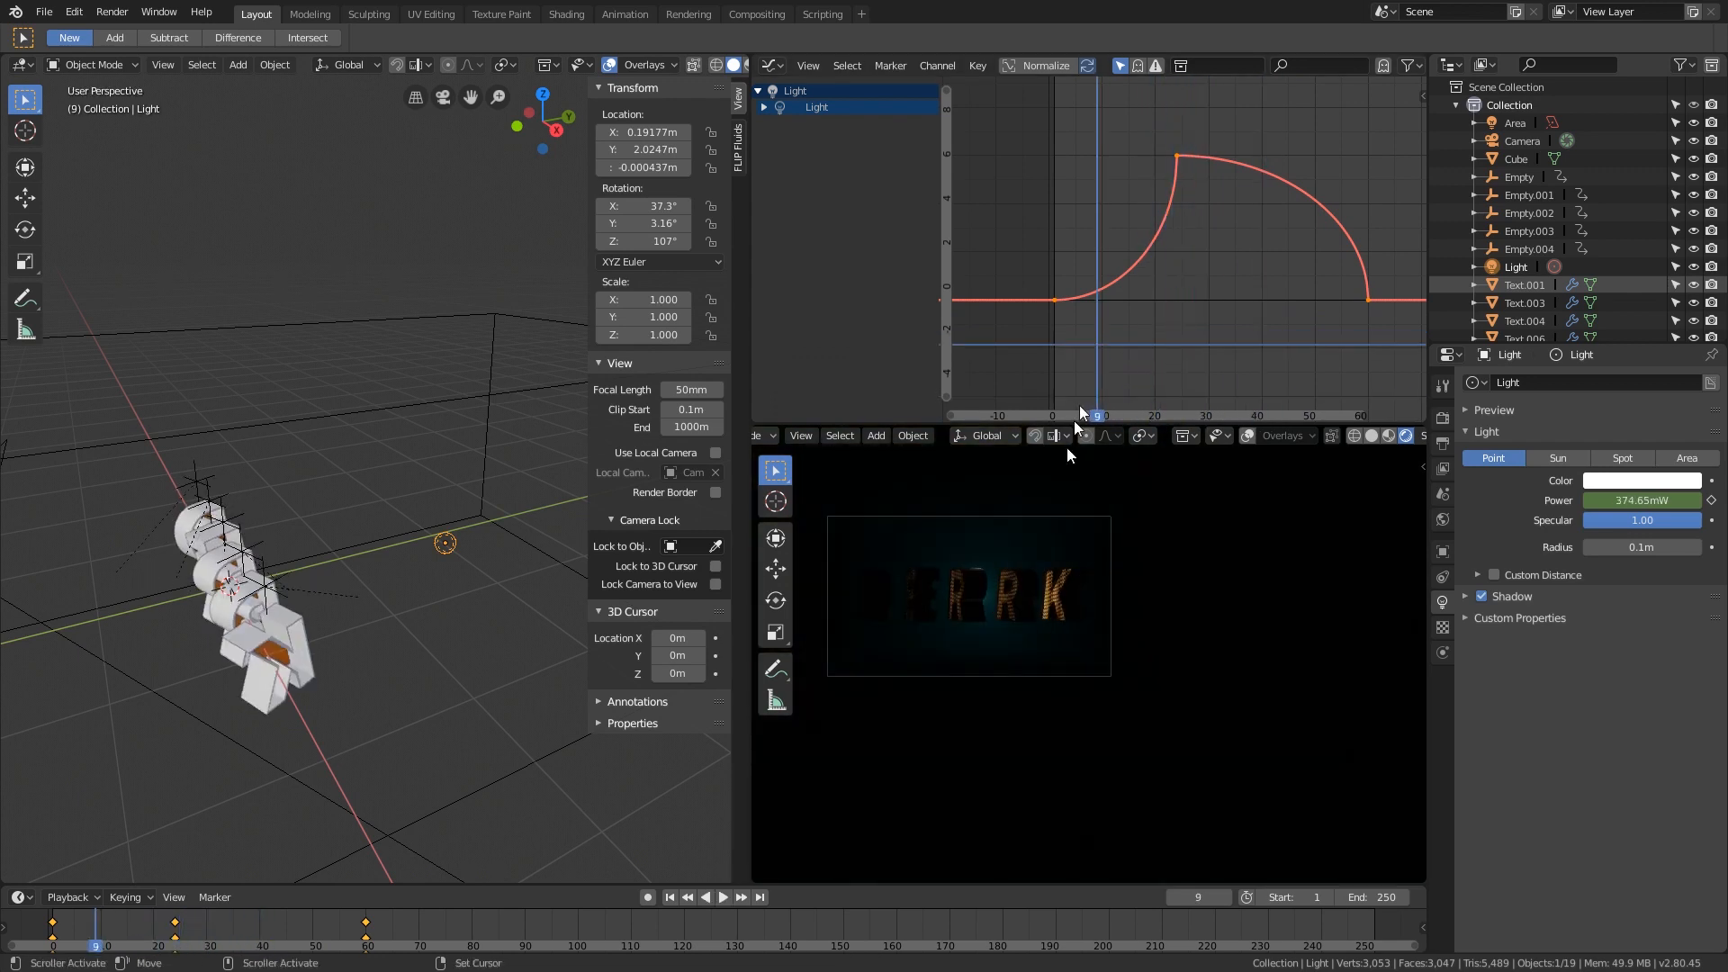
Step: Scrub through the frames around the light flash to compare the rendered title with the point light's power curve
right_click_drag(76, 928, 165, 931)
middle_click_drag(1150, 310, 1078, 331)
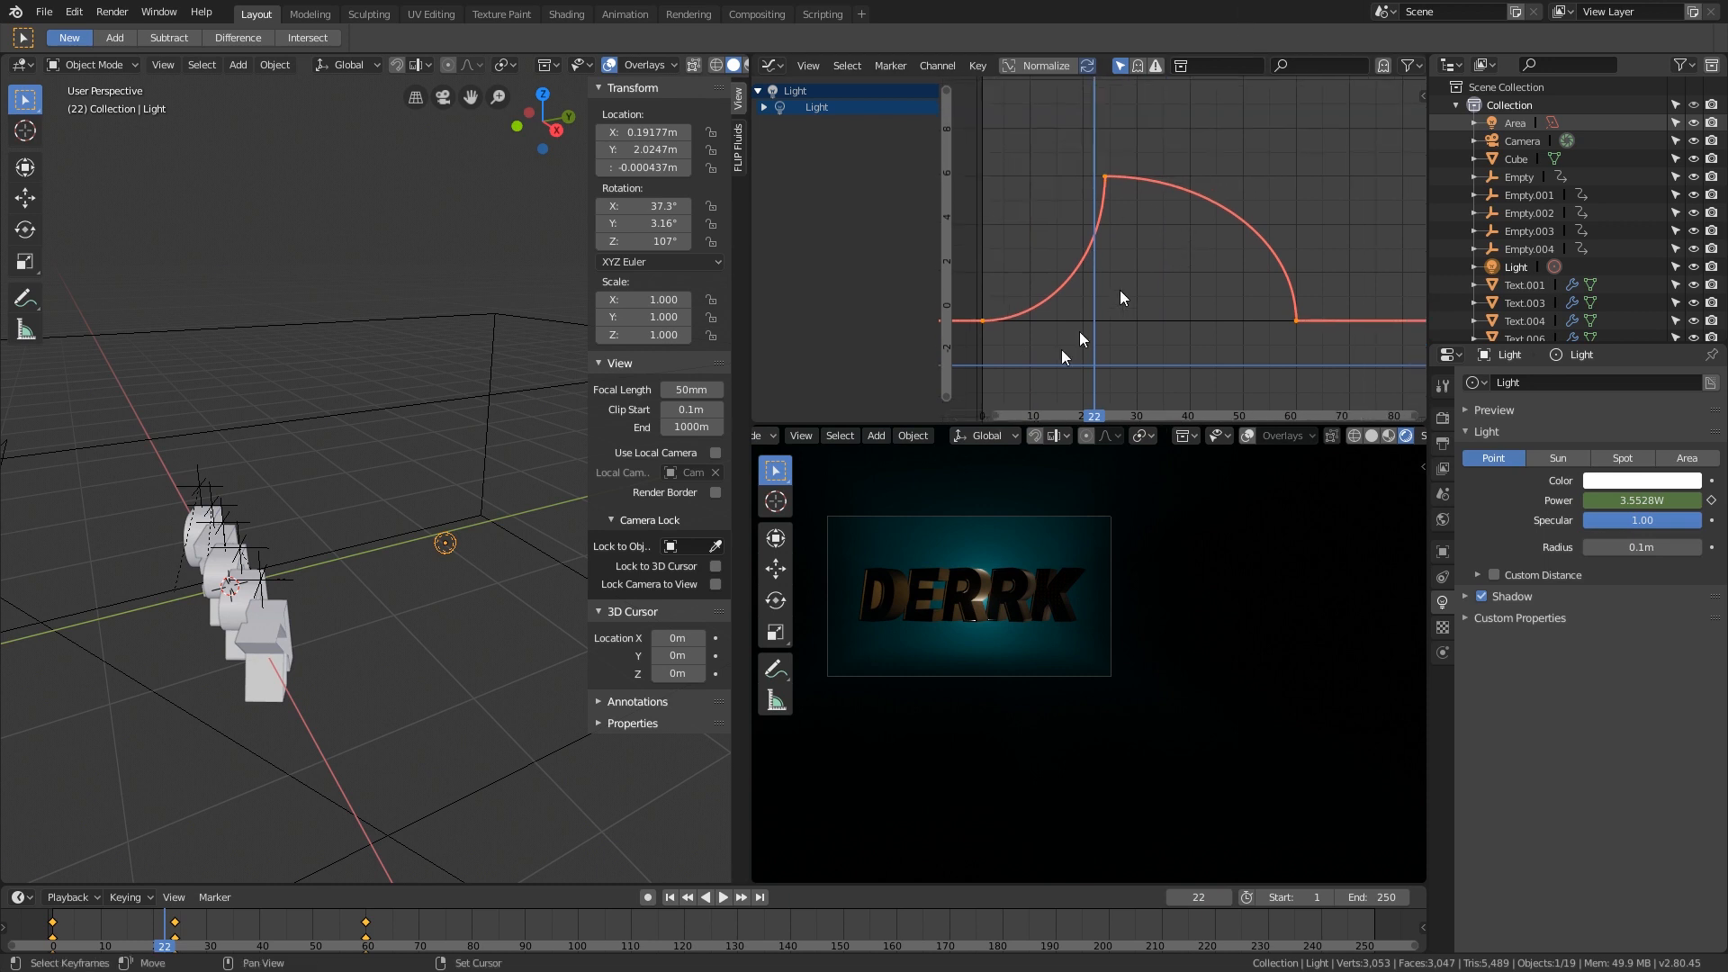
key("space")
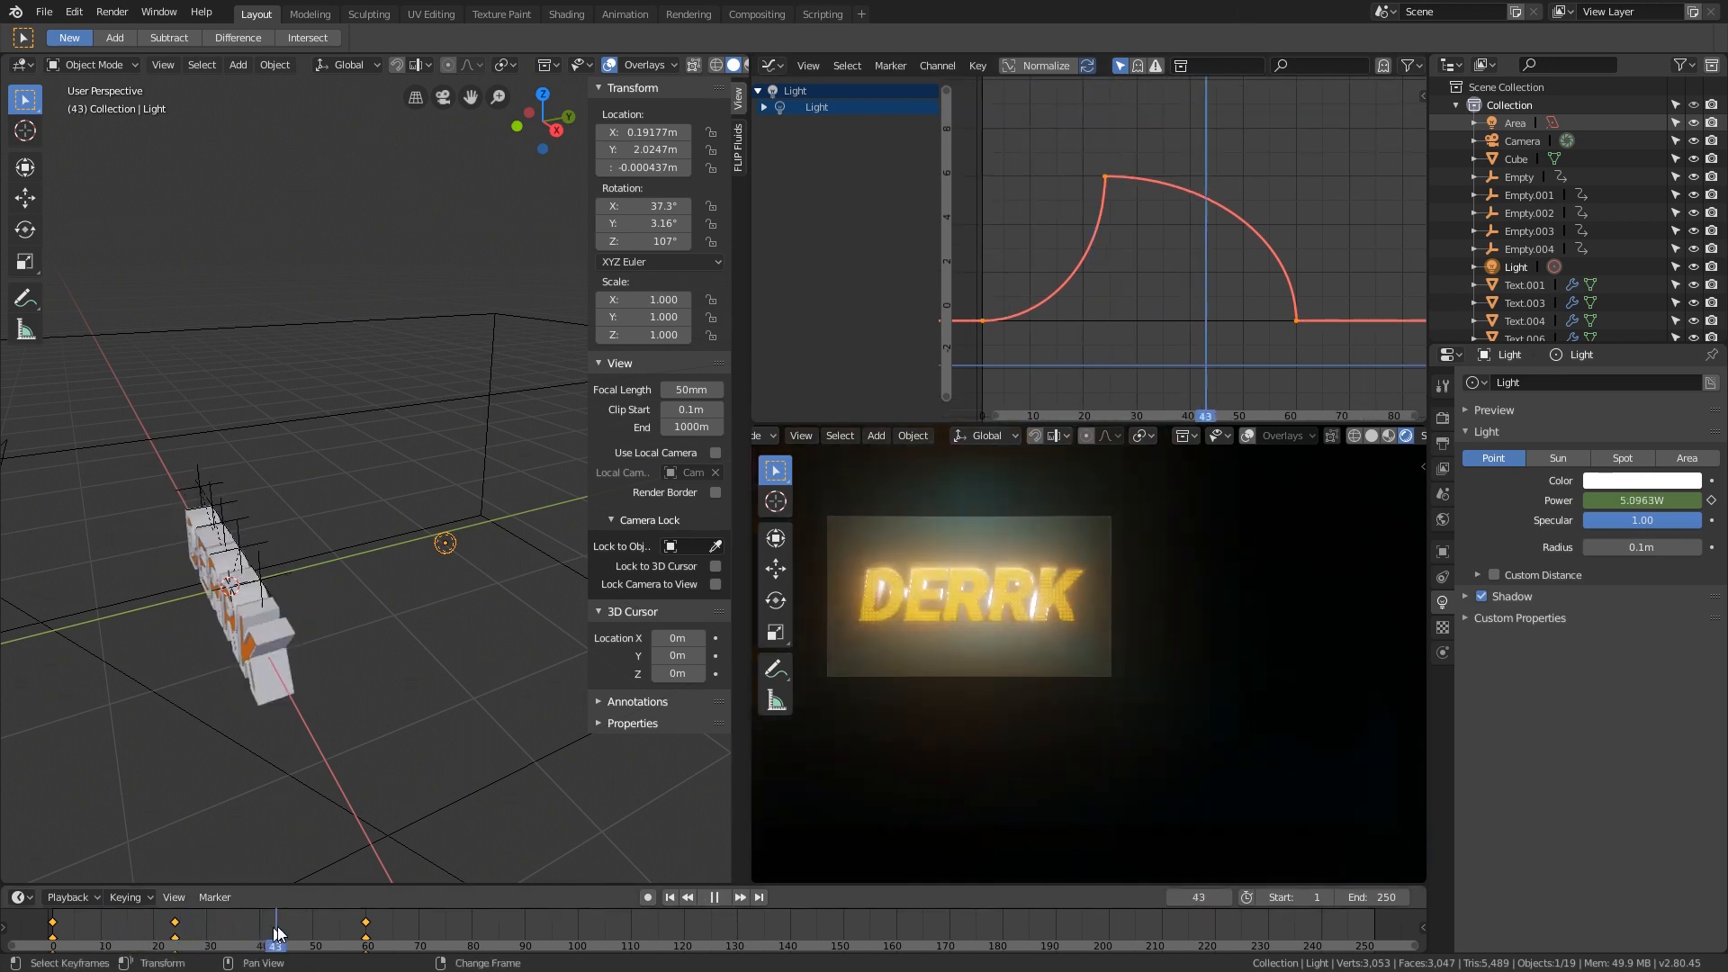
mouse_move(185, 952)
left_mouse_down()
mouse_move(387, 945)
mouse_move(157, 945)
mouse_move(207, 944)
left_mouse_up()
right_click_drag(61, 932, 212, 930)
scroll(1133, 197, "up", 2)
middle_click_drag(1134, 198, 1200, 189)
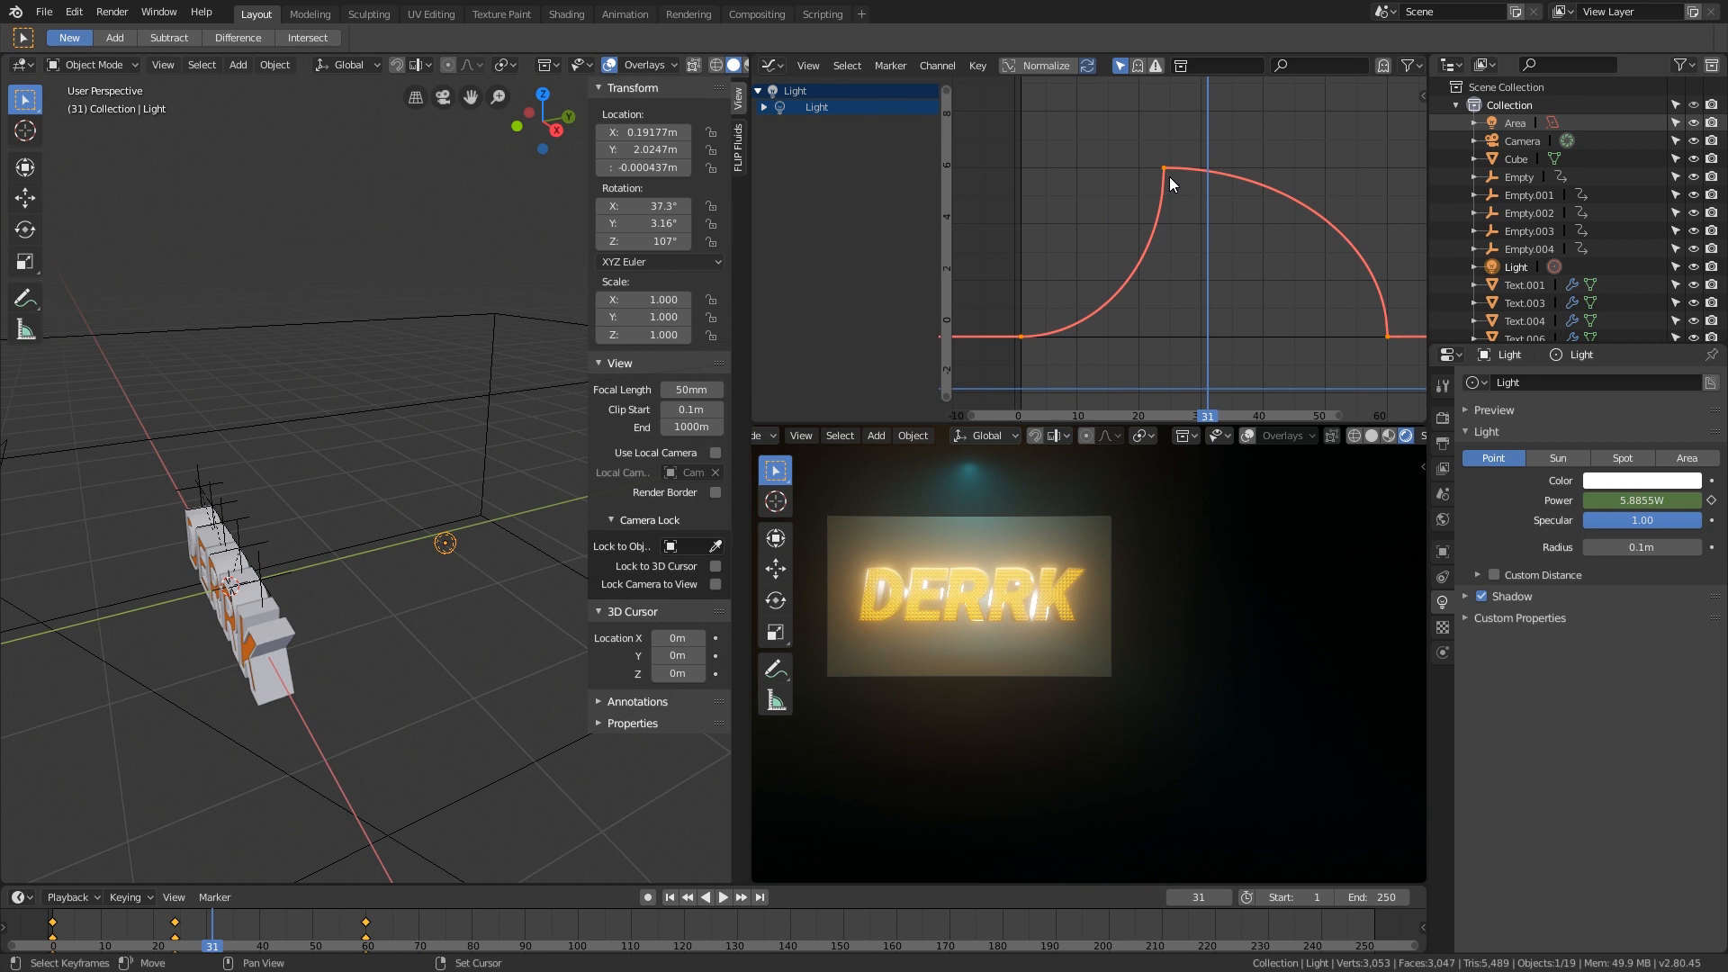
right_click_drag(1169, 177, 1263, 243)
Step: Inspect the rendered title letters close up at frames 40 and 18 to check their lighting and surface texture
scroll(1036, 619, "up", 2)
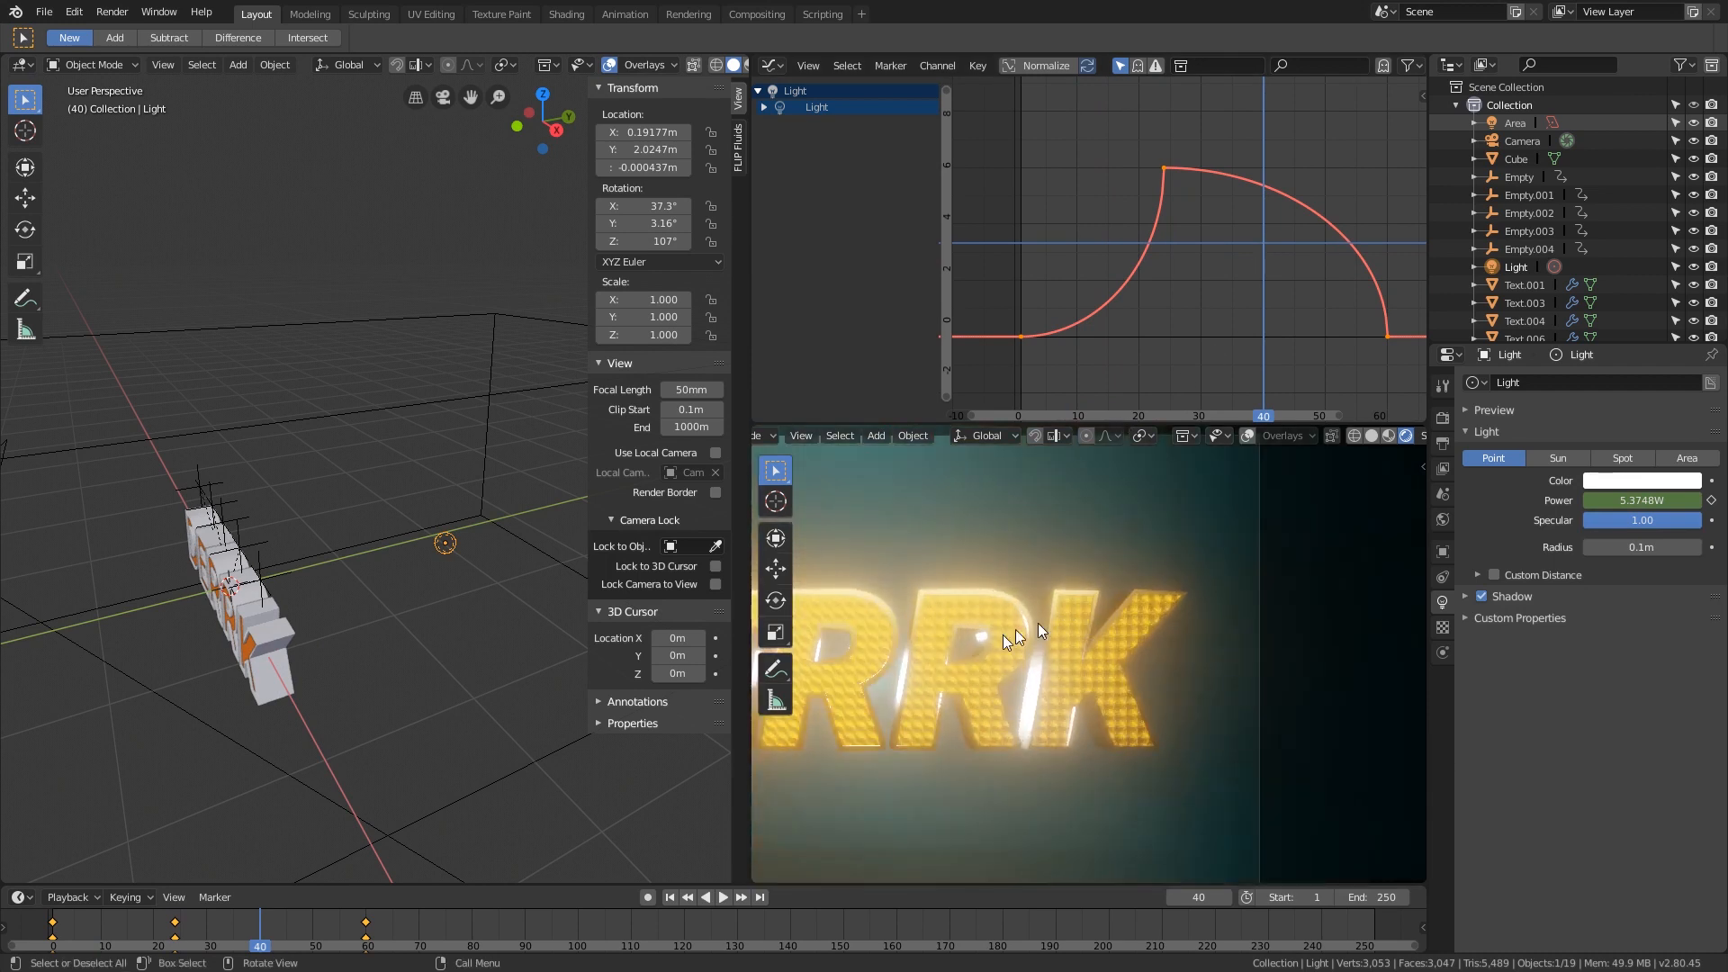
middle_click_drag(1039, 623, 1130, 624, "shift")
scroll(1121, 624, "up", 7)
scroll(1122, 624, "down", 5)
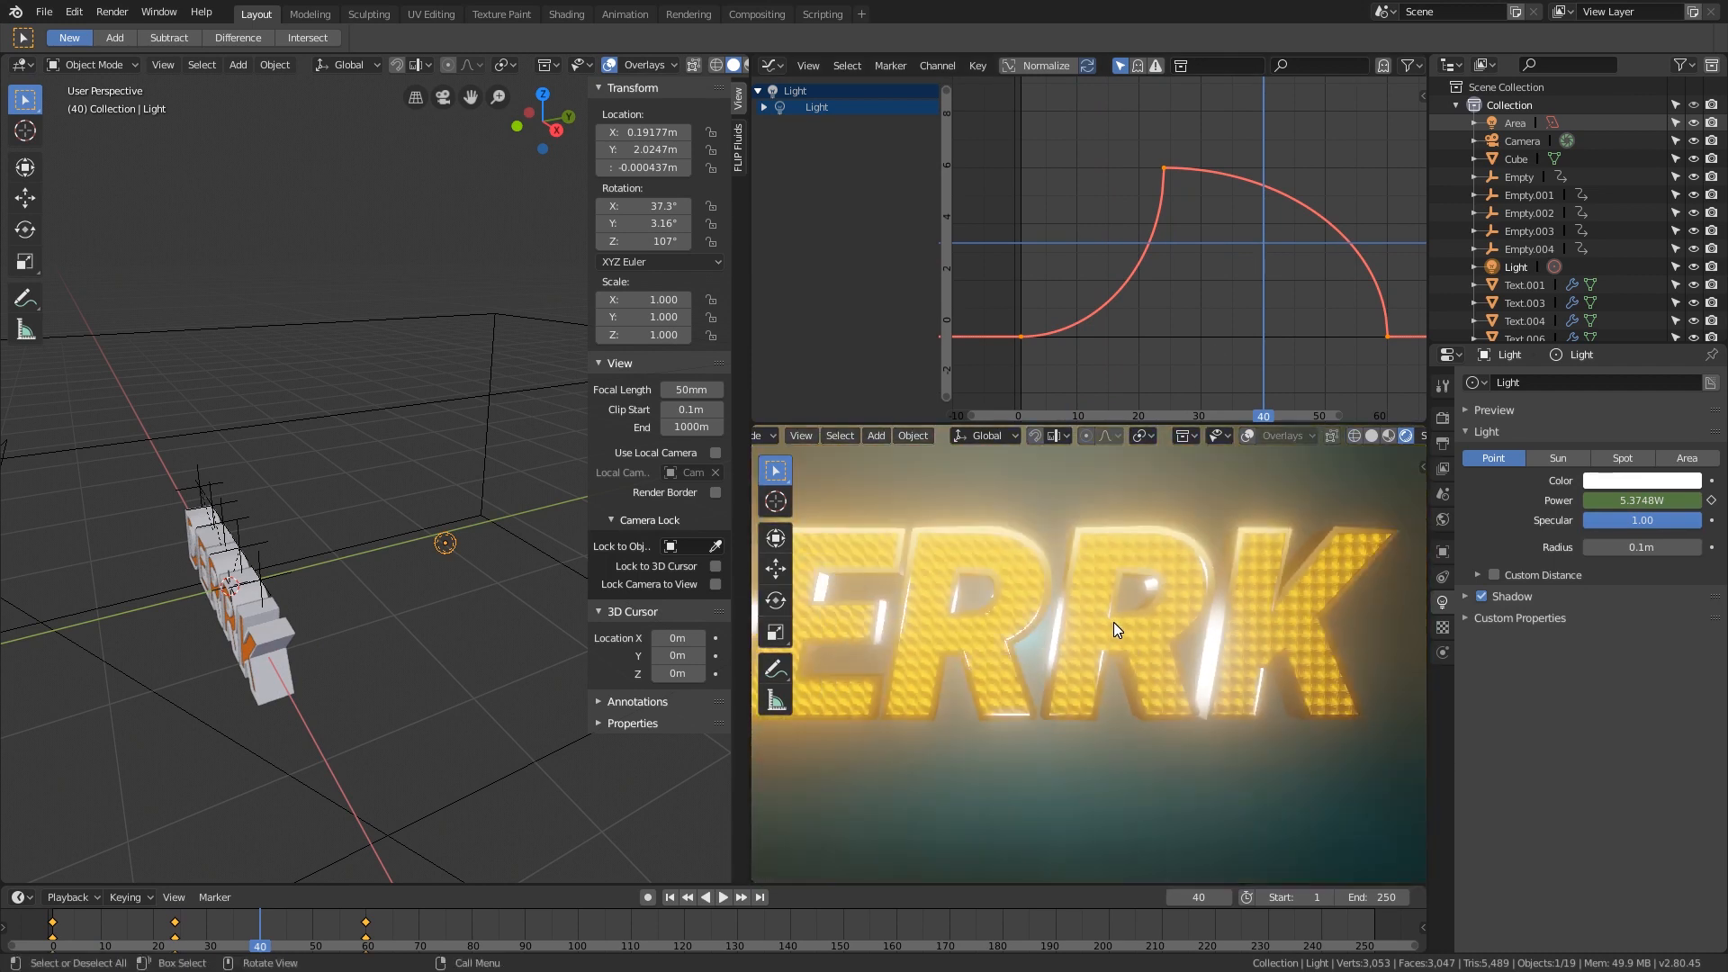
scroll(1099, 619, "down", 1)
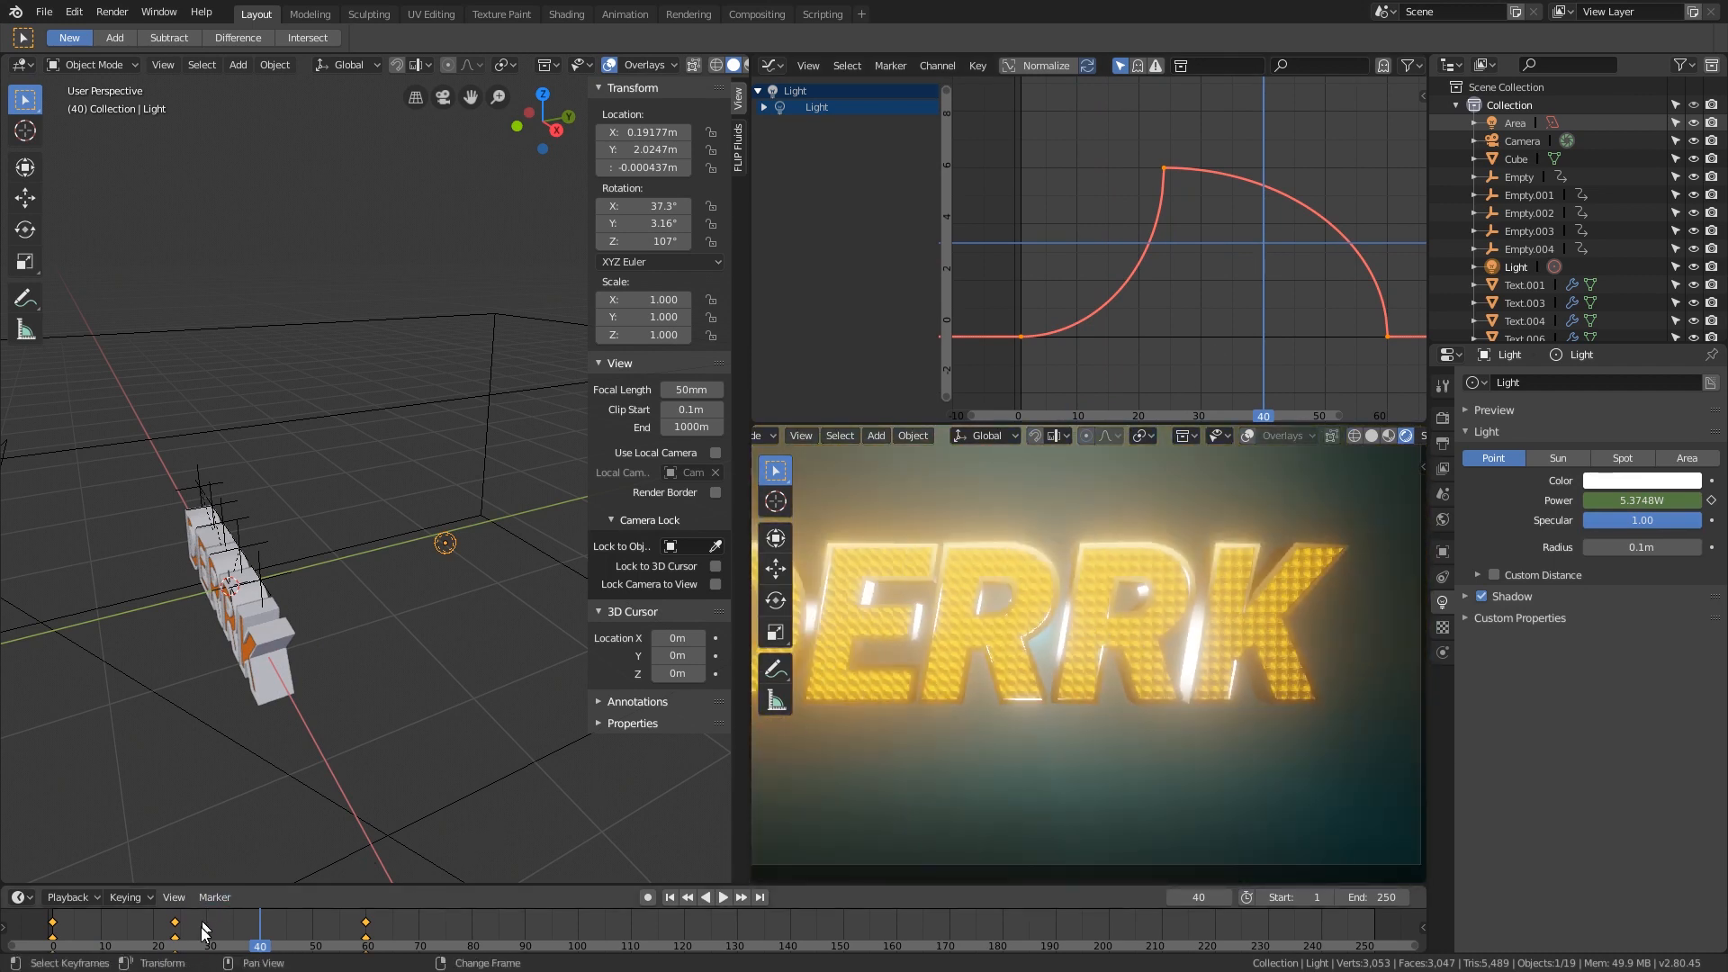
right_click_drag(202, 927, 144, 944)
scroll(1080, 598, "up", 2)
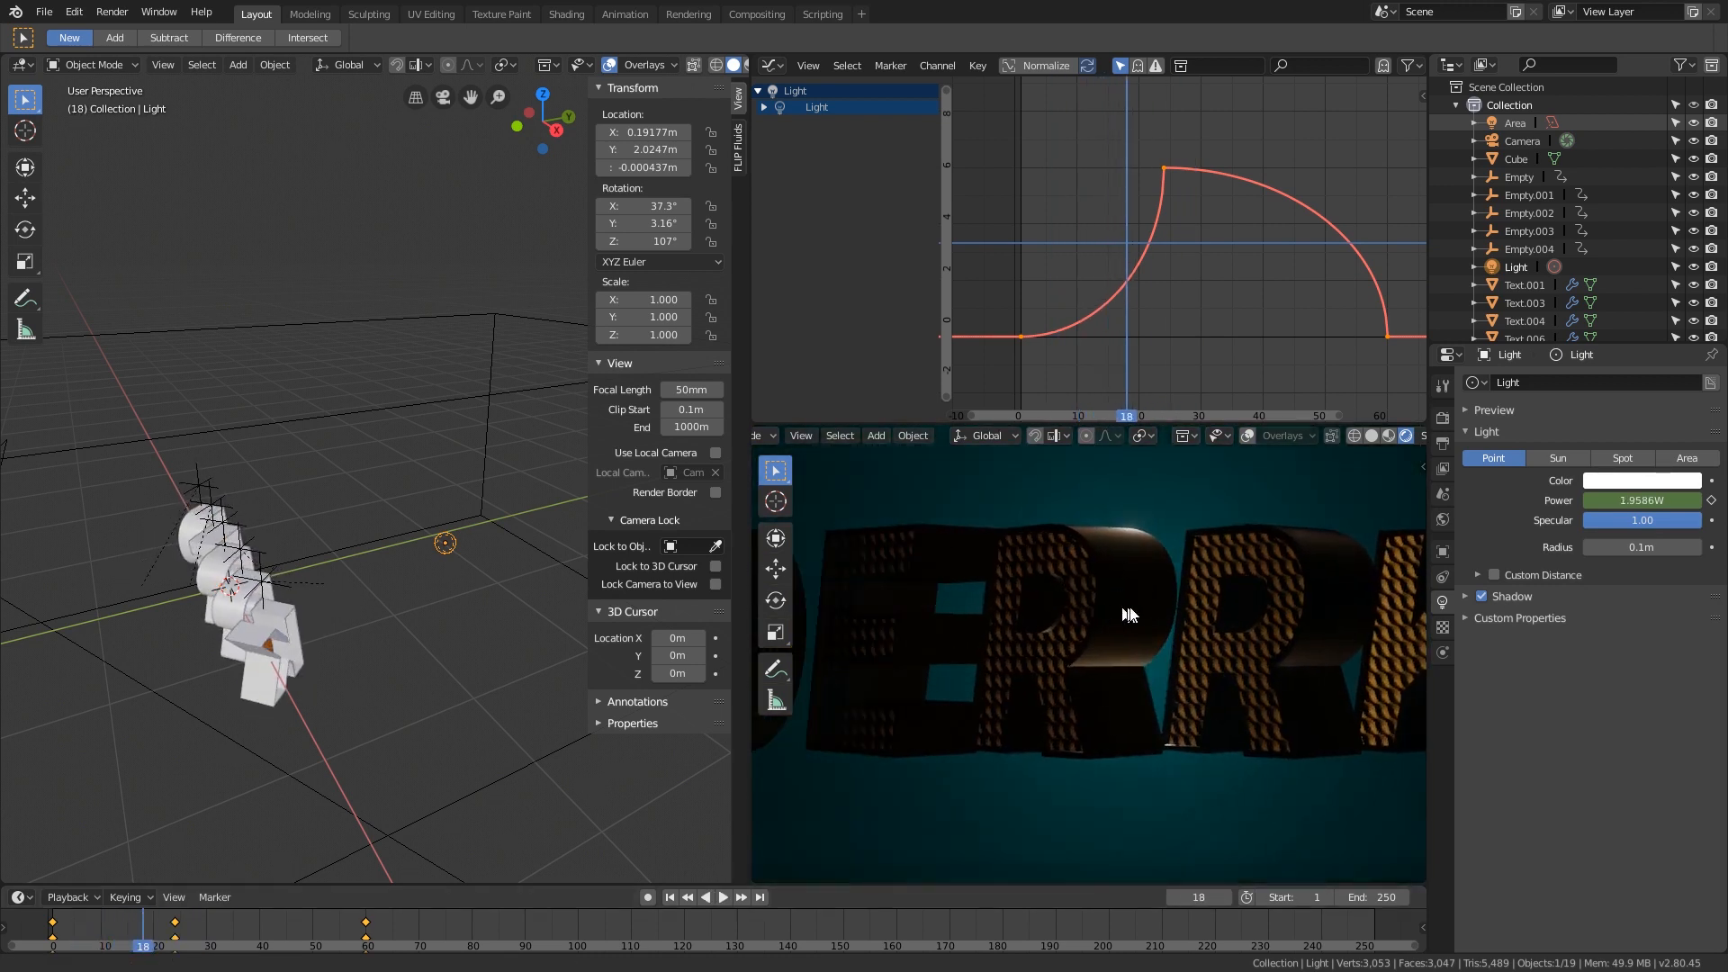
scroll(1120, 585, "down", 1)
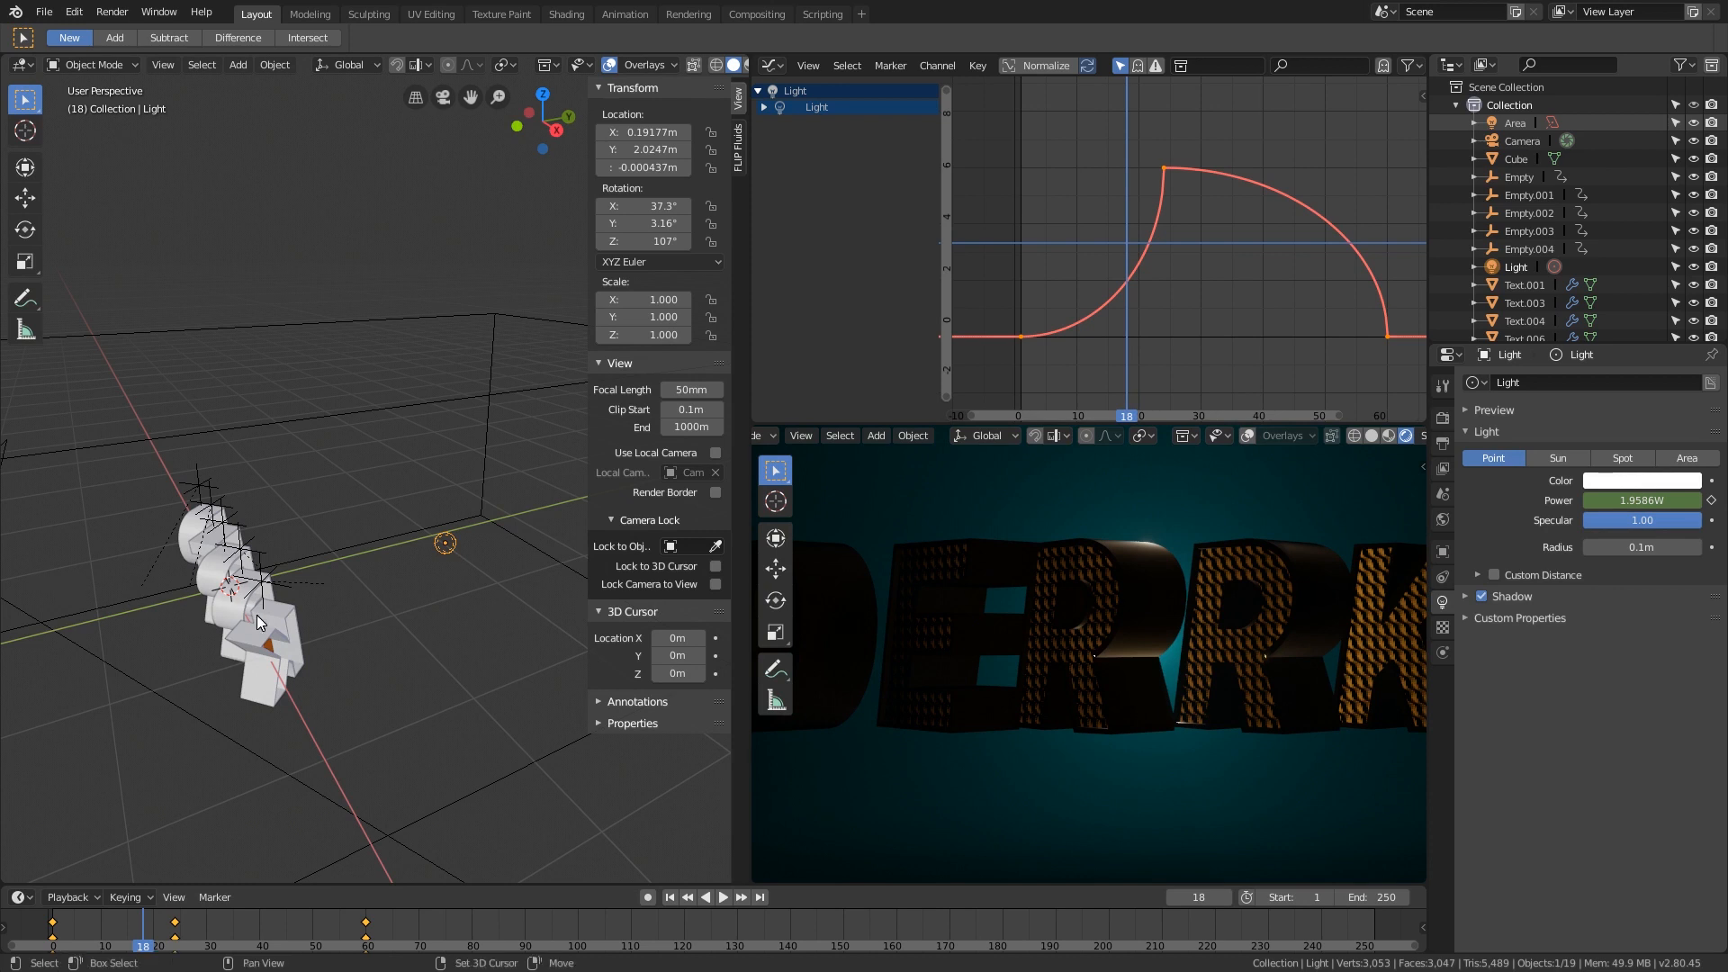
Step: Add a reflection cubemap light probe around the title and bake the scene's indirect lighting
middle_click_drag(256, 614, 350, 583)
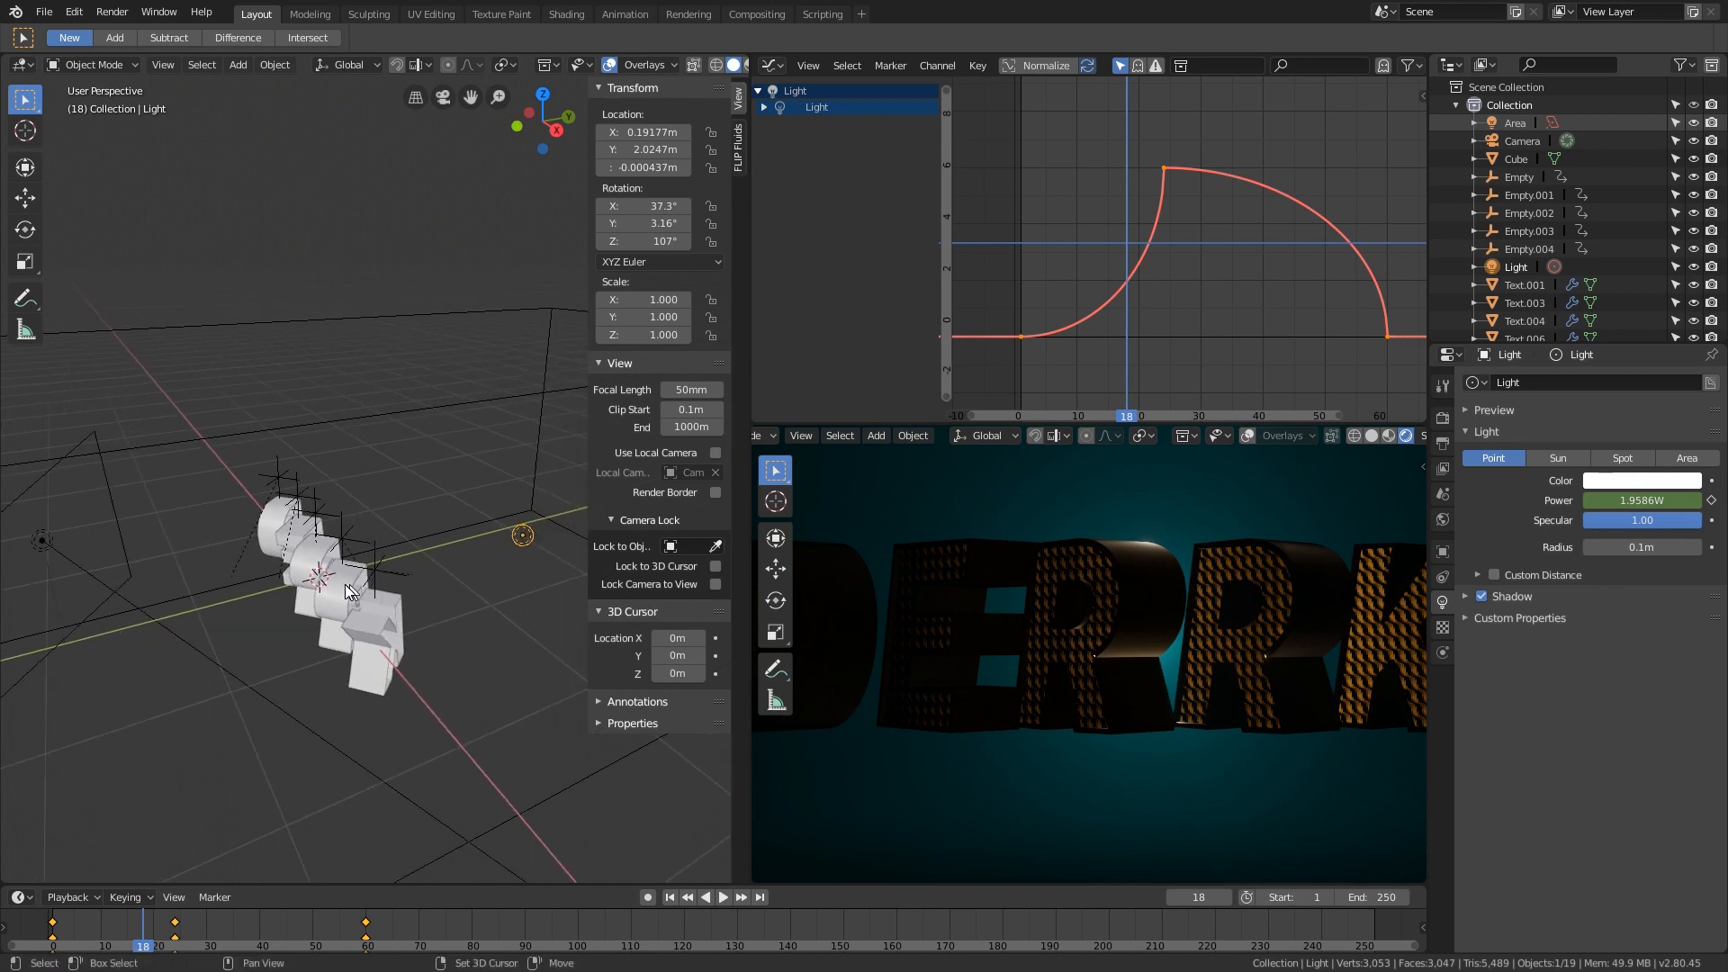
key("shift+a")
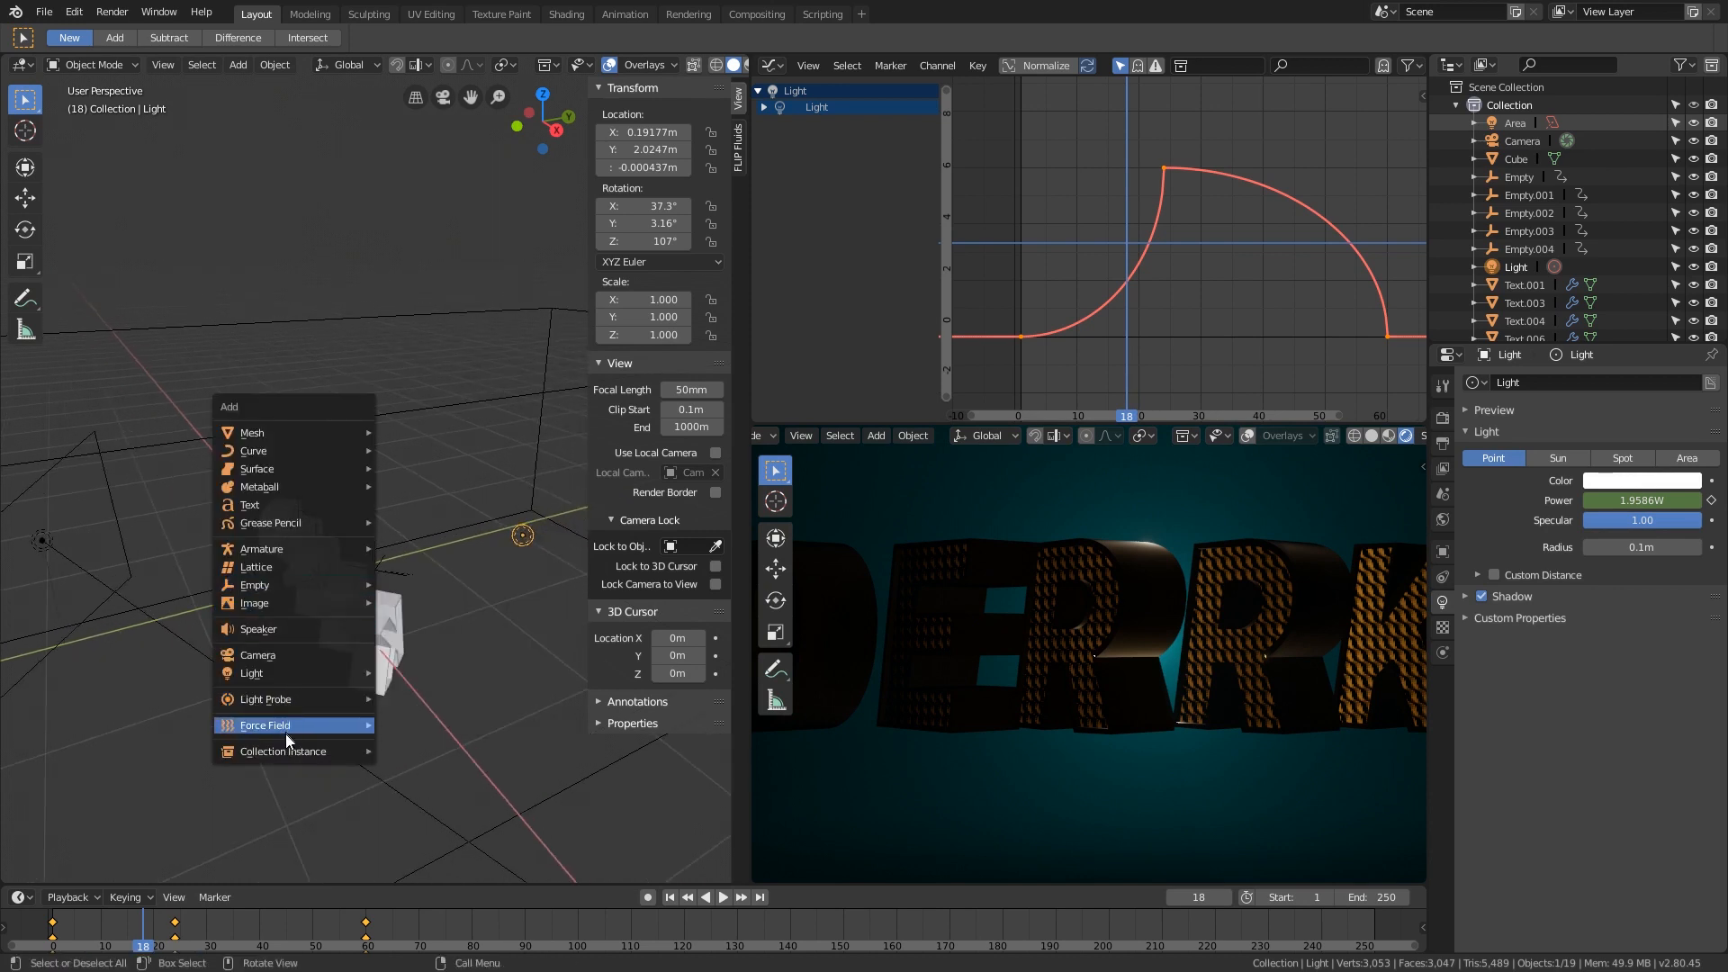
mouse_move(297, 699)
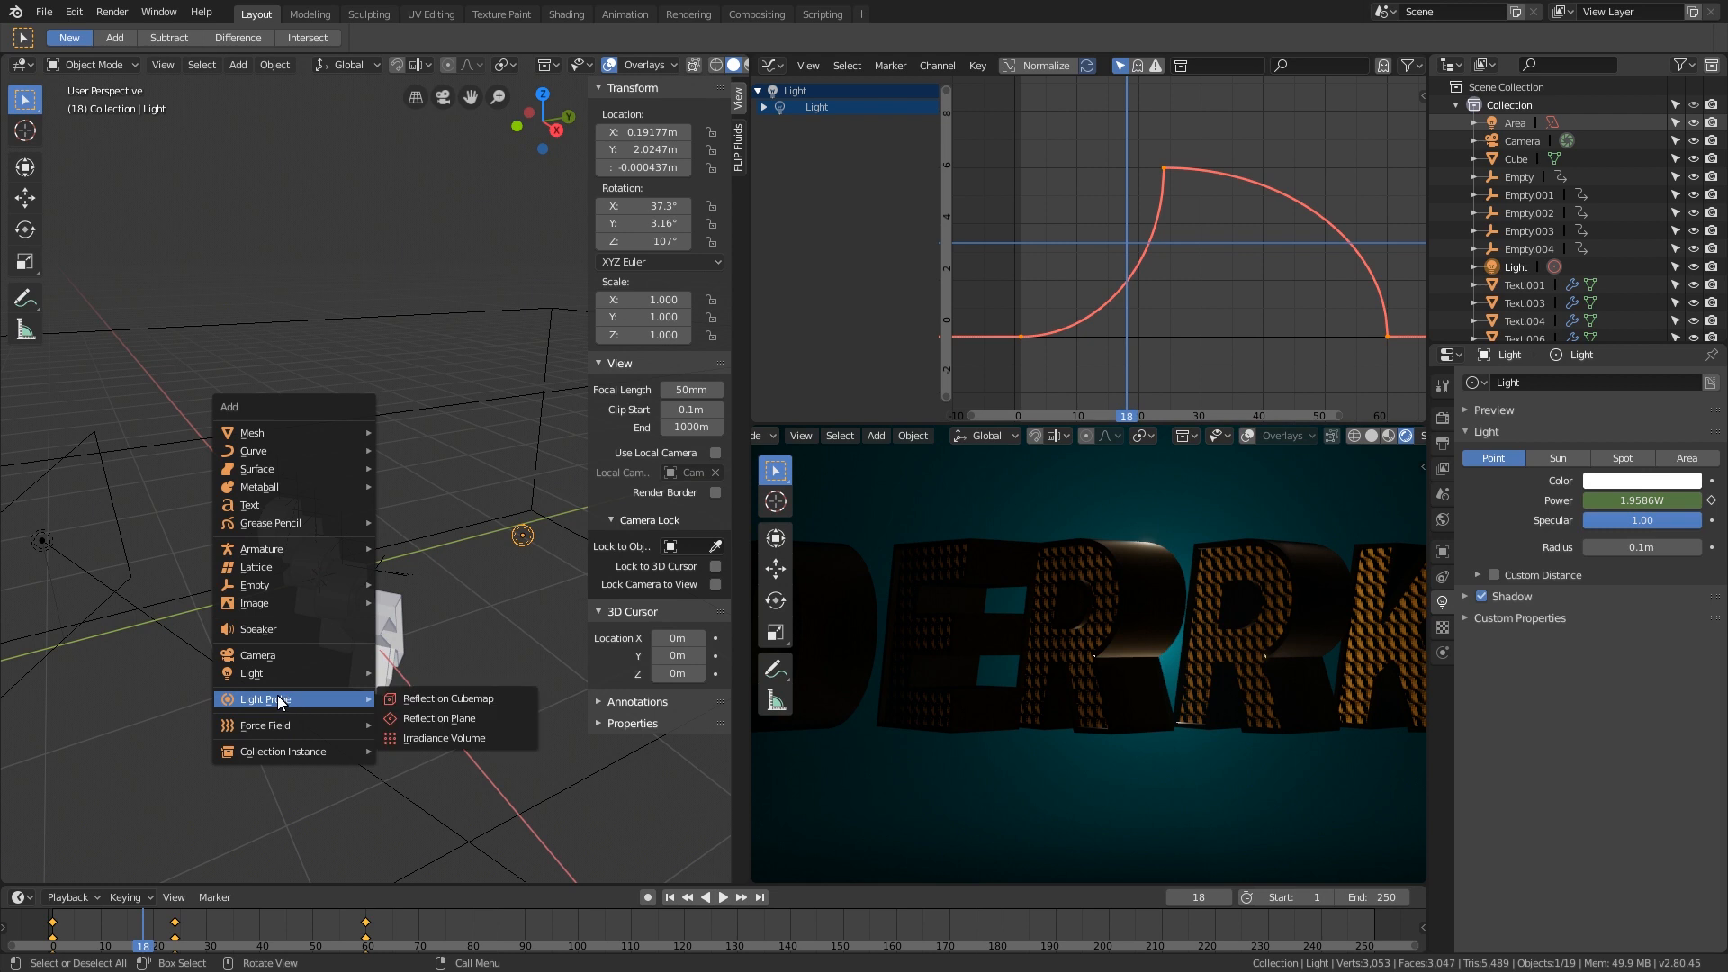
left_click(479, 699)
middle_click_drag(499, 644, 403, 599)
scroll(1217, 671, "up", 1)
scroll(1216, 672, "down", 4)
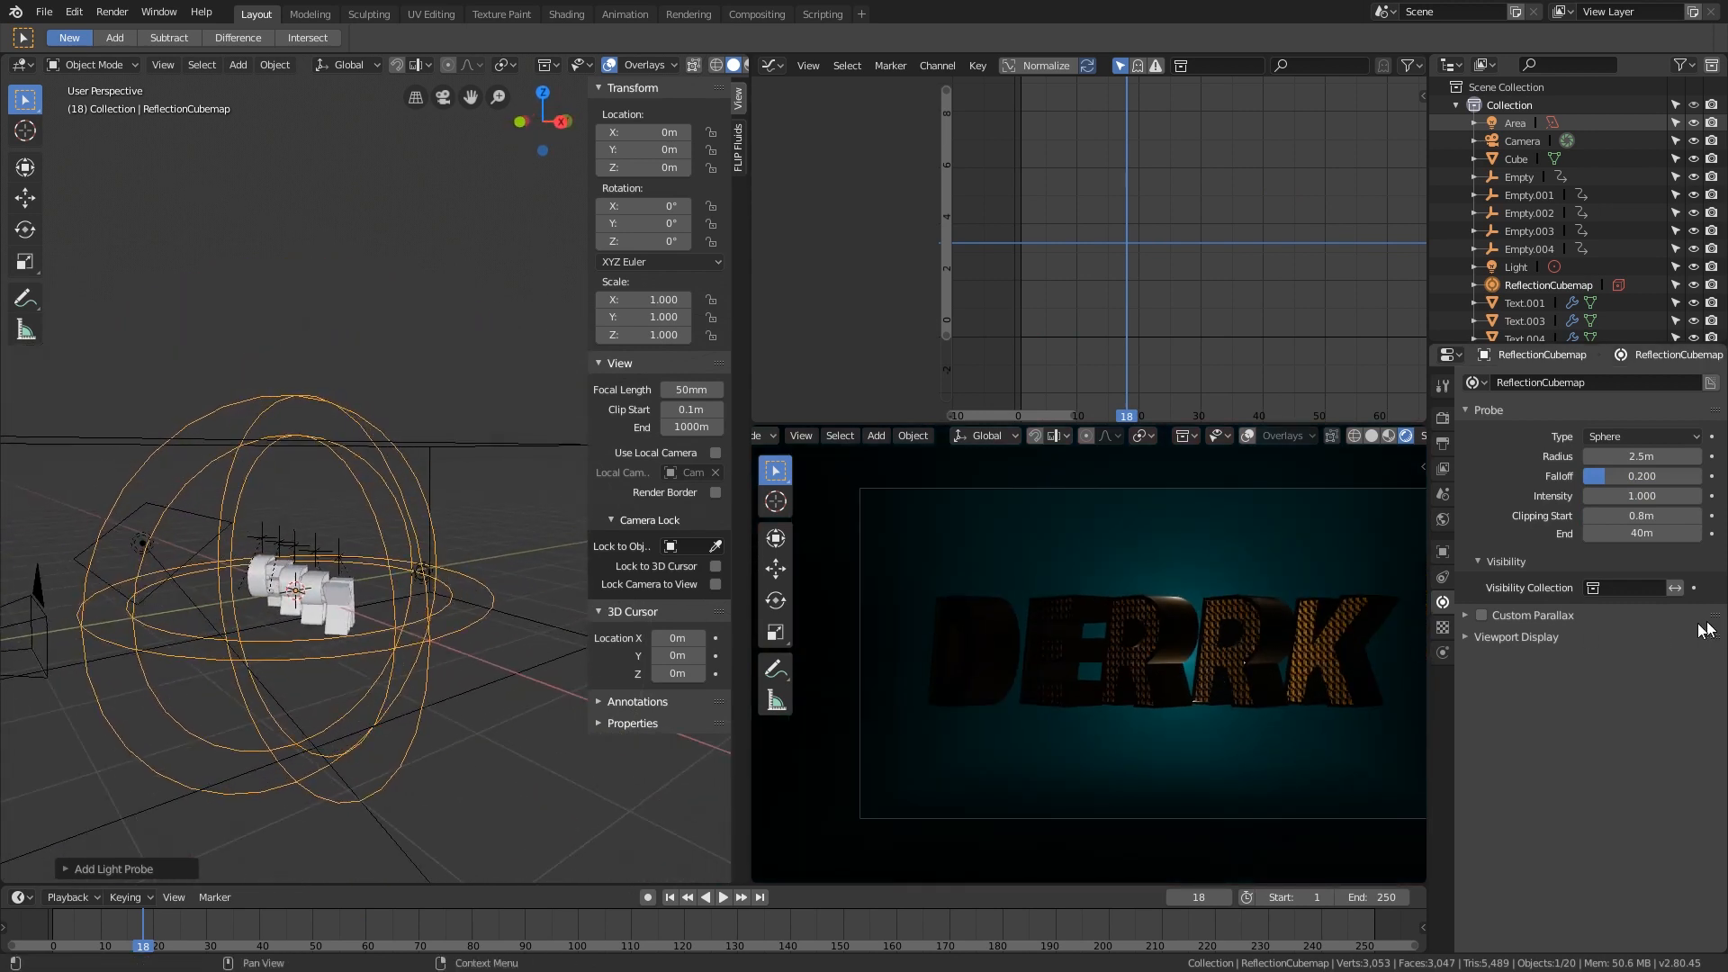
left_click(1443, 419)
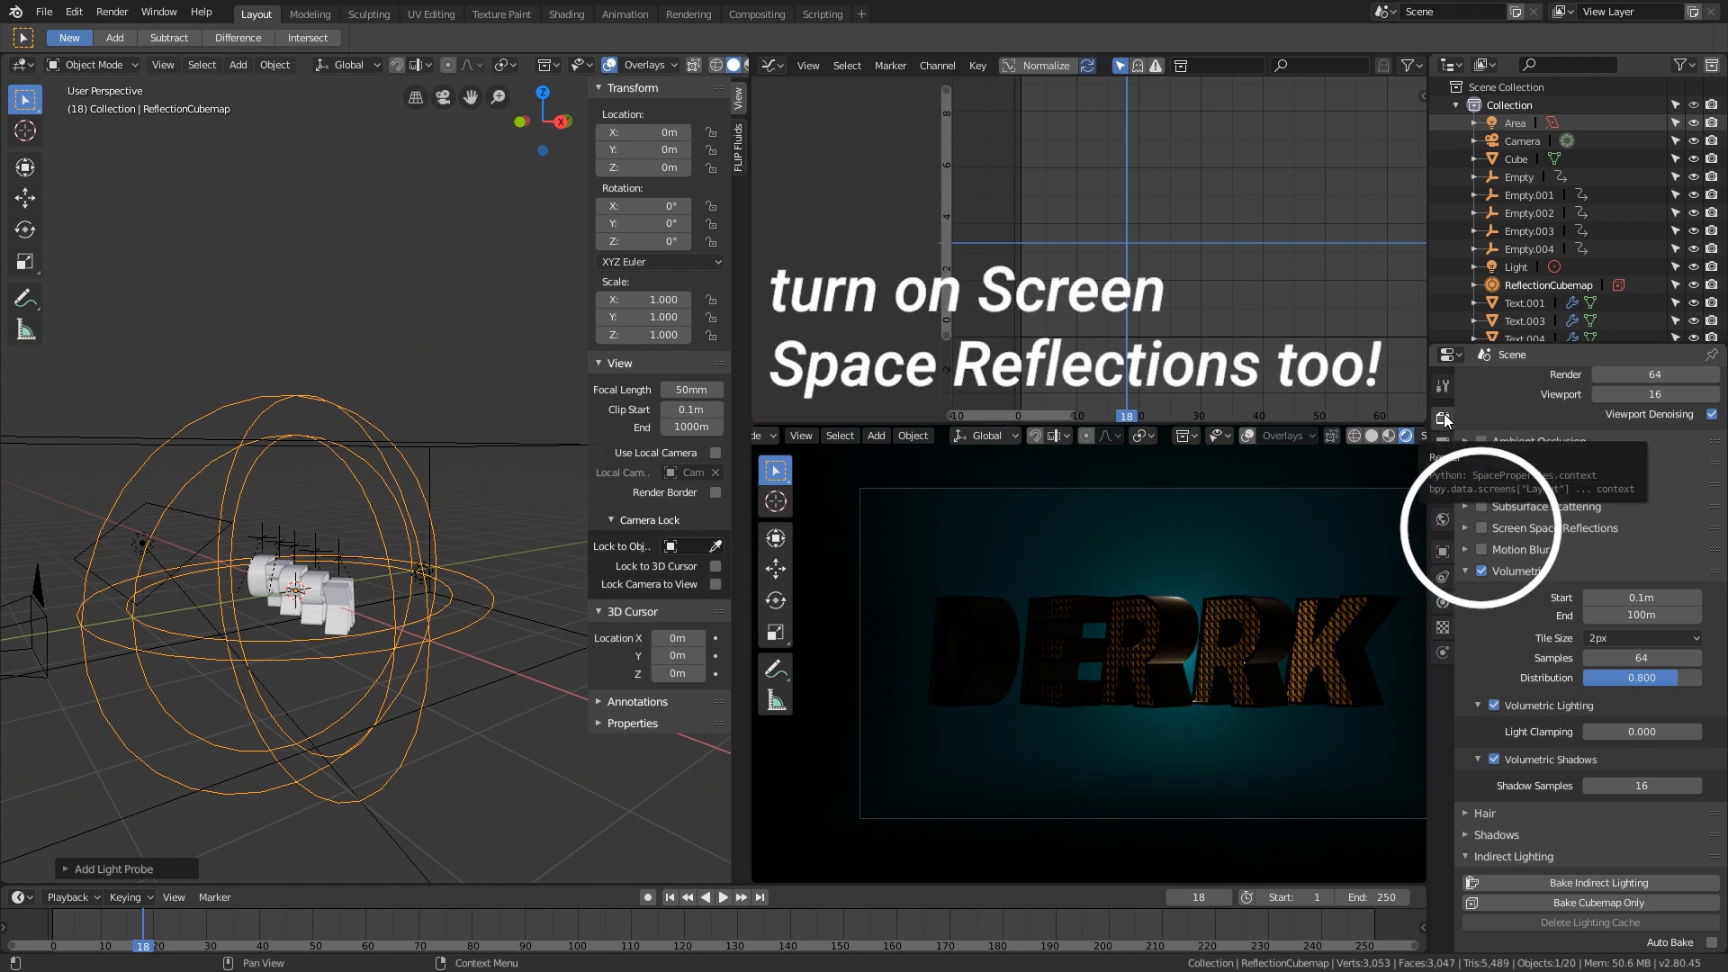
left_click(1627, 881)
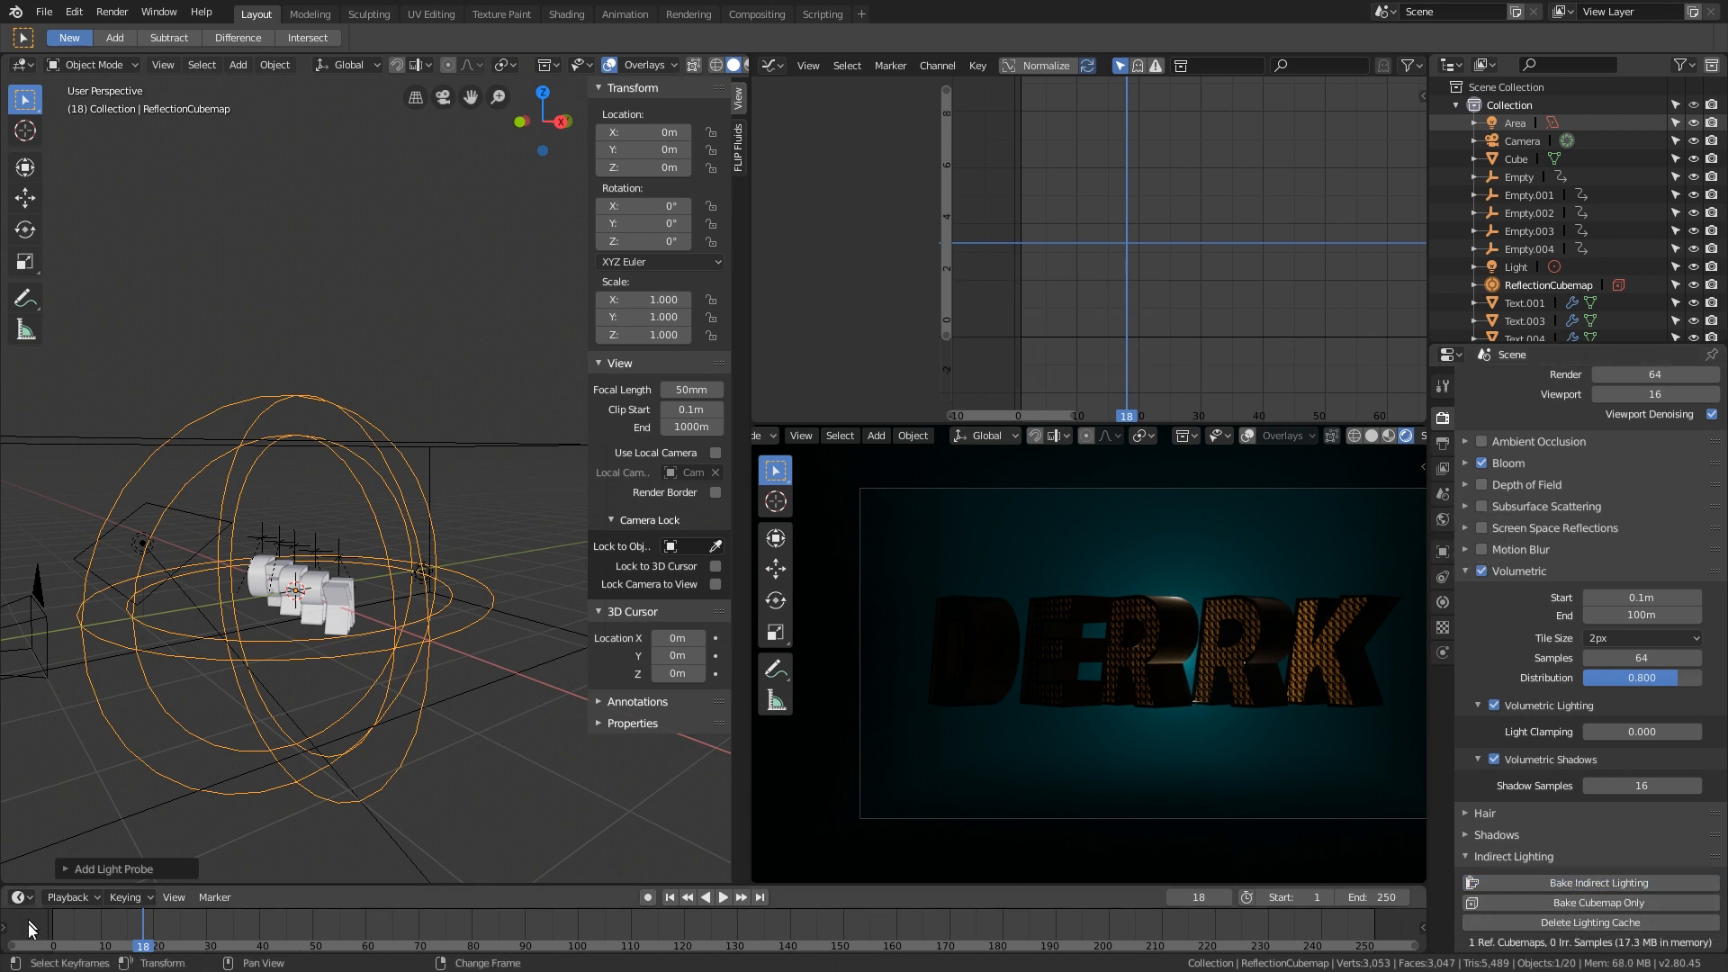
Step: Add an irradiance volume around the title and stretch it along X by about 1.52
key("shift+a")
mouse_move(220, 700)
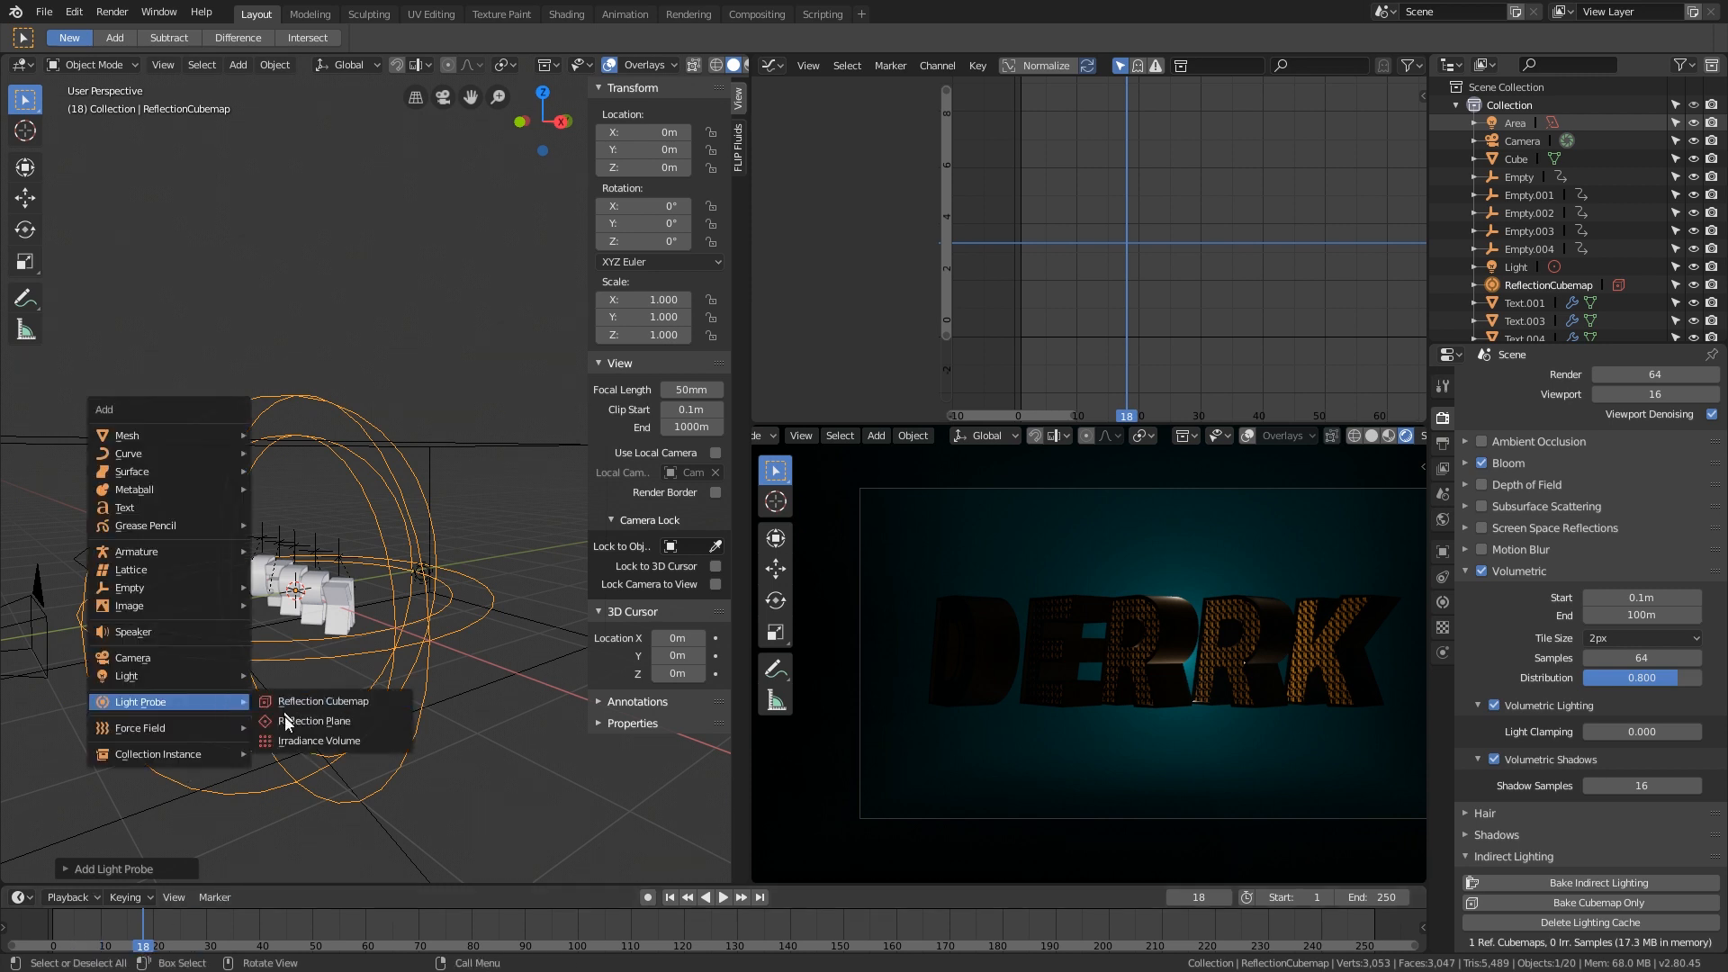
left_click(294, 738)
key("s")
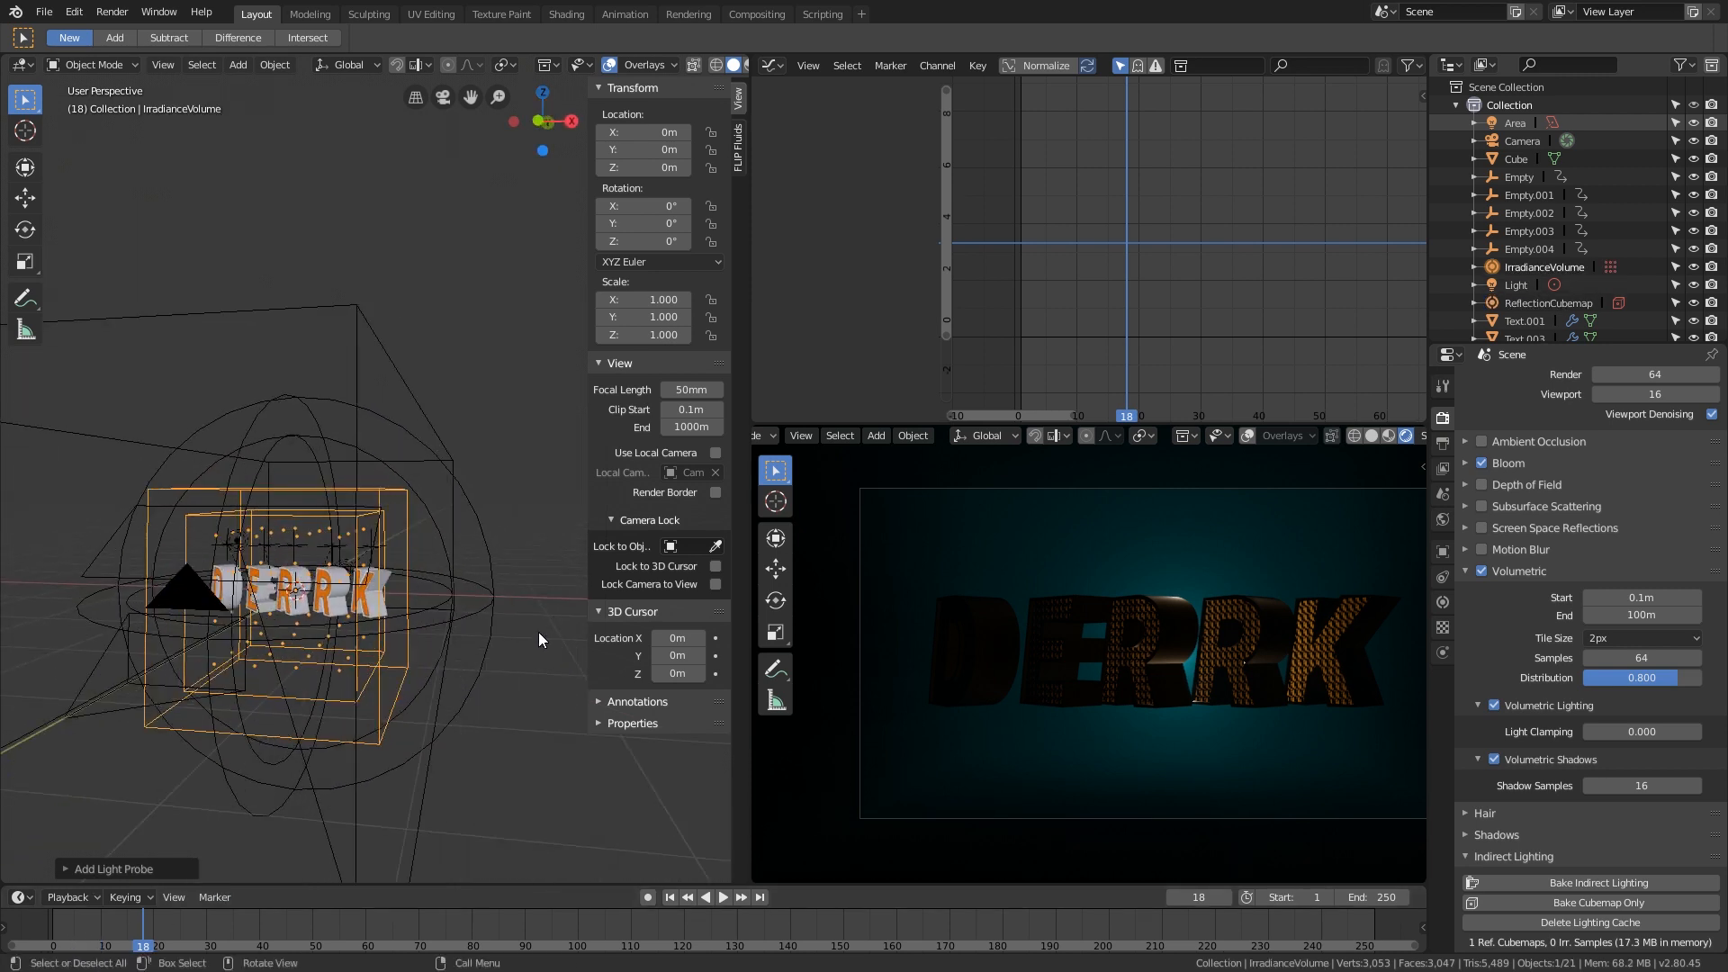
key("x")
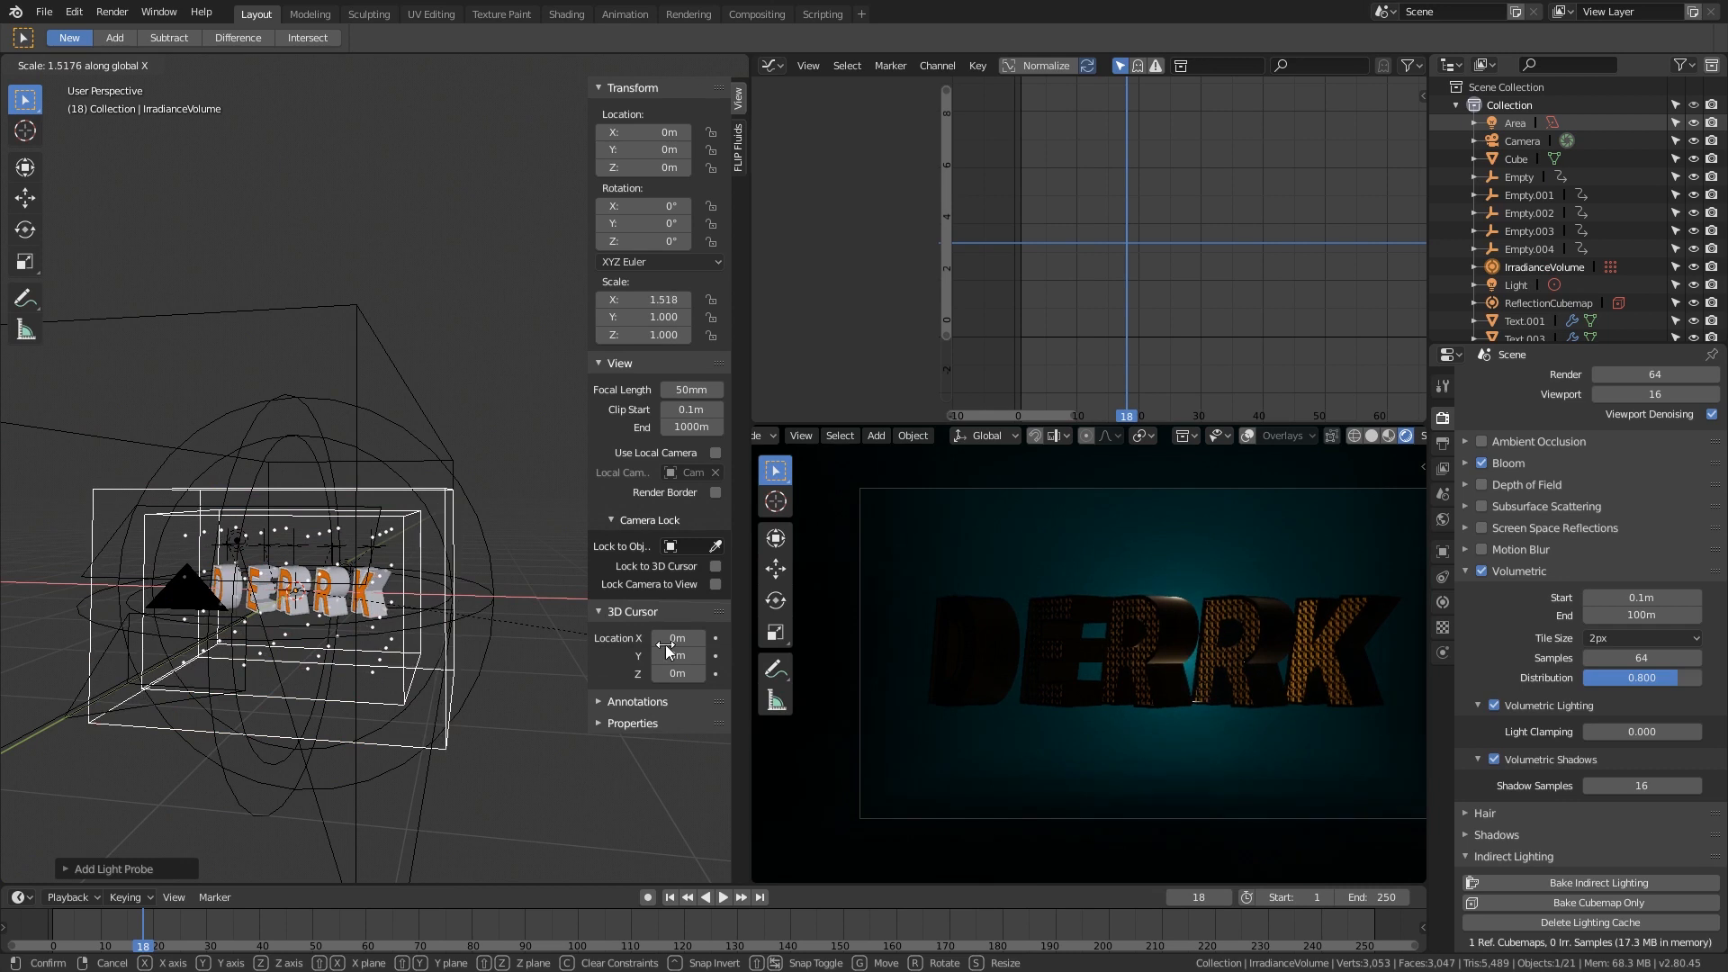
left_click(427, 541)
middle_click_drag(427, 541, 403, 567)
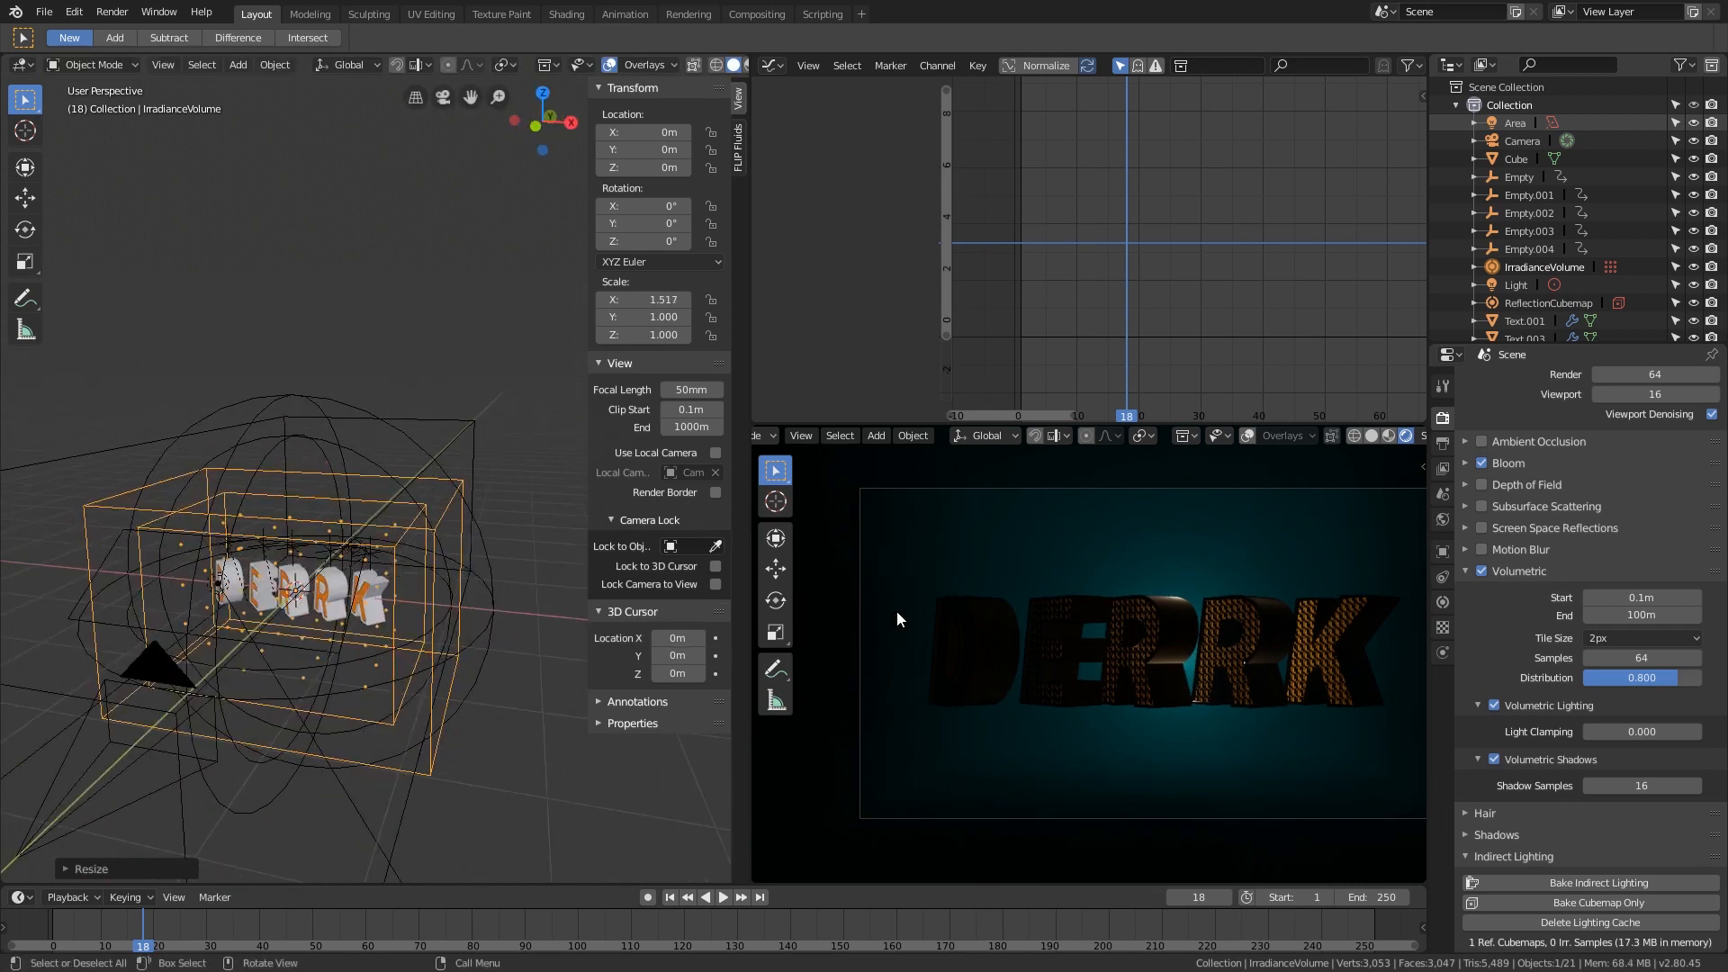
Step: Bake the indirect lighting with both probes and inspect the rendered letters close up at frame 23
left_click(1618, 885)
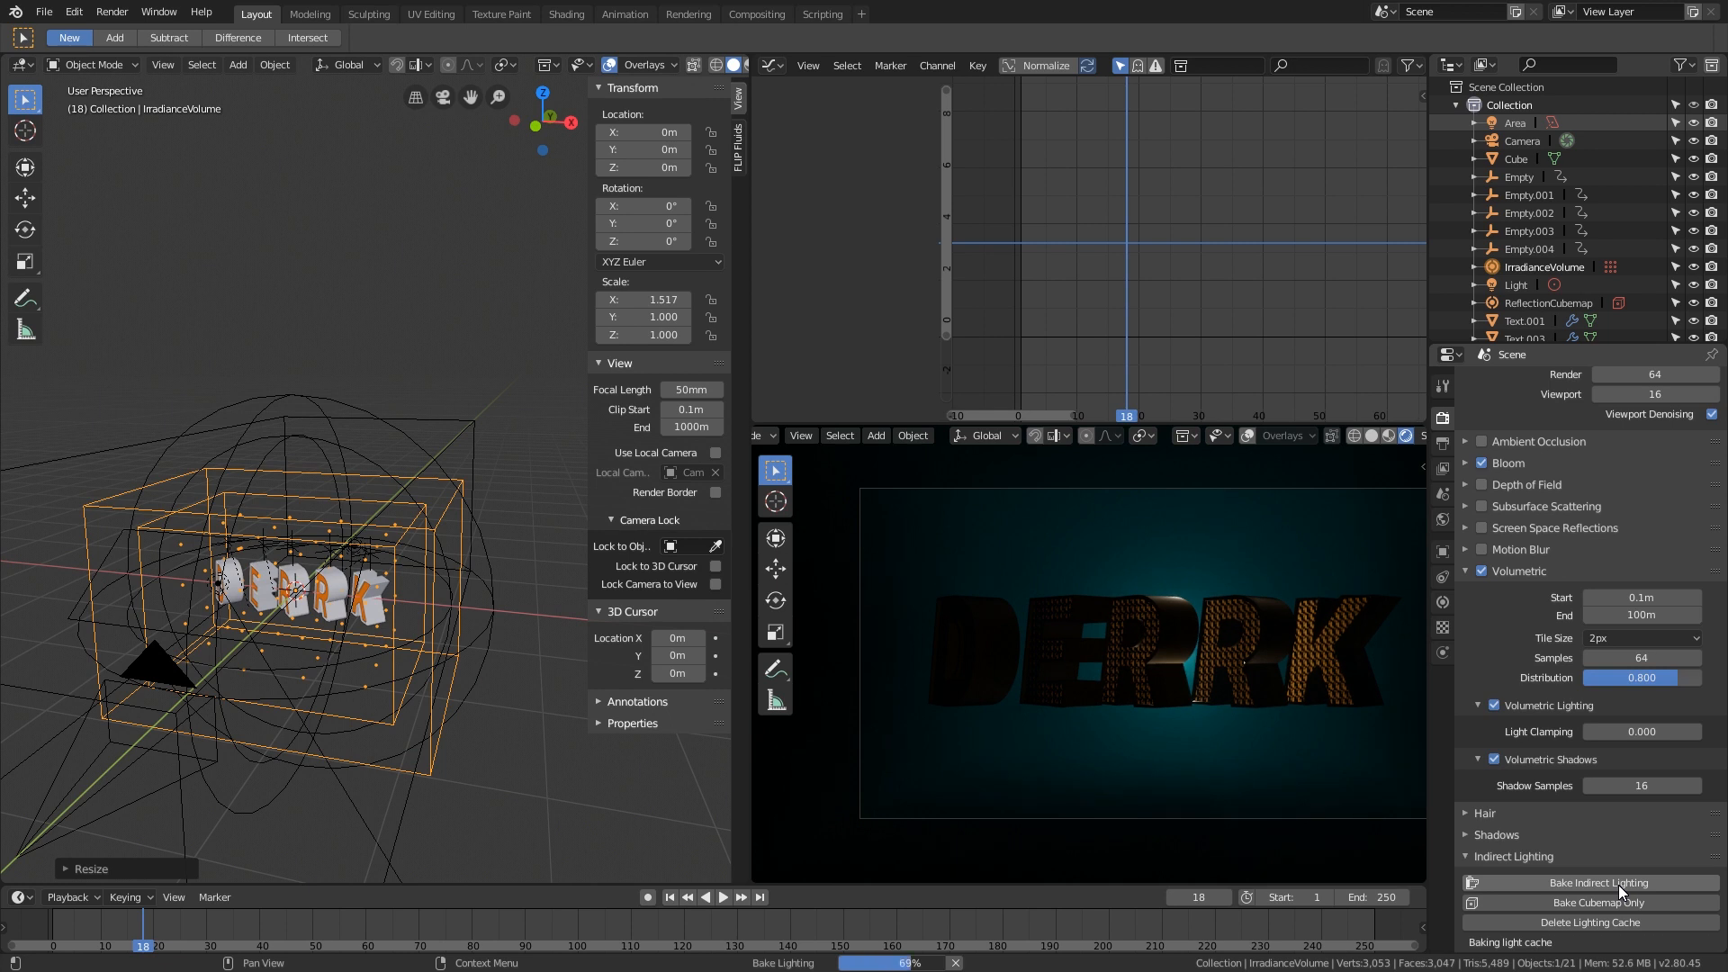
key("space")
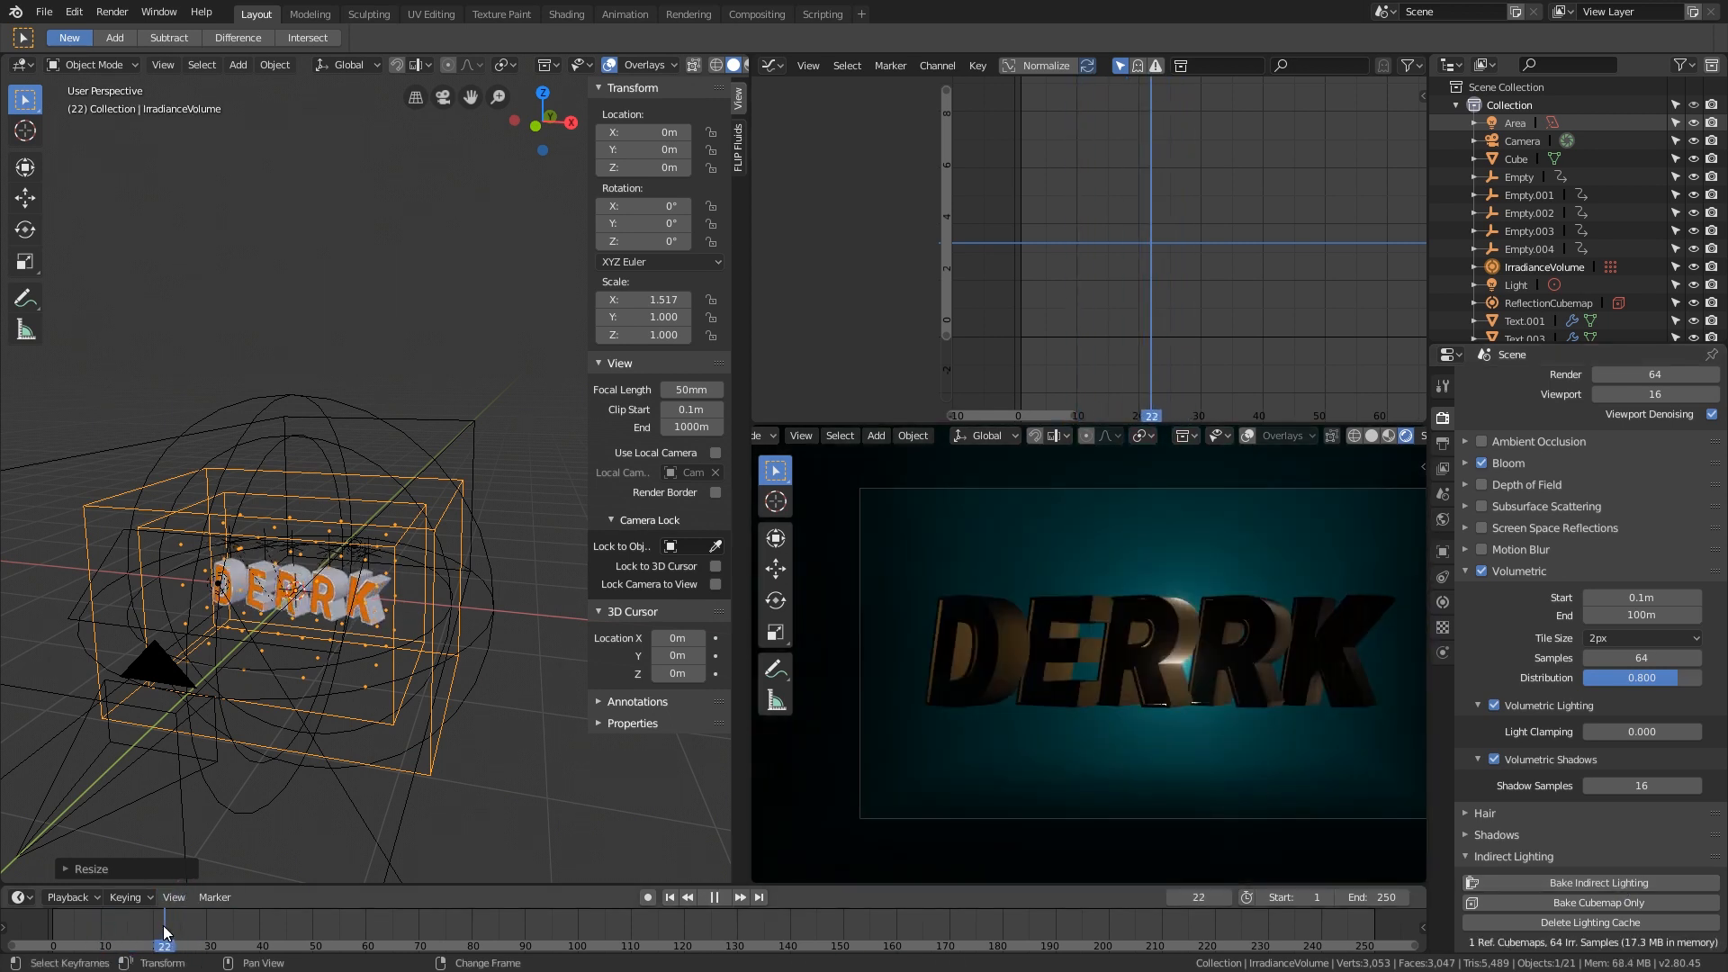
right_click_drag(178, 934, 170, 930)
scroll(1200, 652, "up", 7)
Step: Show the shader nodes of the middle letter and set its "outside" material's roughness to 0.104
left_click(1156, 616)
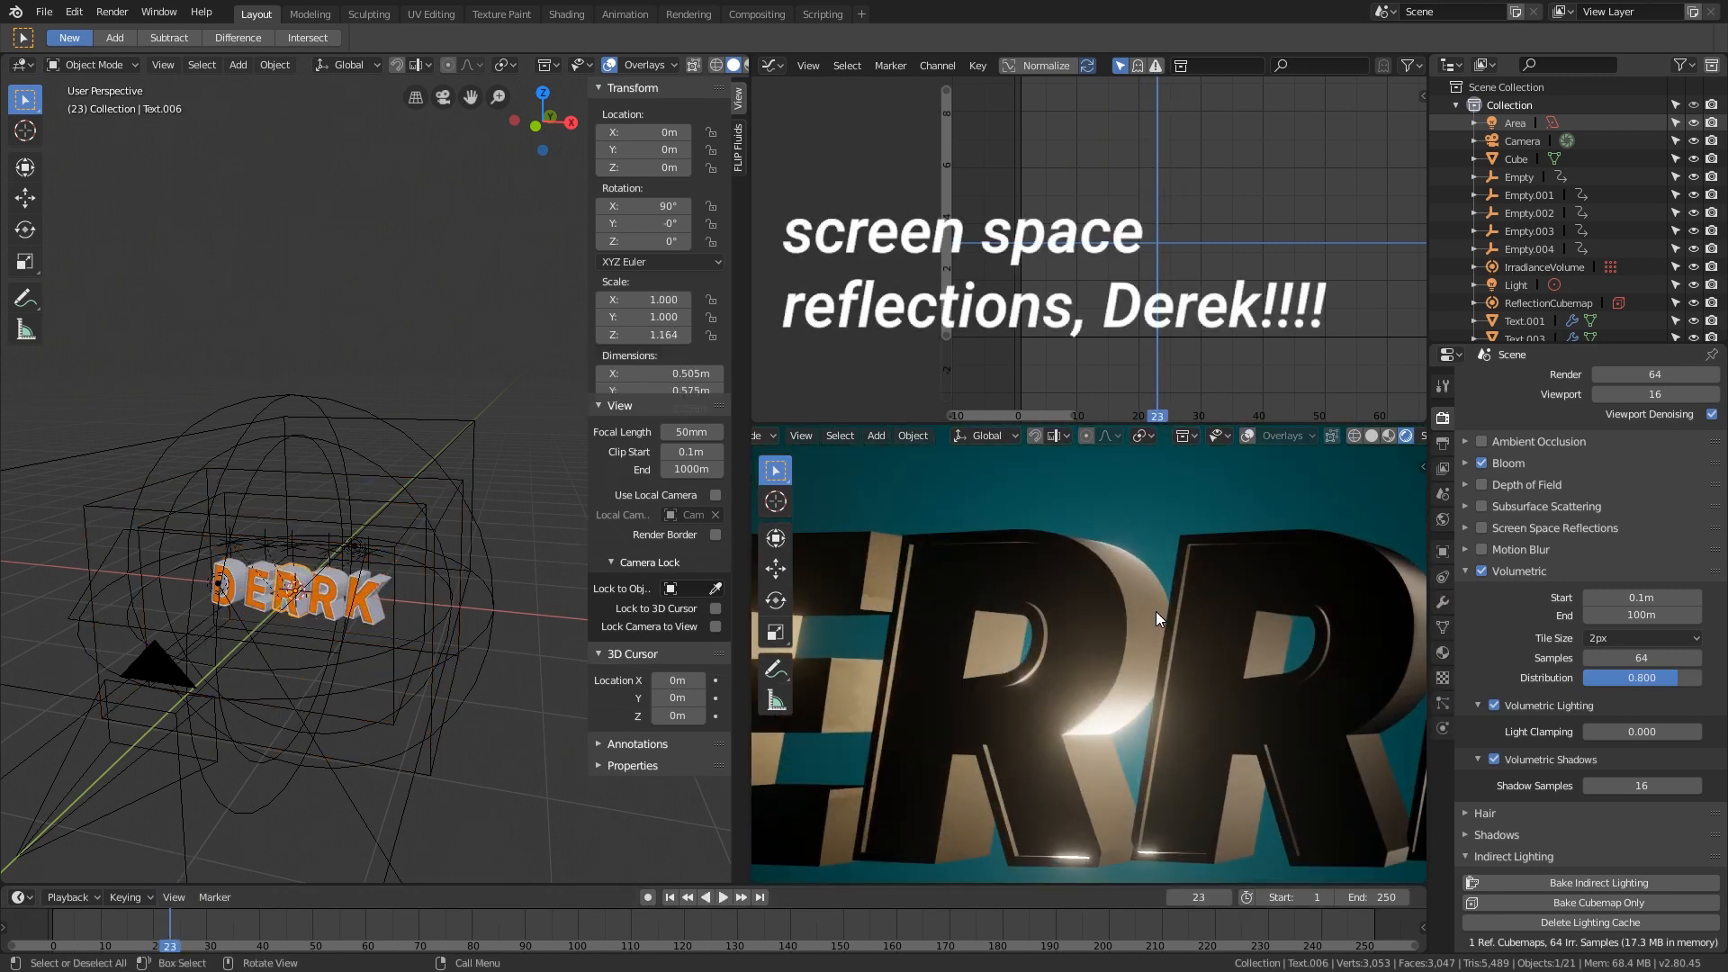
left_click(774, 65)
left_click(796, 164)
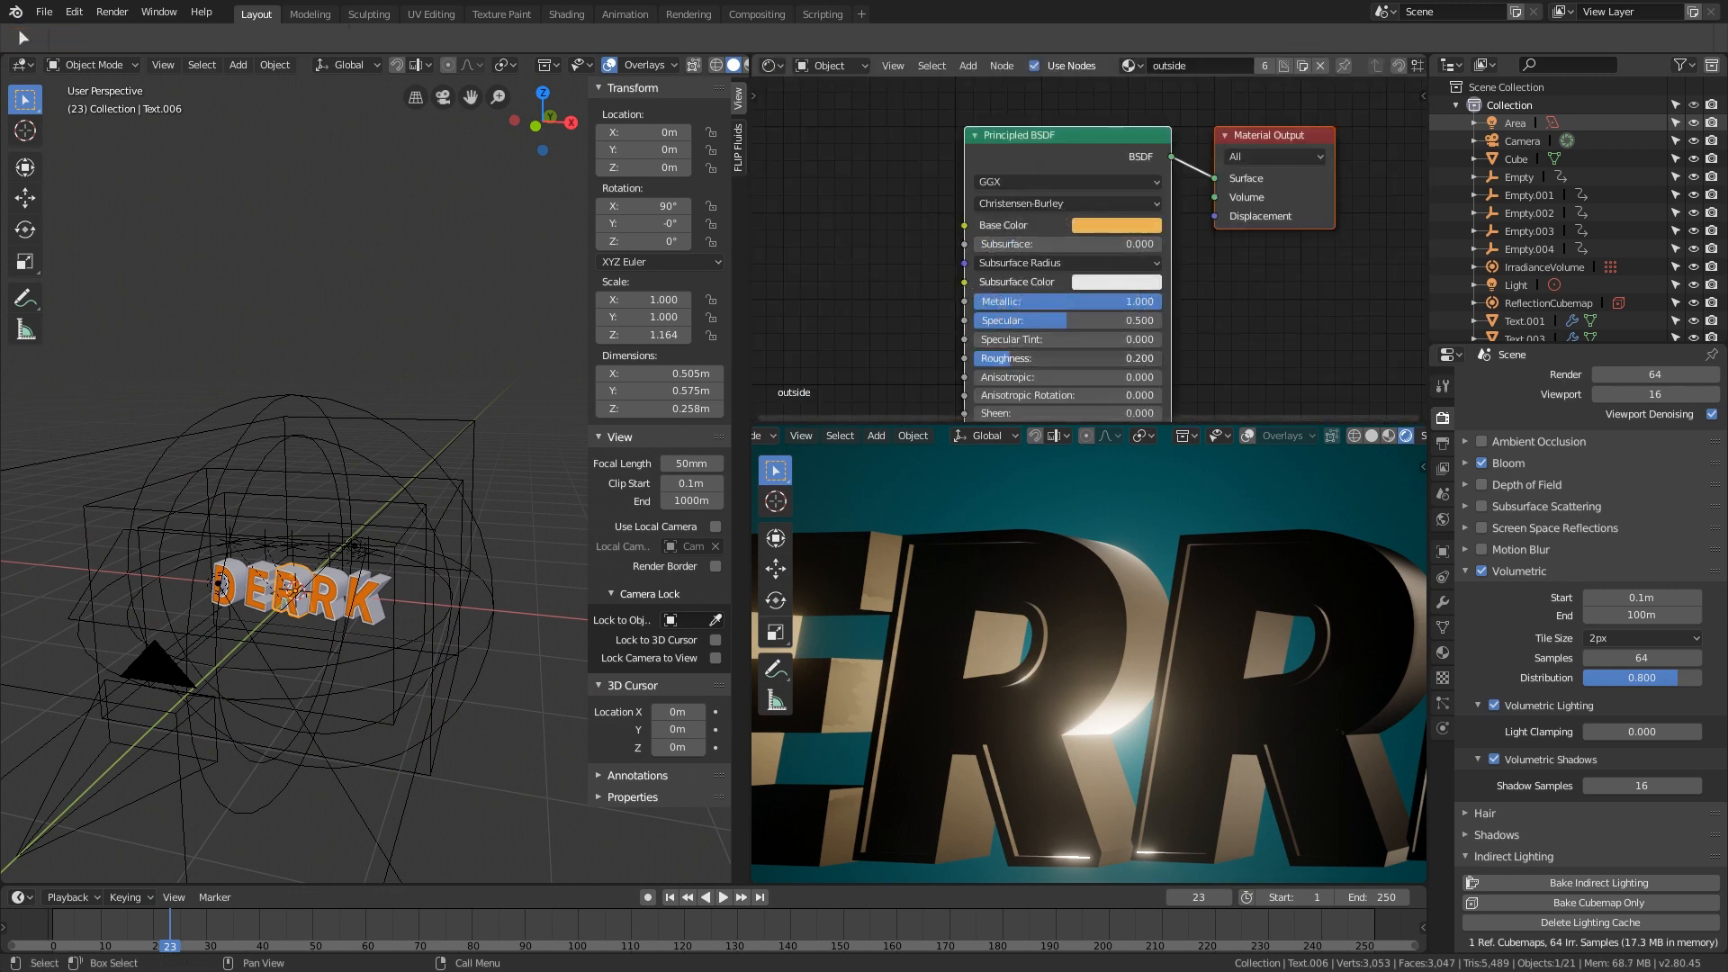
left_click_drag(1011, 358, 994, 358)
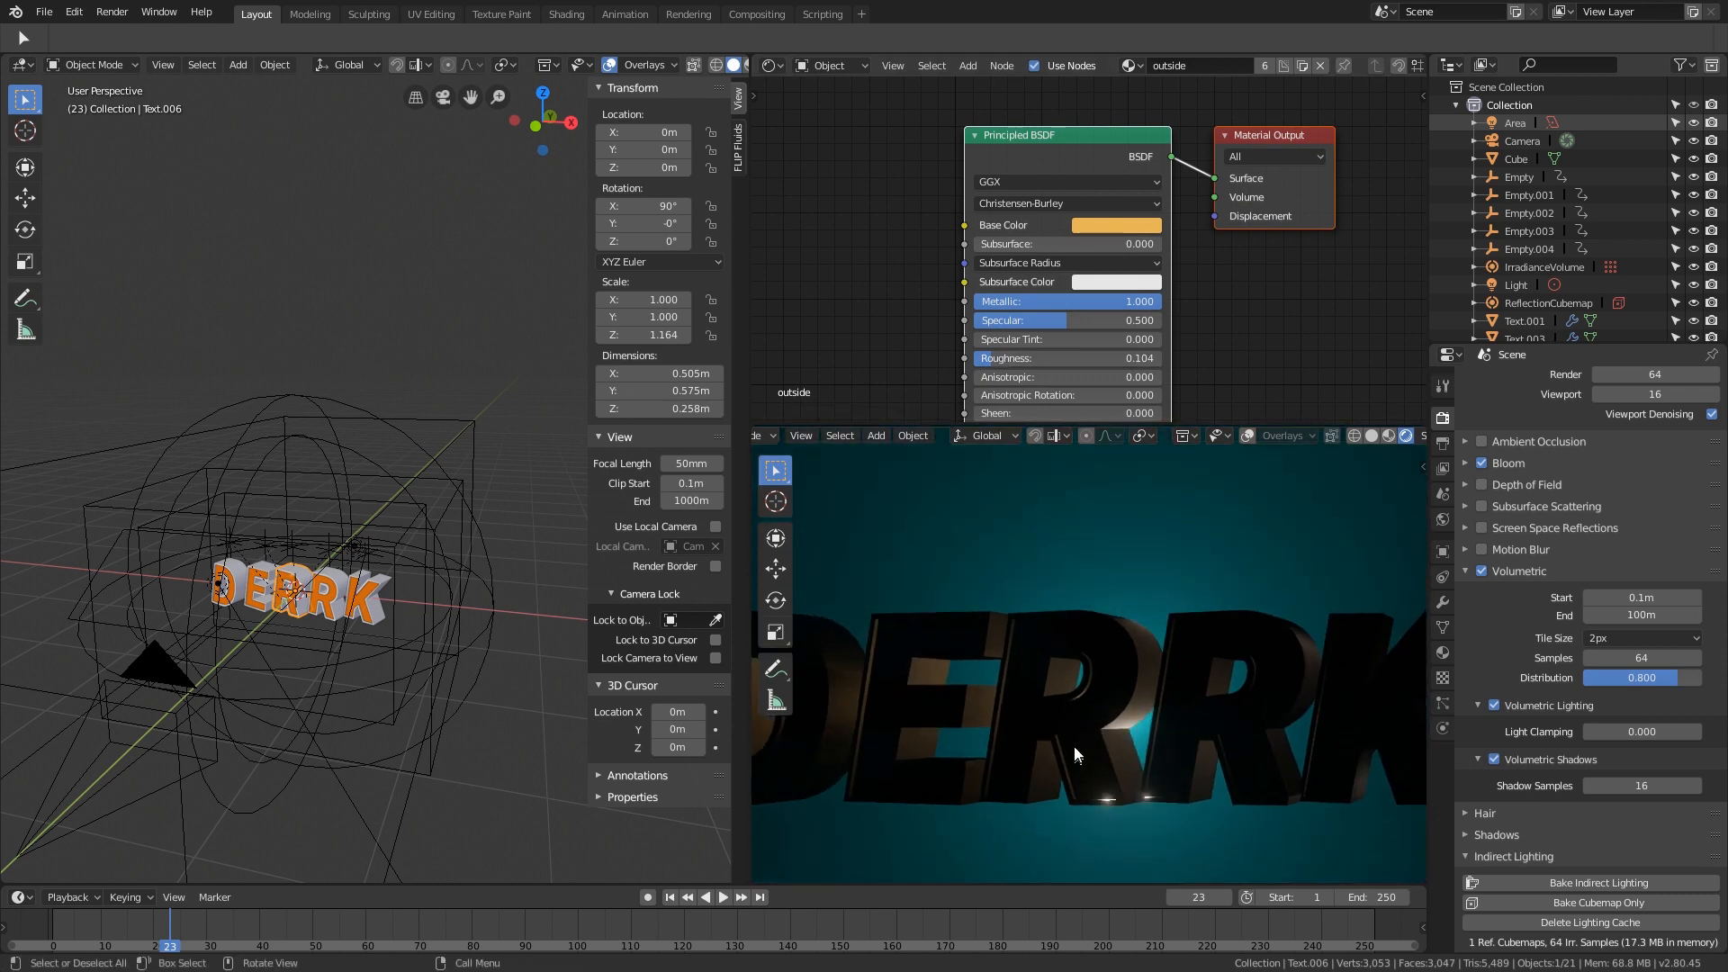
Step: Rebake the indirect lighting at frame 25 and replay the light flash to check the glossier letters
left_click(117, 942)
key("space")
right_click_drag(116, 936, 199, 932)
key("Escape")
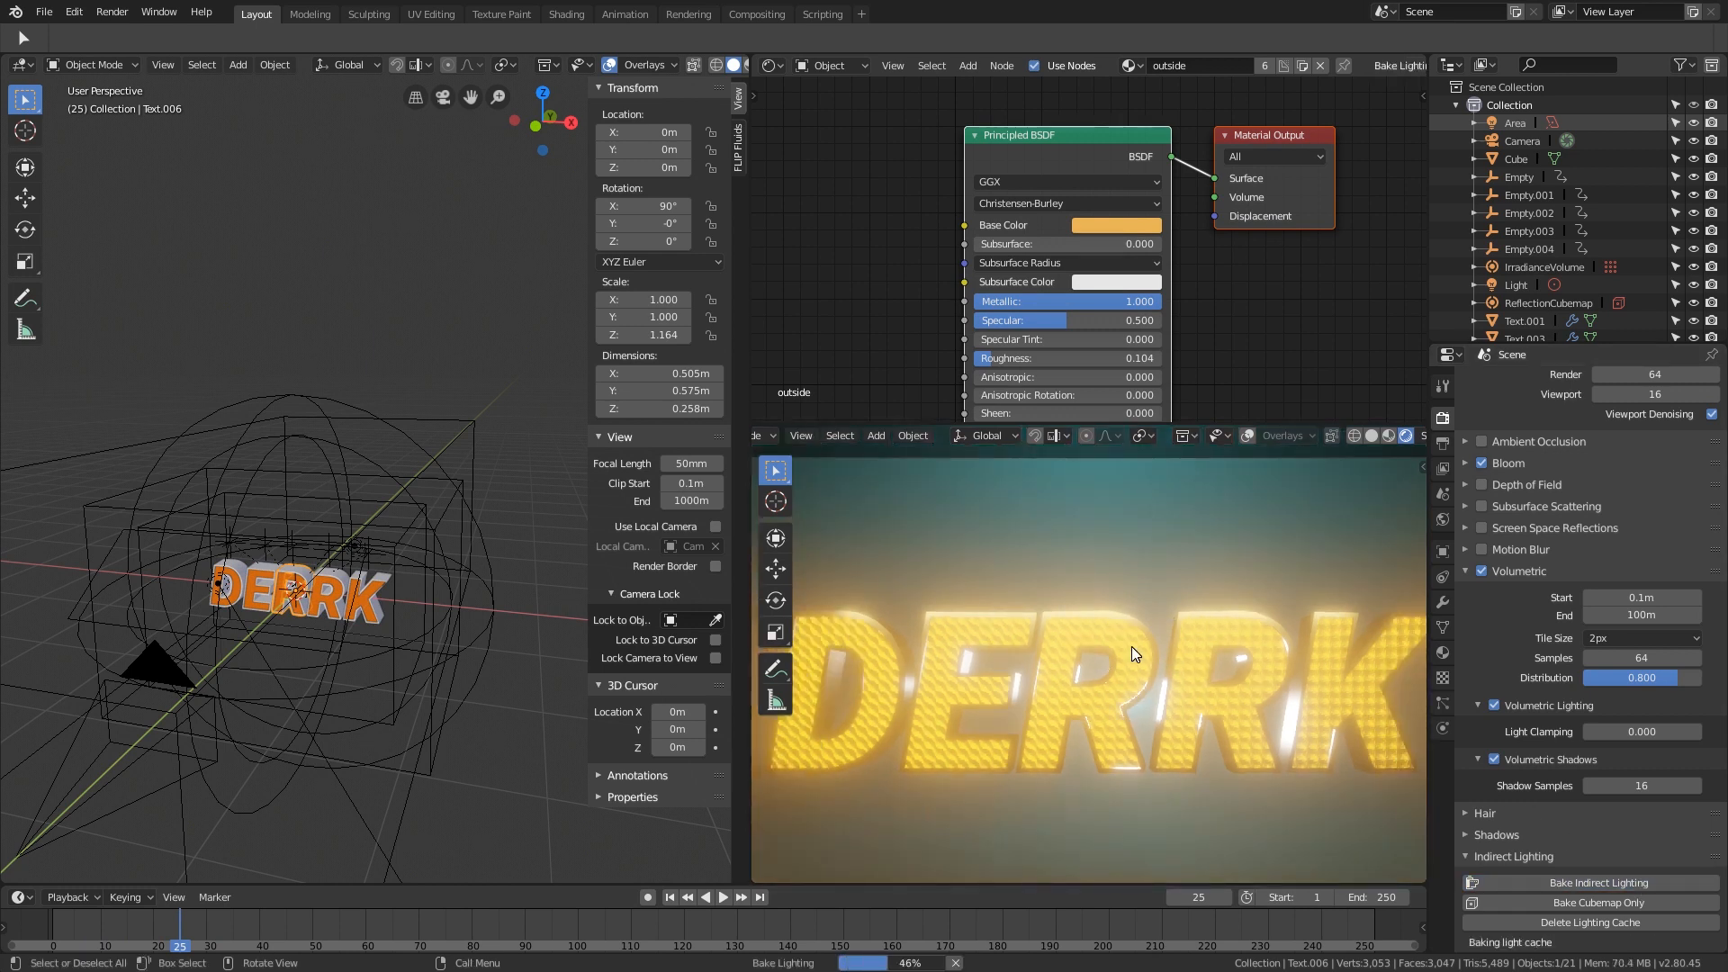
scroll(1130, 646, "down", 4)
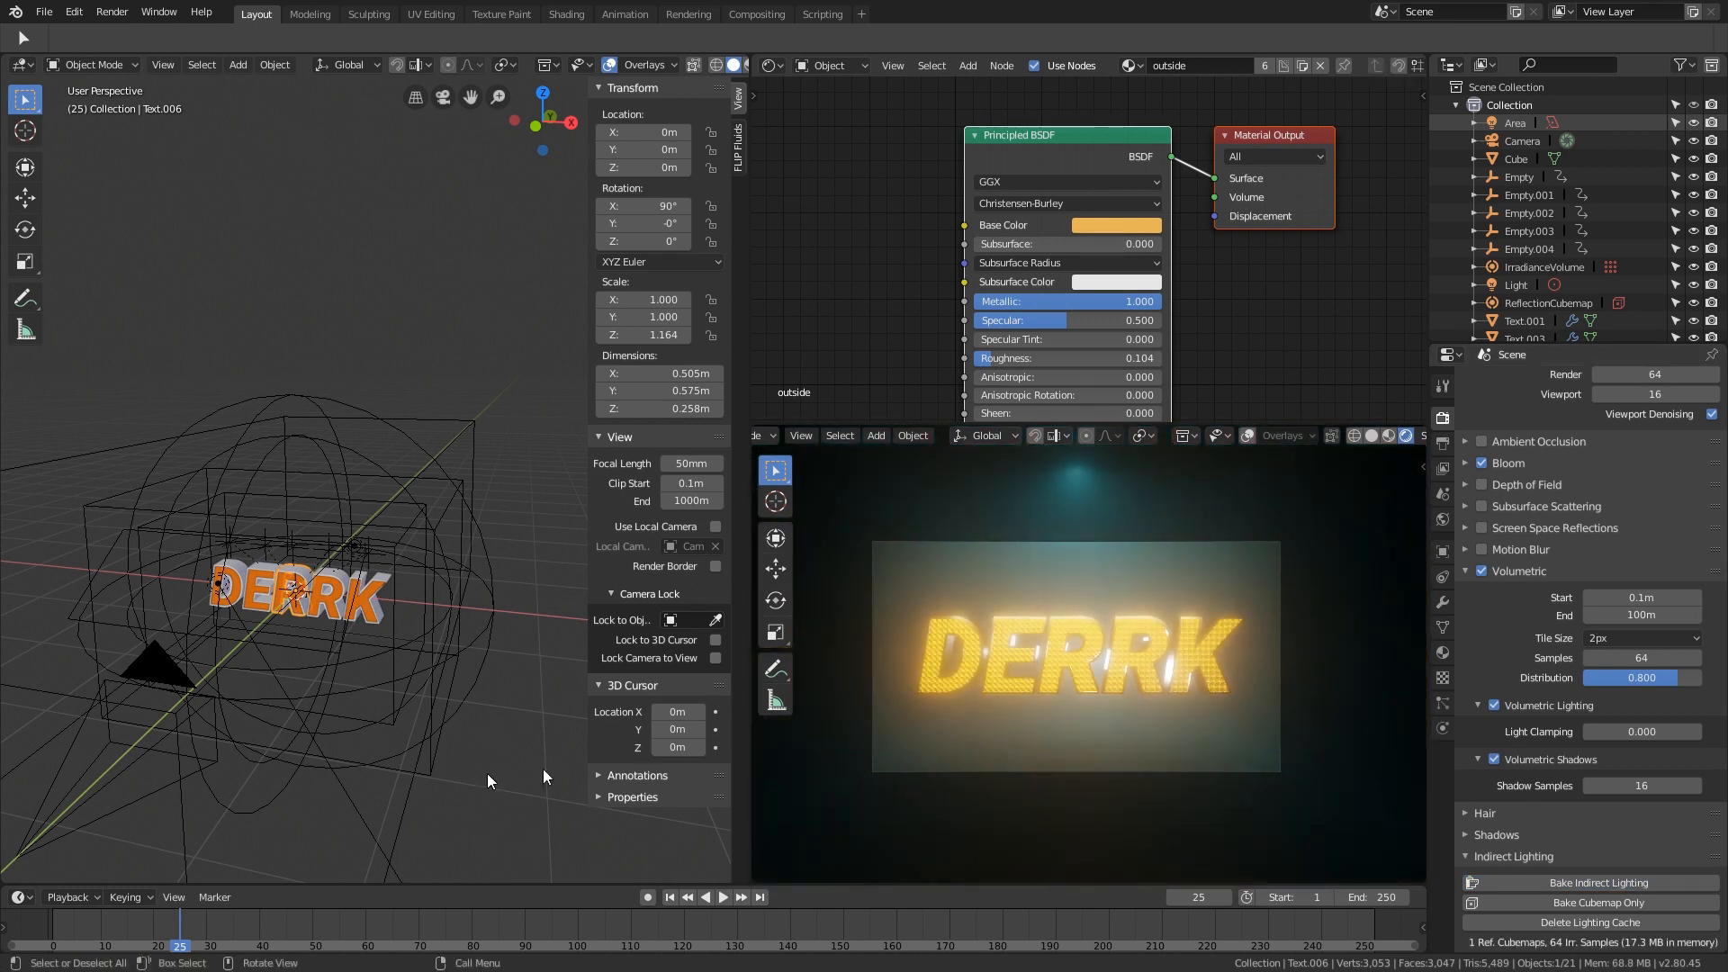
right_click_drag(202, 931, 137, 920)
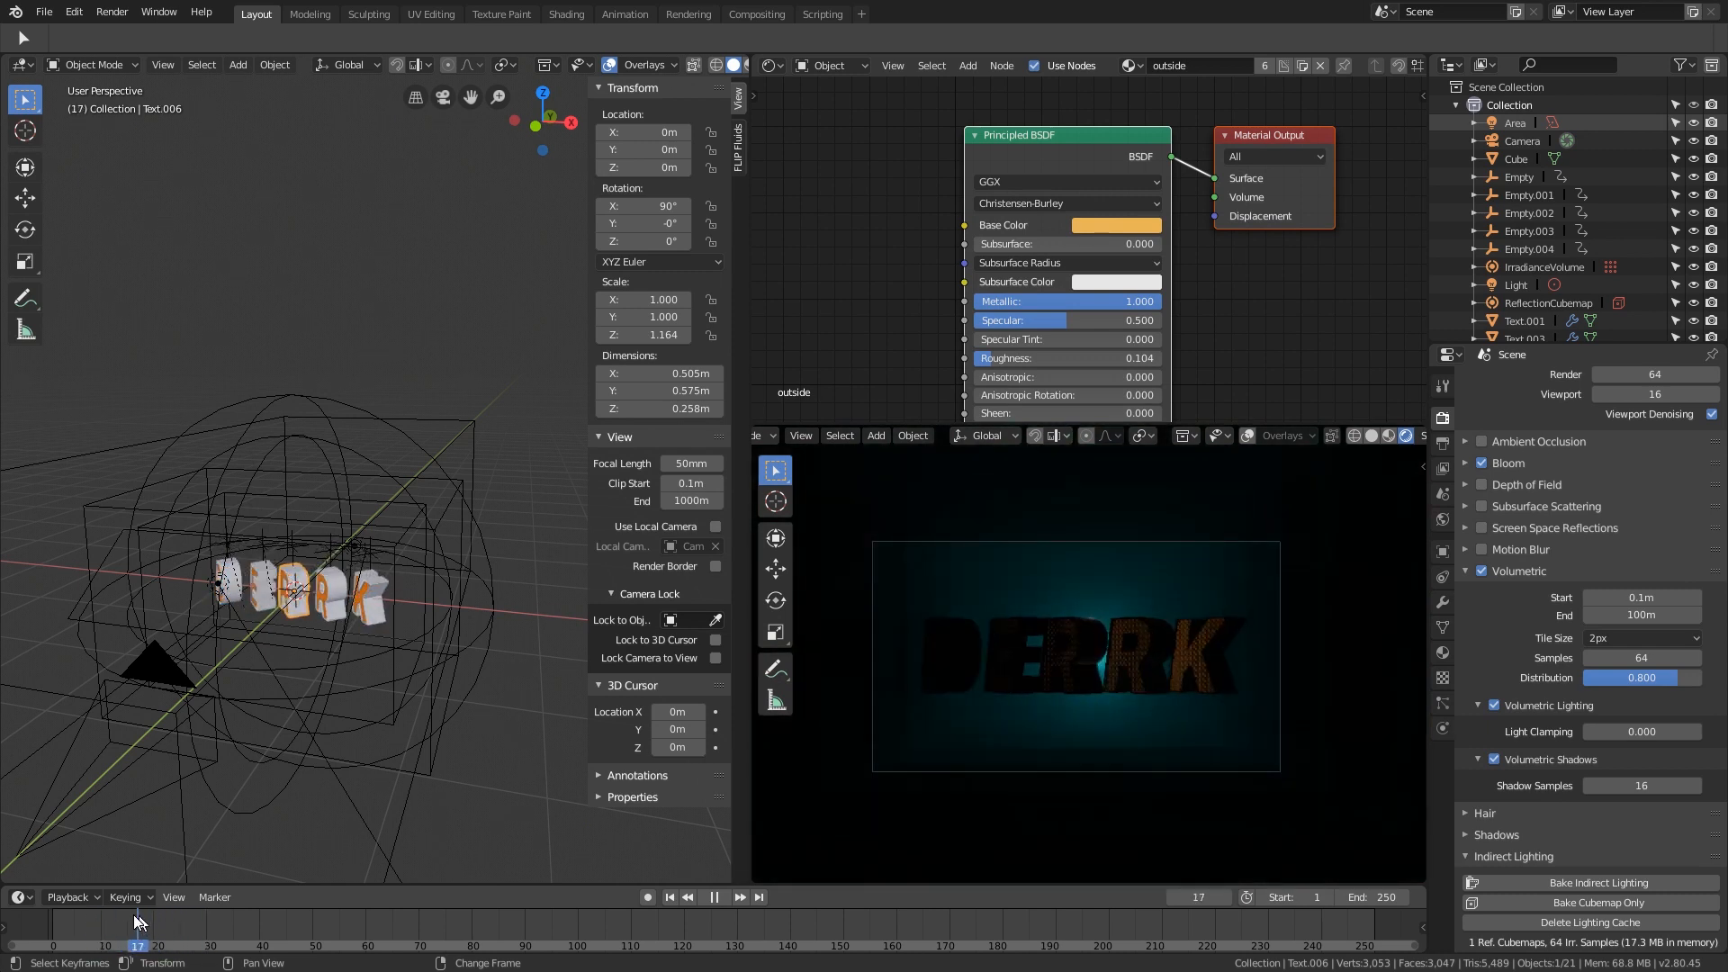
key("space")
Step: Add a sphere empty at the title's centre
middle_click_drag(251, 774, 320, 603)
key("shift+a")
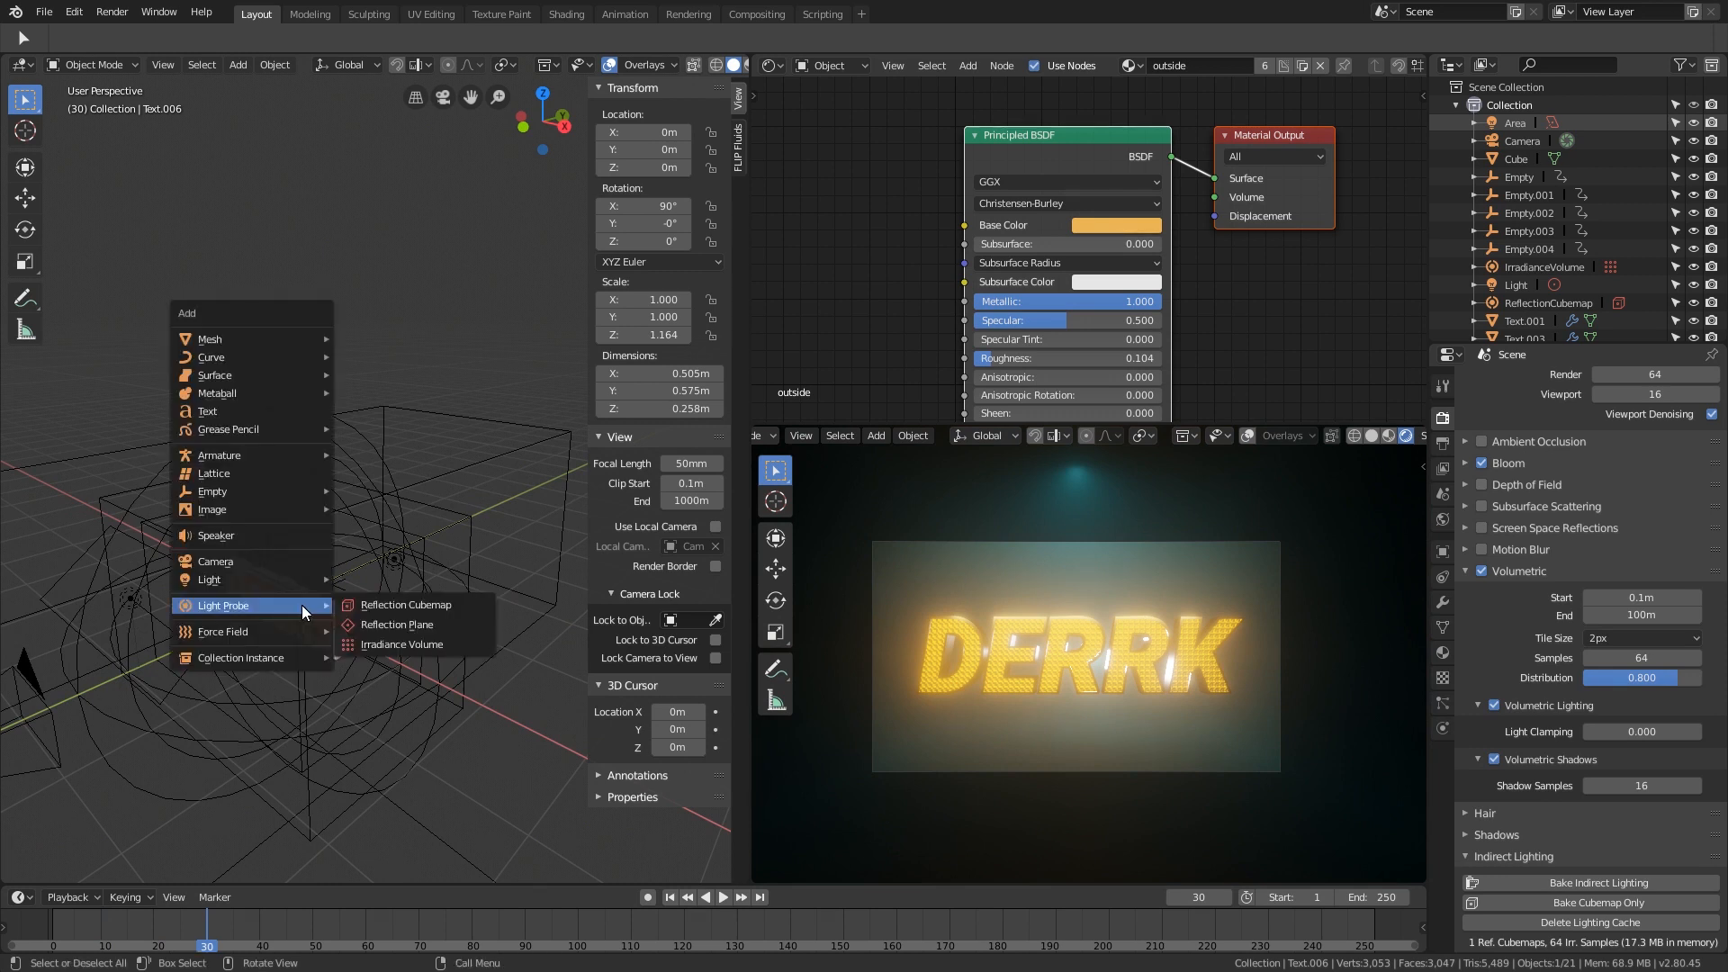
mouse_move(249, 612)
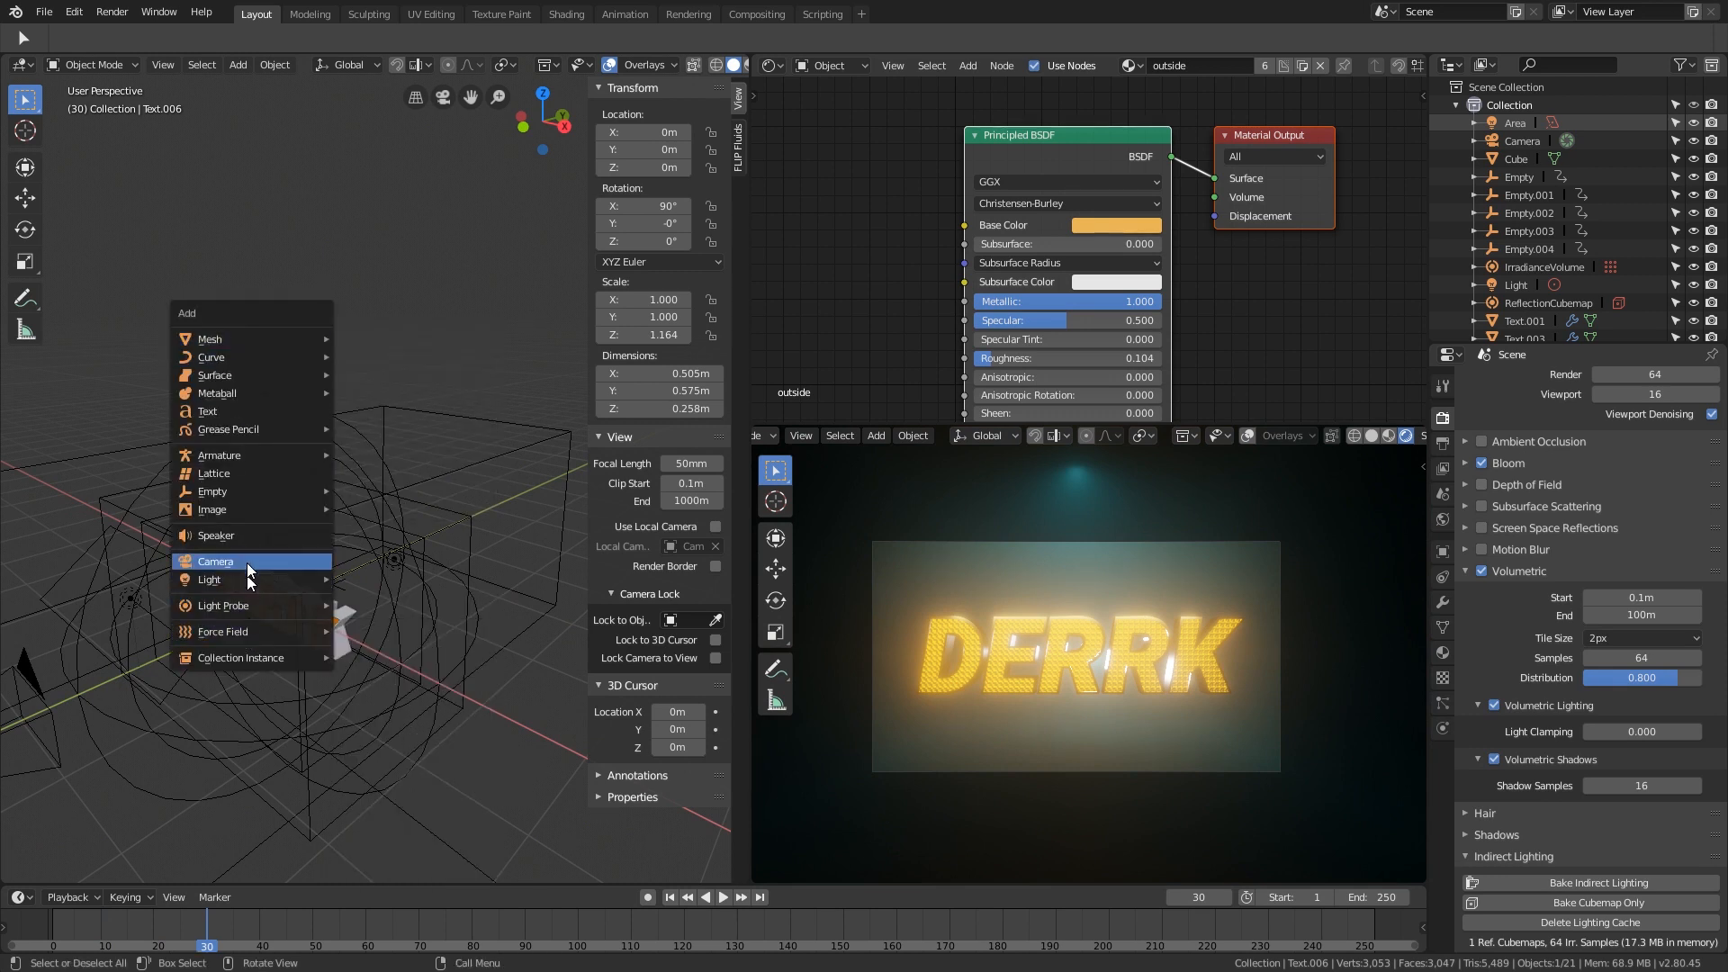
mouse_move(259, 497)
left_click(402, 591)
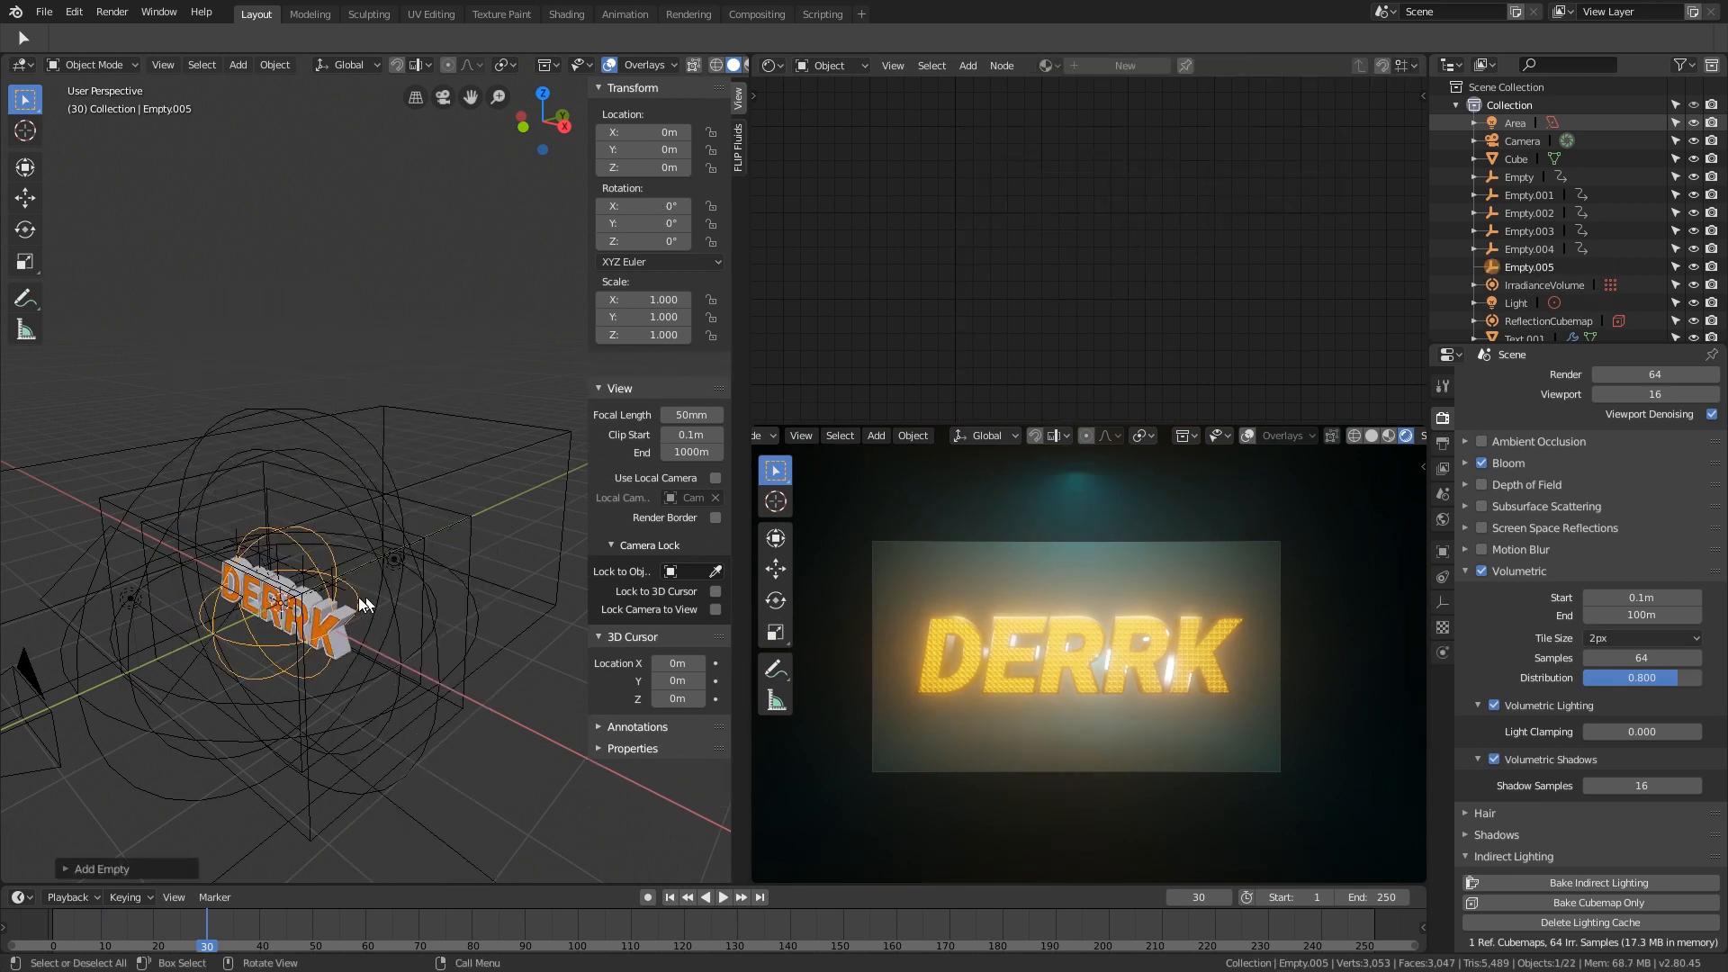
Step: Select the five letter empties plus the sphere empty and parent the letter empties to the sphere empty
middle_click_drag(358, 597, 279, 520)
left_click(308, 525)
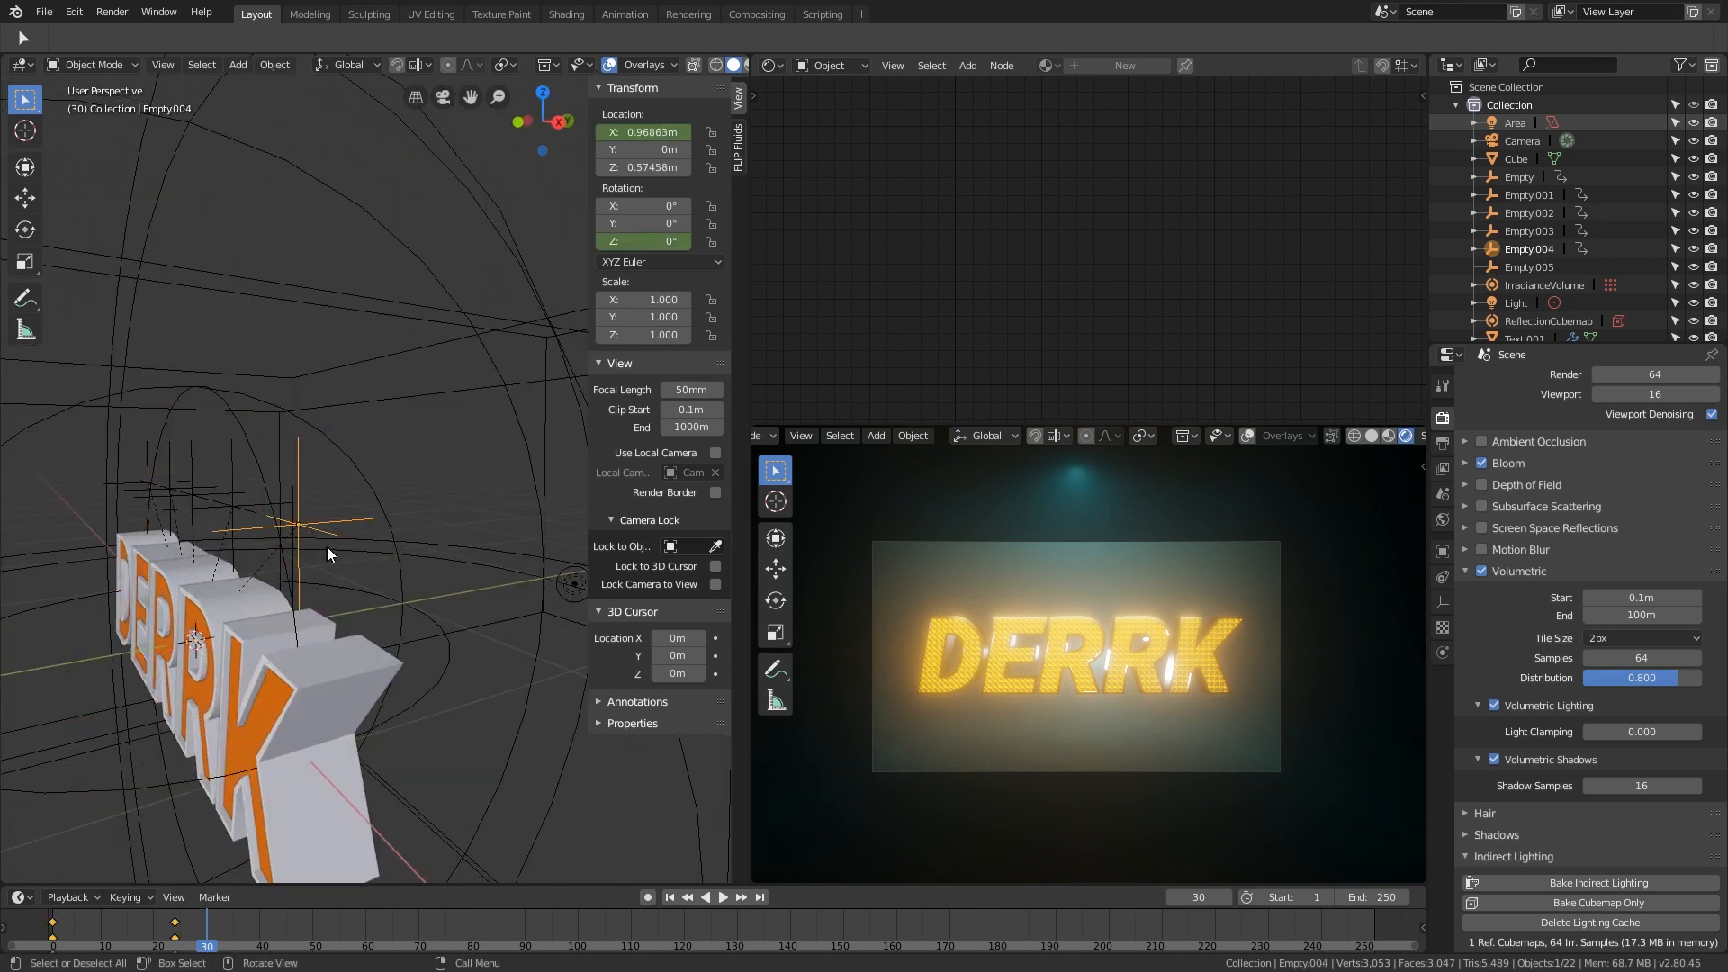
left_click_drag(277, 521, 218, 495)
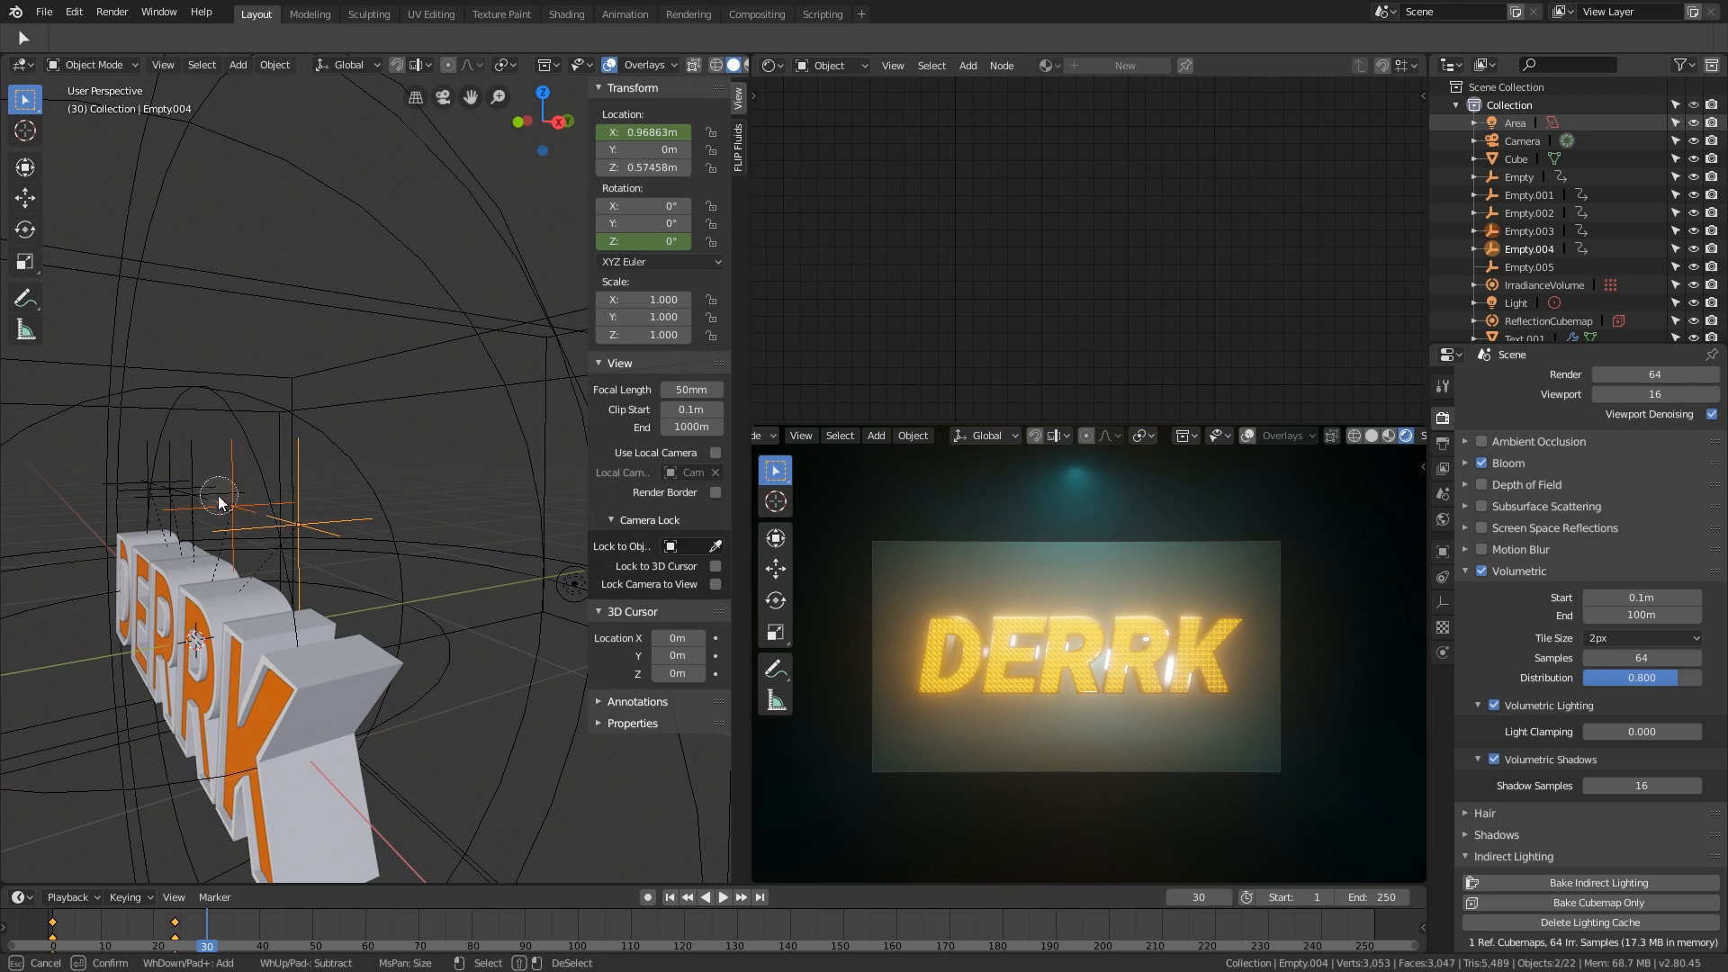
right_click(135, 471)
middle_click_drag(133, 471, 333, 486)
left_click(328, 479, "shift")
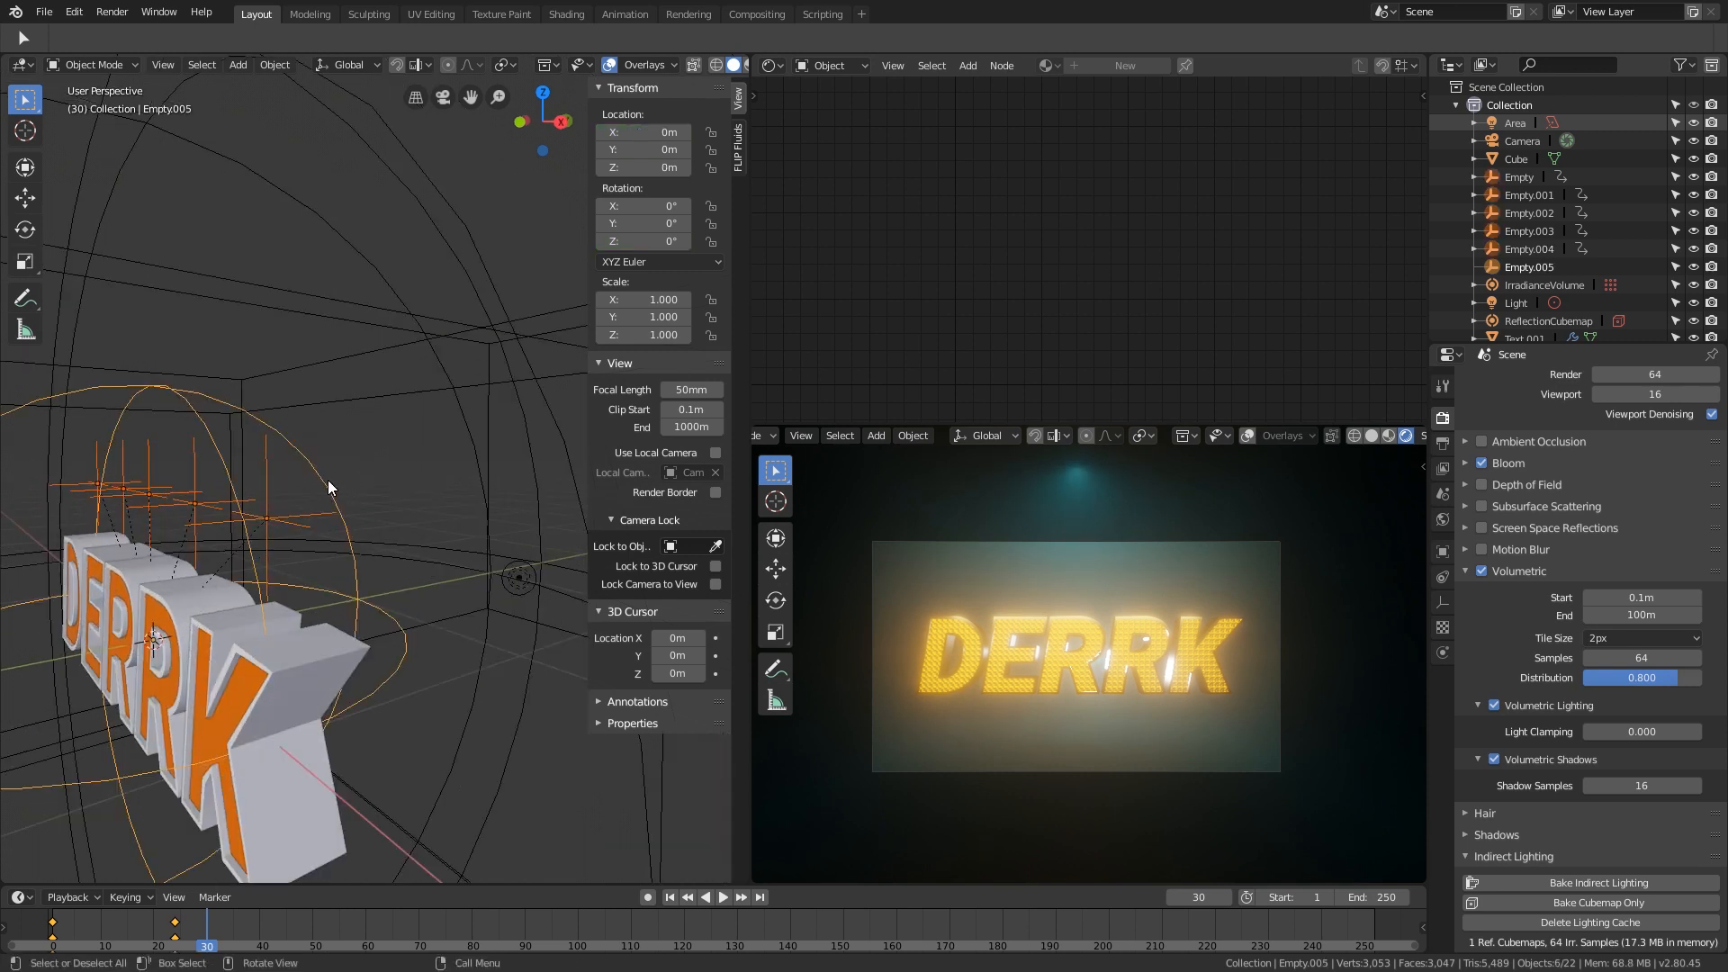
key("ctrl+p")
left_click(327, 479)
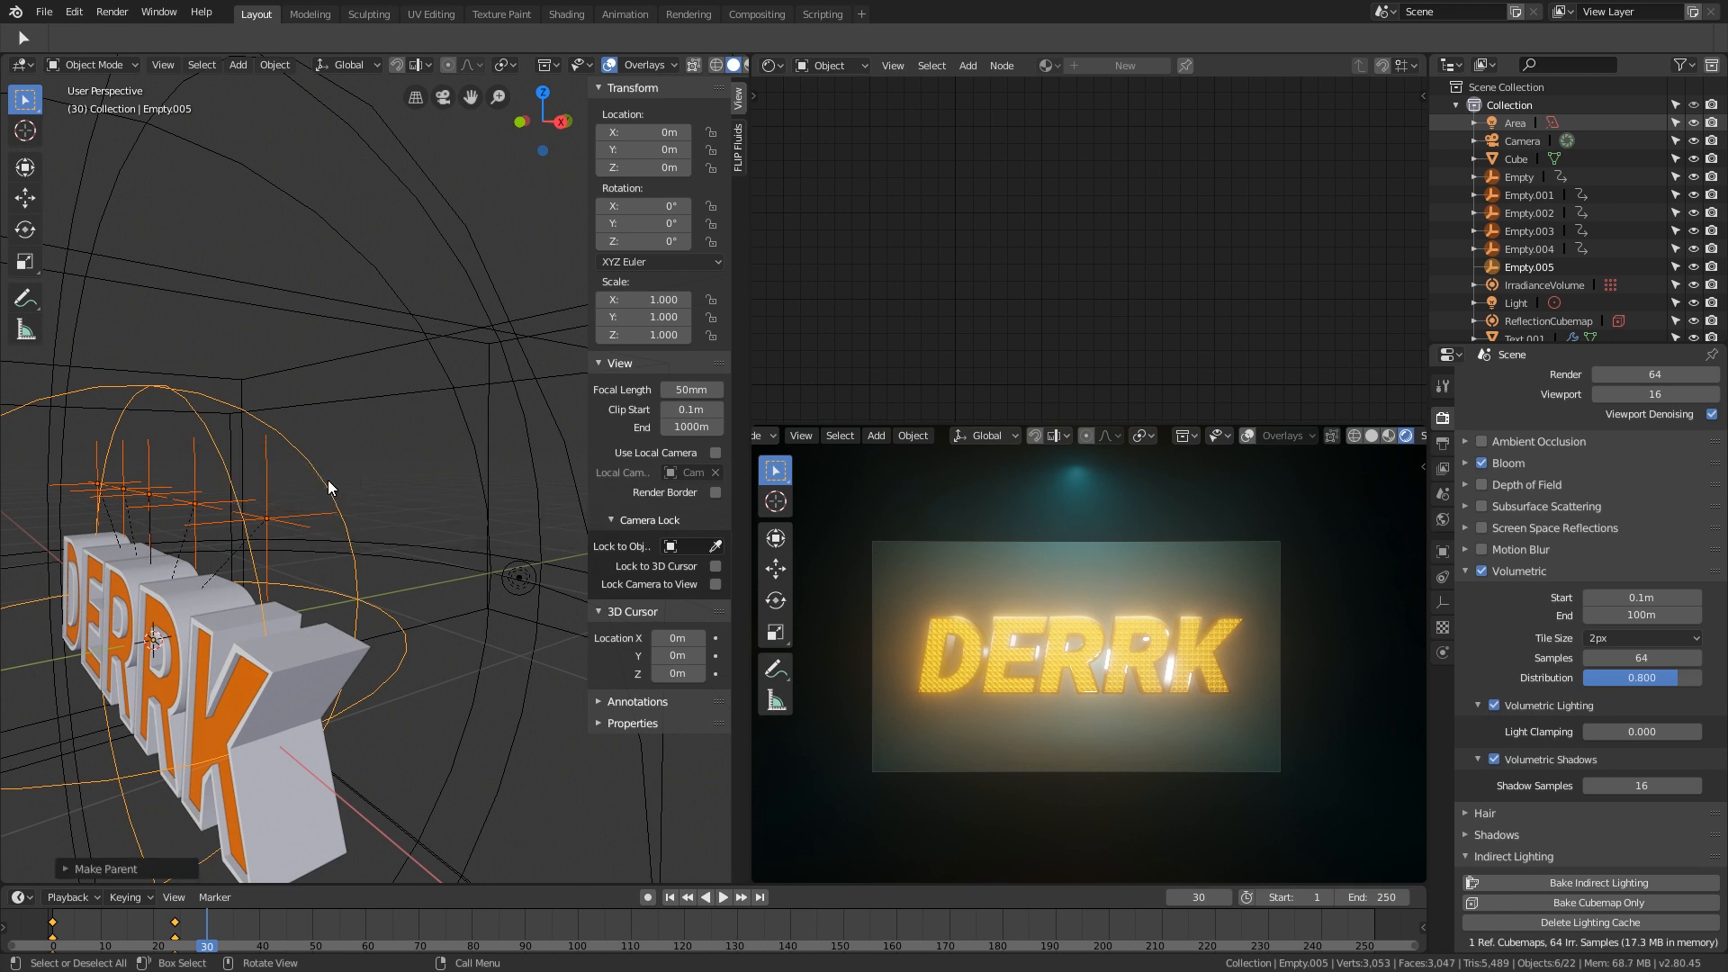
Step: Select only the sphere empty around the title
scroll(328, 479, "down", 4)
middle_click_drag(331, 509, 432, 513, "shift")
left_click(337, 445)
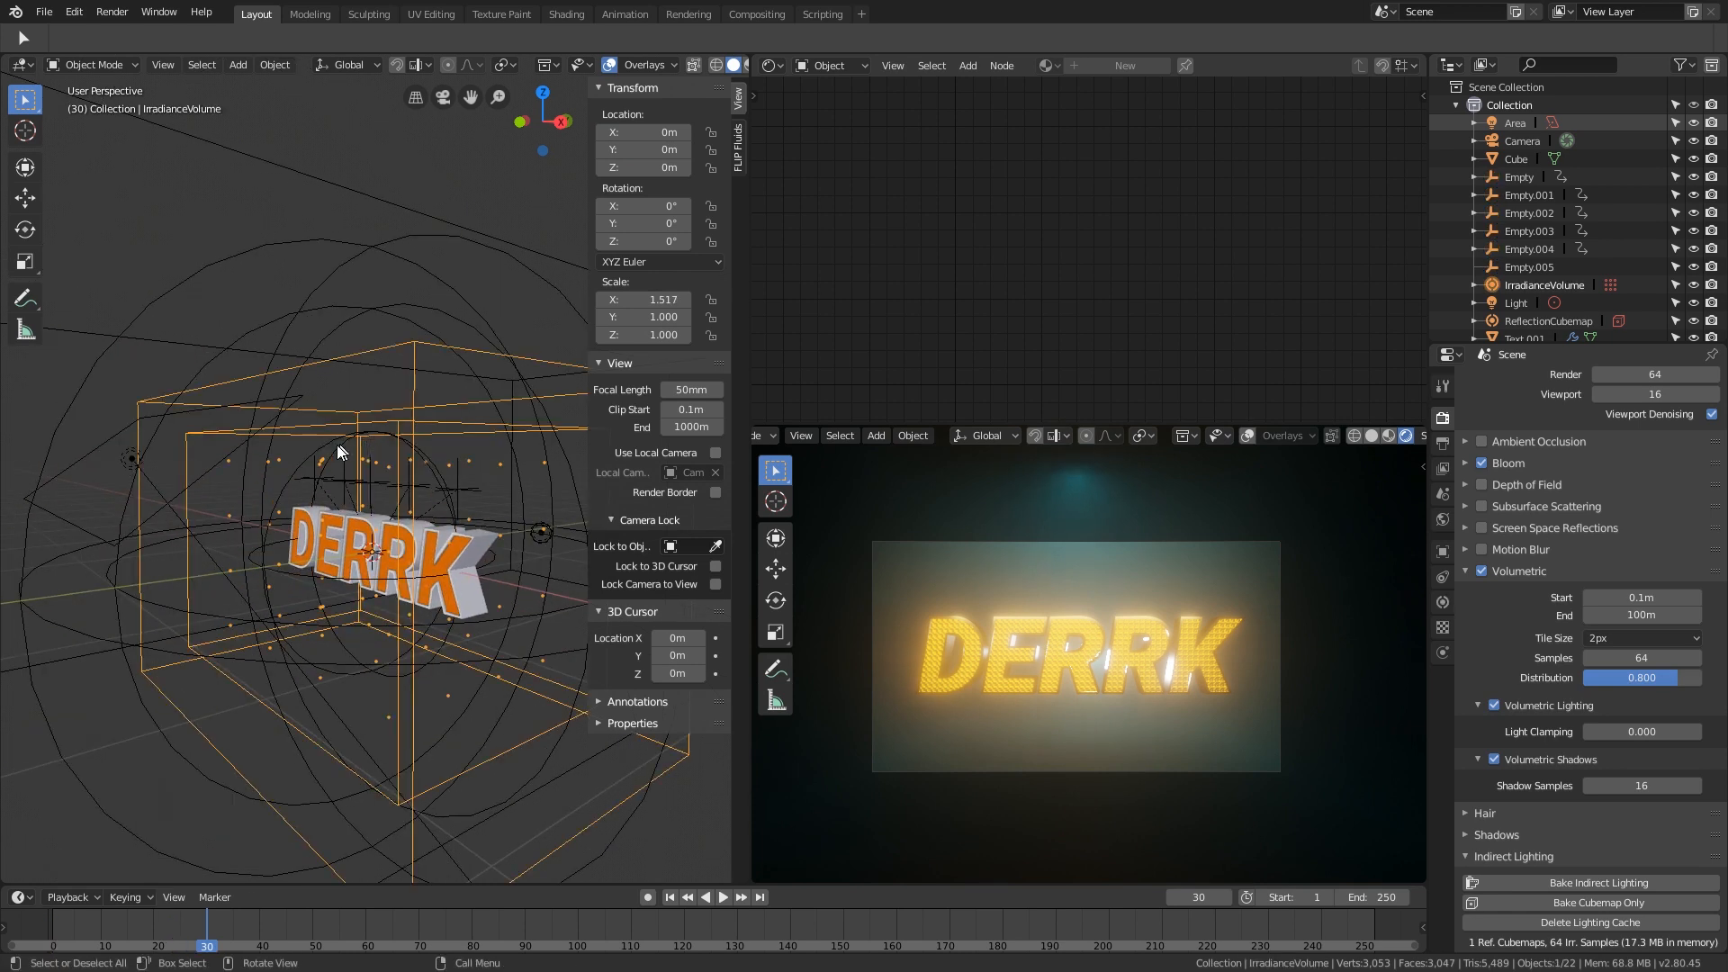
left_click(310, 454)
Step: Try moving the sphere empty about 1 m along the Y axis at frame 0
right_click_drag(159, 934, 47, 938)
middle_click_drag(311, 733, 371, 625)
key("g")
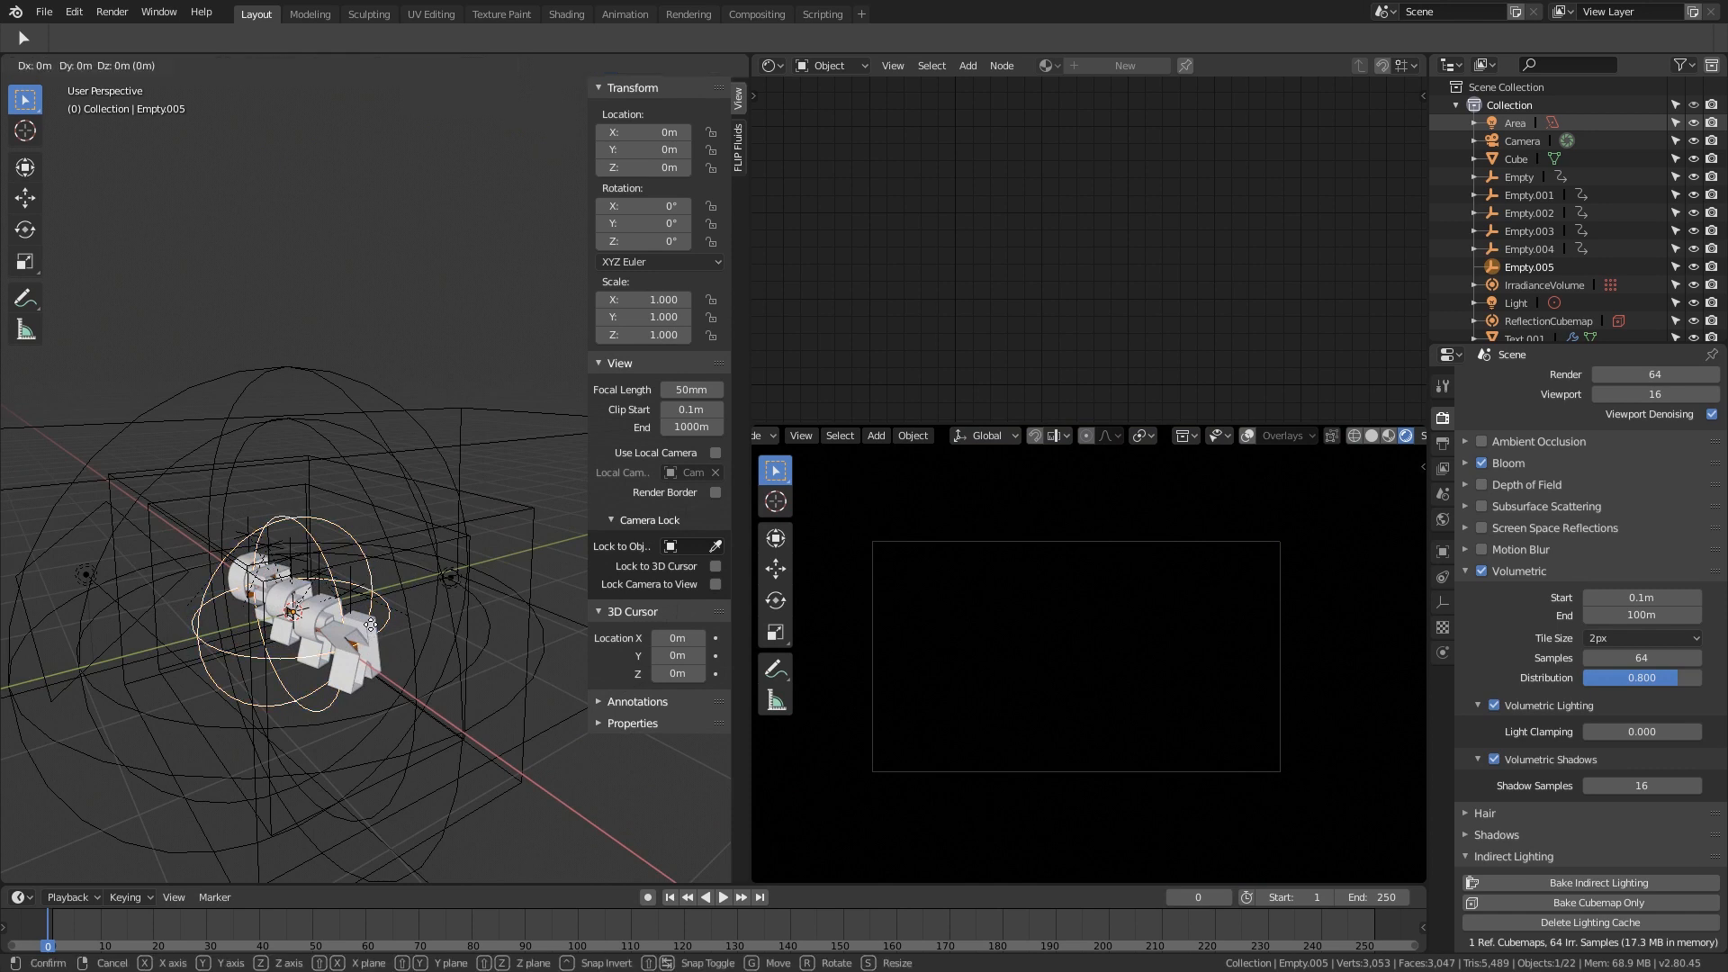
key("y")
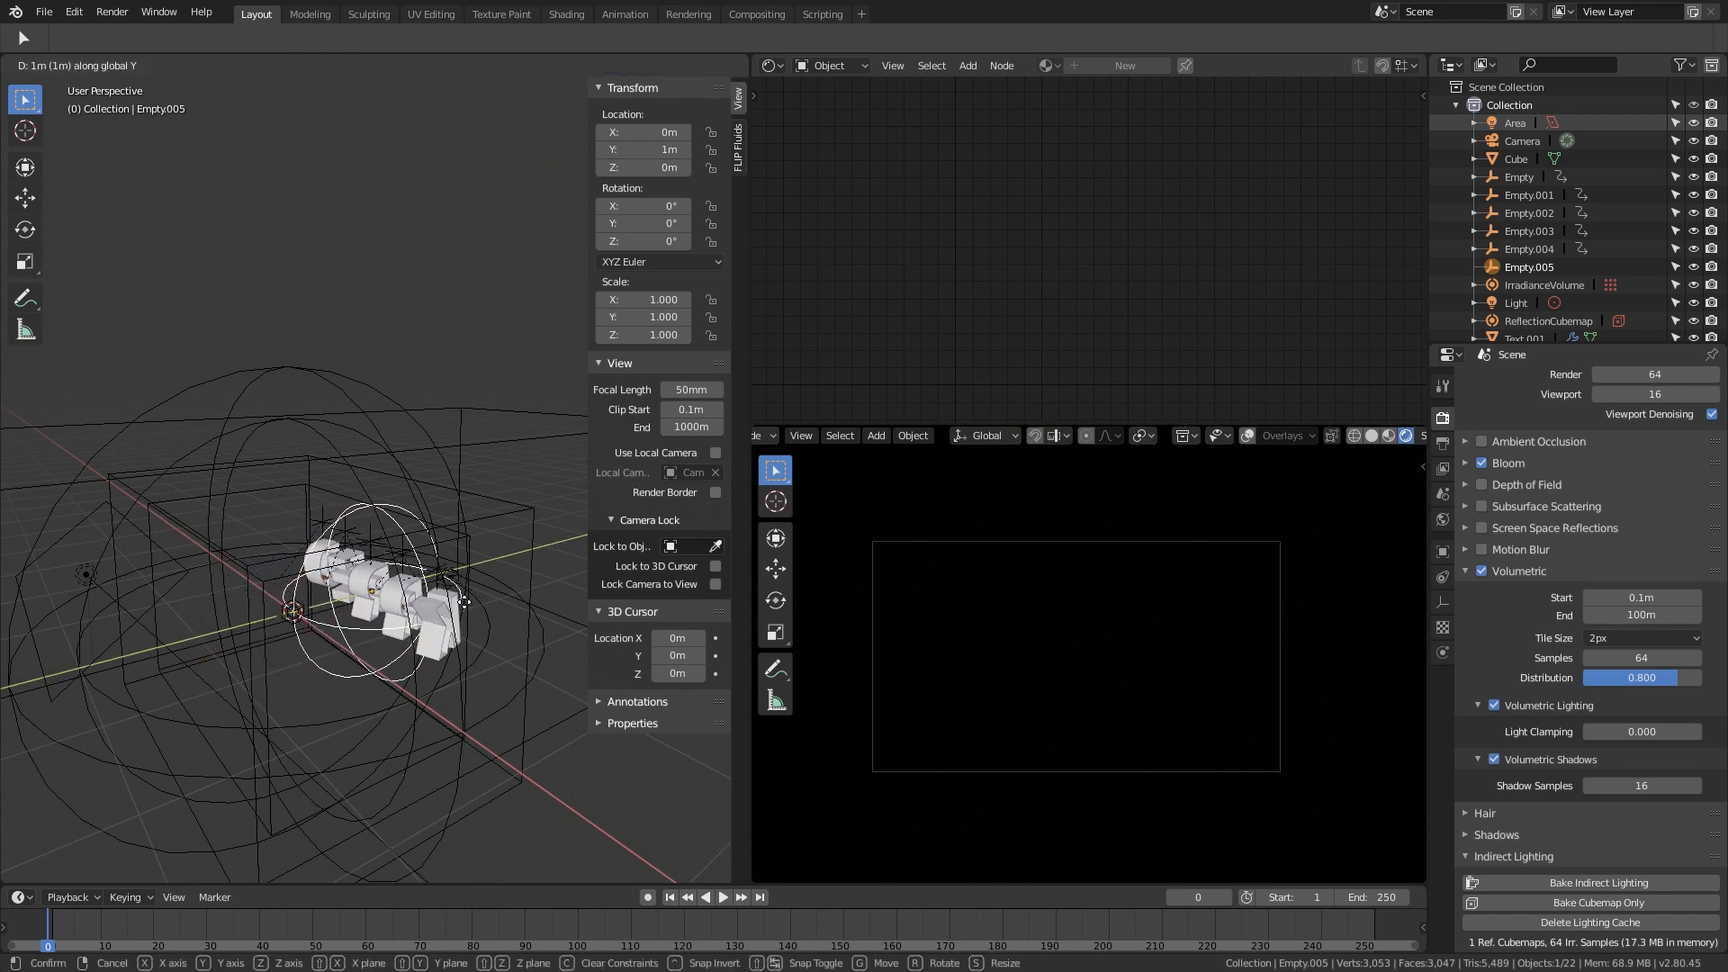
key("Escape")
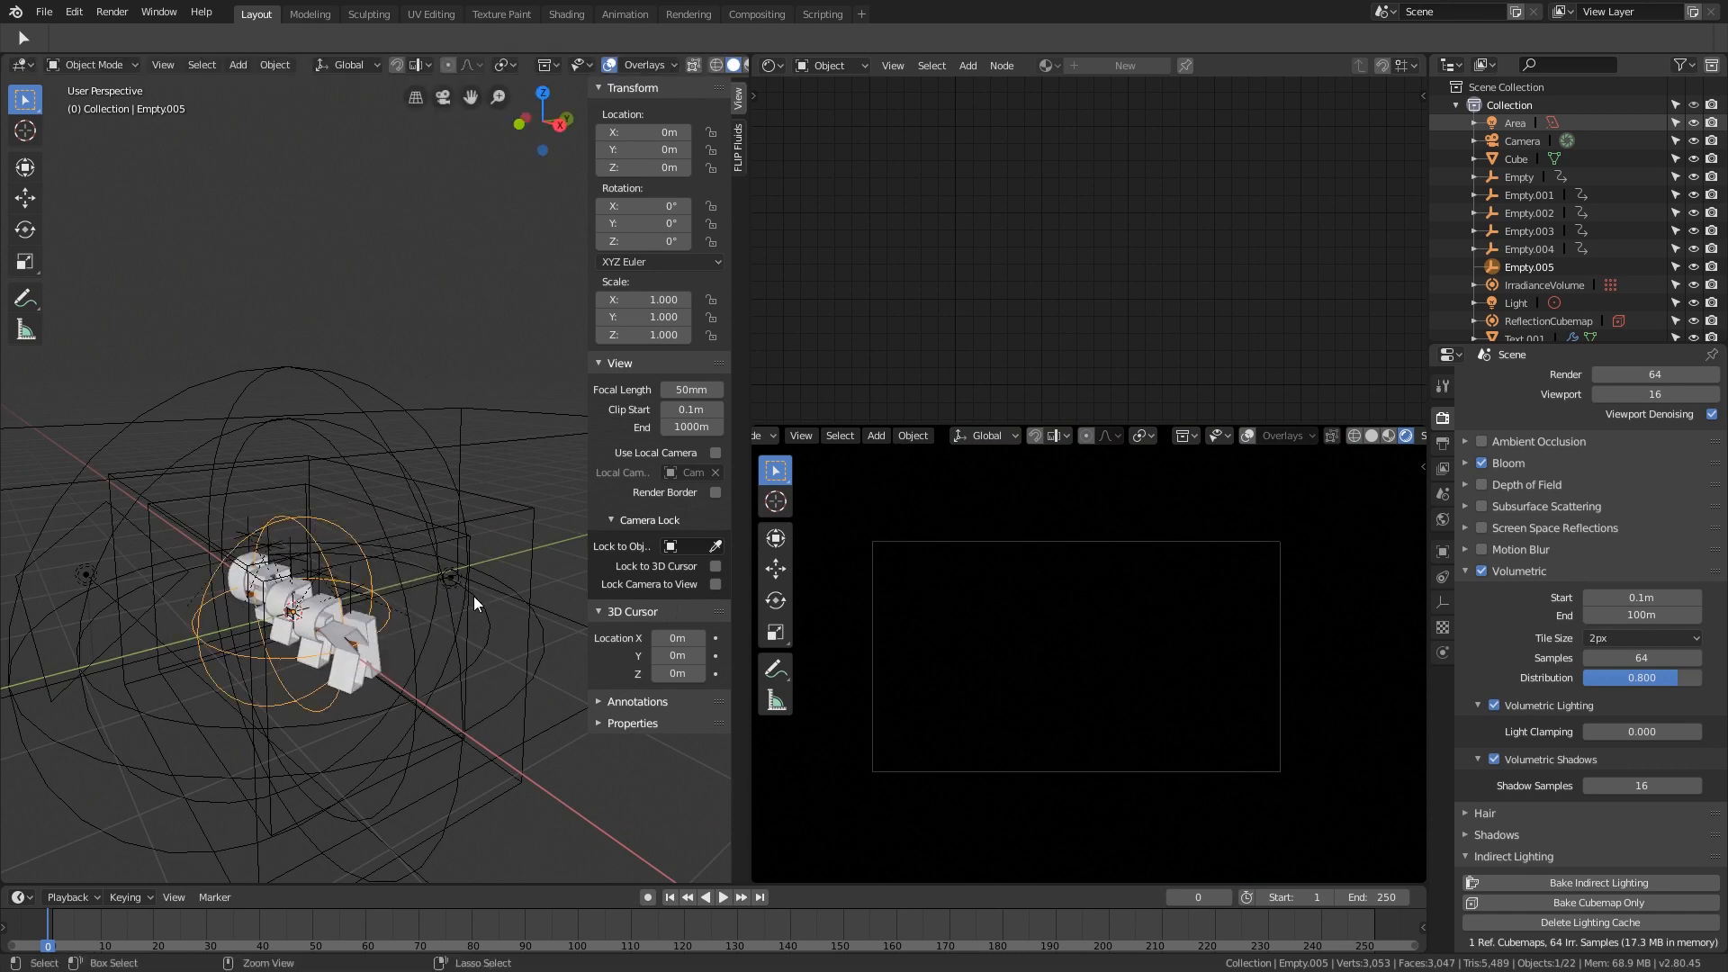
Step: Insert a single keyframe for the sphere empty's Y location at 0 m on frame 24
key("space")
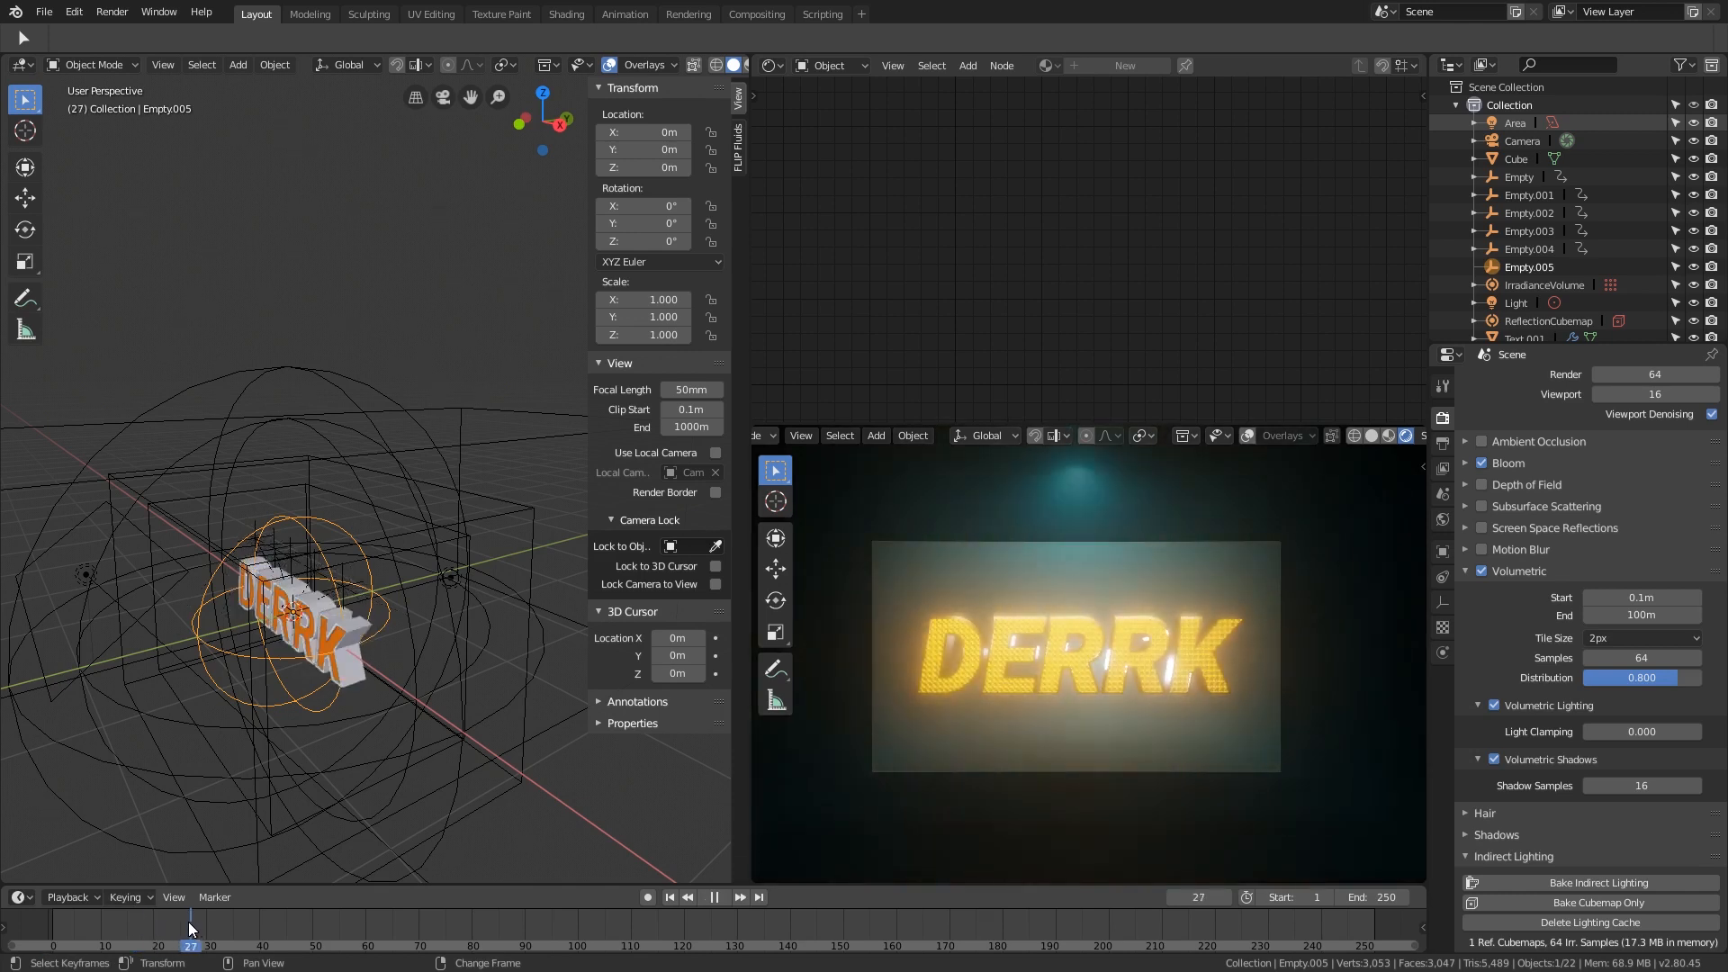
left_click_drag(187, 921, 168, 933)
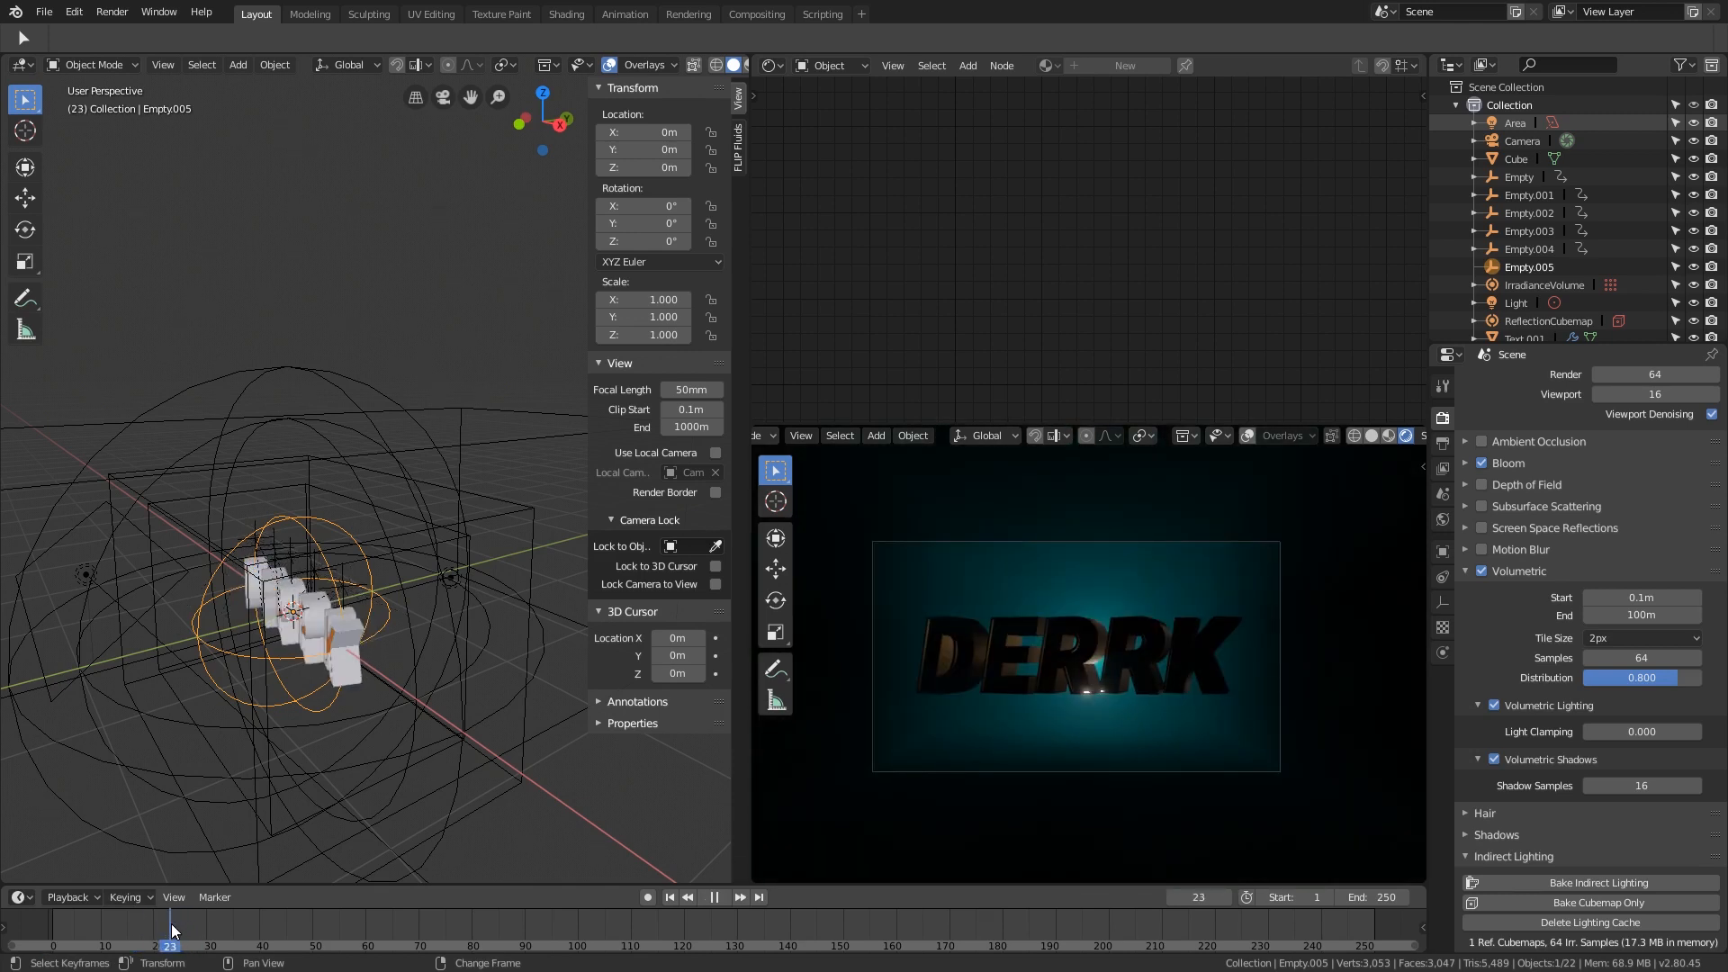
key("space")
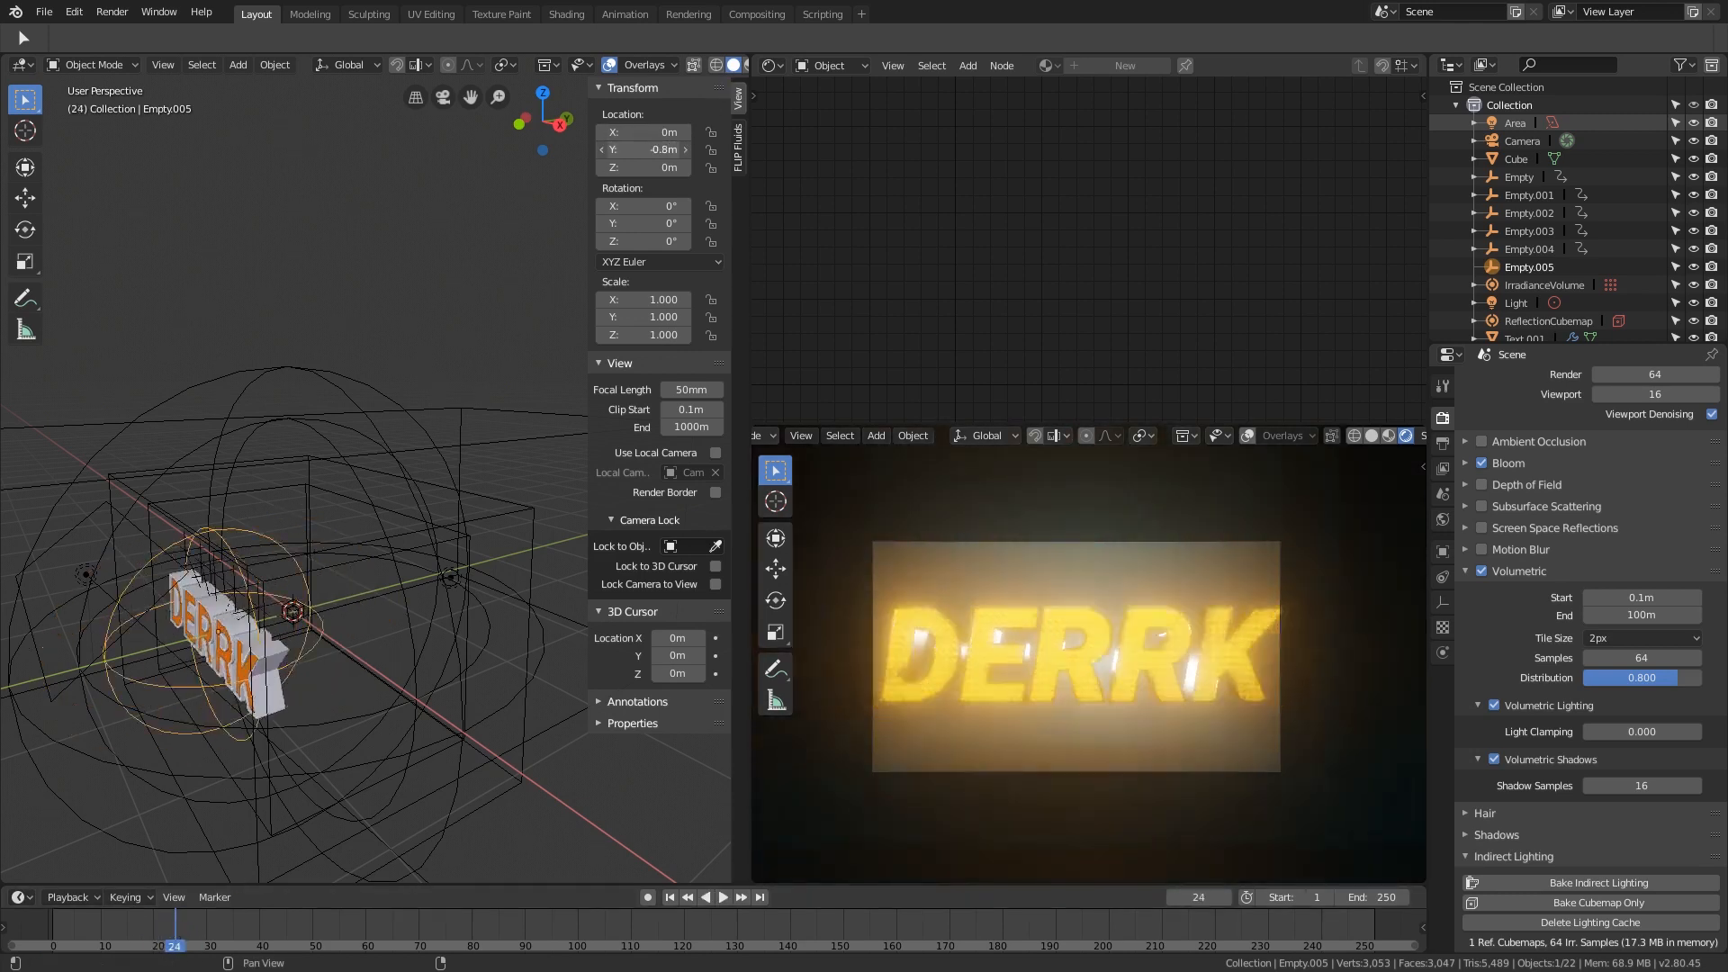
right_click(683, 153)
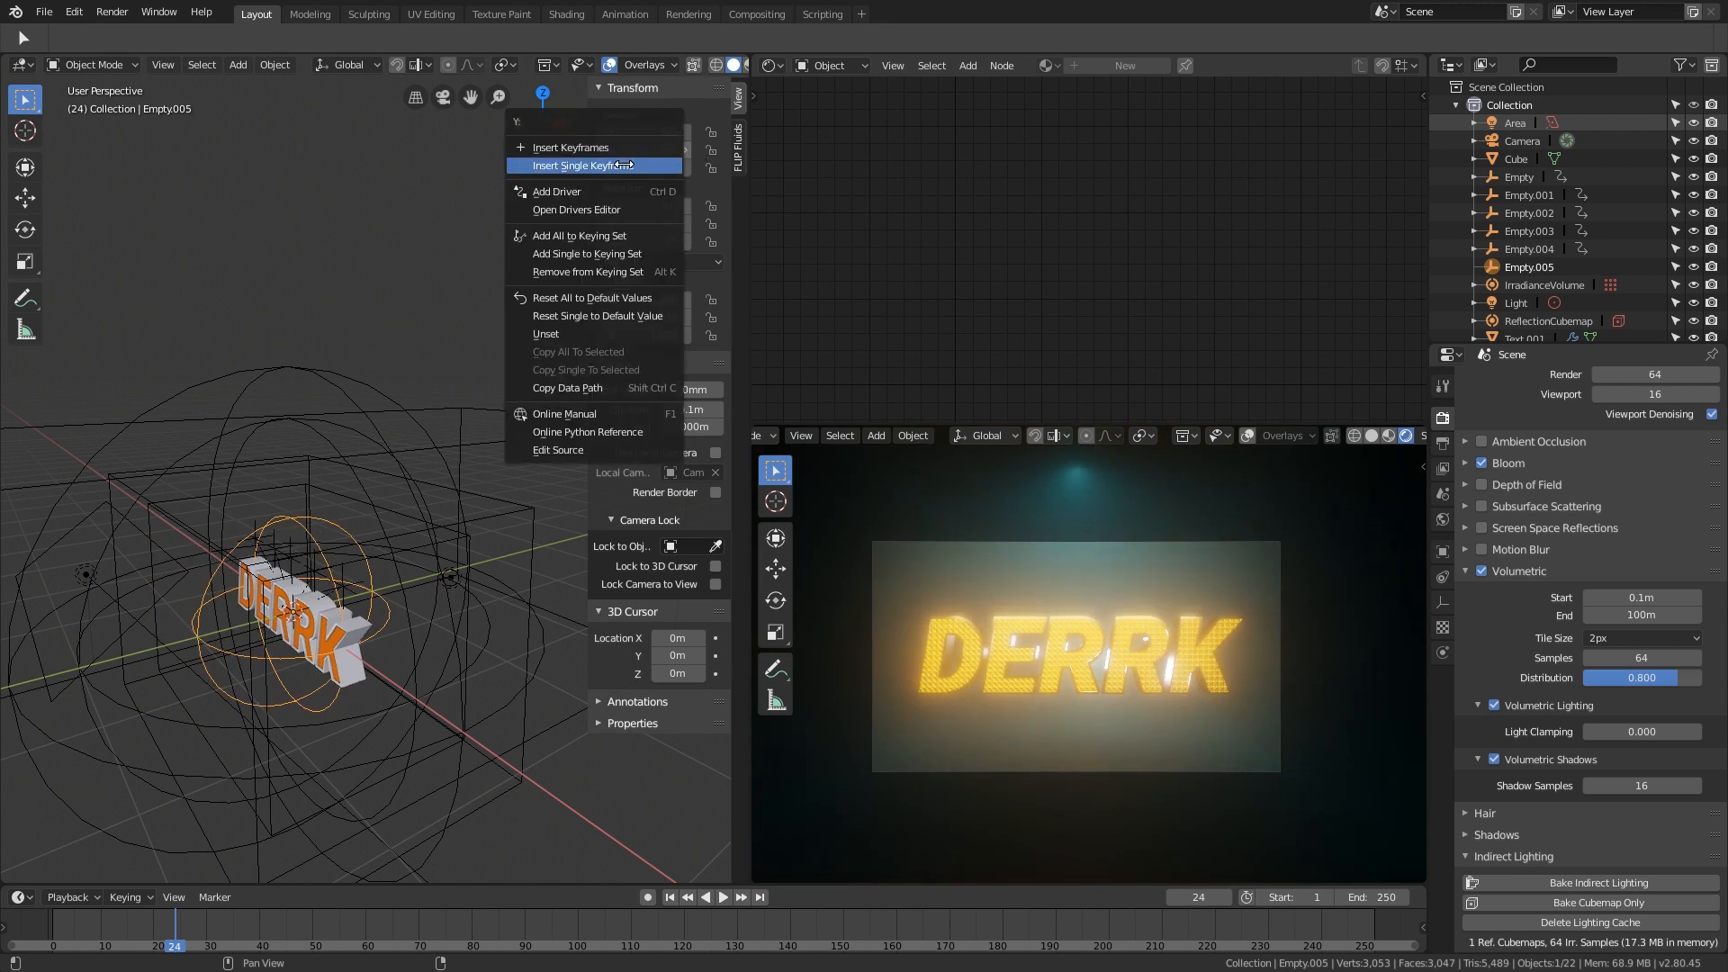
left_click(624, 165)
Step: Insert a single keyframe for the sphere empty's Y location at 0.7 m on frame 1
left_click_drag(174, 921, 49, 934)
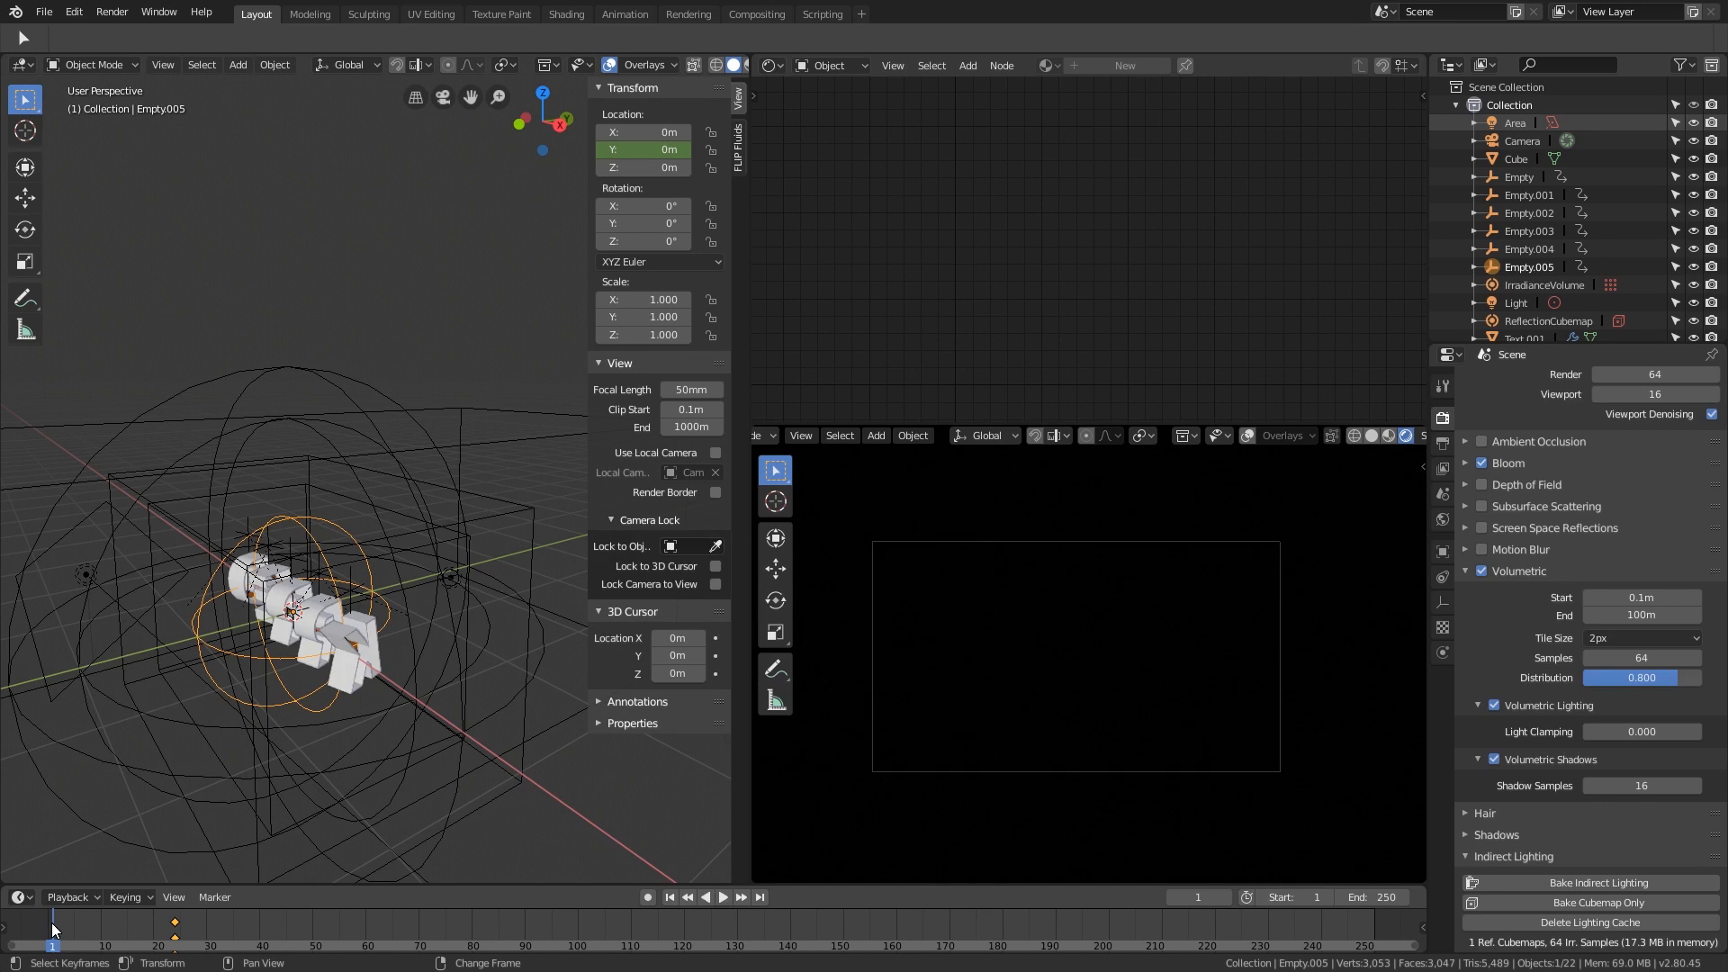
left_click_drag(641, 150, 662, 150)
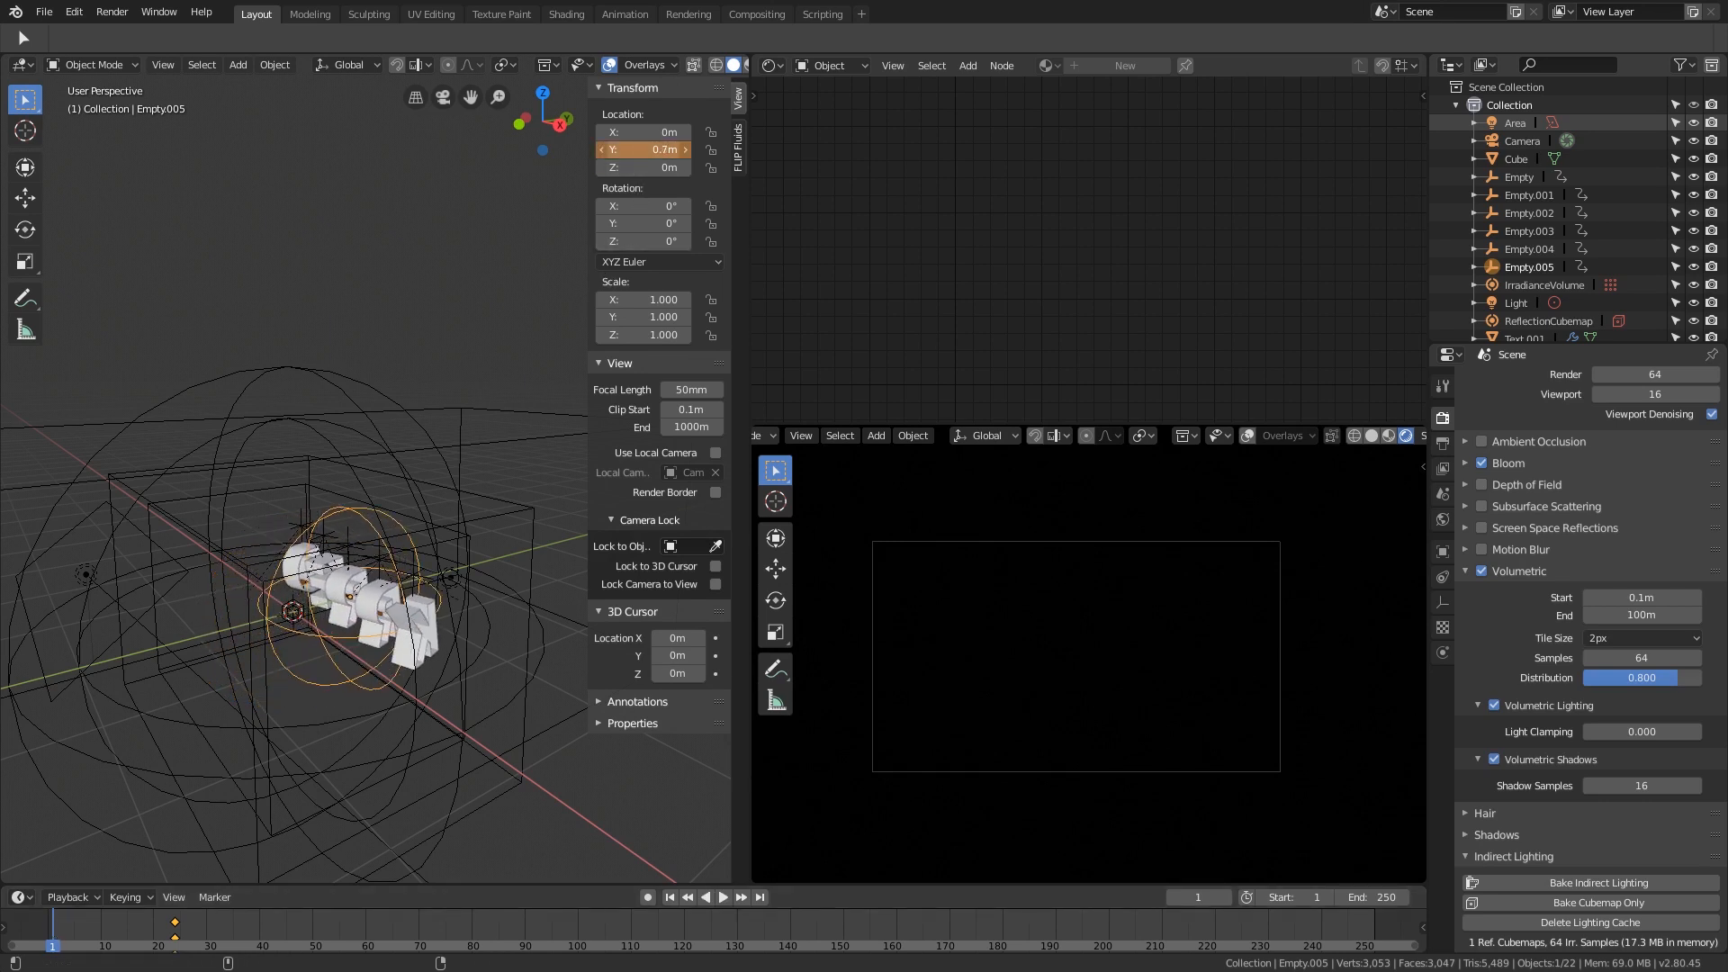
right_click(641, 152)
left_click(639, 153)
Step: Insert a single keyframe for the sphere empty's Y location at -5 m on frame 60
key("space")
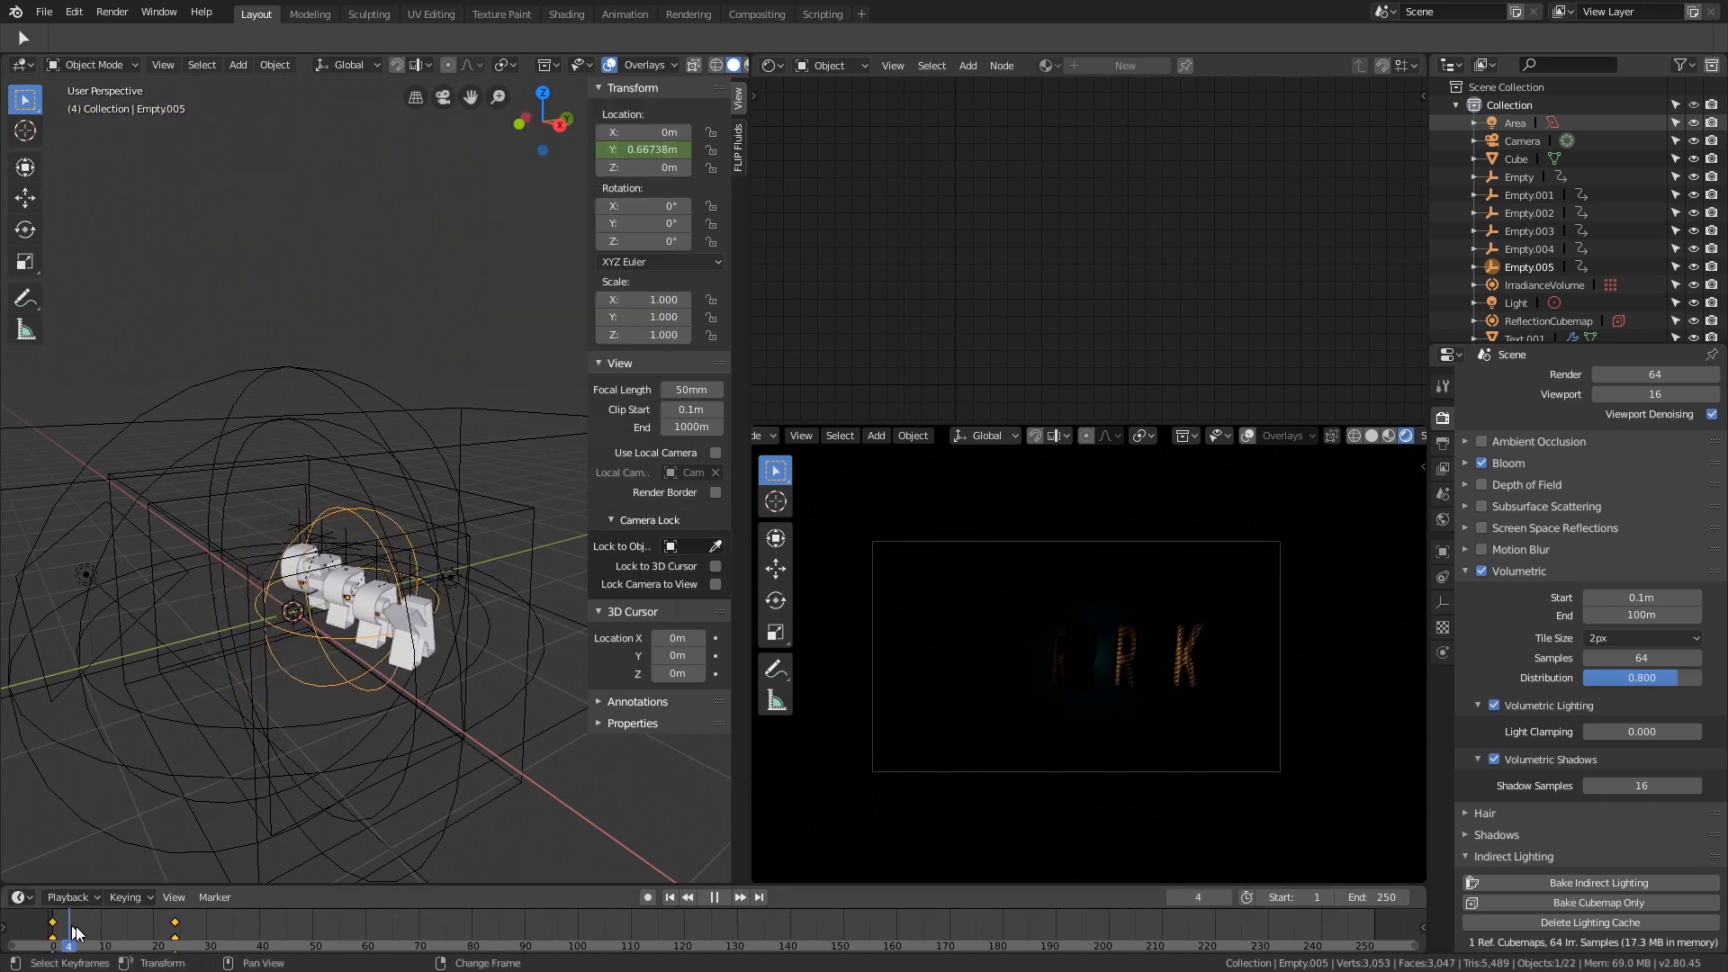
right_click_drag(221, 921, 366, 912)
key("space")
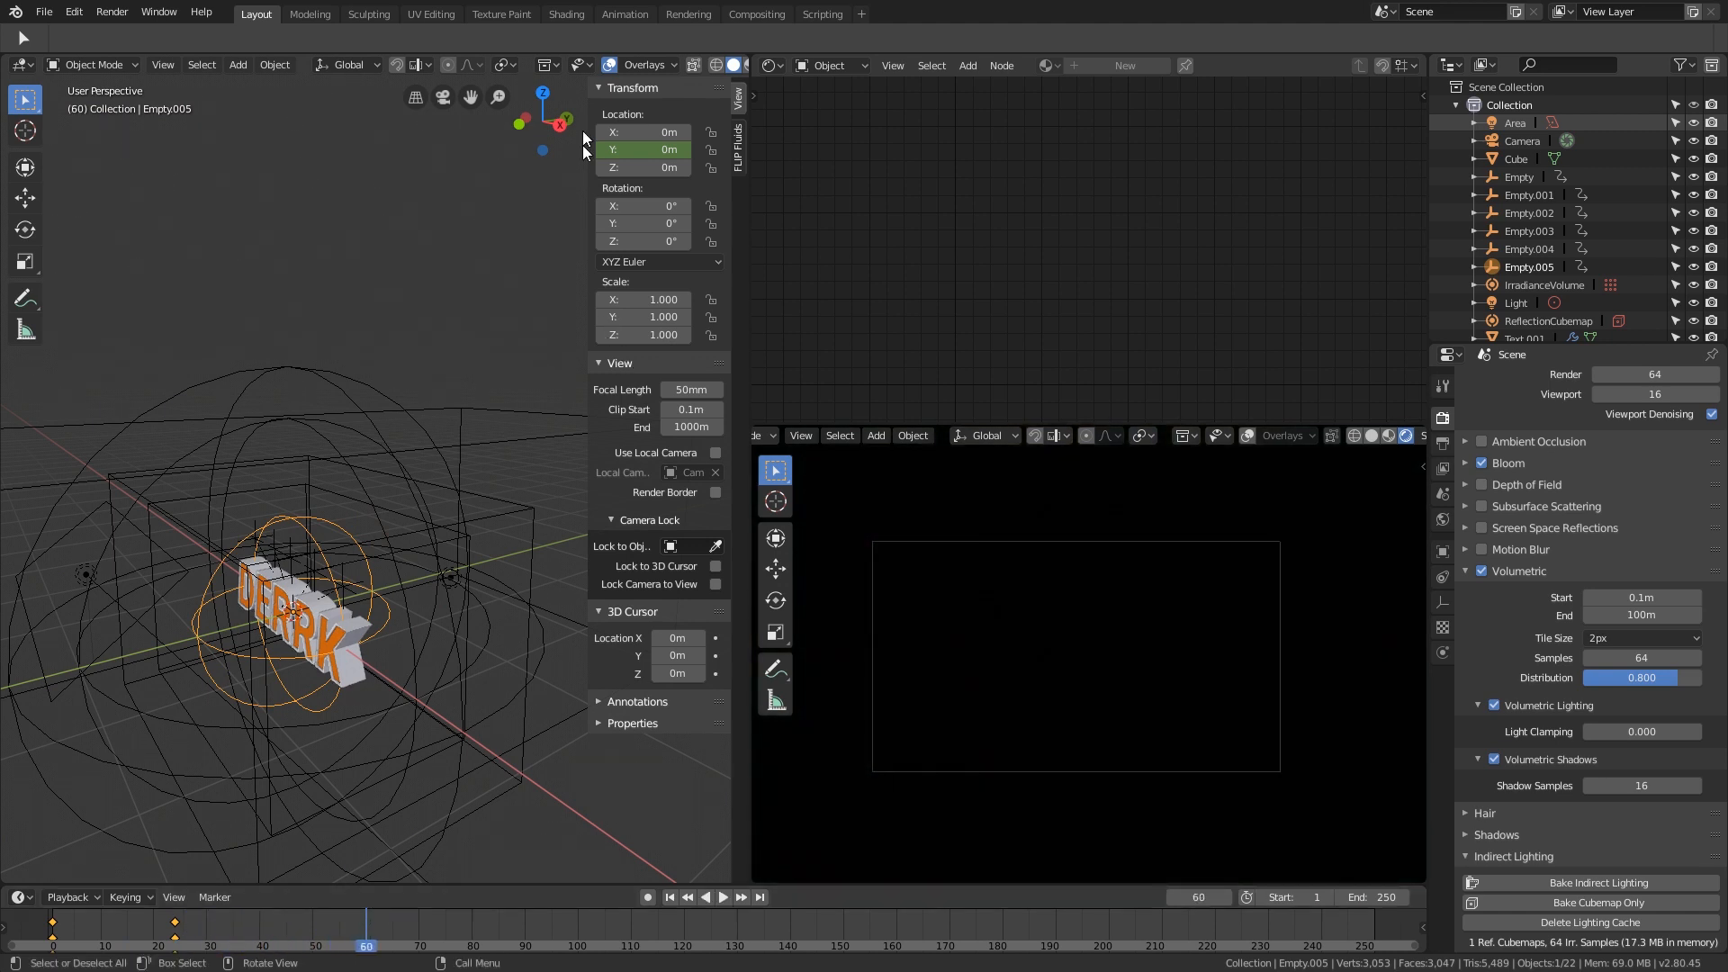
left_click_drag(644, 149, 590, 150)
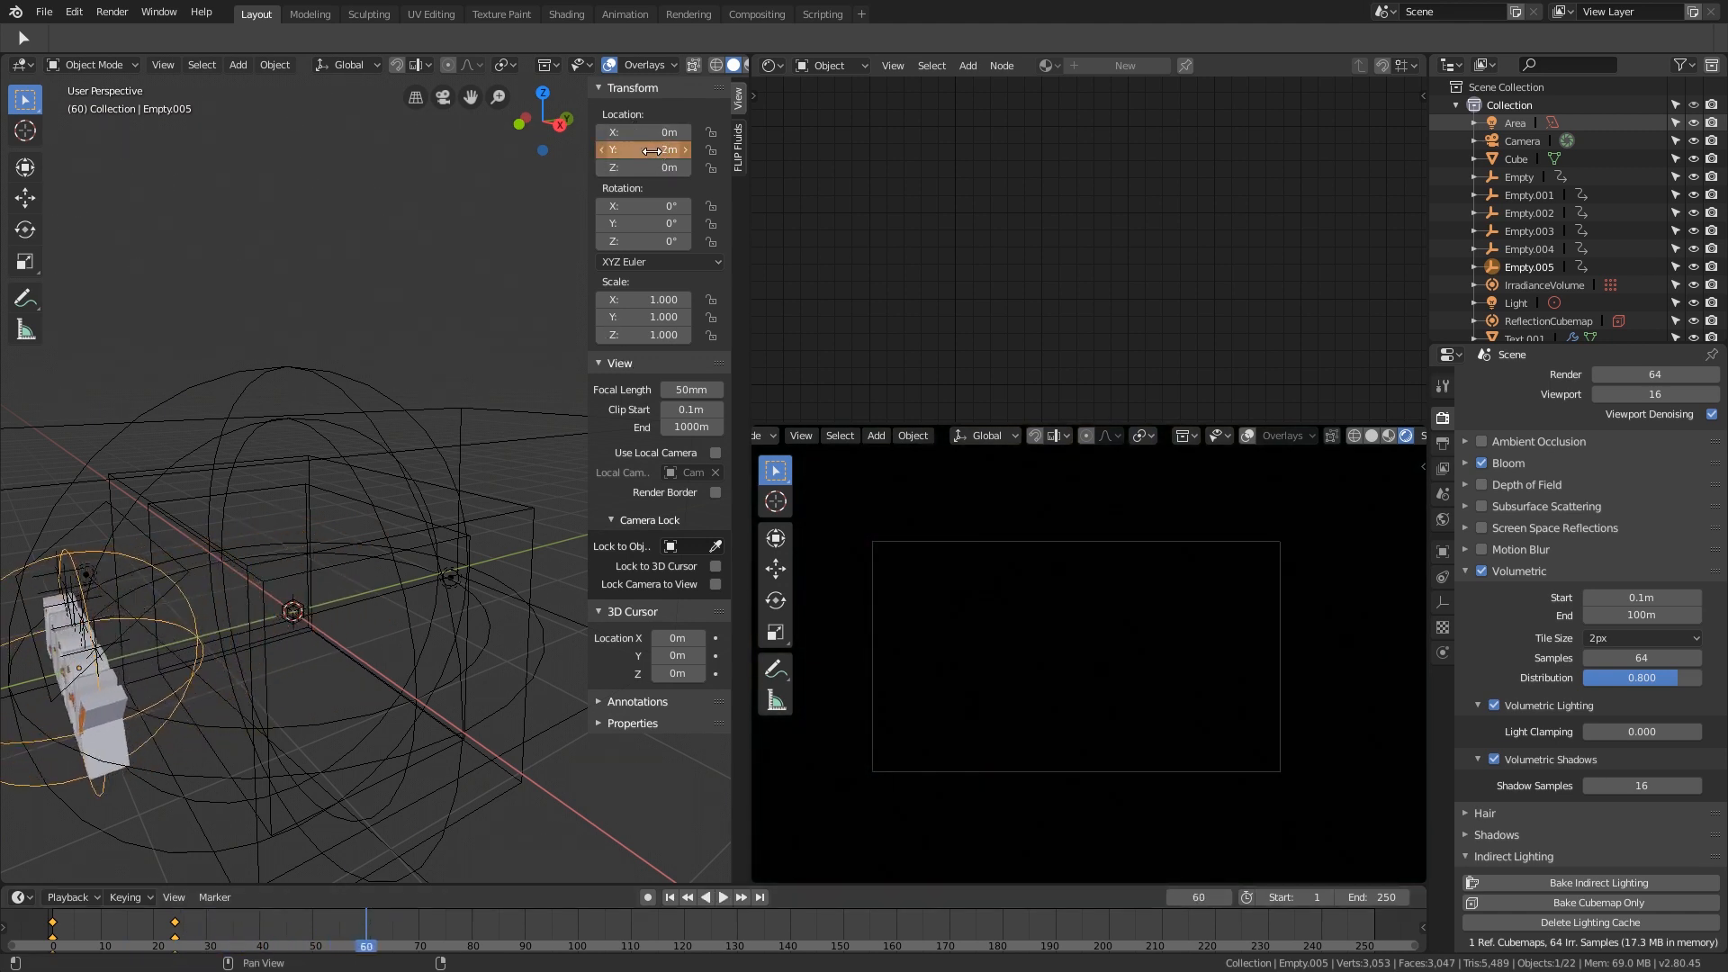
middle_click_drag(225, 493, 355, 499)
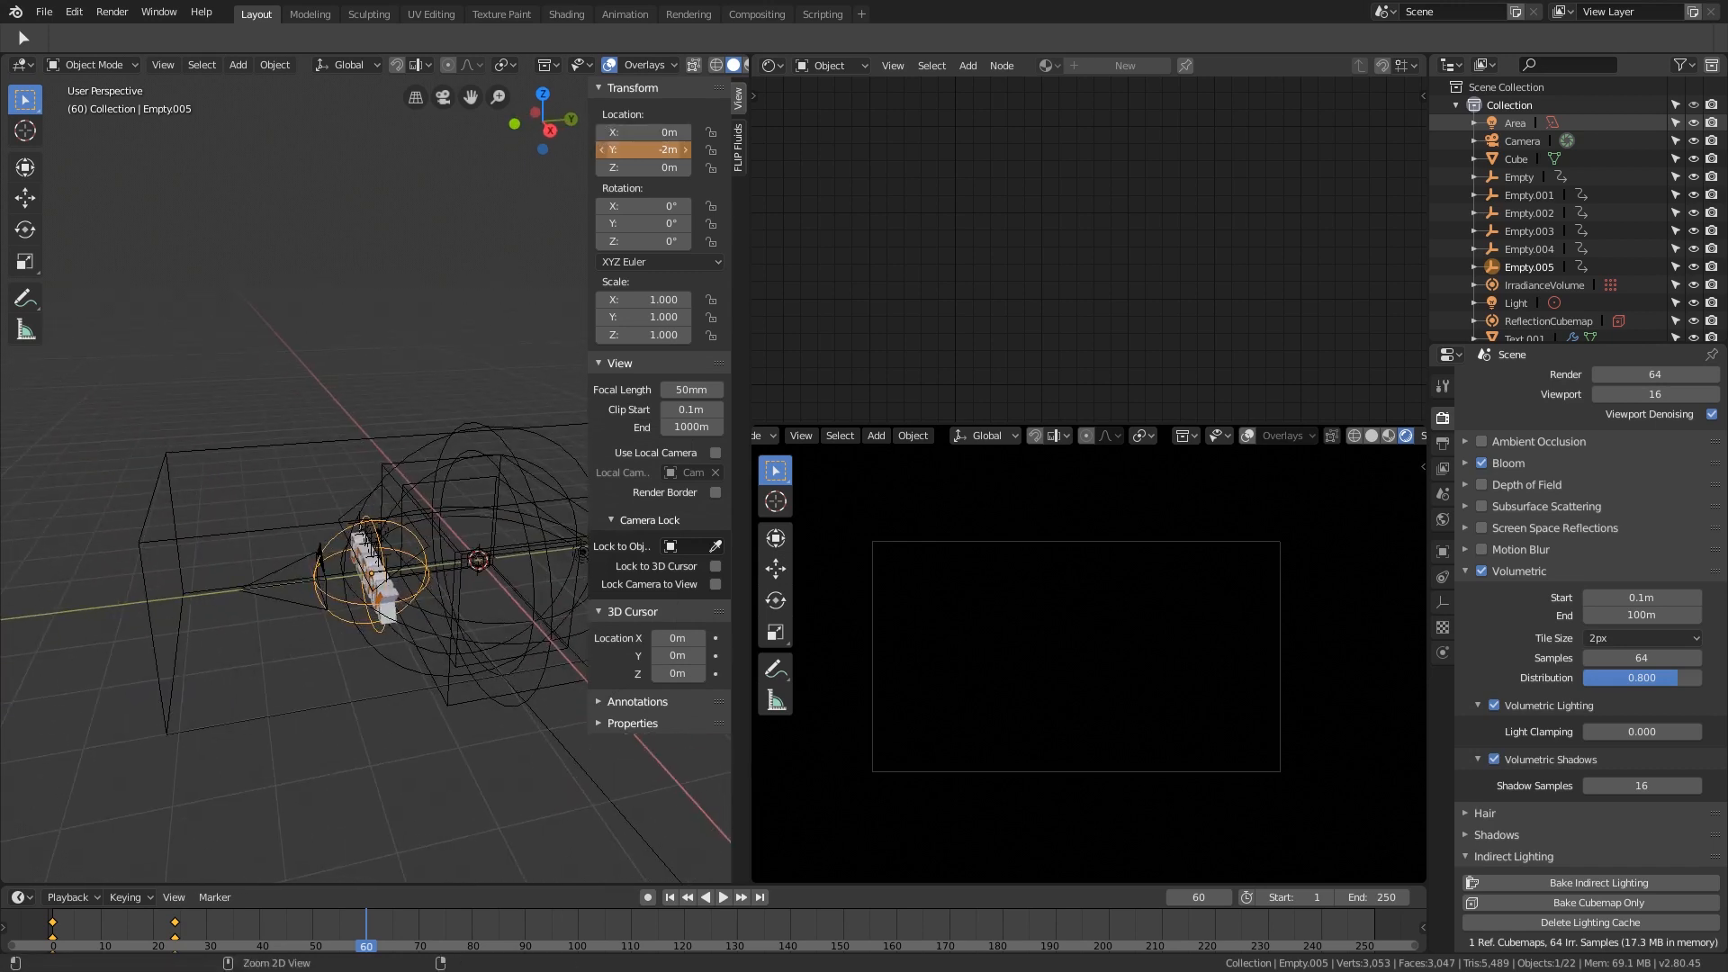
right_click(662, 153)
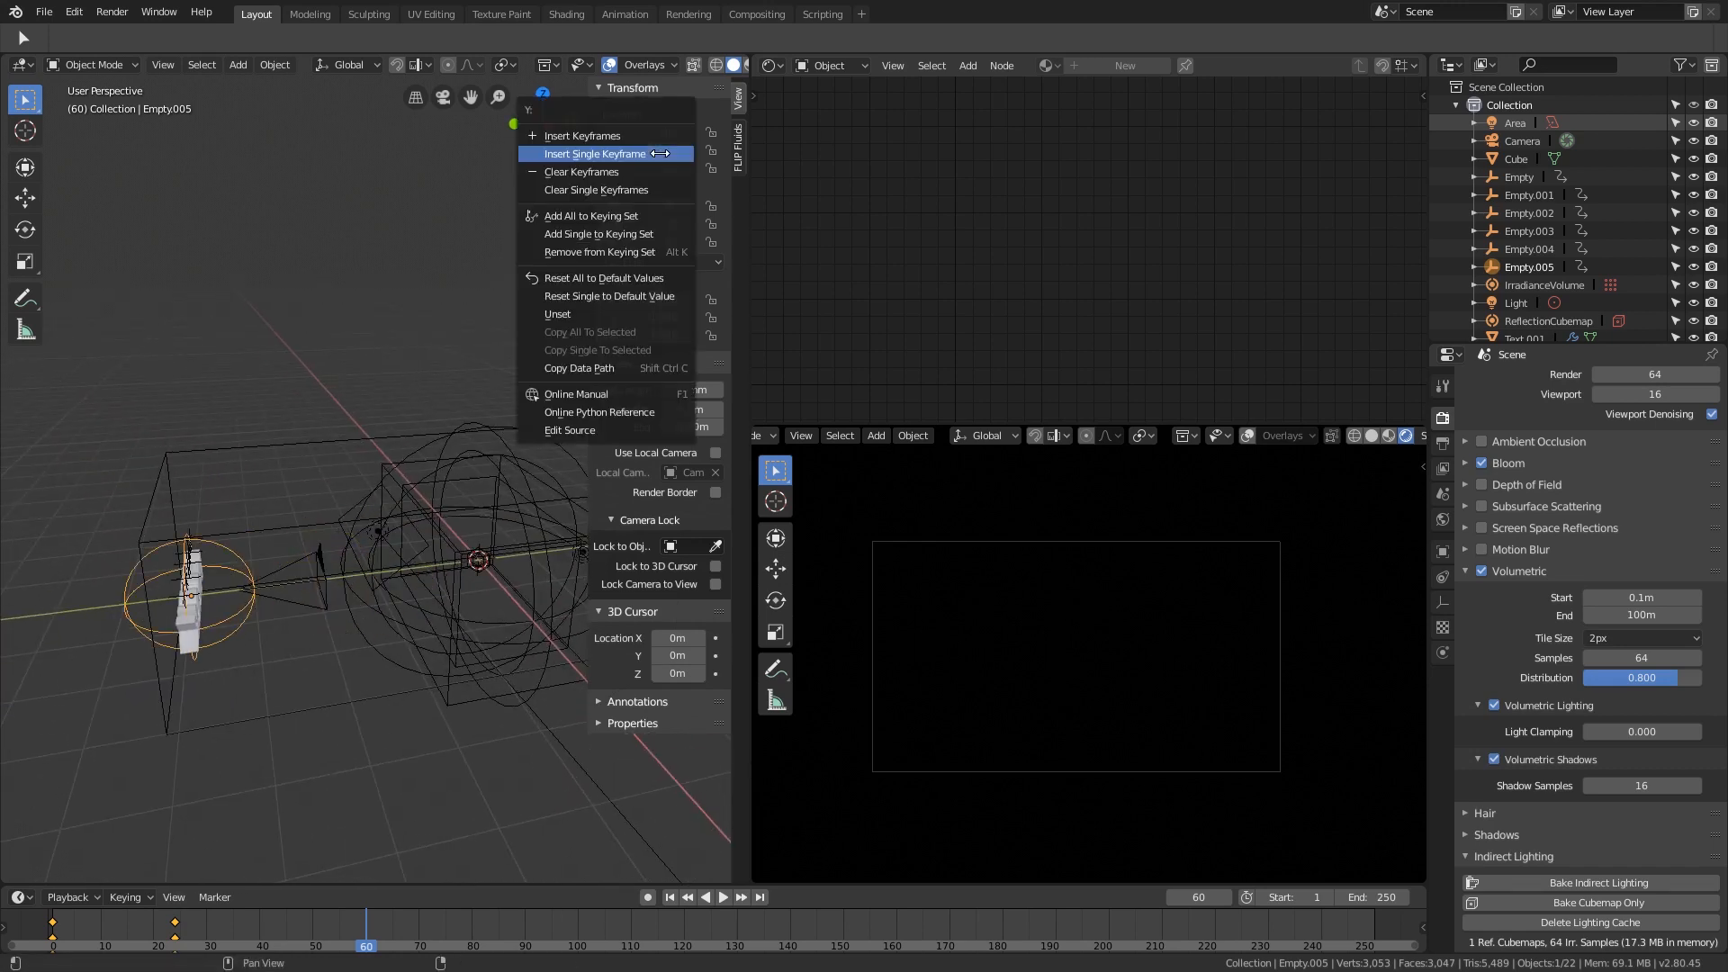
left_click(657, 150)
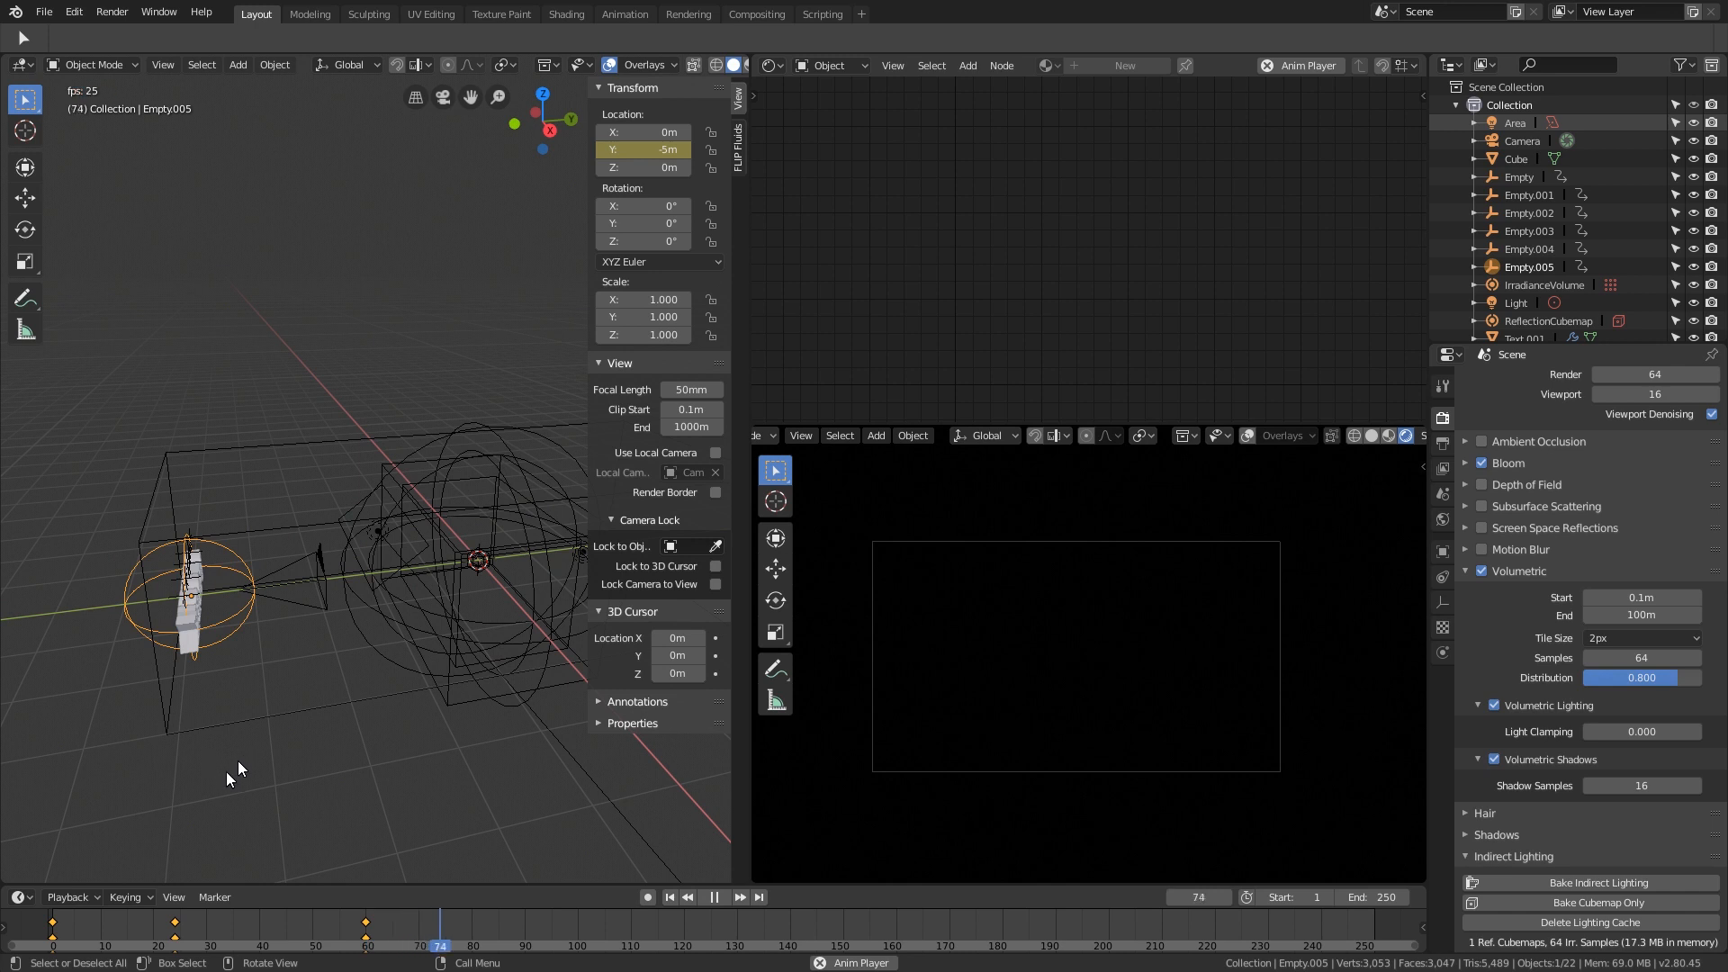
Step: Set the animation's end frame to 60 and preview the playback from the start
left_click(57, 942)
key("space")
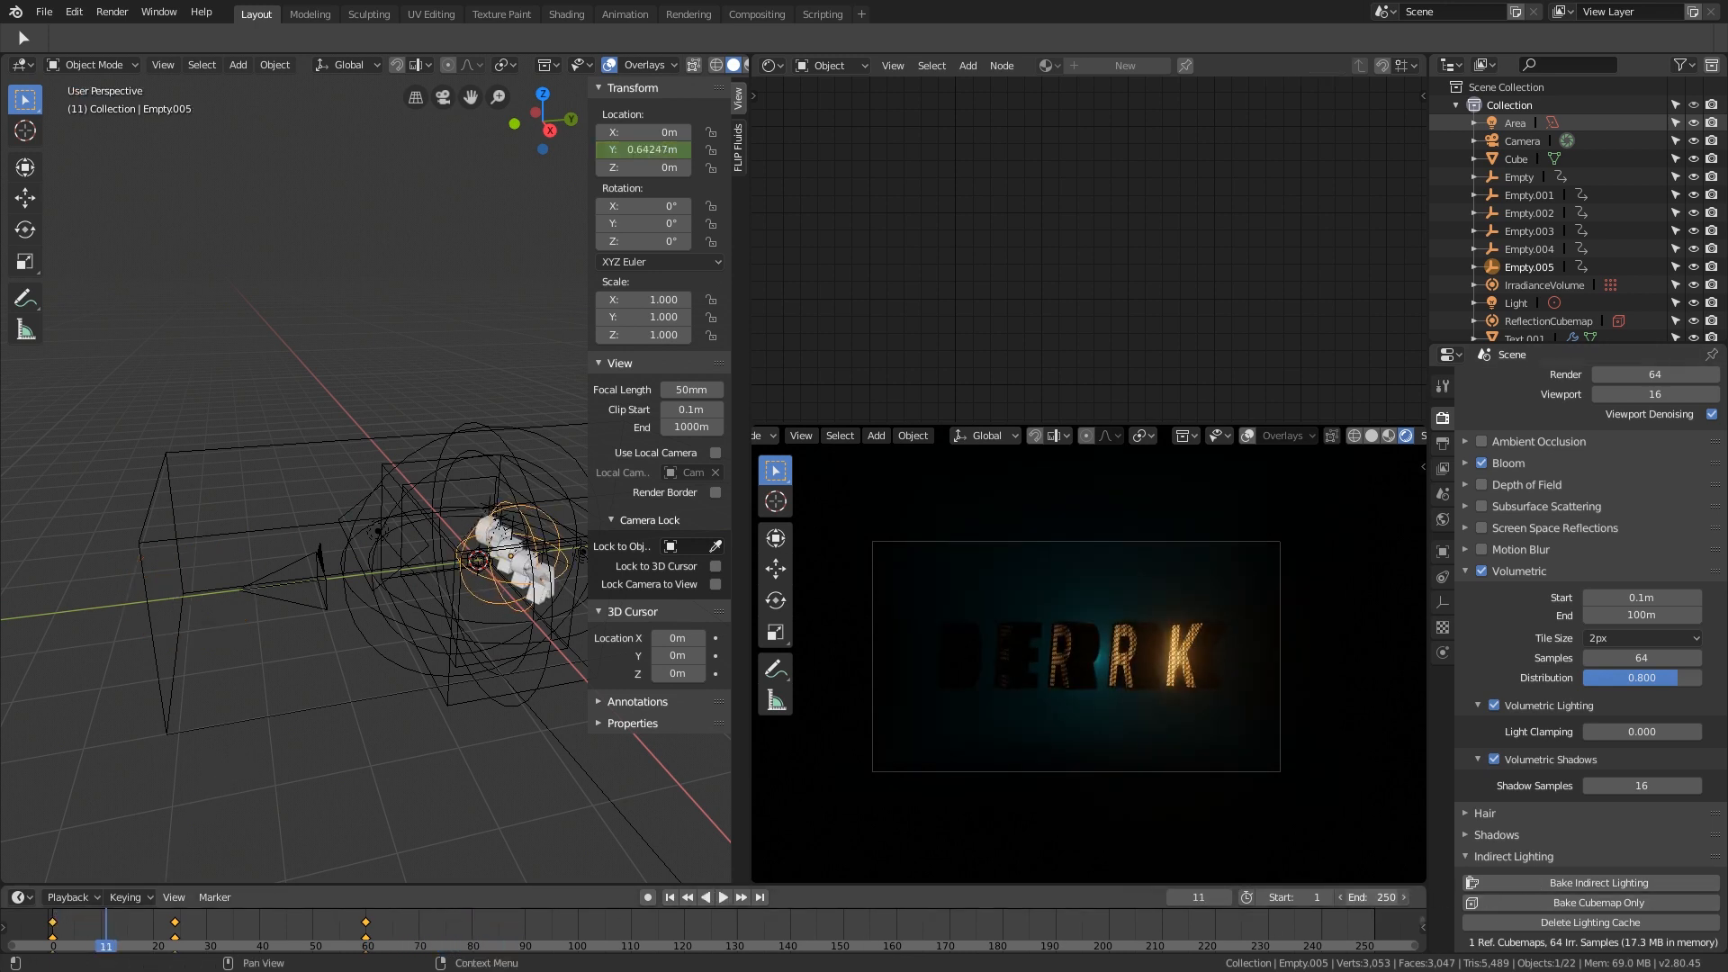
type("60")
key("Return")
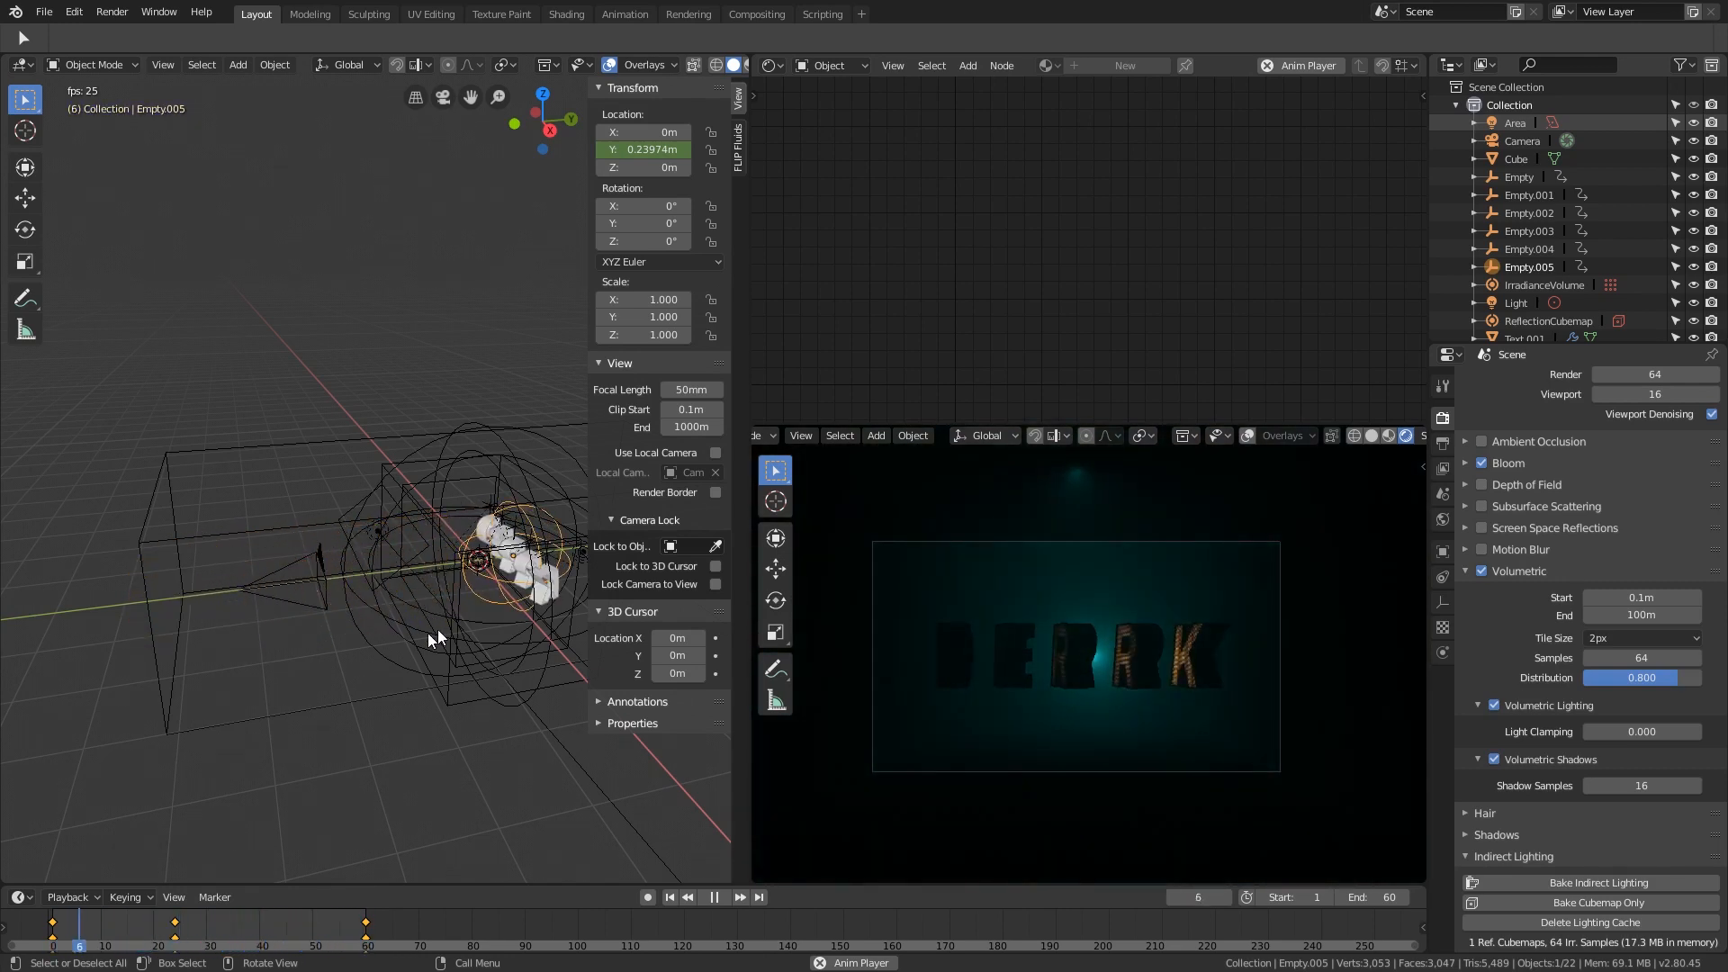
right_click(43, 943)
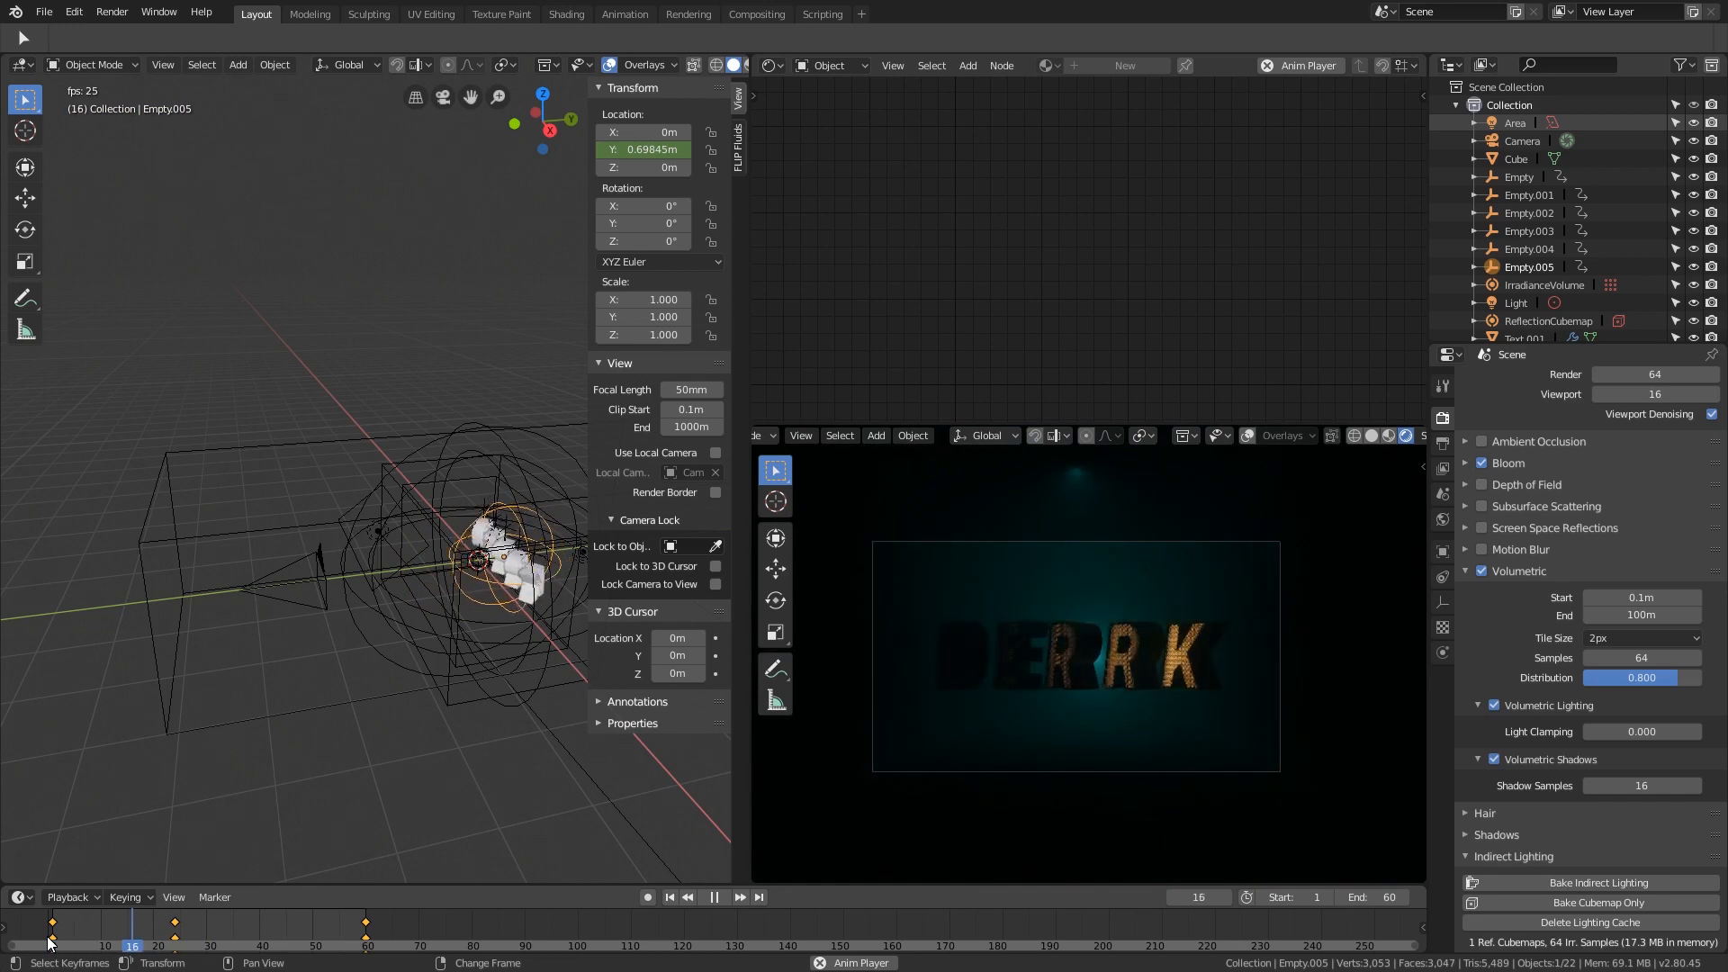
key("Escape")
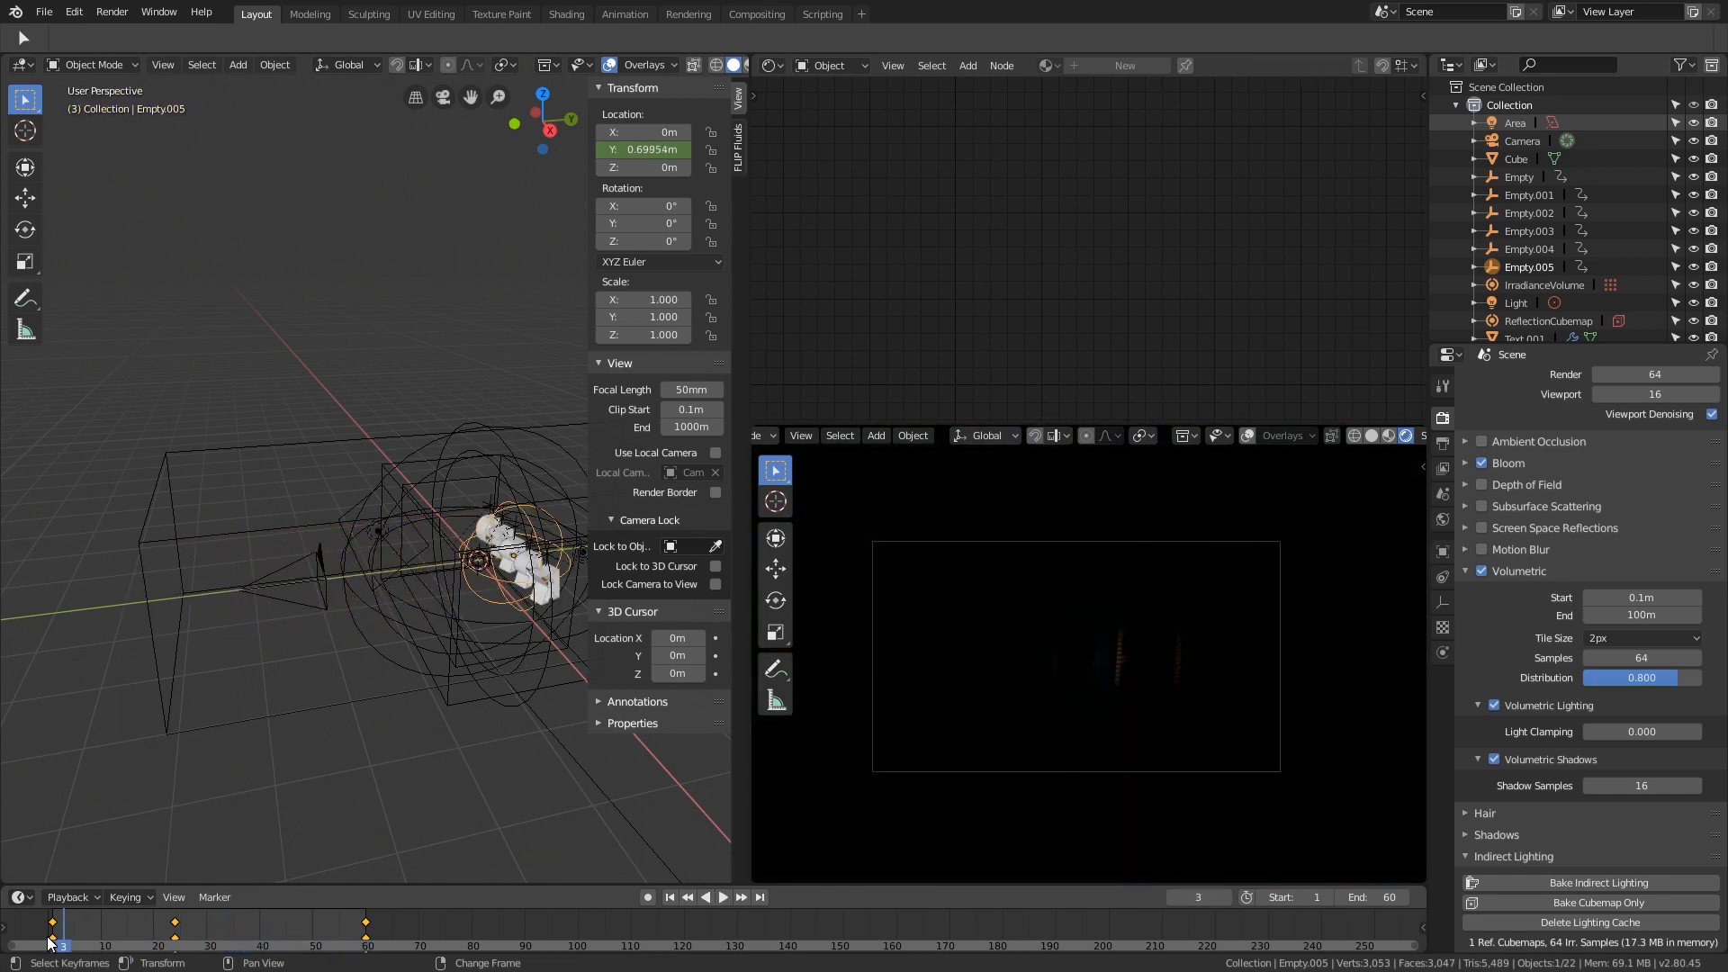
Step: On frame 24, insert single keyframes for the sphere empty's Z location at 0 m and X rotation at 0°
mouse_move(176, 936)
left_mouse_down()
mouse_move(274, 927)
mouse_move(131, 937)
mouse_move(191, 917)
mouse_move(153, 948)
mouse_move(324, 954)
mouse_move(223, 936)
mouse_move(96, 949)
mouse_move(217, 924)
mouse_move(270, 940)
mouse_move(180, 933)
left_mouse_up()
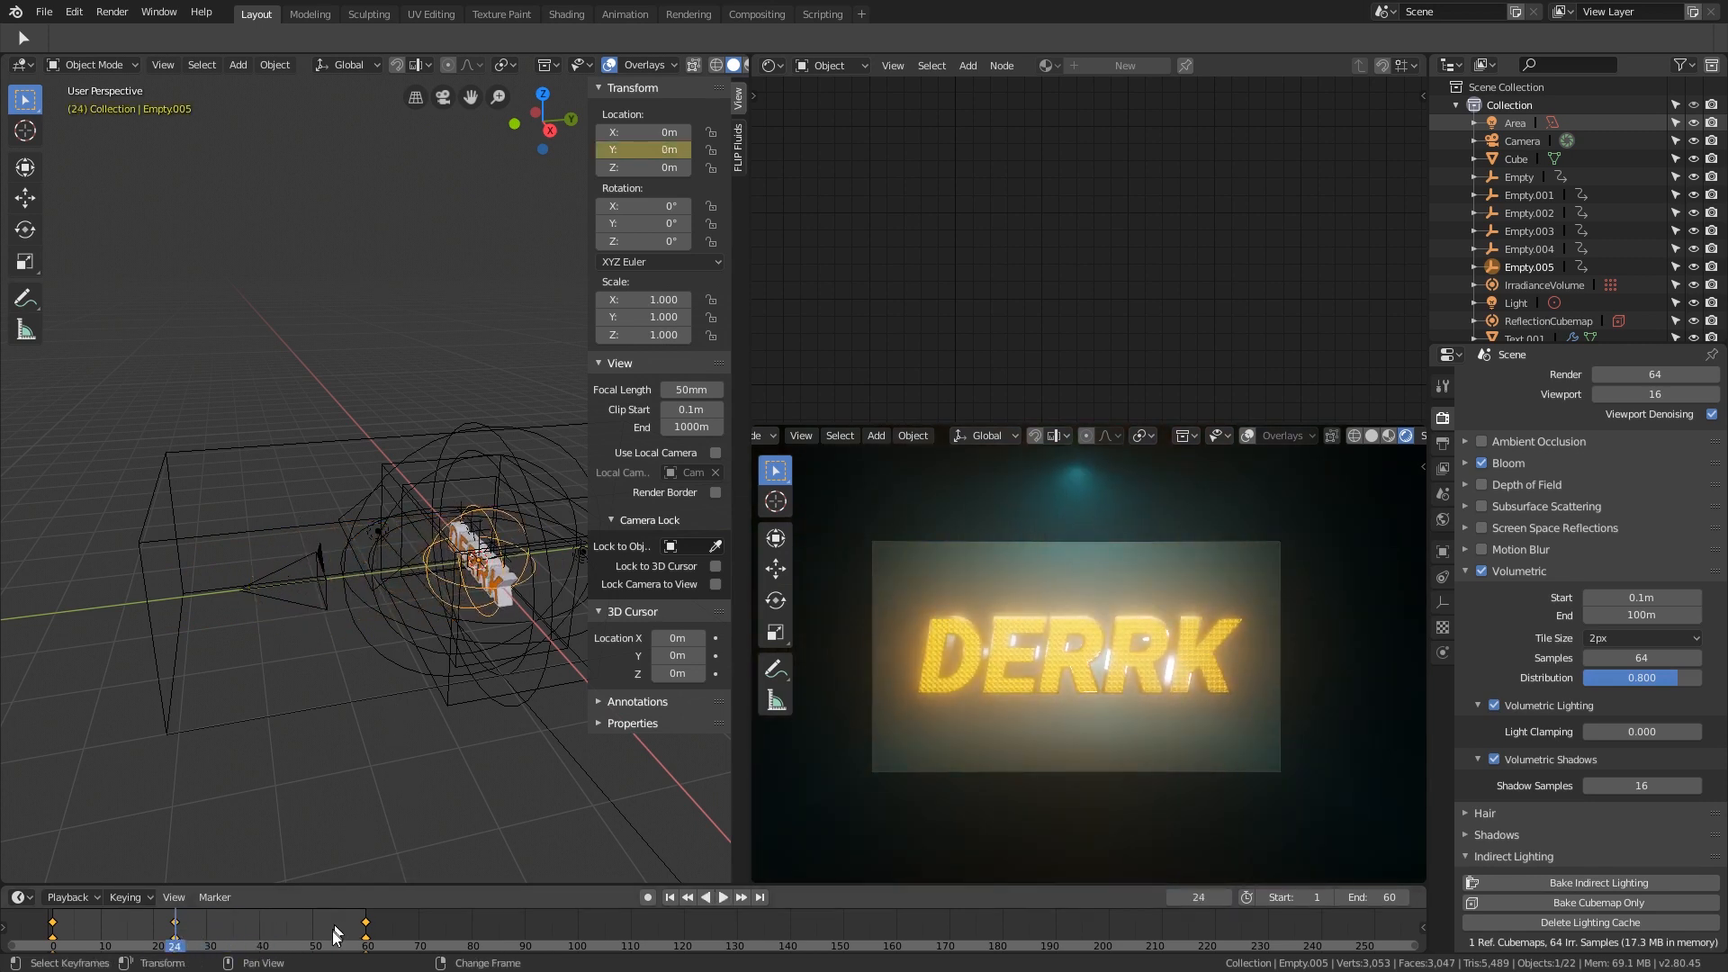
left_click(364, 934)
left_click_drag(364, 929, 367, 931)
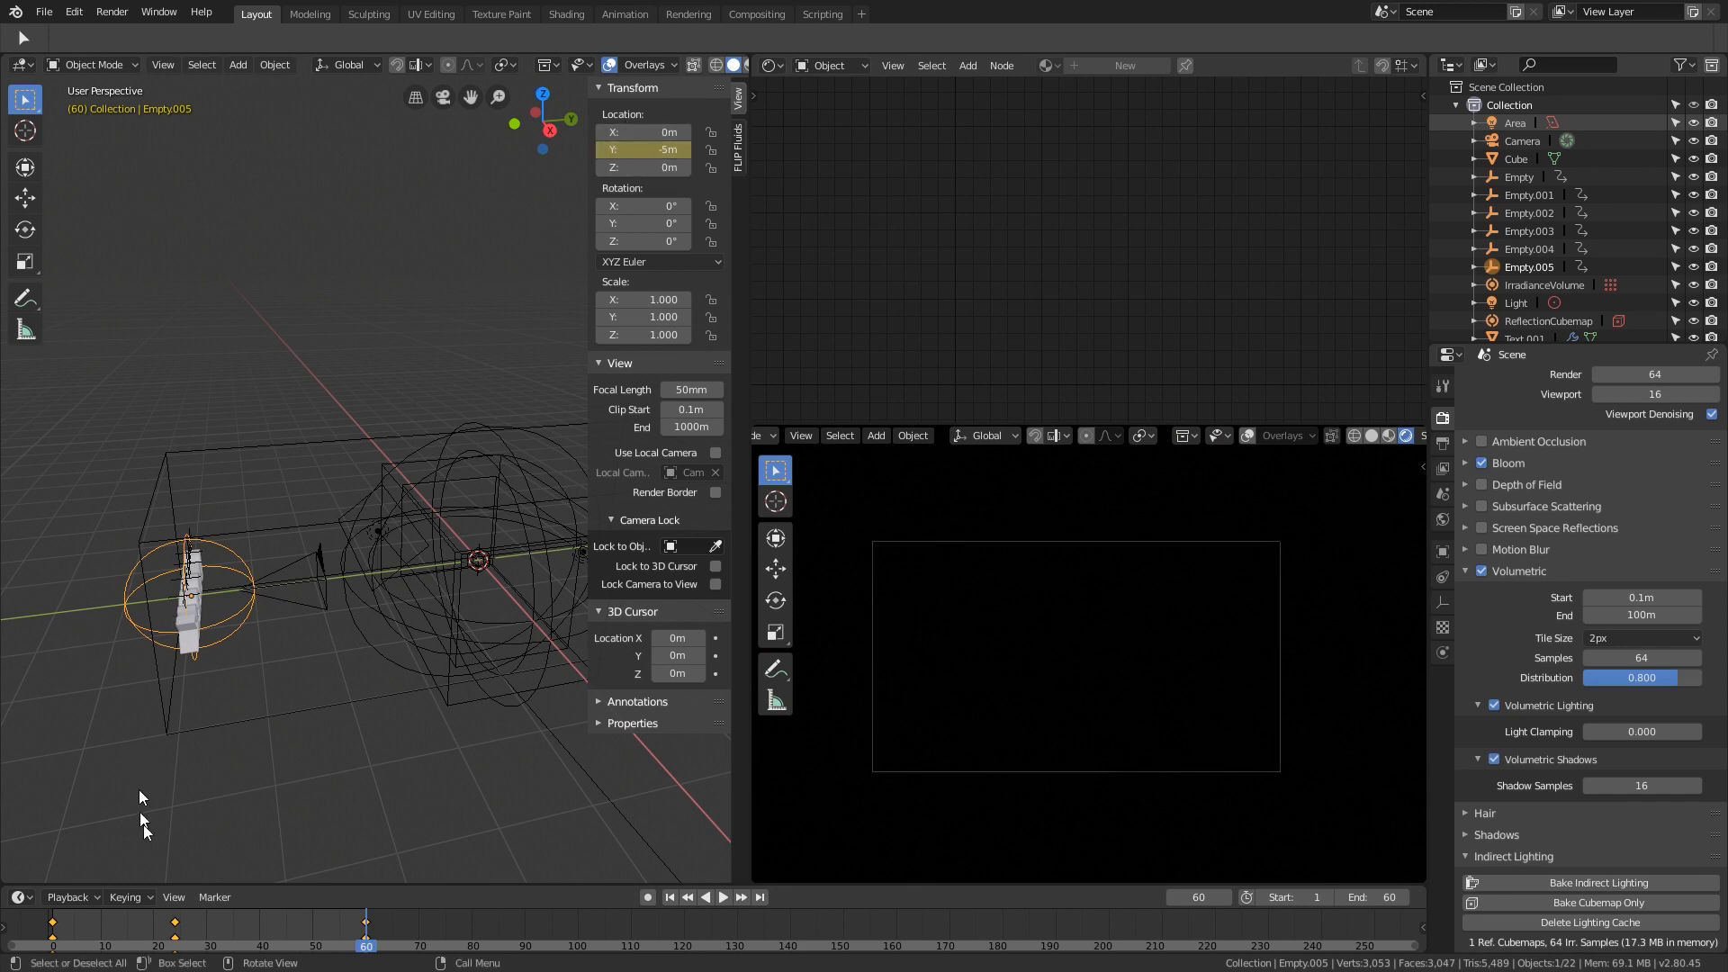
left_click_drag(219, 932, 177, 927)
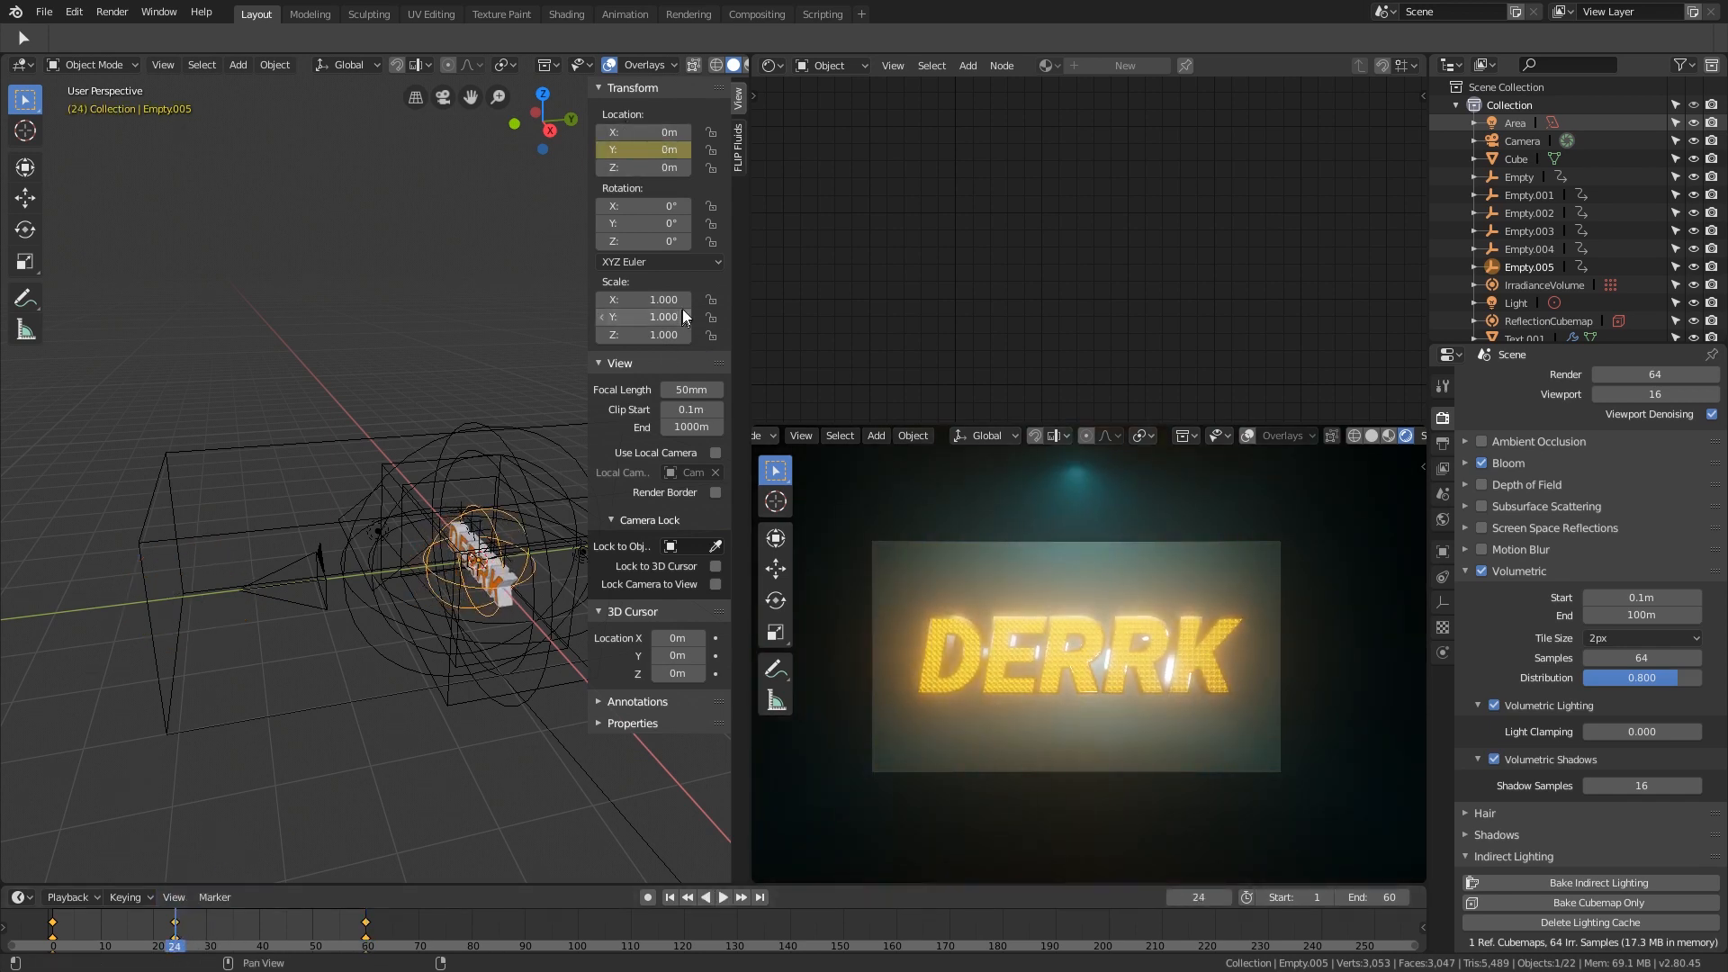
right_click(650, 161)
left_click(649, 162)
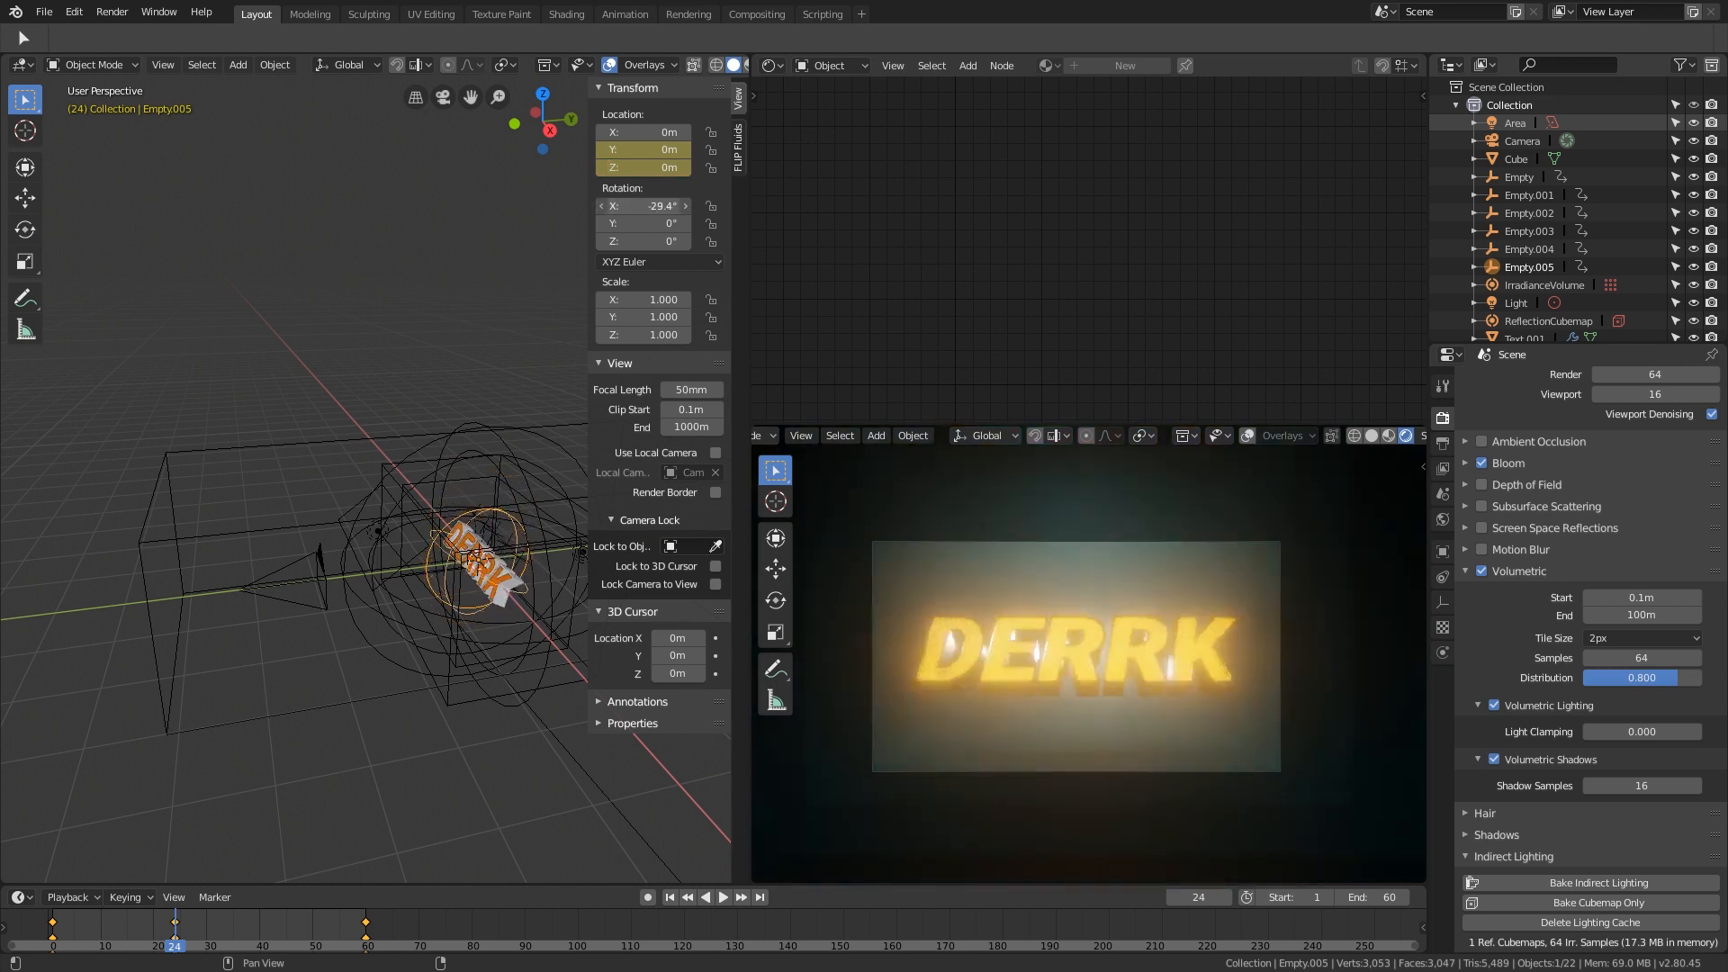
right_click(652, 209)
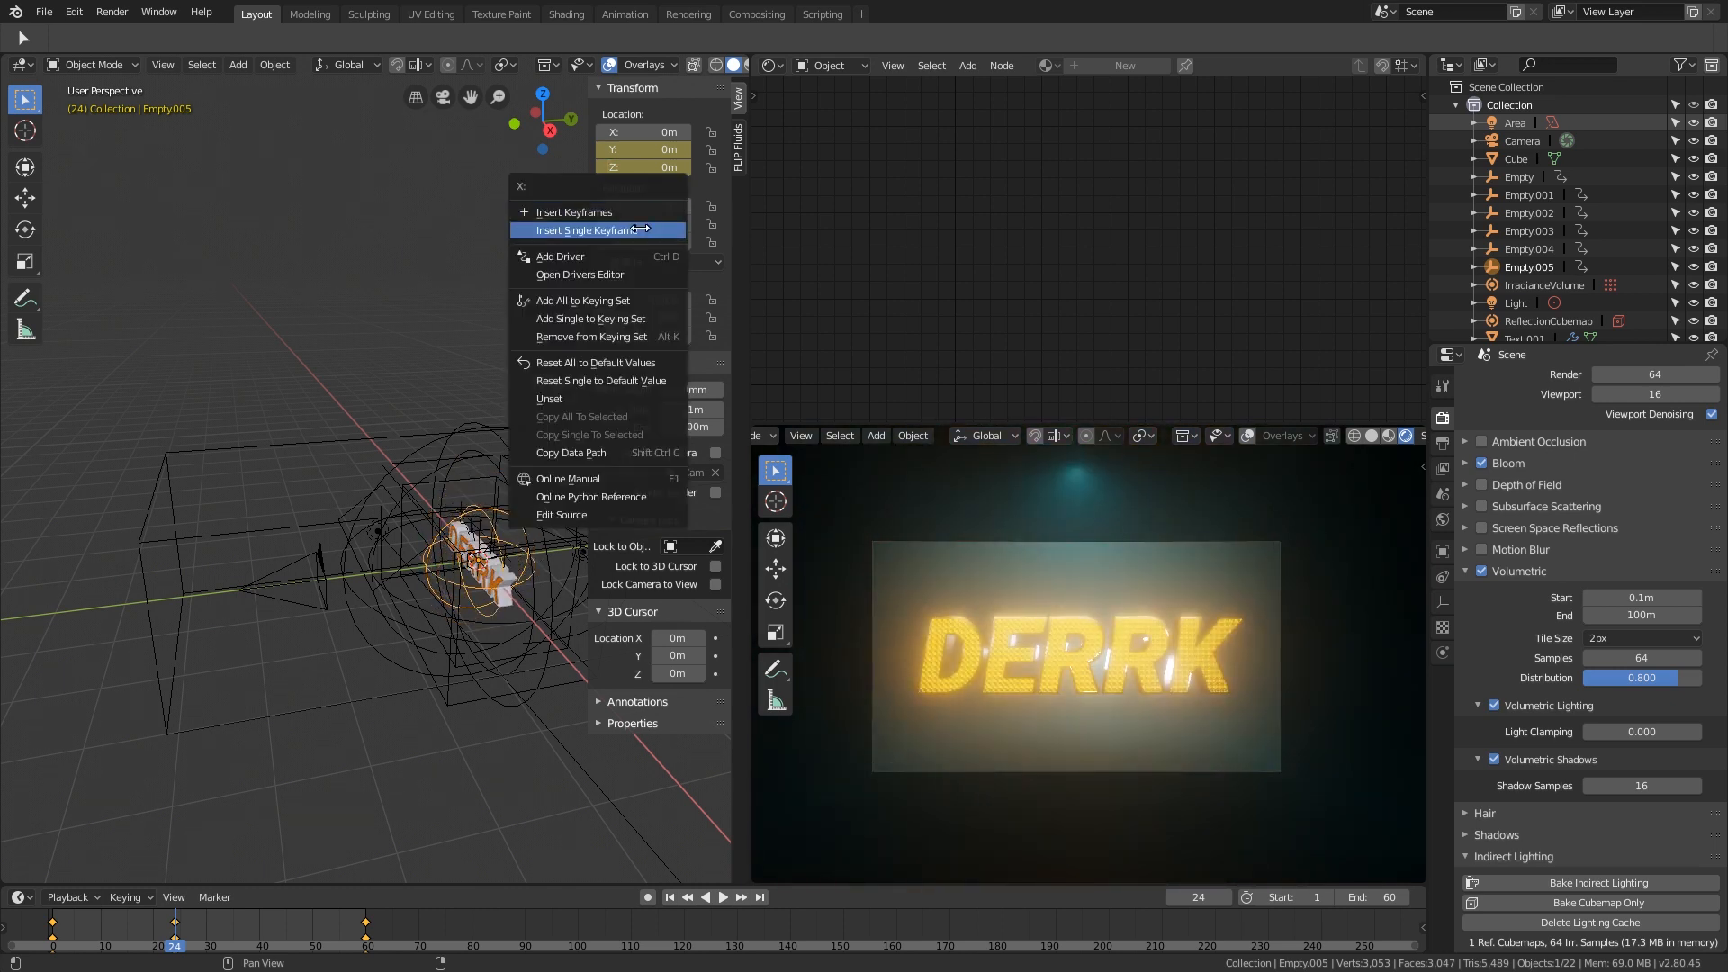
left_click(639, 229)
Step: On frame 60, insert single keyframes for the sphere empty's Z location at 1.1 m and for a negative X rotation
key("space")
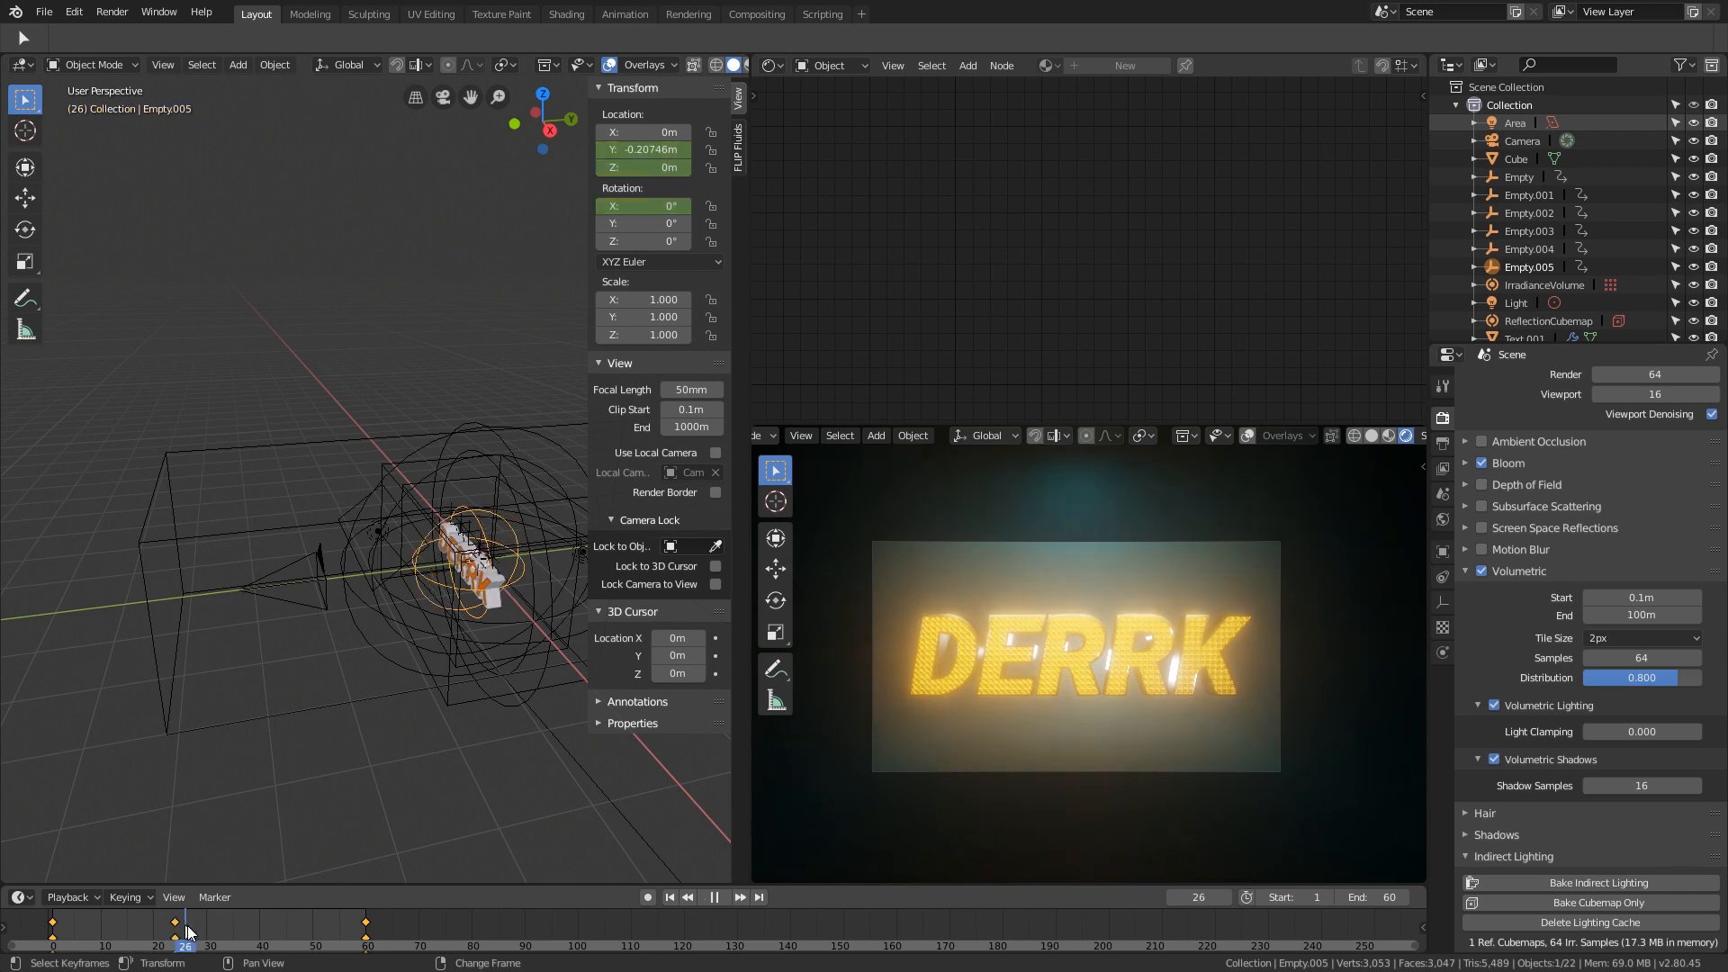
right_click_drag(239, 941, 366, 936)
key("space")
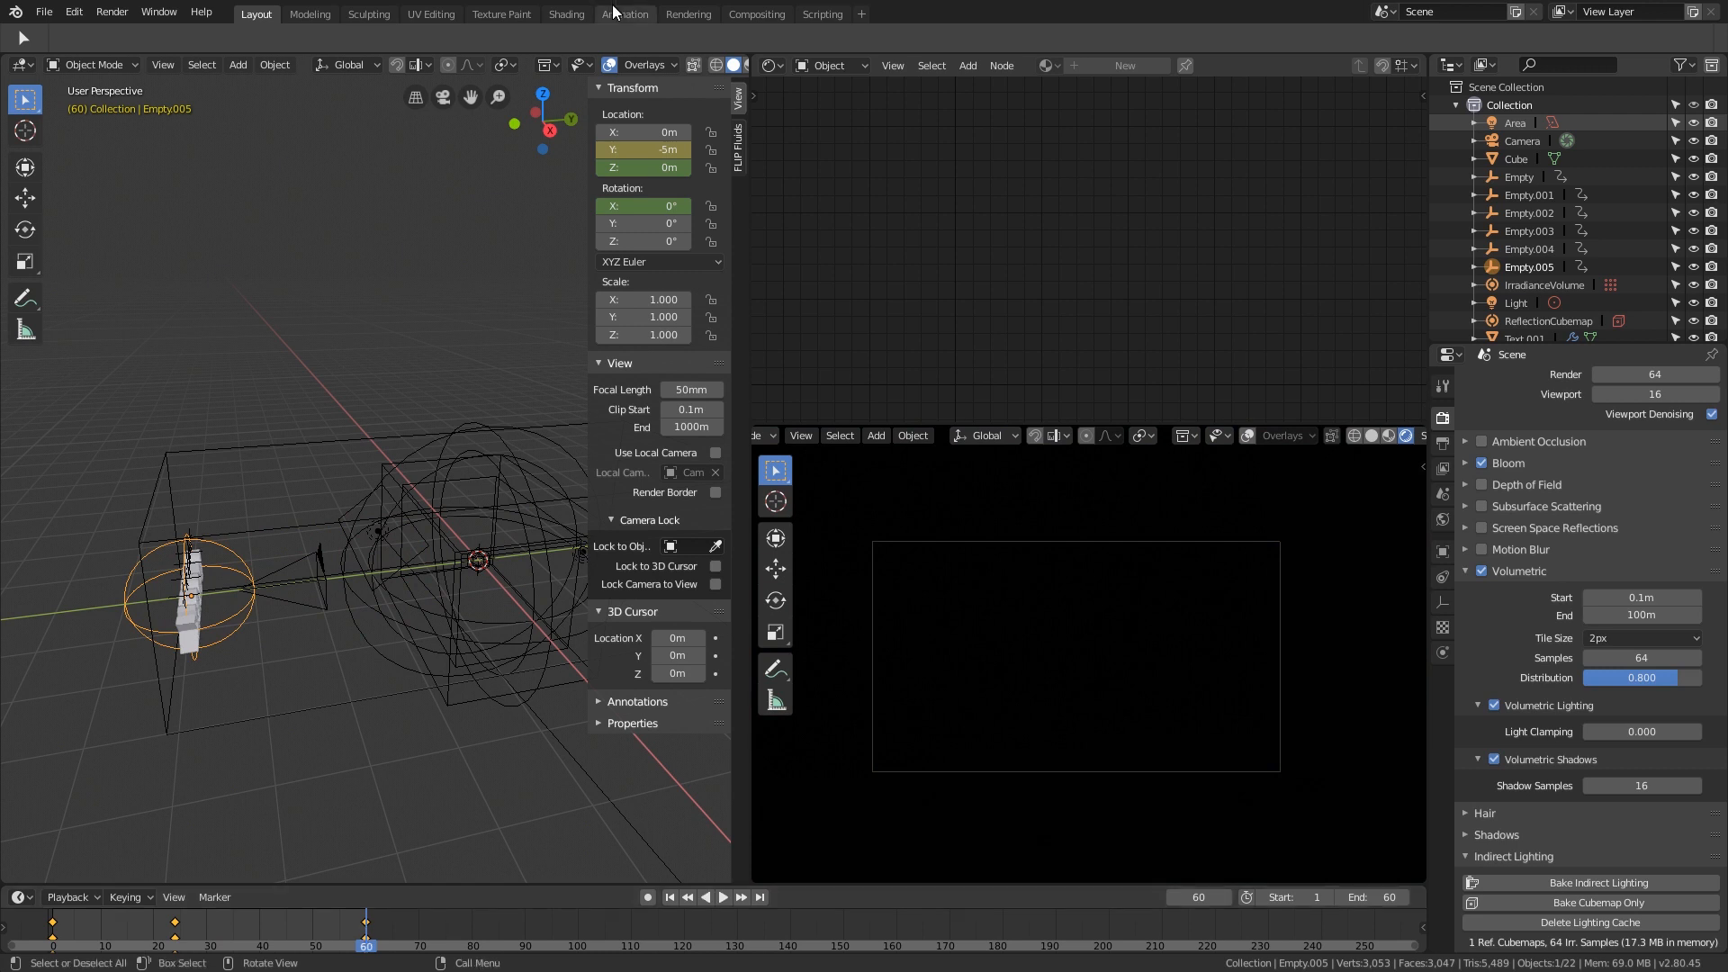
right_click(638, 169)
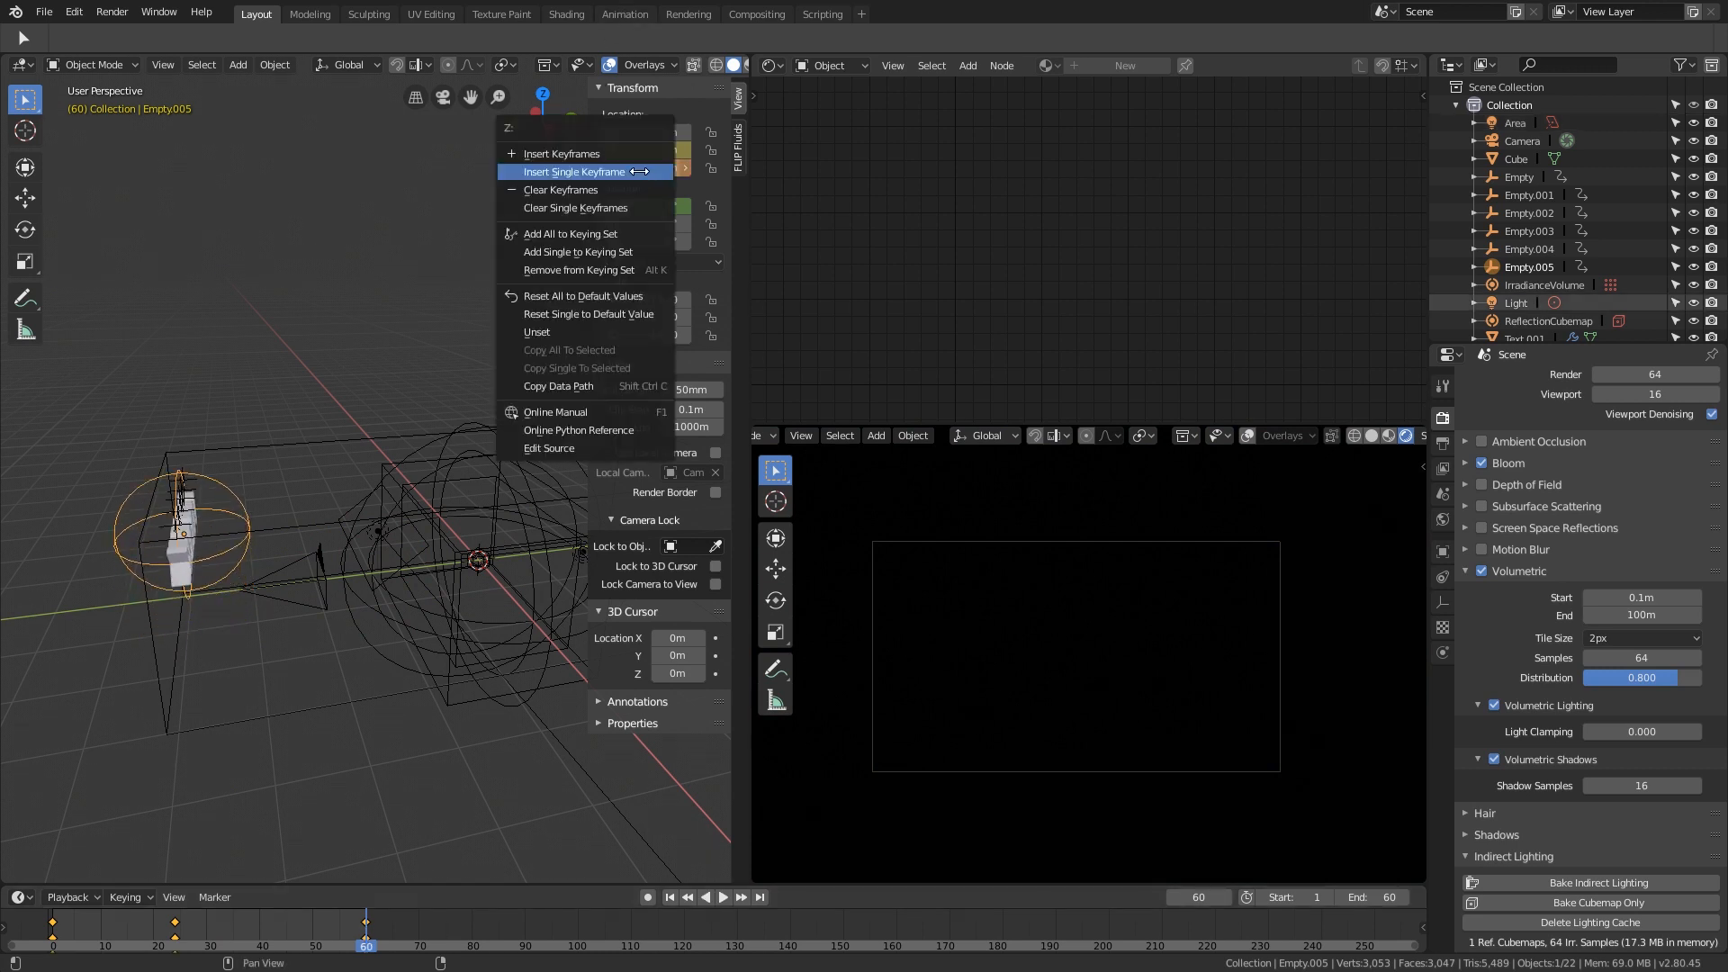
left_click(638, 172)
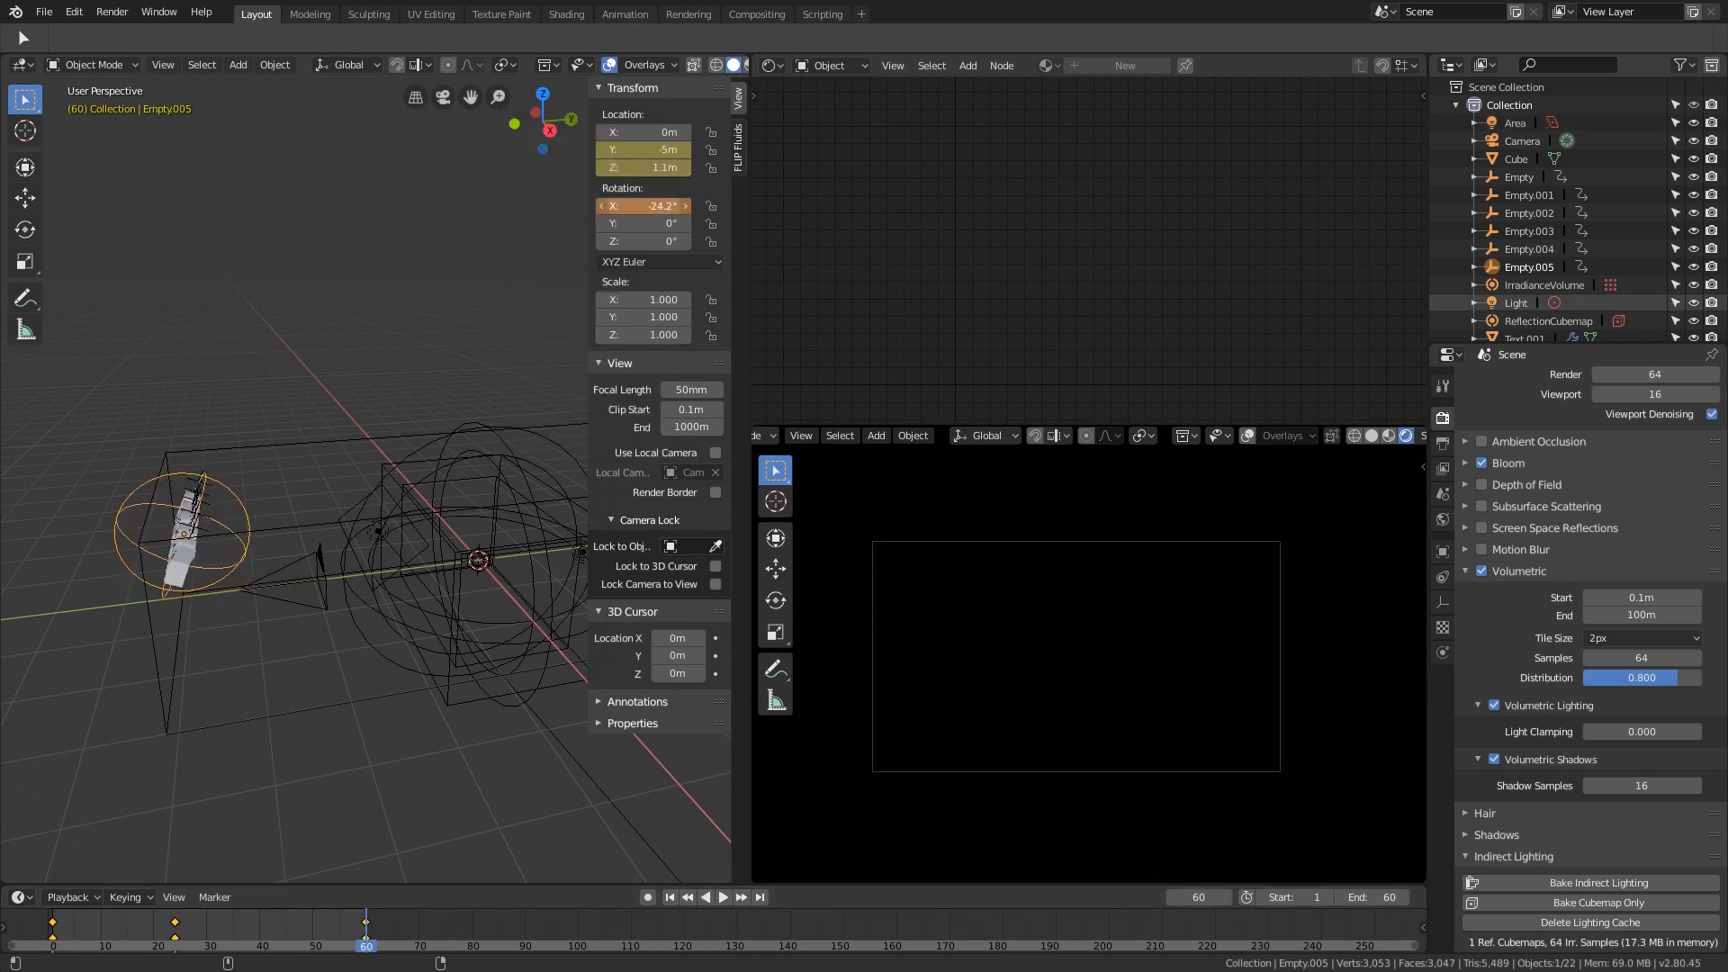
right_click(647, 205)
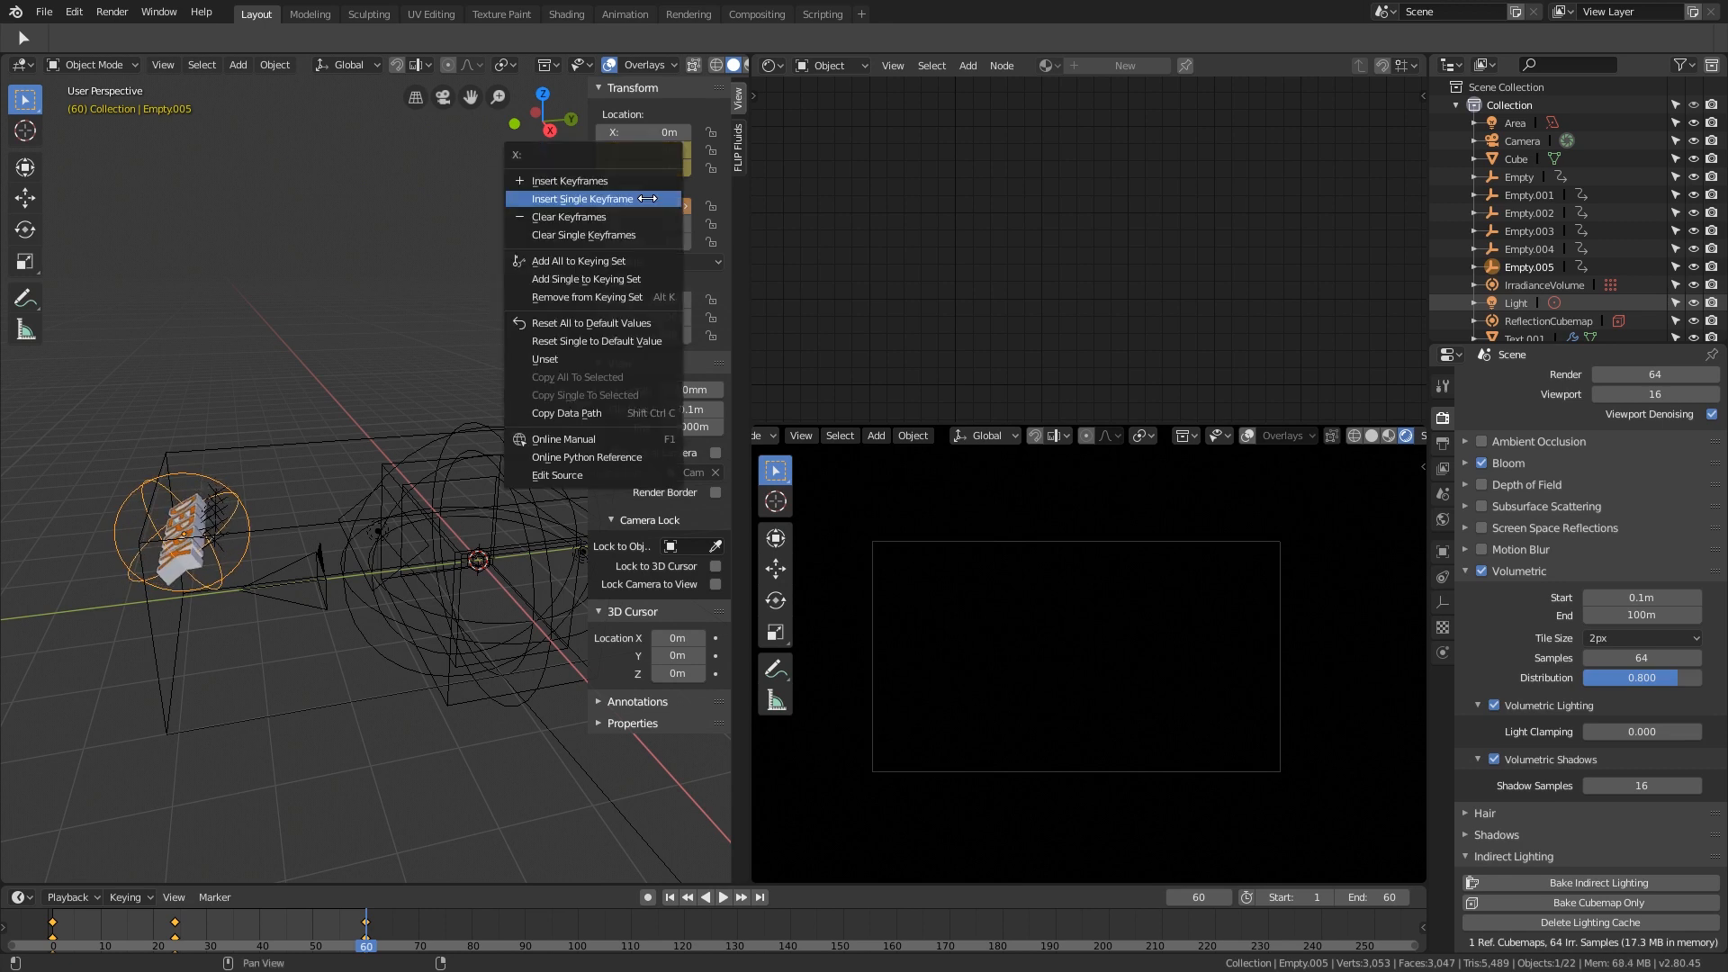
left_click(645, 153)
Step: Play the animation and scrub the timeline to check the title's rise and tilt toward the camera
key("space")
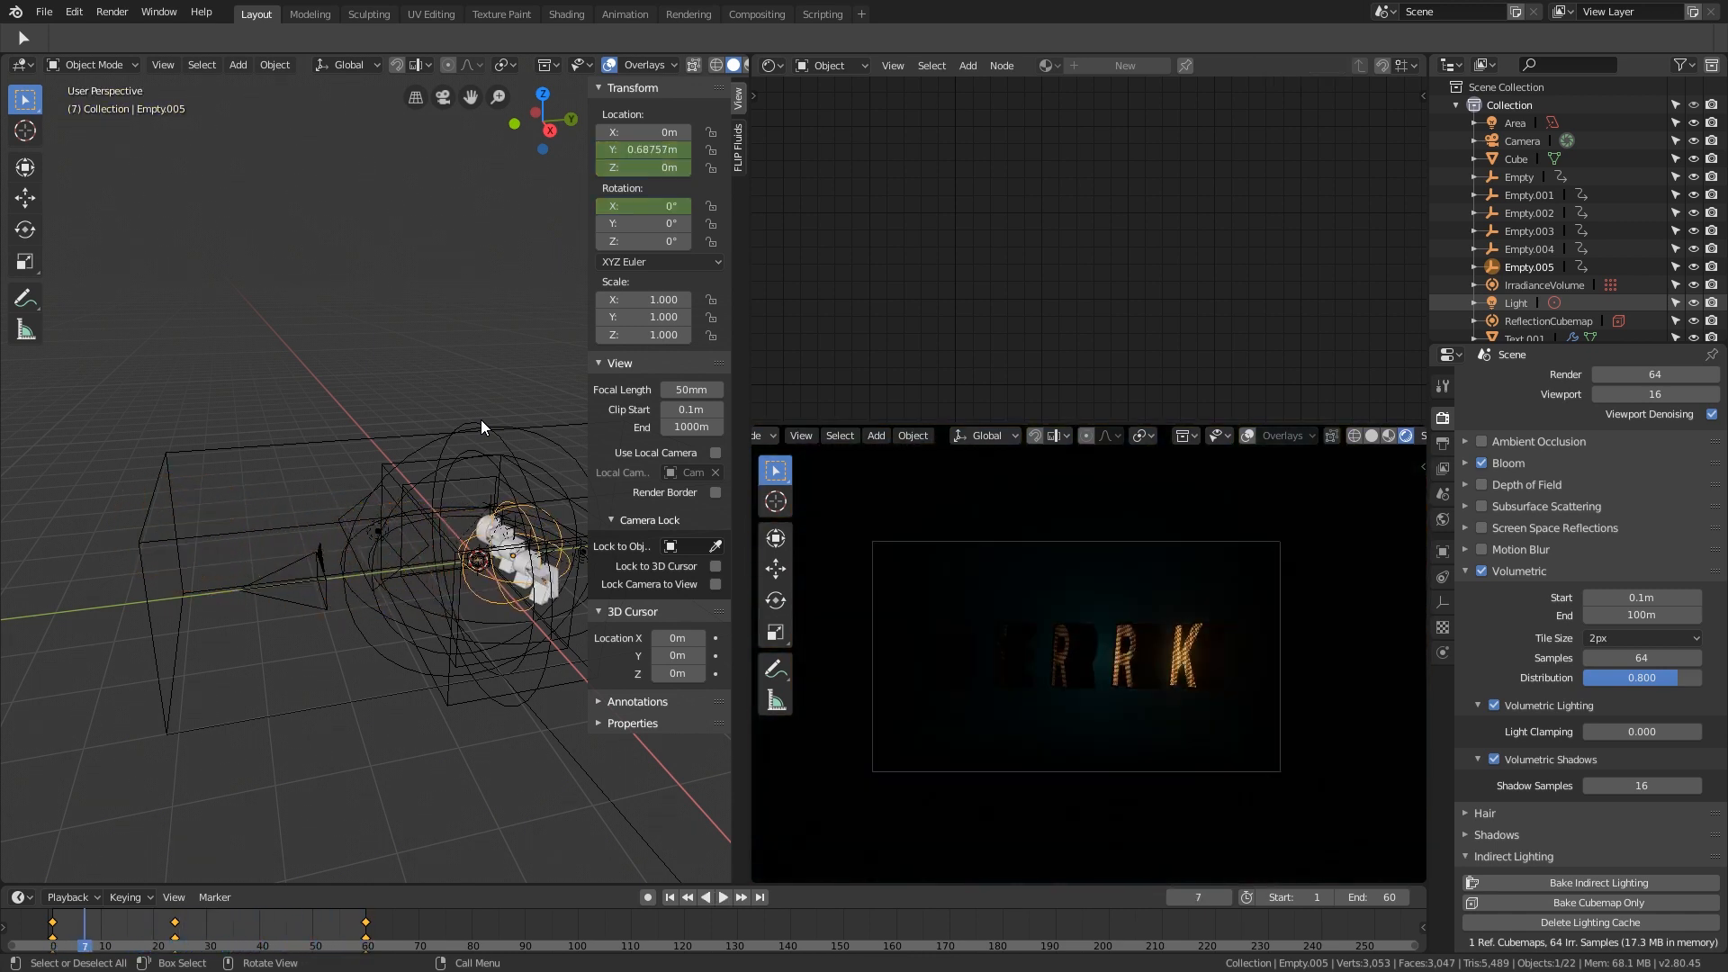
left_click(162, 932)
right_click_drag(161, 929, 112, 942)
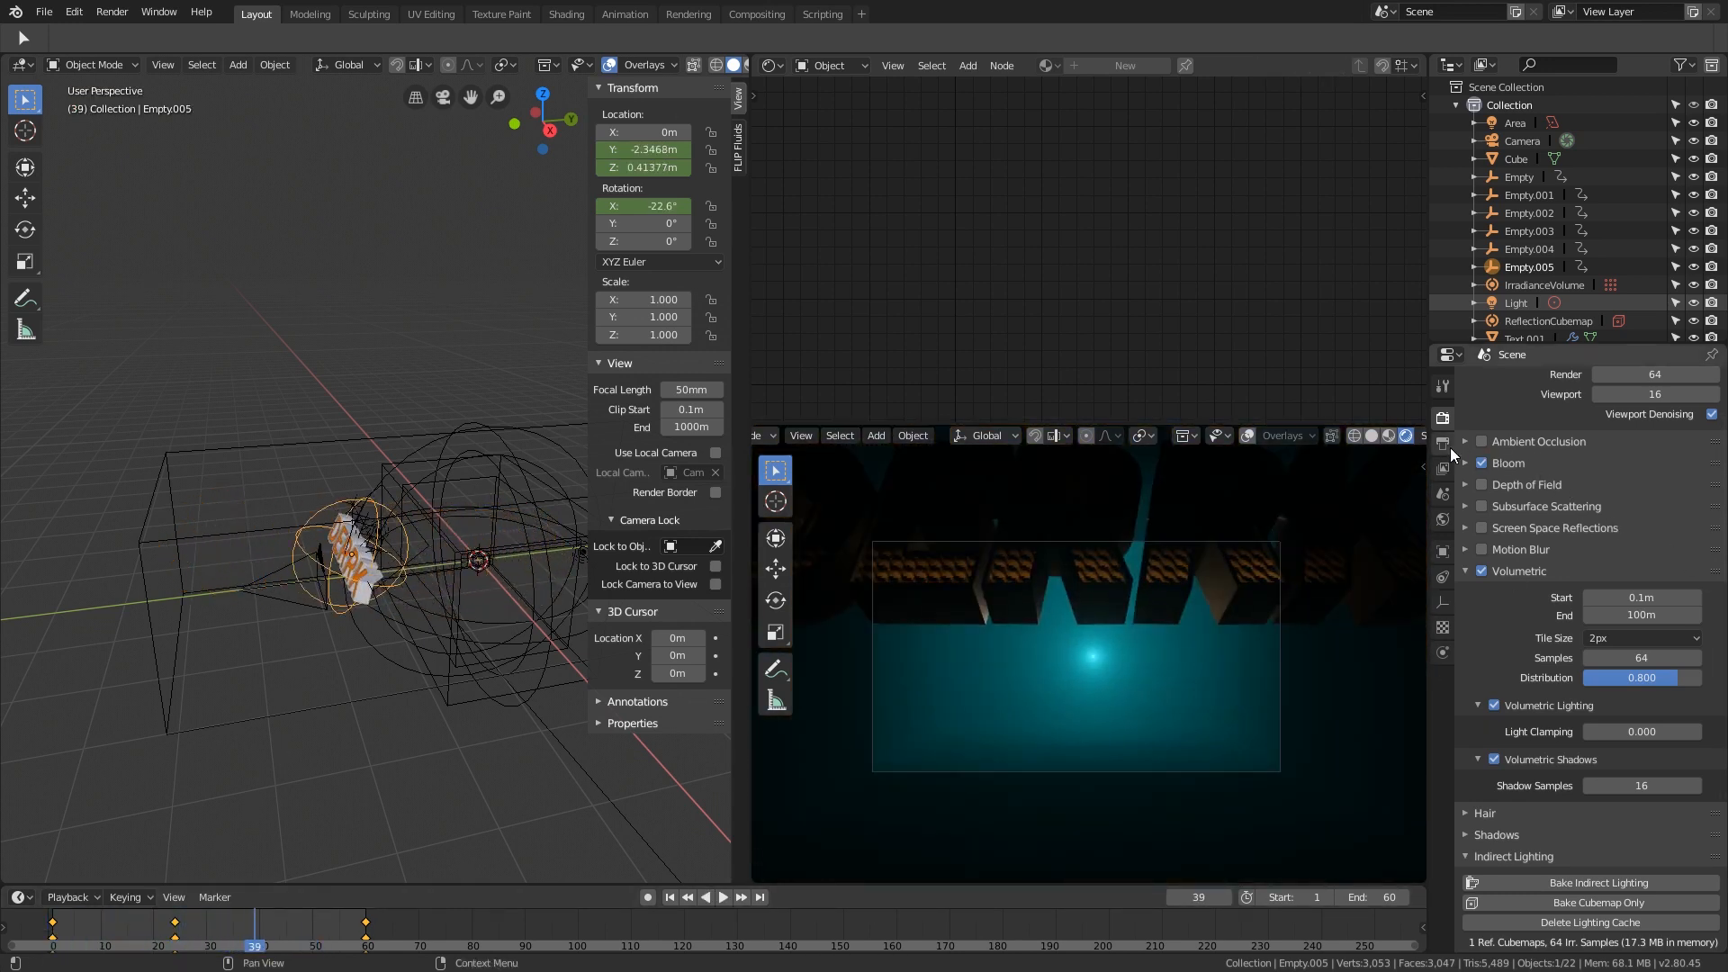
Step: Set the render output file format to FFmpeg video with a Quicktime container
left_click(1442, 445)
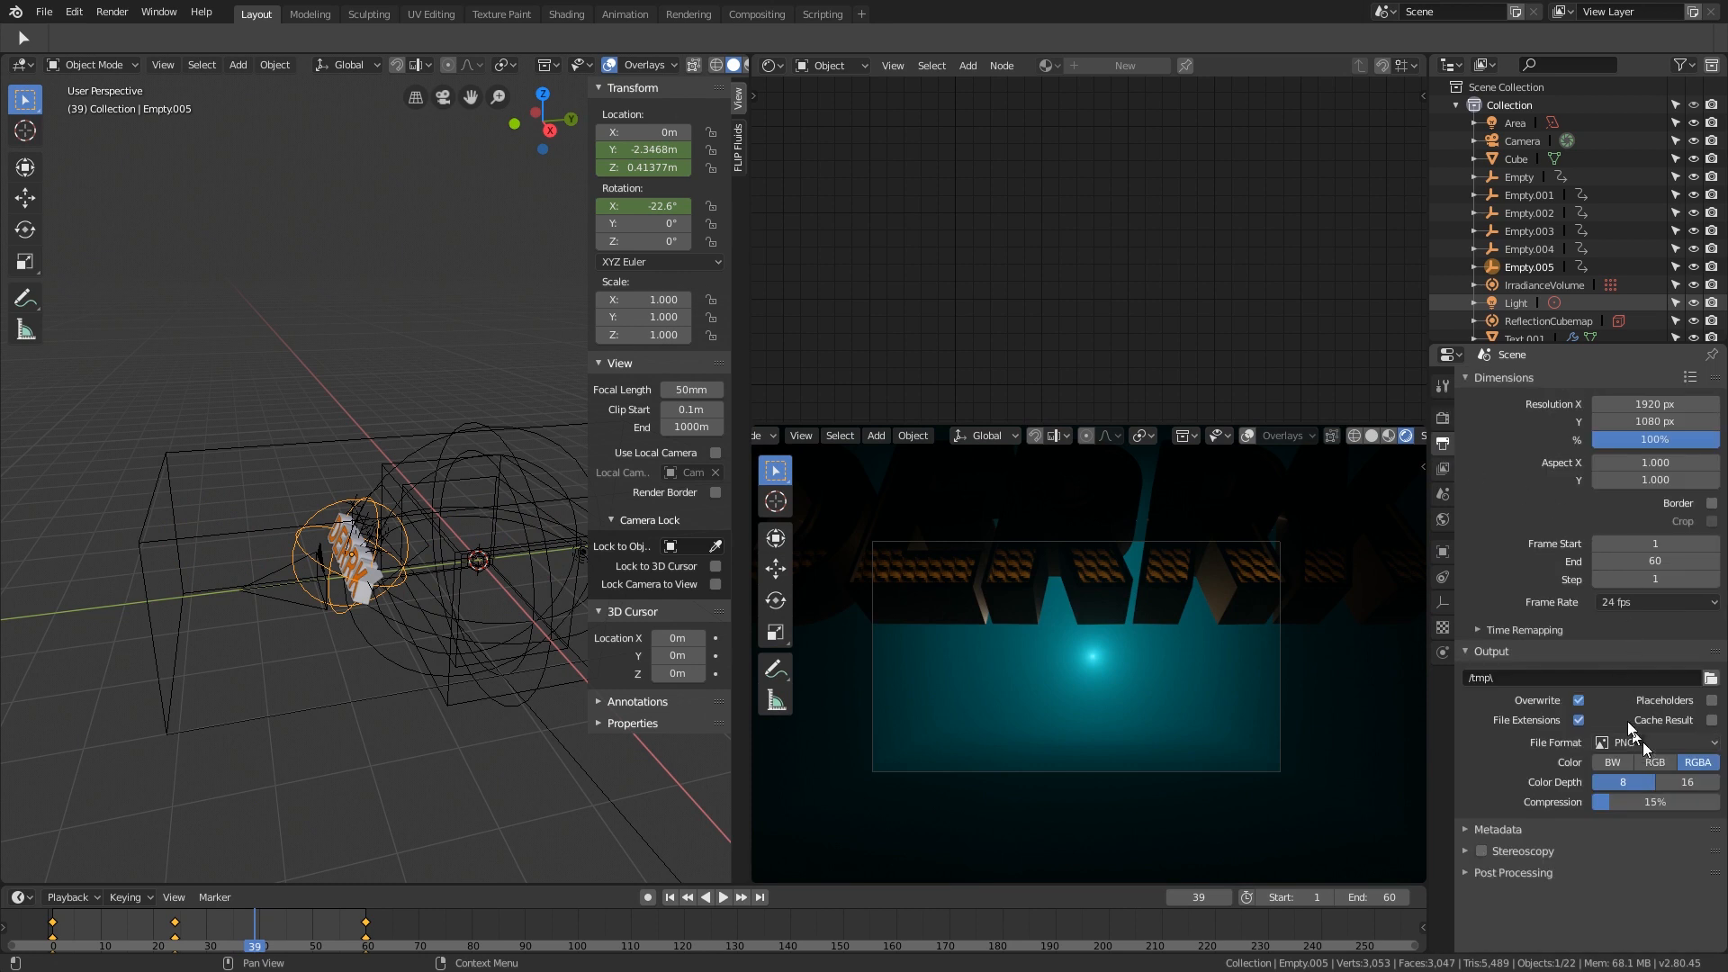
left_click(1666, 743)
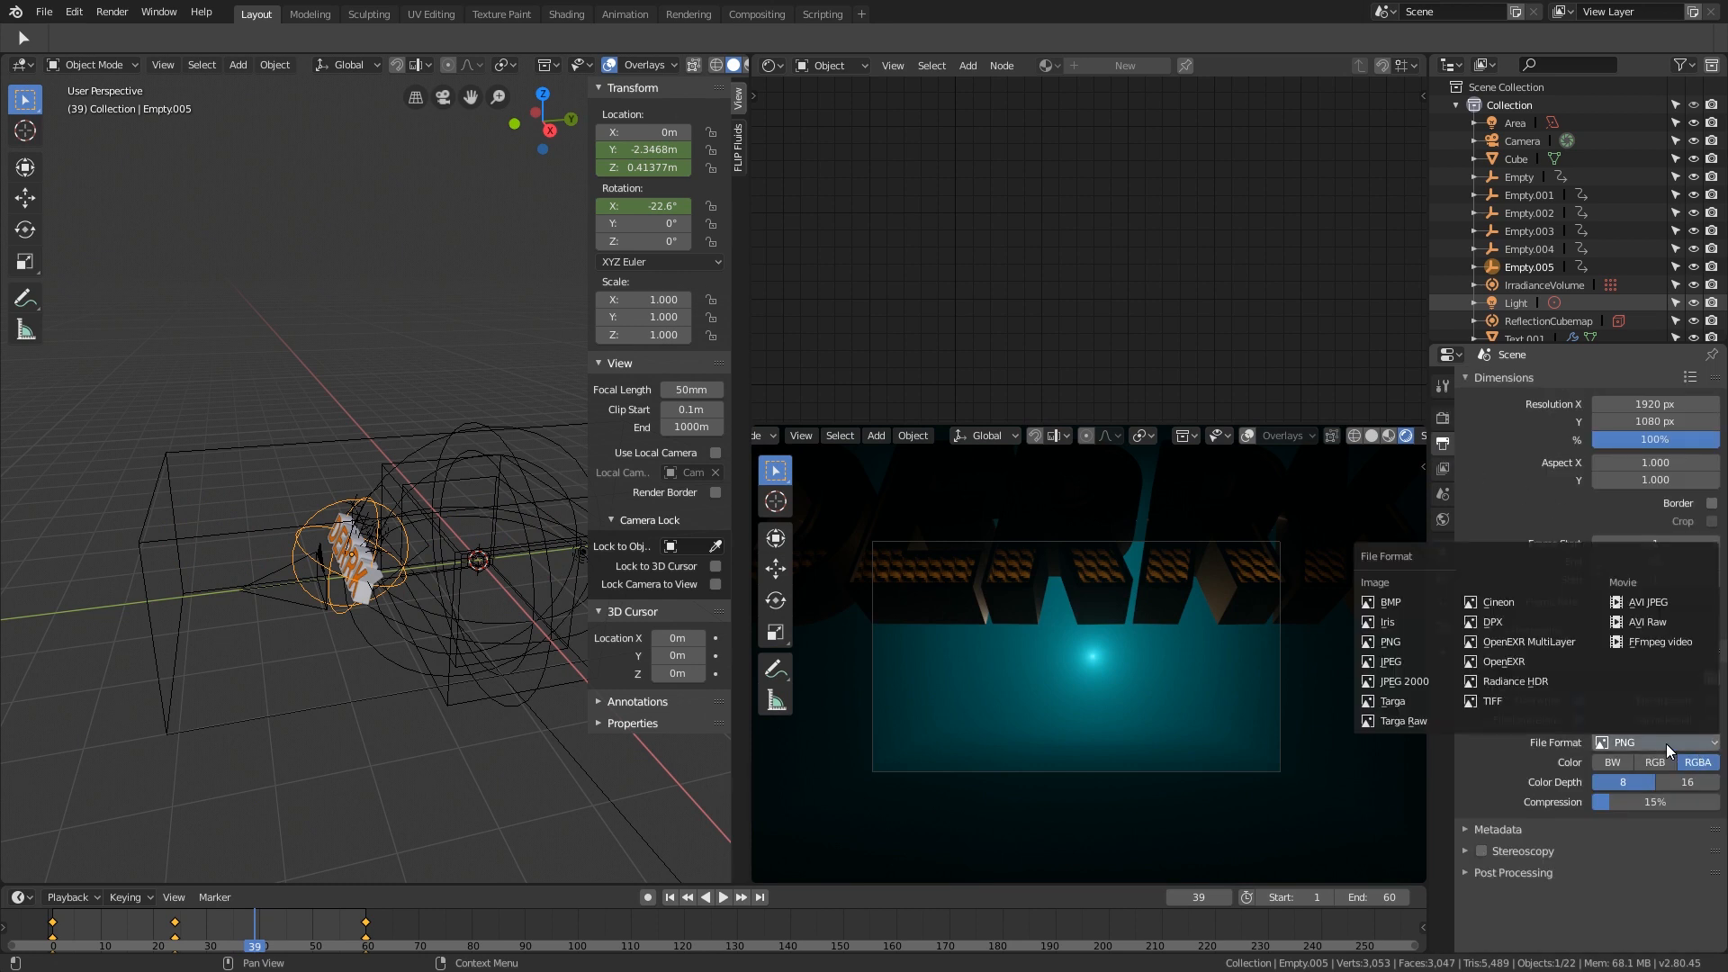
left_click(1650, 655)
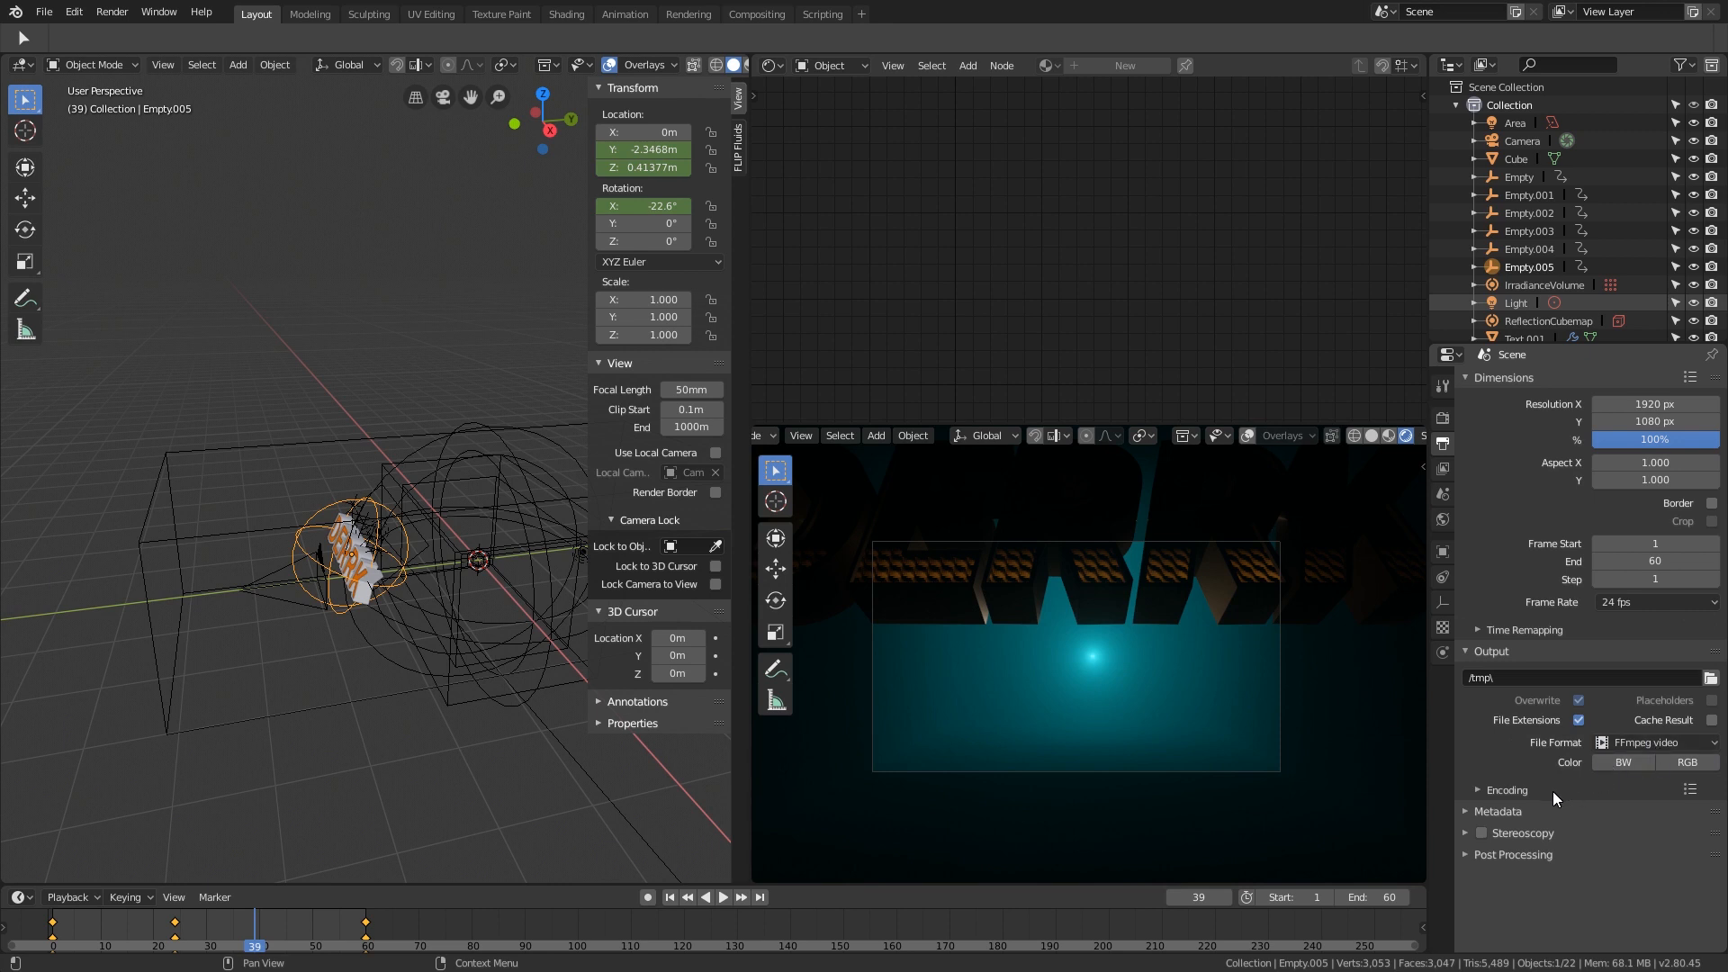
left_click(1530, 790)
left_click(1628, 815)
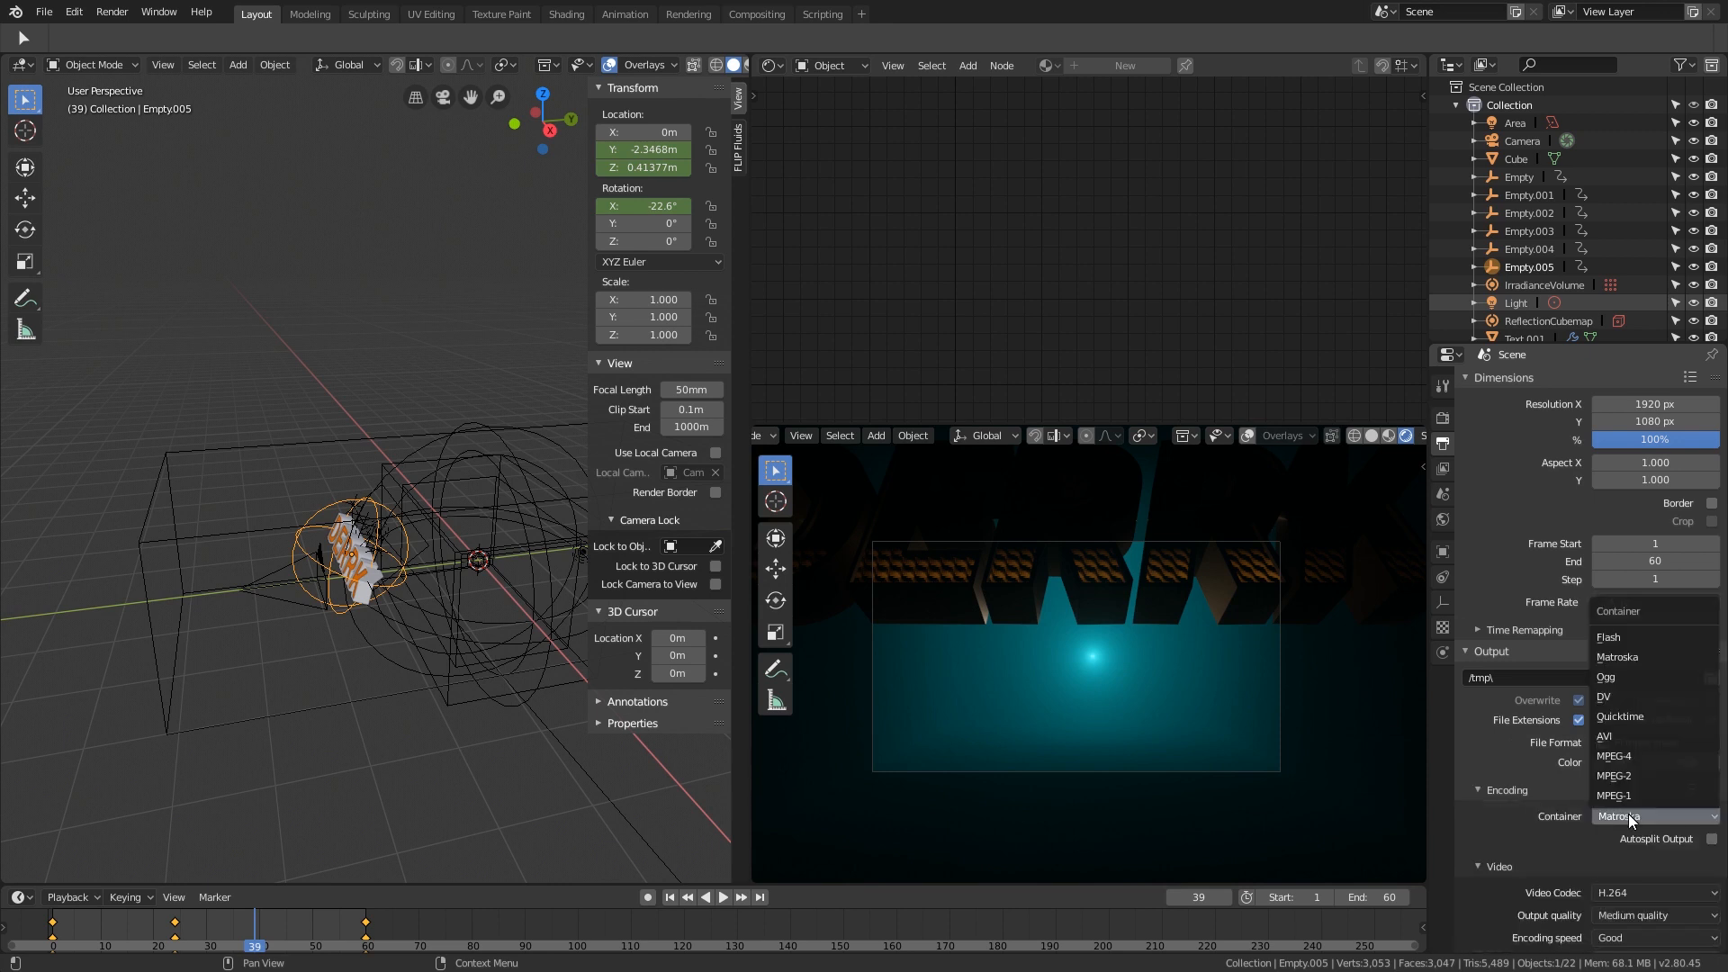
left_click(1655, 717)
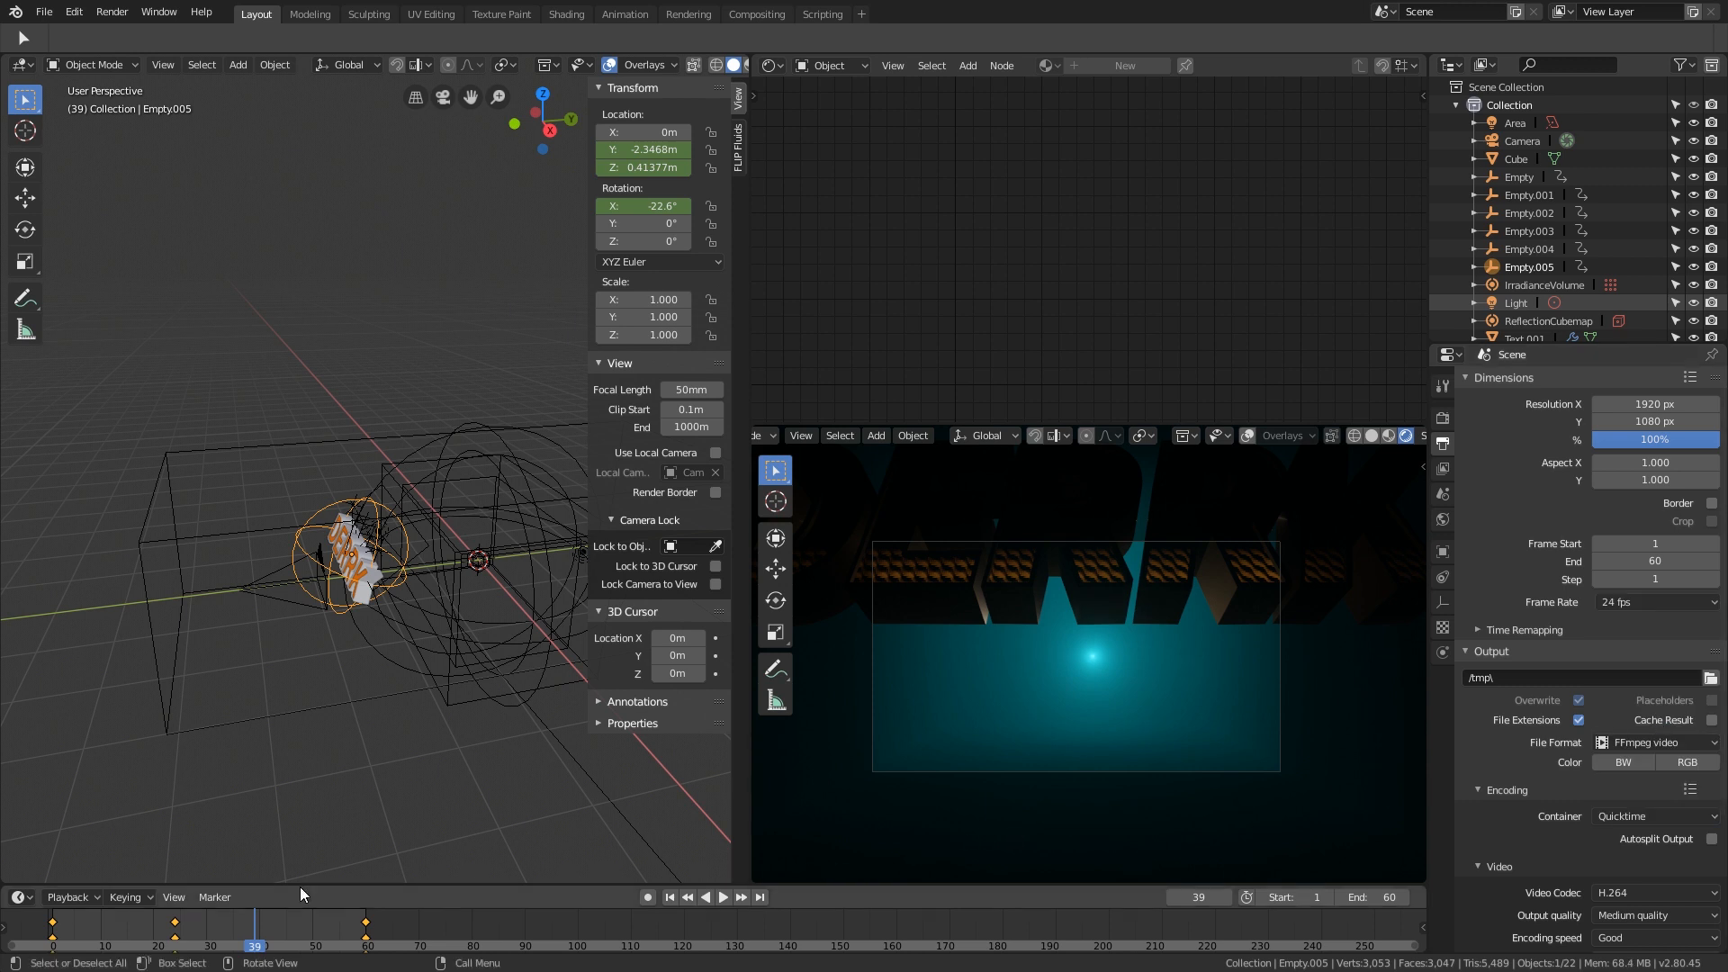
Step: Scrub and replay the full frame range to review the finished title's lights and letter movement
right_click_drag(266, 922, 80, 918)
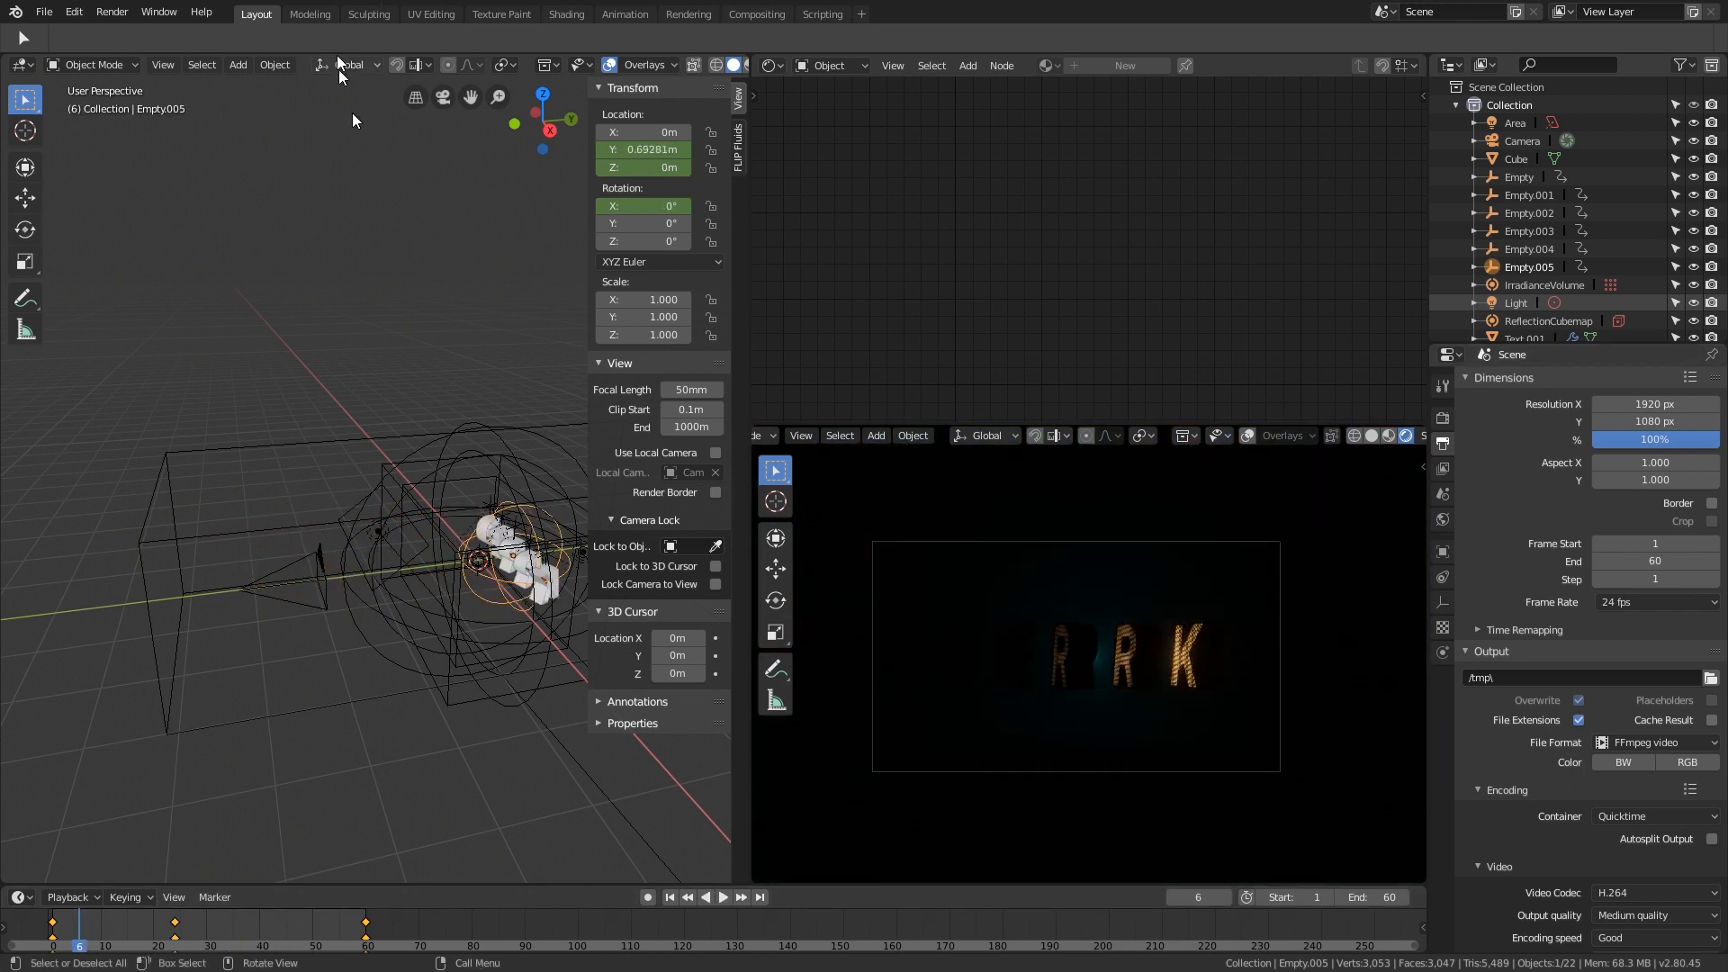
left_click(115, 12)
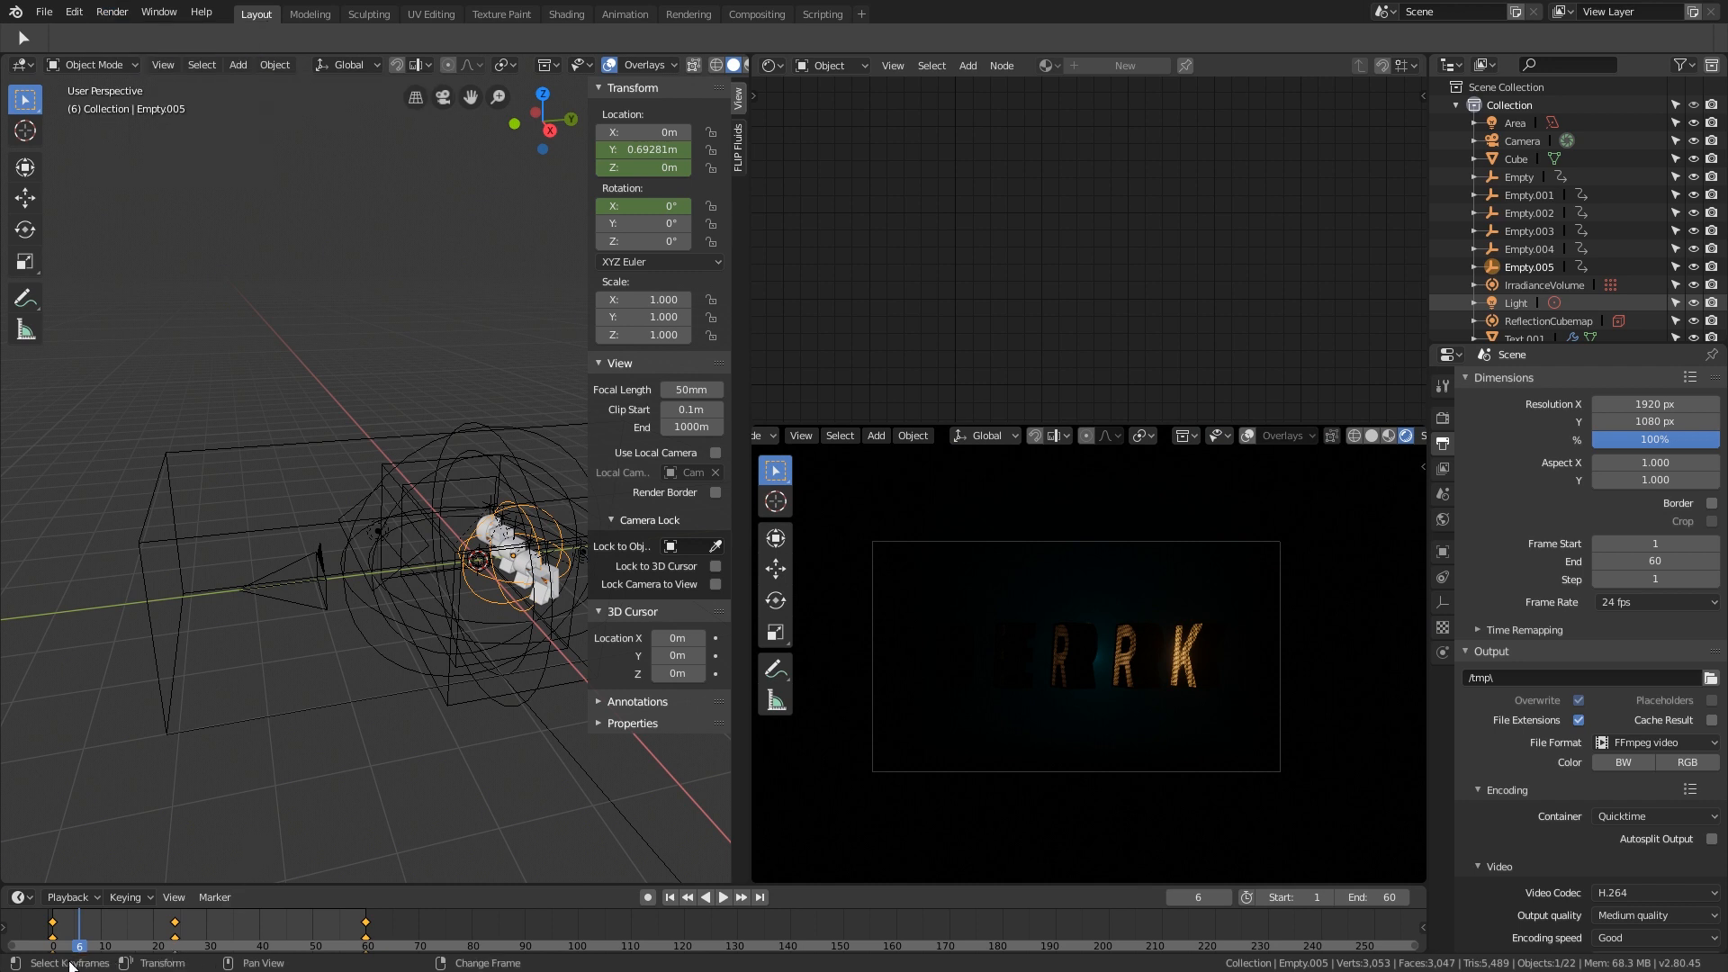
key("space")
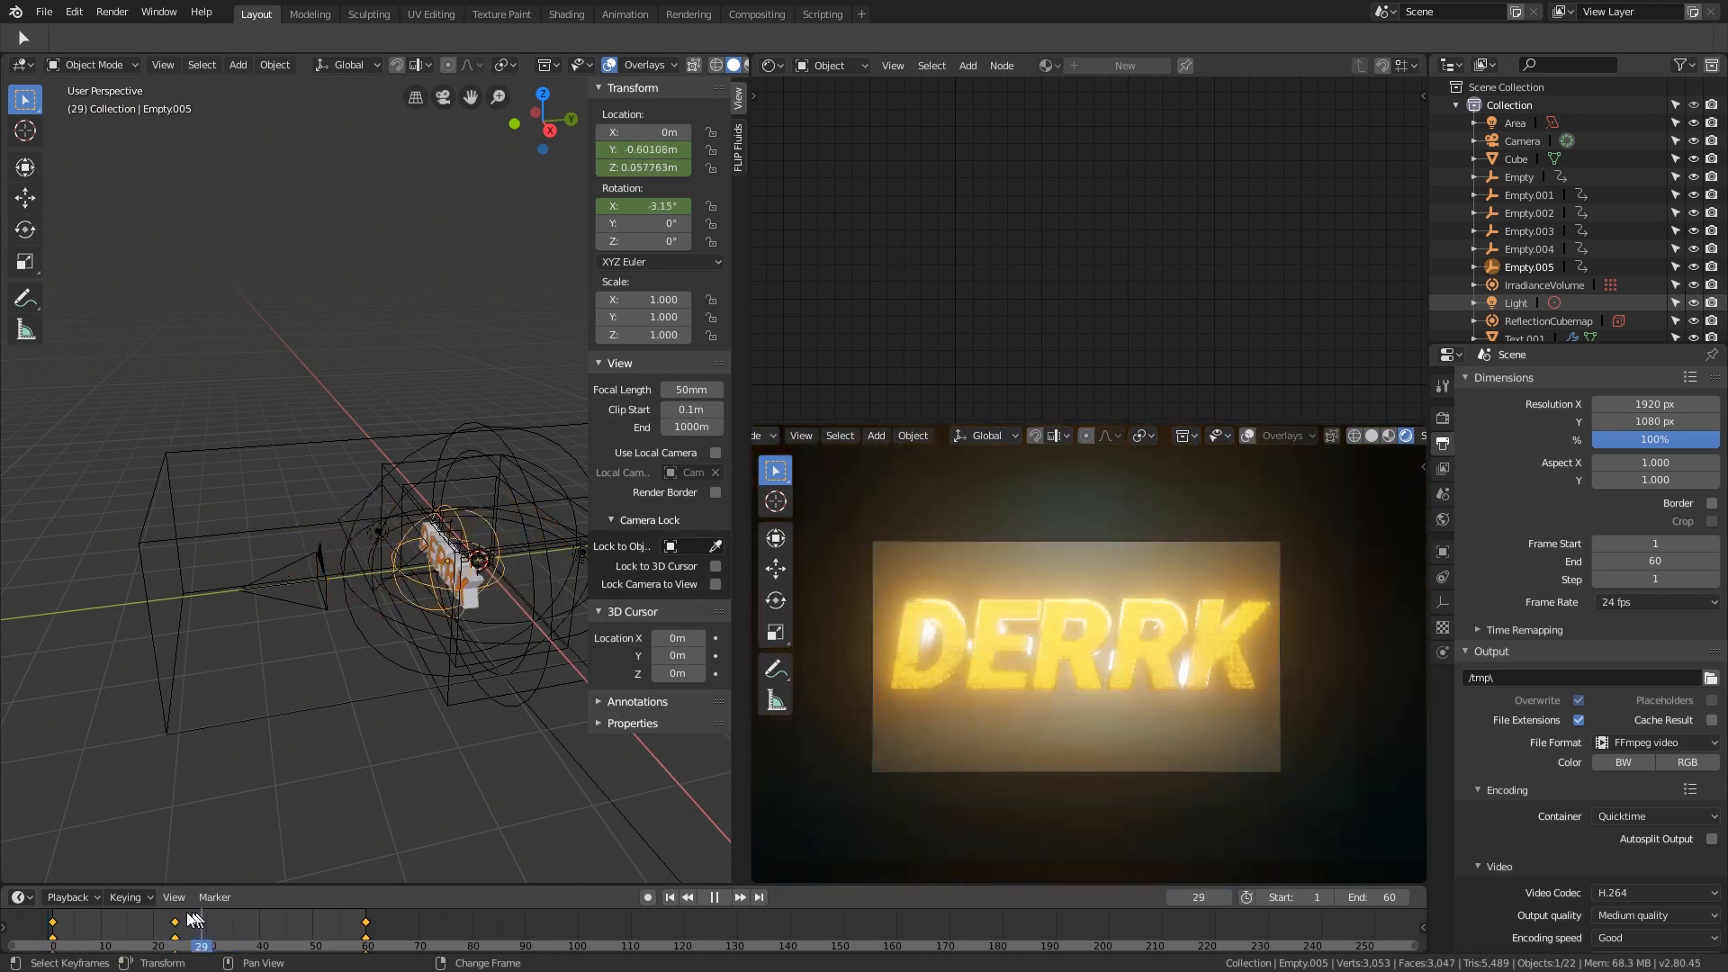
right_click_drag(188, 912, 1407, 938)
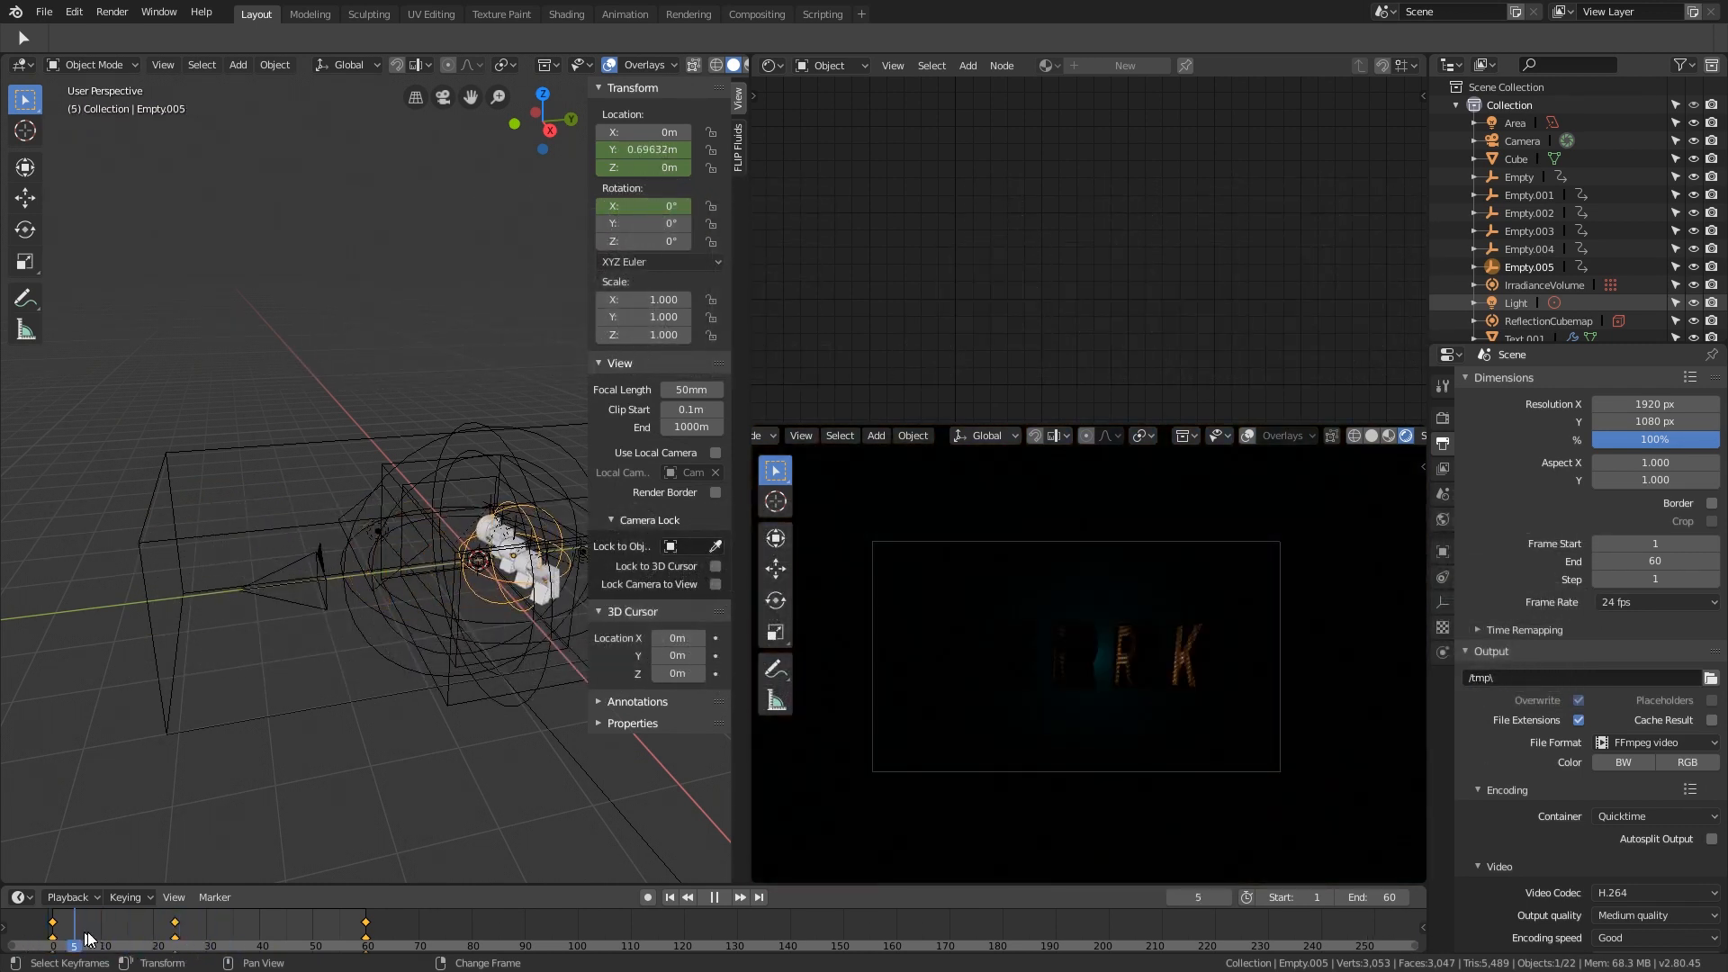
right_click_drag(86, 939, 258, 936)
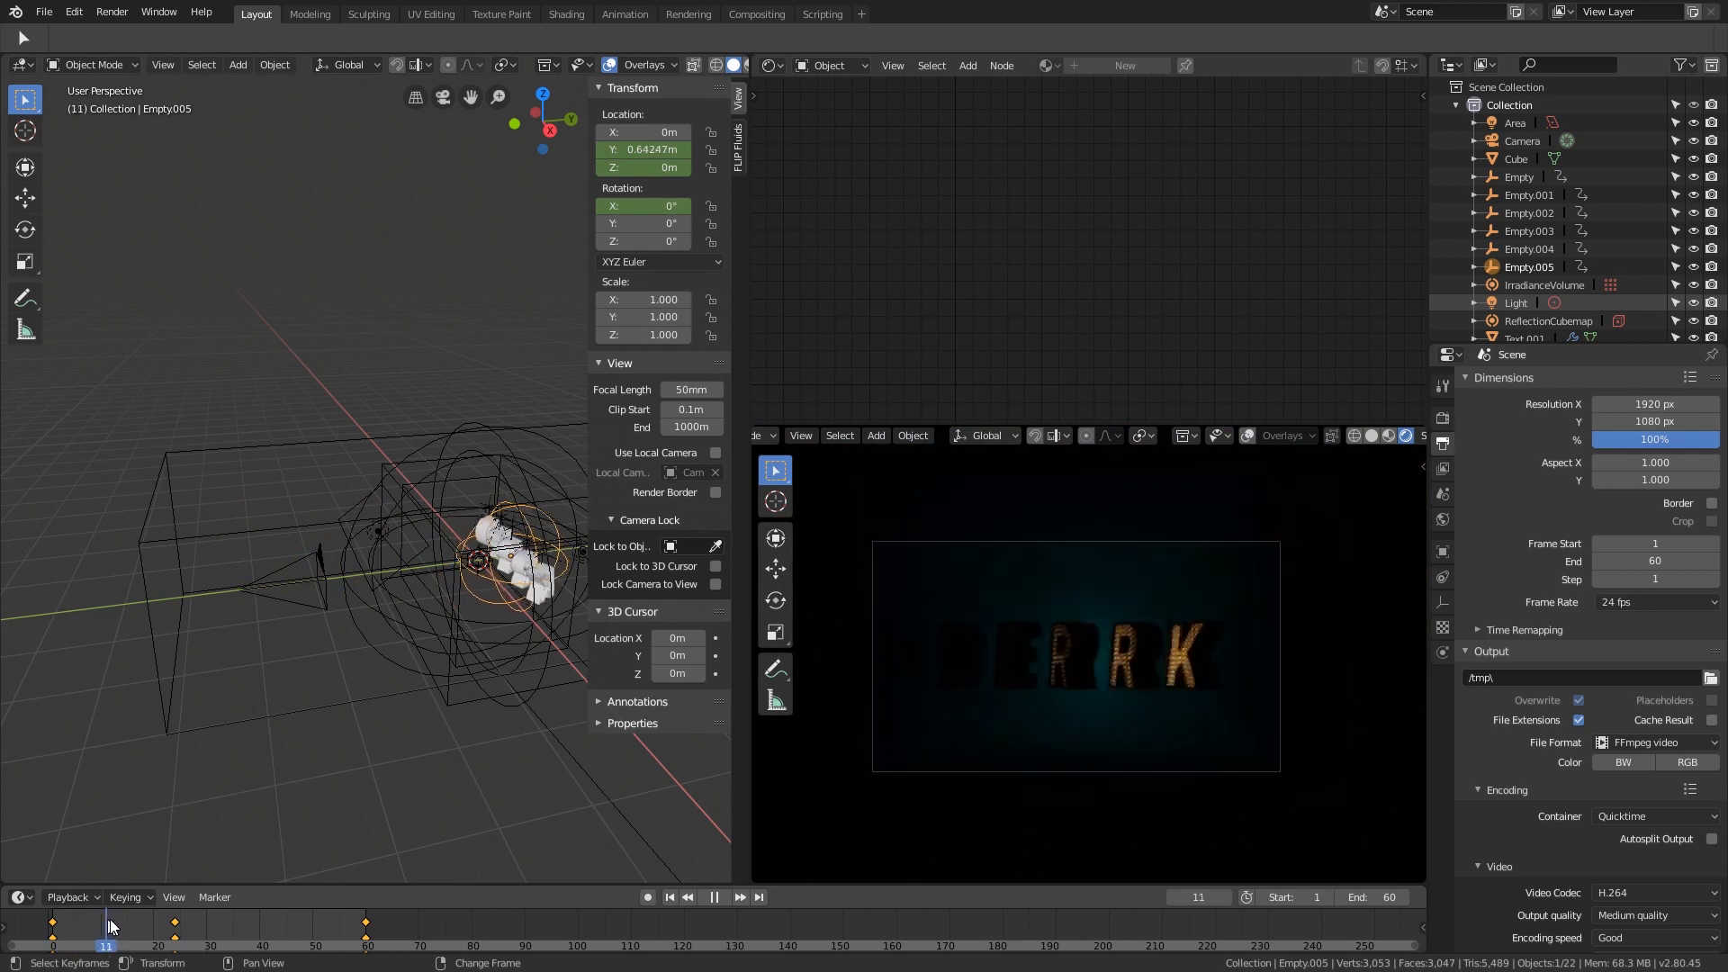
right_click_drag(109, 920, 52, 938)
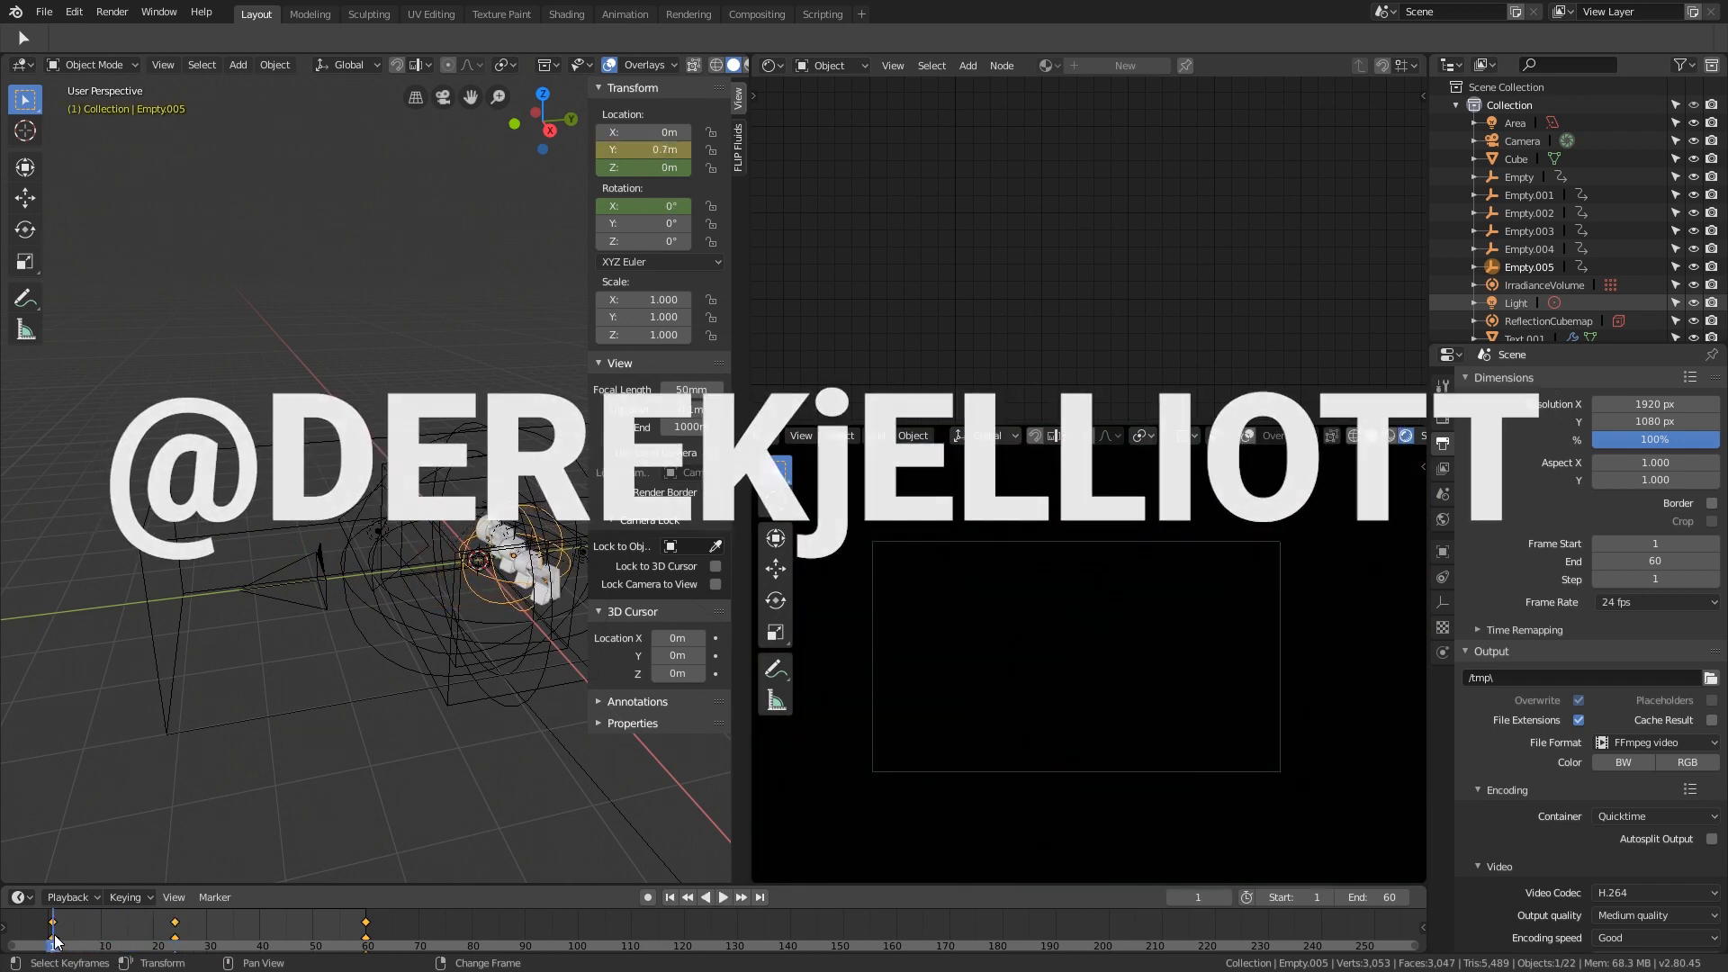
key("space")
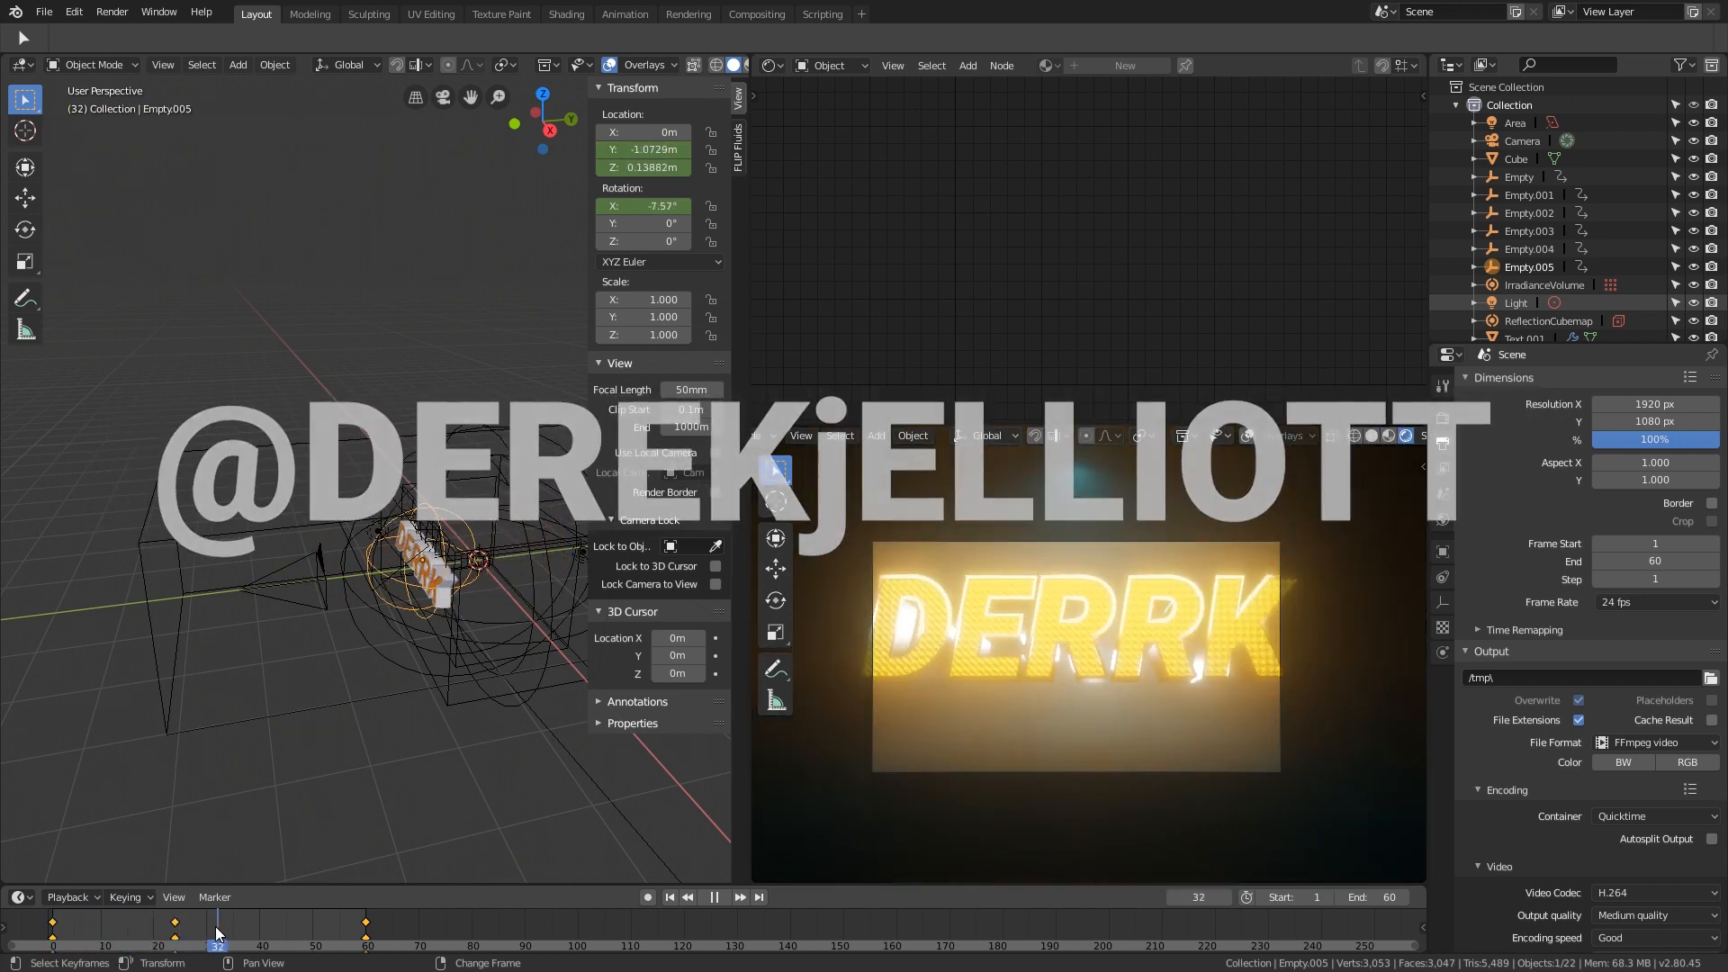
right_click_drag(216, 928, 123, 922)
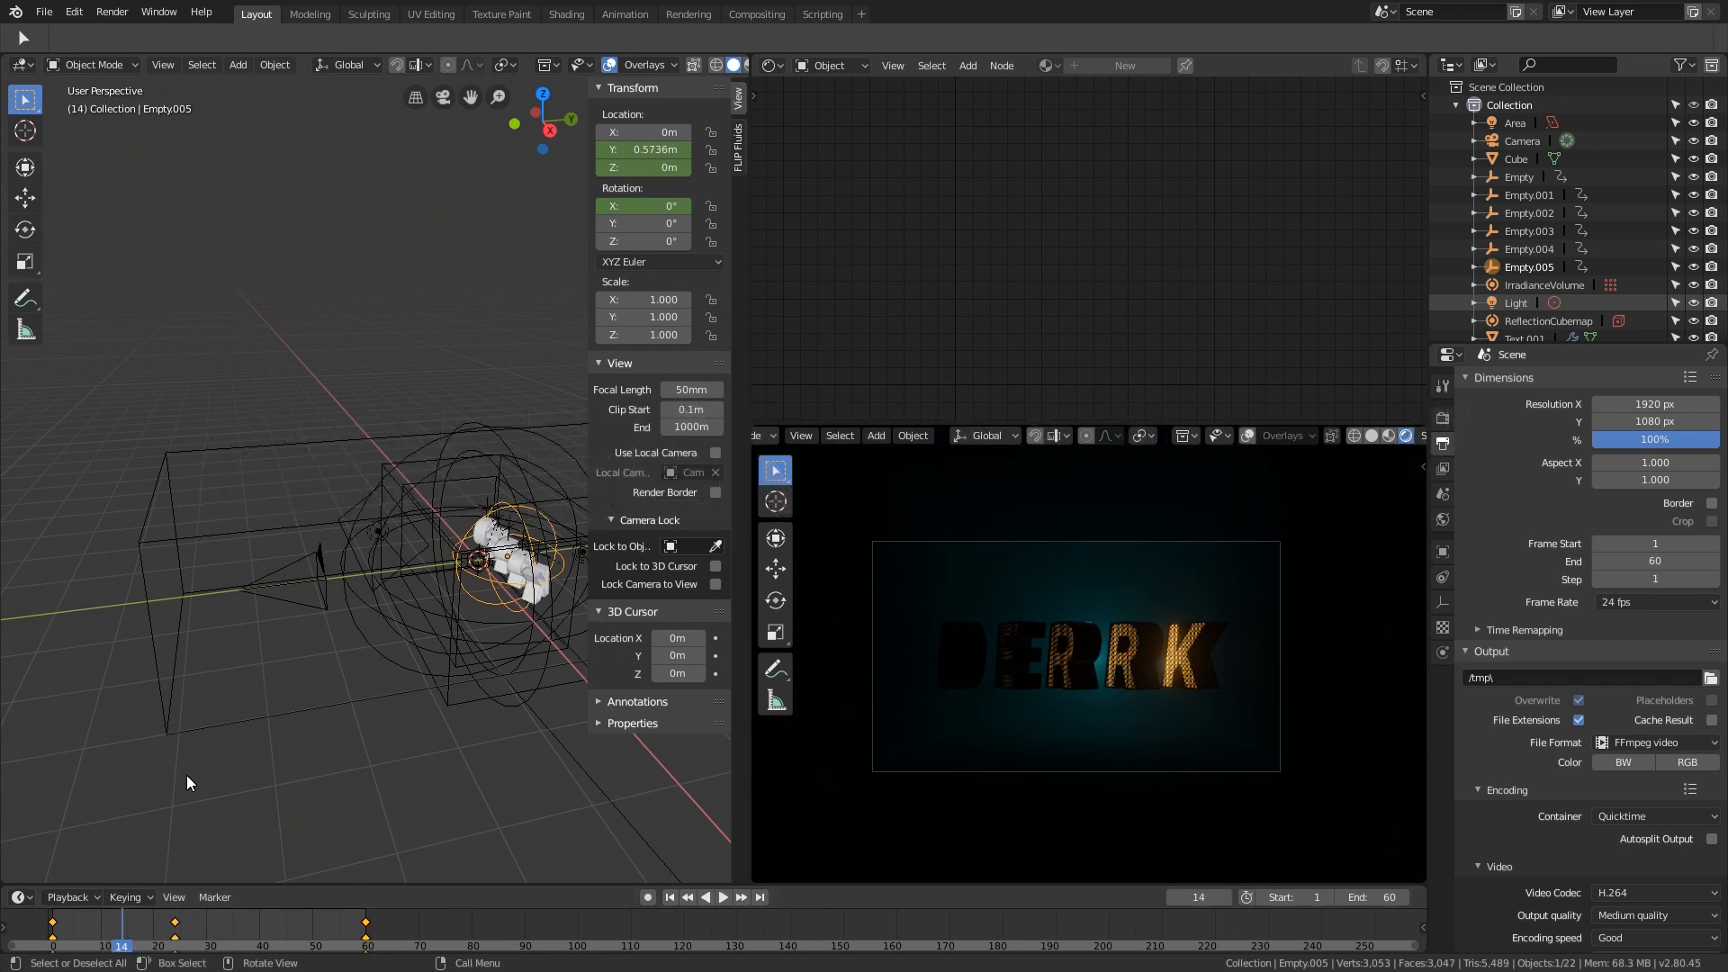